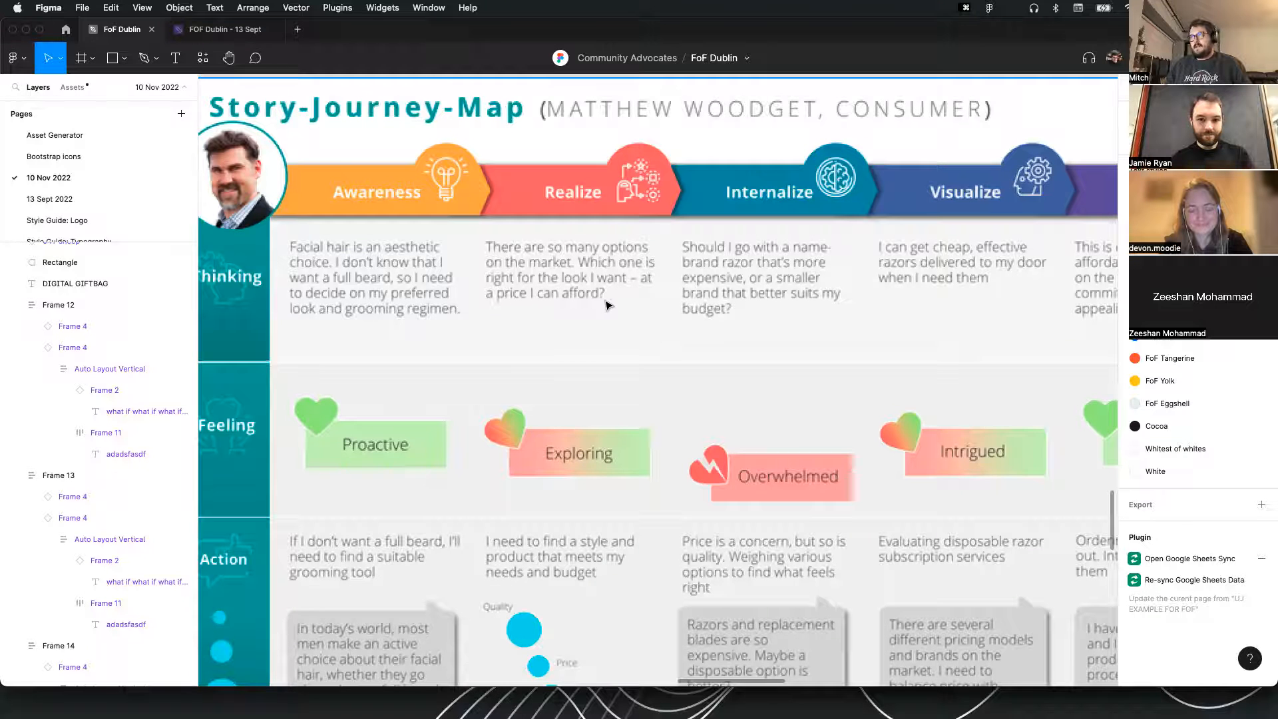
Examine the story journey map example's stages from Awareness to Evangelize, with their thinking, feeling and action rows
{"action": "scroll", "coordinate": [573, 292], "scroll_direction": "right", "scroll_amount": 5}
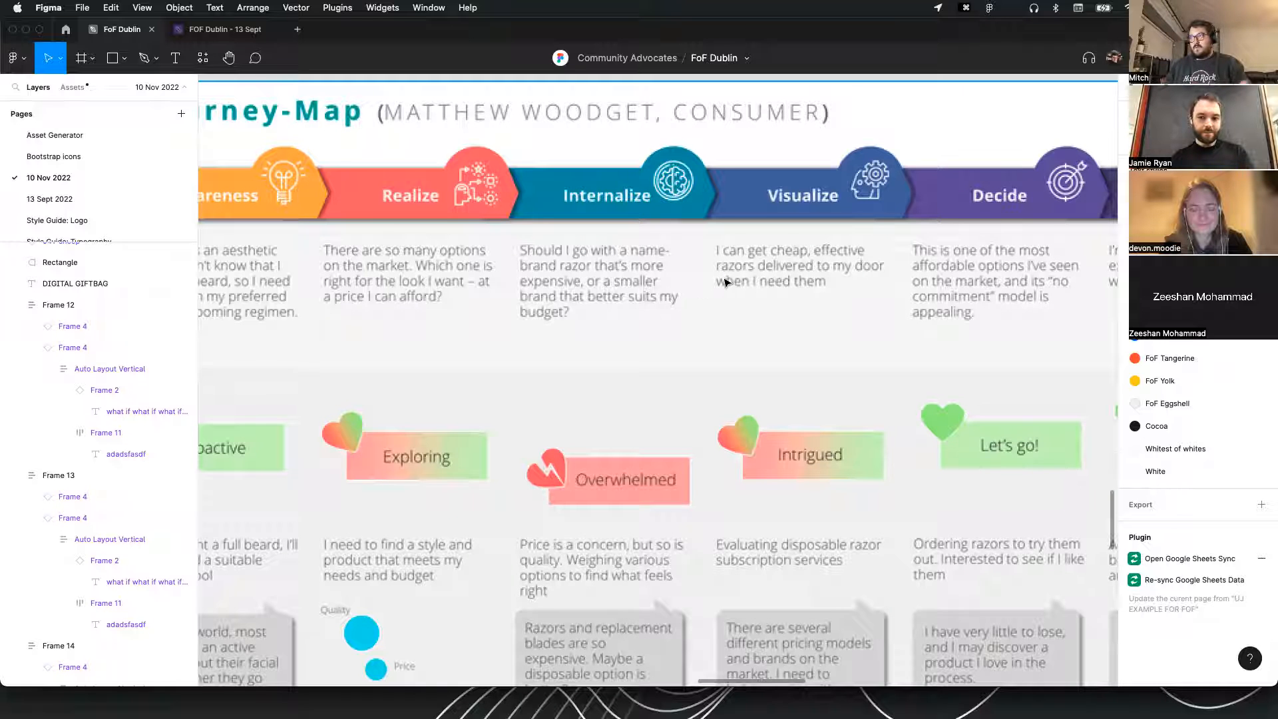
{"action": "left_click_drag", "start_coordinate": [855, 303], "coordinate": [685, 301]}
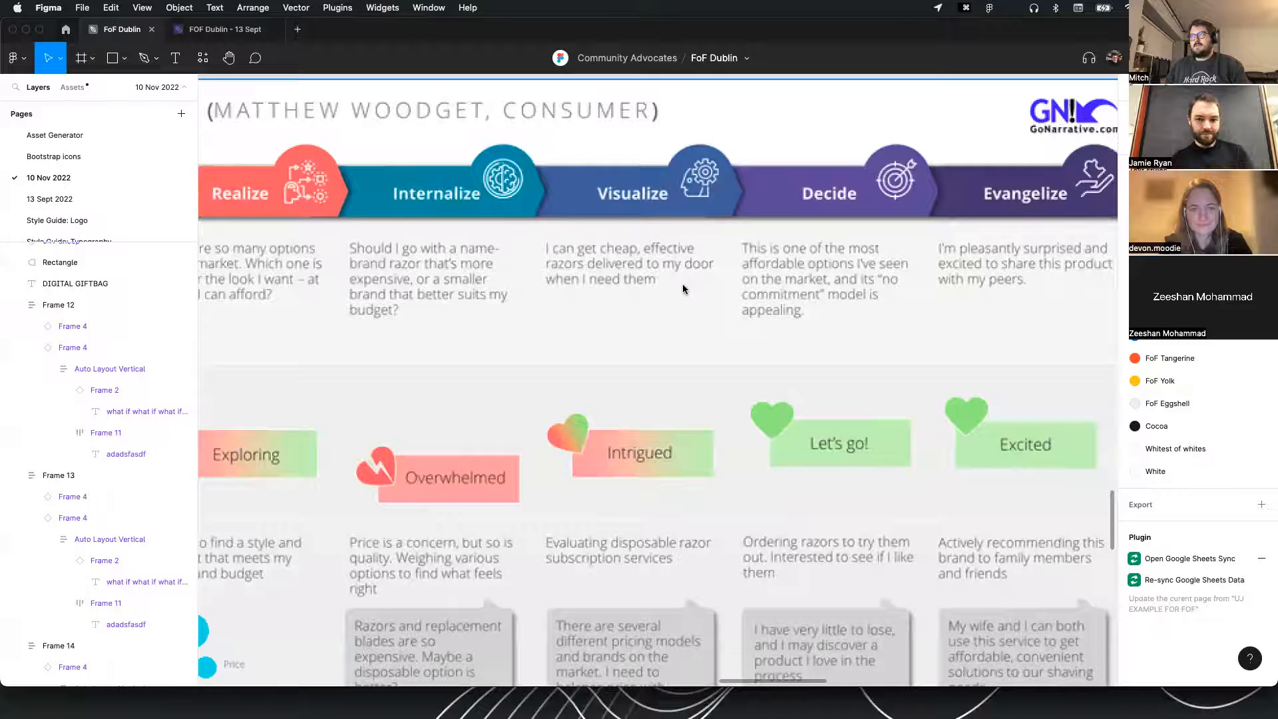
{"action": "left_click_drag", "start_coordinate": [669, 280], "coordinate": [608, 287]}
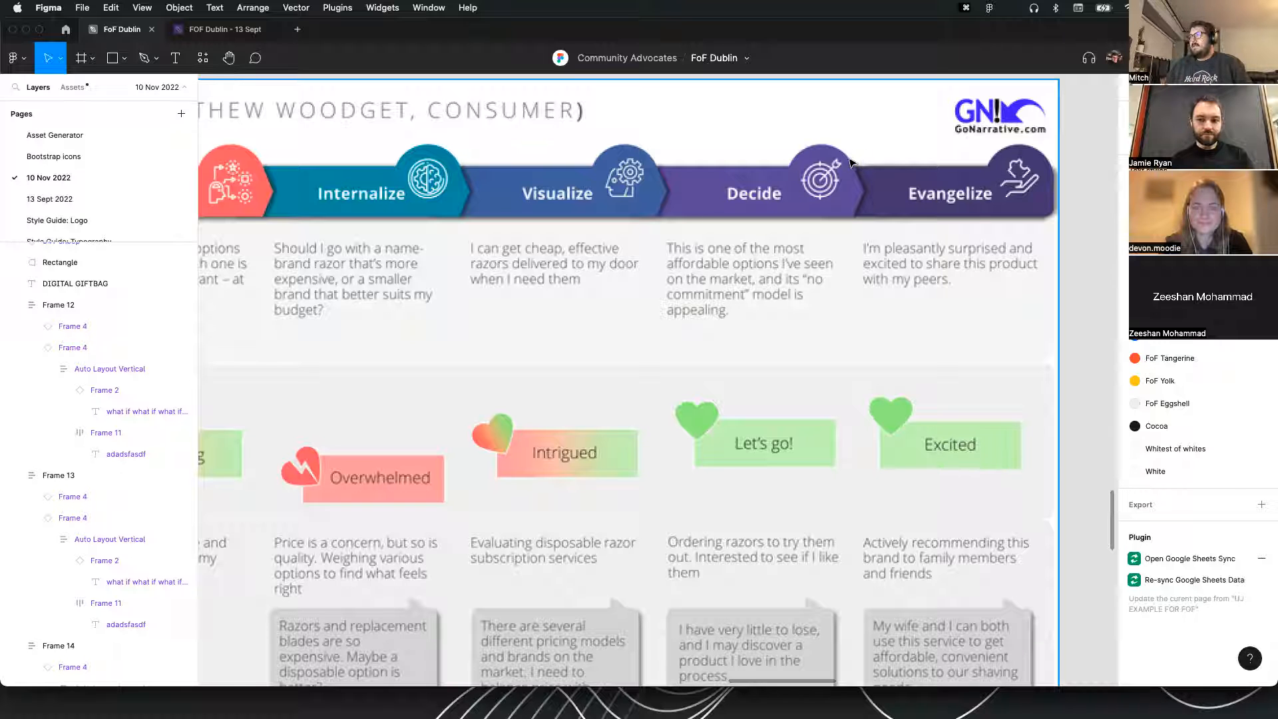
{"action": "scroll", "coordinate": [844, 167], "scroll_direction": "down", "scroll_amount": 1}
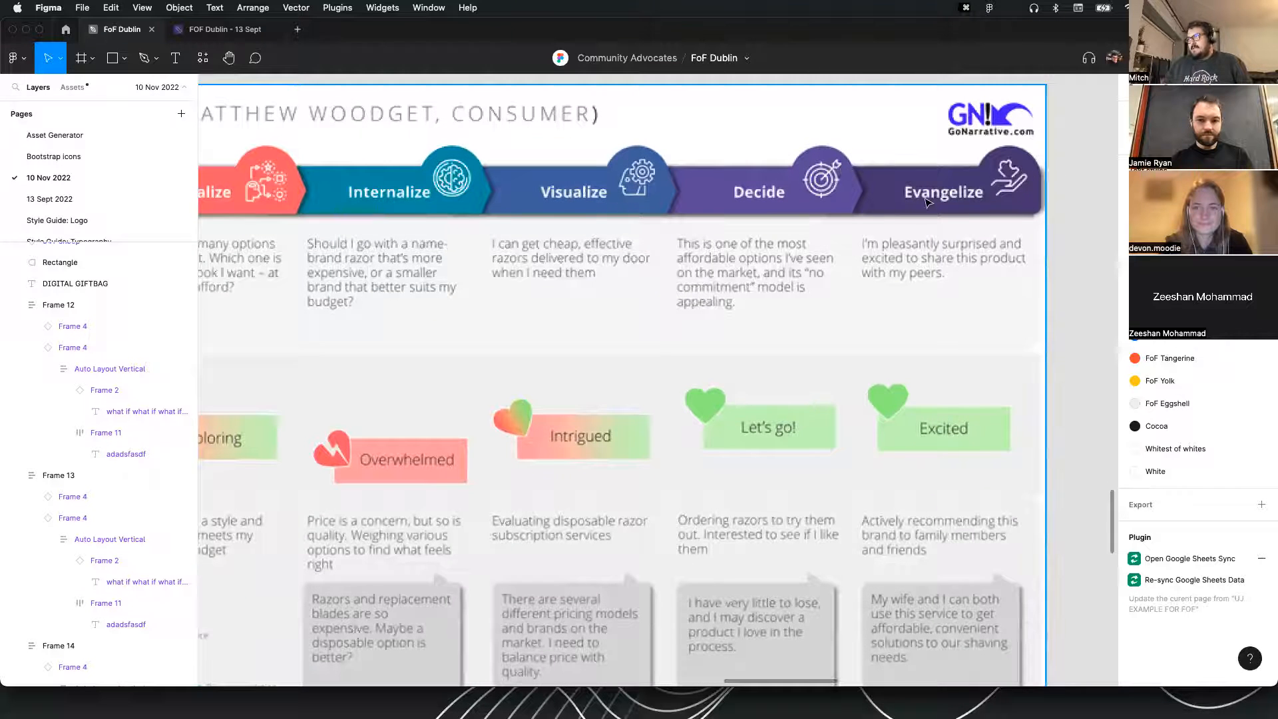
{"action": "scroll", "coordinate": [918, 250], "scroll_direction": "down", "scroll_amount": 2}
{"action": "scroll", "coordinate": [918, 249], "scroll_direction": "down", "scroll_amount": 3}
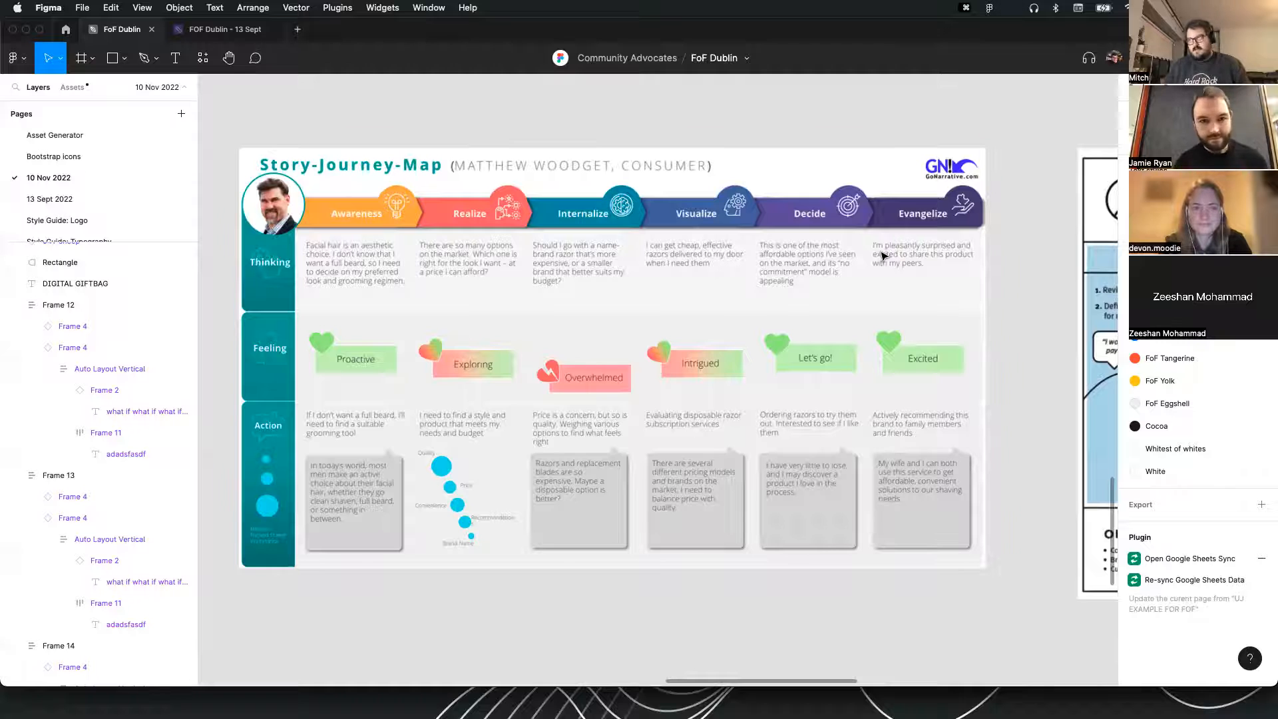
Open the spreadsheet linked from the "Our data" heading and enlarge the browser window to show the whole table
{"action": "scroll", "coordinate": [864, 295], "scroll_direction": "down", "scroll_amount": 5}
{"action": "scroll", "coordinate": [665, 293], "scroll_direction": "left", "scroll_amount": 10}
{"action": "scroll", "coordinate": [432, 238], "scroll_direction": "up", "scroll_amount": 6}
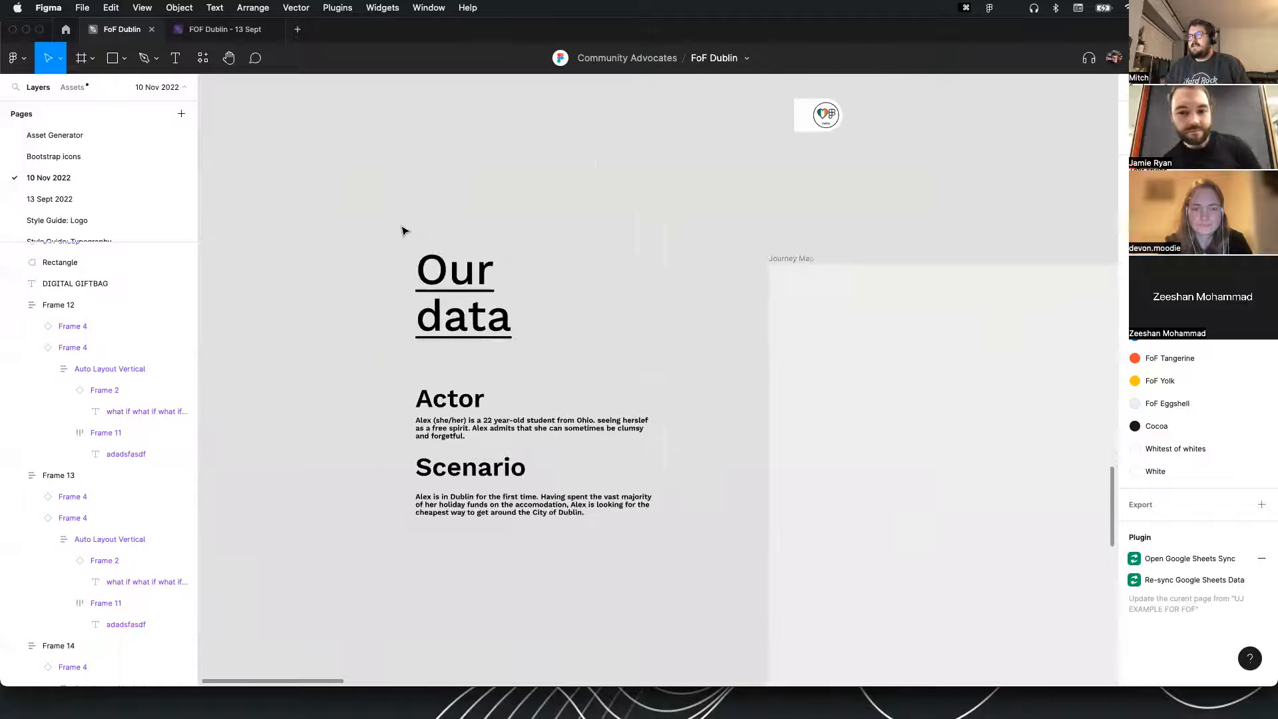
{"action": "left_click", "coordinate": [469, 305]}
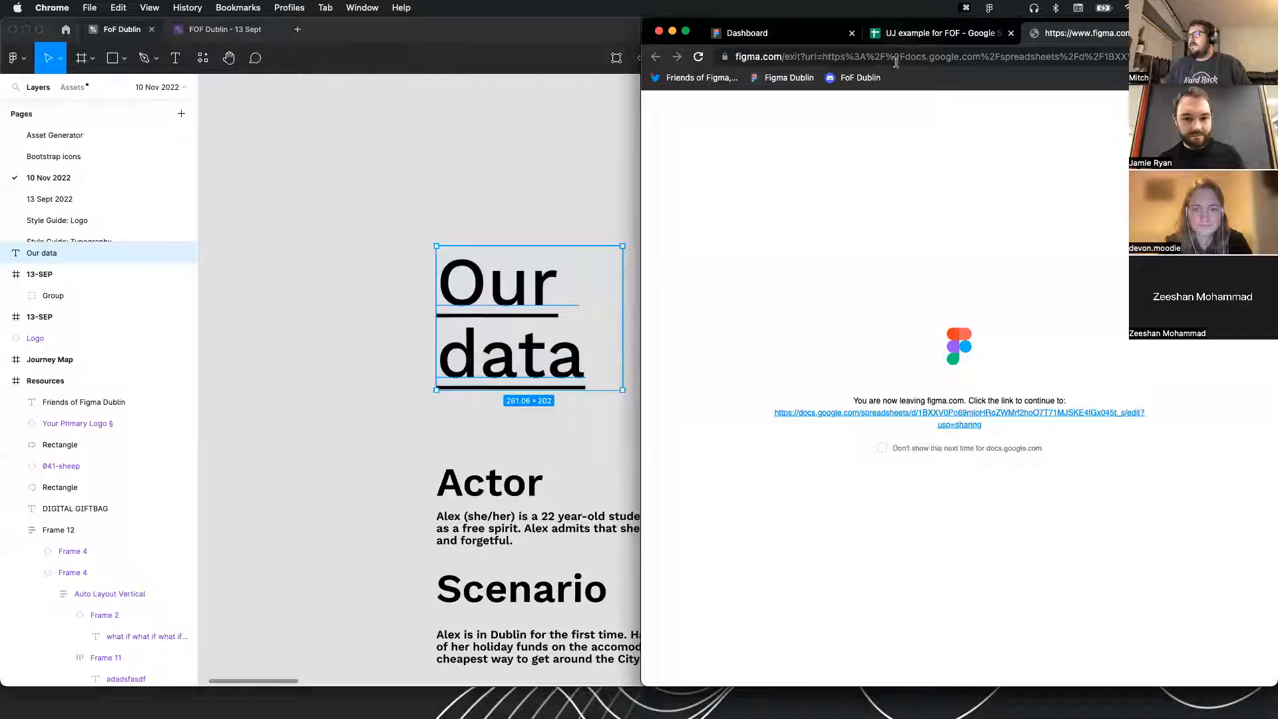
{"action": "left_click", "coordinate": [920, 419]}
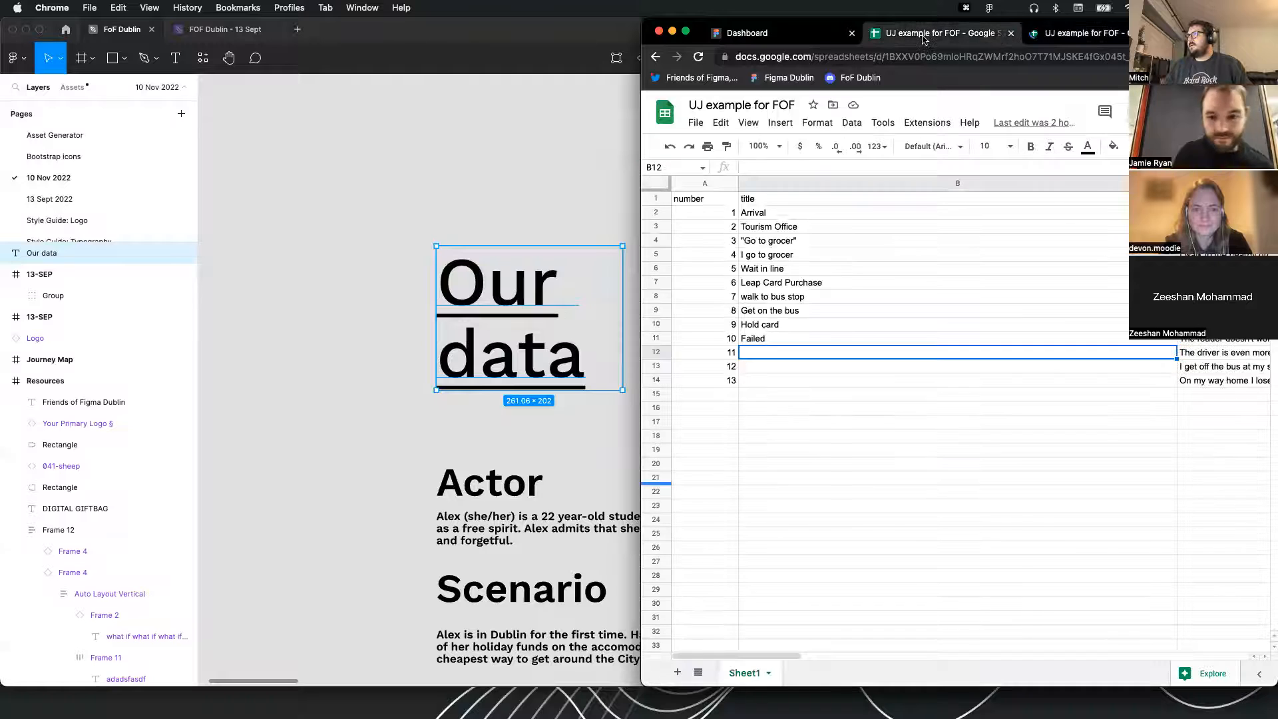
{"action": "double_click", "coordinate": [1232, 30]}
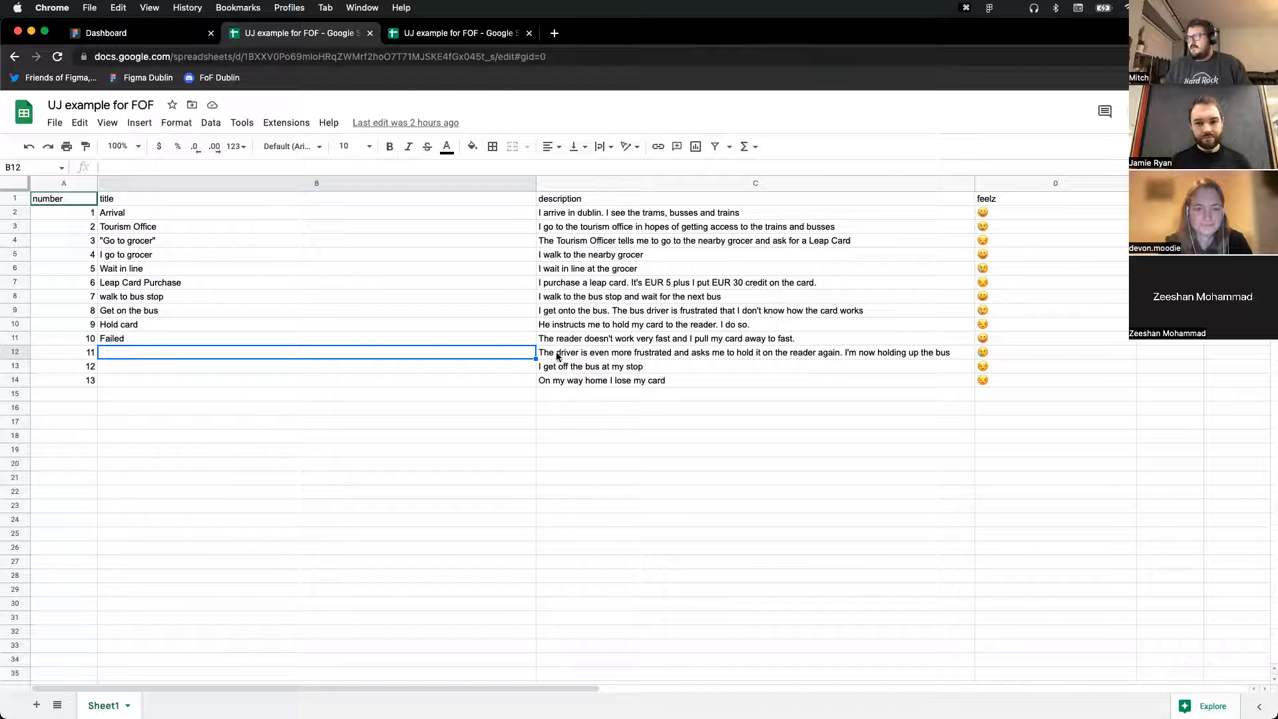
Correct "to fast" to "too fast" in the description of journey step 10 in cell C11
{"action": "left_click_drag", "start_coordinate": [573, 214], "coordinate": [572, 244]}
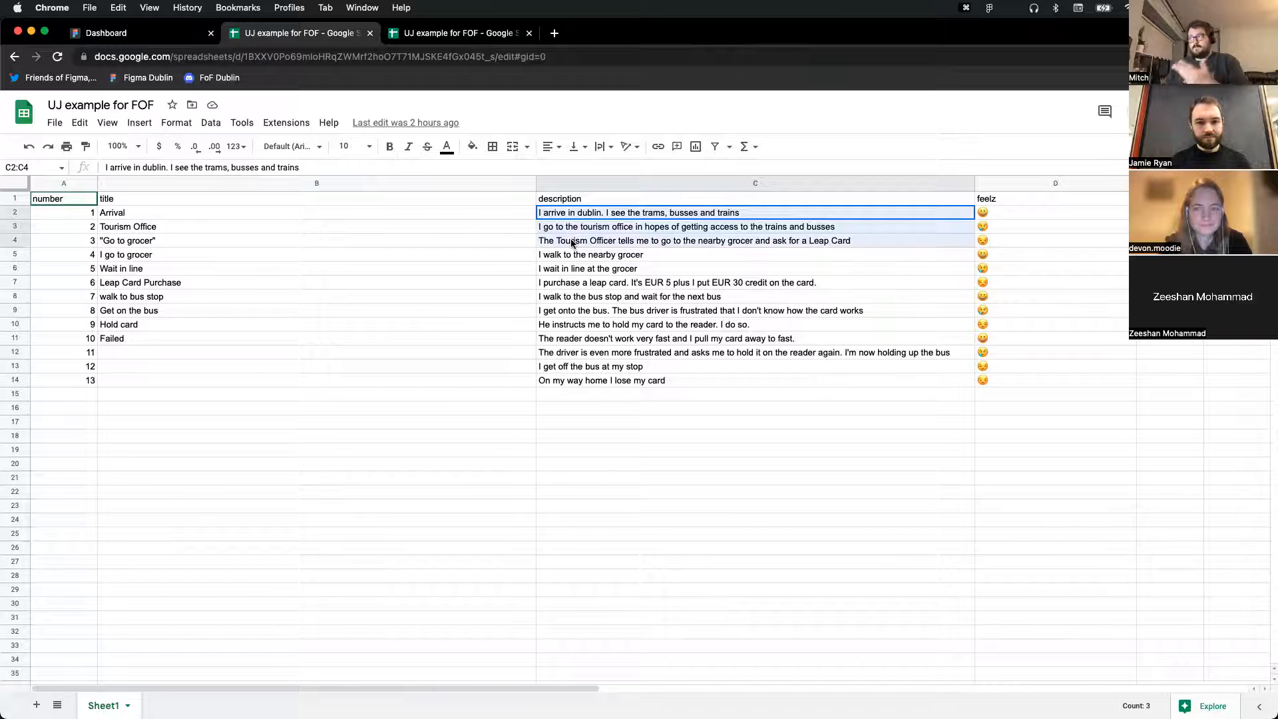
{"action": "left_click_drag", "start_coordinate": [571, 242], "coordinate": [573, 321]}
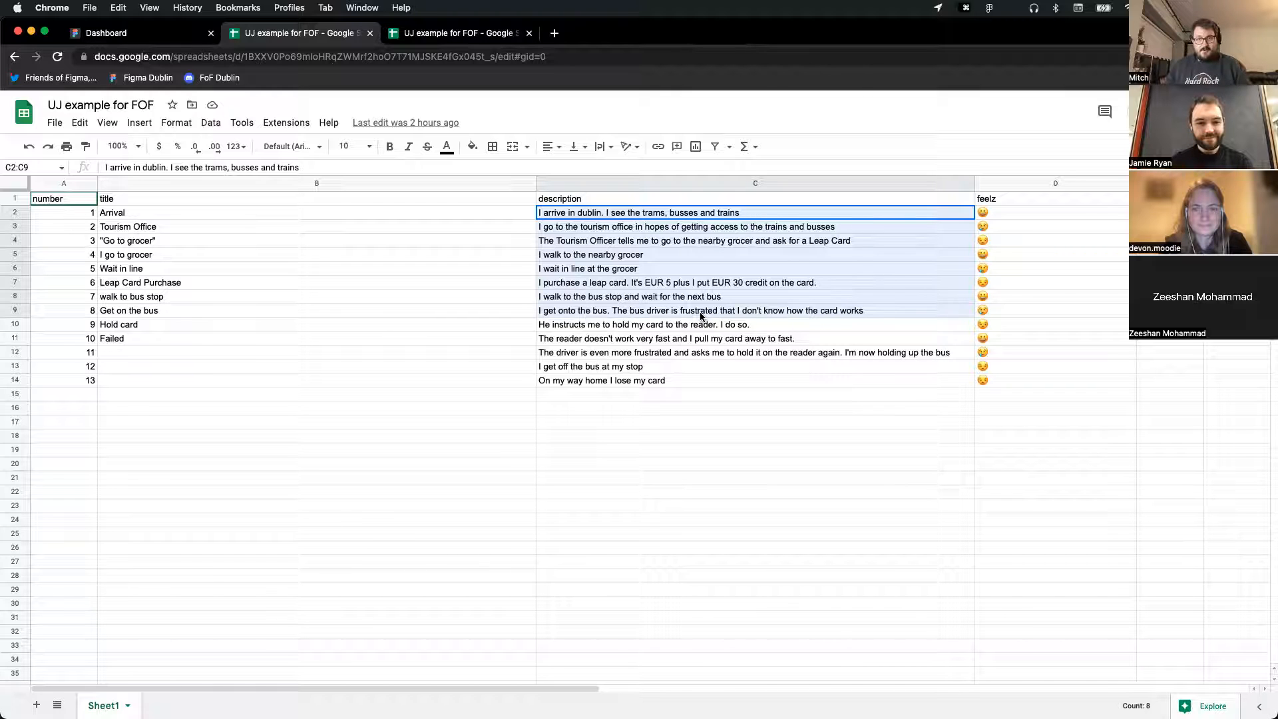
{"action": "left_click_drag", "start_coordinate": [700, 318], "coordinate": [698, 332]}
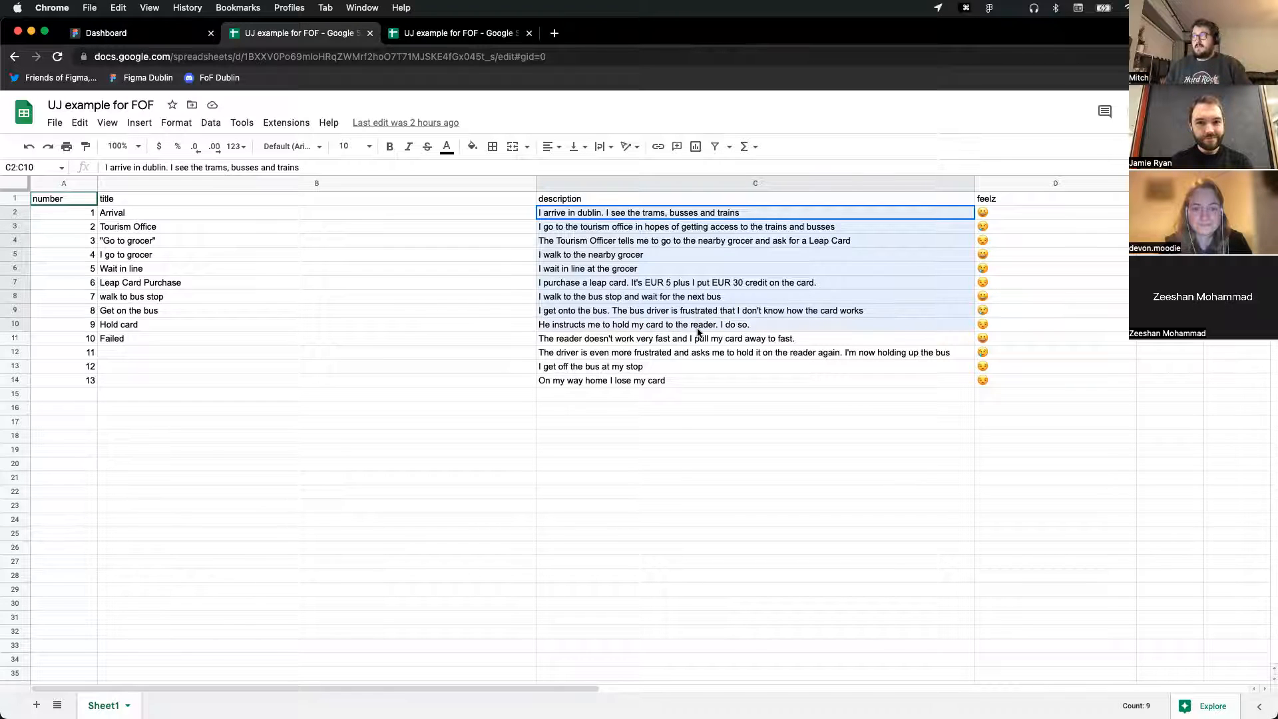
{"action": "left_click_drag", "start_coordinate": [698, 334], "coordinate": [693, 341]}
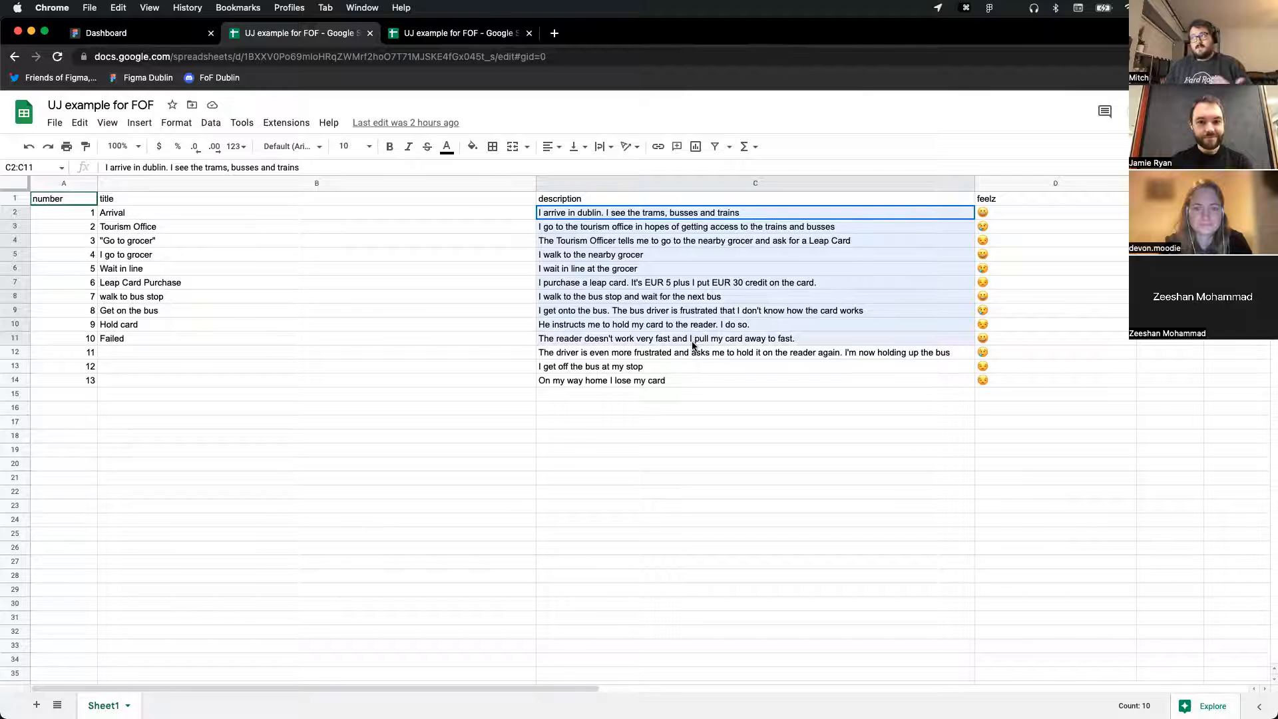
{"action": "double_click", "coordinate": [774, 339]}
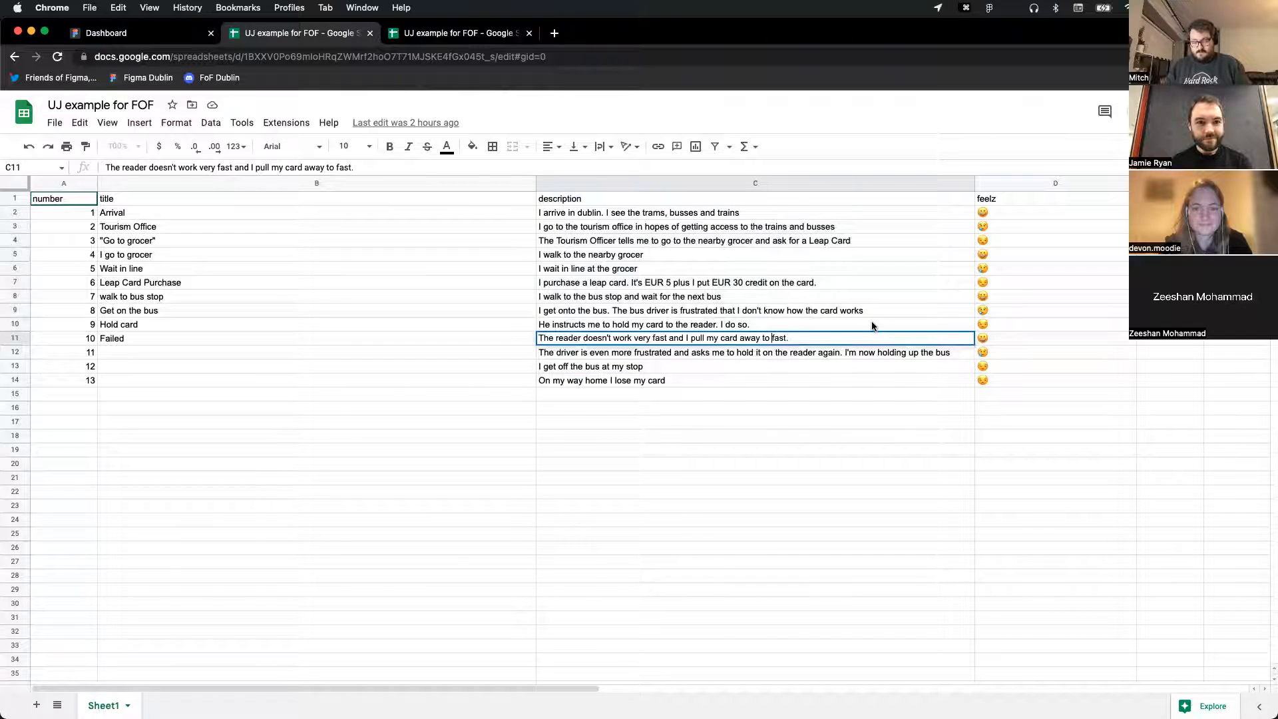
{"action": "type", "text": "o"}
{"action": "key", "text": "Return"}
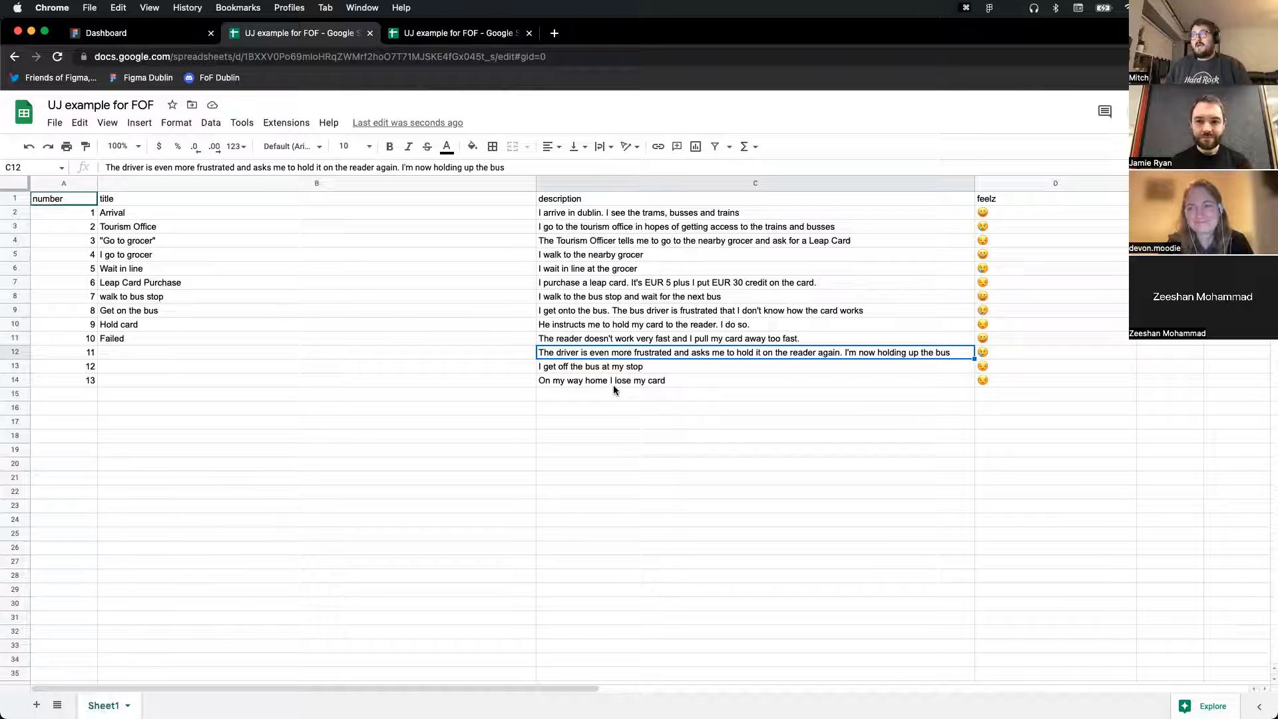
Fill the missing titles for journey steps 11 to 13 with "Frustrated", "Off the bus" and "Lost card"
{"action": "left_click", "coordinate": [147, 339]}
{"action": "left_click", "coordinate": [146, 354]}
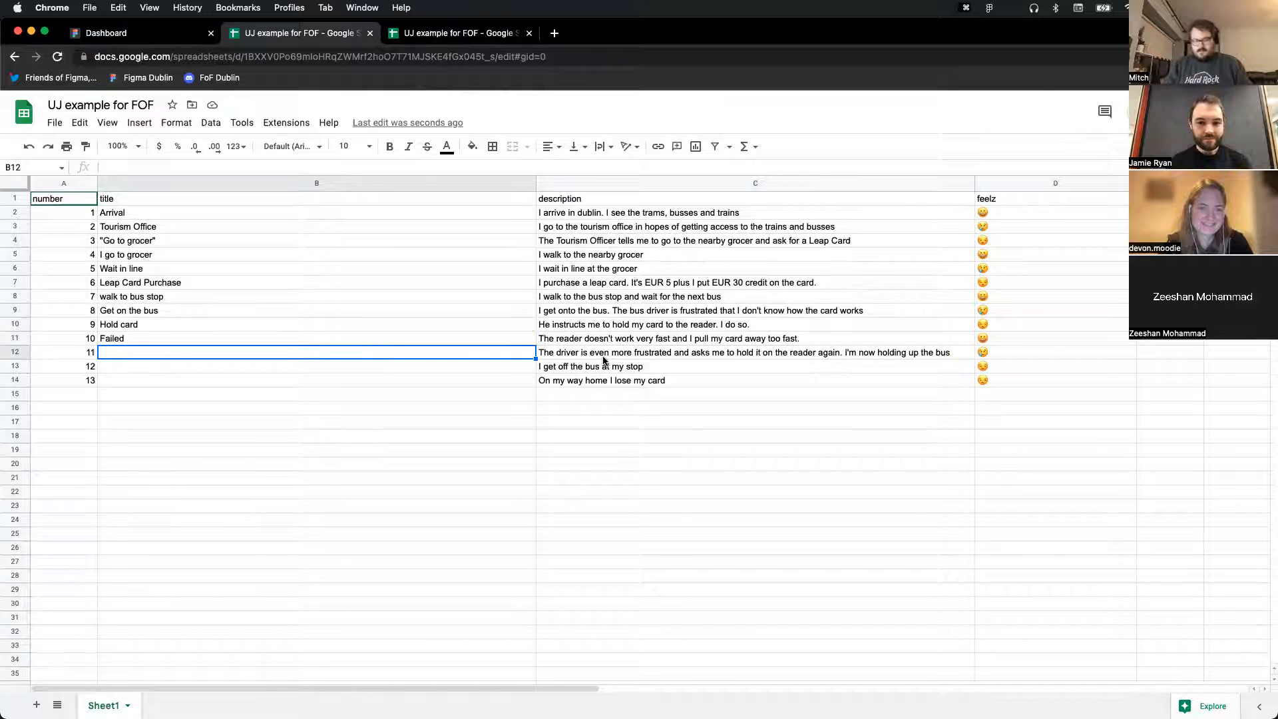
{"action": "type", "text": "Frustrated"}
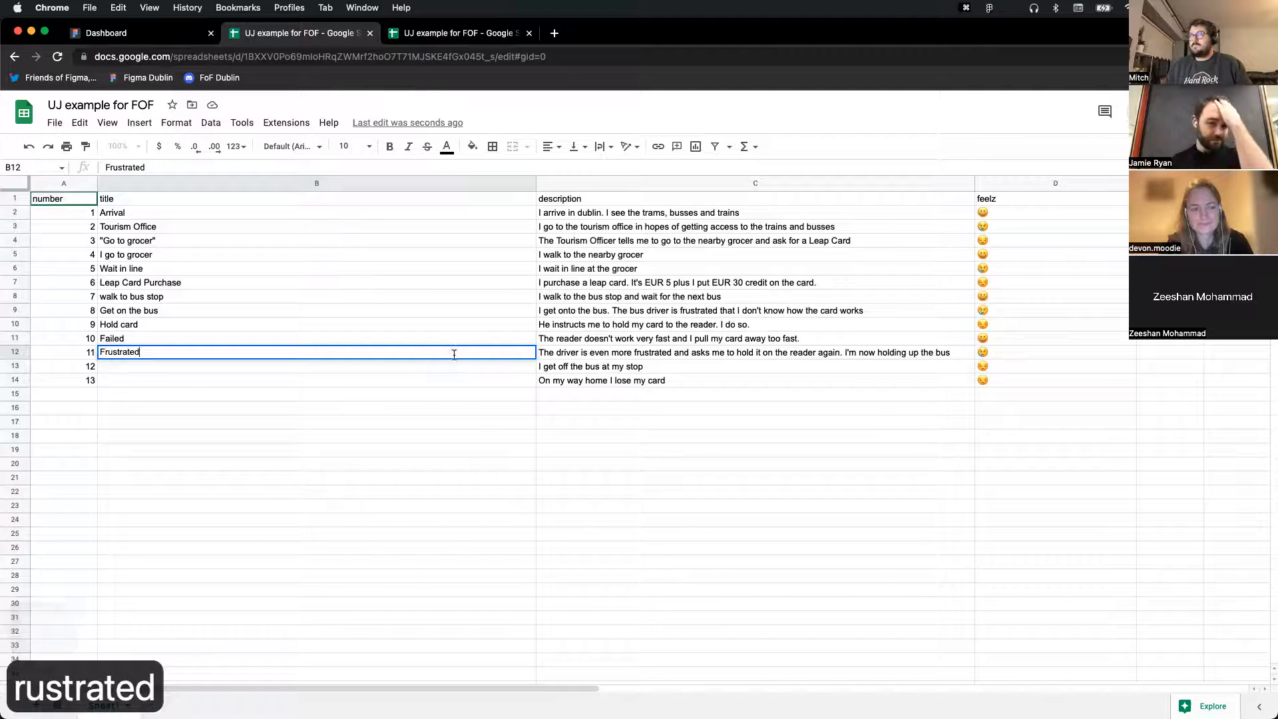
{"action": "key", "text": "Return"}
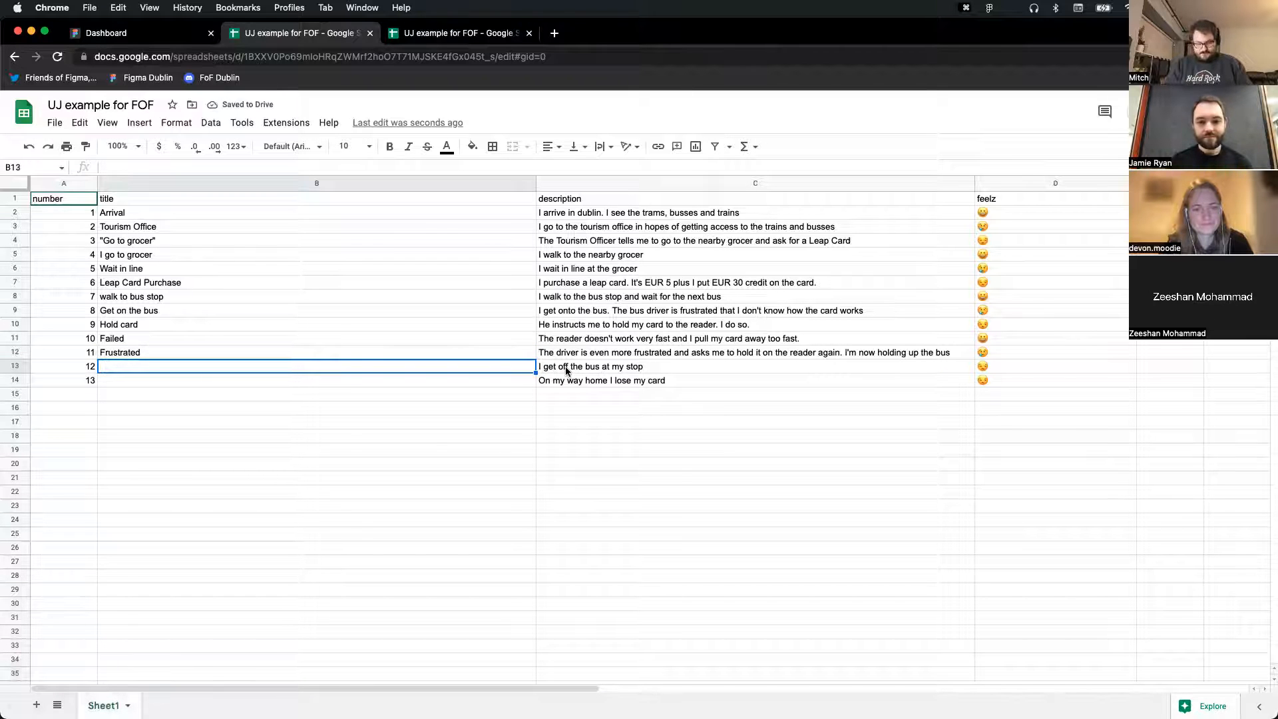
{"action": "type", "text": "Off the bus"}
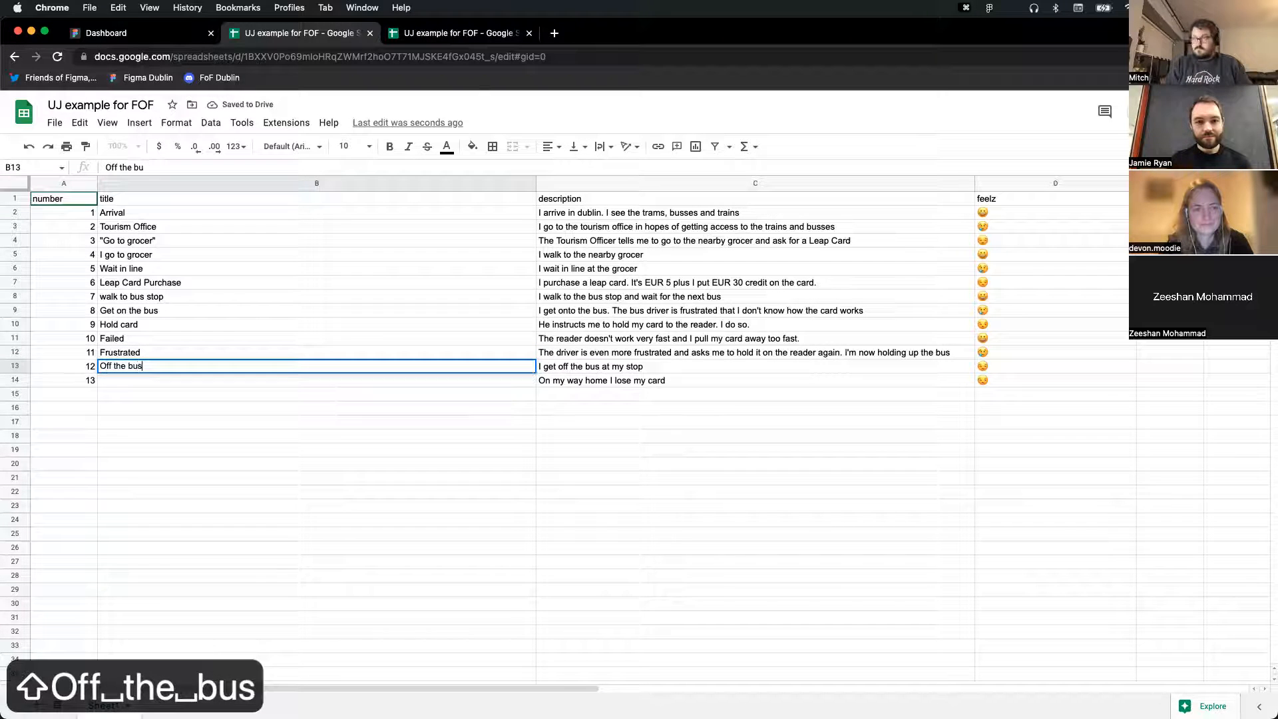
{"action": "key", "text": "Return"}
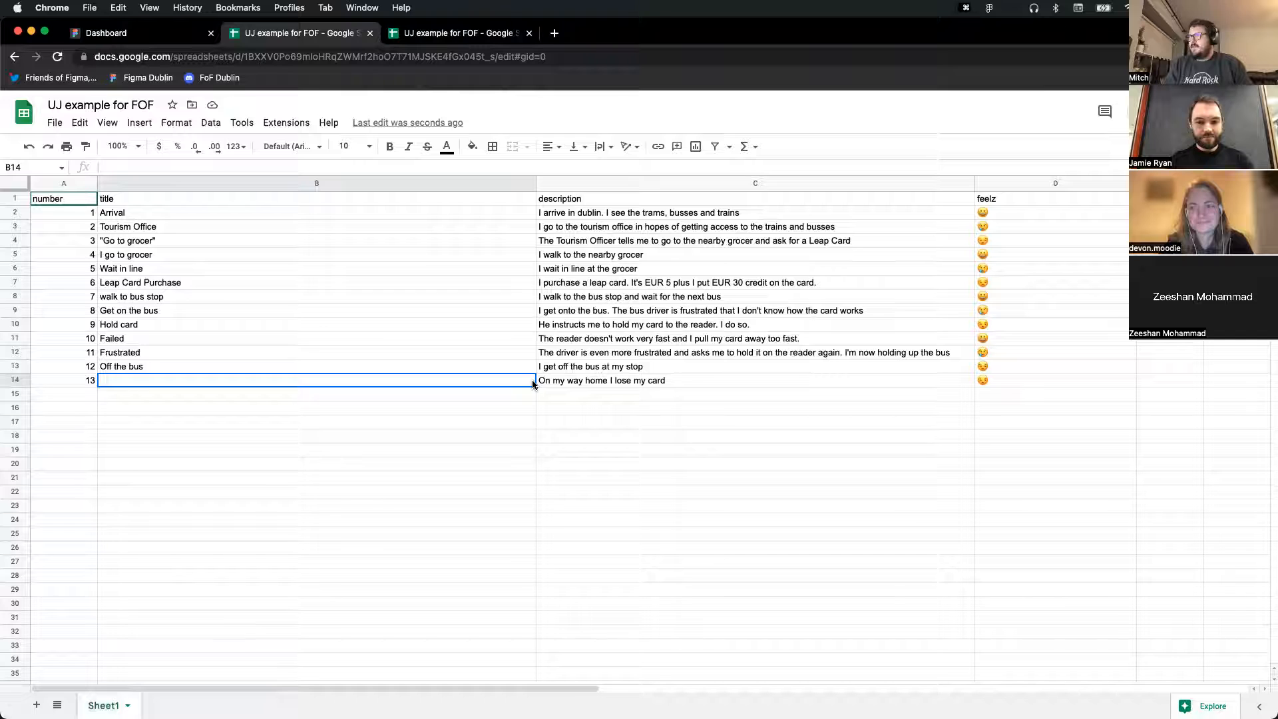
{"action": "type", "text": "Lost "}
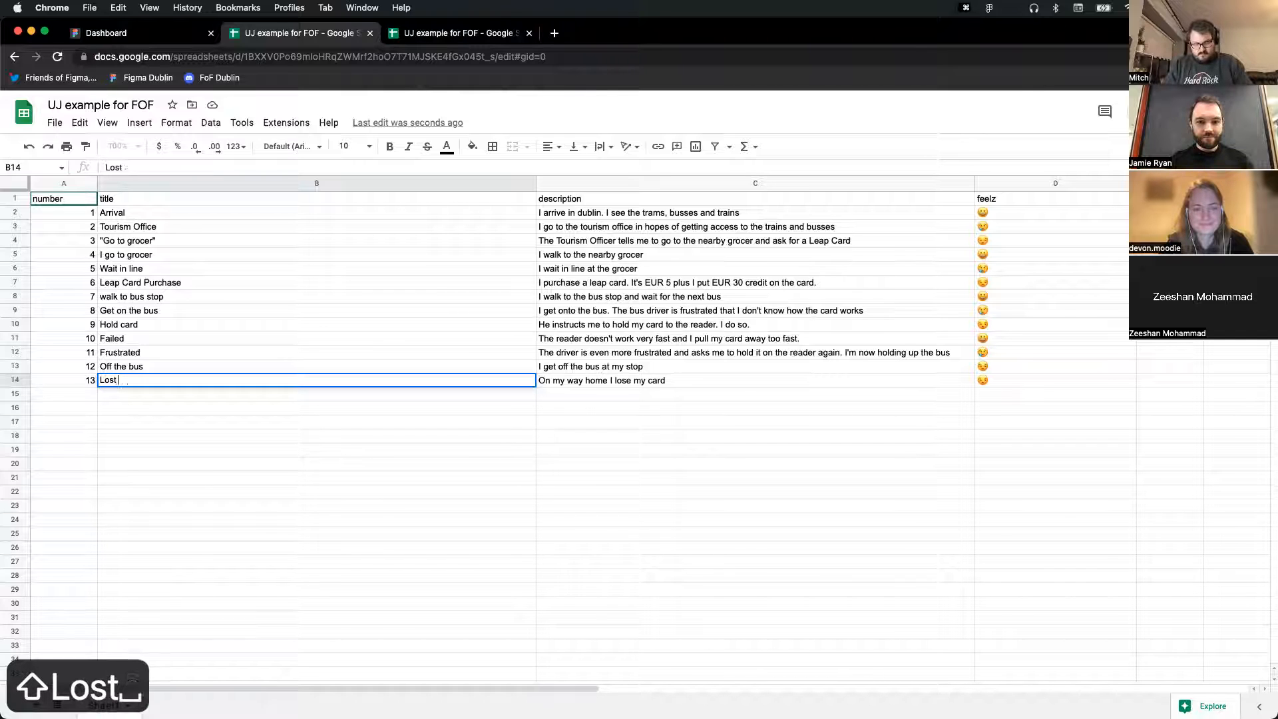
{"action": "type", "text": "card"}
{"action": "left_click", "coordinate": [646, 465]}
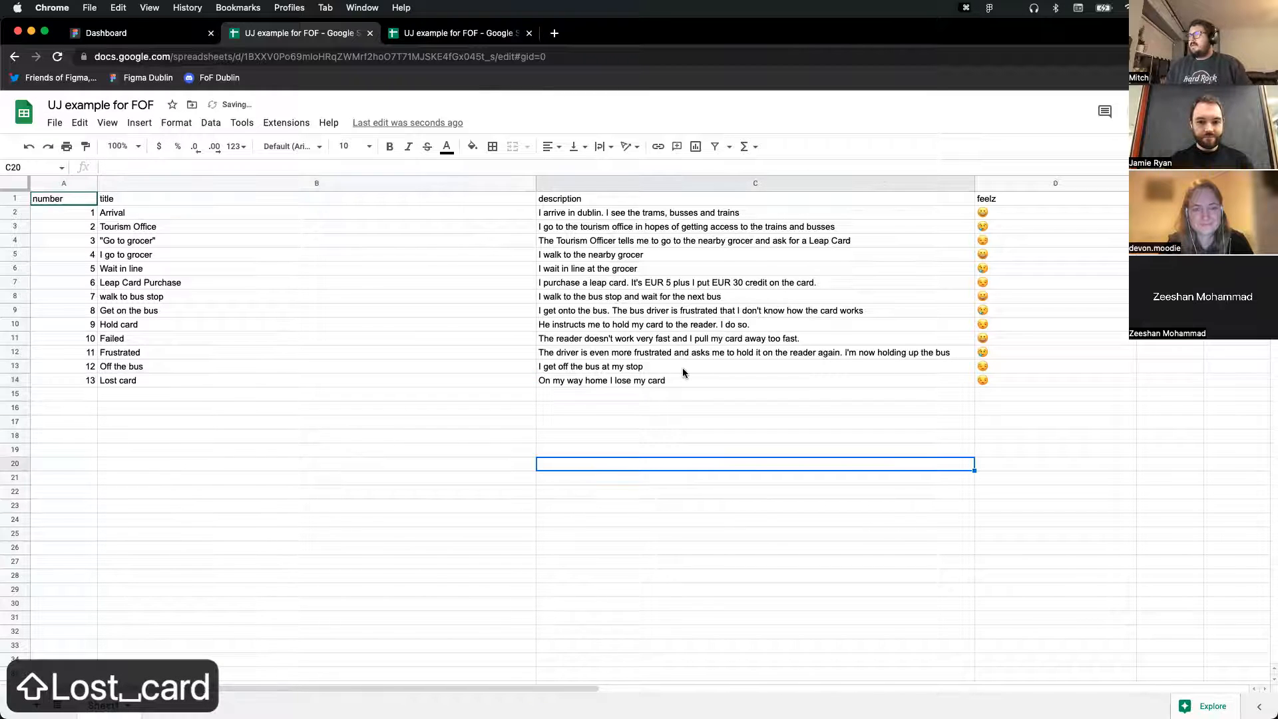
Review the feelz values in D2:D14 and the complete data table in A1:D14 by selecting each range
{"action": "left_click_drag", "start_coordinate": [991, 212], "coordinate": [1012, 385]}
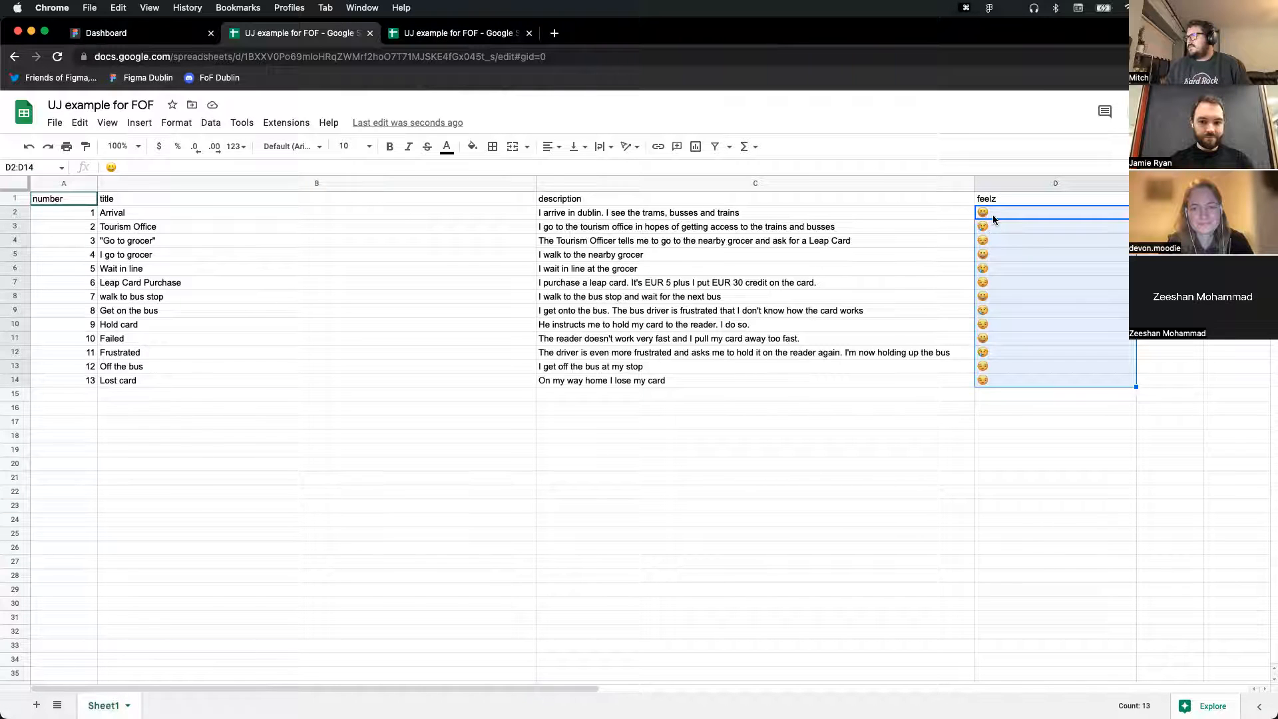
{"action": "left_click", "coordinate": [130, 226]}
{"action": "left_click_drag", "start_coordinate": [50, 198], "coordinate": [1052, 375]}
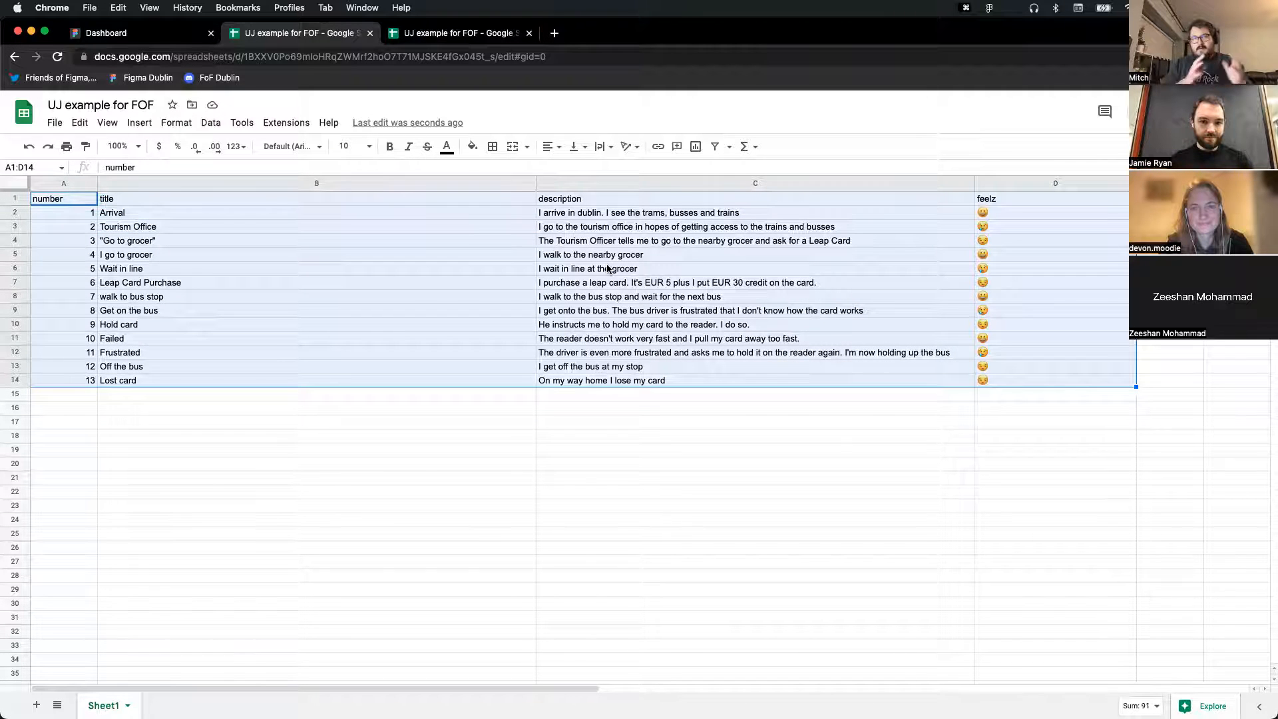
Switch to Figma and duplicate the Scenario text block into the empty canvas area below the original
{"action": "key", "text": "super+Tab"}
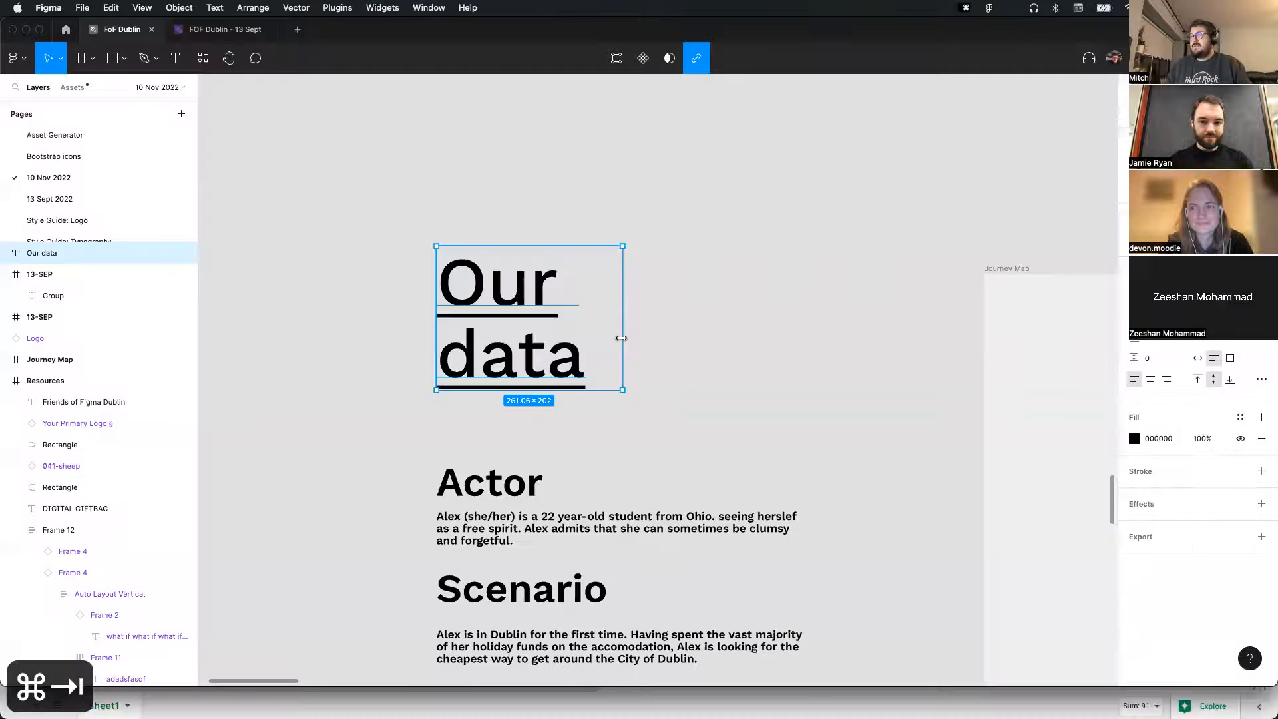
{"action": "left_click", "coordinate": [673, 243]}
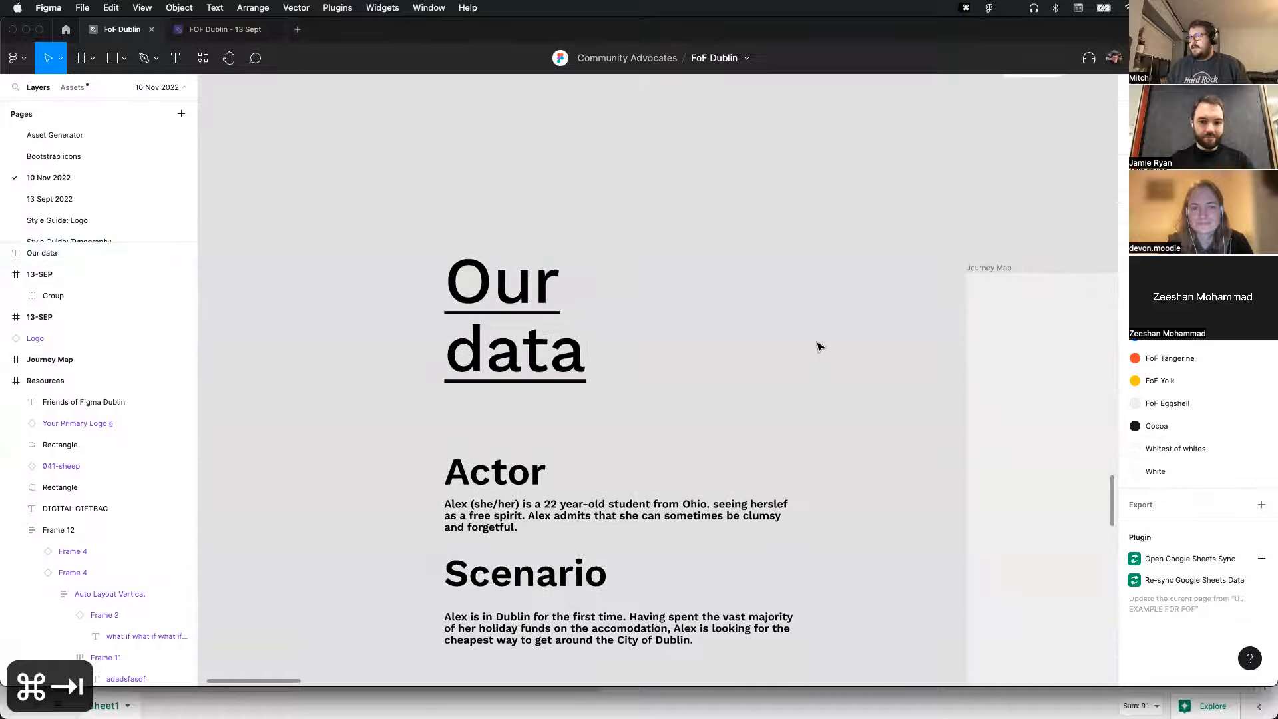
{"action": "scroll", "coordinate": [819, 346], "scroll_direction": "down", "scroll_amount": 3}
{"action": "left_click_drag", "start_coordinate": [767, 377], "coordinate": [453, 206]}
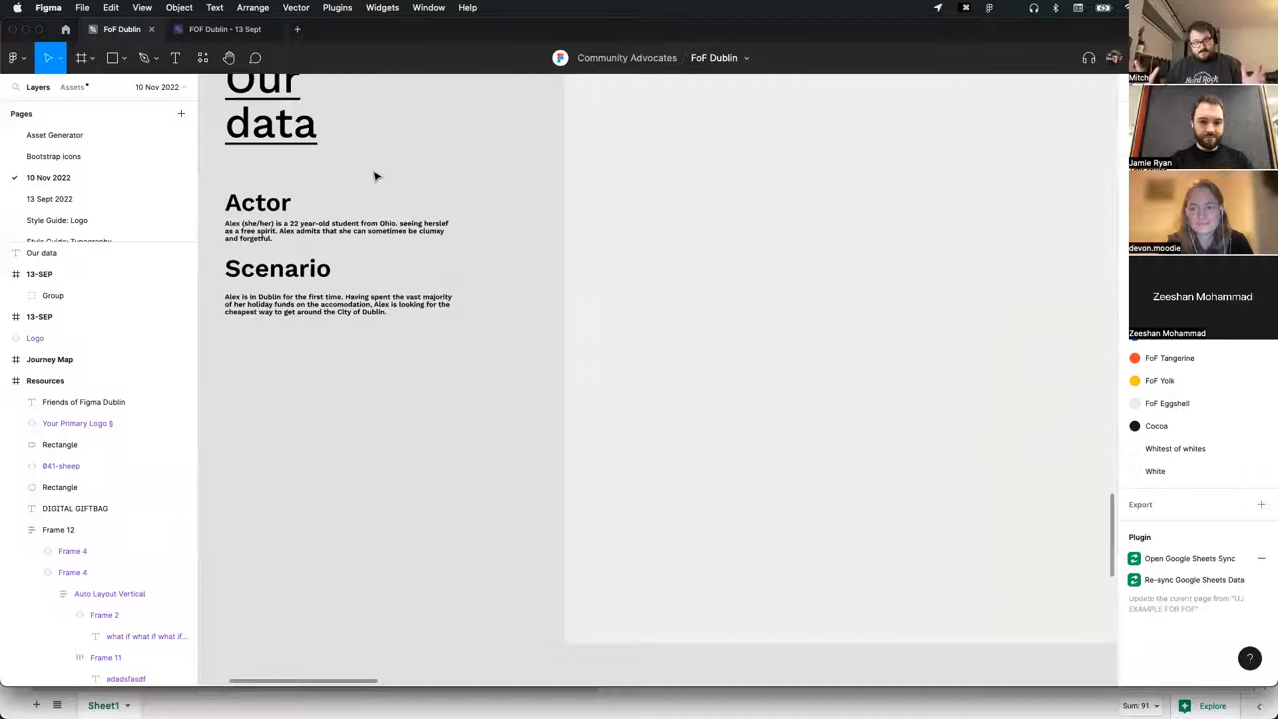
{"action": "scroll", "coordinate": [425, 223], "scroll_direction": "down", "scroll_amount": 3}
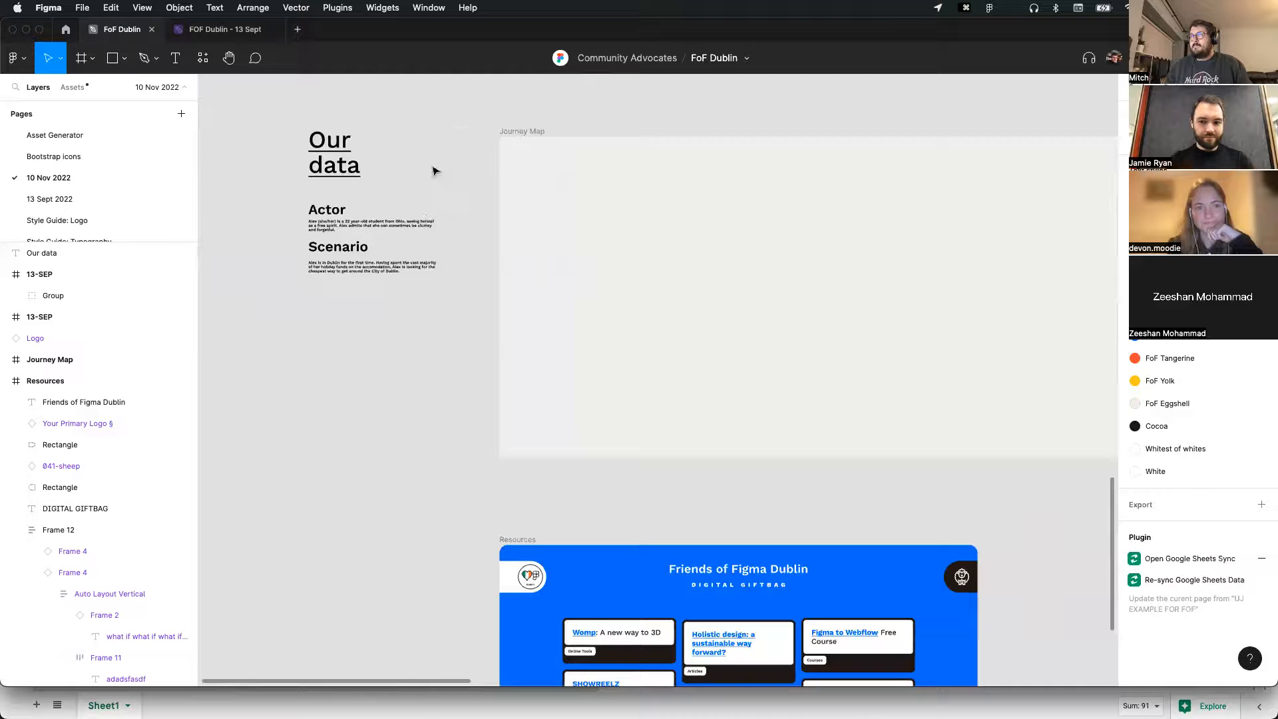
{"action": "left_click_drag", "start_coordinate": [433, 171], "coordinate": [370, 241]}
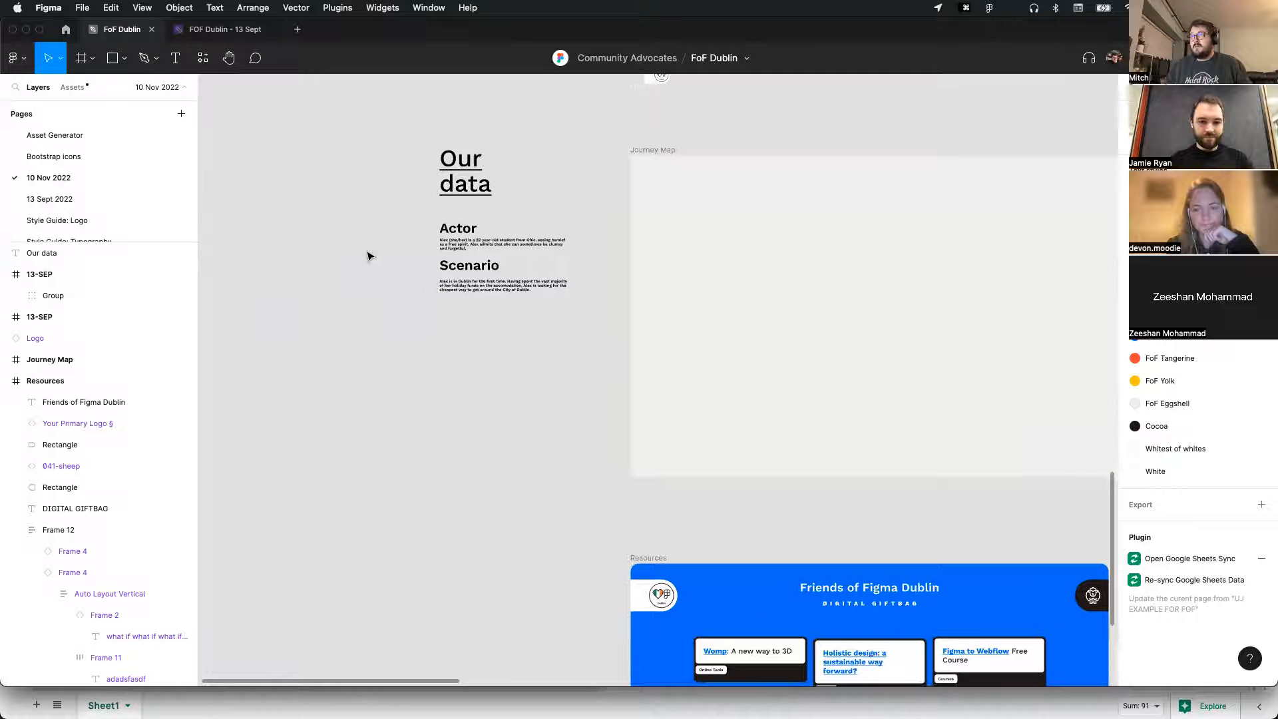
{"action": "scroll", "coordinate": [368, 254], "scroll_direction": "up", "scroll_amount": 5}
{"action": "left_click_drag", "start_coordinate": [519, 269], "coordinate": [514, 414]}
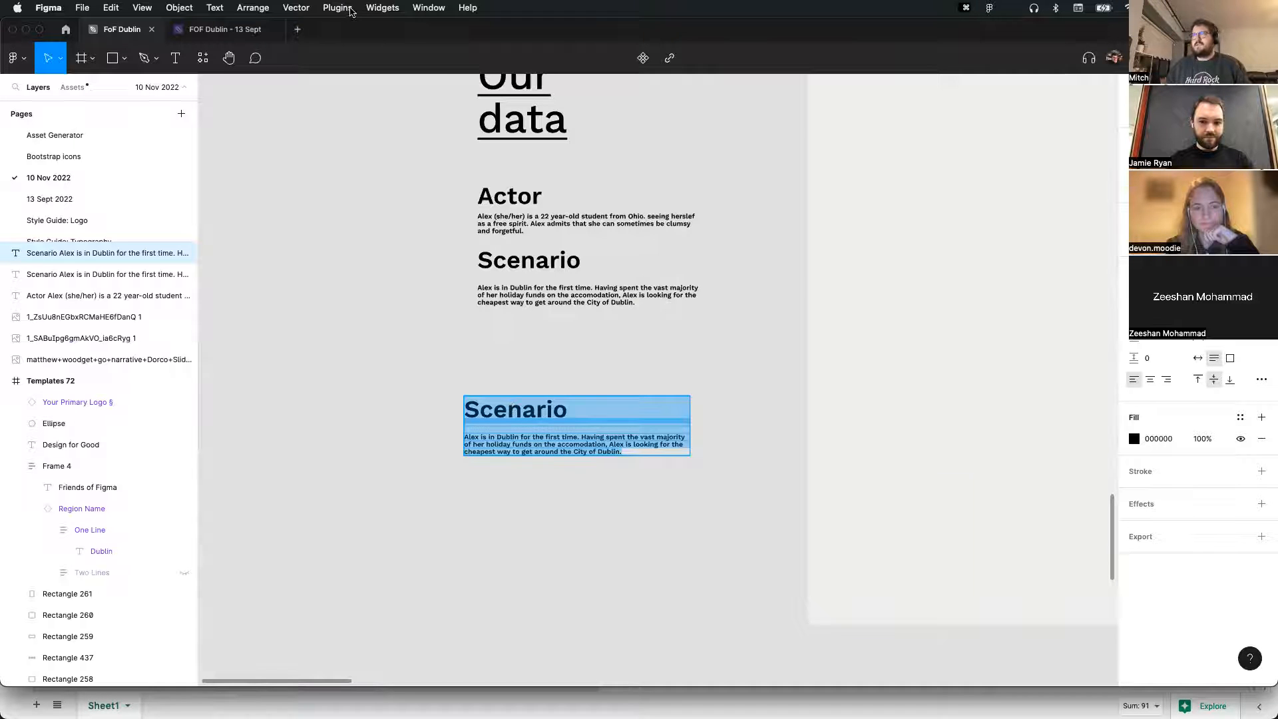
Find Google Sheets Sync among the saved Figma plugins
{"action": "left_click", "coordinate": [338, 8]}
{"action": "mouse_move", "coordinate": [356, 45]}
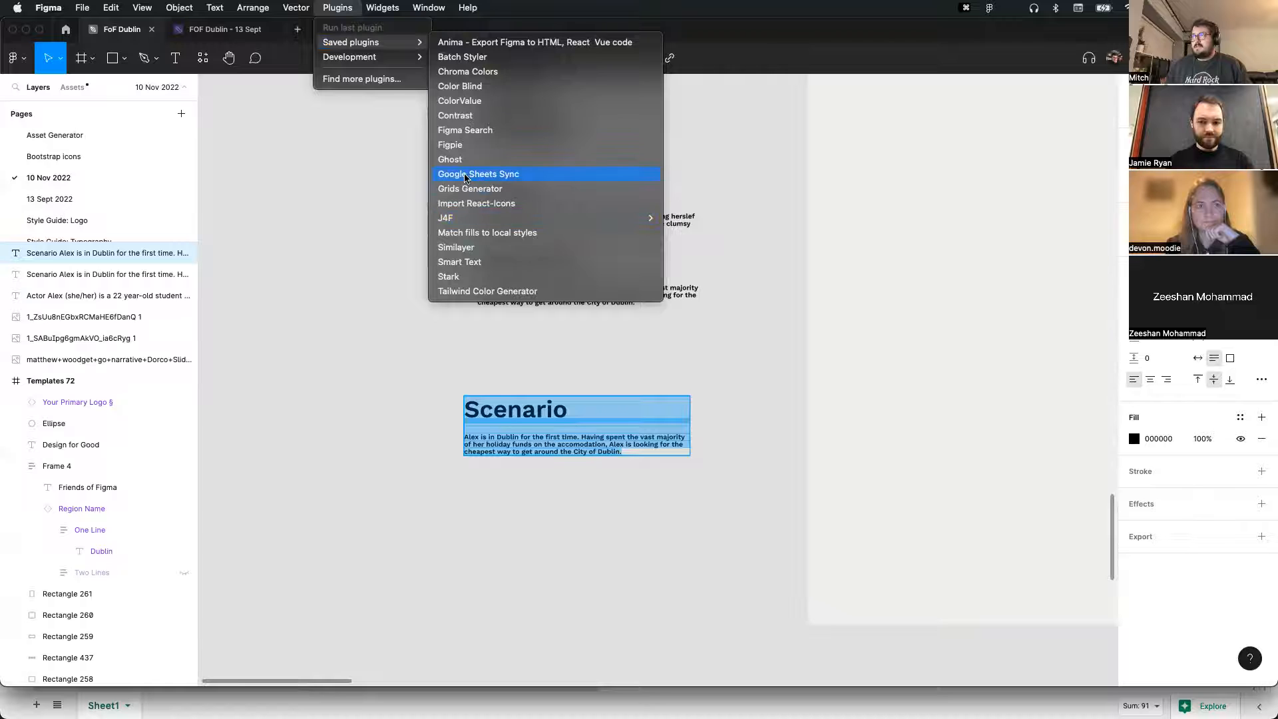
Switch to Google Sheets and select the header cells A1:D1, covering number, title, description and feelz
{"action": "key", "text": "super+Tab"}
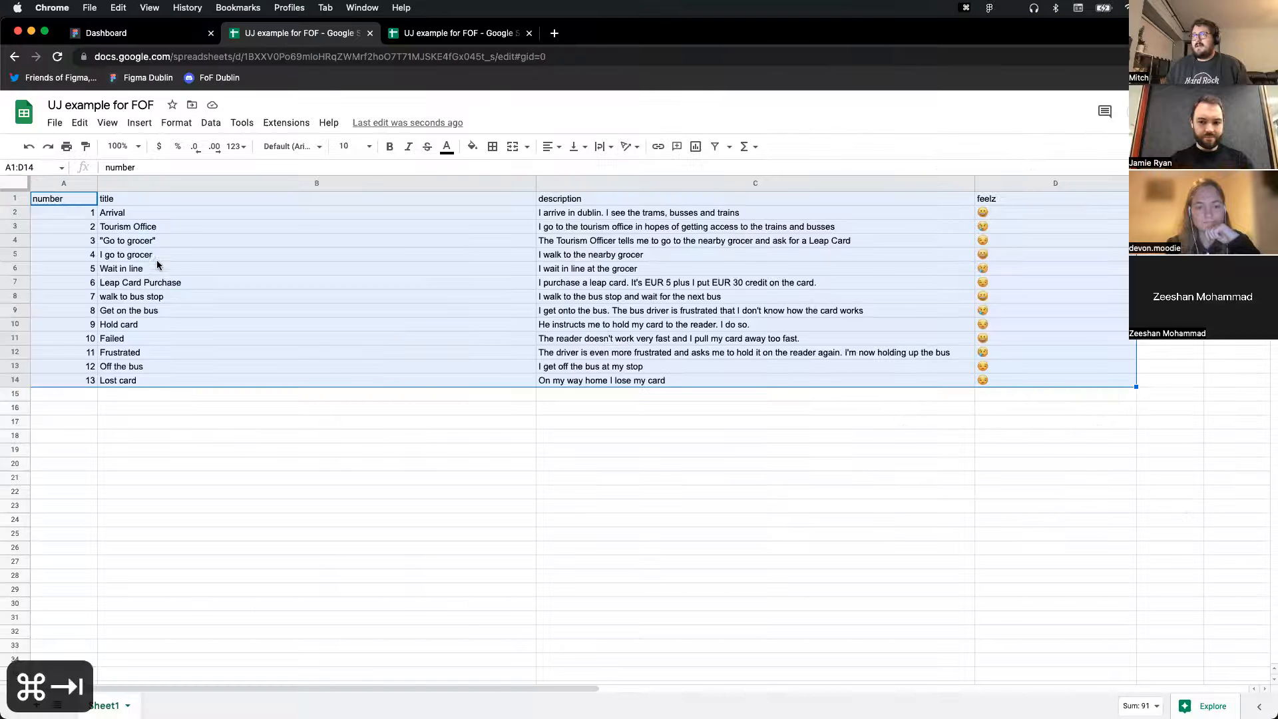
{"action": "left_click", "coordinate": [67, 205]}
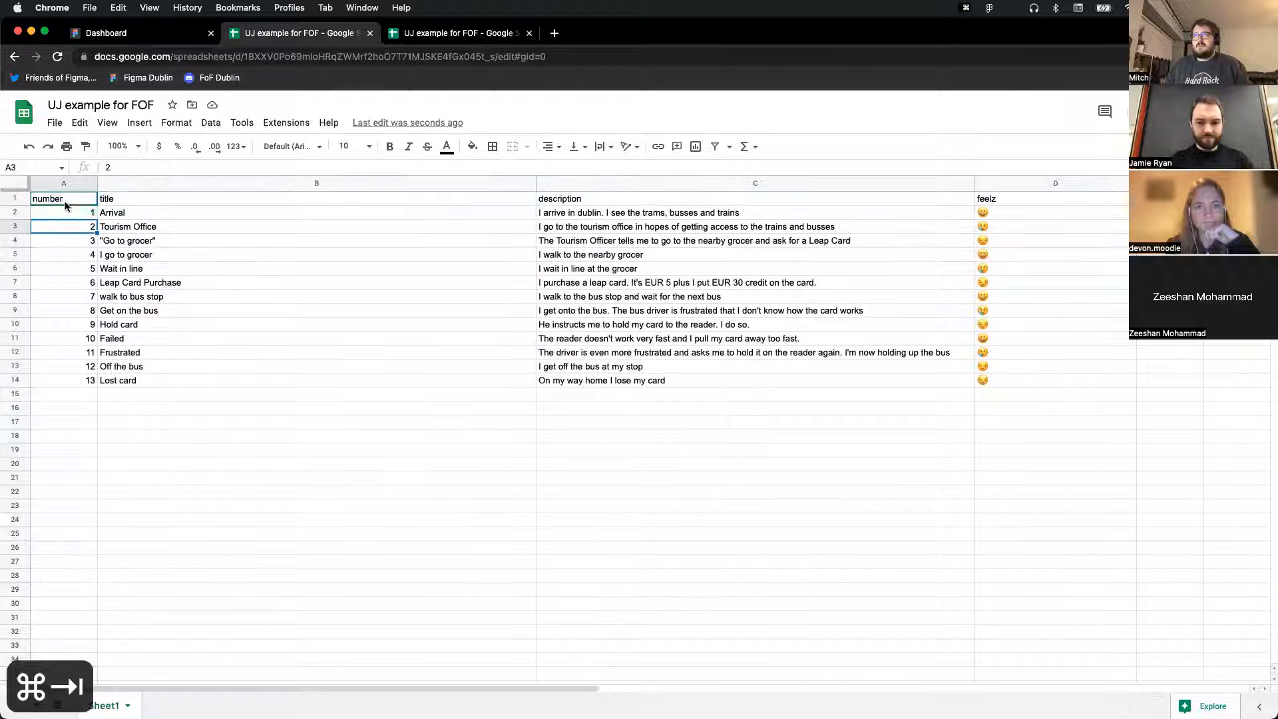
{"action": "left_click", "coordinate": [17, 199]}
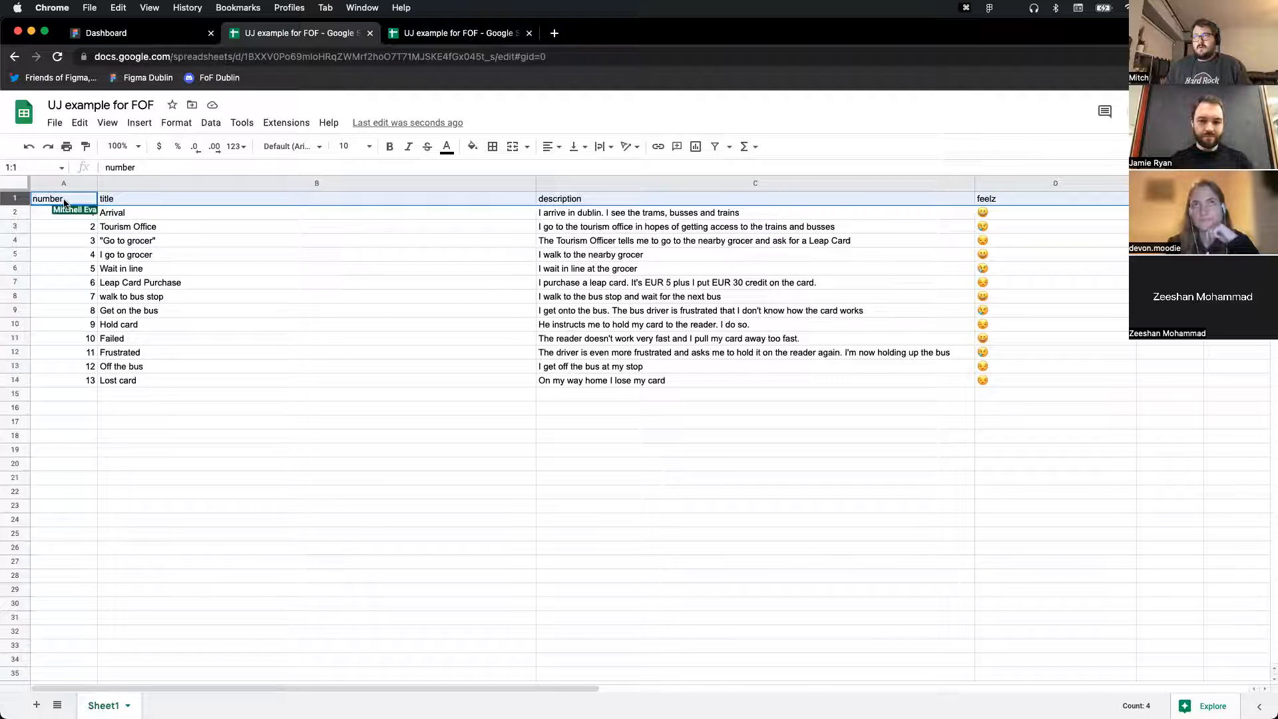
{"action": "left_click", "coordinate": [55, 204]}
{"action": "left_click_drag", "start_coordinate": [55, 203], "coordinate": [1013, 204]}
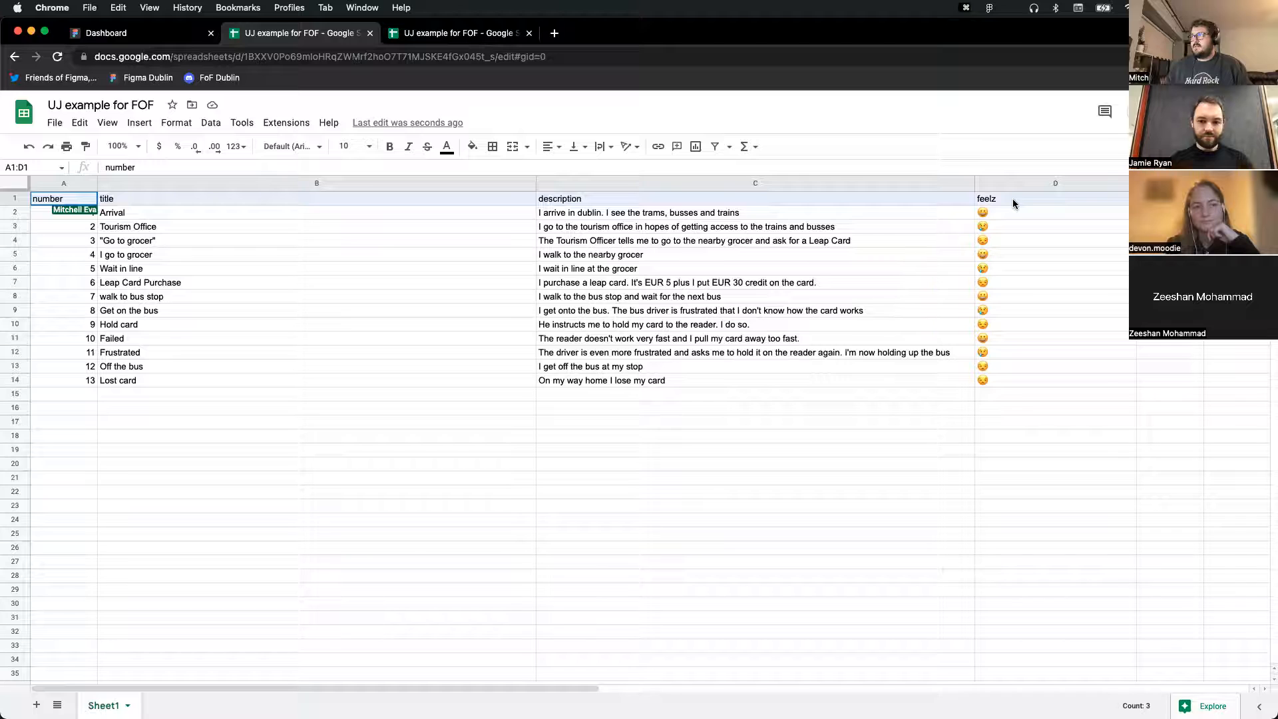
Switch to Figma and replace the whole text of the duplicated Scenario block with "#number"
{"action": "key", "text": "super+Tab"}
{"action": "double_click", "coordinate": [581, 430]}
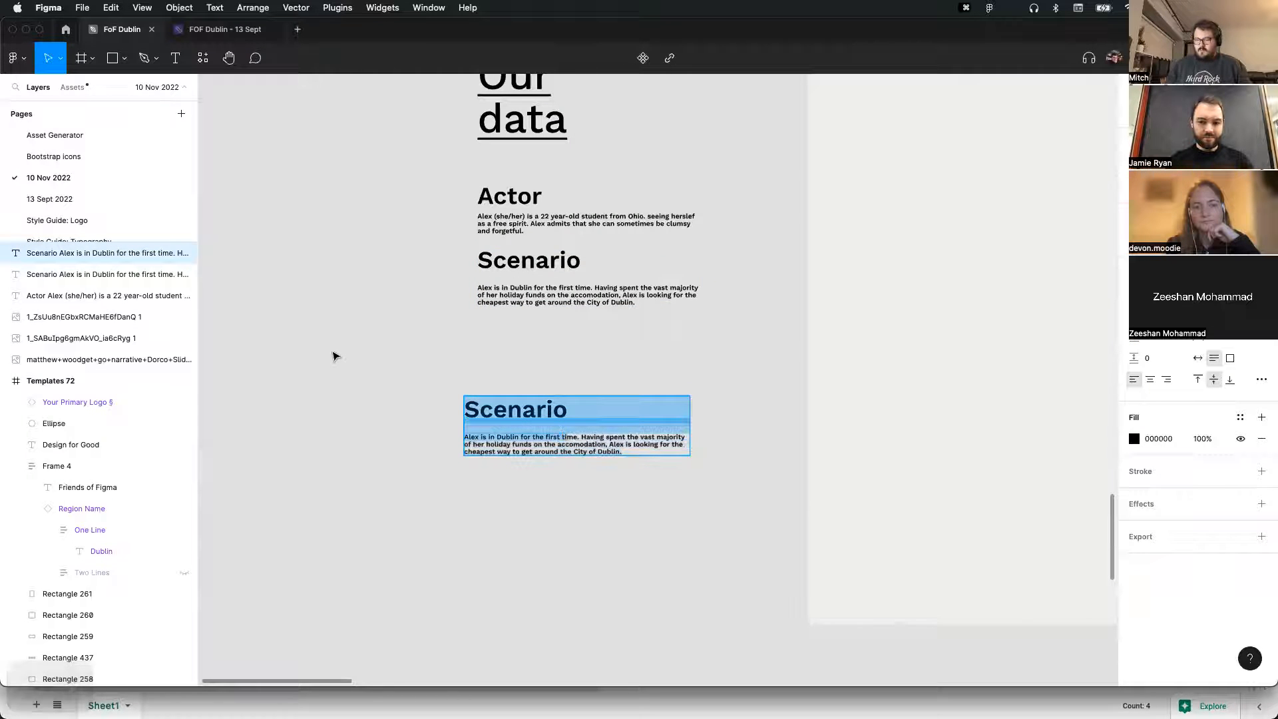
{"action": "key", "text": "BackSpace"}
{"action": "key", "text": "shift+Down"}
{"action": "key", "text": "shift+Down"}
{"action": "key", "text": "shift+Down"}
{"action": "key", "text": "shift+Down"}
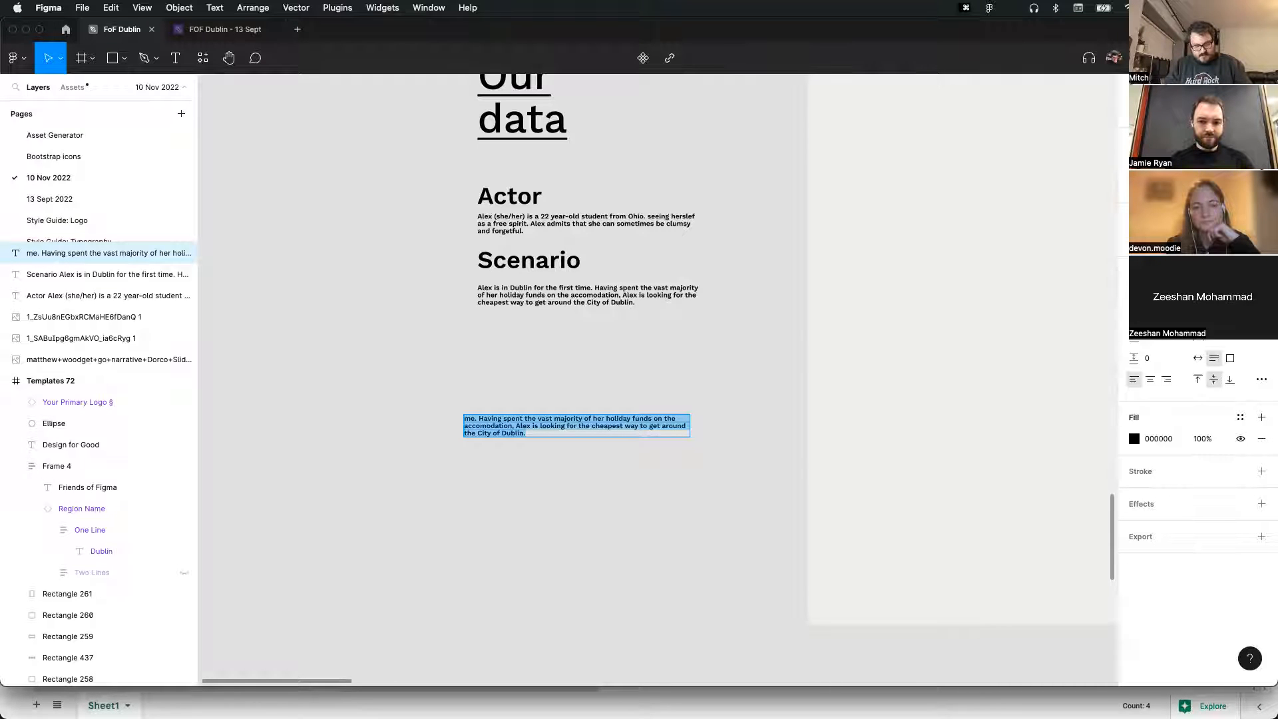
{"action": "type", "text": "#number"}
{"action": "key", "text": "Escape"}
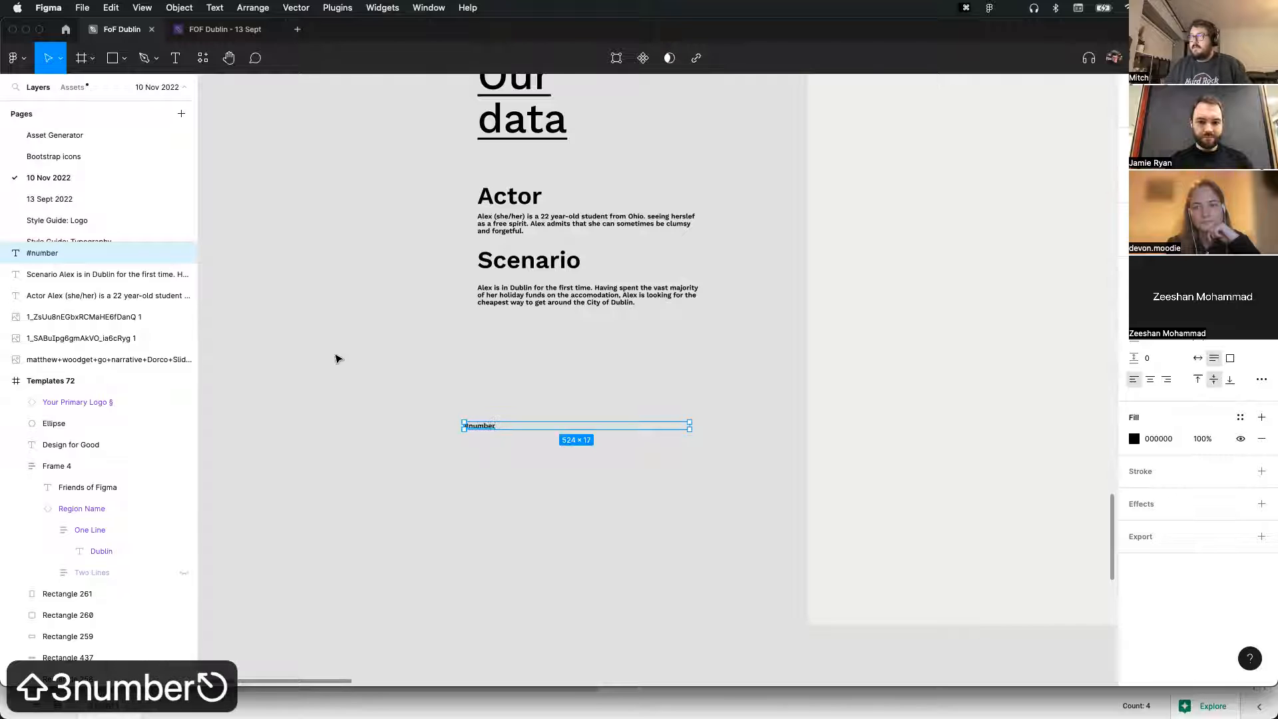
Duplicate the #number text directly below itself and change the copy to "#title"
{"action": "scroll", "coordinate": [460, 432], "scroll_direction": "up", "scroll_amount": 5}
{"action": "left_click_drag", "start_coordinate": [513, 392], "coordinate": [514, 418]}
{"action": "double_click", "coordinate": [514, 413]}
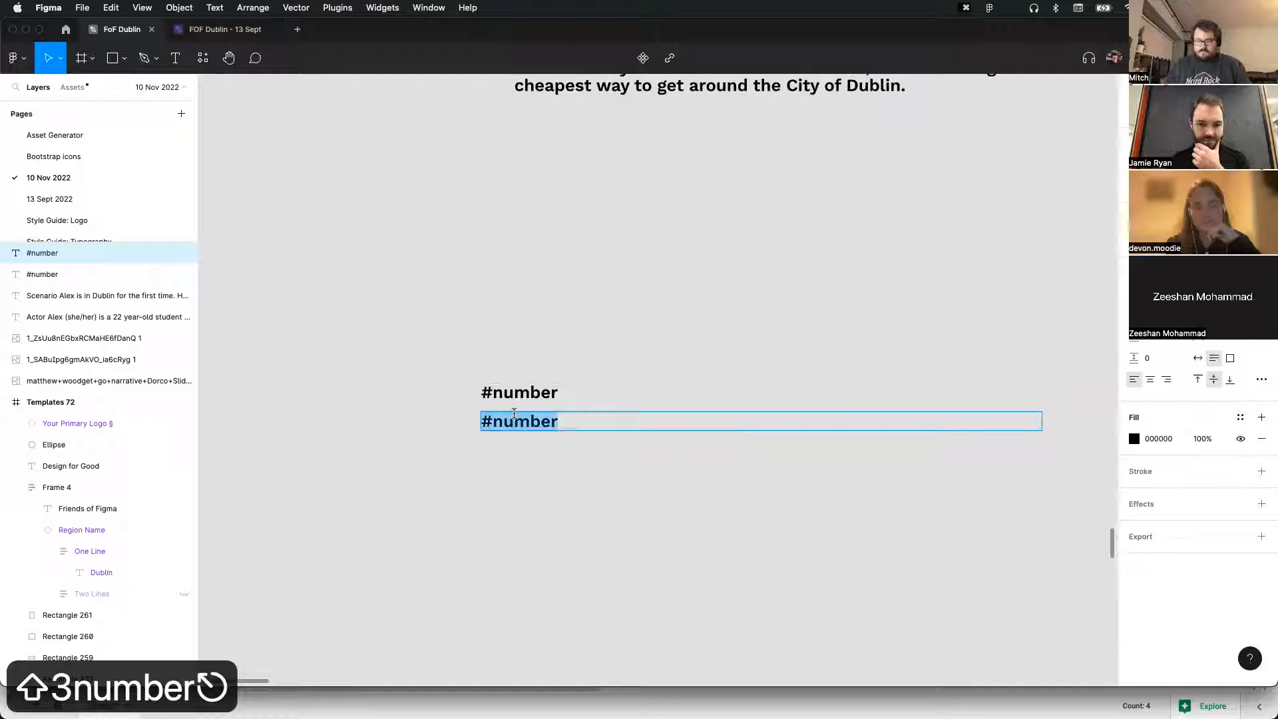
{"action": "type", "text": "#title"}
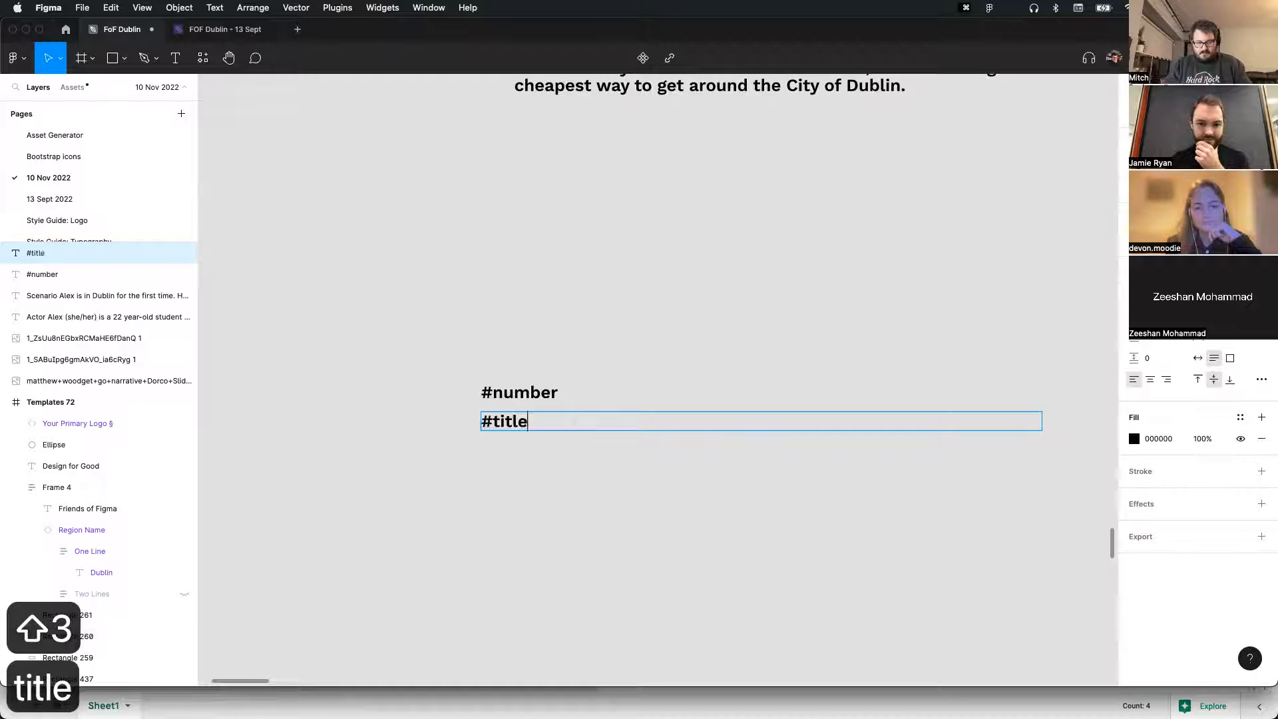
Duplicate the #title text directly below itself and change the copy to "#description"
{"action": "key", "text": "Escape"}
{"action": "left_click_drag", "start_coordinate": [490, 422], "coordinate": [500, 446]}
{"action": "double_click", "coordinate": [501, 446]}
{"action": "type", "text": "#"}
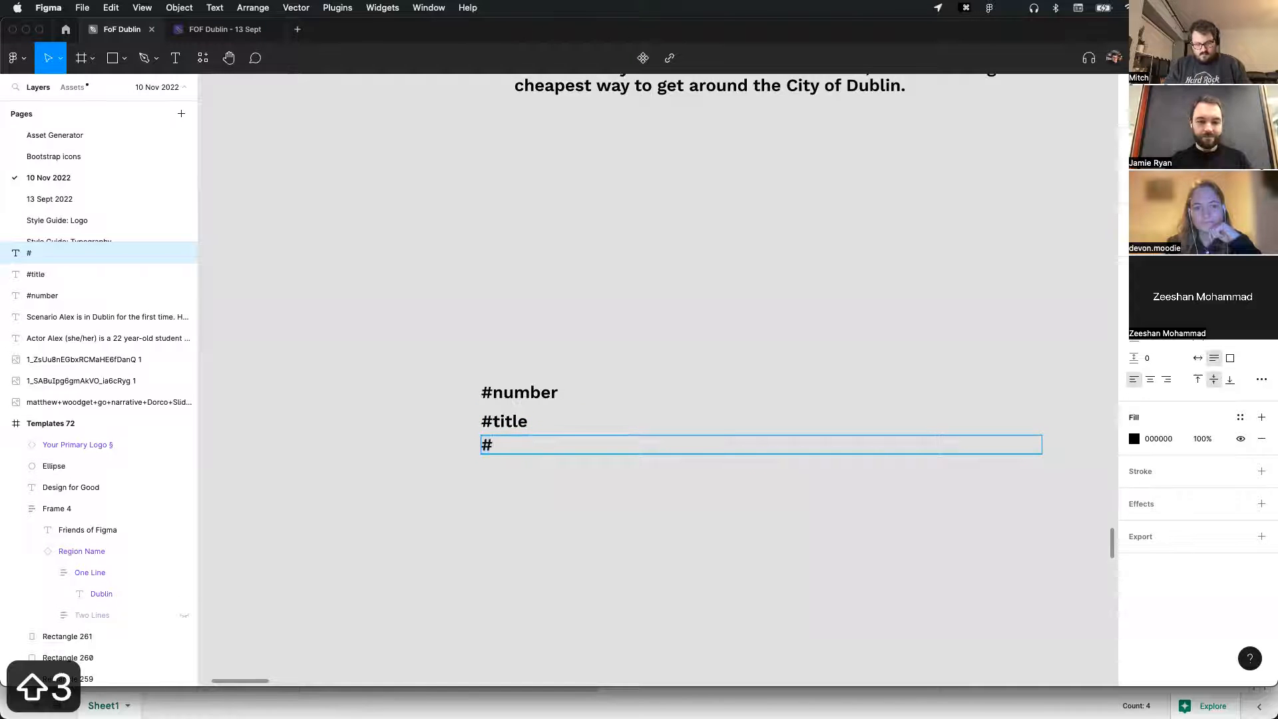
{"action": "type", "text": "description"}
{"action": "key", "text": "super+Tab"}
{"action": "key", "text": "super+Tab"}
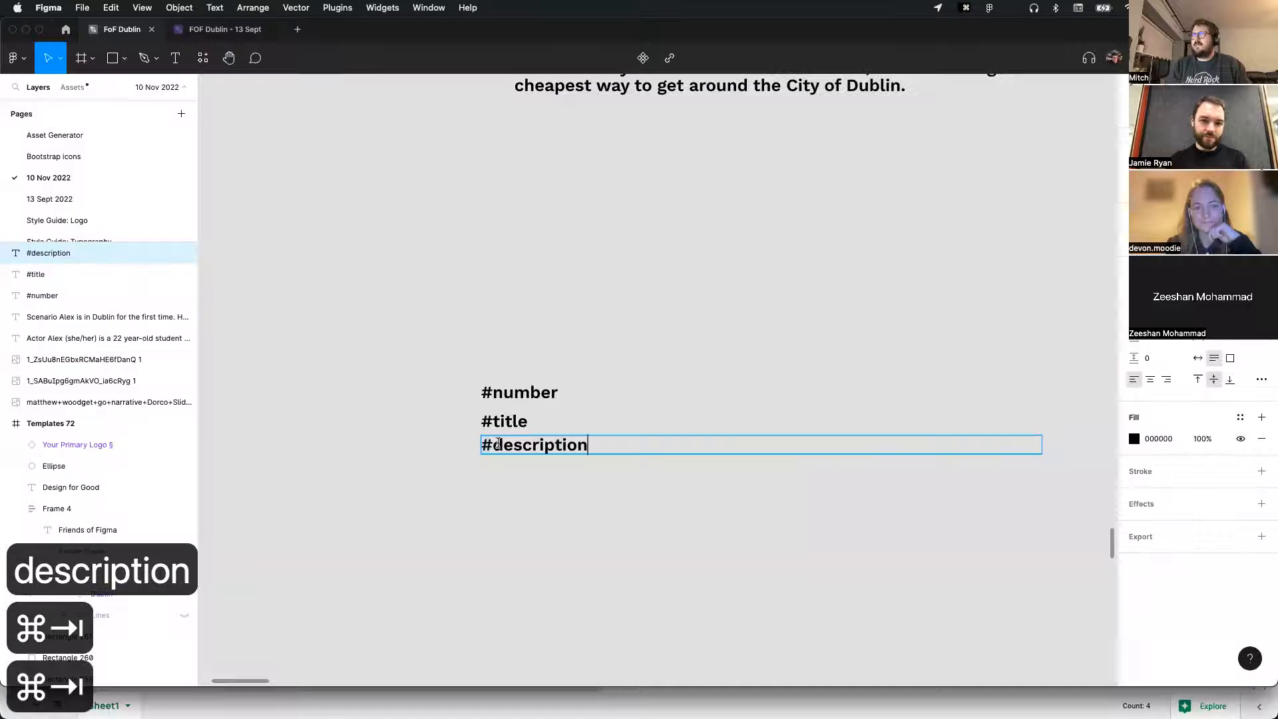
Duplicate the #description text directly below itself and change the copy to "#feelz"
{"action": "key", "text": "Escape"}
{"action": "key", "text": "super+c"}
{"action": "key", "text": "super+v"}
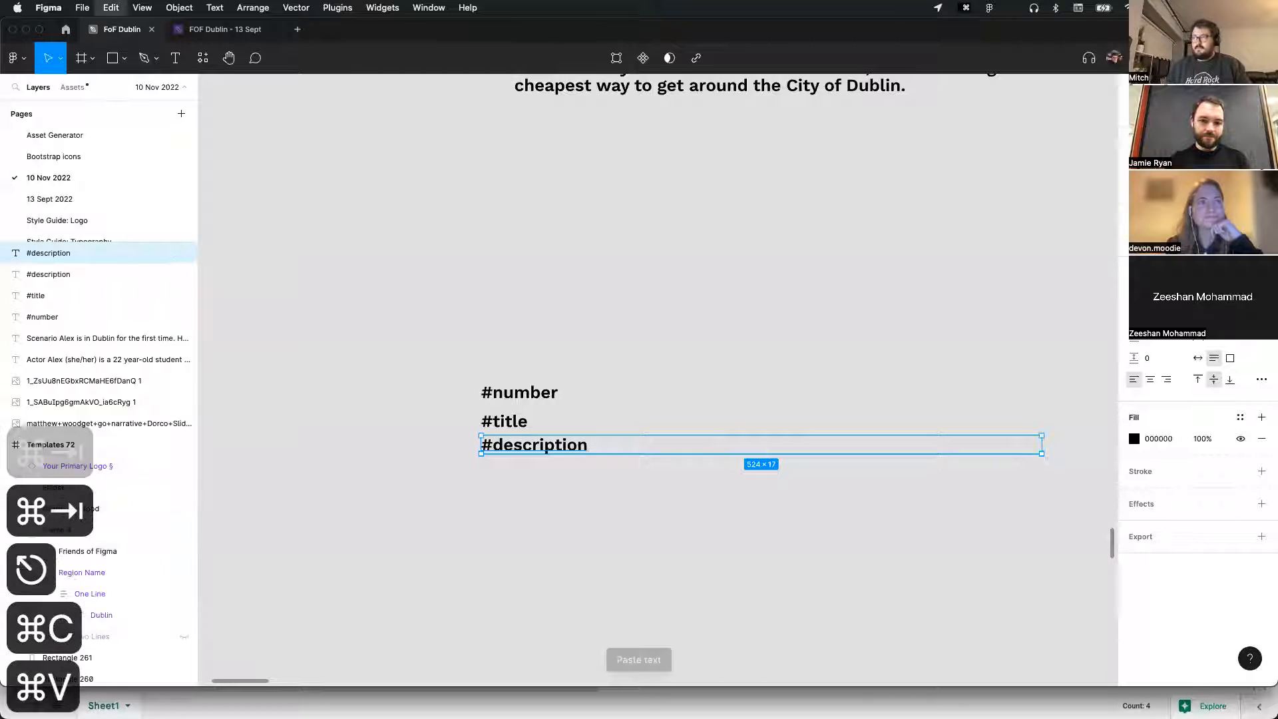
{"action": "double_click", "coordinate": [536, 470]}
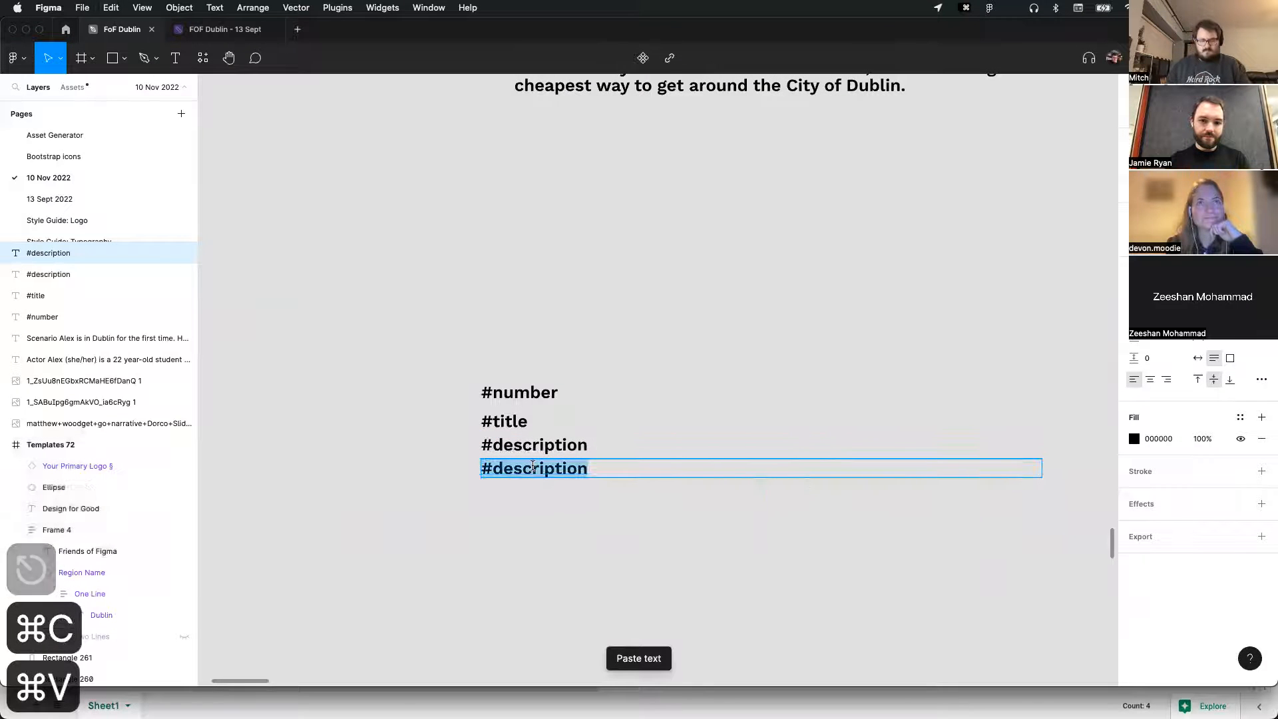
{"action": "type", "text": "3feelz"}
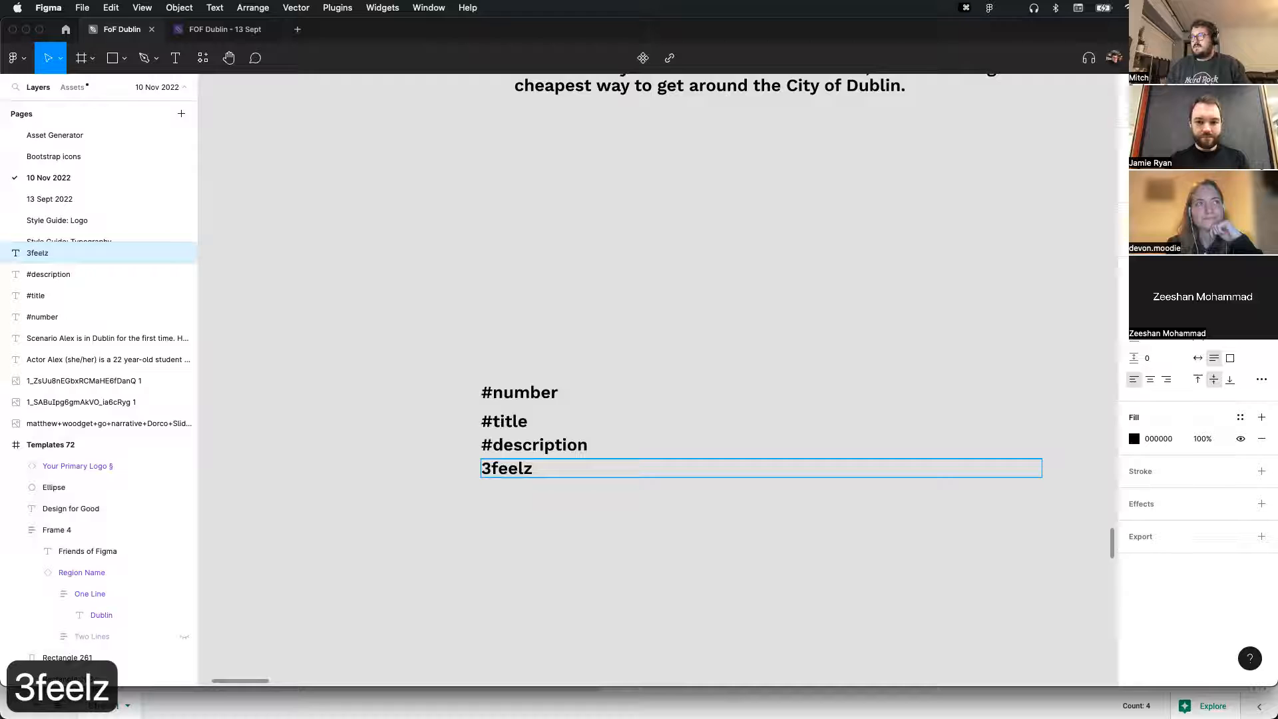
{"action": "key", "text": "Up"}
{"action": "key", "text": "shift+Right"}
{"action": "type", "text": "#"}
{"action": "key", "text": "Escape"}
{"action": "key", "text": "Escape"}
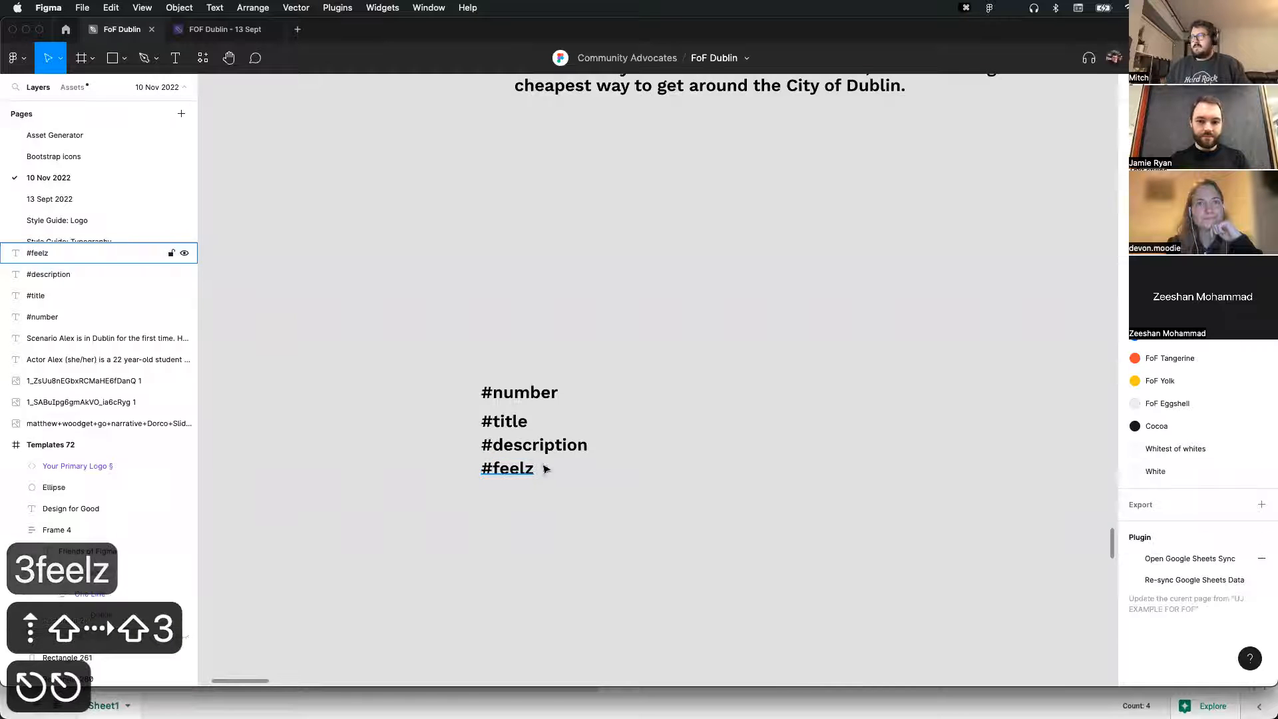
Create one component from the #number, #title, #description and #feelz text layers
{"action": "scroll", "coordinate": [545, 469], "scroll_direction": "down", "scroll_amount": 6}
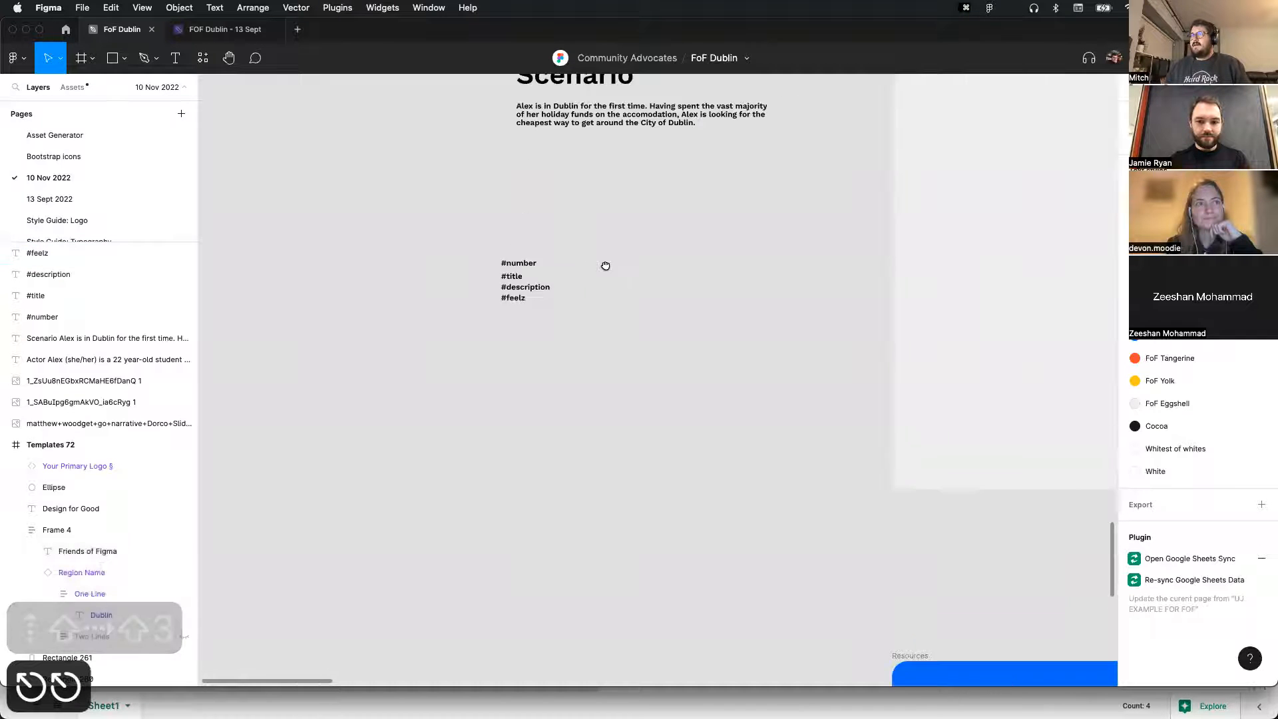
{"action": "left_click_drag", "start_coordinate": [606, 266], "coordinate": [479, 450]}
{"action": "left_click_drag", "start_coordinate": [391, 408], "coordinate": [428, 458]}
{"action": "key", "text": "alt+super+k"}
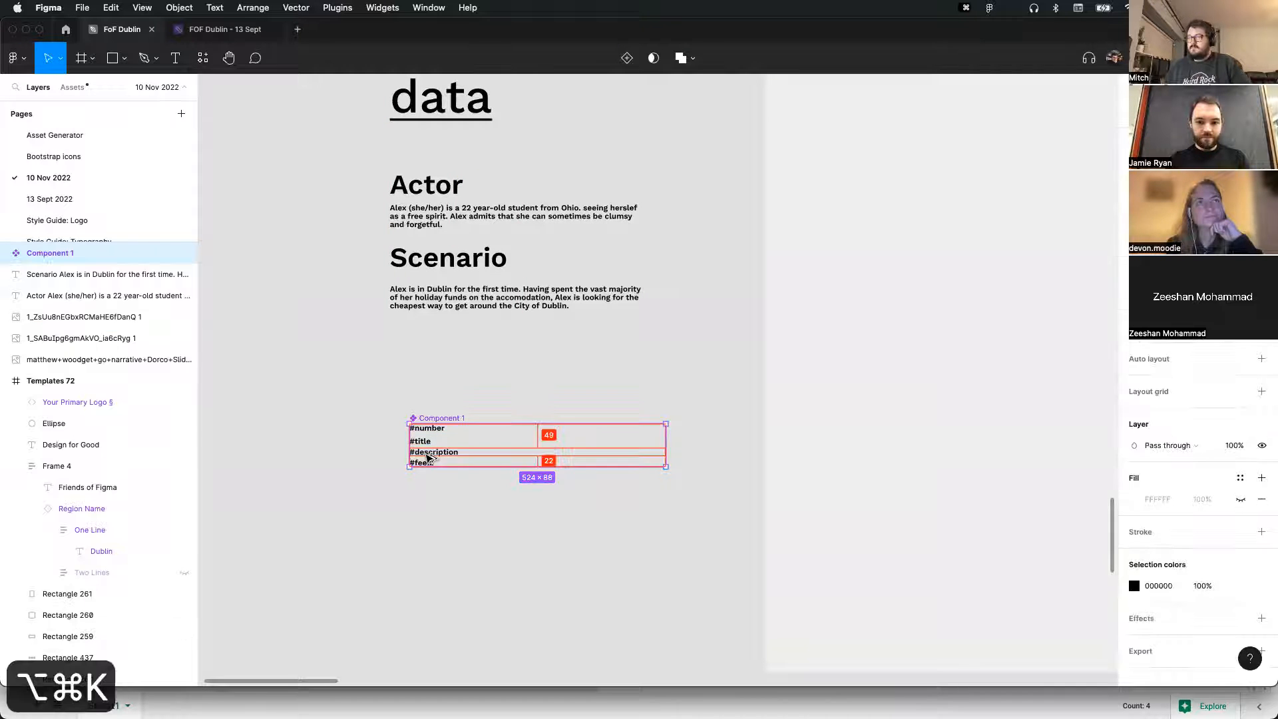
Set all four text layers inside the component to auto width
{"action": "scroll", "coordinate": [398, 455], "scroll_direction": "down", "scroll_amount": 2}
{"action": "scroll", "coordinate": [398, 455], "scroll_direction": "left", "scroll_amount": 1}
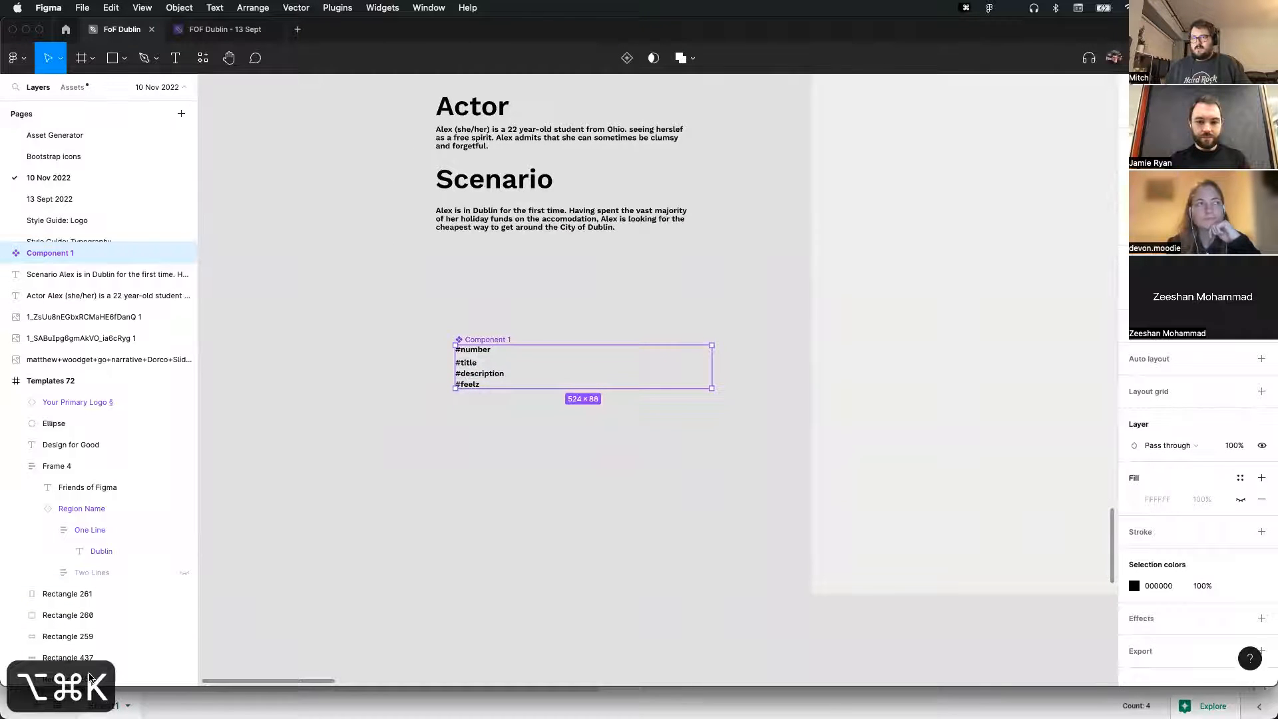
{"action": "scroll", "coordinate": [431, 432], "scroll_direction": "up", "scroll_amount": 2}
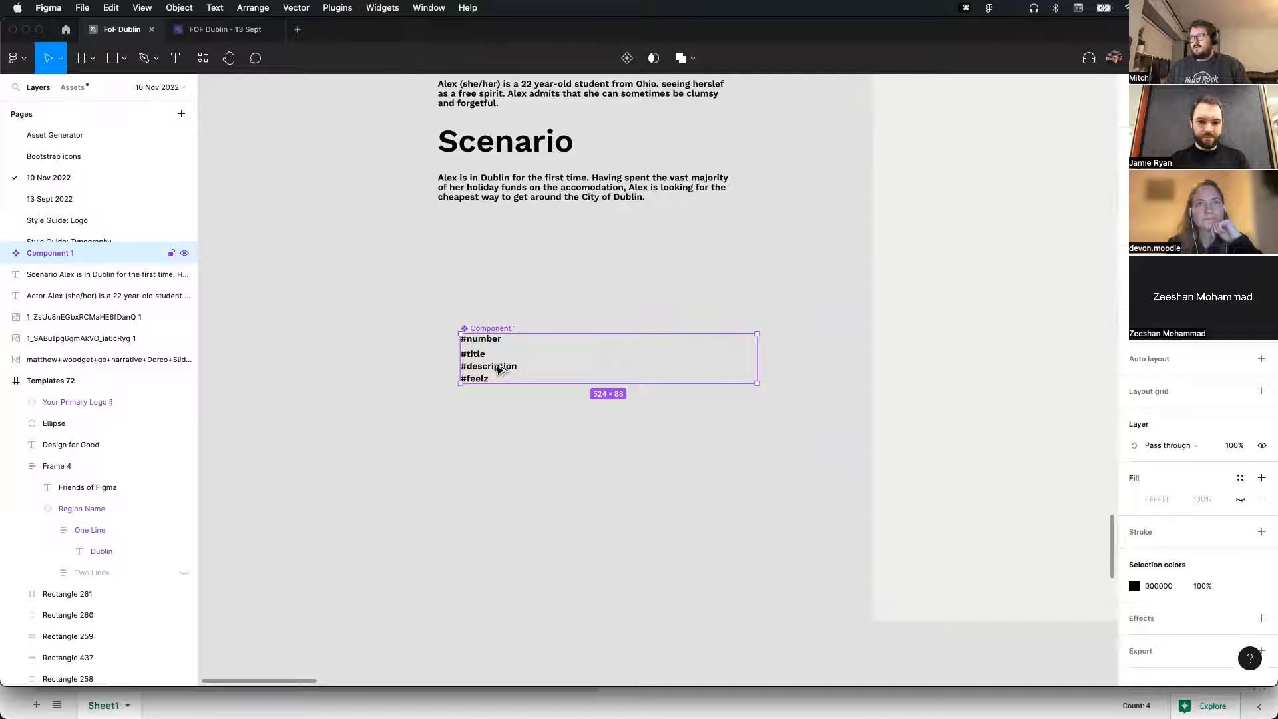
{"action": "key", "text": "Return"}
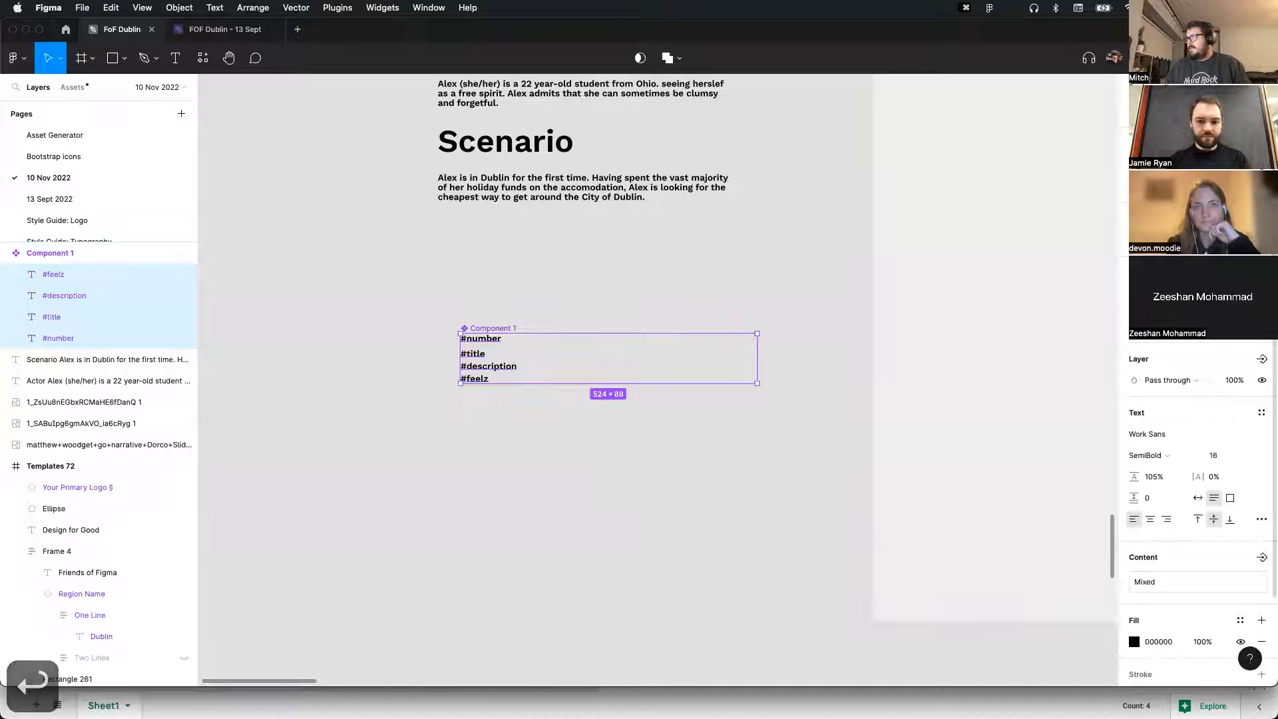
{"action": "left_click", "coordinate": [1198, 499]}
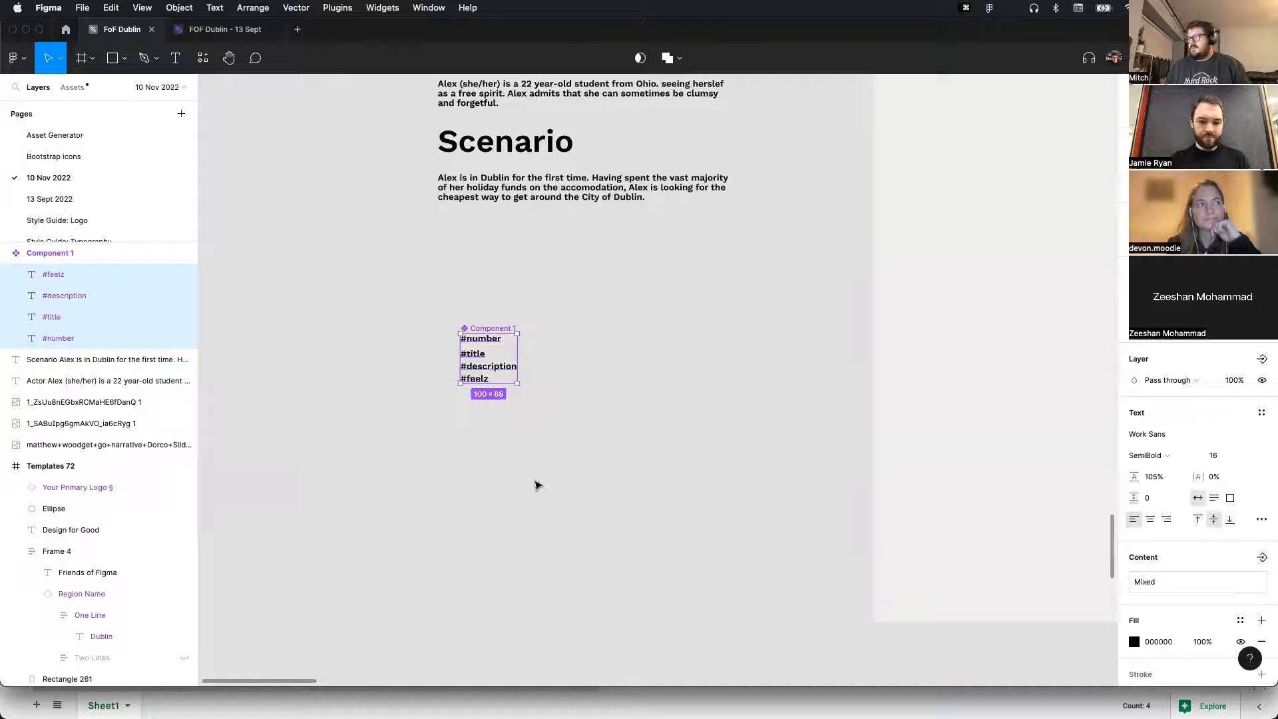
Add vertical auto layout to the component with a spacing of 8 between items
{"action": "left_click", "coordinate": [500, 452]}
{"action": "left_click", "coordinate": [489, 333]}
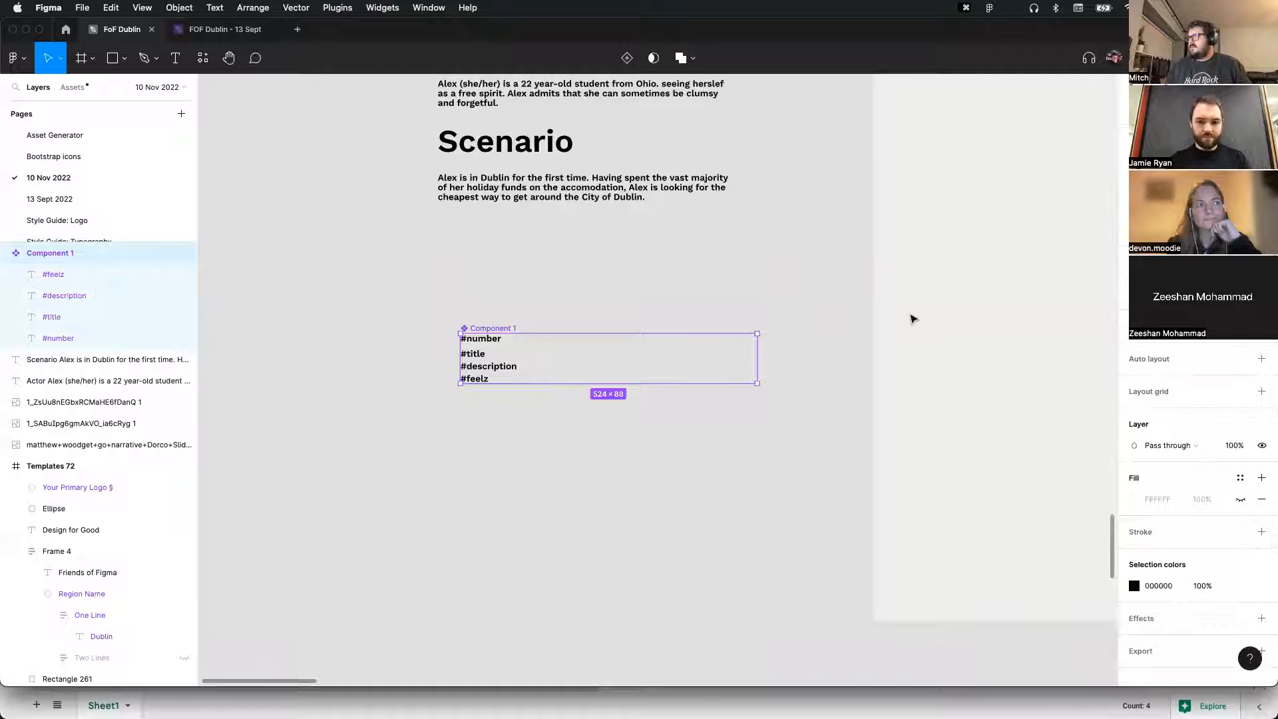
{"action": "key", "text": "shift+a"}
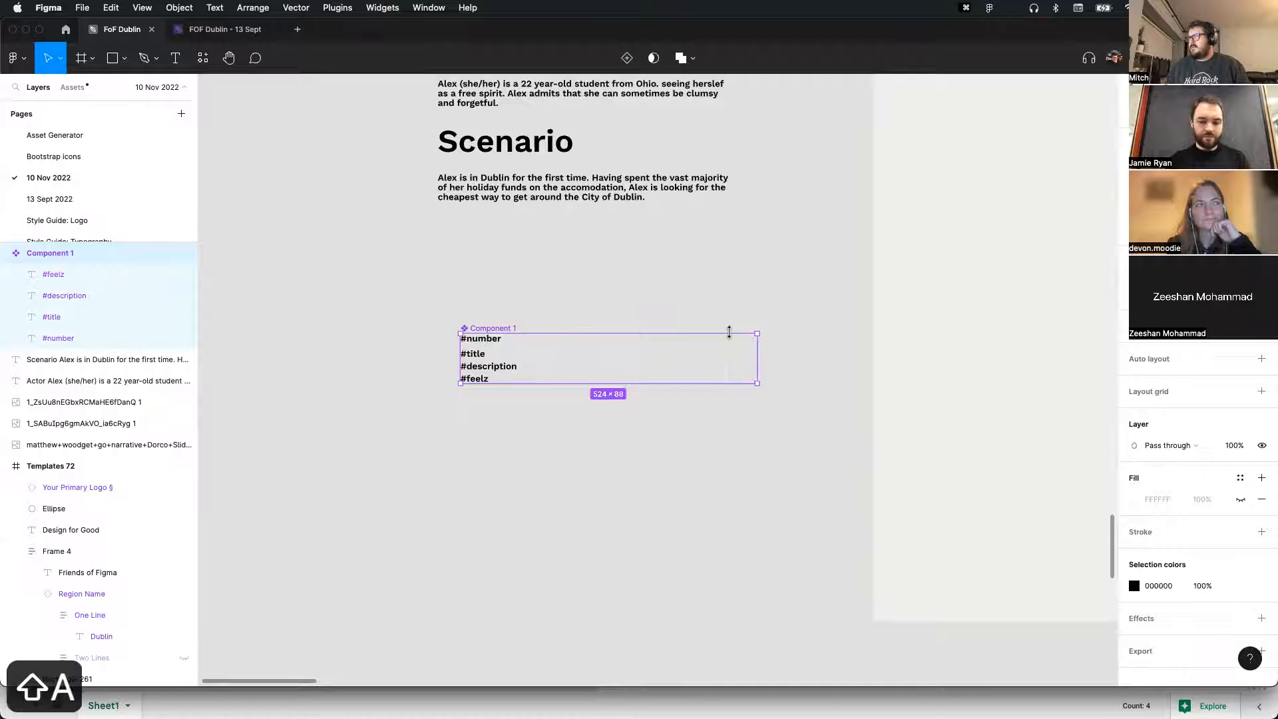
{"action": "left_click", "coordinate": [1157, 426]}
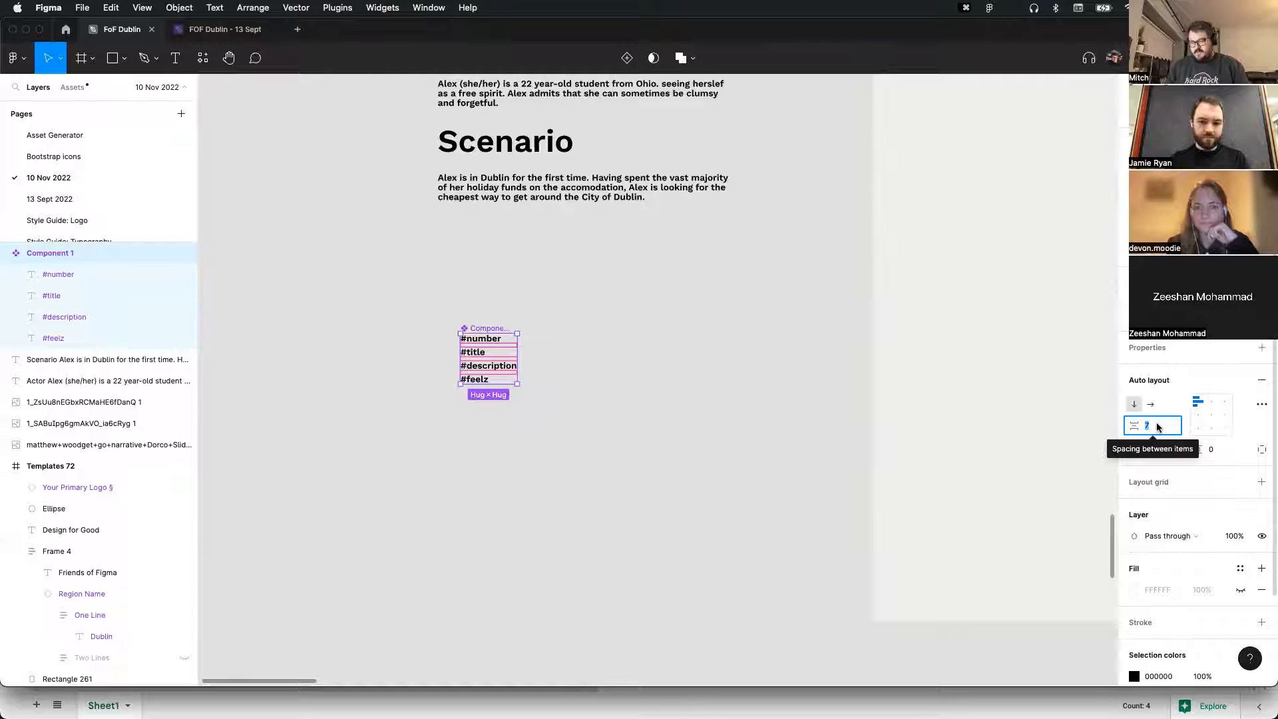
{"action": "type", "text": "8"}
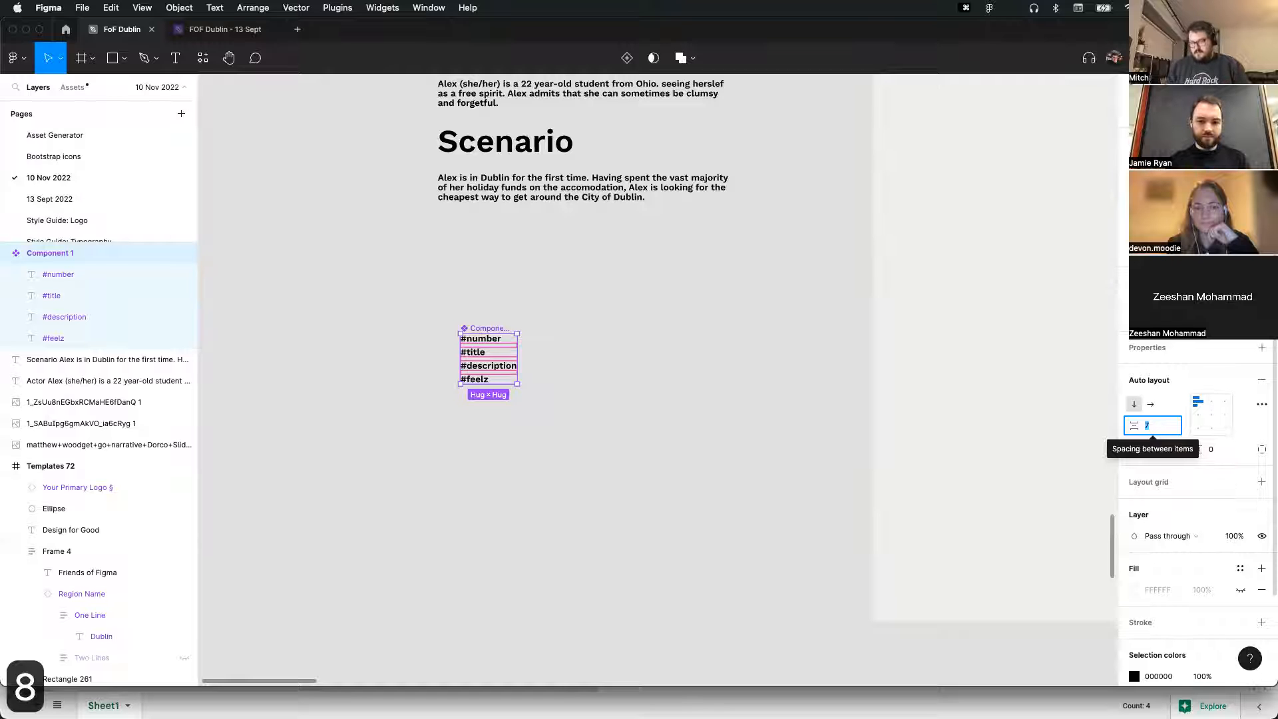
{"action": "key", "text": "Return"}
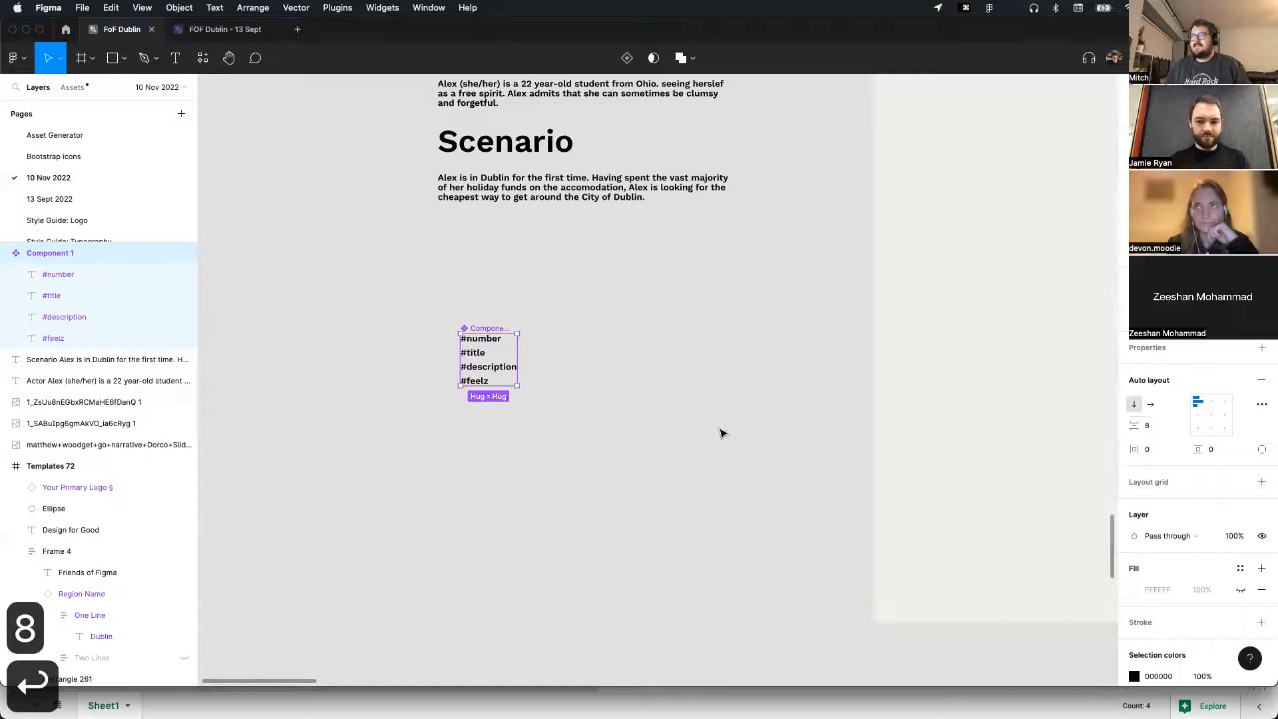
{"action": "left_click", "coordinate": [721, 433]}
Check the small and big nudge amounts in the Figma preferences
{"action": "scroll", "coordinate": [454, 380], "scroll_direction": "up", "scroll_amount": 2}
{"action": "scroll", "coordinate": [454, 381], "scroll_direction": "up", "scroll_amount": 2}
{"action": "left_click", "coordinate": [517, 328]}
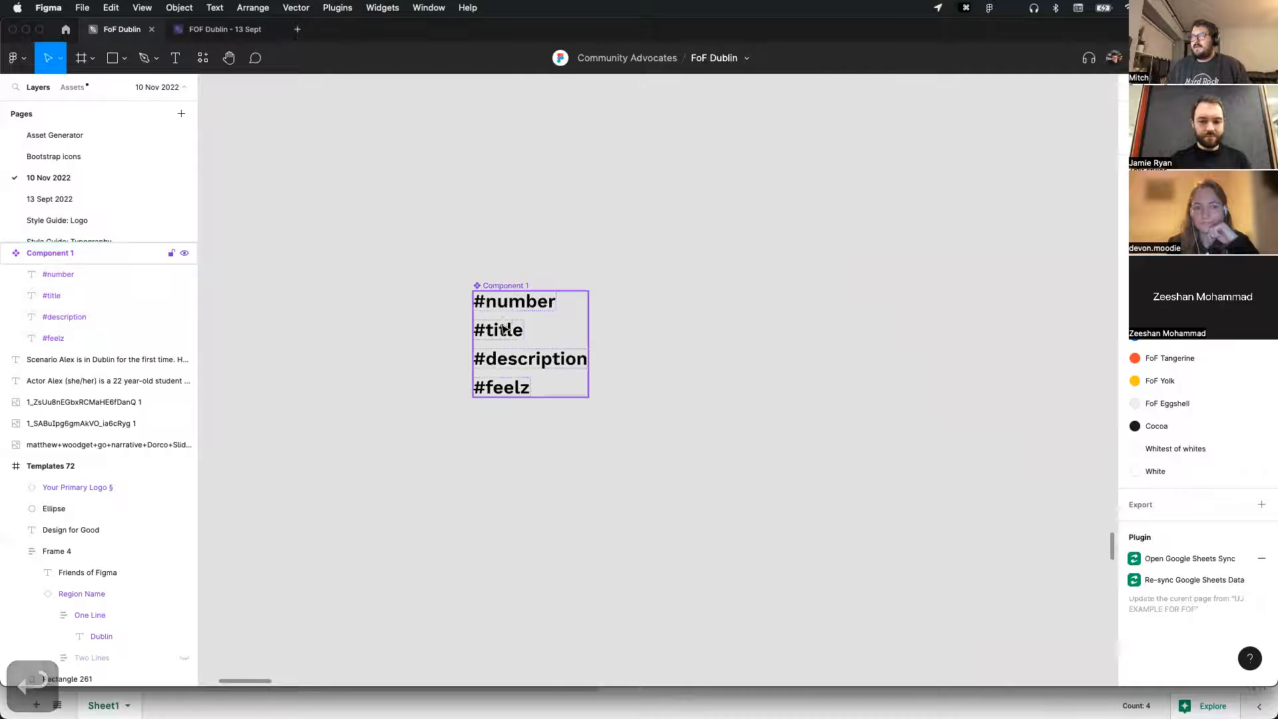
{"action": "left_click", "coordinate": [82, 8]}
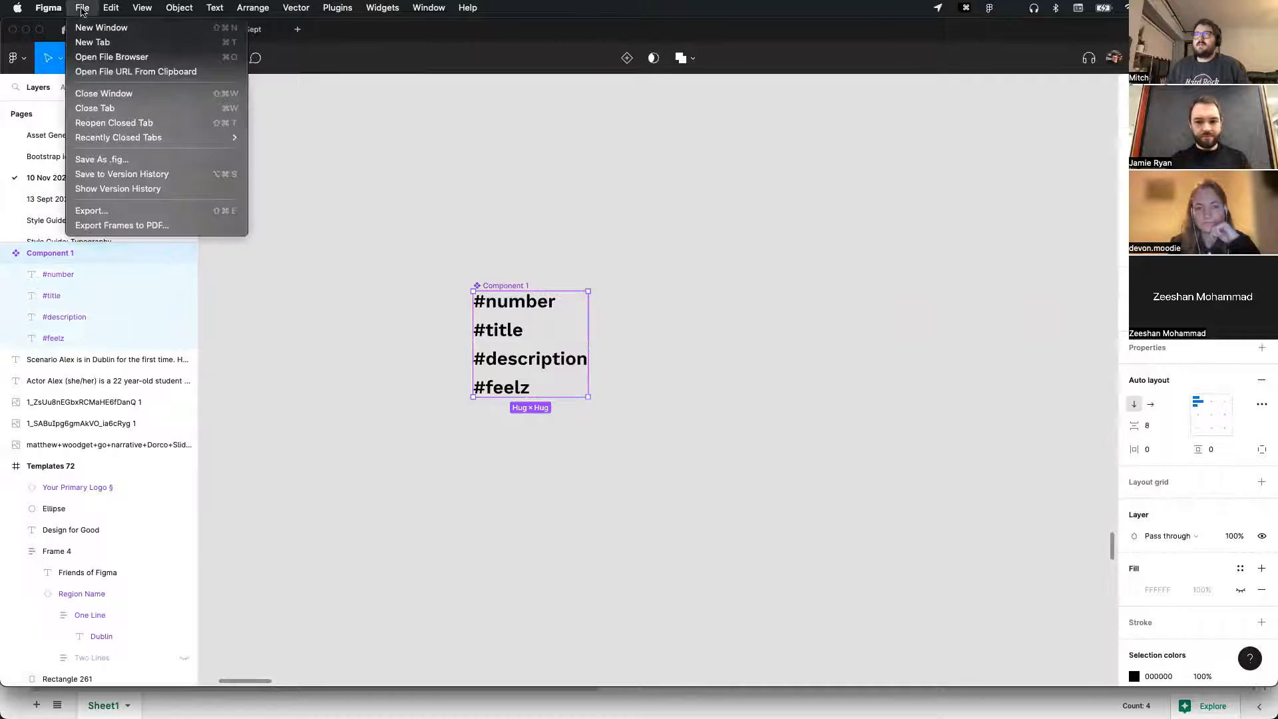
{"action": "left_click", "coordinate": [282, 143]}
{"action": "left_click", "coordinate": [18, 62]}
{"action": "mouse_move", "coordinate": [72, 268]}
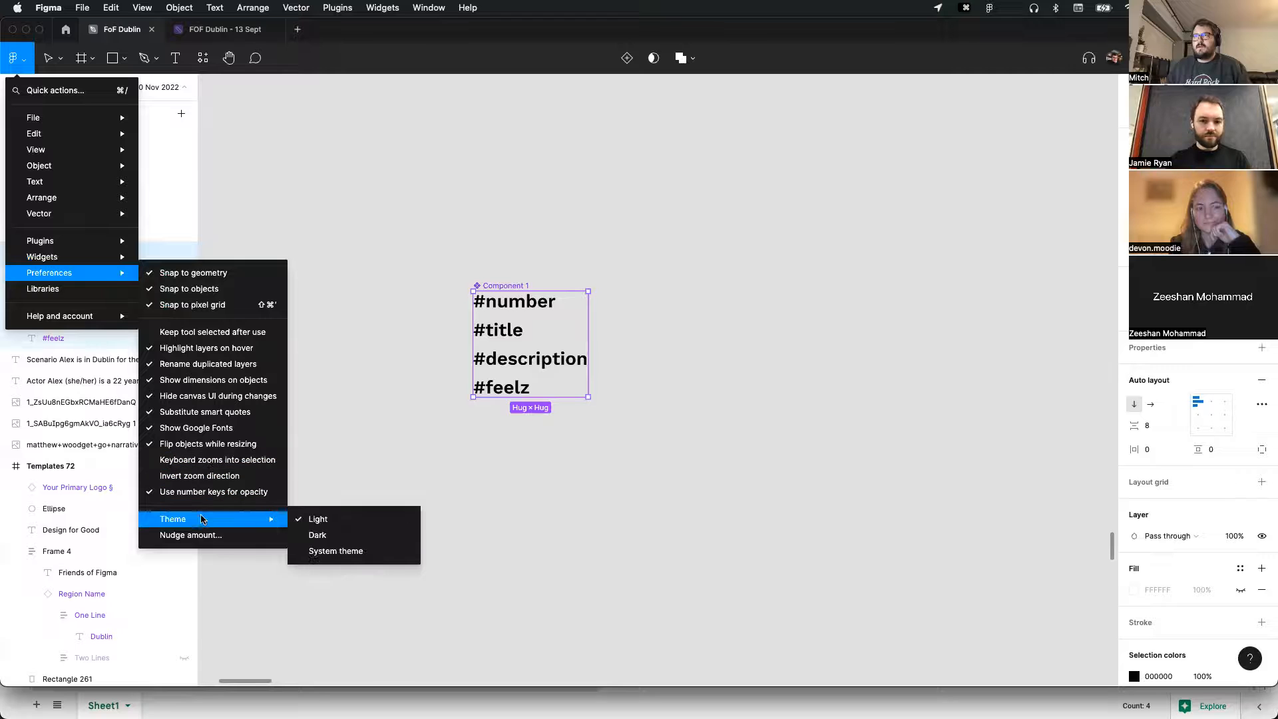
{"action": "left_click", "coordinate": [199, 536]}
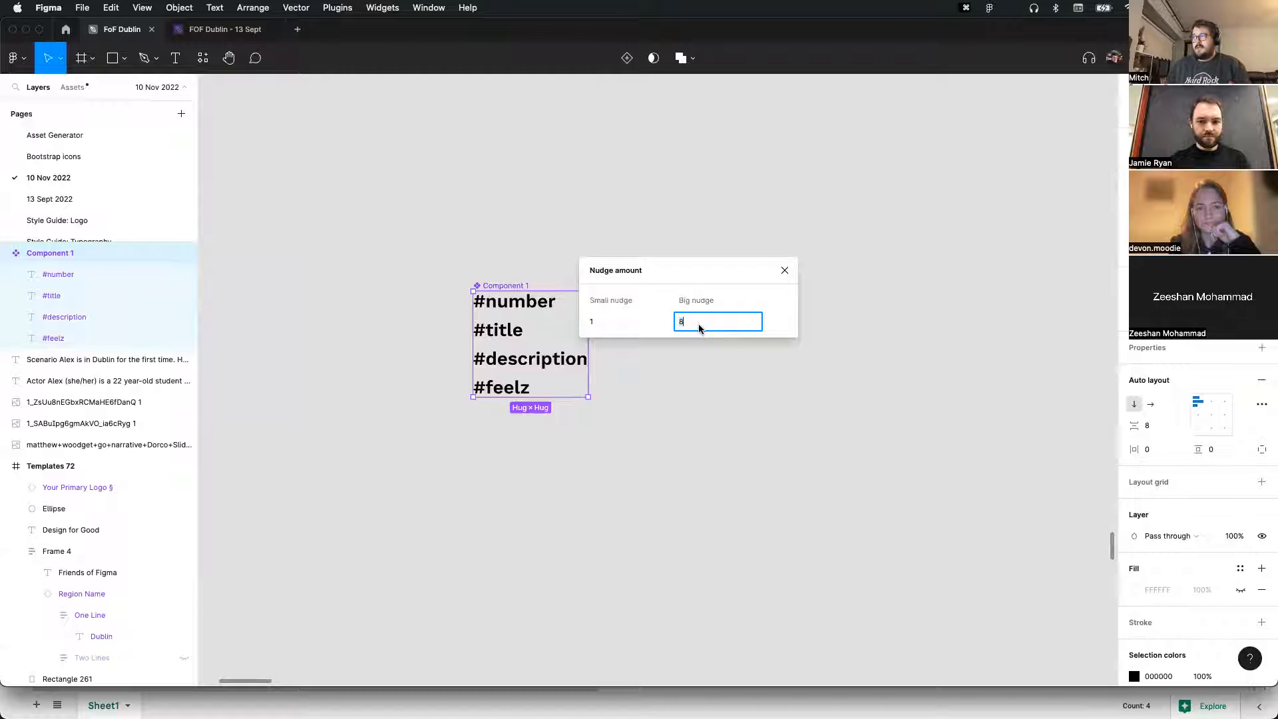
{"action": "left_click", "coordinate": [785, 271]}
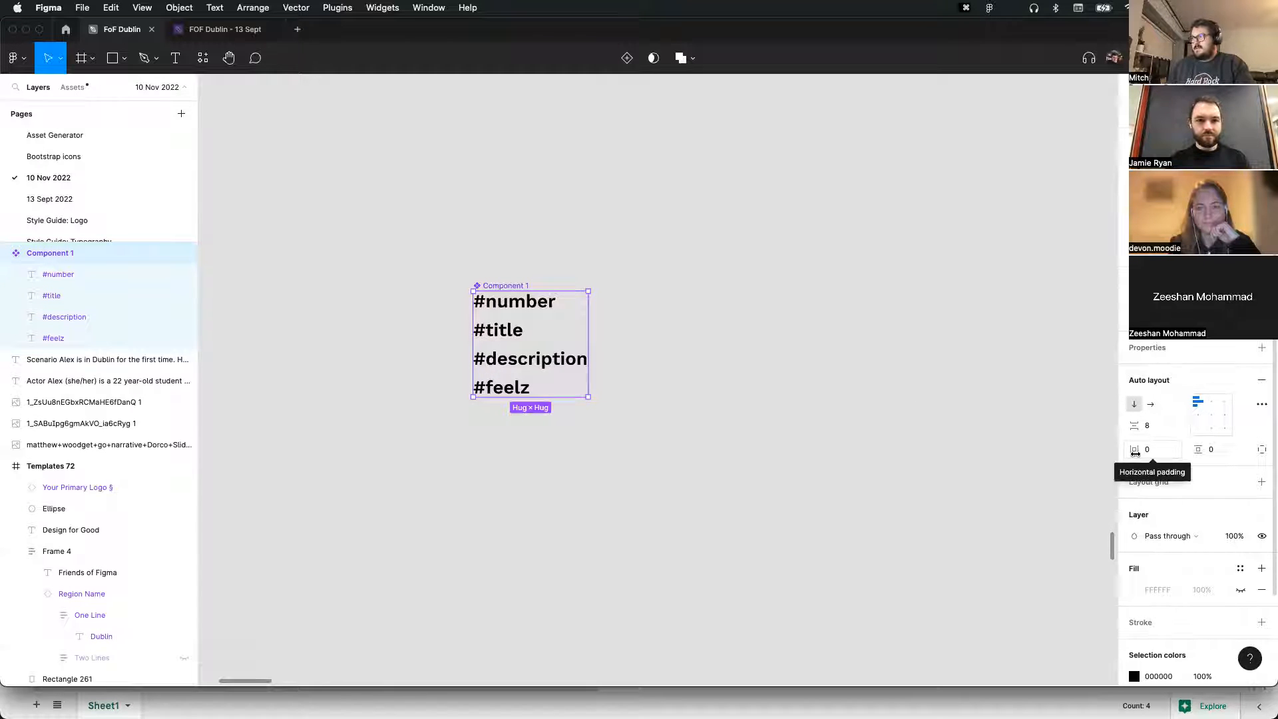
Set both the horizontal and vertical padding of the component's auto layout to 8
{"action": "left_click_drag", "start_coordinate": [1136, 453], "coordinate": [1262, 424]}
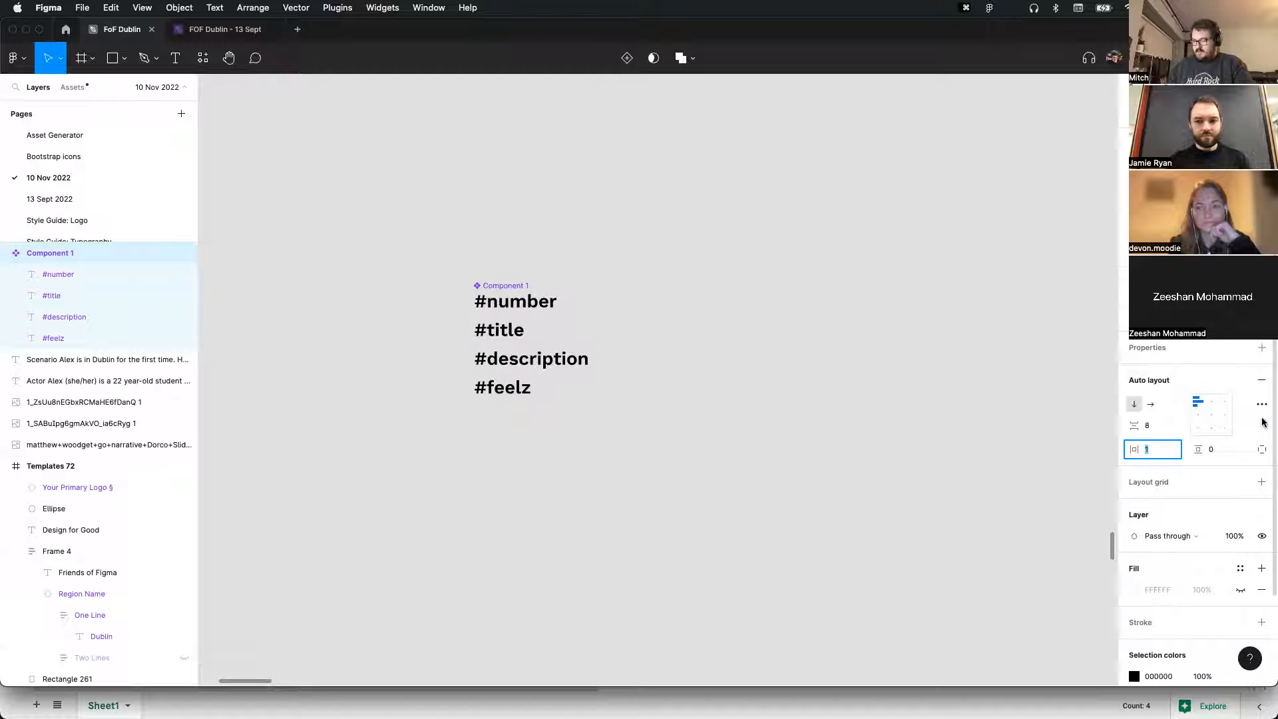
{"action": "type", "text": "8"}
{"action": "left_click", "coordinate": [1229, 454]}
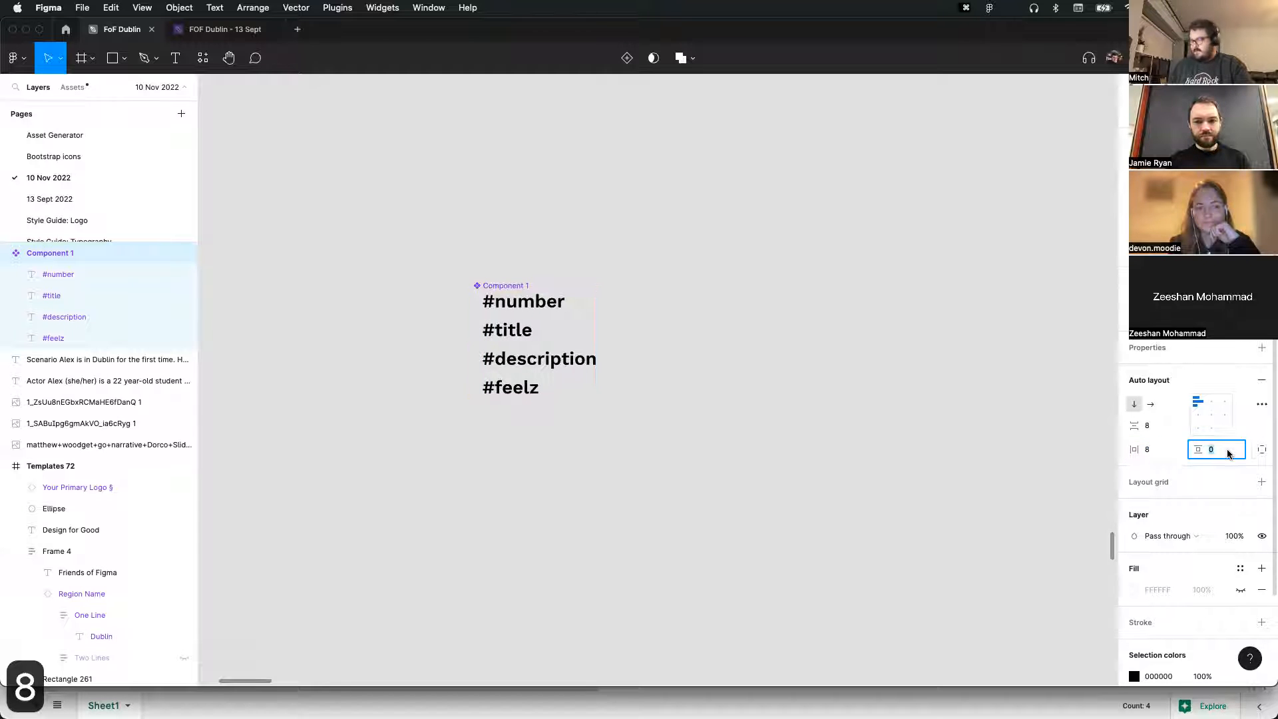
{"action": "type", "text": "8"}
{"action": "key", "text": "Return"}
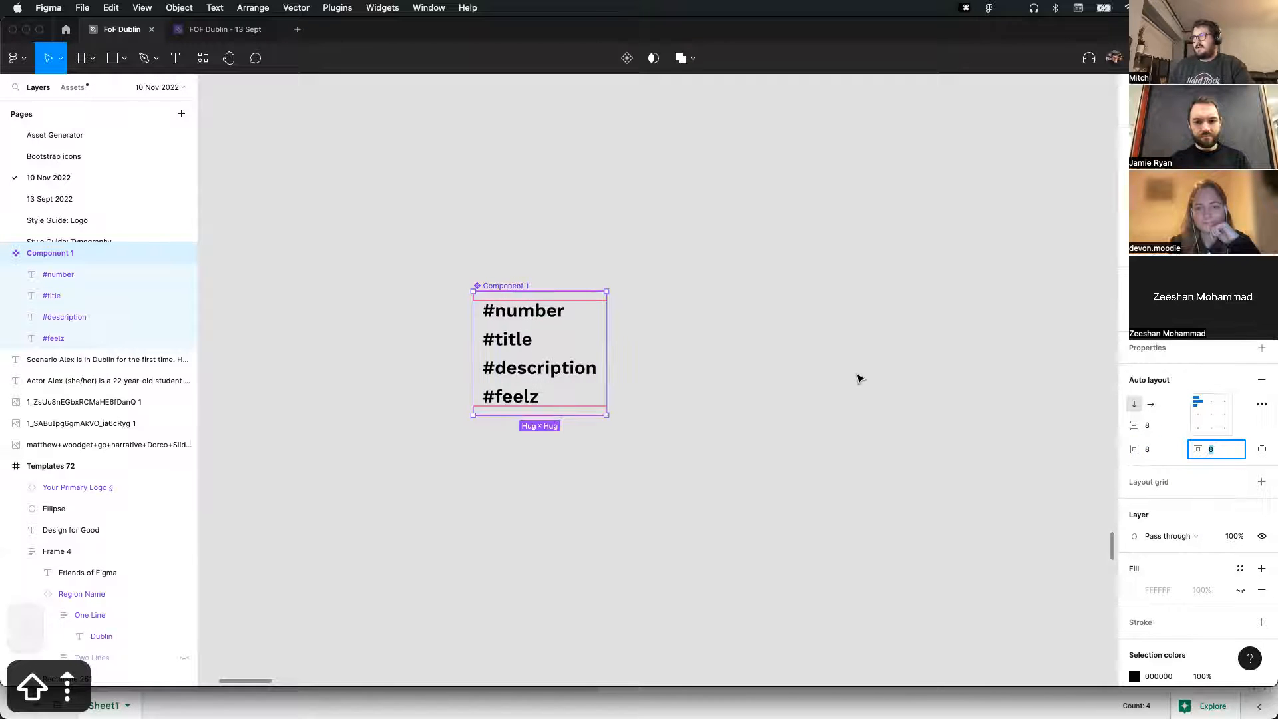
{"action": "key", "text": "shift+Down"}
{"action": "key", "text": "shift+Up"}
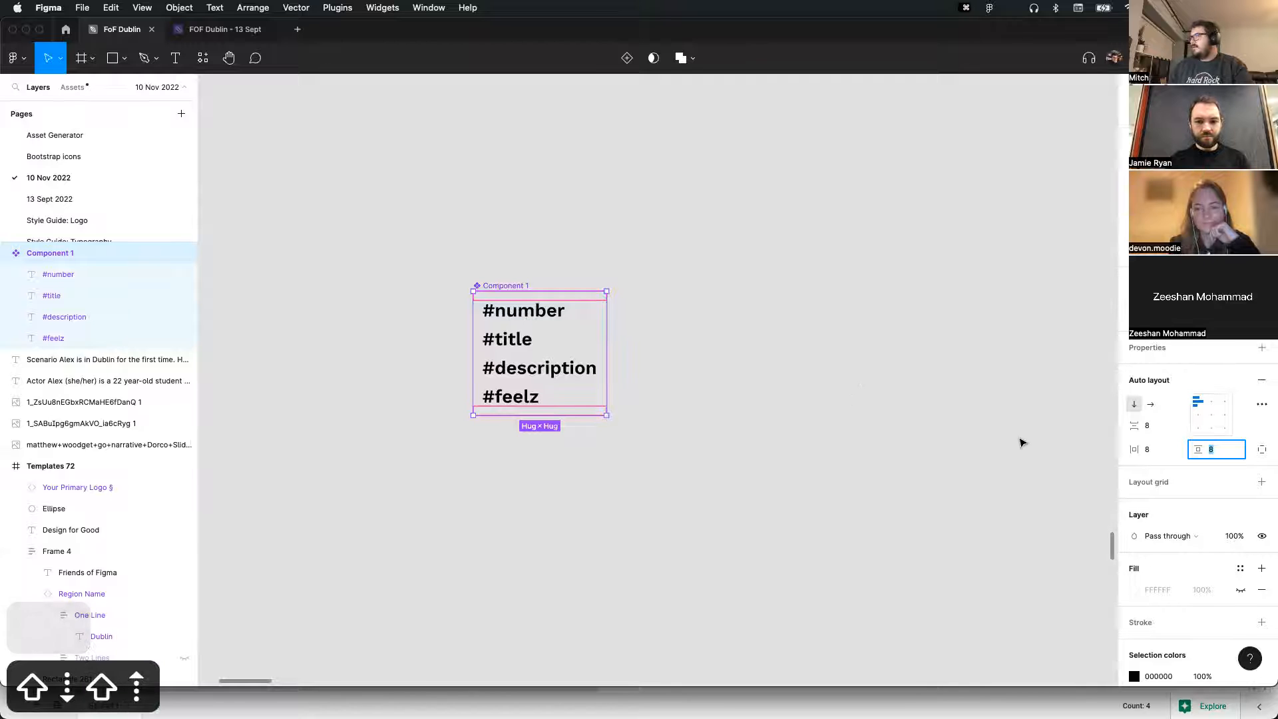
Double the component's horizontal padding to 16 using the expression 8*2
{"action": "left_click", "coordinate": [1002, 446]}
{"action": "left_click", "coordinate": [503, 299]}
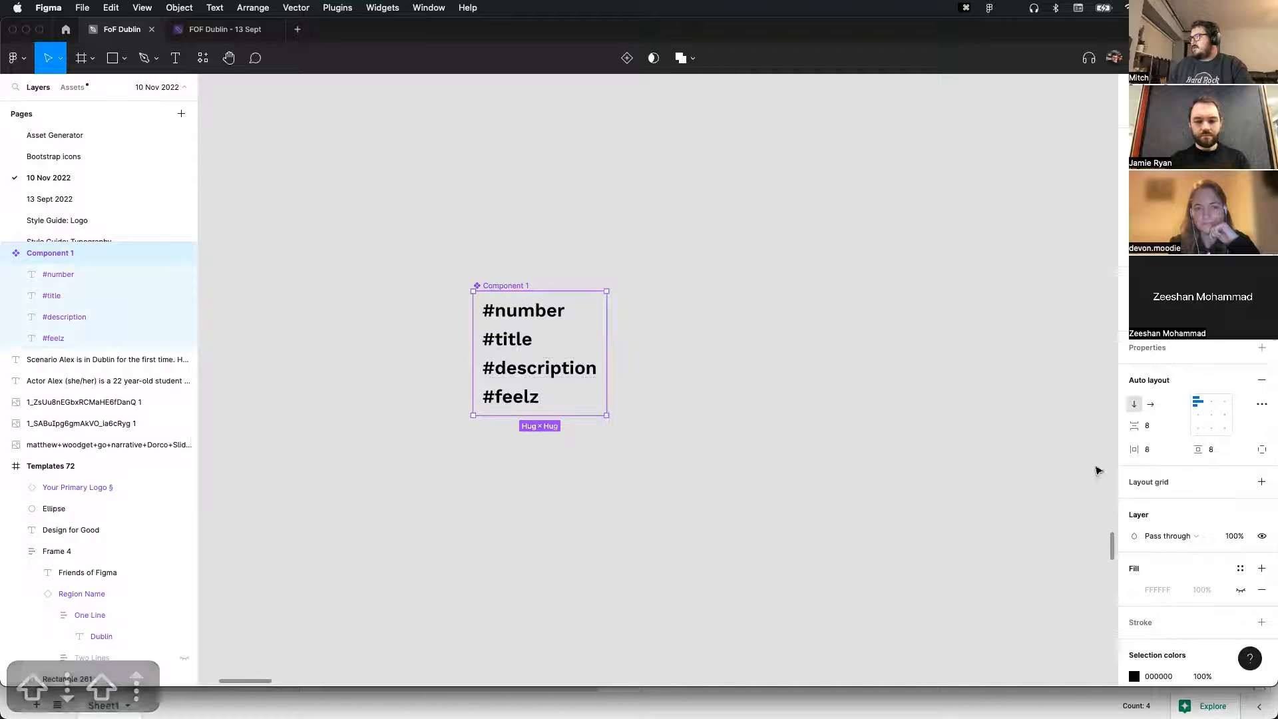
{"action": "left_click", "coordinate": [1166, 457]}
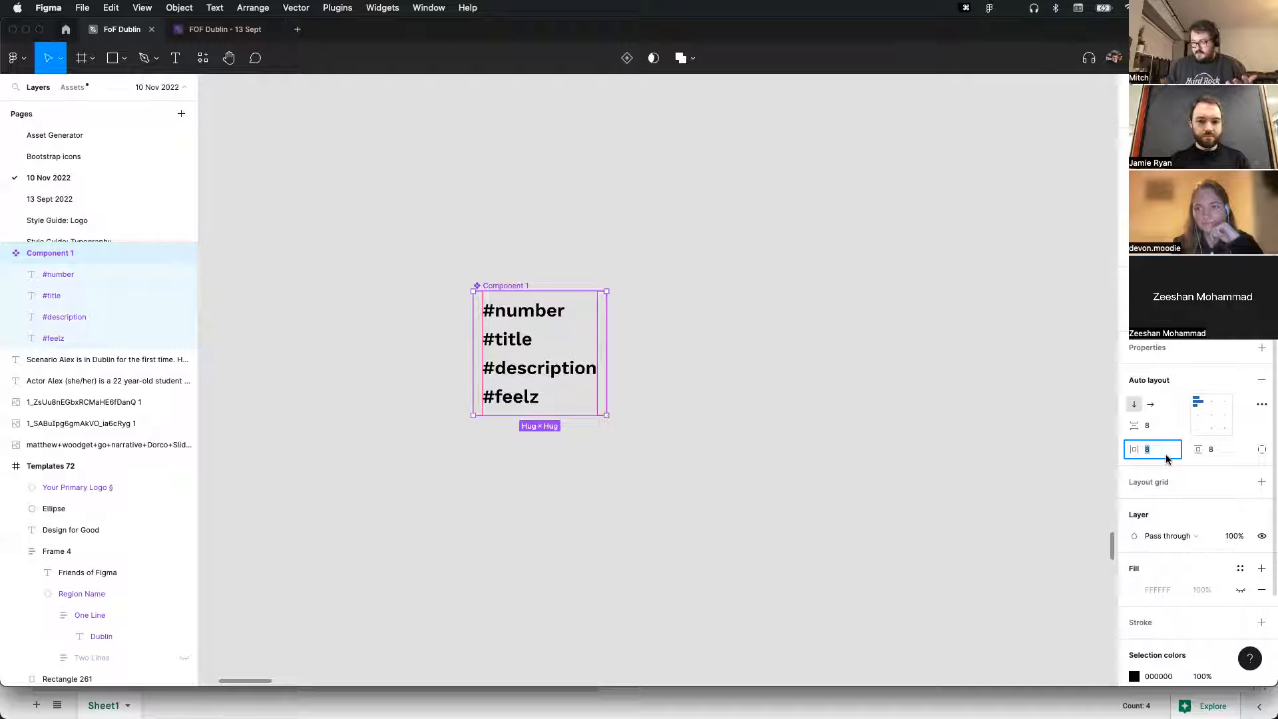
{"action": "key", "text": "Right"}
{"action": "type", "text": "*2"}
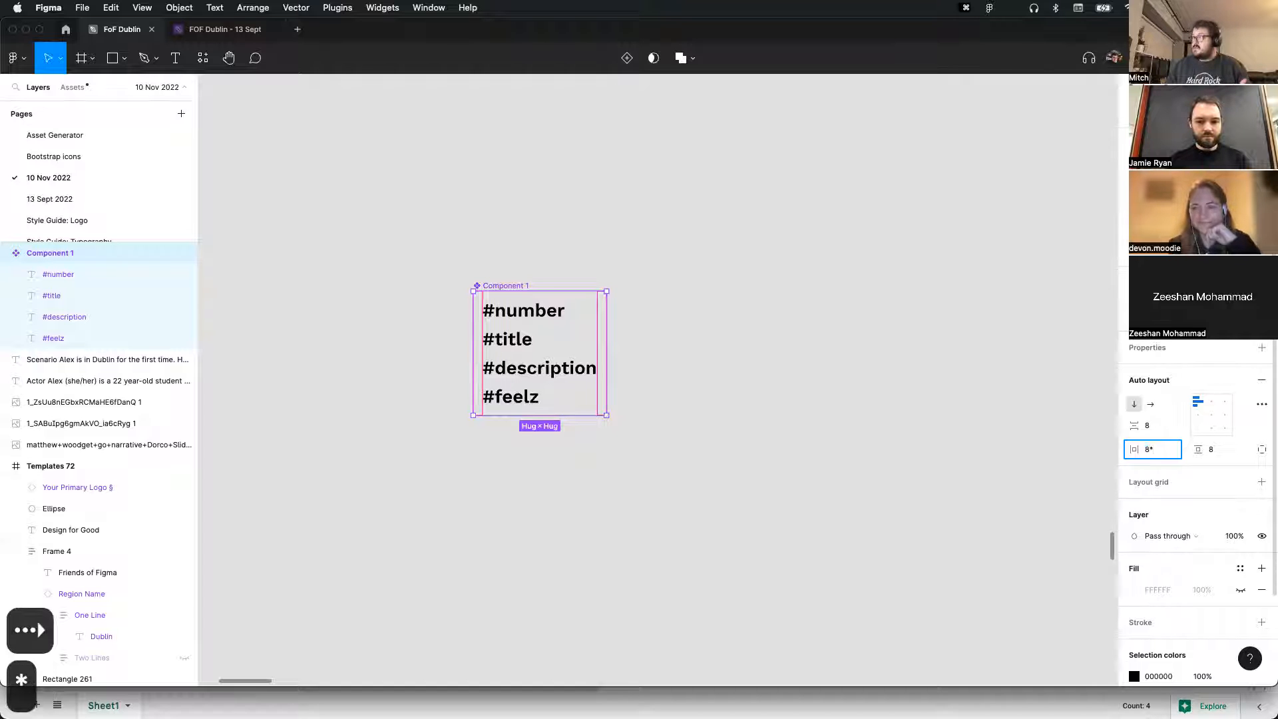
{"action": "key", "text": "Return"}
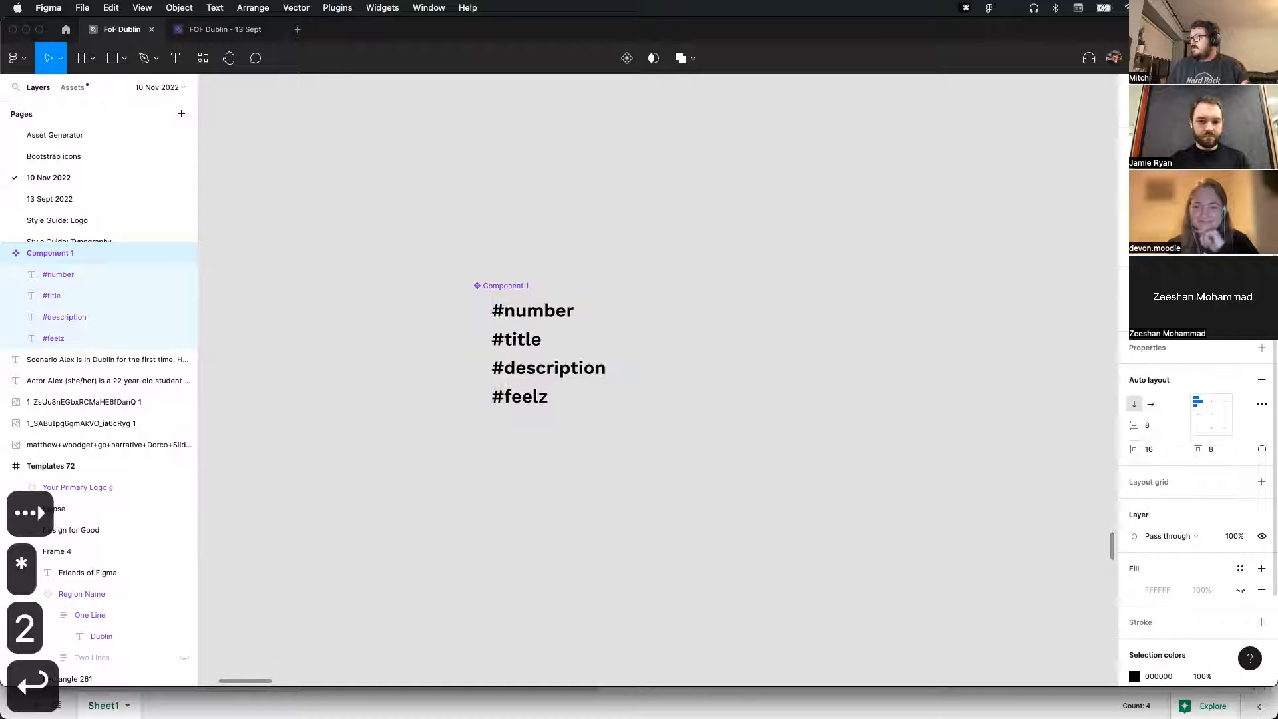
Double the component's vertical padding to 16 using the expression 8*2
{"action": "left_click", "coordinate": [1230, 455]}
{"action": "key", "text": "Right"}
{"action": "type", "text": "*2"}
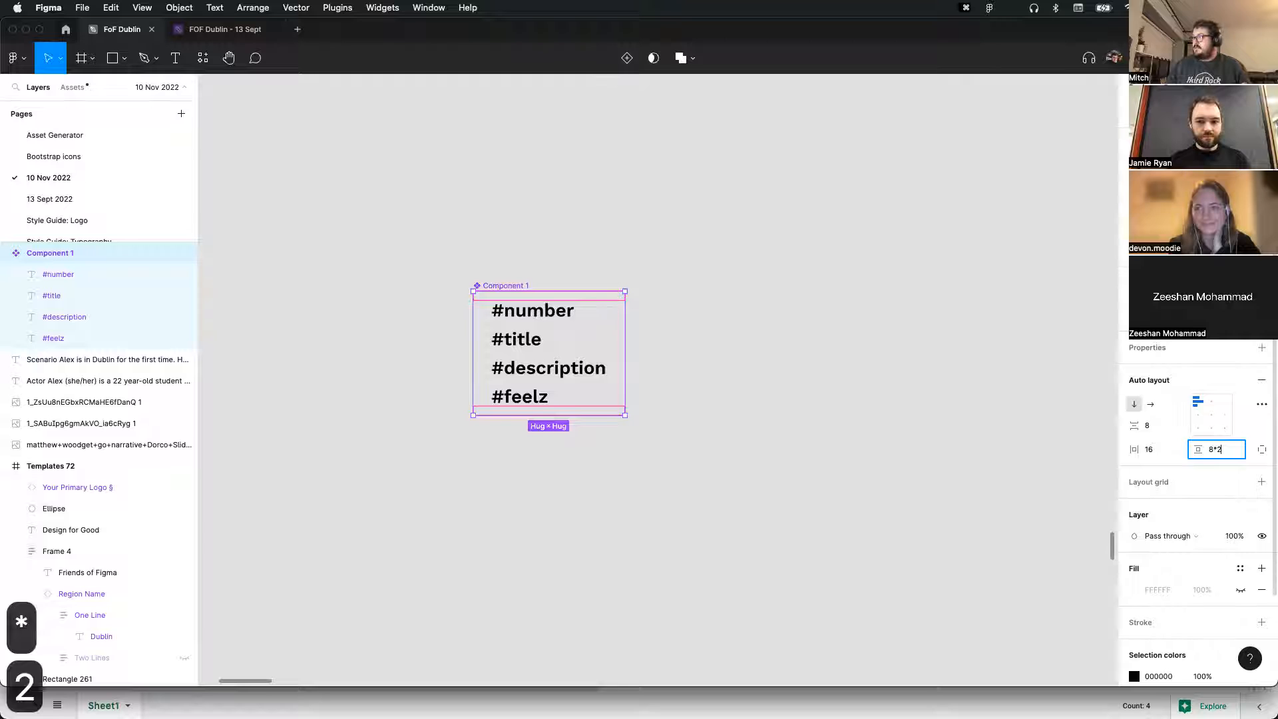
{"action": "key", "text": "Return"}
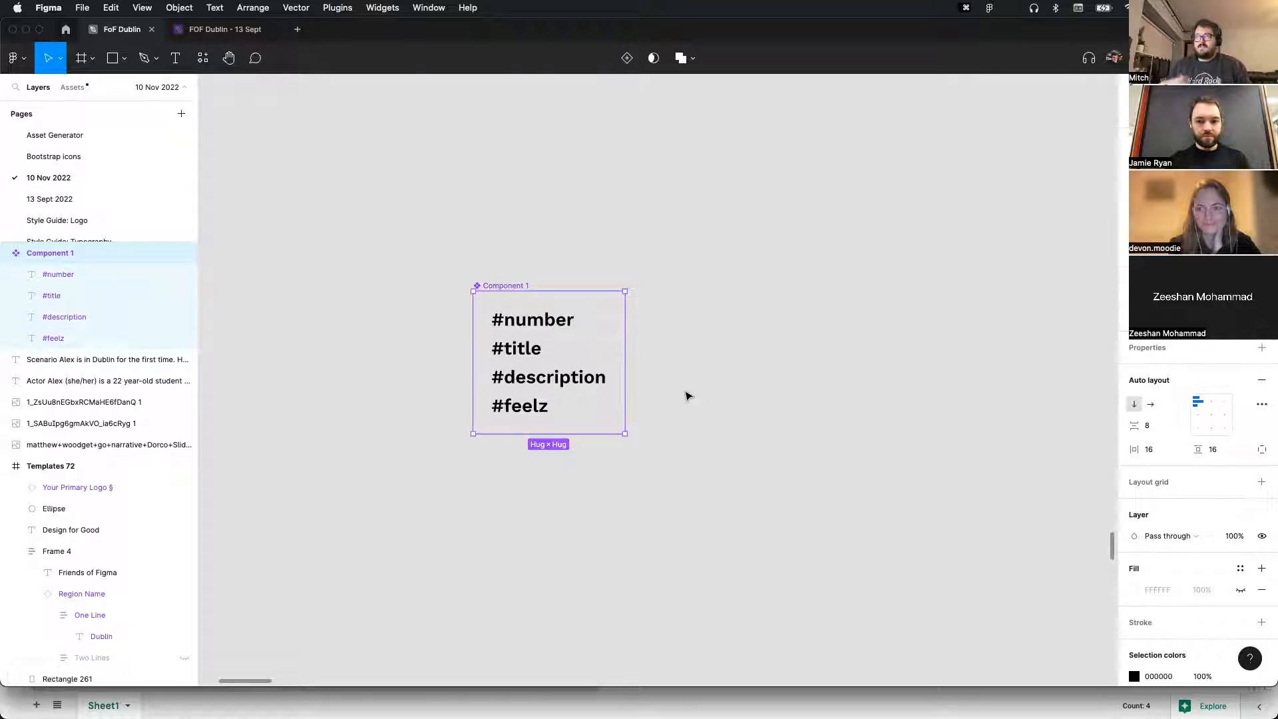
Make the component's fill visible with the White color style and move the component slightly up and to the right
{"action": "left_click", "coordinate": [1241, 591]}
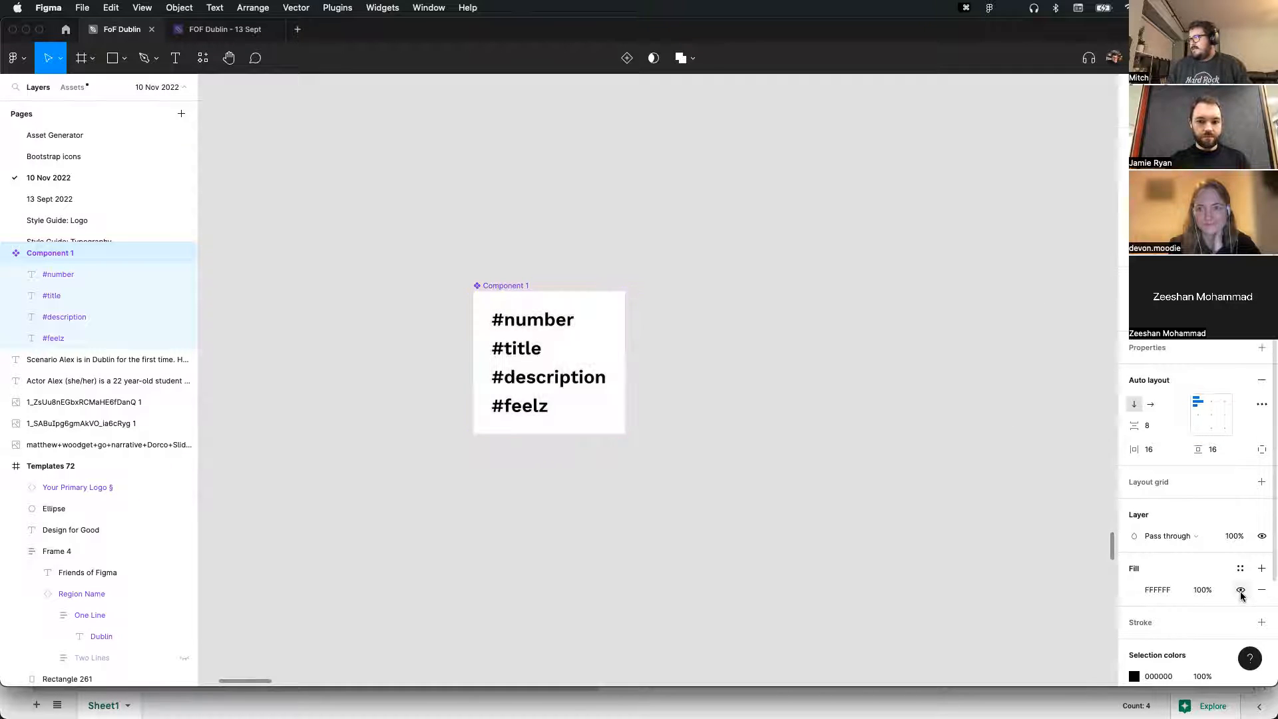
{"action": "left_click", "coordinate": [1239, 569]}
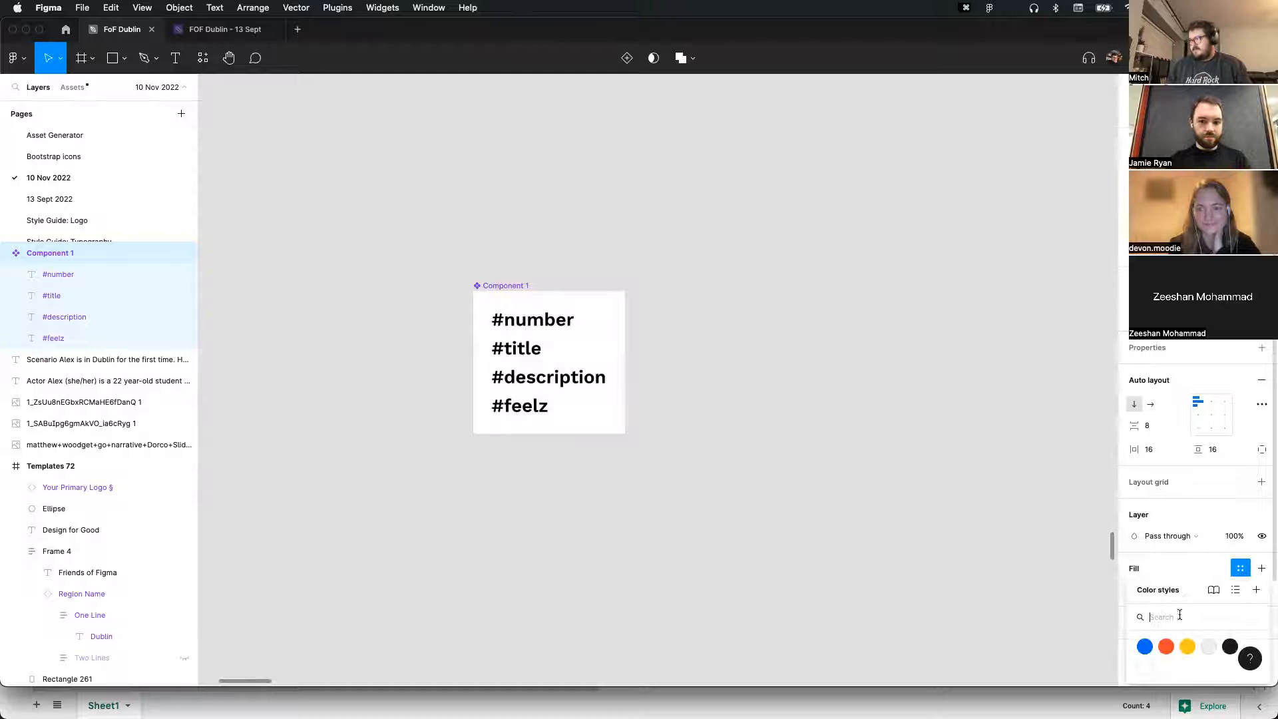
{"action": "left_click", "coordinate": [1145, 677]}
{"action": "scroll", "coordinate": [1200, 519], "scroll_direction": "down", "scroll_amount": 3}
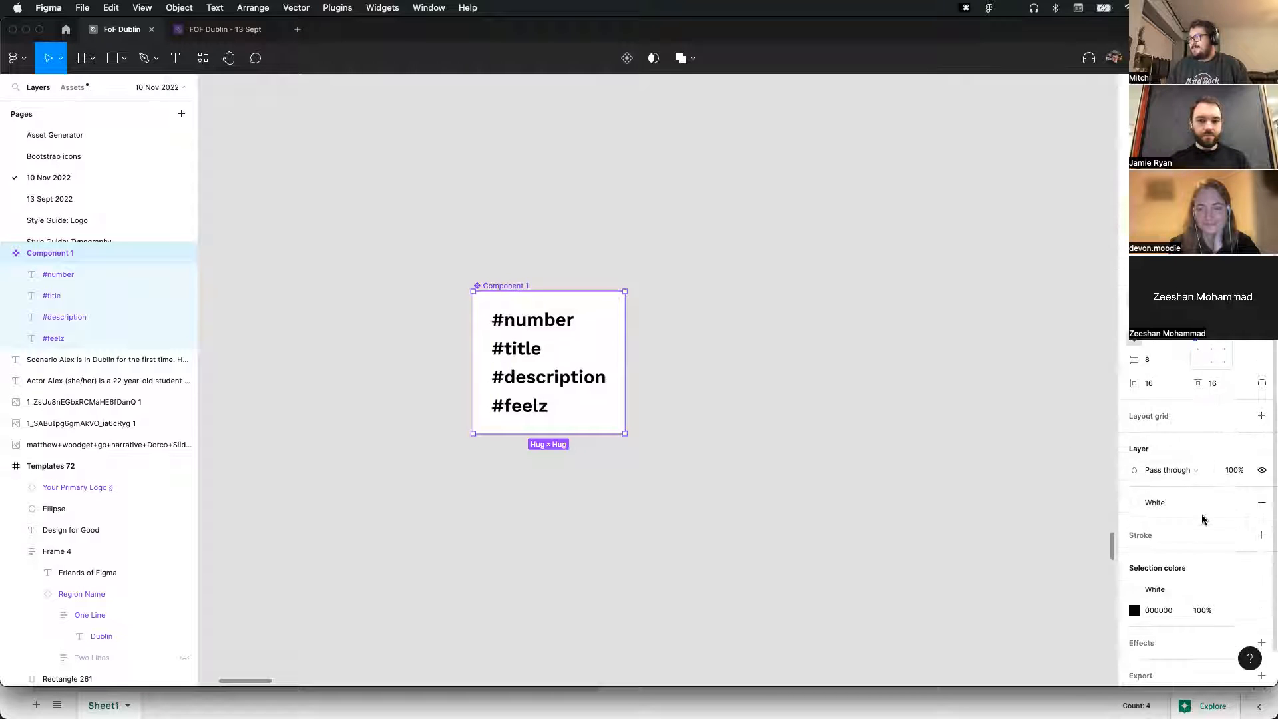
{"action": "scroll", "coordinate": [1198, 505], "scroll_direction": "up", "scroll_amount": 3}
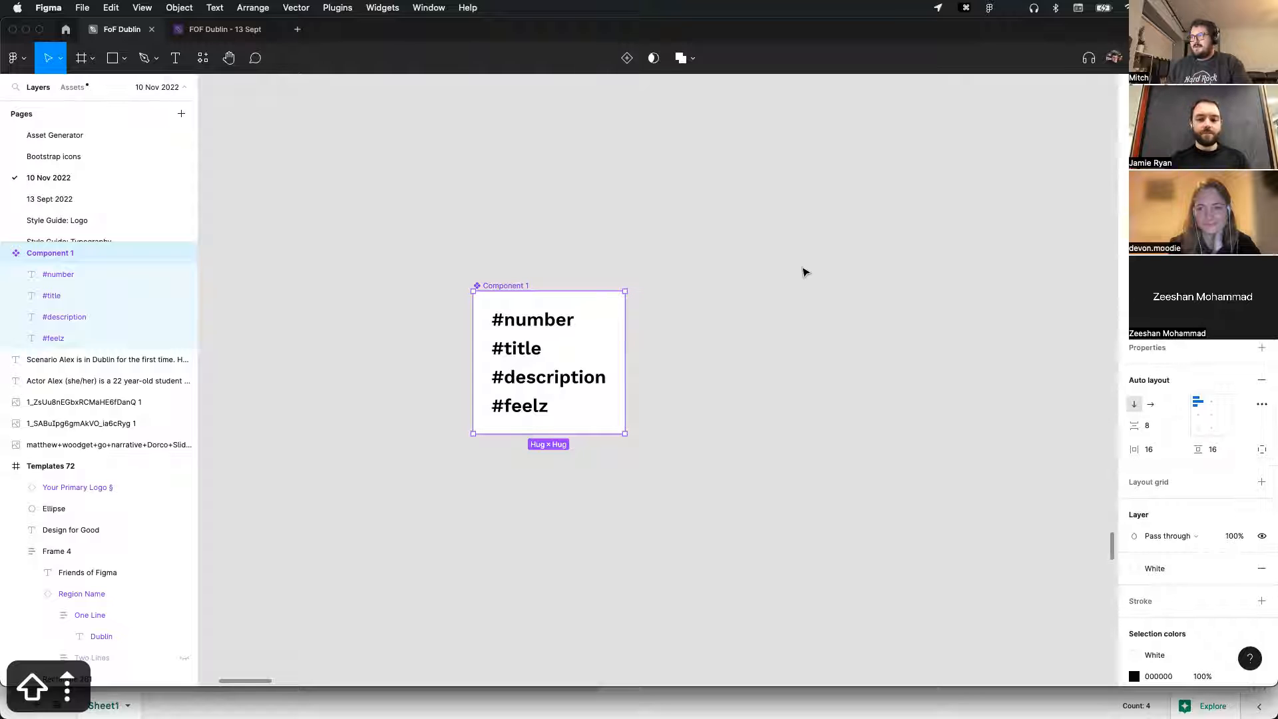
{"action": "left_click", "coordinate": [791, 278]}
{"action": "left_click_drag", "start_coordinate": [502, 286], "coordinate": [537, 266]}
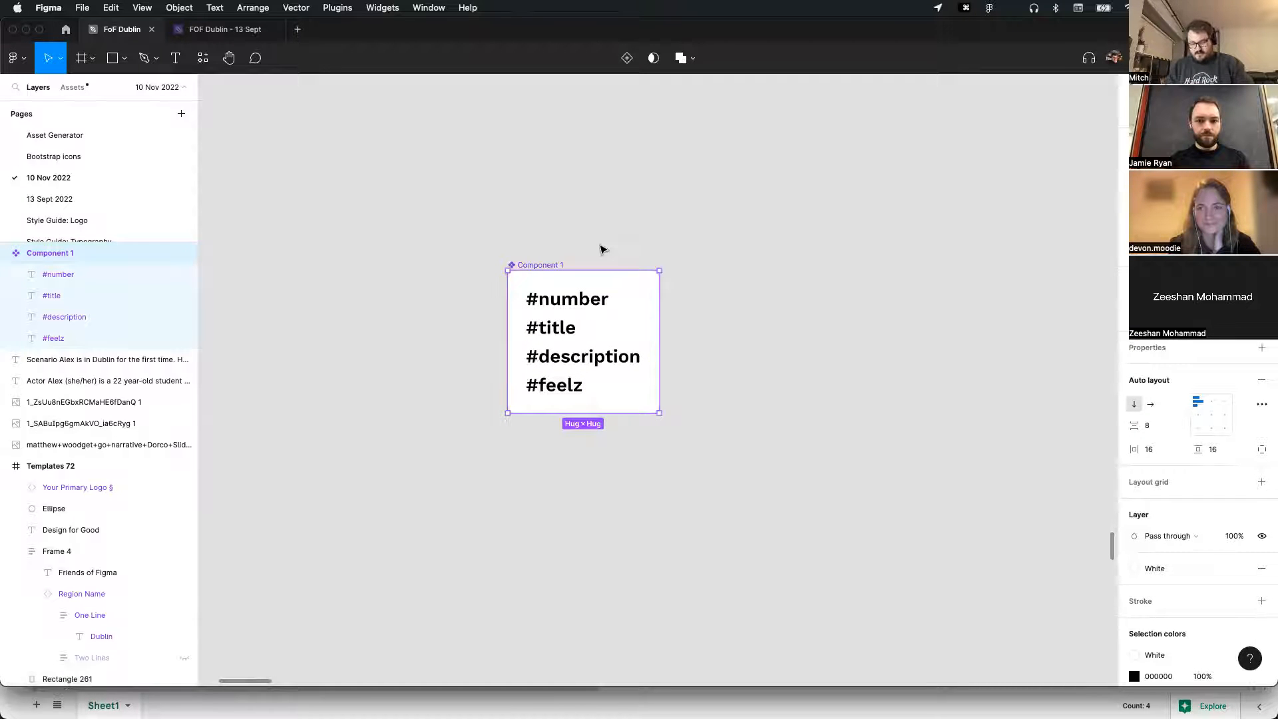
Inspect the page elements behind the interface in the developer tools and close them again
{"action": "key", "text": "alt+super+i"}
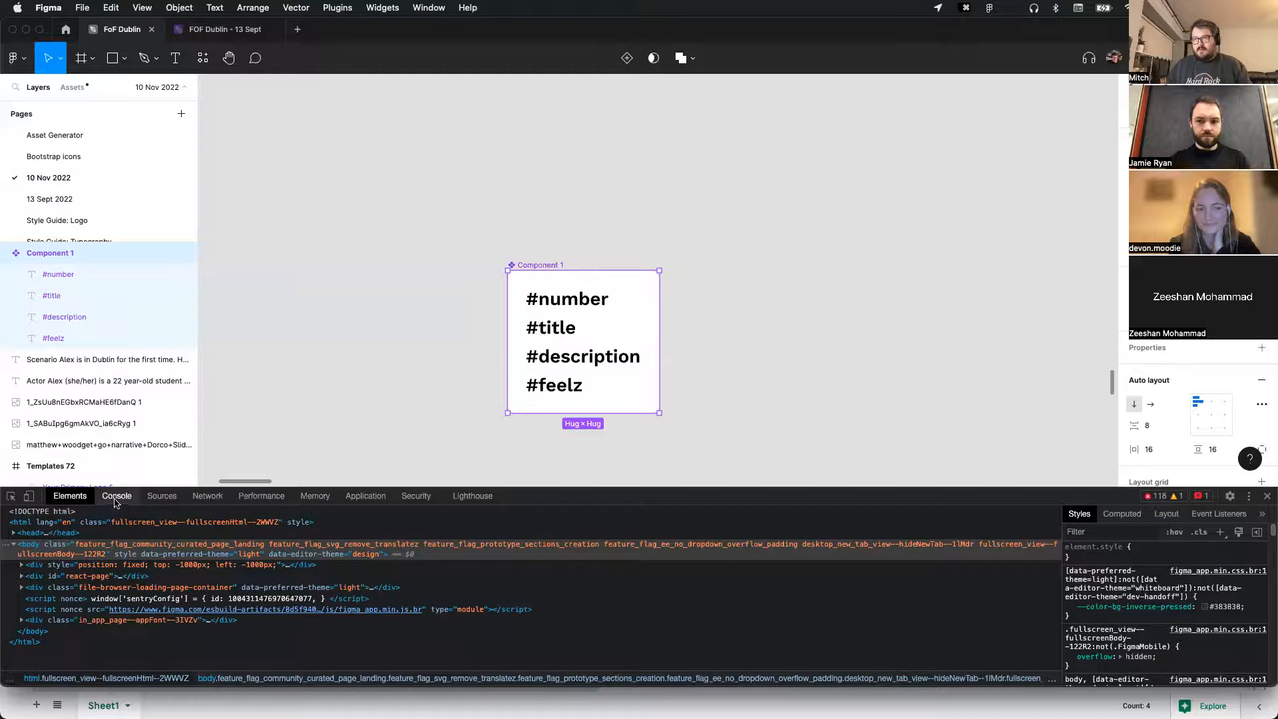
{"action": "left_click", "coordinate": [117, 496]}
{"action": "left_click", "coordinate": [155, 496]}
{"action": "left_click", "coordinate": [70, 496]}
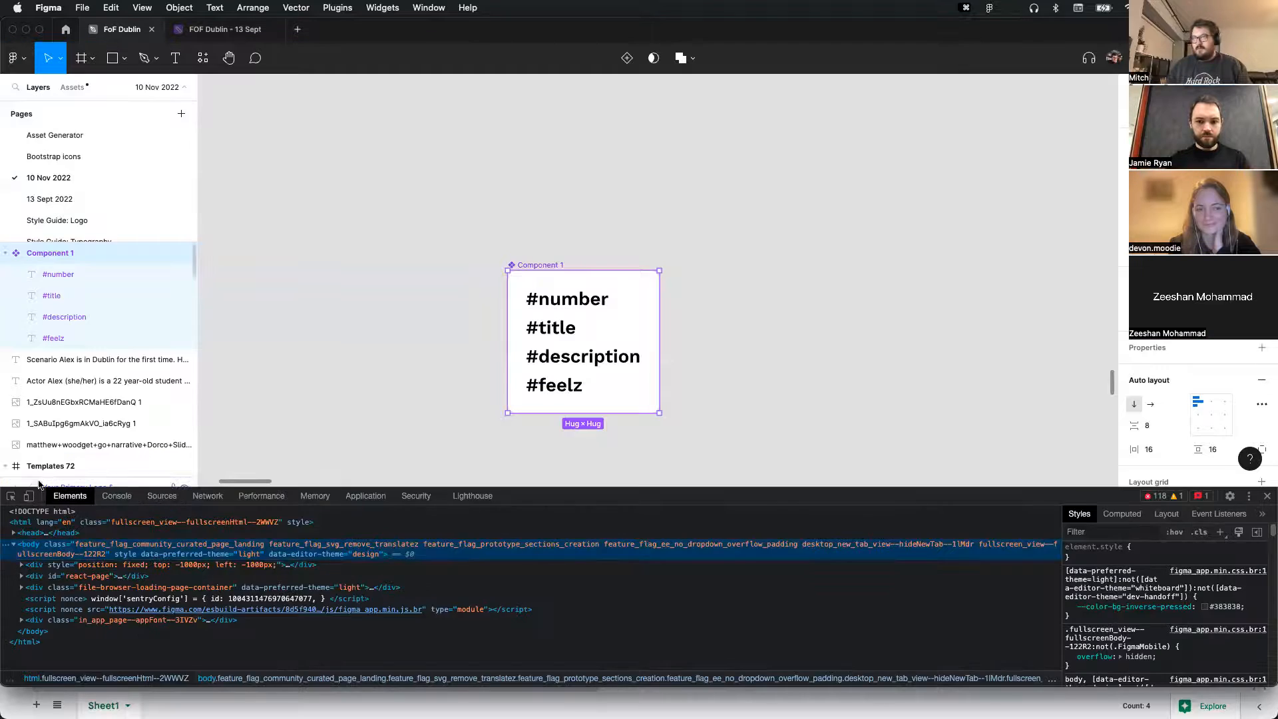
{"action": "left_click", "coordinate": [10, 496]}
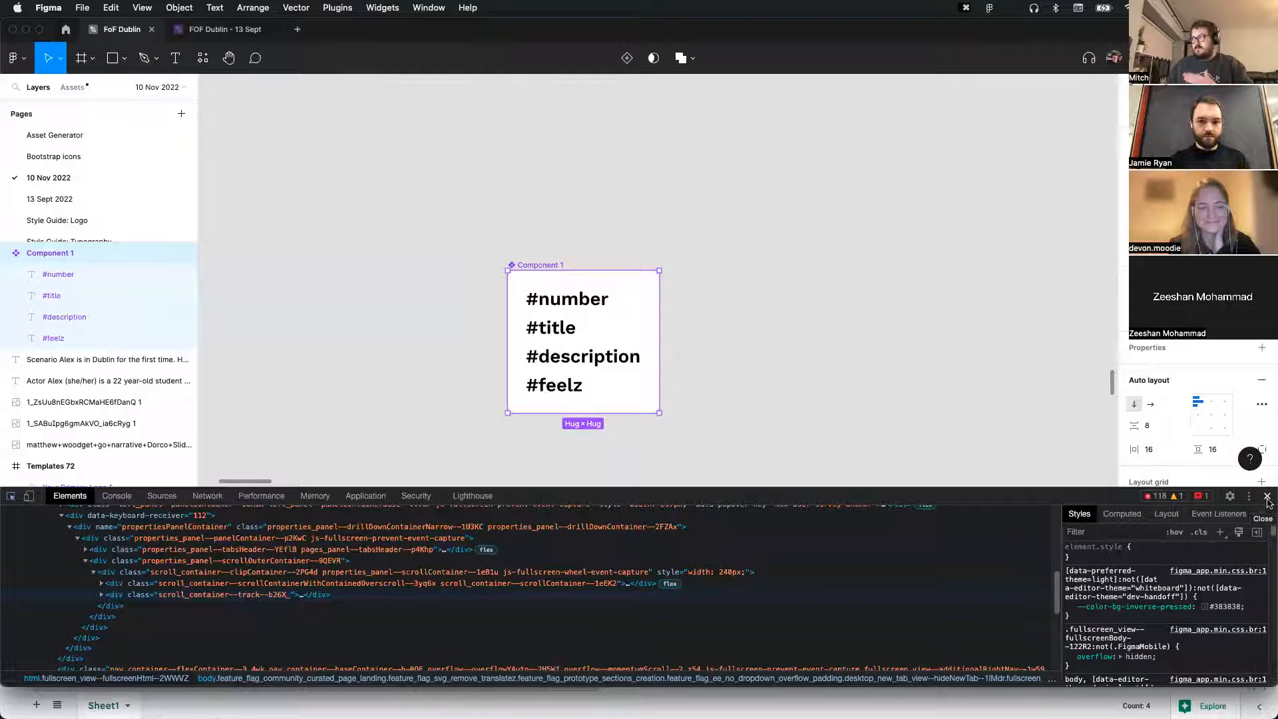
{"action": "left_click", "coordinate": [1268, 497]}
{"action": "left_click", "coordinate": [673, 351]}
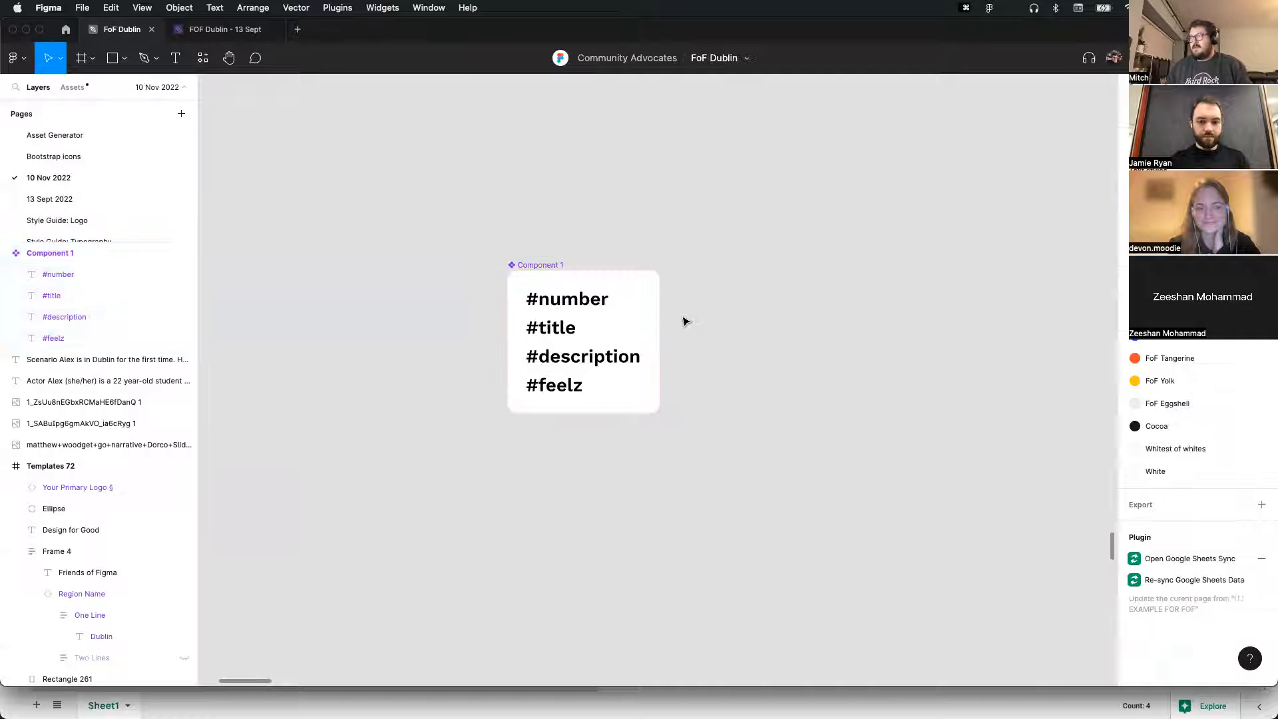
Place an instance of the card component on the canvas below the main component
{"action": "left_click", "coordinate": [556, 271]}
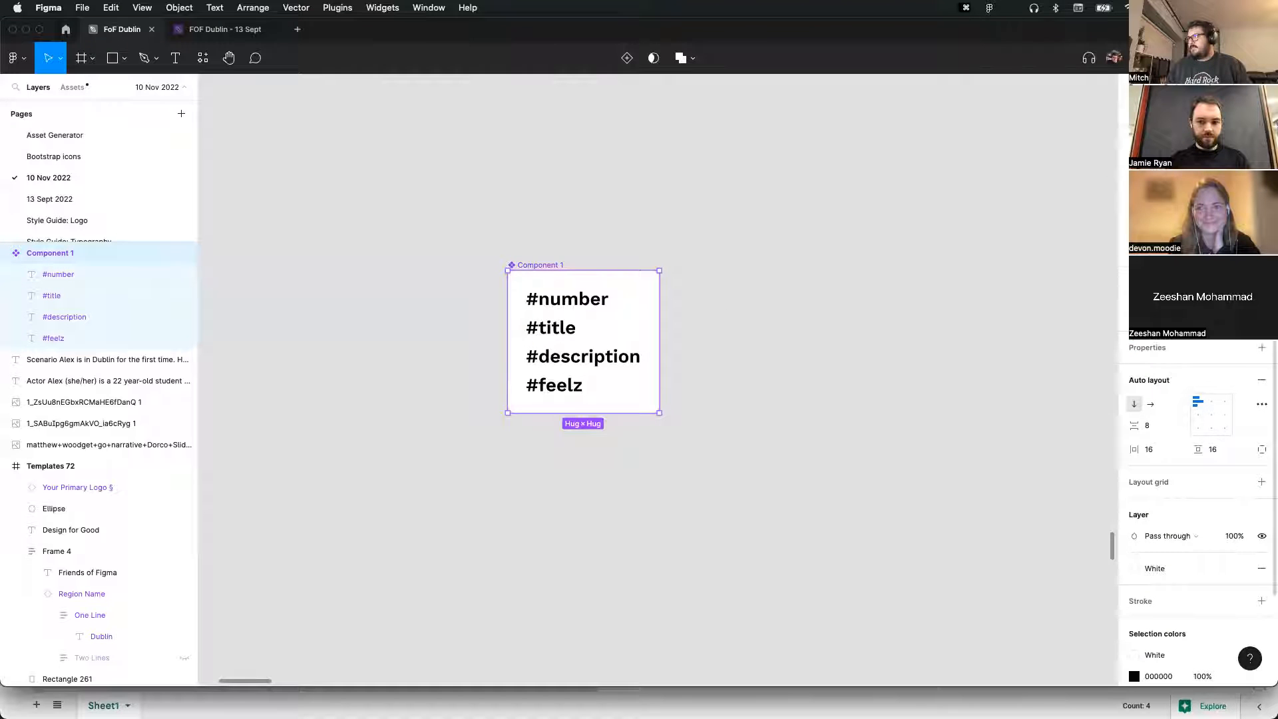
{"action": "scroll", "coordinate": [560, 337], "scroll_direction": "down", "scroll_amount": 5}
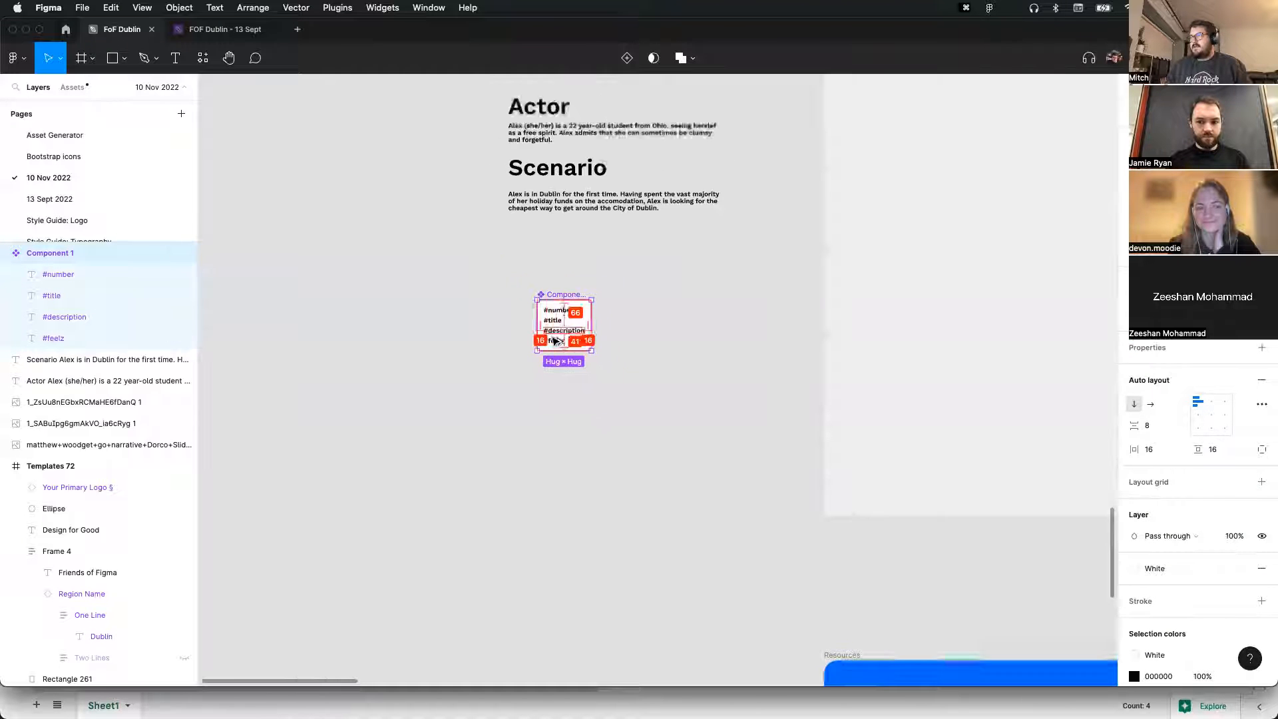
{"action": "left_click_drag", "start_coordinate": [558, 335], "coordinate": [551, 459]}
{"action": "left_click_drag", "start_coordinate": [705, 478], "coordinate": [716, 418]}
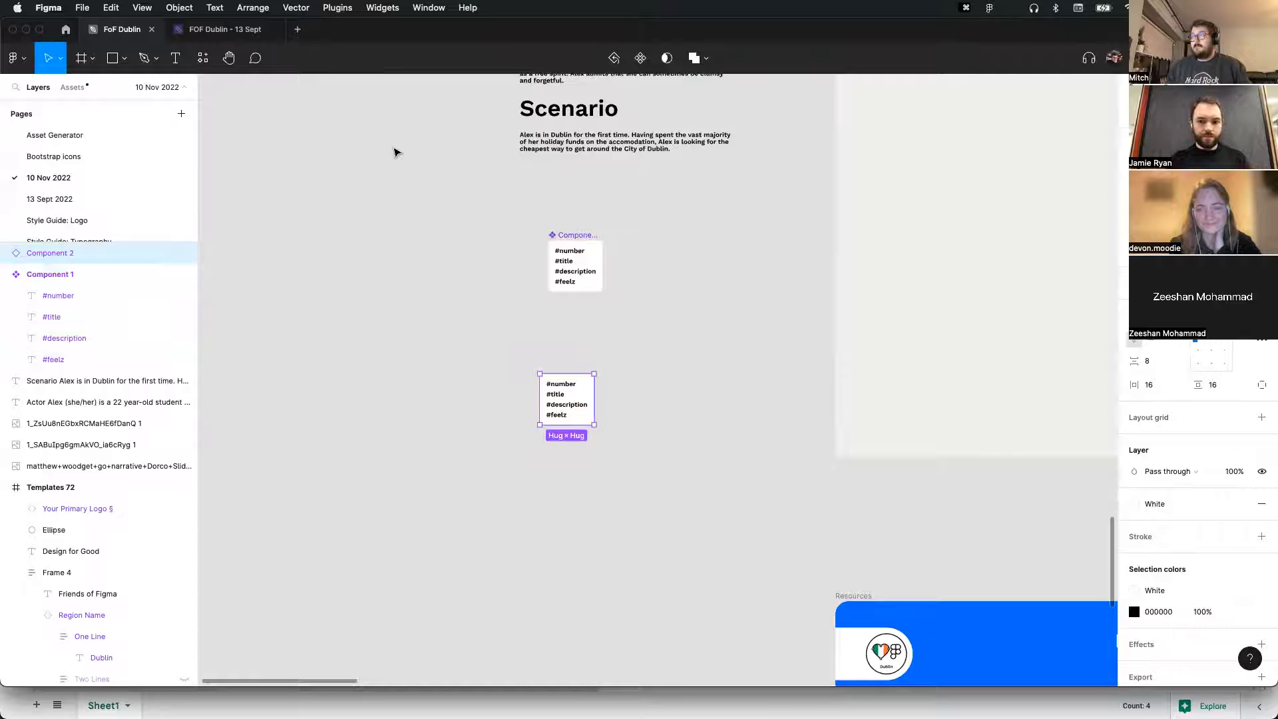
{"action": "scroll", "coordinate": [533, 453], "scroll_direction": "down", "scroll_amount": 4}
Duplicate the instance downward into an evenly spaced column of 13 cards, one for each journey row in the spreadsheet
{"action": "key", "text": "super+Tab"}
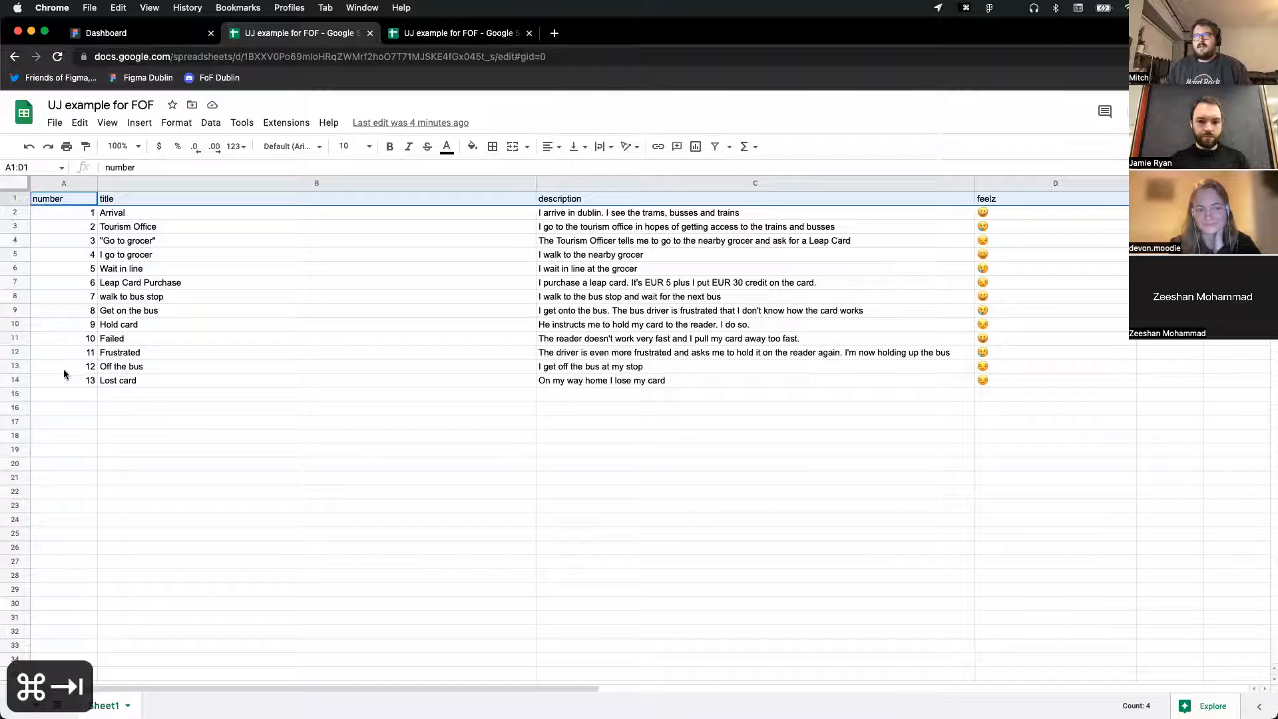
{"action": "key", "text": "super+Tab"}
{"action": "scroll", "coordinate": [582, 290], "scroll_direction": "down", "scroll_amount": 4}
{"action": "left_click_drag", "start_coordinate": [569, 282], "coordinate": [570, 327]}
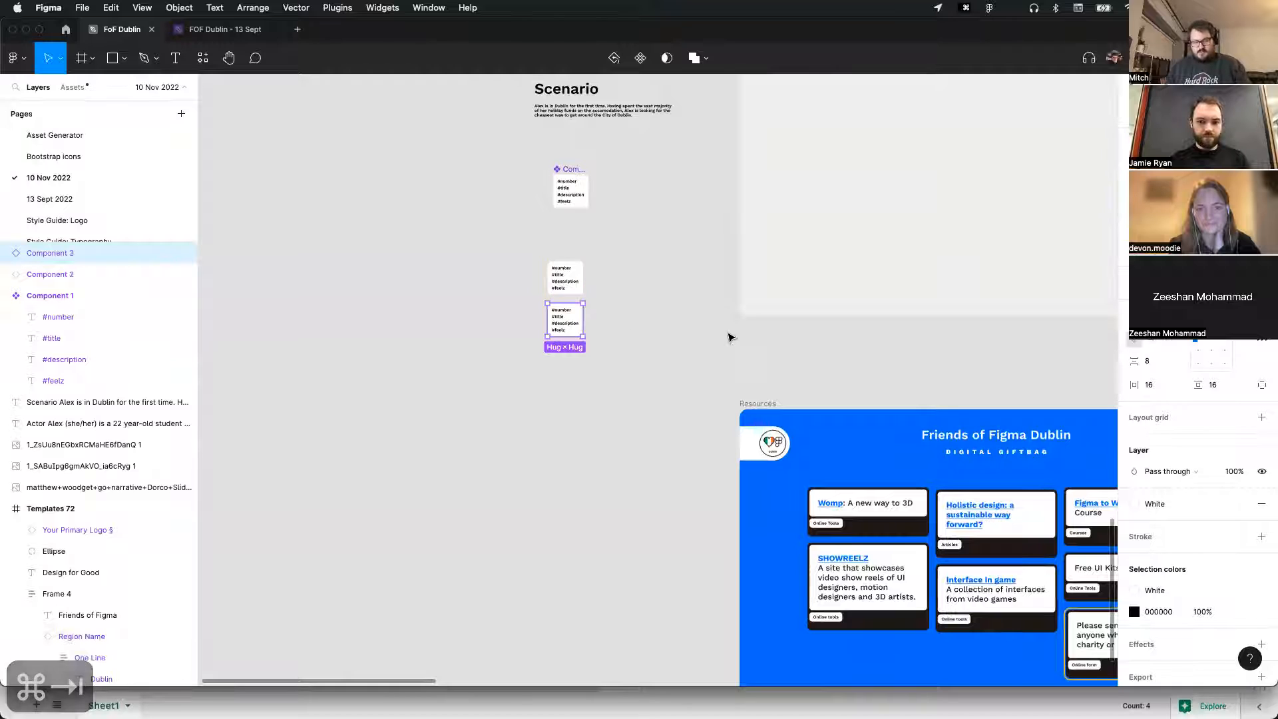
{"action": "key", "text": "super+d"}
{"action": "key", "text": "super+d"}
{"action": "key", "text": "super+d"}
{"action": "key", "text": "super+d"}
{"action": "key", "text": "super+d"}
{"action": "key", "text": "super+d"}
{"action": "key", "text": "super+d"}
{"action": "key", "text": "super+d"}
{"action": "key", "text": "super+d"}
{"action": "key", "text": "super+d"}
{"action": "key", "text": "super+d"}
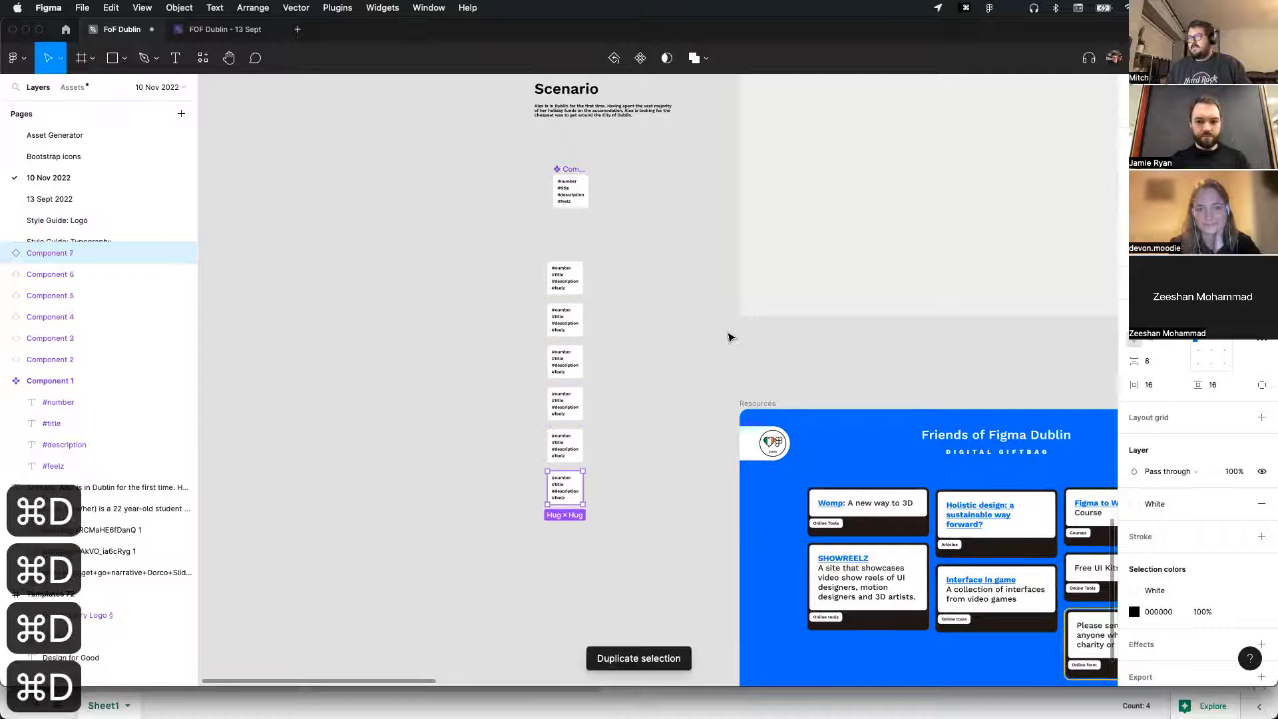
Select all 13 card instances and launch the Google Sheets Sync plugin
{"action": "scroll", "coordinate": [728, 336], "scroll_direction": "down", "scroll_amount": 5}
{"action": "left_click_drag", "start_coordinate": [461, 108], "coordinate": [665, 662]}
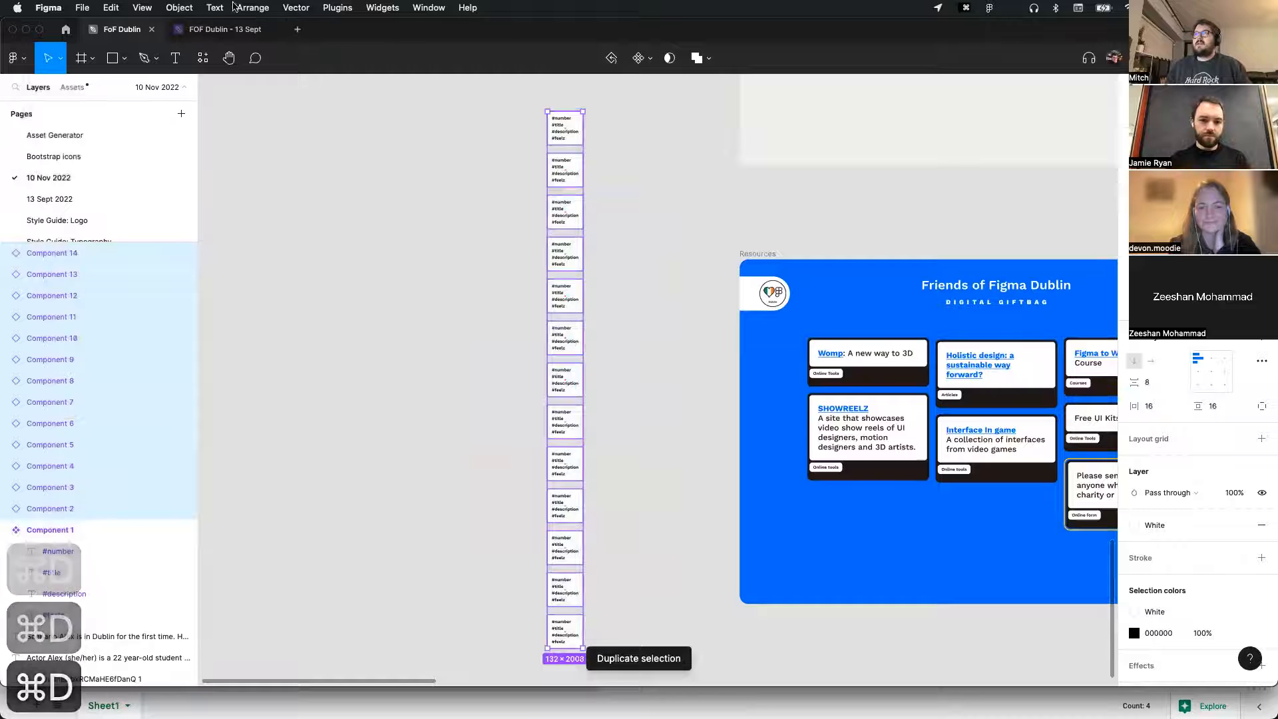
{"action": "left_click", "coordinate": [337, 7]}
{"action": "mouse_move", "coordinate": [360, 42]}
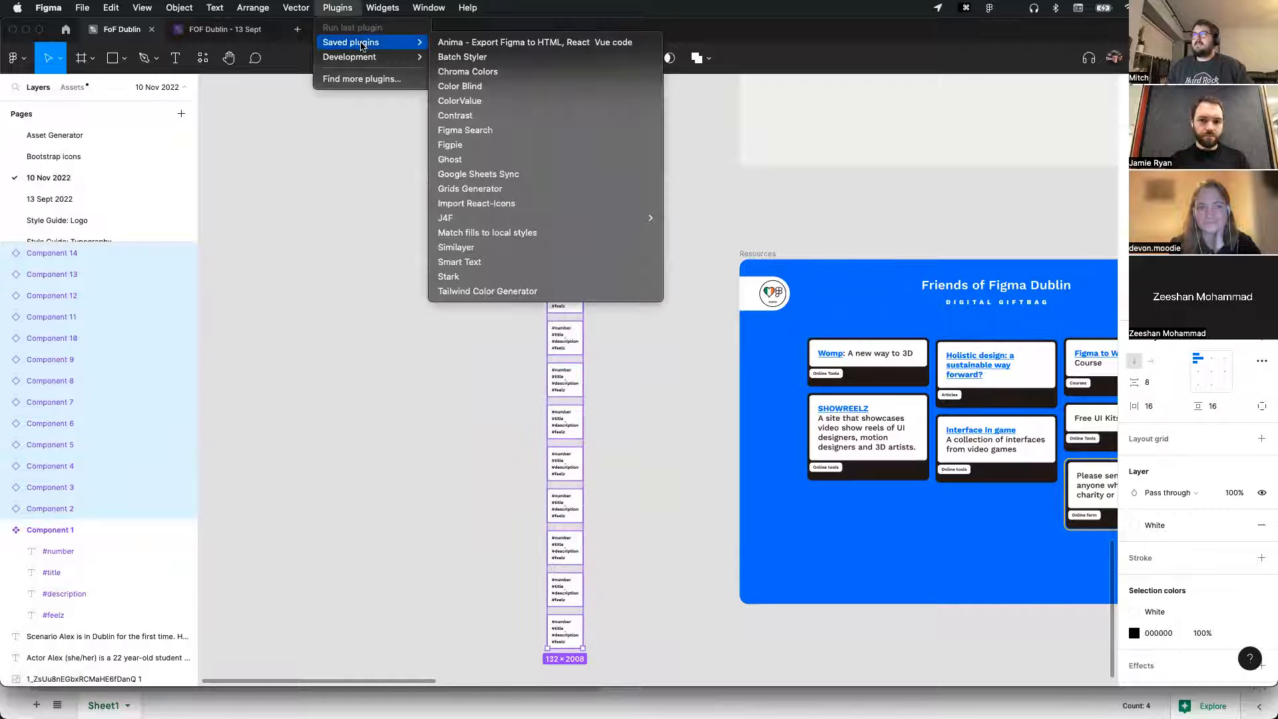
{"action": "left_click", "coordinate": [506, 177]}
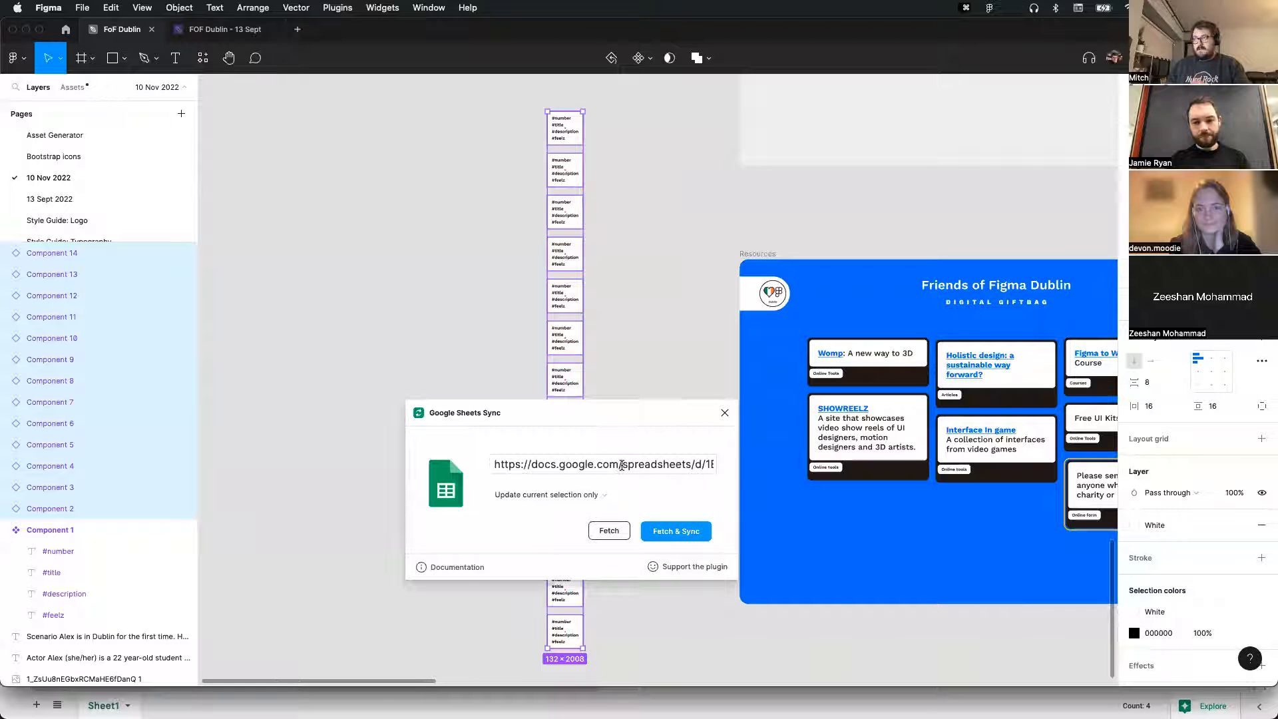
Switch to Chrome and check the general access setting of the UJ example for FOF spreadsheet
{"action": "key", "text": "super+Tab"}
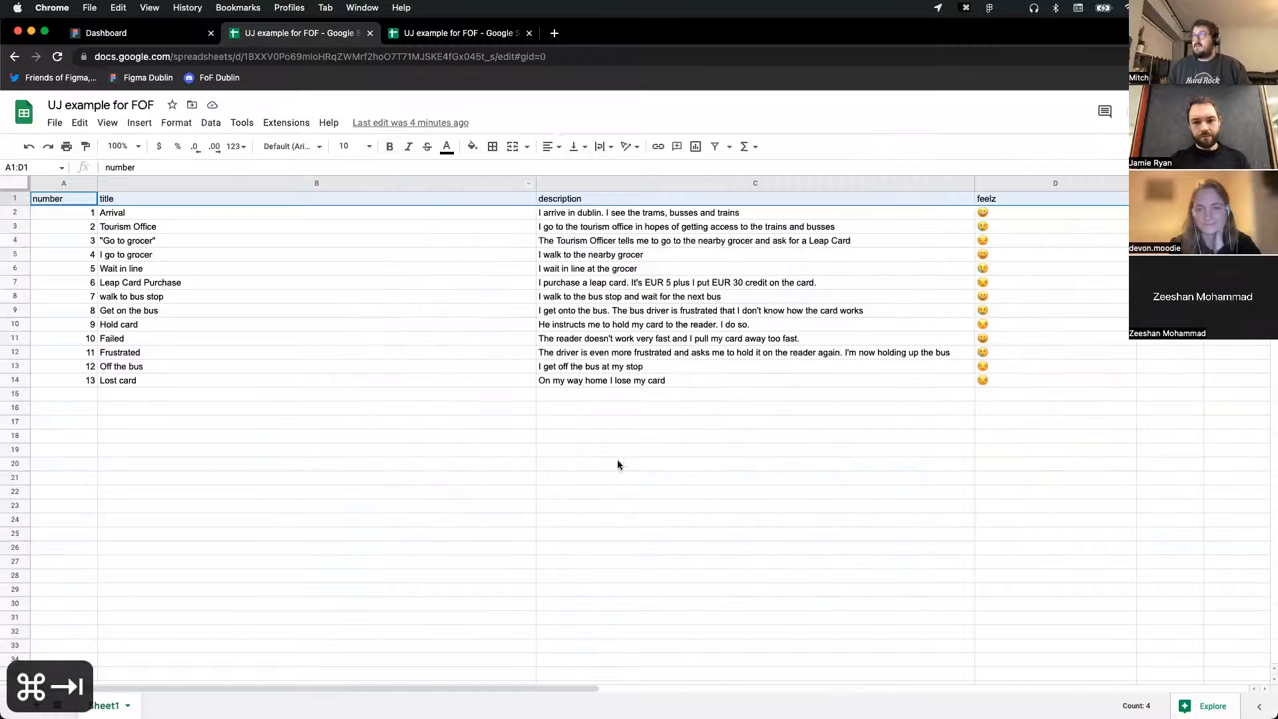
{"action": "left_click", "coordinate": [280, 57]}
{"action": "left_click", "coordinate": [1195, 112]}
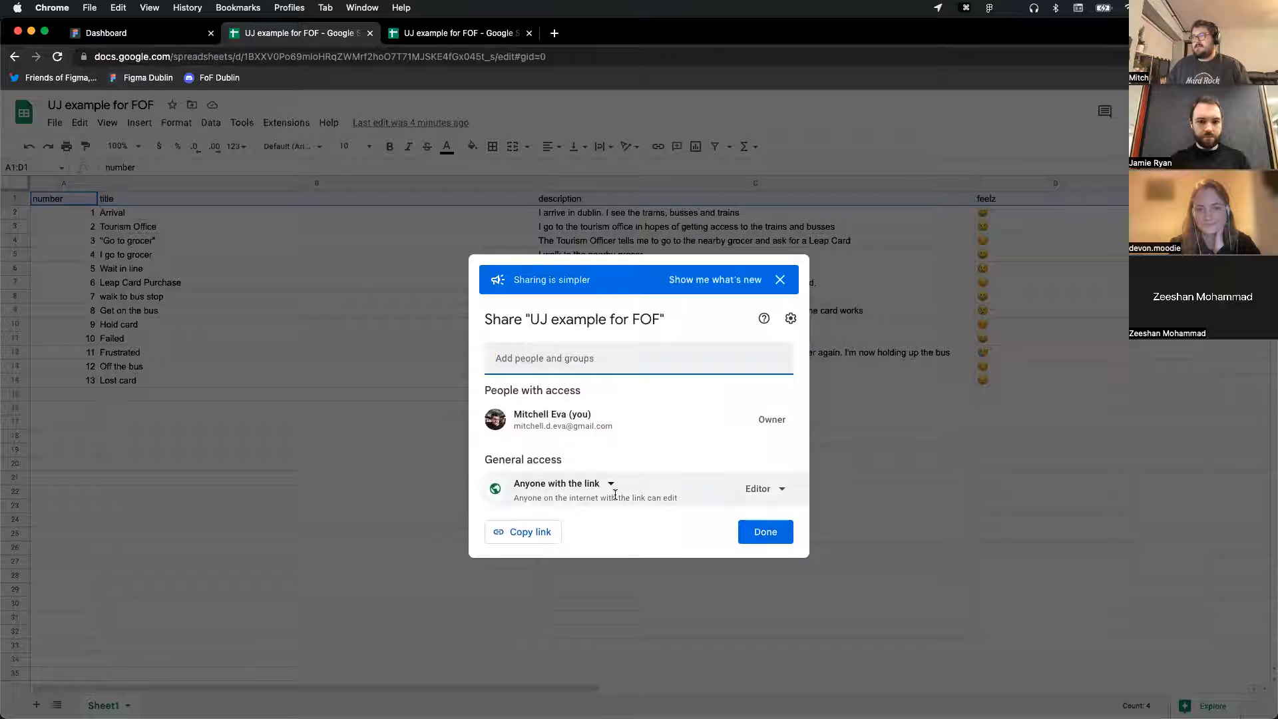
{"action": "left_click", "coordinate": [766, 532]}
Switch back to Figma, fetch and sync the spreadsheet data into the selected instances, and review the filled cards
{"action": "key", "text": "super+Tab"}
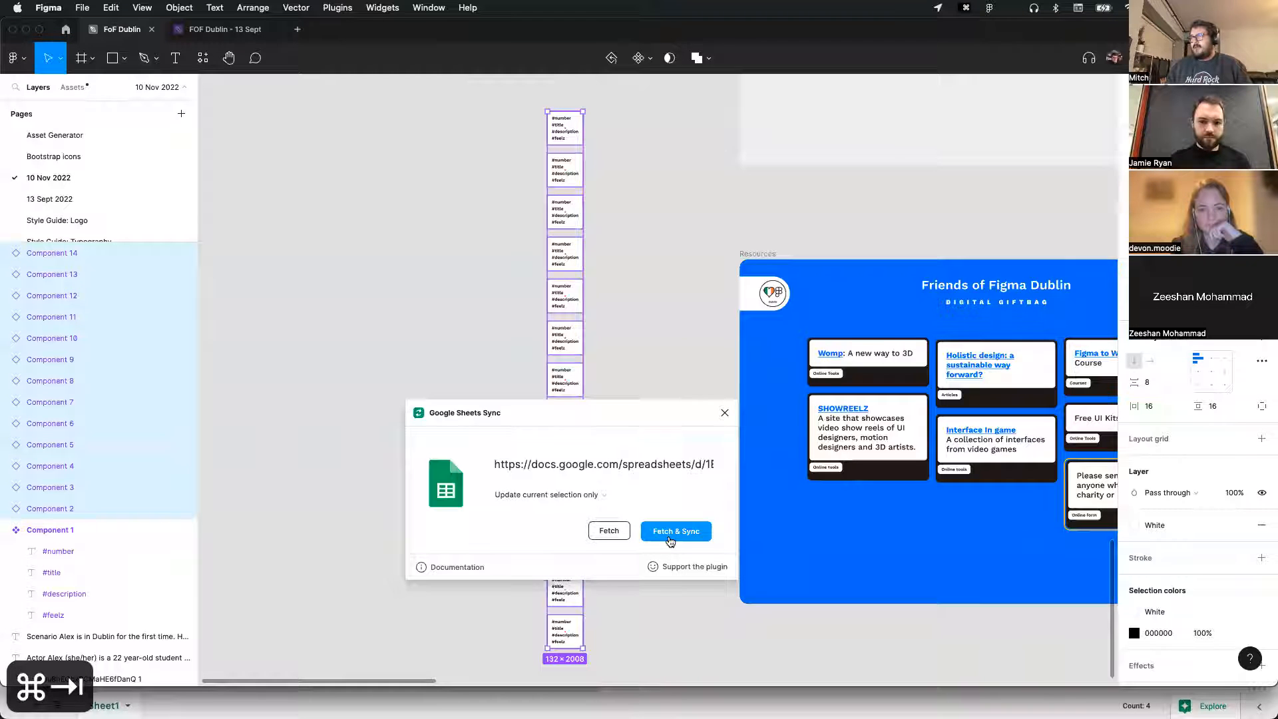
{"action": "left_click", "coordinate": [670, 541]}
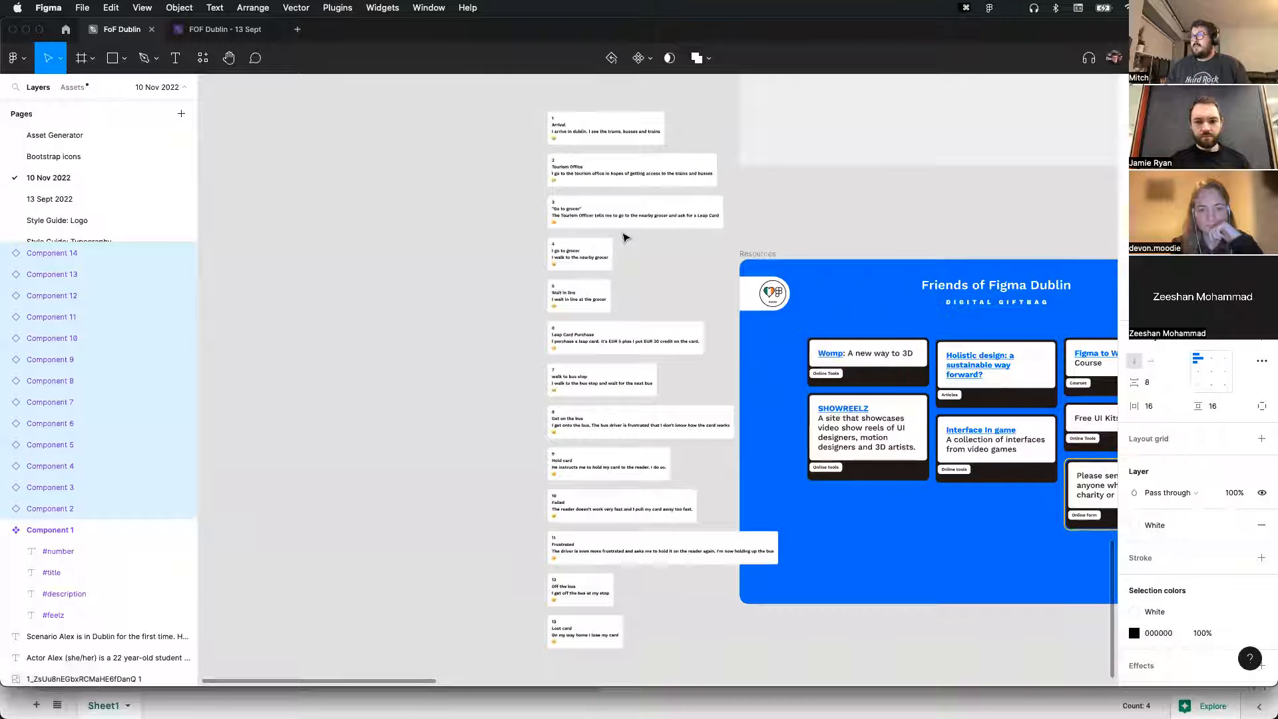
{"action": "scroll", "coordinate": [623, 237], "scroll_direction": "down", "scroll_amount": 3}
{"action": "scroll", "coordinate": [505, 444], "scroll_direction": "up", "scroll_amount": 5, "text": "ctrl"}
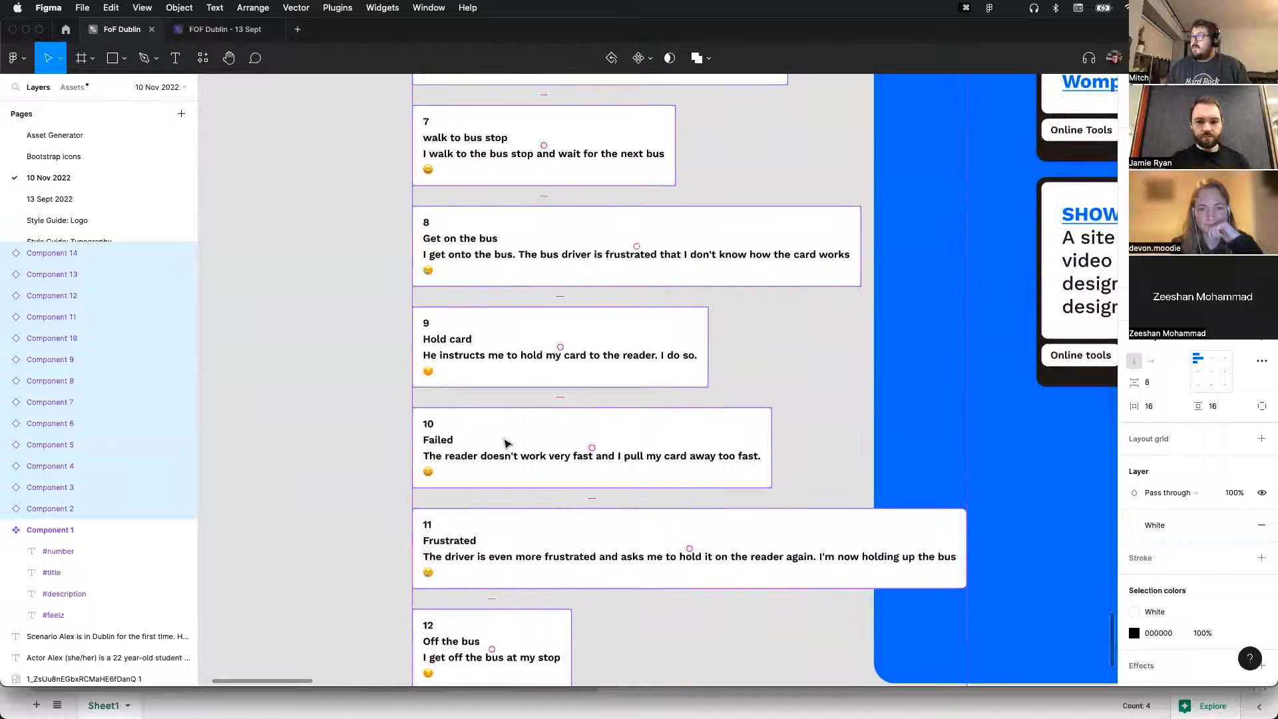
{"action": "scroll", "coordinate": [505, 444], "scroll_direction": "up", "scroll_amount": 10}
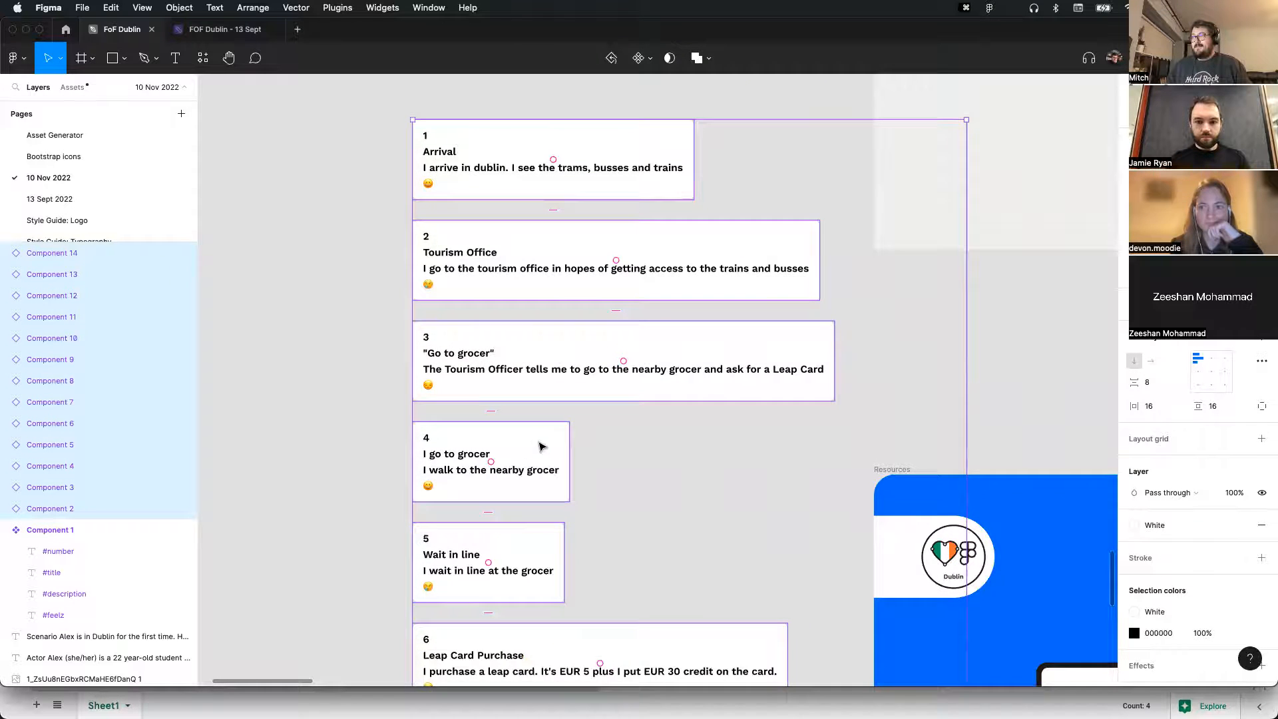
{"action": "scroll", "coordinate": [541, 446], "scroll_direction": "down", "scroll_amount": 10, "text": "ctrl"}
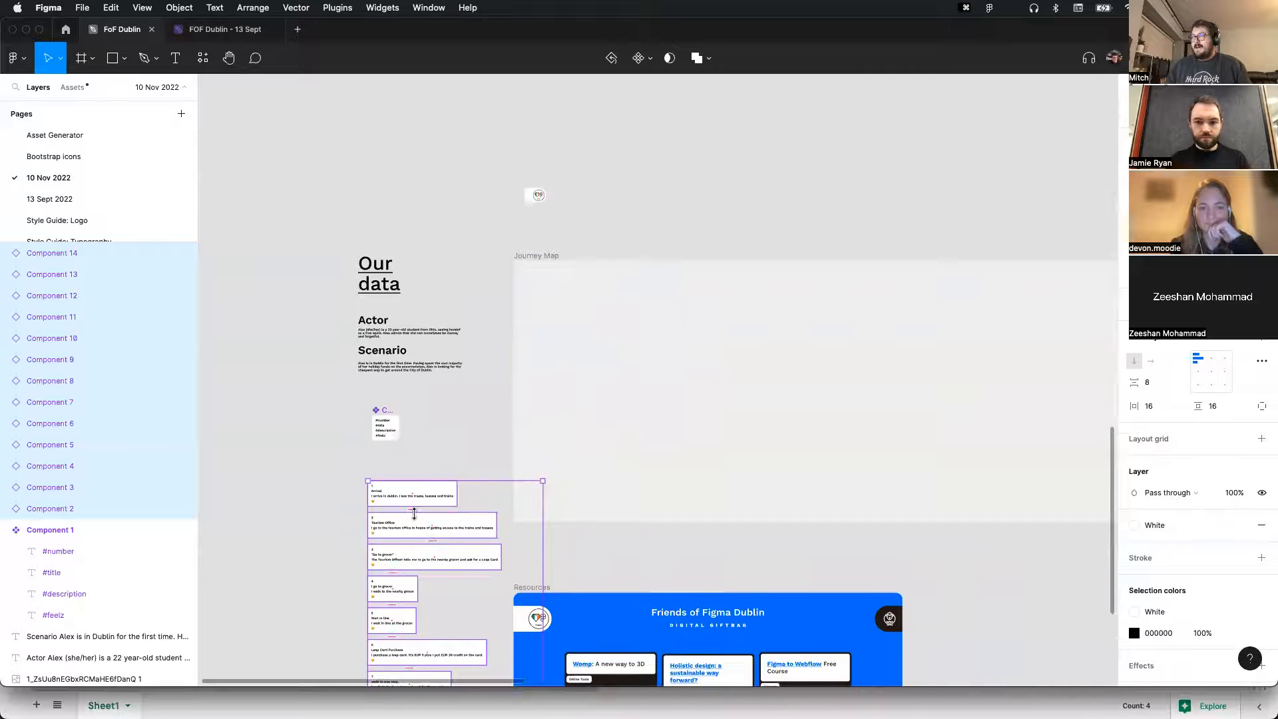
Move the synced cards into the Journey Map frame and arrange them in a horizontal auto layout
{"action": "left_click_drag", "start_coordinate": [398, 503], "coordinate": [553, 336]}
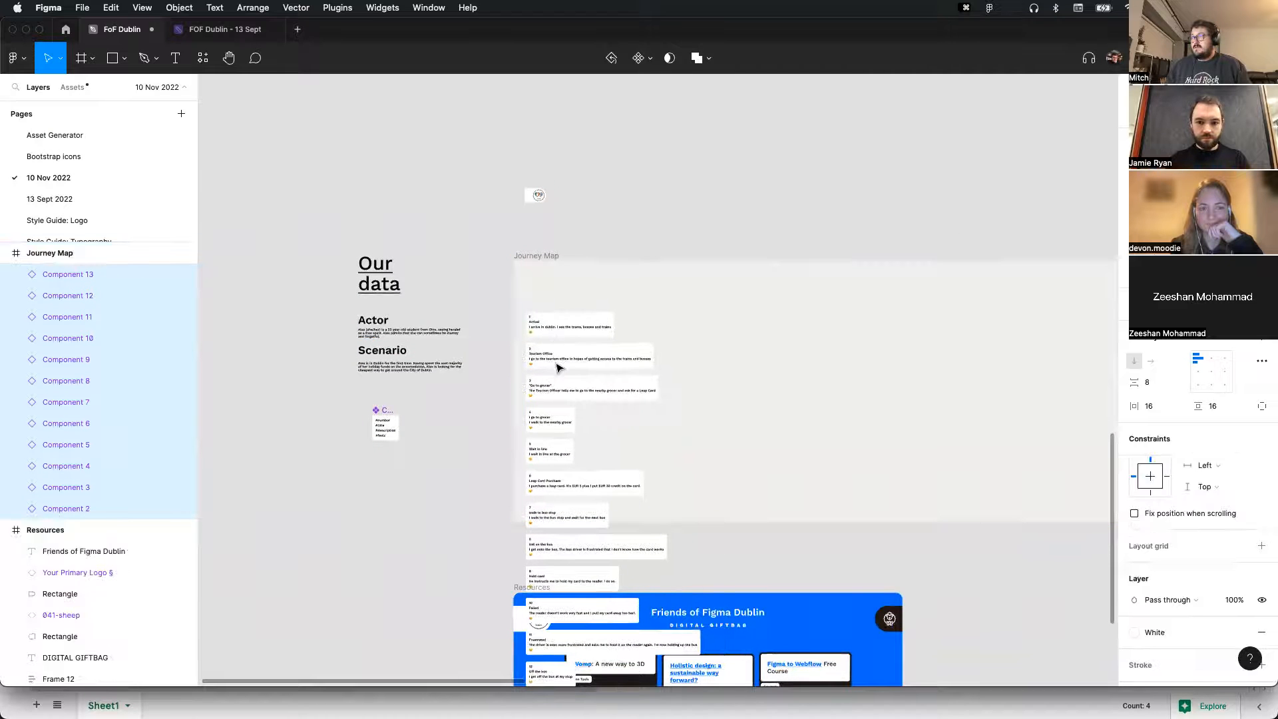
{"action": "key", "text": "shift+a"}
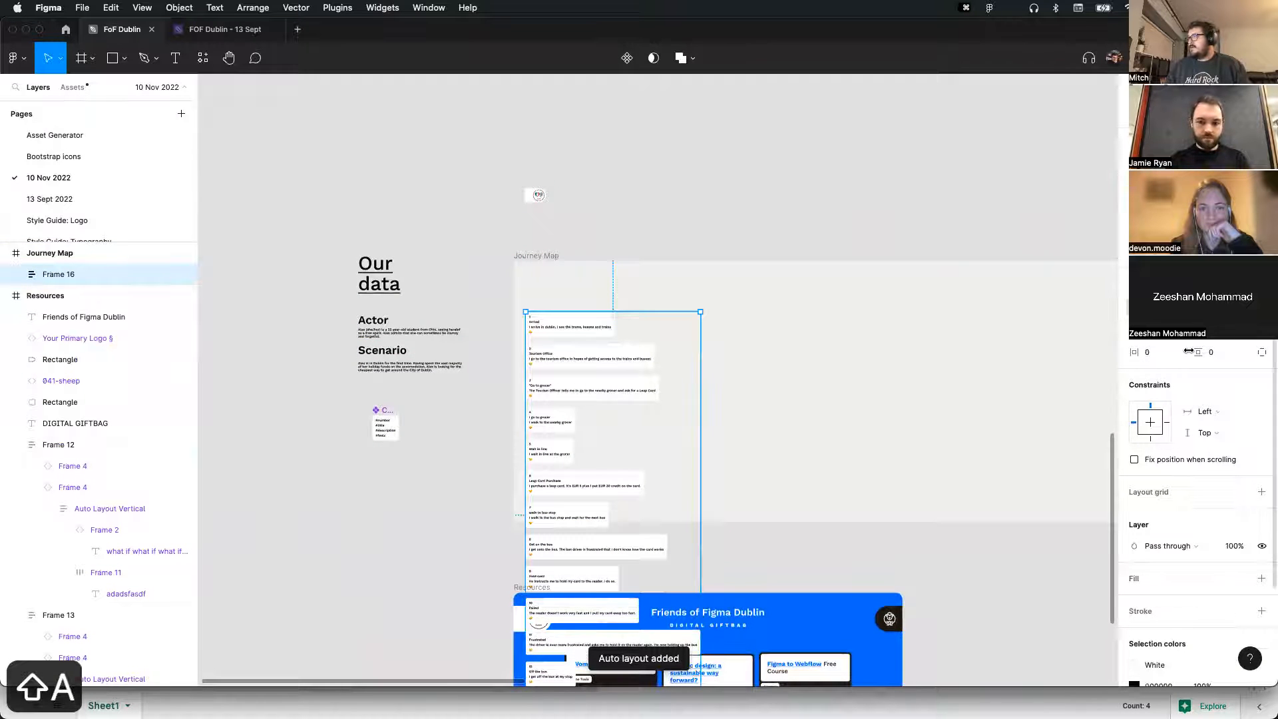
{"action": "left_click", "coordinate": [1156, 309]}
{"action": "left_click_drag", "start_coordinate": [759, 450], "coordinate": [813, 418]}
{"action": "scroll", "coordinate": [484, 377], "scroll_direction": "up", "scroll_amount": 5}
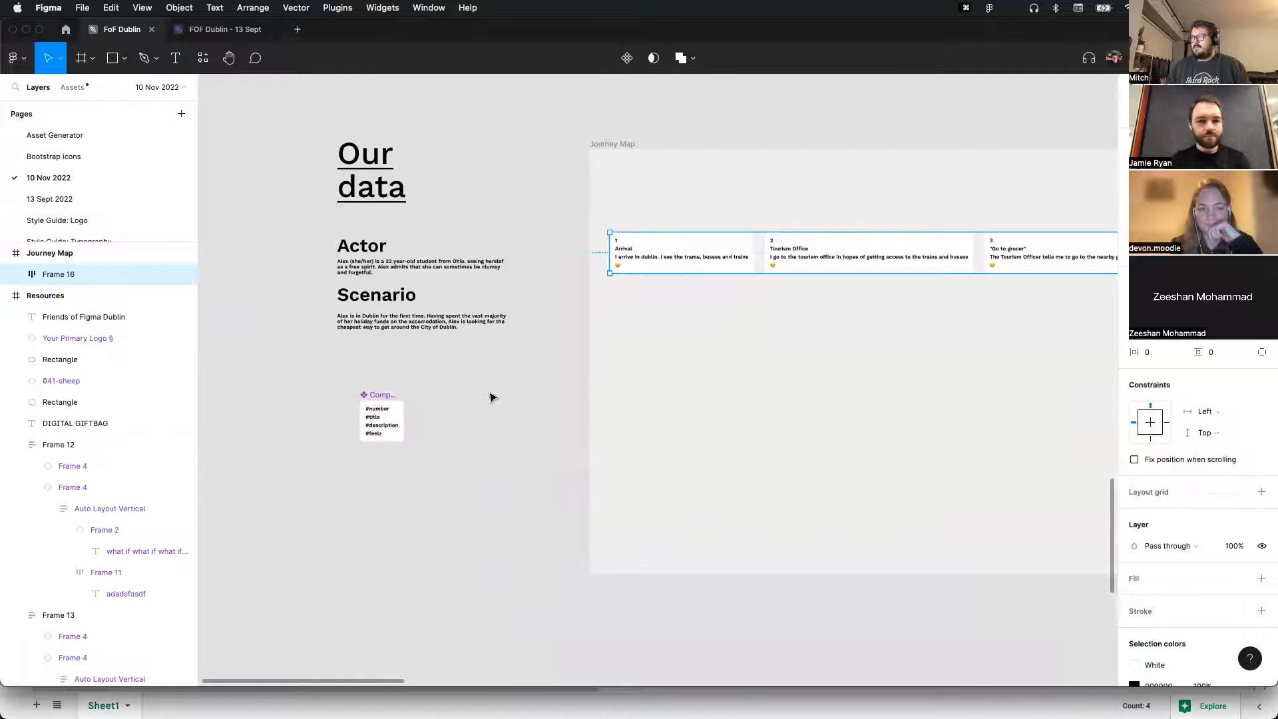
Examine the main card component and the description text of the Arrival card in the Journey Map
{"action": "scroll", "coordinate": [625, 368], "scroll_direction": "down", "scroll_amount": 2}
{"action": "left_click", "coordinate": [418, 426]}
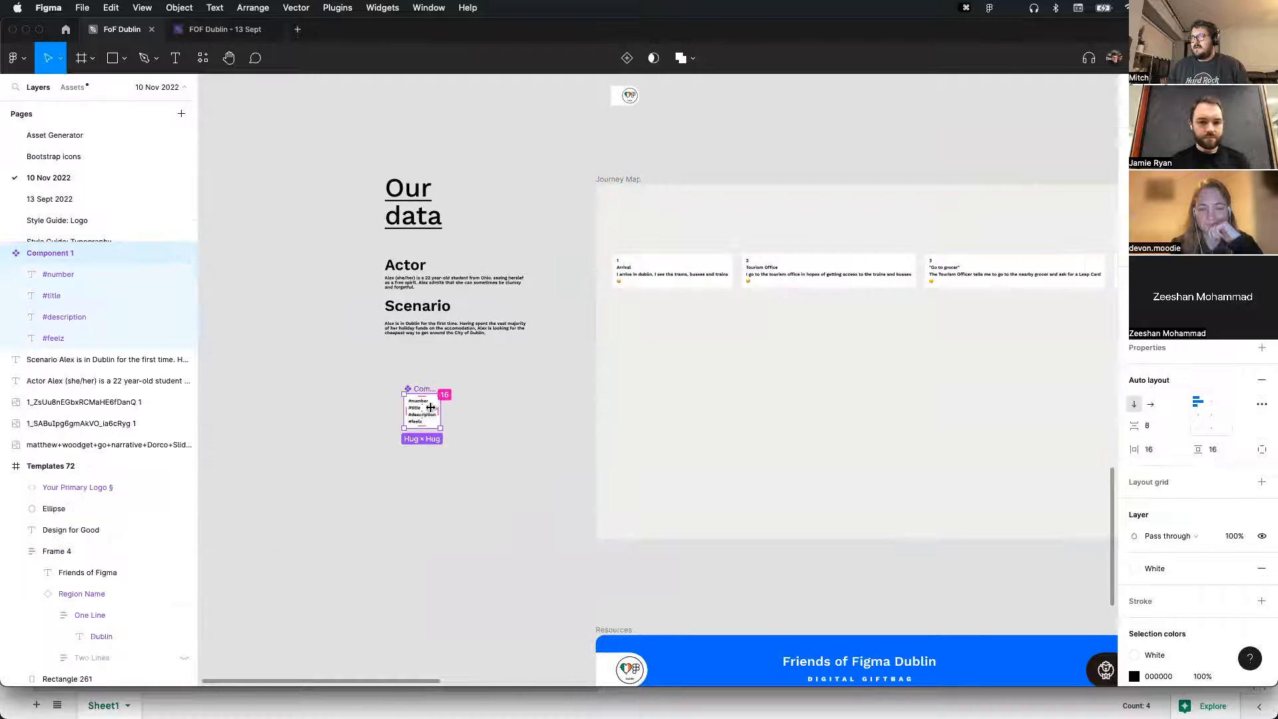
{"action": "scroll", "coordinate": [633, 430], "scroll_direction": "right", "scroll_amount": 3}
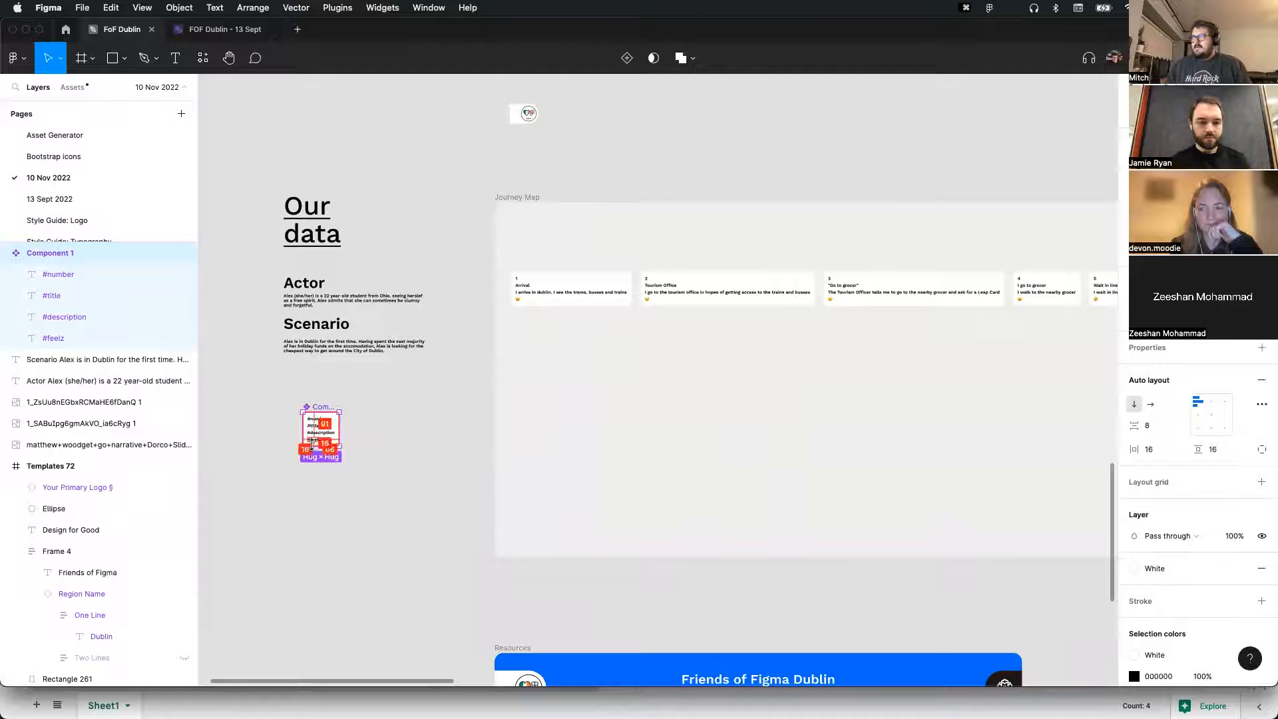
{"action": "scroll", "coordinate": [585, 303], "scroll_direction": "up", "scroll_amount": 5}
{"action": "left_click", "coordinate": [562, 291]}
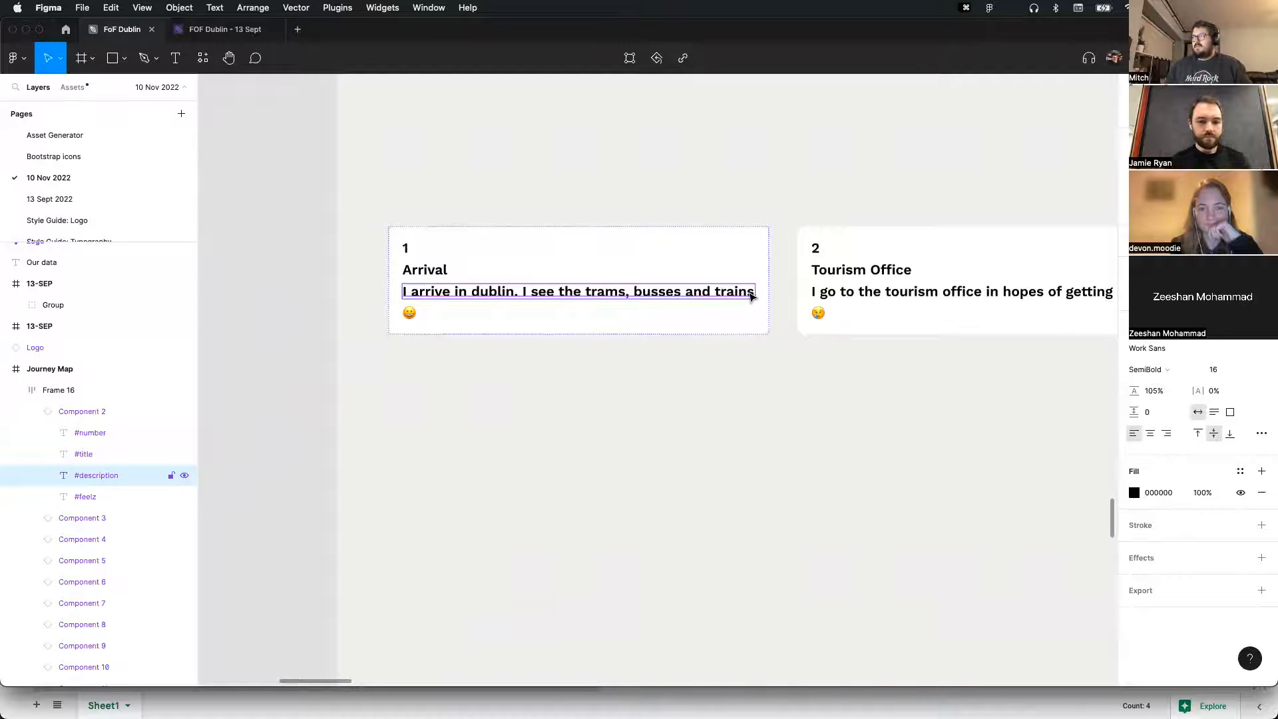
{"action": "scroll", "coordinate": [751, 296], "scroll_direction": "down", "scroll_amount": 6}
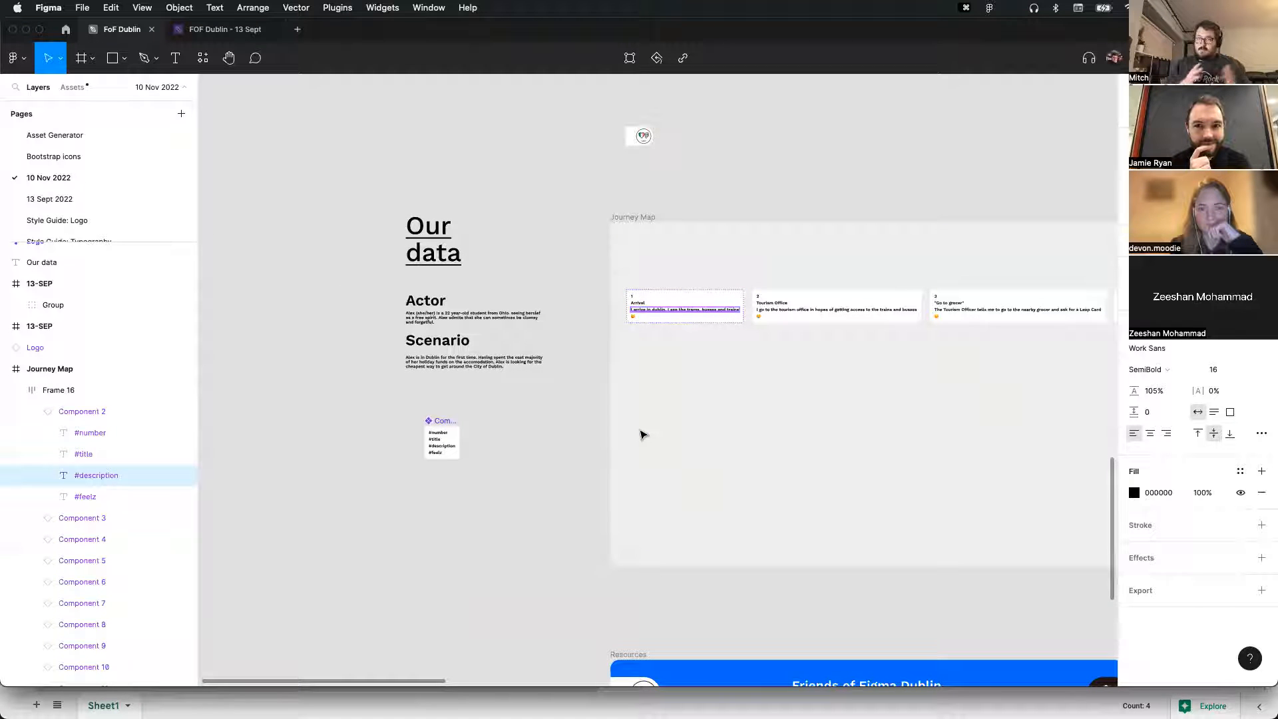
{"action": "scroll", "coordinate": [393, 468], "scroll_direction": "up", "scroll_amount": 5}
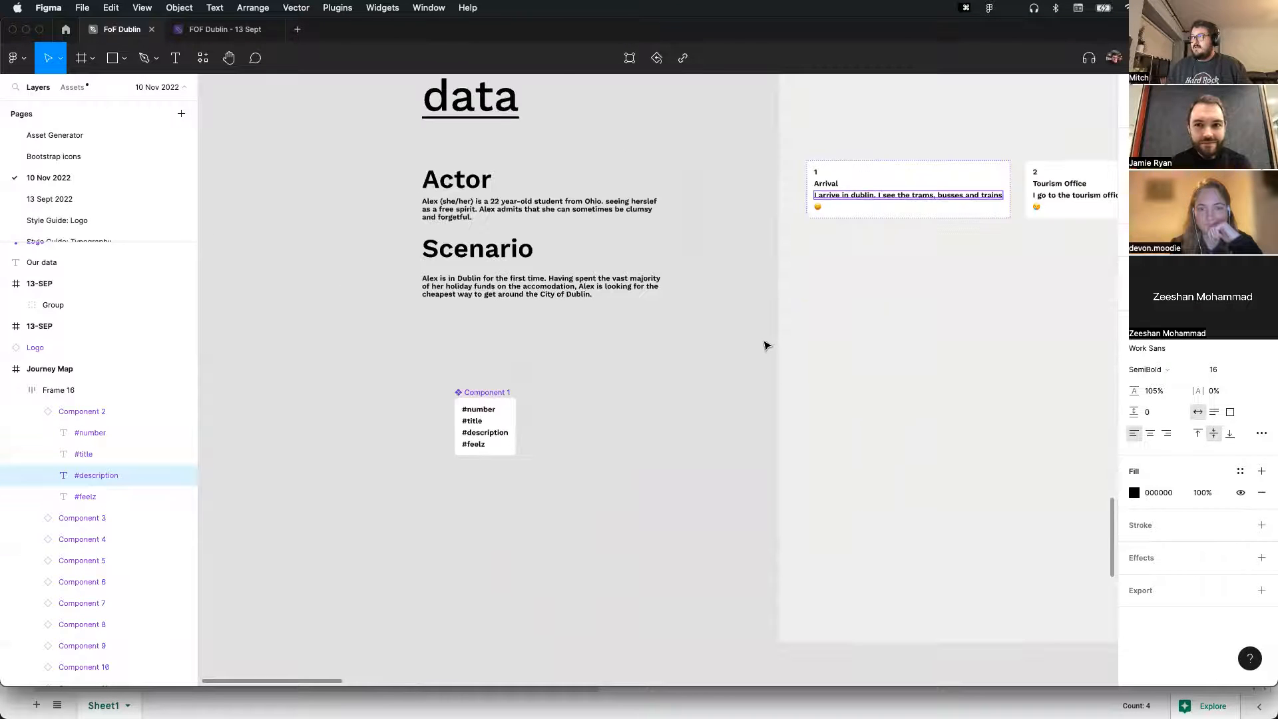
Set the width of the #description text in the main card component to 300
{"action": "left_click", "coordinate": [942, 186]}
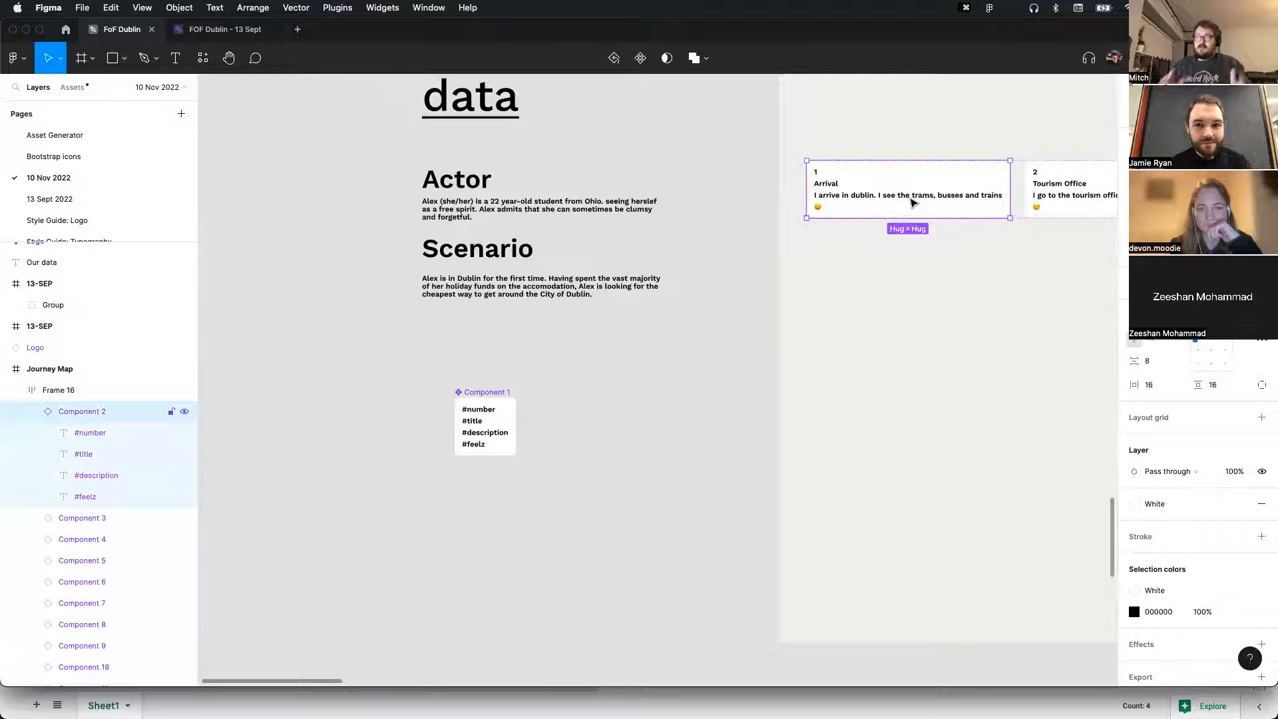
{"action": "left_click", "coordinate": [503, 454]}
{"action": "left_click", "coordinate": [500, 434]}
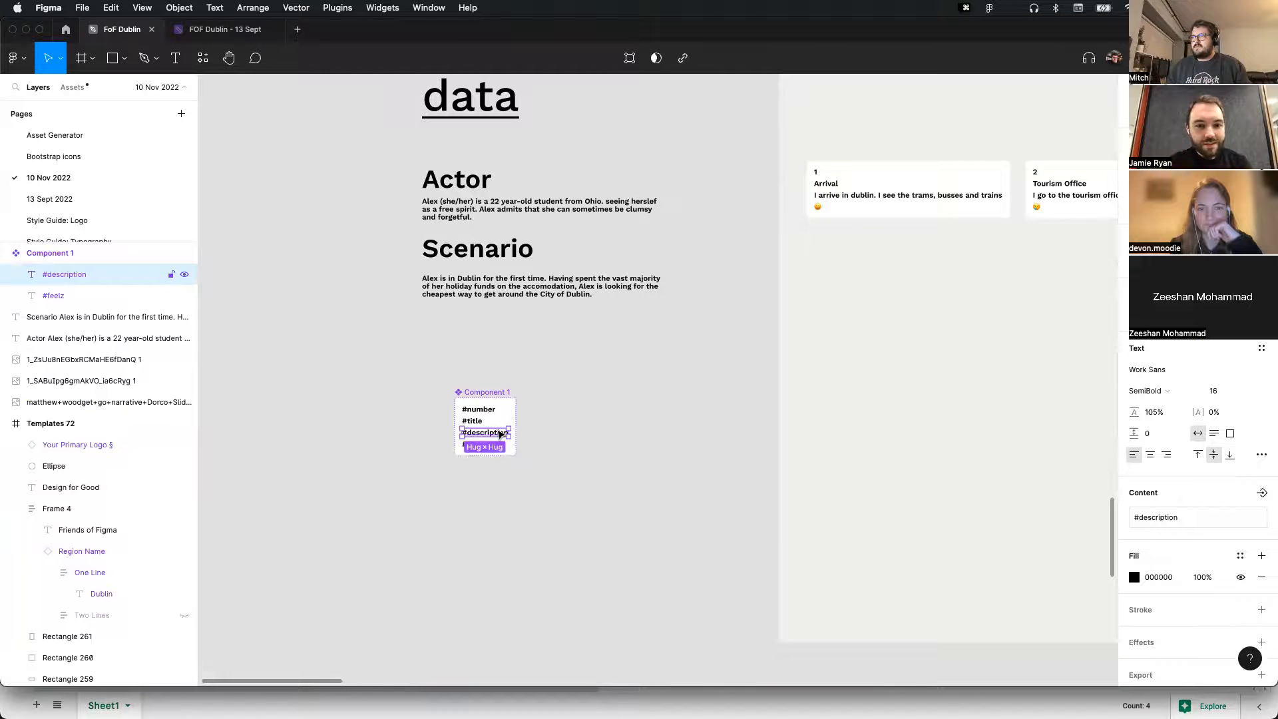
{"action": "scroll", "coordinate": [459, 441], "scroll_direction": "up", "scroll_amount": 5}
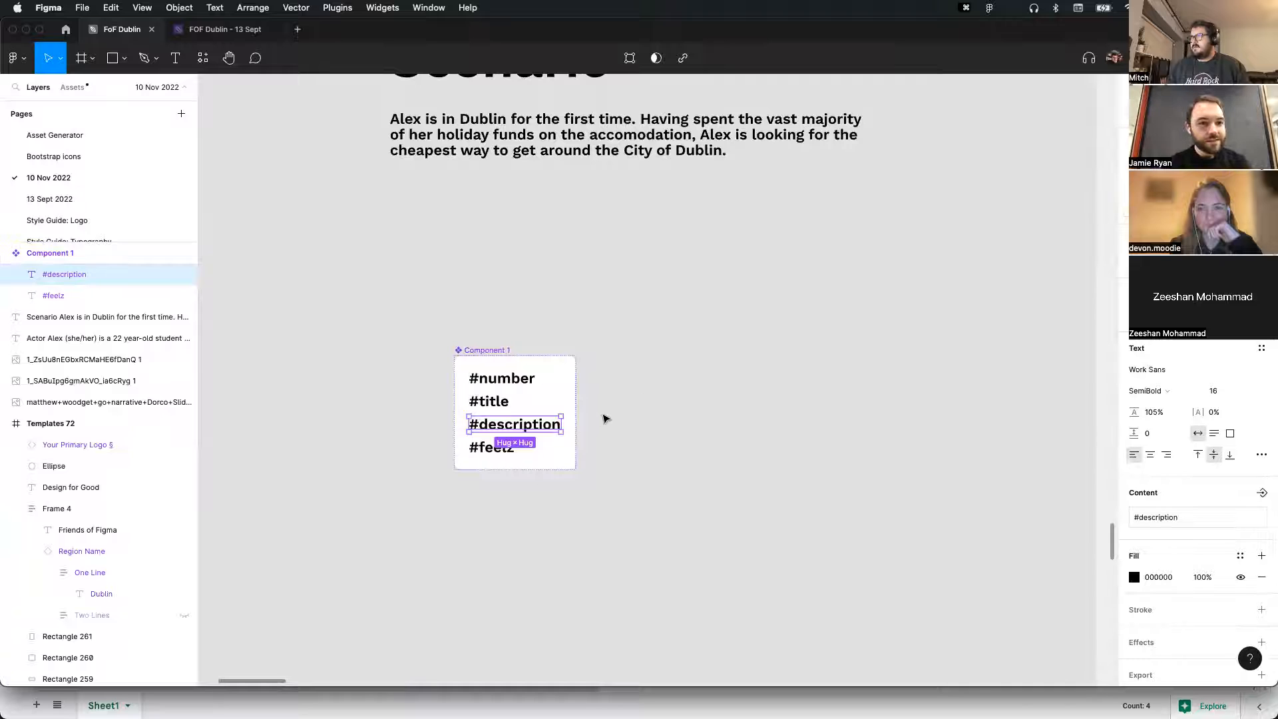
{"action": "double_click", "coordinate": [566, 424]}
{"action": "key", "text": "Escape"}
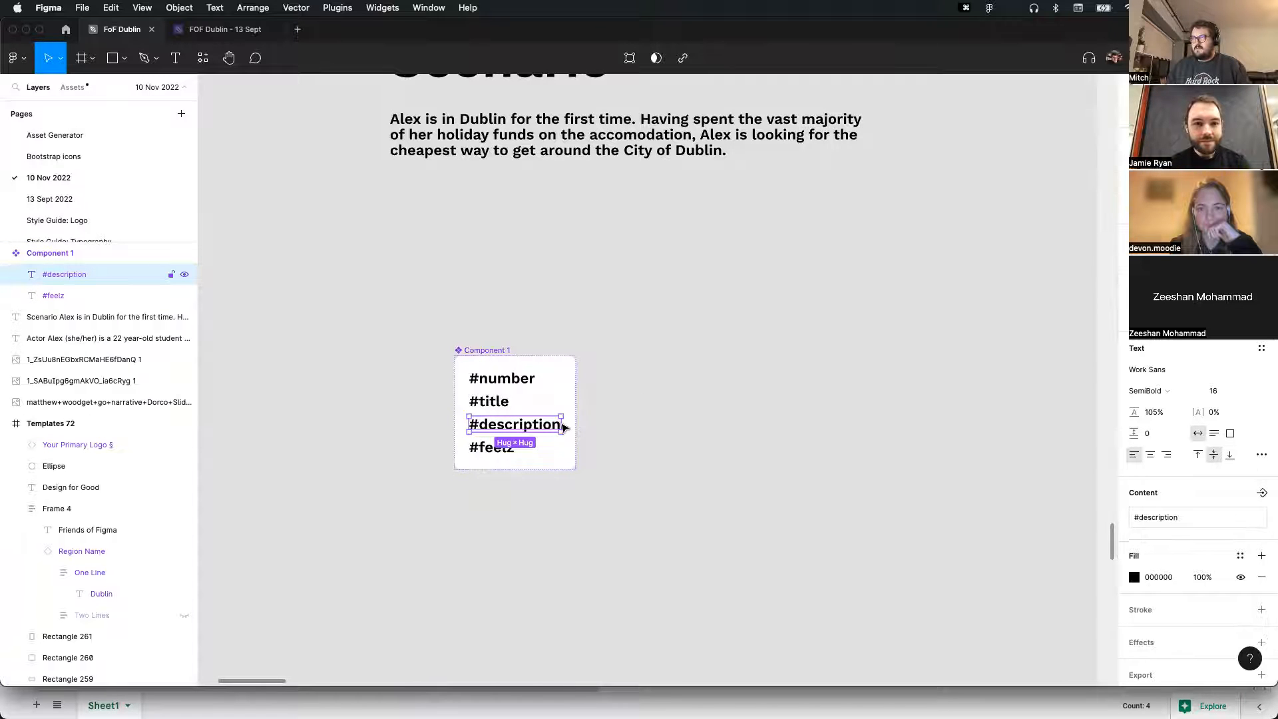
{"action": "left_click_drag", "start_coordinate": [569, 423], "coordinate": [639, 424]}
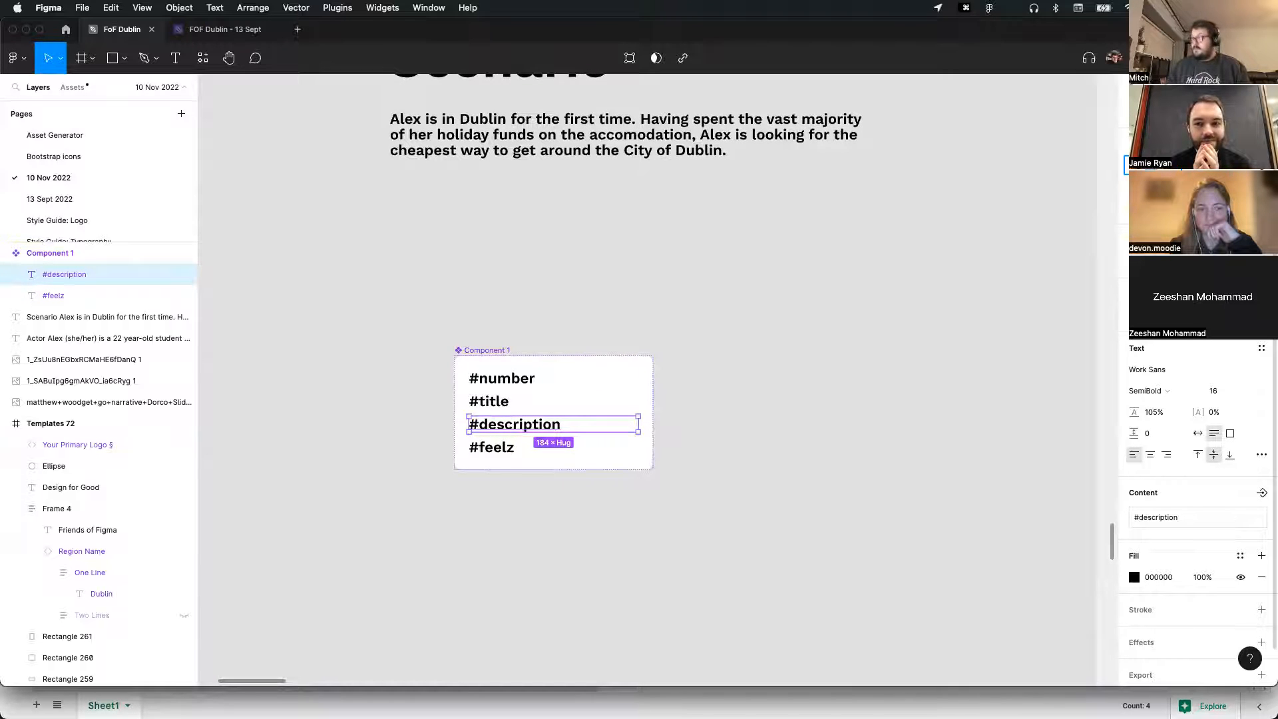
{"action": "type", "text": "300"}
{"action": "key", "text": "Return"}
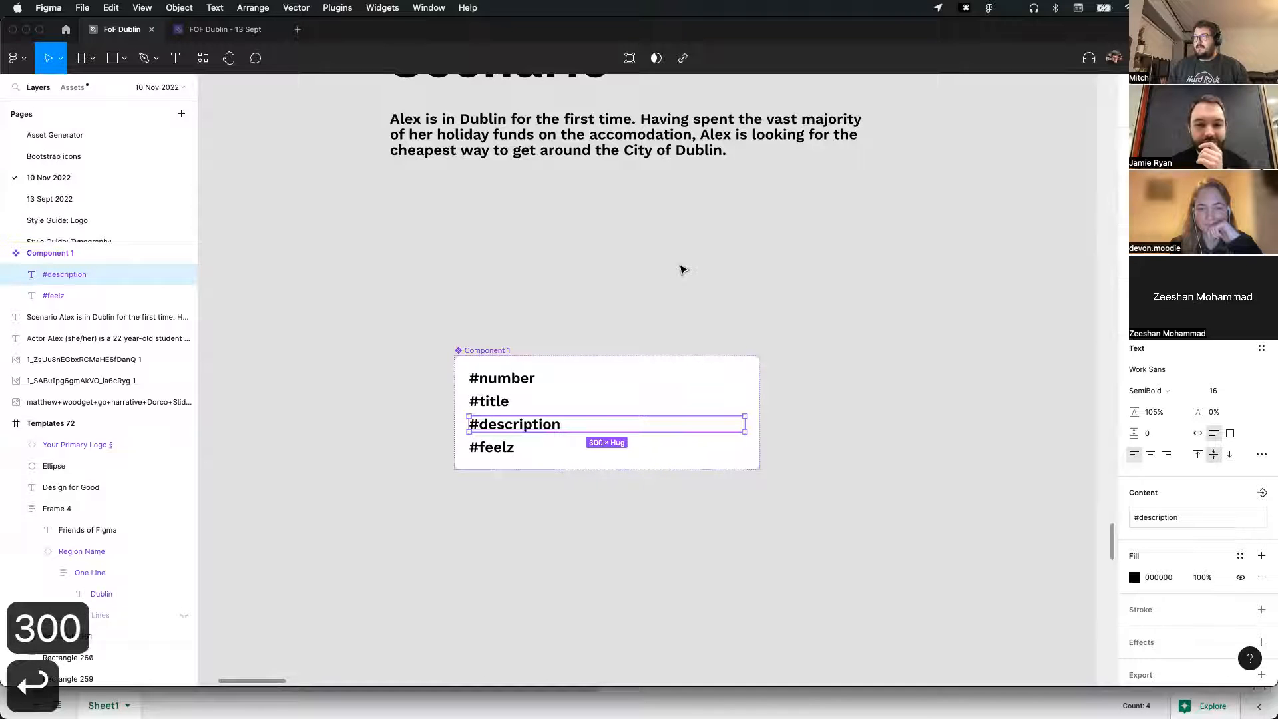
Narrow the #description text in the main card component to a width of 244
{"action": "left_click", "coordinate": [1151, 165]}
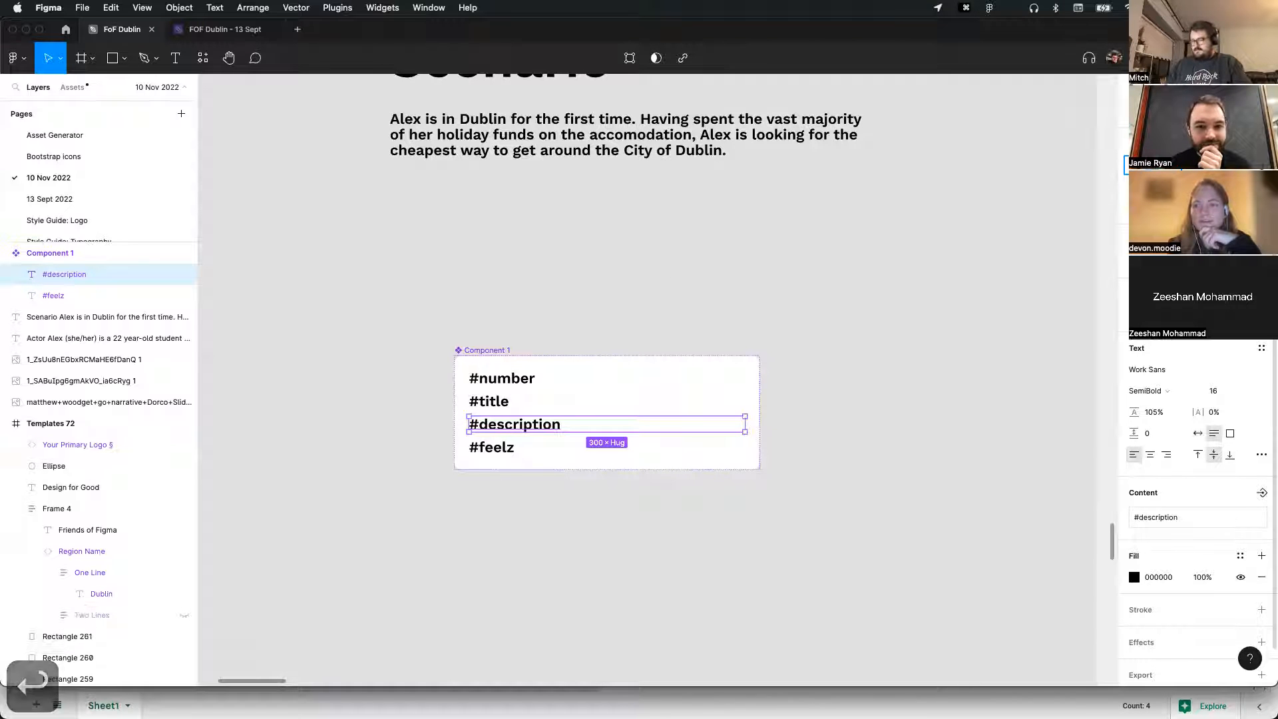
{"action": "key", "text": "shift+Down"}
{"action": "key", "text": "shift+Down"}
{"action": "key", "text": "shift+Down"}
{"action": "key", "text": "shift+Down"}
{"action": "key", "text": "shift+Down"}
{"action": "key", "text": "shift+Down"}
{"action": "key", "text": "shift+Down"}
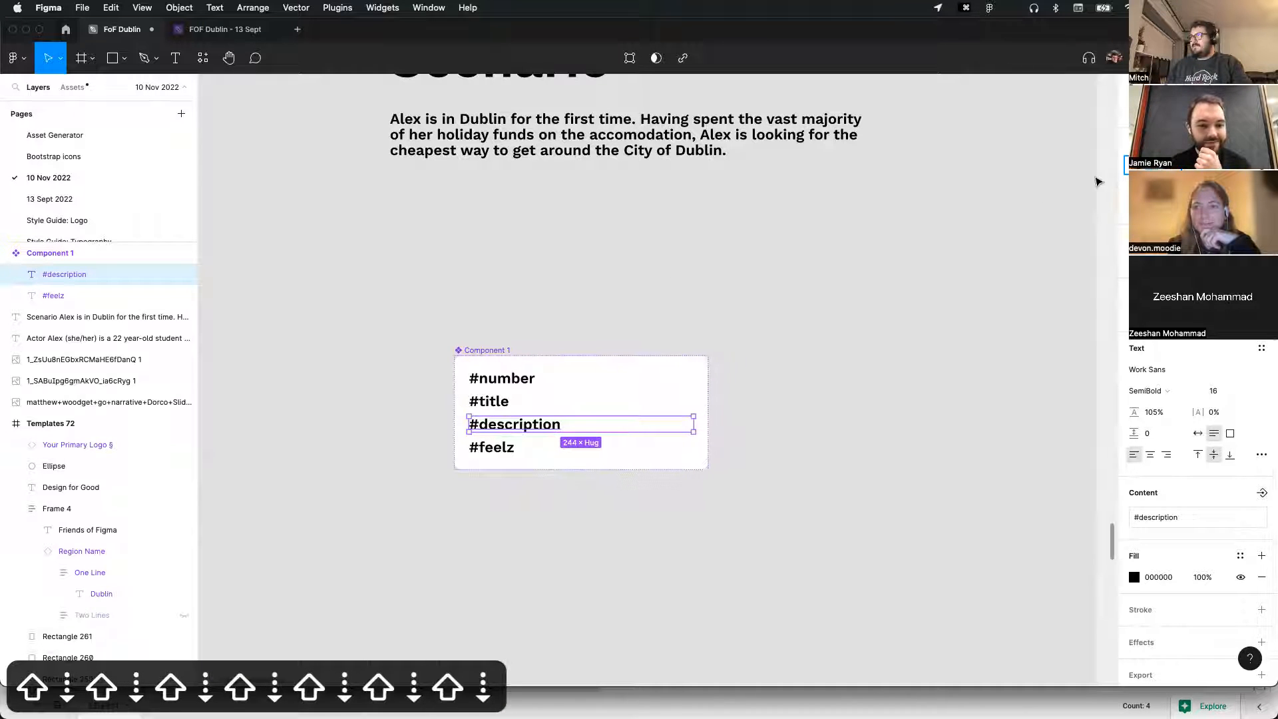
{"action": "left_click", "coordinate": [885, 286]}
{"action": "scroll", "coordinate": [573, 326], "scroll_direction": "down", "scroll_amount": 5}
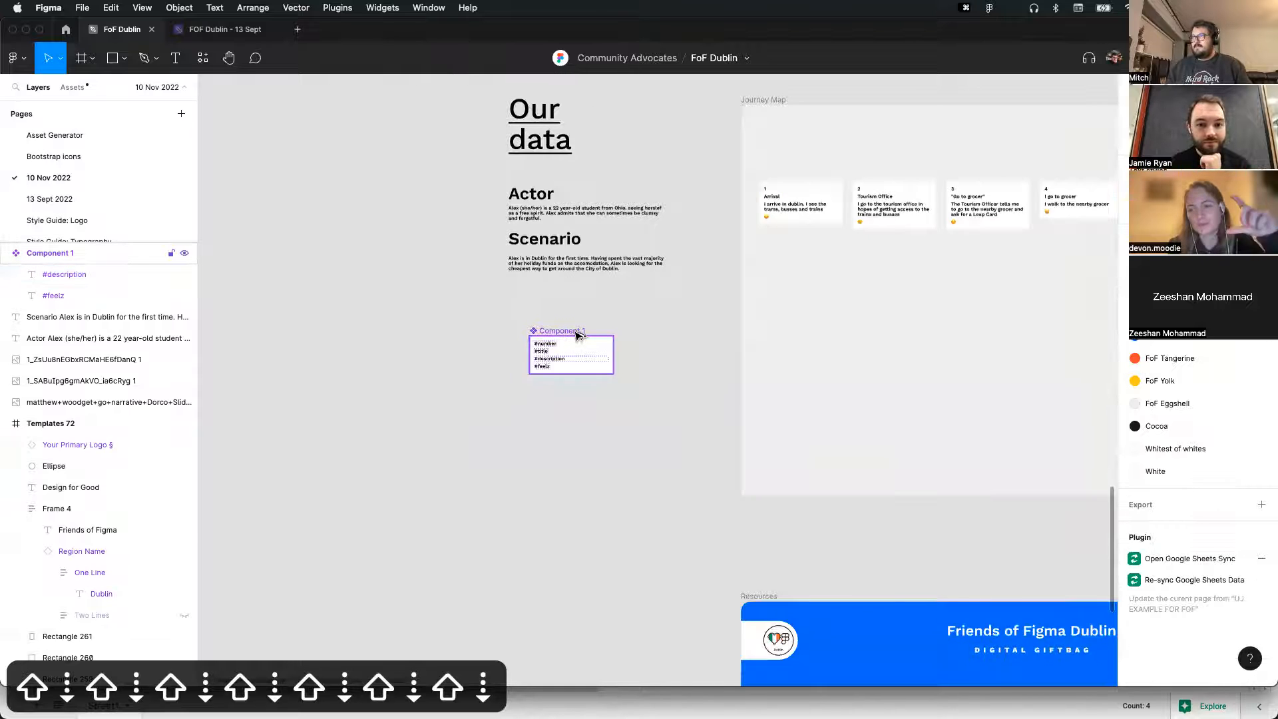
Place a copy of the main card component on the empty canvas and a second copy directly below it
{"action": "left_click_drag", "start_coordinate": [656, 309], "coordinate": [321, 344]}
{"action": "scroll", "coordinate": [356, 348], "scroll_direction": "down", "scroll_amount": 3}
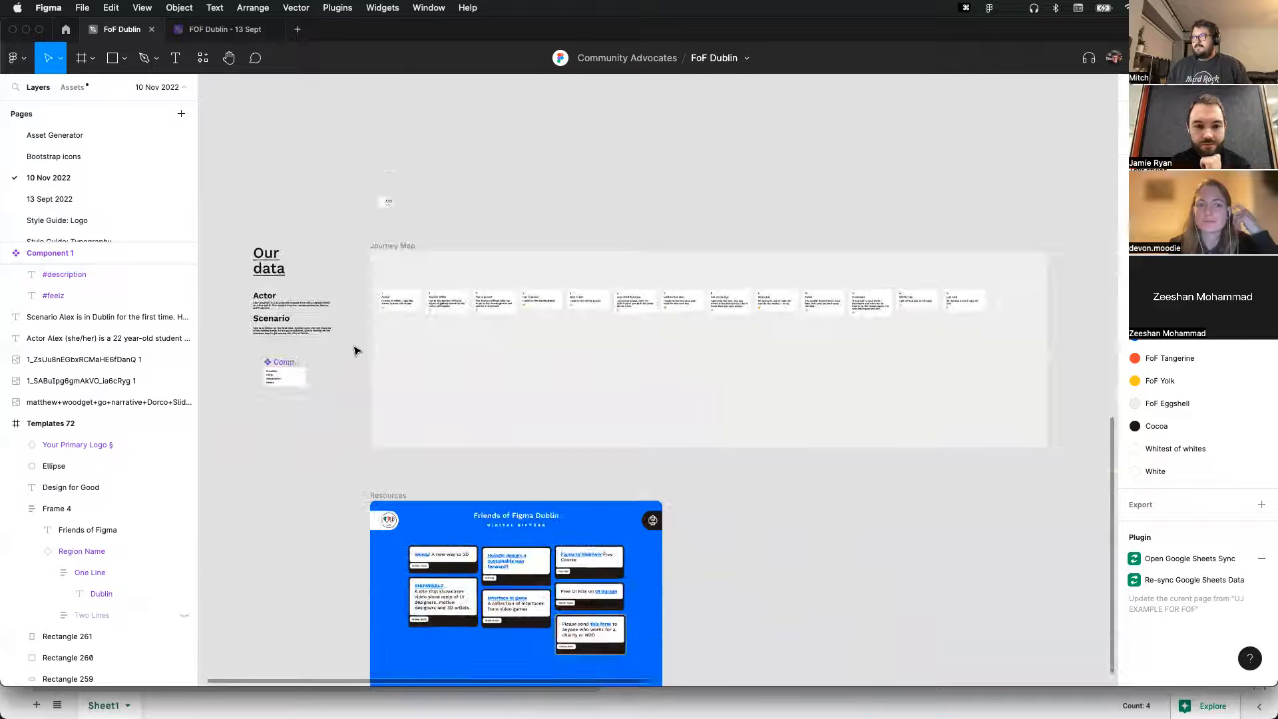
{"action": "left_click_drag", "start_coordinate": [313, 405], "coordinate": [511, 348]}
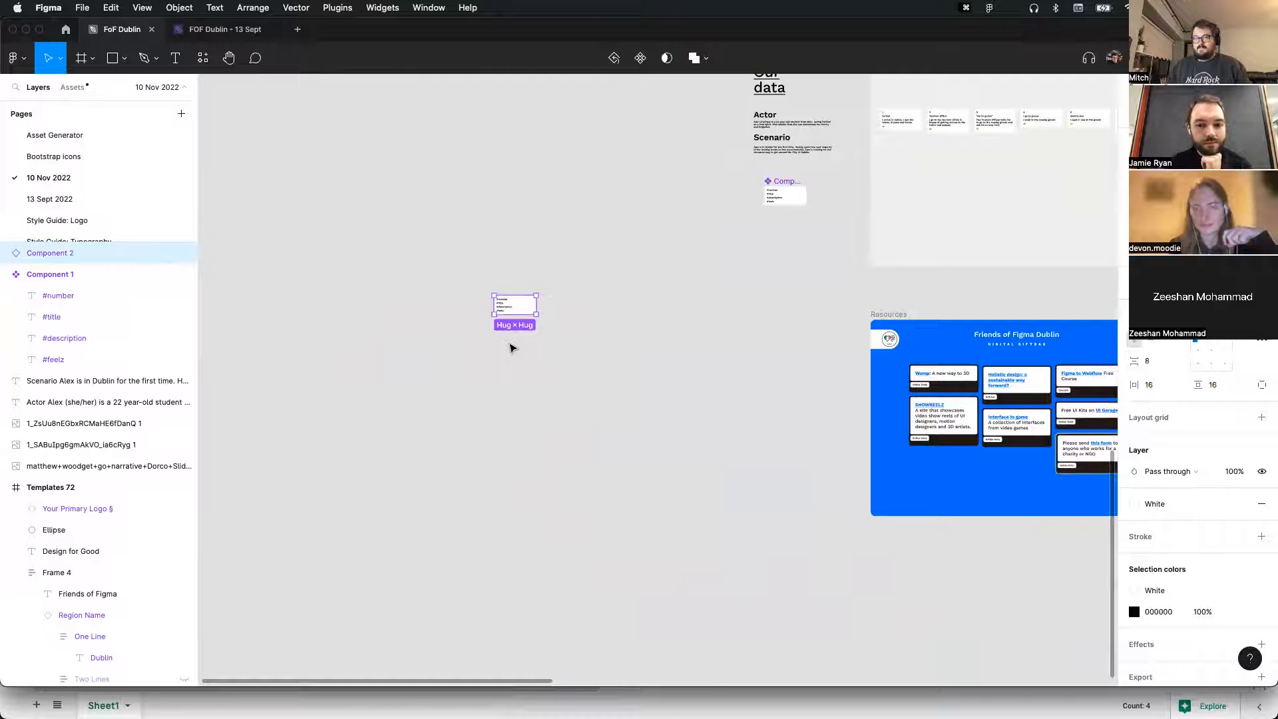
{"action": "scroll", "coordinate": [500, 316], "scroll_direction": "down", "scroll_amount": 3}
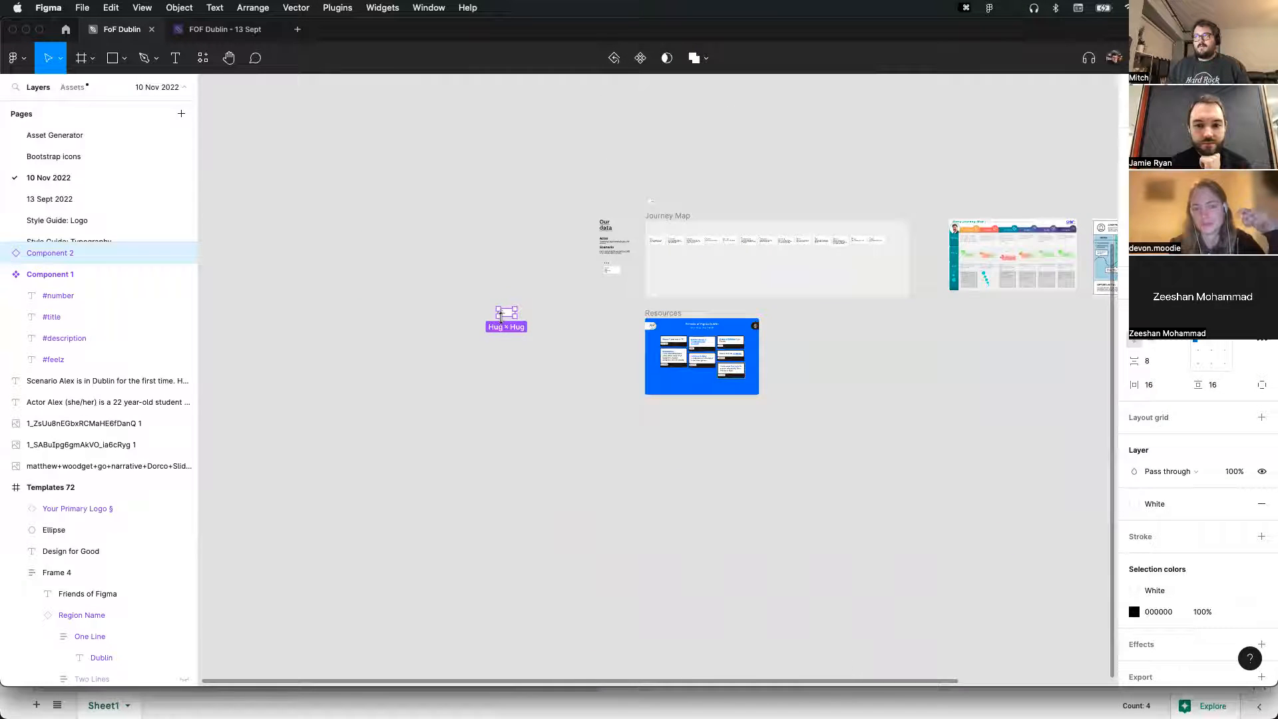
{"action": "scroll", "coordinate": [434, 333], "scroll_direction": "up", "scroll_amount": 2}
{"action": "scroll", "coordinate": [479, 343], "scroll_direction": "left", "scroll_amount": 5}
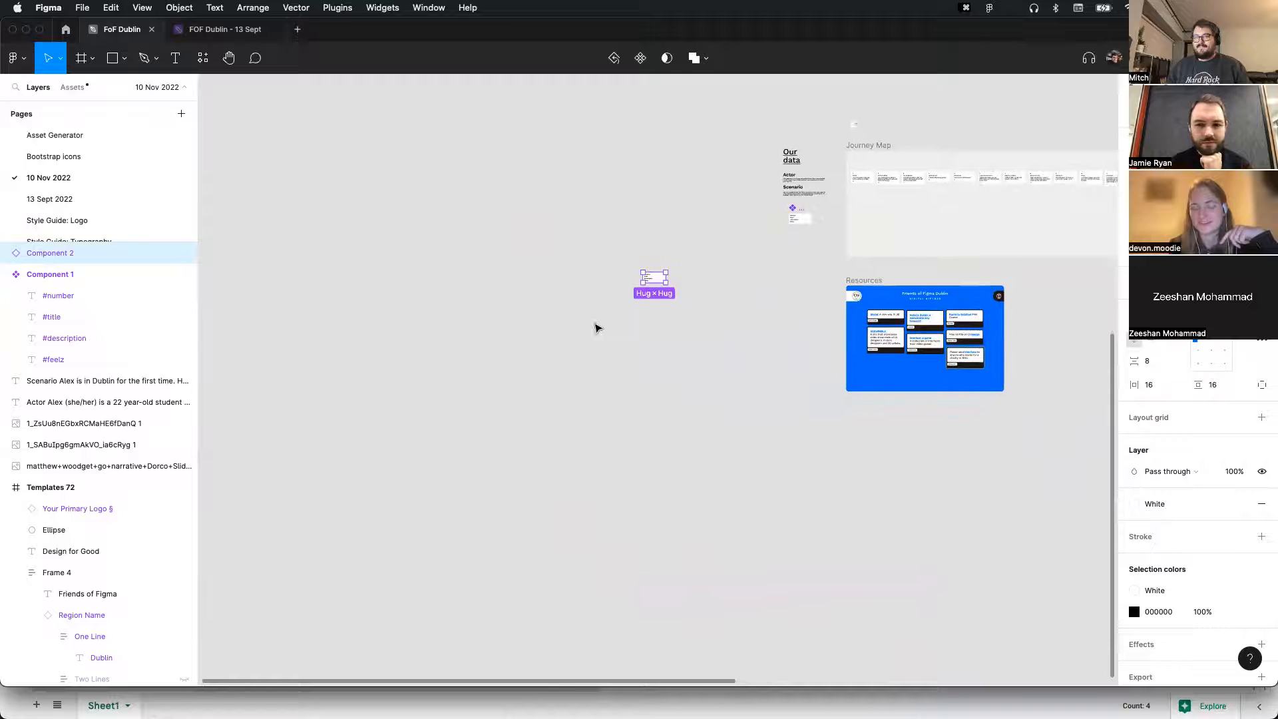
{"action": "left_click_drag", "start_coordinate": [663, 283], "coordinate": [656, 303]}
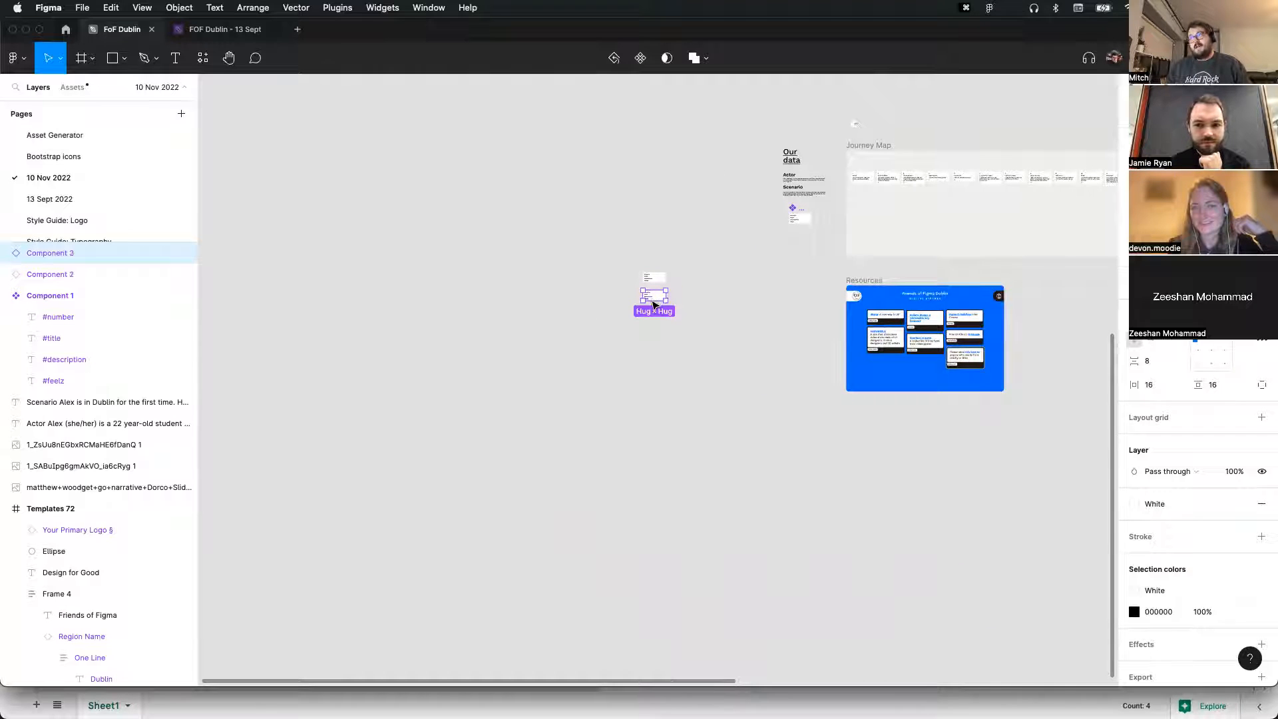
Repeat the card duplication downward to build a column of 17 card instances
{"action": "key", "text": "super+d"}
{"action": "key", "text": "super+d"}
{"action": "key", "text": "super+d"}
{"action": "key", "text": "super+d"}
{"action": "key", "text": "super+d"}
{"action": "key", "text": "super+d"}
{"action": "key", "text": "super+d"}
{"action": "key", "text": "super+d"}
{"action": "key", "text": "super+d"}
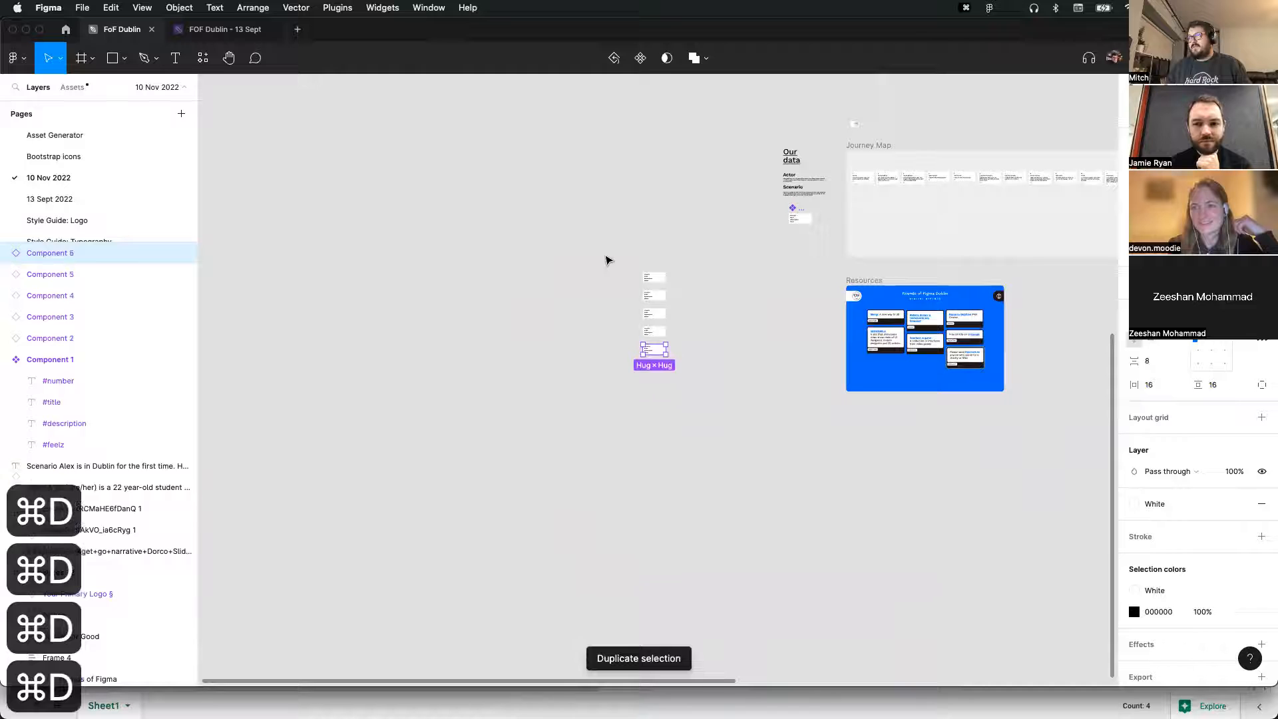
{"action": "key", "text": "super+d"}
{"action": "key", "text": "super+d"}
{"action": "key", "text": "super+d"}
{"action": "key", "text": "super+d"}
{"action": "key", "text": "super+d"}
{"action": "key", "text": "super+d"}
Move the whole card column aside and duplicate it sideways into a grid of 14 columns
{"action": "left_click_drag", "start_coordinate": [499, 218], "coordinate": [685, 589]}
{"action": "left_click_drag", "start_coordinate": [659, 390], "coordinate": [299, 398]}
{"action": "key", "text": "super+d"}
{"action": "key", "text": "super+d"}
{"action": "key", "text": "super+d"}
{"action": "key", "text": "super+d"}
{"action": "key", "text": "super+d"}
{"action": "key", "text": "super+d"}
{"action": "key", "text": "super+d"}
{"action": "key", "text": "super+d"}
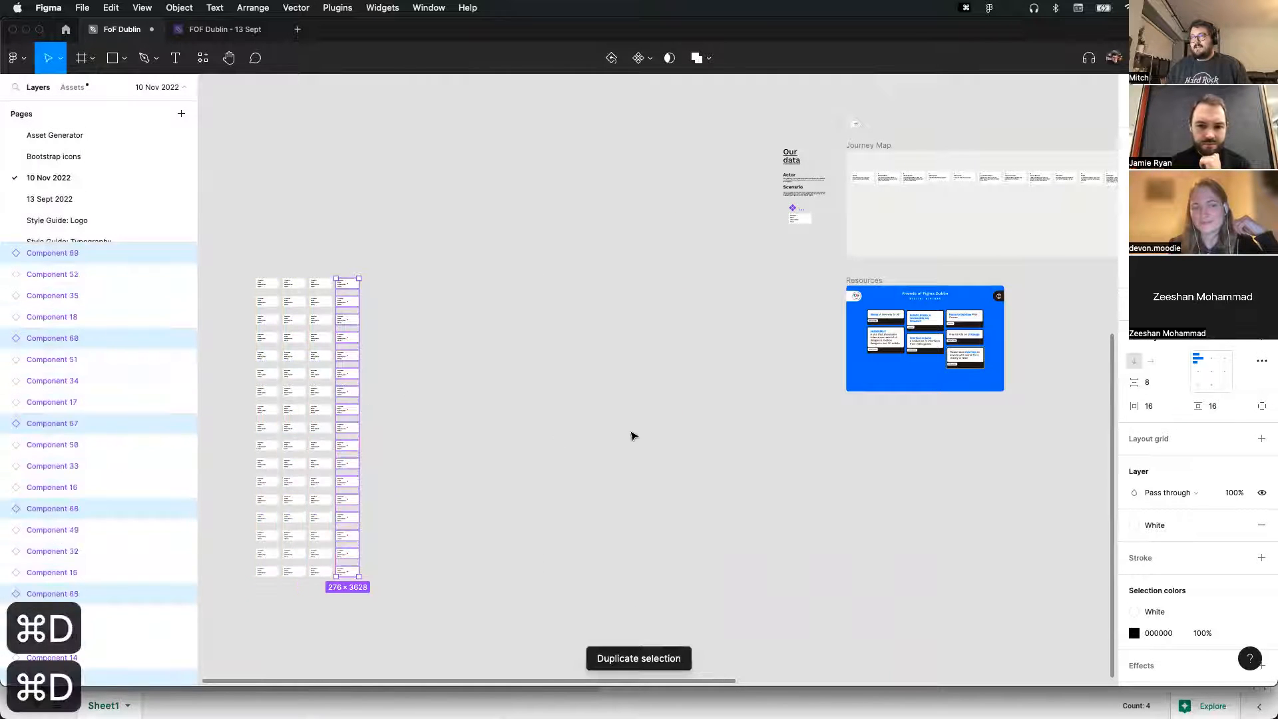
{"action": "key", "text": "super+d"}
{"action": "key", "text": "super+d"}
{"action": "key", "text": "super+d"}
{"action": "key", "text": "super+d"}
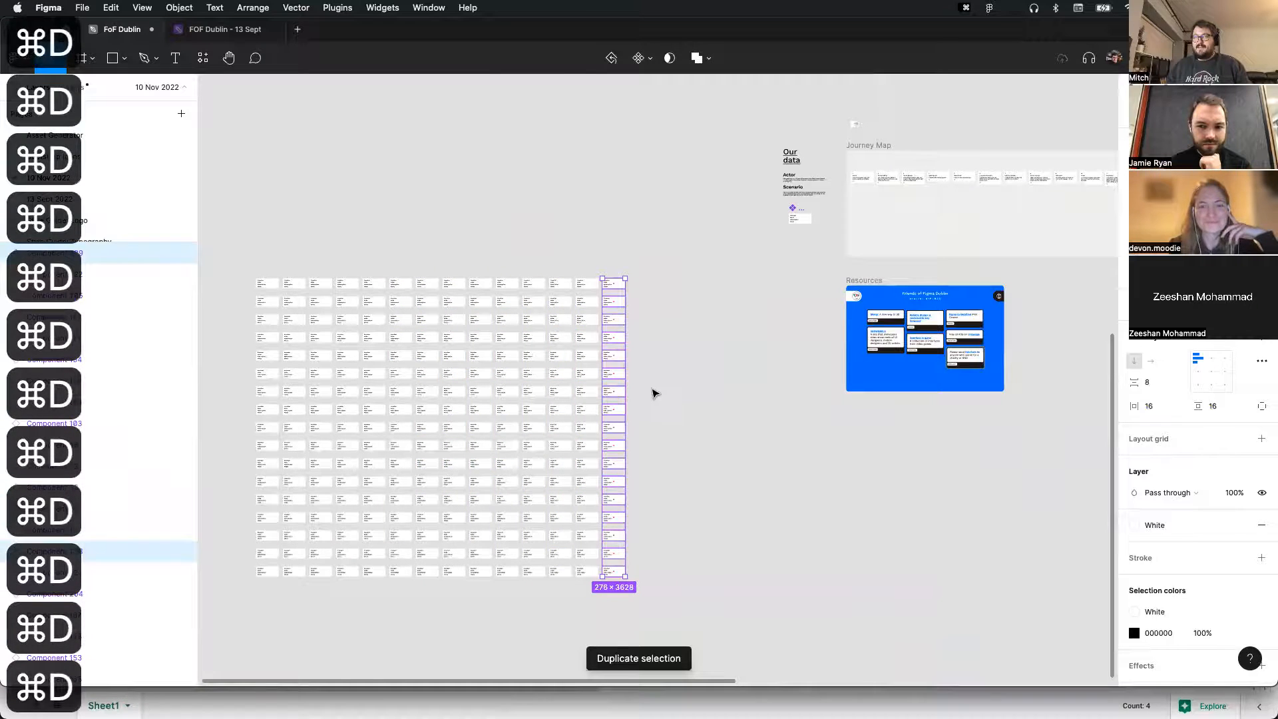
Select the entire card grid and duplicate it downward repeatedly to make ten stacked blocks
{"action": "left_click", "coordinate": [648, 252]}
{"action": "left_click_drag", "start_coordinate": [652, 240], "coordinate": [196, 651]}
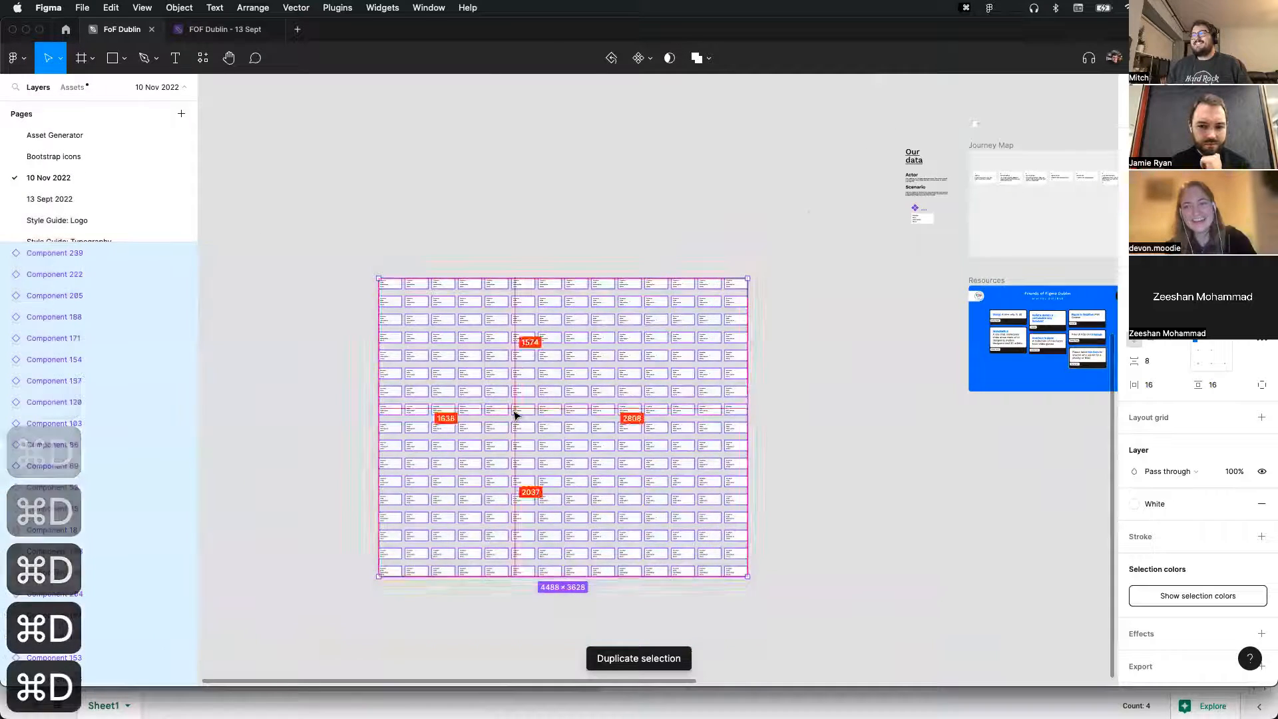
{"action": "scroll", "coordinate": [516, 417], "scroll_direction": "down", "scroll_amount": 3}
{"action": "left_click_drag", "start_coordinate": [521, 414], "coordinate": [517, 556]}
{"action": "scroll", "coordinate": [508, 500], "scroll_direction": "down", "scroll_amount": 3}
{"action": "key", "text": "super+d"}
{"action": "key", "text": "super+d"}
{"action": "key", "text": "super+d"}
{"action": "key", "text": "super+d"}
{"action": "key", "text": "super+d"}
{"action": "key", "text": "super+d"}
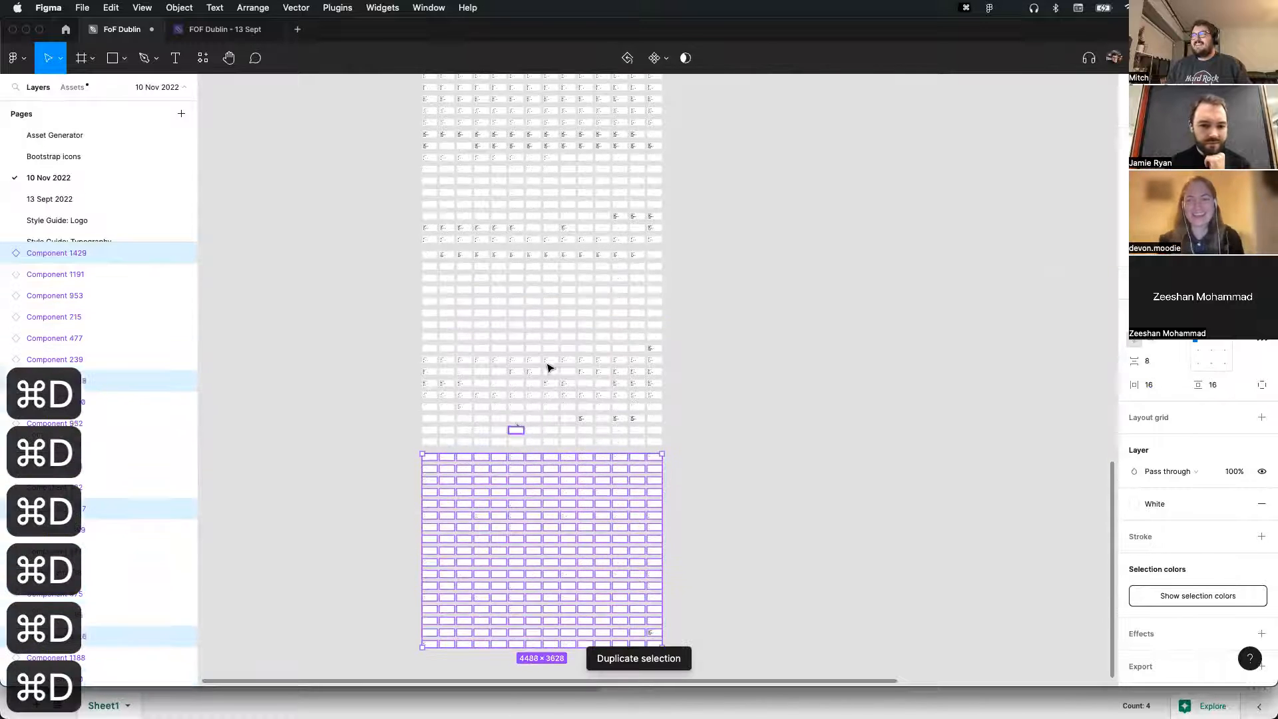
{"action": "key", "text": "super+d"}
{"action": "key", "text": "super+d"}
Select all the duplicated card instances beside the Journey Map and delete them
{"action": "scroll", "coordinate": [539, 362], "scroll_direction": "down", "scroll_amount": 2}
{"action": "scroll", "coordinate": [540, 364], "scroll_direction": "down", "scroll_amount": 5}
{"action": "left_click", "coordinate": [409, 187]}
{"action": "left_click_drag", "start_coordinate": [423, 160], "coordinate": [434, 360]}
{"action": "left_click_drag", "start_coordinate": [464, 133], "coordinate": [595, 633]}
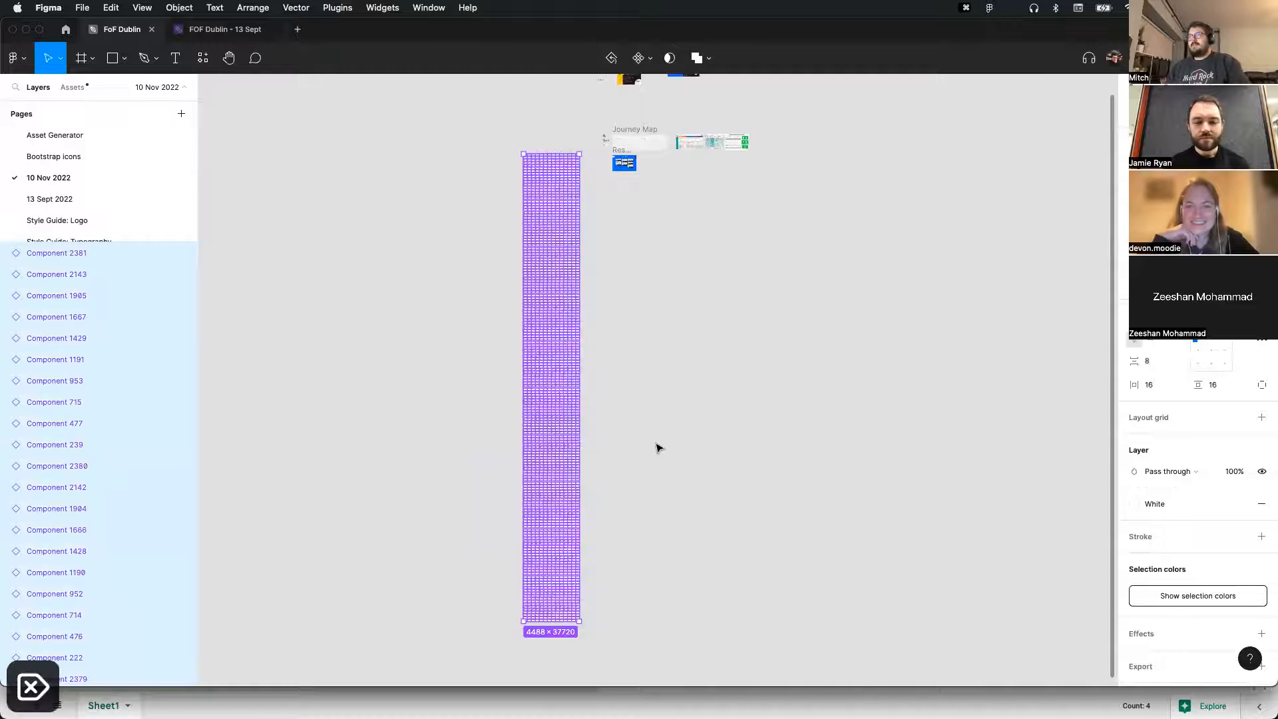
{"action": "key", "text": "Delete"}
{"action": "scroll", "coordinate": [642, 213], "scroll_direction": "up", "scroll_amount": 2}
{"action": "scroll", "coordinate": [641, 213], "scroll_direction": "up", "scroll_amount": 5}
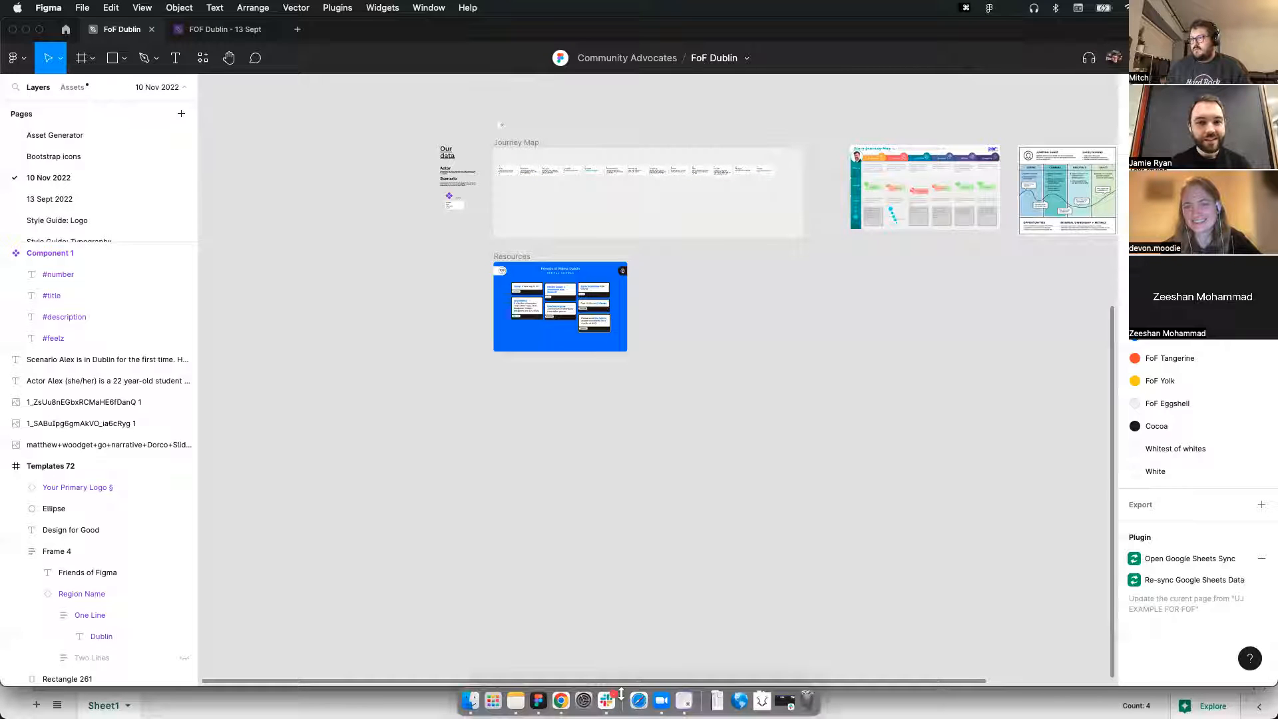
Switch to Chrome, search for icomoon in a new tab and open the IcoMoon website
{"action": "left_click", "coordinate": [560, 700]}
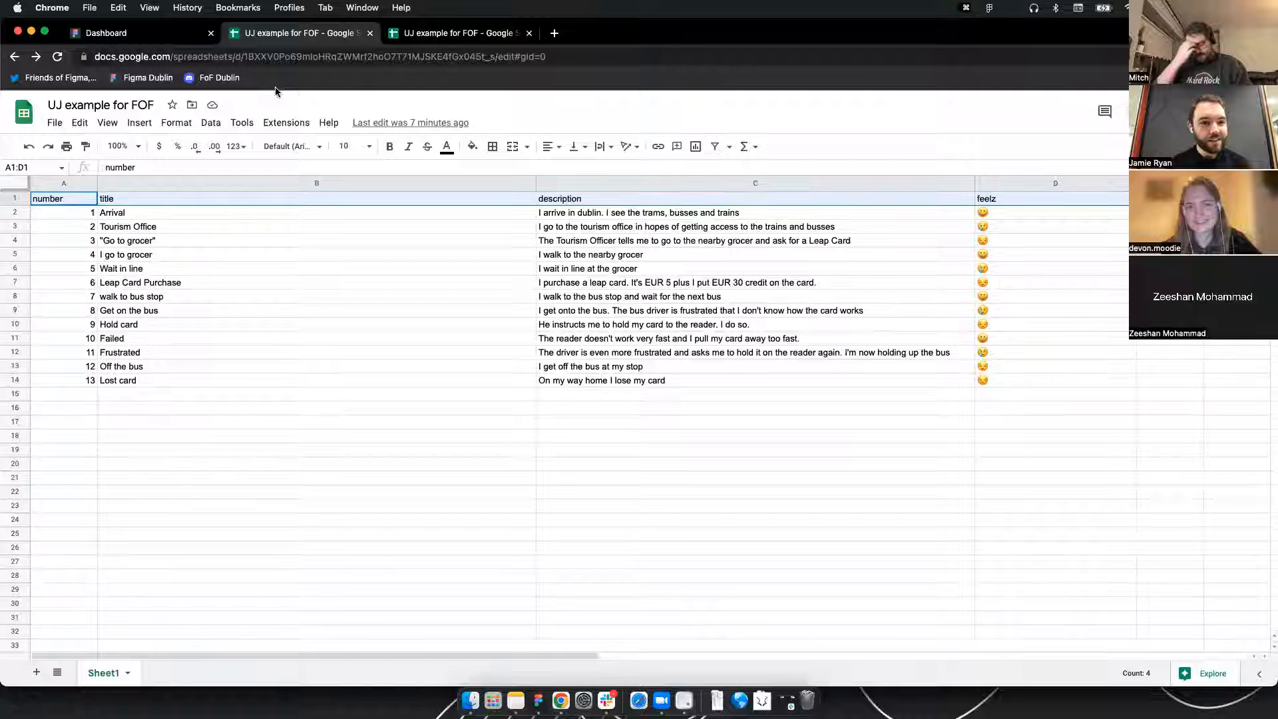
{"action": "key", "text": "super+t"}
{"action": "type", "text": "icomoon"}
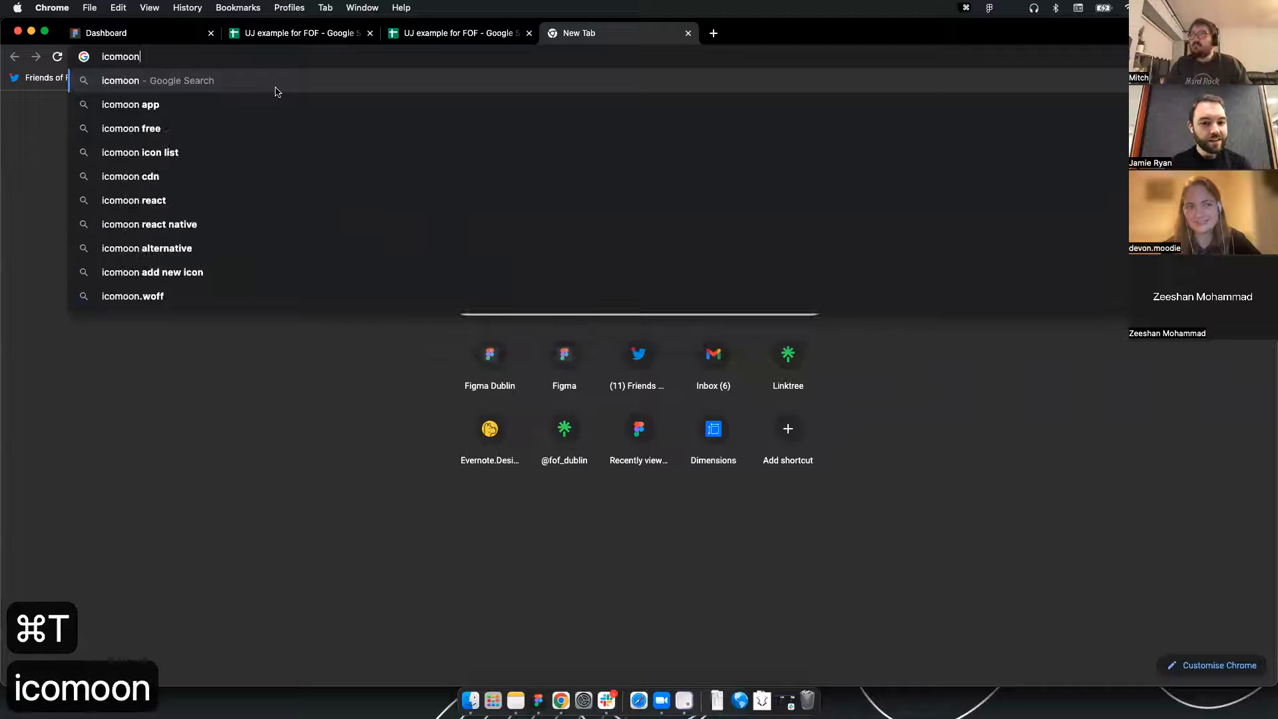
{"action": "key", "text": "Return"}
{"action": "left_click", "coordinate": [197, 240]}
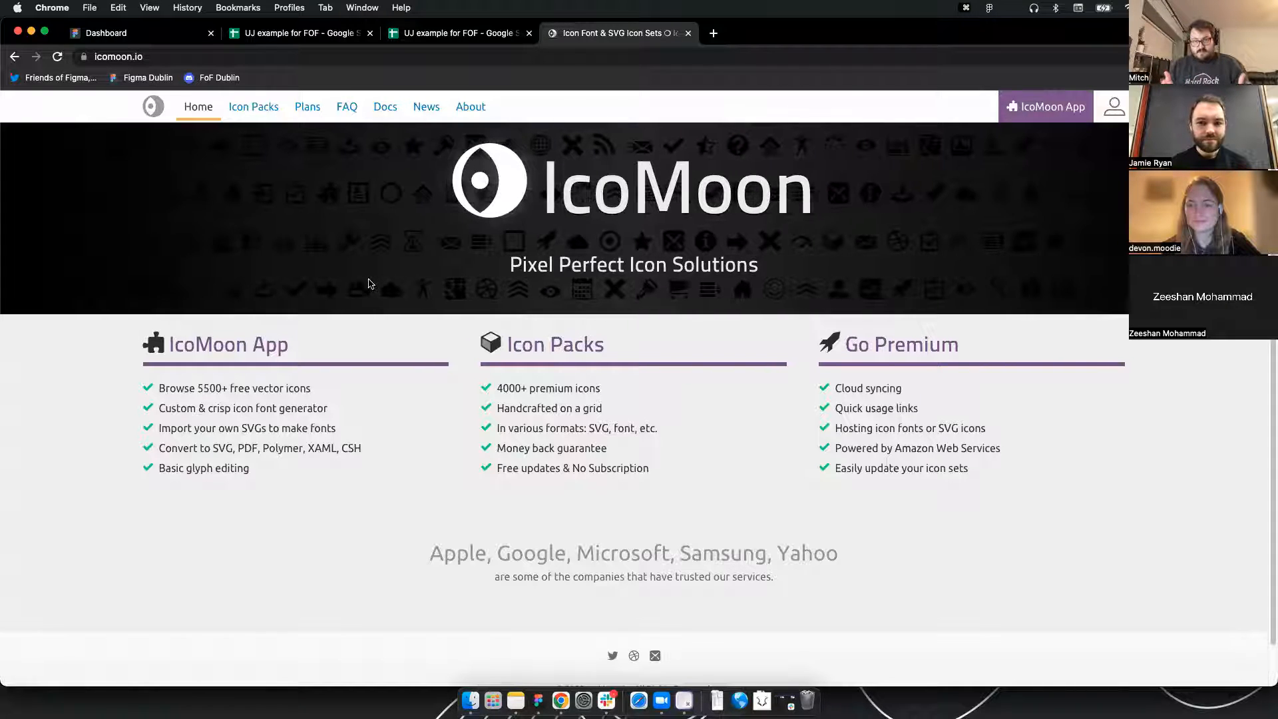
Search for fontawesome in another new tab, open the Font Awesome website and look through its homepage
{"action": "key", "text": "super+t"}
{"action": "type", "text": "fontawesome"}
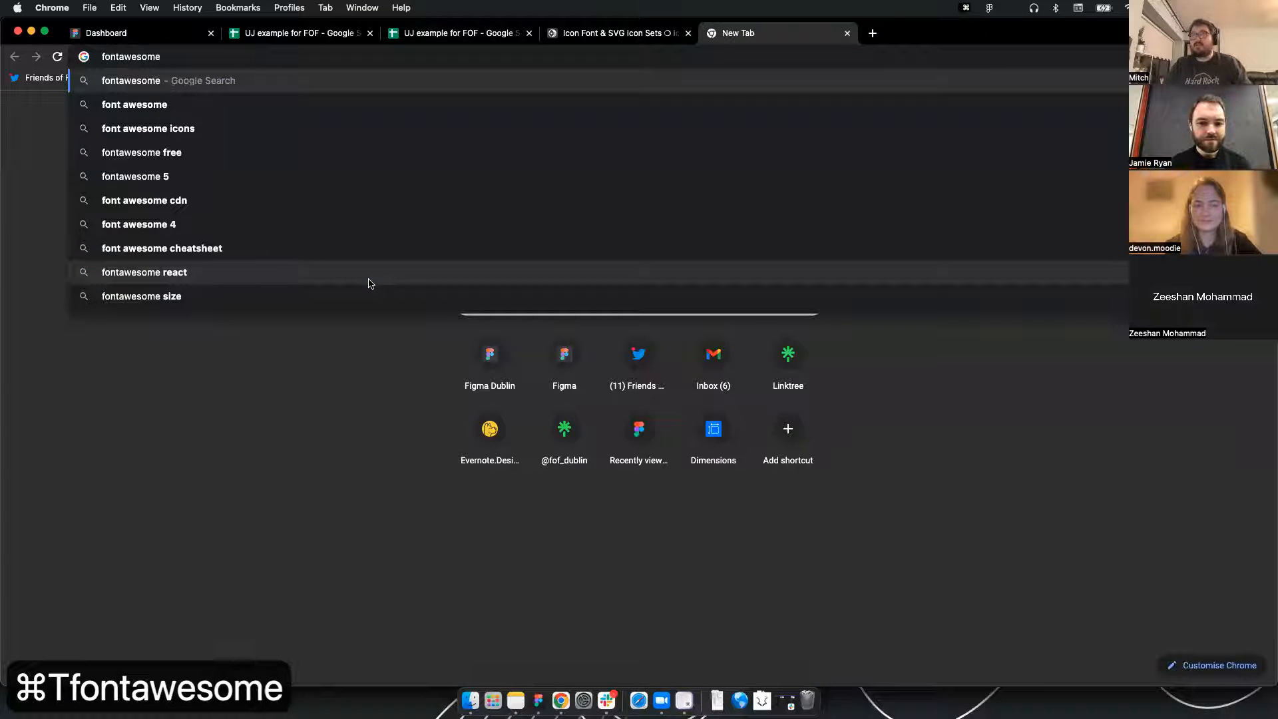
{"action": "key", "text": "Return"}
{"action": "left_click", "coordinate": [178, 245]}
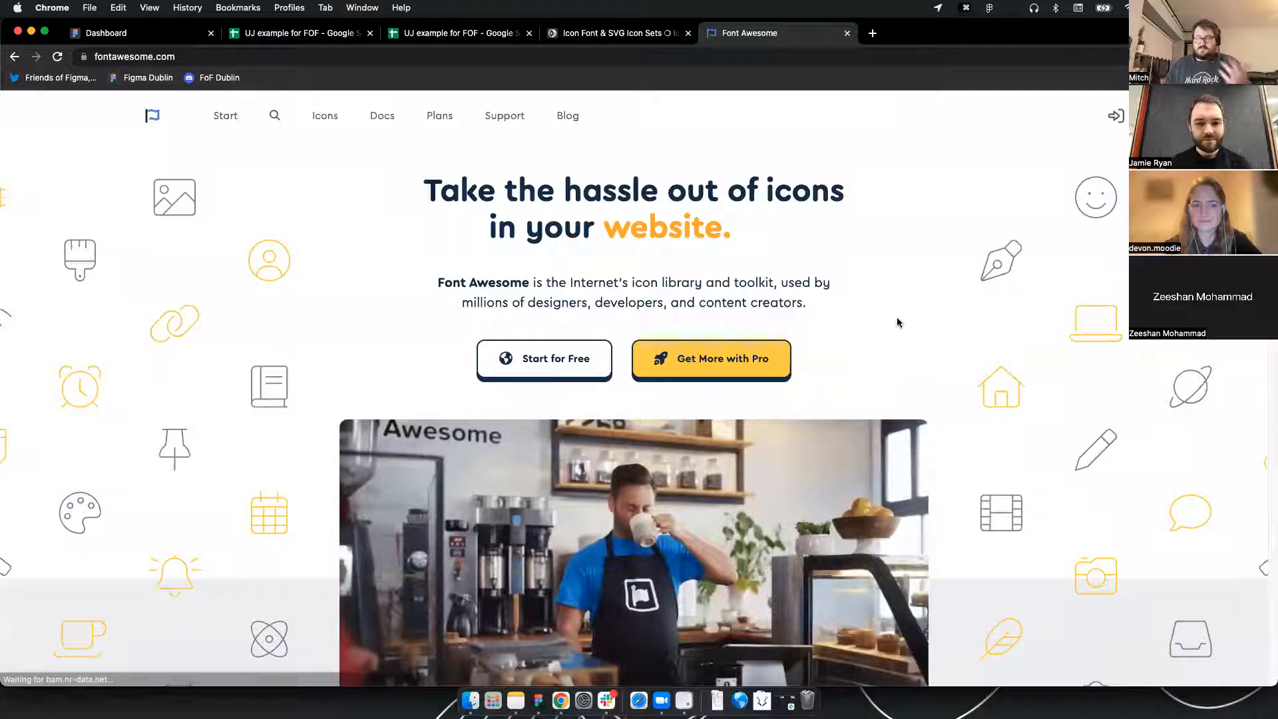
{"action": "scroll", "coordinate": [896, 322], "scroll_direction": "down", "scroll_amount": 5}
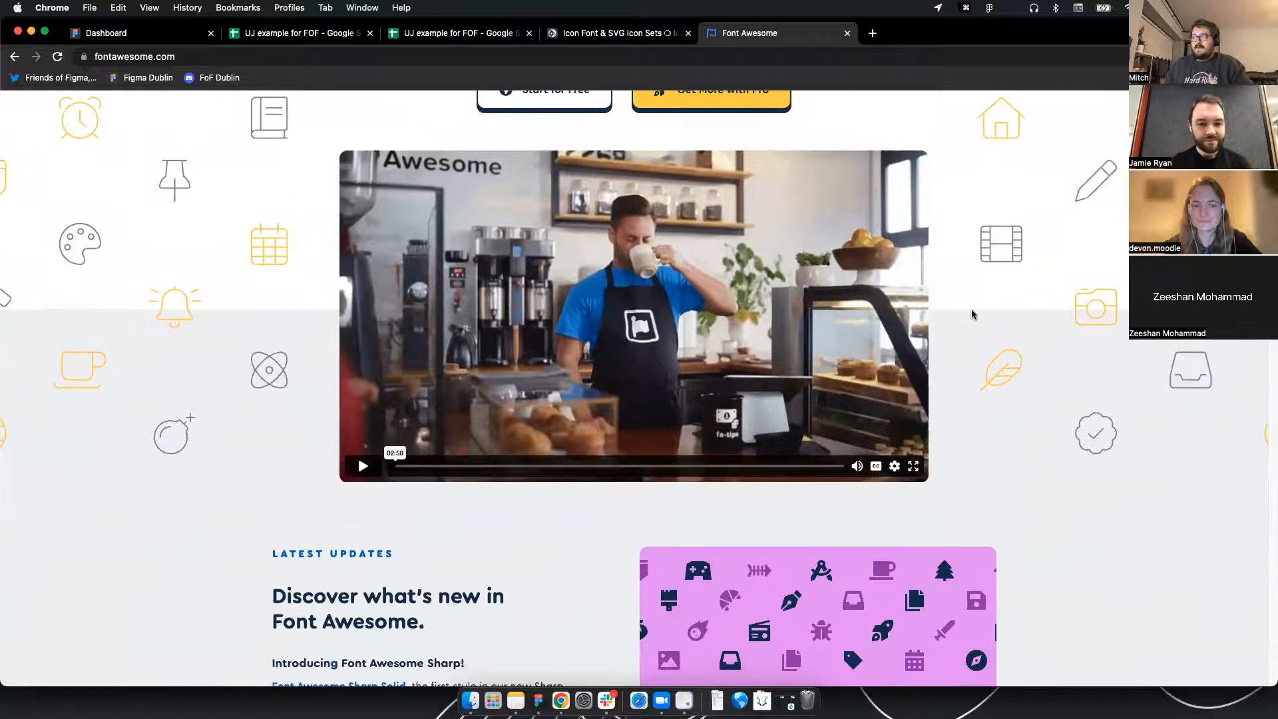
{"action": "scroll", "coordinate": [972, 314], "scroll_direction": "down", "scroll_amount": 4}
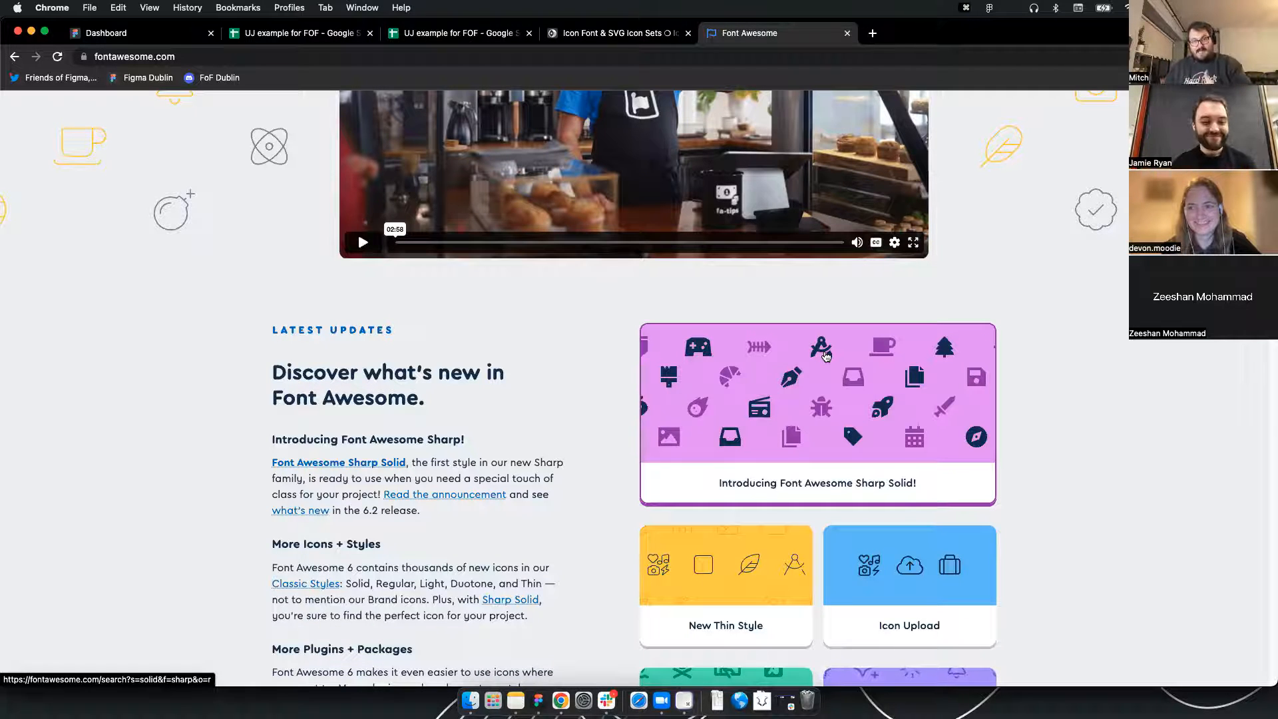
Switch back to Figma and move the row of cards lower inside the Journey Map frame
{"action": "key", "text": "super+Tab"}
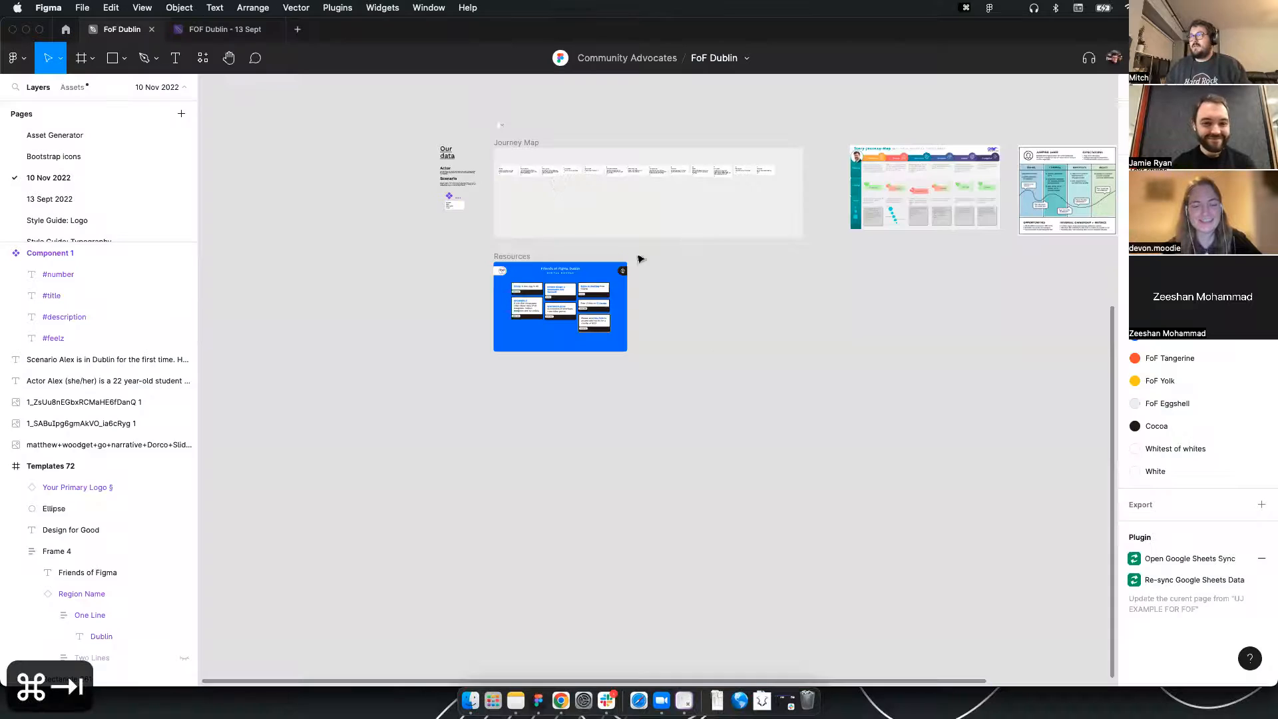
{"action": "scroll", "coordinate": [448, 237], "scroll_direction": "up", "scroll_amount": 3}
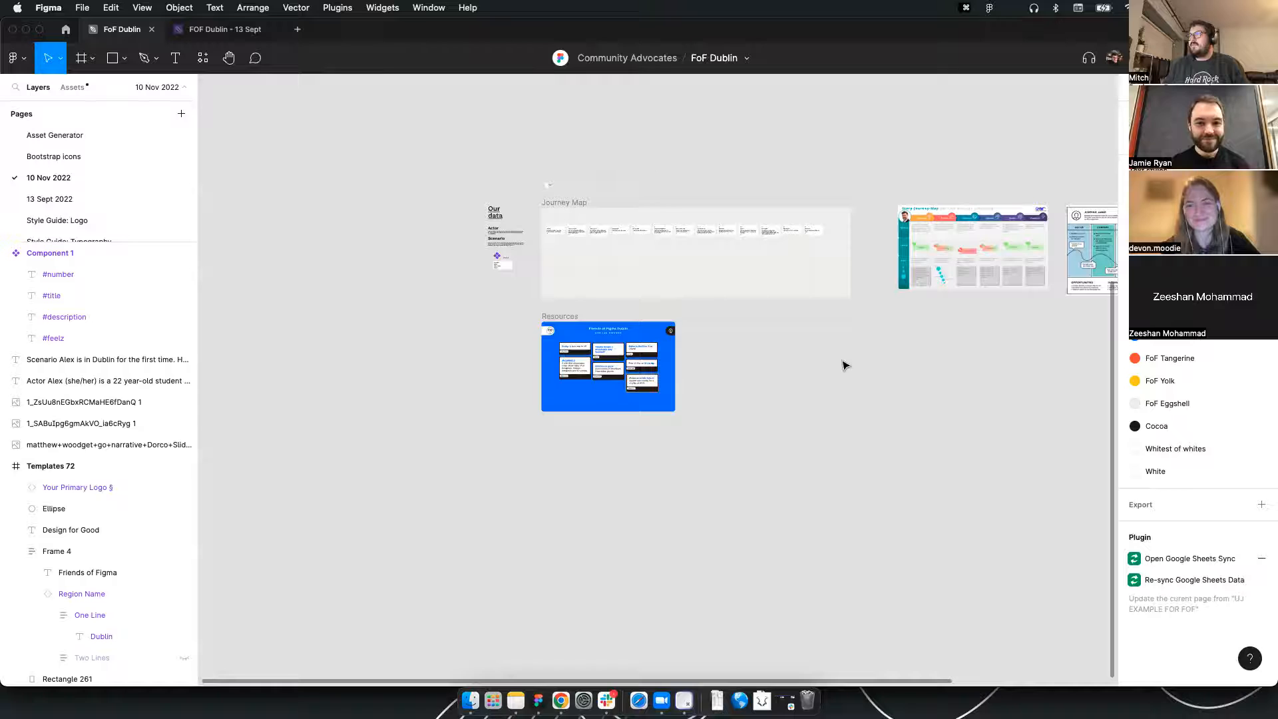
{"action": "scroll", "coordinate": [671, 200], "scroll_direction": "up", "scroll_amount": 3}
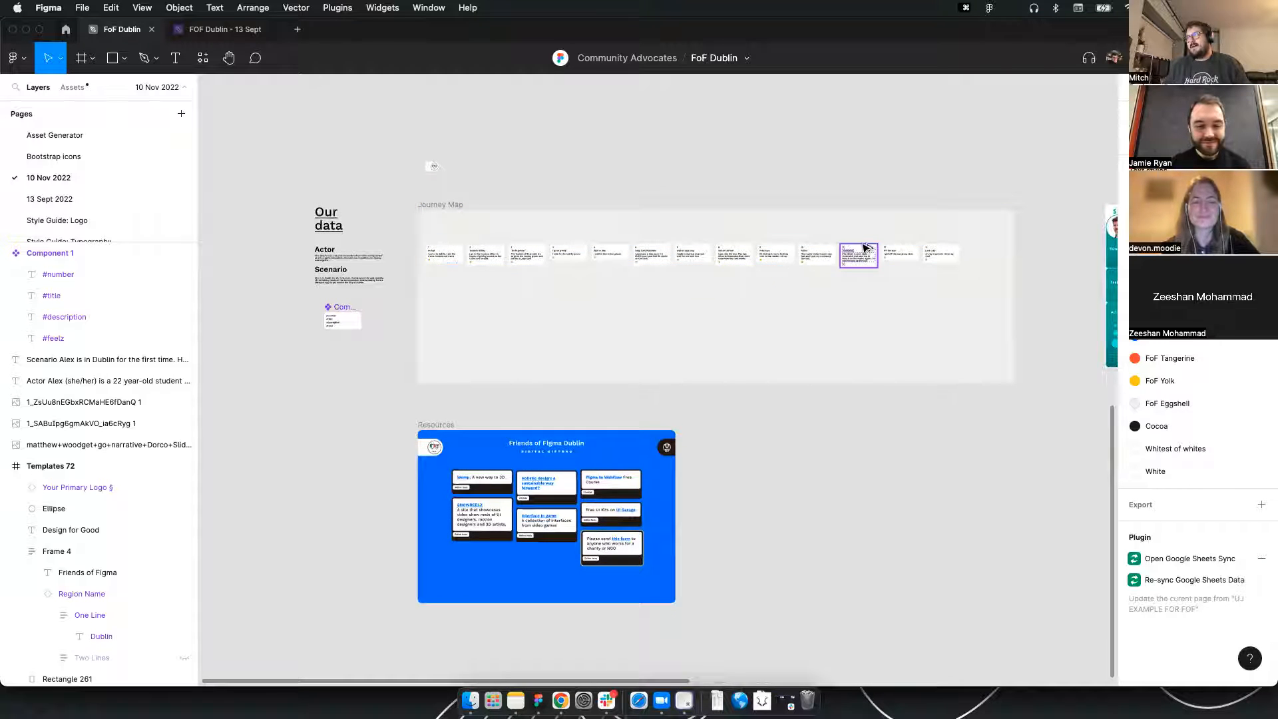
{"action": "scroll", "coordinate": [506, 267], "scroll_direction": "up", "scroll_amount": 3}
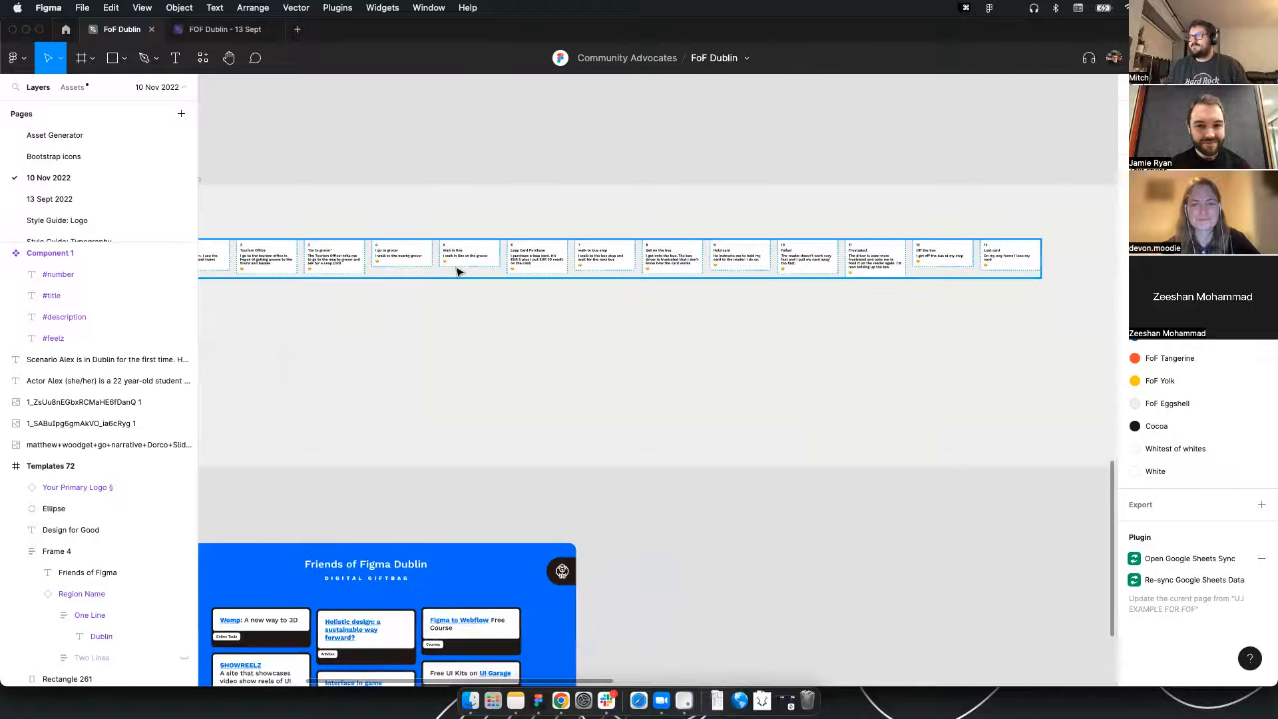
{"action": "scroll", "coordinate": [458, 272], "scroll_direction": "left", "scroll_amount": 5}
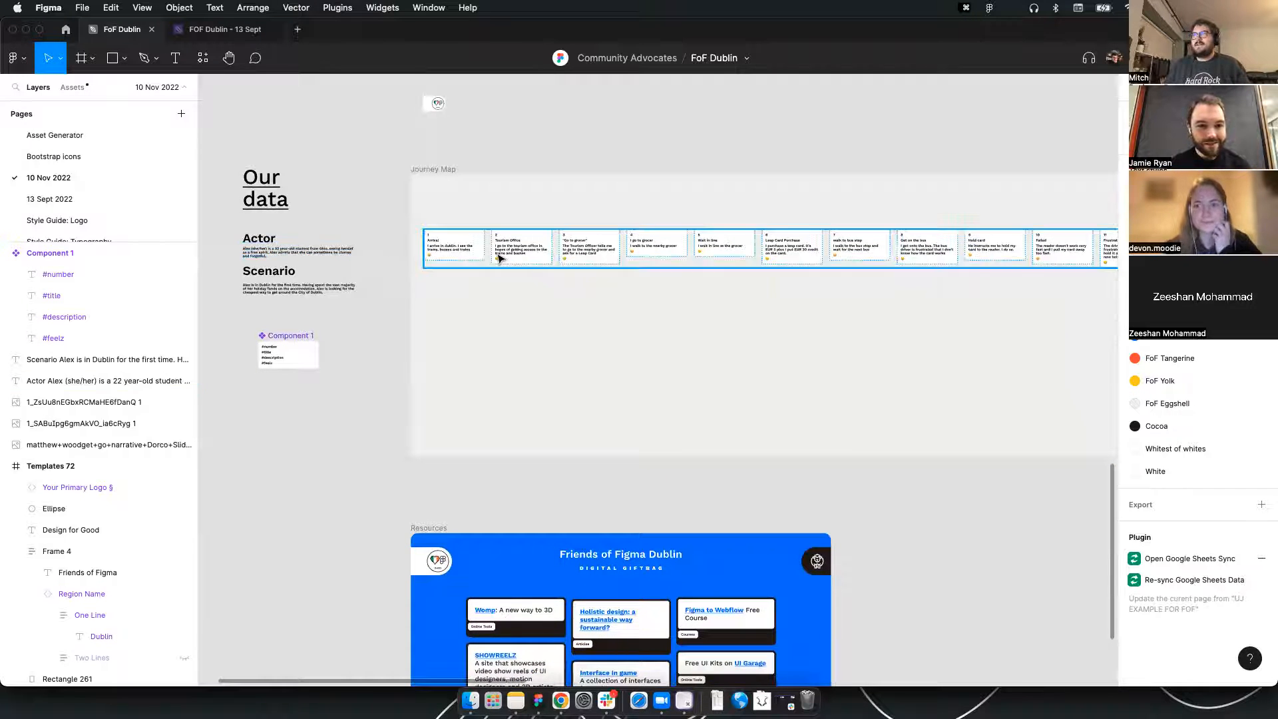
{"action": "left_click_drag", "start_coordinate": [541, 244], "coordinate": [541, 279]}
{"action": "left_click", "coordinate": [481, 234]}
Move the Actor and Scenario texts side by side above the Journey Map cards and wrap both in an auto layout
{"action": "left_click_drag", "start_coordinate": [269, 261], "coordinate": [496, 229]}
{"action": "left_click_drag", "start_coordinate": [256, 290], "coordinate": [647, 225]}
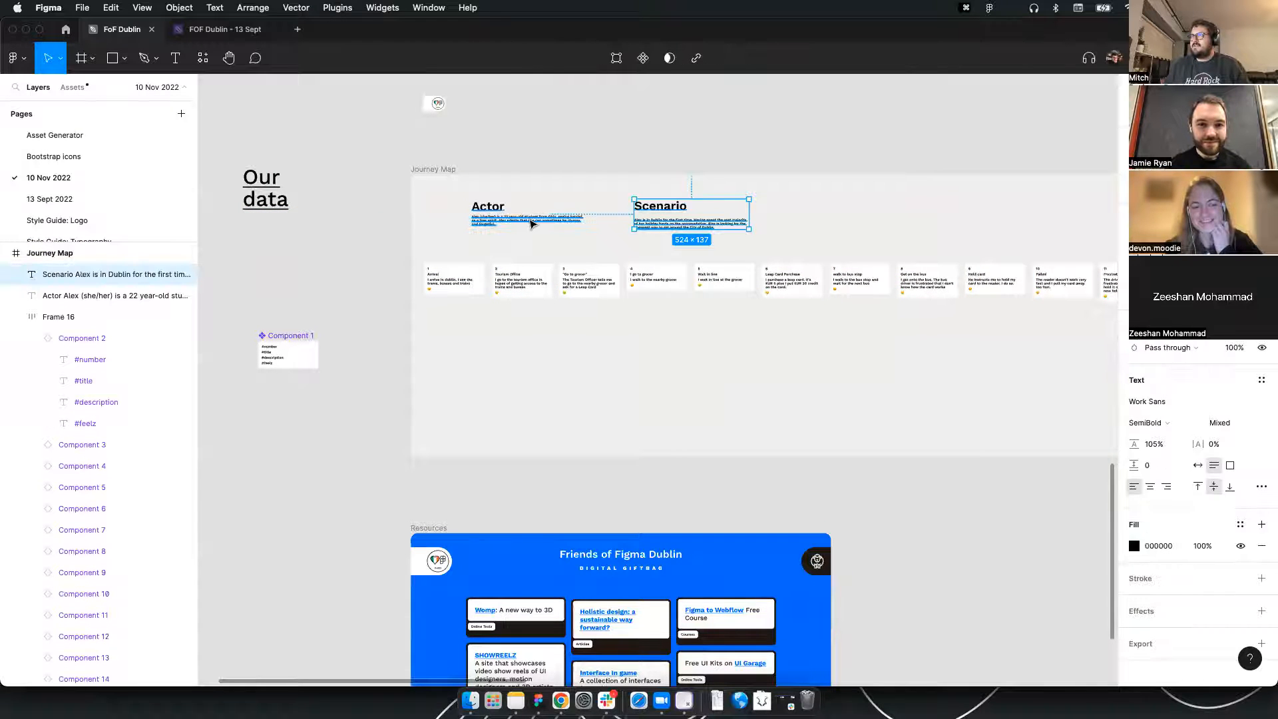
{"action": "left_click", "coordinate": [532, 224], "text": "shift"}
{"action": "key", "text": "shift+a"}
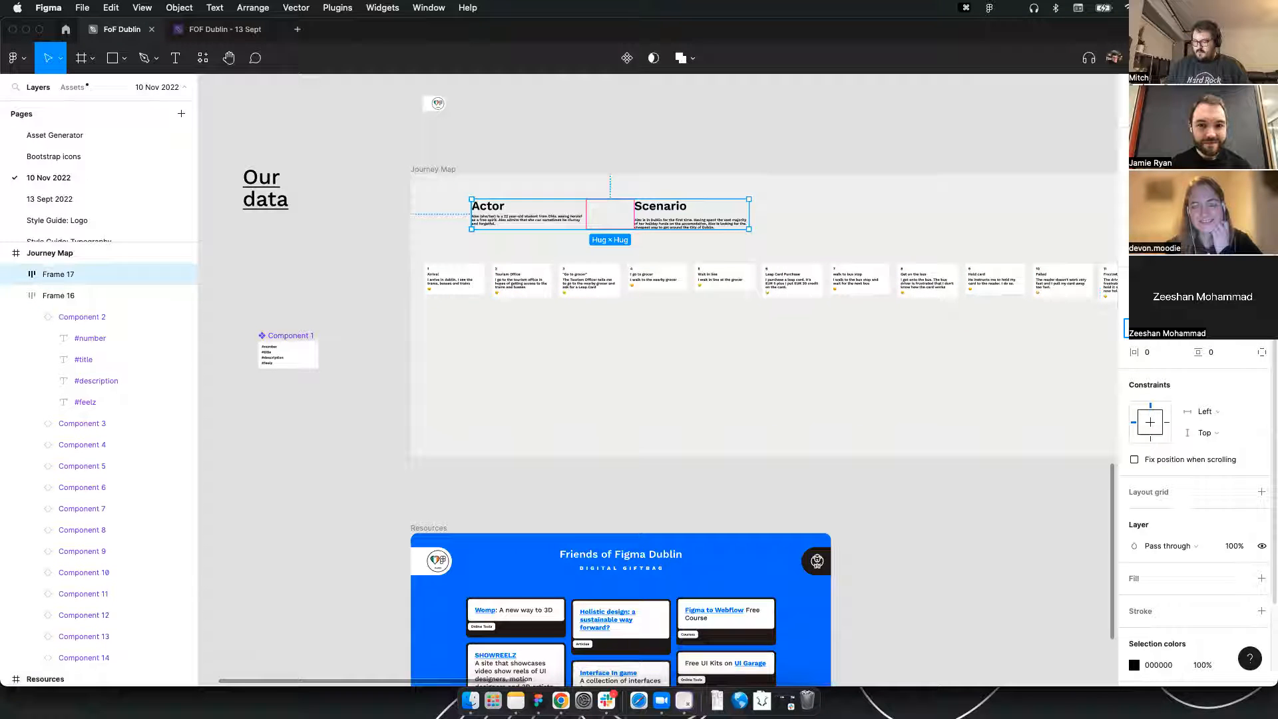
Set the spacing between the Actor and Scenario texts in their auto layout to 40
{"action": "left_click", "coordinate": [609, 213]}
{"action": "type", "text": "40"}
{"action": "key", "text": "Return"}
Wrap the Actor/Scenario row and the card row together in a vertical auto layout with a spacing of 40
{"action": "left_click", "coordinate": [645, 284], "text": "shift"}
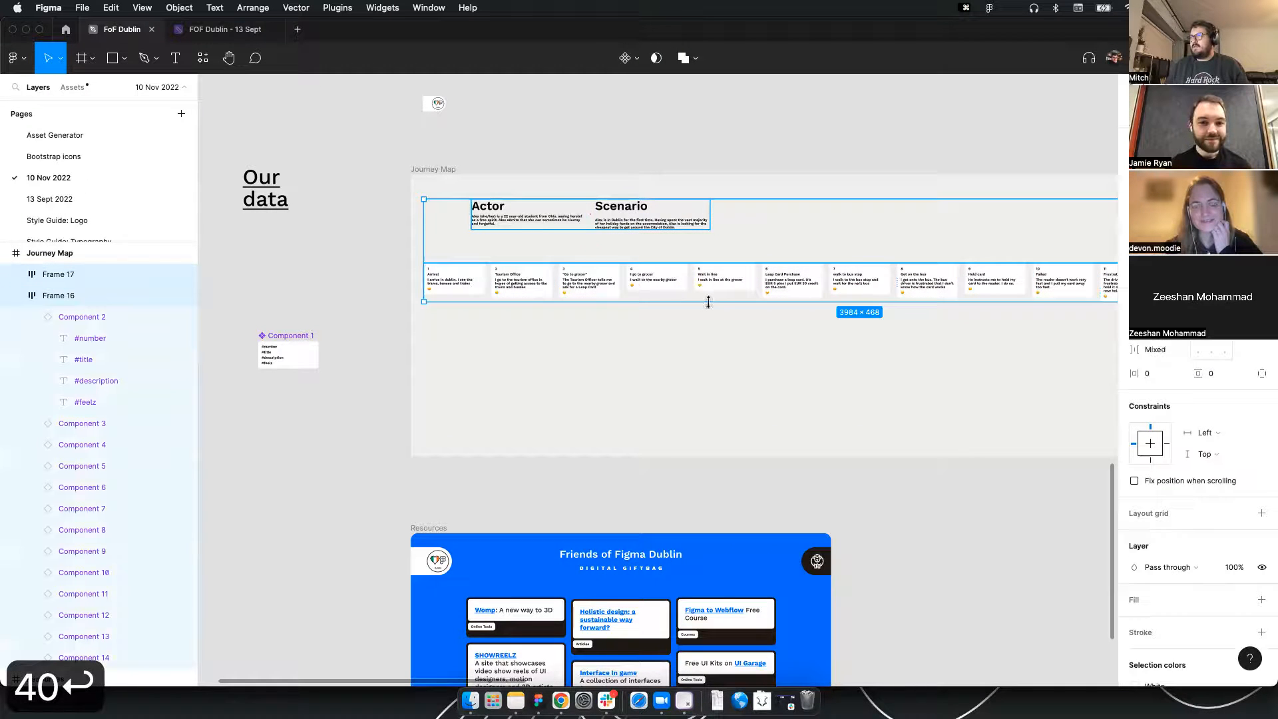
{"action": "key", "text": "shift+a"}
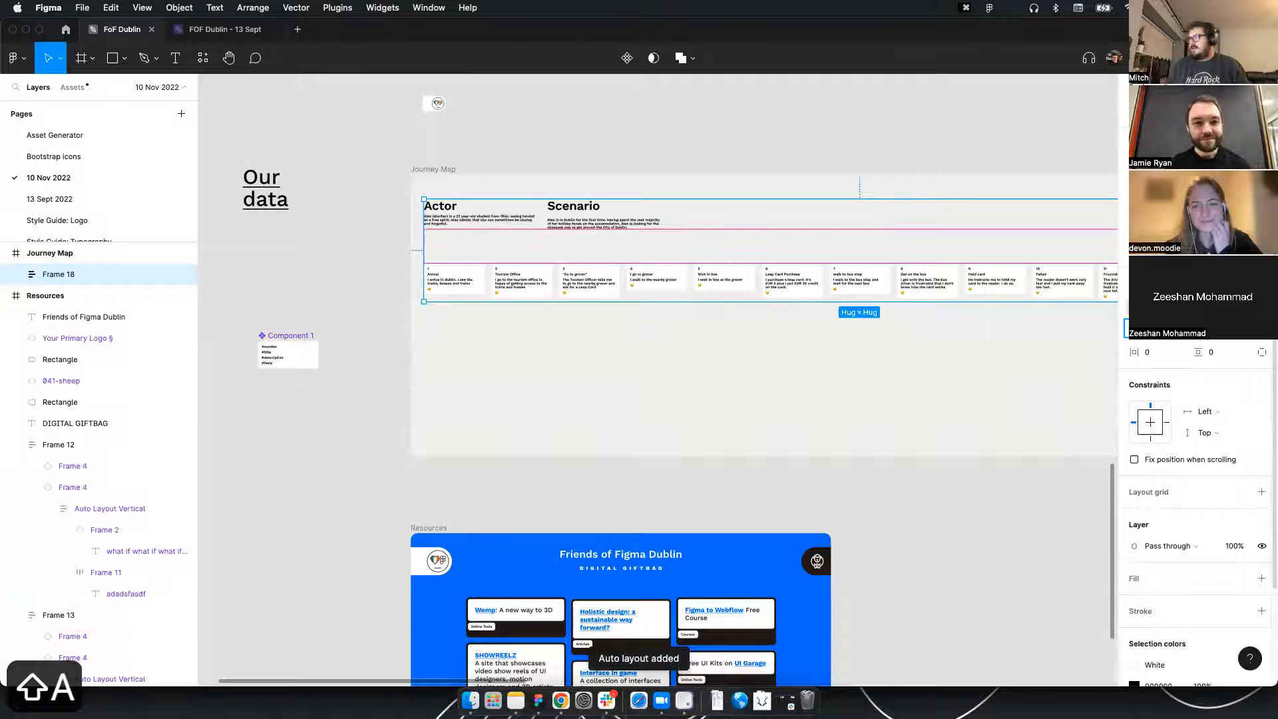
{"action": "type", "text": "40"}
{"action": "key", "text": "Return"}
{"action": "left_click", "coordinate": [465, 322]}
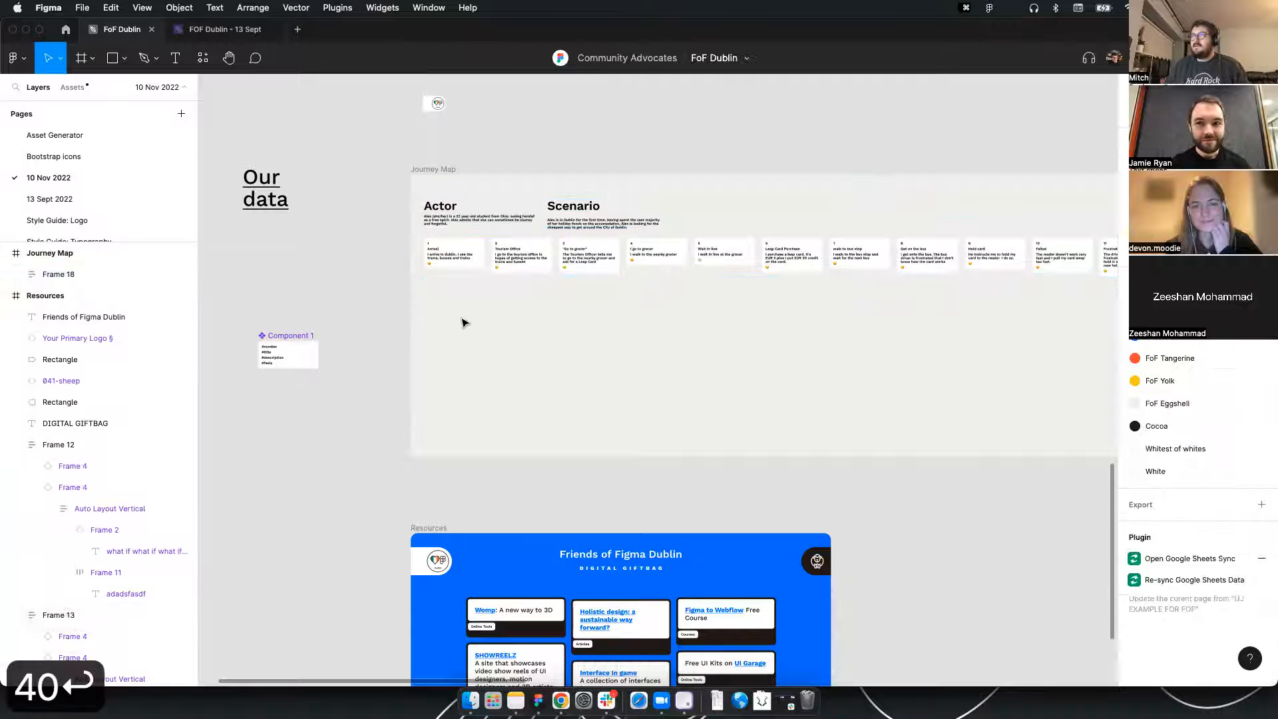
Move the combined layout slightly lower in the Journey Map frame and place a copy of the Actor text above it
{"action": "left_click_drag", "start_coordinate": [521, 258], "coordinate": [519, 283]}
{"action": "left_click", "coordinate": [481, 209]}
{"action": "left_click", "coordinate": [447, 237], "text": "super"}
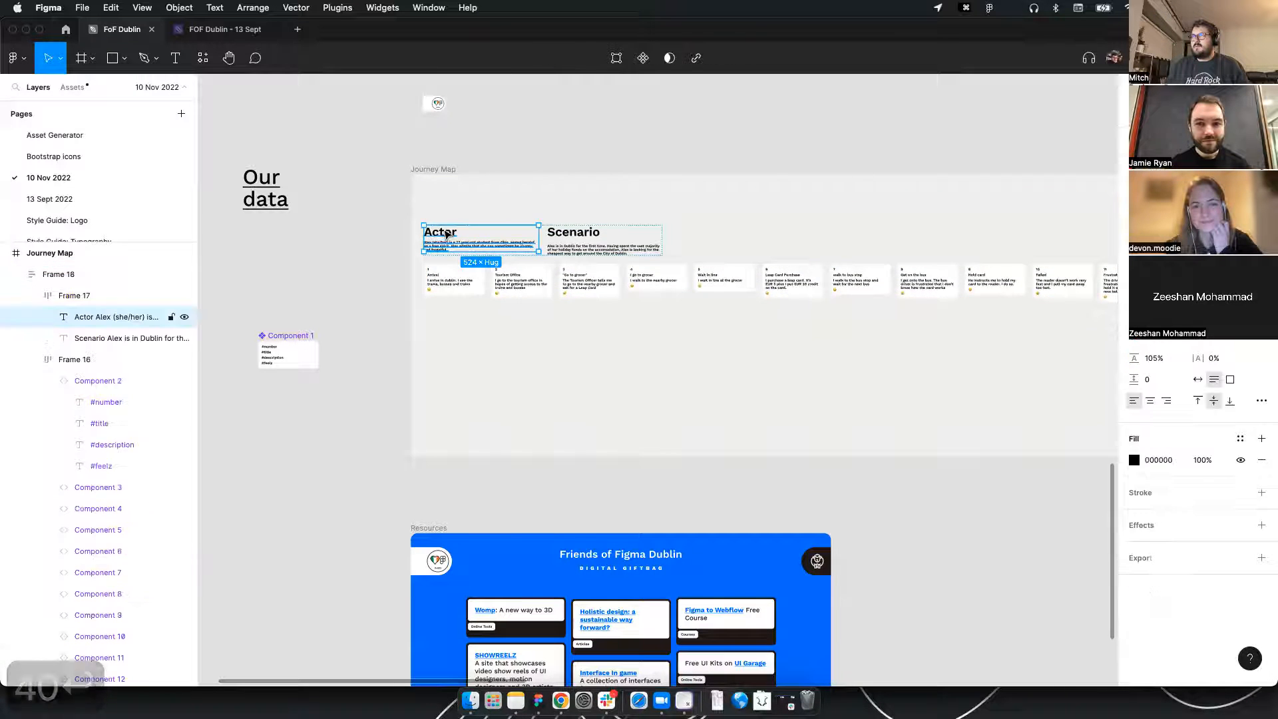
{"action": "left_click_drag", "start_coordinate": [446, 230], "coordinate": [441, 198]}
Replace the copied text with the title "Leap Card Journey Map" and widen its box to about 700 so it fits on one line
{"action": "double_click", "coordinate": [440, 199]}
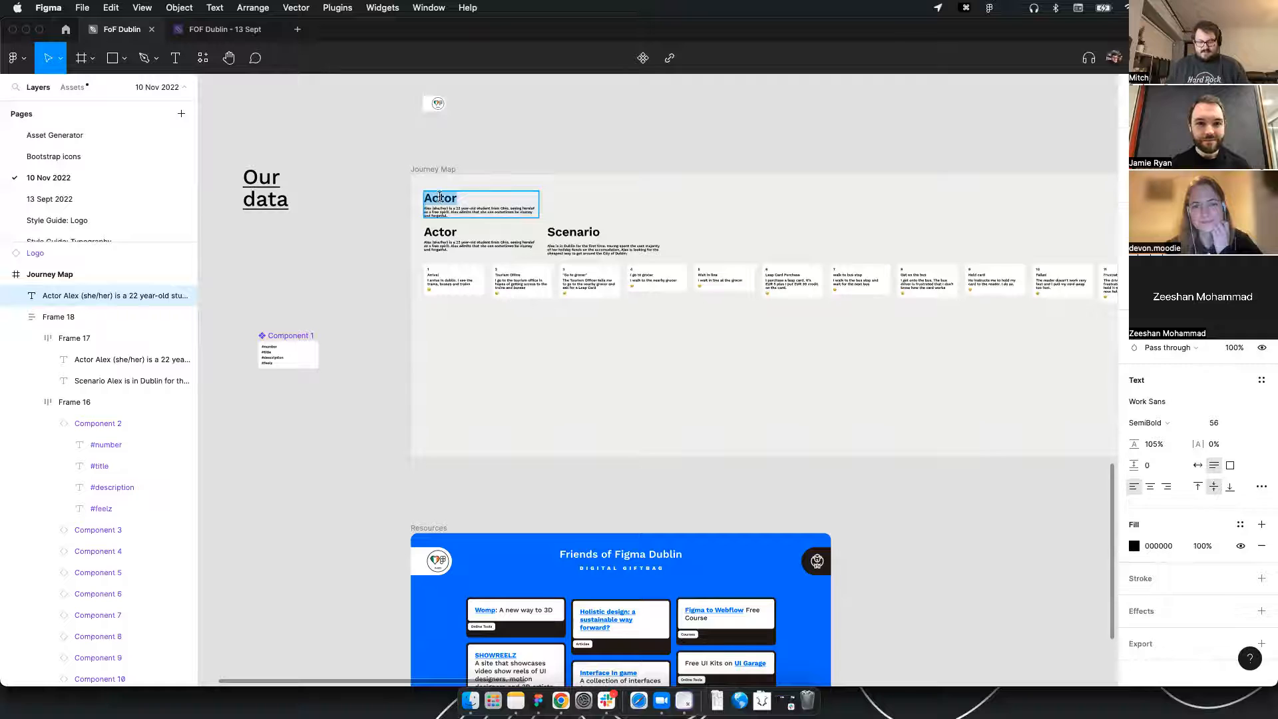
{"action": "key", "text": "super+a"}
{"action": "type", "text": "L"}
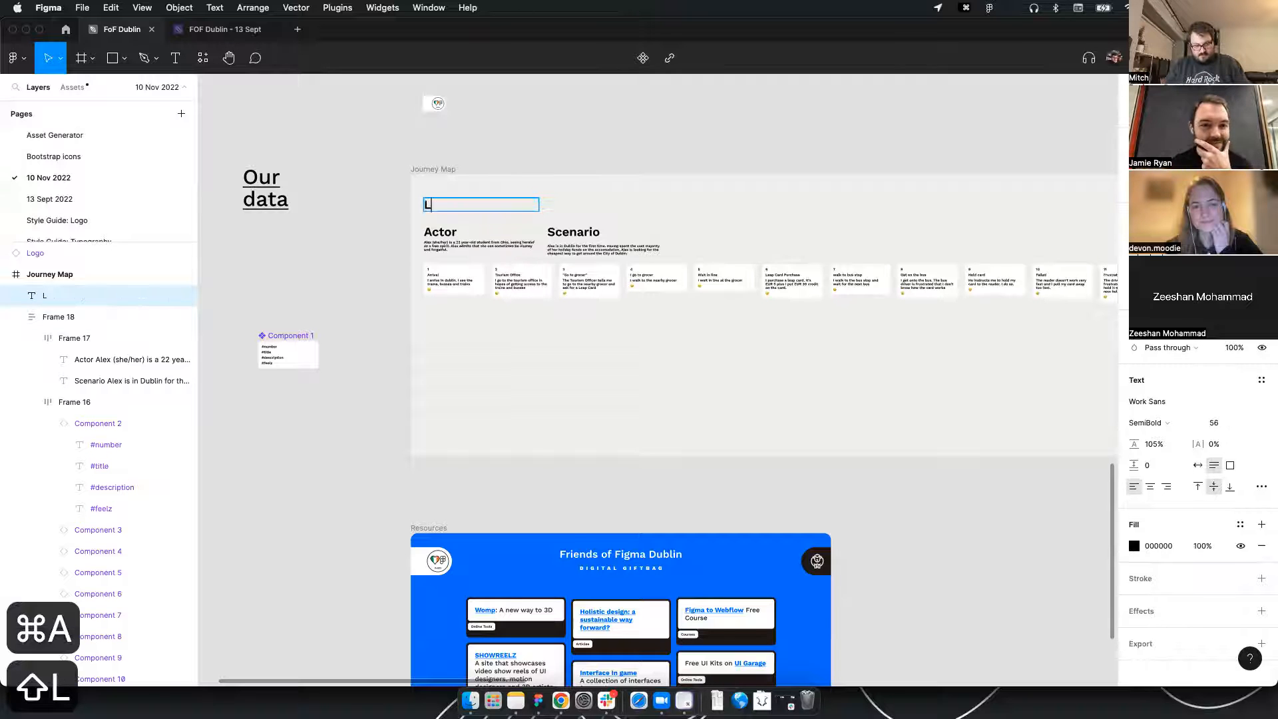
{"action": "type", "text": "eap Card "}
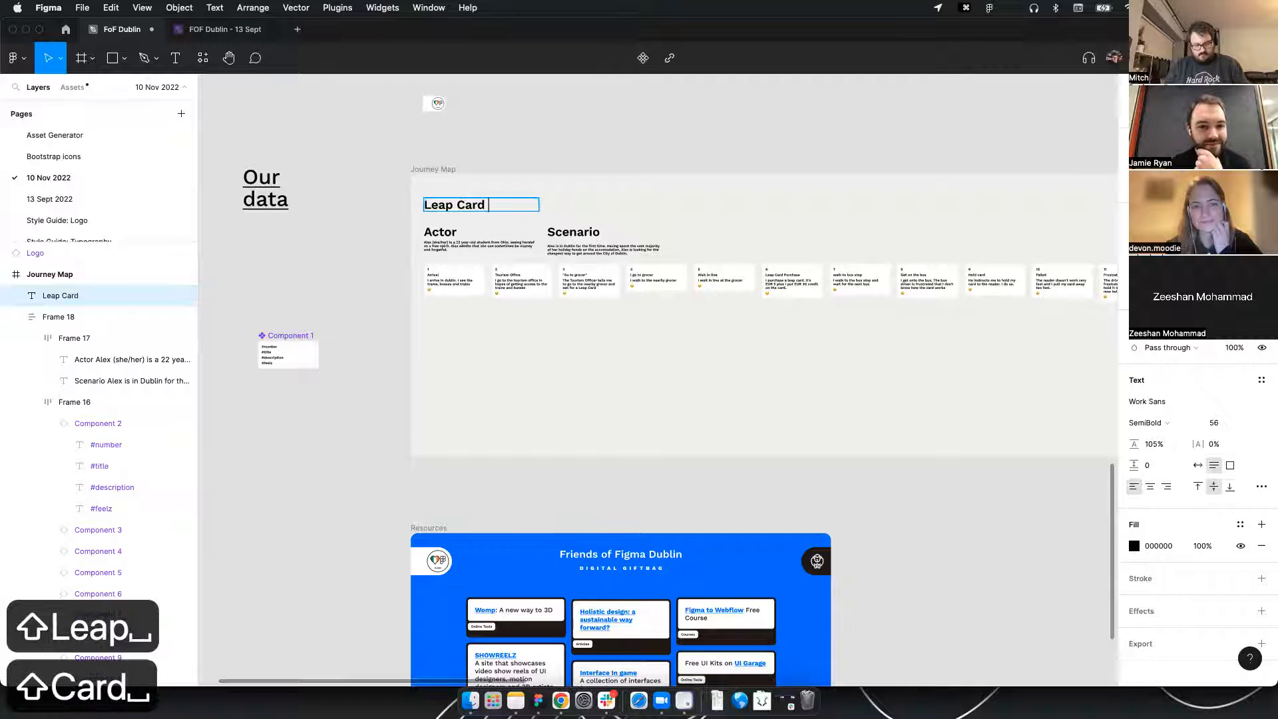
{"action": "type", "text": "Jo"}
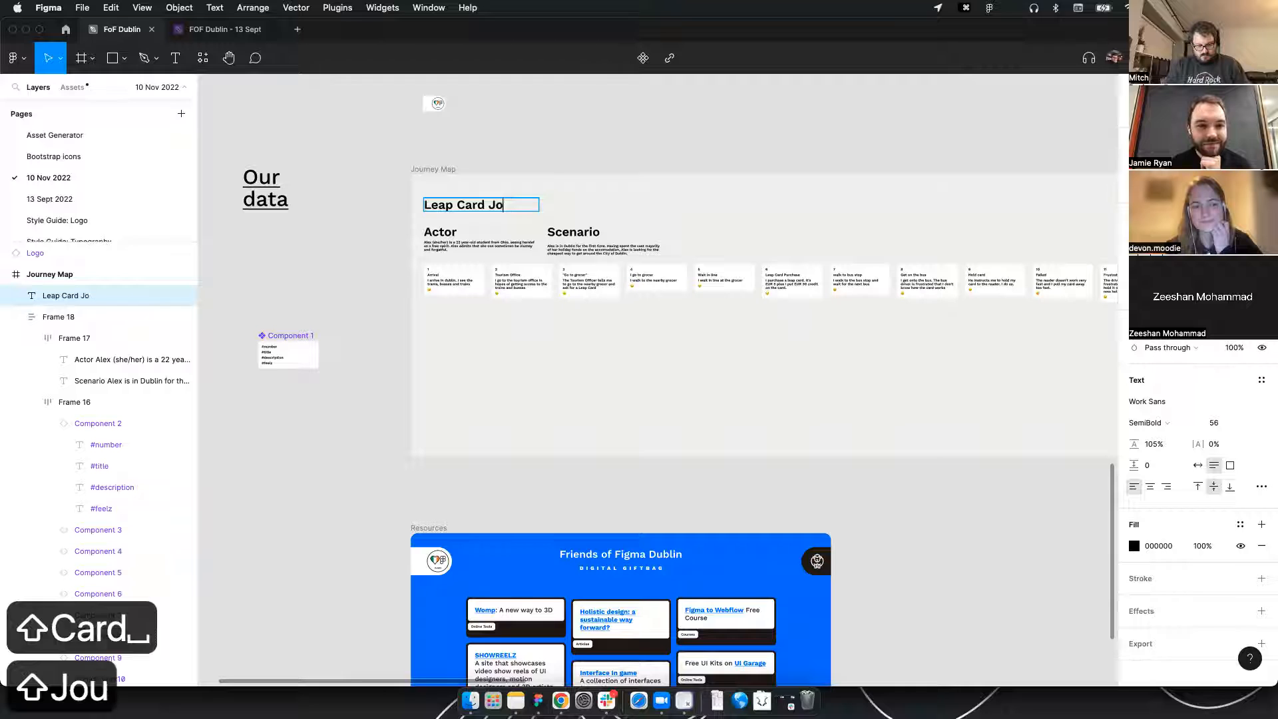
{"action": "type", "text": "urney Map"}
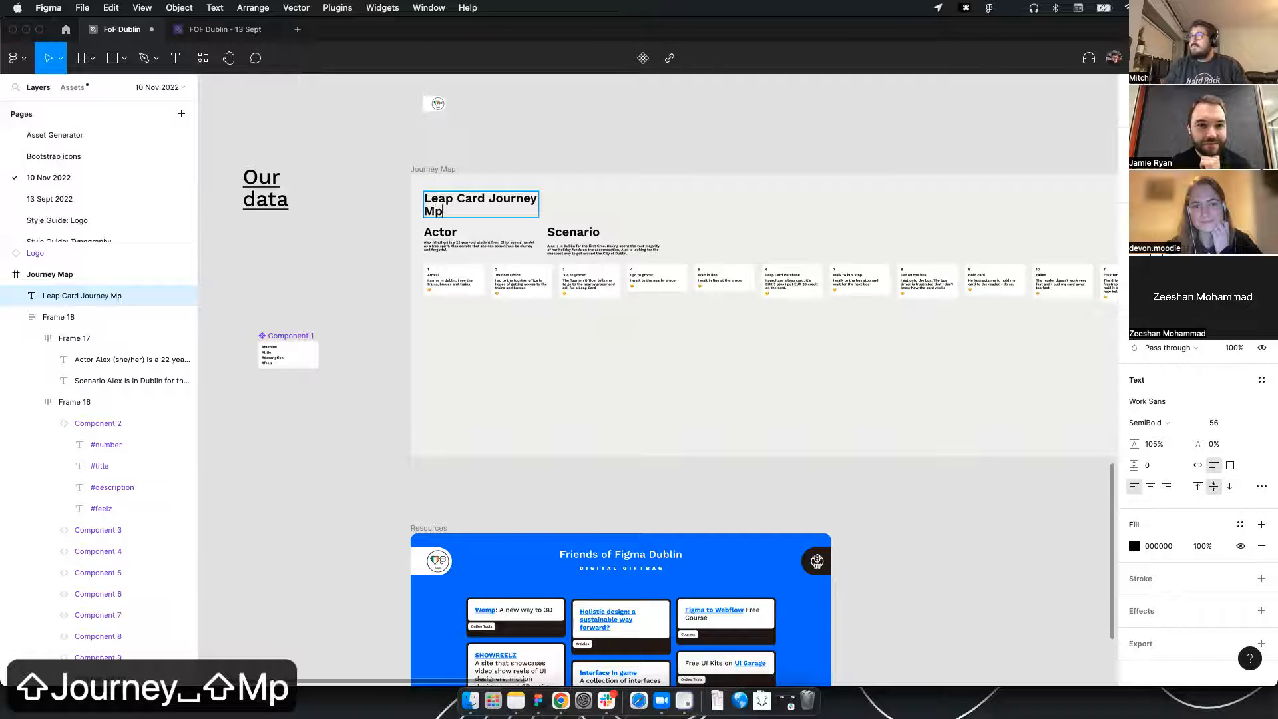
{"action": "key", "text": "BackSpace"}
{"action": "type", "text": "ap"}
{"action": "key", "text": "Escape"}
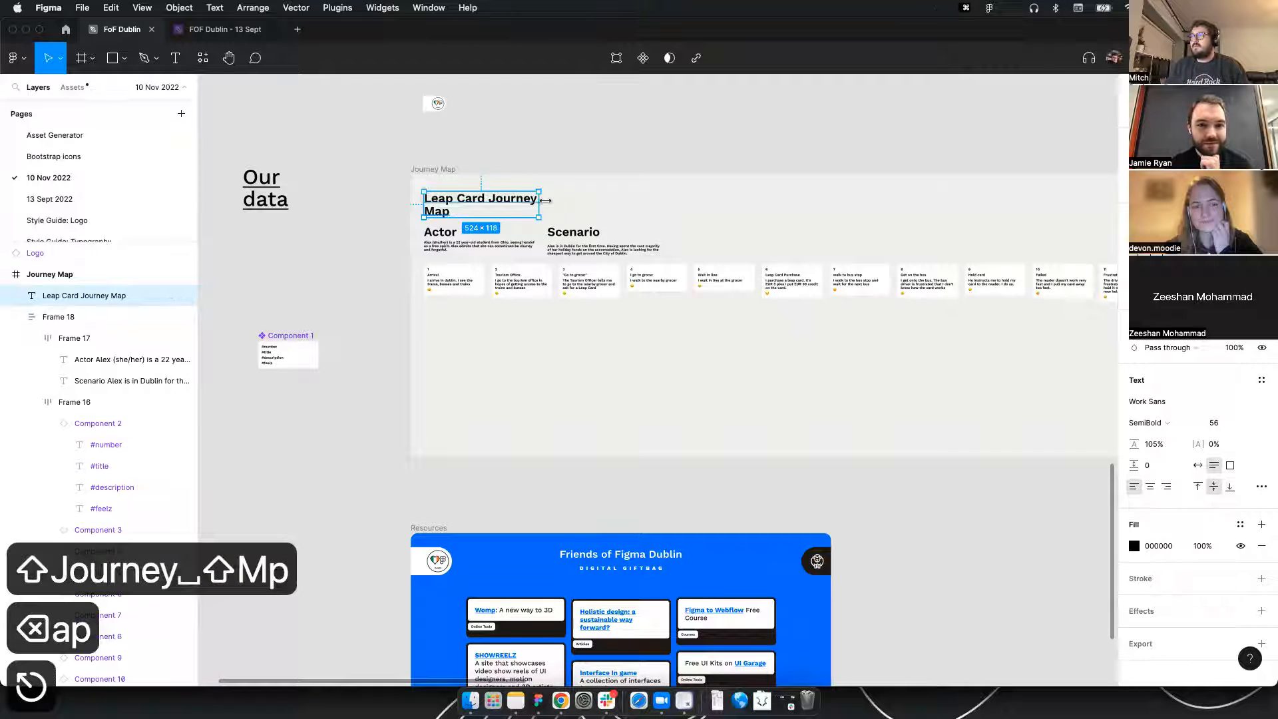
{"action": "left_click", "coordinate": [669, 128]}
Increase the vertical spacing between the Actor/Scenario row and the card row in their shared auto layout
{"action": "scroll", "coordinate": [577, 194], "scroll_direction": "right", "scroll_amount": 5}
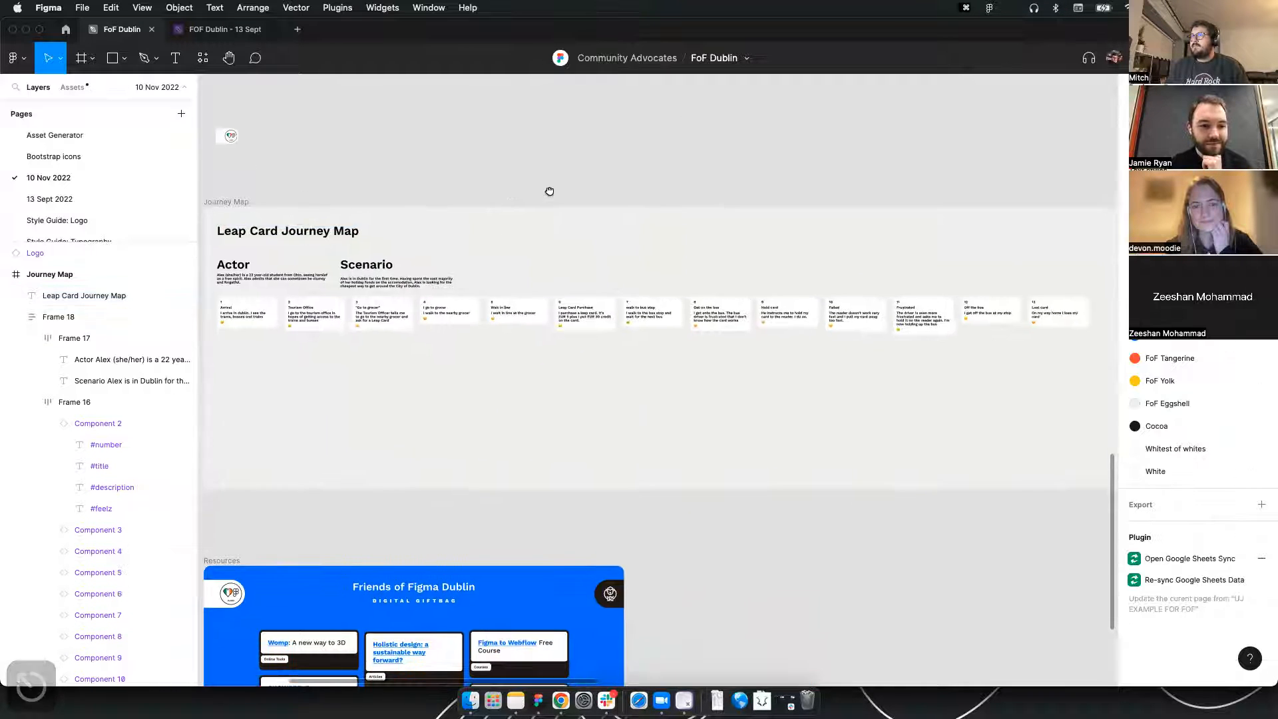
{"action": "left_click", "coordinate": [372, 319]}
{"action": "key", "text": "Up"}
{"action": "key", "text": "Up"}
{"action": "key", "text": "Up"}
{"action": "key", "text": "Up"}
{"action": "key", "text": "Up"}
{"action": "key", "text": "Up"}
{"action": "key", "text": "Up"}
{"action": "key", "text": "Up"}
{"action": "key", "text": "Up"}
{"action": "key", "text": "Up"}
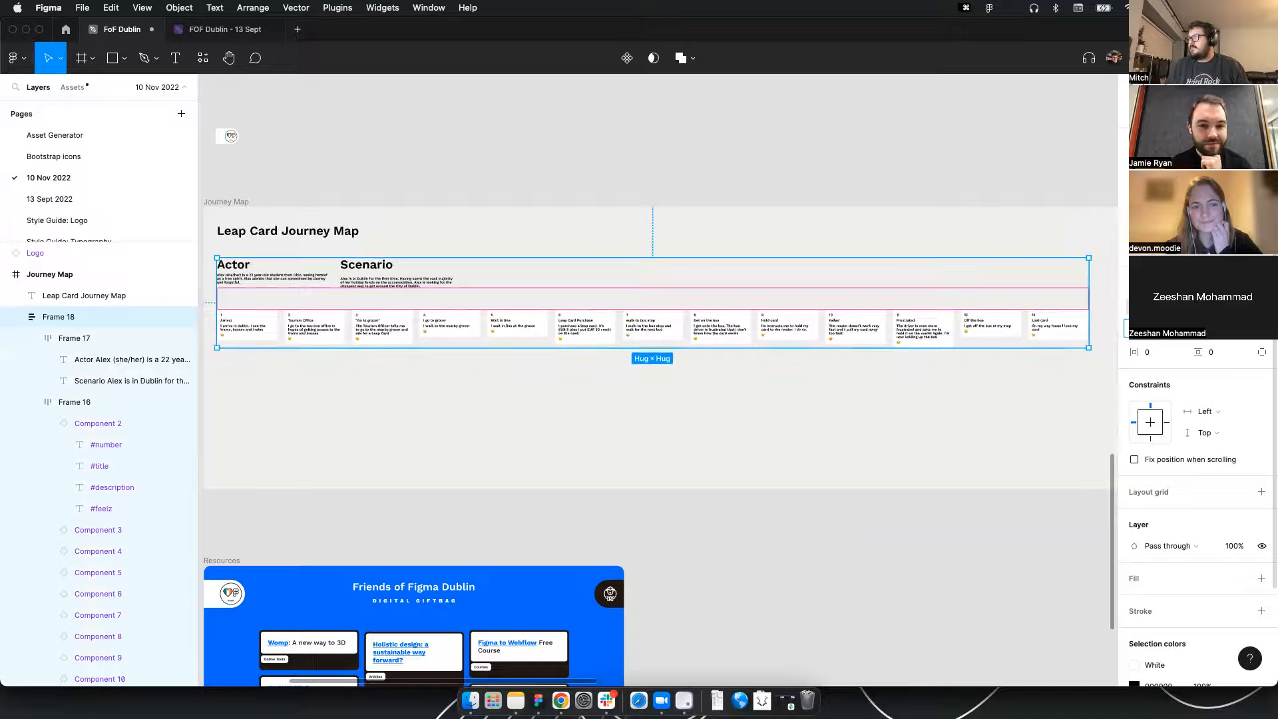
{"action": "left_click", "coordinate": [824, 169]}
{"action": "scroll", "coordinate": [652, 181], "scroll_direction": "down", "scroll_amount": 2}
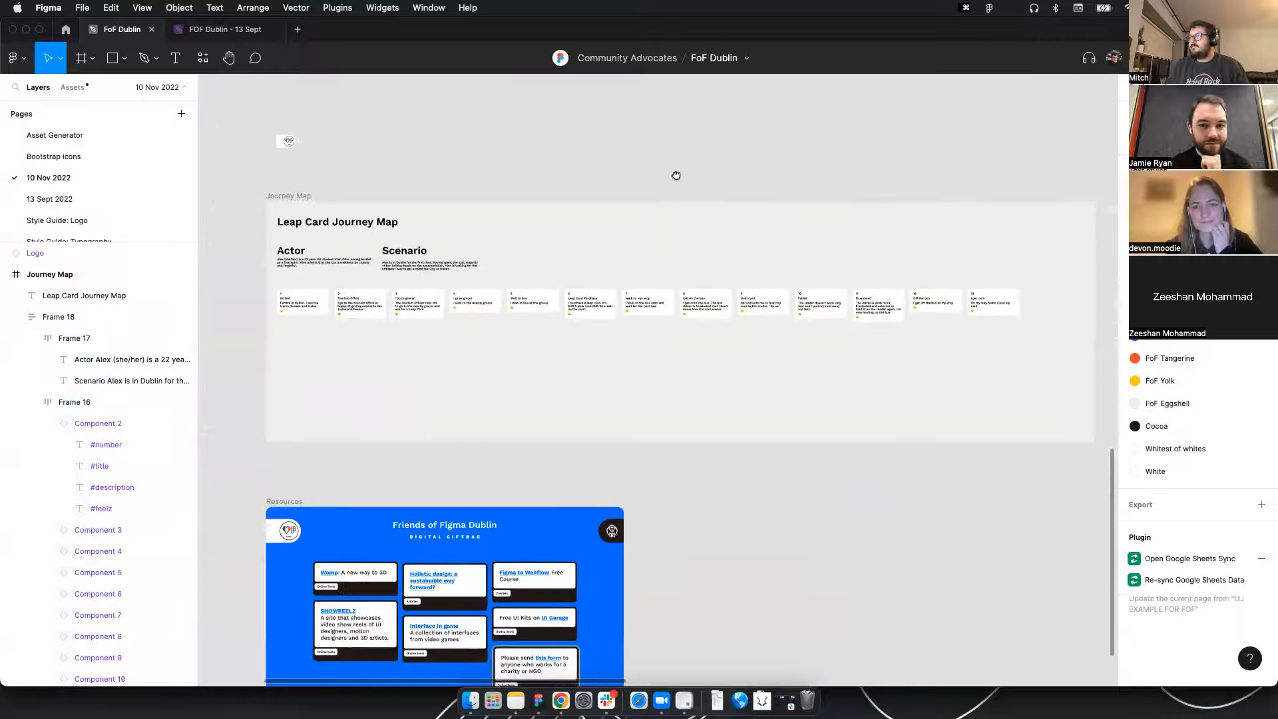
{"action": "scroll", "coordinate": [659, 176], "scroll_direction": "right", "scroll_amount": 2}
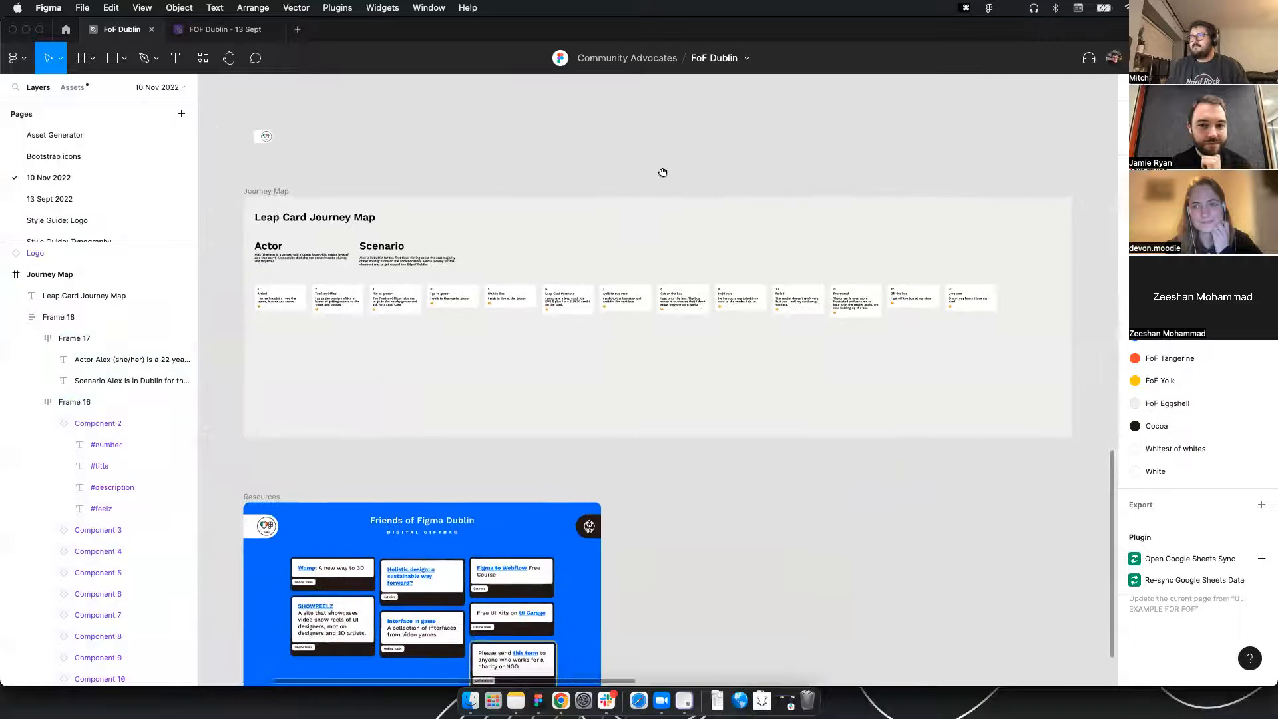
{"action": "left_click", "coordinate": [332, 220]}
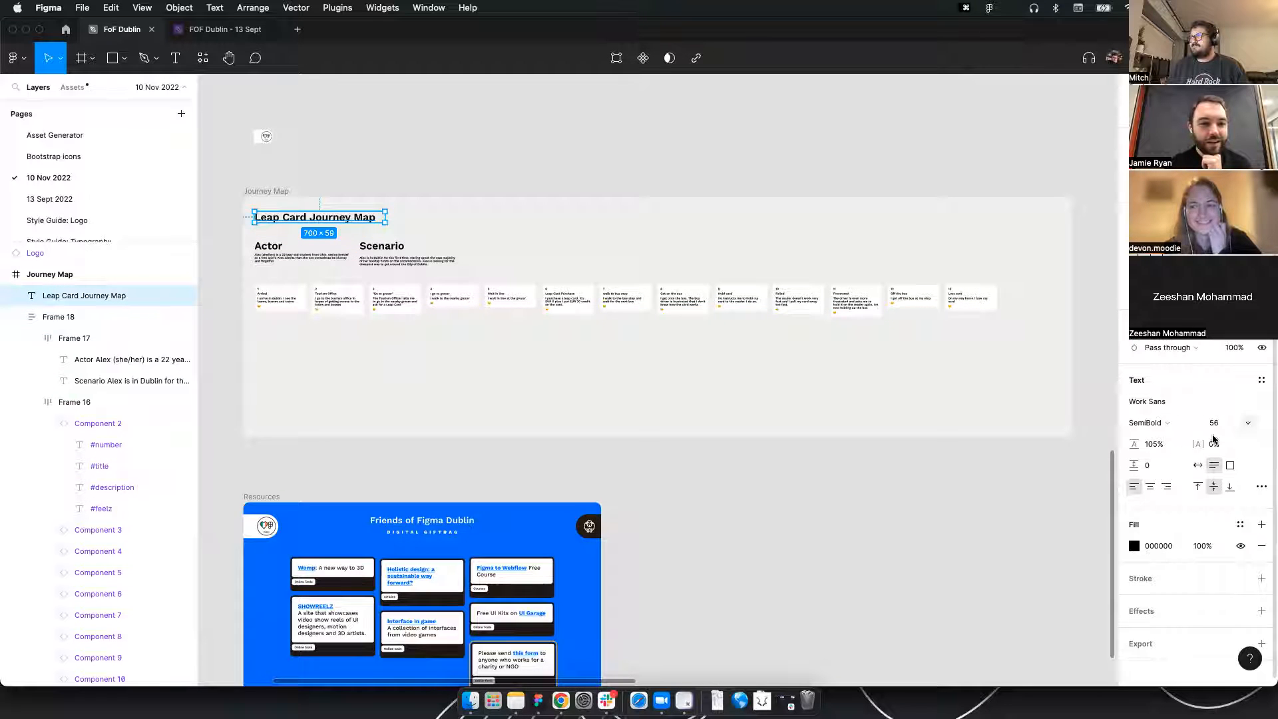
{"action": "left_click_drag", "start_coordinate": [990, 428], "coordinate": [362, 411]}
{"action": "left_click_drag", "start_coordinate": [537, 339], "coordinate": [985, 349]}
{"action": "left_click_drag", "start_coordinate": [476, 348], "coordinate": [564, 341]}
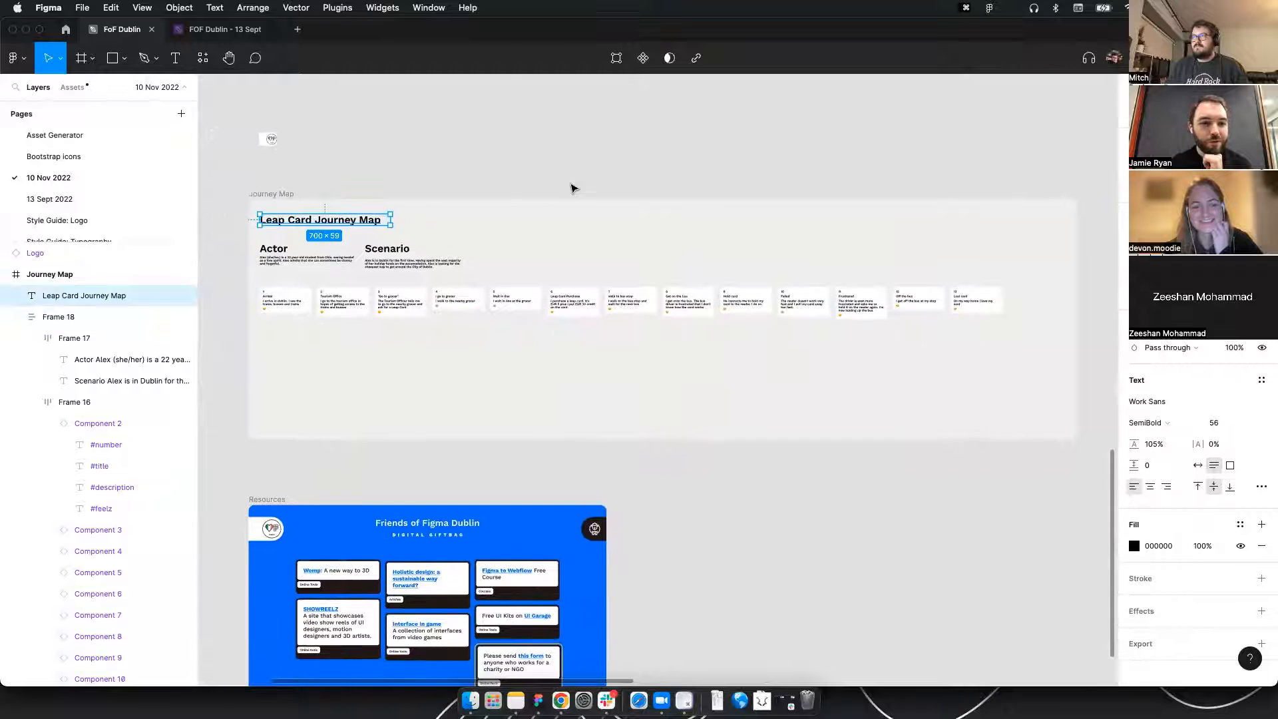
{"action": "left_click", "coordinate": [572, 188]}
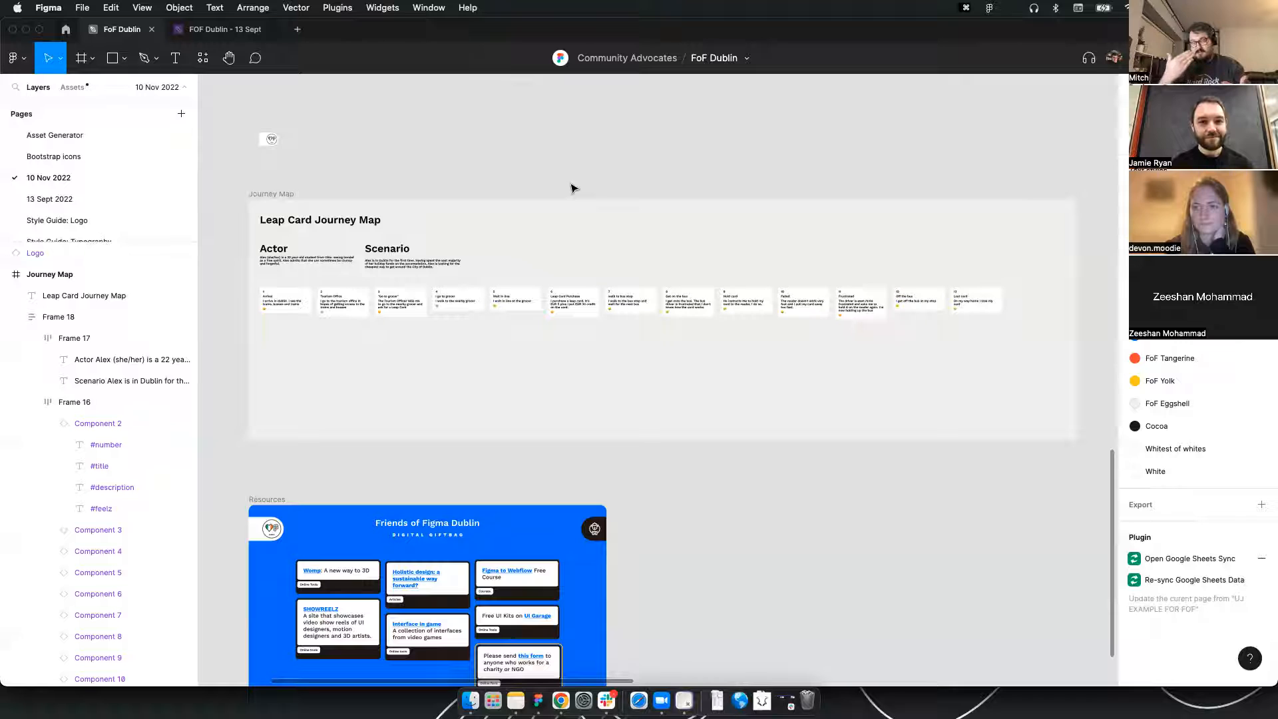
Place an instance of Component 1 on the empty canvas beside it and duplicate it repeatedly into a long vertical column
{"action": "left_click", "coordinate": [718, 292]}
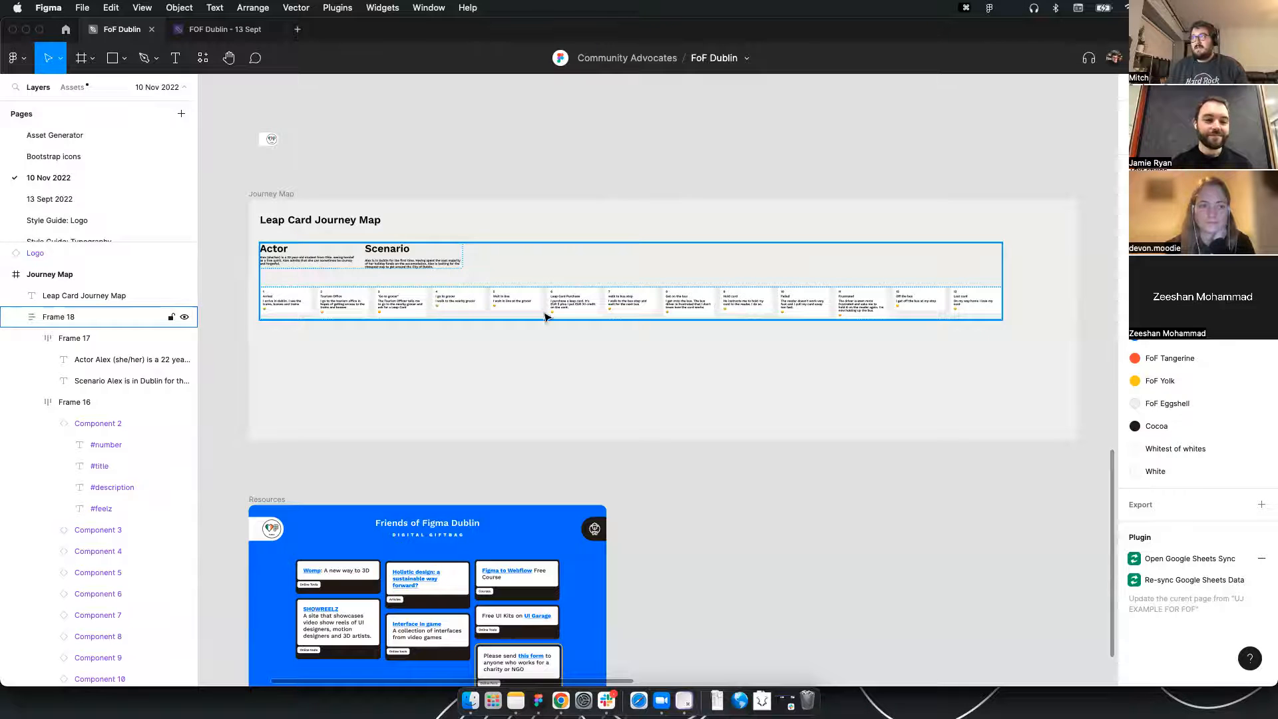
{"action": "scroll", "coordinate": [479, 314], "scroll_direction": "up", "scroll_amount": 5}
{"action": "scroll", "coordinate": [473, 314], "scroll_direction": "down", "scroll_amount": 4}
{"action": "left_click_drag", "start_coordinate": [393, 340], "coordinate": [923, 301]}
{"action": "left_click_drag", "start_coordinate": [604, 314], "coordinate": [347, 403]}
{"action": "left_click_drag", "start_coordinate": [426, 314], "coordinate": [666, 101]}
{"action": "key", "text": "super+d"}
{"action": "key", "text": "super+d"}
{"action": "key", "text": "super+d"}
{"action": "key", "text": "super+d"}
{"action": "key", "text": "super+d"}
{"action": "key", "text": "super+d"}
{"action": "key", "text": "super+d"}
{"action": "key", "text": "super+d"}
{"action": "key", "text": "super+d"}
{"action": "key", "text": "super+d"}
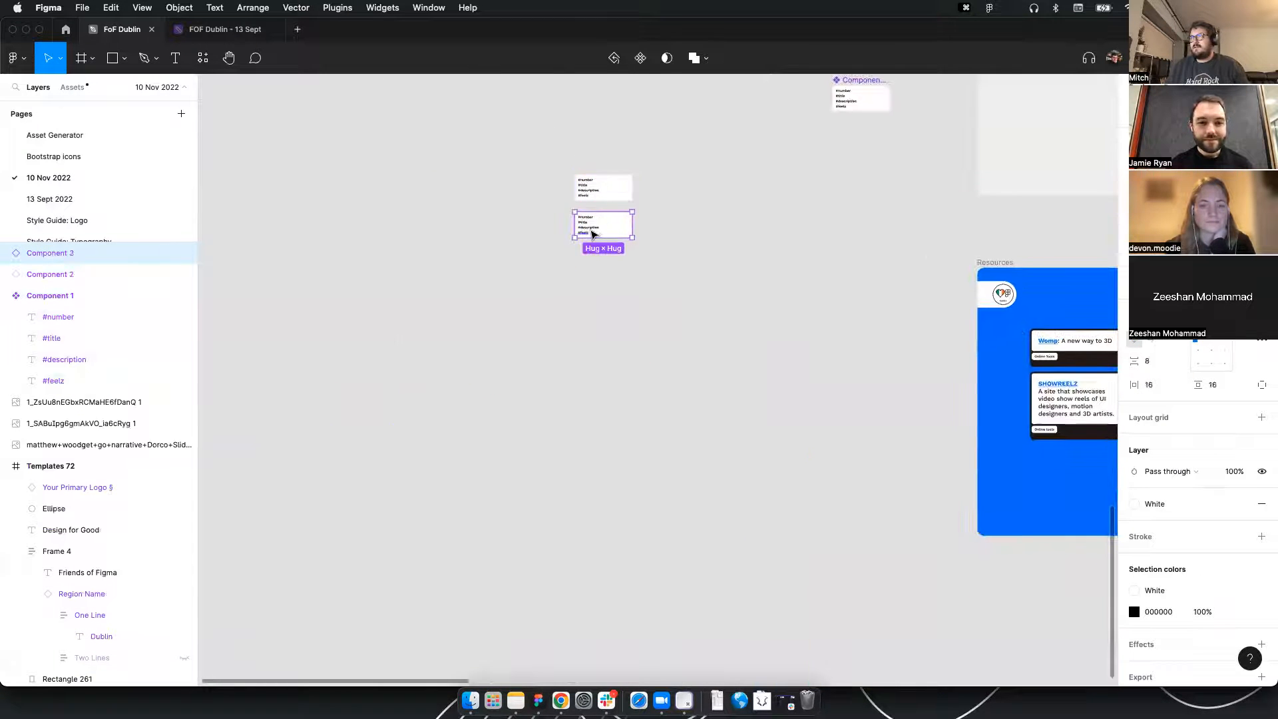
{"action": "key", "text": "super+d"}
{"action": "key", "text": "super+d"}
{"action": "key", "text": "super+d"}
{"action": "key", "text": "super+d"}
{"action": "key", "text": "super+d"}
{"action": "key", "text": "super+d"}
{"action": "key", "text": "super+d"}
{"action": "key", "text": "super+d"}
{"action": "key", "text": "super+d"}
{"action": "key", "text": "super+d"}
{"action": "key", "text": "super+d"}
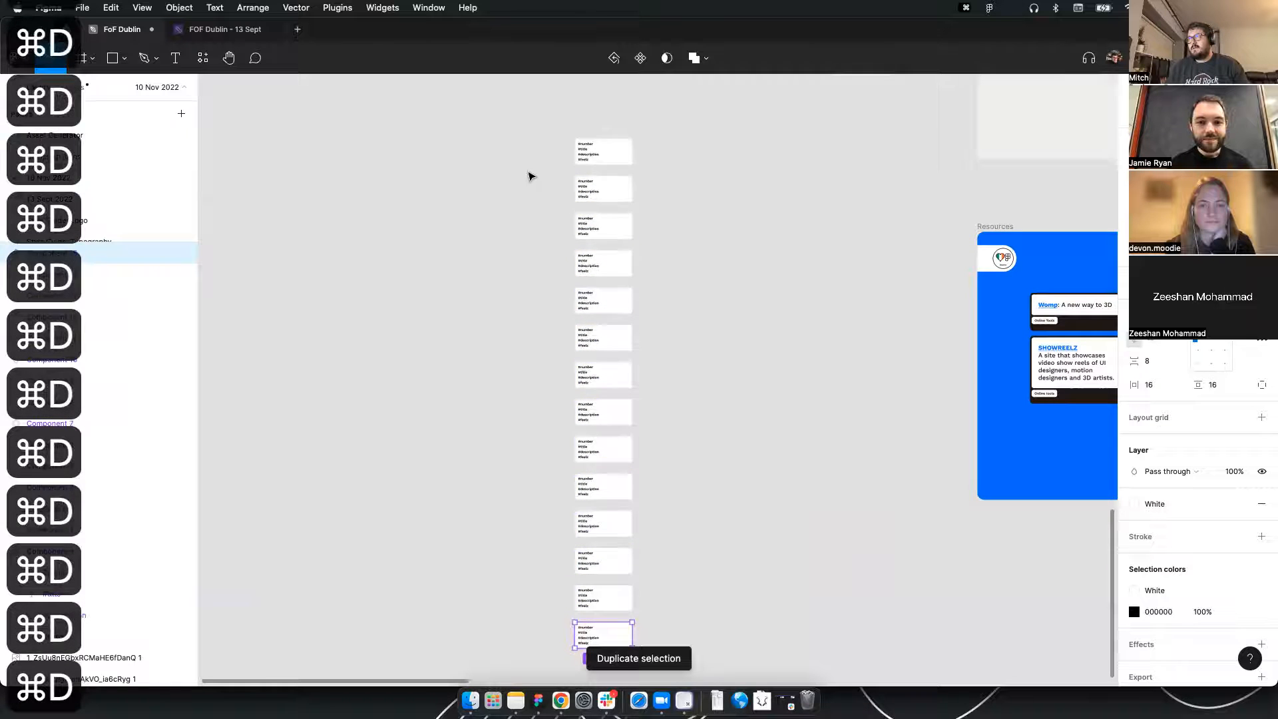
Select the whole column of card instances and fill it with spreadsheet data using the Google Sheets Sync plugin
{"action": "scroll", "coordinate": [529, 228], "scroll_direction": "down", "scroll_amount": 4}
{"action": "scroll", "coordinate": [512, 233], "scroll_direction": "up", "scroll_amount": 4}
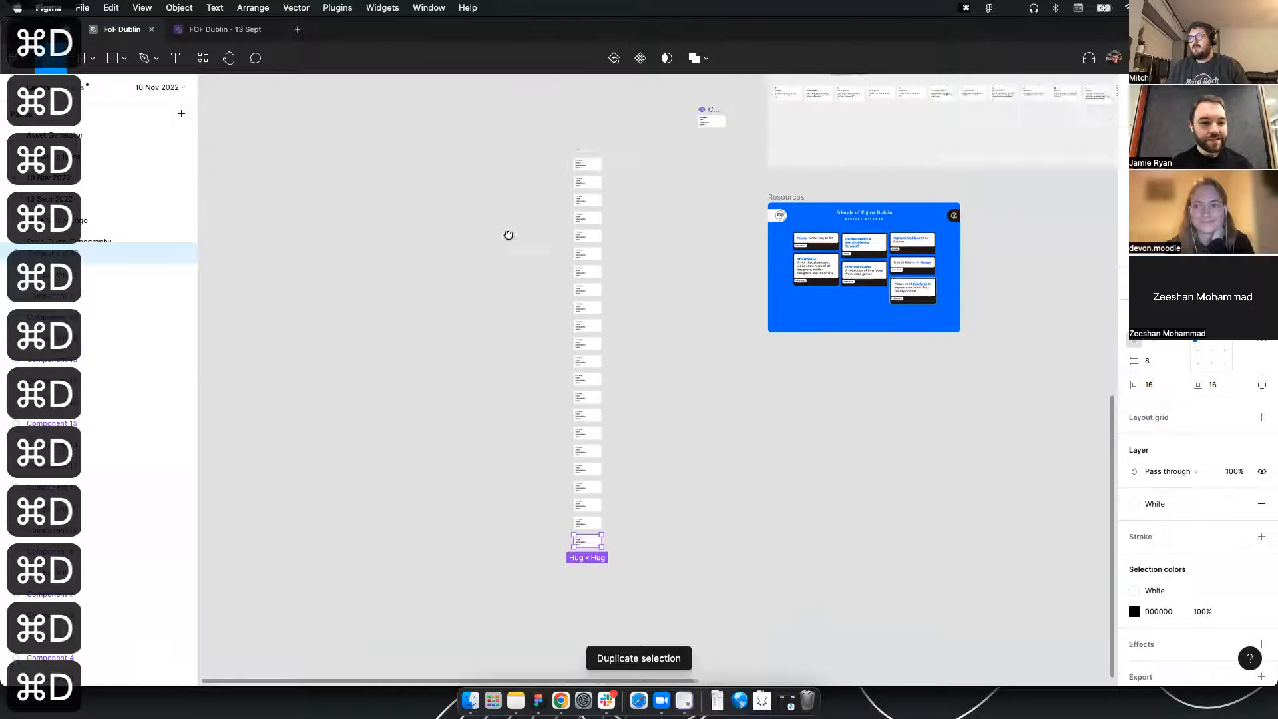
{"action": "left_click_drag", "start_coordinate": [490, 95], "coordinate": [646, 607]}
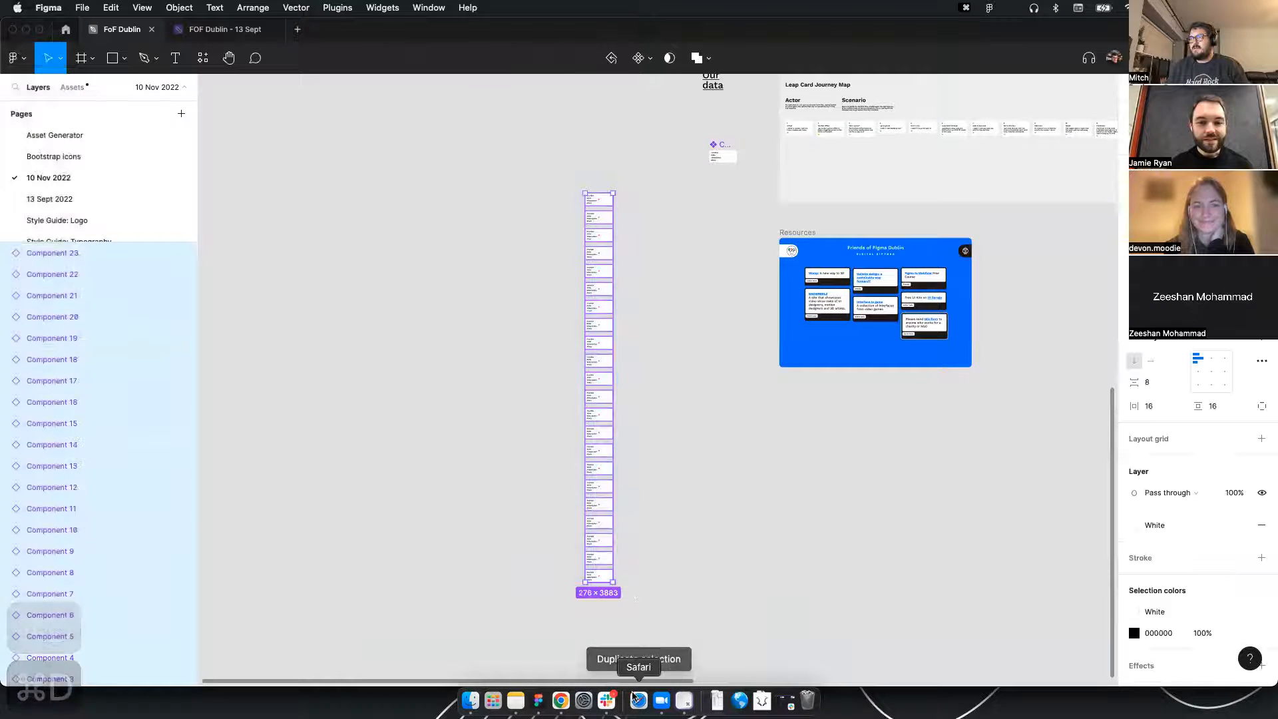
{"action": "left_click", "coordinate": [337, 7]}
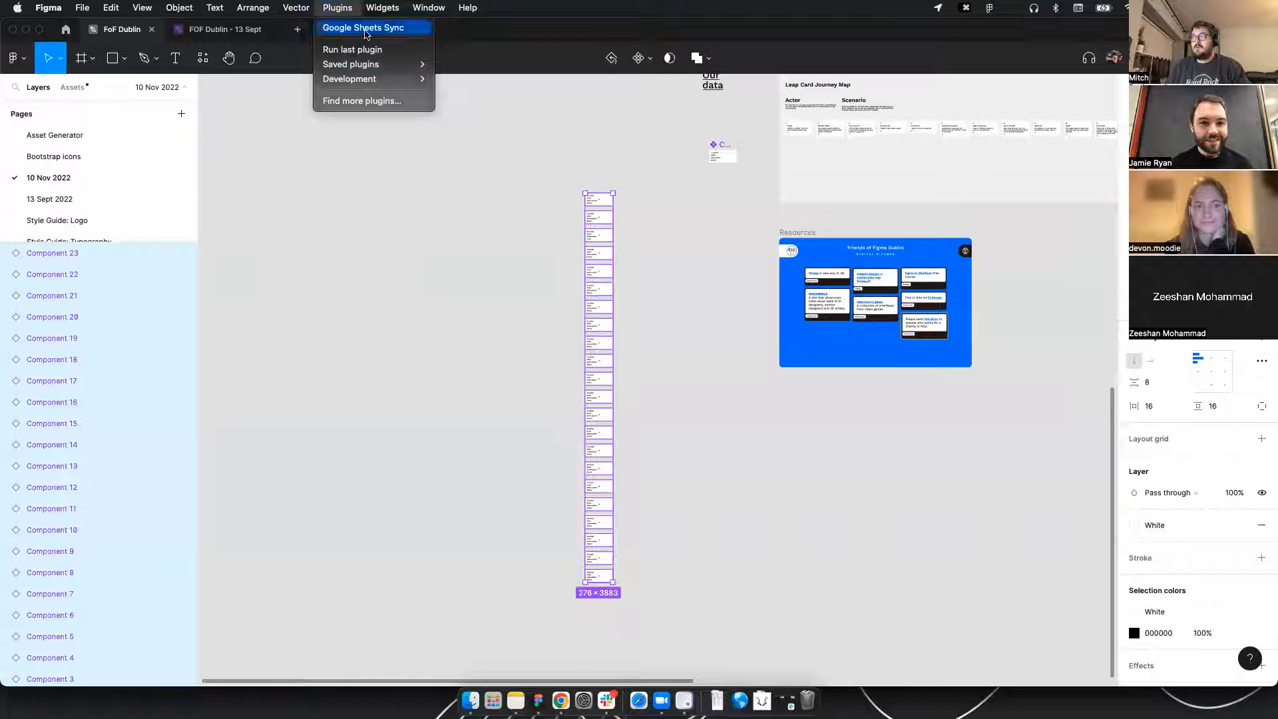
{"action": "left_click", "coordinate": [364, 28]}
{"action": "left_click", "coordinate": [665, 530]}
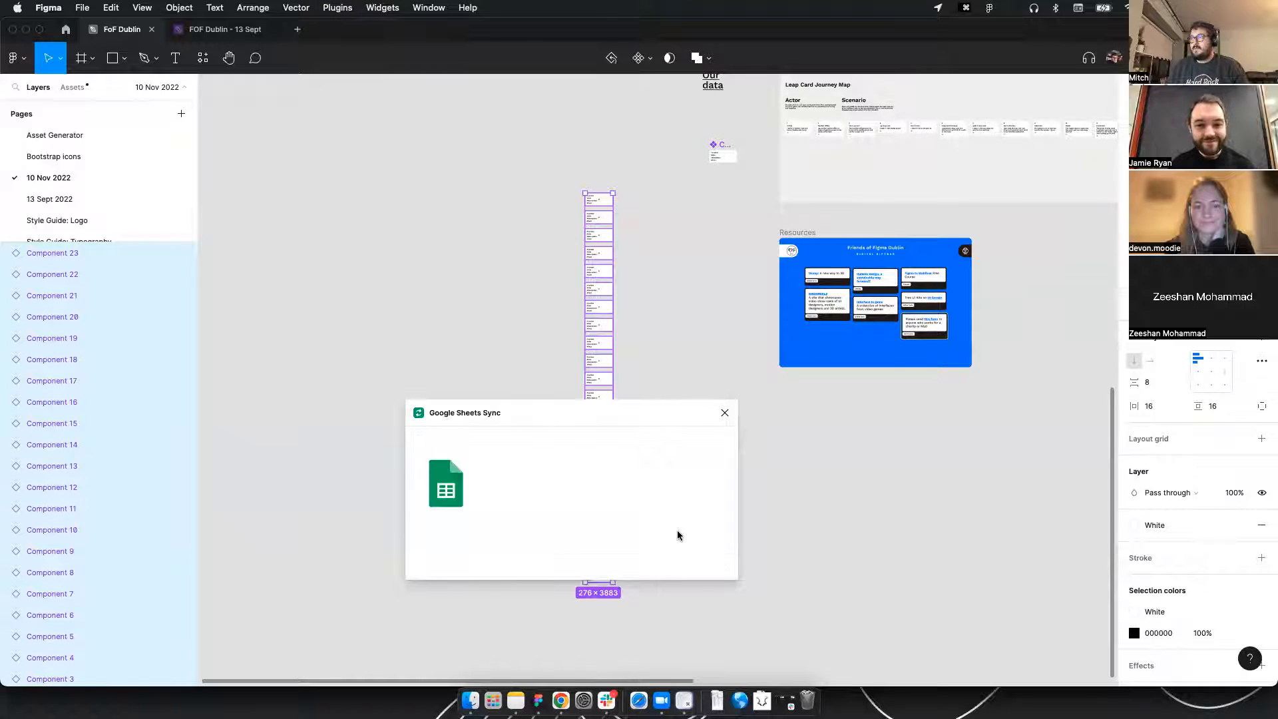
Look through the synced column of cards to see how the data fills the extra instances, and delete the column
{"action": "scroll", "coordinate": [597, 613], "scroll_direction": "up", "scroll_amount": 2}
{"action": "scroll", "coordinate": [599, 599], "scroll_direction": "up", "scroll_amount": 5}
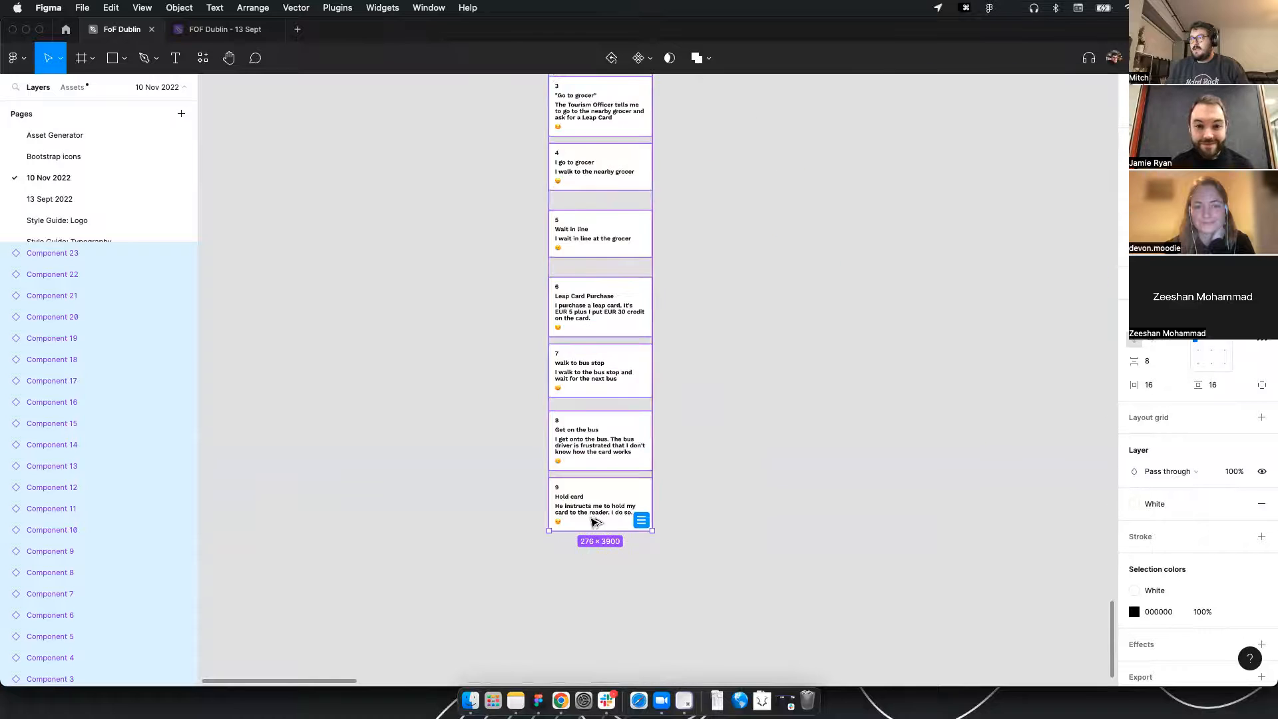
{"action": "scroll", "coordinate": [599, 480], "scroll_direction": "up", "scroll_amount": 15}
{"action": "scroll", "coordinate": [585, 333], "scroll_direction": "up", "scroll_amount": 10}
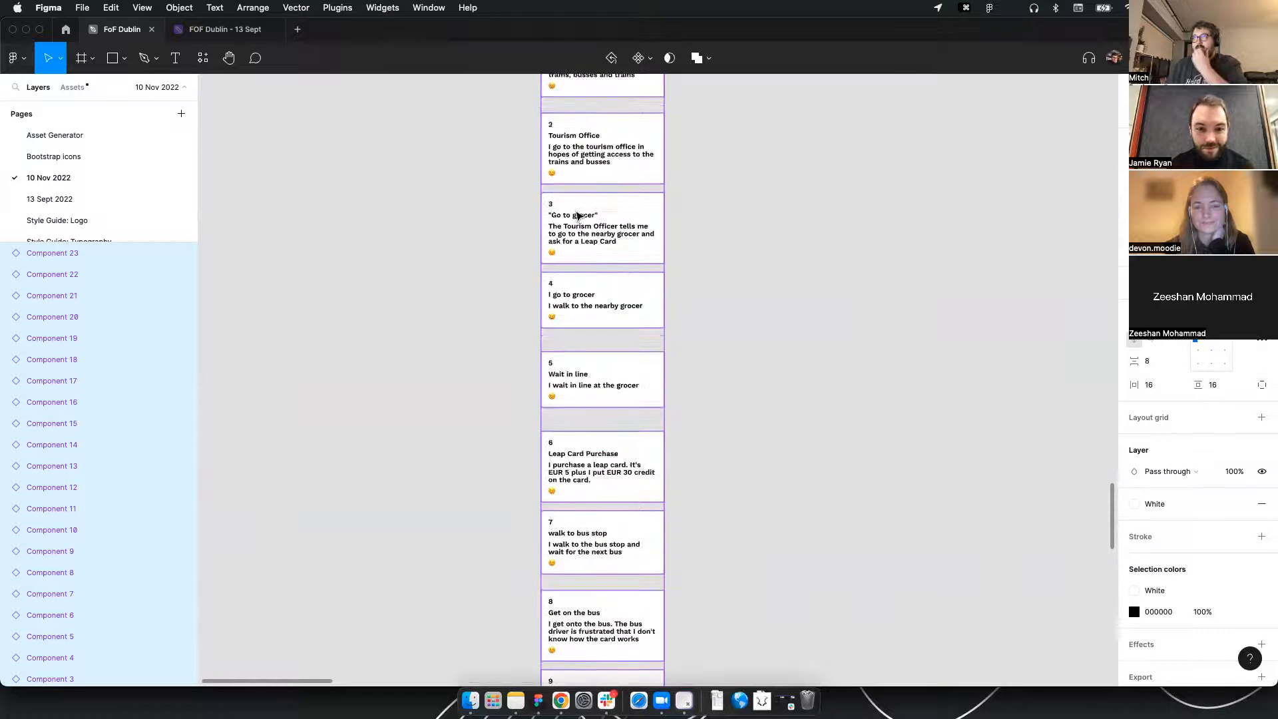
{"action": "scroll", "coordinate": [578, 293], "scroll_direction": "down", "scroll_amount": 3}
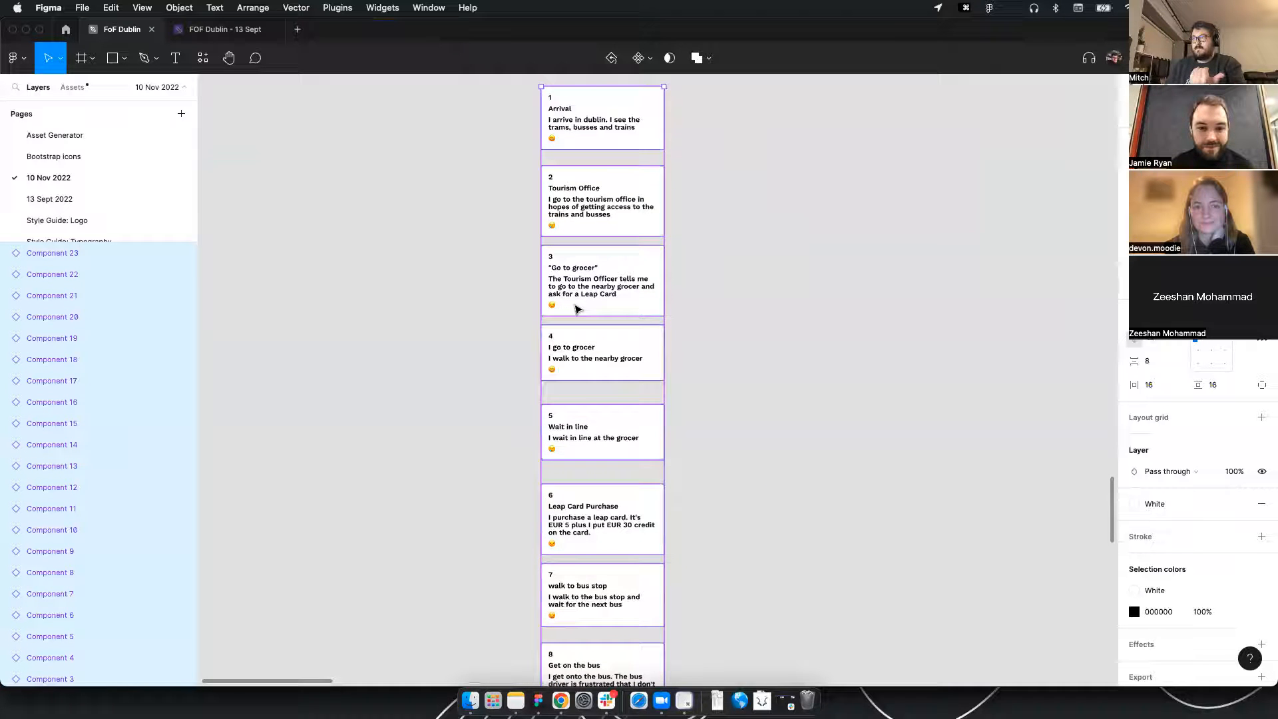
{"action": "scroll", "coordinate": [578, 308], "scroll_direction": "down", "scroll_amount": 3}
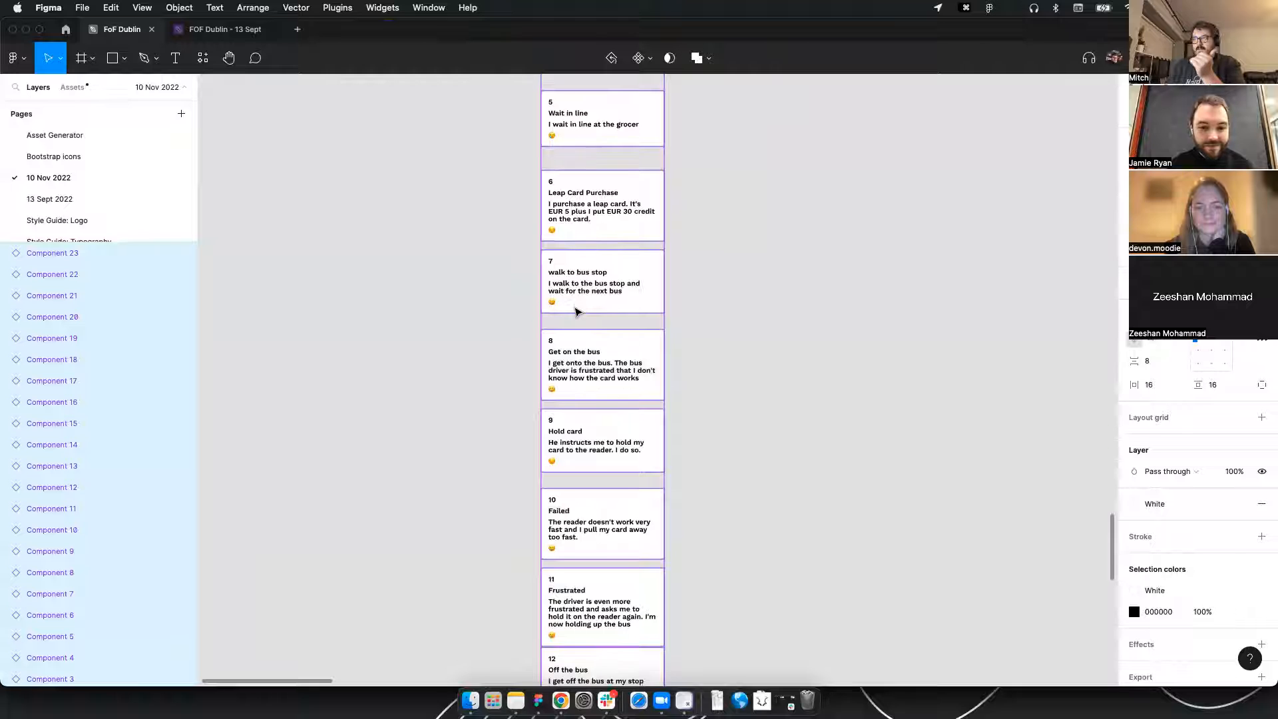
{"action": "scroll", "coordinate": [576, 312], "scroll_direction": "down", "scroll_amount": 4}
{"action": "scroll", "coordinate": [577, 313], "scroll_direction": "down", "scroll_amount": 6}
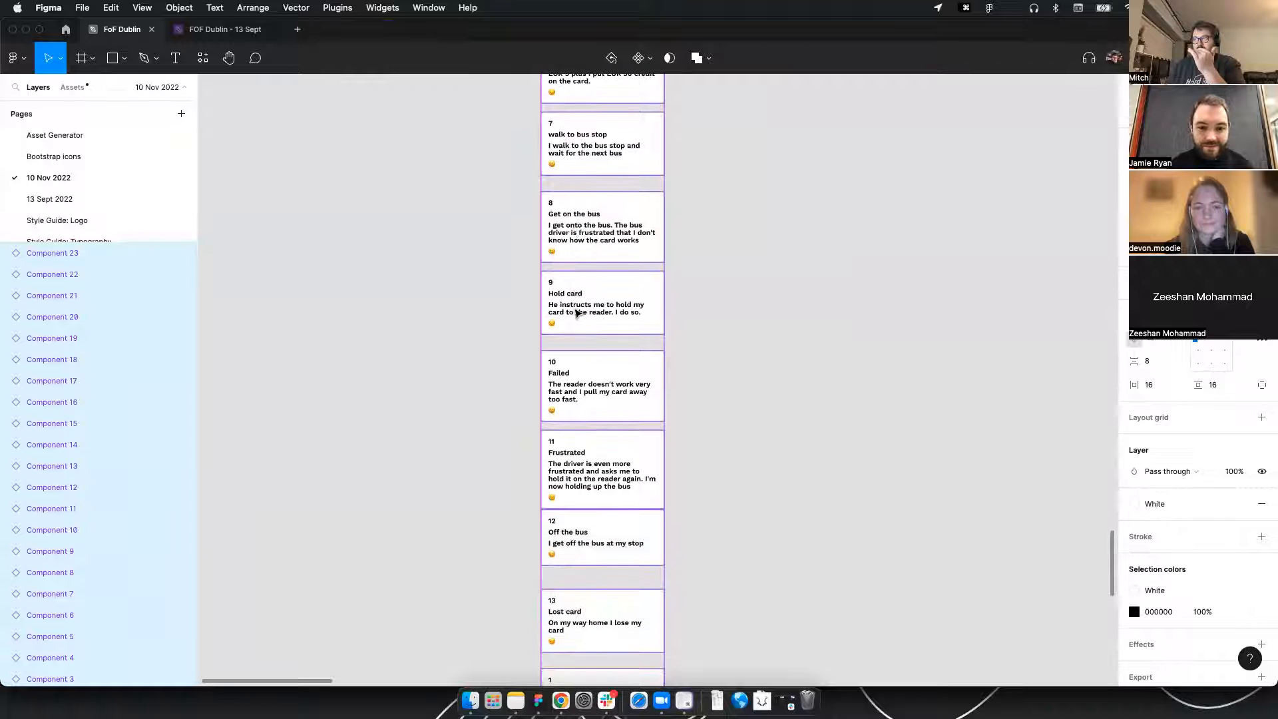
{"action": "scroll", "coordinate": [576, 448], "scroll_direction": "down", "scroll_amount": 1}
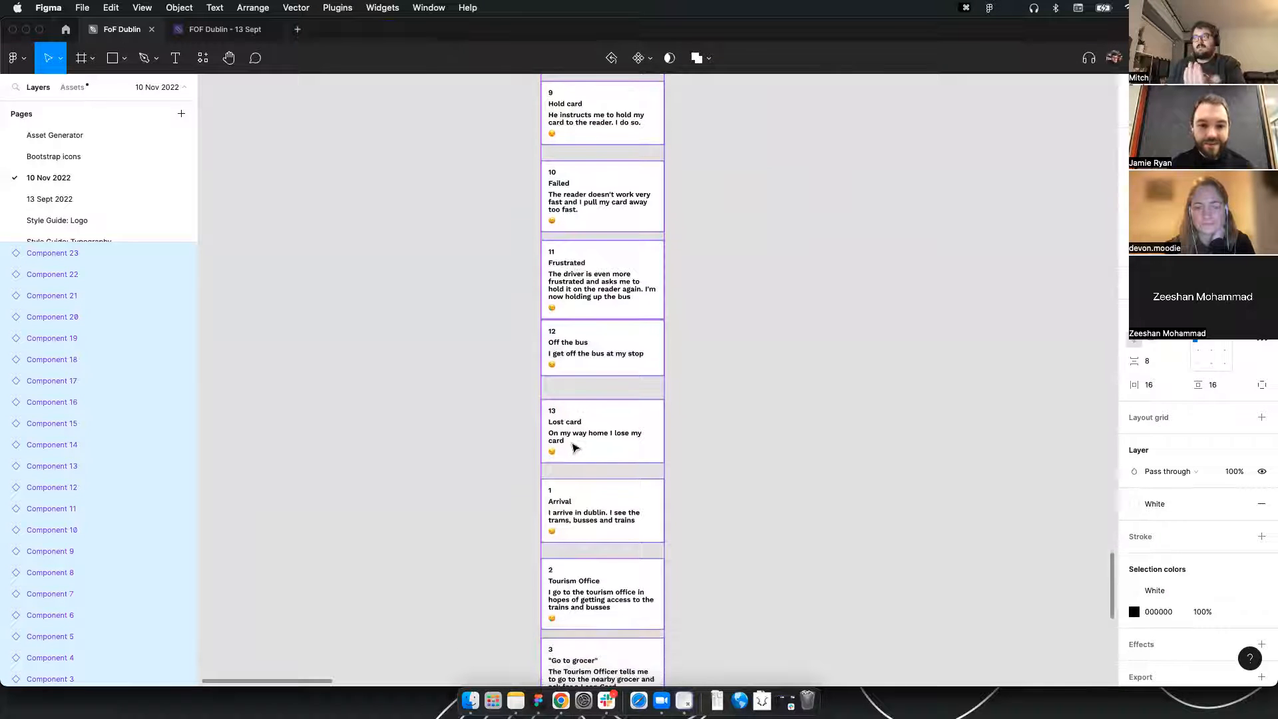
{"action": "scroll", "coordinate": [575, 448], "scroll_direction": "down", "scroll_amount": 4}
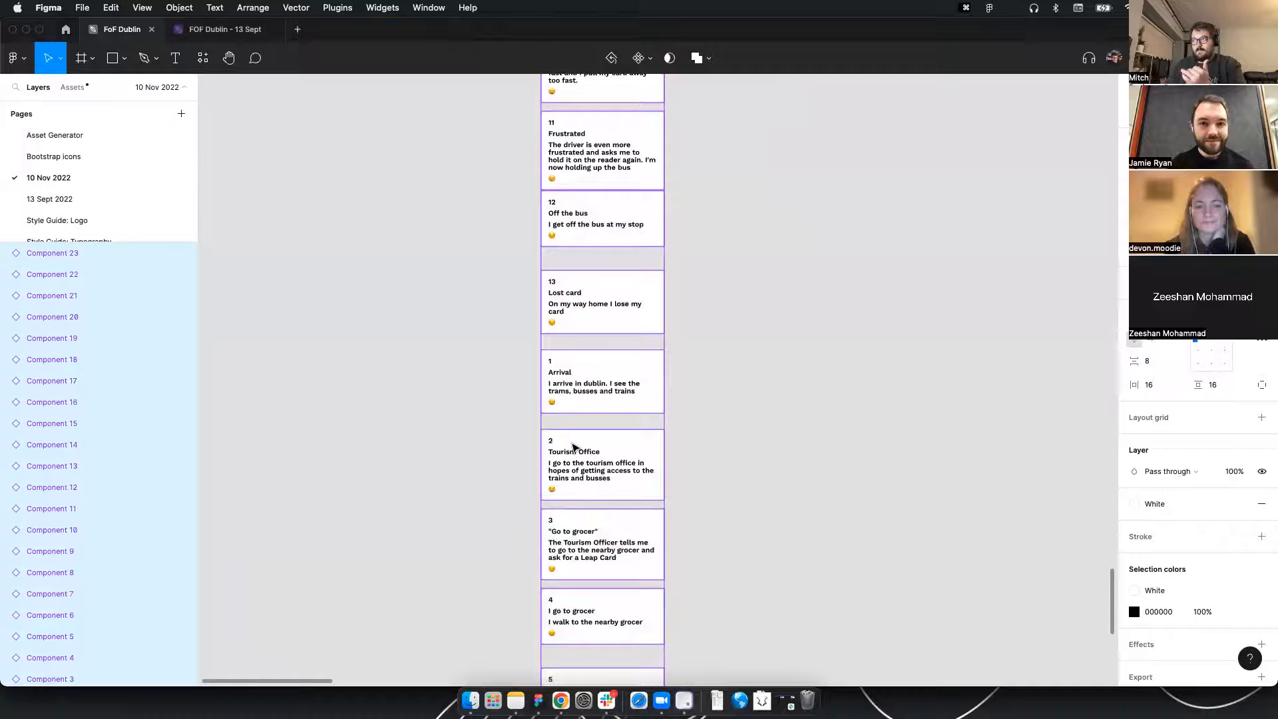
{"action": "key", "text": "Delete"}
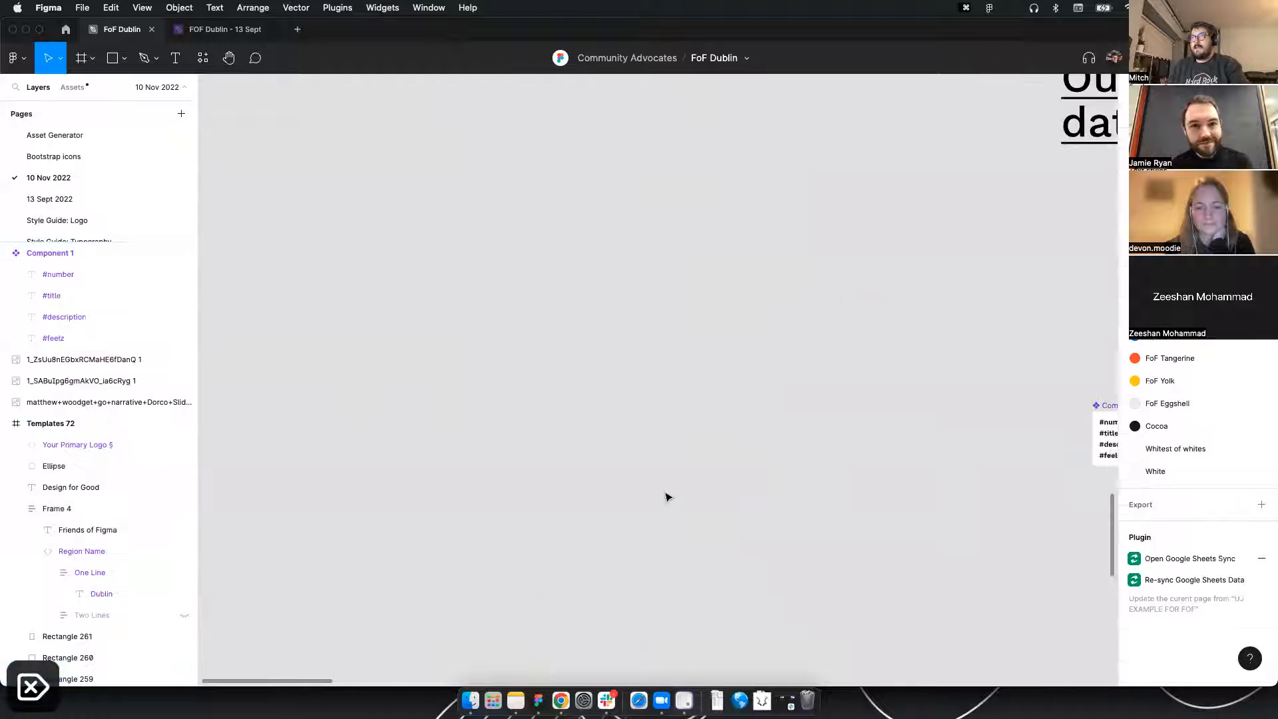
Copy the #number, #title, #description and #feelz texts out of Component 1 onto the empty canvas beside it
{"action": "scroll", "coordinate": [601, 322], "scroll_direction": "up", "scroll_amount": 5}
{"action": "double_click", "coordinate": [607, 338]}
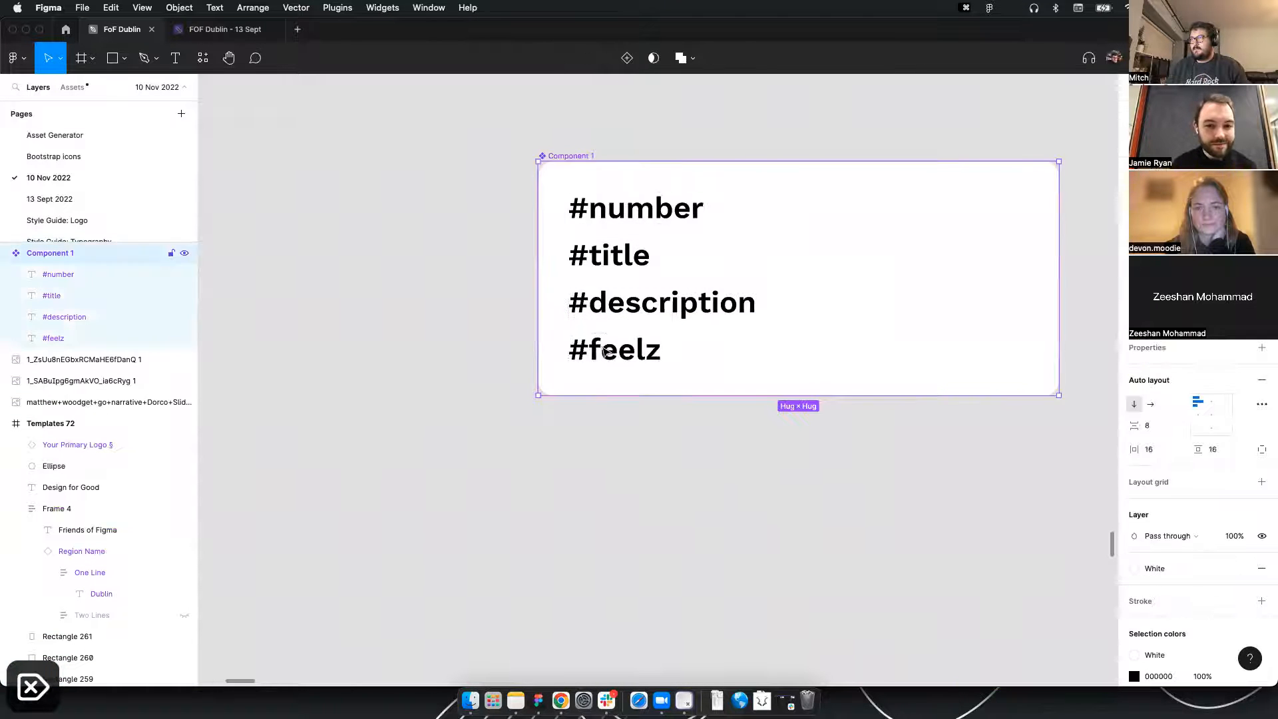
{"action": "left_click", "coordinate": [639, 303], "text": "shift"}
{"action": "left_click", "coordinate": [619, 256], "text": "shift"}
{"action": "left_click", "coordinate": [612, 209], "text": "shift"}
{"action": "scroll", "coordinate": [618, 285], "scroll_direction": "down", "scroll_amount": 5}
{"action": "mouse_move", "coordinate": [653, 298]}
{"action": "left_mouse_down"}
{"action": "mouse_move", "coordinate": [222, 321]}
{"action": "mouse_move", "coordinate": [745, 361]}
{"action": "mouse_move", "coordinate": [636, 317]}
{"action": "left_mouse_up"}
Turn the copied #number and #title texts into a new component
{"action": "left_click", "coordinate": [574, 219]}
{"action": "left_click_drag", "start_coordinate": [635, 258], "coordinate": [585, 328]}
{"action": "scroll", "coordinate": [533, 300], "scroll_direction": "right", "scroll_amount": 2}
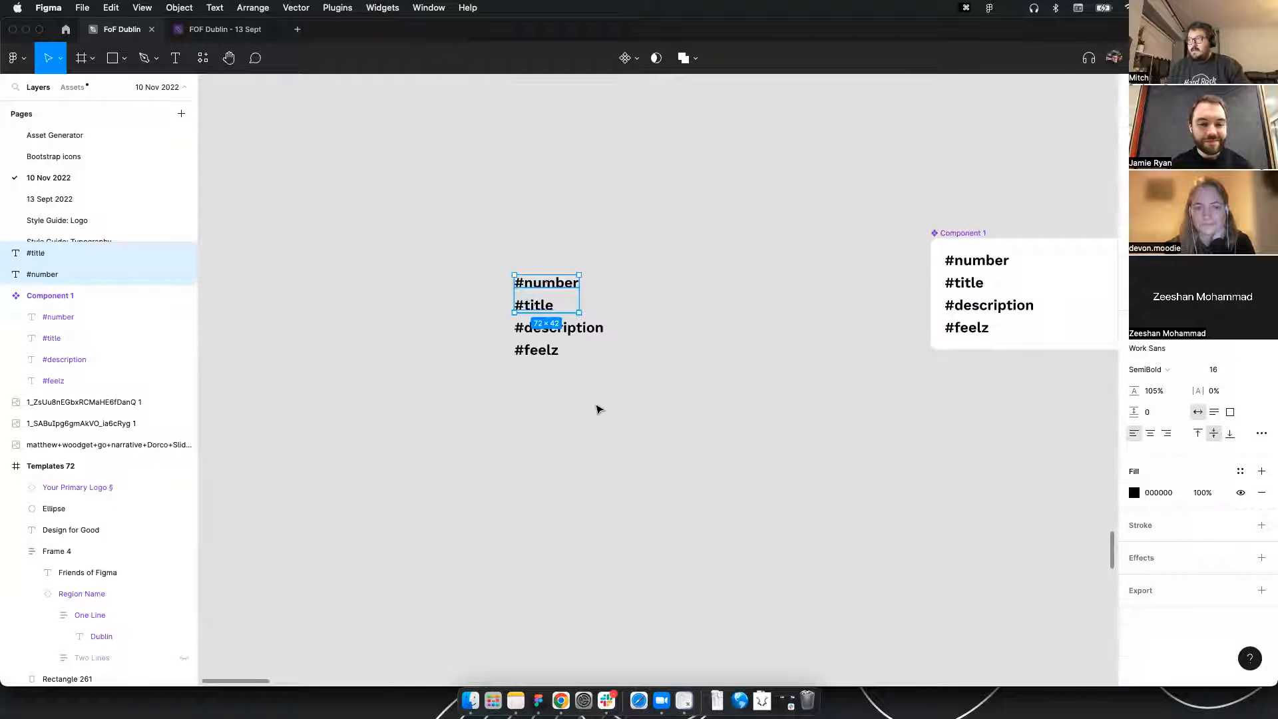
{"action": "key", "text": "alt+super+k"}
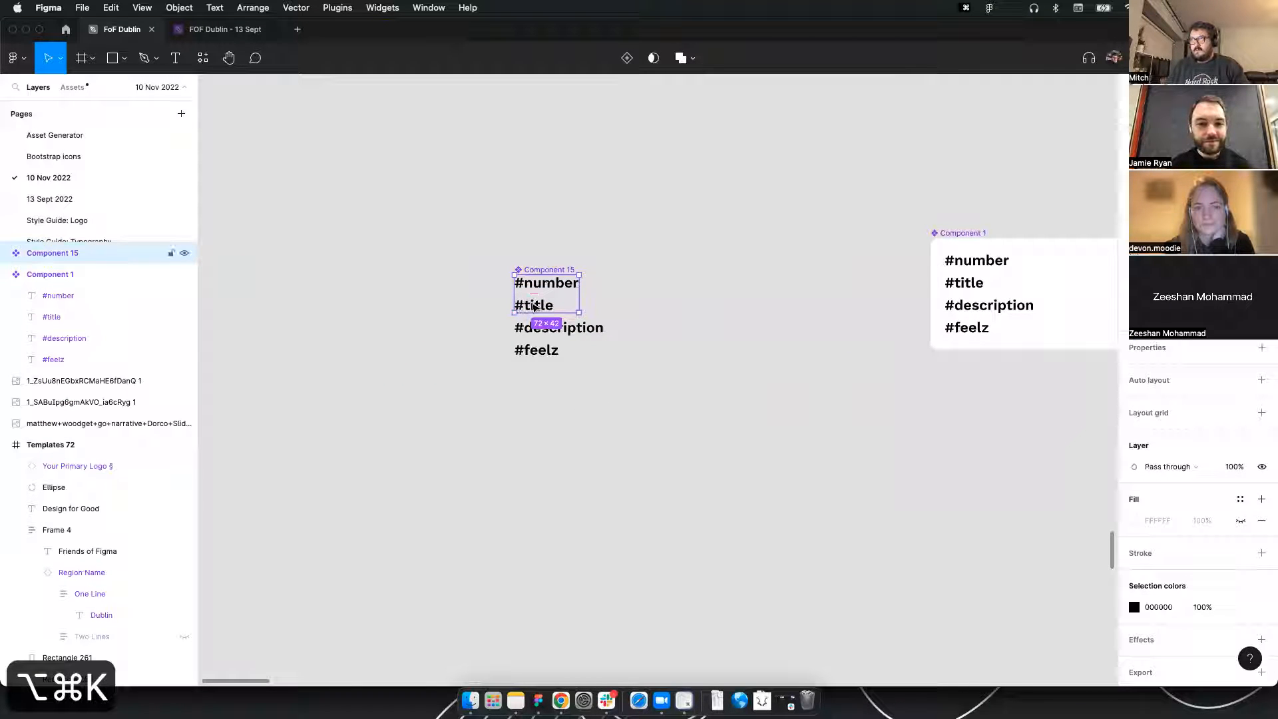
Turn the loose #description and #feelz texts into a component, and place an instance of both new components on the canvas beside them
{"action": "left_click_drag", "start_coordinate": [460, 319], "coordinate": [596, 382]}
{"action": "key", "text": "alt+super+k"}
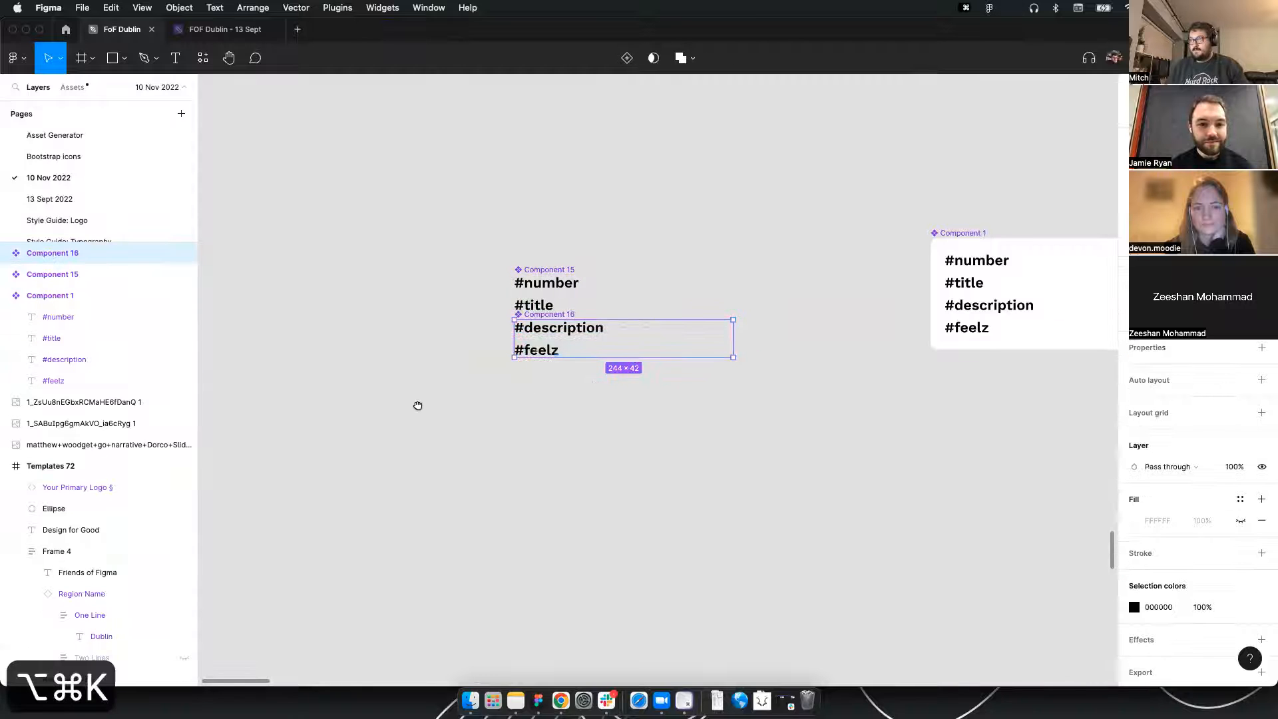
{"action": "scroll", "coordinate": [417, 405], "scroll_direction": "left", "scroll_amount": 4}
{"action": "left_click", "coordinate": [826, 310], "text": "shift"}
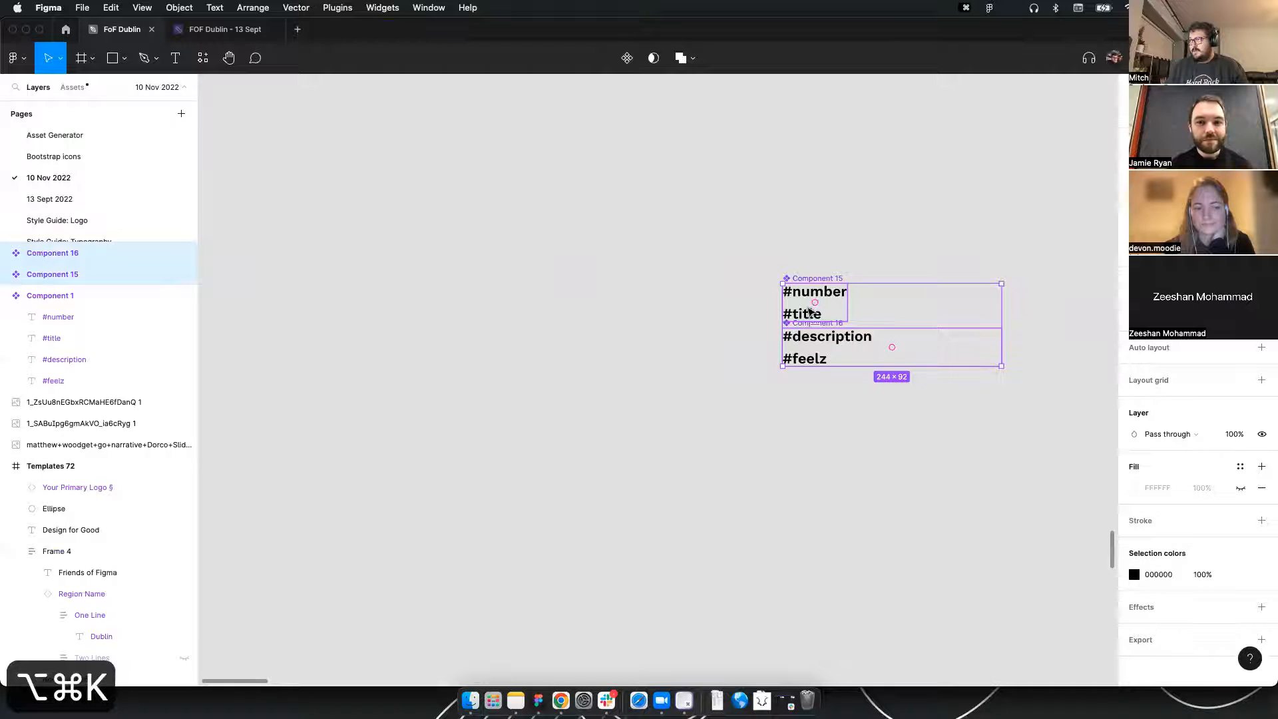
{"action": "left_click_drag", "start_coordinate": [826, 310], "coordinate": [393, 309]}
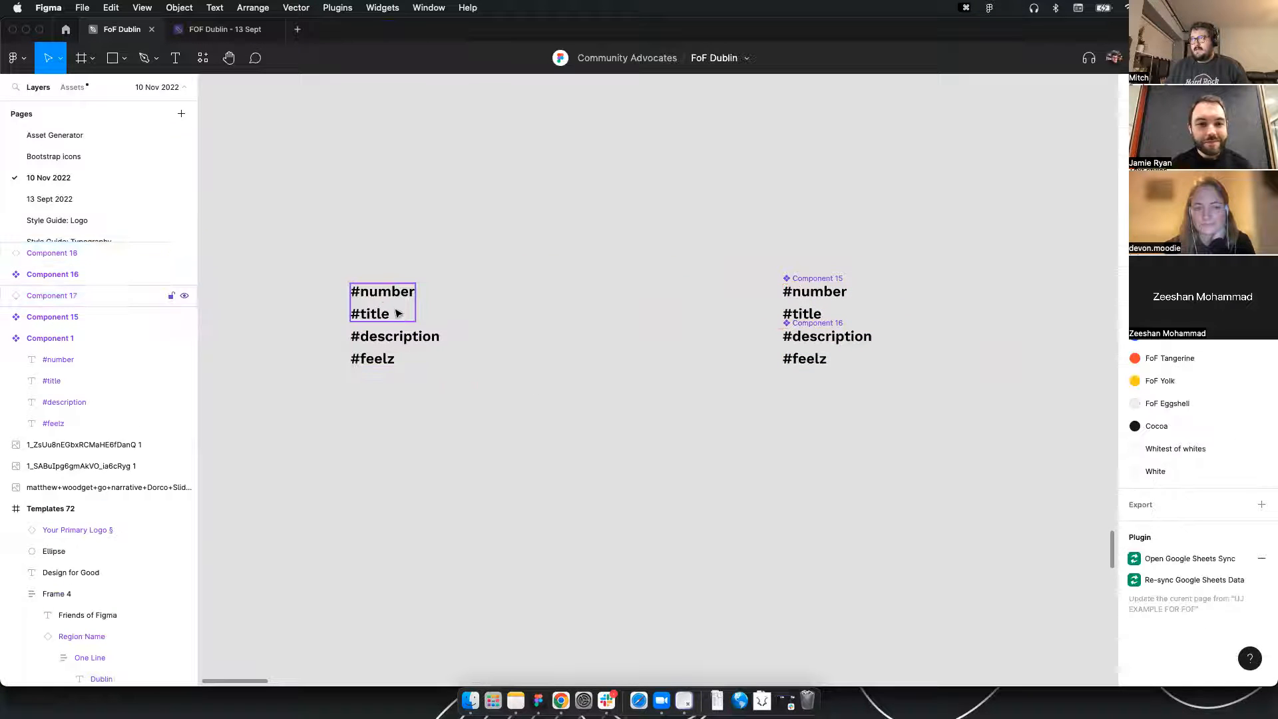
Wrap the two new instances in an auto layout frame and reorder them so the #description and #feelz instance comes first
{"action": "key", "text": "shift+a"}
{"action": "double_click", "coordinate": [369, 302]}
{"action": "left_click", "coordinate": [448, 249]}
{"action": "left_click_drag", "start_coordinate": [375, 313], "coordinate": [377, 365]}
{"action": "left_click", "coordinate": [413, 246]}
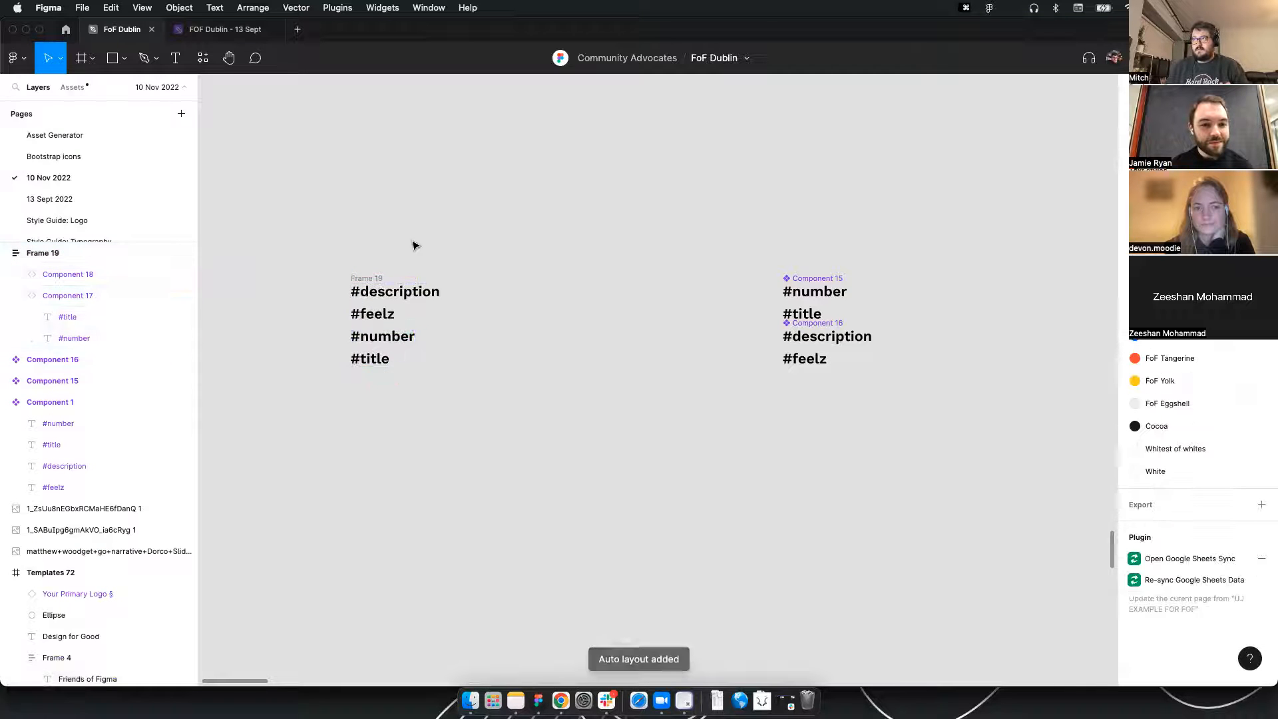
Wrap the auto layout frame in another auto layout and turn the result into a component
{"action": "scroll", "coordinate": [499, 249], "scroll_direction": "left", "scroll_amount": 5}
{"action": "left_click", "coordinate": [578, 292]}
{"action": "key", "text": "shift+a"}
{"action": "scroll", "coordinate": [579, 293], "scroll_direction": "left", "scroll_amount": 4}
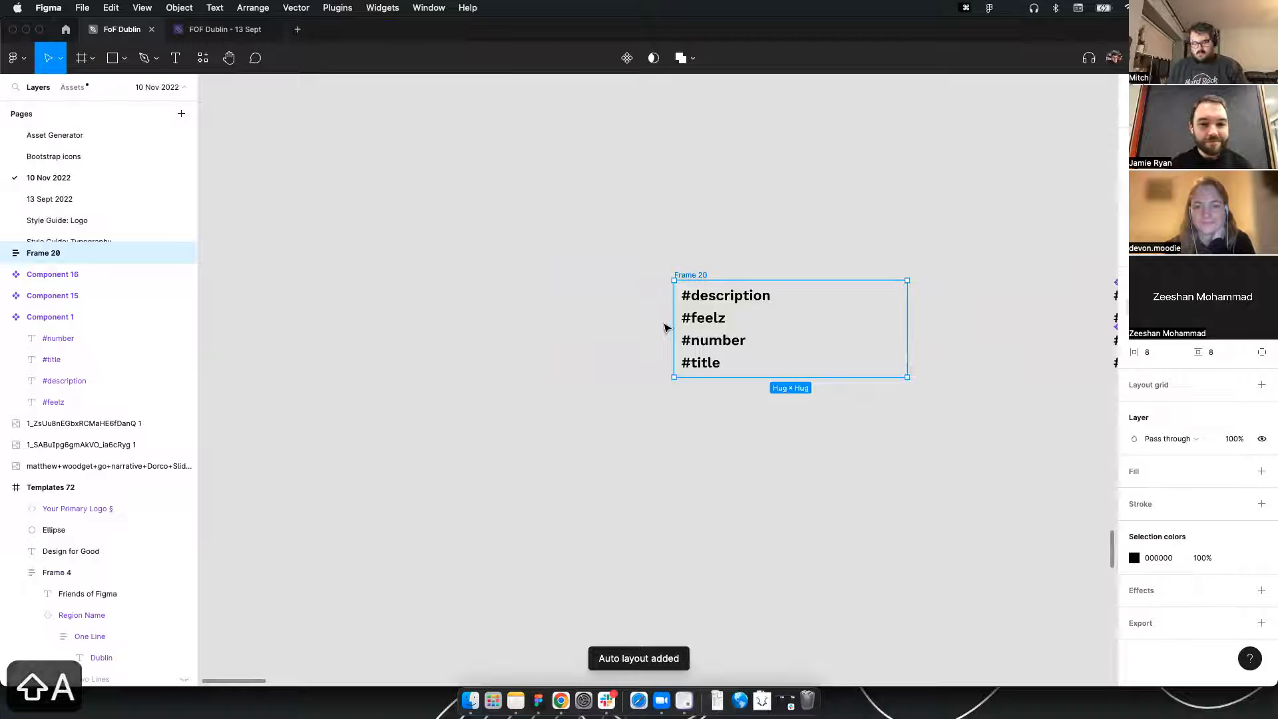
{"action": "key", "text": "alt+super+k"}
Place an instance of the Frame 20 component beside it and duplicate it downwards into a column of 12 instances
{"action": "left_click_drag", "start_coordinate": [733, 311], "coordinate": [526, 330]}
{"action": "scroll", "coordinate": [606, 249], "scroll_direction": "down", "scroll_amount": 5}
{"action": "key", "text": "super+d"}
{"action": "key", "text": "super+d"}
{"action": "key", "text": "super+d"}
{"action": "key", "text": "super+d"}
{"action": "key", "text": "super+d"}
{"action": "key", "text": "super+d"}
{"action": "key", "text": "super+d"}
{"action": "key", "text": "super+d"}
{"action": "key", "text": "super+d"}
{"action": "key", "text": "super+d"}
{"action": "key", "text": "super+d"}
{"action": "scroll", "coordinate": [623, 323], "scroll_direction": "down", "scroll_amount": 3}
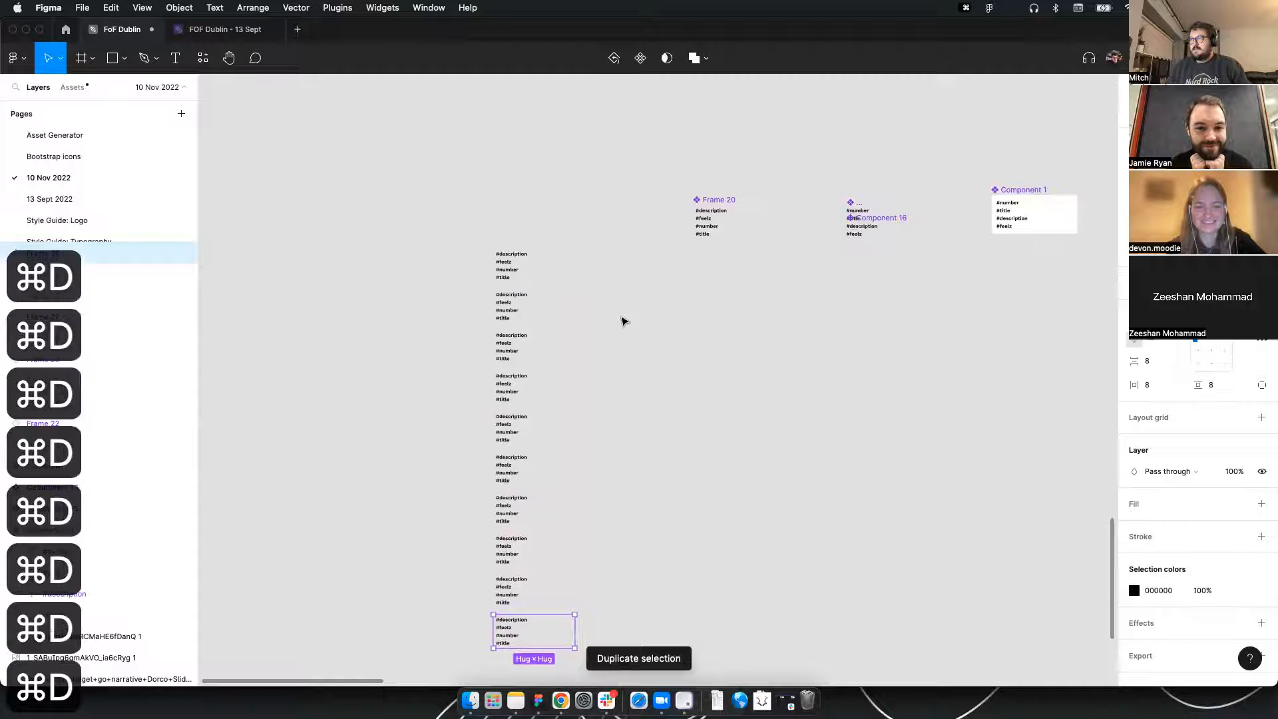
Select the whole column of Frame 20 instances and fetch and sync the spreadsheet data into the current selection with Google Sheets Sync
{"action": "left_click_drag", "start_coordinate": [384, 159], "coordinate": [563, 640]}
{"action": "left_click", "coordinate": [383, 7]}
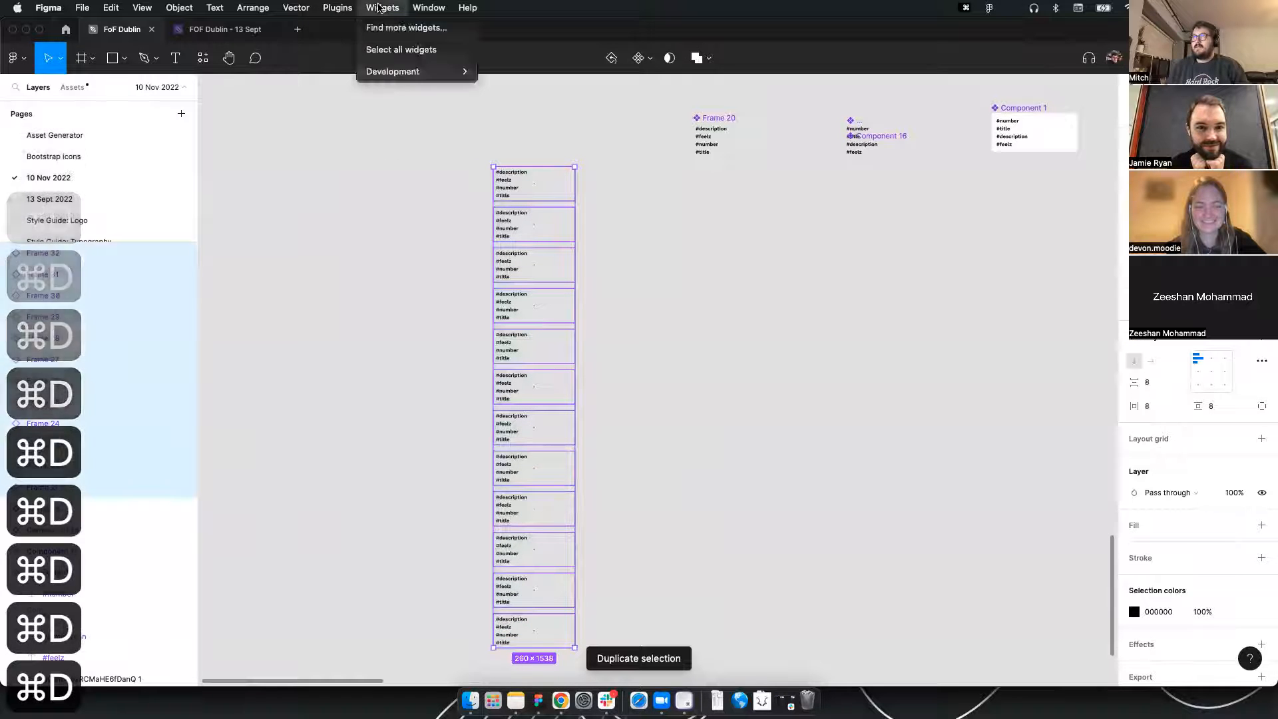
{"action": "mouse_move", "coordinate": [337, 7]}
{"action": "left_click", "coordinate": [365, 28]}
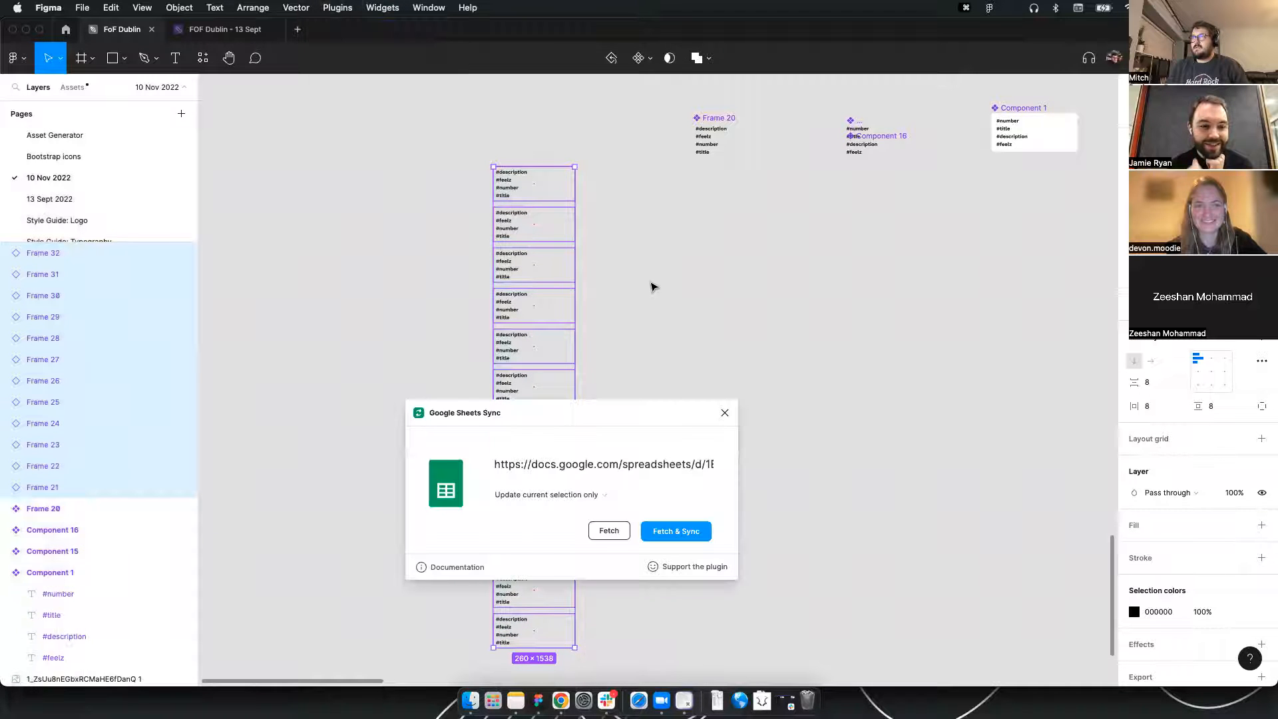
{"action": "left_click", "coordinate": [685, 530]}
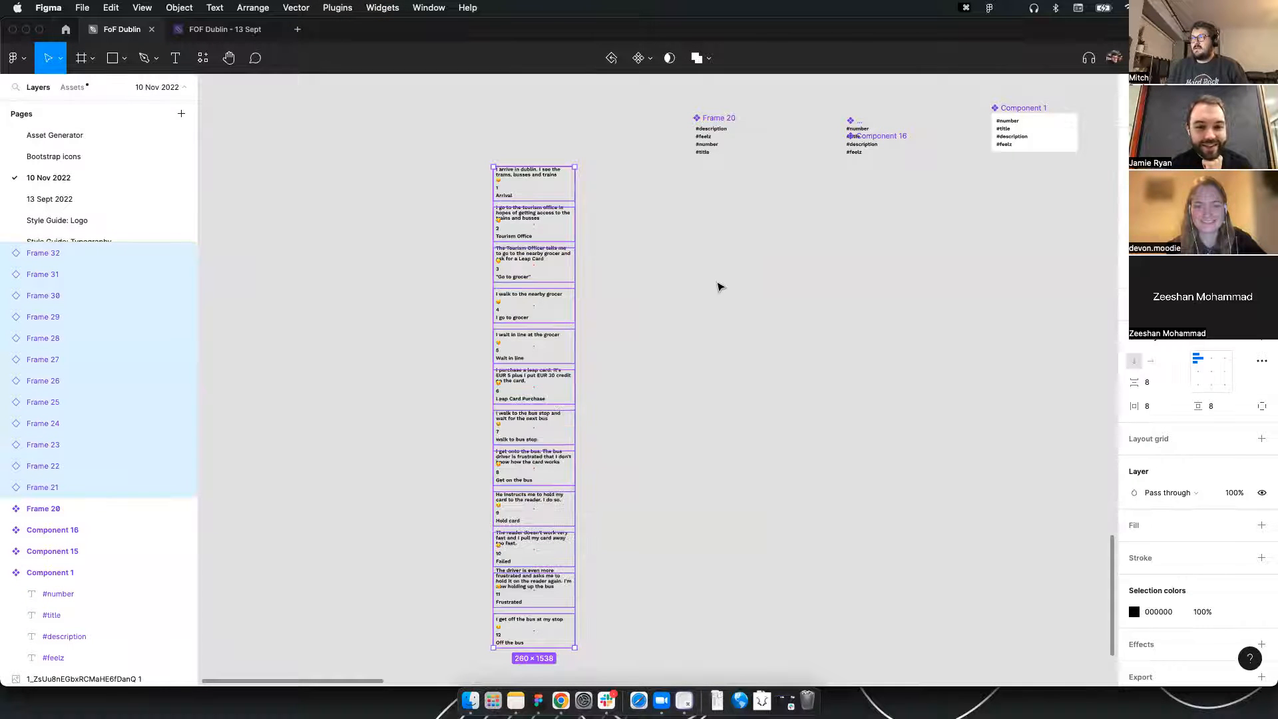
Look through the synced column to see how the nested components are filled, and undo the sync
{"action": "scroll", "coordinate": [524, 176], "scroll_direction": "up", "scroll_amount": 3}
{"action": "scroll", "coordinate": [524, 177], "scroll_direction": "up", "scroll_amount": 3}
{"action": "scroll", "coordinate": [519, 232], "scroll_direction": "down", "scroll_amount": 10}
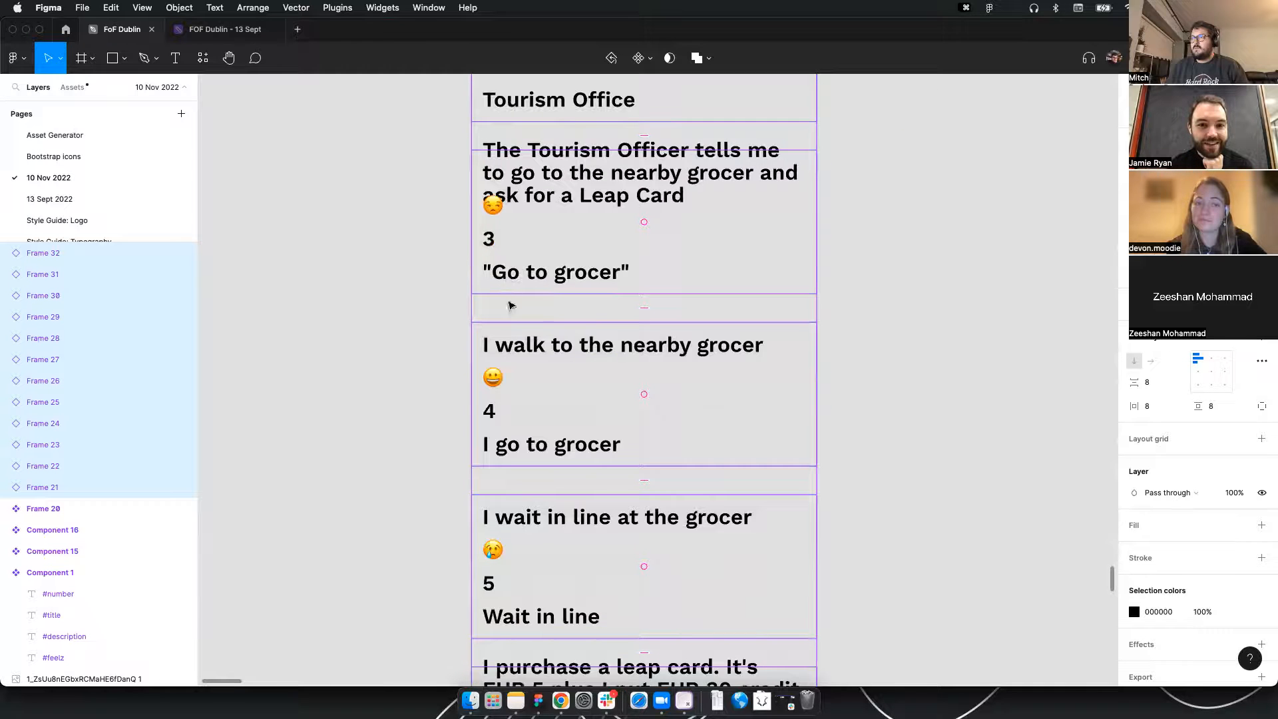
{"action": "scroll", "coordinate": [494, 352], "scroll_direction": "down", "scroll_amount": 12}
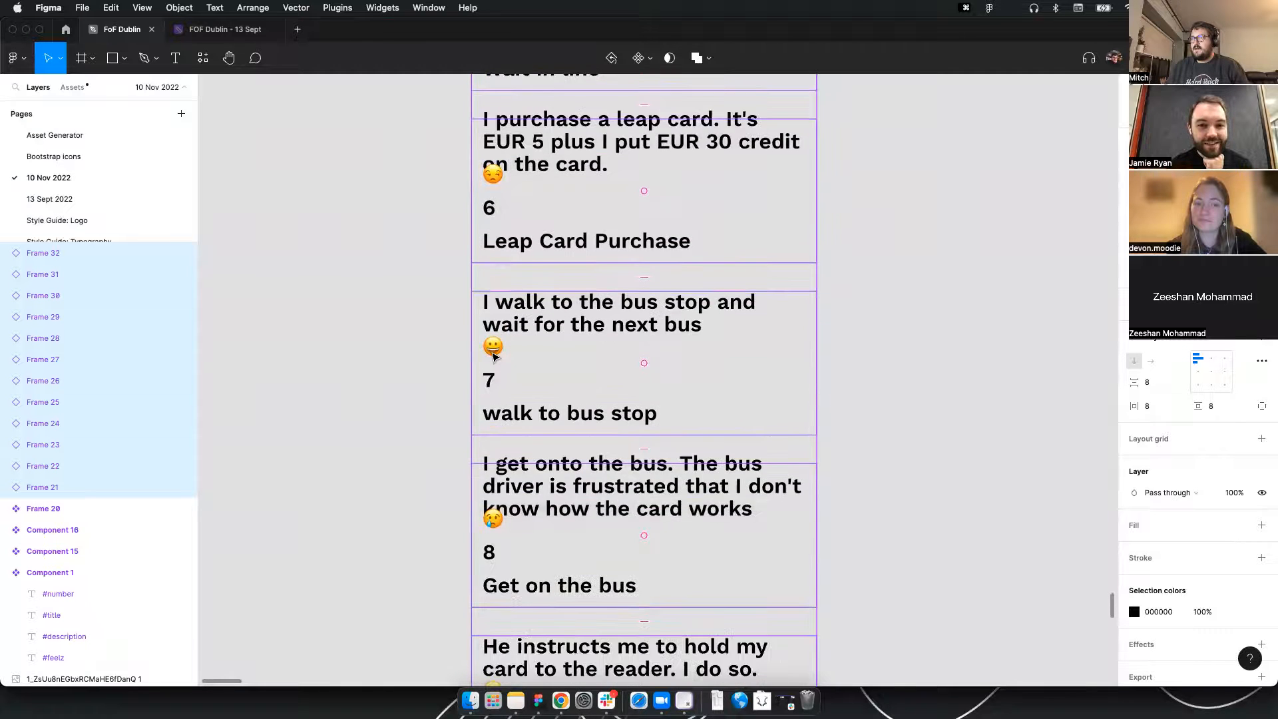
{"action": "scroll", "coordinate": [466, 362], "scroll_direction": "down", "scroll_amount": 3}
{"action": "scroll", "coordinate": [513, 339], "scroll_direction": "down", "scroll_amount": 5}
{"action": "scroll", "coordinate": [599, 313], "scroll_direction": "up", "scroll_amount": 5}
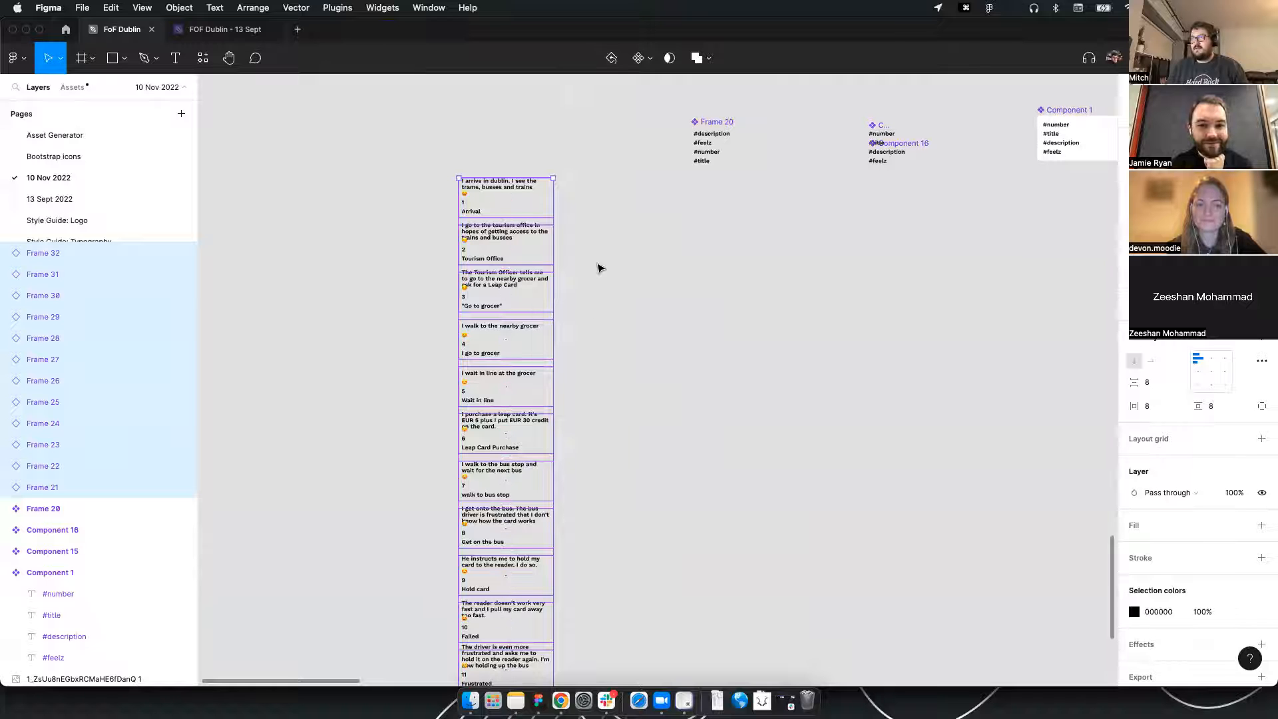
{"action": "scroll", "coordinate": [589, 265], "scroll_direction": "up", "scroll_amount": 1}
{"action": "key", "text": "super+z"}
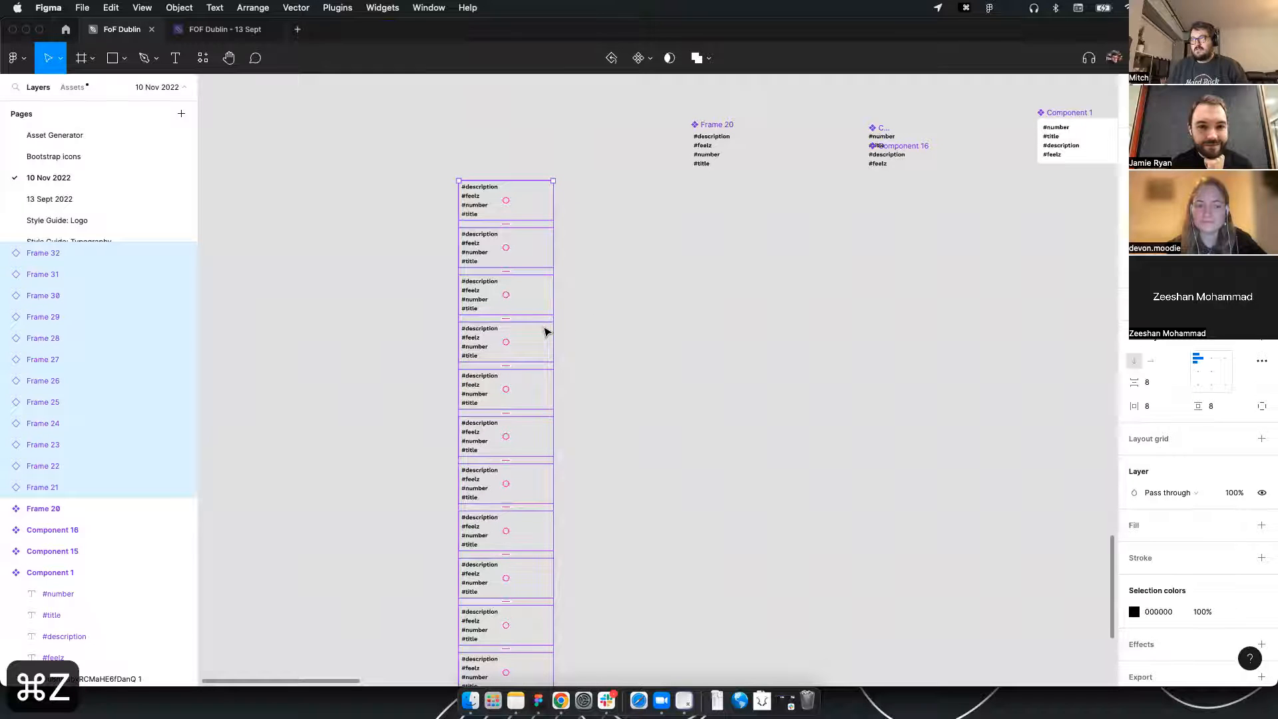
{"action": "left_click", "coordinate": [614, 333]}
{"action": "left_click", "coordinate": [502, 389]}
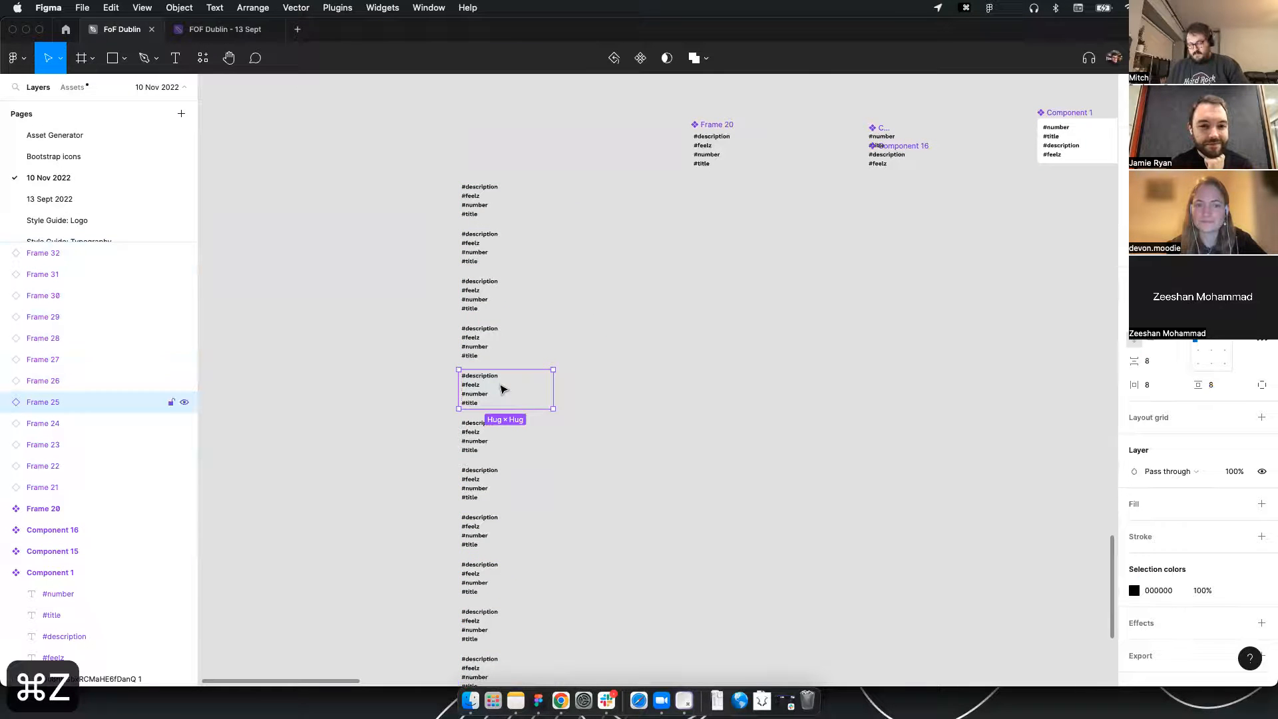
{"action": "key", "text": "shift+super+bracketright"}
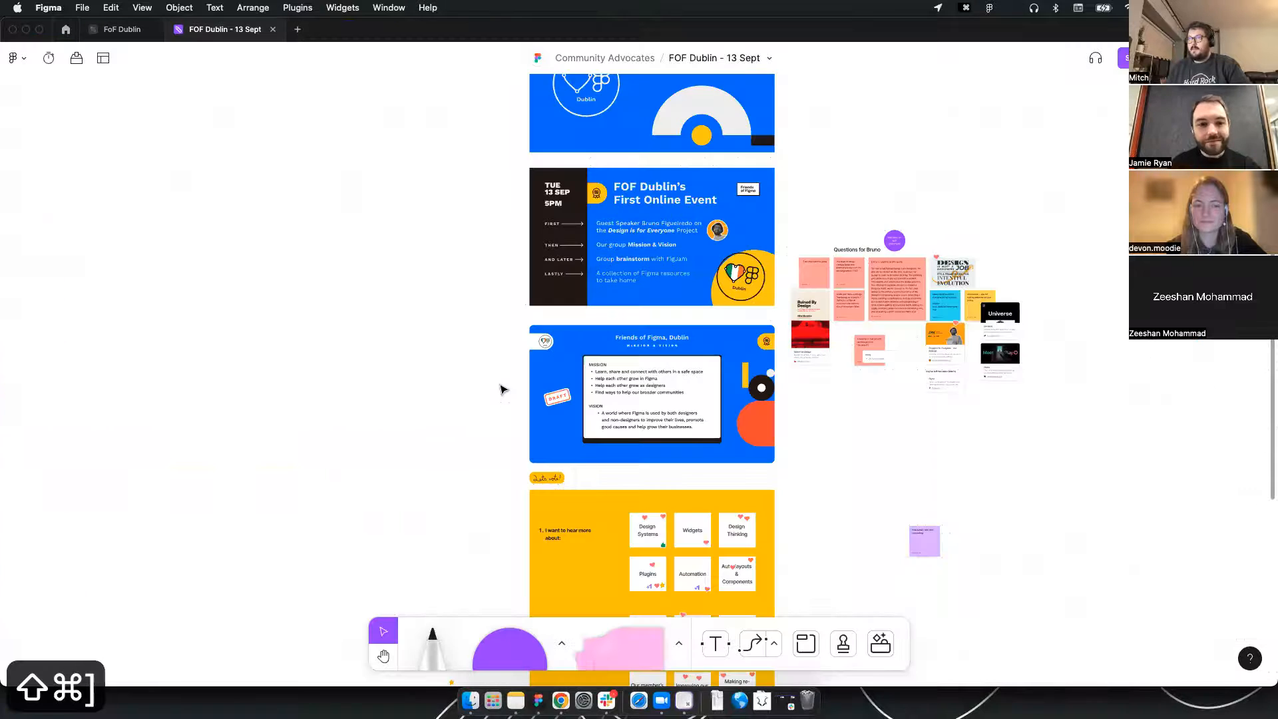
{"action": "key", "text": "shift+super+bracketleft"}
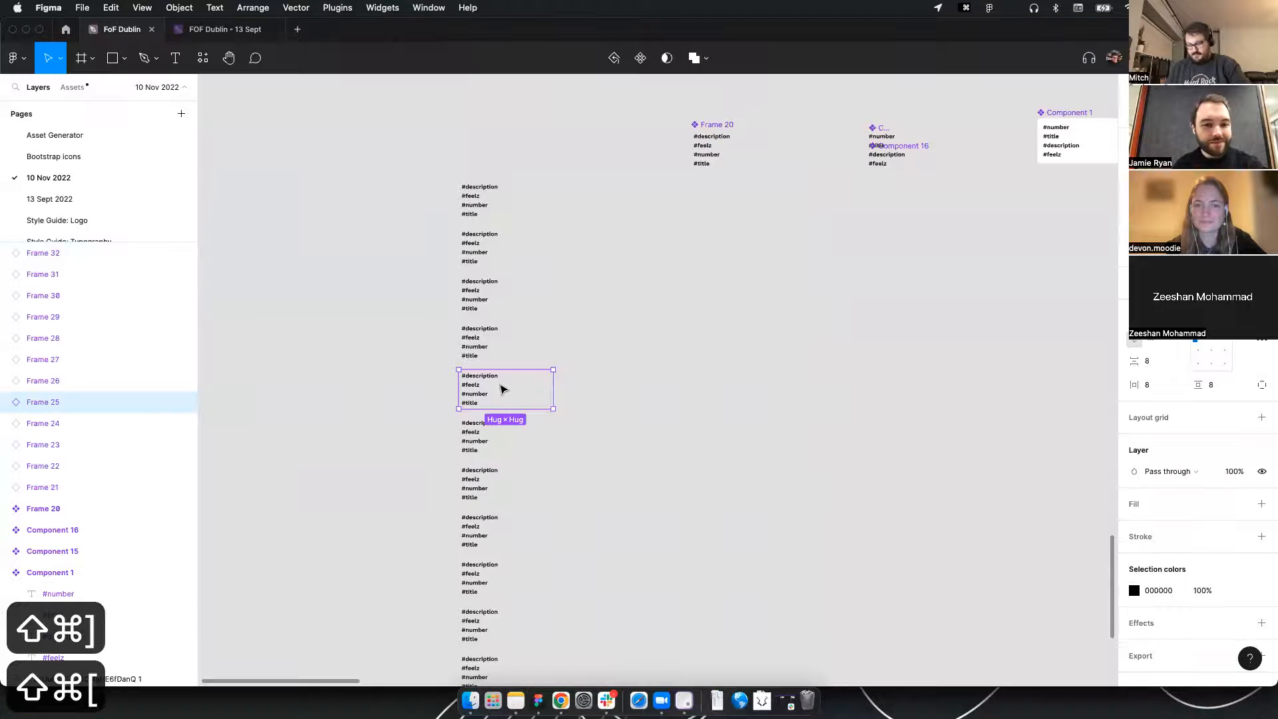
{"action": "key", "text": "alt+super"}
{"action": "key", "text": "alt+super+space"}
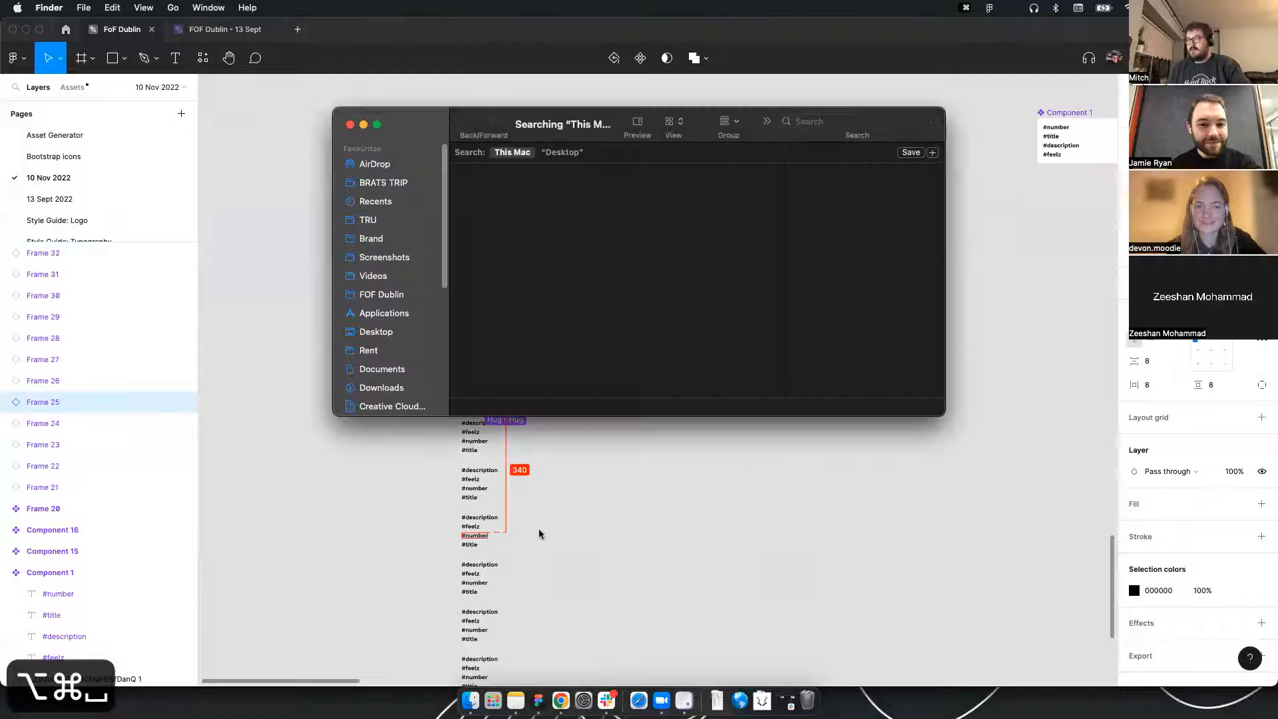
{"action": "left_click", "coordinate": [441, 513]}
Shuffle the layer order of the column by bringing several individual Frame 20 instances to the front
{"action": "left_click", "coordinate": [462, 536]}
{"action": "key", "text": "alt+super+bracketright"}
{"action": "key", "text": "alt+super+bracketright"}
{"action": "key", "text": "alt+super+bracketright"}
{"action": "key", "text": "alt+super+bracketright"}
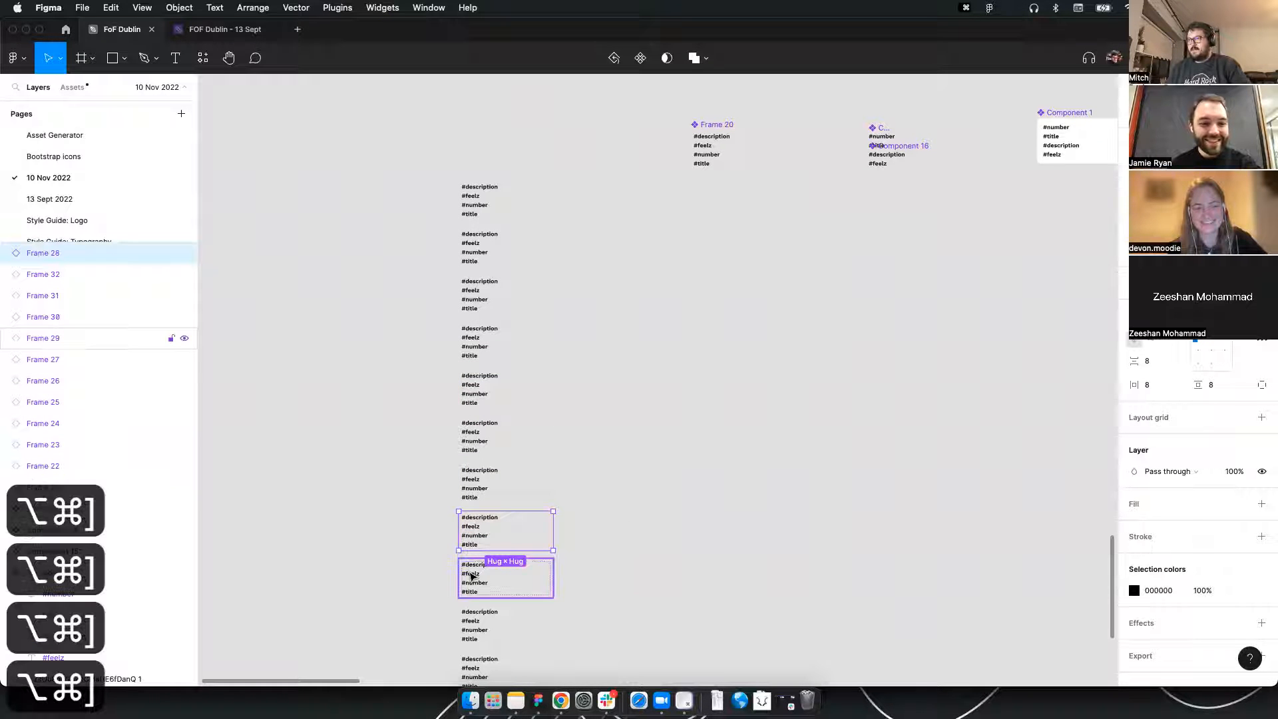
{"action": "left_click", "coordinate": [474, 341]}
{"action": "key", "text": "alt+super+bracketright"}
{"action": "key", "text": "alt+super+bracketright"}
{"action": "key", "text": "alt+super+bracketright"}
{"action": "key", "text": "alt+super+bracketright"}
{"action": "key", "text": "alt+super+bracketright"}
{"action": "left_click", "coordinate": [477, 439]}
{"action": "key", "text": "alt+super+bracketright"}
{"action": "key", "text": "alt+super+bracketright"}
{"action": "key", "text": "alt+super+bracketright"}
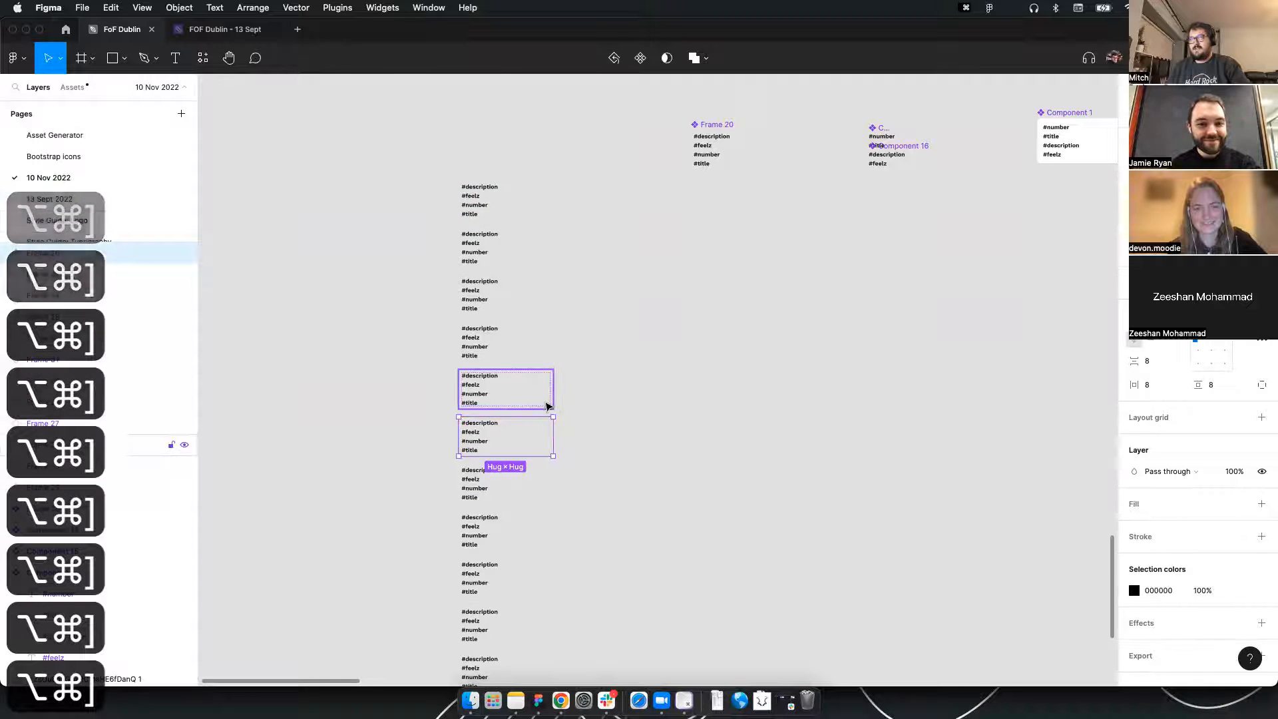
{"action": "scroll", "coordinate": [516, 433], "scroll_direction": "down", "scroll_amount": 4}
{"action": "left_click", "coordinate": [485, 458]}
{"action": "key", "text": "alt+super+bracketright"}
{"action": "key", "text": "alt+super+bracketright"}
{"action": "key", "text": "alt+super+bracketright"}
{"action": "left_click", "coordinate": [647, 484]}
Select the column of reordered instances and sync the spreadsheet data into the current selection again with Google Sheets Sync
{"action": "left_click_drag", "start_coordinate": [615, 537], "coordinate": [419, 214]}
{"action": "left_click", "coordinate": [373, 7]}
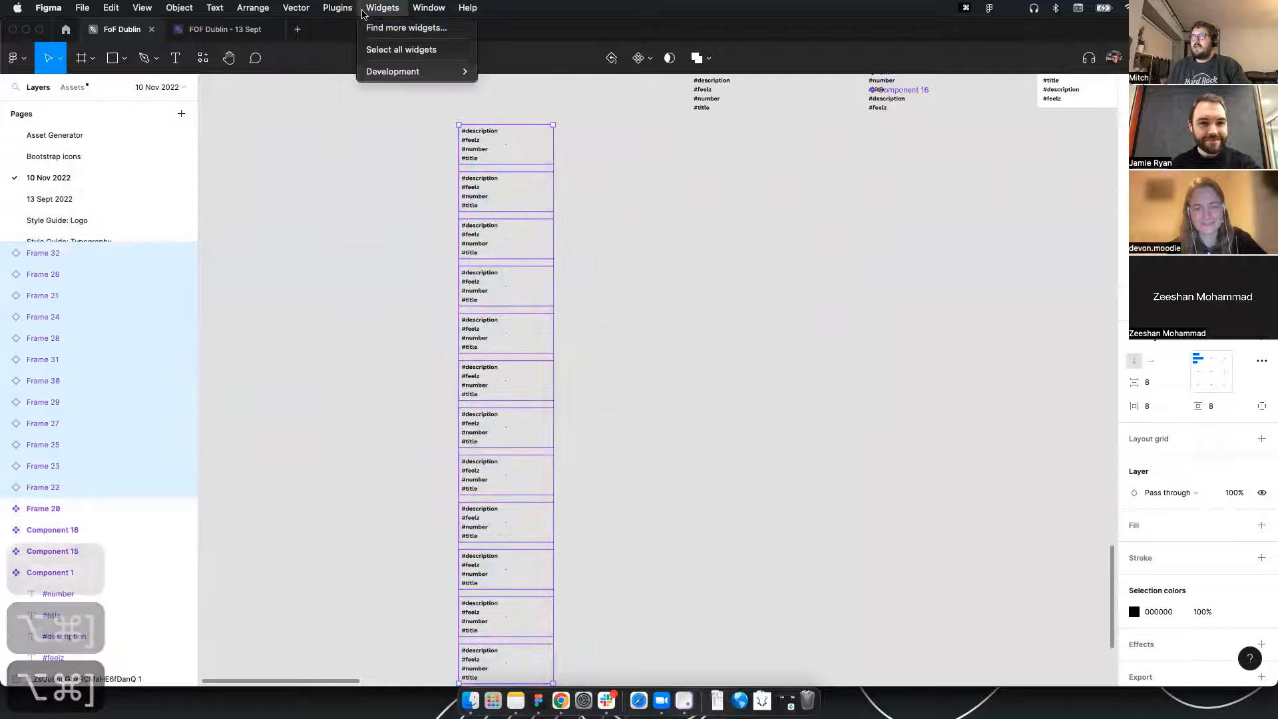
{"action": "left_click", "coordinate": [357, 29]}
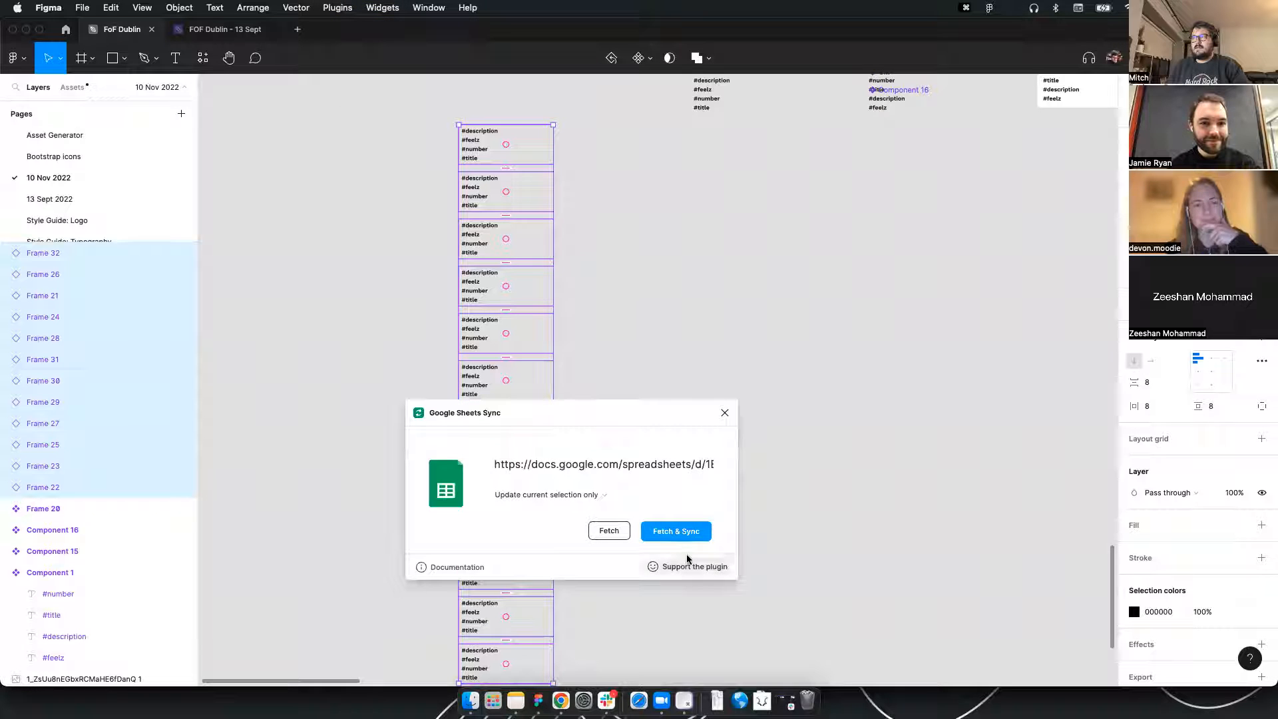
{"action": "left_click", "coordinate": [679, 531]}
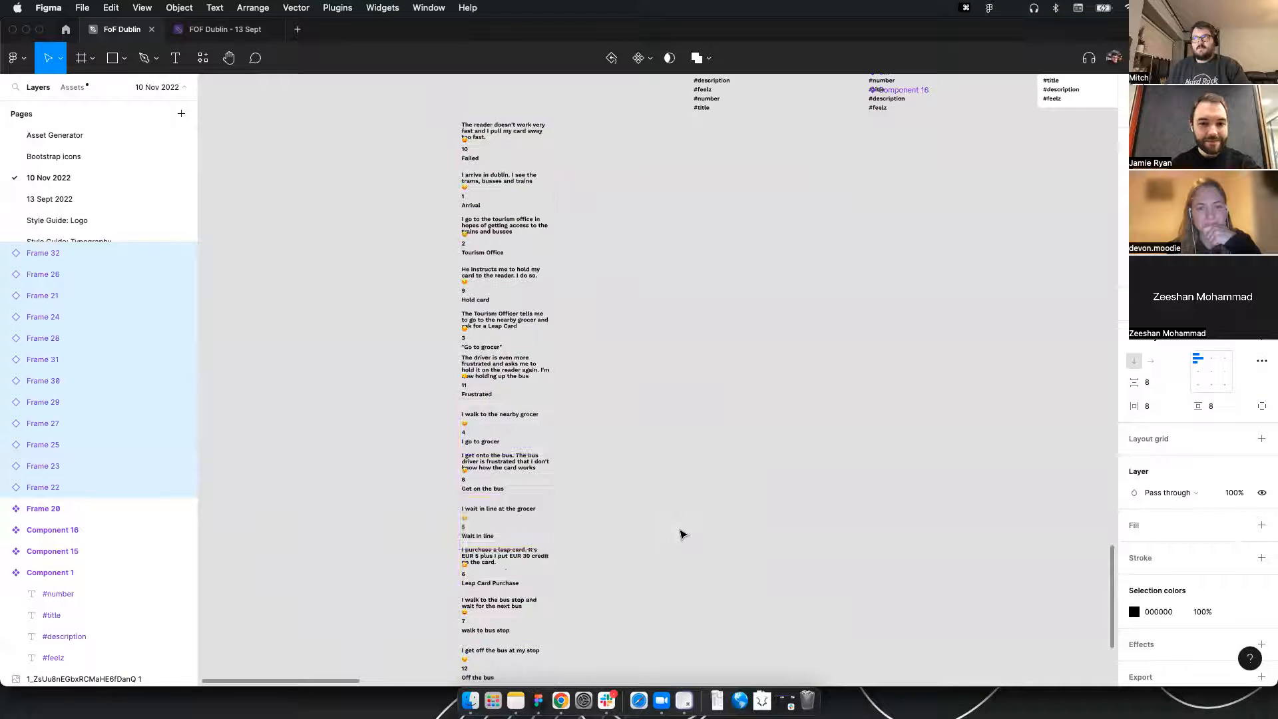
Examine the card numbers down the synced column to see how the layer order affects the order of the data
{"action": "scroll", "coordinate": [468, 142], "scroll_direction": "up", "scroll_amount": 5}
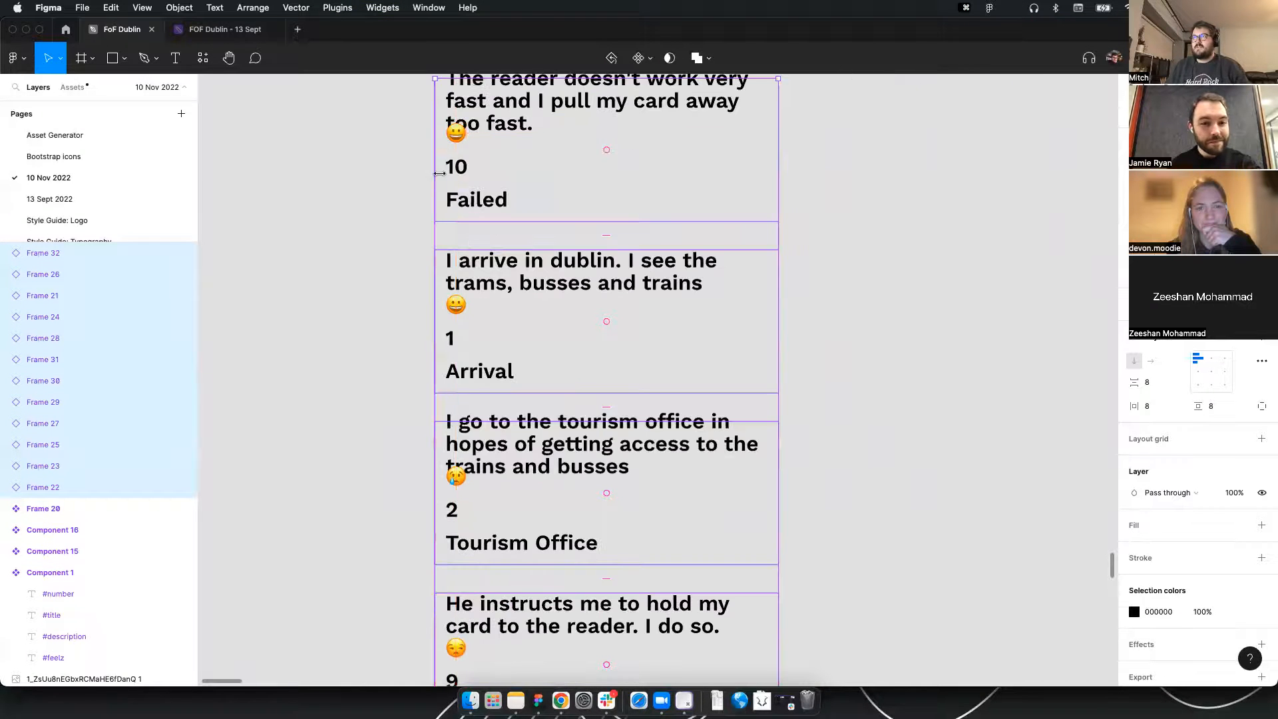
{"action": "scroll", "coordinate": [462, 366], "scroll_direction": "down", "scroll_amount": 5}
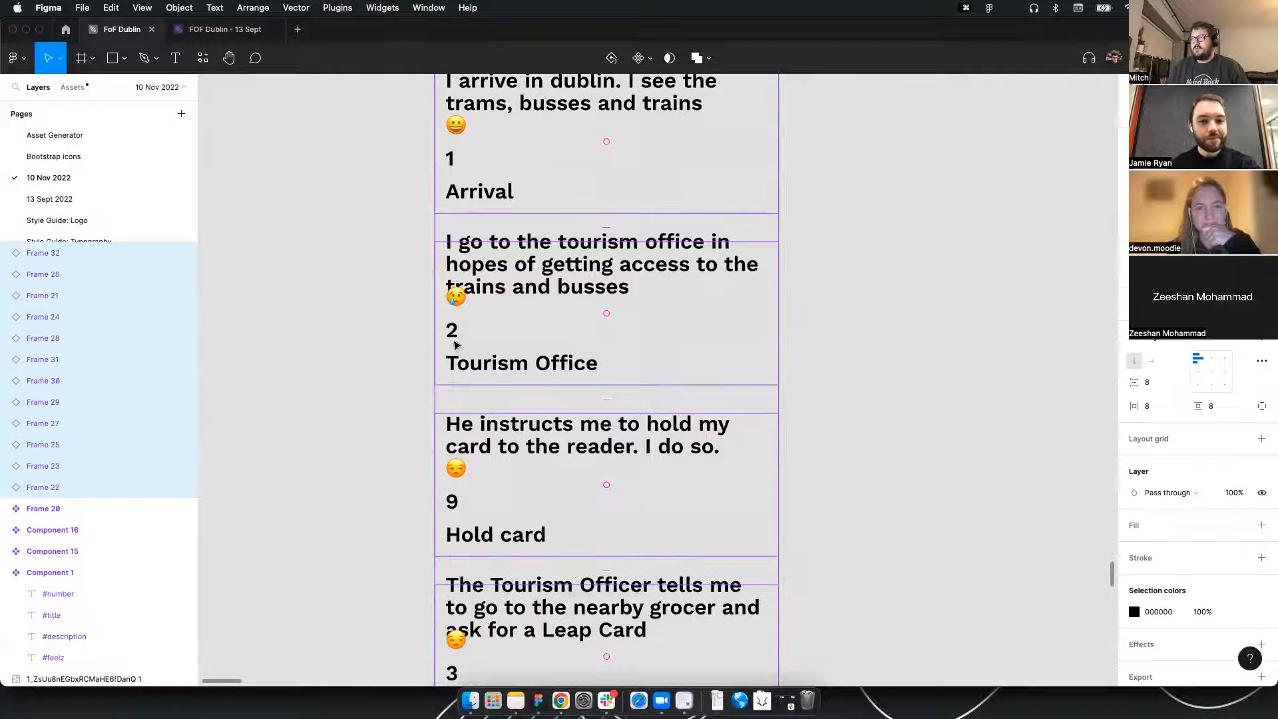
{"action": "scroll", "coordinate": [456, 499], "scroll_direction": "down", "scroll_amount": 5}
{"action": "scroll", "coordinate": [455, 479], "scroll_direction": "down", "scroll_amount": 5}
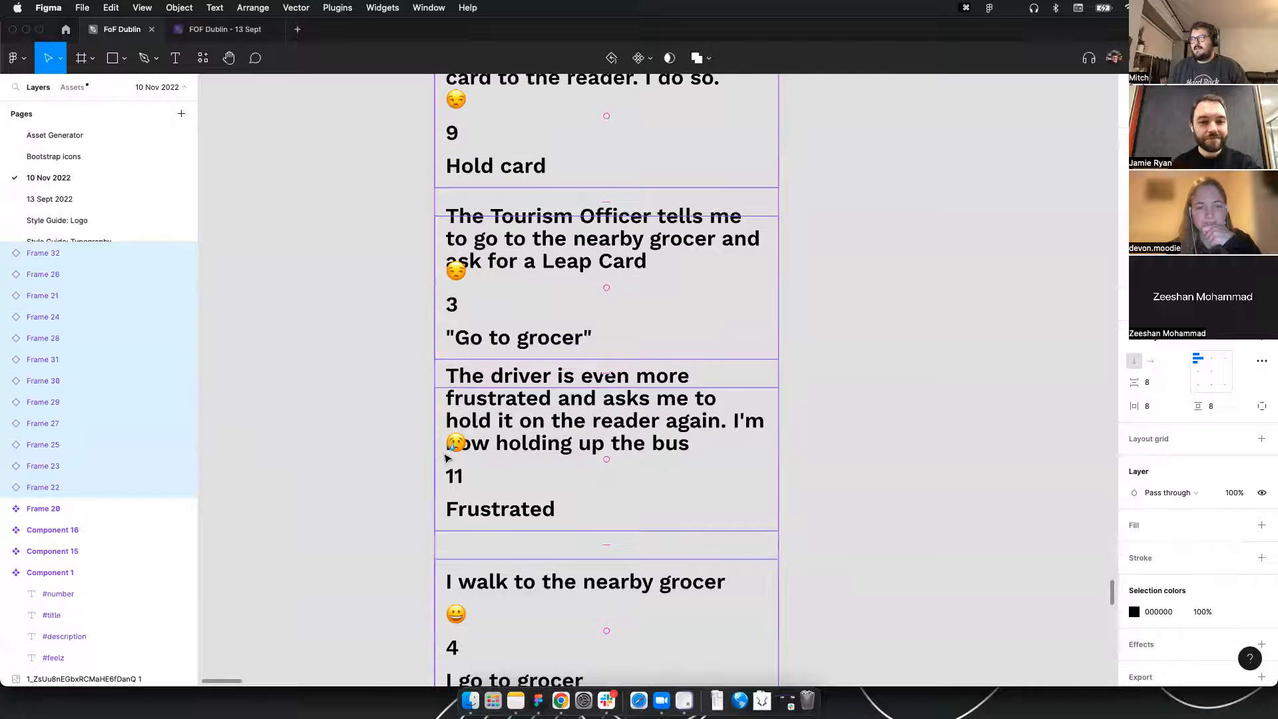
{"action": "scroll", "coordinate": [454, 473], "scroll_direction": "down", "scroll_amount": 4}
{"action": "scroll", "coordinate": [414, 391], "scroll_direction": "down", "scroll_amount": 10}
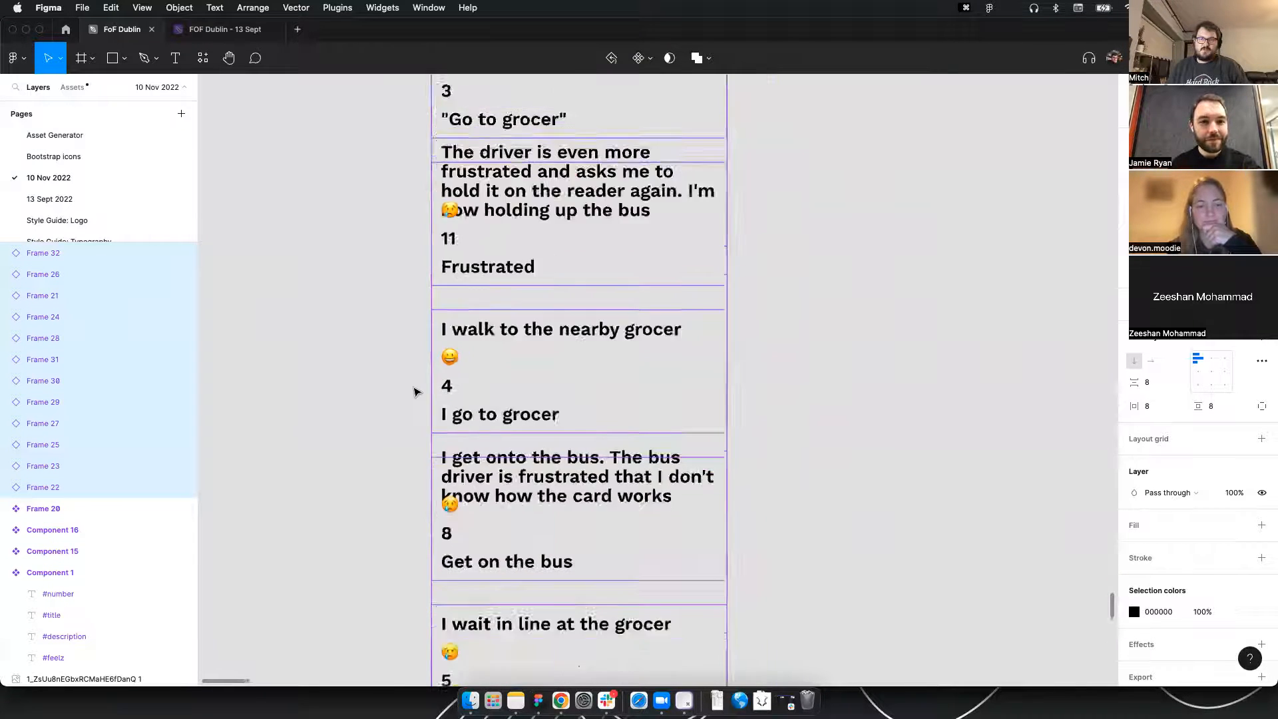
{"action": "scroll", "coordinate": [408, 394], "scroll_direction": "down", "scroll_amount": 3}
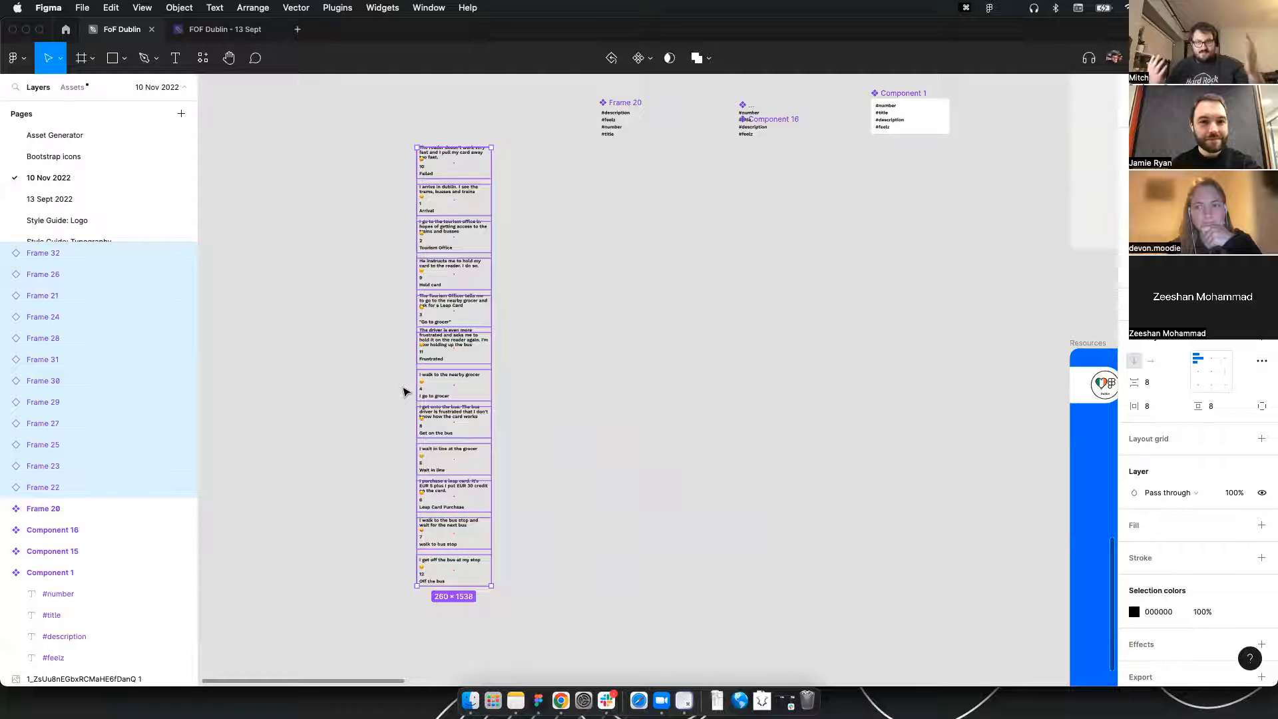
{"action": "scroll", "coordinate": [550, 338], "scroll_direction": "down", "scroll_amount": 3}
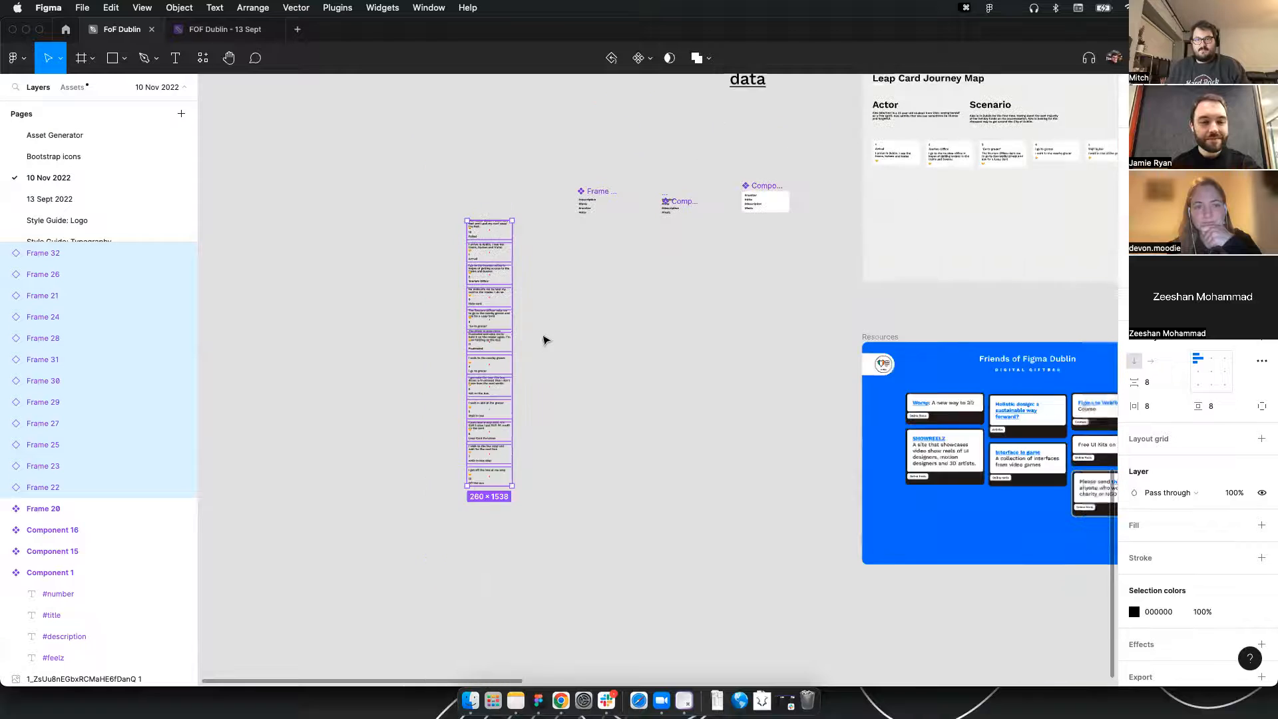
Delete the synced column of Frame 20 instances
{"action": "scroll", "coordinate": [463, 419], "scroll_direction": "right", "scroll_amount": 5}
{"action": "scroll", "coordinate": [530, 386], "scroll_direction": "right", "scroll_amount": 3}
{"action": "scroll", "coordinate": [531, 387], "scroll_direction": "up", "scroll_amount": 1}
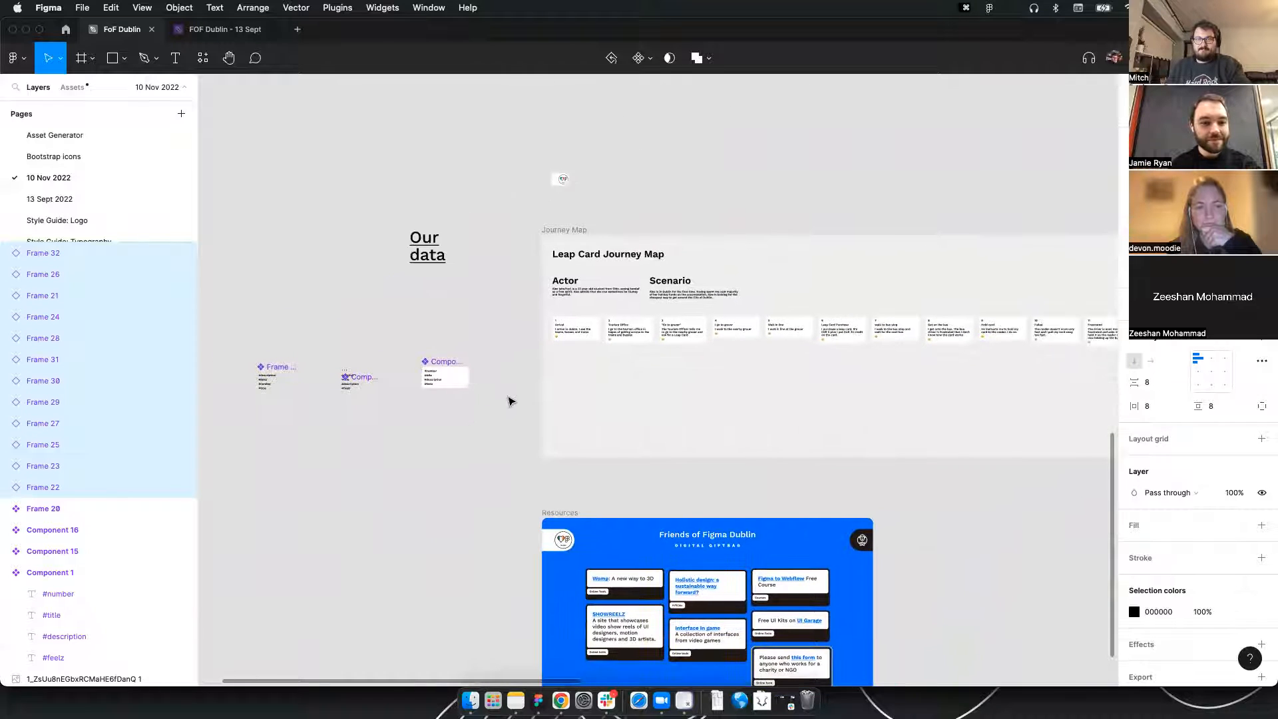
{"action": "left_click_drag", "start_coordinate": [464, 435], "coordinate": [680, 333]}
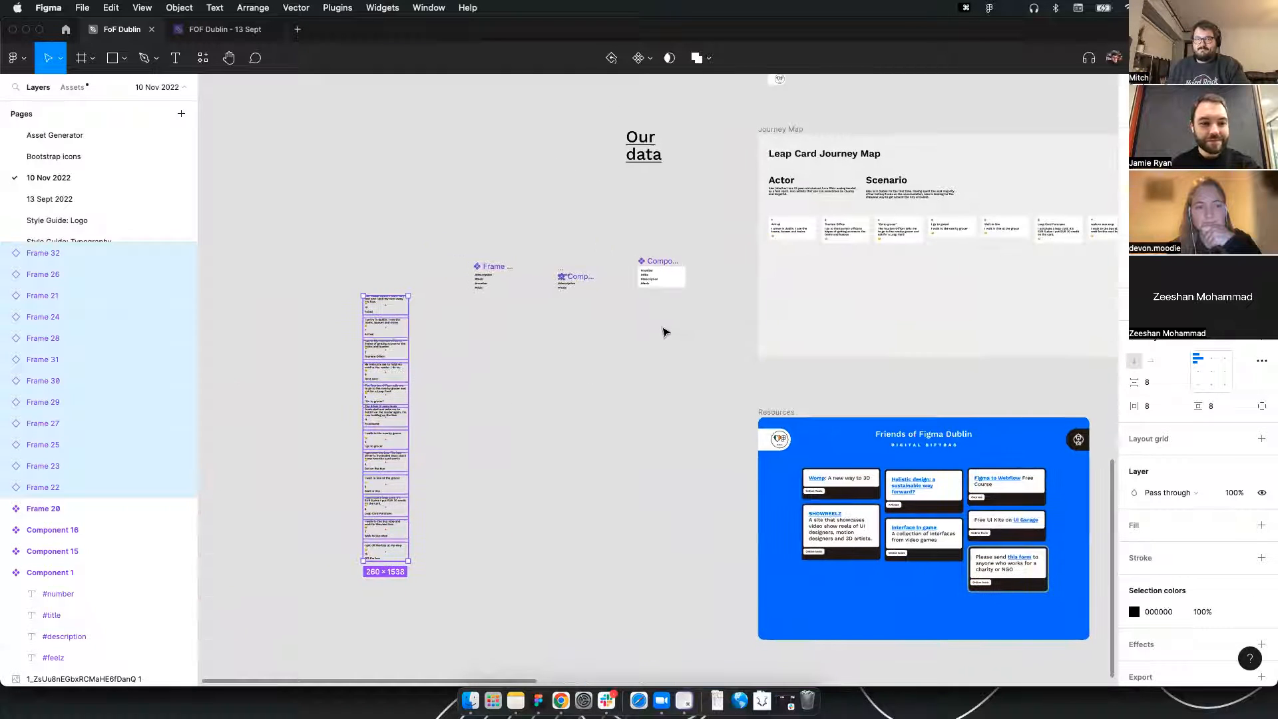
{"action": "left_click", "coordinate": [598, 360]}
{"action": "left_click_drag", "start_coordinate": [679, 348], "coordinate": [337, 392]}
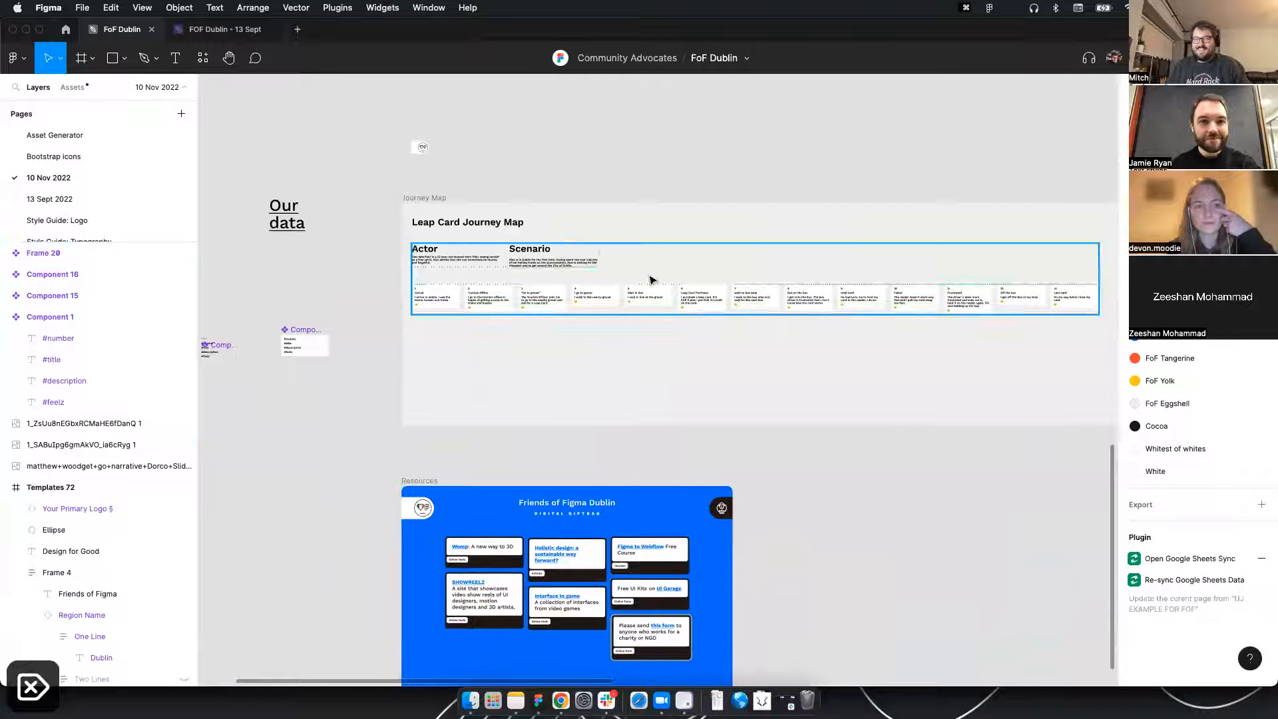
Undo the deletion of the instance column and the last data sync
{"action": "scroll", "coordinate": [722, 267], "scroll_direction": "up", "scroll_amount": 2}
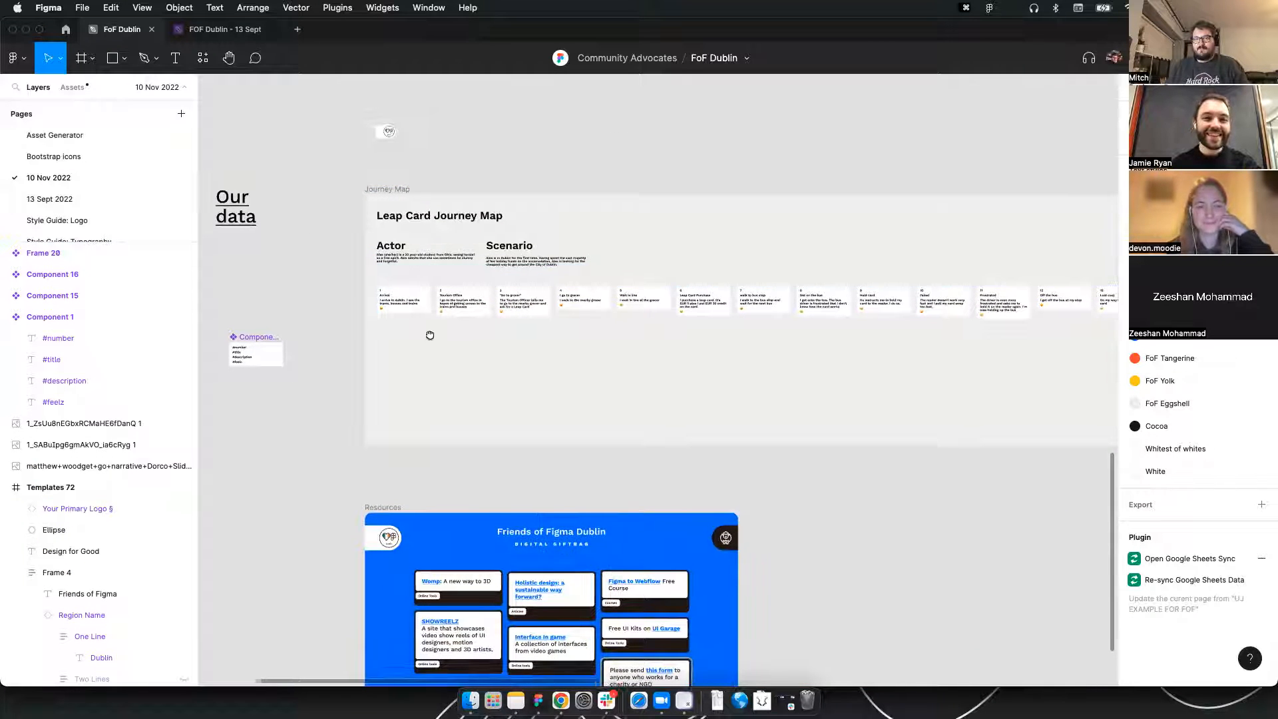
{"action": "left_click_drag", "start_coordinate": [428, 333], "coordinate": [593, 311]}
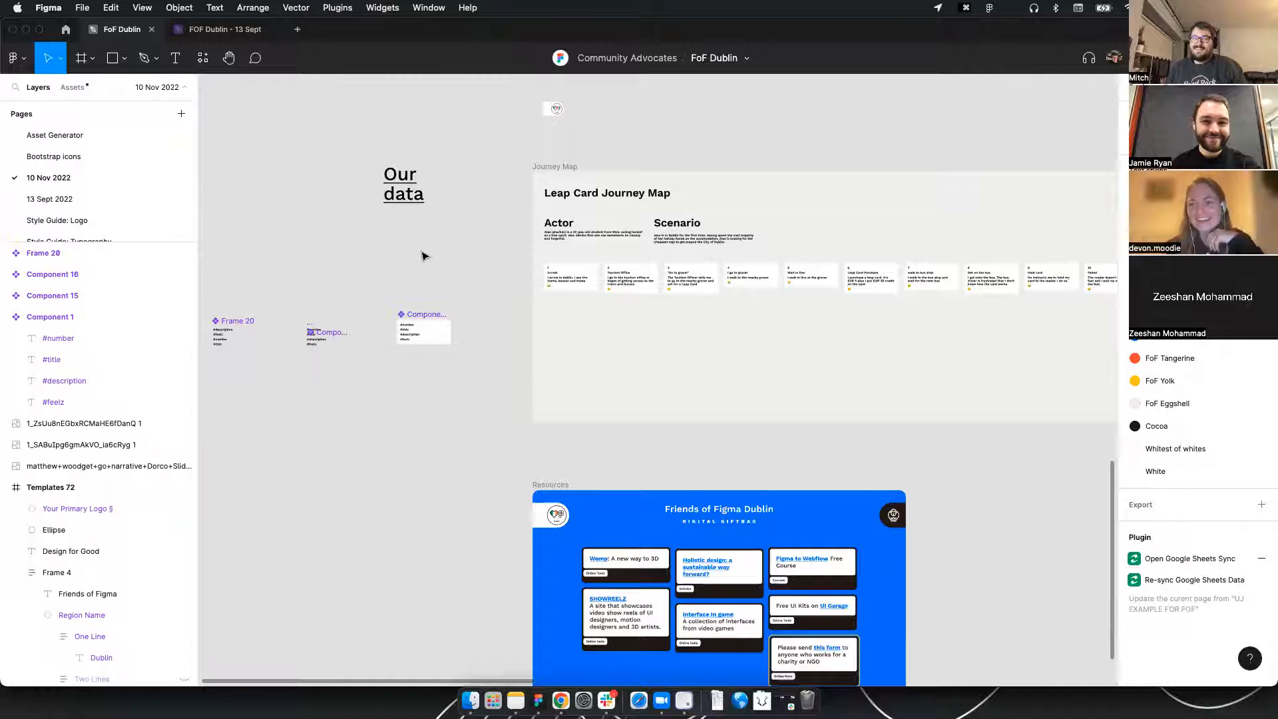
{"action": "scroll", "coordinate": [374, 288], "scroll_direction": "left", "scroll_amount": 5}
{"action": "left_click", "coordinate": [585, 333]}
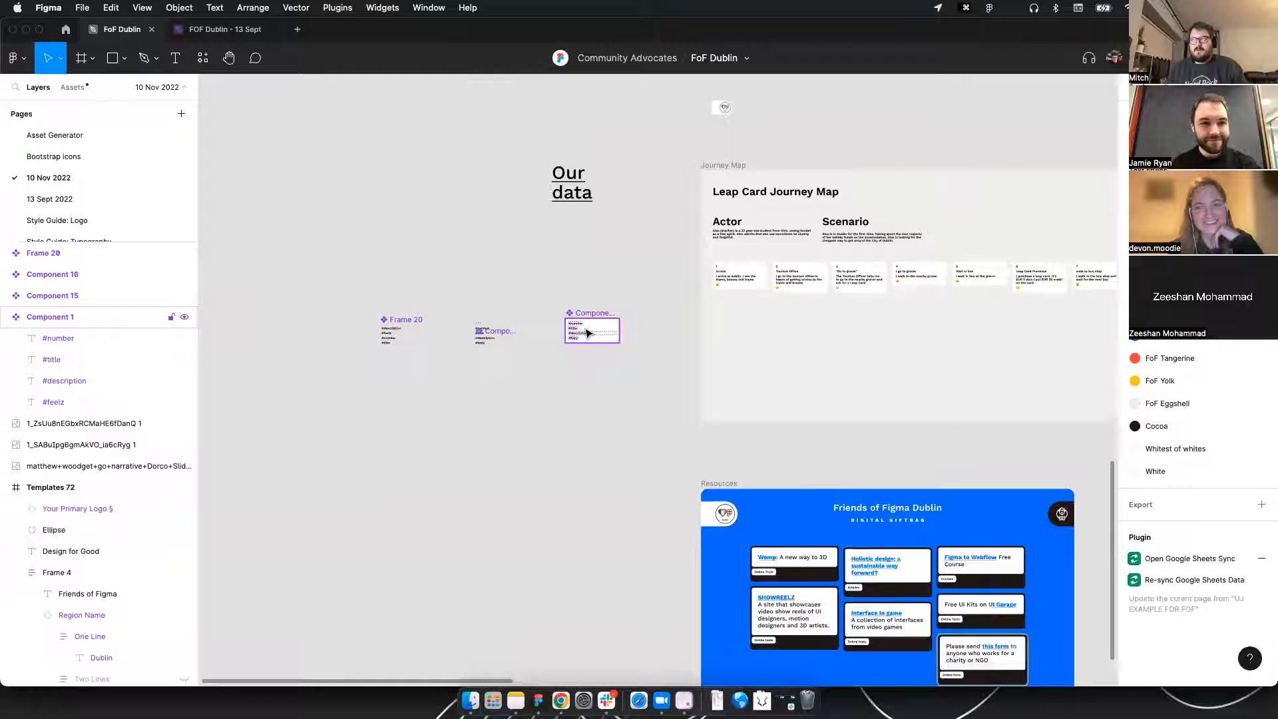
{"action": "scroll", "coordinate": [585, 333], "scroll_direction": "left", "scroll_amount": 5}
{"action": "key", "text": "super+z"}
{"action": "key", "text": "super+z"}
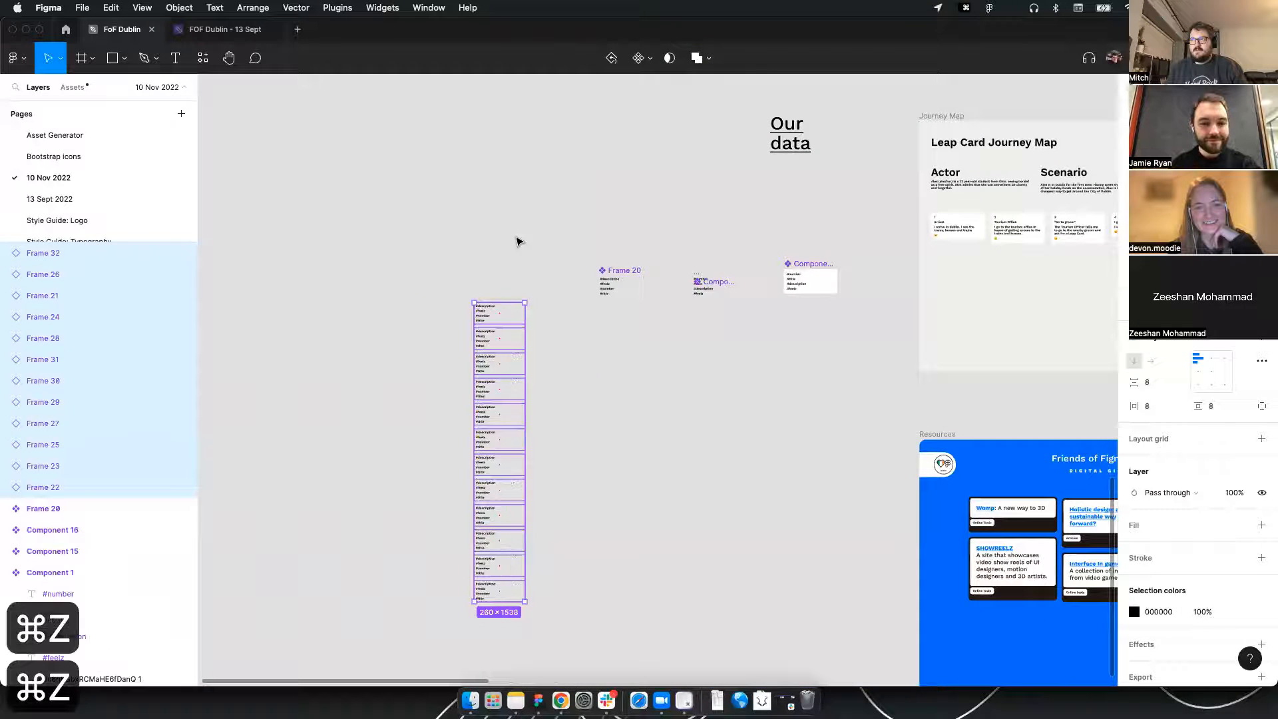
Check which layer each instance in the lower part of the placeholder column corresponds to
{"action": "key", "text": "super+z"}
{"action": "key", "text": "super+shift+z"}
{"action": "left_click", "coordinate": [518, 241]}
{"action": "scroll", "coordinate": [476, 508], "scroll_direction": "down", "scroll_amount": 3}
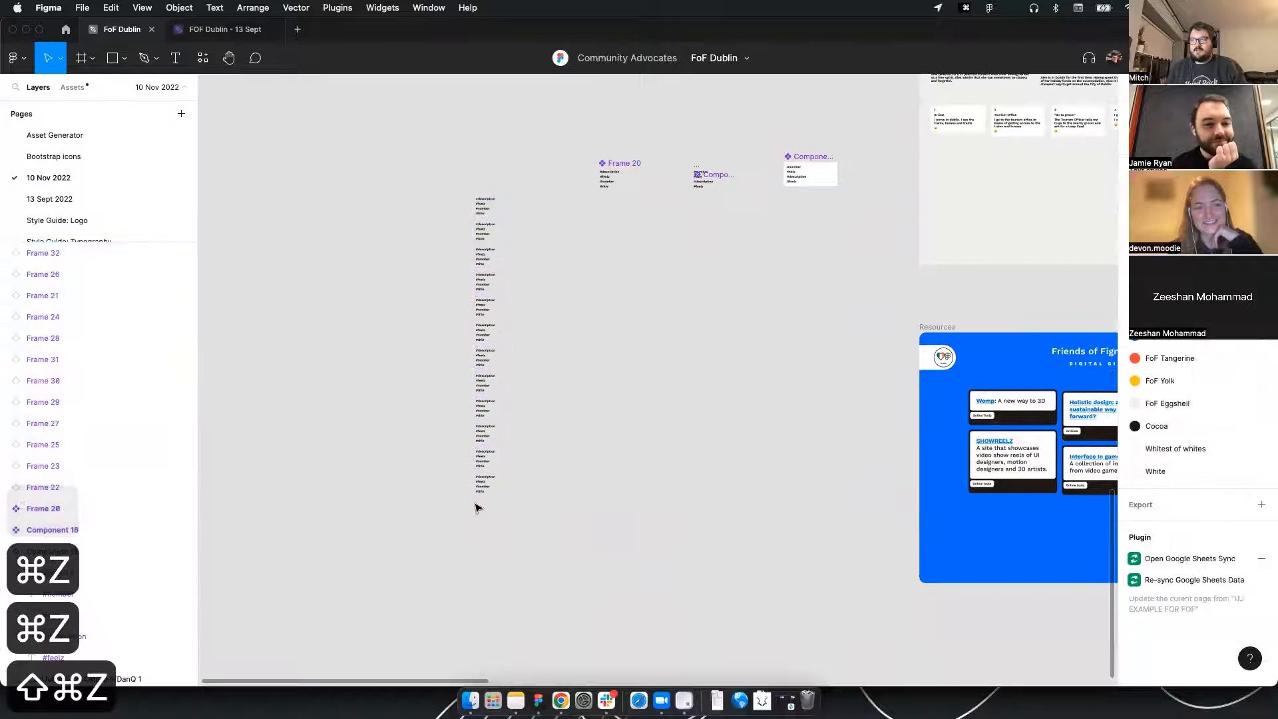
{"action": "scroll", "coordinate": [477, 508], "scroll_direction": "up", "scroll_amount": 3}
{"action": "left_click", "coordinate": [490, 491]}
{"action": "left_click", "coordinate": [489, 441]}
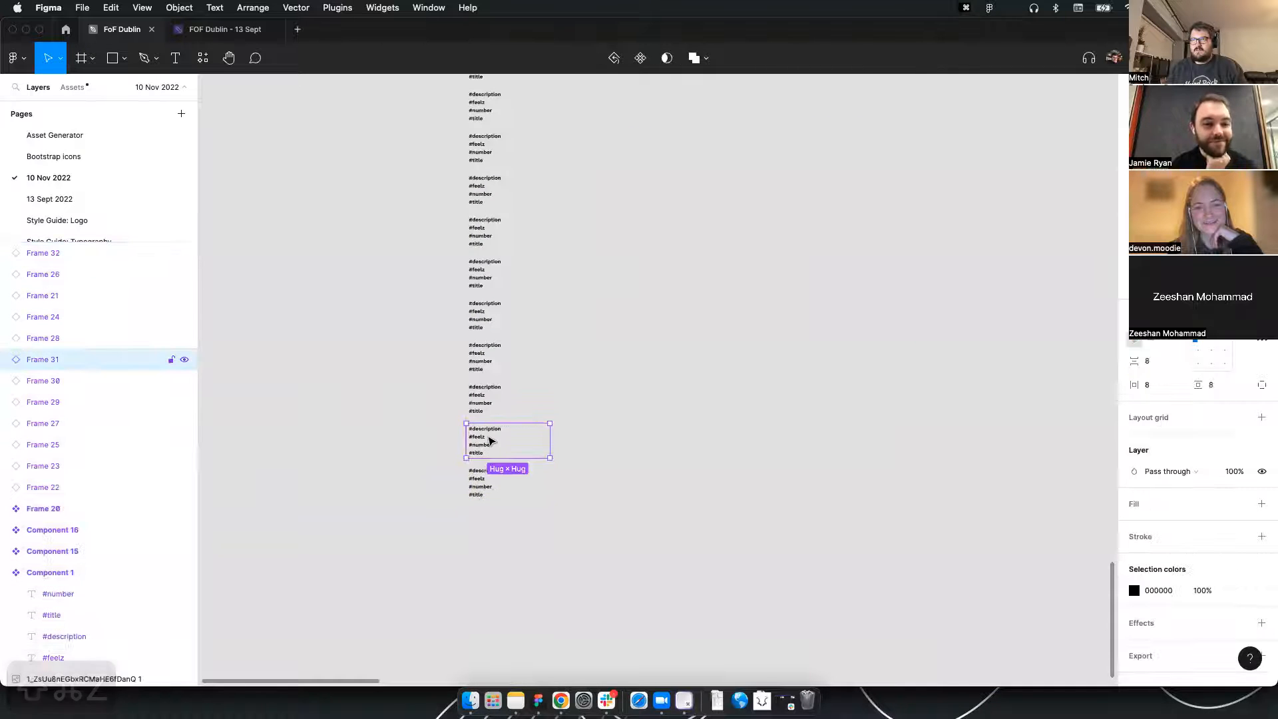
{"action": "left_click", "coordinate": [488, 403]}
{"action": "left_click", "coordinate": [489, 373]}
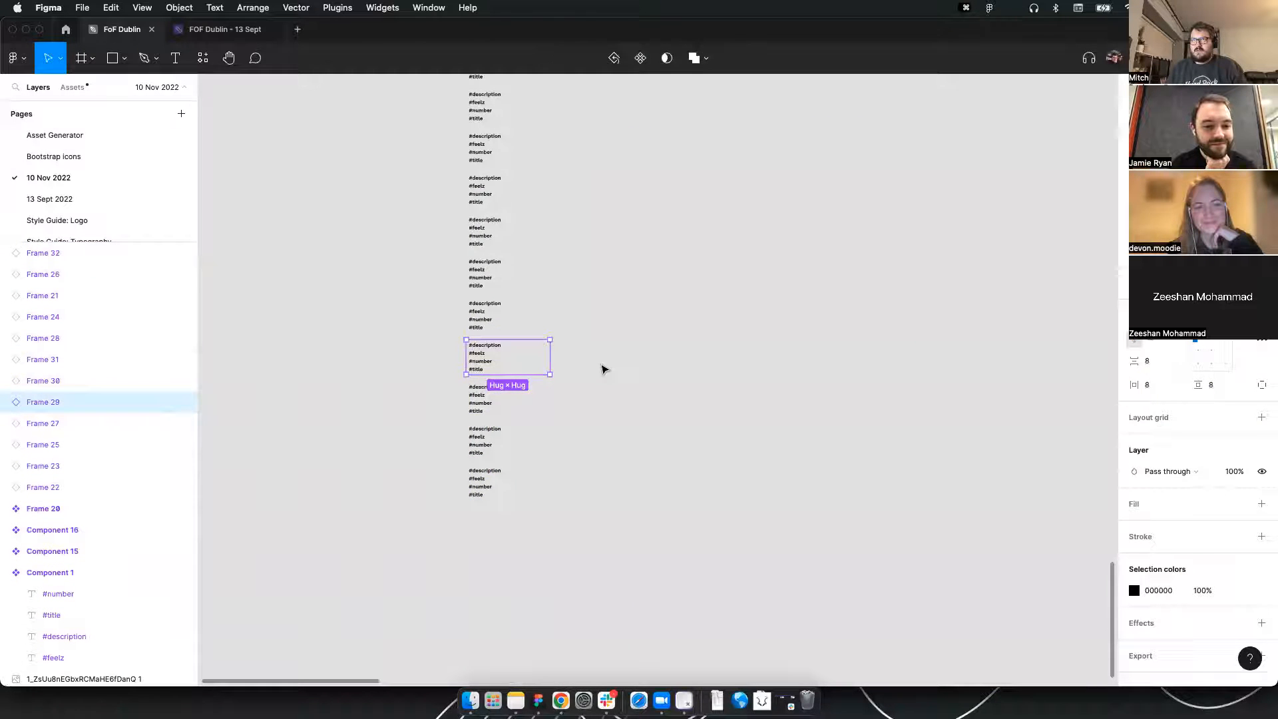
{"action": "left_click", "coordinate": [593, 428]}
{"action": "scroll", "coordinate": [546, 393], "scroll_direction": "up", "scroll_amount": 5}
Rename the layers of the column's first three instances 1, 2 and 99
{"action": "left_click", "coordinate": [505, 360]}
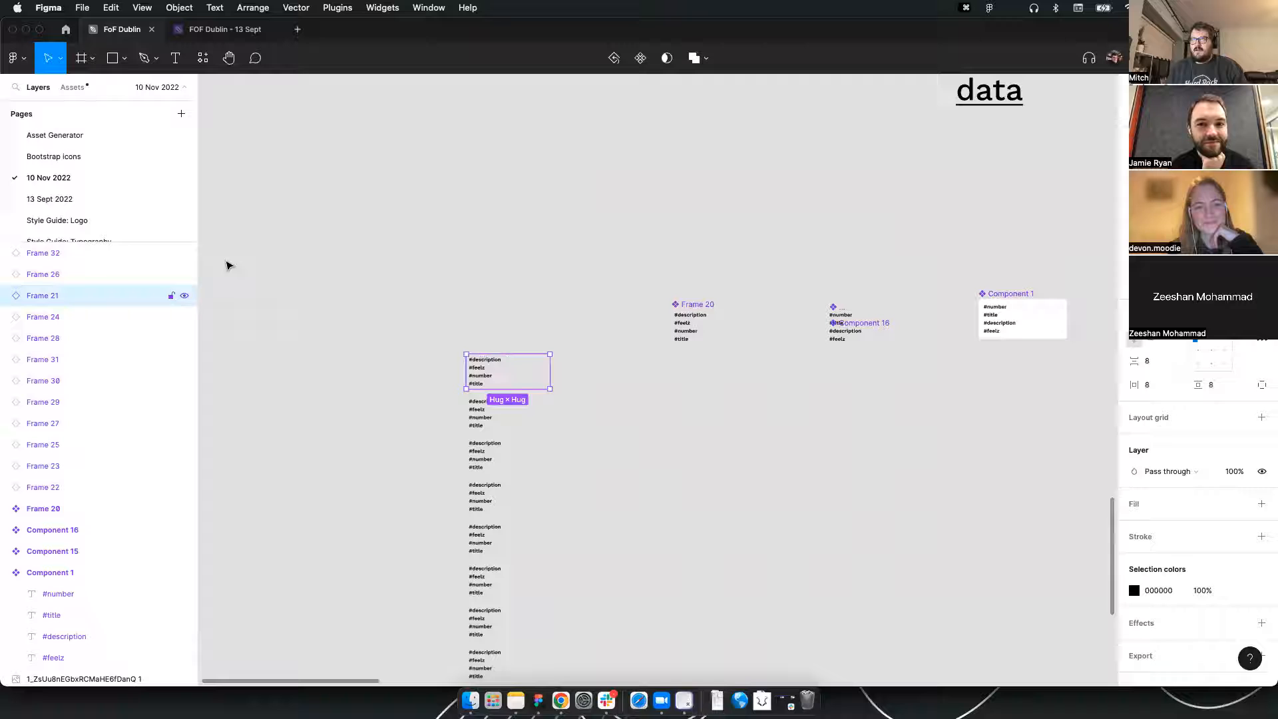
{"action": "double_click", "coordinate": [50, 295]}
{"action": "type", "text": "1"}
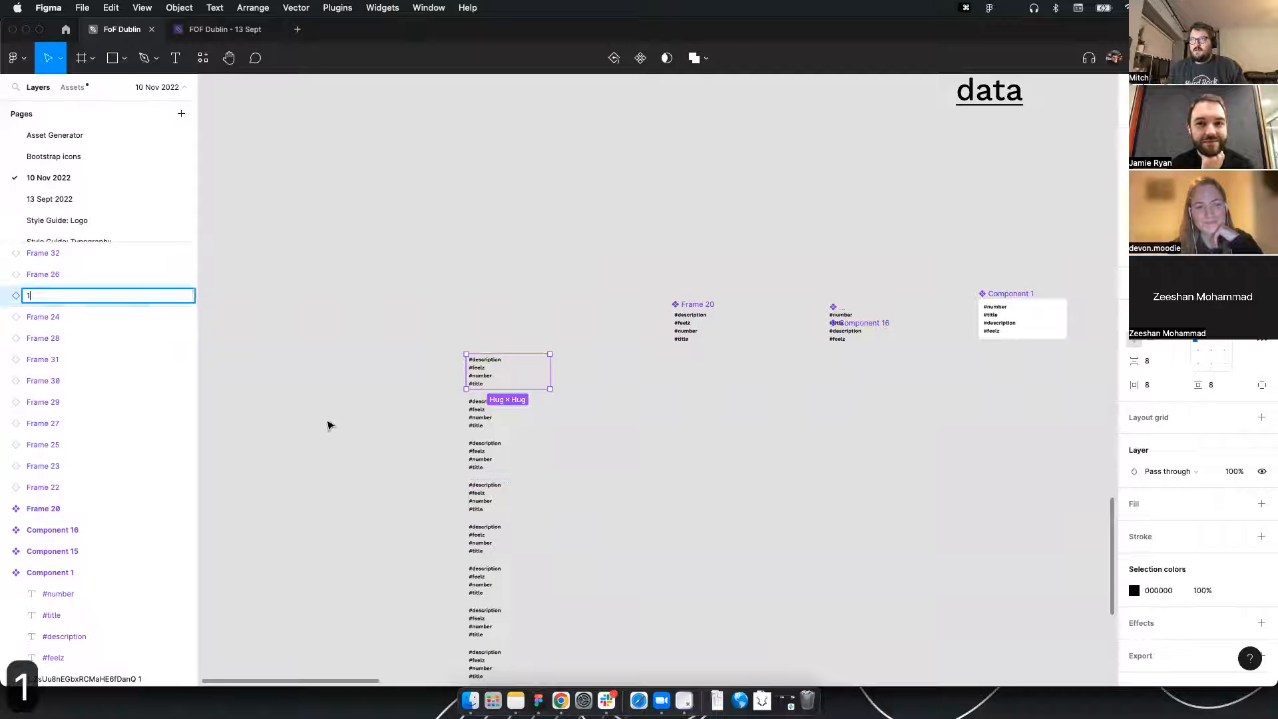
{"action": "left_click", "coordinate": [478, 414]}
{"action": "double_click", "coordinate": [42, 490]}
{"action": "type", "text": "2"}
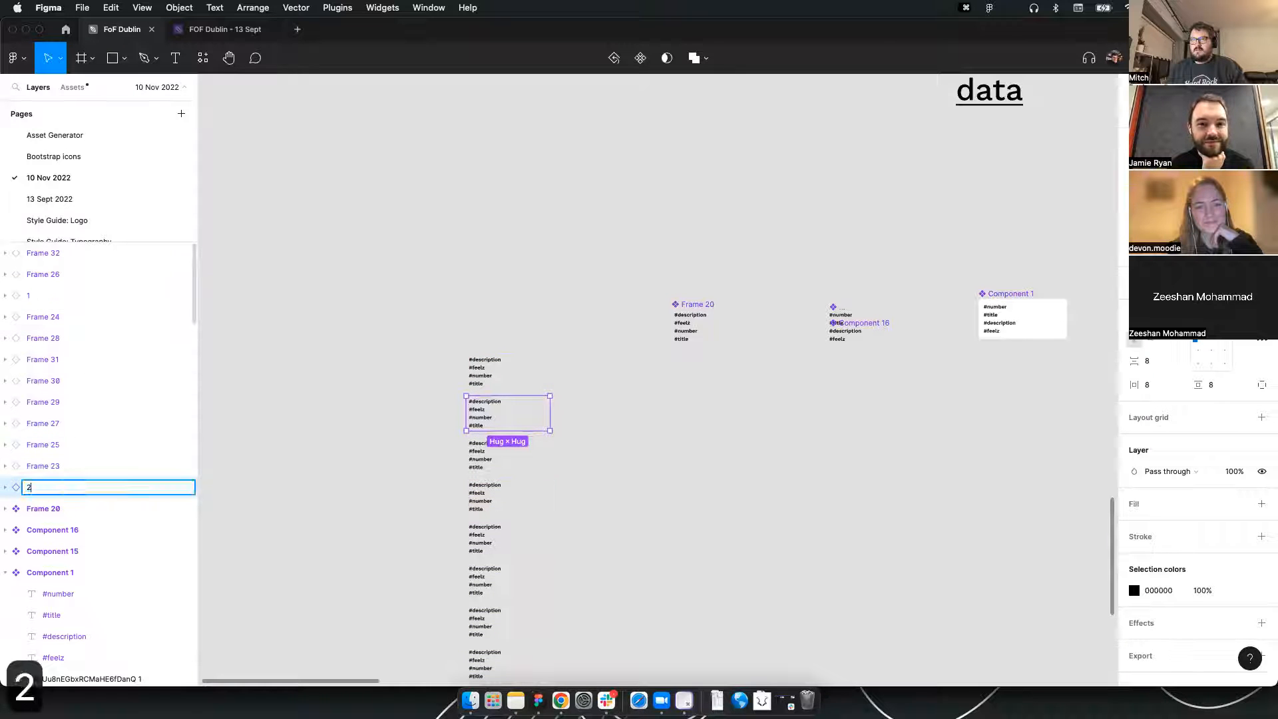
{"action": "left_click", "coordinate": [460, 460]}
{"action": "double_click", "coordinate": [52, 468]}
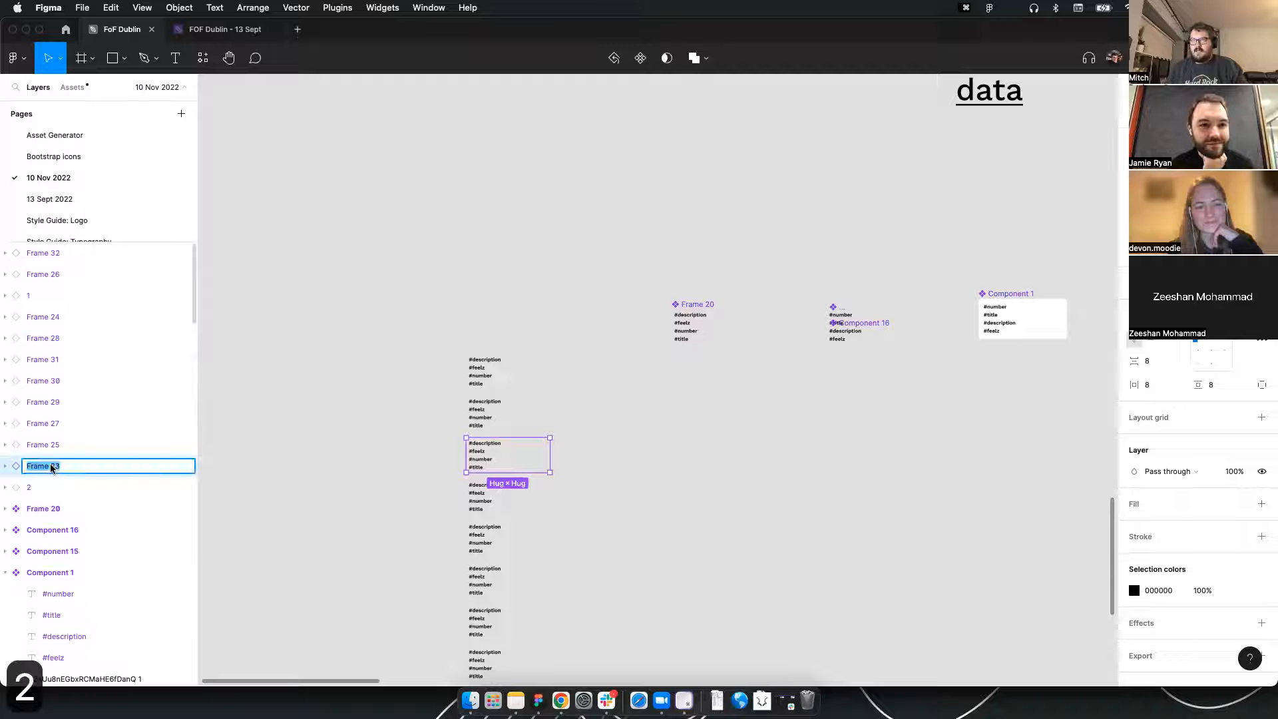
{"action": "type", "text": "99"}
{"action": "key", "text": "Return"}
Rename the layer of the column's third instance zz99
{"action": "left_click_drag", "start_coordinate": [456, 245], "coordinate": [503, 572]}
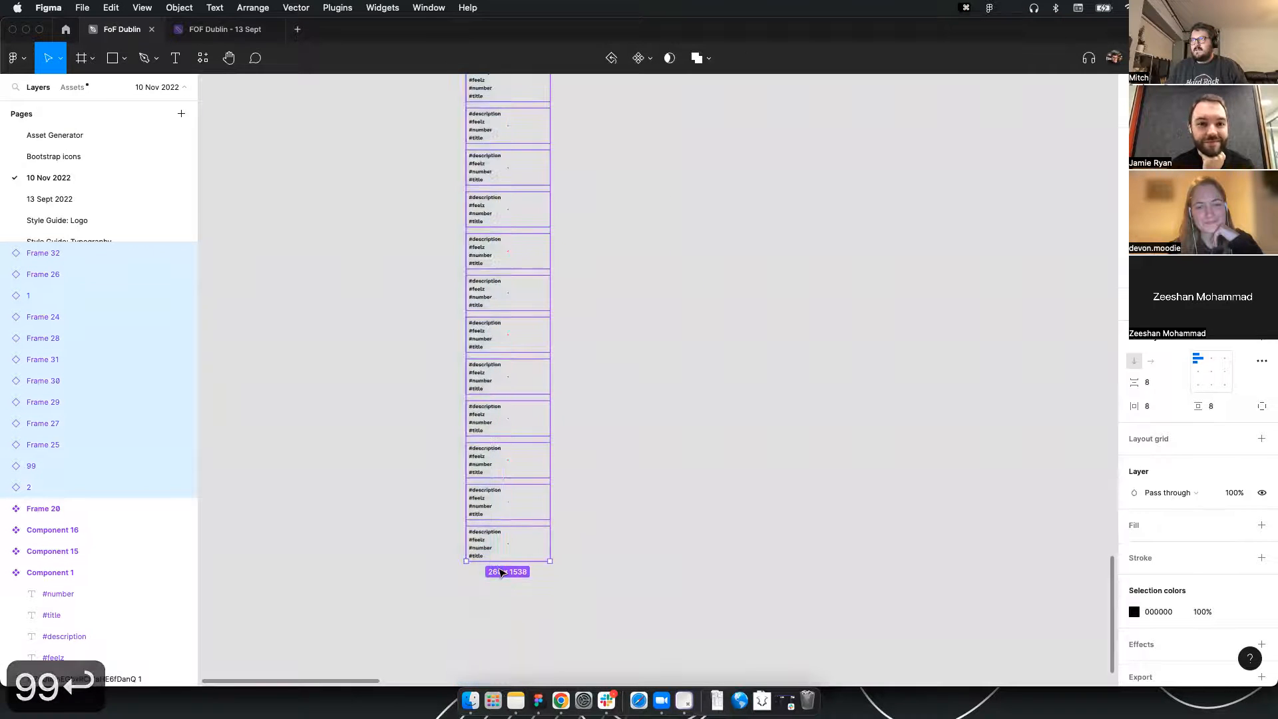
{"action": "scroll", "coordinate": [499, 569], "scroll_direction": "up", "scroll_amount": 4}
{"action": "left_click", "coordinate": [516, 443]}
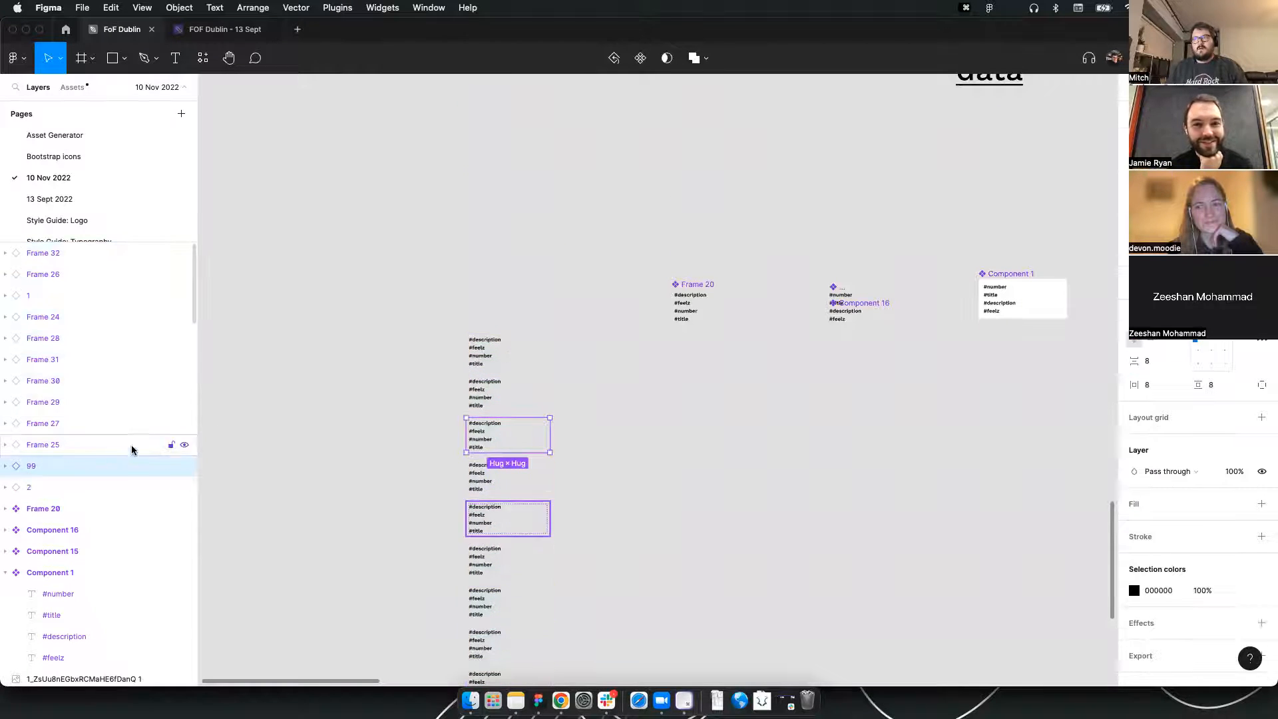
{"action": "double_click", "coordinate": [49, 468]}
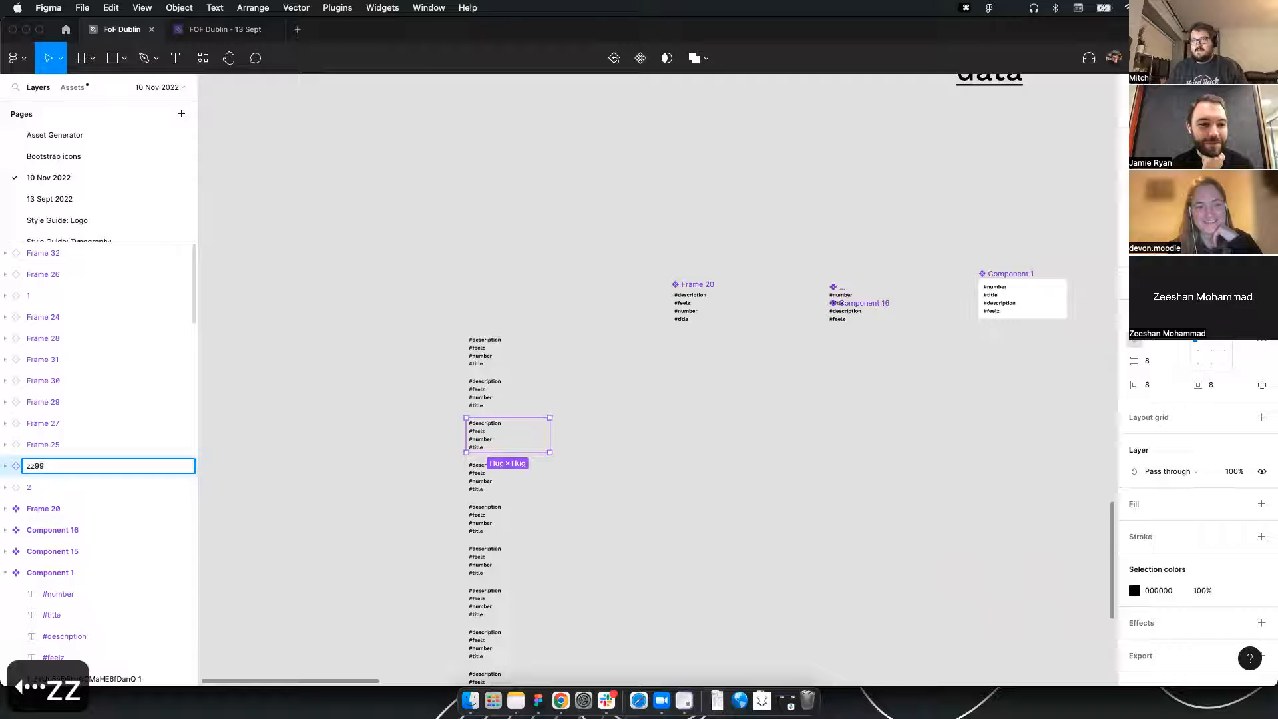
{"action": "key", "text": "Return"}
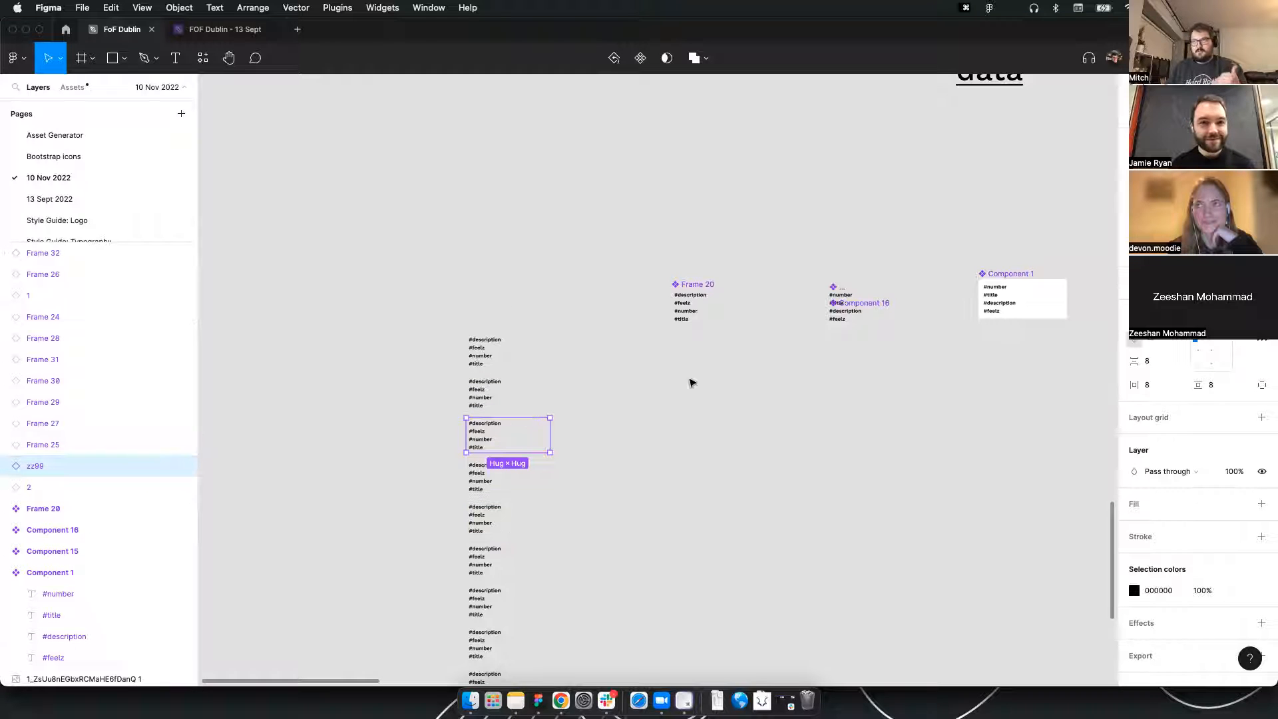
{"action": "left_click", "coordinate": [311, 334]}
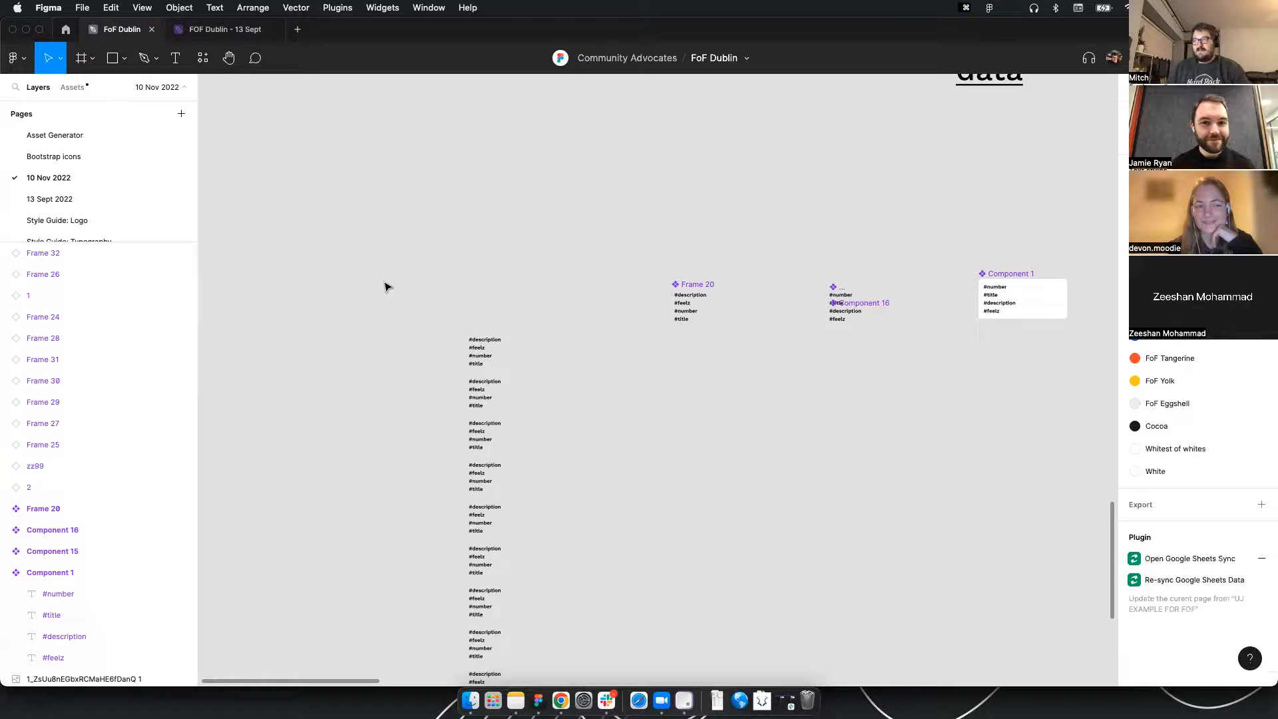
{"action": "left_click", "coordinate": [493, 447]}
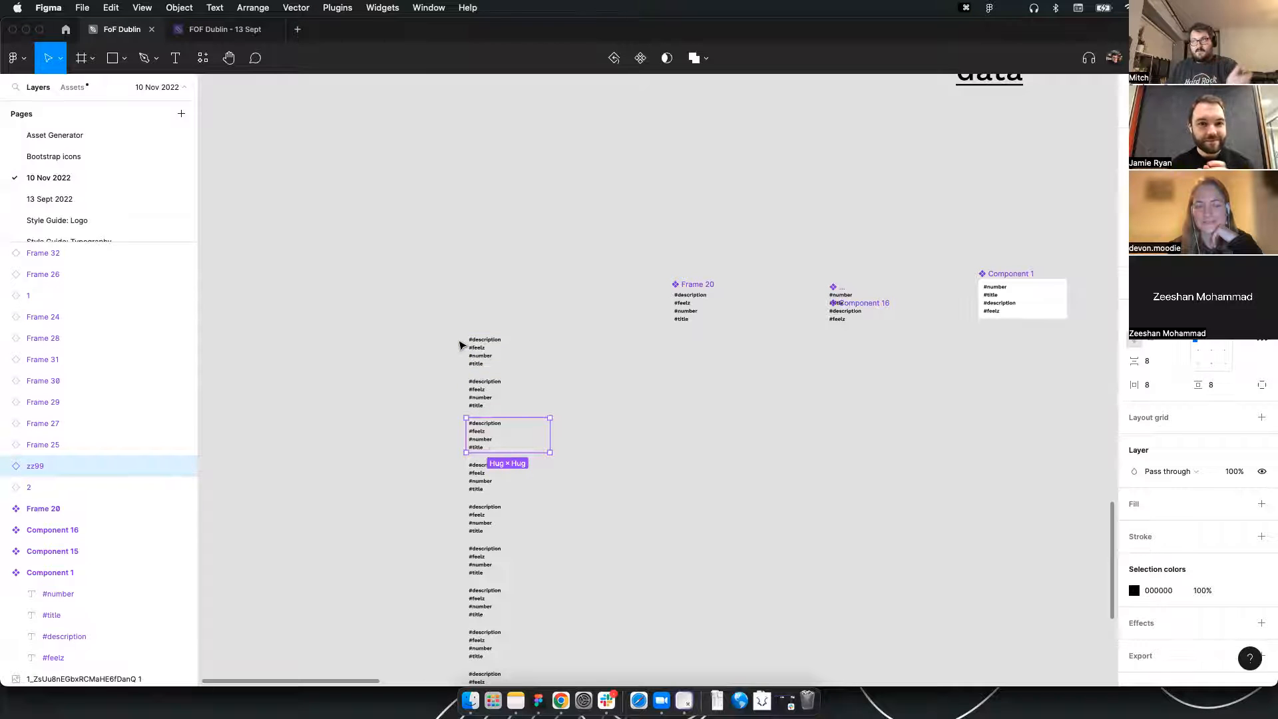
Select the whole column of instances and sync the spreadsheet data into the current selection only with Google Sheets Sync
{"action": "scroll", "coordinate": [460, 345], "scroll_direction": "down", "scroll_amount": 4}
{"action": "scroll", "coordinate": [477, 202], "scroll_direction": "up", "scroll_amount": 2}
{"action": "left_click_drag", "start_coordinate": [430, 165], "coordinate": [513, 542]}
{"action": "left_click", "coordinate": [382, 8]}
{"action": "left_click", "coordinate": [360, 28]}
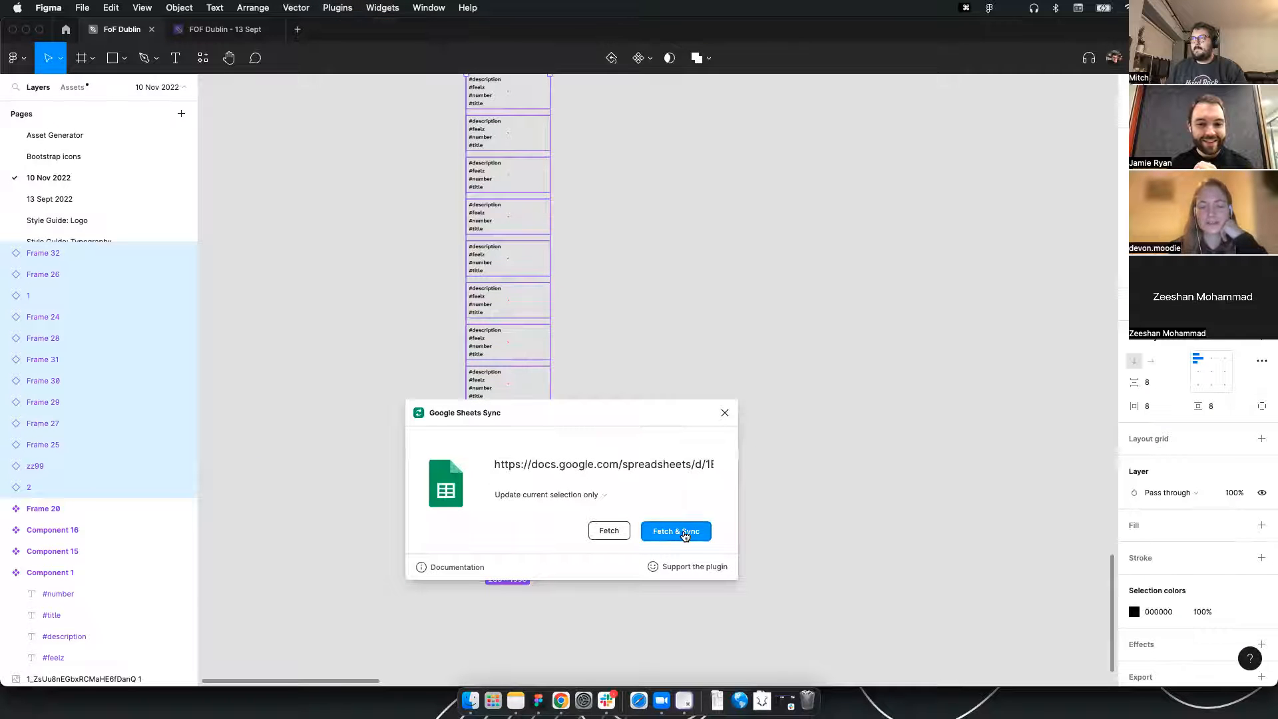
{"action": "left_click", "coordinate": [676, 531]}
Compare the synced card numbers of the layers named 1 and Frame 32 with their places in the layer order
{"action": "scroll", "coordinate": [656, 426], "scroll_direction": "up", "scroll_amount": 5}
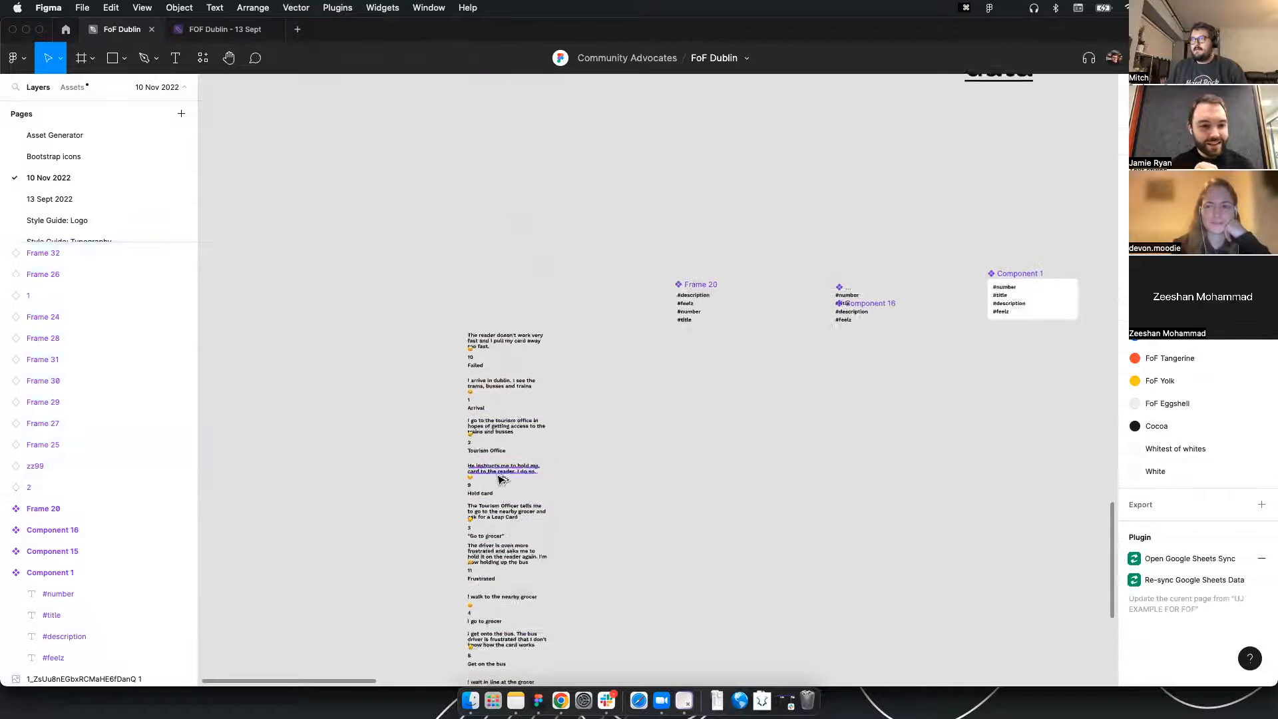
{"action": "scroll", "coordinate": [502, 480], "scroll_direction": "up", "scroll_amount": 5}
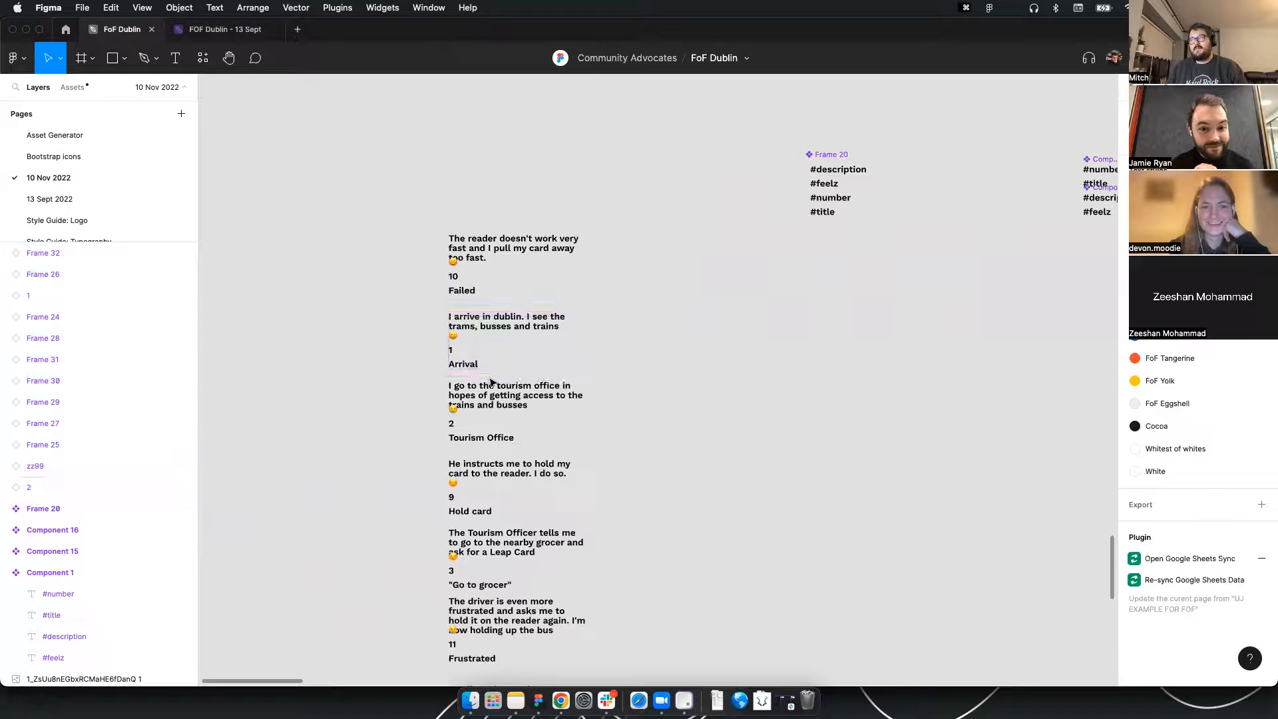
{"action": "left_click", "coordinate": [478, 280]}
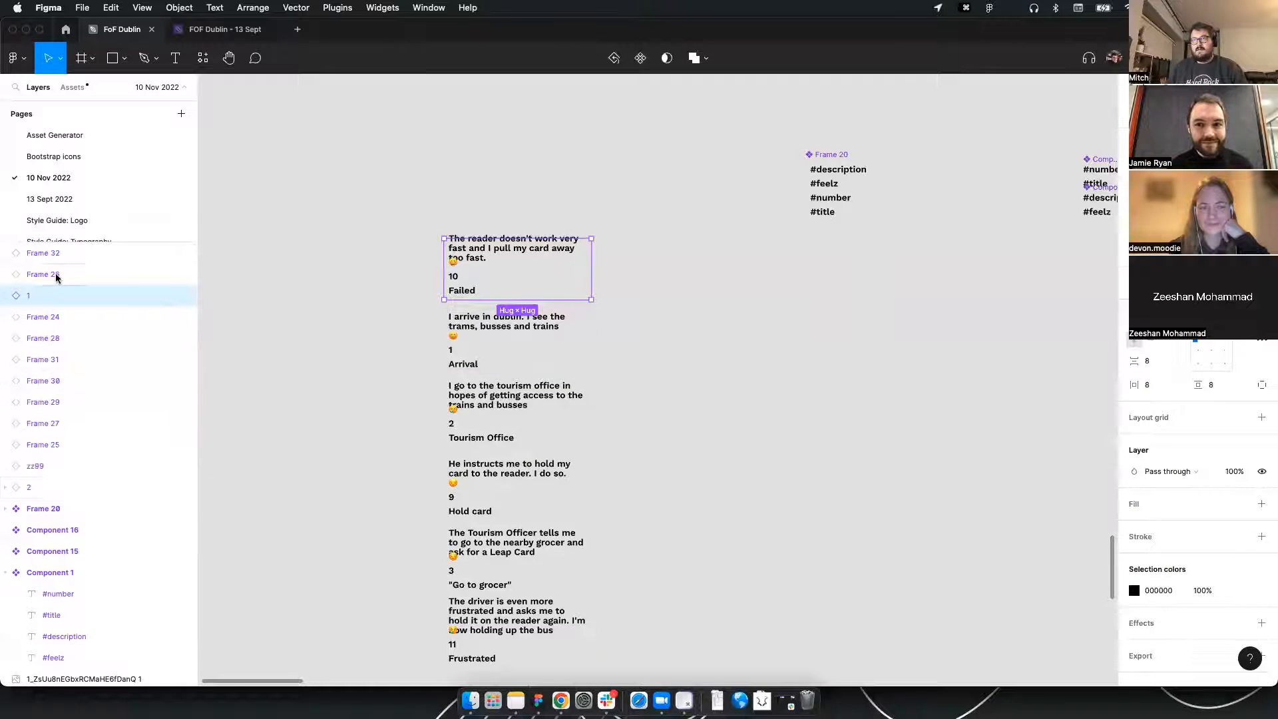
{"action": "left_click", "coordinate": [52, 253]}
{"action": "scroll", "coordinate": [559, 359], "scroll_direction": "down", "scroll_amount": 5}
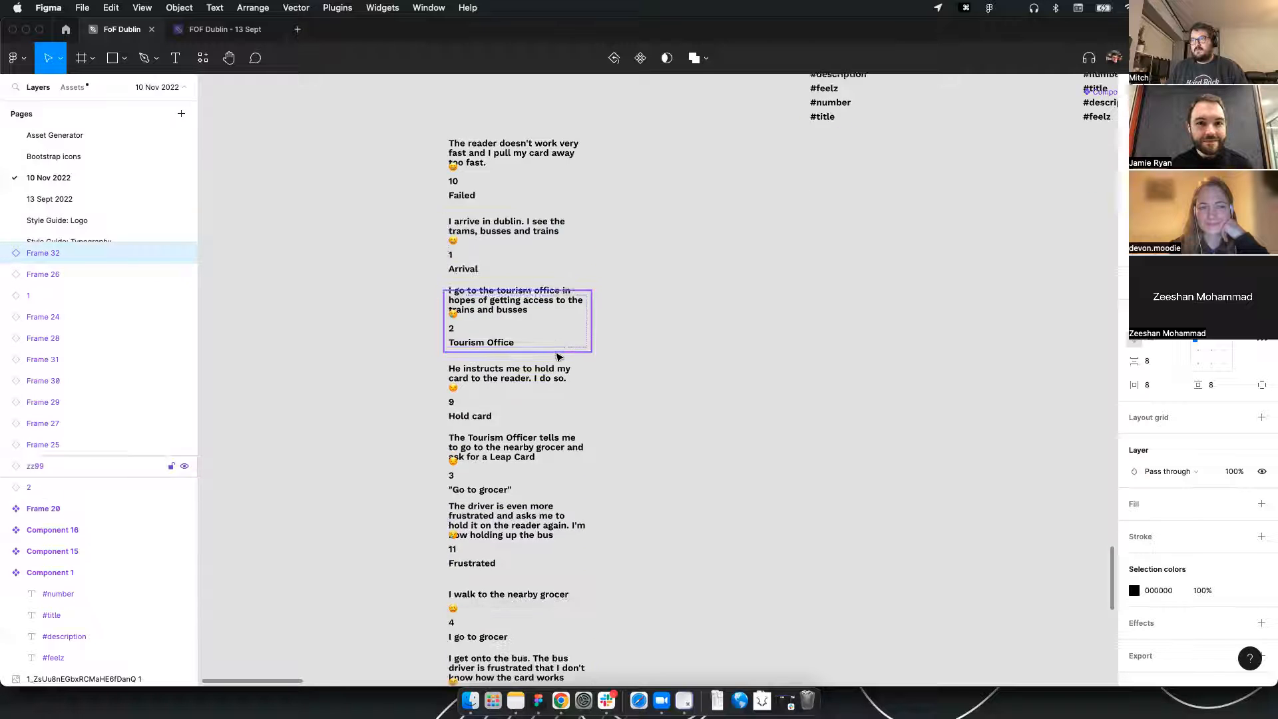
{"action": "scroll", "coordinate": [697, 421], "scroll_direction": "down", "scroll_amount": 5}
{"action": "scroll", "coordinate": [593, 588], "scroll_direction": "up", "scroll_amount": 10}
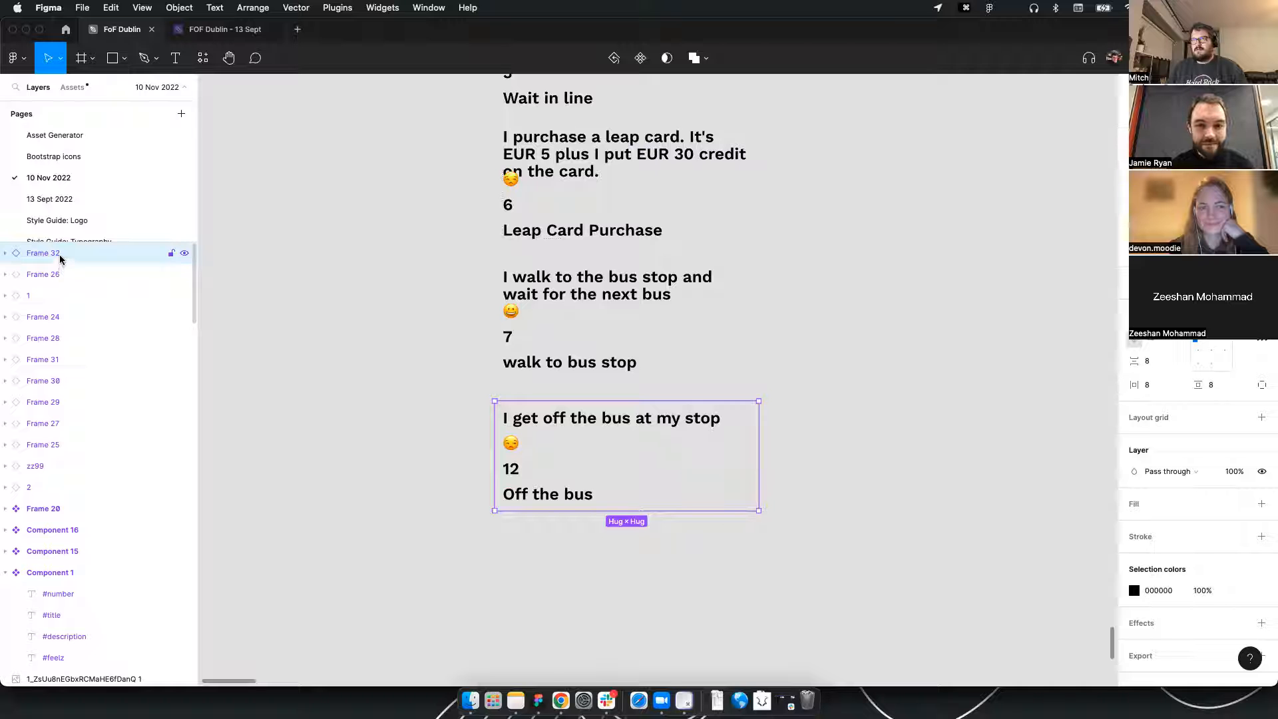
Examine Frame 26 and the column's second to sixth instances to see whether layer names or layer order determine the synced data
{"action": "left_click", "coordinate": [65, 274]}
{"action": "scroll", "coordinate": [359, 459], "scroll_direction": "down", "scroll_amount": 5}
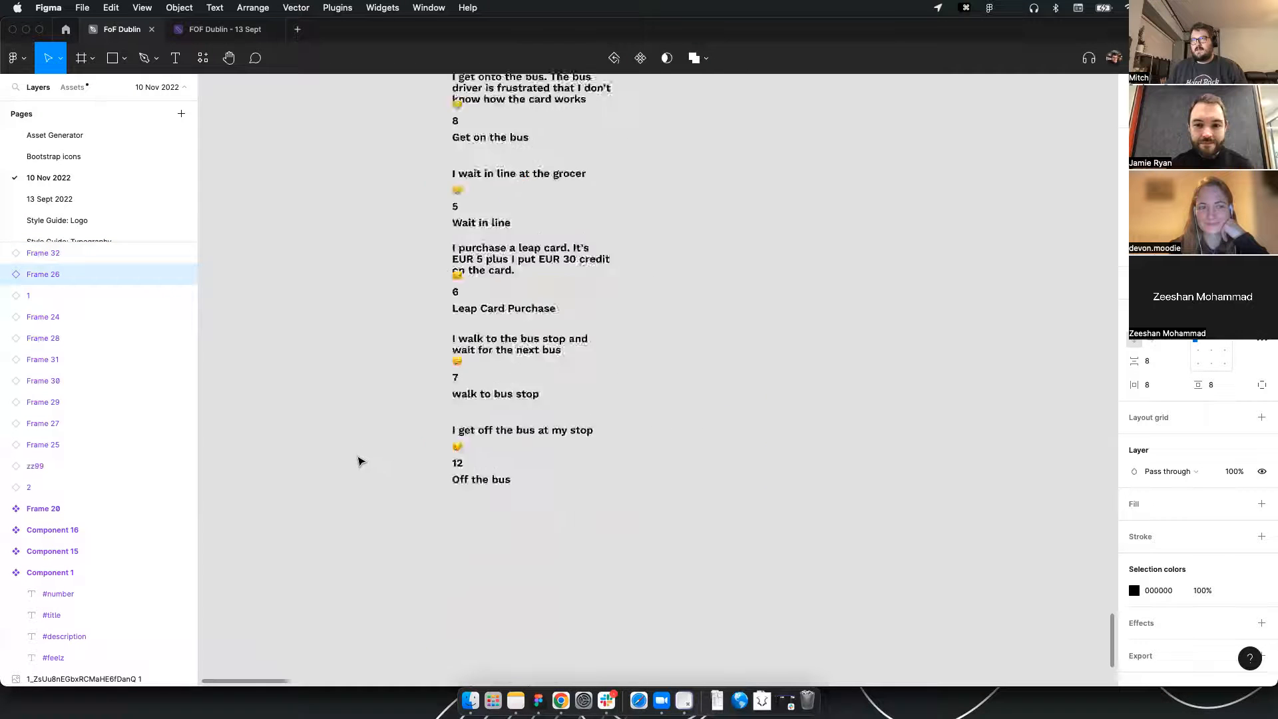
{"action": "scroll", "coordinate": [367, 464], "scroll_direction": "up", "scroll_amount": 3}
{"action": "scroll", "coordinate": [374, 449], "scroll_direction": "up", "scroll_amount": 5}
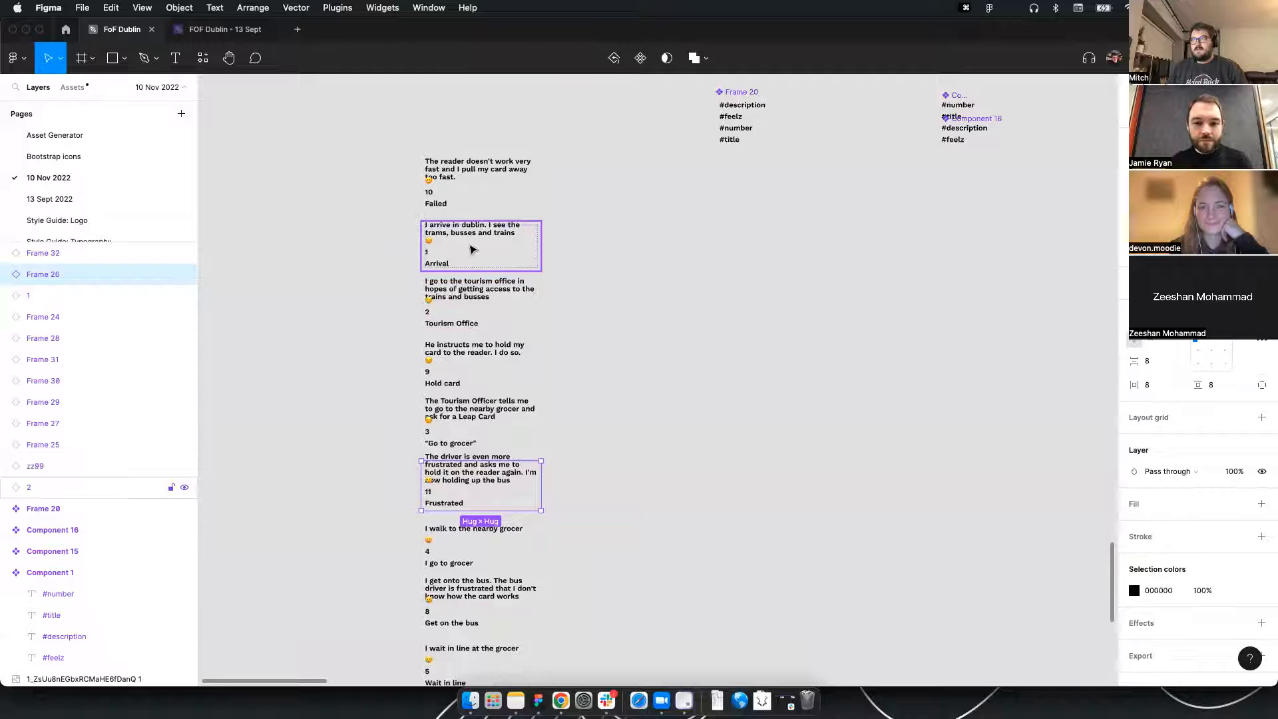
{"action": "left_click", "coordinate": [471, 250]}
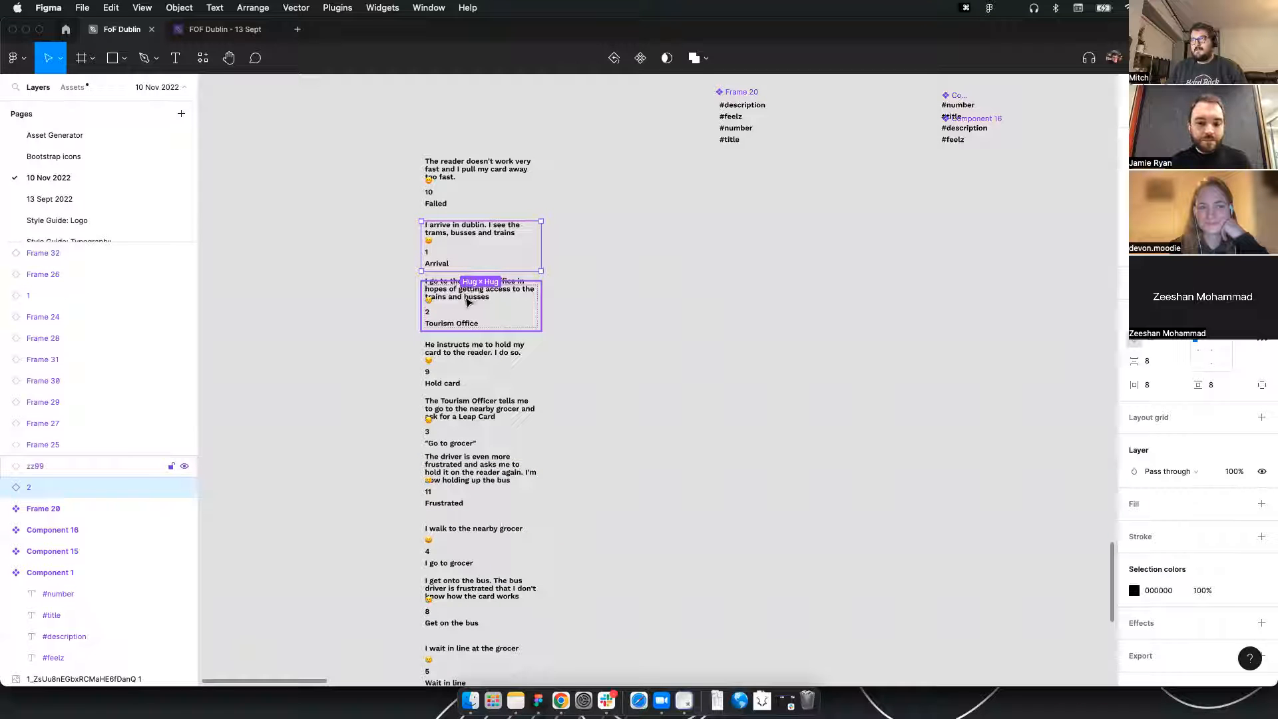
{"action": "left_click", "coordinate": [468, 303]}
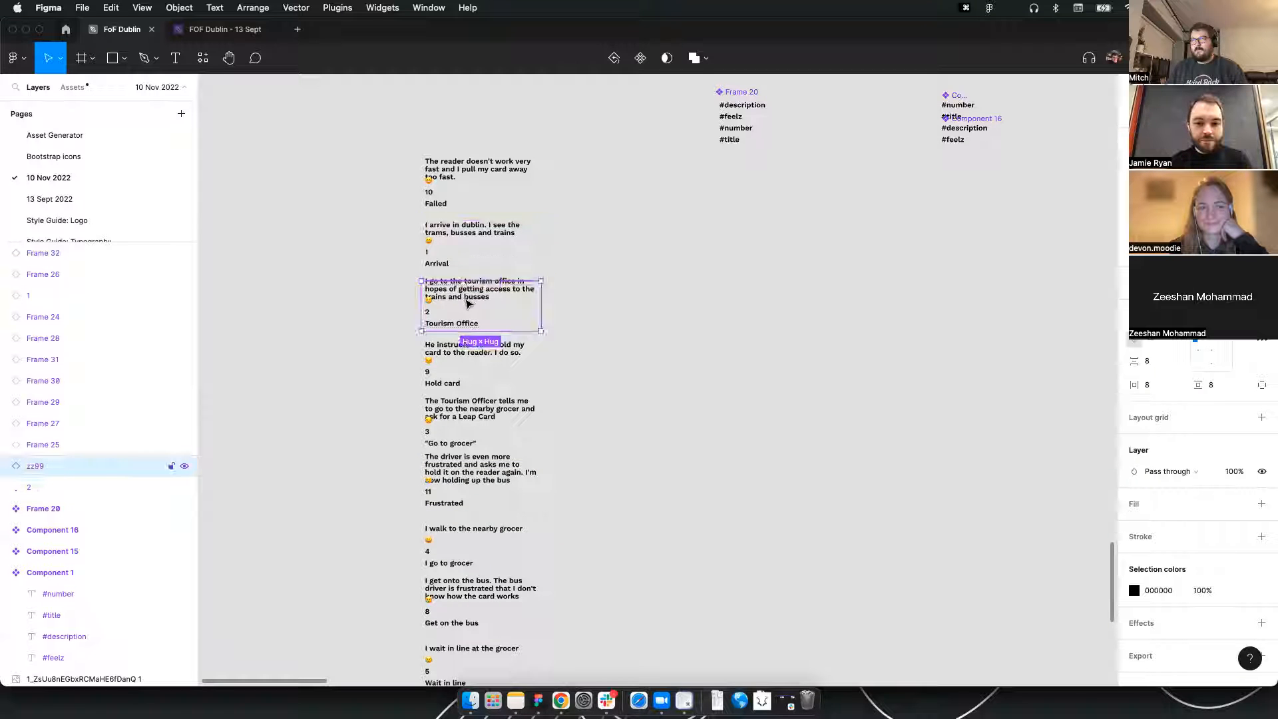
{"action": "left_click", "coordinate": [468, 368]}
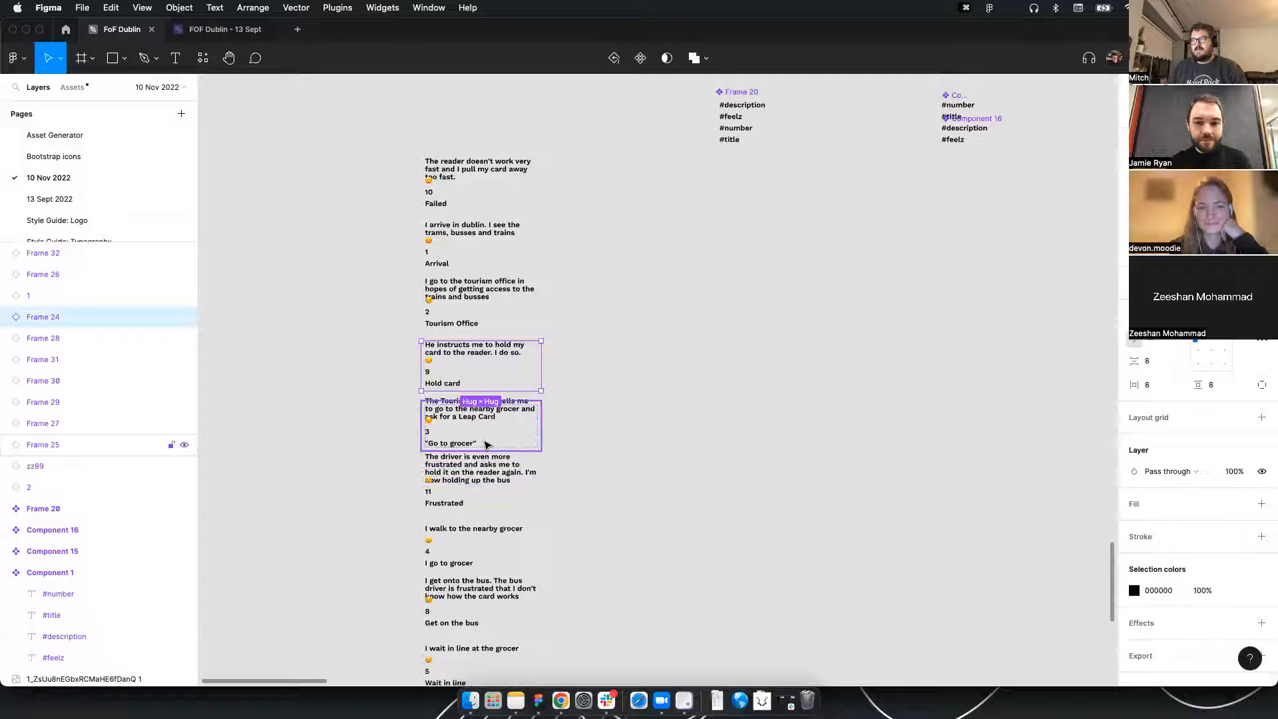
{"action": "left_click", "coordinate": [470, 426]}
{"action": "left_click", "coordinate": [478, 495]}
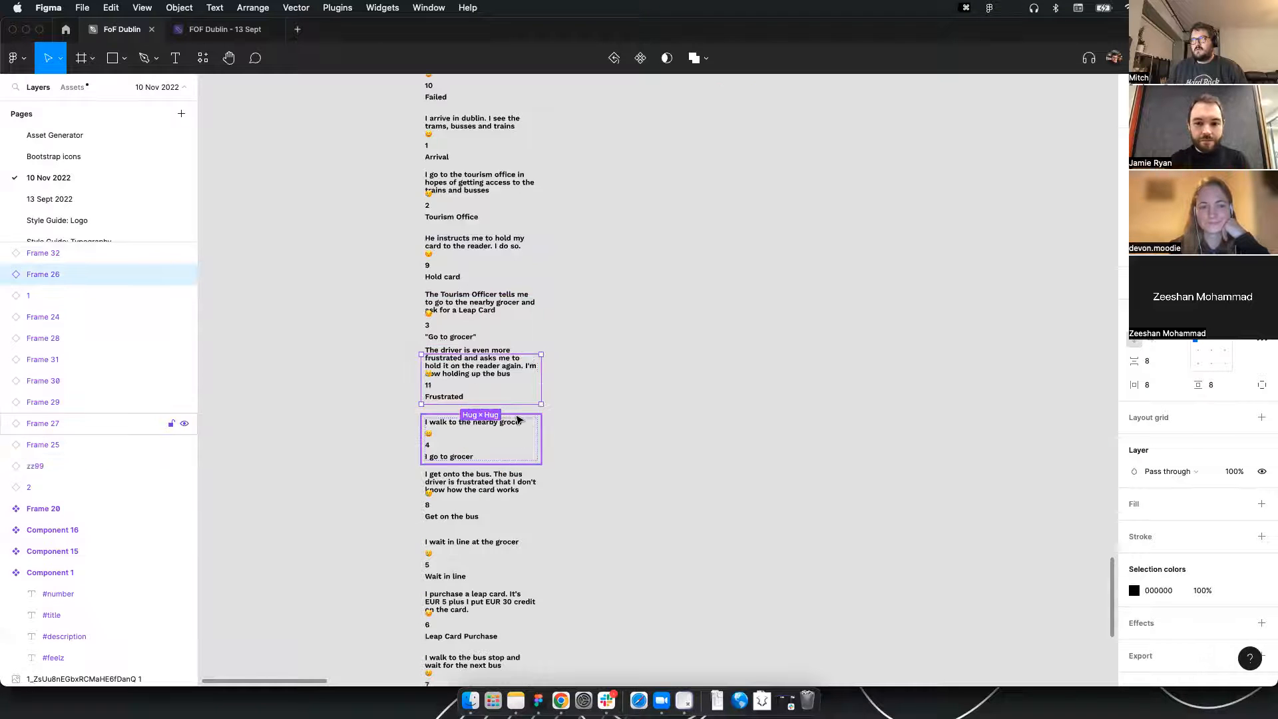
Delete the whole synced column of instances
{"action": "scroll", "coordinate": [348, 288], "scroll_direction": "down", "scroll_amount": 5}
{"action": "left_click_drag", "start_coordinate": [335, 141], "coordinate": [414, 588]}
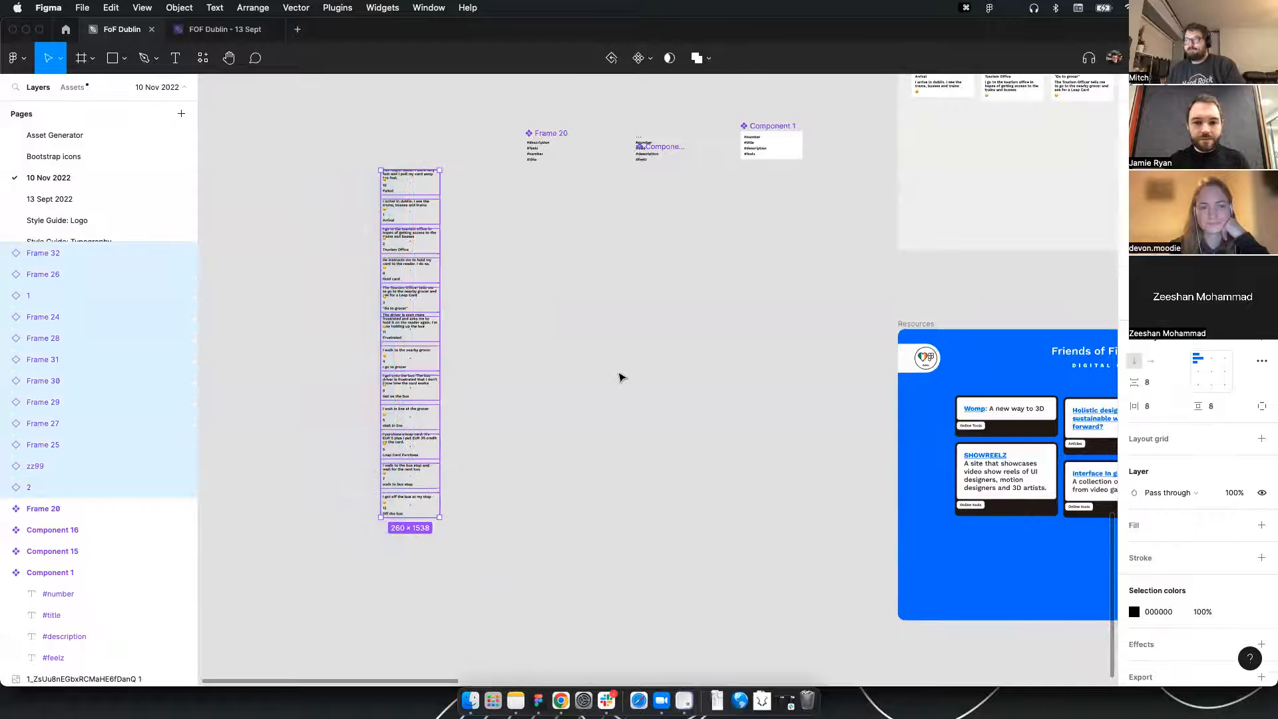
{"action": "key", "text": "Delete"}
Draw a vertical line about 649 px tall beside the Journey Map frame with the Pen tool and duplicate it over the card row
{"action": "left_click_drag", "start_coordinate": [799, 236], "coordinate": [229, 448]}
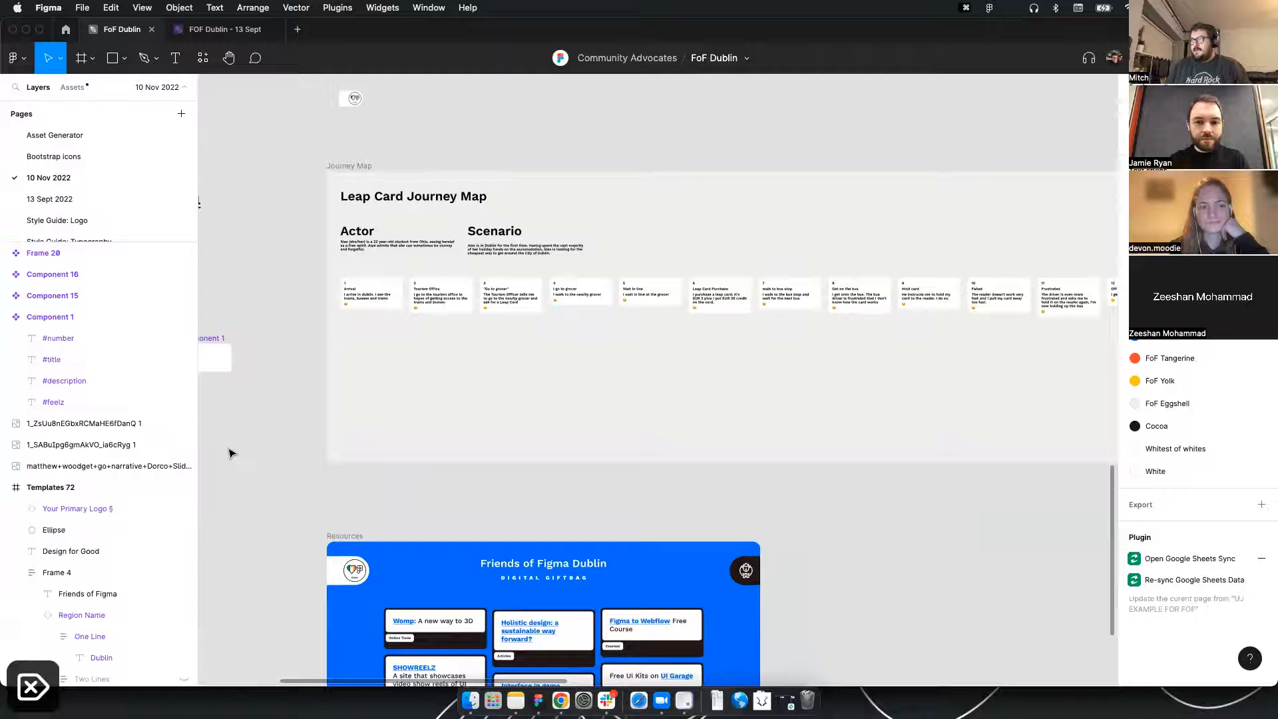
{"action": "left_click_drag", "start_coordinate": [584, 307], "coordinate": [387, 333]}
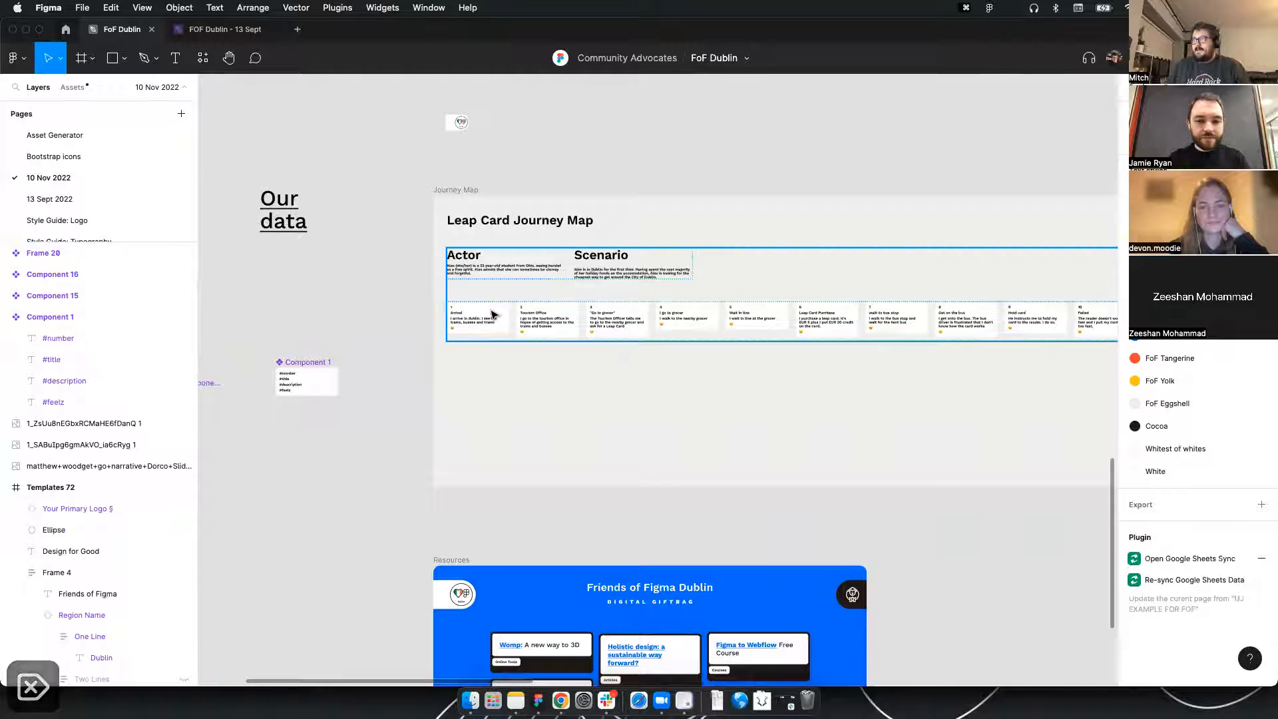
{"action": "scroll", "coordinate": [679, 323], "scroll_direction": "right", "scroll_amount": 3}
{"action": "left_click_drag", "start_coordinate": [674, 292], "coordinate": [510, 306]}
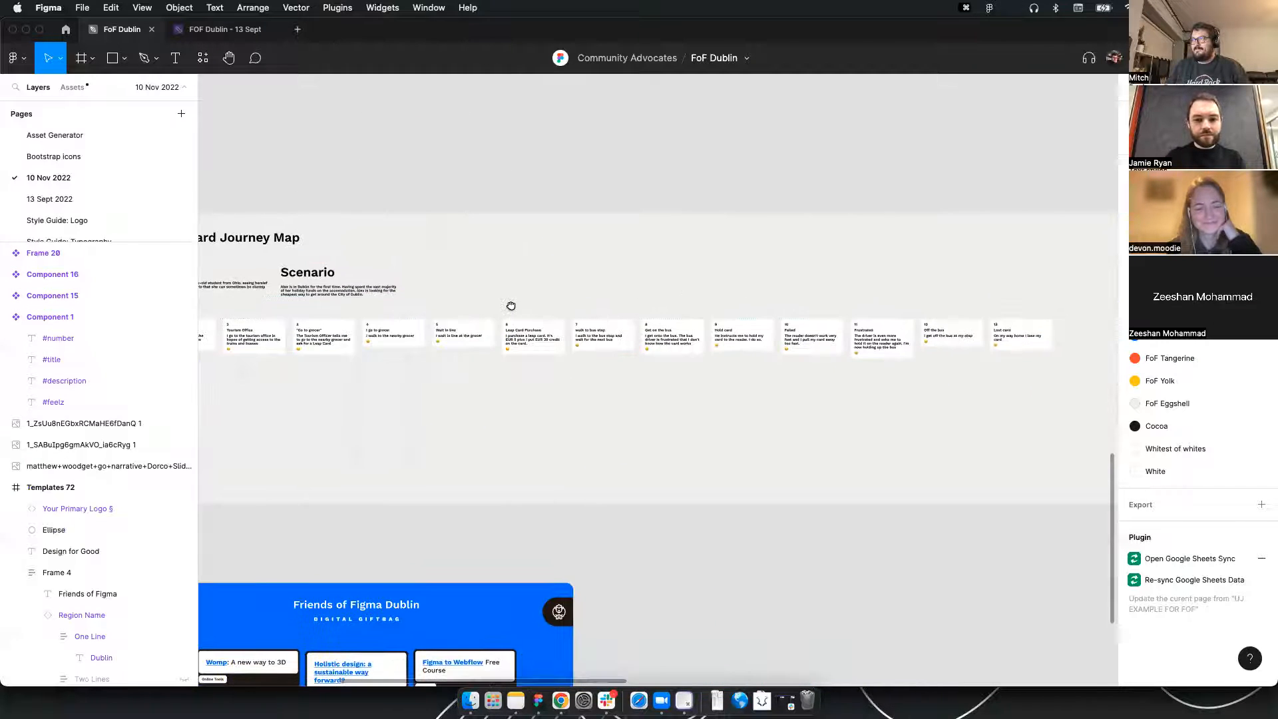
{"action": "left_click", "coordinate": [154, 58]}
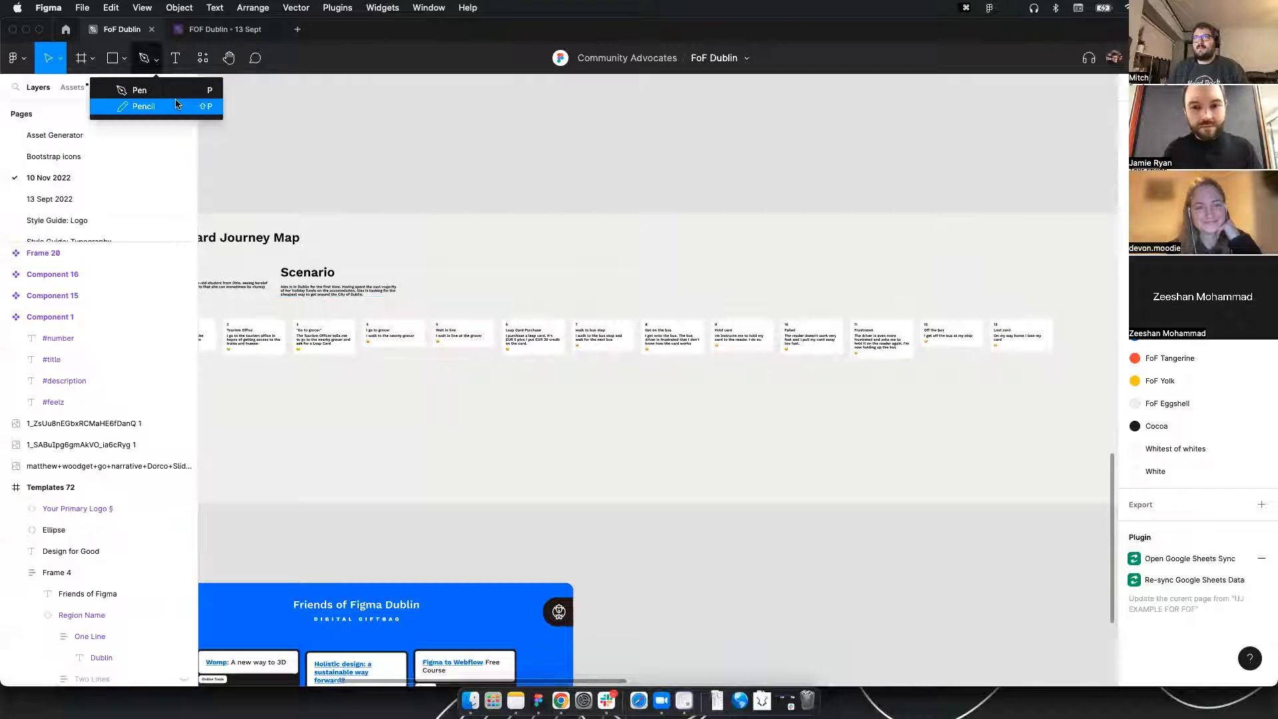
{"action": "left_click", "coordinate": [126, 89]}
{"action": "scroll", "coordinate": [373, 311], "scroll_direction": "left", "scroll_amount": 5}
{"action": "left_click", "coordinate": [384, 297]}
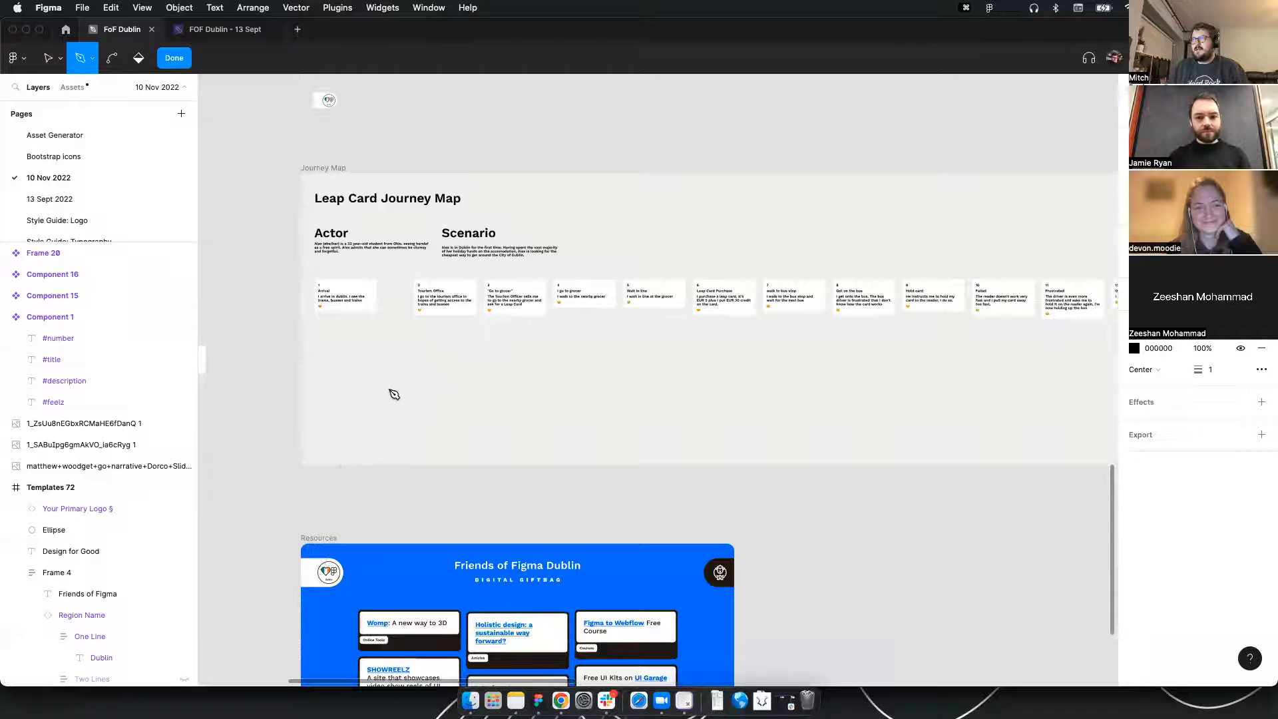
{"action": "key", "text": "ctrl+z"}
{"action": "scroll", "coordinate": [348, 399], "scroll_direction": "left", "scroll_amount": 5}
{"action": "scroll", "coordinate": [348, 399], "scroll_direction": "down", "scroll_amount": 2}
{"action": "left_click", "coordinate": [405, 247]}
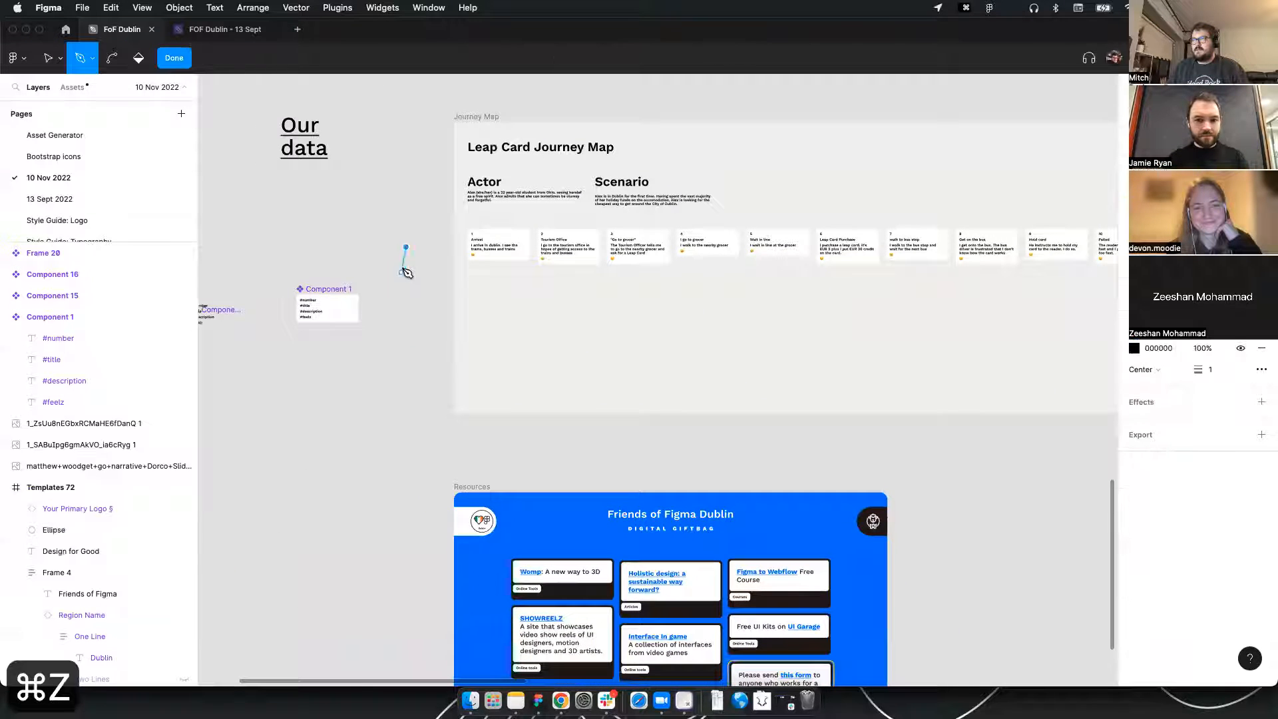
{"action": "key", "text": "Escape"}
{"action": "key", "text": "Escape"}
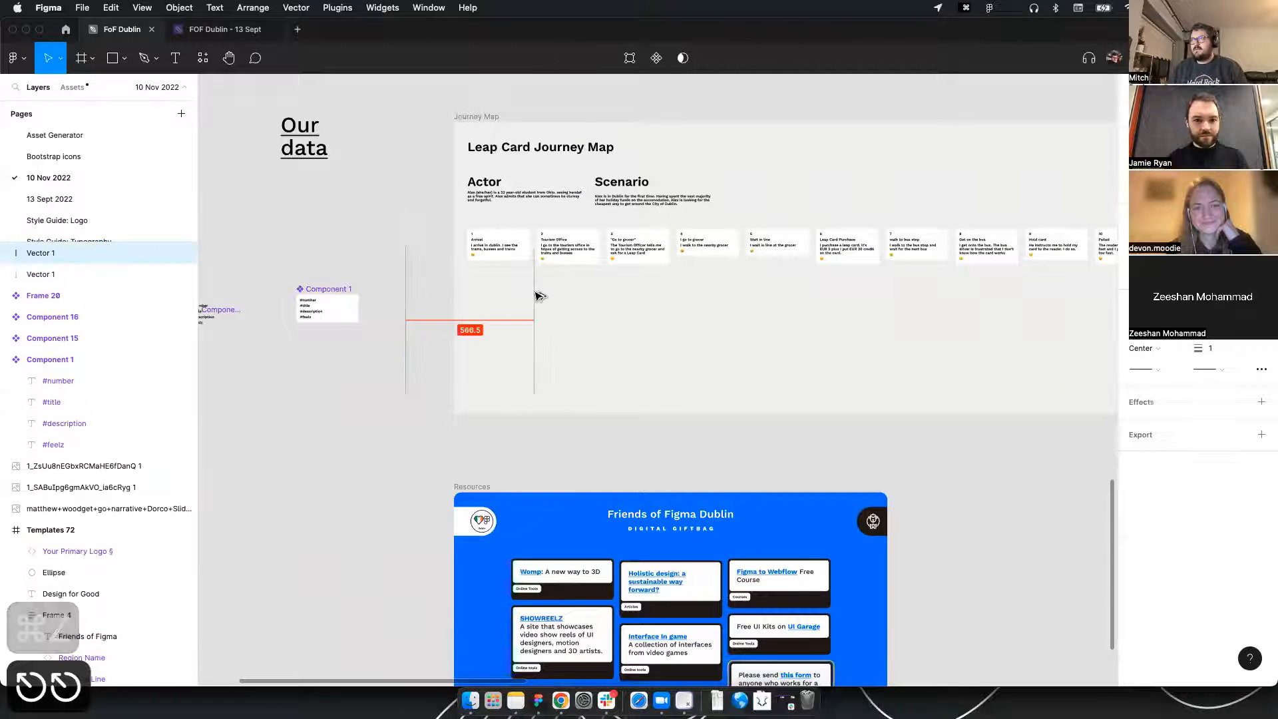
{"action": "key", "text": "Escape"}
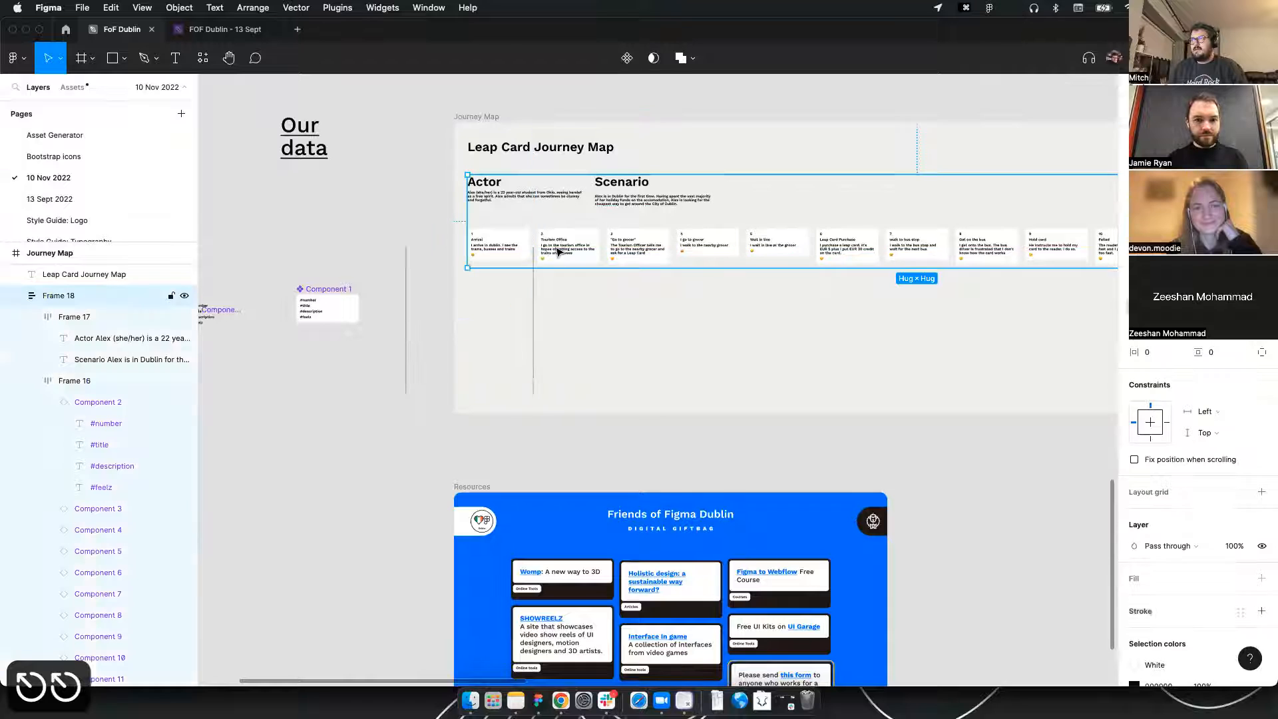
Move the vertical line into the card row by cutting and pasting it, and place divider copies after each of the first four cards
{"action": "left_click", "coordinate": [534, 287]}
{"action": "key", "text": "super+x"}
{"action": "double_click", "coordinate": [558, 243]}
{"action": "double_click", "coordinate": [558, 242]}
{"action": "key", "text": "super+v"}
{"action": "left_click_drag", "start_coordinate": [608, 291], "coordinate": [696, 301]}
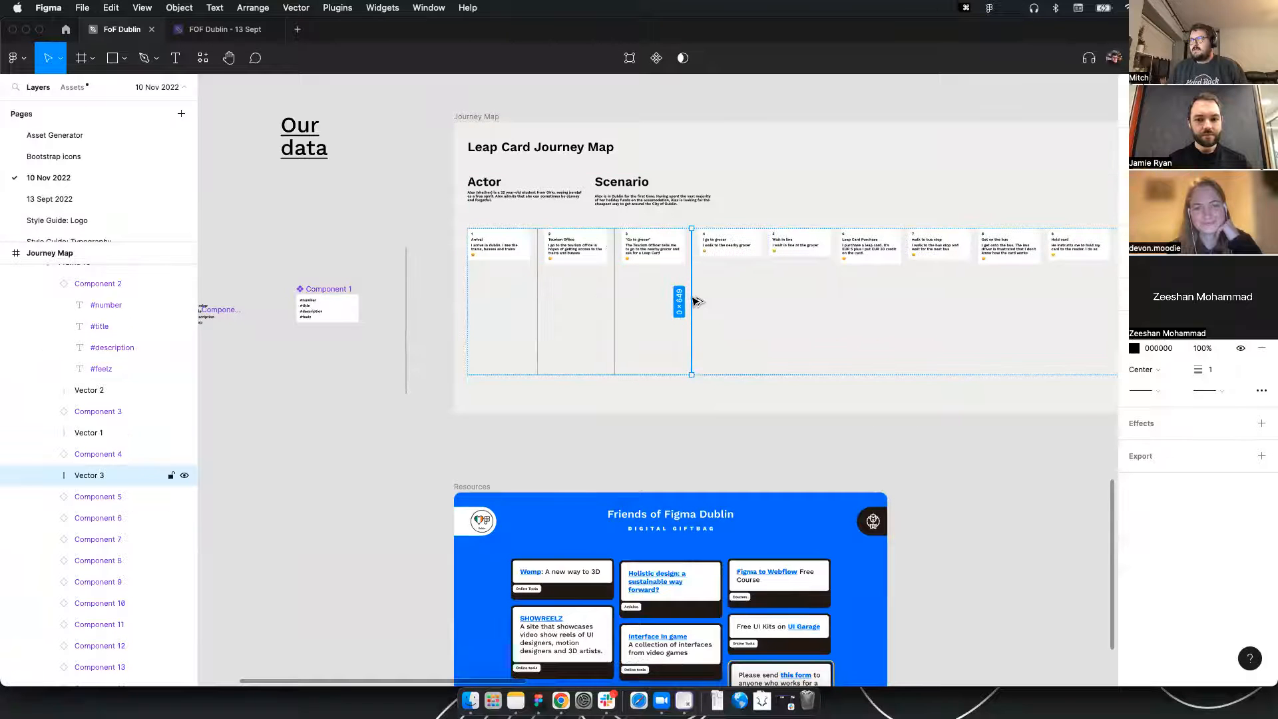
{"action": "key", "text": "super+d"}
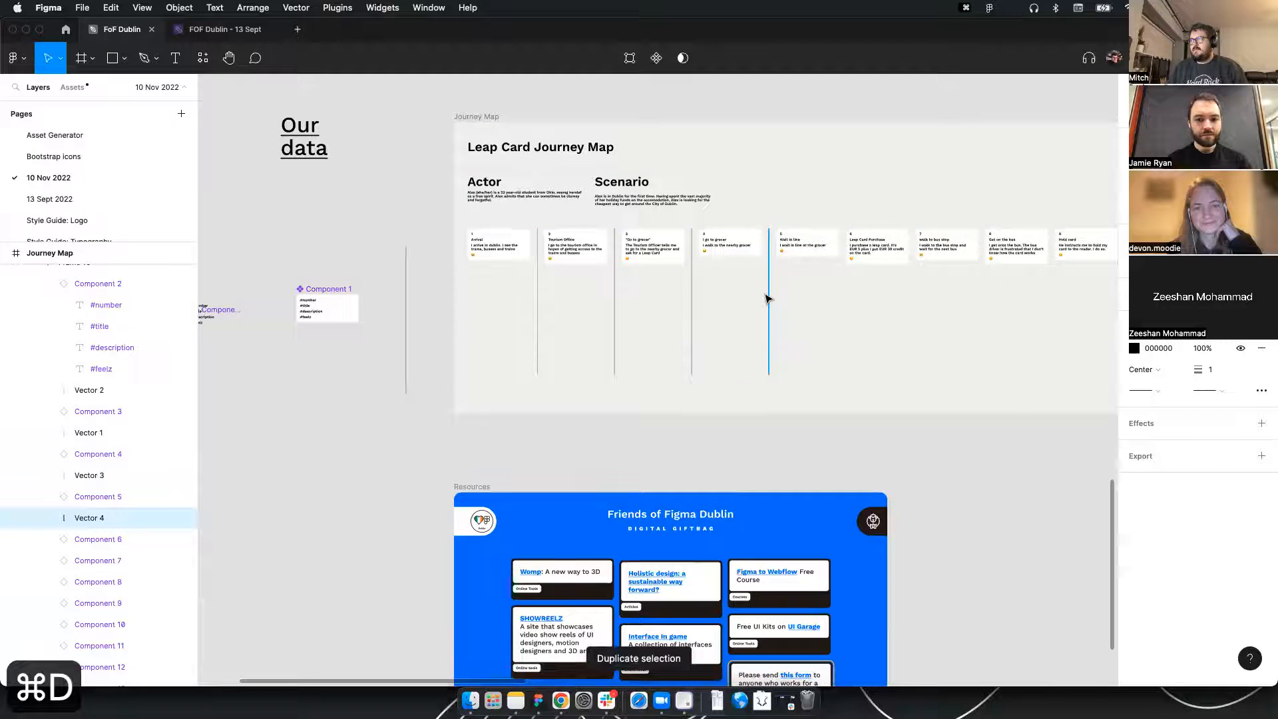
Position a divider after card 5, create three more copies of it, and move those copies past card 6
{"action": "left_click_drag", "start_coordinate": [627, 293], "coordinate": [279, 302]}
{"action": "left_click_drag", "start_coordinate": [422, 309], "coordinate": [508, 309]}
{"action": "key", "text": "super+d"}
{"action": "key", "text": "super+d"}
{"action": "key", "text": "super+d"}
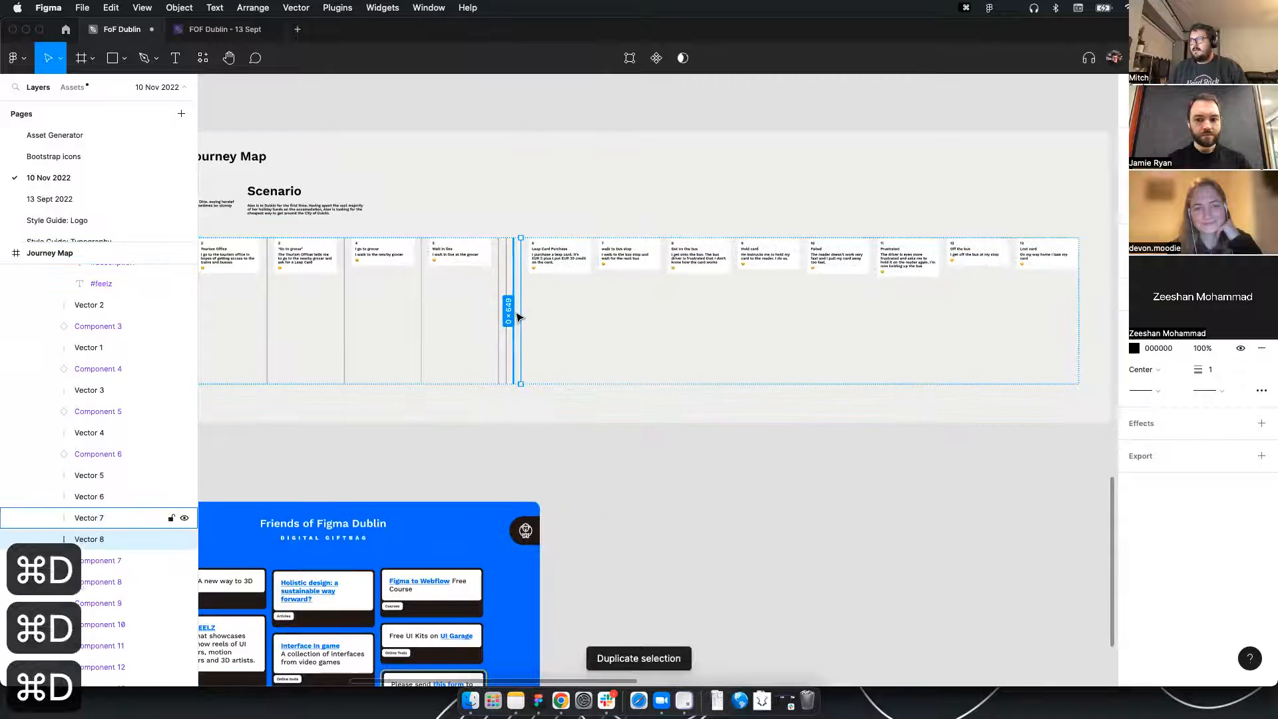
{"action": "left_click", "coordinate": [513, 344], "text": "shift"}
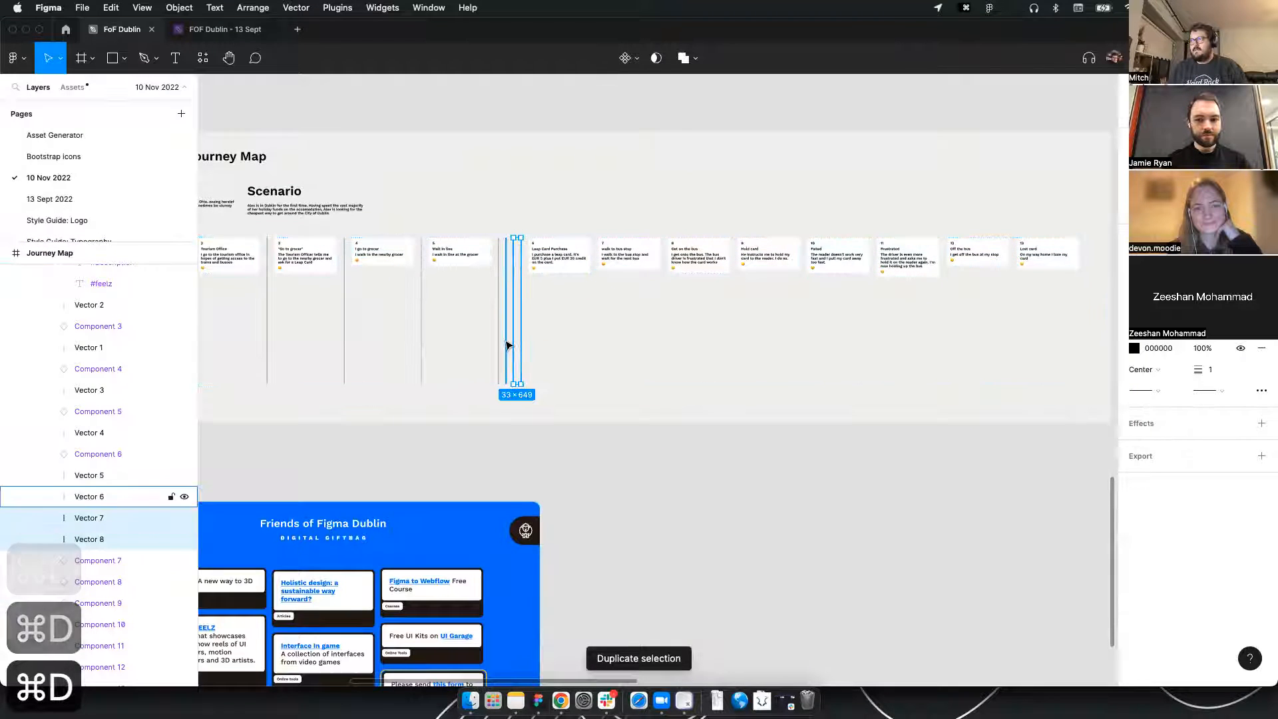
{"action": "left_click", "coordinate": [507, 345], "text": "shift"}
{"action": "left_click_drag", "start_coordinate": [508, 347], "coordinate": [591, 345]}
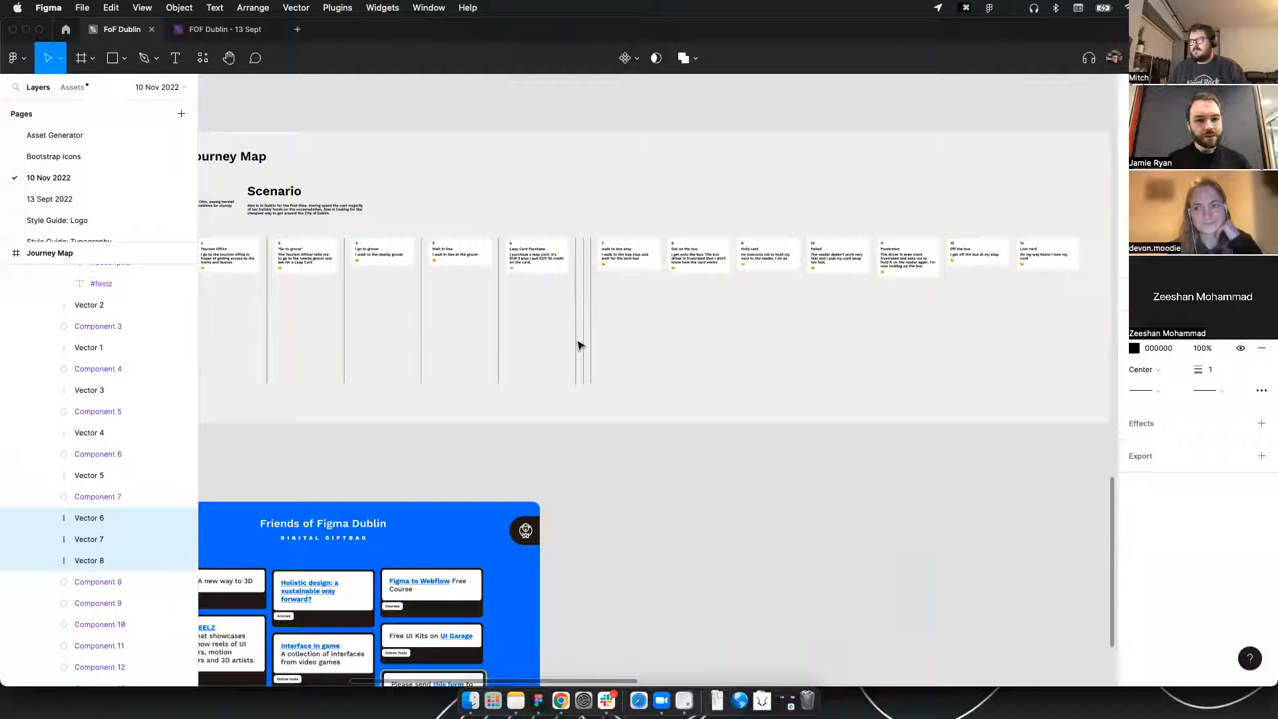
Distribute the spare dividers so that one follows card 7 and one follows card 8
{"action": "left_click", "coordinate": [619, 343]}
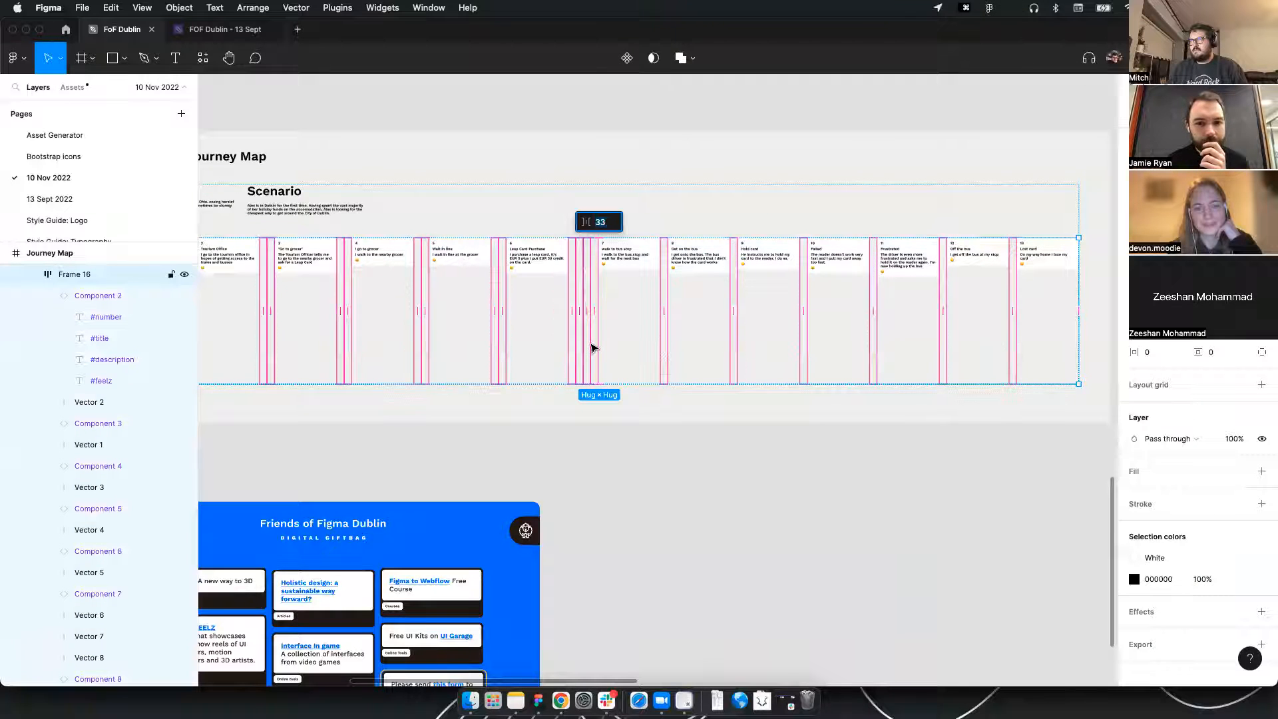
{"action": "double_click", "coordinate": [591, 345]}
{"action": "left_click_drag", "start_coordinate": [592, 345], "coordinate": [663, 338]}
{"action": "left_click_drag", "start_coordinate": [584, 348], "coordinate": [758, 332]}
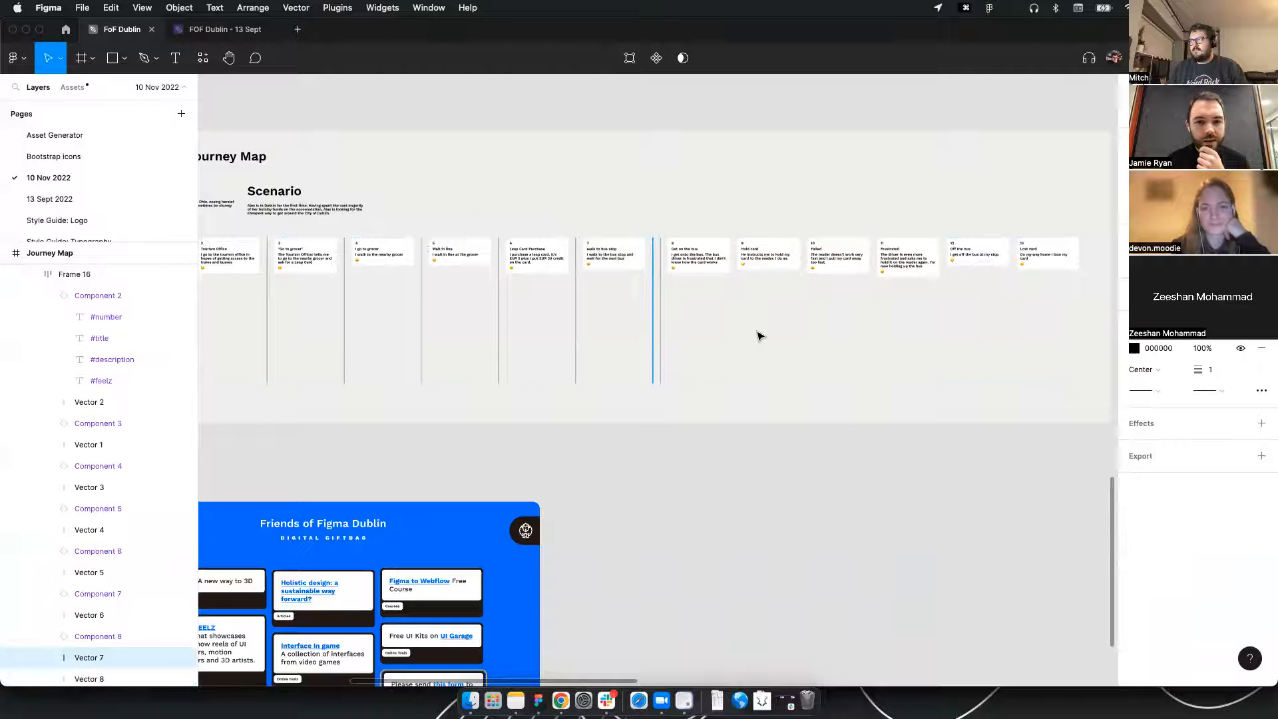
{"action": "left_click_drag", "start_coordinate": [660, 334], "coordinate": [968, 333]}
Add copies of the divider after cards 9, 10, 11 and 12 to complete the card row
{"action": "key", "text": "super+c"}
{"action": "key", "text": "super+v"}
{"action": "key", "text": "super+c"}
{"action": "key", "text": "super+v"}
{"action": "key", "text": "super+c"}
{"action": "key", "text": "super+v"}
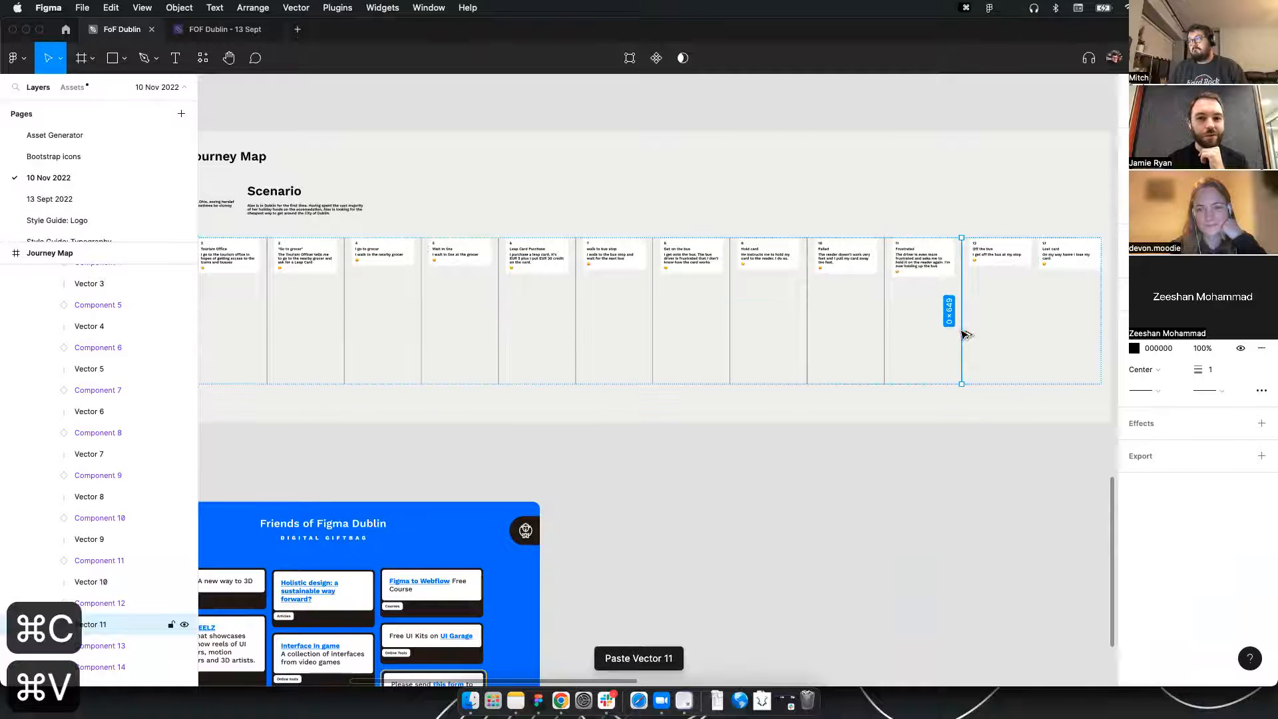
{"action": "scroll", "coordinate": [945, 333], "scroll_direction": "down", "scroll_amount": 5}
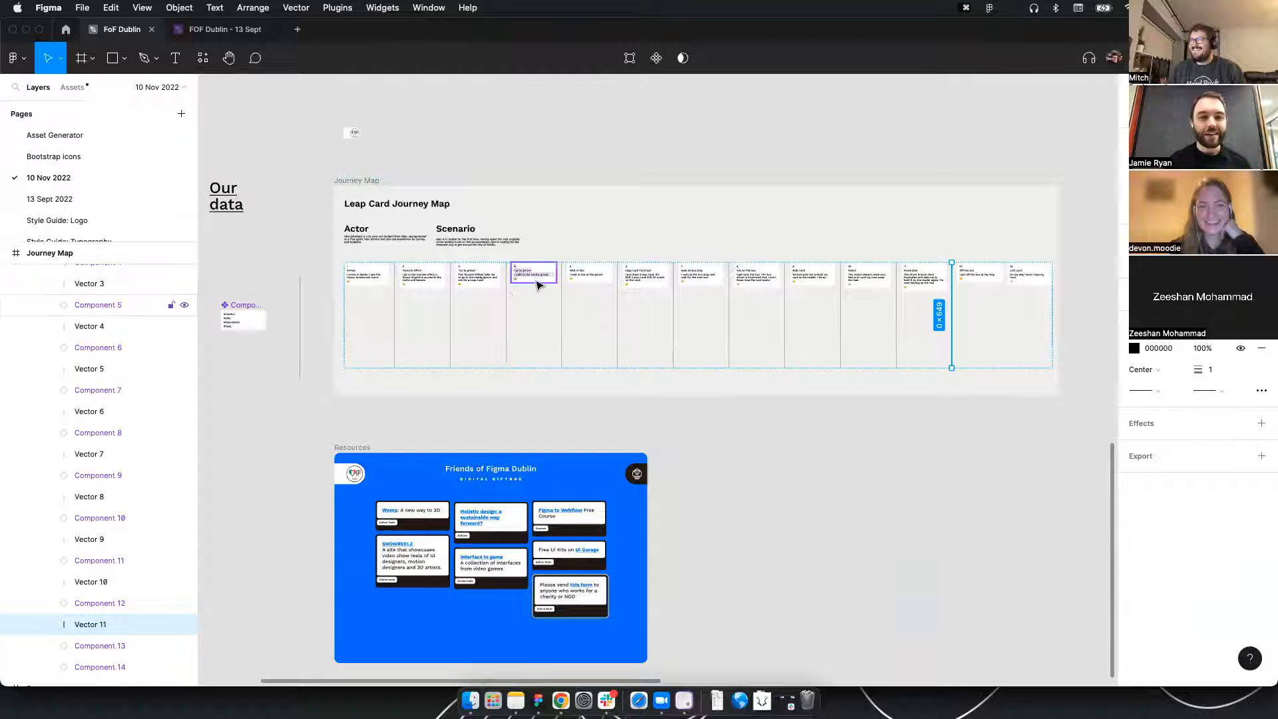
{"action": "left_click_drag", "start_coordinate": [372, 329], "coordinate": [337, 311]}
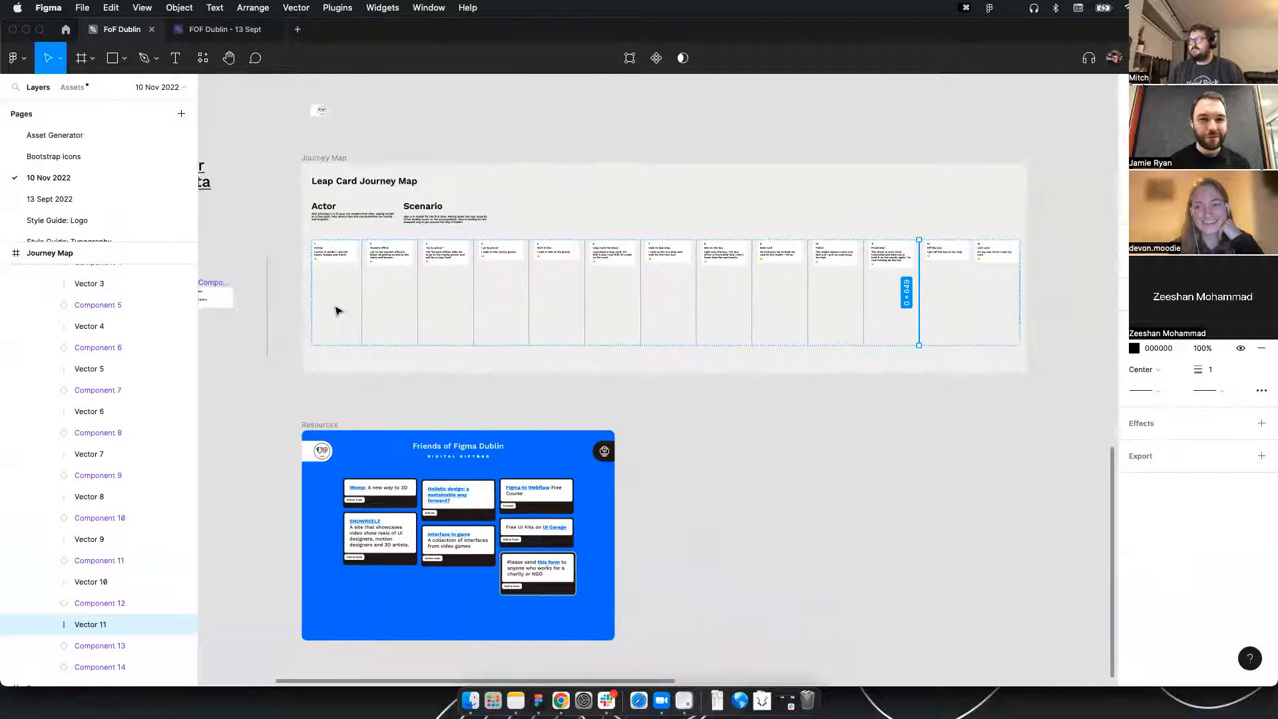
{"action": "key", "text": "super+d"}
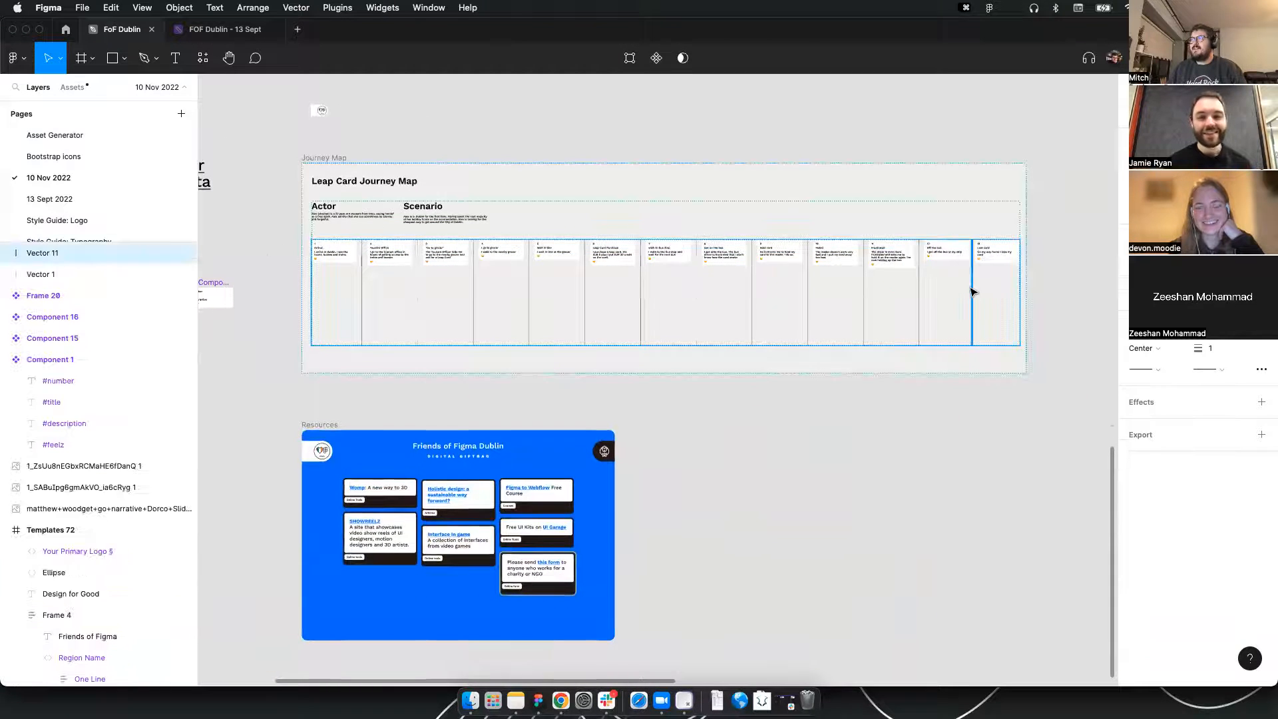
Examine the emotion curve and layout in the reference journey maps, including The Three Zones of a Customer Journey Map
{"action": "scroll", "coordinate": [572, 273], "scroll_direction": "left", "scroll_amount": 5}
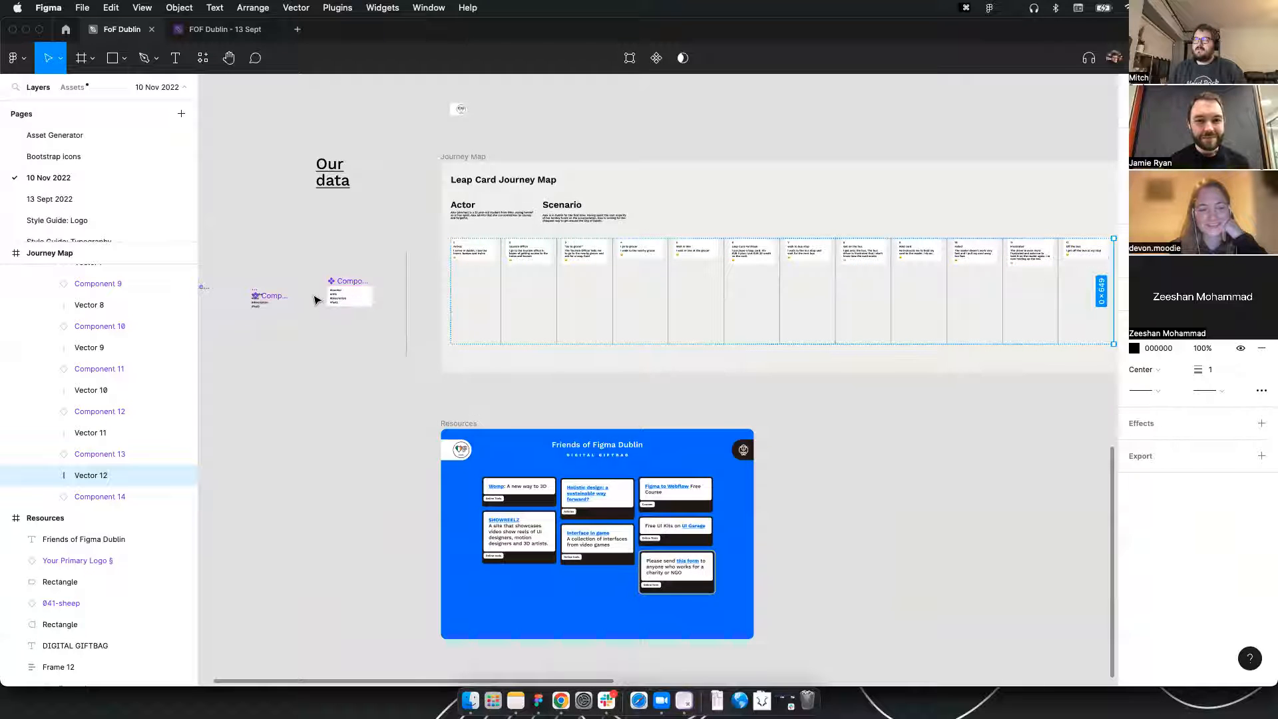
{"action": "scroll", "coordinate": [918, 284], "scroll_direction": "right", "scroll_amount": 15}
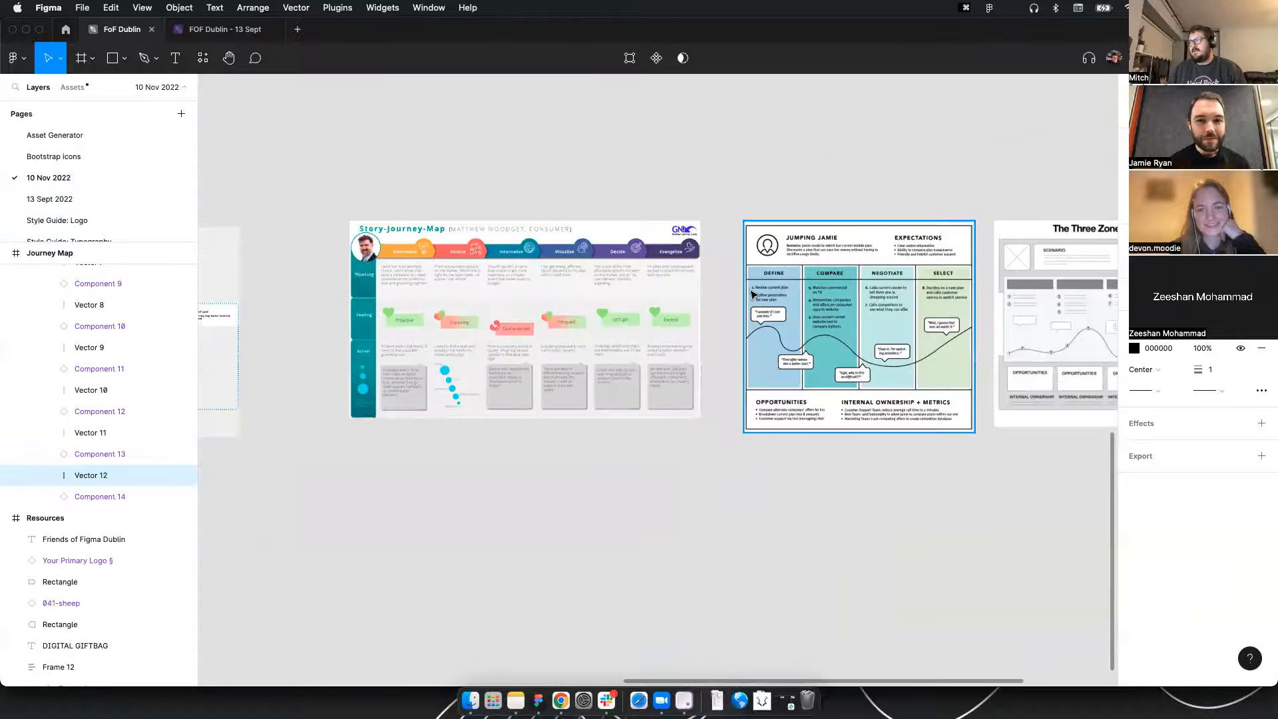
{"action": "scroll", "coordinate": [919, 285], "scroll_direction": "right", "scroll_amount": 2}
{"action": "scroll", "coordinate": [681, 253], "scroll_direction": "up", "scroll_amount": 5}
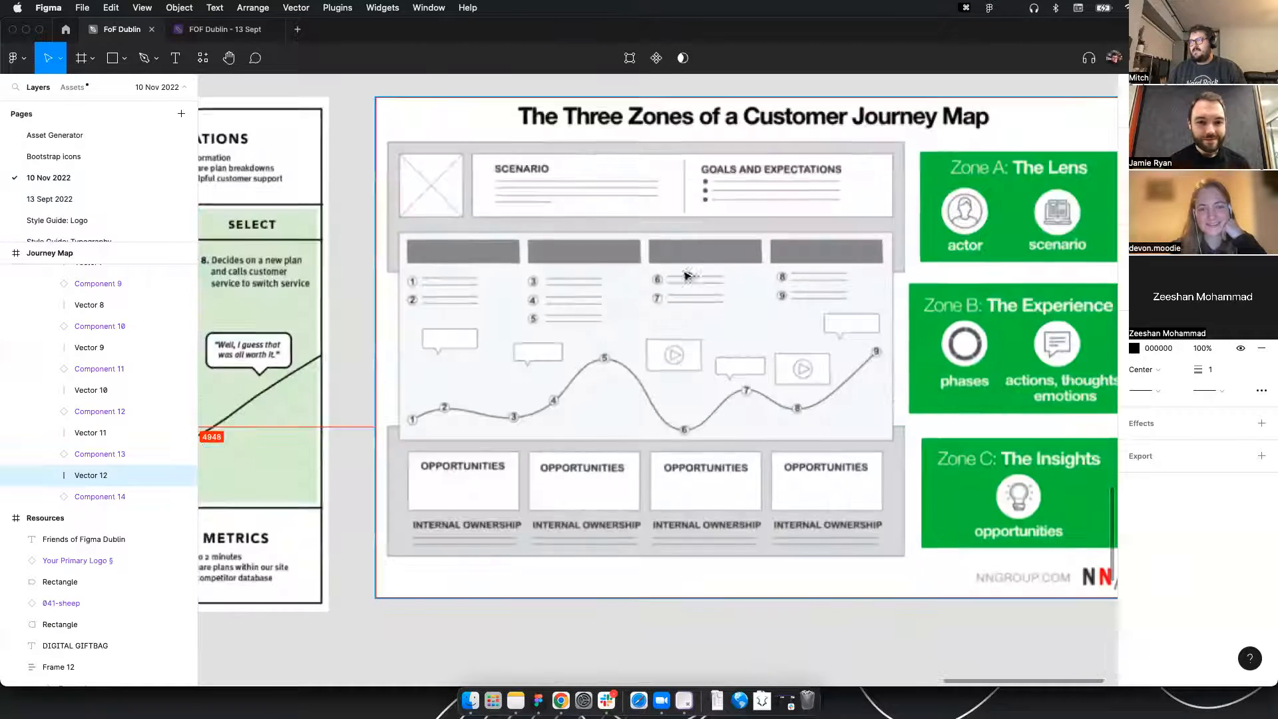
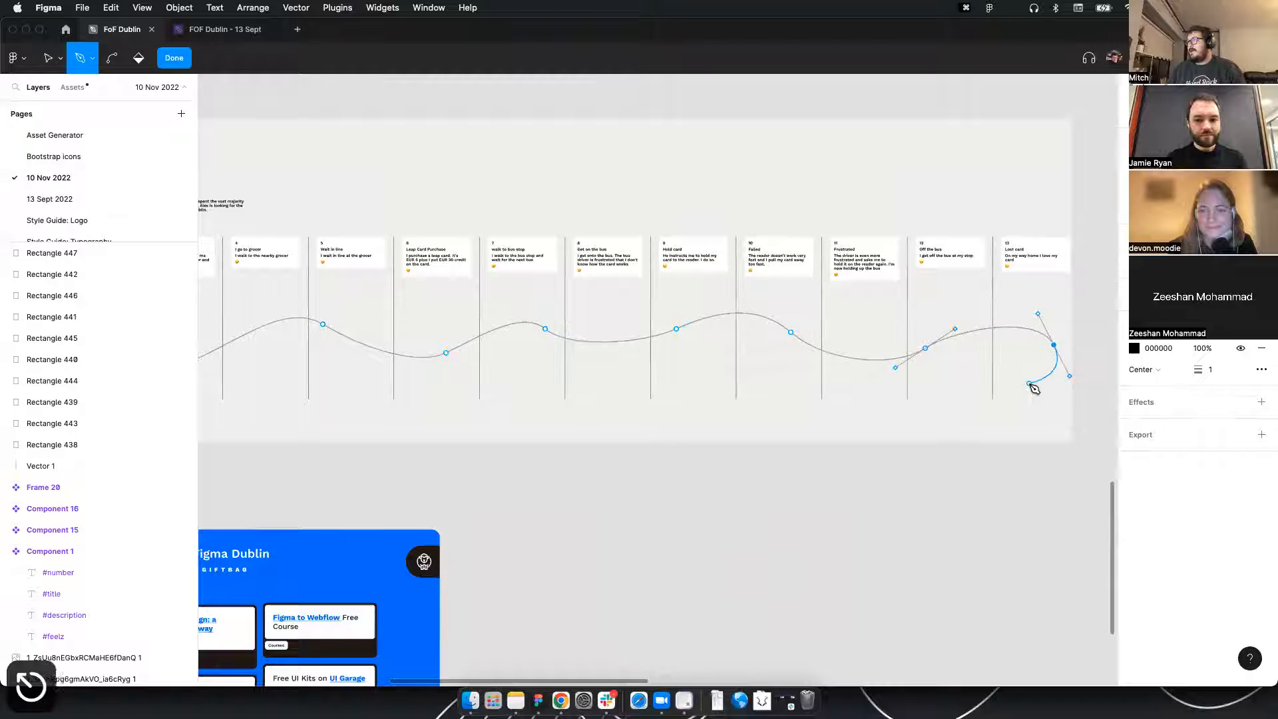
Move the wavy curve into the journey map's auto layout frame, give it absolute position, and place it across the dividers below the cards
{"action": "scroll", "coordinate": [959, 439], "scroll_direction": "left", "scroll_amount": 10}
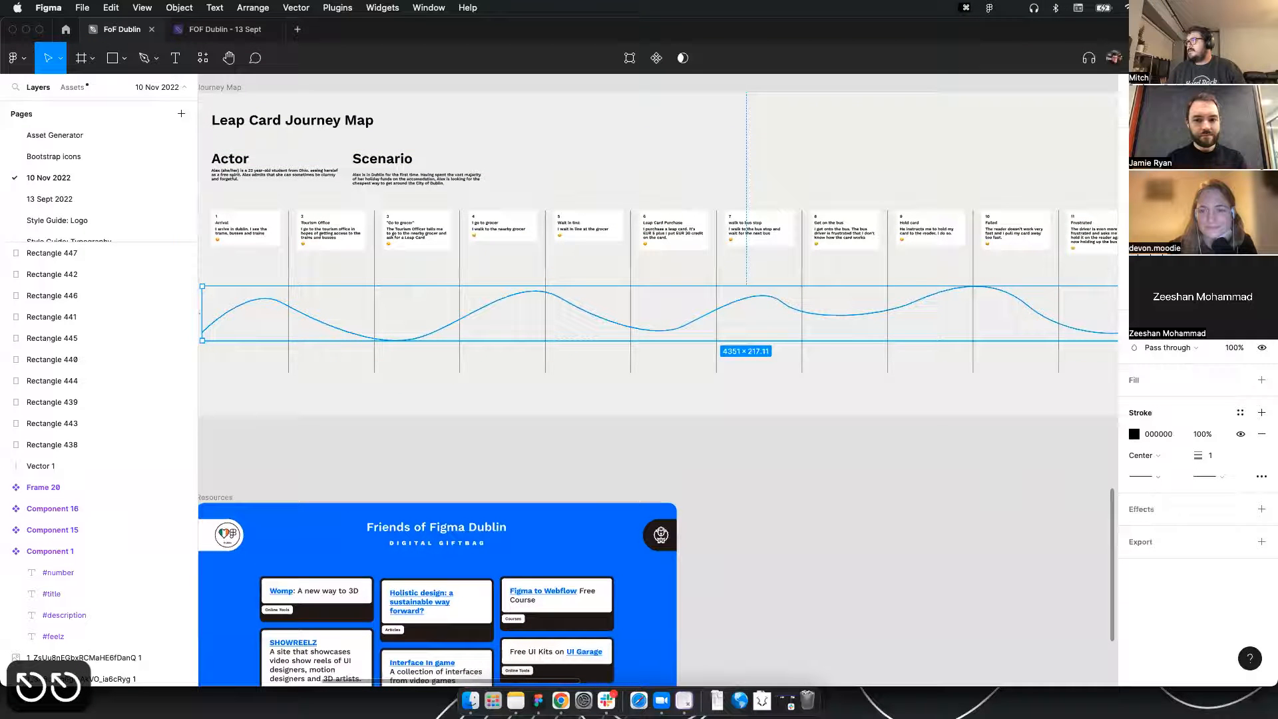
{"action": "scroll", "coordinate": [566, 333], "scroll_direction": "left", "scroll_amount": 5}
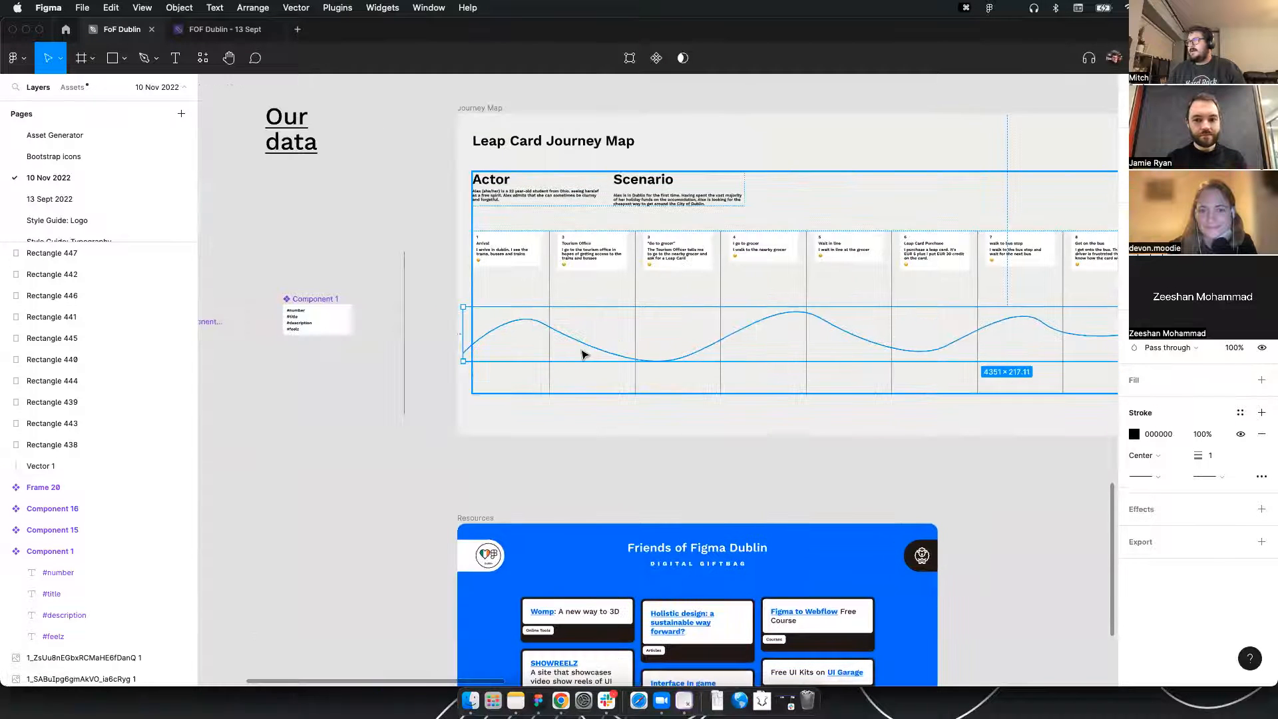
{"action": "left_click_drag", "start_coordinate": [587, 350], "coordinate": [571, 228]}
{"action": "left_click_drag", "start_coordinate": [1047, 258], "coordinate": [815, 274]}
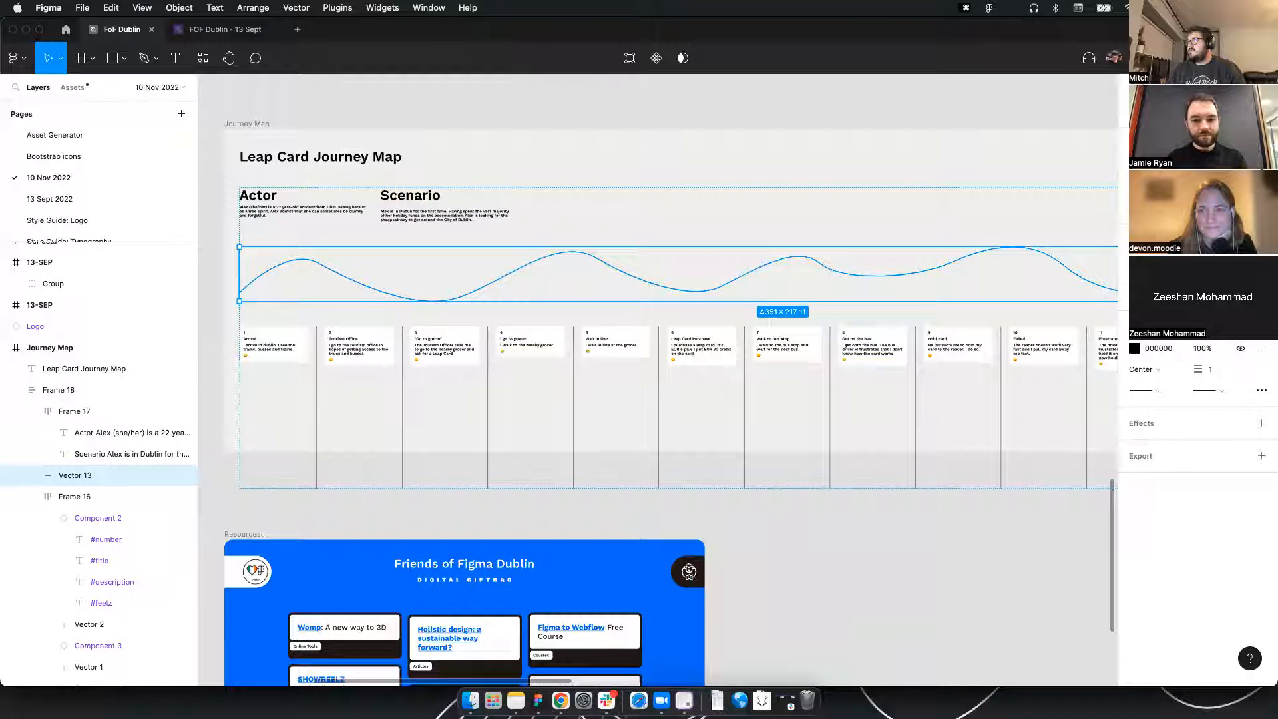
{"action": "left_click", "coordinate": [1261, 145]}
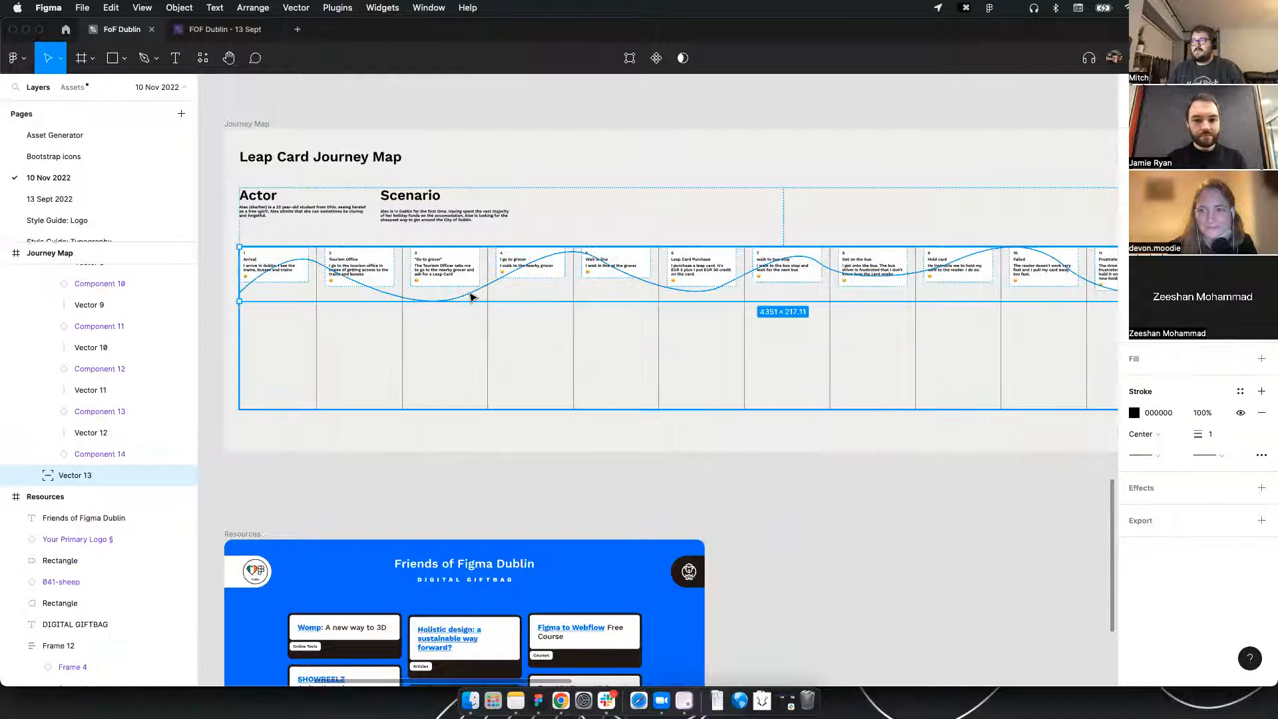
{"action": "left_click_drag", "start_coordinate": [469, 299], "coordinate": [468, 382]}
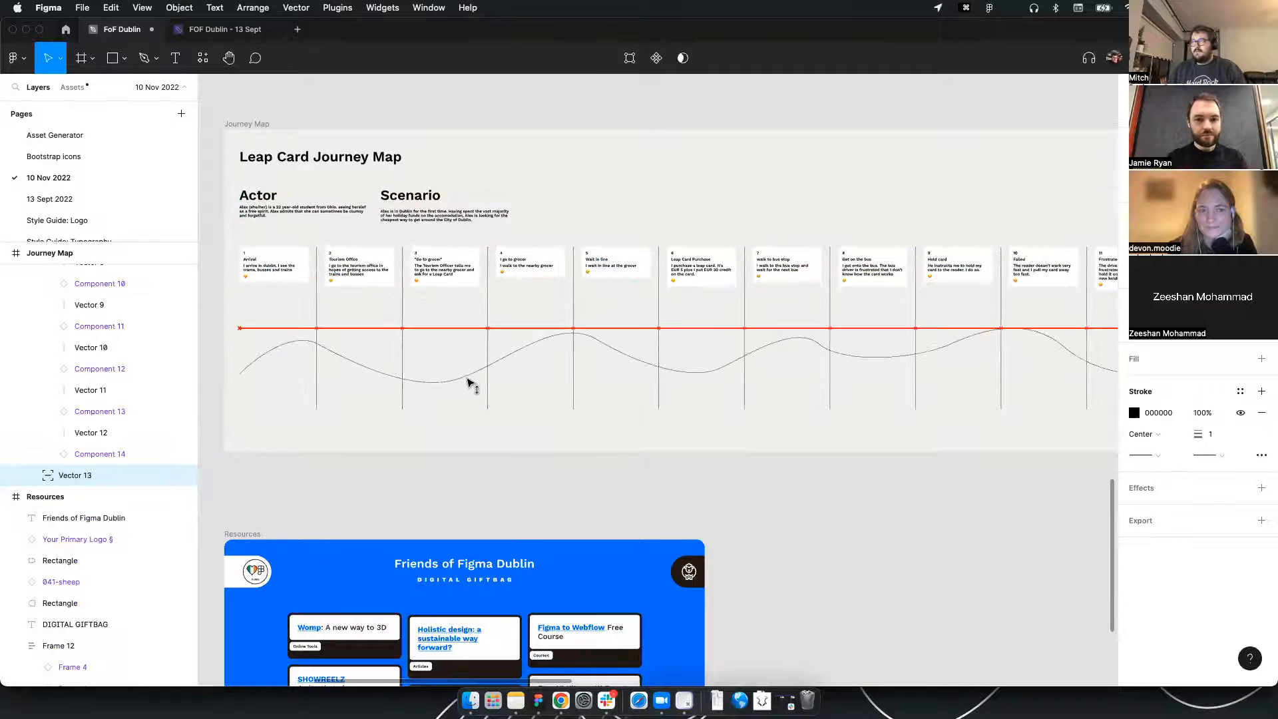
Cut the #feelz emoji from the Arrival card
{"action": "left_click_drag", "start_coordinate": [877, 337], "coordinate": [605, 350]}
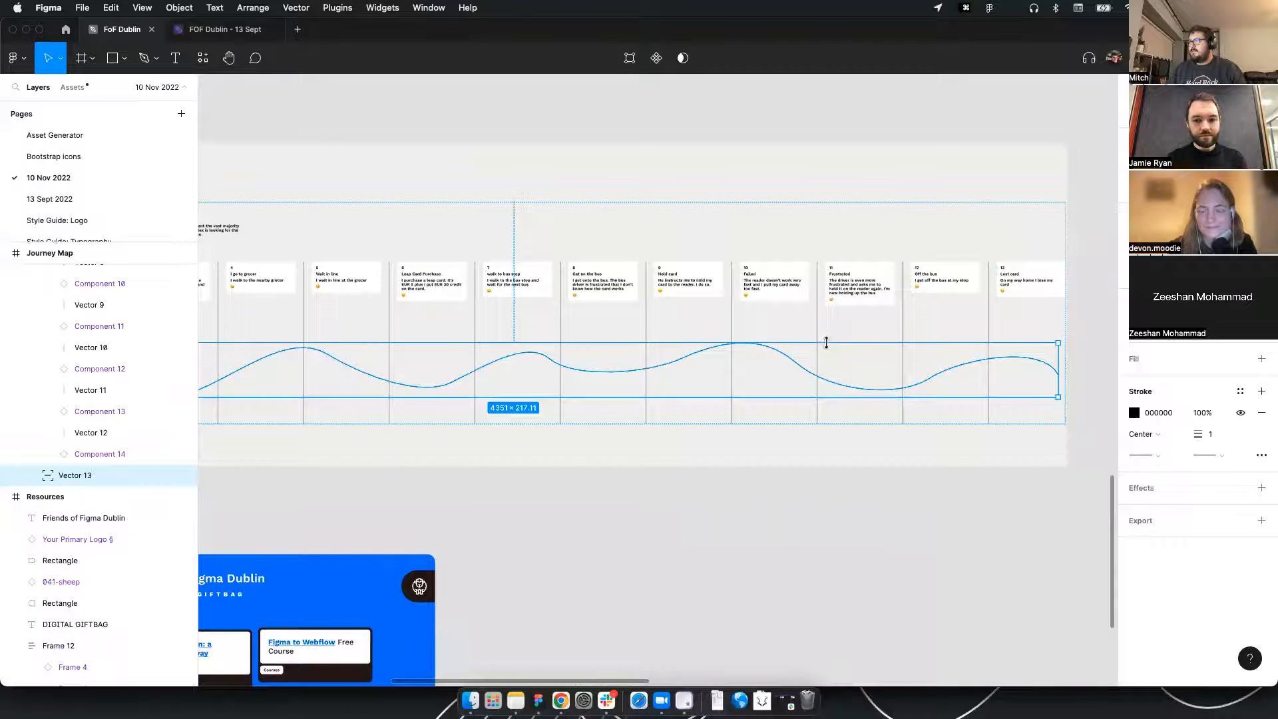
{"action": "left_click_drag", "start_coordinate": [826, 342], "coordinate": [721, 337]}
{"action": "left_click_drag", "start_coordinate": [399, 335], "coordinate": [788, 315]}
{"action": "scroll", "coordinate": [572, 302], "scroll_direction": "left", "scroll_amount": 5}
{"action": "scroll", "coordinate": [551, 274], "scroll_direction": "up", "scroll_amount": 10}
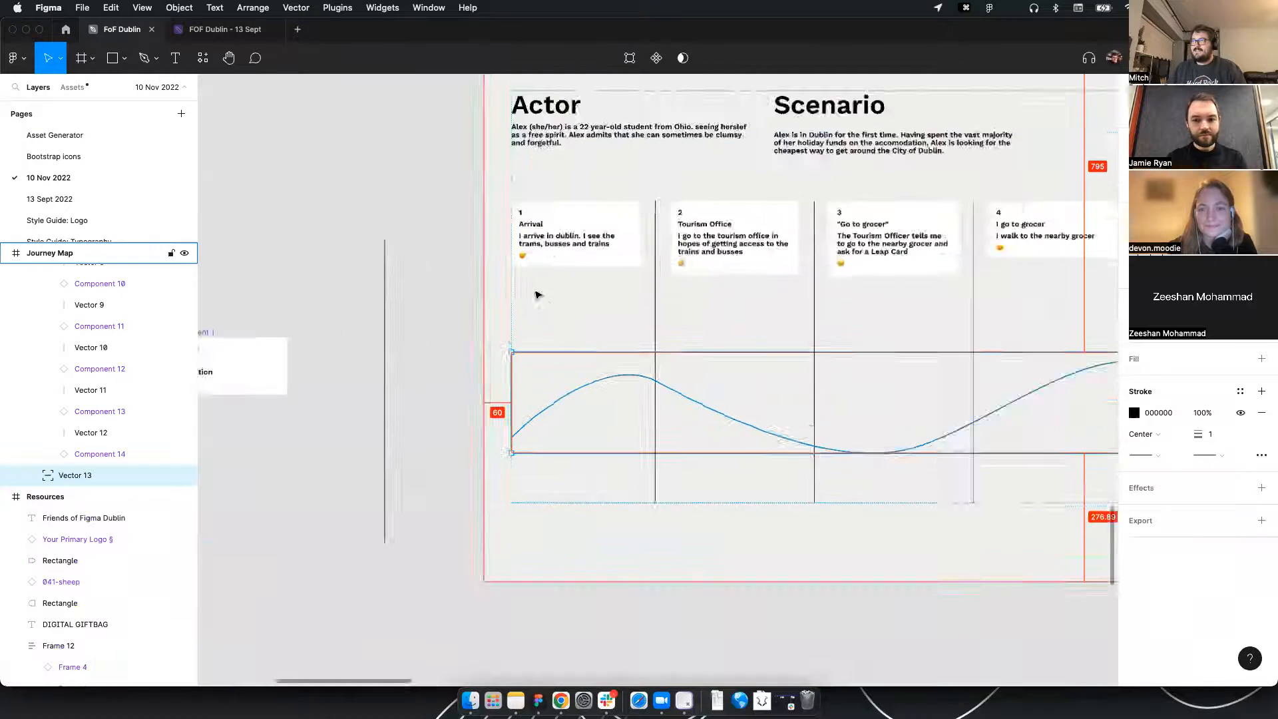
{"action": "left_click", "coordinate": [518, 234]}
{"action": "left_click", "coordinate": [515, 232]}
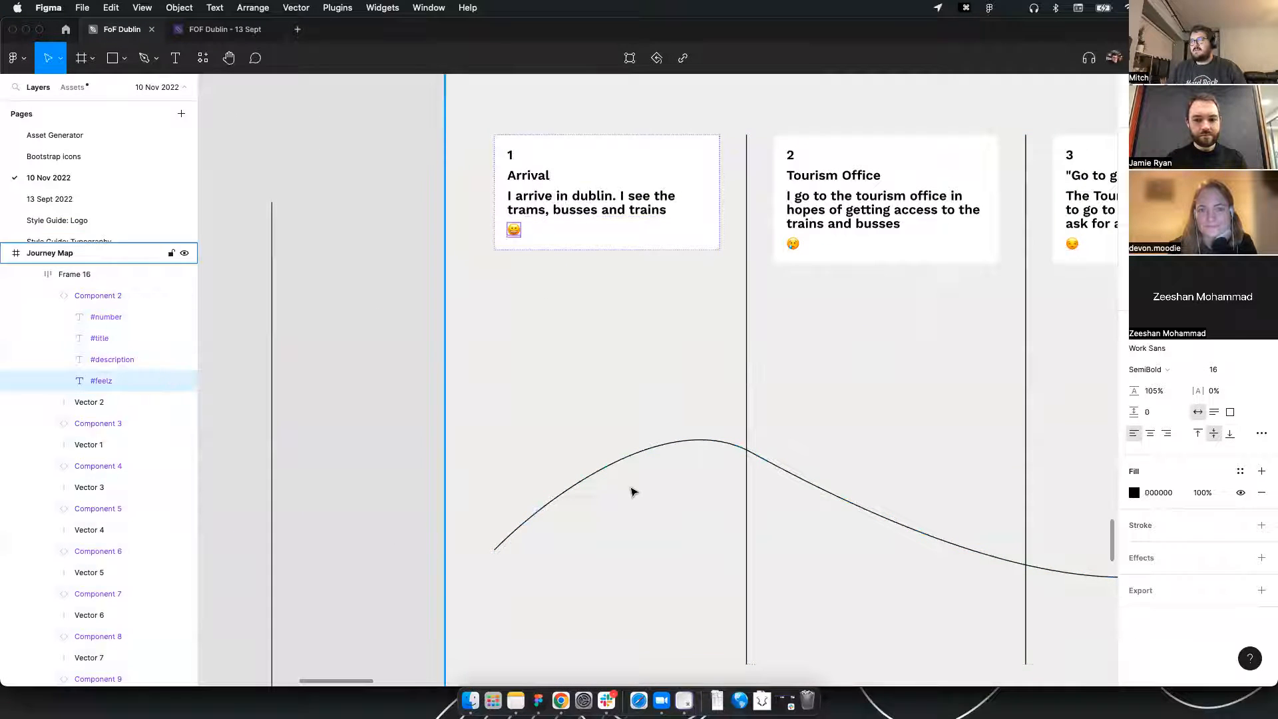
{"action": "key", "text": "super+x"}
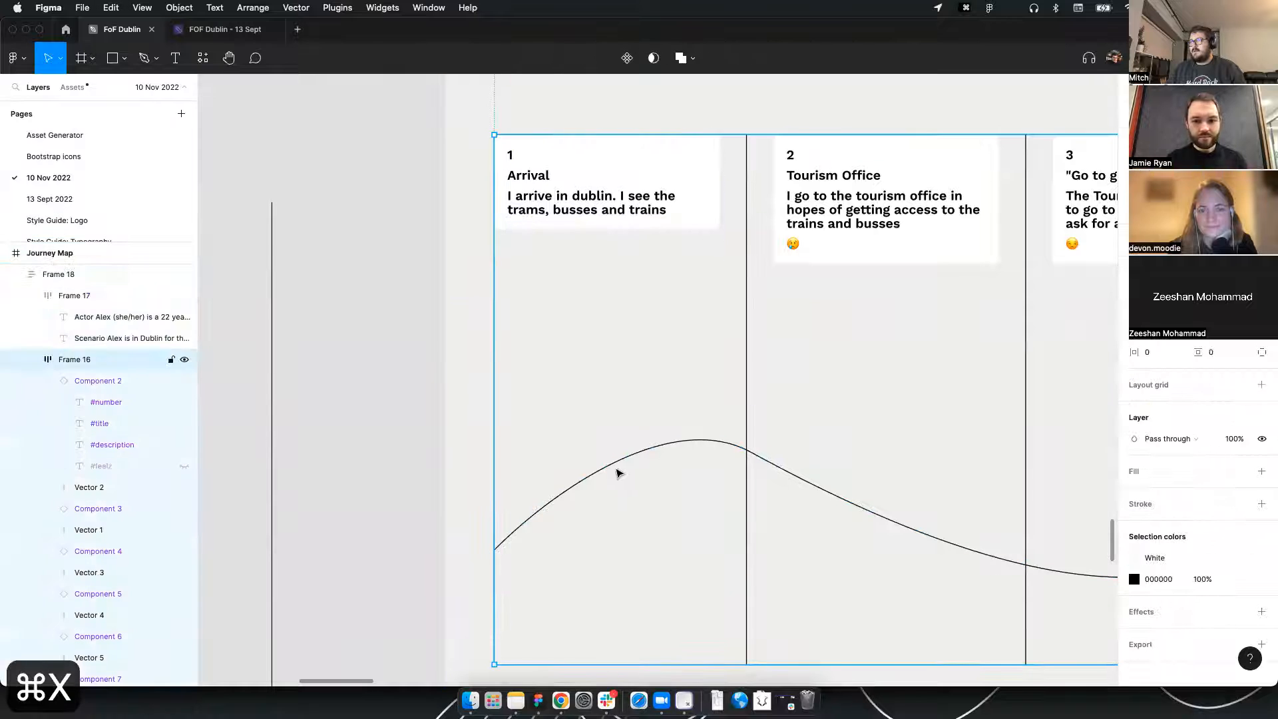
Paste the cut #feelz emoji into the Journey Map and move it into Frame 16 beside the Arrival card
{"action": "double_click", "coordinate": [613, 467]}
{"action": "key", "text": "Escape"}
{"action": "key", "text": "super+v"}
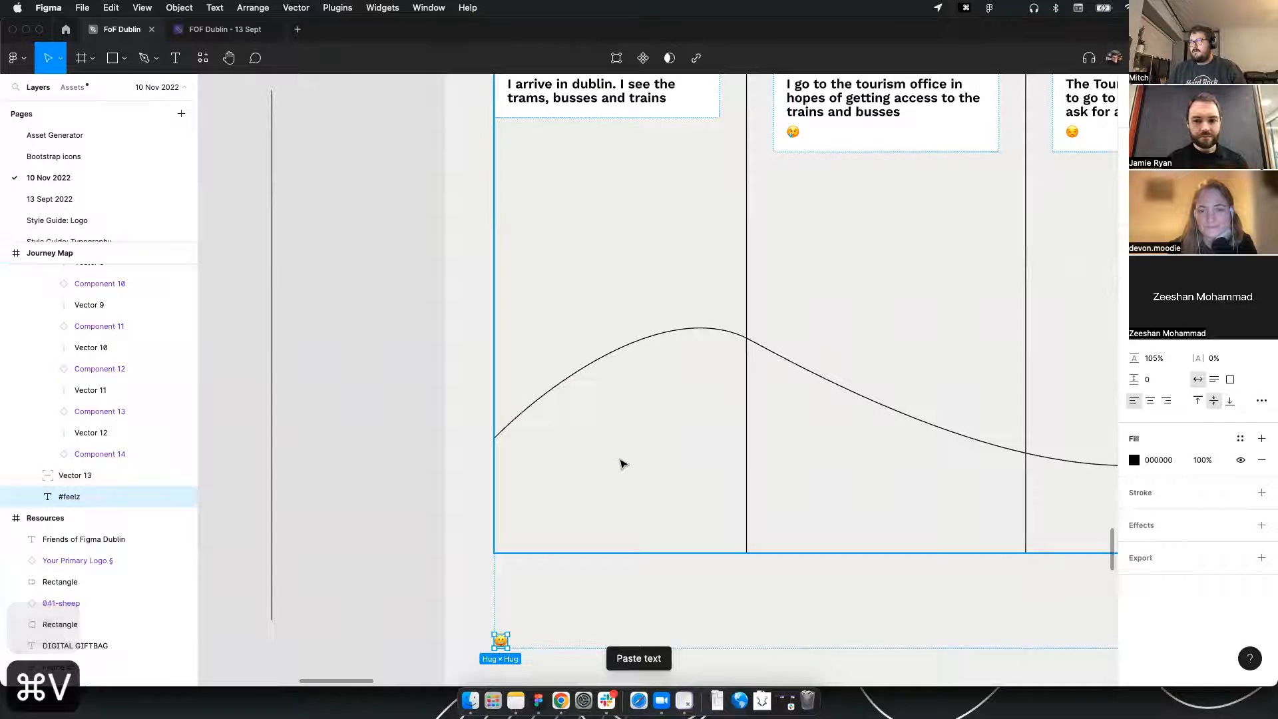
{"action": "left_click_drag", "start_coordinate": [503, 645], "coordinate": [599, 375]}
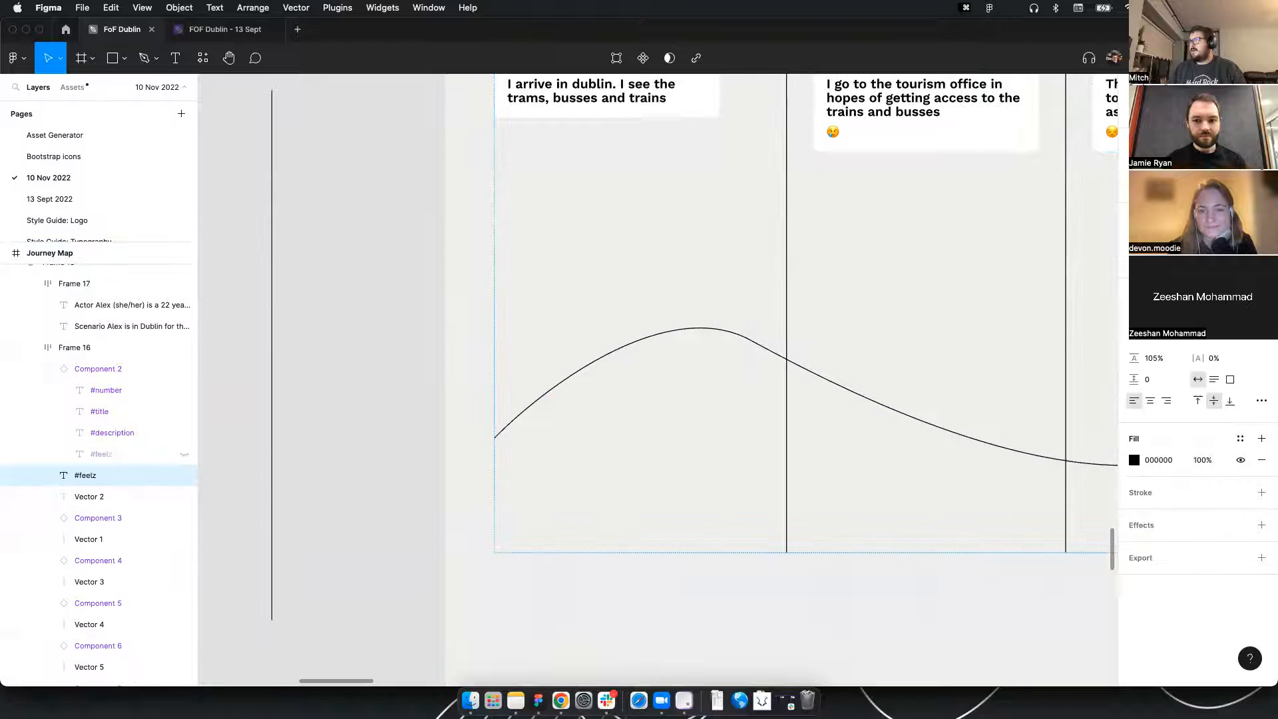
Give the pasted emoji an absolute position within Frame 16 and place it on the curve in the Arrival column
{"action": "left_click", "coordinate": [1262, 143]}
{"action": "left_click_drag", "start_coordinate": [829, 285], "coordinate": [572, 463]}
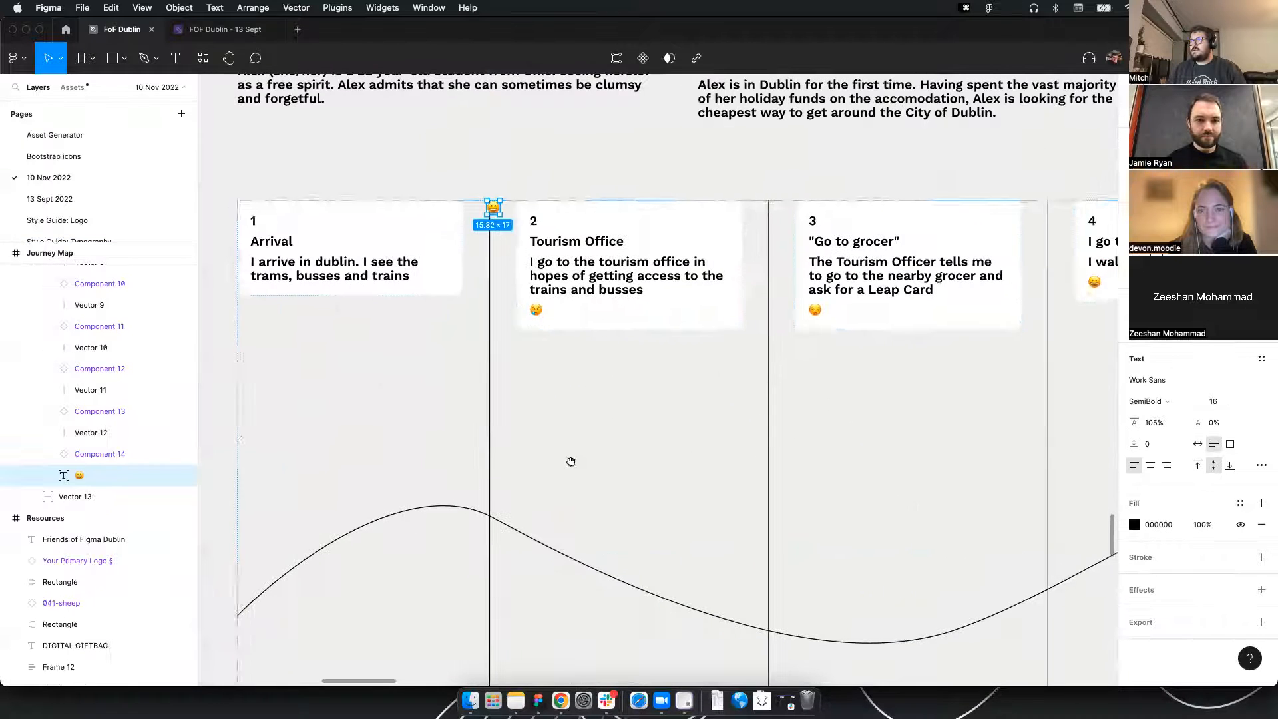
{"action": "left_click_drag", "start_coordinate": [492, 207], "coordinate": [297, 543]}
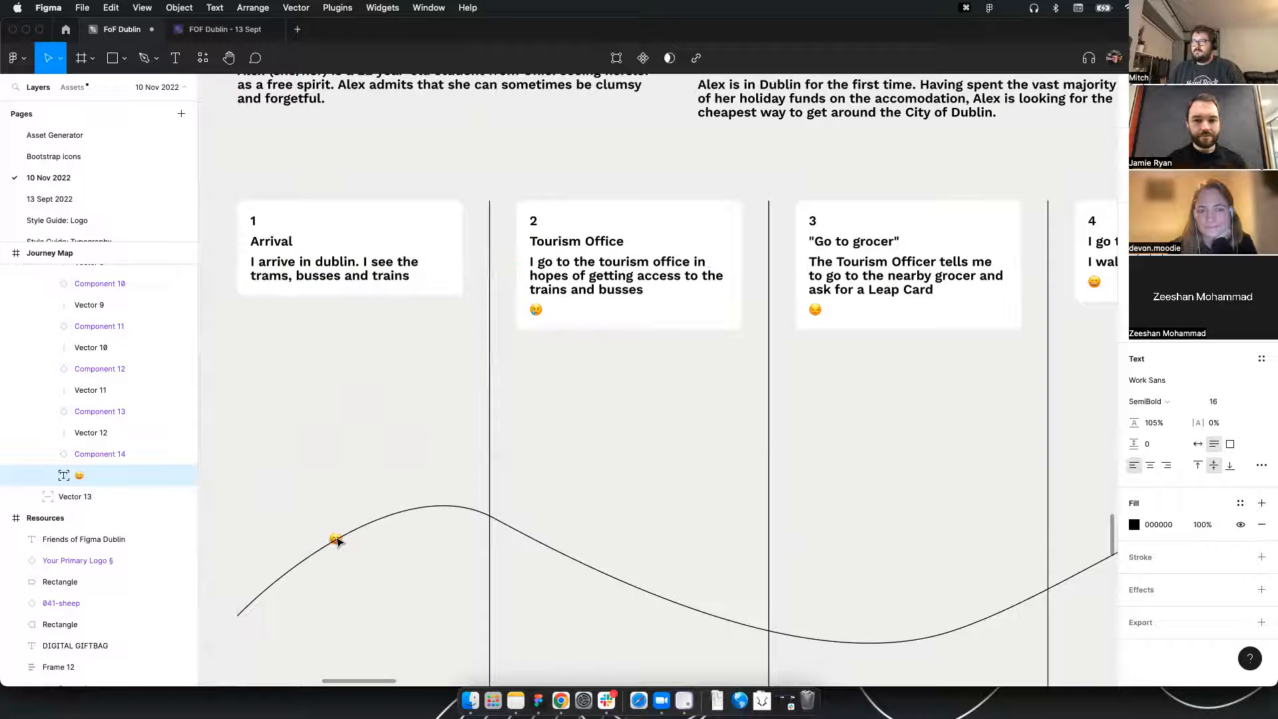
Try to bring the Arrival emoji in front of the curve by changing its layer order
{"action": "key", "text": "alt+super+bracketright"}
{"action": "key", "text": "alt+super+bracketright"}
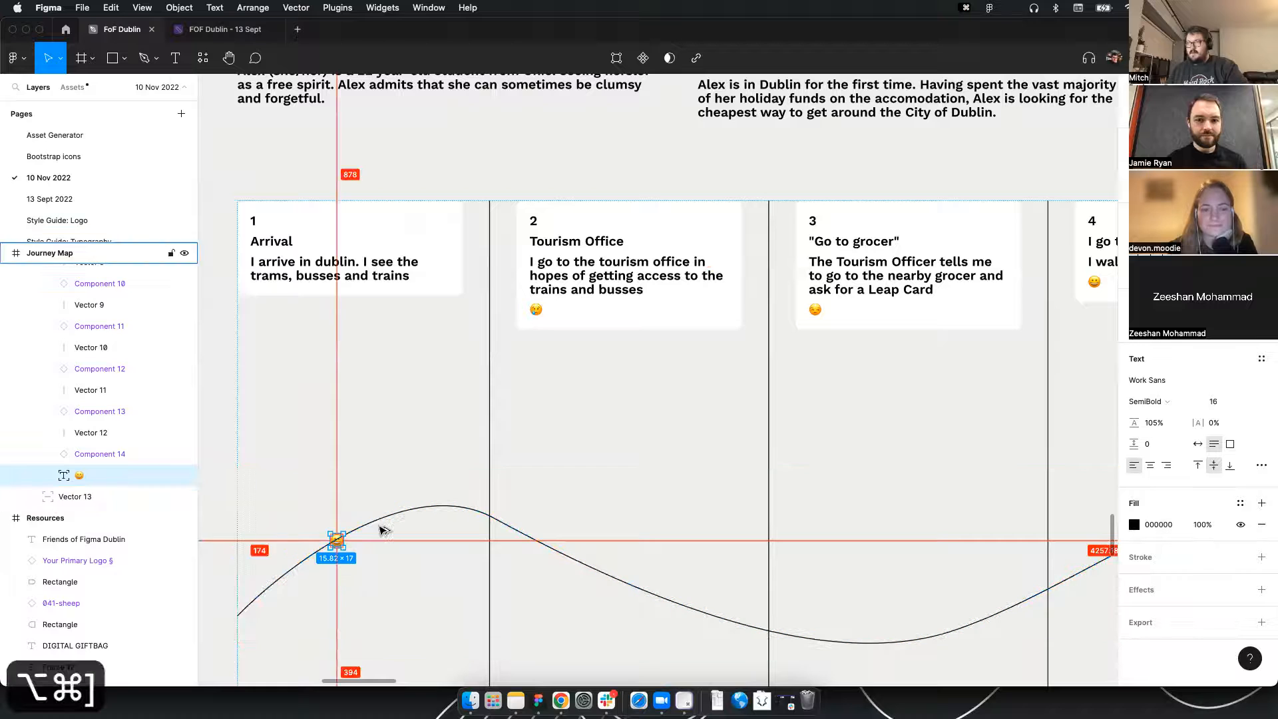
{"action": "left_click_drag", "start_coordinate": [365, 494], "coordinate": [499, 430]}
{"action": "key", "text": "super+bracketright"}
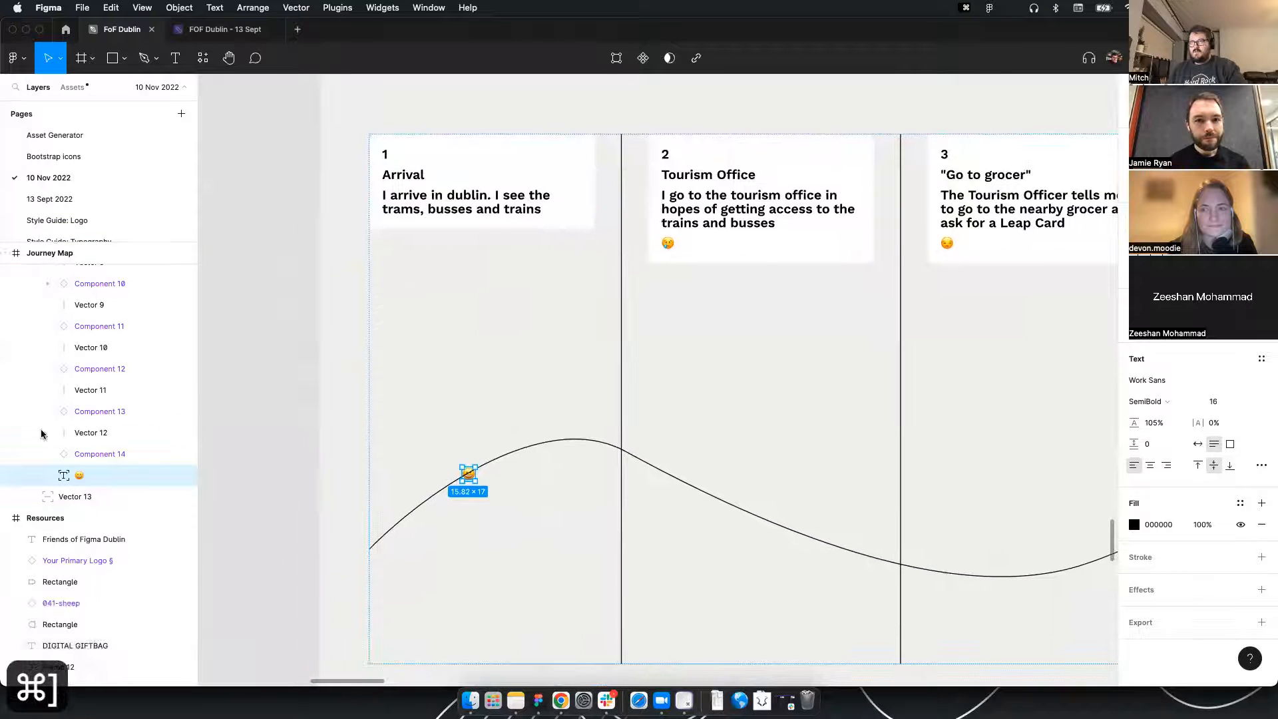
{"action": "left_click_drag", "start_coordinate": [88, 489], "coordinate": [89, 487]}
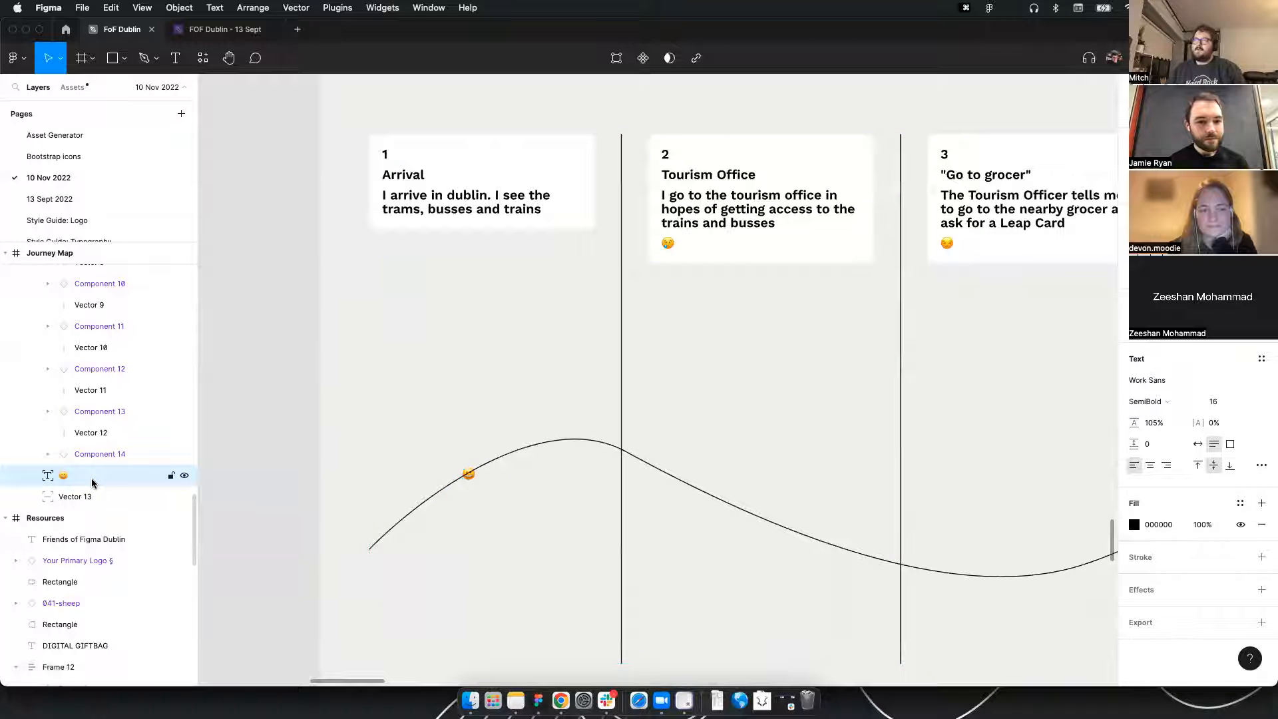
{"action": "key", "text": "super+z"}
Reorder the Vector 13 curve so it sits behind Frame 16 and the emoji
{"action": "left_click", "coordinate": [89, 500]}
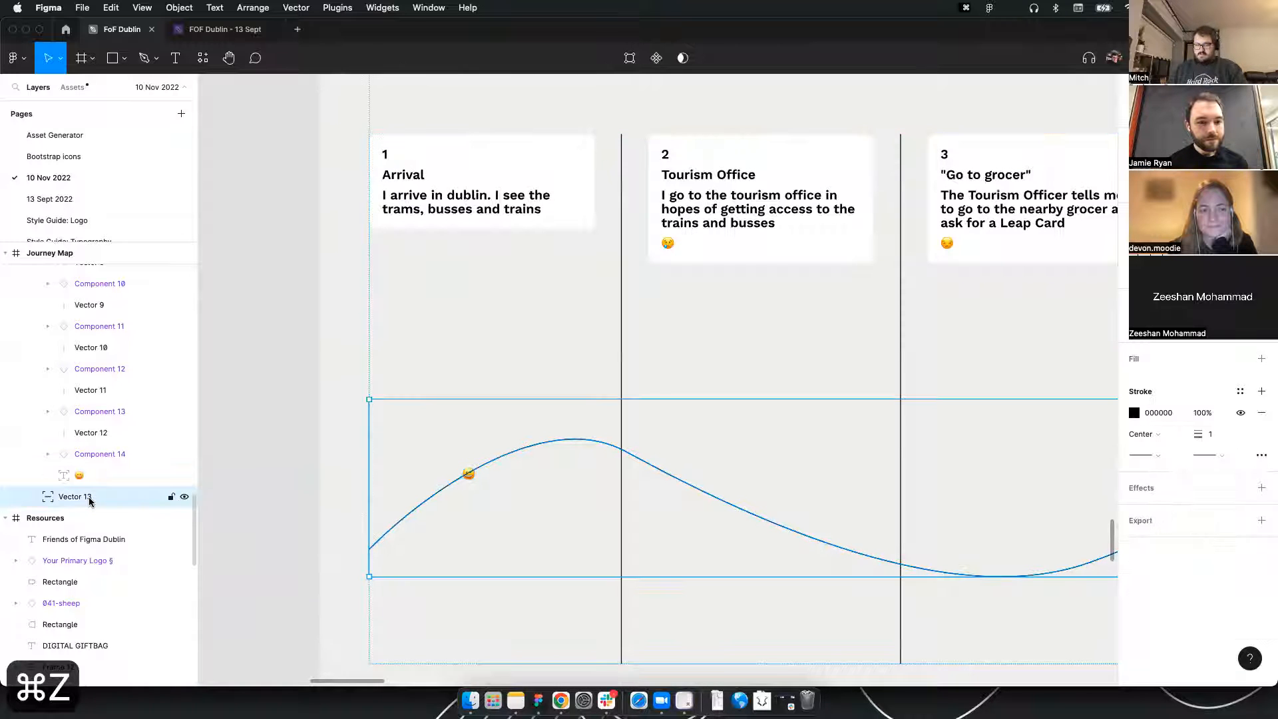
{"action": "key", "text": "super+bracketright"}
{"action": "key", "text": "super+bracketleft"}
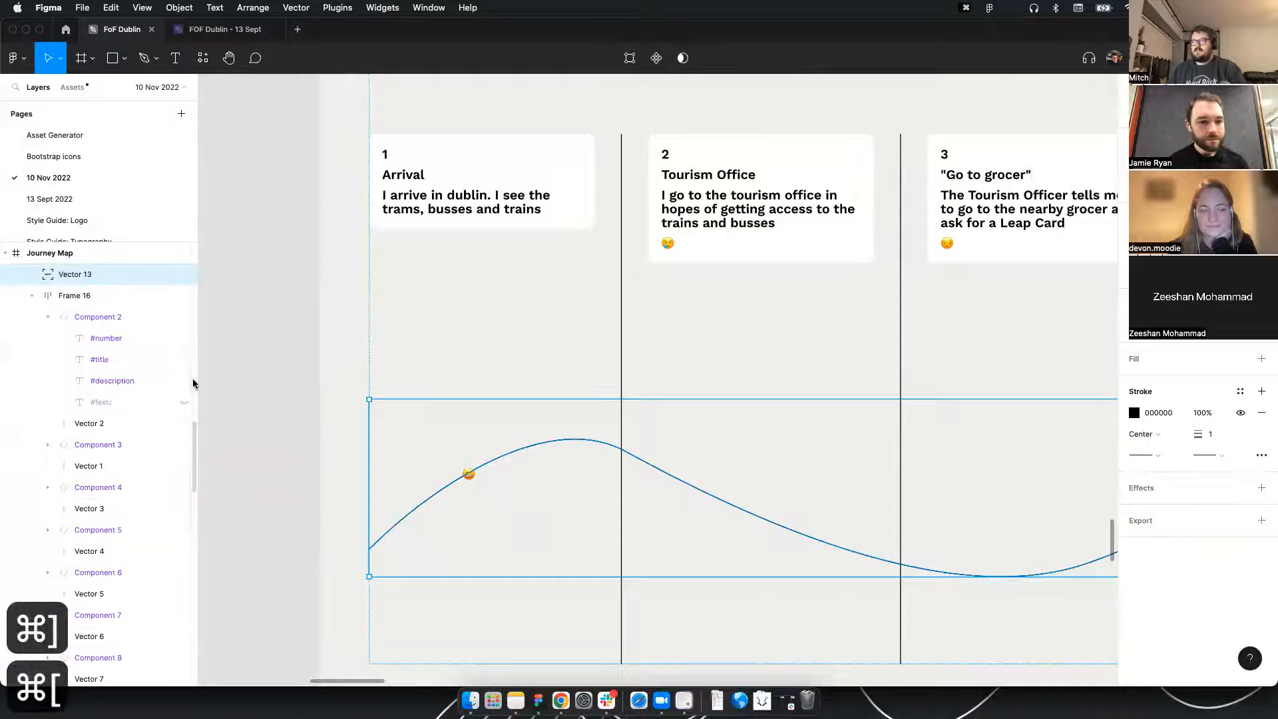
{"action": "left_click", "coordinate": [279, 357]}
Adjust the Arrival emoji's position slightly along the curve
{"action": "left_click", "coordinate": [468, 475]}
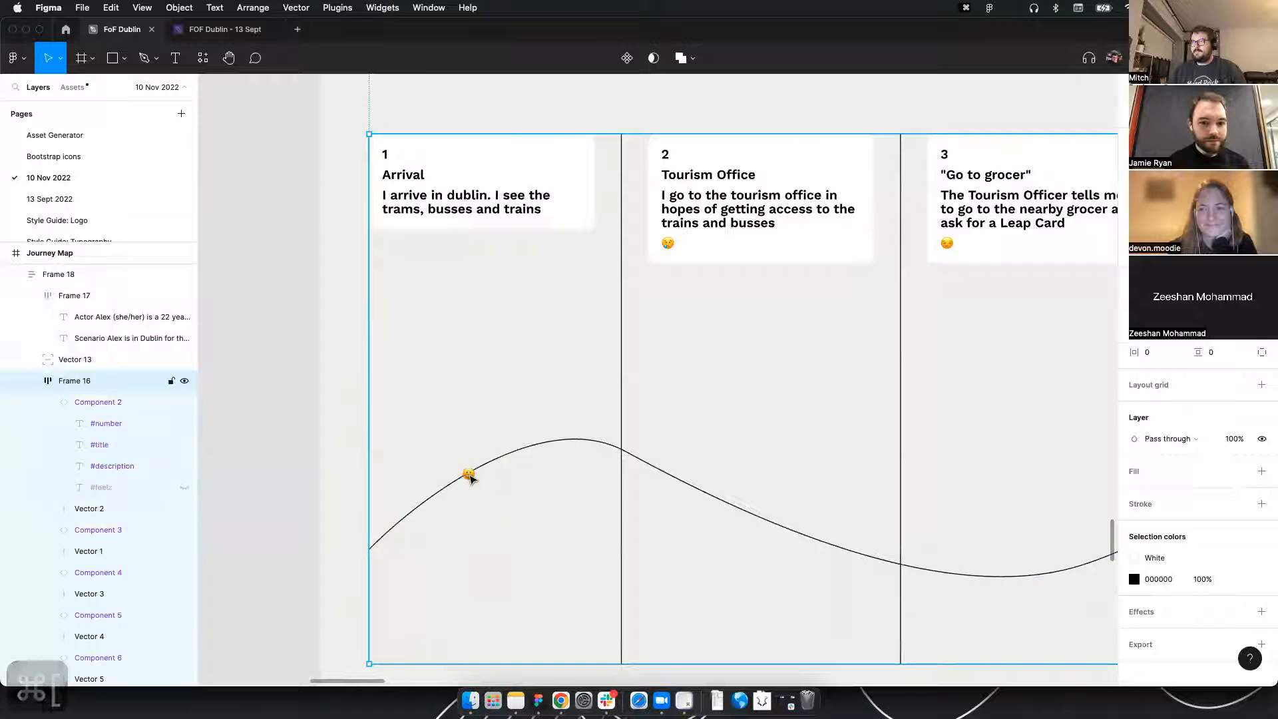
{"action": "double_click", "coordinate": [468, 476]}
{"action": "mouse_move", "coordinate": [477, 465]}
{"action": "left_mouse_down"}
{"action": "mouse_move", "coordinate": [494, 448]}
{"action": "mouse_move", "coordinate": [478, 474]}
{"action": "left_mouse_up"}
{"action": "key", "text": "super+z"}
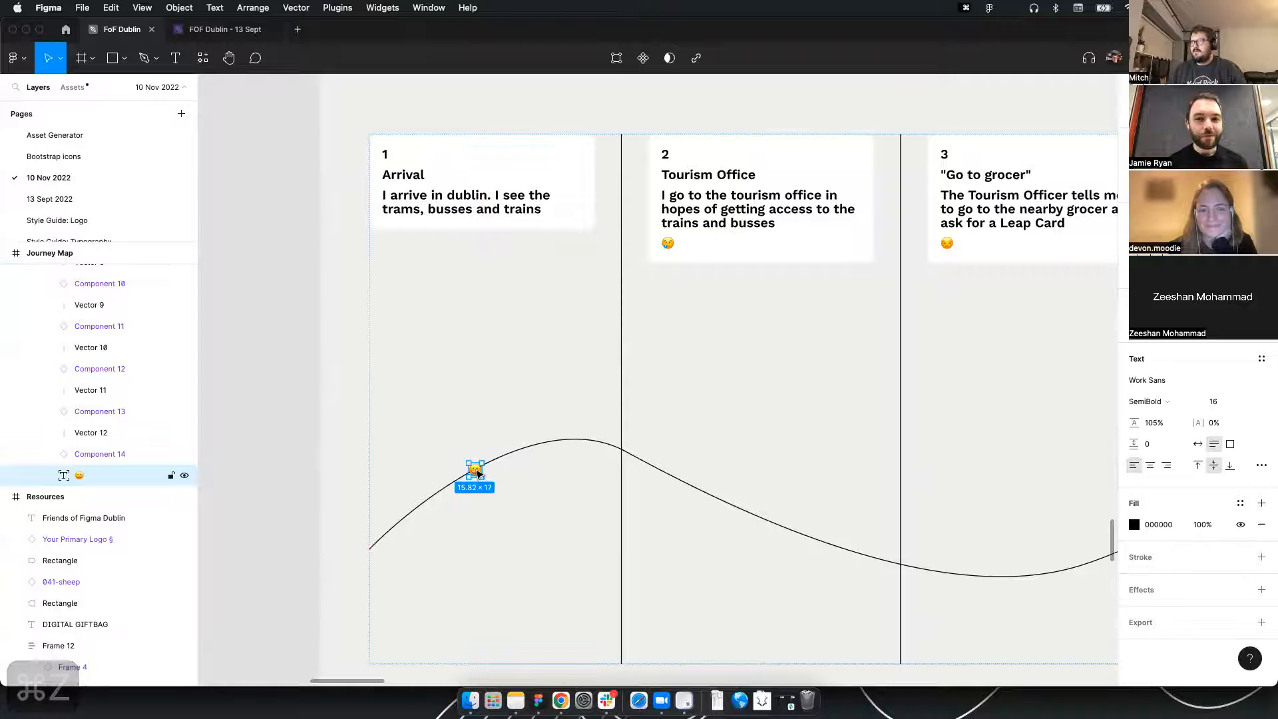
Cut the emoji from the Tourism Office card and place it on the curve in that column
{"action": "scroll", "coordinate": [478, 475], "scroll_direction": "down", "scroll_amount": 5}
{"action": "scroll", "coordinate": [526, 470], "scroll_direction": "up", "scroll_amount": 3}
{"action": "left_click", "coordinate": [579, 319]}
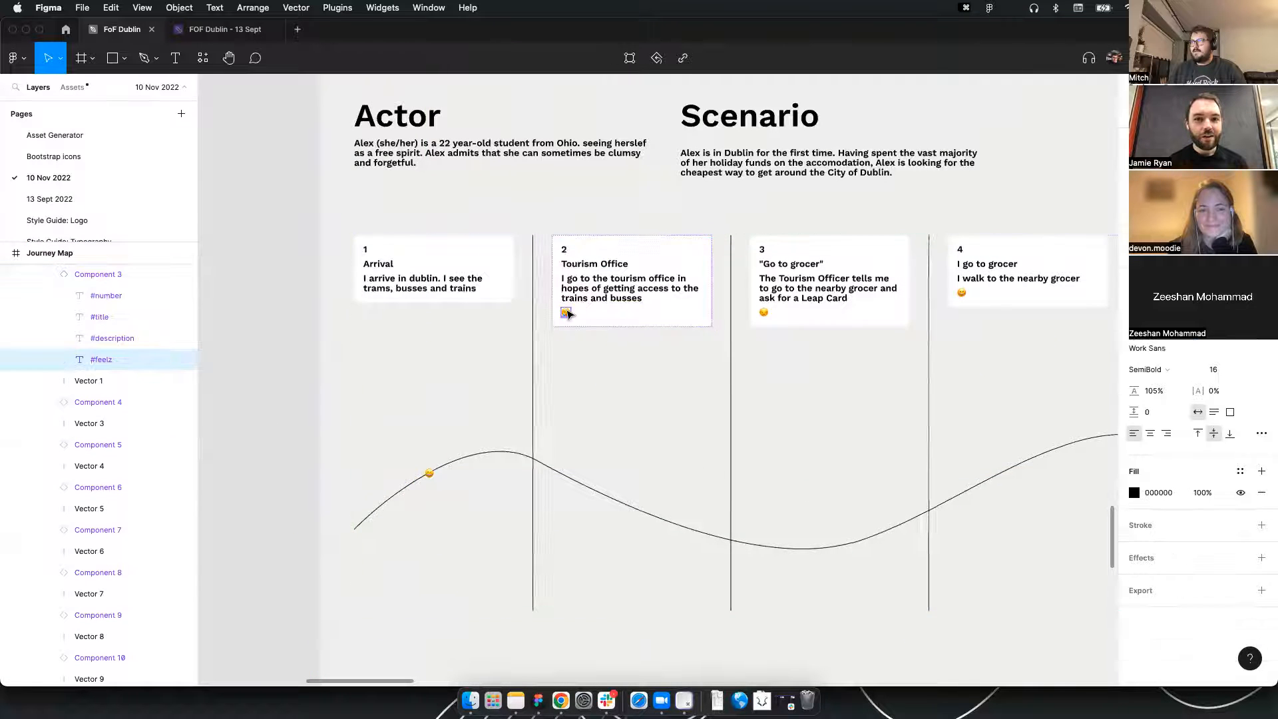
{"action": "key", "text": "super+x"}
{"action": "key", "text": "super+v"}
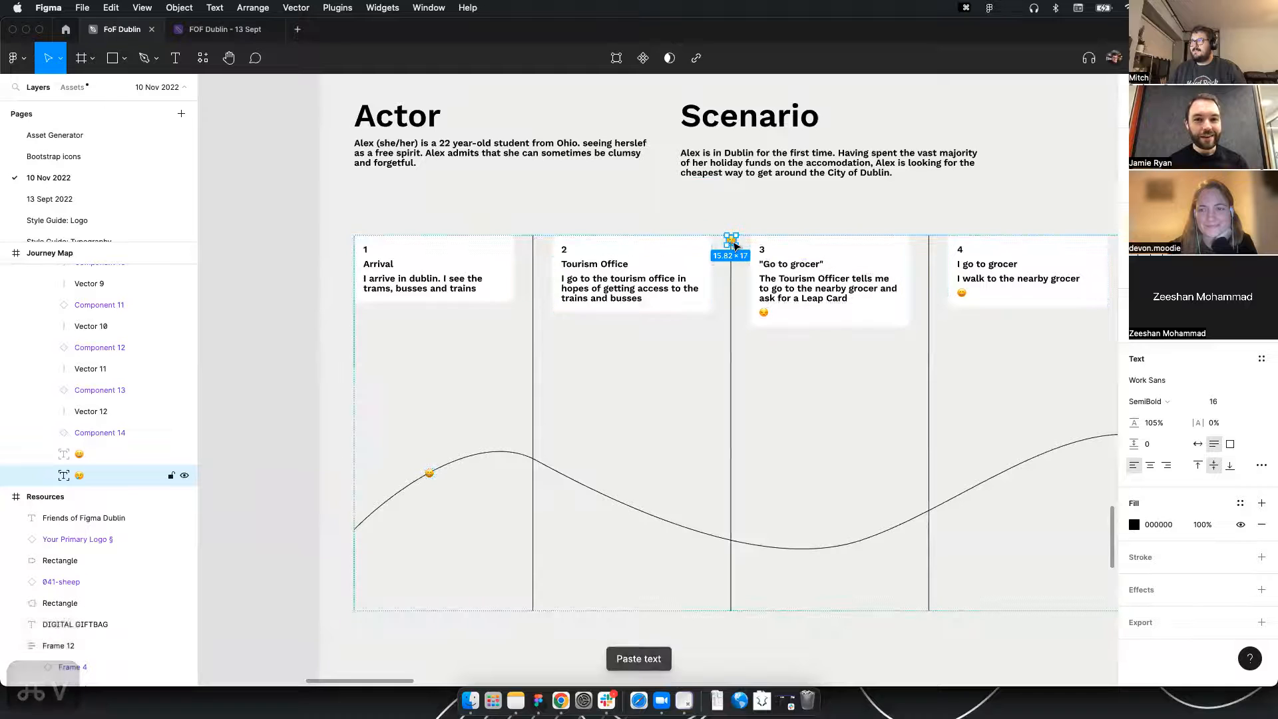
{"action": "left_click_drag", "start_coordinate": [736, 241], "coordinate": [678, 355]}
{"action": "left_click_drag", "start_coordinate": [635, 513], "coordinate": [634, 511]}
{"action": "scroll", "coordinate": [579, 426], "scroll_direction": "down", "scroll_amount": 5}
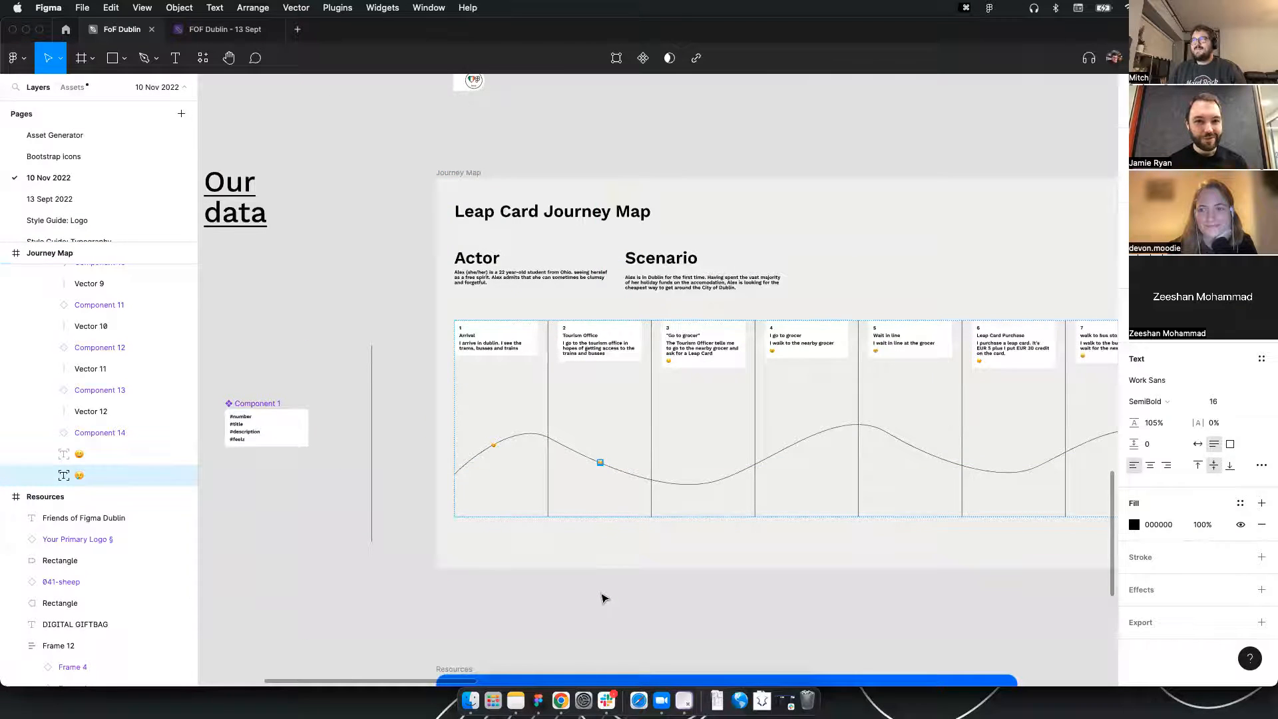
{"action": "left_click", "coordinate": [603, 598]}
Duplicate the Tourism Office emoji and place the copy on the curve in the "Go to grocer" column
{"action": "scroll", "coordinate": [733, 479], "scroll_direction": "up", "scroll_amount": 5}
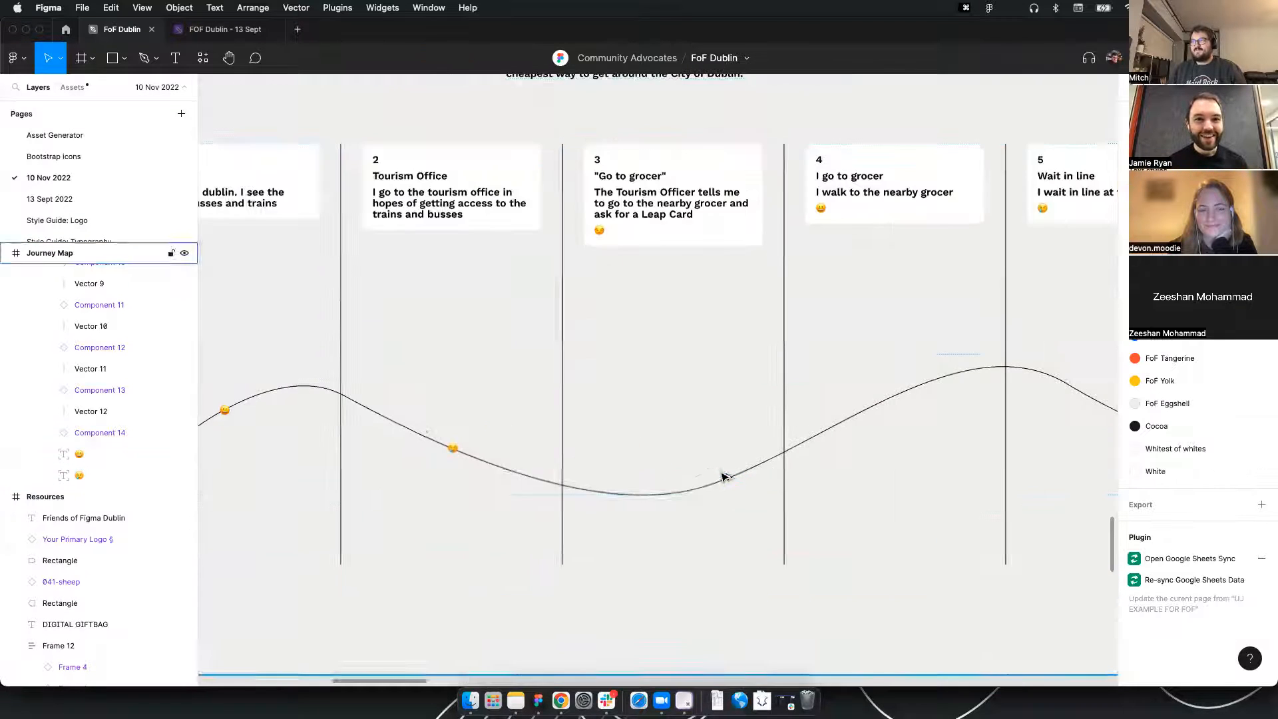
{"action": "left_click", "coordinate": [452, 450]}
{"action": "left_click_drag", "start_coordinate": [455, 452], "coordinate": [668, 496]}
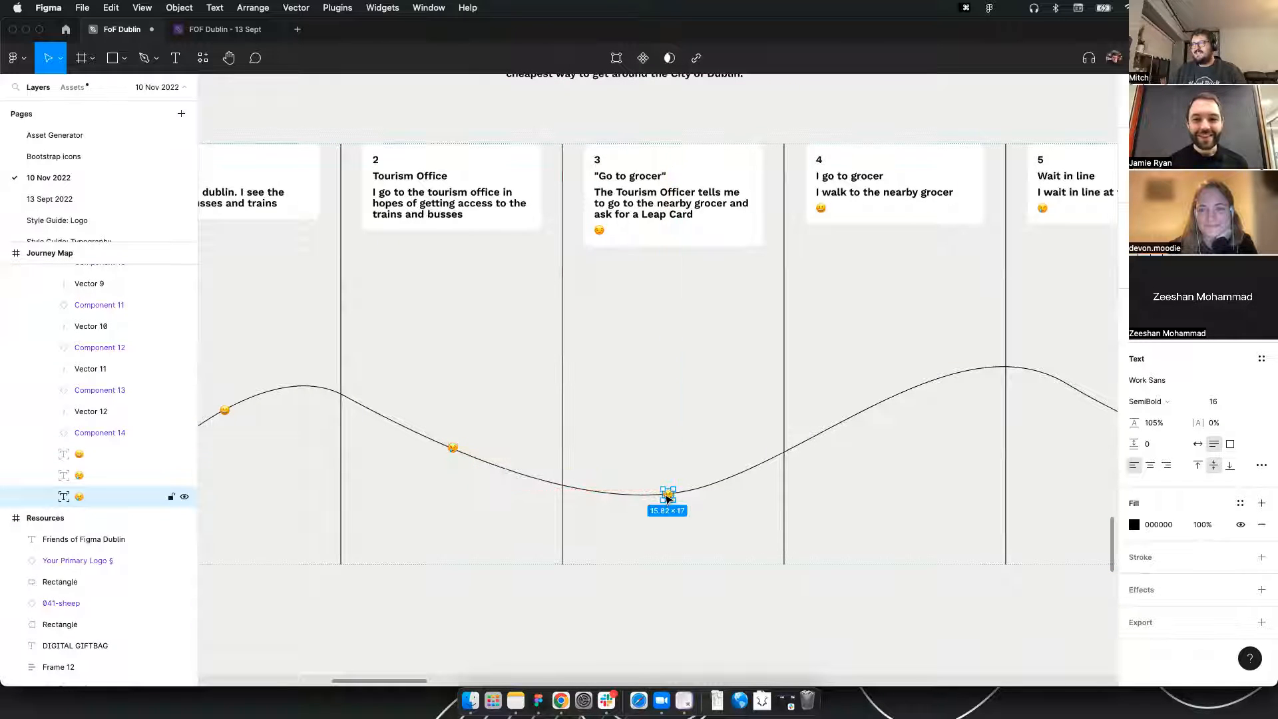
{"action": "left_click", "coordinate": [452, 450], "text": "shift"}
{"action": "left_click_drag", "start_coordinate": [296, 419], "coordinate": [454, 410]}
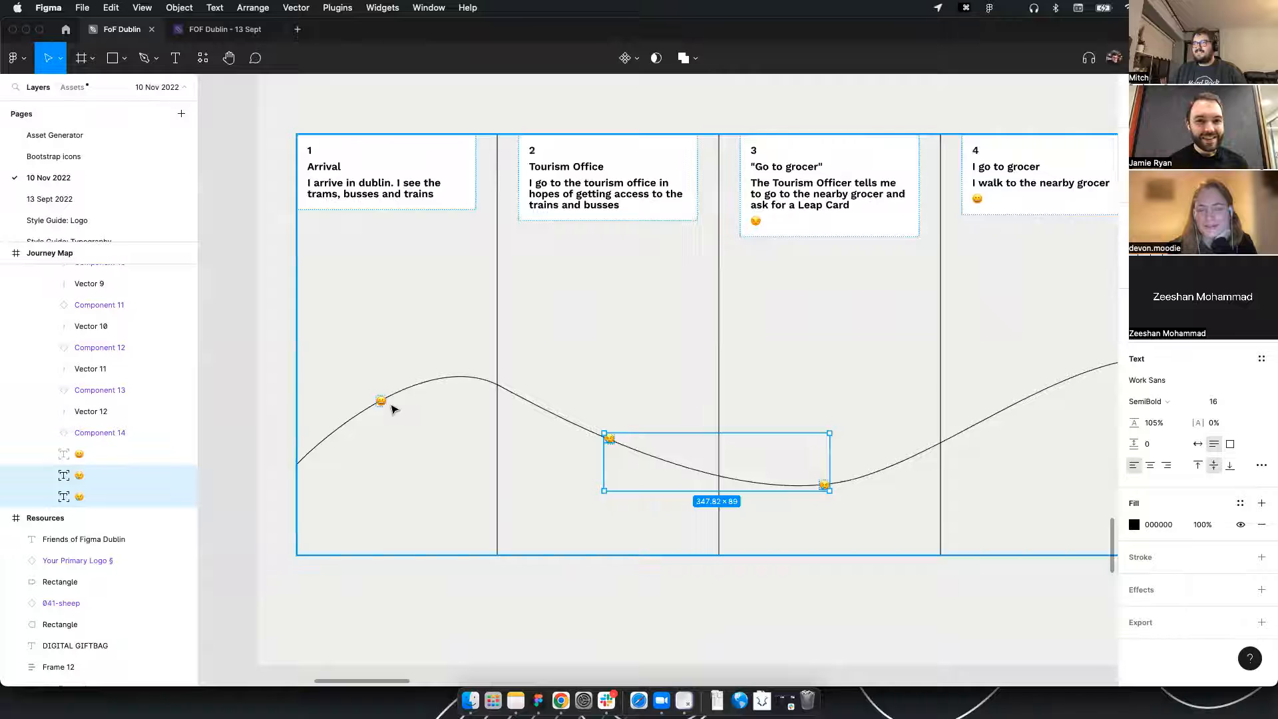
{"action": "scroll", "coordinate": [483, 390], "scroll_direction": "down", "scroll_amount": 5}
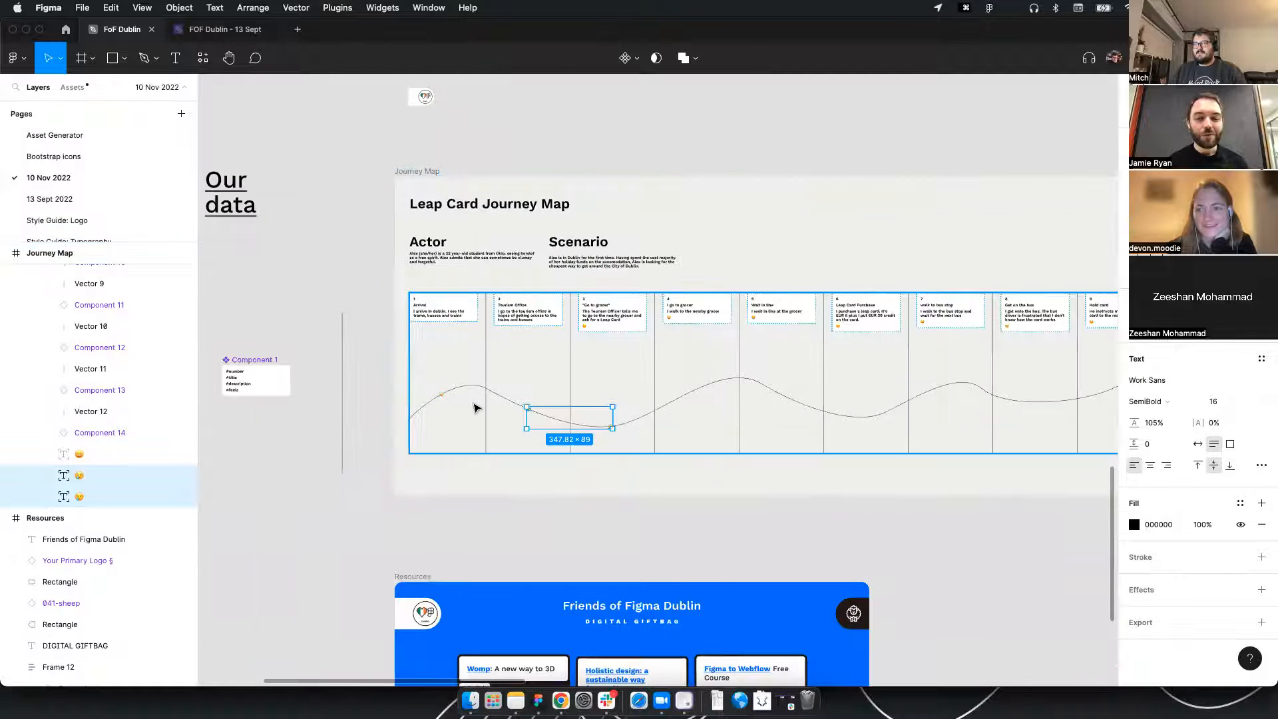
{"action": "left_click", "coordinate": [353, 473]}
Duplicate Frame 18 from the Journey Map onto the empty canvas below the Resources frame
{"action": "left_click_drag", "start_coordinate": [353, 465], "coordinate": [235, 313]}
{"action": "scroll", "coordinate": [705, 196], "scroll_direction": "down", "scroll_amount": 5}
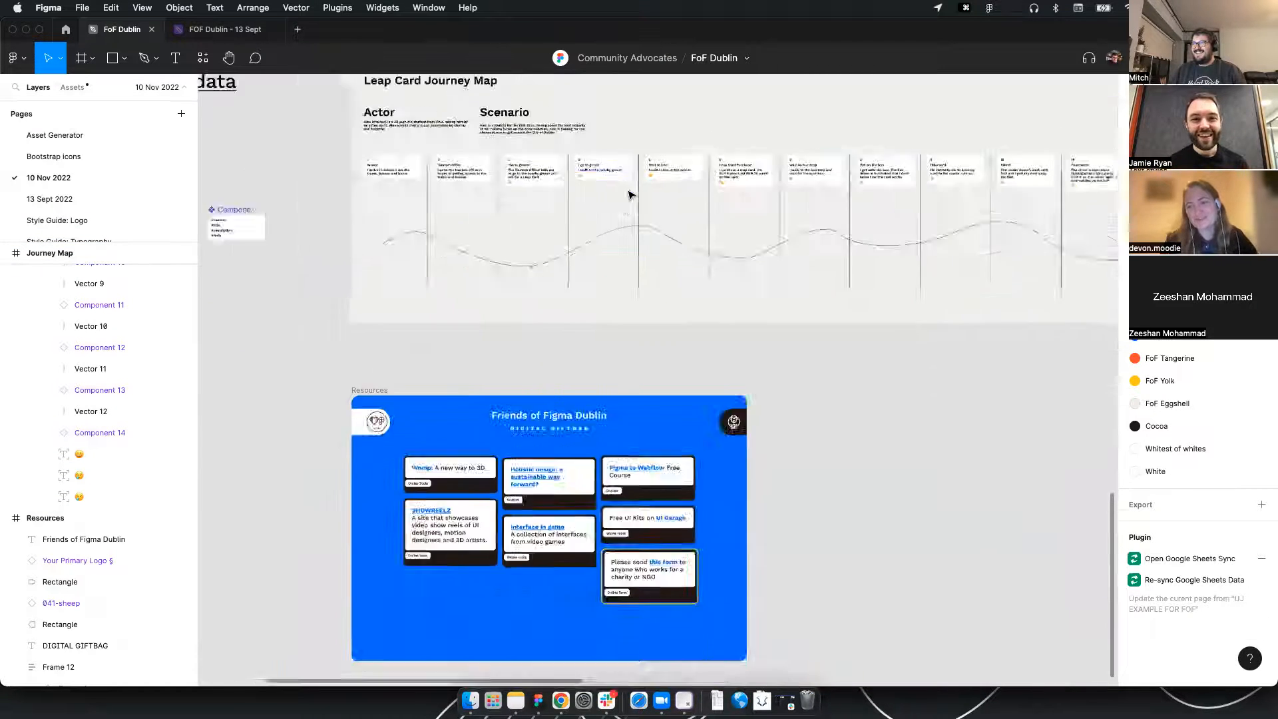
{"action": "left_click_drag", "start_coordinate": [677, 189], "coordinate": [540, 444]}
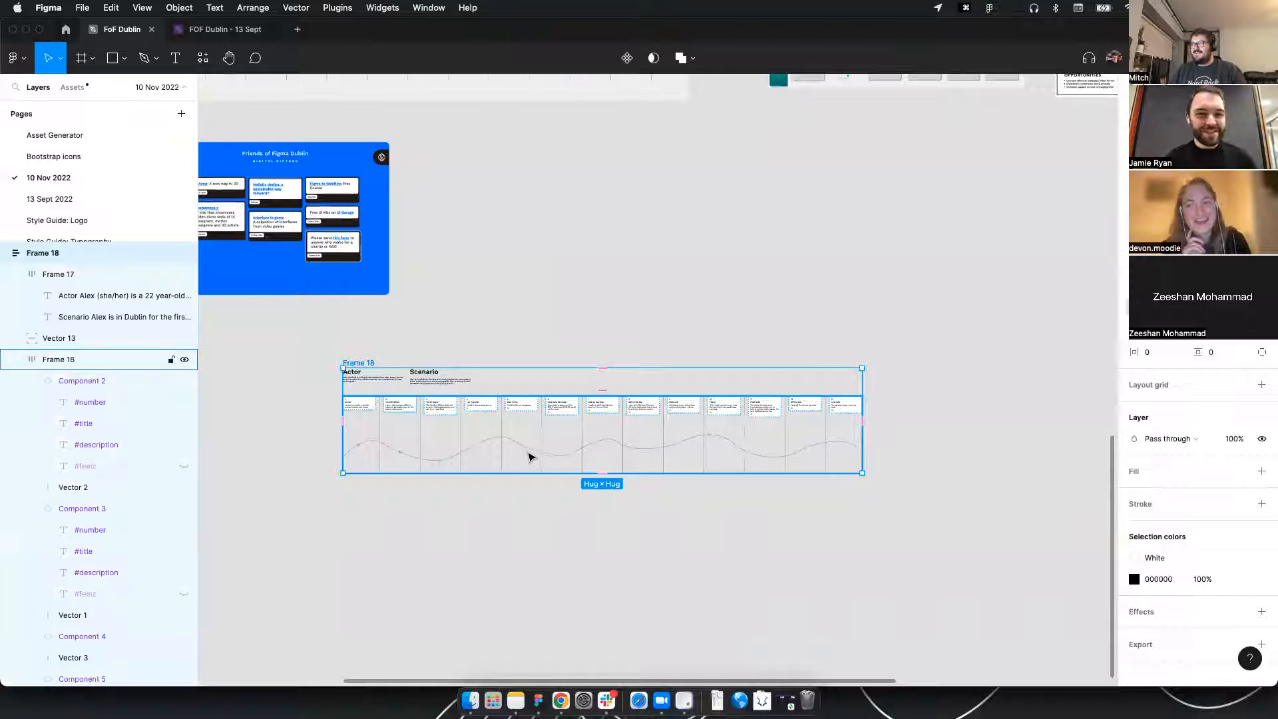
Take the "Wait in line" card out of the duplicated Frame 18 and place it on empty canvas
{"action": "left_click", "coordinate": [529, 456]}
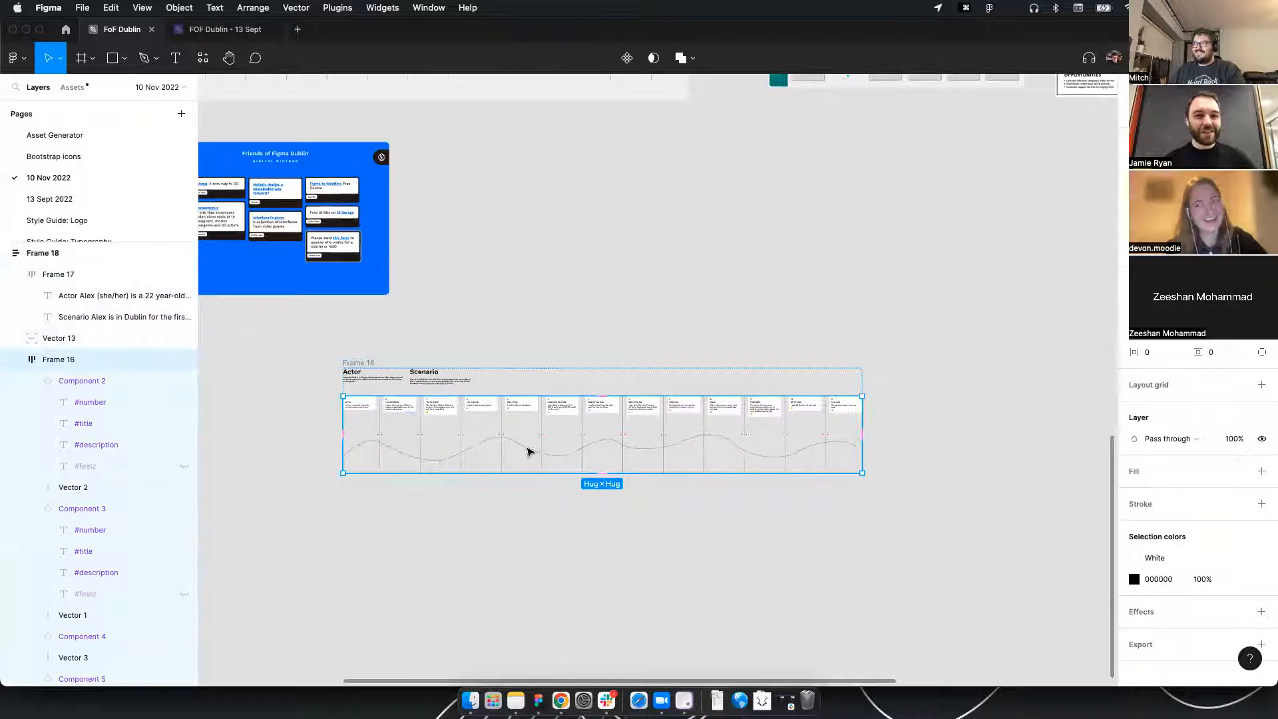
{"action": "left_click", "coordinate": [521, 411]}
{"action": "left_click_drag", "start_coordinate": [521, 411], "coordinate": [491, 338]}
{"action": "left_click", "coordinate": [359, 348]}
{"action": "scroll", "coordinate": [429, 324], "scroll_direction": "up", "scroll_amount": 5}
{"action": "key", "text": "Escape"}
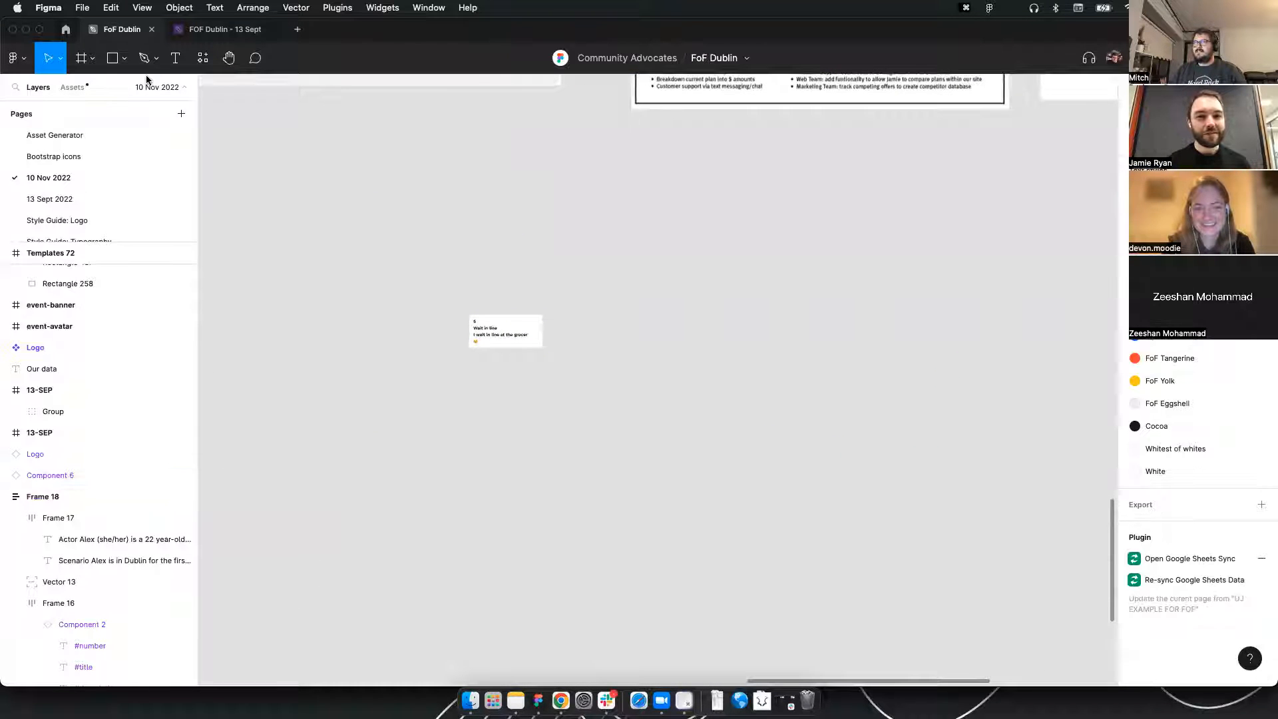
Draw a new frame of about 1435 × 1399 and move the "Wait in line" card into its upper corner
{"action": "left_click", "coordinate": [92, 59]}
{"action": "left_click", "coordinate": [92, 94]}
{"action": "left_click_drag", "start_coordinate": [561, 273], "coordinate": [943, 645]}
{"action": "left_click_drag", "start_coordinate": [494, 341], "coordinate": [622, 317]}
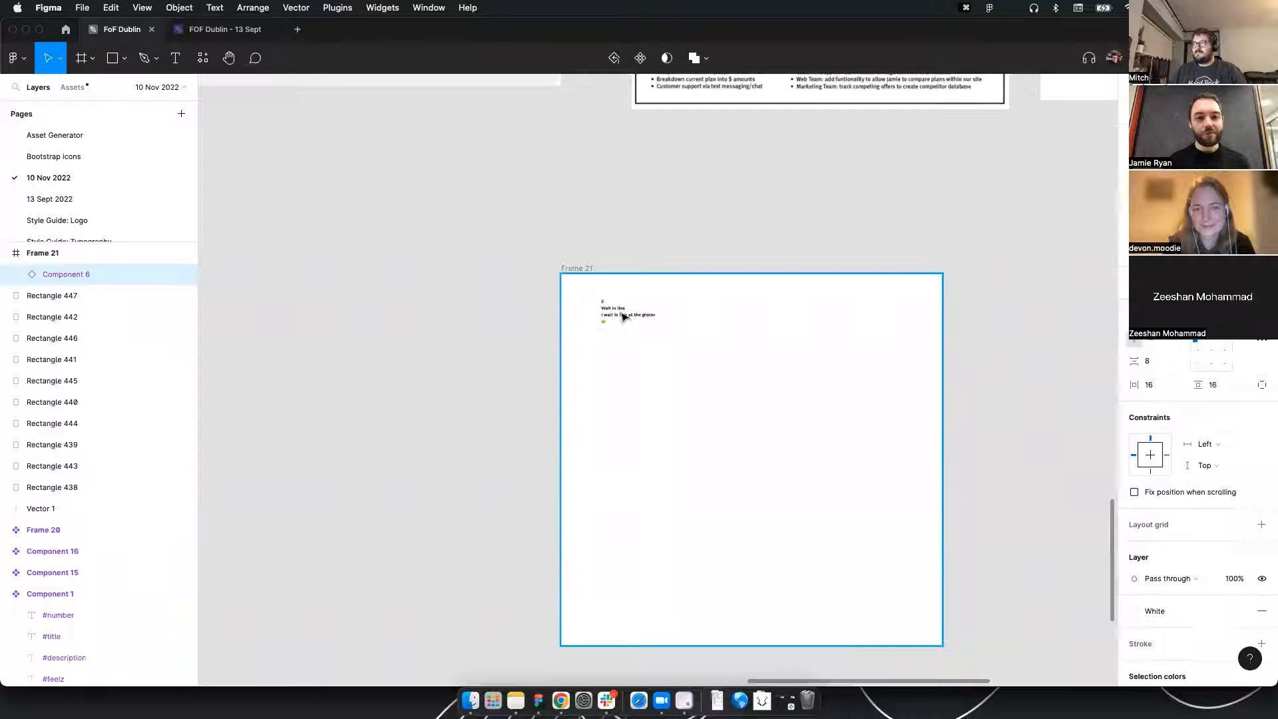
Change the new frame's fill to the dark brown 614B4B
{"action": "left_click", "coordinate": [576, 268]}
{"action": "left_click", "coordinate": [1135, 403]}
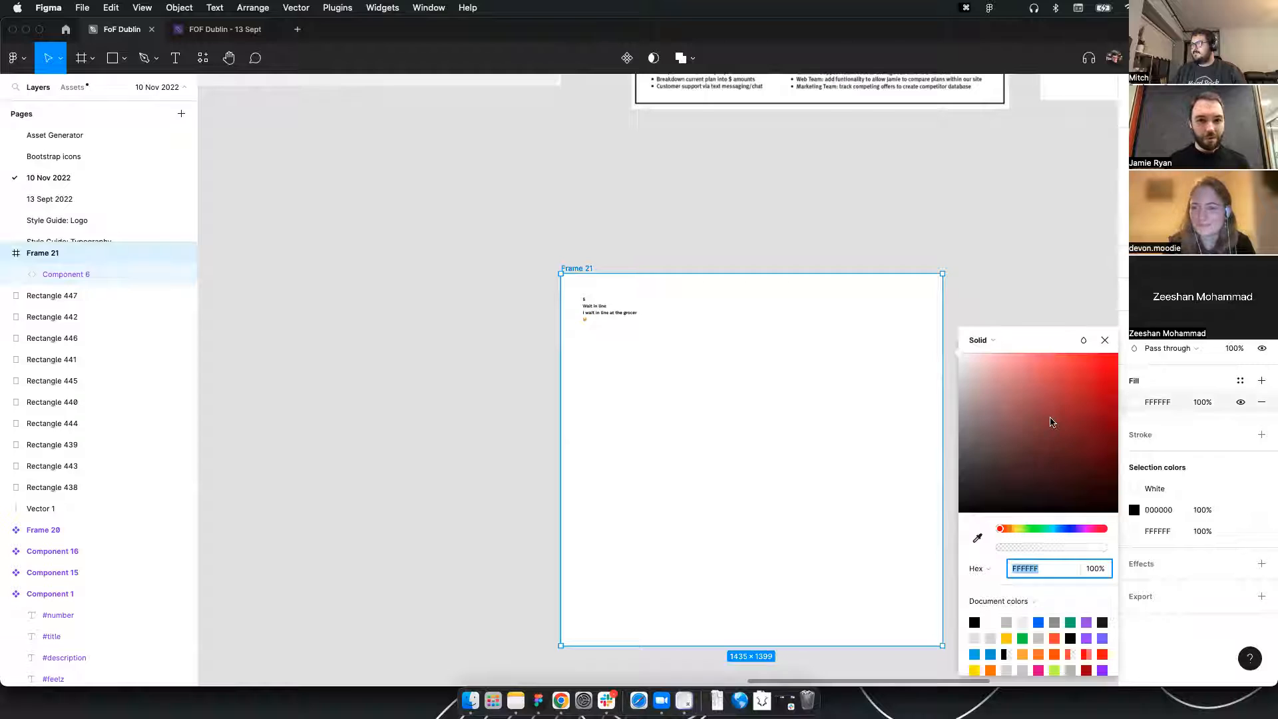
{"action": "left_click_drag", "start_coordinate": [1050, 423], "coordinate": [1006, 452]}
{"action": "left_click", "coordinate": [805, 382]}
Duplicate the "Wait in line" card into a row of four and wrap the row in an auto layout frame
{"action": "left_click_drag", "start_coordinate": [609, 317], "coordinate": [676, 307]}
{"action": "key", "text": "cmd+d"}
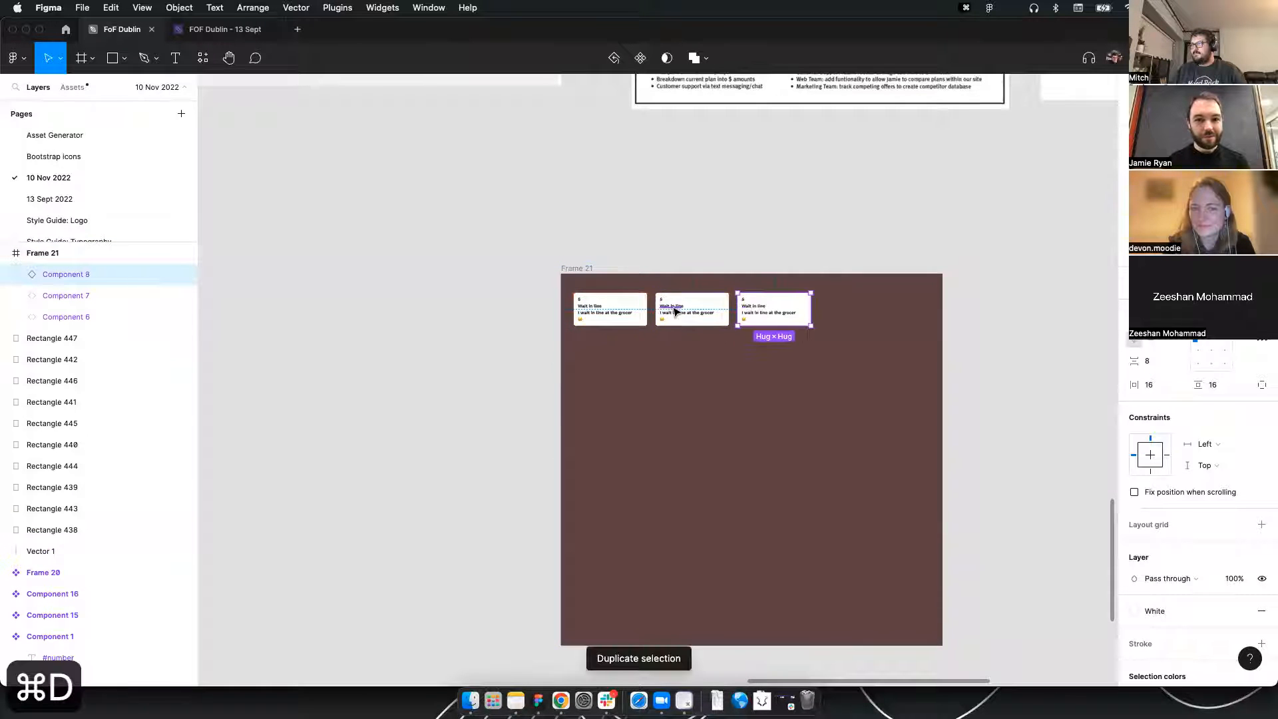
{"action": "key", "text": "cmd+d"}
{"action": "left_click", "coordinate": [776, 311], "text": "shift"}
{"action": "left_click", "coordinate": [649, 311], "text": "shift"}
{"action": "key", "text": "shift+a"}
Place a copy of the second card over the row without inserting it into the auto layout
{"action": "left_click", "coordinate": [673, 211]}
{"action": "left_click", "coordinate": [676, 310]}
{"action": "left_click", "coordinate": [675, 310]}
{"action": "mouse_move", "coordinate": [676, 310]}
{"action": "left_mouse_down"}
{"action": "mouse_move", "coordinate": [716, 217]}
{"action": "mouse_move", "coordinate": [657, 278]}
{"action": "mouse_move", "coordinate": [659, 318]}
{"action": "mouse_move", "coordinate": [756, 345]}
{"action": "mouse_move", "coordinate": [730, 381]}
{"action": "mouse_move", "coordinate": [766, 320]}
{"action": "mouse_move", "coordinate": [656, 312]}
{"action": "mouse_move", "coordinate": [786, 312]}
{"action": "mouse_move", "coordinate": [702, 316]}
{"action": "mouse_move", "coordinate": [717, 362]}
{"action": "mouse_move", "coordinate": [731, 362]}
{"action": "mouse_move", "coordinate": [773, 311]}
{"action": "mouse_move", "coordinate": [696, 338]}
{"action": "mouse_move", "coordinate": [741, 331]}
{"action": "left_mouse_up"}
{"action": "key", "text": "space"}
{"action": "key", "text": "space"}
{"action": "key", "text": "space"}
{"action": "key", "text": "space"}
{"action": "key", "text": "space"}
{"action": "key", "text": "space"}
{"action": "key", "text": "space"}
{"action": "key", "text": "space"}
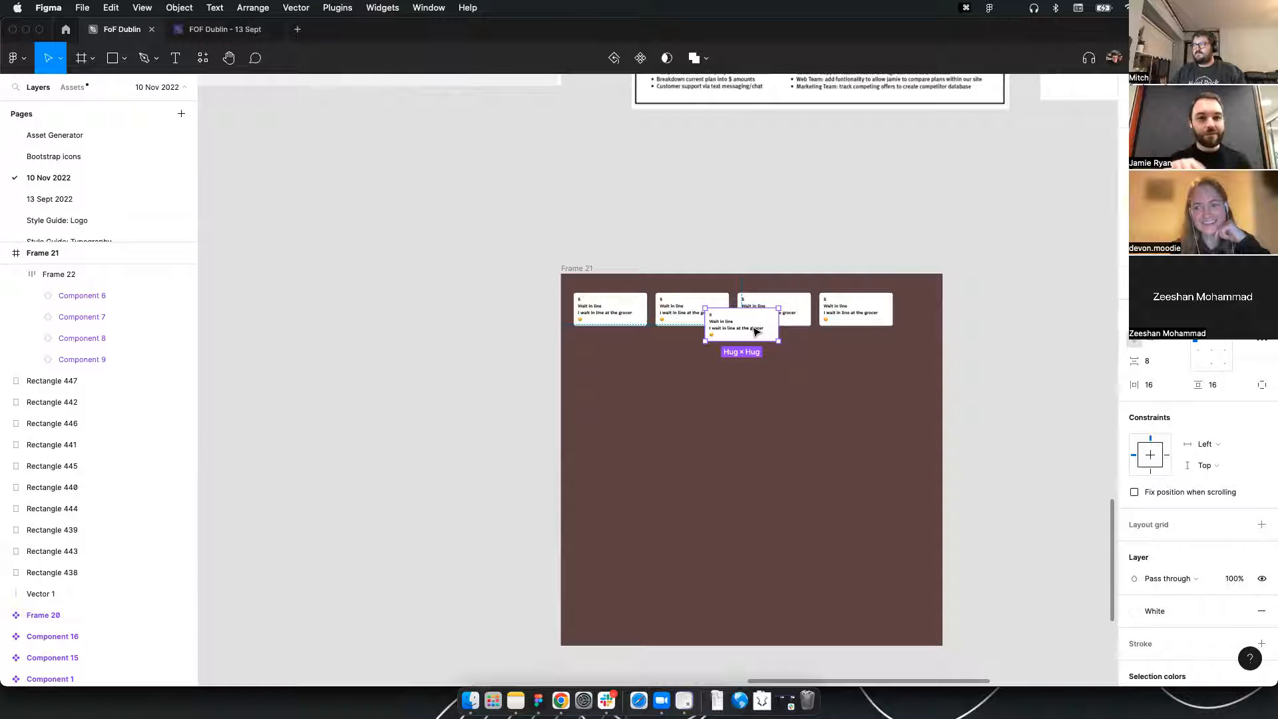
{"action": "left_click", "coordinate": [706, 207]}
{"action": "scroll", "coordinate": [732, 267], "scroll_direction": "up", "scroll_amount": 3}
{"action": "scroll", "coordinate": [785, 266], "scroll_direction": "right", "scroll_amount": 2}
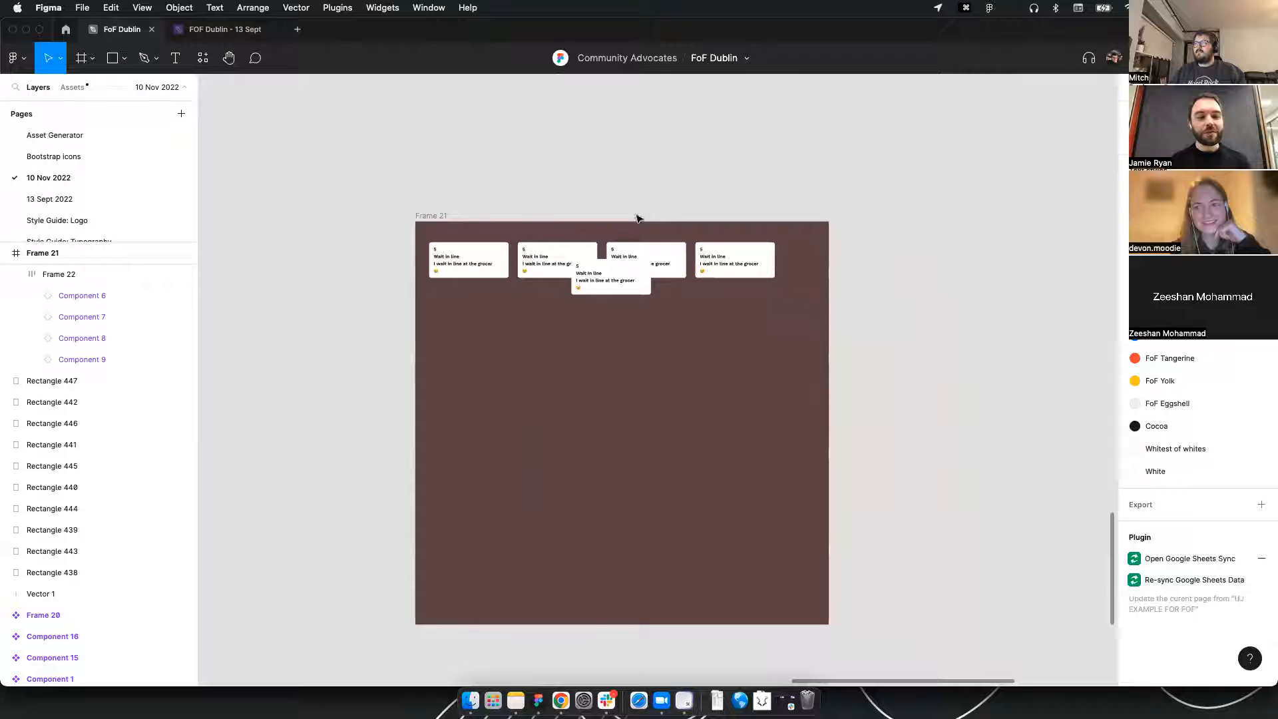
Move the loose card copy below the first card of the row
{"action": "scroll", "coordinate": [559, 217], "scroll_direction": "up", "scroll_amount": 4}
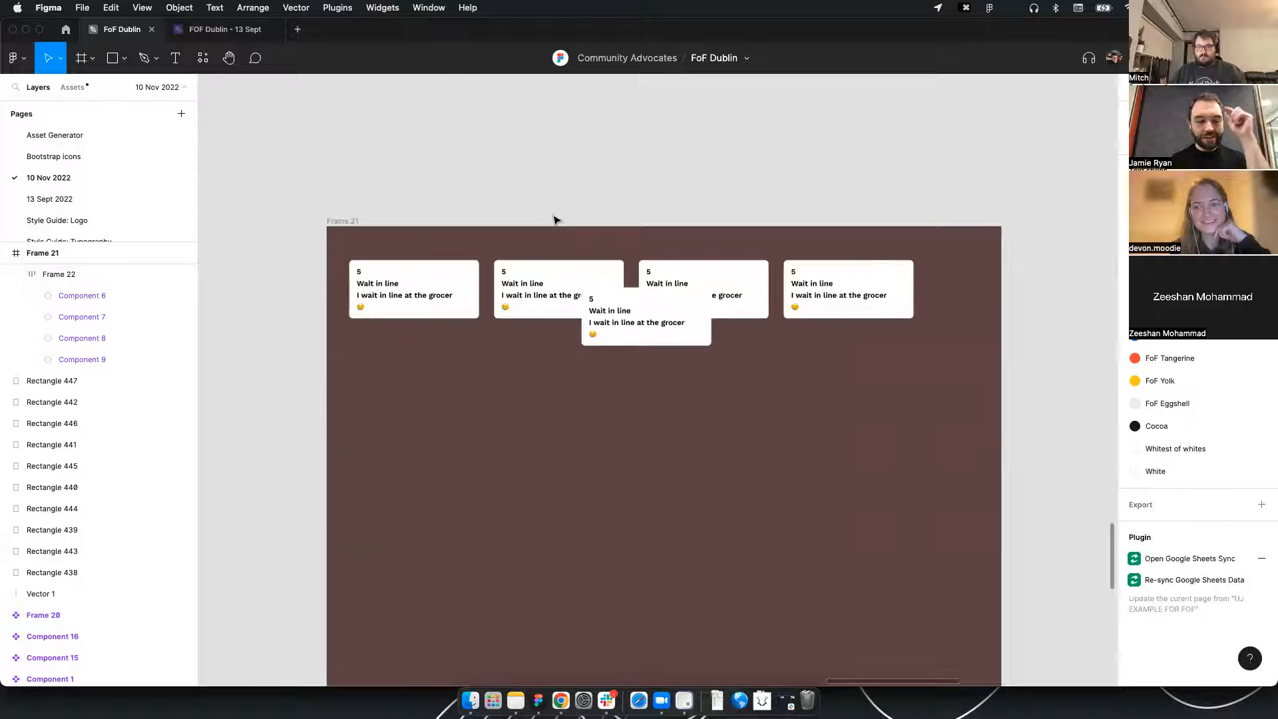
{"action": "left_click_drag", "start_coordinate": [655, 312], "coordinate": [422, 362]}
{"action": "left_click", "coordinate": [521, 140]}
{"action": "scroll", "coordinate": [673, 277], "scroll_direction": "down", "scroll_amount": 5}
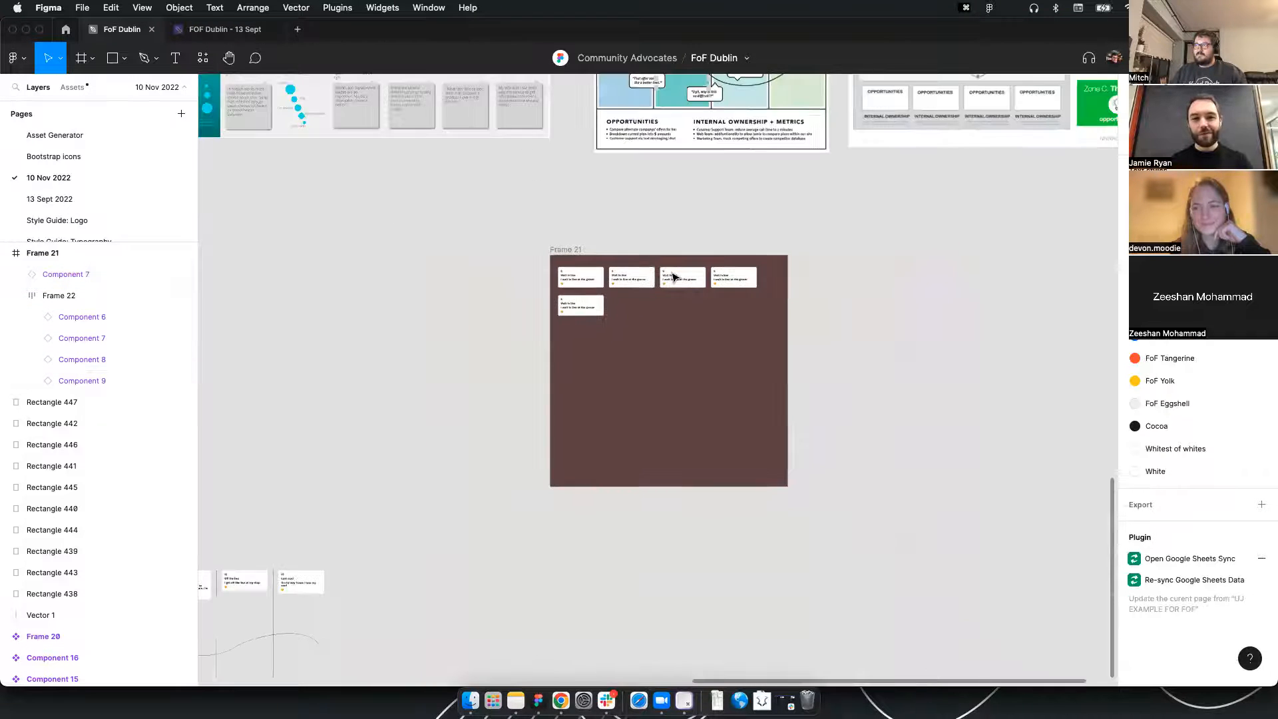
{"action": "scroll", "coordinate": [581, 245], "scroll_direction": "up", "scroll_amount": 2}
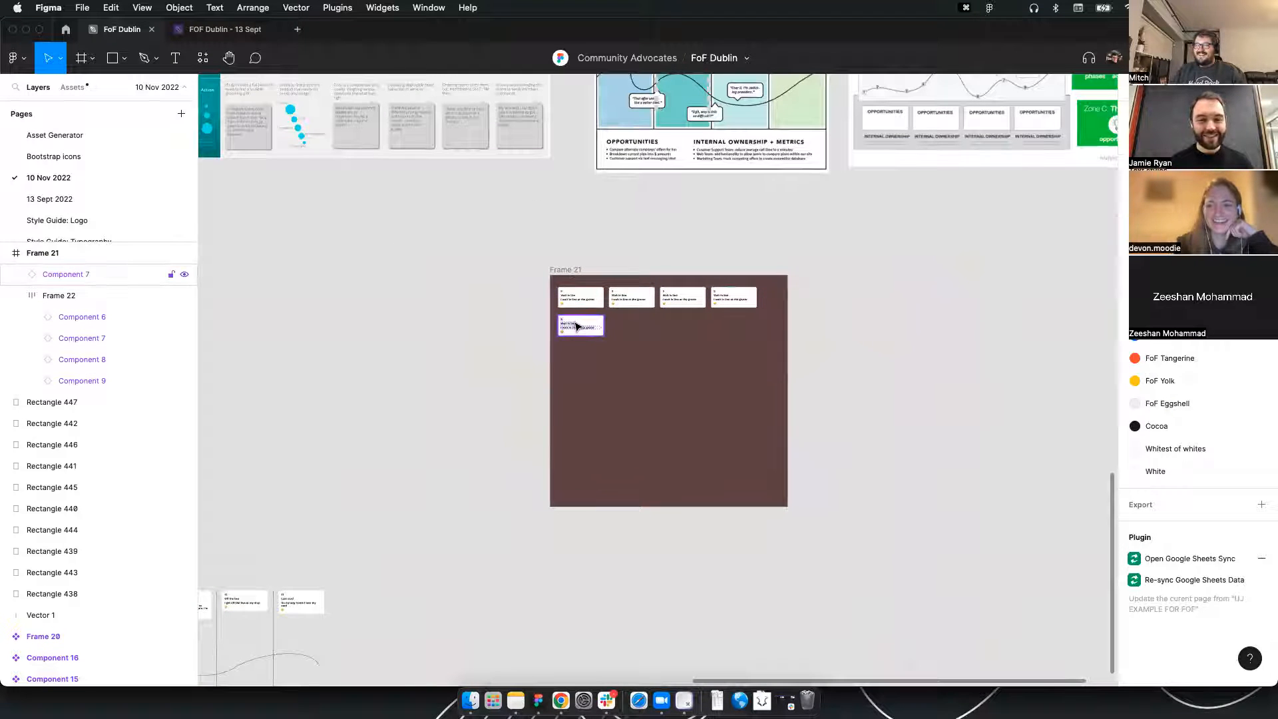
{"action": "scroll", "coordinate": [573, 312], "scroll_direction": "up", "scroll_amount": 3}
{"action": "left_click", "coordinate": [600, 340]}
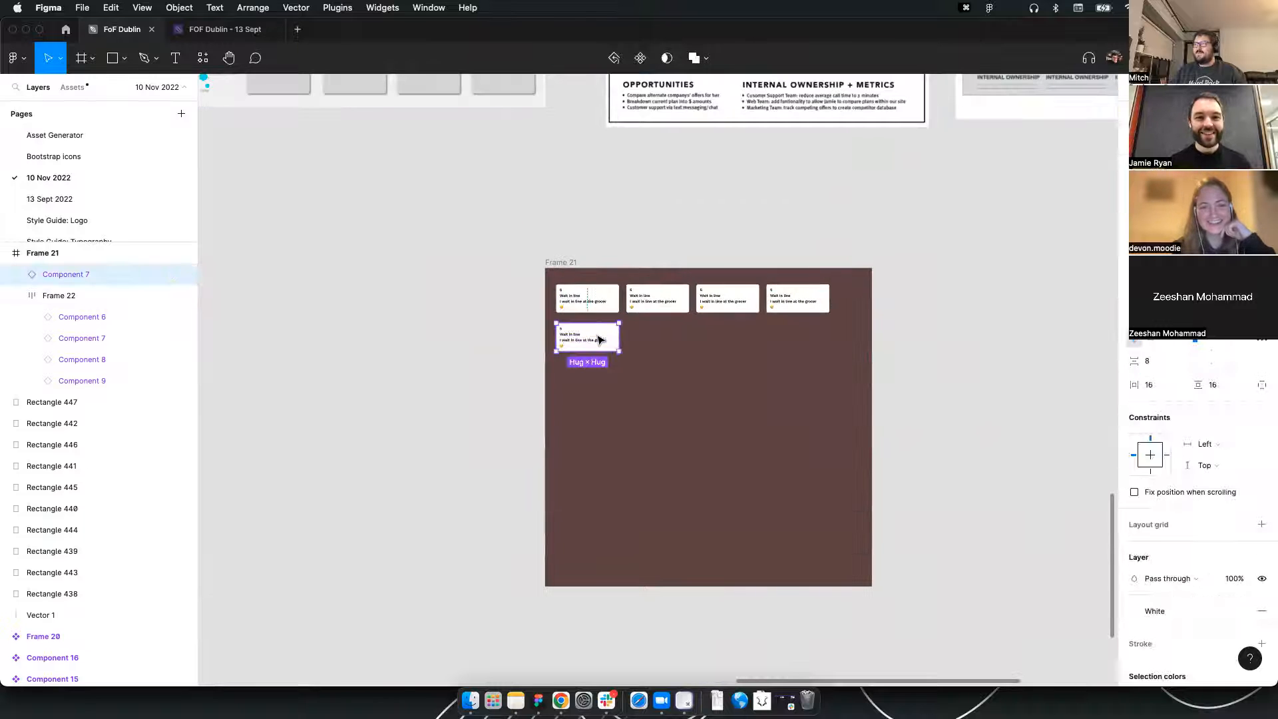
Delete the brown frame together with its cards
{"action": "left_click", "coordinate": [540, 259]}
{"action": "scroll", "coordinate": [391, 208], "scroll_direction": "up", "scroll_amount": 5}
{"action": "scroll", "coordinate": [391, 208], "scroll_direction": "left", "scroll_amount": 4}
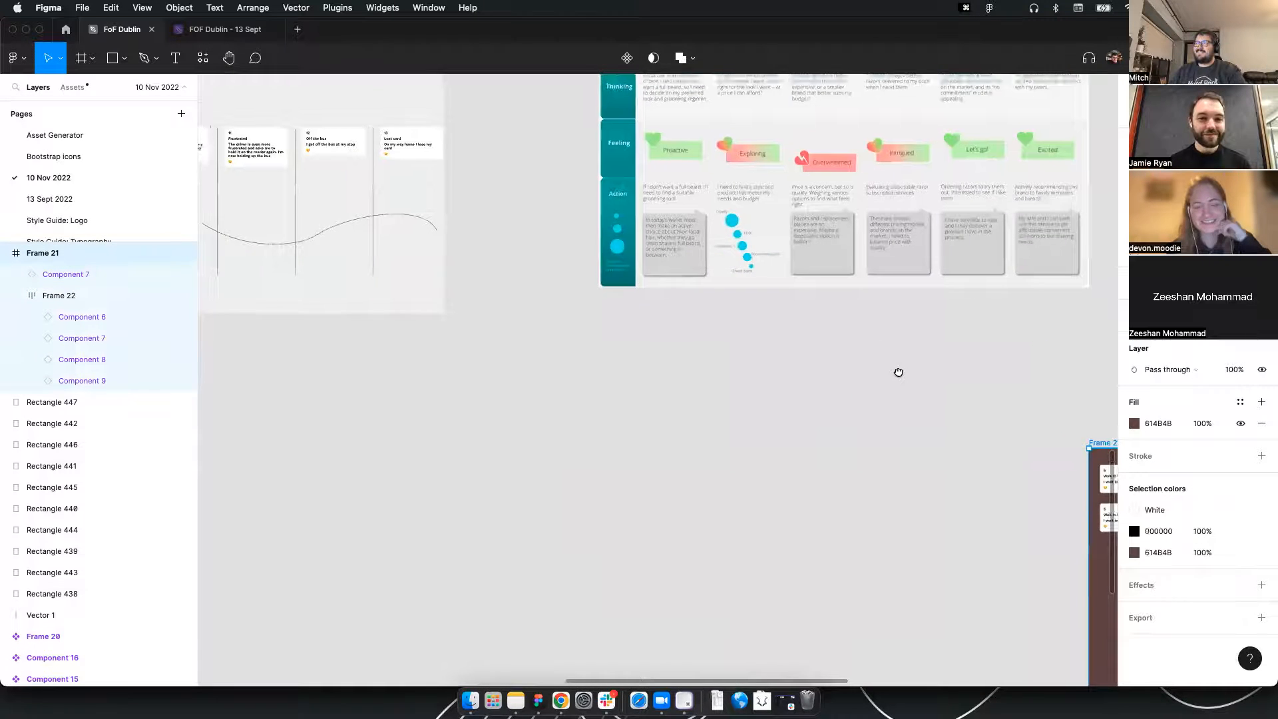
{"action": "key", "text": "Delete"}
Place a copy of the "walk to bus stop" card on the empty canvas above the Journey Map frame
{"action": "left_click_drag", "start_coordinate": [378, 297], "coordinate": [914, 348]}
{"action": "left_click_drag", "start_coordinate": [229, 337], "coordinate": [797, 437]}
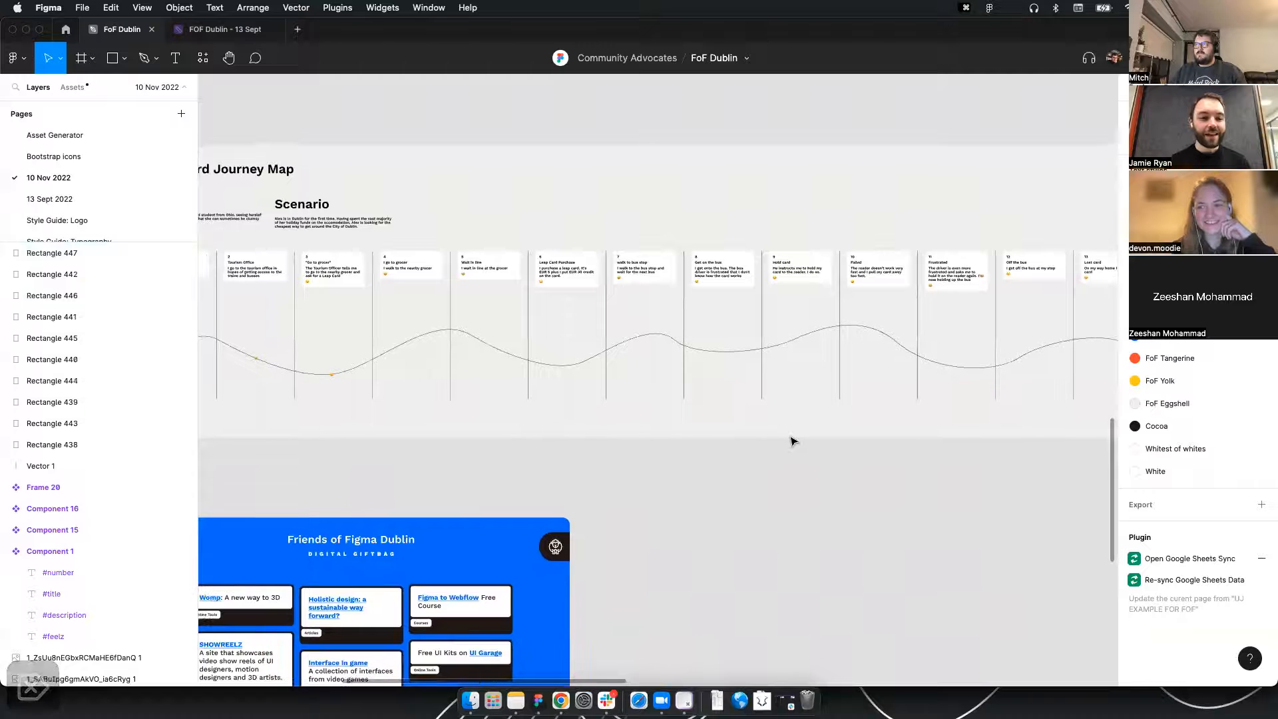
{"action": "left_click_drag", "start_coordinate": [930, 511], "coordinate": [827, 500]}
{"action": "double_click", "coordinate": [595, 250]}
{"action": "double_click", "coordinate": [595, 251]}
{"action": "left_click_drag", "start_coordinate": [549, 215], "coordinate": [682, 366]}
{"action": "left_click", "coordinate": [702, 373]}
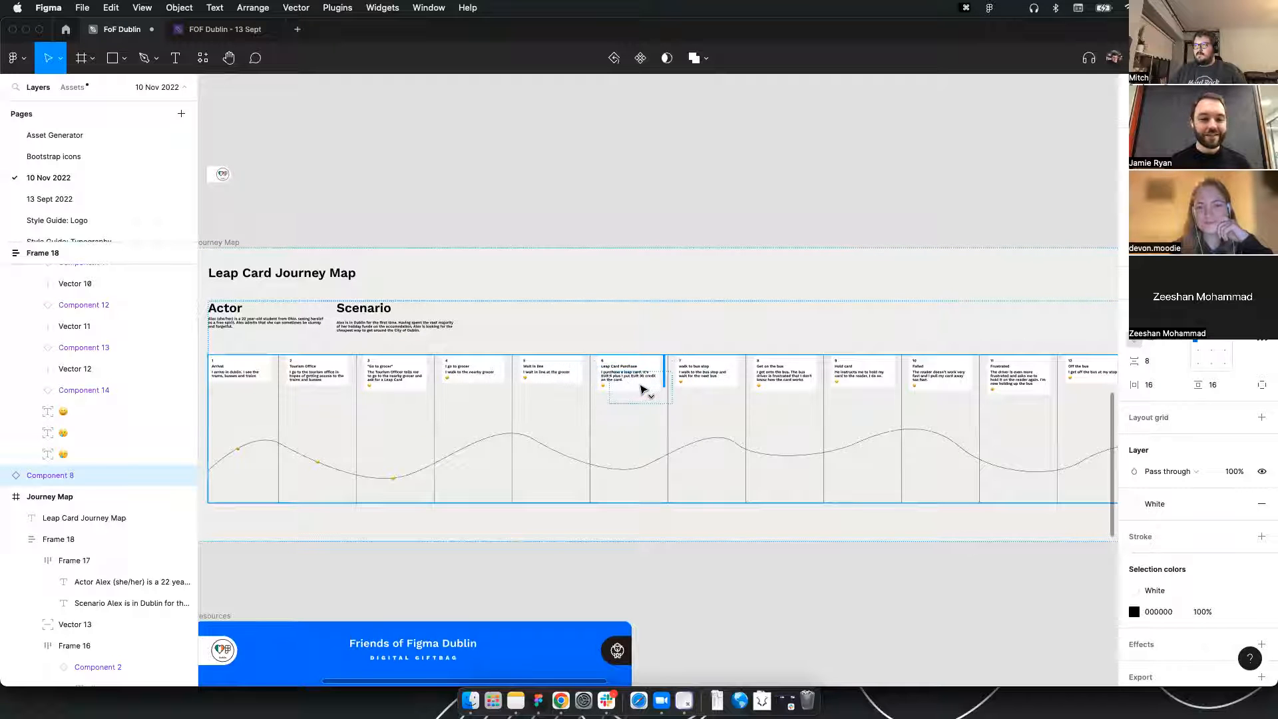
{"action": "left_click_drag", "start_coordinate": [536, 382], "coordinate": [402, 160]}
{"action": "left_click_drag", "start_coordinate": [386, 190], "coordinate": [696, 118]}
{"action": "left_click", "coordinate": [661, 248]}
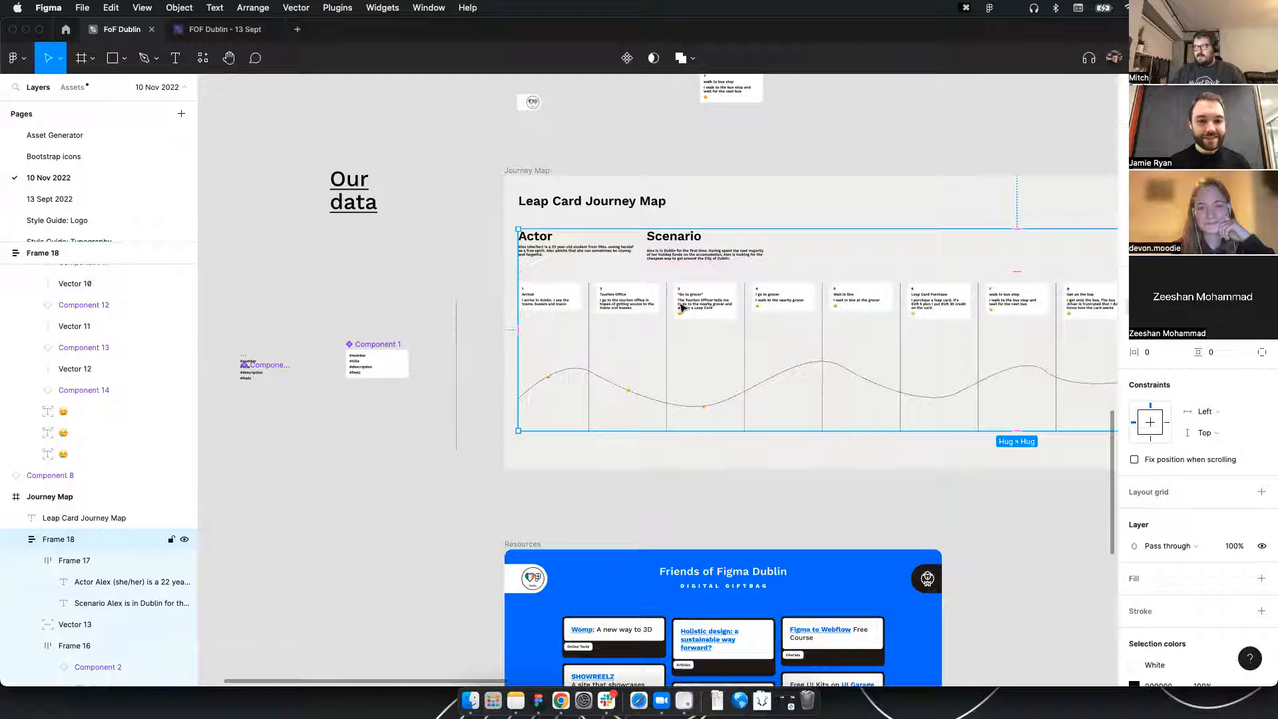
Insert the loose "walk to bus stop" card into the Journey Map's vertical auto layout, between the Actor/Scenario block and the card row
{"action": "scroll", "coordinate": [542, 371], "scroll_direction": "right", "scroll_amount": 3}
{"action": "scroll", "coordinate": [419, 343], "scroll_direction": "up", "scroll_amount": 4}
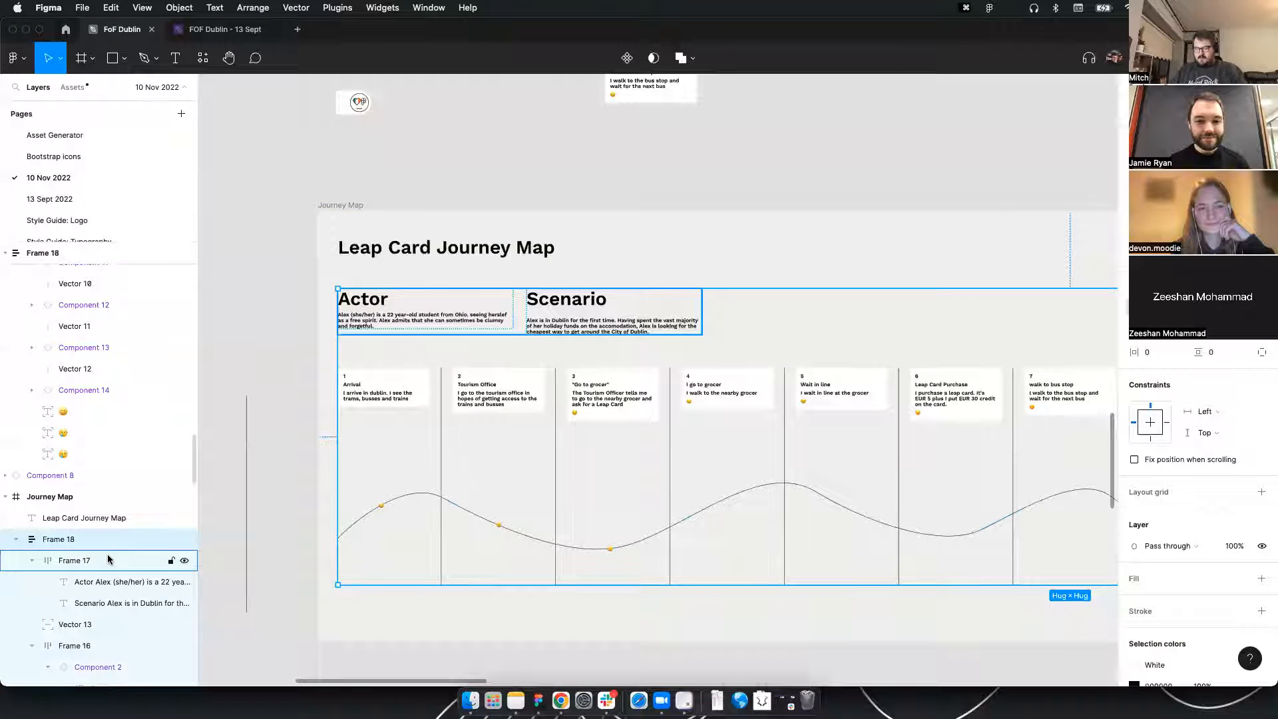
{"action": "key", "text": "Return"}
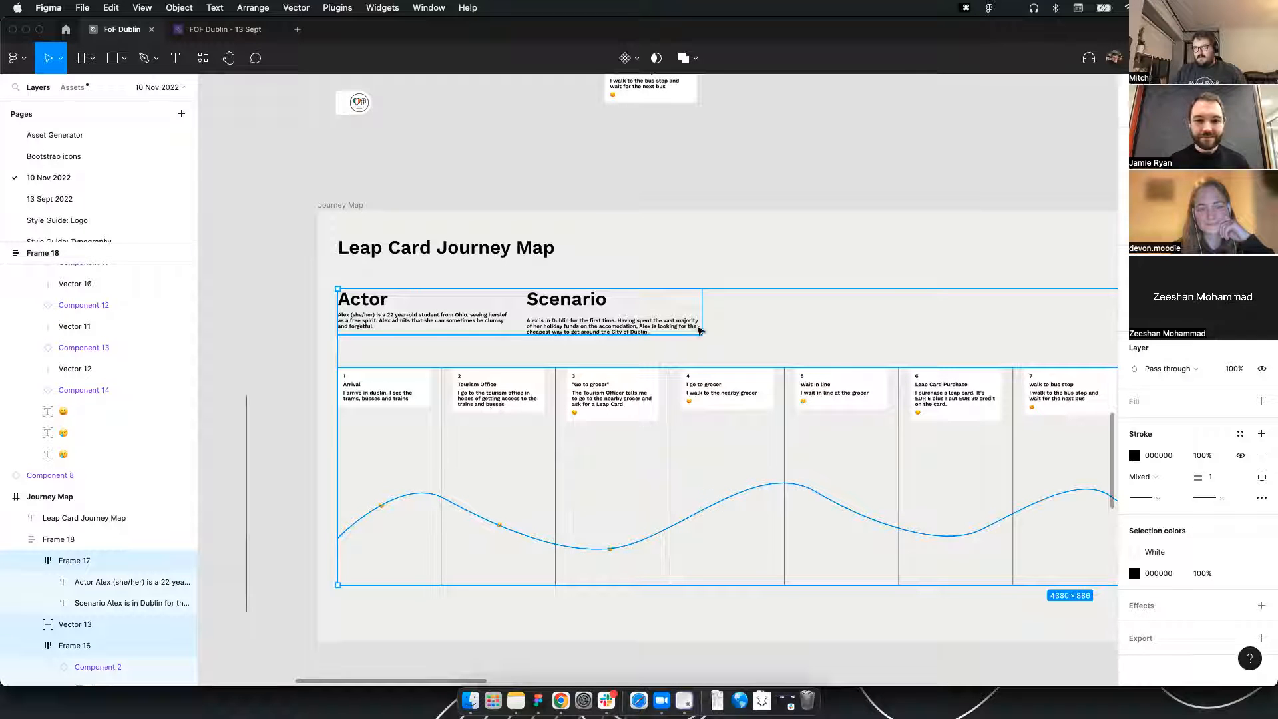
{"action": "left_click", "coordinate": [610, 178]}
{"action": "left_click_drag", "start_coordinate": [641, 85], "coordinate": [501, 358]}
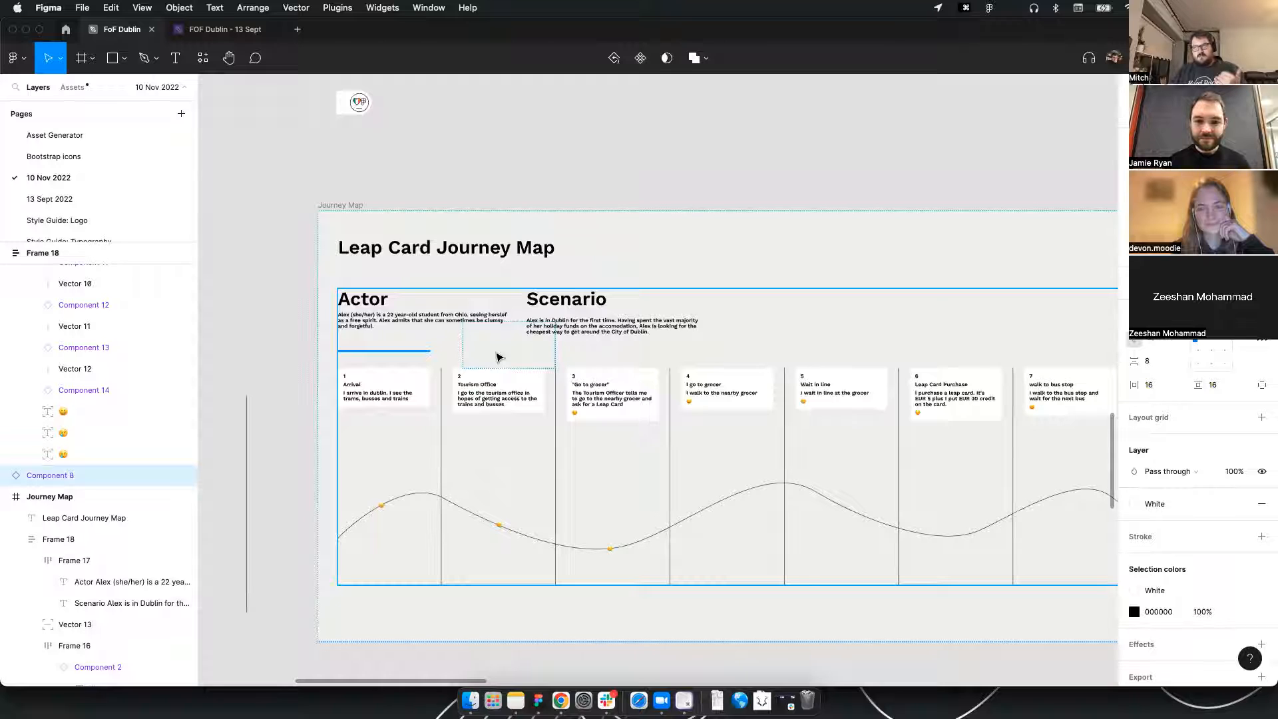
{"action": "left_click_drag", "start_coordinate": [501, 358], "coordinate": [500, 356]}
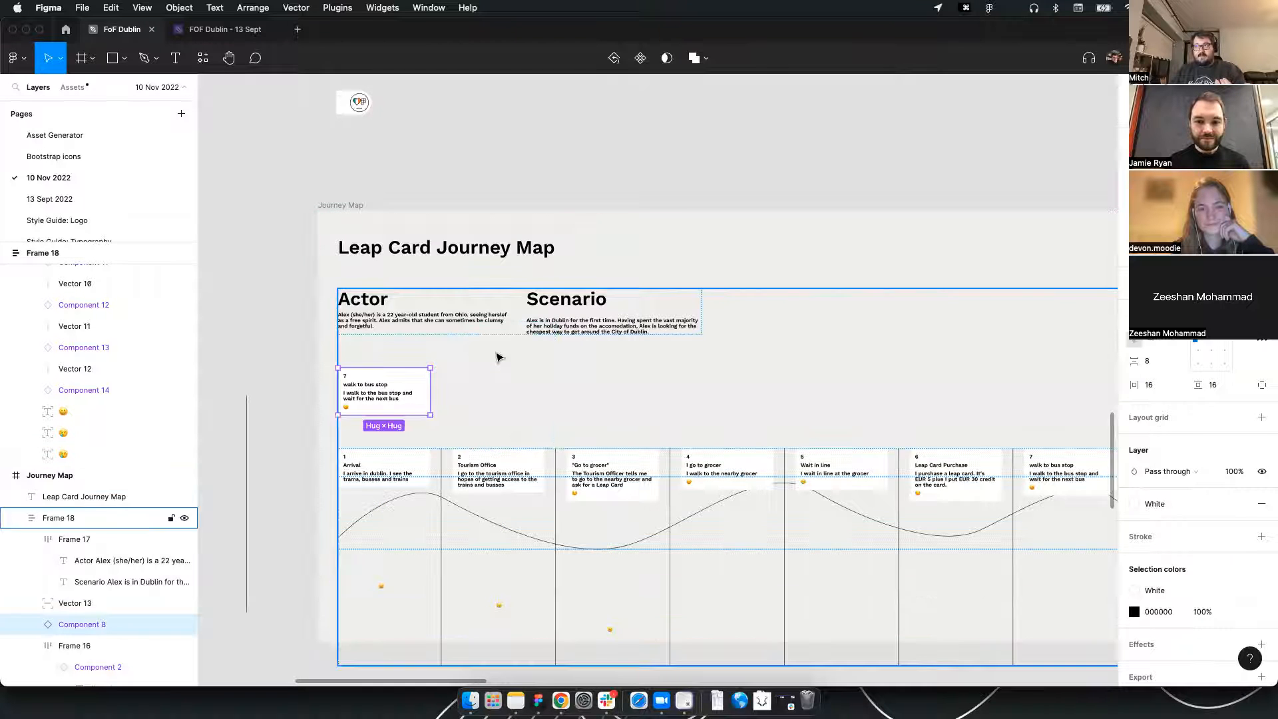
Move the inserted "walk to bus stop" card between the Actor and Scenario texts and delete it
{"action": "left_click", "coordinate": [32, 541]}
{"action": "left_click", "coordinate": [96, 540]}
{"action": "left_click", "coordinate": [82, 560]}
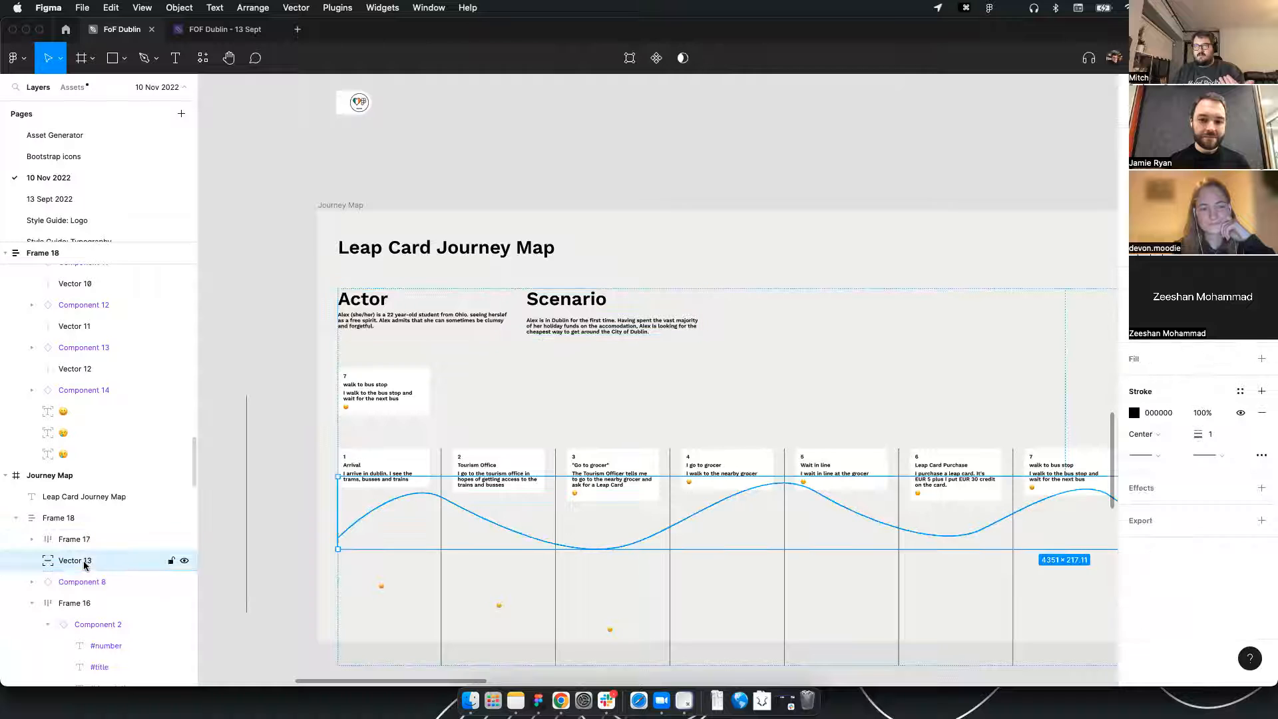
{"action": "left_click", "coordinate": [86, 583]}
{"action": "mouse_move", "coordinate": [403, 399]}
{"action": "left_mouse_down"}
{"action": "mouse_move", "coordinate": [665, 251]}
{"action": "mouse_move", "coordinate": [639, 141]}
{"action": "mouse_move", "coordinate": [507, 311]}
{"action": "mouse_move", "coordinate": [520, 313]}
{"action": "left_mouse_up"}
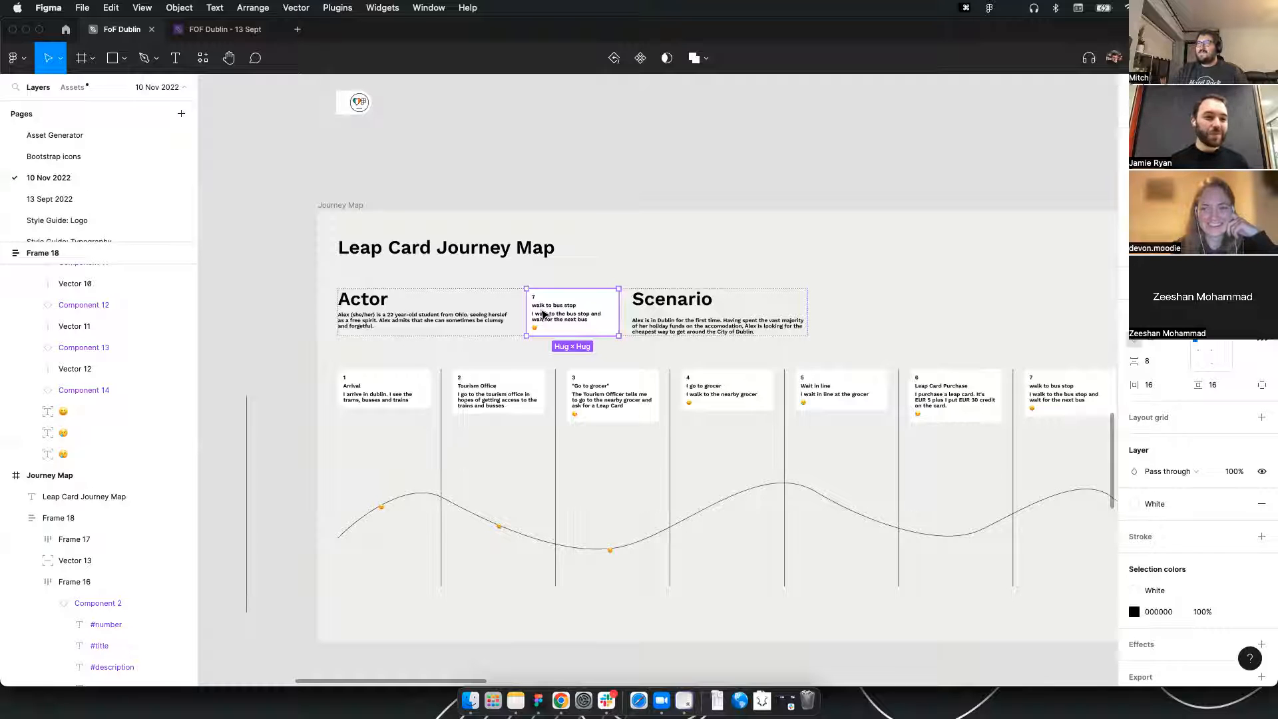
{"action": "key", "text": "Delete"}
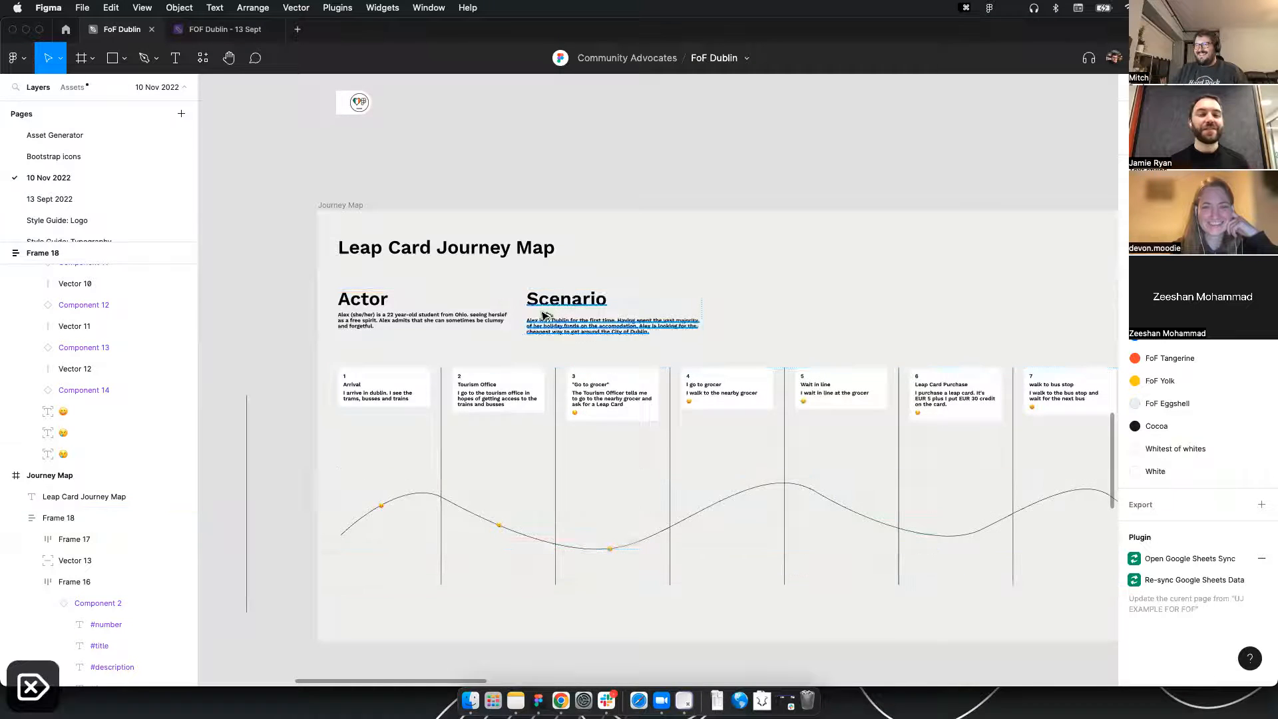
Set the font size of the three emojis on the journey curve to 56
{"action": "scroll", "coordinate": [544, 313], "scroll_direction": "down", "scroll_amount": 5}
{"action": "left_click_drag", "start_coordinate": [762, 342], "coordinate": [656, 324]}
{"action": "scroll", "coordinate": [331, 413], "scroll_direction": "up", "scroll_amount": 3}
{"action": "scroll", "coordinate": [330, 418], "scroll_direction": "up", "scroll_amount": 2}
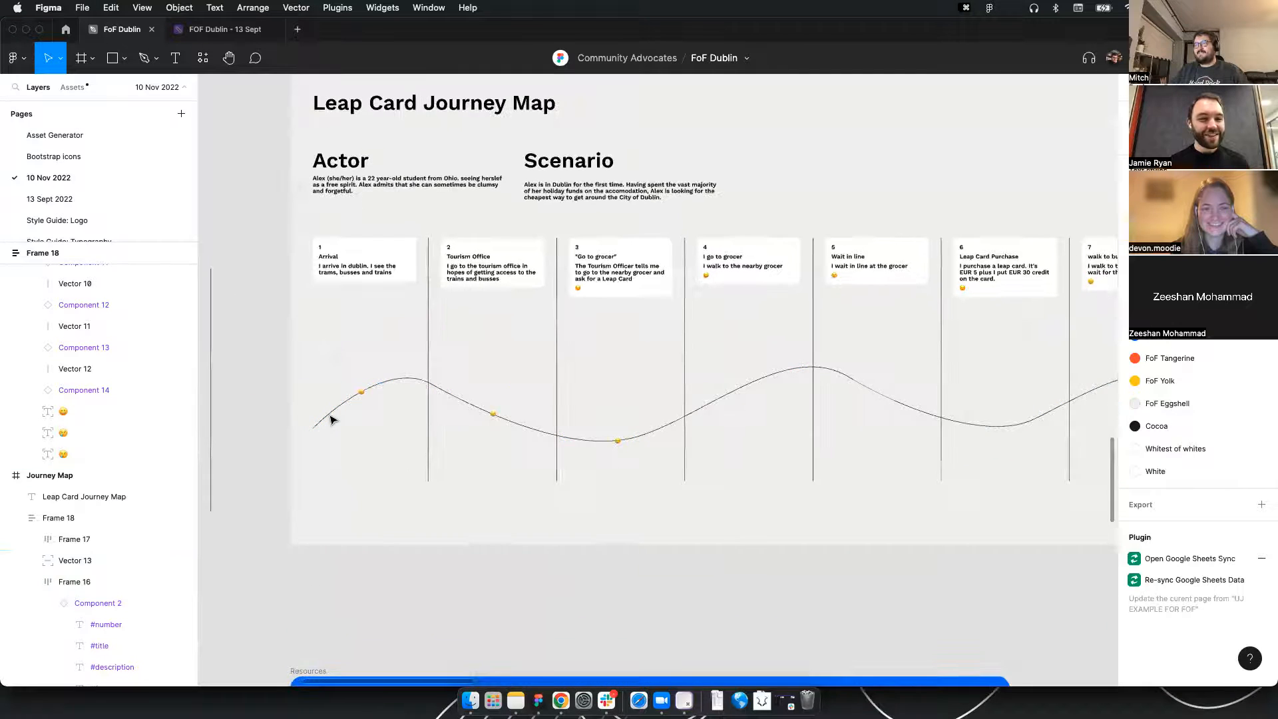
{"action": "left_click", "coordinate": [362, 393]}
{"action": "left_click", "coordinate": [497, 414], "text": "shift"}
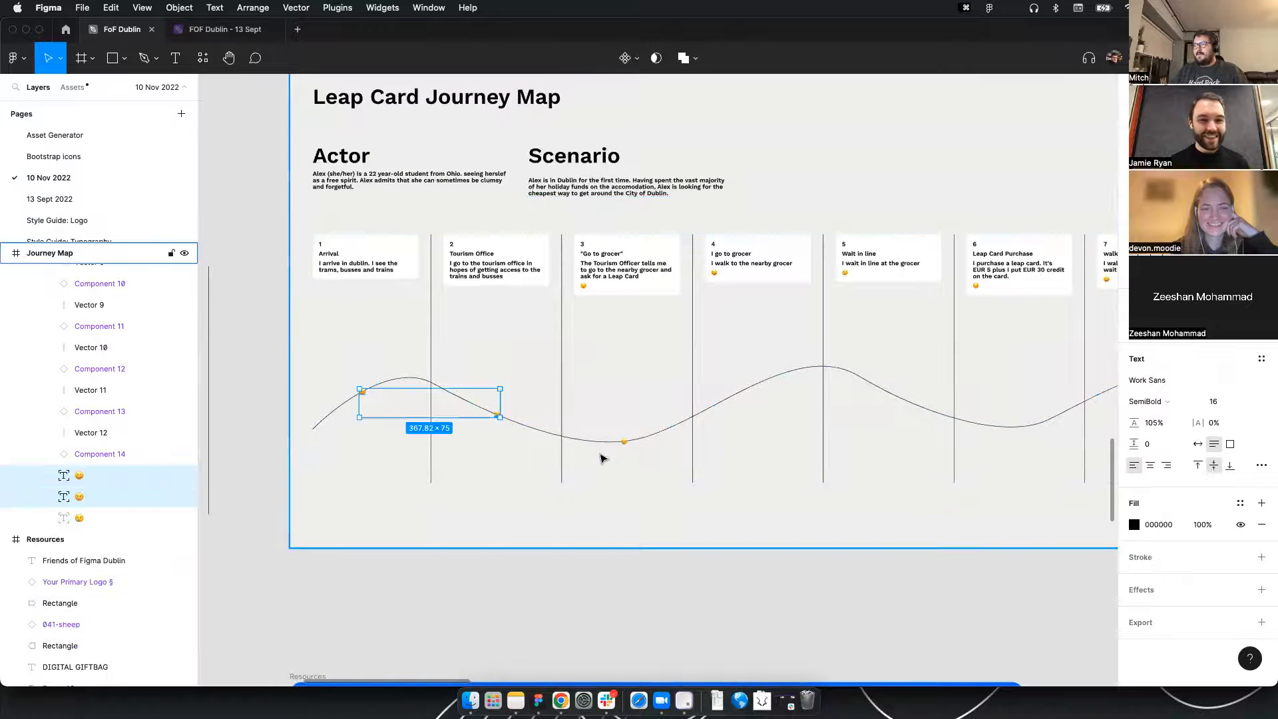
{"action": "left_click", "coordinate": [624, 442], "text": "shift"}
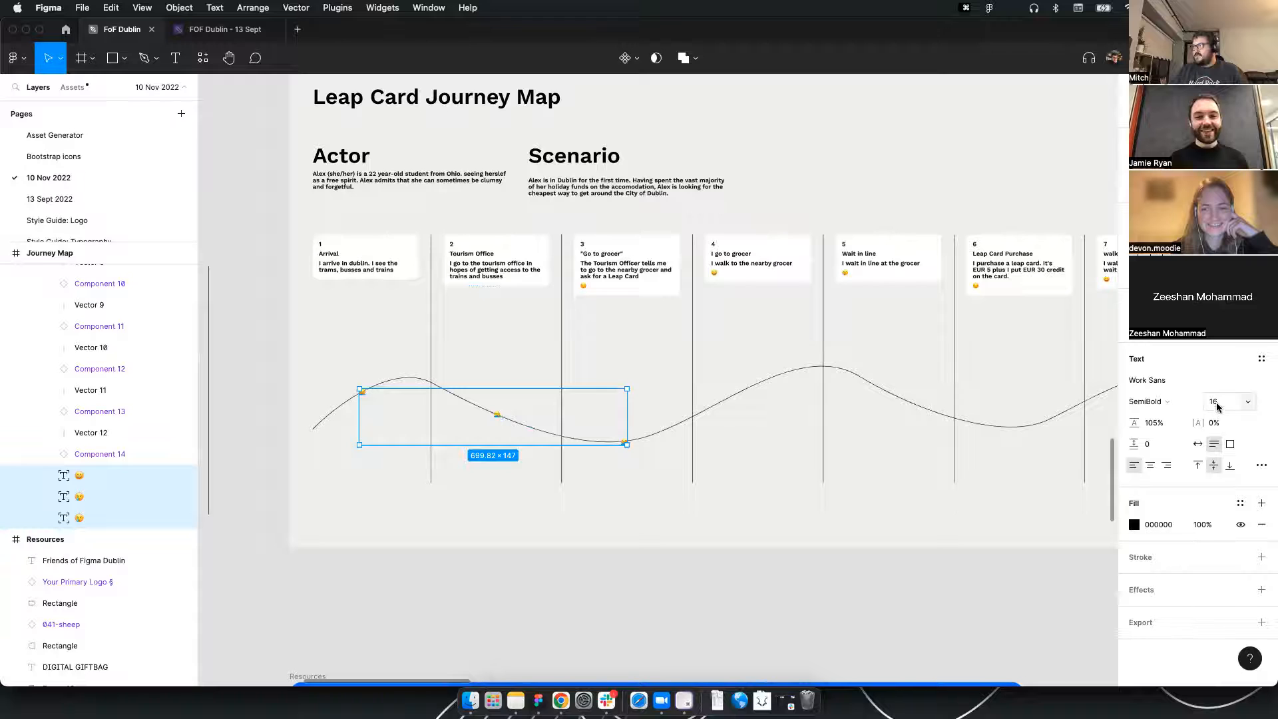
{"action": "key", "text": "shift+Up"}
{"action": "key", "text": "shift+Up"}
{"action": "key", "text": "shift+Up"}
{"action": "key", "text": "shift+Up"}
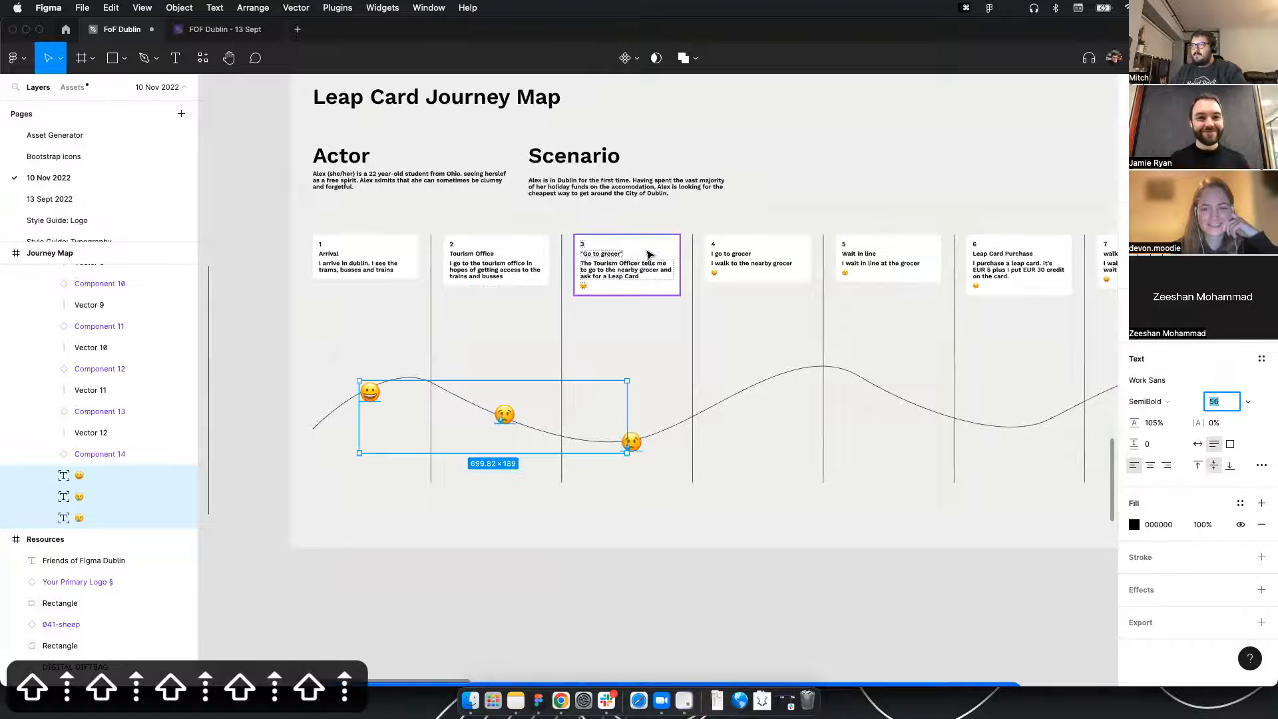
{"action": "scroll", "coordinate": [659, 250], "scroll_direction": "up", "scroll_amount": 2}
{"action": "left_click", "coordinate": [830, 153]}
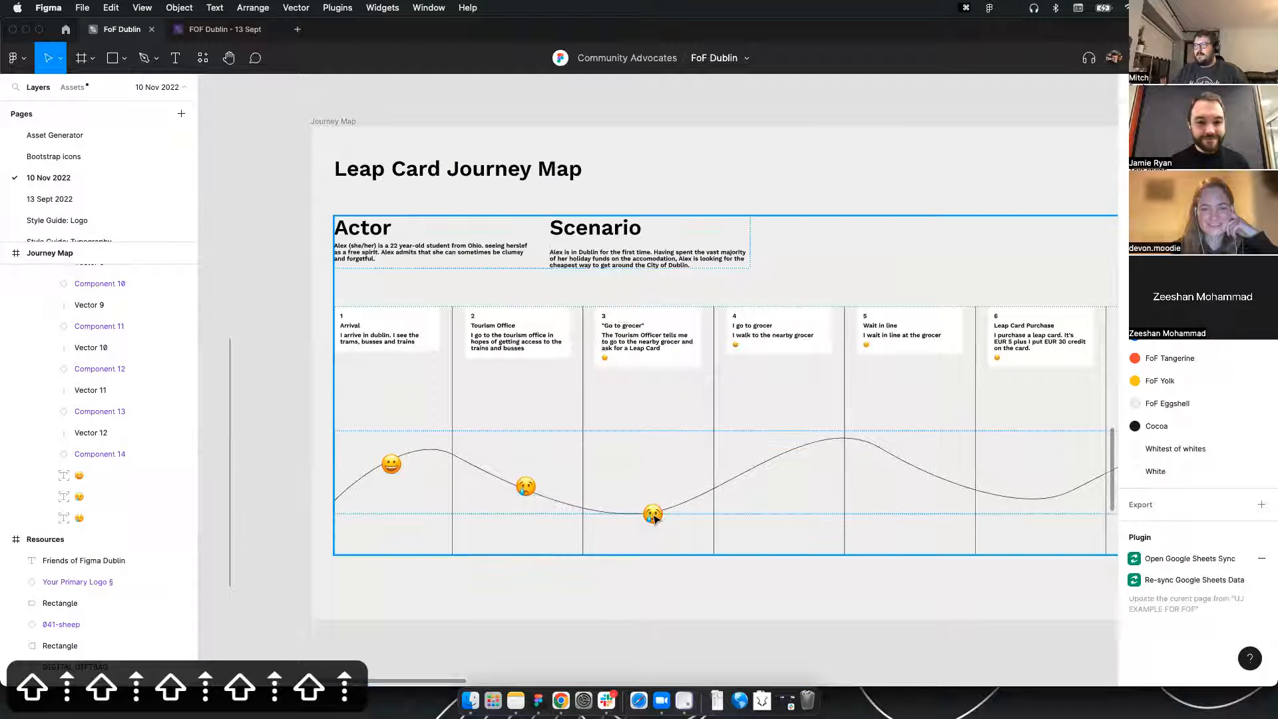
Place copies of the crying emoji along the curve below steps 4 to 11
{"action": "double_click", "coordinate": [652, 517]}
{"action": "left_click_drag", "start_coordinate": [649, 517], "coordinate": [916, 472]}
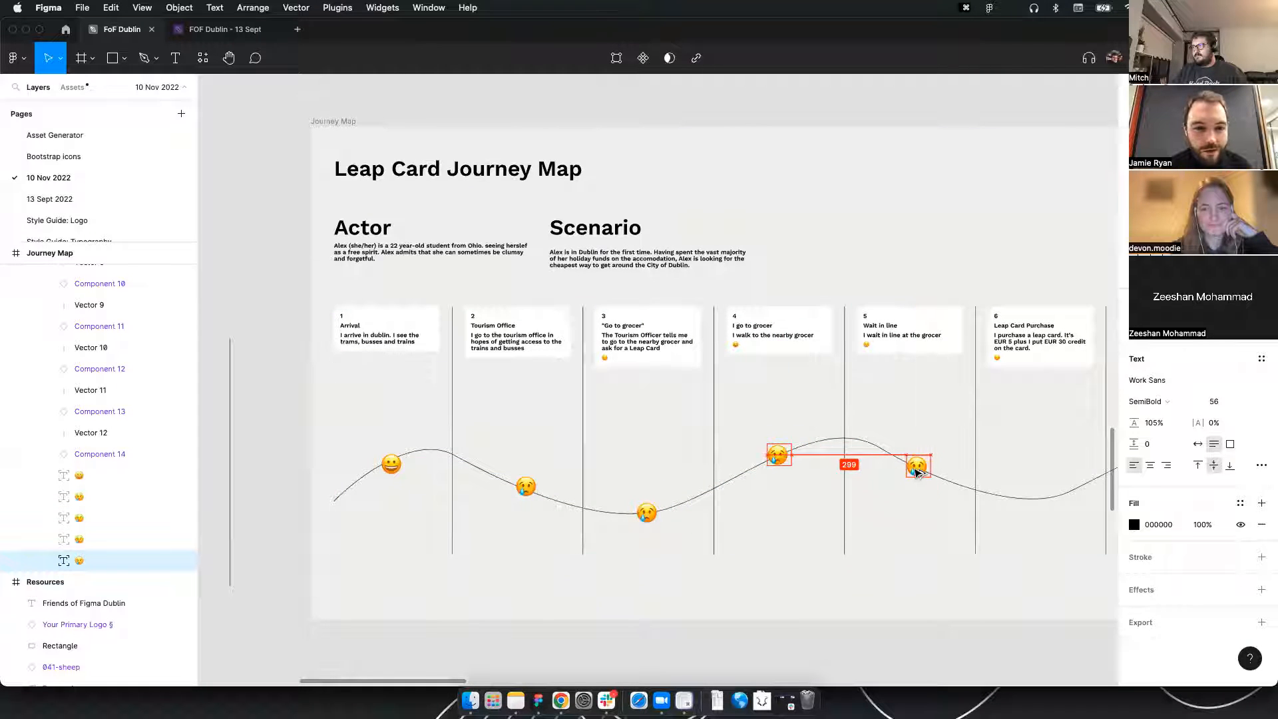
{"action": "scroll", "coordinate": [916, 471], "scroll_direction": "right", "scroll_amount": 6}
{"action": "left_click_drag", "start_coordinate": [537, 430], "coordinate": [927, 440]}
{"action": "scroll", "coordinate": [928, 440], "scroll_direction": "right", "scroll_amount": 6}
{"action": "left_click_drag", "start_coordinate": [559, 457], "coordinate": [945, 485]}
{"action": "scroll", "coordinate": [919, 437], "scroll_direction": "right", "scroll_amount": 2}
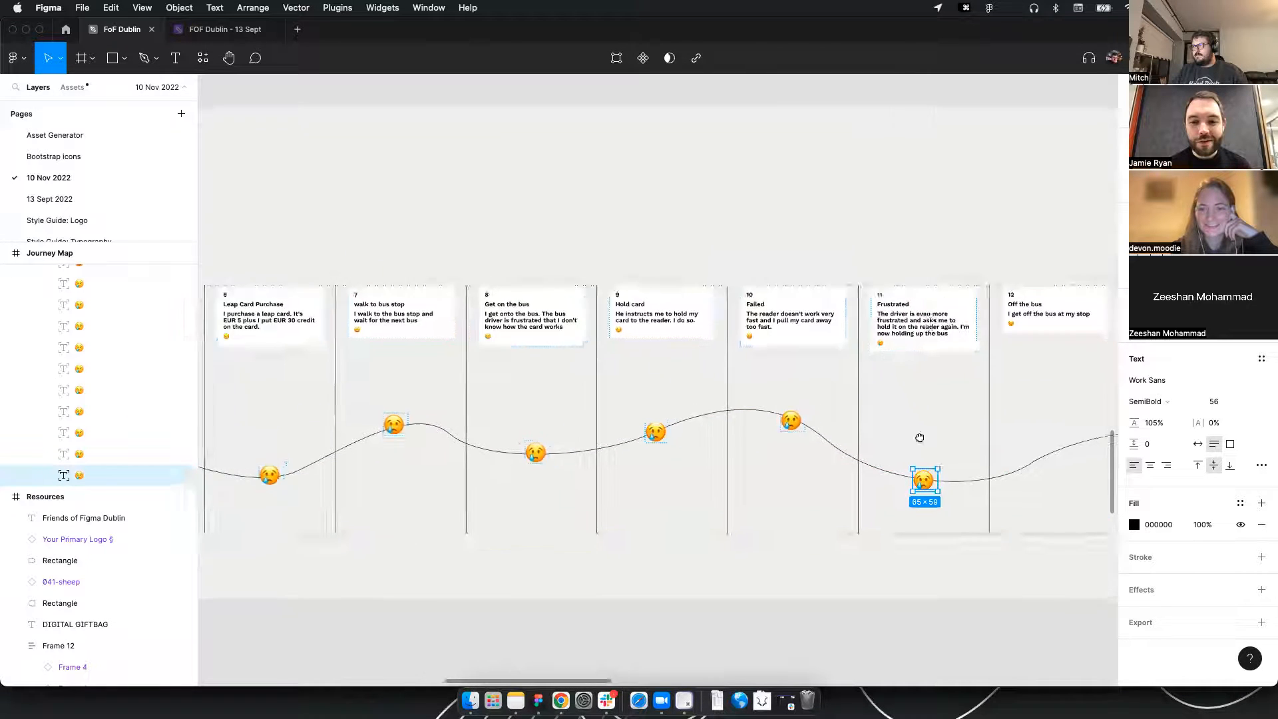
Continue the crying emoji copies along the curve below steps 12 and 13
{"action": "scroll", "coordinate": [919, 437], "scroll_direction": "right", "scroll_amount": 6}
{"action": "left_click_drag", "start_coordinate": [544, 491], "coordinate": [805, 447]}
{"action": "left_click", "coordinate": [812, 350]}
{"action": "left_click_drag", "start_coordinate": [287, 294], "coordinate": [639, 297]}
{"action": "scroll", "coordinate": [640, 298], "scroll_direction": "left", "scroll_amount": 10}
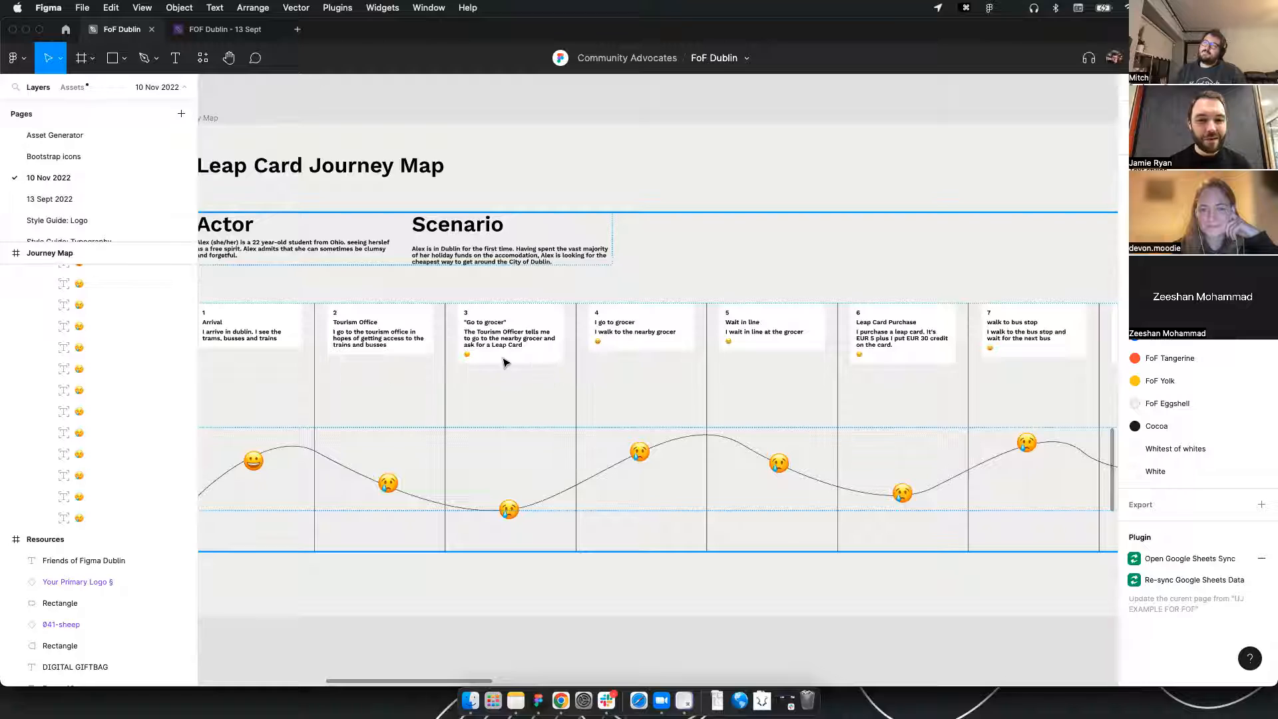
{"action": "scroll", "coordinate": [522, 362], "scroll_direction": "left", "scroll_amount": 4}
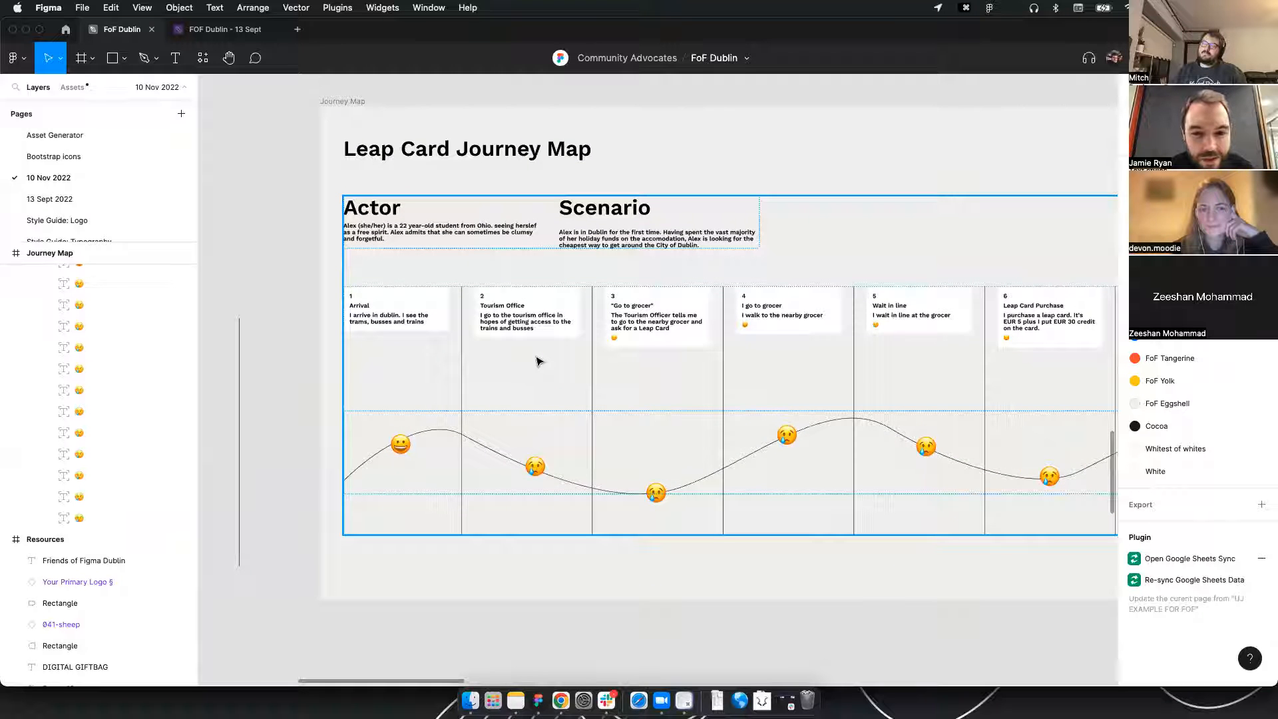
Delete the emojis on the curve below steps 2, 3 and 4
{"action": "double_click", "coordinate": [522, 476]}
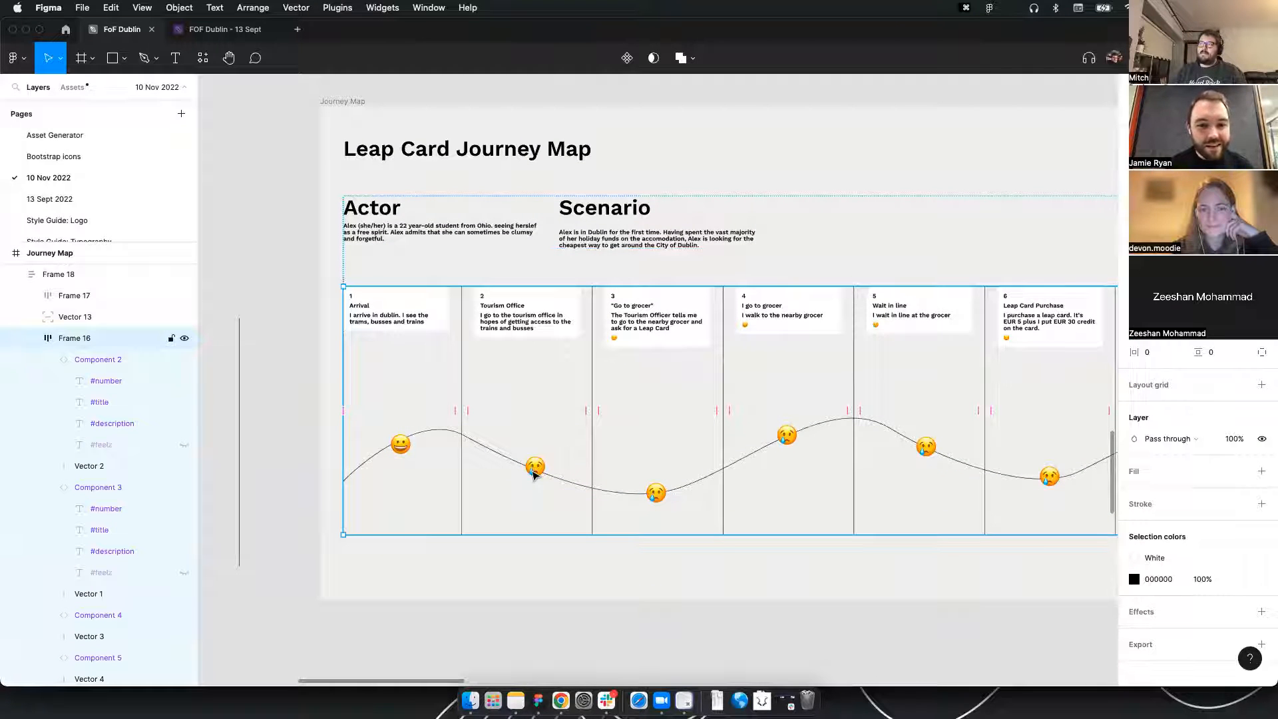
{"action": "key", "text": "super+z"}
{"action": "key", "text": "super+z"}
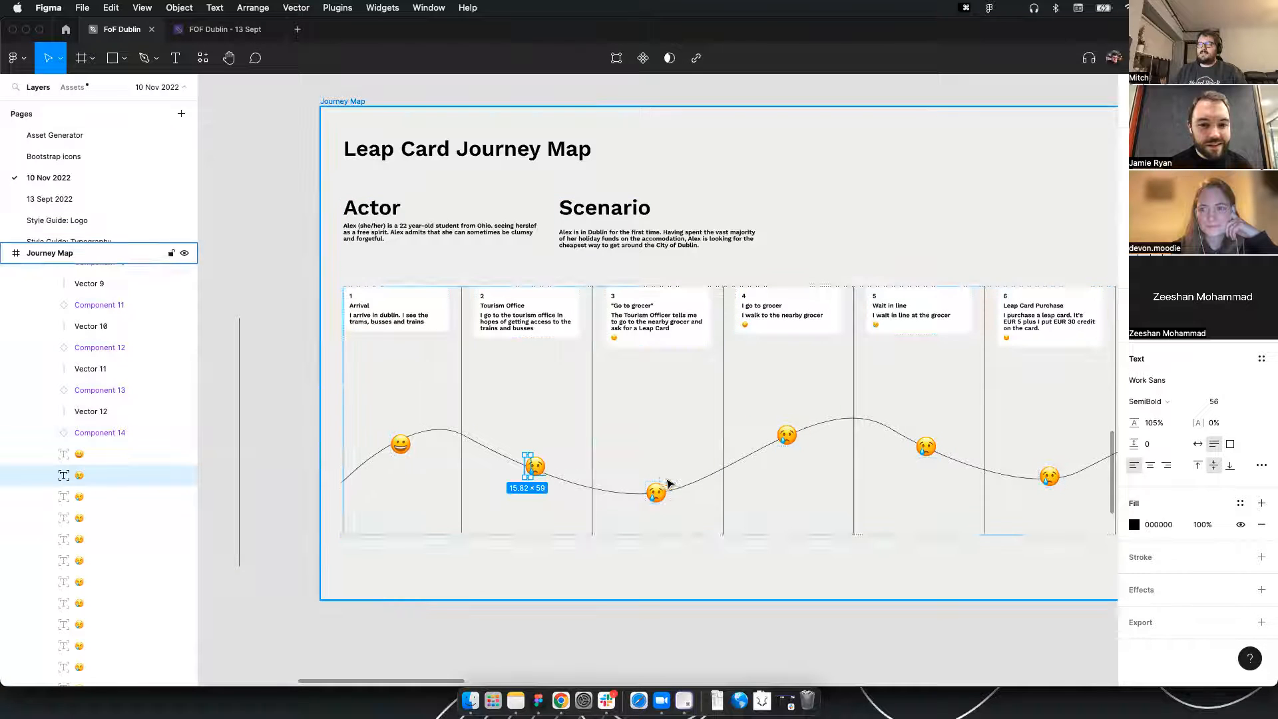
{"action": "key", "text": "super+z"}
{"action": "key", "text": "super+z"}
{"action": "left_click", "coordinate": [531, 466]}
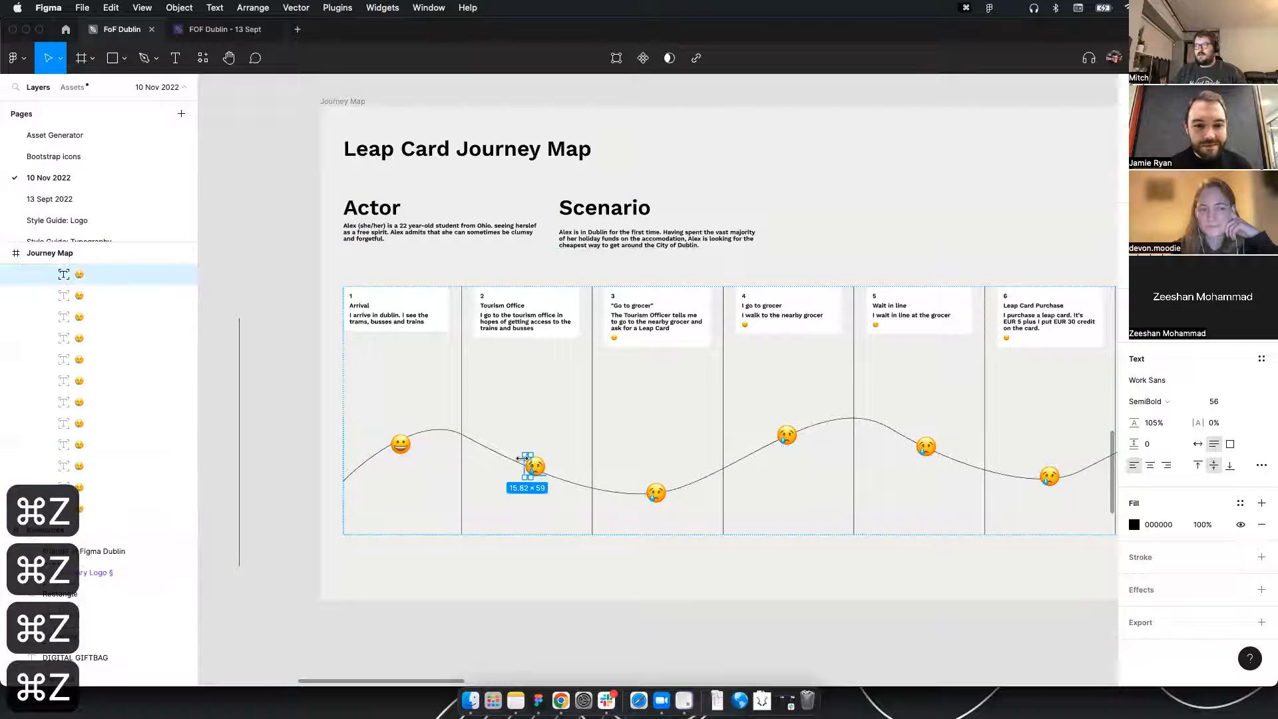
{"action": "key", "text": "Delete"}
{"action": "left_click", "coordinate": [655, 492]}
{"action": "key", "text": "Delete"}
{"action": "left_click", "coordinate": [785, 437]}
{"action": "key", "text": "Delete"}
Delete all the remaining emojis on the Journey Map curve together
{"action": "scroll", "coordinate": [666, 419], "scroll_direction": "right", "scroll_amount": 6}
{"action": "scroll", "coordinate": [666, 419], "scroll_direction": "down", "scroll_amount": 1}
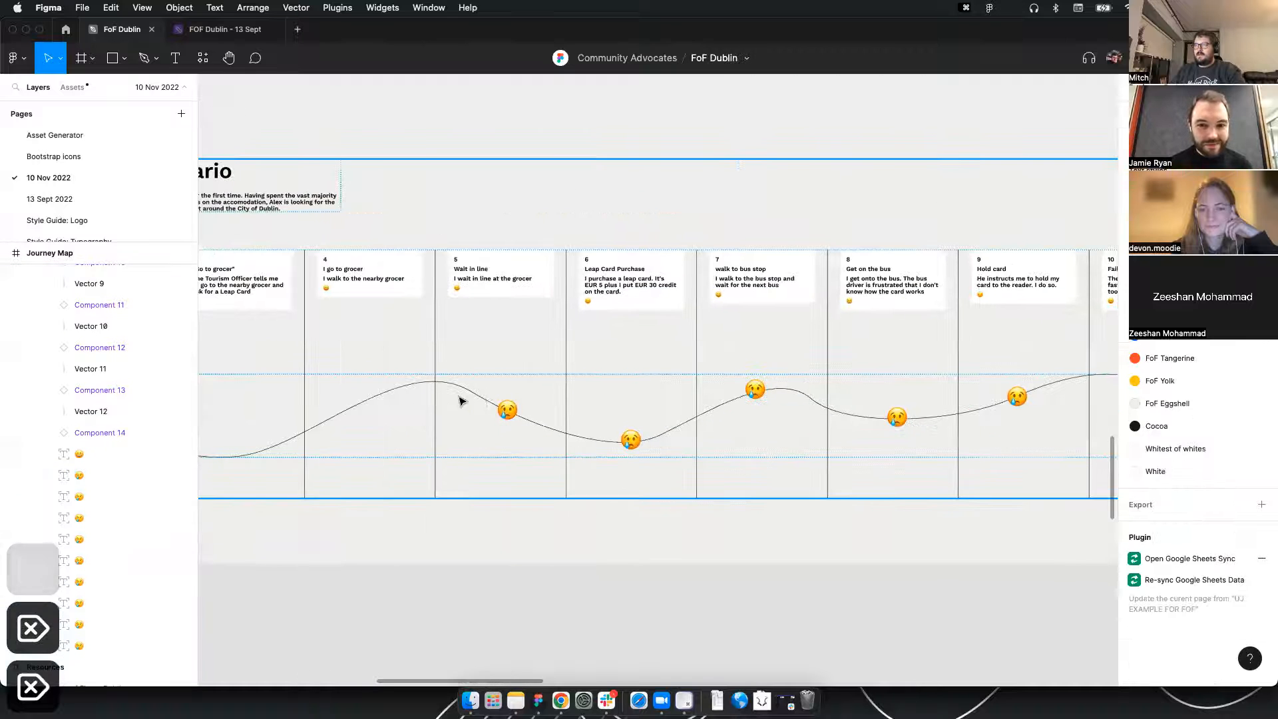
{"action": "left_click", "coordinate": [506, 413]}
{"action": "left_click", "coordinate": [506, 413]}
{"action": "left_click", "coordinate": [94, 456]}
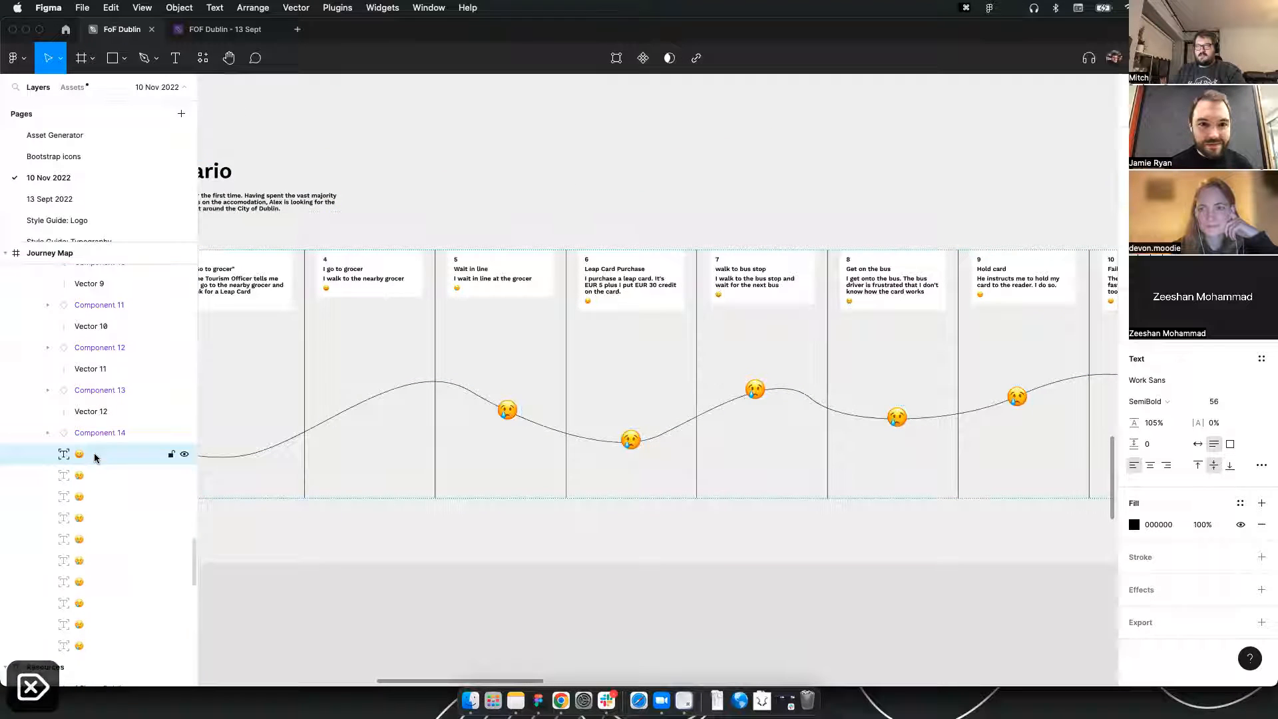
{"action": "scroll", "coordinate": [82, 526], "scroll_direction": "down", "scroll_amount": 10}
{"action": "left_click", "coordinate": [83, 390], "text": "shift"}
{"action": "key", "text": "Delete"}
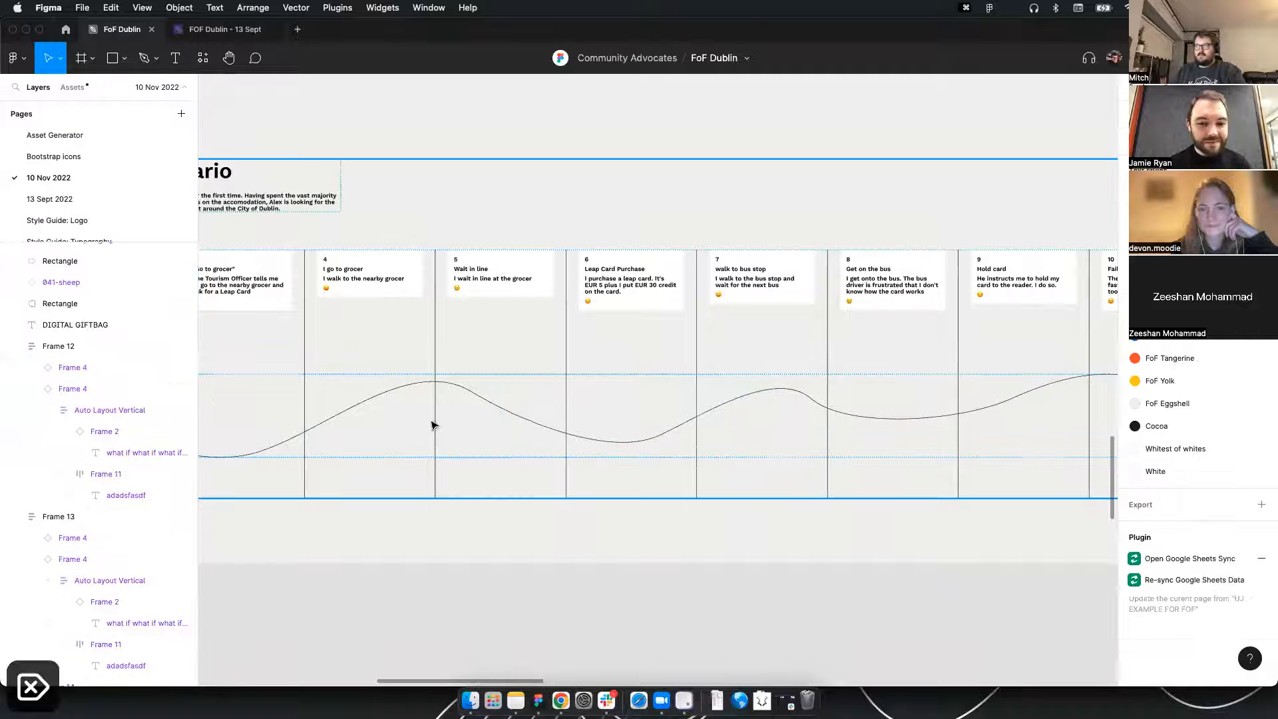
Delete the wavy curve, Vector 13, from the Journey Map
{"action": "left_click", "coordinate": [510, 416]}
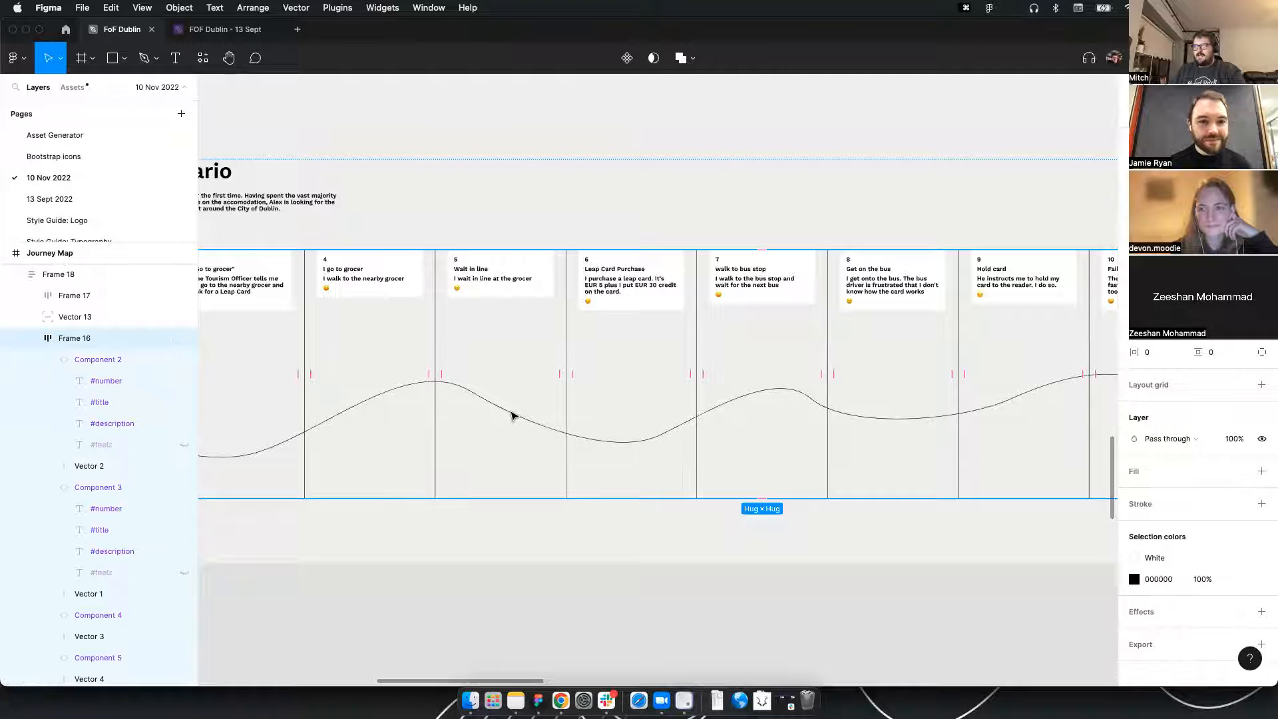
{"action": "scroll", "coordinate": [100, 529], "scroll_direction": "down", "scroll_amount": 10}
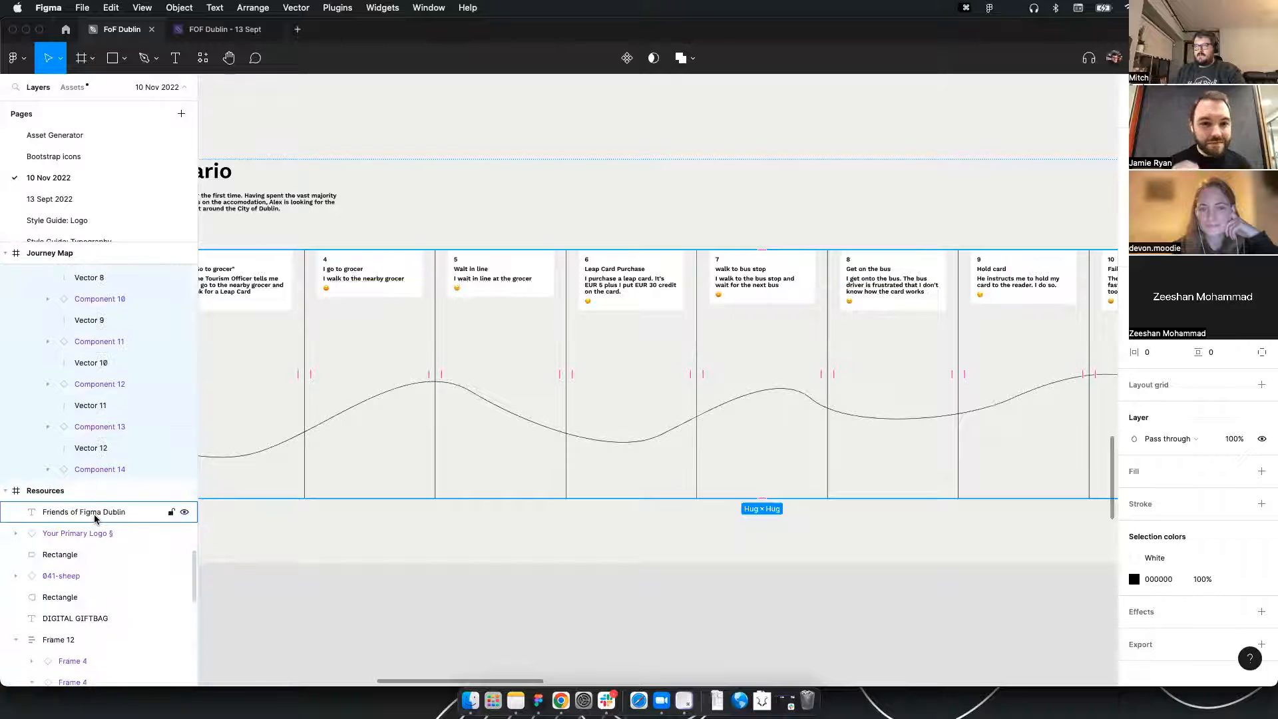
{"action": "scroll", "coordinate": [94, 519], "scroll_direction": "up", "scroll_amount": 10}
{"action": "left_click", "coordinate": [75, 492]}
{"action": "key", "text": "Delete"}
Duplicate the Arrival card of step 1 and stack both cards in a vertical auto layout frame
{"action": "scroll", "coordinate": [494, 365], "scroll_direction": "left", "scroll_amount": 10}
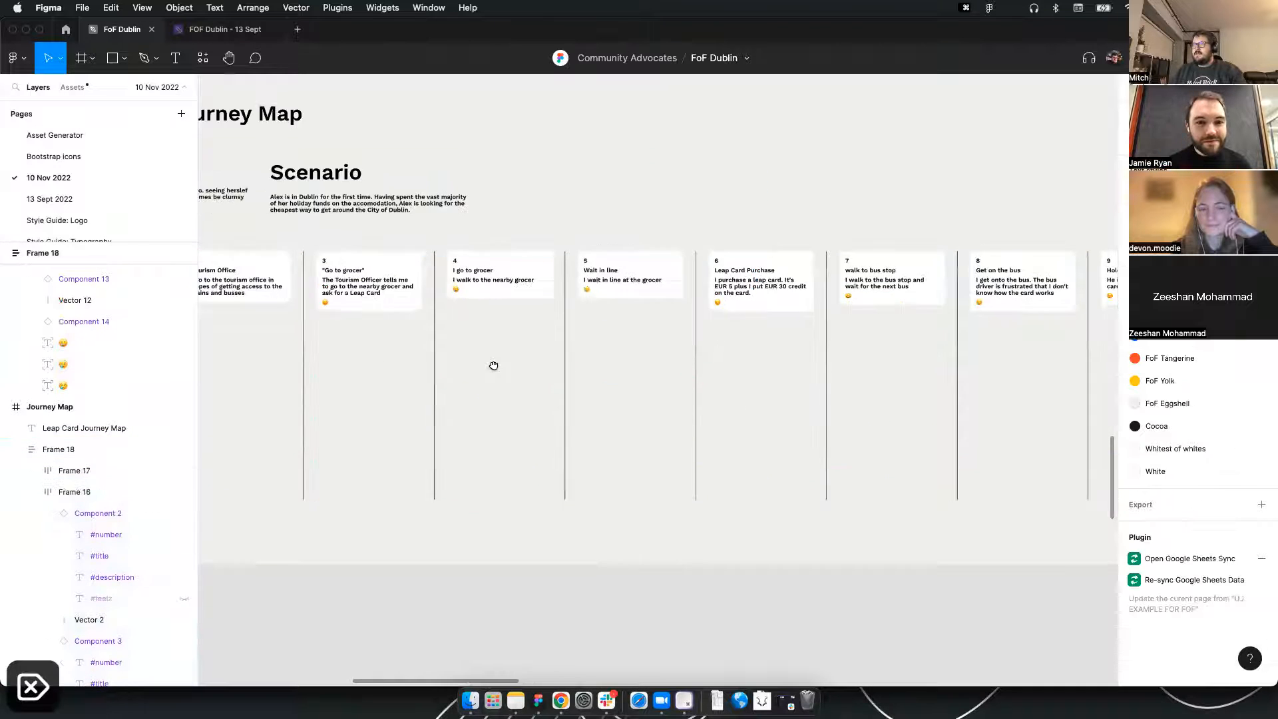
{"action": "left_click", "coordinate": [451, 281]}
{"action": "double_click", "coordinate": [454, 279]}
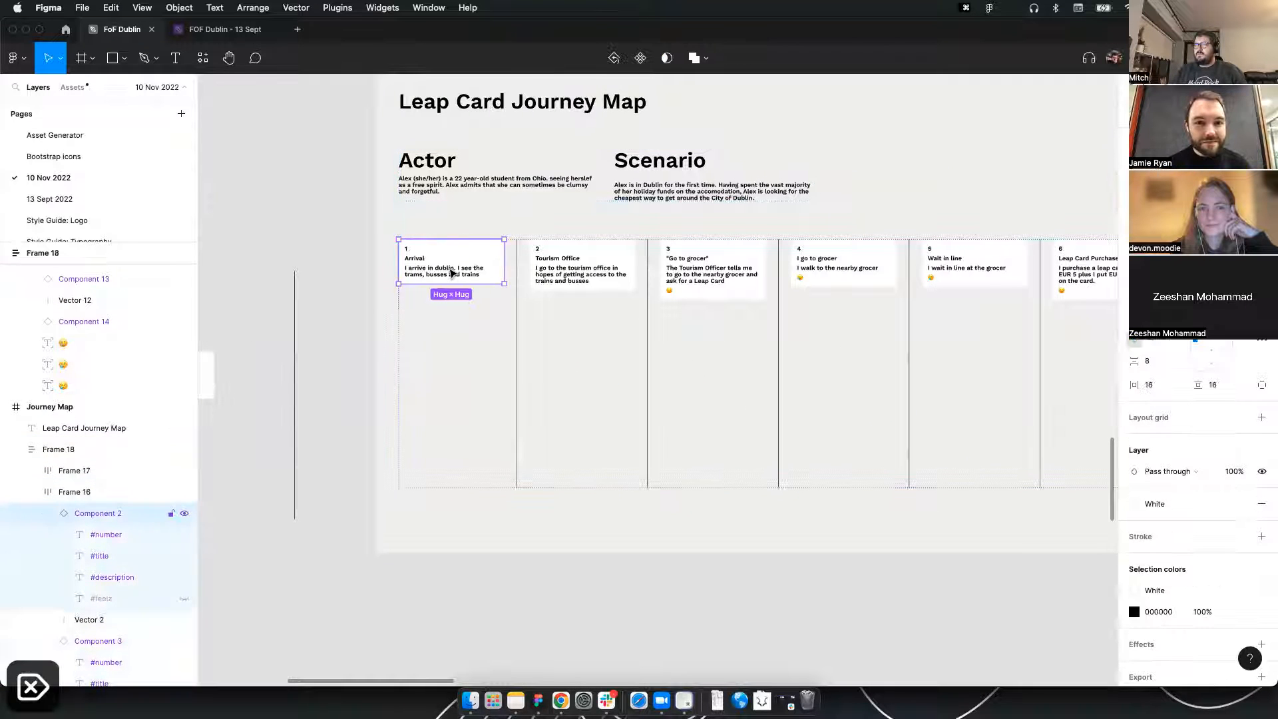
{"action": "key", "text": "super+c"}
{"action": "key", "text": "super+v"}
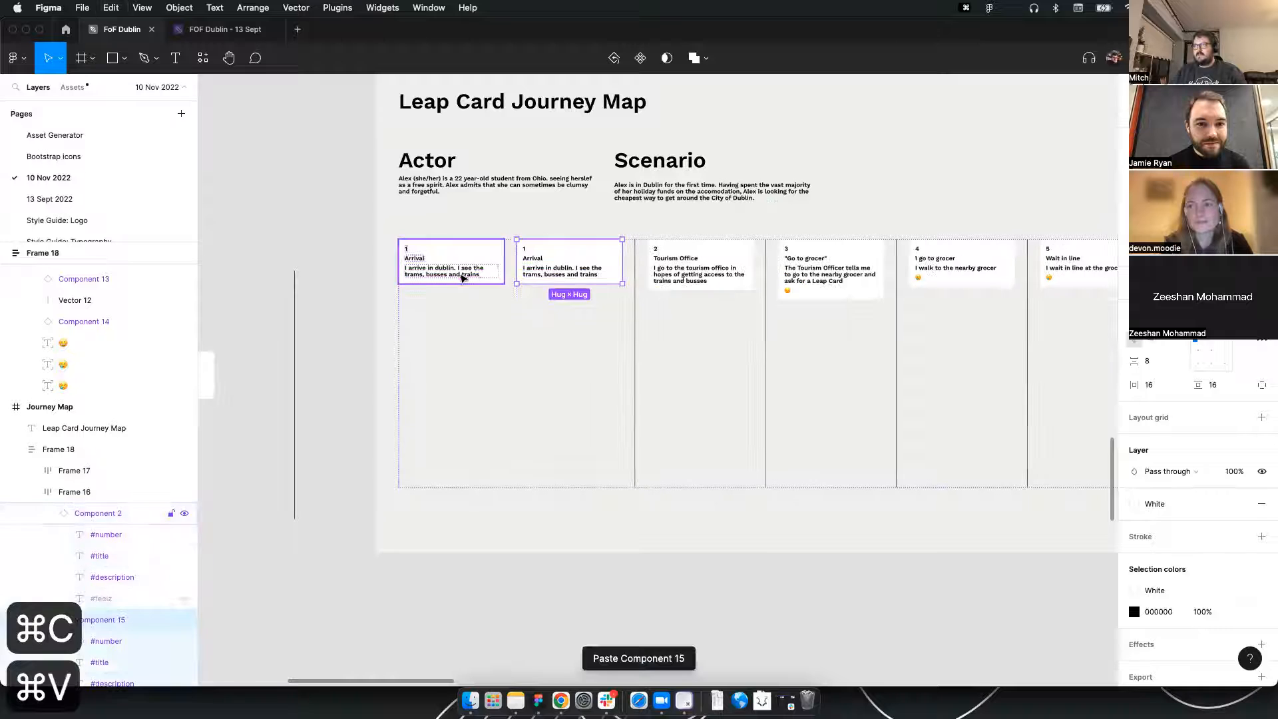
{"action": "key", "text": "shift+a"}
{"action": "key", "text": "shift+a"}
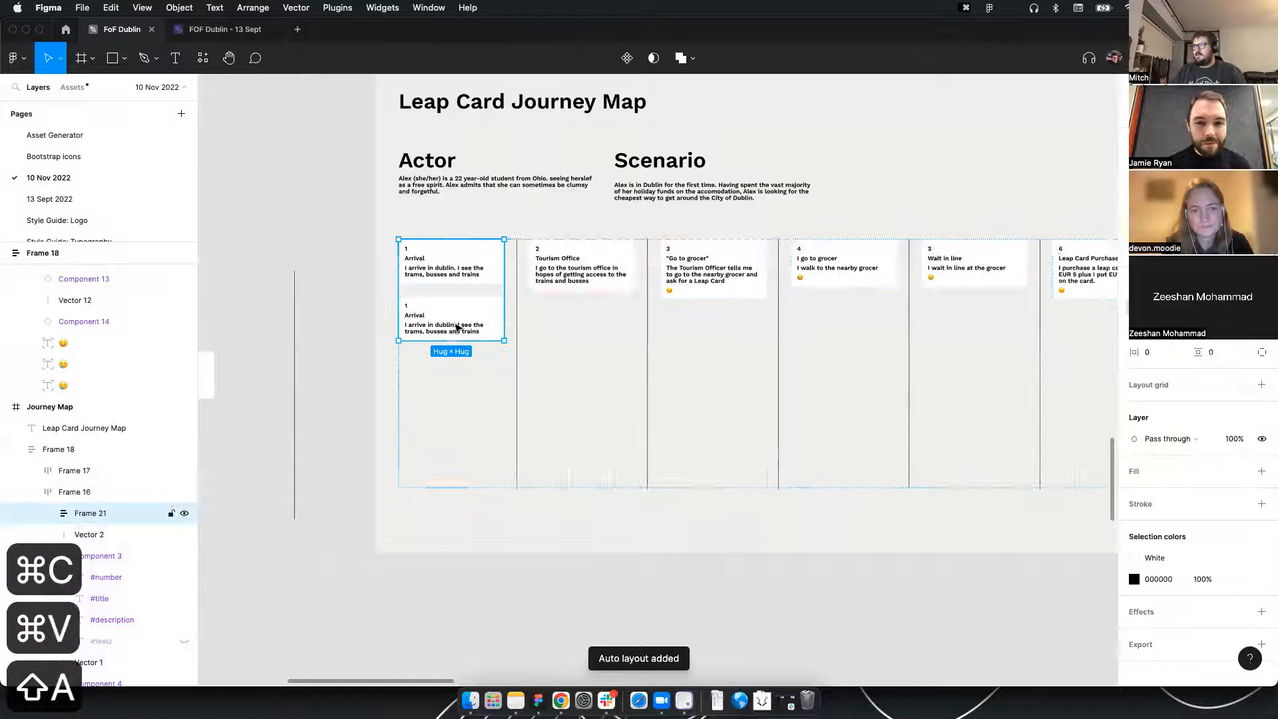
Undo and redo the vertical stacking of the two Arrival cards
{"action": "scroll", "coordinate": [802, 337], "scroll_direction": "left", "scroll_amount": 5}
{"action": "scroll", "coordinate": [801, 337], "scroll_direction": "up", "scroll_amount": 1}
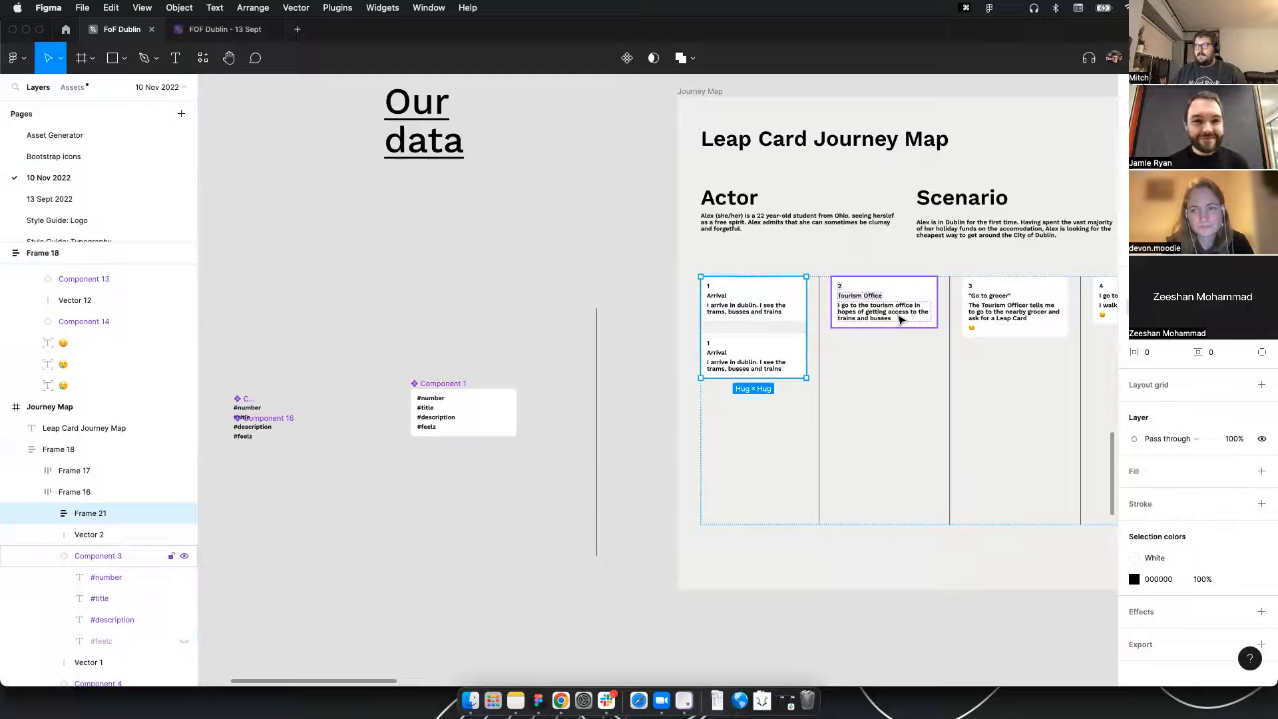
{"action": "scroll", "coordinate": [969, 338], "scroll_direction": "right", "scroll_amount": 10}
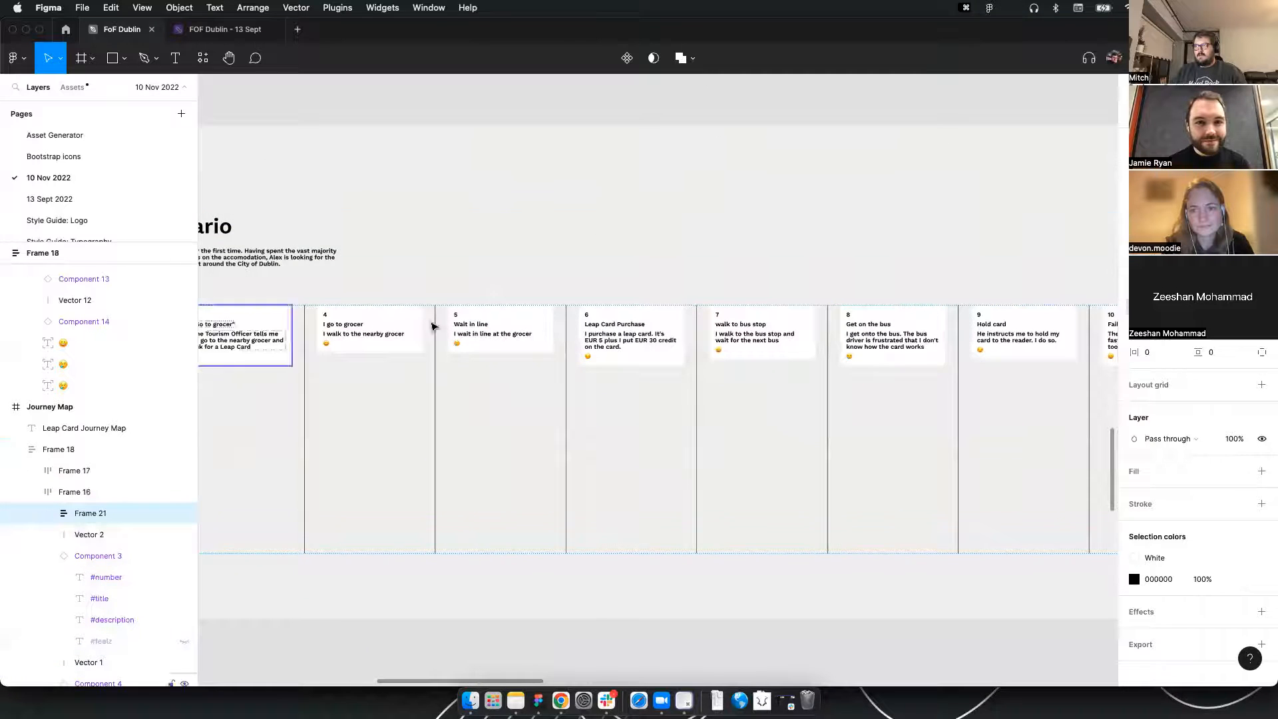
{"action": "scroll", "coordinate": [999, 320], "scroll_direction": "left", "scroll_amount": 10}
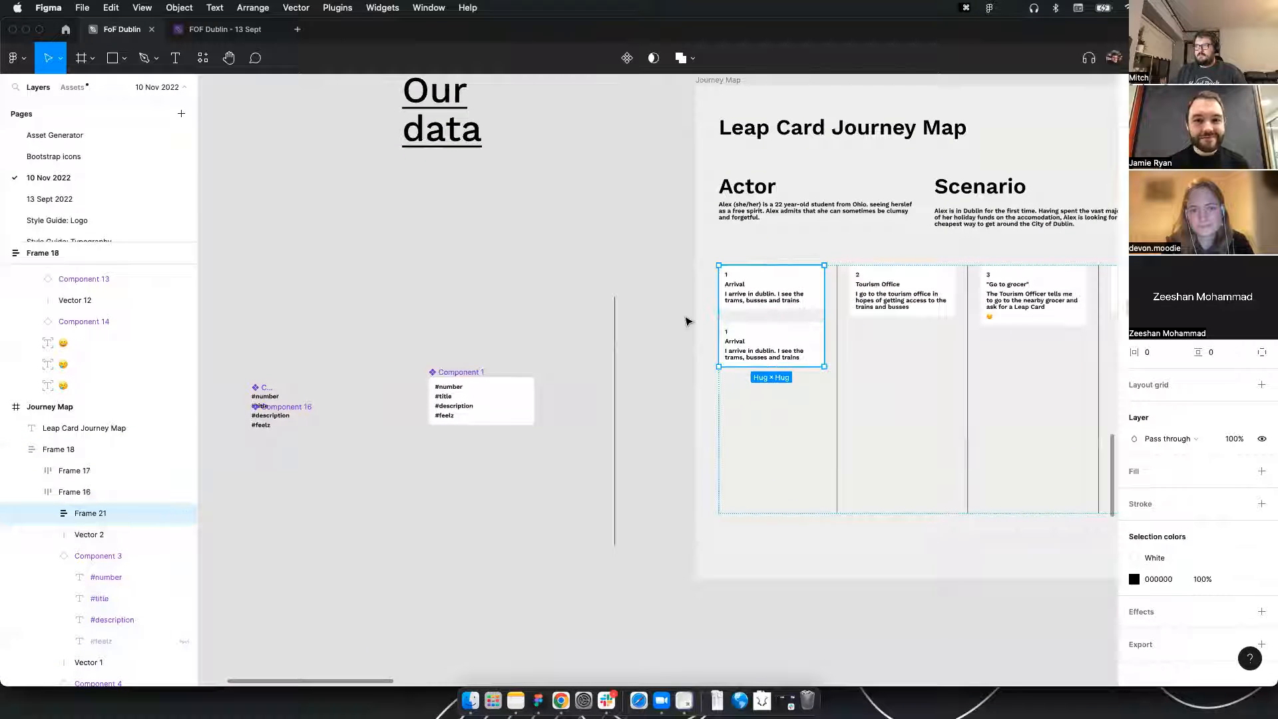
{"action": "key", "text": "super+z"}
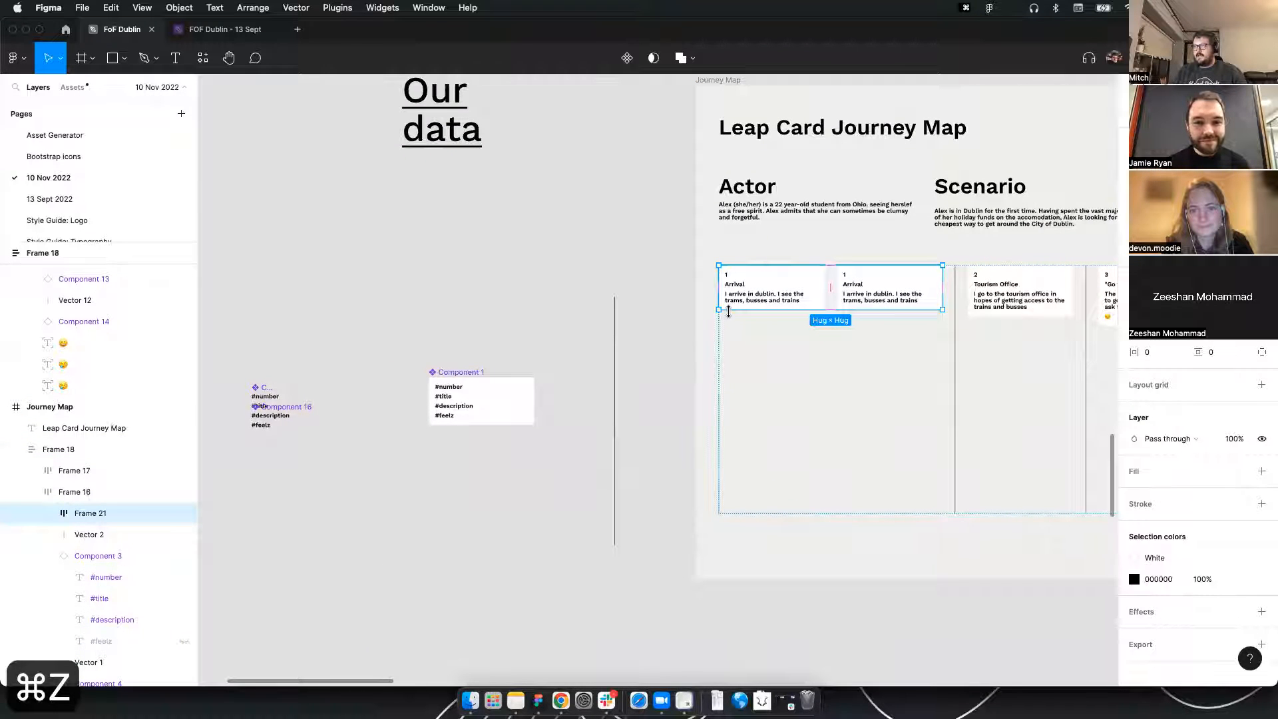
{"action": "key", "text": "shift+super+z"}
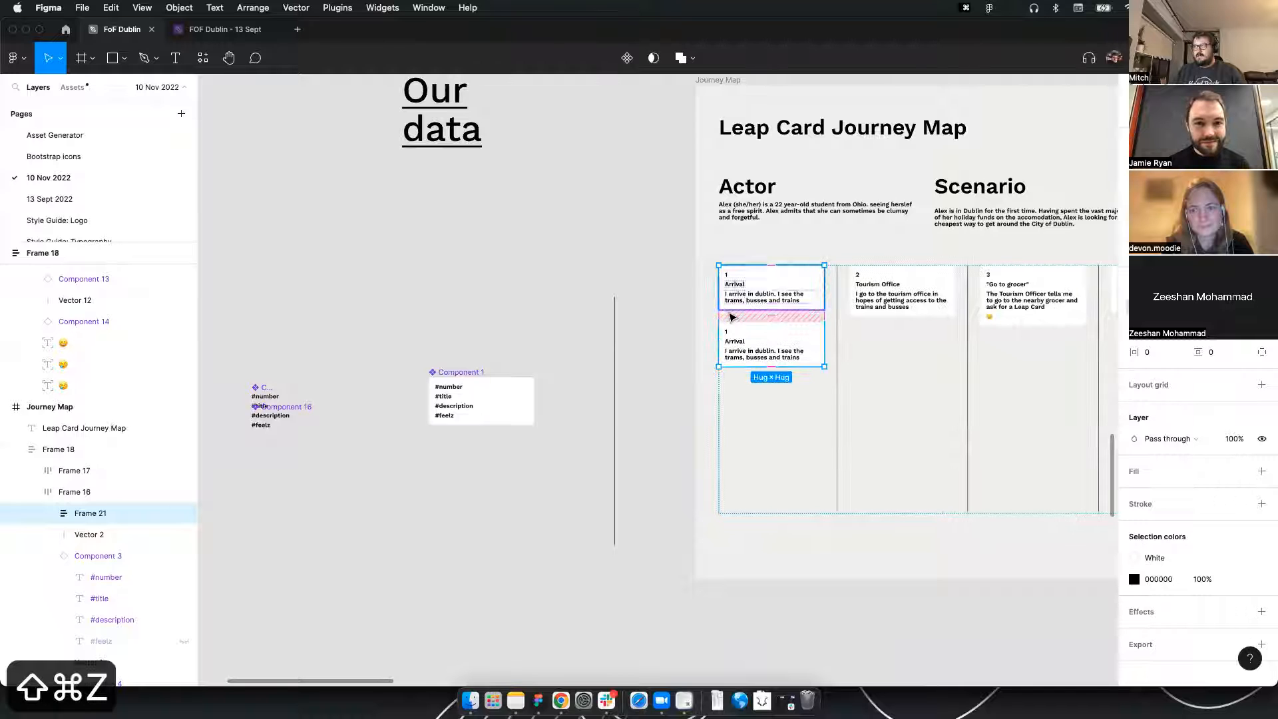
{"action": "left_click", "coordinate": [431, 368]}
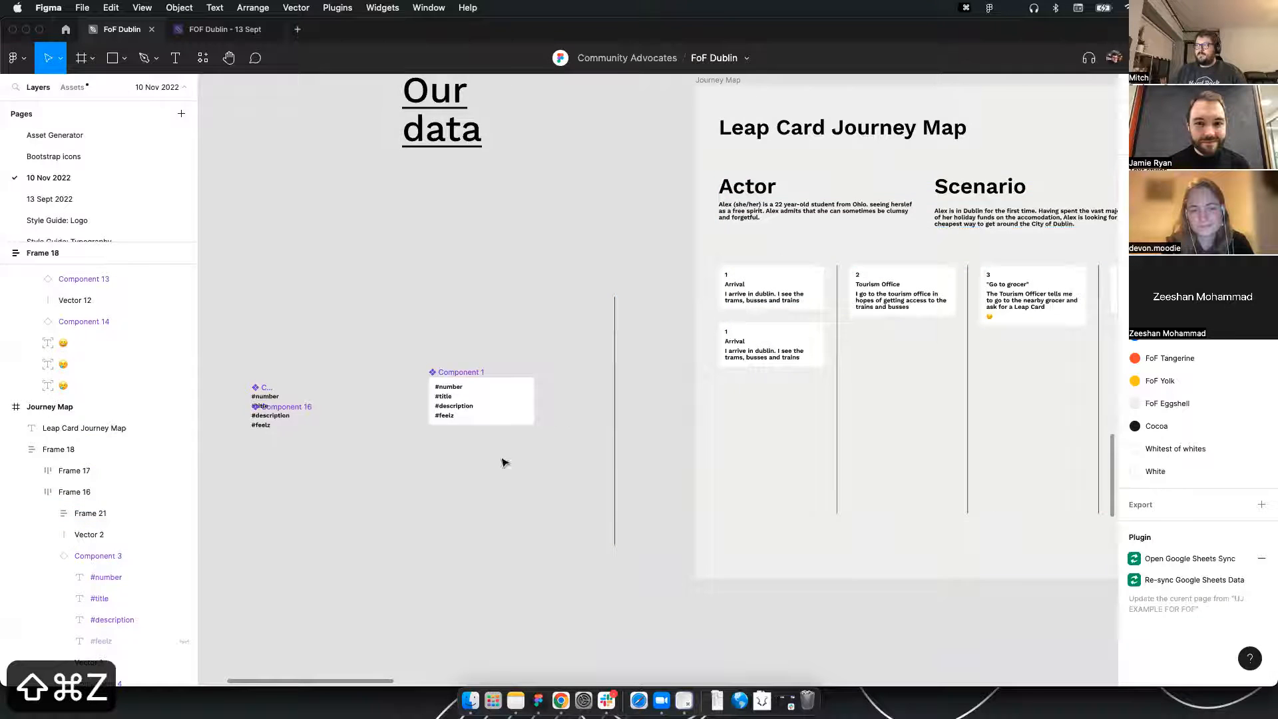
Move the second Arrival card out of the stack onto the empty canvas below Component 1
{"action": "scroll", "coordinate": [626, 411], "scroll_direction": "up", "scroll_amount": 3}
{"action": "left_click", "coordinate": [842, 320]}
{"action": "left_click", "coordinate": [842, 319]}
{"action": "left_click_drag", "start_coordinate": [842, 319], "coordinate": [397, 537]}
{"action": "scroll", "coordinate": [396, 537], "scroll_direction": "down", "scroll_amount": 3}
{"action": "scroll", "coordinate": [397, 536], "scroll_direction": "left", "scroll_amount": 2}
{"action": "scroll", "coordinate": [389, 360], "scroll_direction": "up", "scroll_amount": 3}
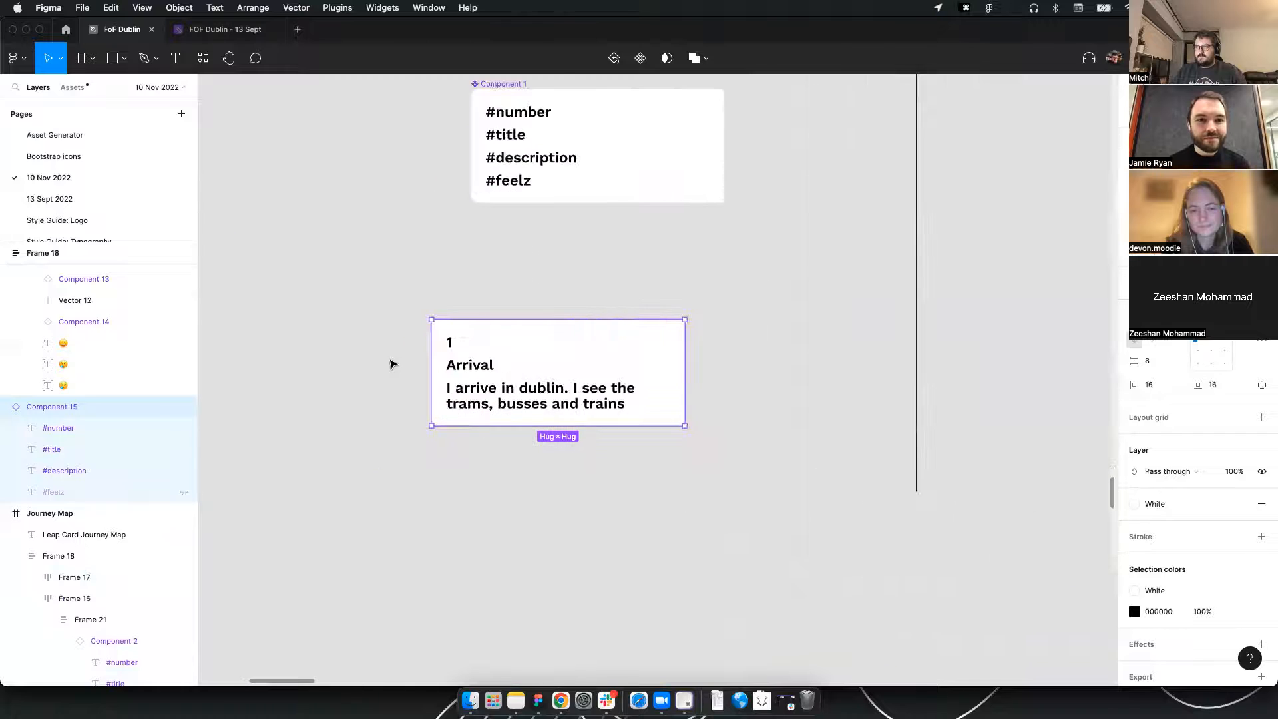
Add a text layer containing a “ quotation mark on the canvas above the Arrival card
{"action": "left_click", "coordinate": [401, 316]}
{"action": "key", "text": "t"}
{"action": "left_click", "coordinate": [441, 317]}
{"action": "left_click", "coordinate": [426, 287]}
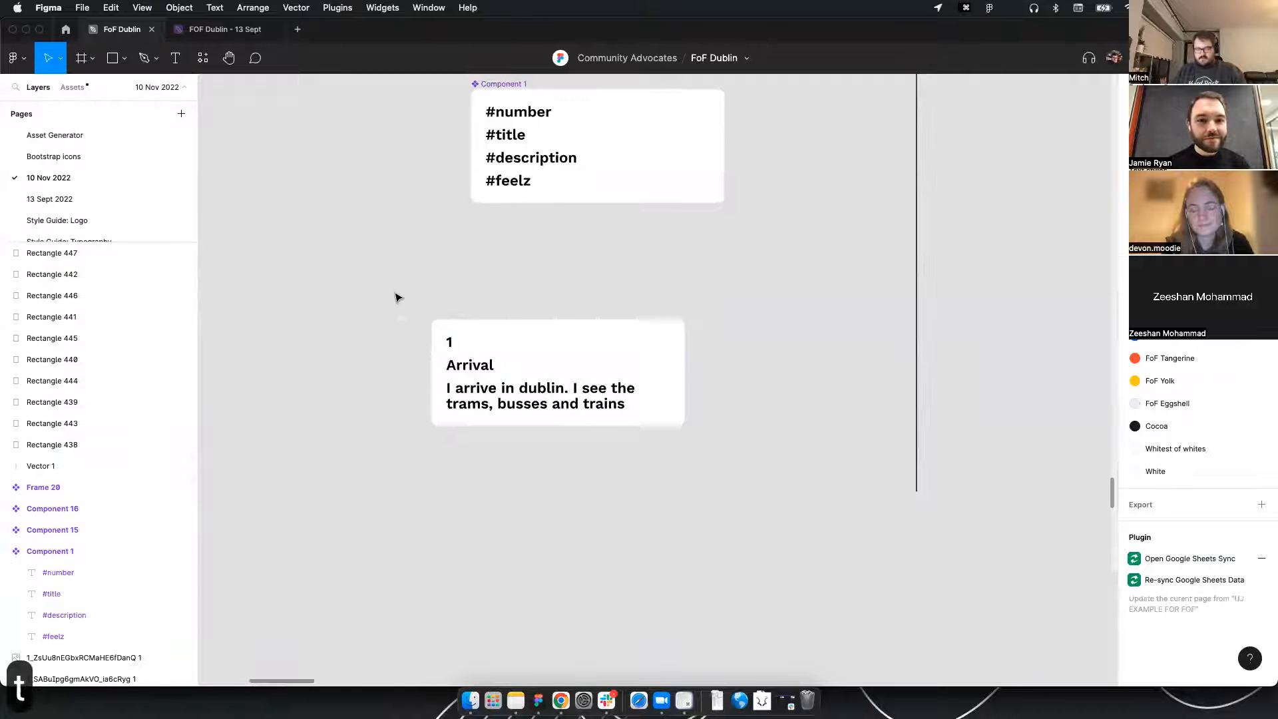
{"action": "key", "text": "t"}
{"action": "left_click", "coordinate": [418, 274]}
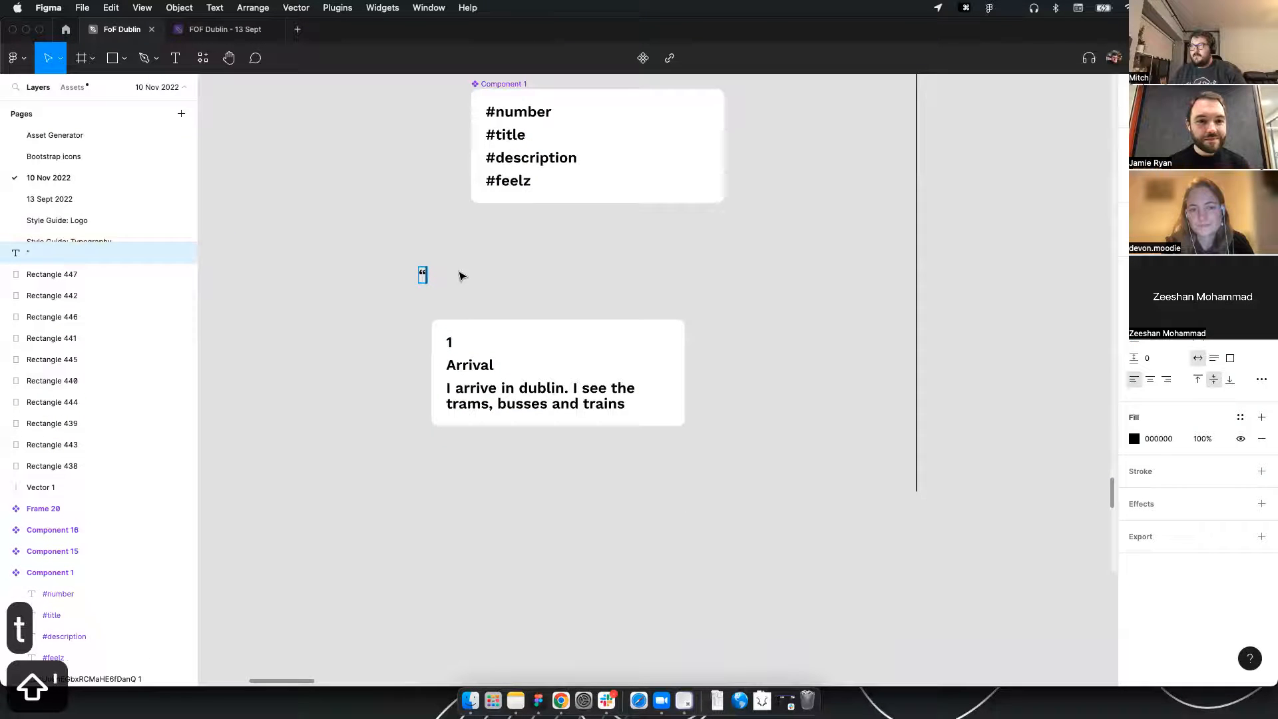
{"action": "type", "text": "“"}
{"action": "scroll", "coordinate": [439, 269], "scroll_direction": "up", "scroll_amount": 5}
{"action": "key", "text": "Escape"}
{"action": "left_click_drag", "start_coordinate": [440, 267], "coordinate": [511, 280]}
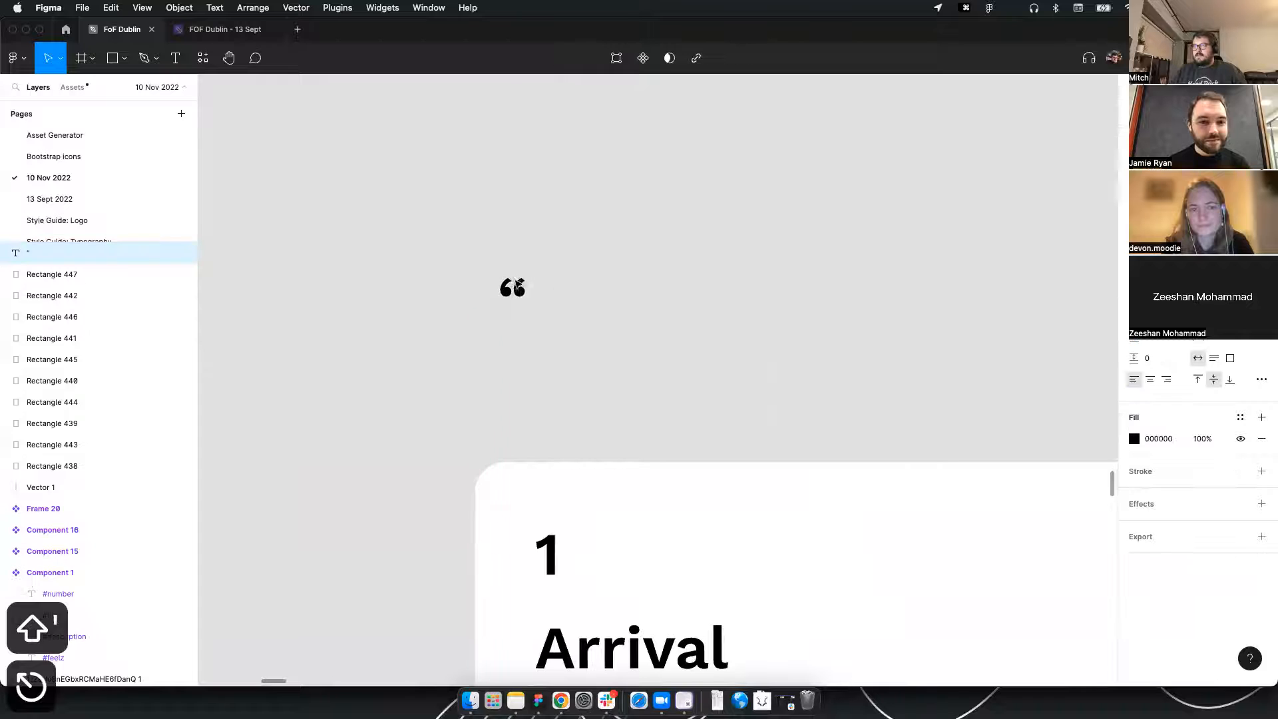
{"action": "right_click", "coordinate": [511, 278]}
{"action": "left_click", "coordinate": [567, 535]}
{"action": "key", "text": "super+z"}
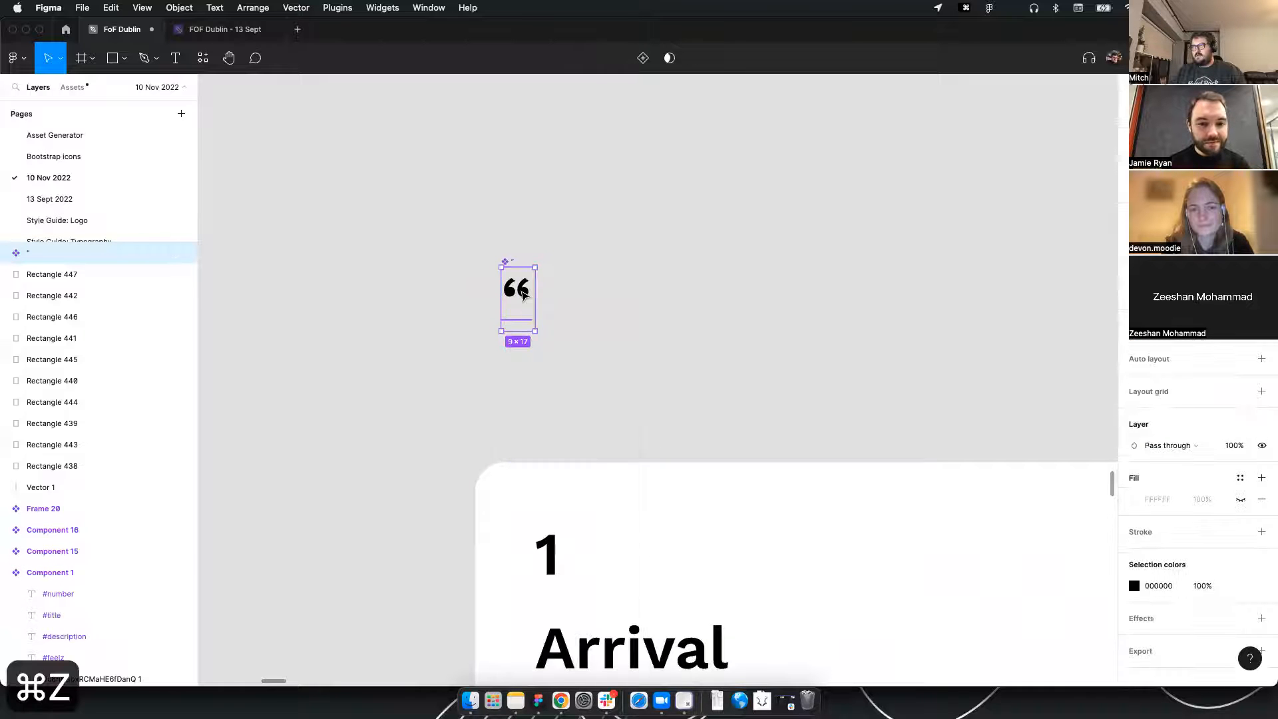
Convert the quotation mark to an outlined vector and place it enlarged to 22 × 17 at the Arrival card's upper-left corner
{"action": "right_click", "coordinate": [517, 283]}
{"action": "mouse_move", "coordinate": [565, 552]}
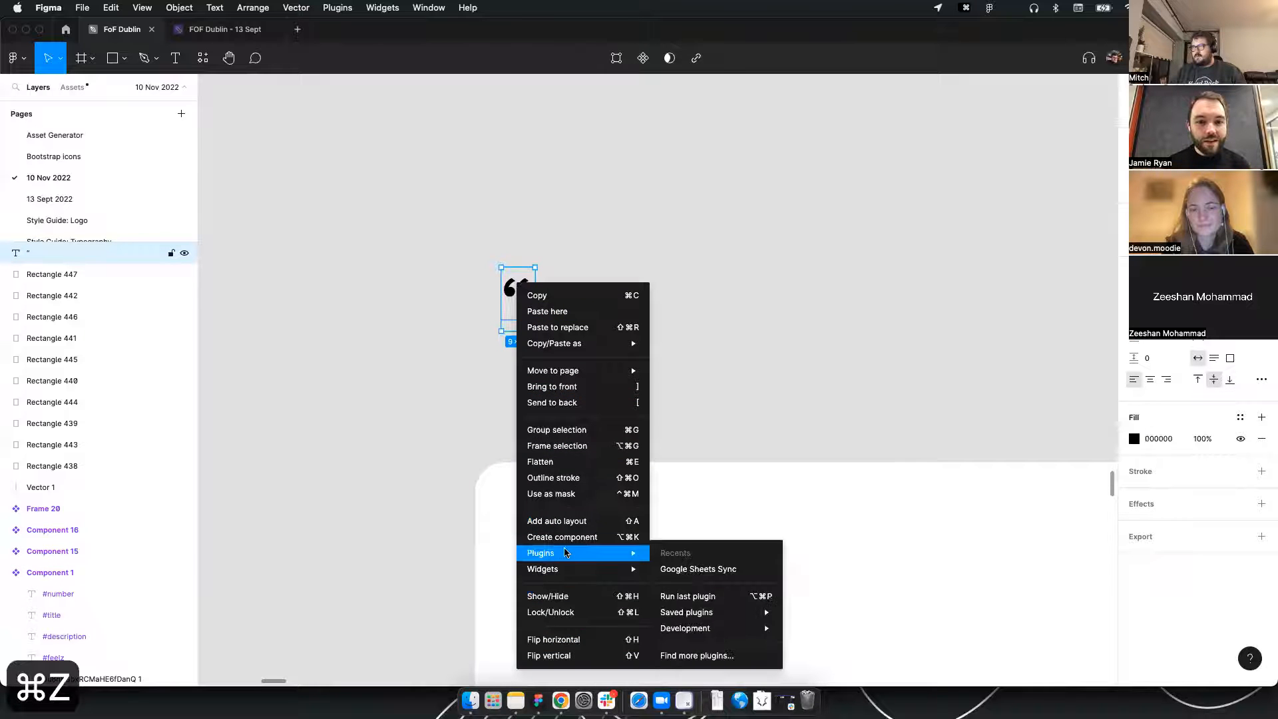
{"action": "left_click", "coordinate": [575, 477]}
{"action": "left_click_drag", "start_coordinate": [534, 298], "coordinate": [546, 395]}
{"action": "left_click", "coordinate": [636, 331]}
{"action": "scroll", "coordinate": [581, 318], "scroll_direction": "down", "scroll_amount": 3}
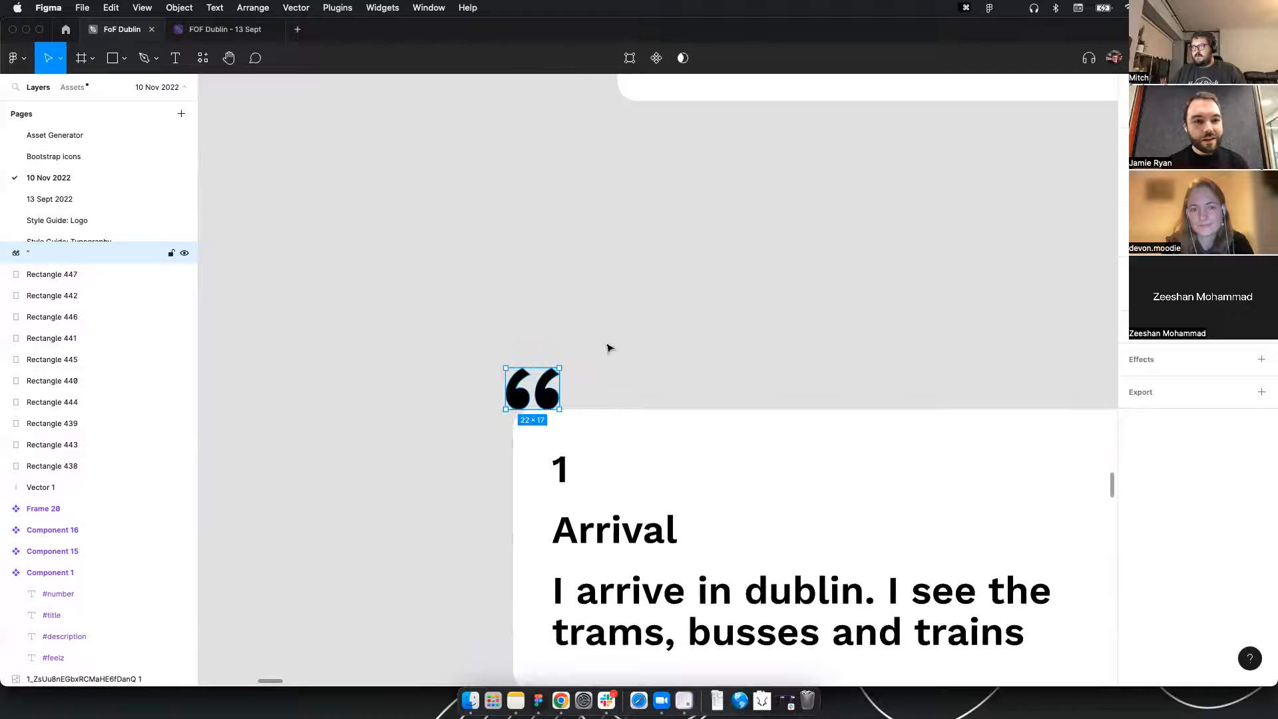
{"action": "left_click", "coordinate": [608, 345]}
Draw a circle about 40 px wide centred on the quotation mark and send it behind the mark
{"action": "left_click", "coordinate": [112, 58]}
{"action": "left_click", "coordinate": [123, 63]}
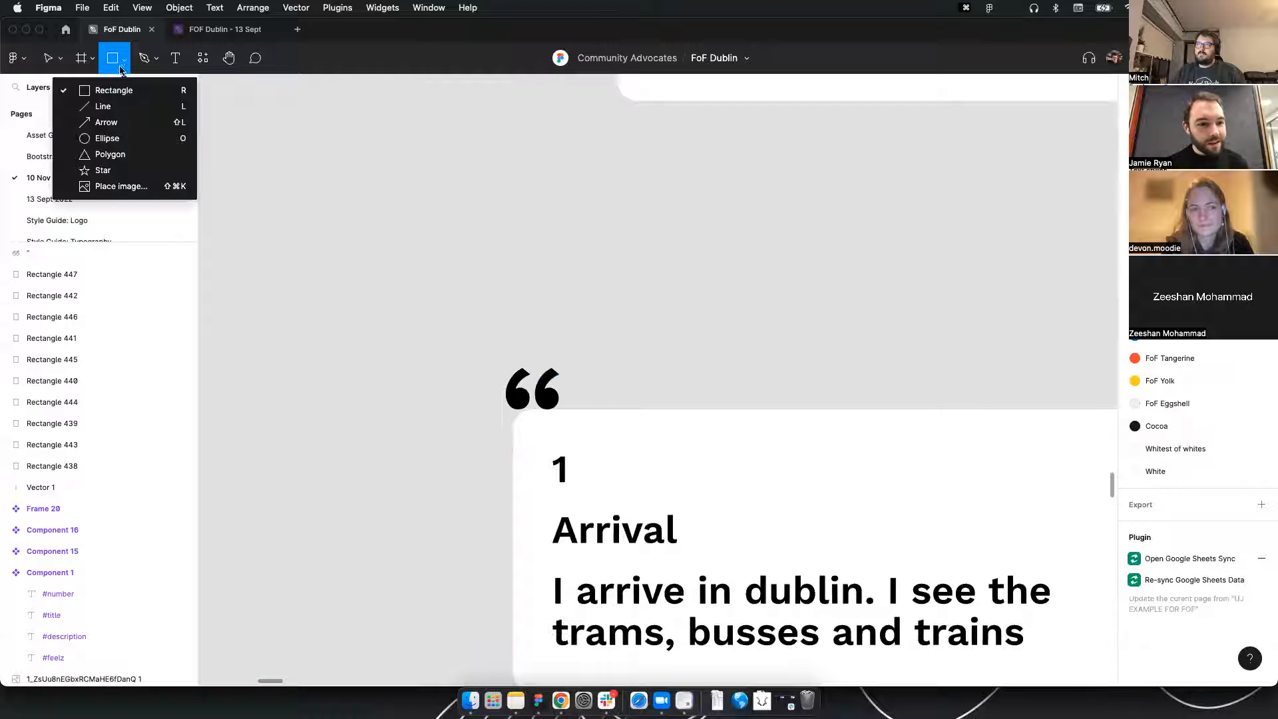
{"action": "left_click", "coordinate": [125, 138]}
{"action": "left_click_drag", "start_coordinate": [533, 391], "coordinate": [486, 438]}
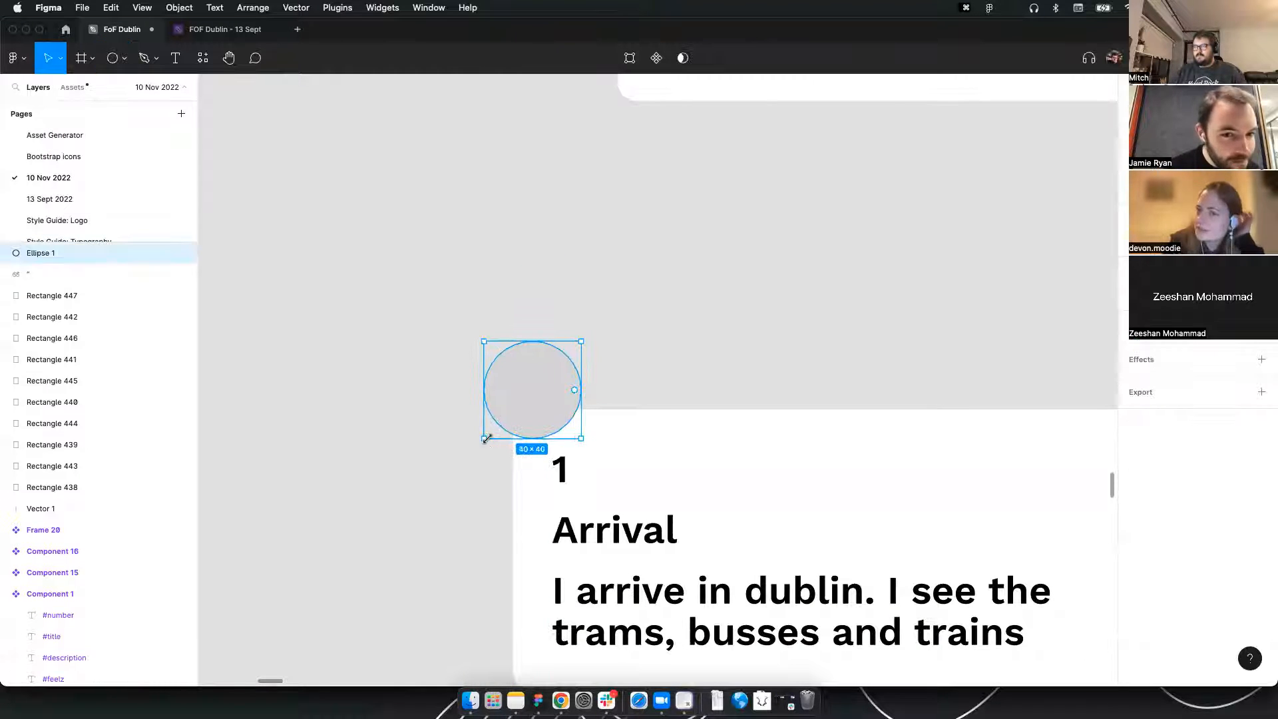
{"action": "key", "text": "super+bracketleft"}
{"action": "left_click", "coordinate": [657, 346]}
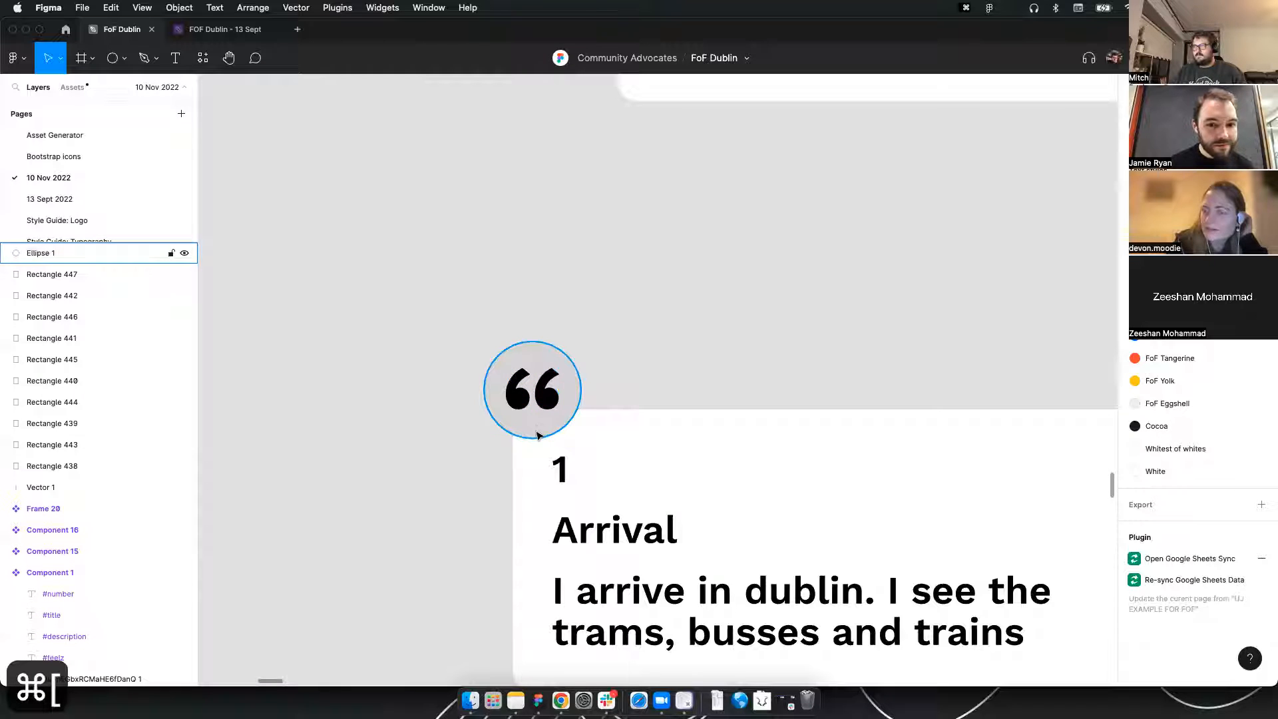
Enlarge the circle to 50 × 50 and move it with the quotation mark onto the card's upper-right corner
{"action": "left_click", "coordinate": [534, 433]}
{"action": "left_click_drag", "start_coordinate": [580, 438], "coordinate": [593, 450]}
{"action": "left_click", "coordinate": [544, 392], "text": "shift"}
{"action": "left_click_drag", "start_coordinate": [553, 399], "coordinate": [918, 403]}
{"action": "scroll", "coordinate": [722, 402], "scroll_direction": "down", "scroll_amount": 5}
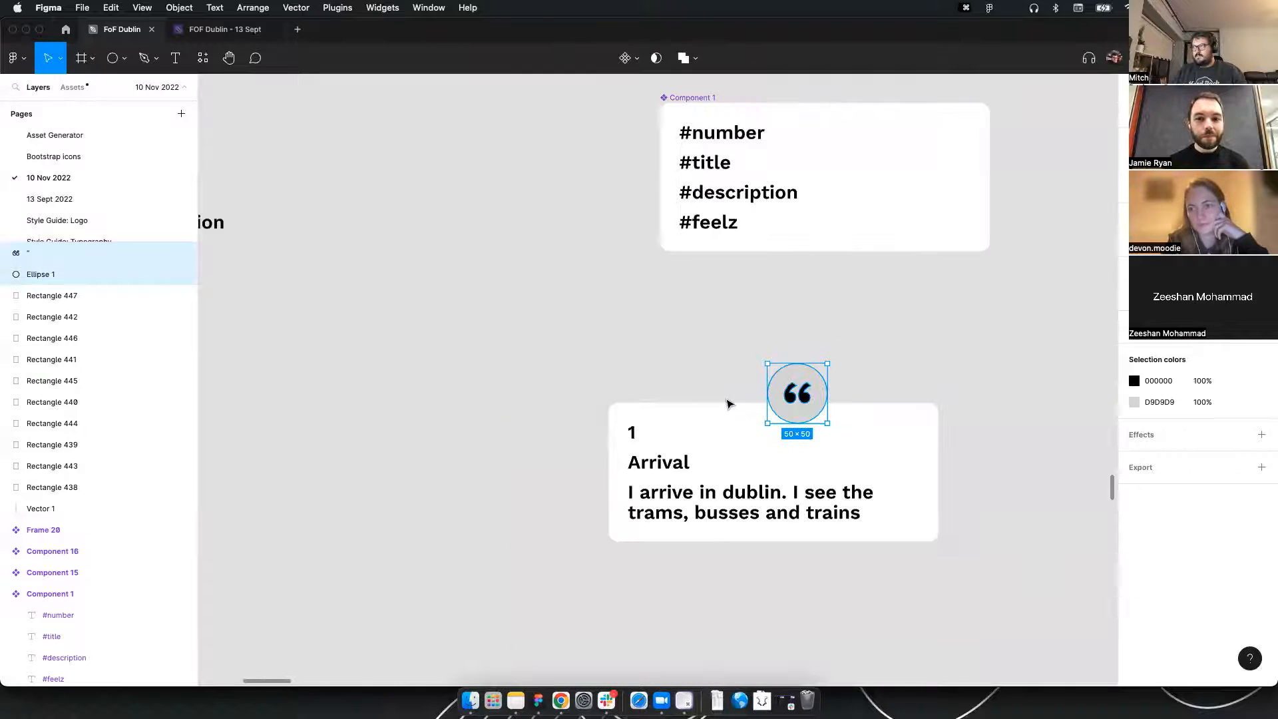
{"action": "scroll", "coordinate": [685, 389], "scroll_direction": "right", "scroll_amount": 3}
{"action": "left_click_drag", "start_coordinate": [599, 374], "coordinate": [729, 367]}
{"action": "left_click", "coordinate": [778, 335]}
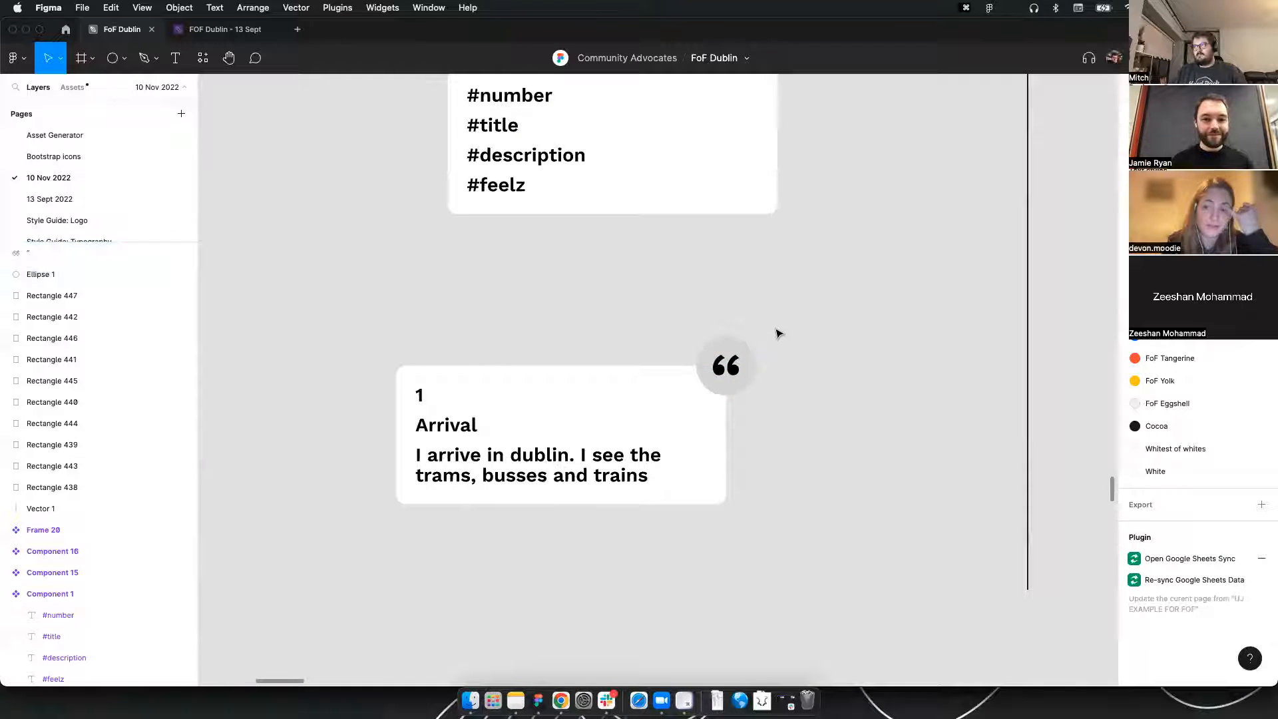
Fill the badge circle with black and the quotation mark with white, FFFFFF
{"action": "left_click", "coordinate": [705, 382]}
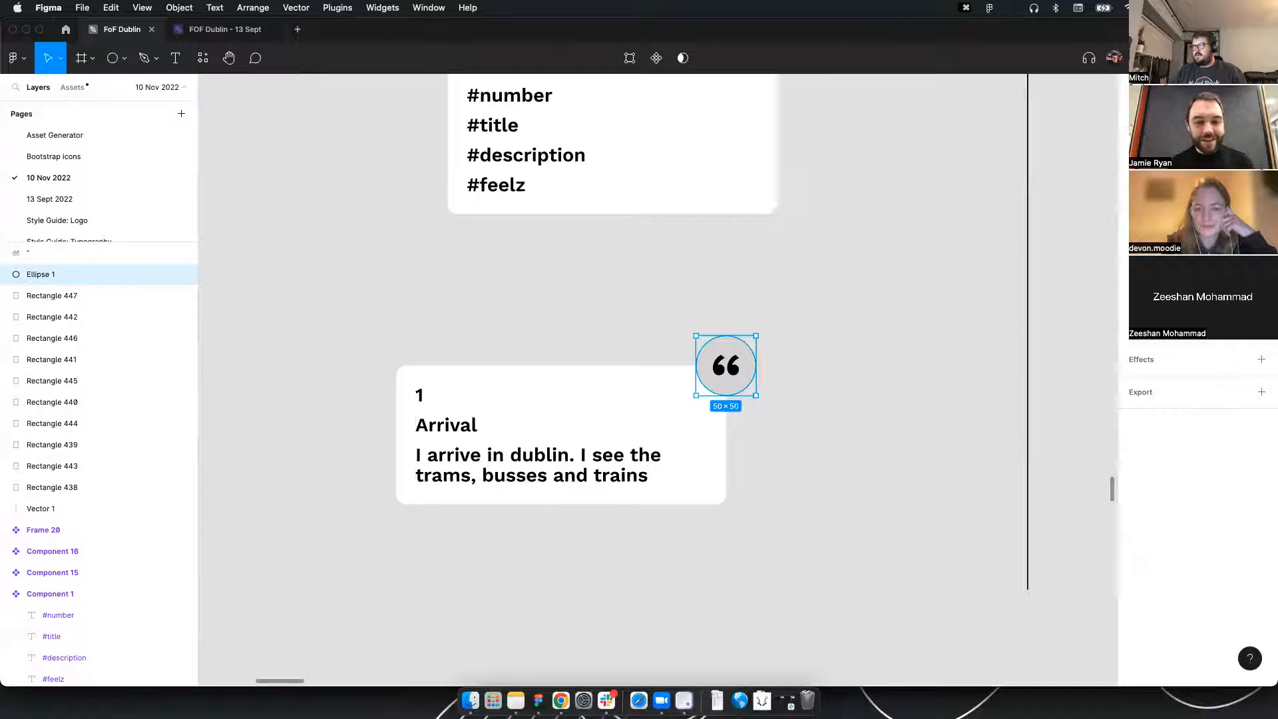
{"action": "left_click", "coordinate": [1134, 294]}
{"action": "left_click_drag", "start_coordinate": [1005, 393], "coordinate": [957, 473]}
{"action": "left_click", "coordinate": [747, 328]}
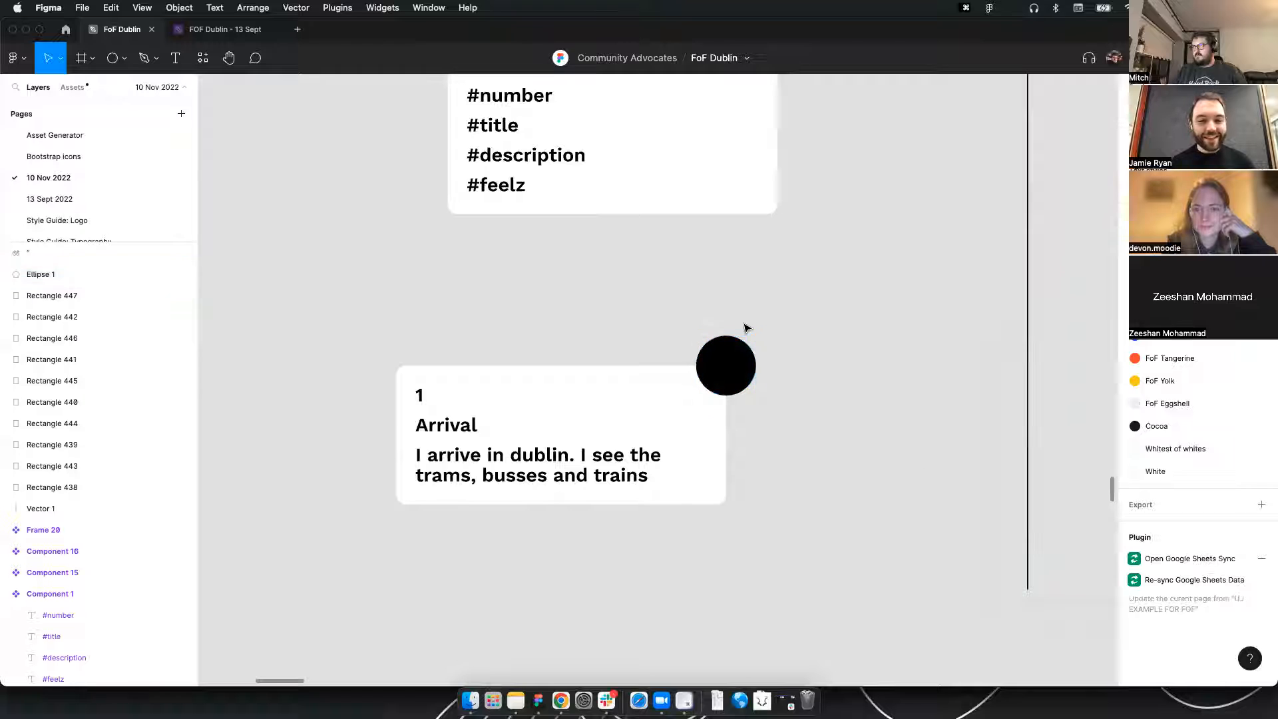
{"action": "left_click", "coordinate": [730, 367]}
{"action": "left_click", "coordinate": [1134, 294]}
{"action": "left_click_drag", "start_coordinate": [1035, 378], "coordinate": [881, 245]}
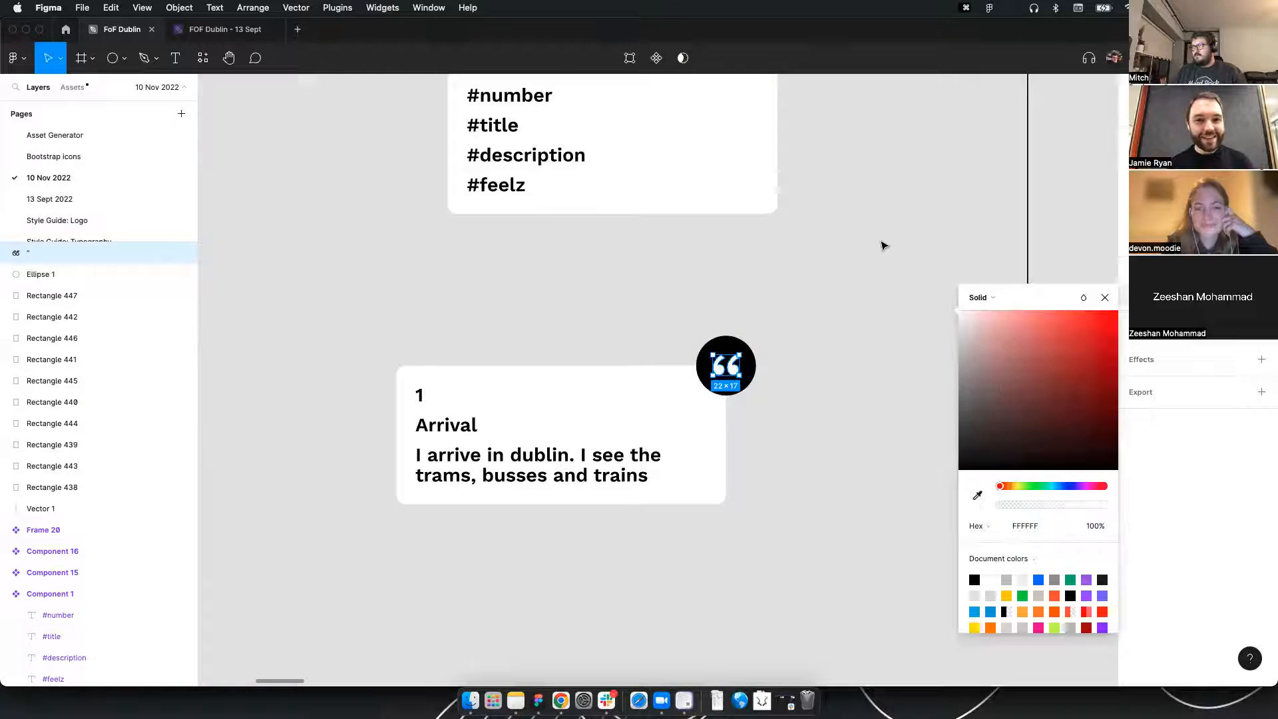
{"action": "left_click", "coordinate": [878, 248]}
Move the circle and quotation mark together to the middle of the Arrival card's top edge
{"action": "left_click", "coordinate": [699, 369]}
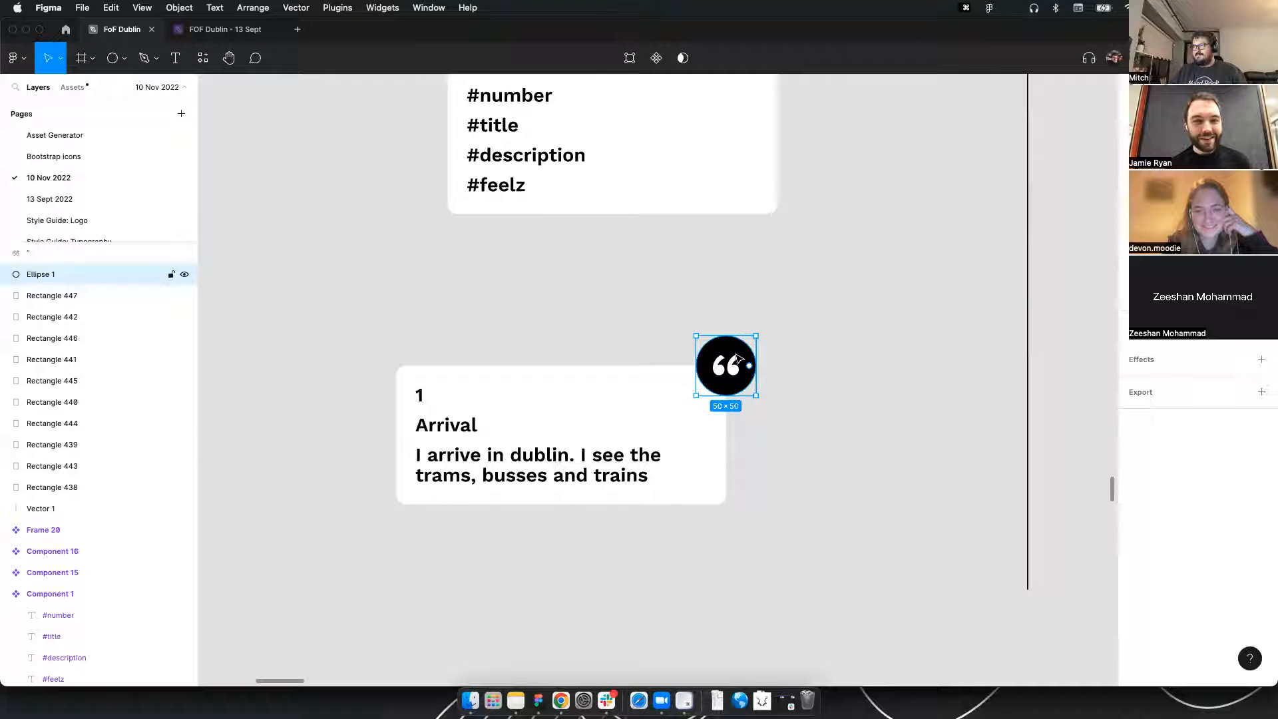
{"action": "left_click", "coordinate": [735, 372], "text": "shift"}
{"action": "left_click_drag", "start_coordinate": [735, 371], "coordinate": [571, 371]}
{"action": "left_click", "coordinate": [589, 307]}
Duplicate the Arrival card with its quotation badge to the left of the original
{"action": "left_click_drag", "start_coordinate": [588, 307], "coordinate": [852, 262]}
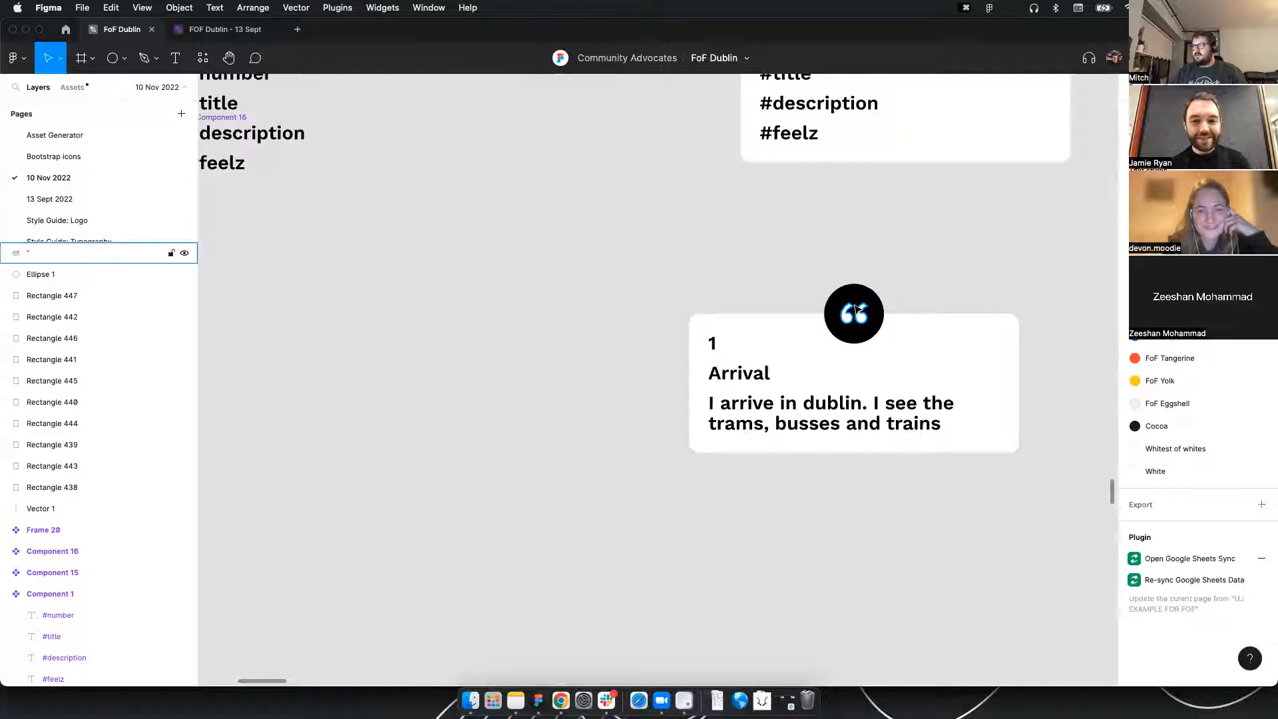
{"action": "left_click_drag", "start_coordinate": [937, 276], "coordinate": [719, 406]}
{"action": "left_click_drag", "start_coordinate": [832, 378], "coordinate": [376, 378]}
Remove the title Arrival and the number 1 from the original card, leaving only its description
{"action": "double_click", "coordinate": [726, 372]}
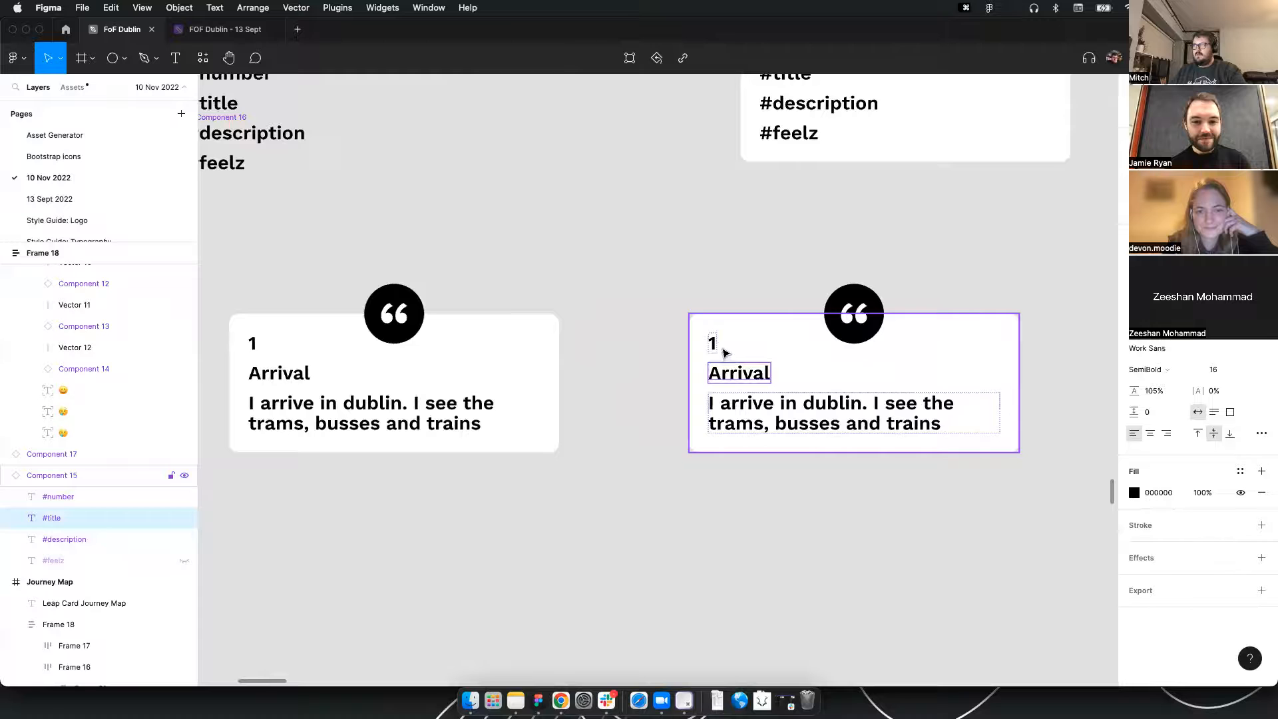
{"action": "key", "text": "Delete"}
{"action": "left_click", "coordinate": [711, 341]}
{"action": "key", "text": "Delete"}
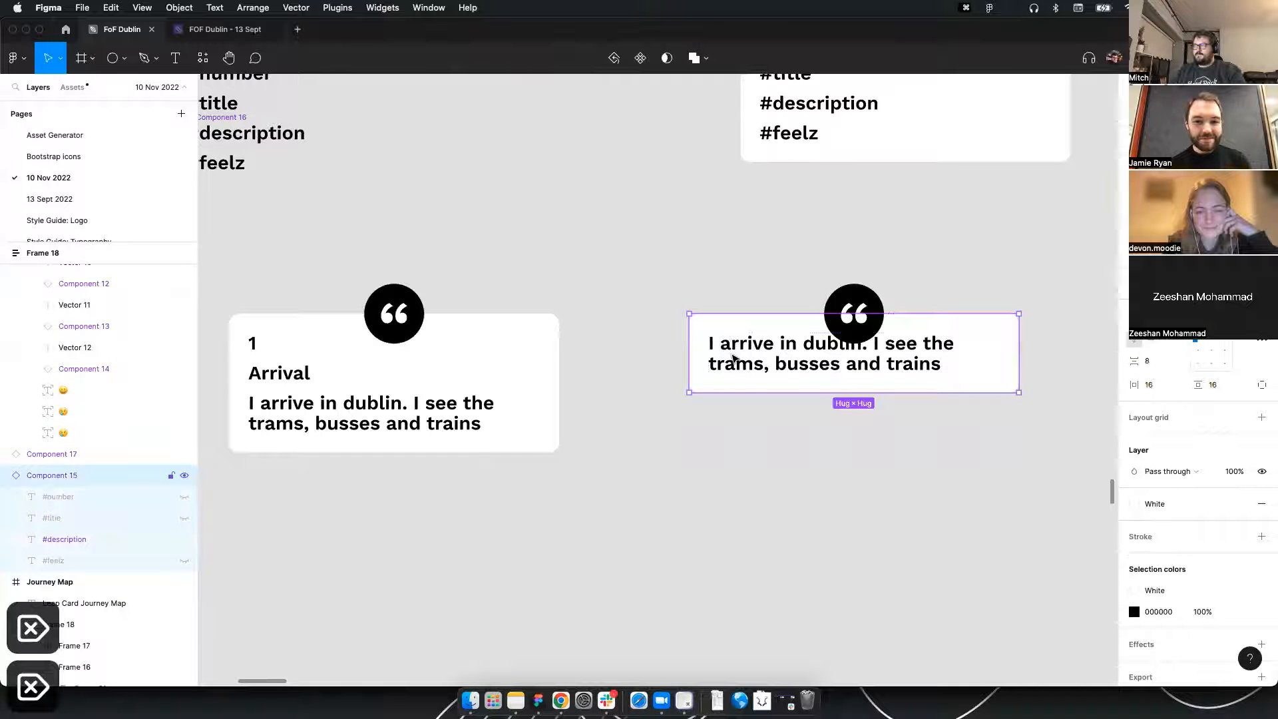
Detach the description-only card from its main component
{"action": "left_click", "coordinate": [731, 357]}
{"action": "left_click", "coordinate": [748, 391]}
{"action": "right_click", "coordinate": [732, 391]}
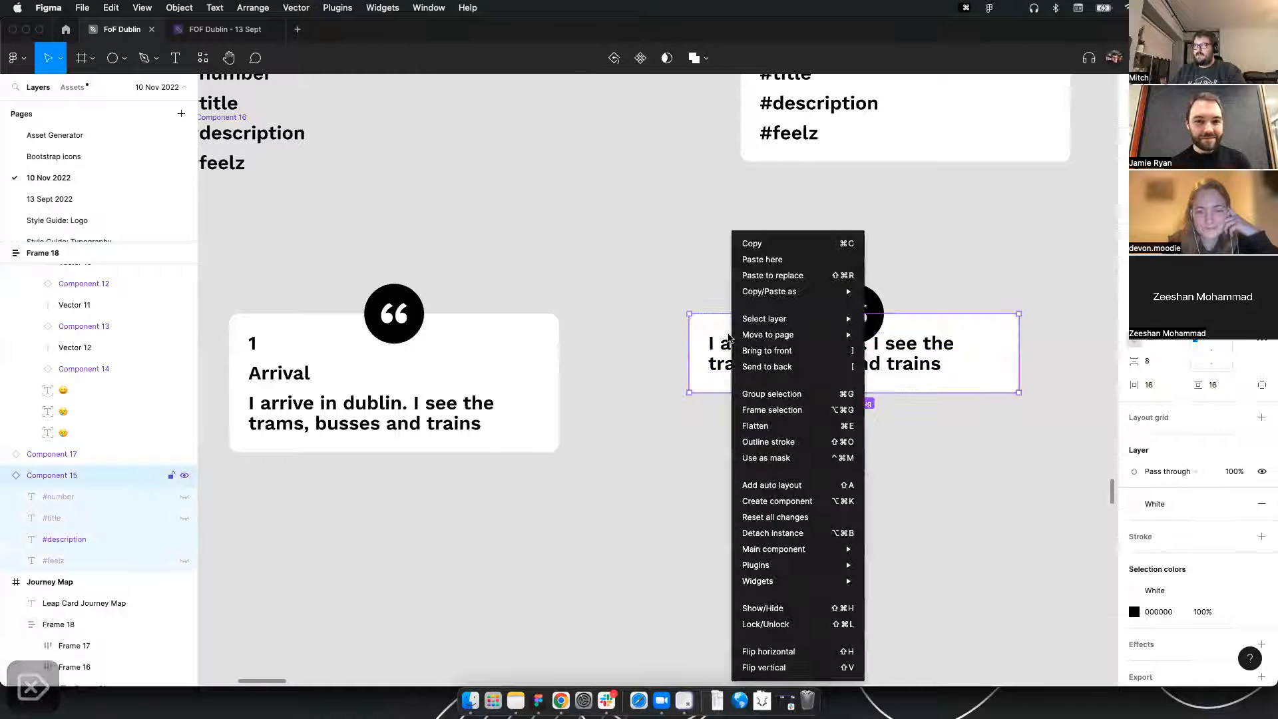
{"action": "left_click", "coordinate": [788, 538]}
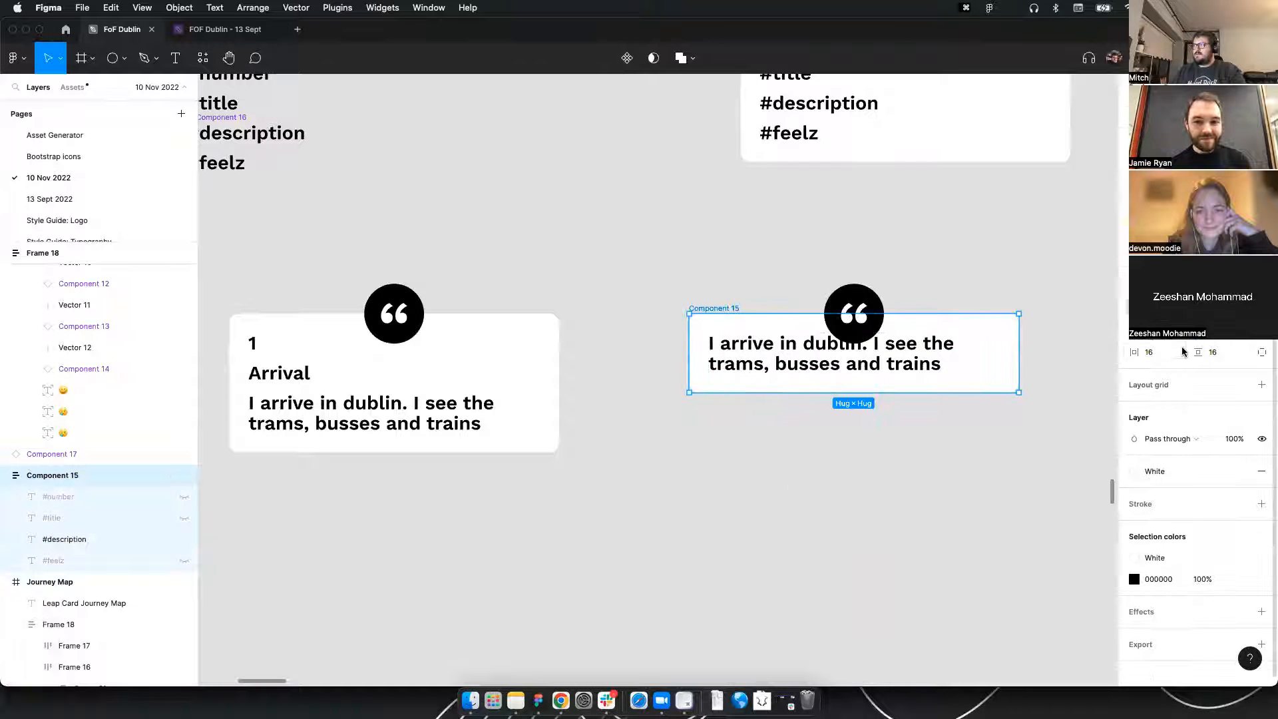
Set individual padding on the detached card, with a top padding of 40
{"action": "left_click", "coordinate": [1262, 354]}
{"action": "left_click", "coordinate": [1220, 356]}
{"action": "key", "text": "shift+Up"}
{"action": "key", "text": "shift+Up"}
{"action": "key", "text": "shift+Up"}
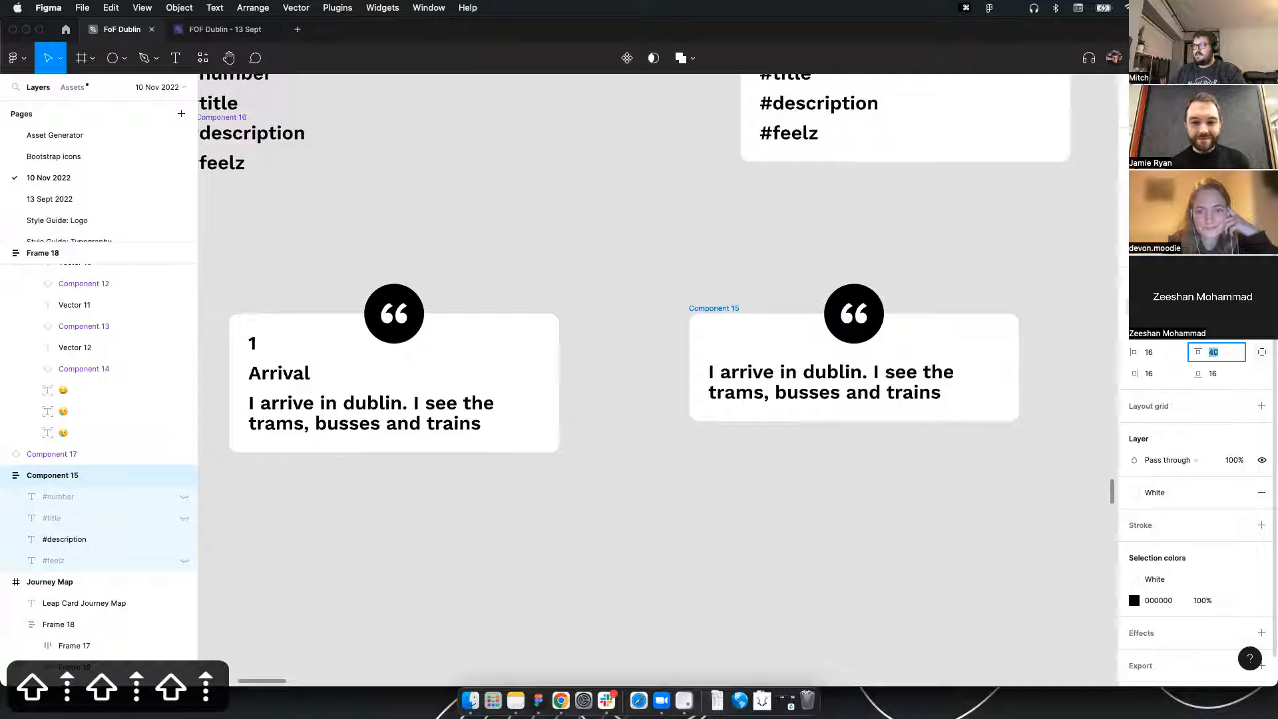
{"action": "left_click", "coordinate": [809, 258]}
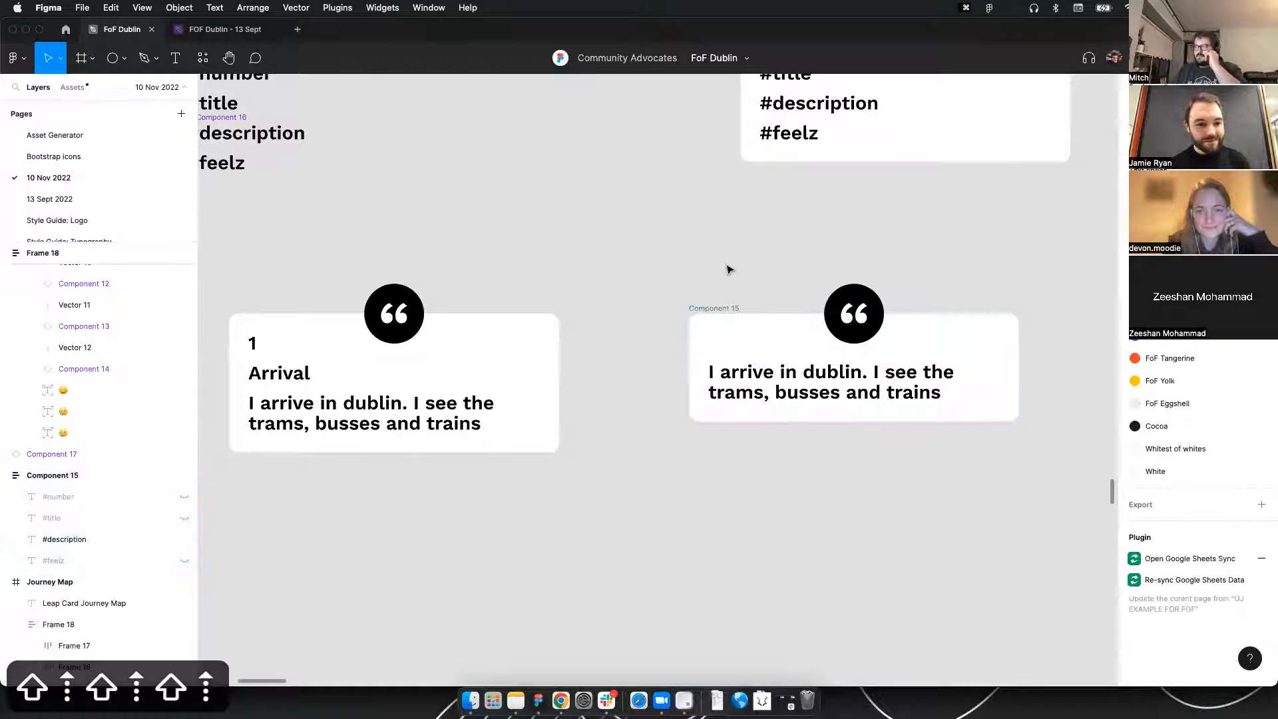
Examine the sample journey maps and the Leap Card Journey Map for reference on card and badge types
{"action": "left_click_drag", "start_coordinate": [622, 287], "coordinate": [660, 283]}
{"action": "left_click_drag", "start_coordinate": [979, 276], "coordinate": [462, 286]}
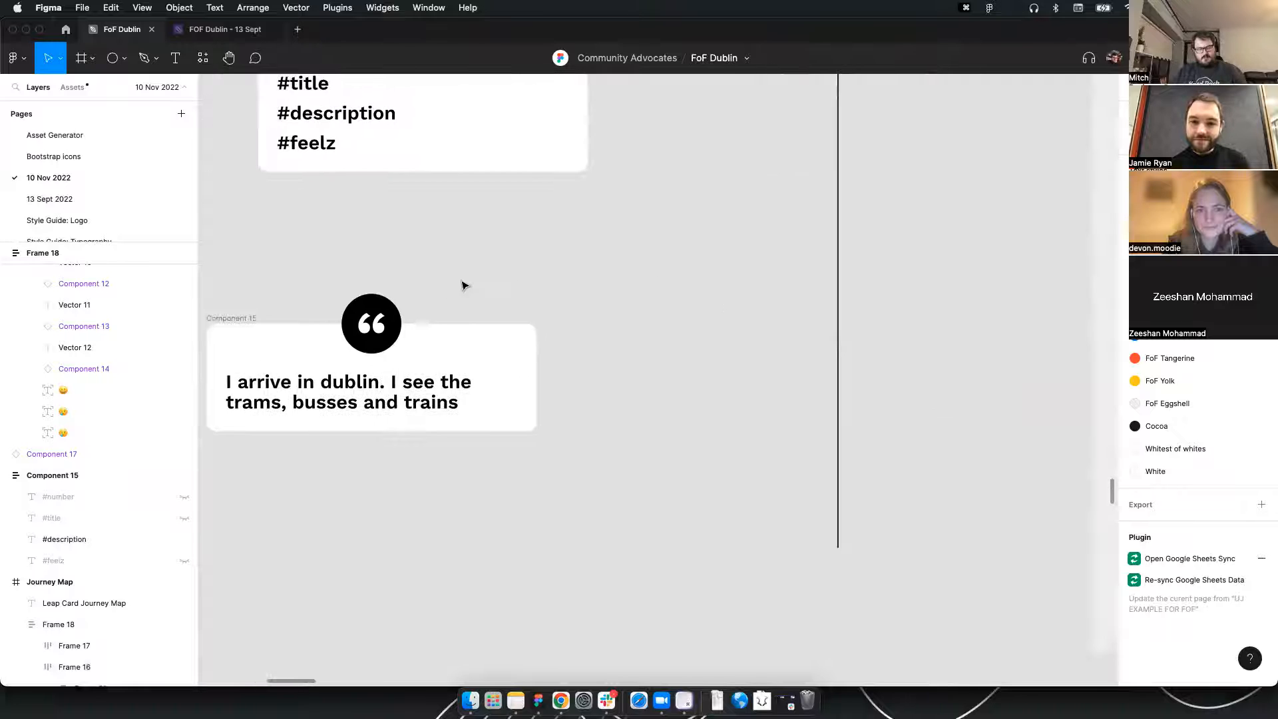
{"action": "scroll", "coordinate": [462, 286], "scroll_direction": "down", "scroll_amount": 10}
{"action": "scroll", "coordinate": [469, 301], "scroll_direction": "down", "scroll_amount": 5}
{"action": "left_click_drag", "start_coordinate": [888, 277], "coordinate": [415, 316]}
{"action": "scroll", "coordinate": [639, 309], "scroll_direction": "up", "scroll_amount": 8}
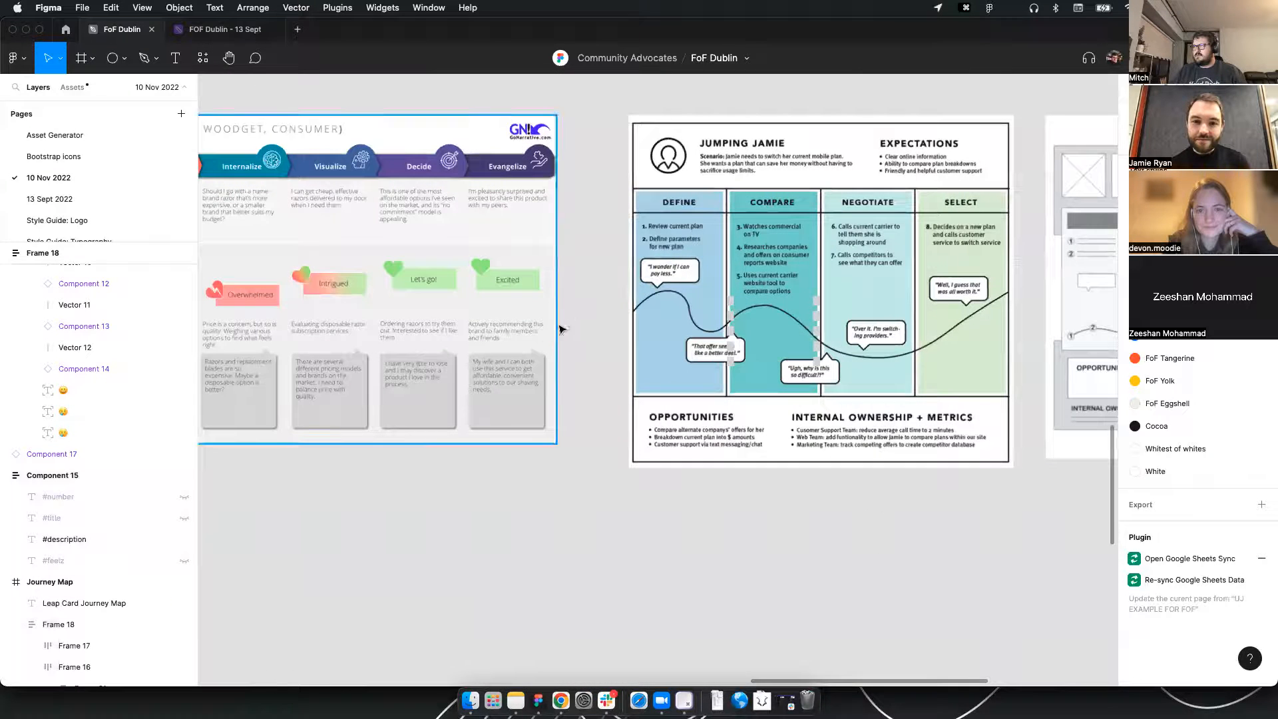
{"action": "scroll", "coordinate": [661, 376], "scroll_direction": "left", "scroll_amount": 10}
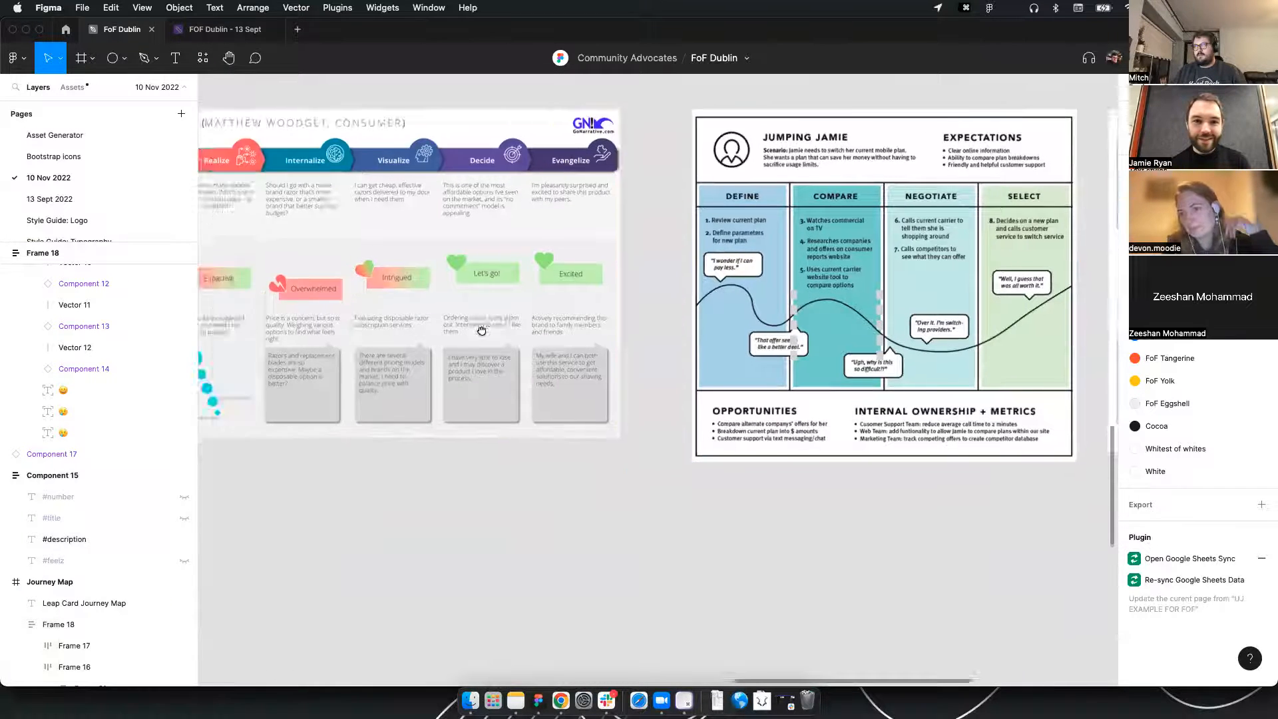
{"action": "scroll", "coordinate": [552, 333], "scroll_direction": "left", "scroll_amount": 20}
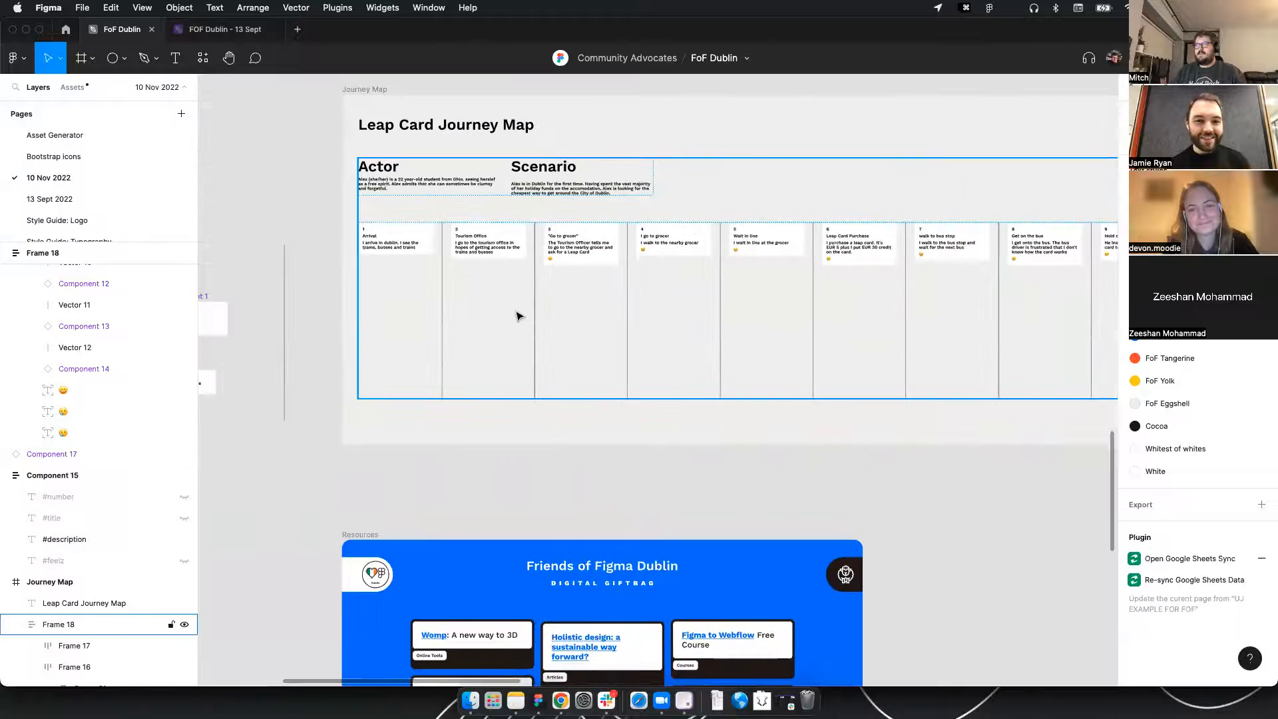
{"action": "scroll", "coordinate": [759, 336], "scroll_direction": "up", "scroll_amount": 10}
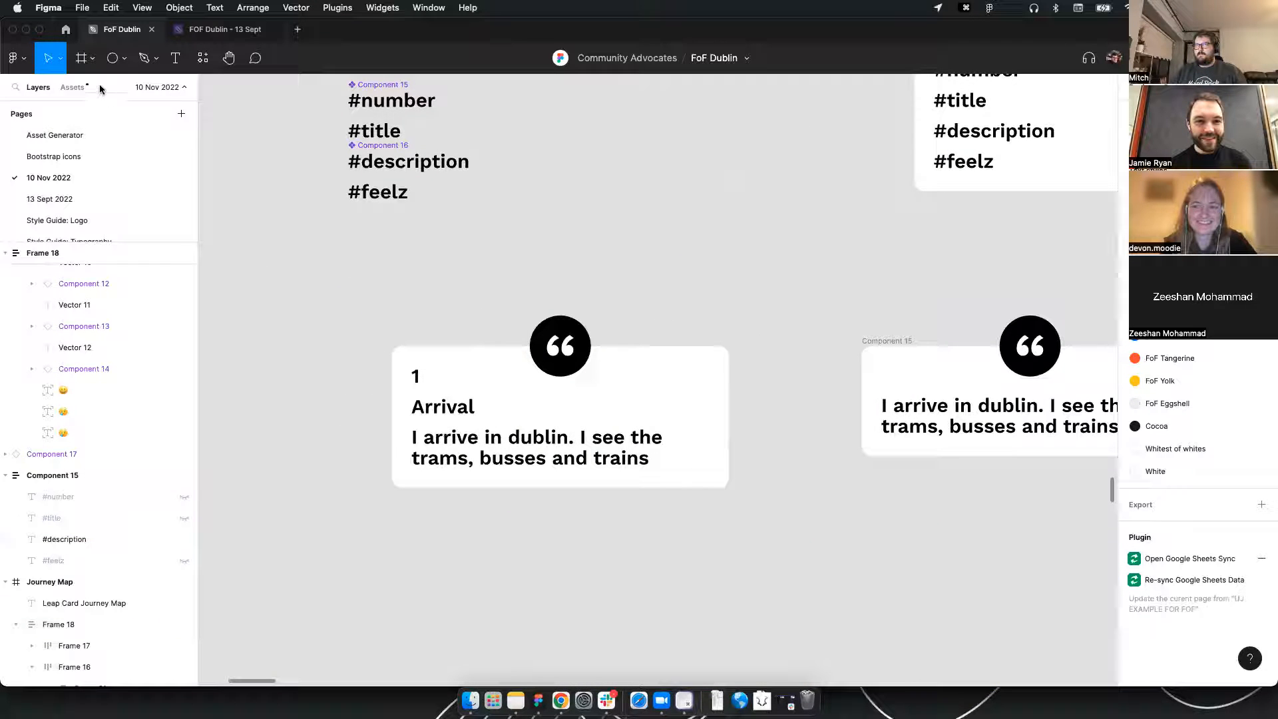
Search the assets for "pain" and replace the quotation mark on the duplicated card's badge with the filled pin icon
{"action": "left_click", "coordinate": [72, 87]}
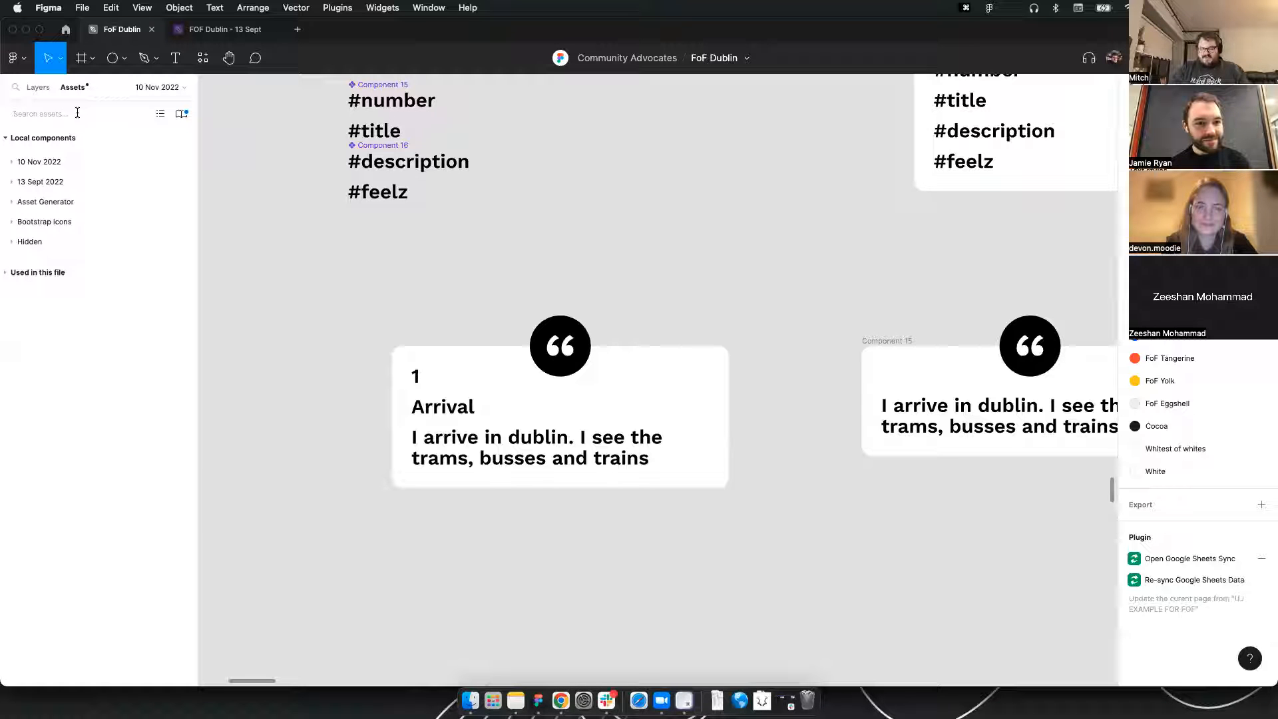
{"action": "type", "text": "pain"}
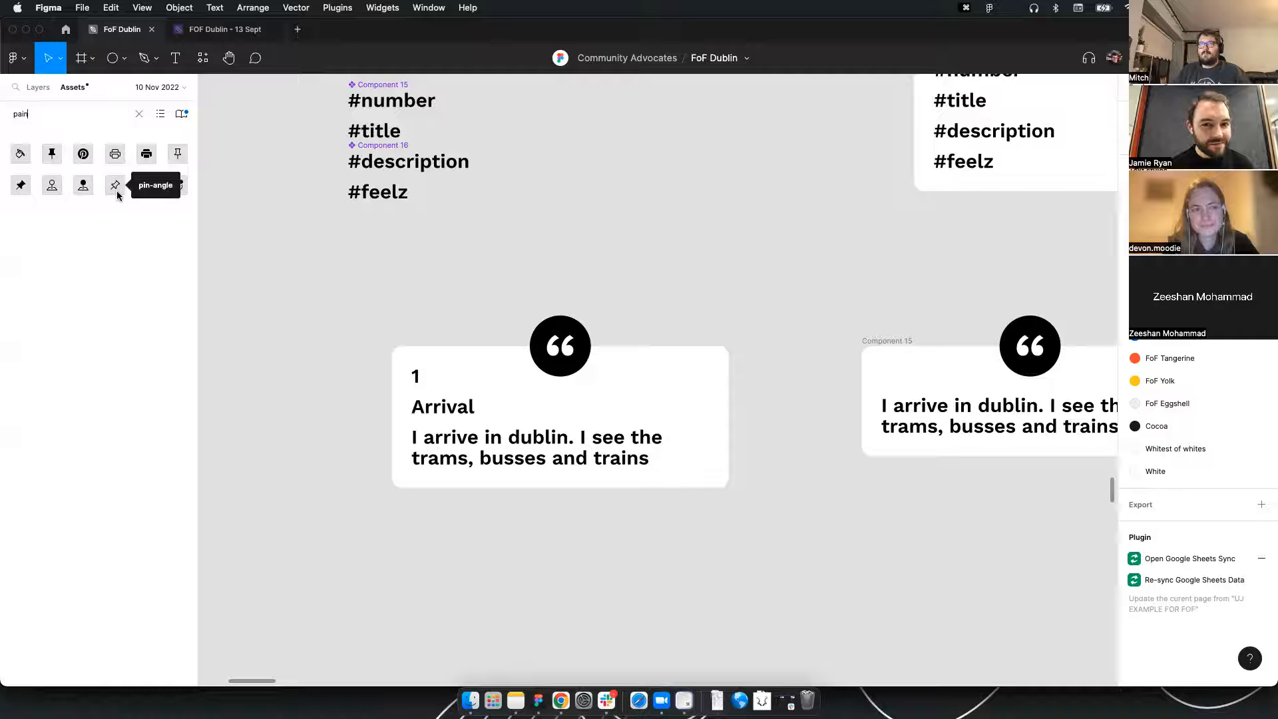
{"action": "left_click_drag", "start_coordinate": [20, 185], "coordinate": [556, 355]}
{"action": "left_click", "coordinate": [643, 285]}
{"action": "left_click", "coordinate": [562, 348]}
{"action": "key", "text": "Delete"}
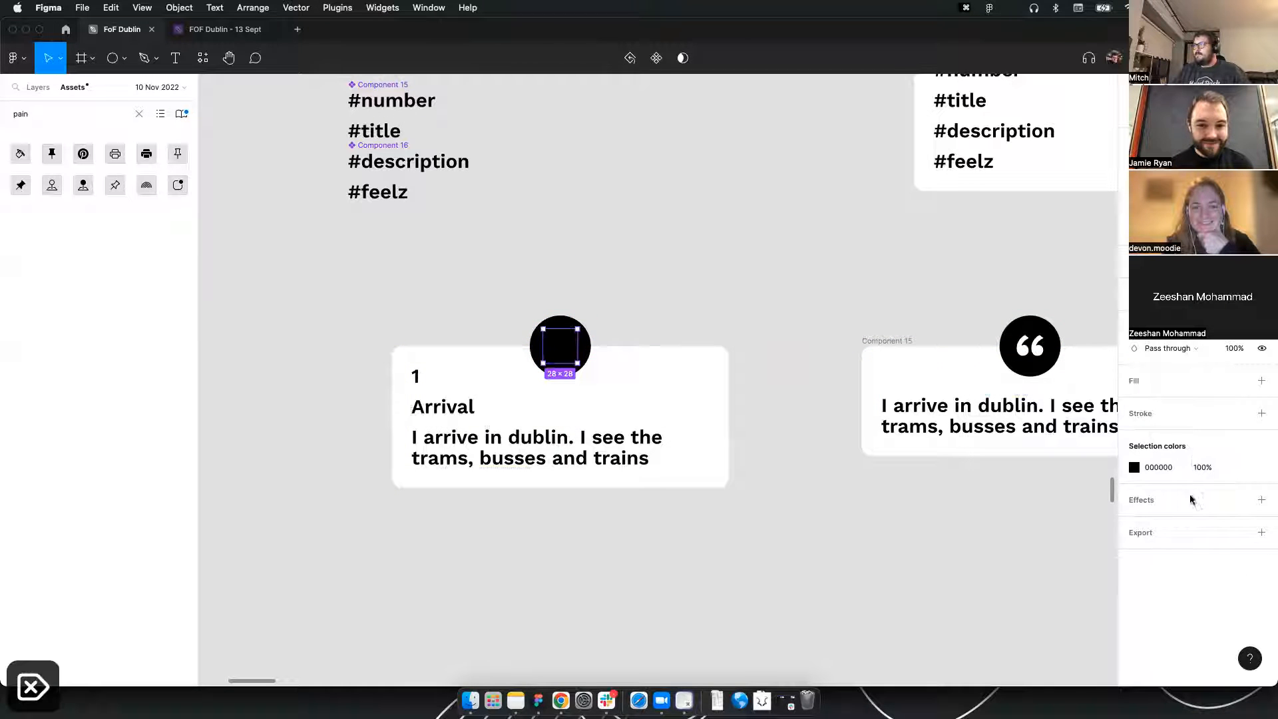
Recolor the pin icon on the black badge to white, FFFFFF
{"action": "left_click", "coordinate": [1161, 467]}
{"action": "type", "text": "f"}
{"action": "key", "text": "Return"}
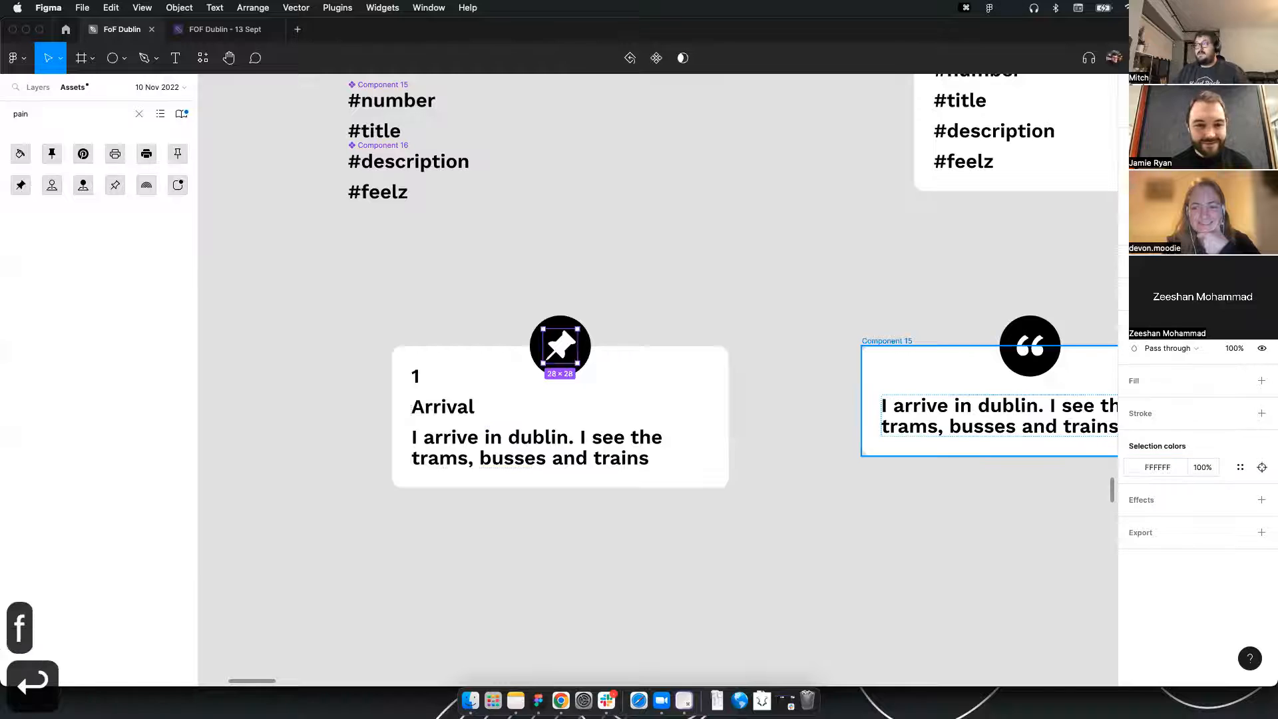
{"action": "left_click", "coordinate": [792, 248]}
Move the quotation and pin badges off their cards into a row above, along with an empty black circle
{"action": "left_click_drag", "start_coordinate": [1030, 346], "coordinate": [866, 285]}
{"action": "left_click_drag", "start_coordinate": [1032, 348], "coordinate": [866, 285]}
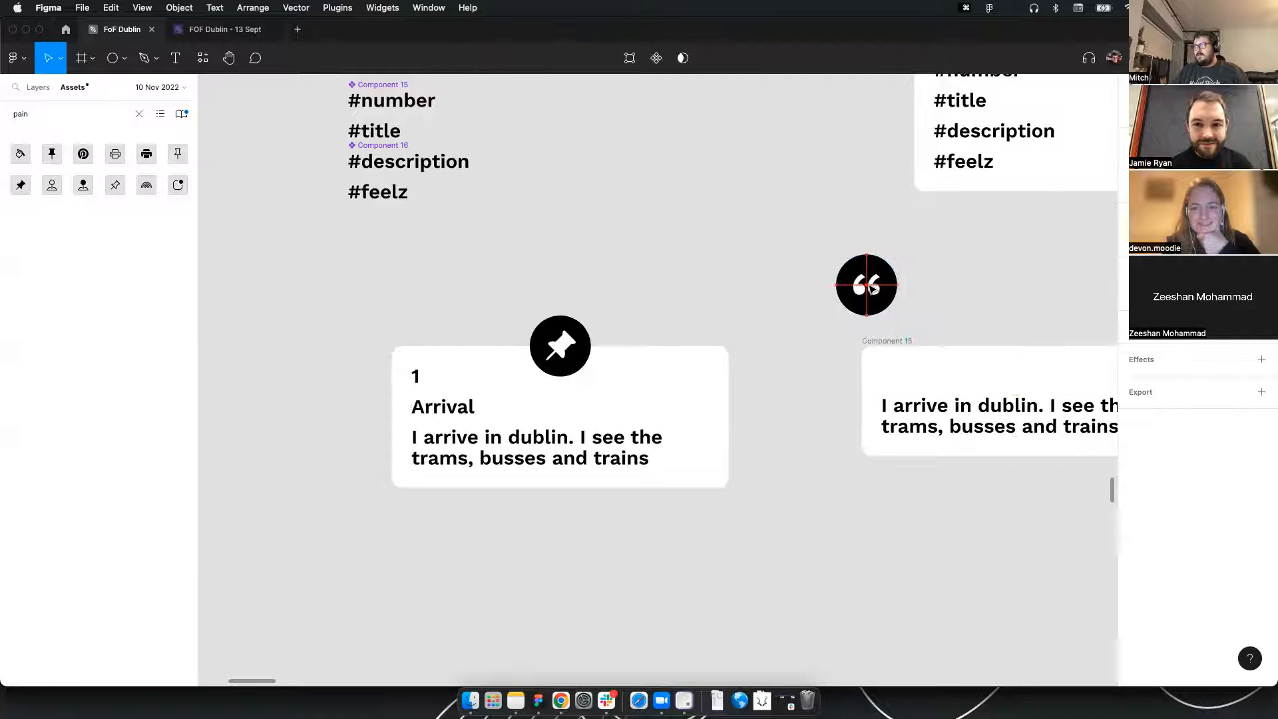
{"action": "left_click", "coordinate": [562, 340]}
{"action": "left_click_drag", "start_coordinate": [562, 341], "coordinate": [602, 286]}
{"action": "left_click", "coordinate": [677, 228]}
Move both cards farther down the canvas, away from the row of badges
{"action": "left_click_drag", "start_coordinate": [537, 381], "coordinate": [538, 436]}
{"action": "left_click", "coordinate": [962, 369]}
{"action": "left_click", "coordinate": [924, 335]}
{"action": "left_click_drag", "start_coordinate": [913, 340], "coordinate": [912, 394]}
{"action": "left_click", "coordinate": [858, 408]}
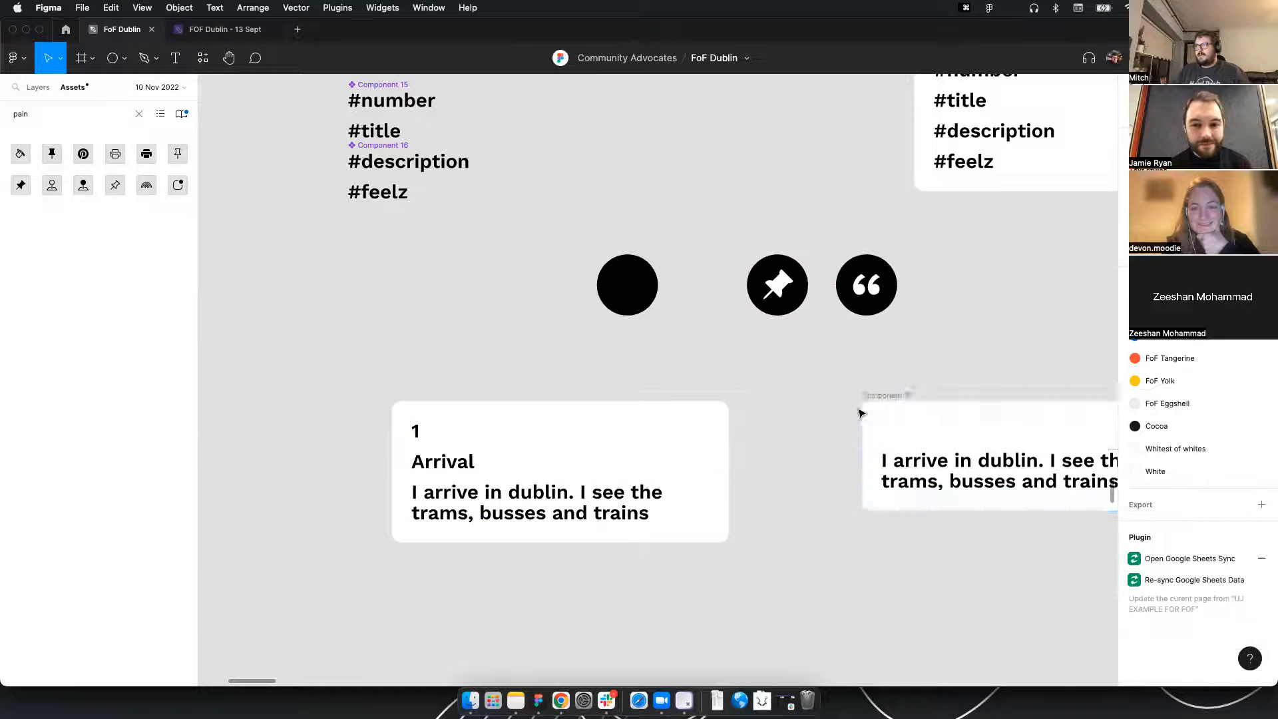
Turn the quotation badge and the pin badge each into its own component
{"action": "scroll", "coordinate": [862, 408], "scroll_direction": "right", "scroll_amount": 9}
{"action": "scroll", "coordinate": [862, 408], "scroll_direction": "down", "scroll_amount": 2}
{"action": "left_click_drag", "start_coordinate": [608, 191], "coordinate": [527, 280]}
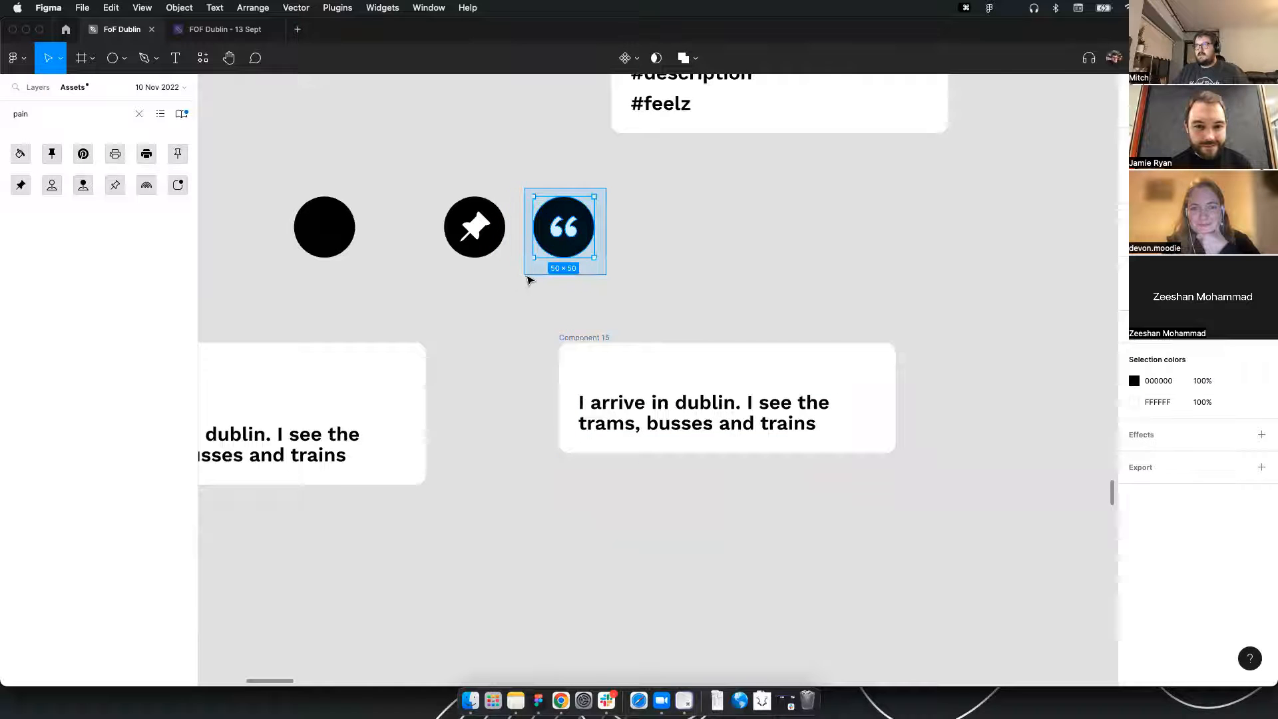
{"action": "key", "text": "alt+super+k"}
{"action": "left_click", "coordinate": [476, 203]}
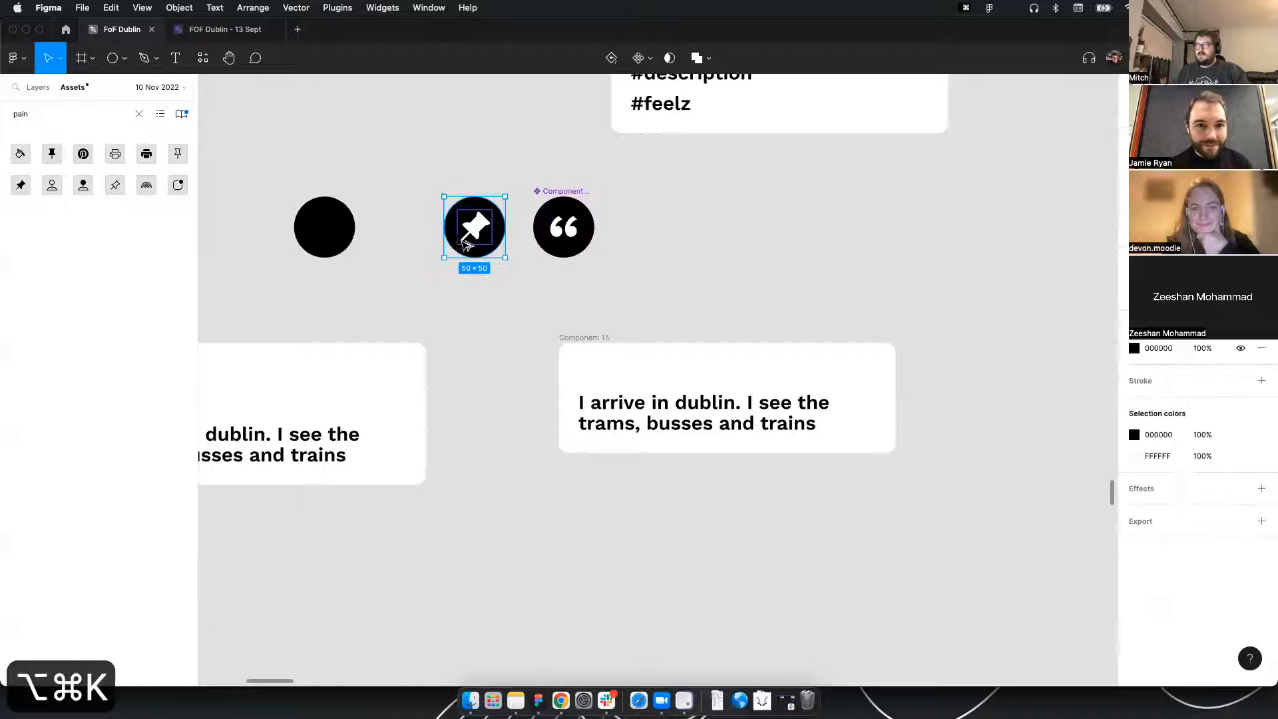
{"action": "key", "text": "alt+super+k"}
Combine the pin and quotation badge components as variants of one component set
{"action": "left_click_drag", "start_coordinate": [660, 169], "coordinate": [398, 278]}
{"action": "left_click", "coordinate": [1188, 311]}
{"action": "left_click", "coordinate": [606, 198]}
Place a copy of the pin badge centered across the top edge of the description-only card, and make both one component
{"action": "left_click", "coordinate": [466, 173]}
{"action": "left_click", "coordinate": [464, 223]}
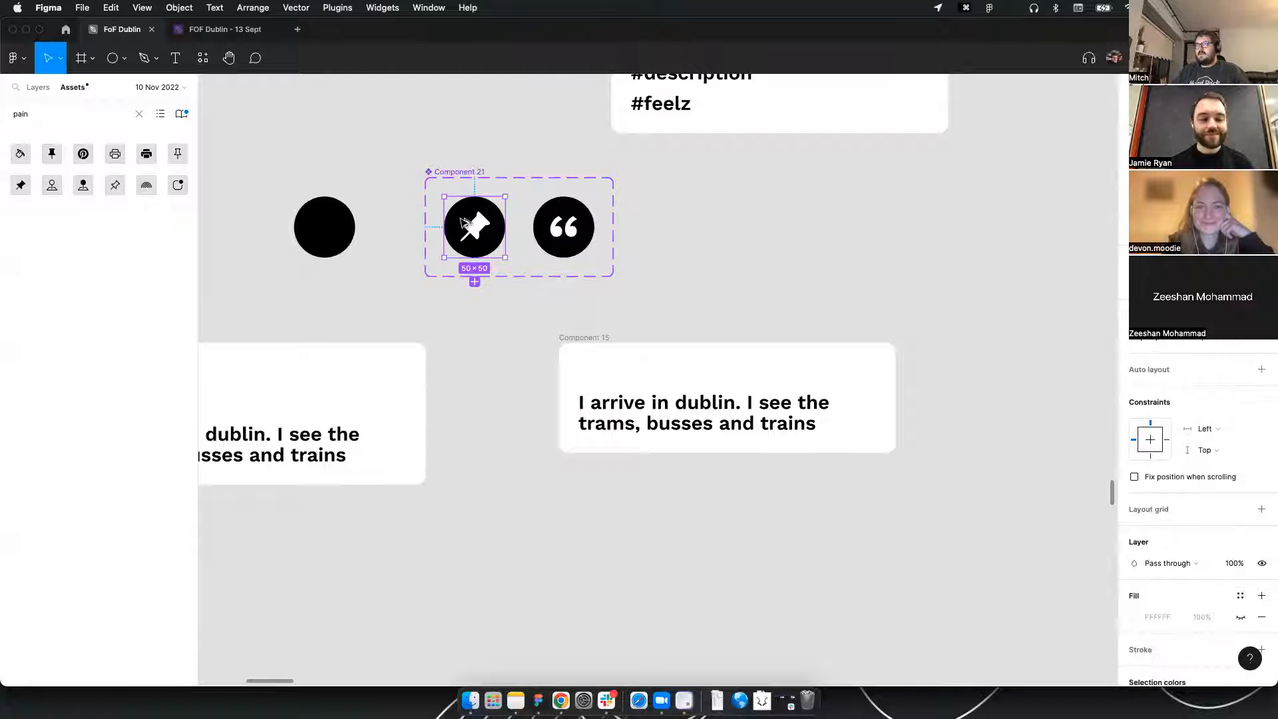
{"action": "left_click_drag", "start_coordinate": [464, 223], "coordinate": [729, 354]}
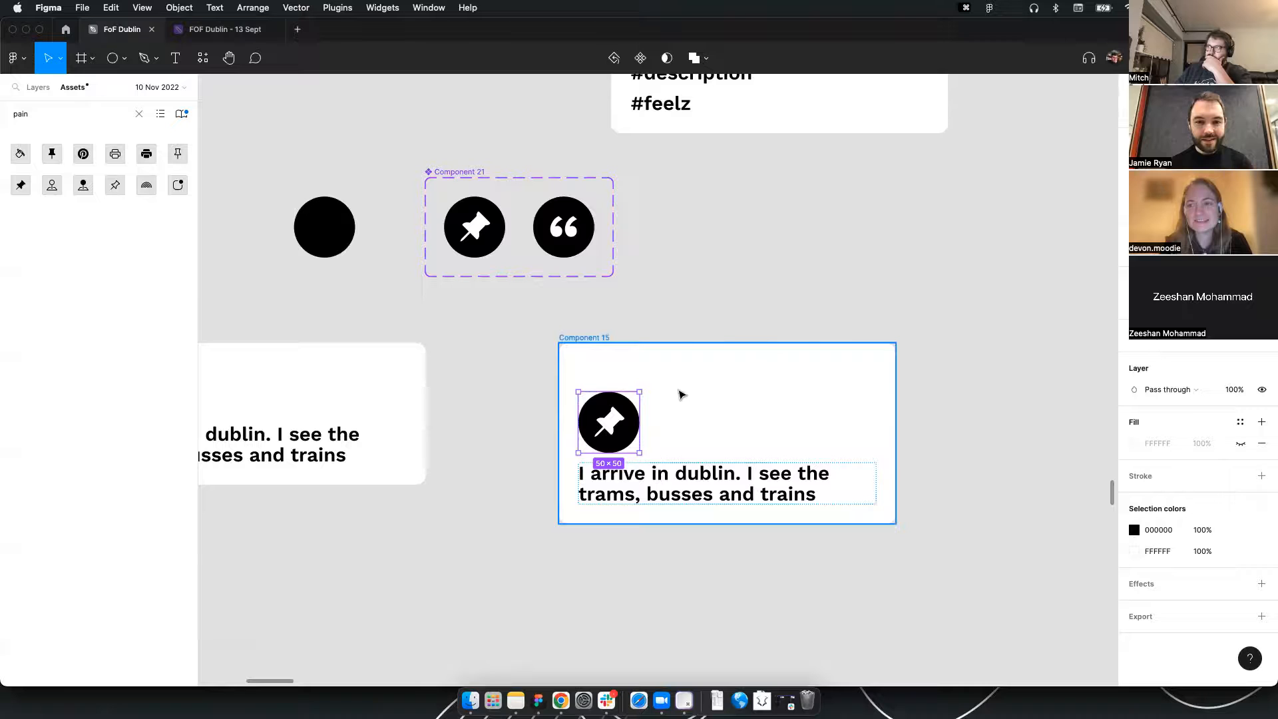
{"action": "left_click_drag", "start_coordinate": [608, 426], "coordinate": [721, 373]}
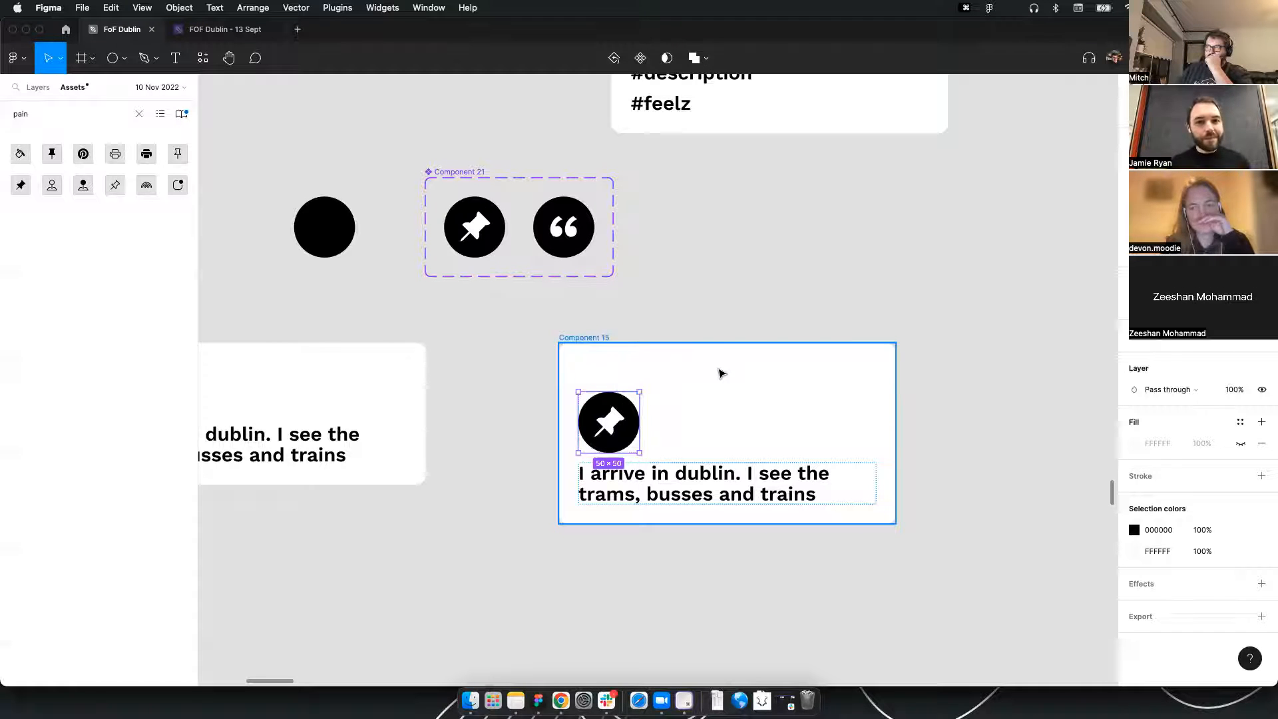
{"action": "key", "text": "space"}
{"action": "left_click_drag", "start_coordinate": [614, 421], "coordinate": [725, 337]}
{"action": "key", "text": "space"}
{"action": "left_click_drag", "start_coordinate": [529, 309], "coordinate": [952, 516]}
{"action": "key", "text": "alt+super+k"}
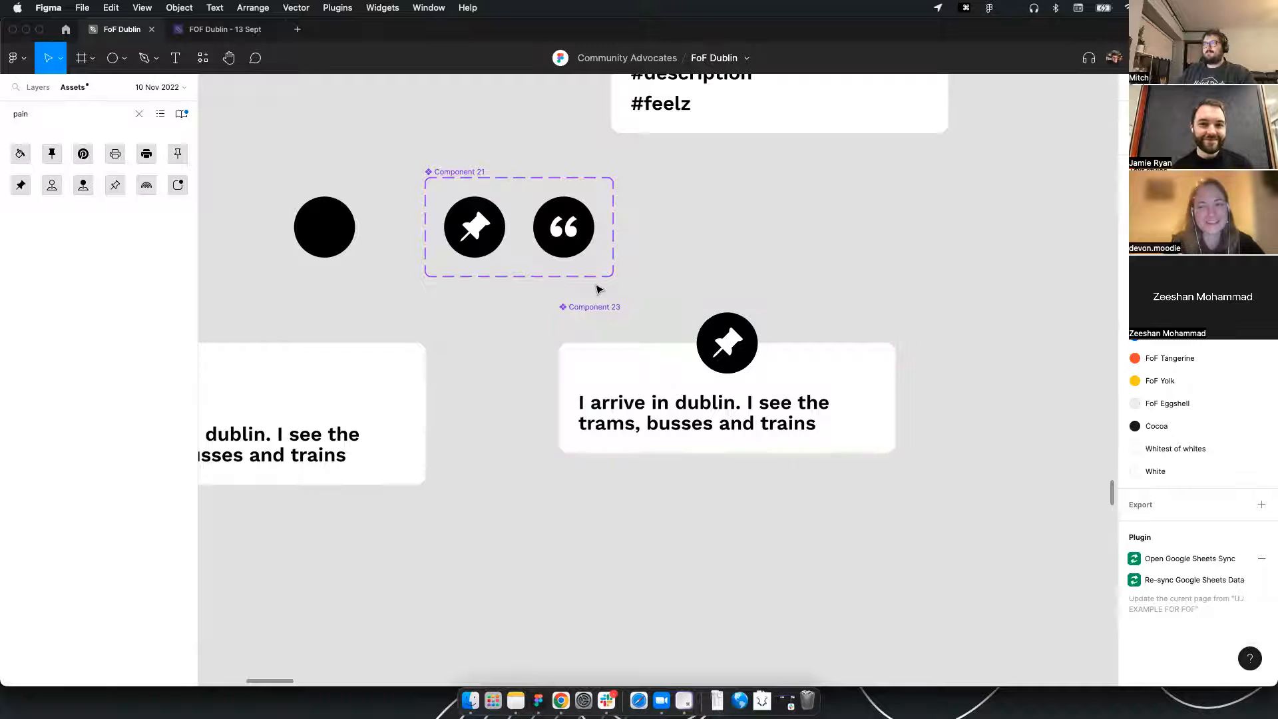
Delete the remaining Arrival card with the number and title
{"action": "scroll", "coordinate": [589, 304], "scroll_direction": "left", "scroll_amount": 5}
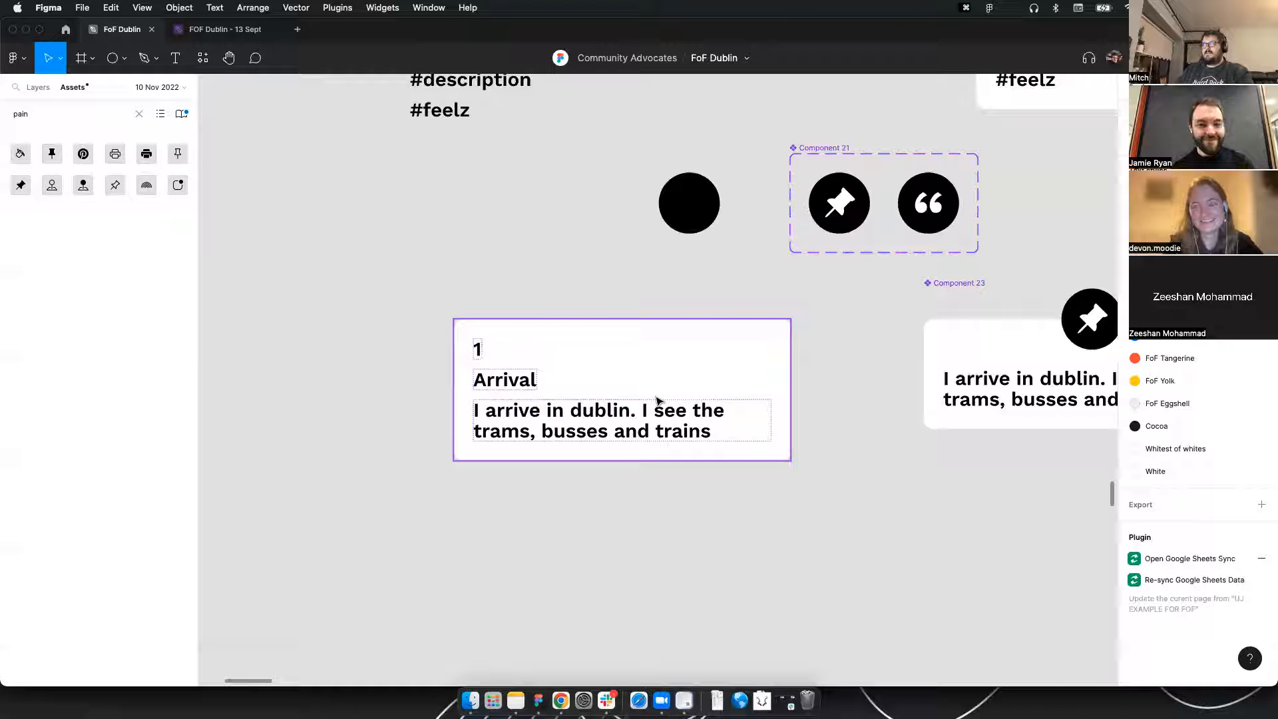
{"action": "key", "text": "Delete"}
{"action": "scroll", "coordinate": [719, 359], "scroll_direction": "right", "scroll_amount": 5}
Name the two badge variants by their property values: pin for the pin badge and quote for the quotation badge
{"action": "left_click", "coordinate": [747, 301]}
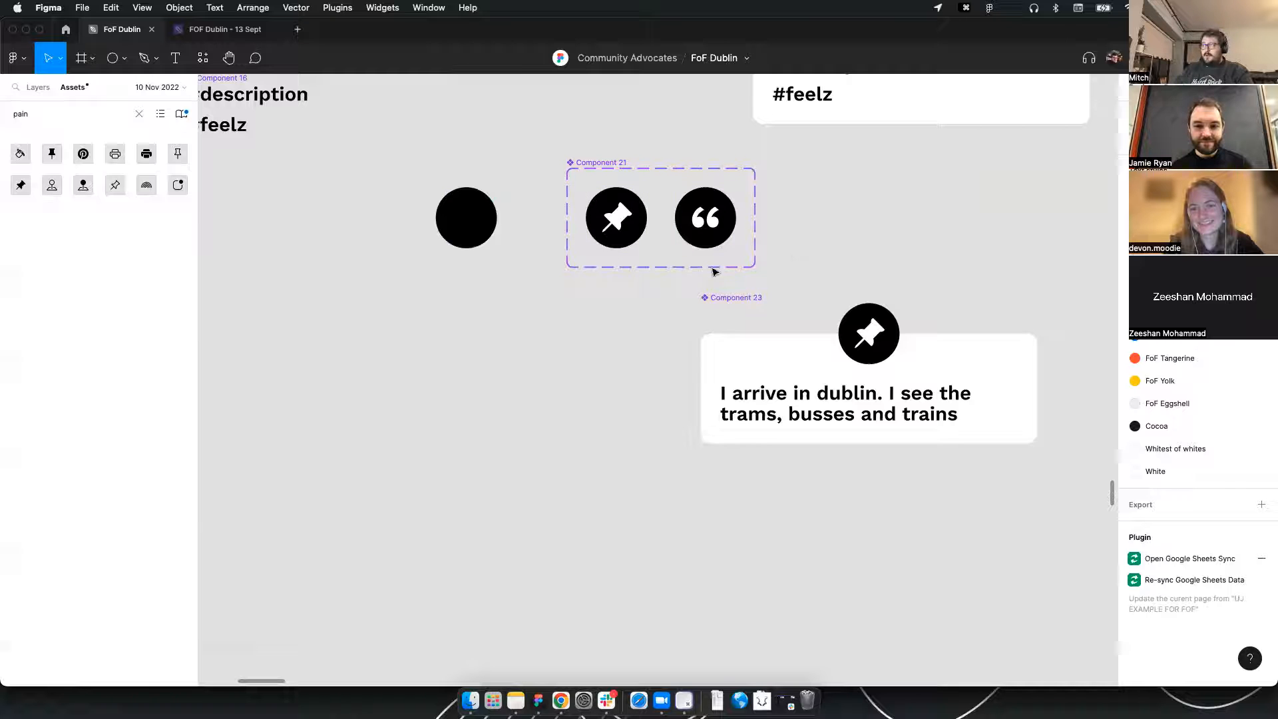
{"action": "left_click", "coordinate": [707, 225]}
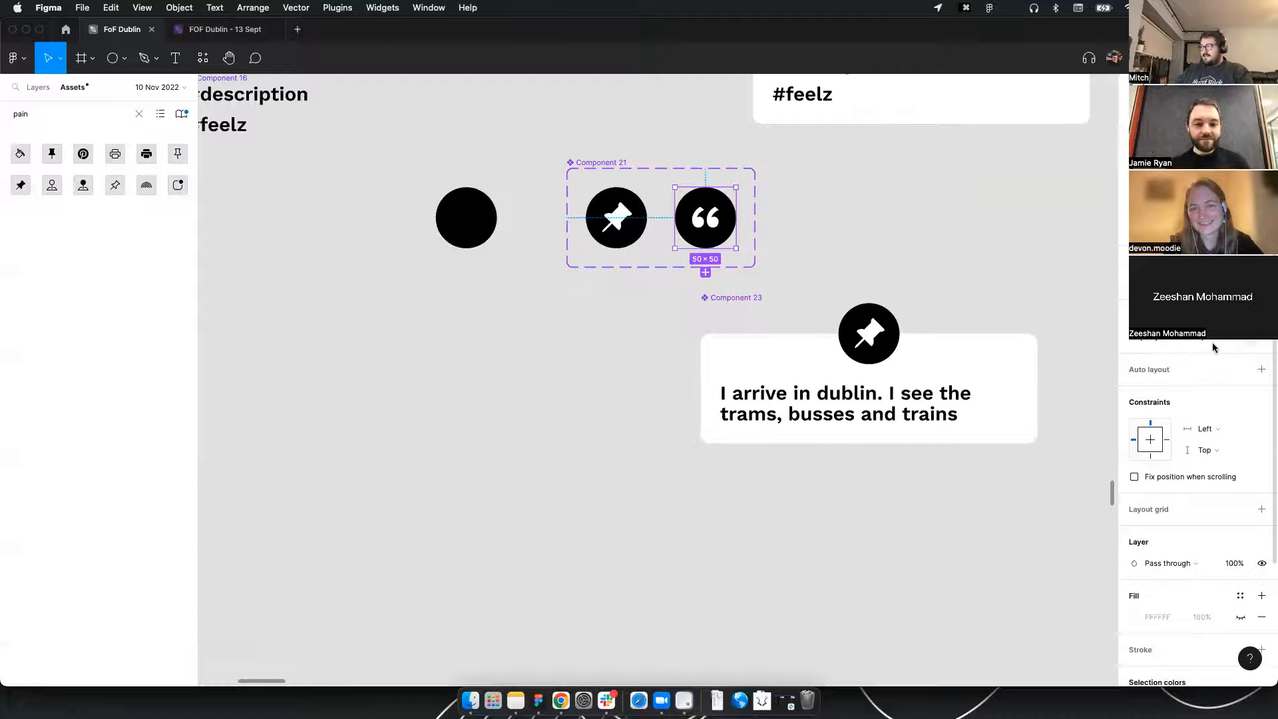
{"action": "left_click", "coordinate": [612, 215]}
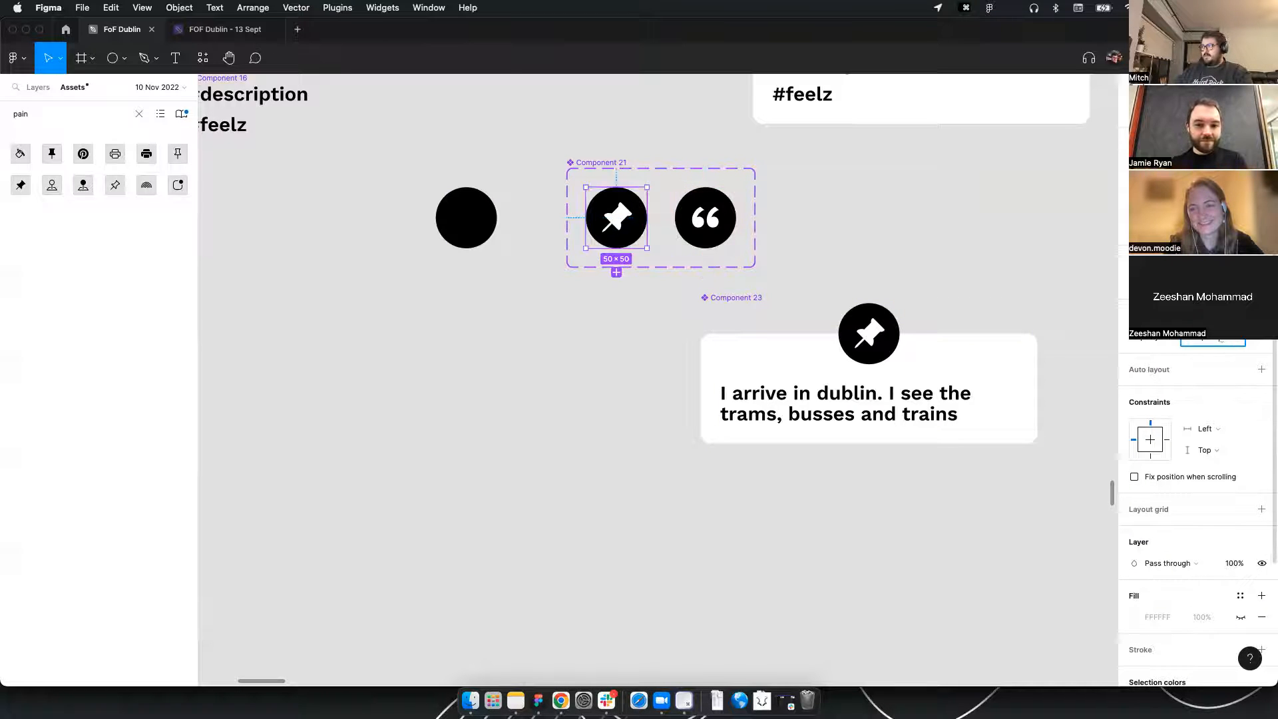
{"action": "type", "text": "pin"}
{"action": "key", "text": "Return"}
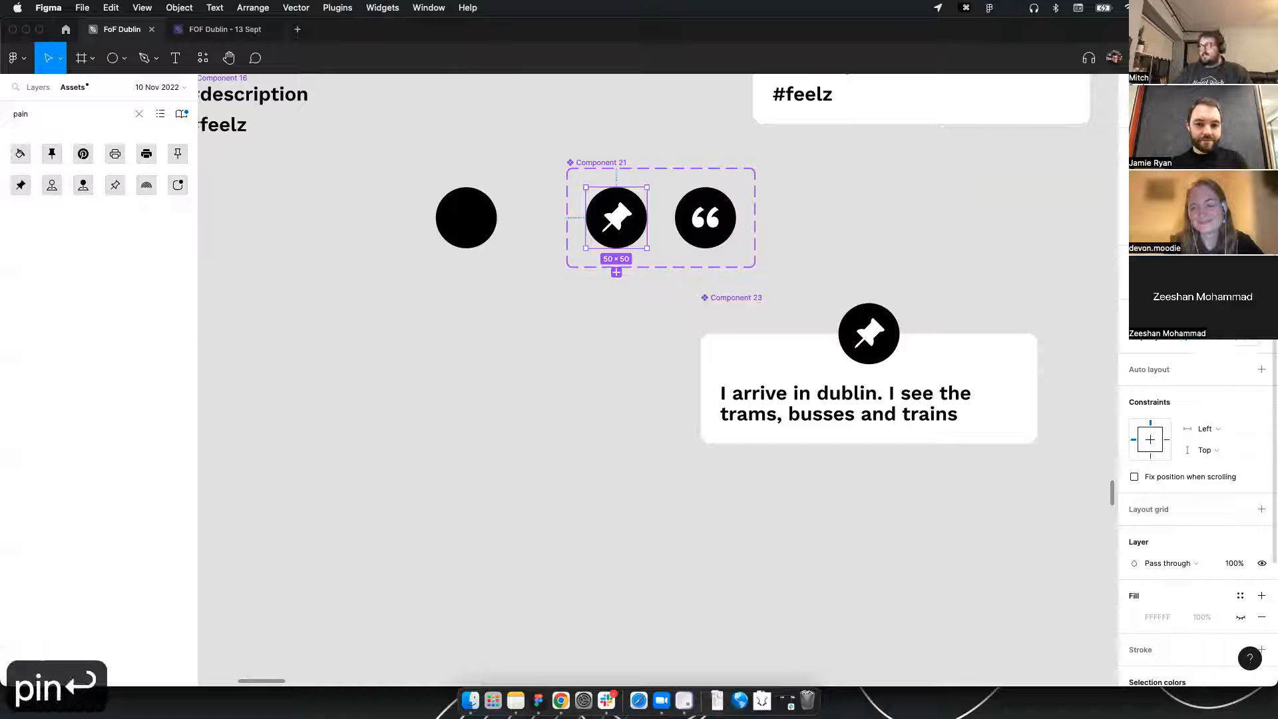
{"action": "left_click", "coordinate": [726, 232]}
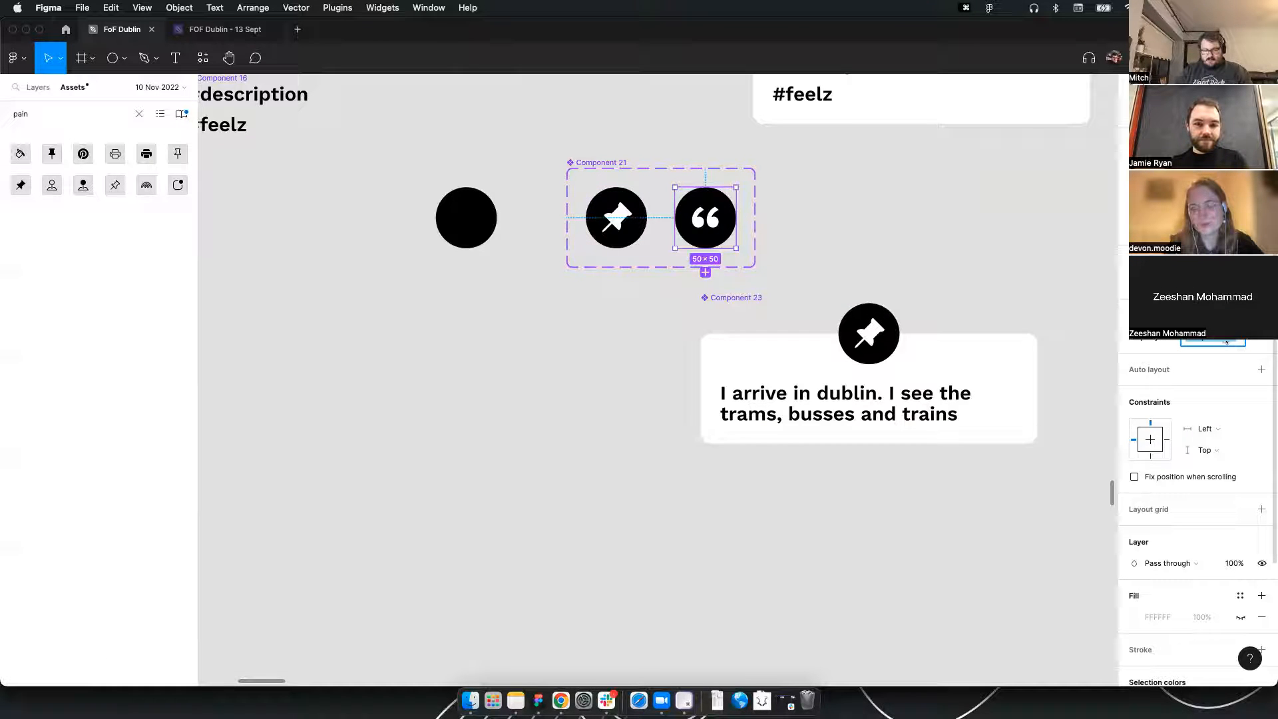
{"action": "type", "text": "quote"}
{"action": "key", "text": "Return"}
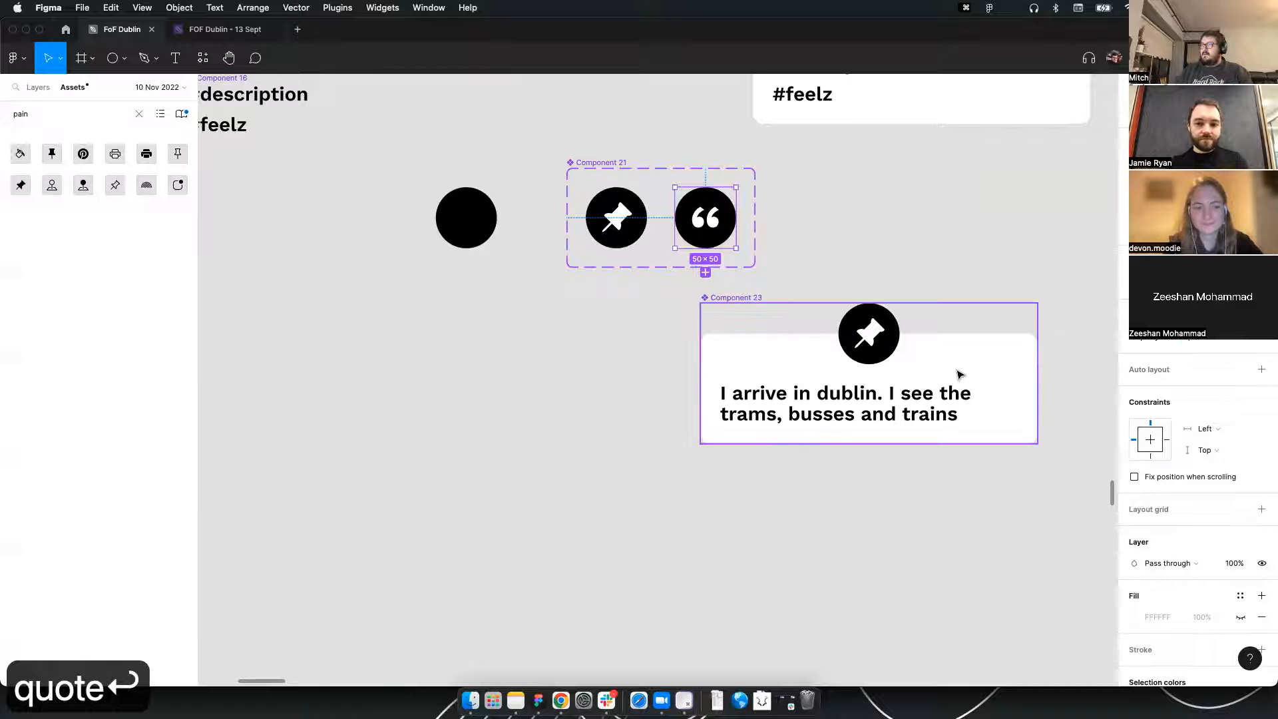
Change the pin badge variant's property value to painpoint
{"action": "left_click", "coordinate": [625, 240]}
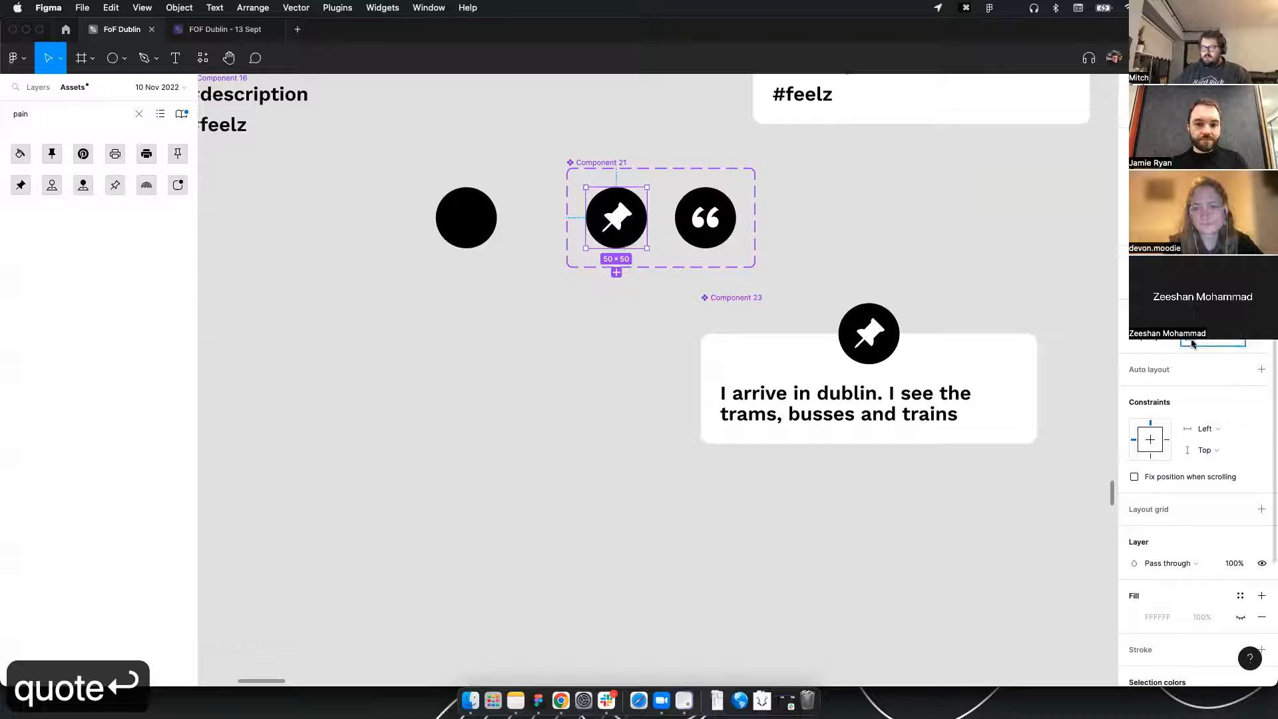
{"action": "type", "text": "pain"}
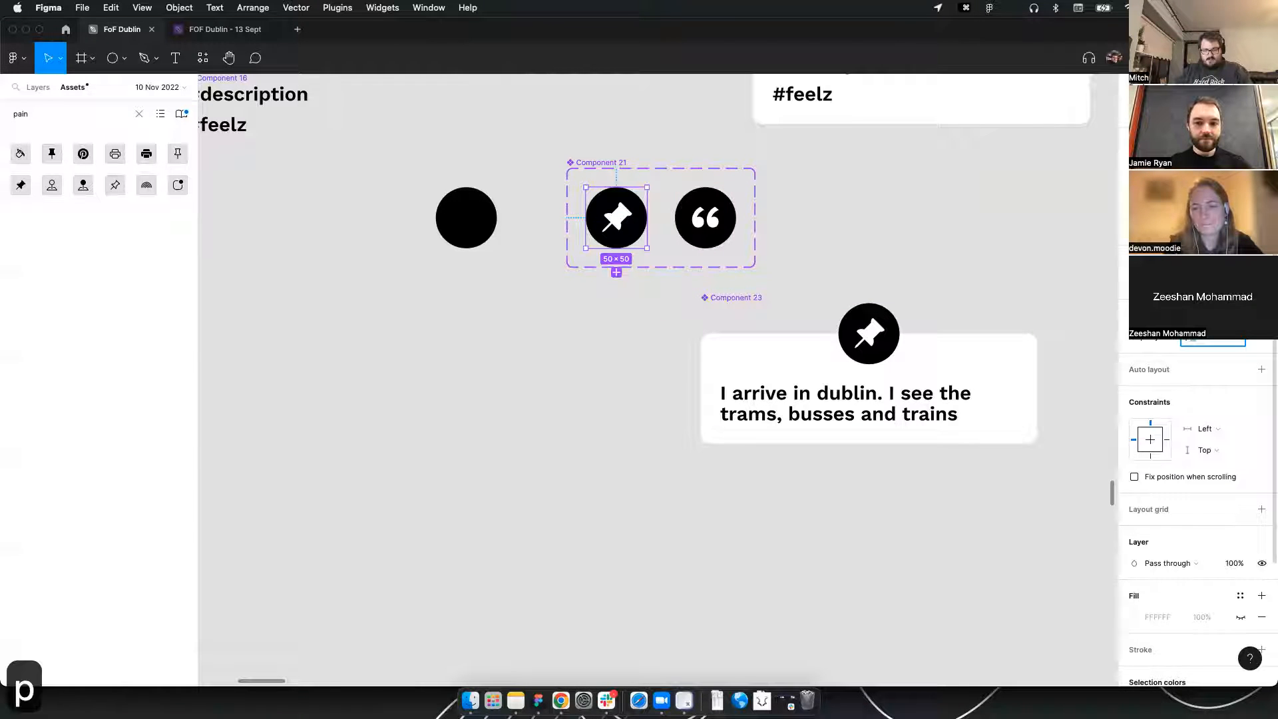
{"action": "type", "text": "point"}
{"action": "key", "text": "Return"}
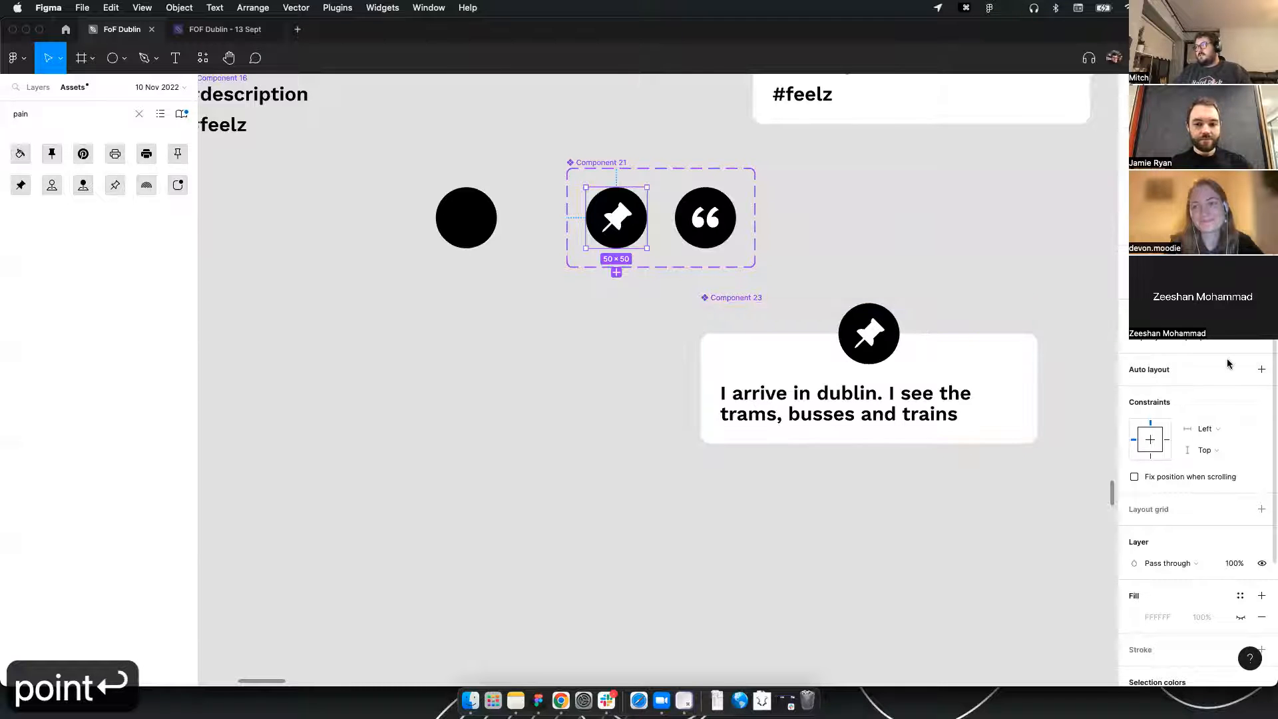
Move the badge component set below the plain black circle and add a third variant duplicated from the quotation badge
{"action": "scroll", "coordinate": [599, 246], "scroll_direction": "left", "scroll_amount": 3}
{"action": "scroll", "coordinate": [599, 246], "scroll_direction": "up", "scroll_amount": 1}
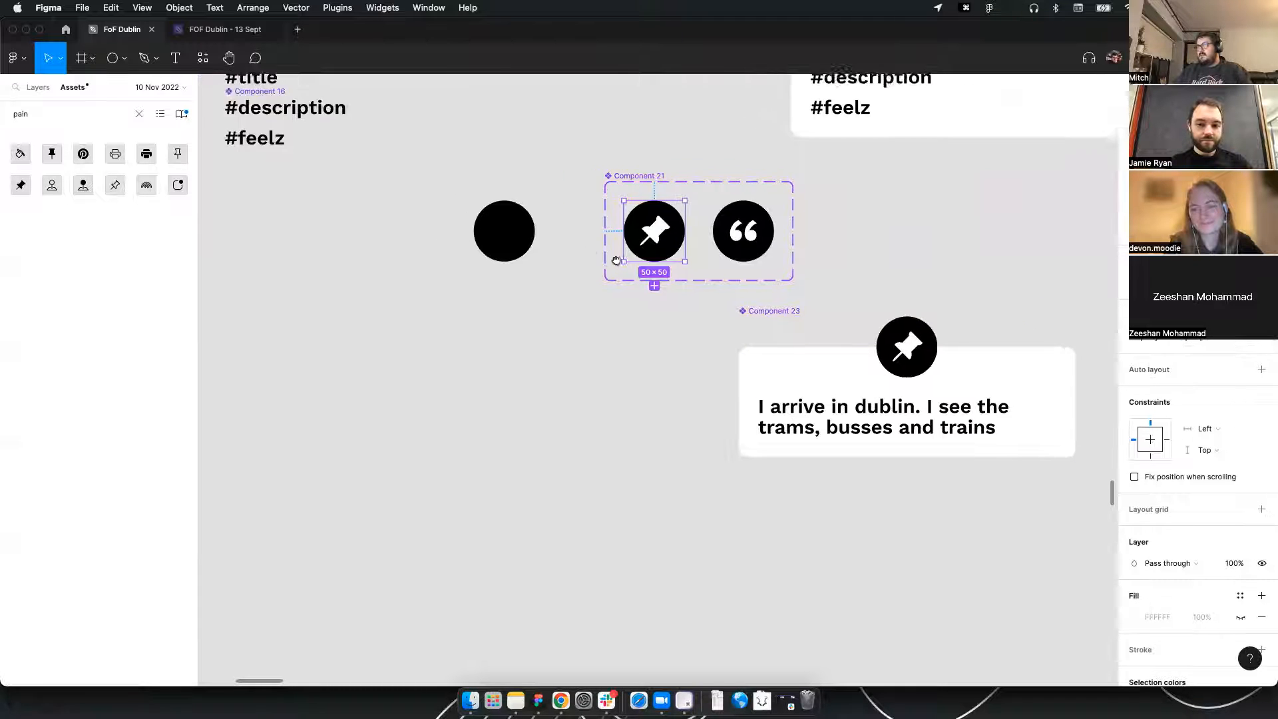
{"action": "left_click_drag", "start_coordinate": [722, 200], "coordinate": [366, 416]}
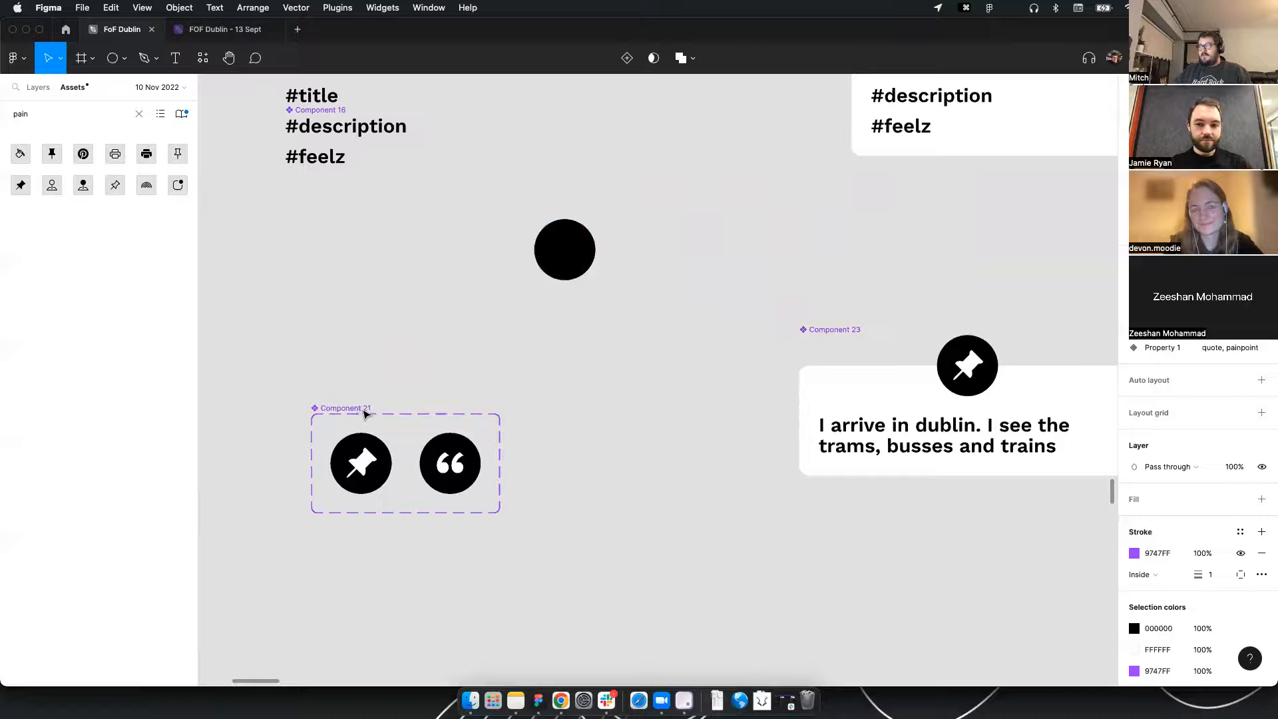
{"action": "left_click", "coordinate": [466, 454]}
{"action": "left_click", "coordinate": [450, 518]}
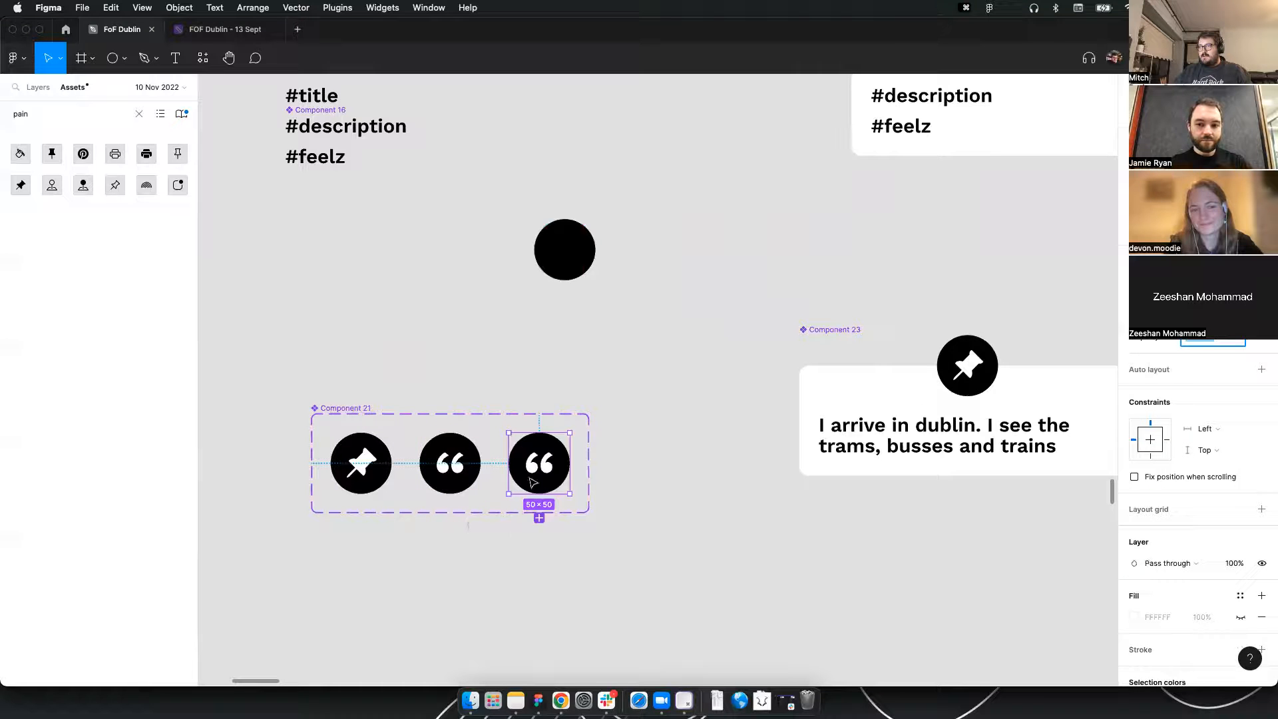
{"action": "left_click", "coordinate": [663, 464]}
Search the assets for "win" and place the emoji-wink-fill icon above the badge component set
{"action": "scroll", "coordinate": [686, 461], "scroll_direction": "left", "scroll_amount": 3}
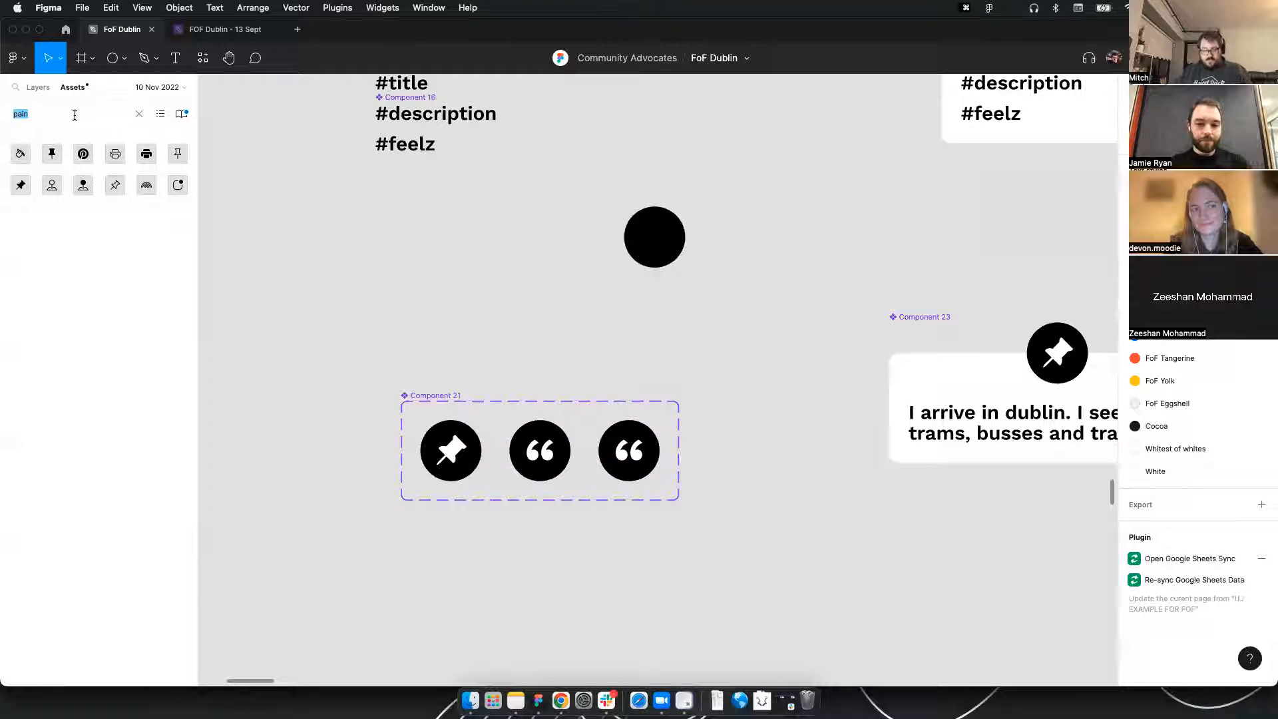
{"action": "type", "text": "win"}
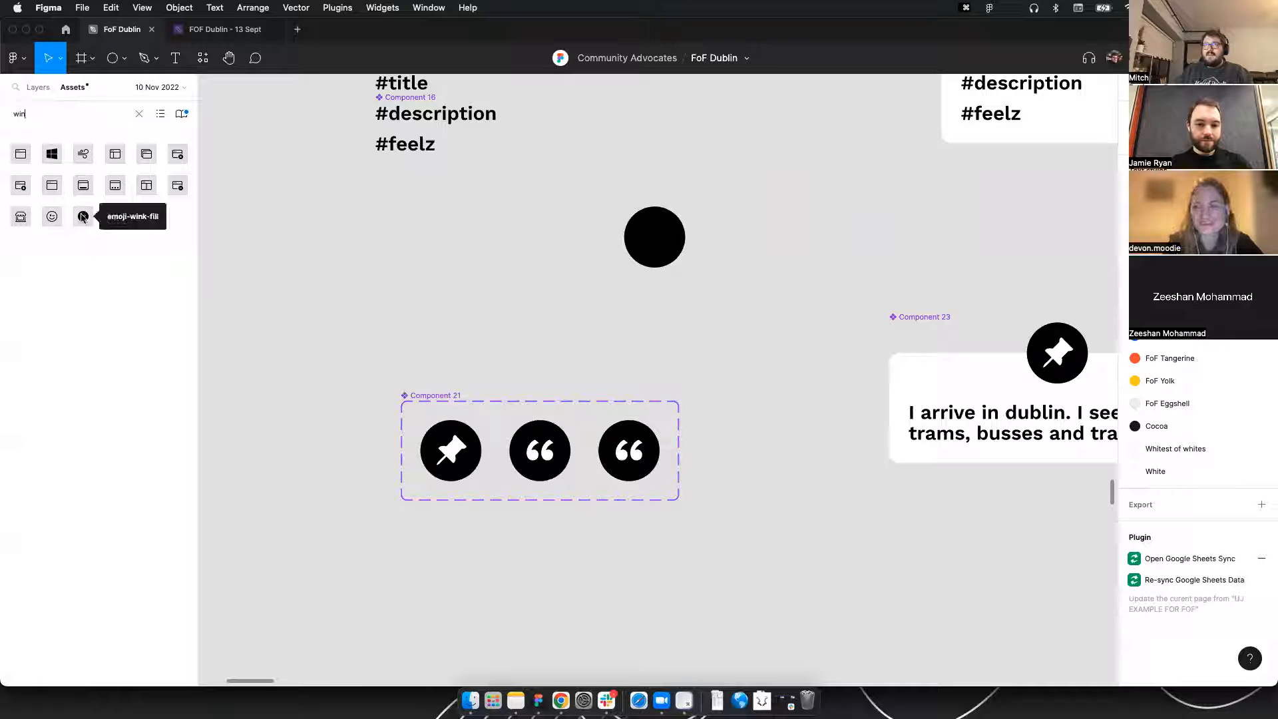
{"action": "left_click_drag", "start_coordinate": [84, 217], "coordinate": [599, 384]}
{"action": "left_click", "coordinate": [506, 333]}
{"action": "scroll", "coordinate": [488, 331], "scroll_direction": "up", "scroll_amount": 3}
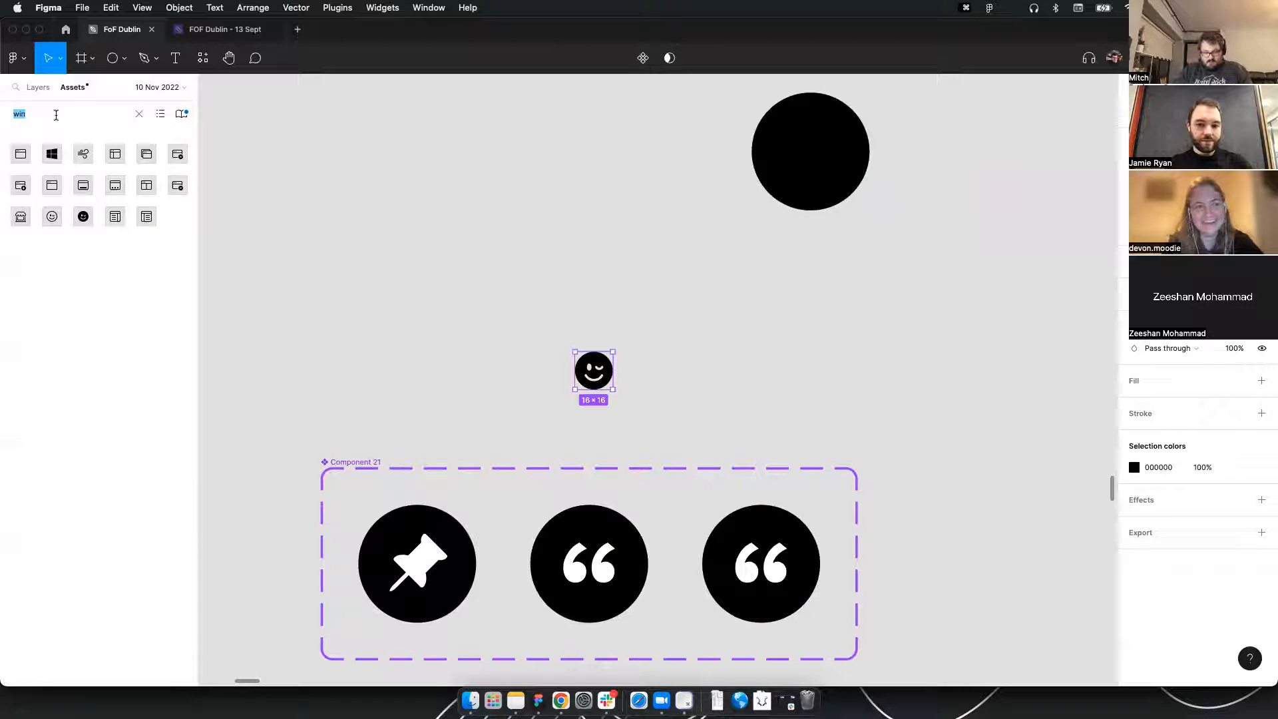
Search the assets for a trophy and place the filled trophy icon above the third badge variant
{"action": "type", "text": "trpohy"}
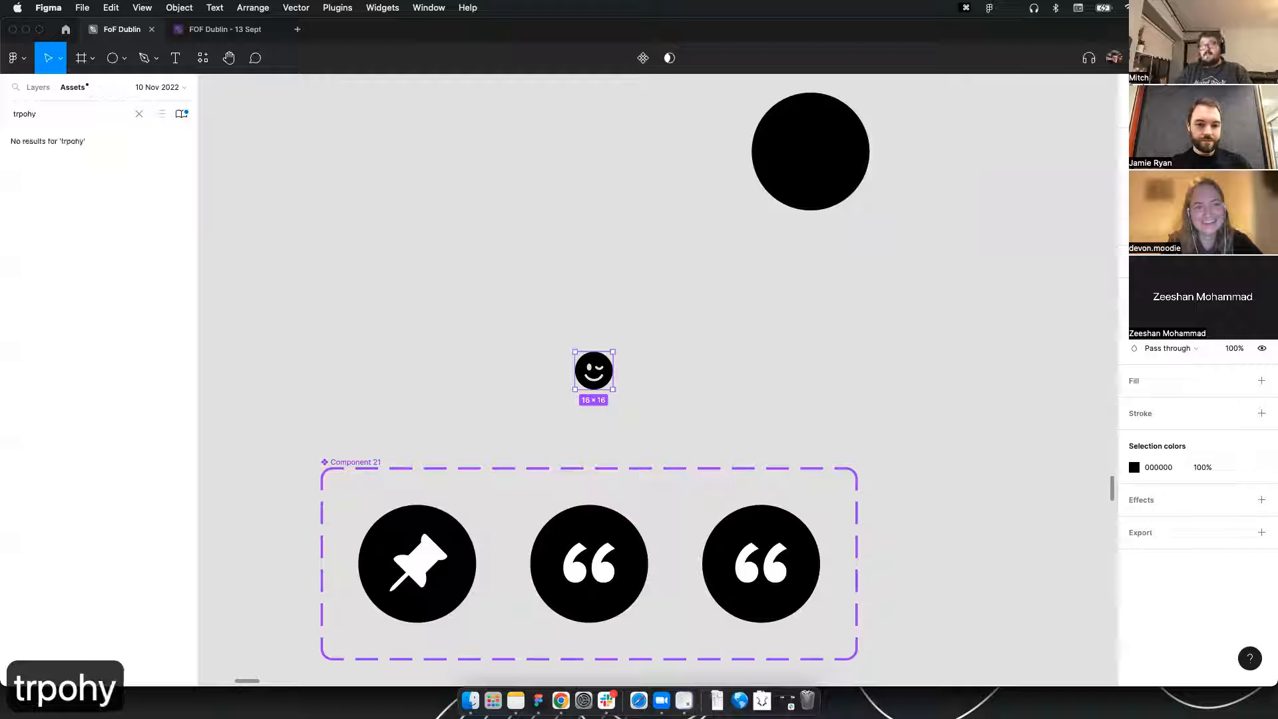
{"action": "key", "text": "Left"}
{"action": "key", "text": "Left"}
{"action": "key", "text": "Left"}
{"action": "key", "text": "Delete"}
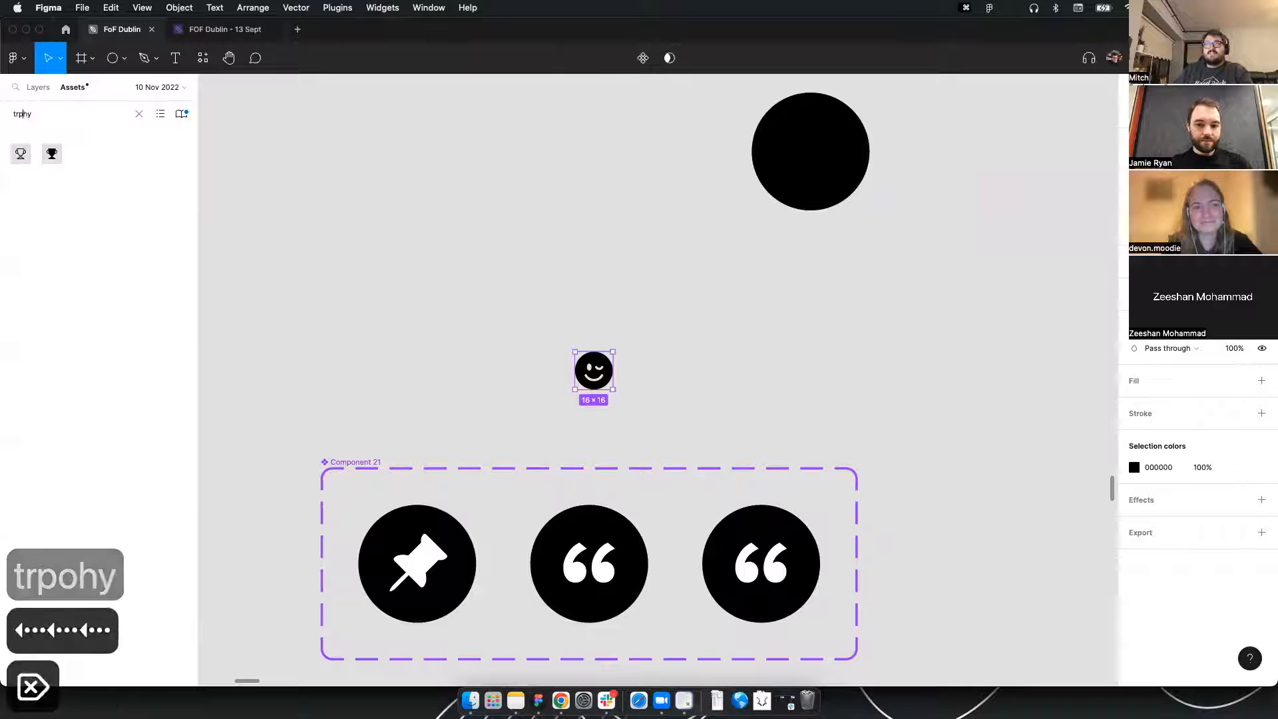
{"action": "key", "text": "Left"}
{"action": "left_click_drag", "start_coordinate": [51, 153], "coordinate": [730, 408]}
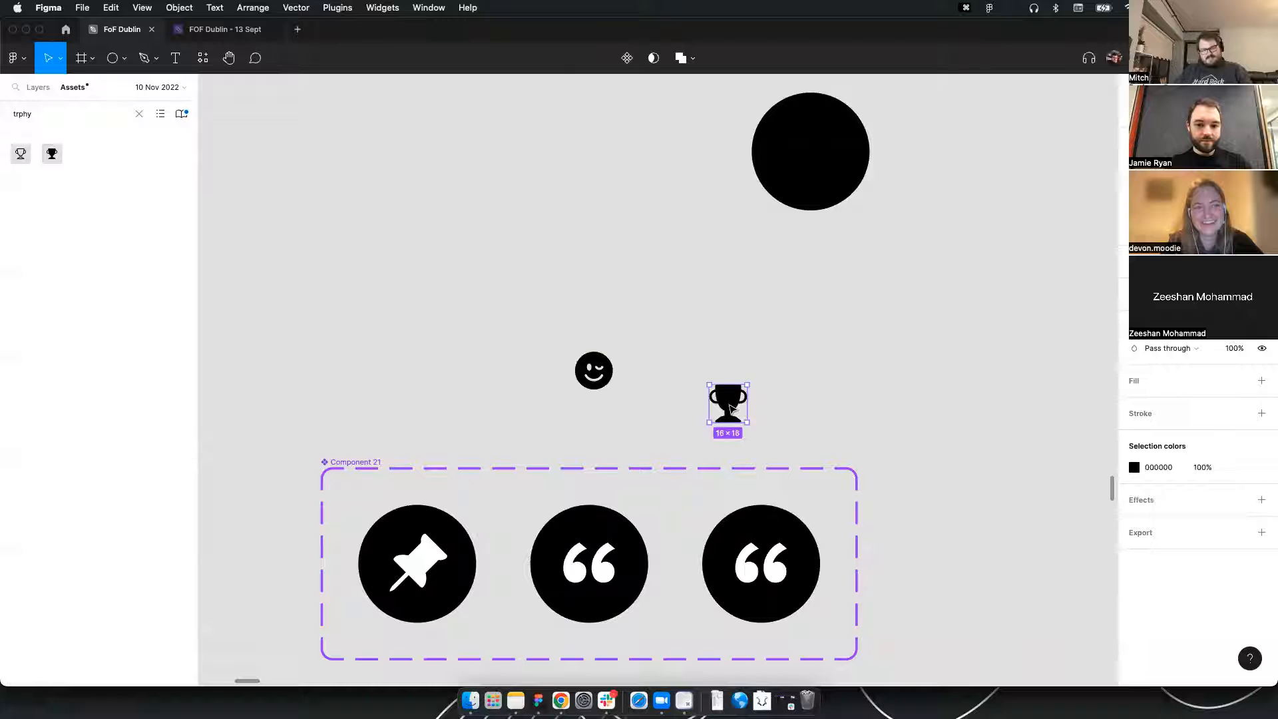
Replace the quotation mark in the third badge variant with the trophy-fill icon
{"action": "key", "text": "super+x"}
{"action": "left_click", "coordinate": [737, 591]}
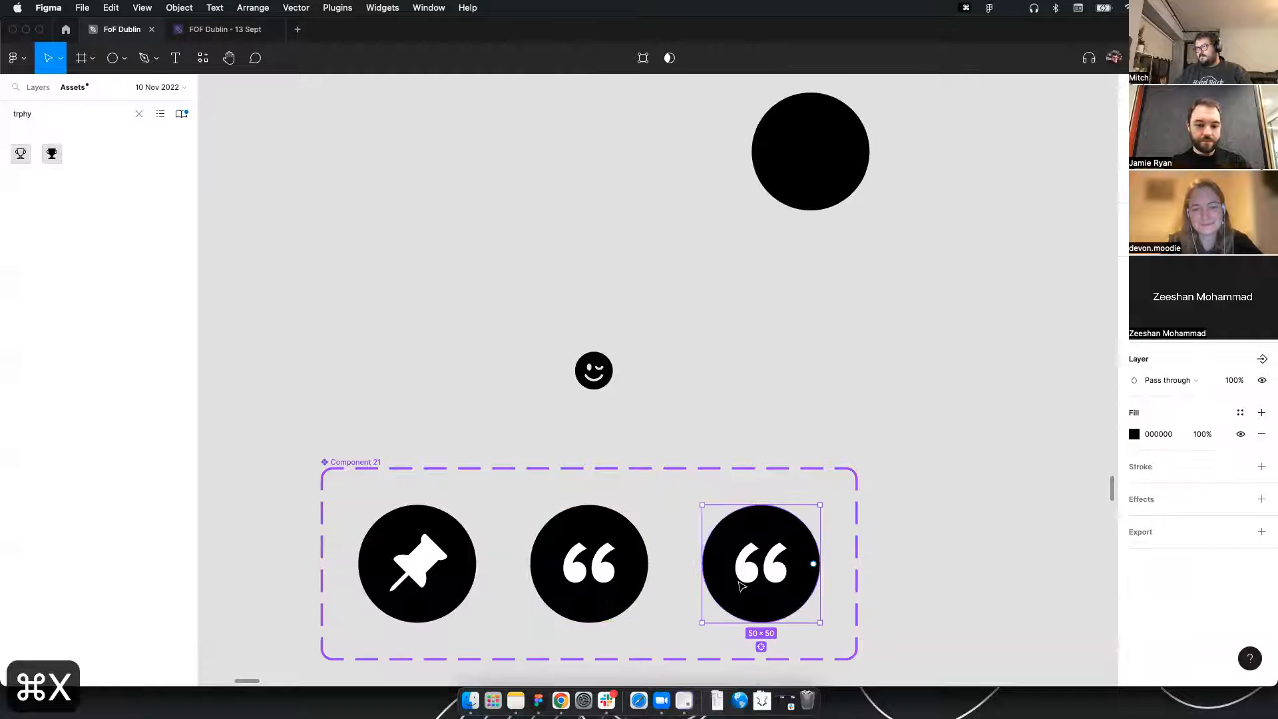
{"action": "double_click", "coordinate": [749, 576]}
{"action": "key", "text": "Escape"}
{"action": "key", "text": "Escape"}
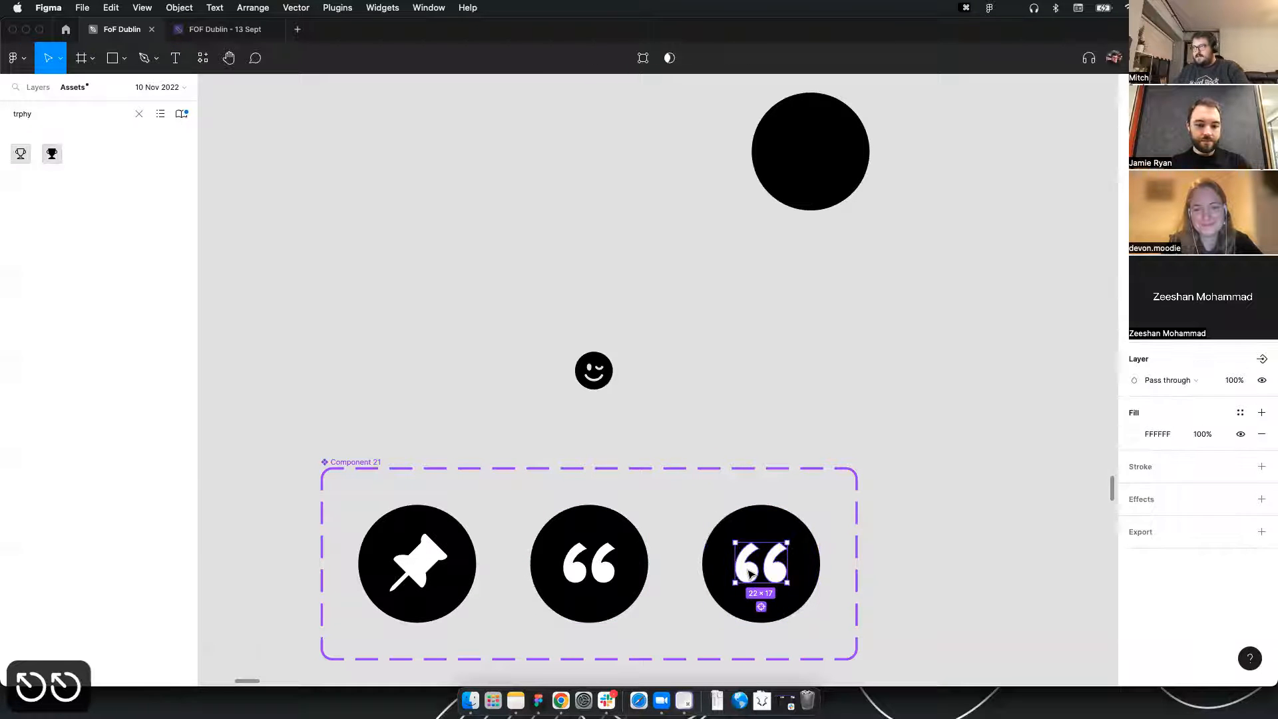
{"action": "key", "text": "Delete"}
{"action": "left_click", "coordinate": [751, 574]}
{"action": "key", "text": "super+v"}
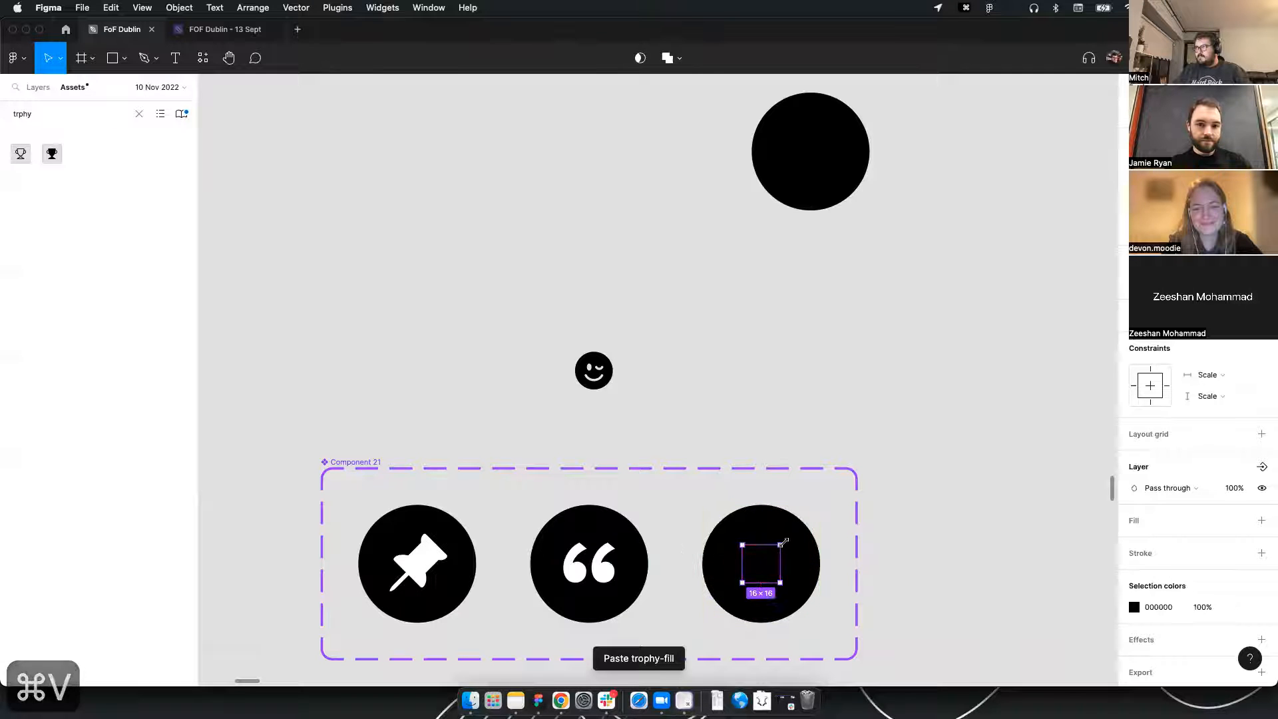
Enlarge the trophy icon in the third badge to 20 × 20 and recolor it white
{"action": "left_click", "coordinate": [1159, 607]}
{"action": "type", "text": "f"}
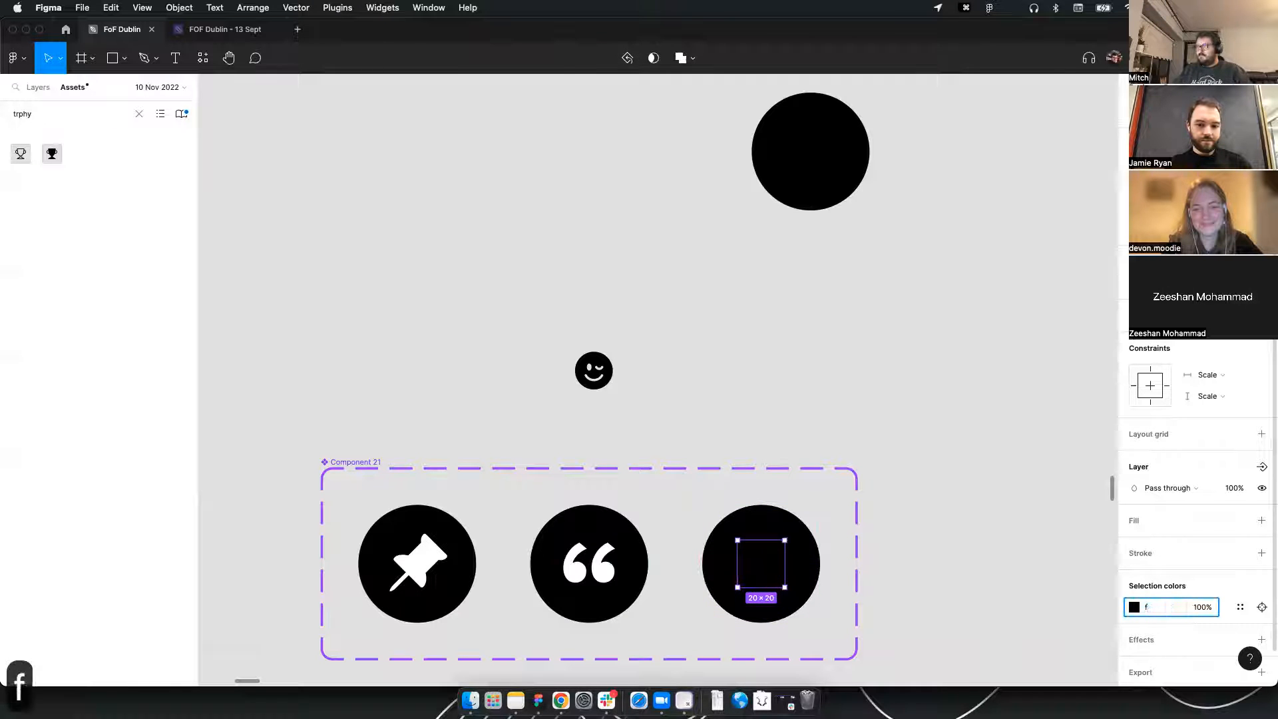
{"action": "key", "text": "Return"}
{"action": "left_click", "coordinate": [740, 302]}
{"action": "scroll", "coordinate": [707, 380], "scroll_direction": "down", "scroll_amount": 2}
{"action": "scroll", "coordinate": [576, 367], "scroll_direction": "down", "scroll_amount": 4}
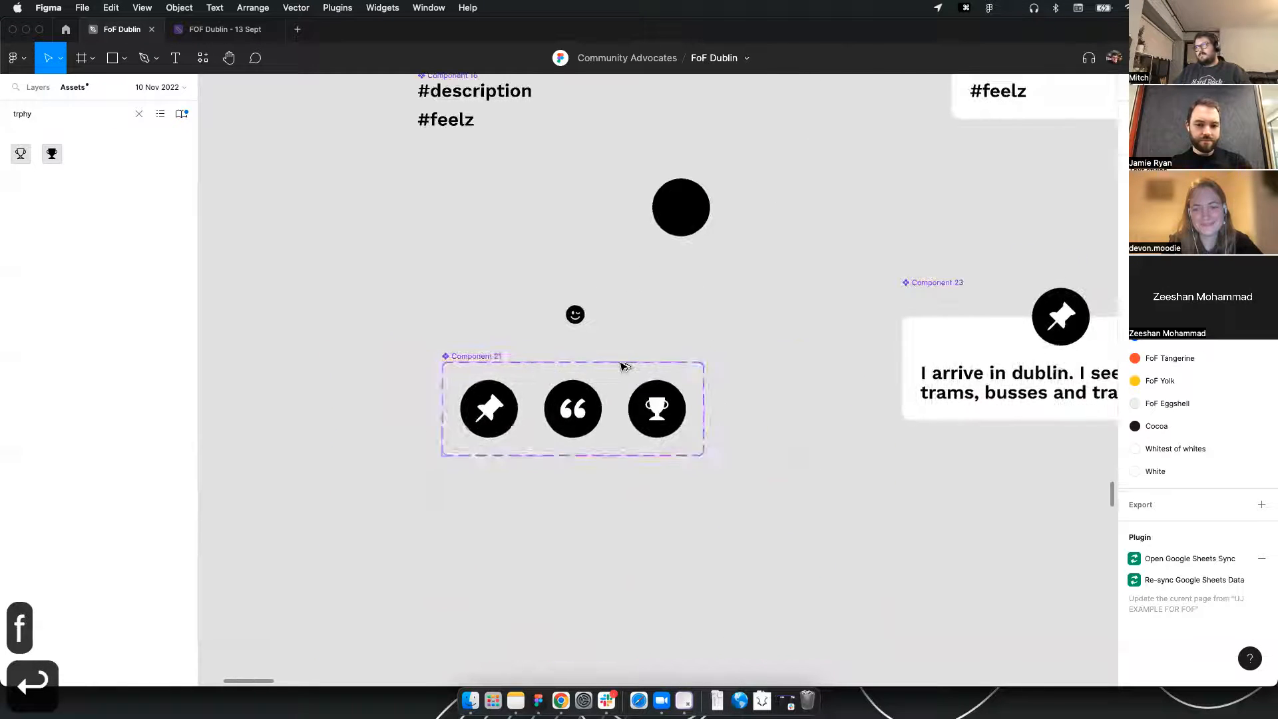
Place an instance of the pin-badge card component just below the original card
{"action": "scroll", "coordinate": [622, 366], "scroll_direction": "right", "scroll_amount": 5}
{"action": "left_click", "coordinate": [667, 392]}
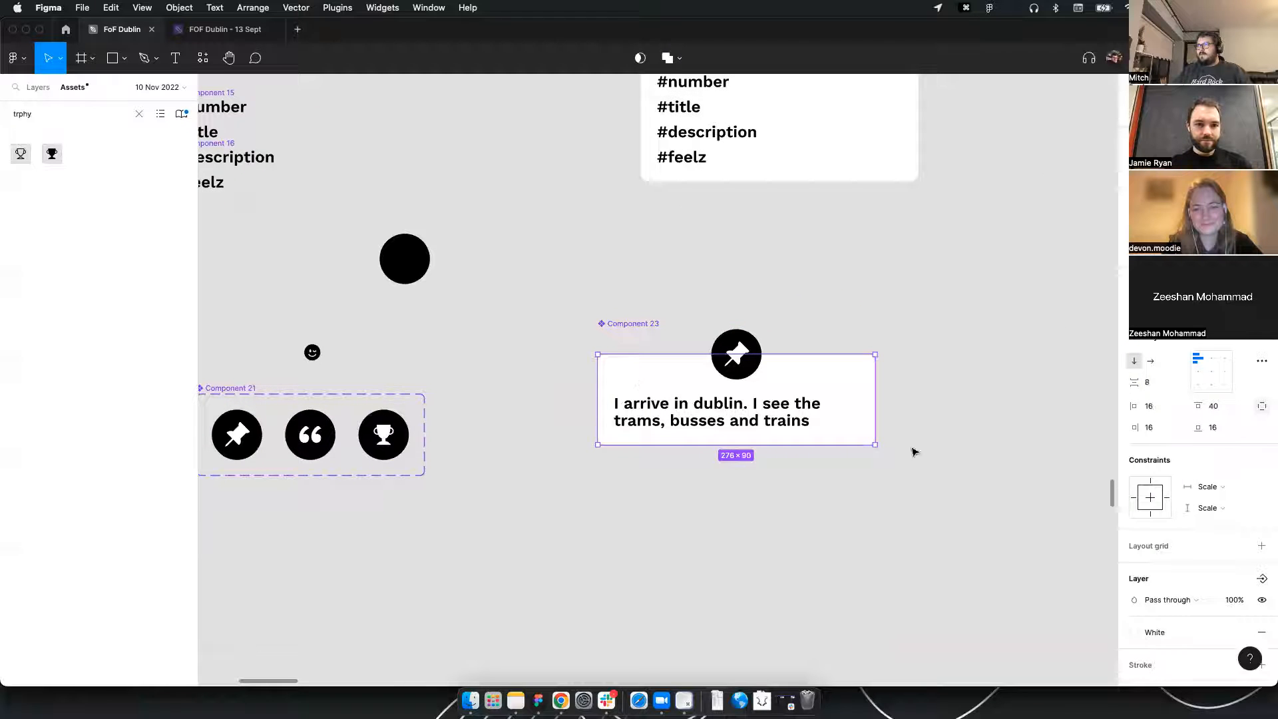
{"action": "scroll", "coordinate": [1181, 562], "scroll_direction": "down", "scroll_amount": 3}
{"action": "left_click", "coordinate": [938, 377]}
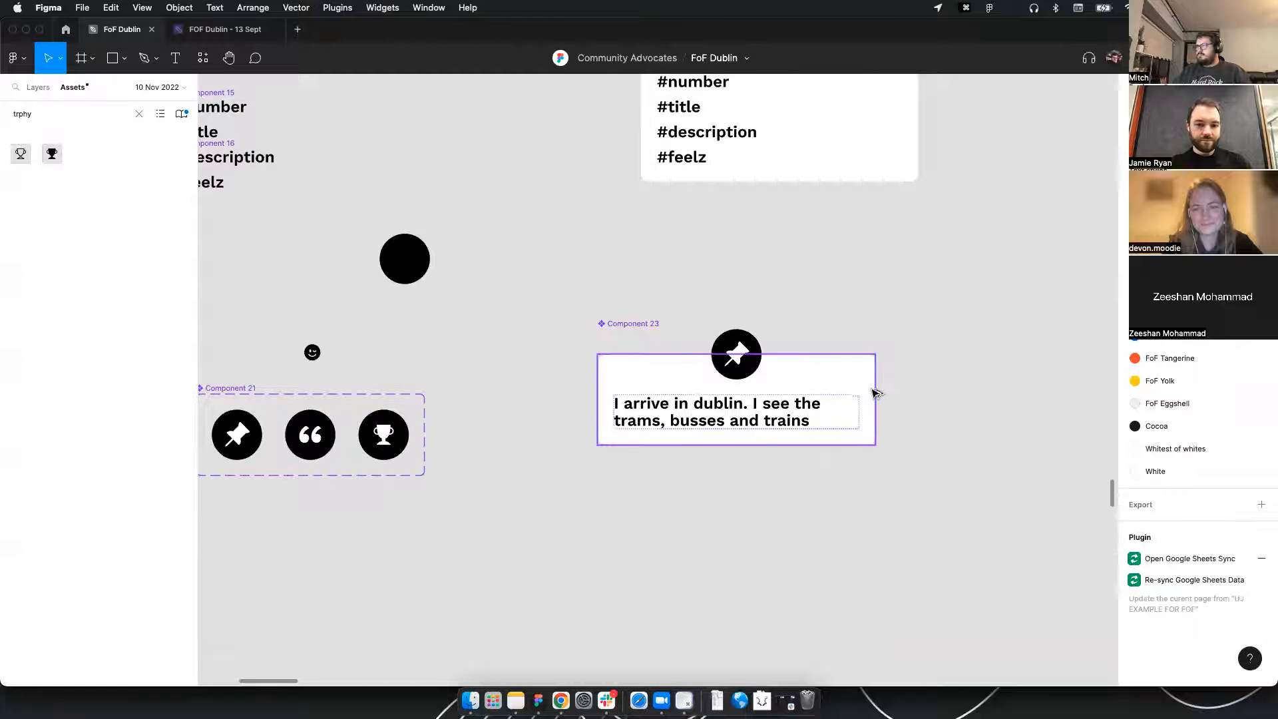
{"action": "scroll", "coordinate": [876, 393], "scroll_direction": "down", "scroll_amount": 3}
{"action": "left_click", "coordinate": [756, 398]}
{"action": "left_click_drag", "start_coordinate": [784, 397], "coordinate": [845, 470]}
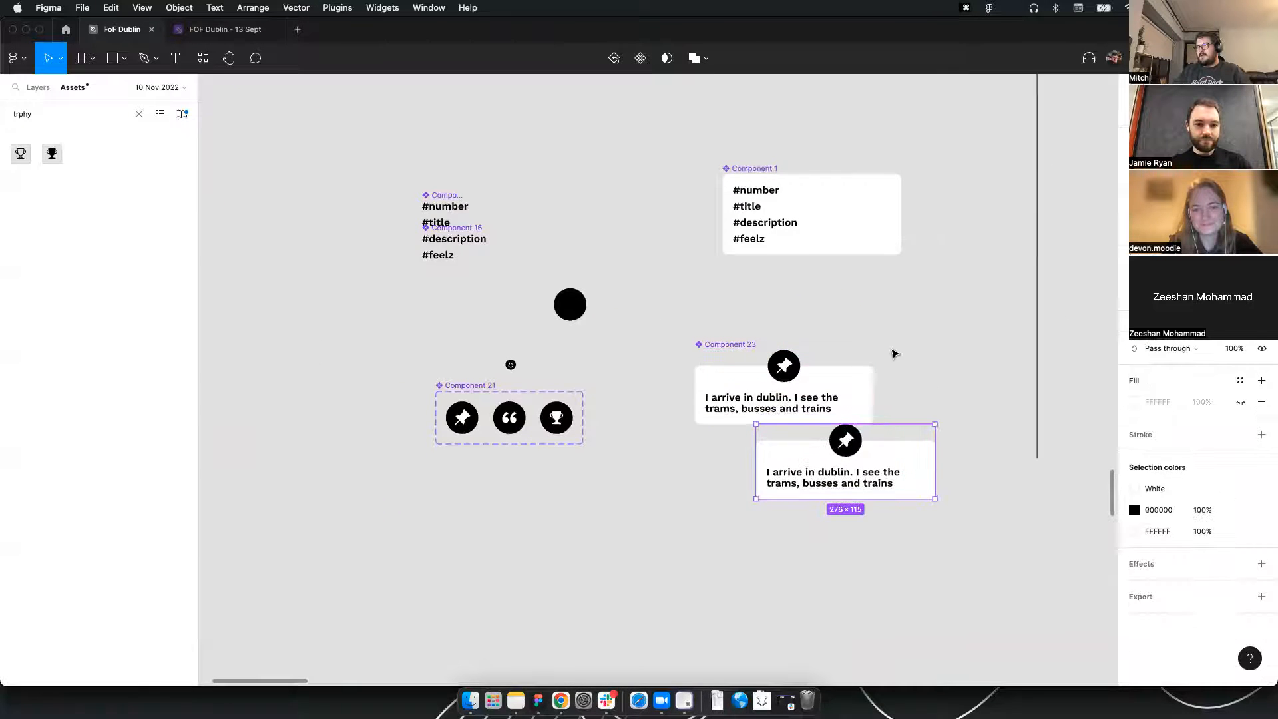
Move the pin-badge card instance further below the original card component, leaving a clear gap between them
{"action": "left_click_drag", "start_coordinate": [893, 360], "coordinate": [424, 388]}
{"action": "scroll", "coordinate": [421, 395], "scroll_direction": "down", "scroll_amount": 5}
{"action": "left_click_drag", "start_coordinate": [392, 443], "coordinate": [365, 489]}
{"action": "scroll", "coordinate": [616, 236], "scroll_direction": "down", "scroll_amount": 4}
{"action": "scroll", "coordinate": [616, 236], "scroll_direction": "right", "scroll_amount": 5}
{"action": "scroll", "coordinate": [626, 232], "scroll_direction": "down", "scroll_amount": 2}
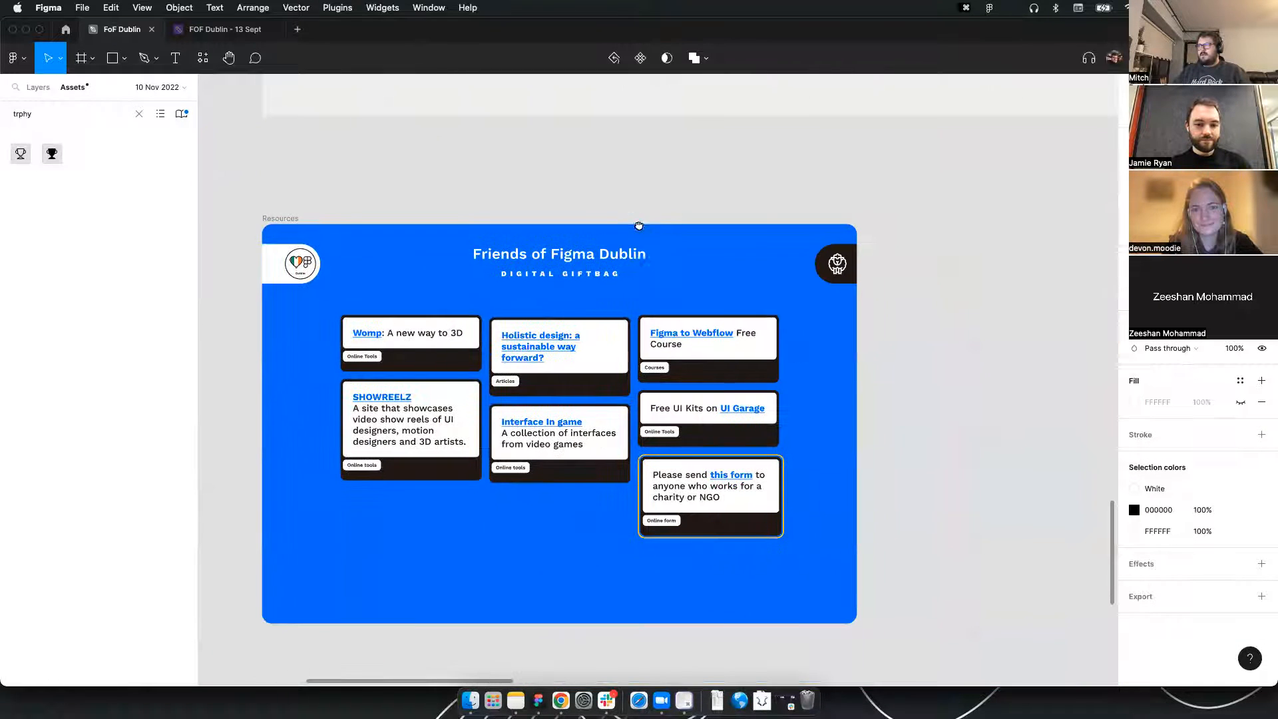
{"action": "left_click_drag", "start_coordinate": [643, 353], "coordinate": [683, 573]}
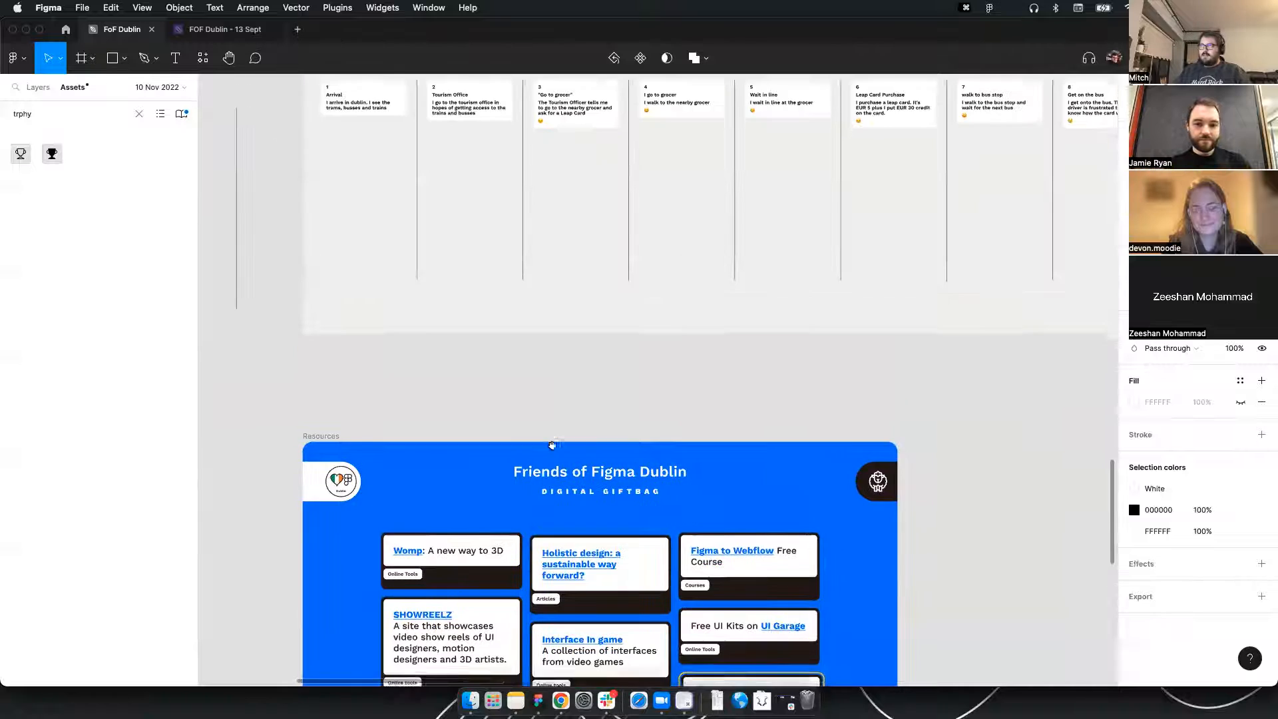
{"action": "left_click_drag", "start_coordinate": [651, 208], "coordinate": [596, 471]}
{"action": "scroll", "coordinate": [596, 472], "scroll_direction": "down", "scroll_amount": 5}
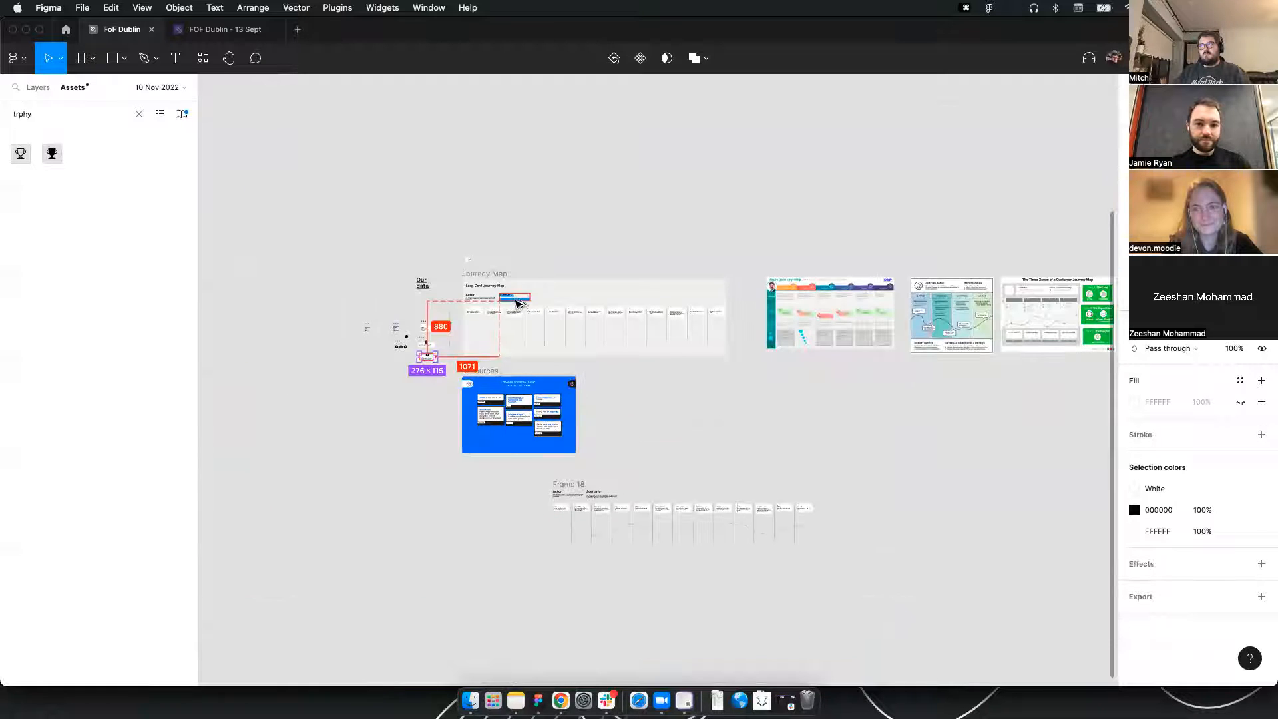
{"action": "scroll", "coordinate": [463, 371], "scroll_direction": "up", "scroll_amount": 5}
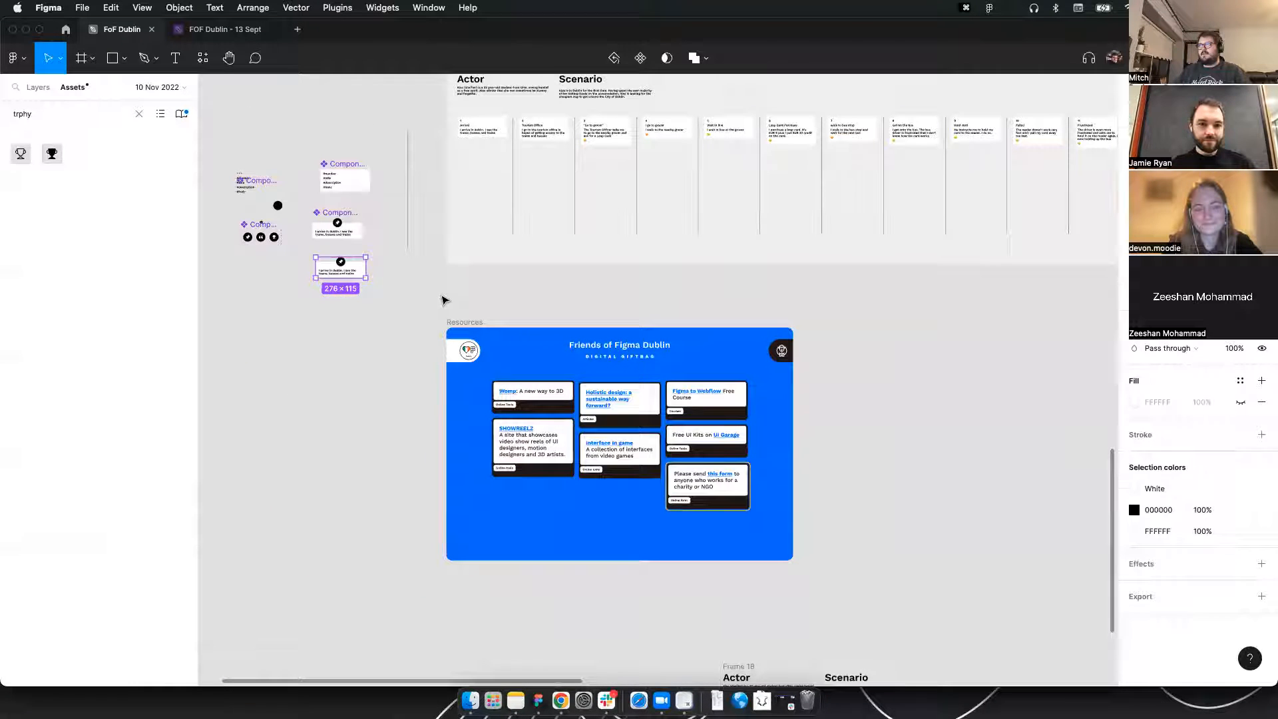
{"action": "left_click", "coordinate": [442, 297]}
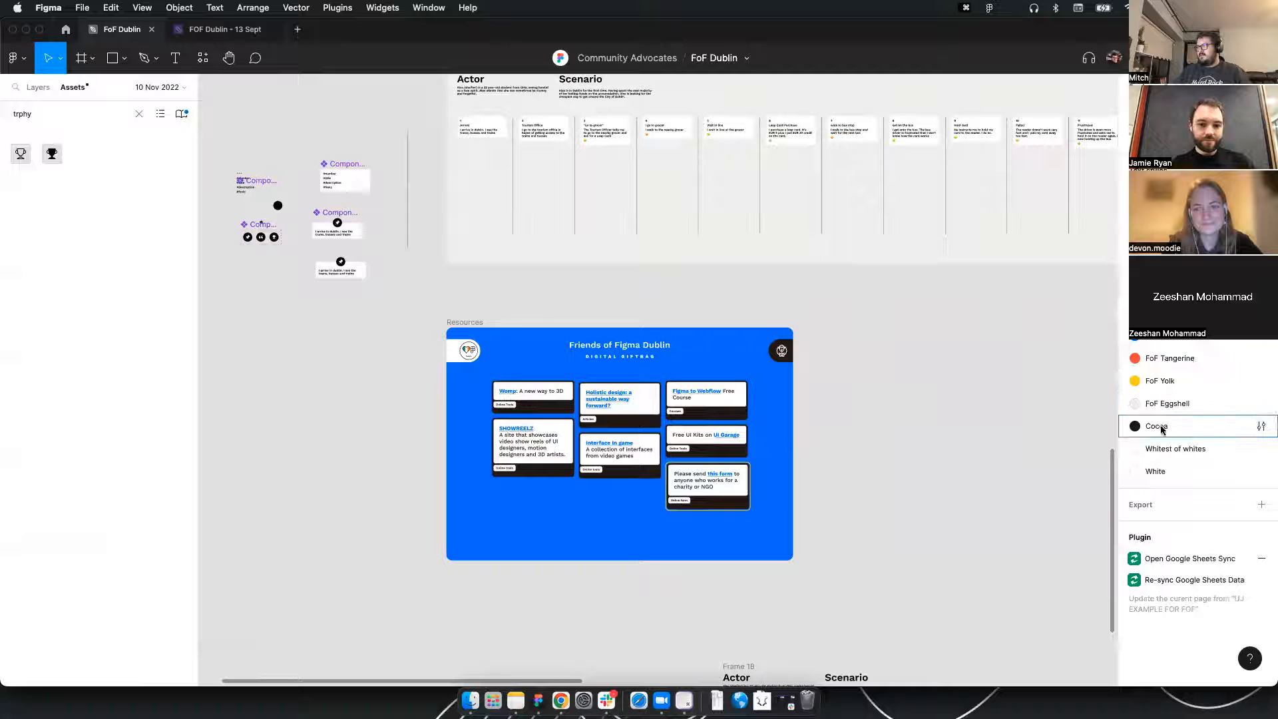
Examine the step cards and columns of the Leap Card Journey Map and the components beside it
{"action": "left_click_drag", "start_coordinate": [482, 317], "coordinate": [680, 388]}
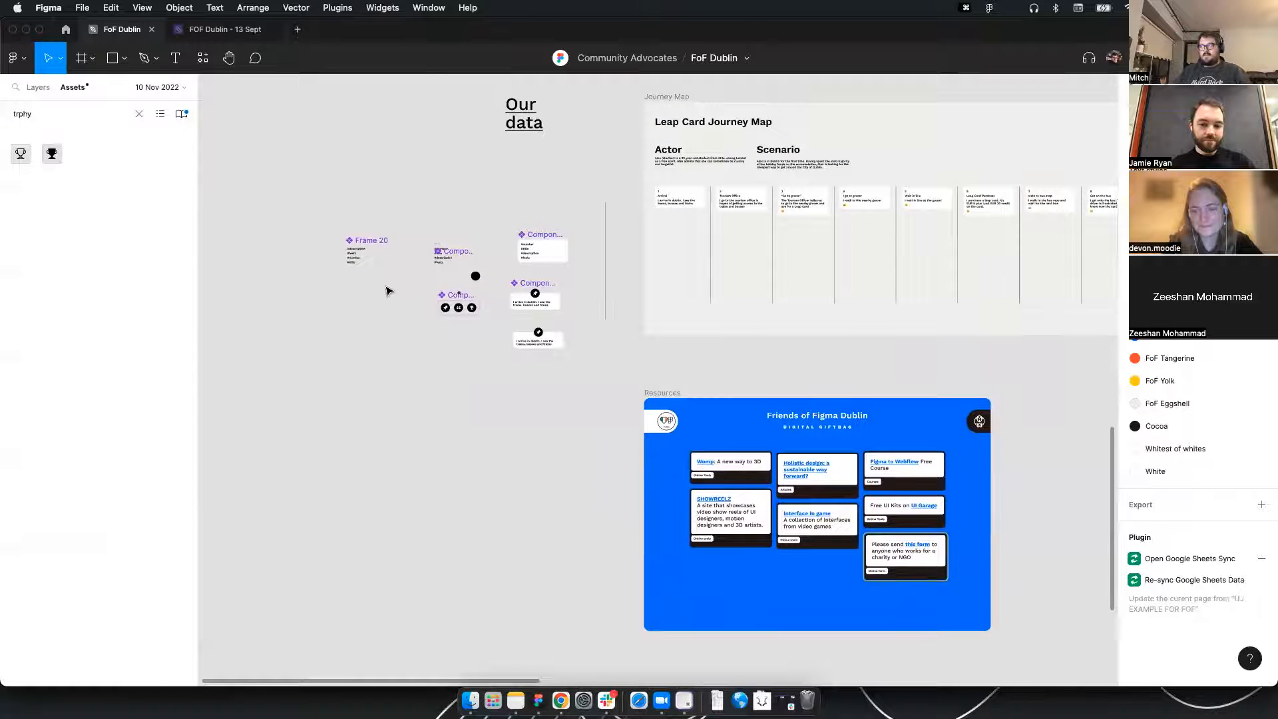
{"action": "scroll", "coordinate": [426, 326], "scroll_direction": "up", "scroll_amount": 2, "text": "ctrl"}
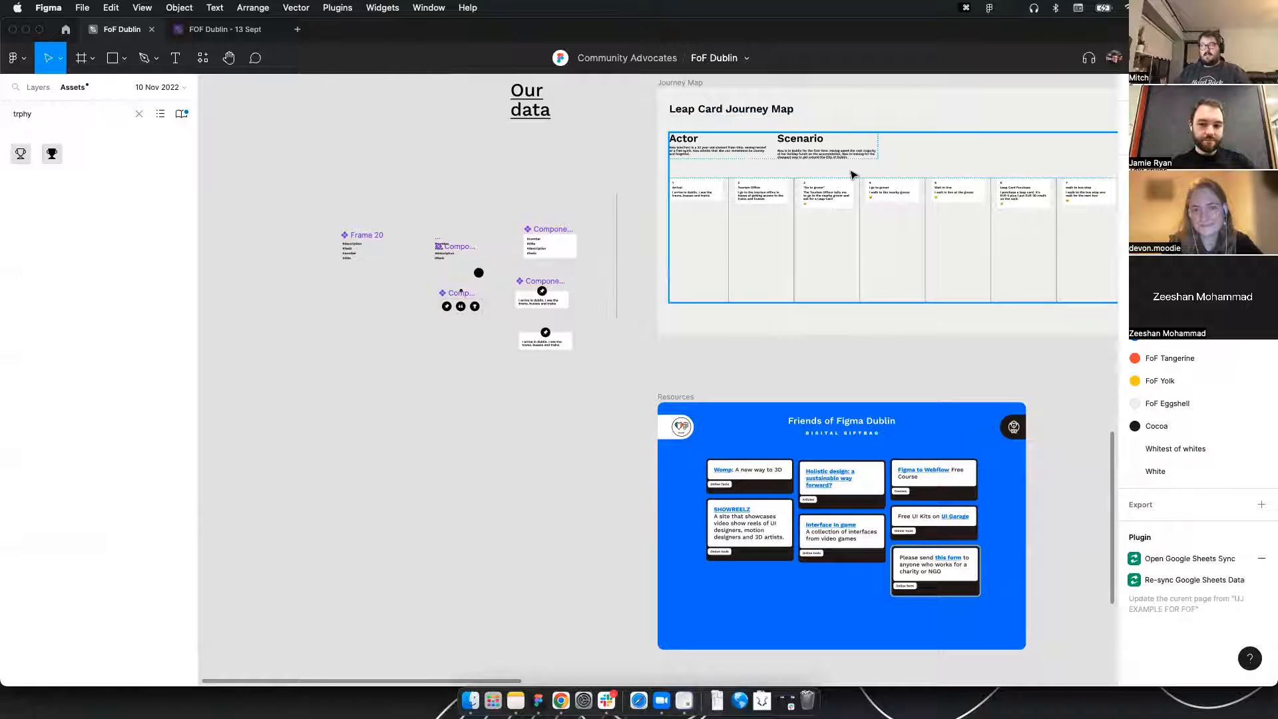
{"action": "scroll", "coordinate": [573, 290], "scroll_direction": "up", "scroll_amount": 2}
{"action": "left_click_drag", "start_coordinate": [774, 116], "coordinate": [594, 245]}
{"action": "scroll", "coordinate": [519, 340], "scroll_direction": "up", "scroll_amount": 1, "text": "ctrl"}
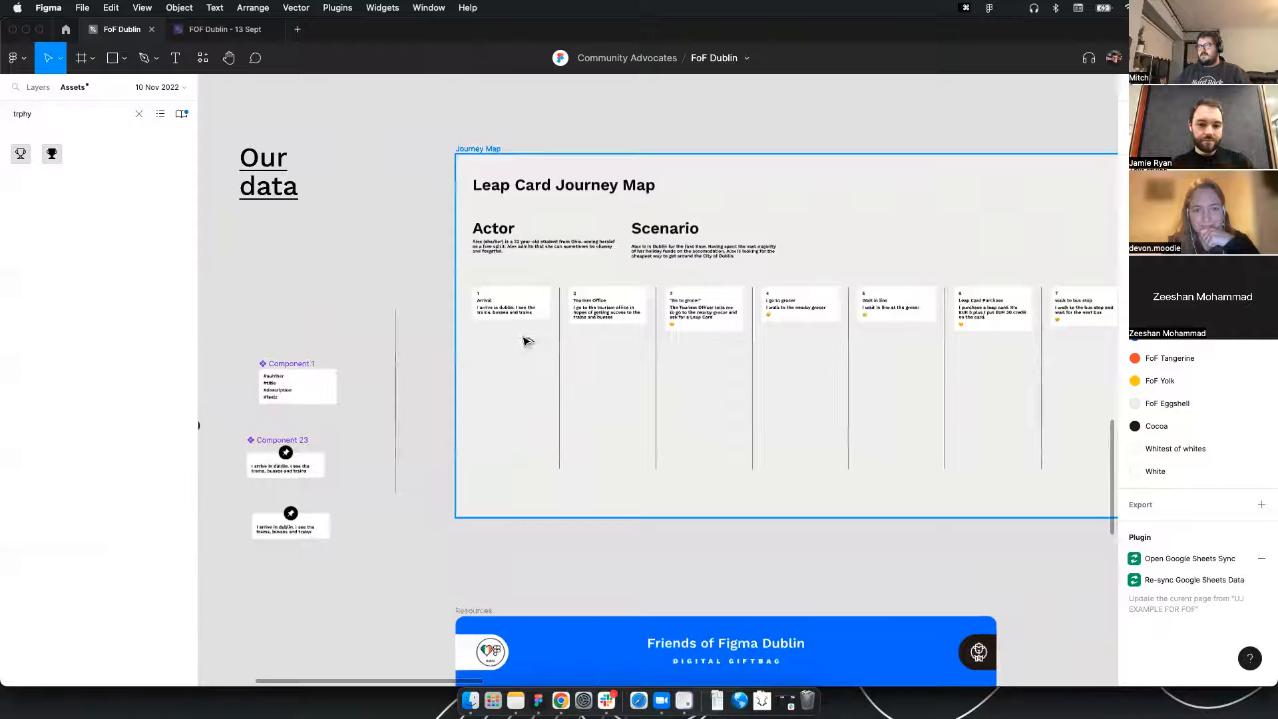
{"action": "scroll", "coordinate": [696, 313], "scroll_direction": "up", "scroll_amount": 5, "text": "ctrl"}
{"action": "scroll", "coordinate": [696, 311], "scroll_direction": "up", "scroll_amount": 3}
{"action": "scroll", "coordinate": [668, 286], "scroll_direction": "down", "scroll_amount": 8}
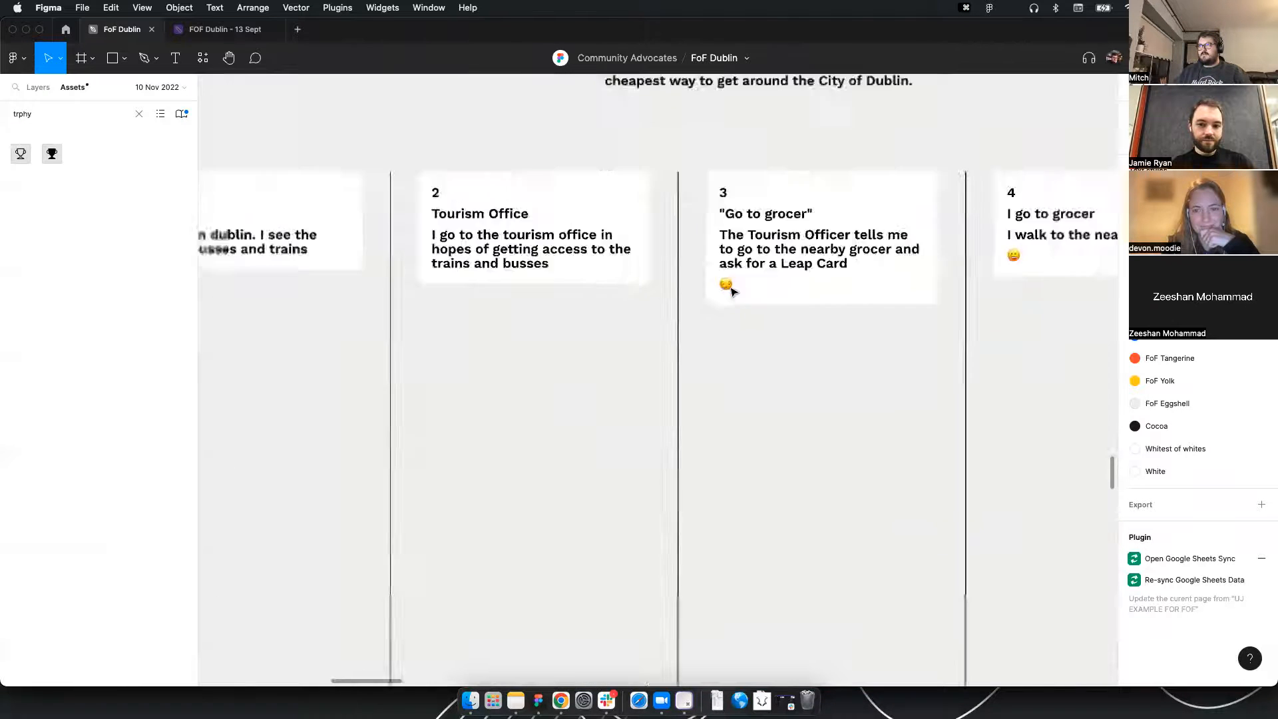
{"action": "left_click_drag", "start_coordinate": [481, 339], "coordinate": [754, 272]}
{"action": "scroll", "coordinate": [607, 336], "scroll_direction": "up", "scroll_amount": 5, "text": "ctrl"}
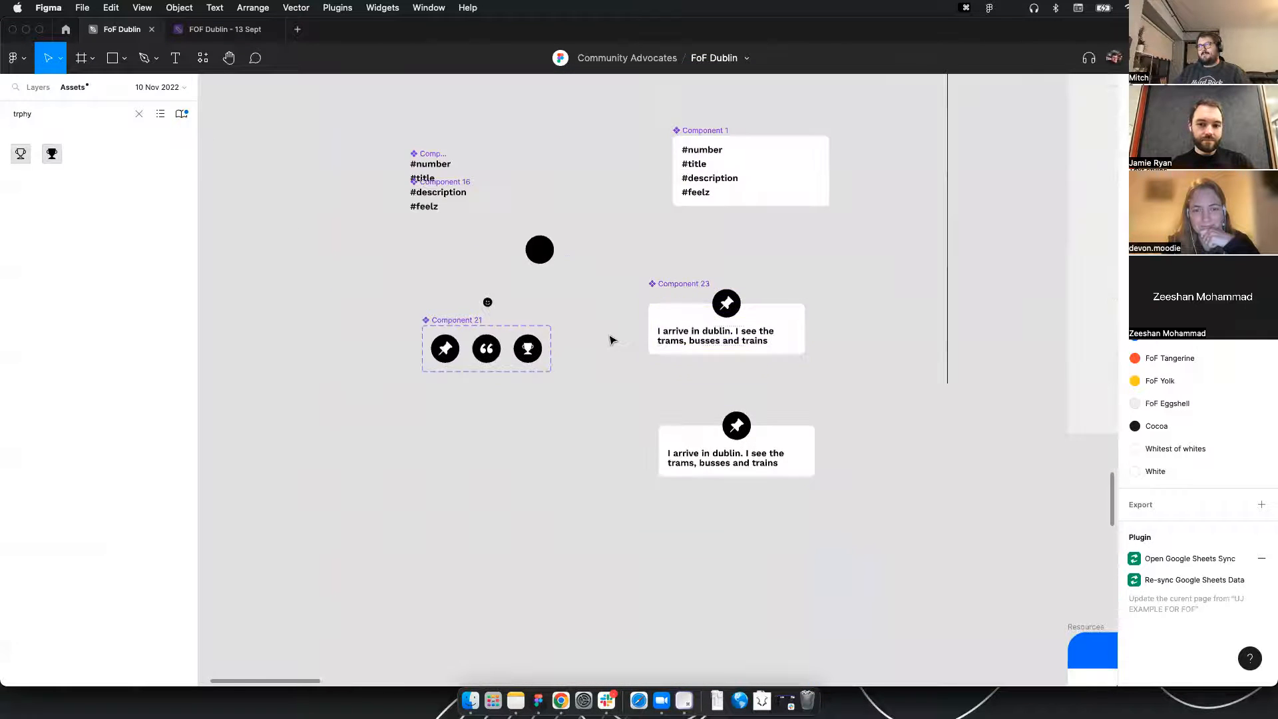
Move the original pin-badge card component down so it sits in a row beside its instance
{"action": "left_click_drag", "start_coordinate": [752, 269], "coordinate": [531, 433]}
{"action": "scroll", "coordinate": [828, 375], "scroll_direction": "right", "scroll_amount": 10}
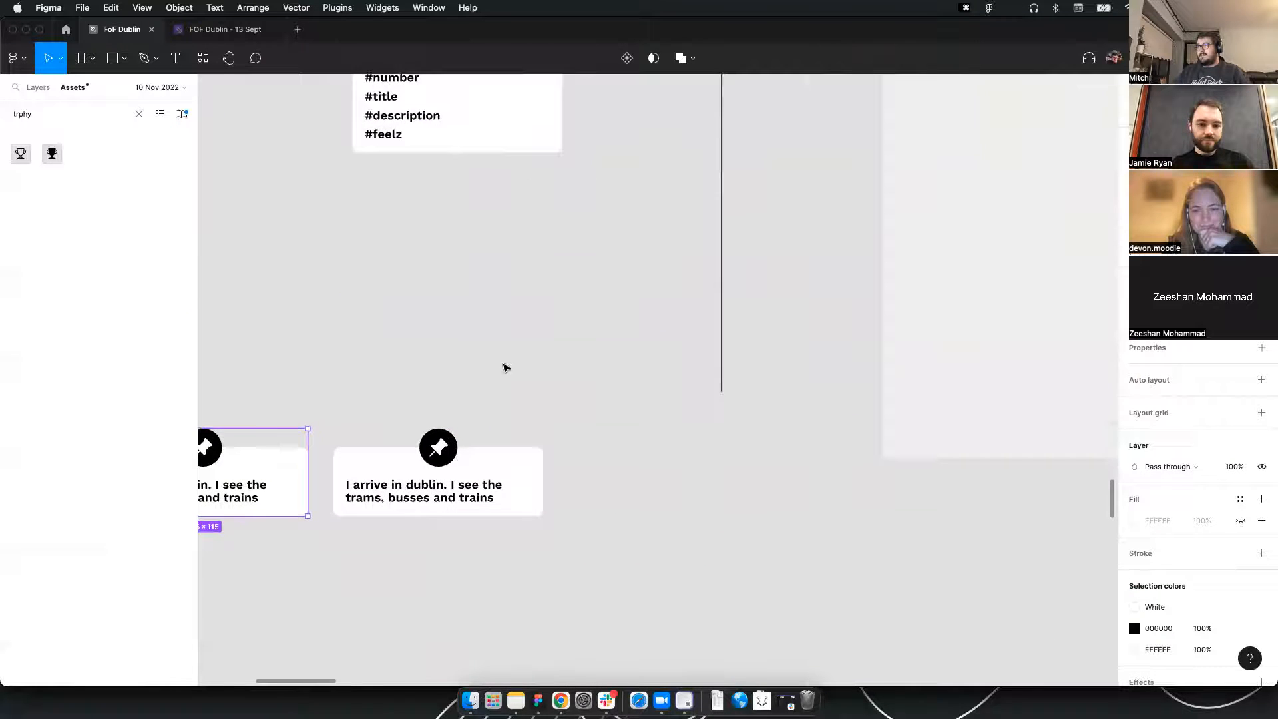
{"action": "scroll", "coordinate": [659, 362], "scroll_direction": "down", "scroll_amount": 6, "text": "ctrl"}
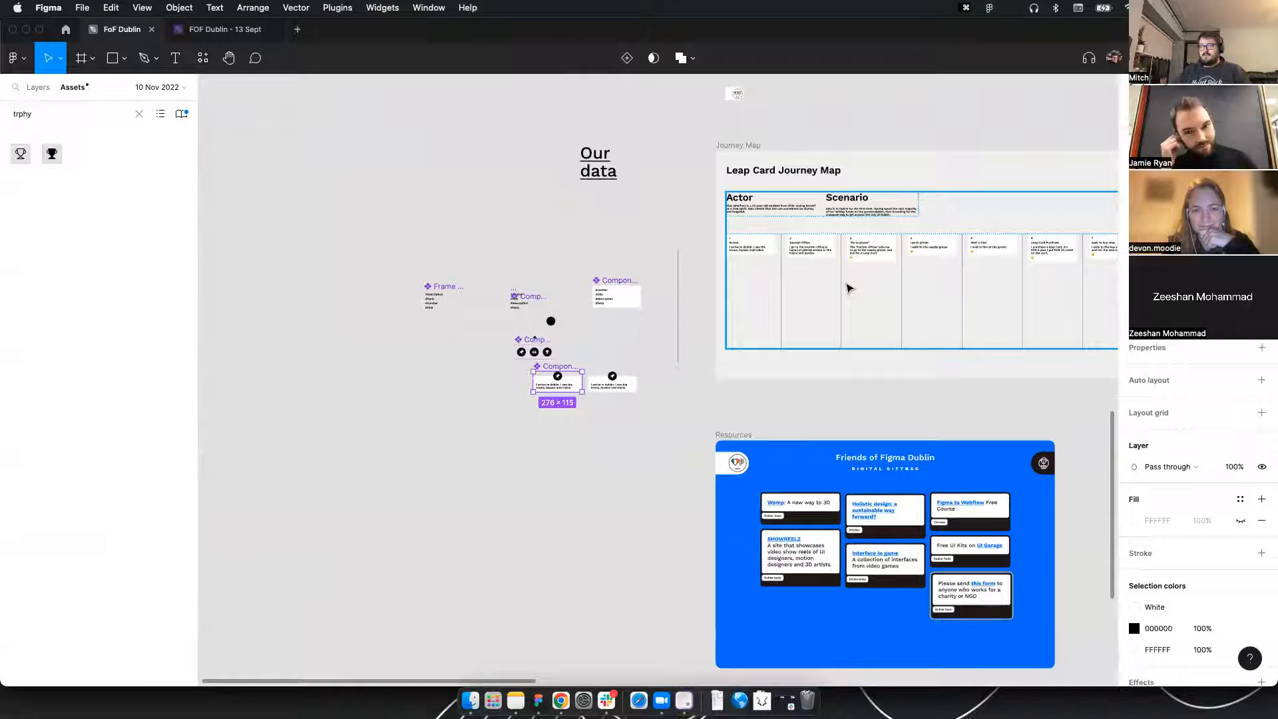
{"action": "left_click", "coordinate": [658, 343]}
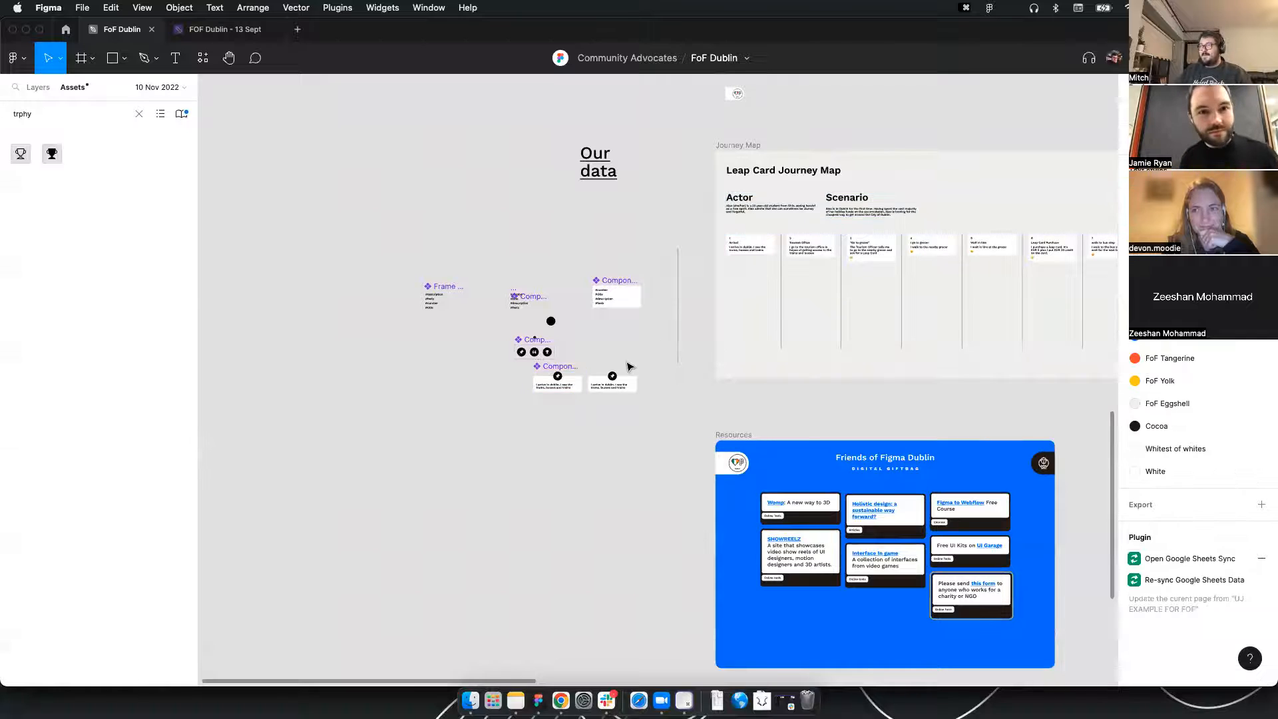
Rename the pin-badge card component to "Secondary Card"
{"action": "scroll", "coordinate": [506, 401], "scroll_direction": "up", "scroll_amount": 6}
{"action": "left_click", "coordinate": [546, 336]}
{"action": "double_click", "coordinate": [546, 336]}
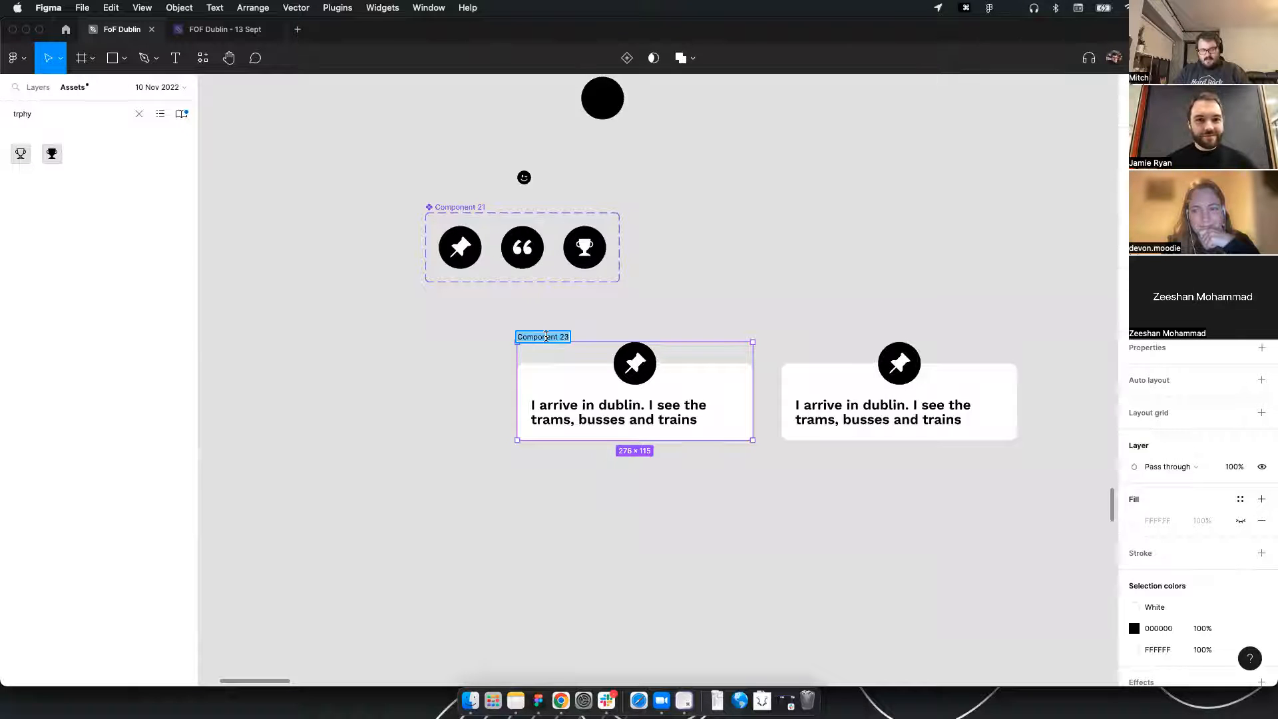
{"action": "type", "text": "Second"}
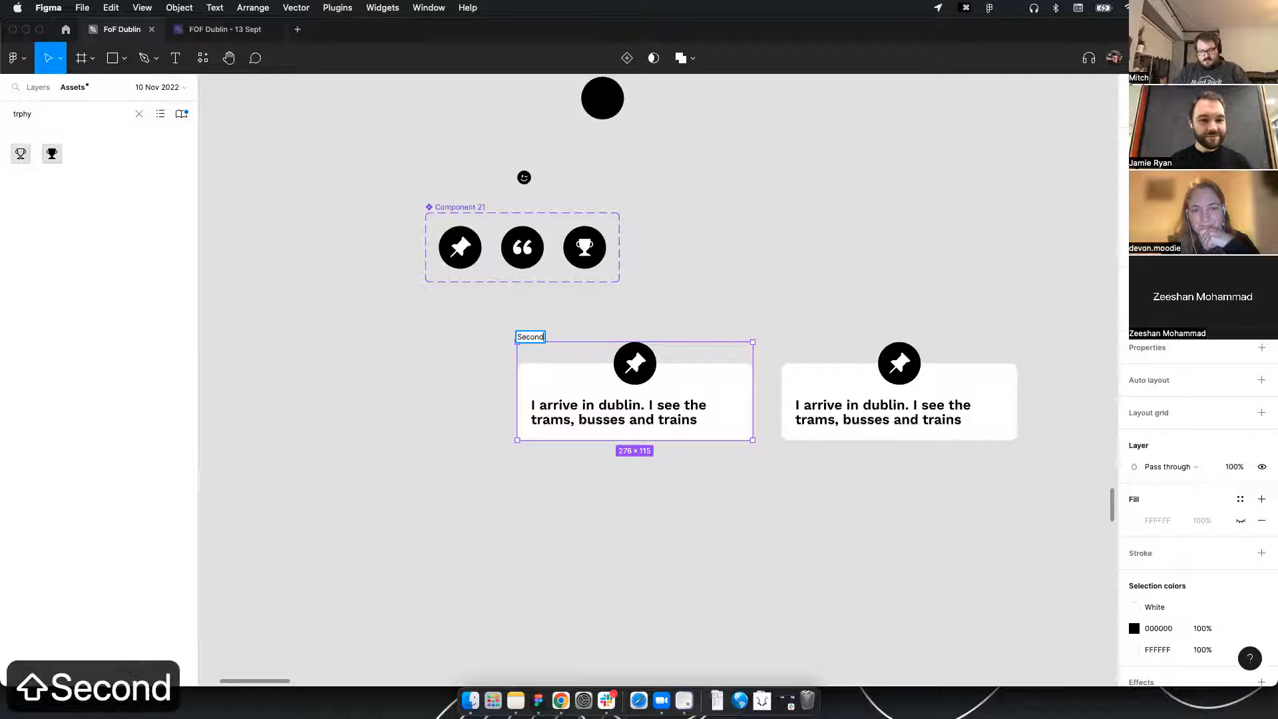
{"action": "type", "text": "ary Card"}
{"action": "key", "text": "Return"}
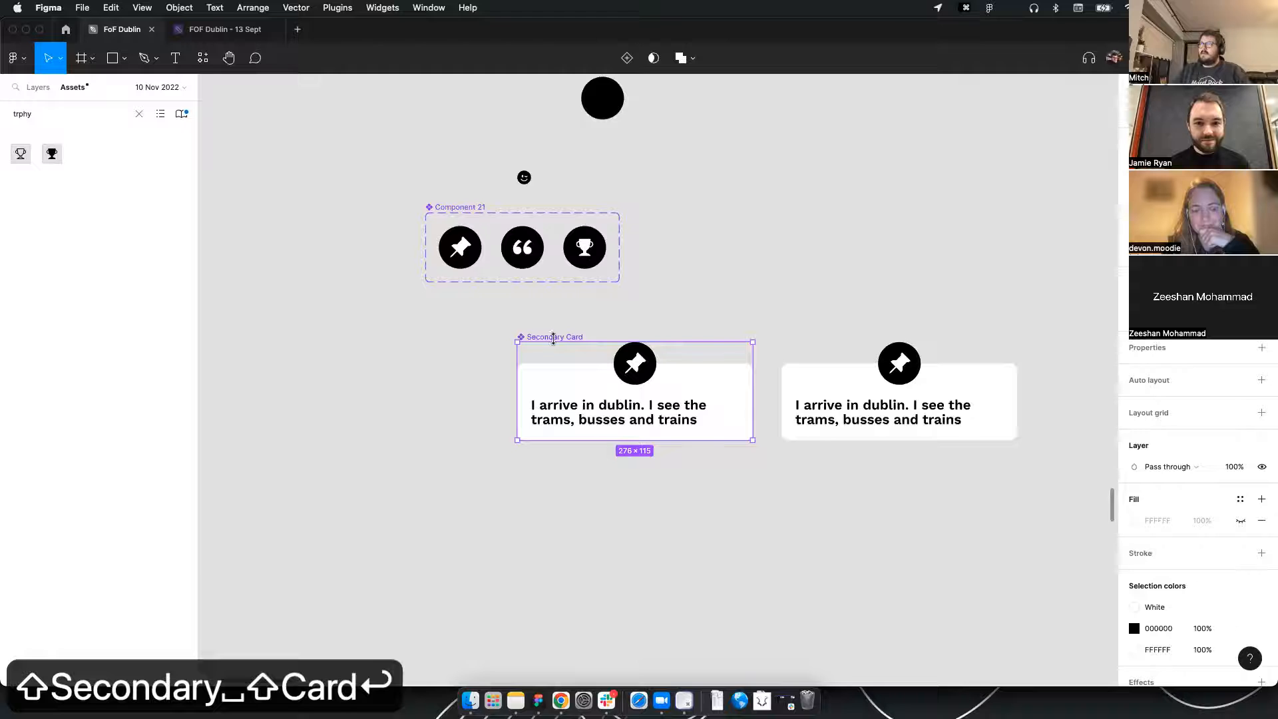
Rename the component set holding the three badge variants to "Secondary Icons"
{"action": "double_click", "coordinate": [450, 206]}
{"action": "type", "text": "S"}
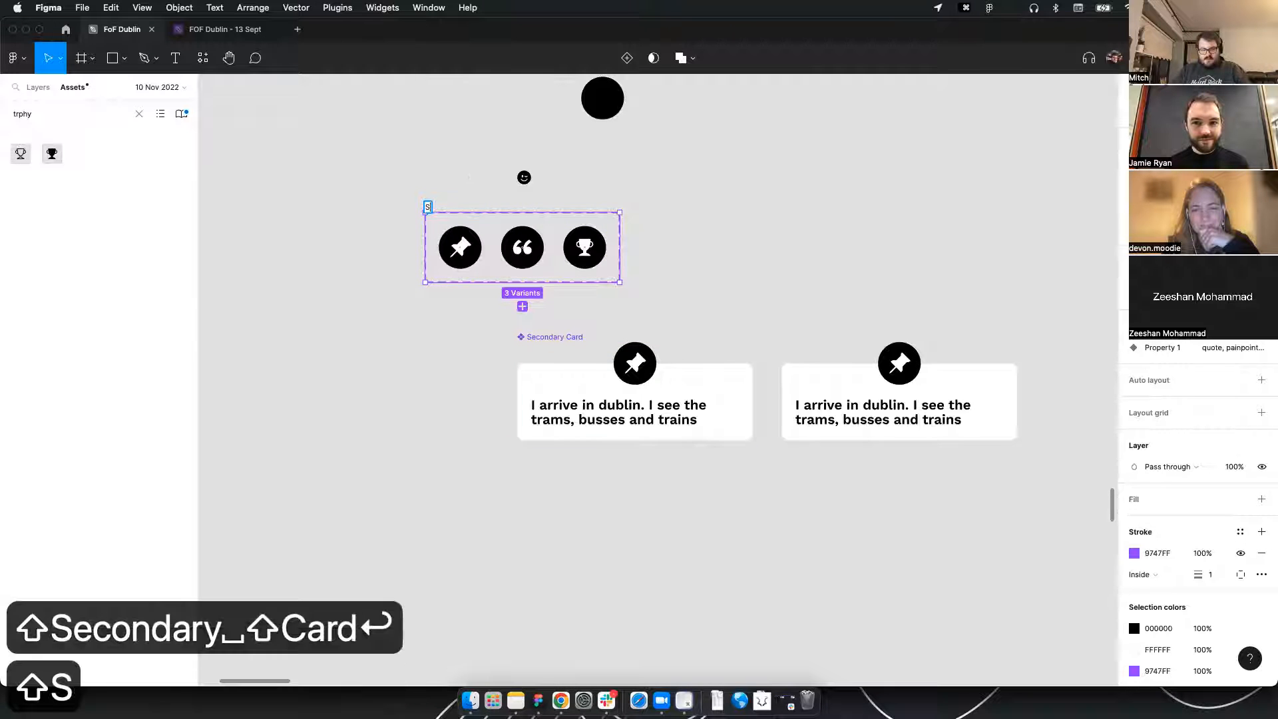
{"action": "type", "text": "econdary Icons"}
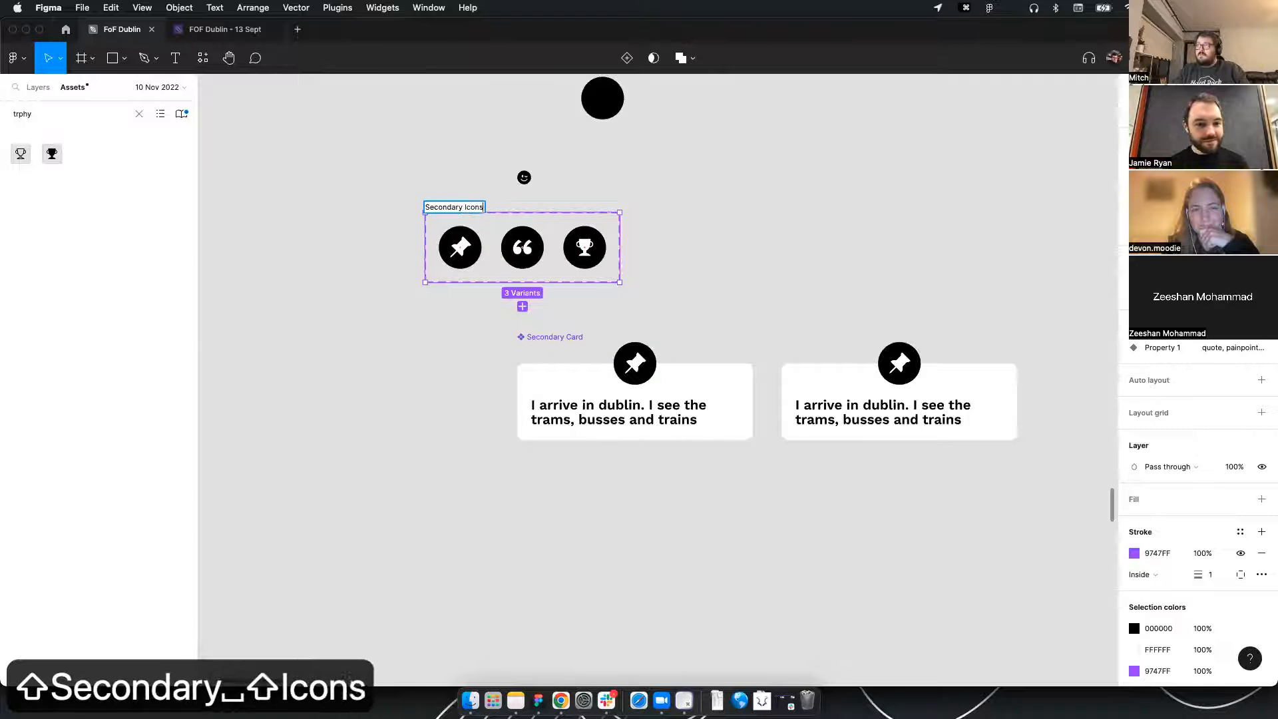
{"action": "key", "text": "Return"}
Set the variant property value of the trophy badge to "oppo"
{"action": "left_click", "coordinate": [468, 240]}
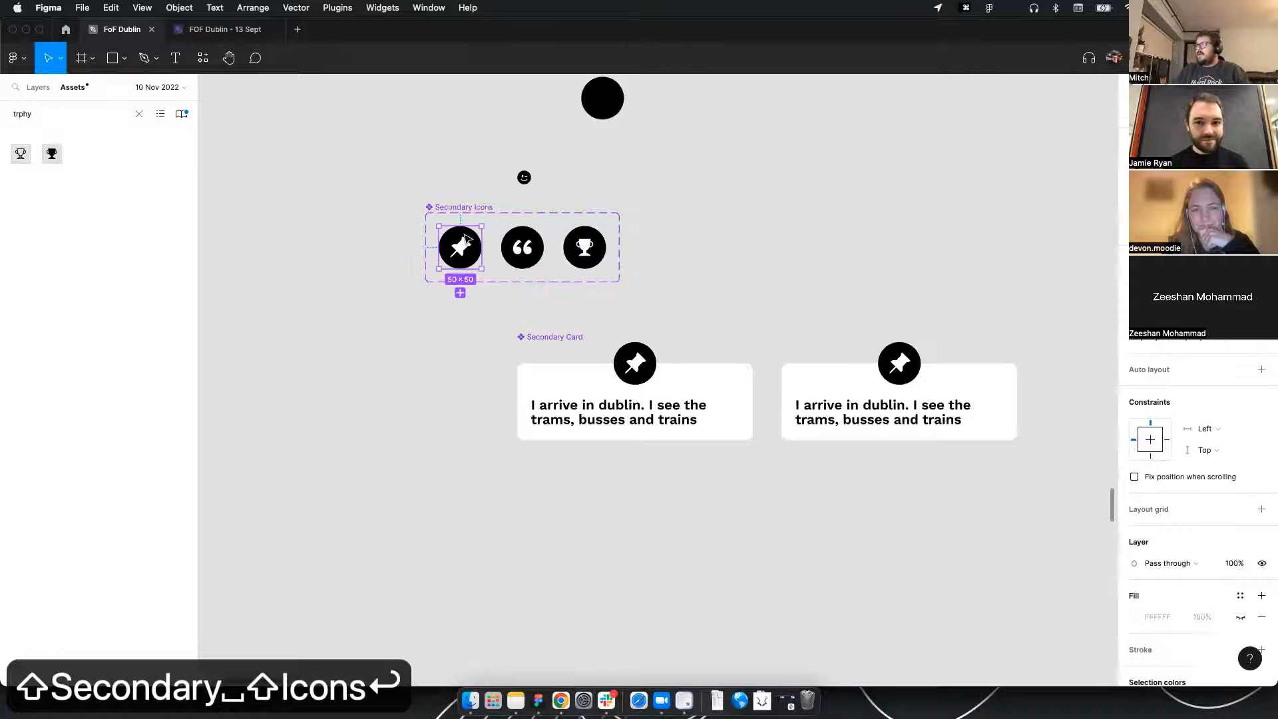
{"action": "left_click", "coordinate": [512, 247]}
{"action": "left_click", "coordinate": [584, 247]}
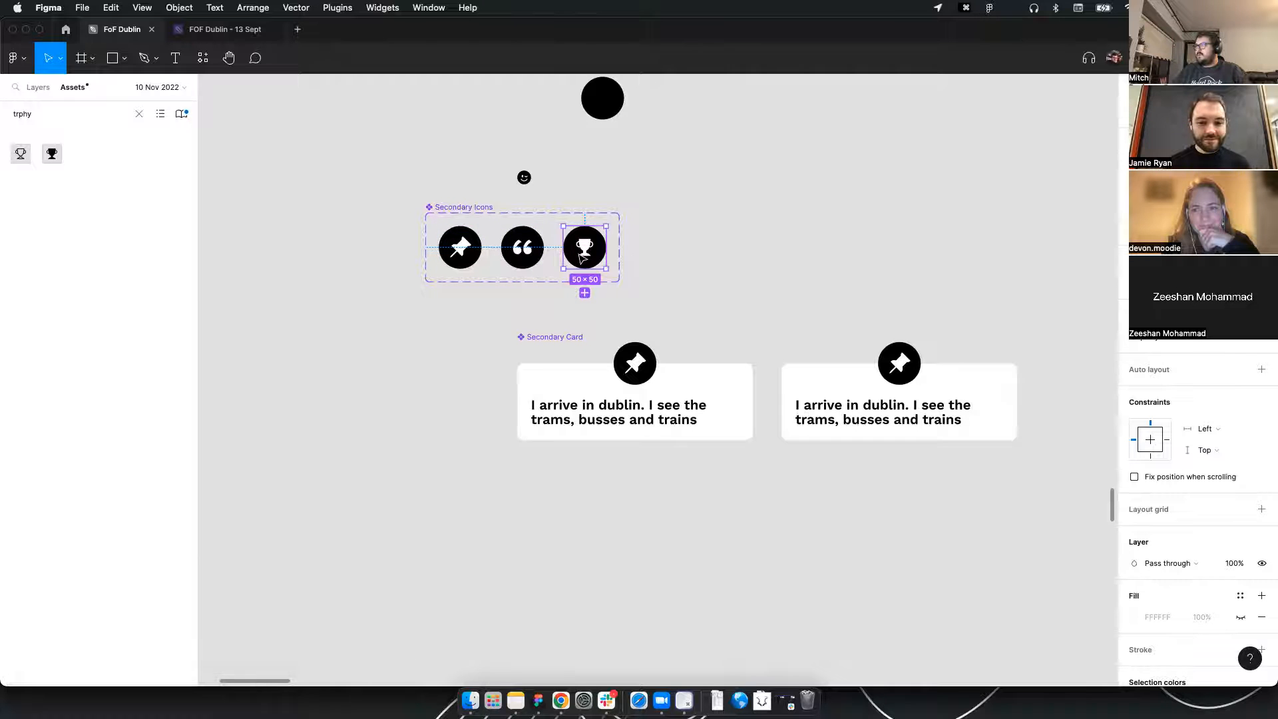
{"action": "left_click", "coordinate": [1206, 342]}
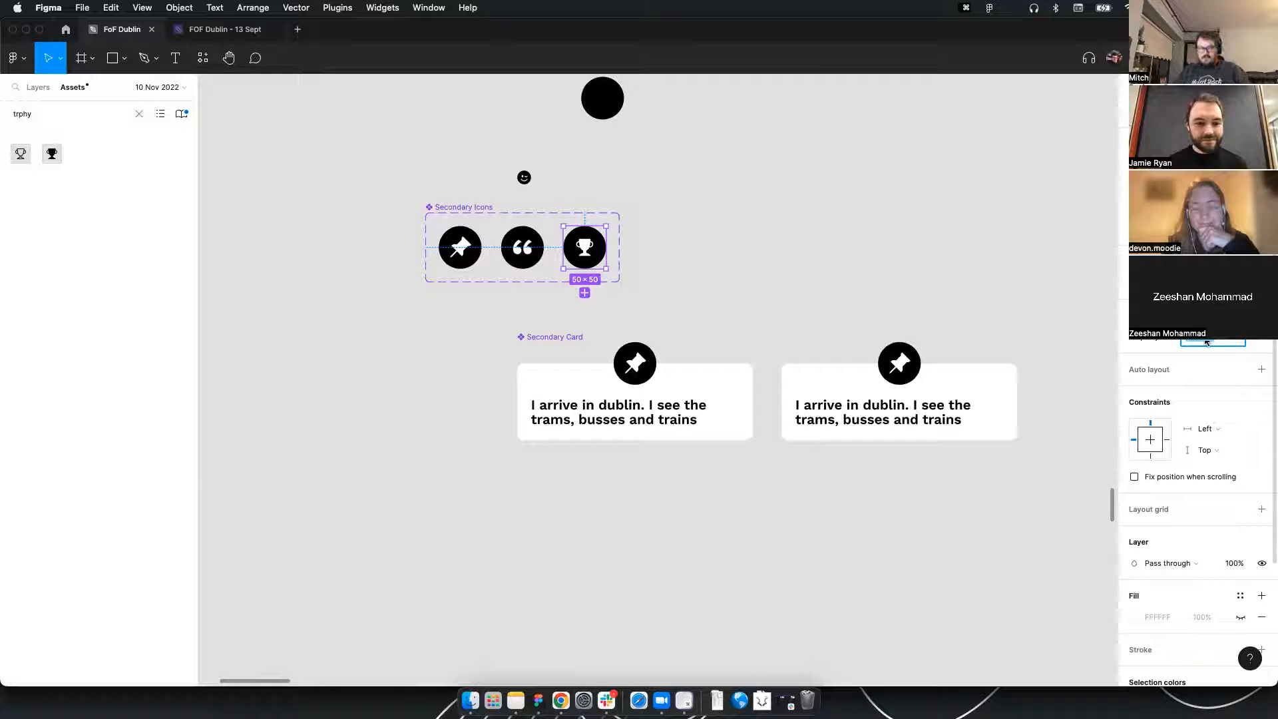
{"action": "type", "text": "oppo"}
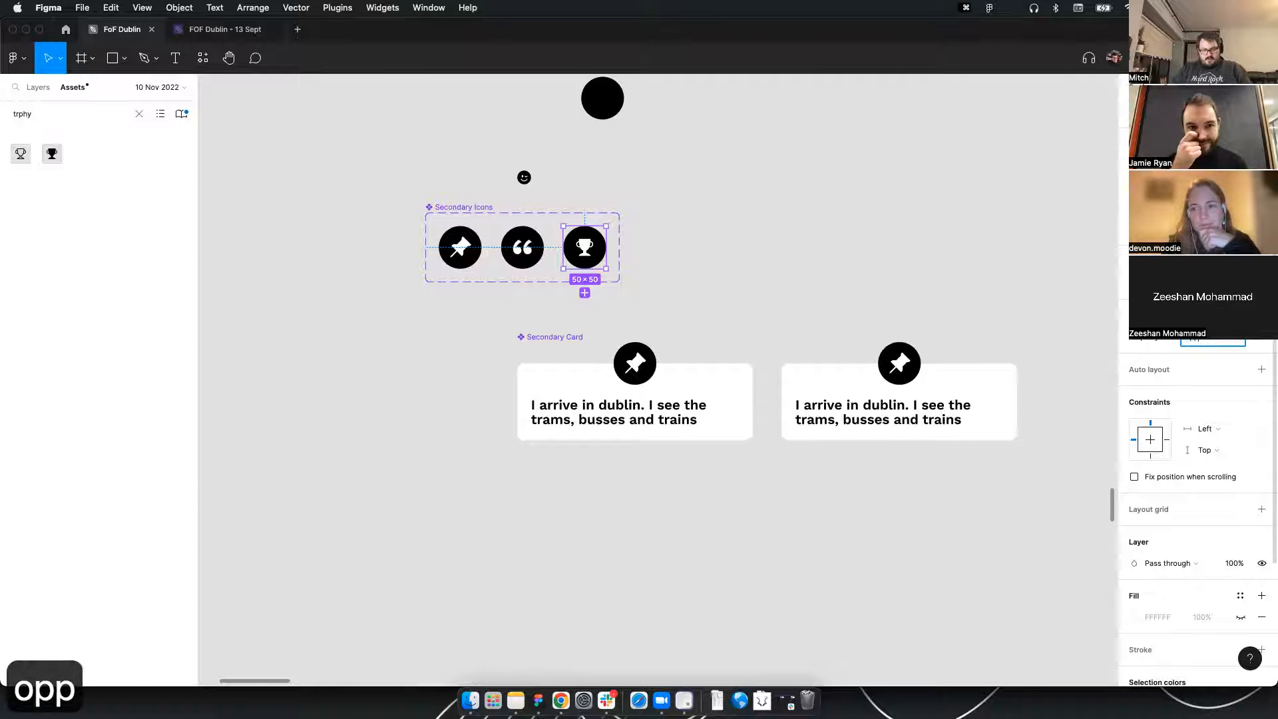
{"action": "key", "text": "Return"}
Duplicate the Secondary Card instance three times in an evenly spaced column below it
{"action": "left_click", "coordinate": [936, 368]}
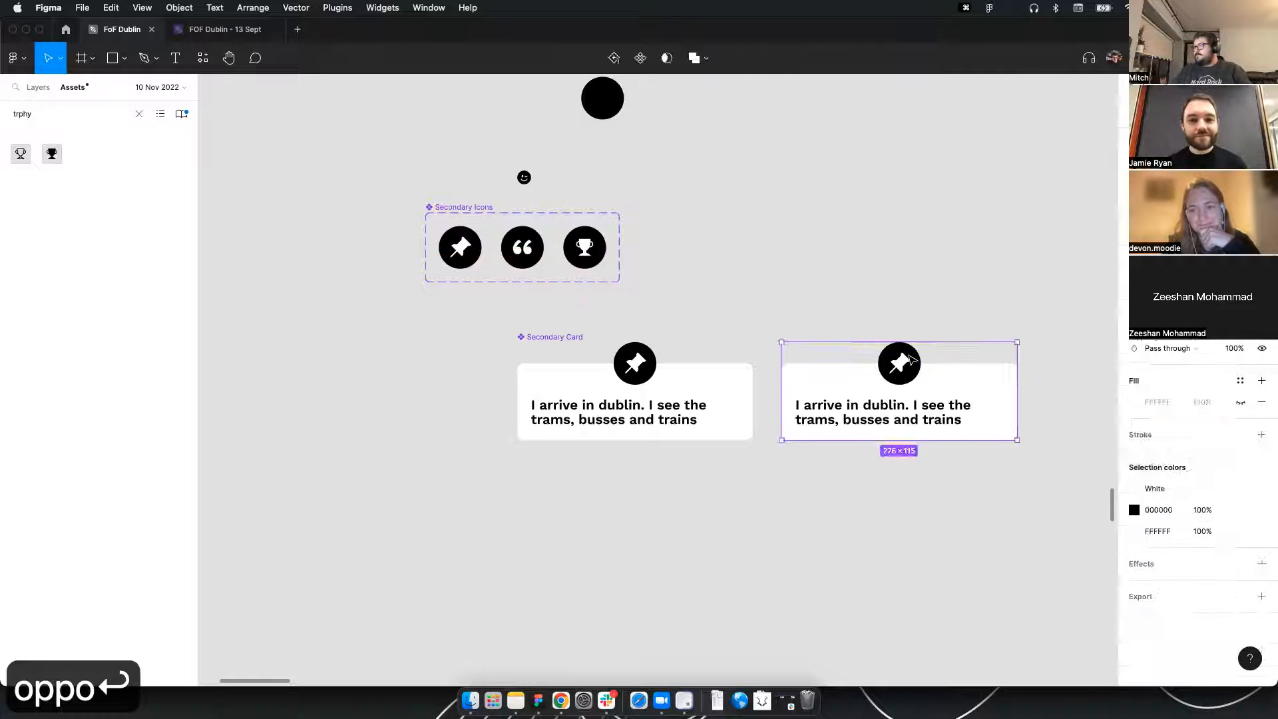
{"action": "left_click", "coordinate": [1074, 299]}
{"action": "left_click_drag", "start_coordinate": [958, 419], "coordinate": [567, 432]}
{"action": "key", "text": "super+d"}
{"action": "key", "text": "super+d"}
{"action": "scroll", "coordinate": [573, 439], "scroll_direction": "down", "scroll_amount": 2}
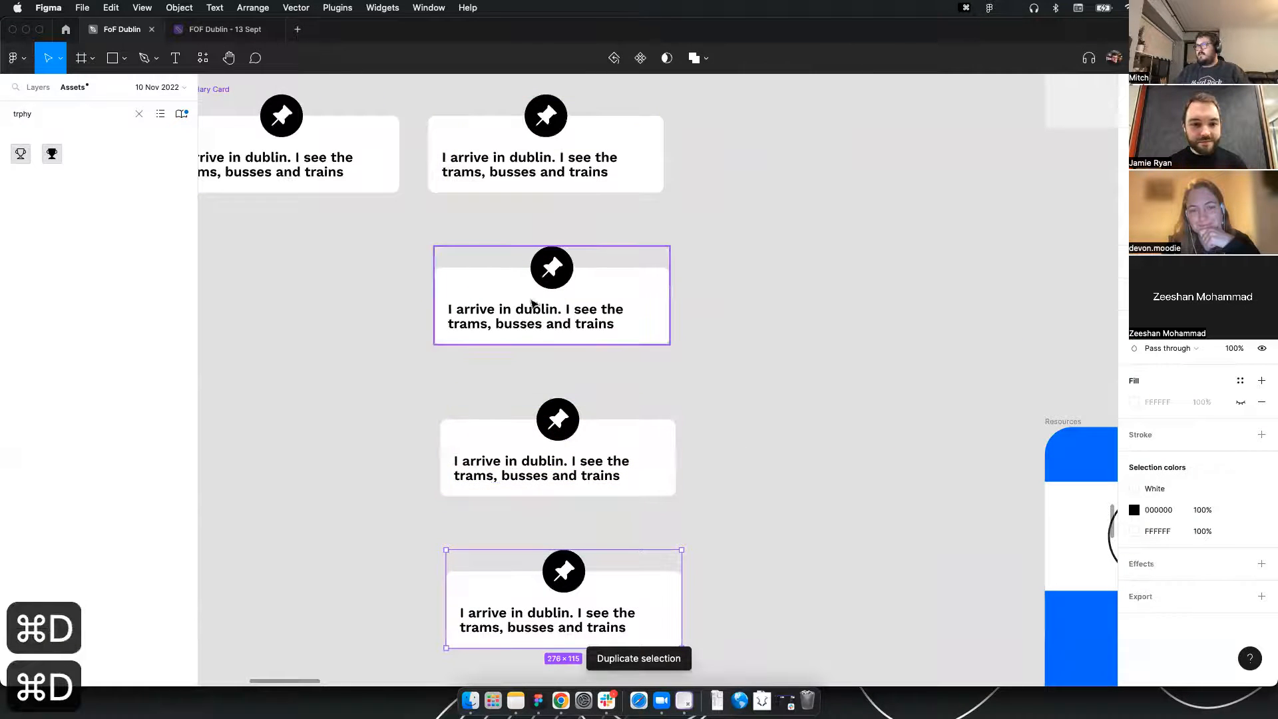
Switch the badge of the first duplicated card to the trophy variant and the second one's to the quote variant
{"action": "left_click", "coordinate": [1218, 296]}
{"action": "left_click", "coordinate": [1218, 312]}
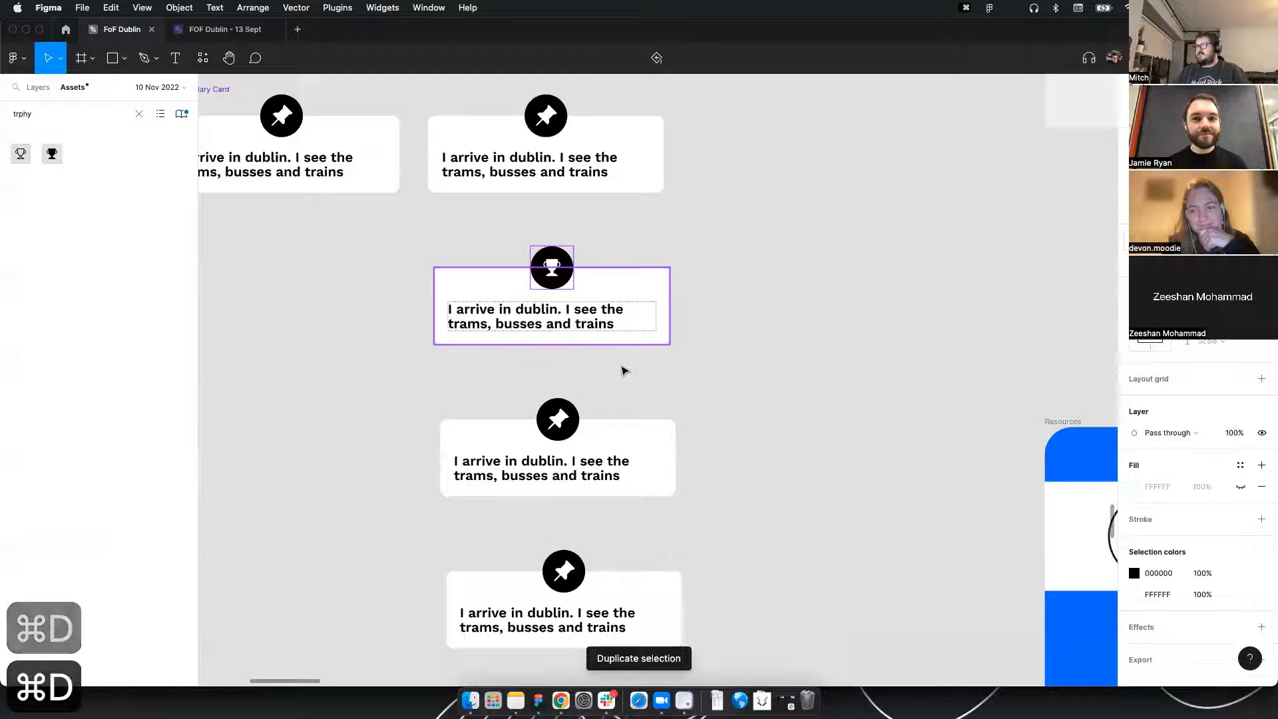
{"action": "left_click", "coordinate": [576, 419]}
{"action": "double_click", "coordinate": [576, 419]}
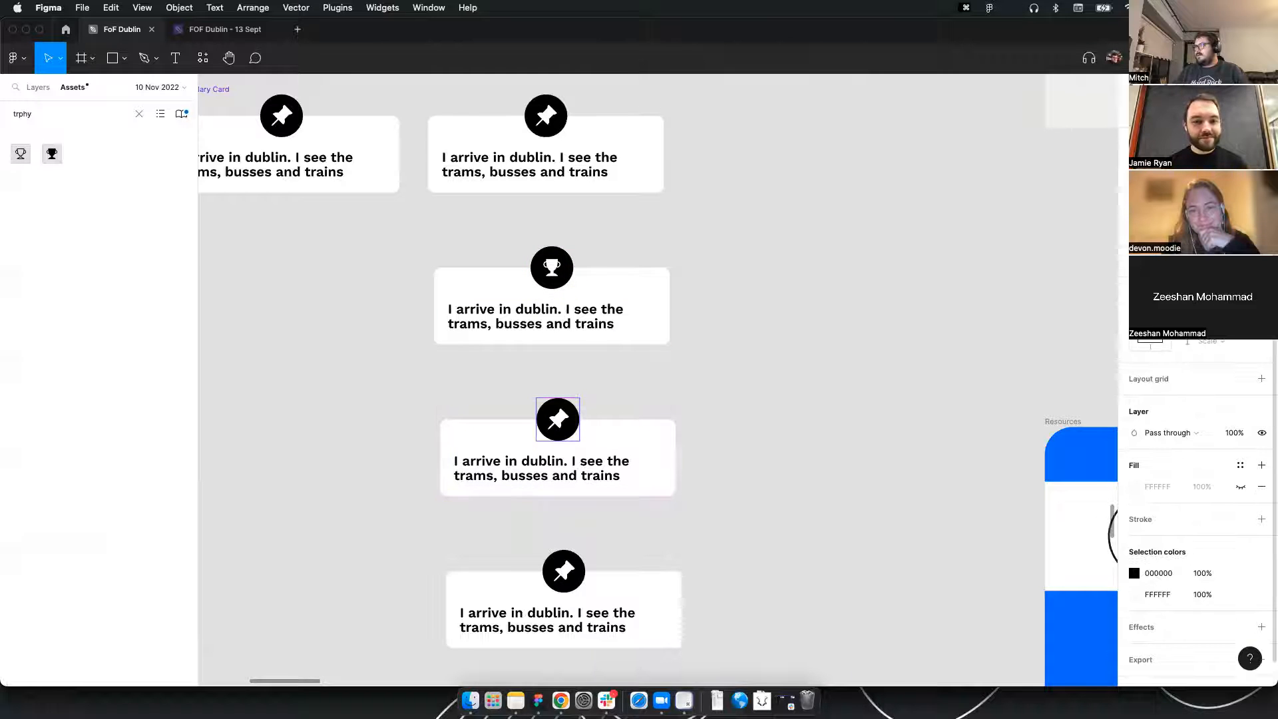
{"action": "left_click", "coordinate": [1218, 306]}
{"action": "scroll", "coordinate": [612, 433], "scroll_direction": "down", "scroll_amount": 3}
{"action": "double_click", "coordinate": [591, 400]}
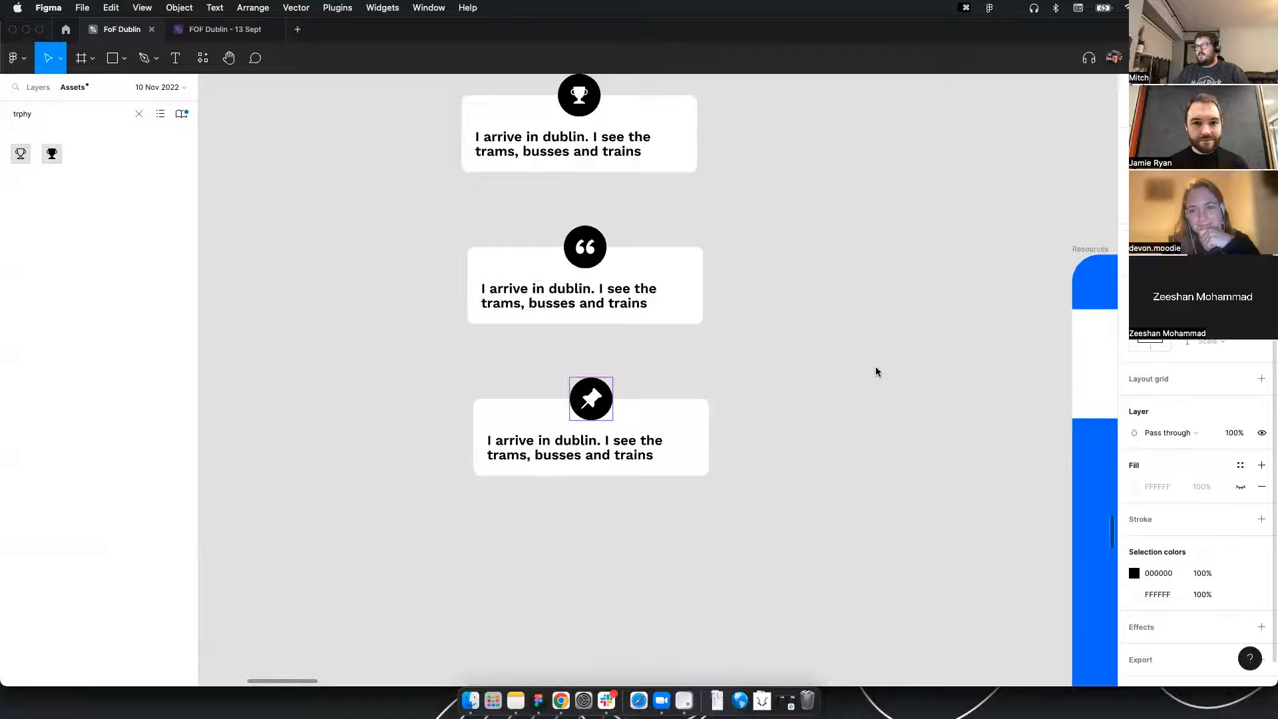
Review the column of card copies and examine the Friends of Figma Dublin digital giftbag in the Resources frame
{"action": "scroll", "coordinate": [587, 342], "scroll_direction": "down", "scroll_amount": 5}
{"action": "left_click_drag", "start_coordinate": [513, 253], "coordinate": [591, 485]}
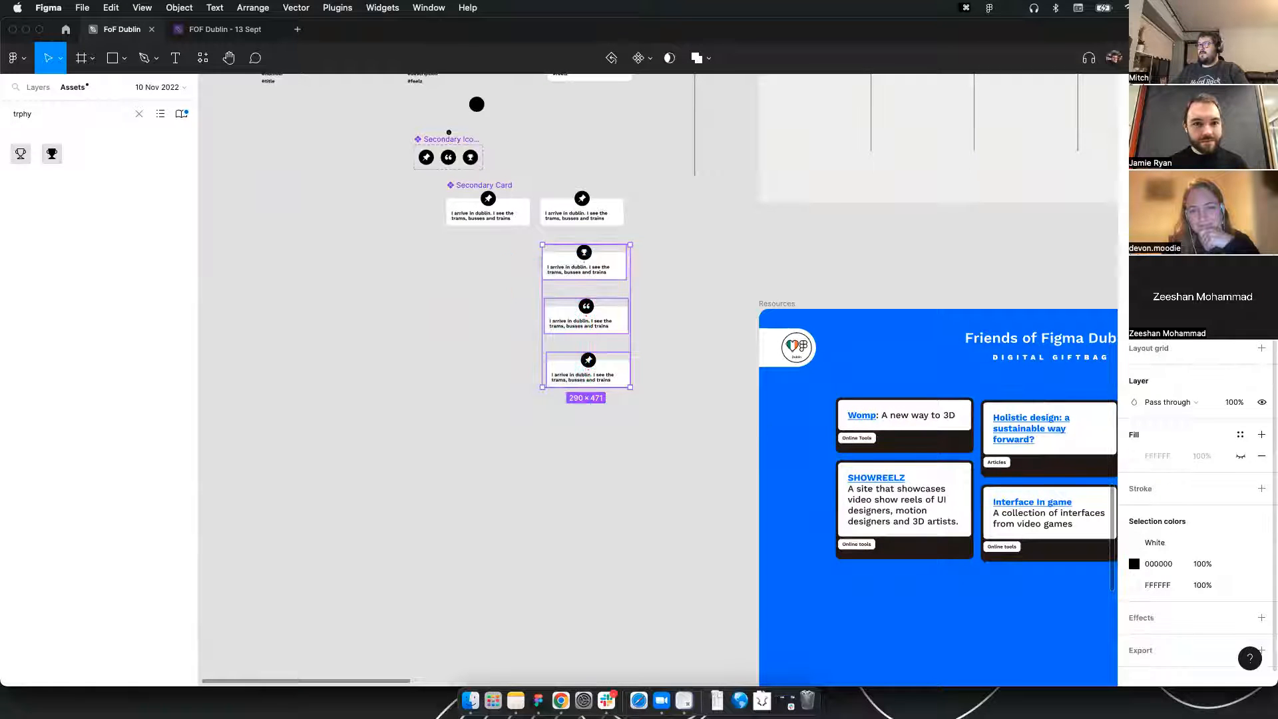
{"action": "scroll", "coordinate": [600, 491], "scroll_direction": "up", "scroll_amount": 5}
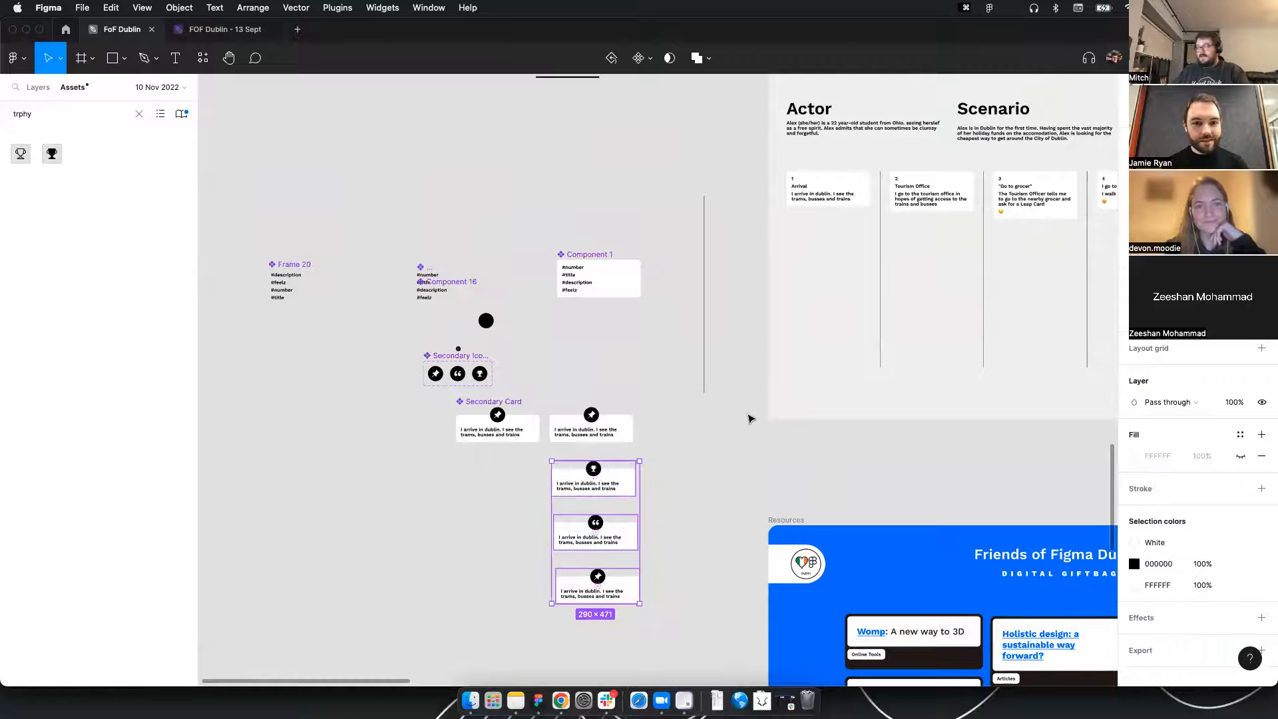
{"action": "scroll", "coordinate": [765, 415], "scroll_direction": "right", "scroll_amount": 1}
{"action": "scroll", "coordinate": [766, 415], "scroll_direction": "down", "scroll_amount": 1}
{"action": "left_click_drag", "start_coordinate": [765, 414], "coordinate": [582, 263]}
{"action": "left_click", "coordinate": [685, 262]}
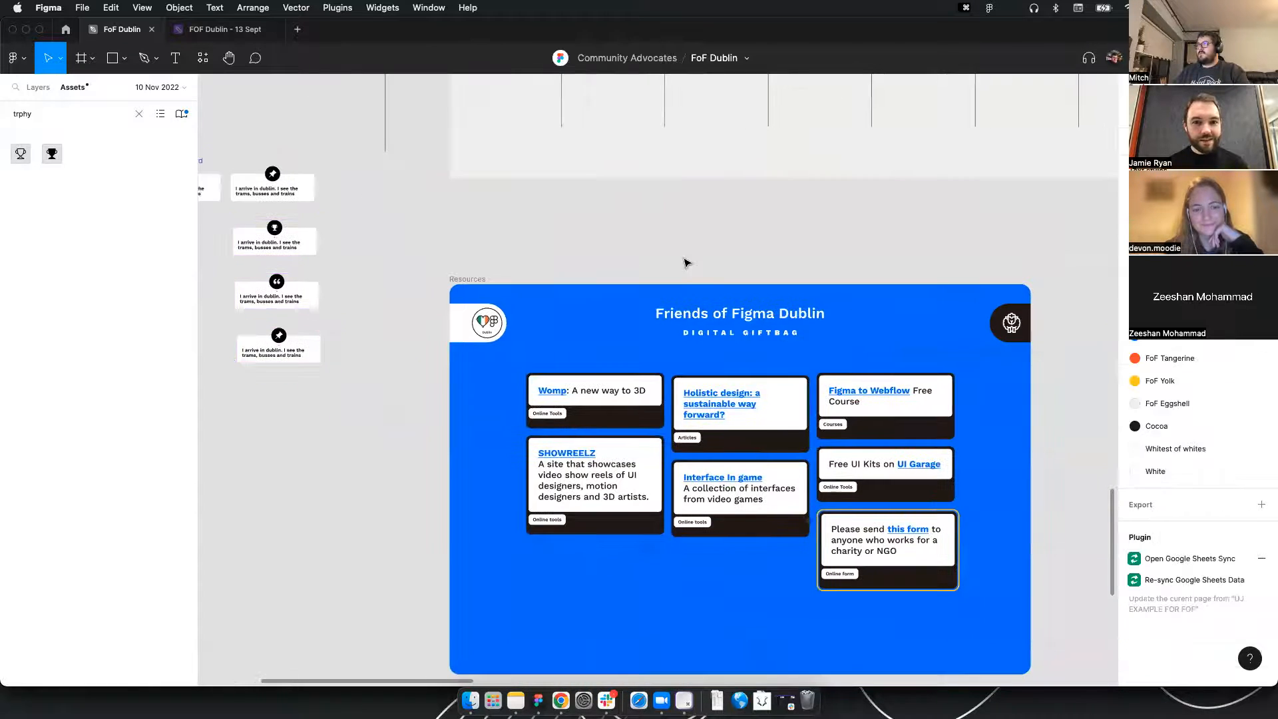
{"action": "left_click_drag", "start_coordinate": [674, 313], "coordinate": [560, 219]}
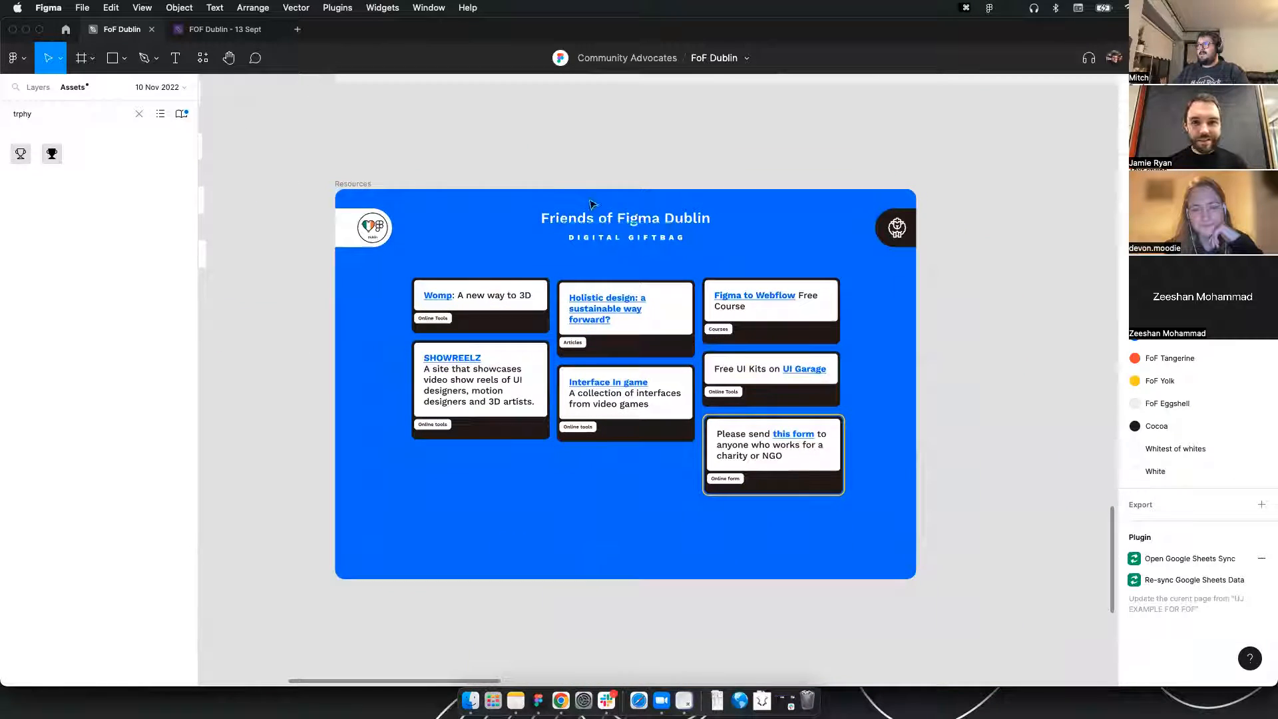
{"action": "left_click_drag", "start_coordinate": [686, 149], "coordinate": [746, 175]}
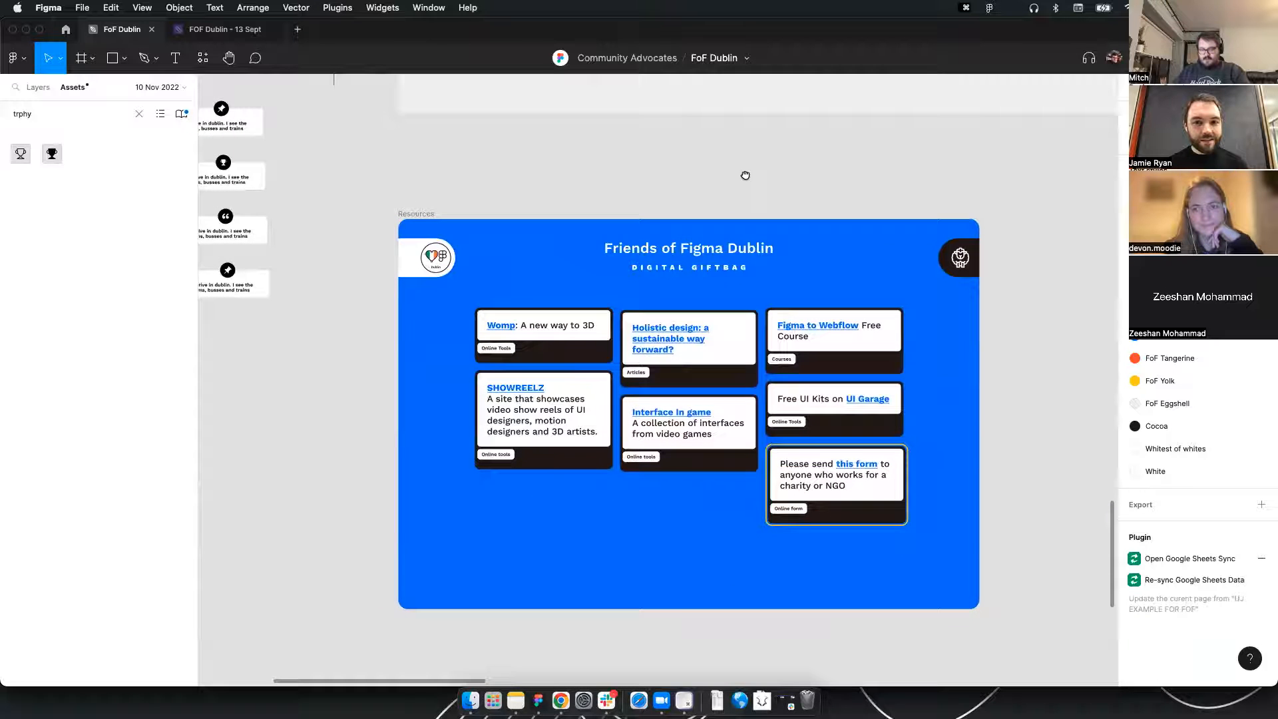
{"action": "left_click", "coordinate": [737, 562]}
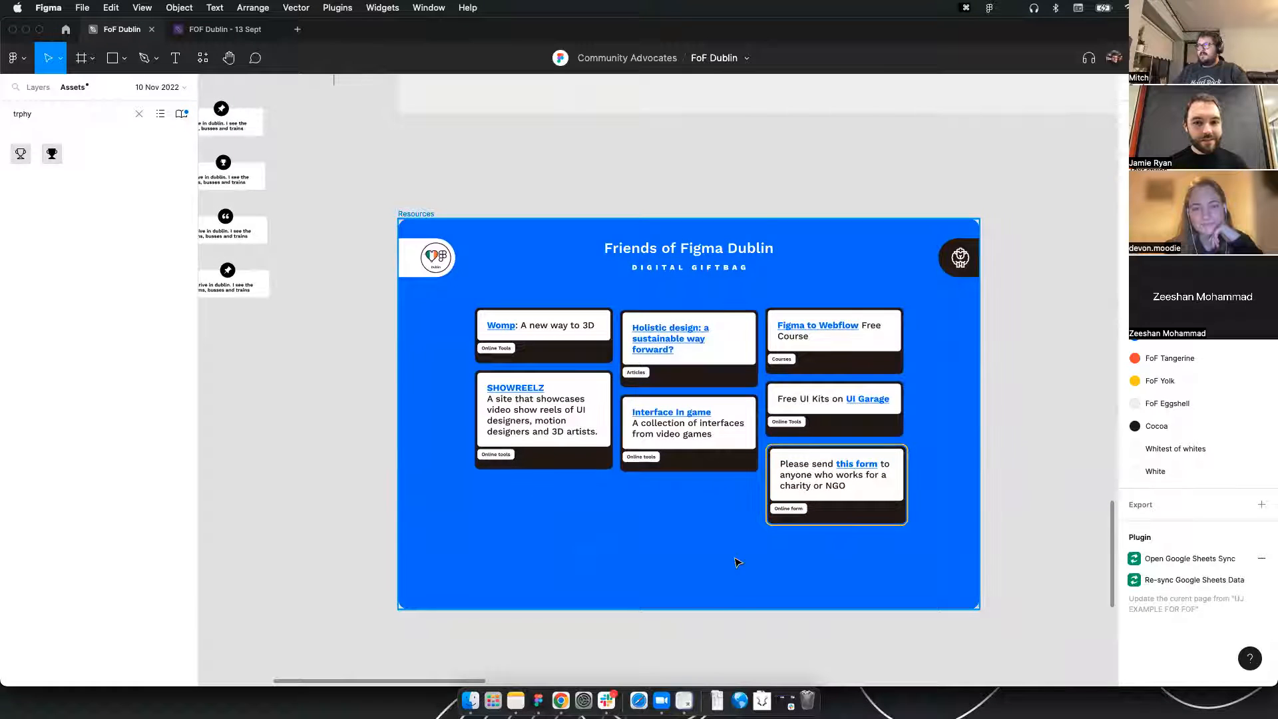
{"action": "key", "text": "super+equal"}
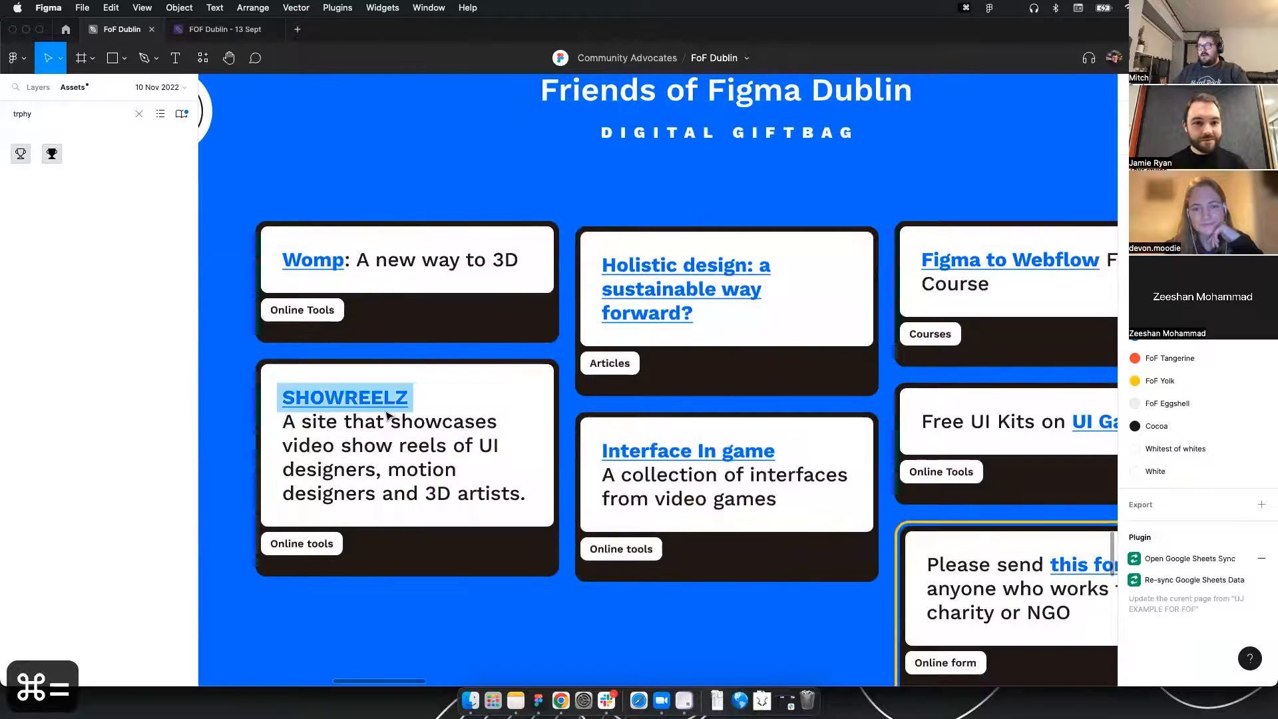
{"action": "key", "text": "super+minus"}
{"action": "left_click_drag", "start_coordinate": [736, 377], "coordinate": [691, 354]}
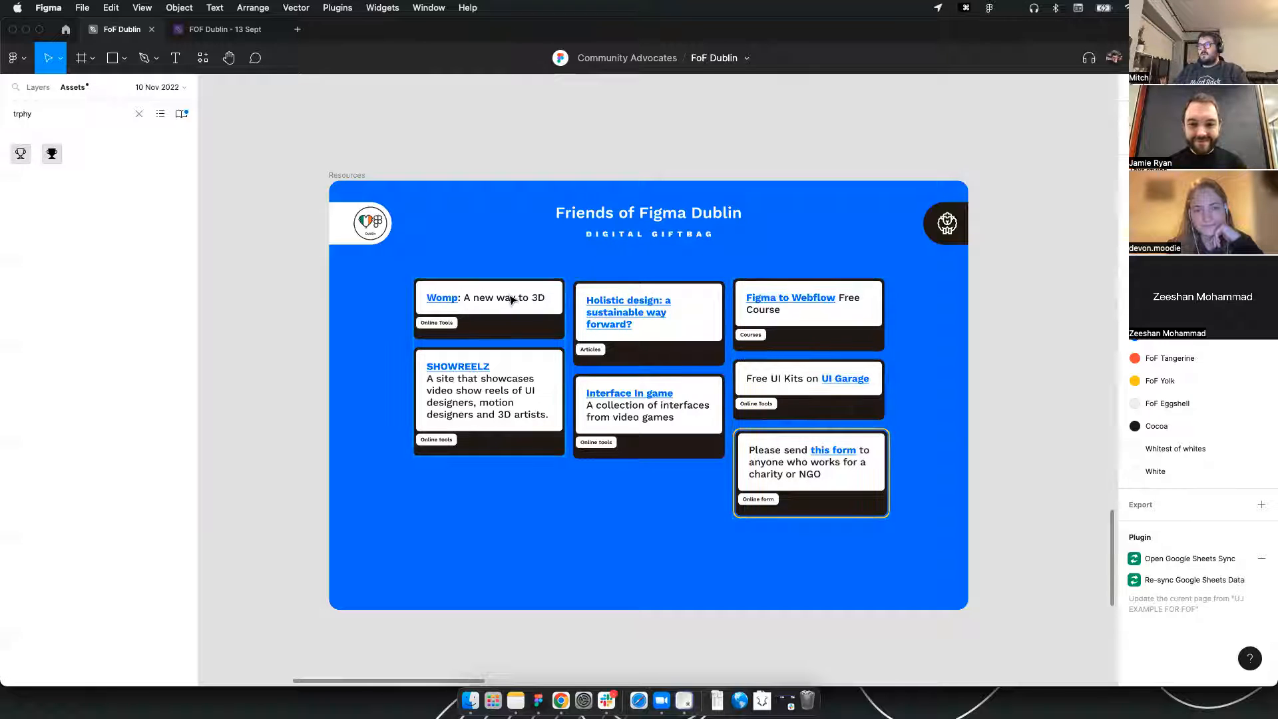
Examine the Womp, SHOWREELZ and Holistic design resource cards and their links
{"action": "double_click", "coordinate": [438, 300]}
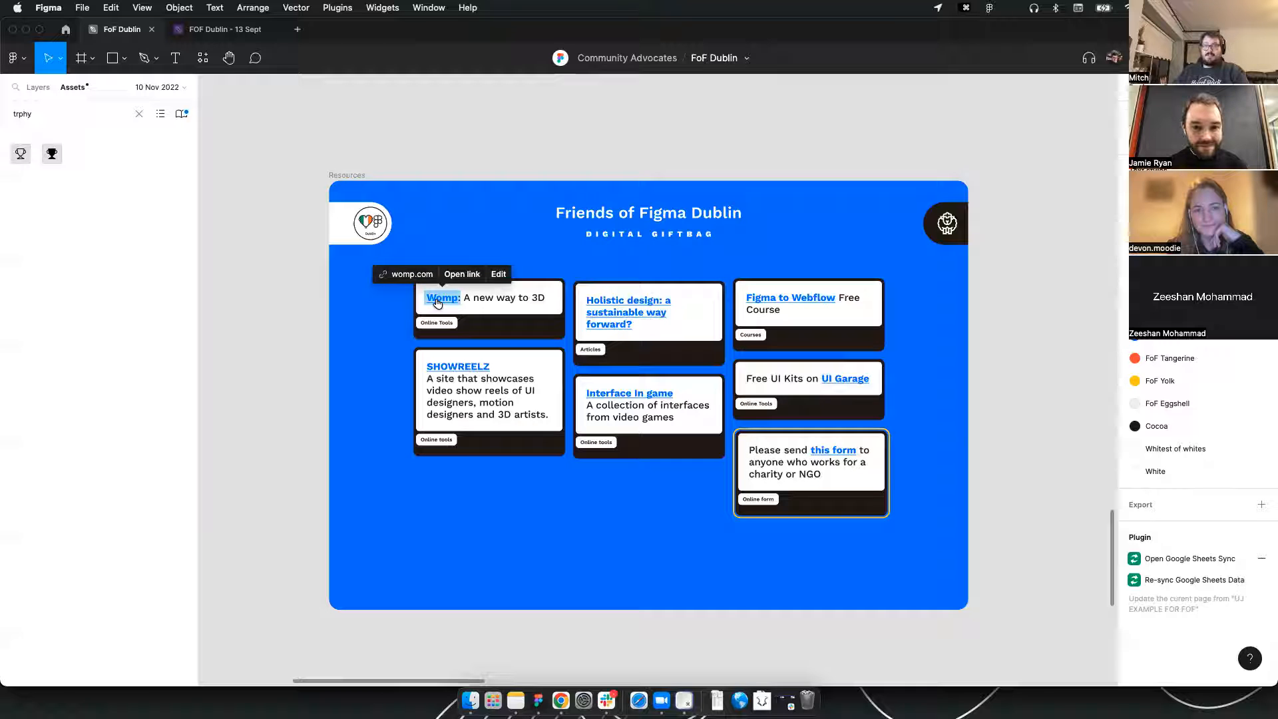
{"action": "left_click", "coordinate": [463, 354]}
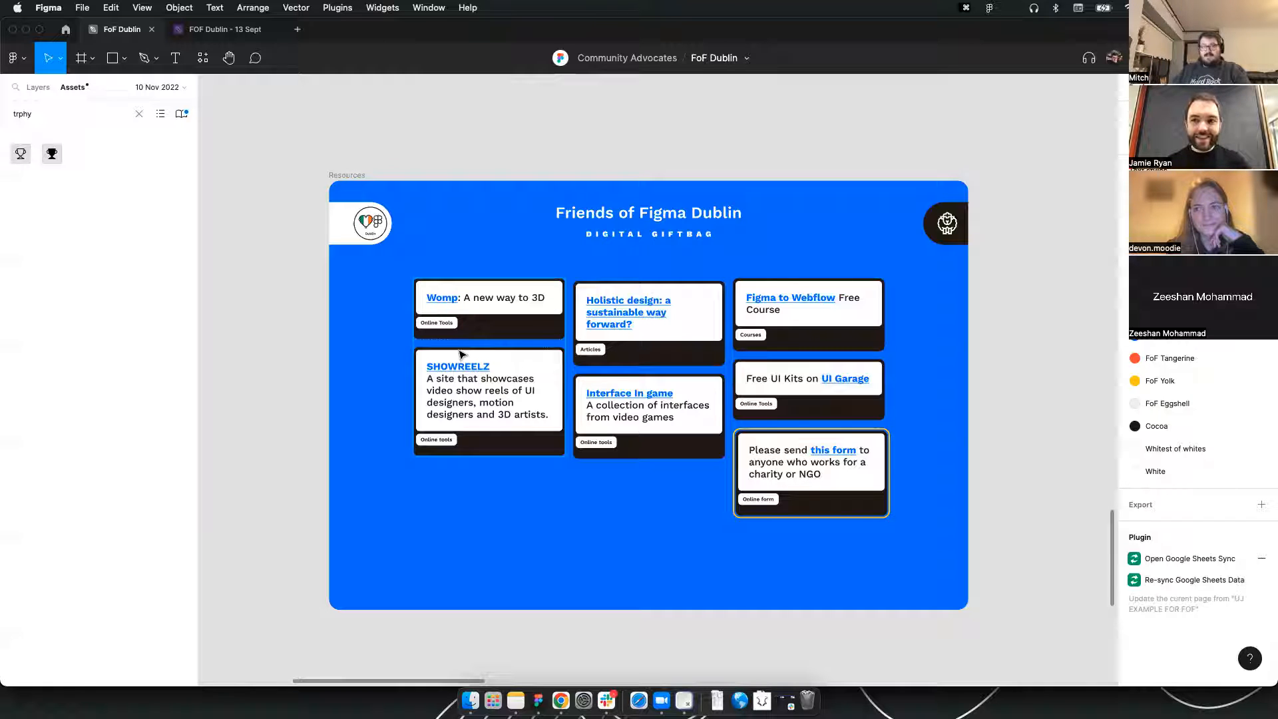
{"action": "double_click", "coordinate": [466, 366]}
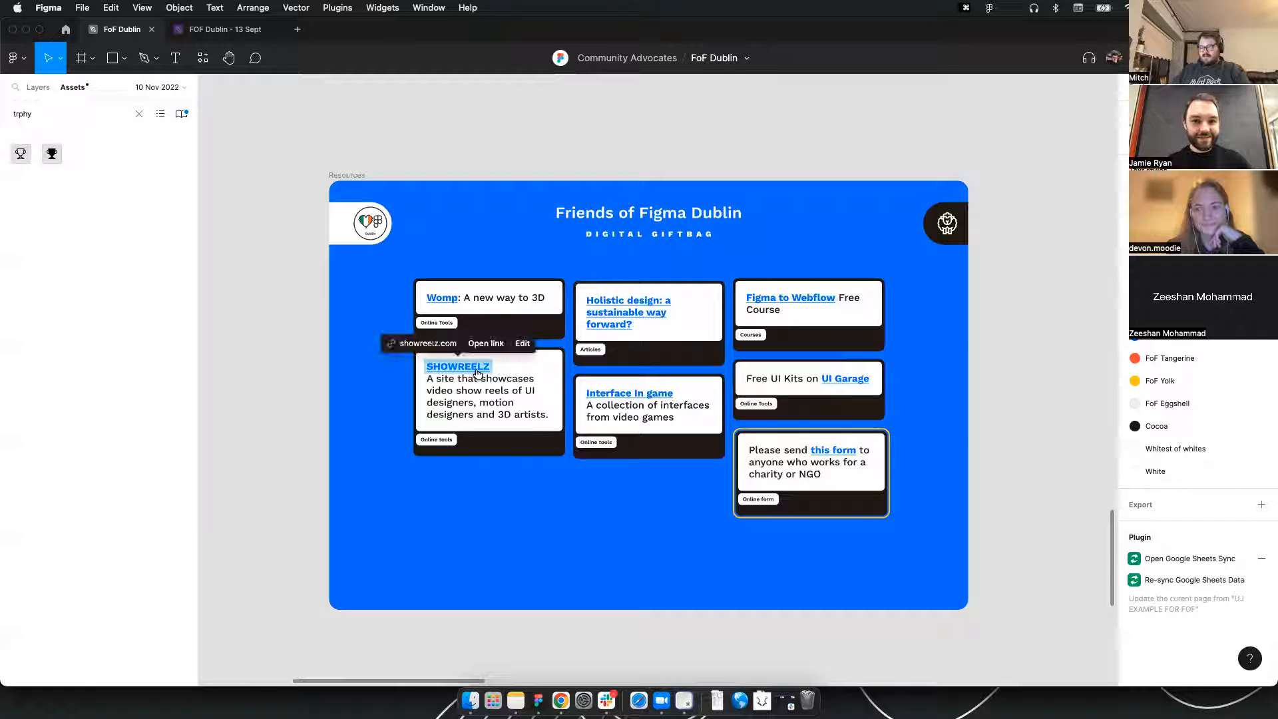
{"action": "key", "text": "Escape"}
{"action": "scroll", "coordinate": [517, 367], "scroll_direction": "up", "scroll_amount": 2}
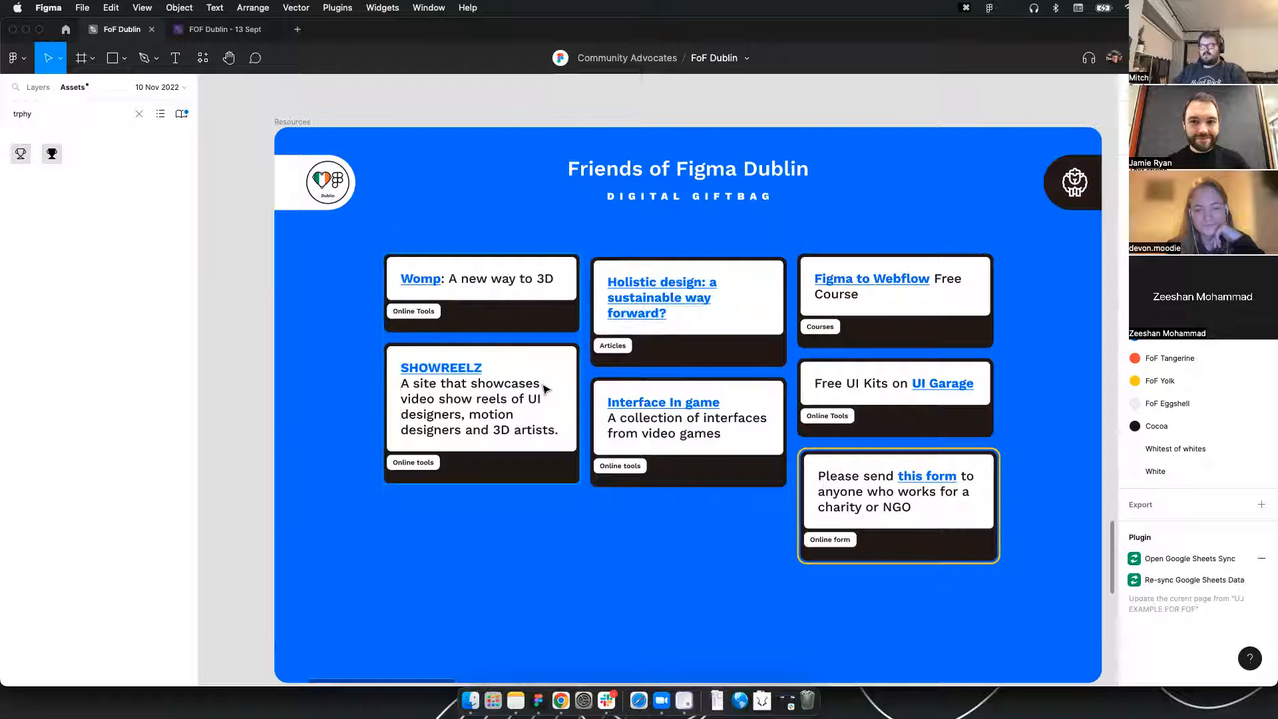
{"action": "double_click", "coordinate": [466, 369]}
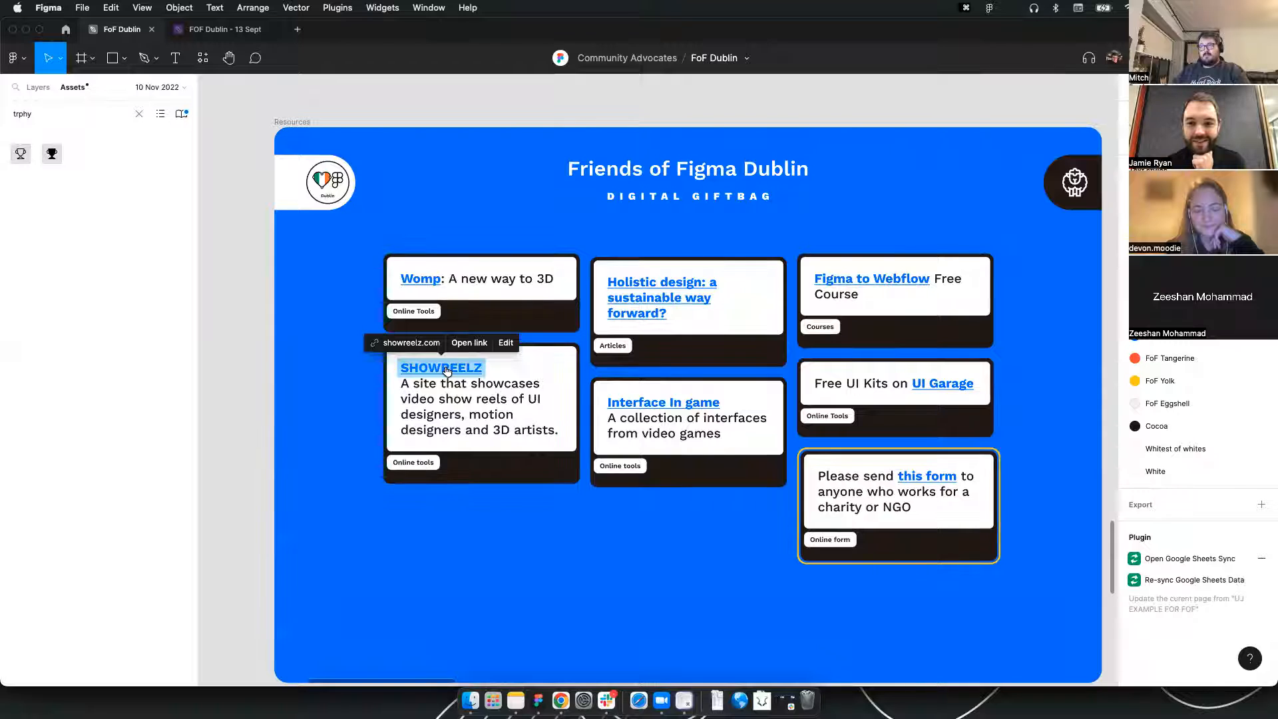
{"action": "key", "text": "Escape"}
{"action": "key", "text": "Escape"}
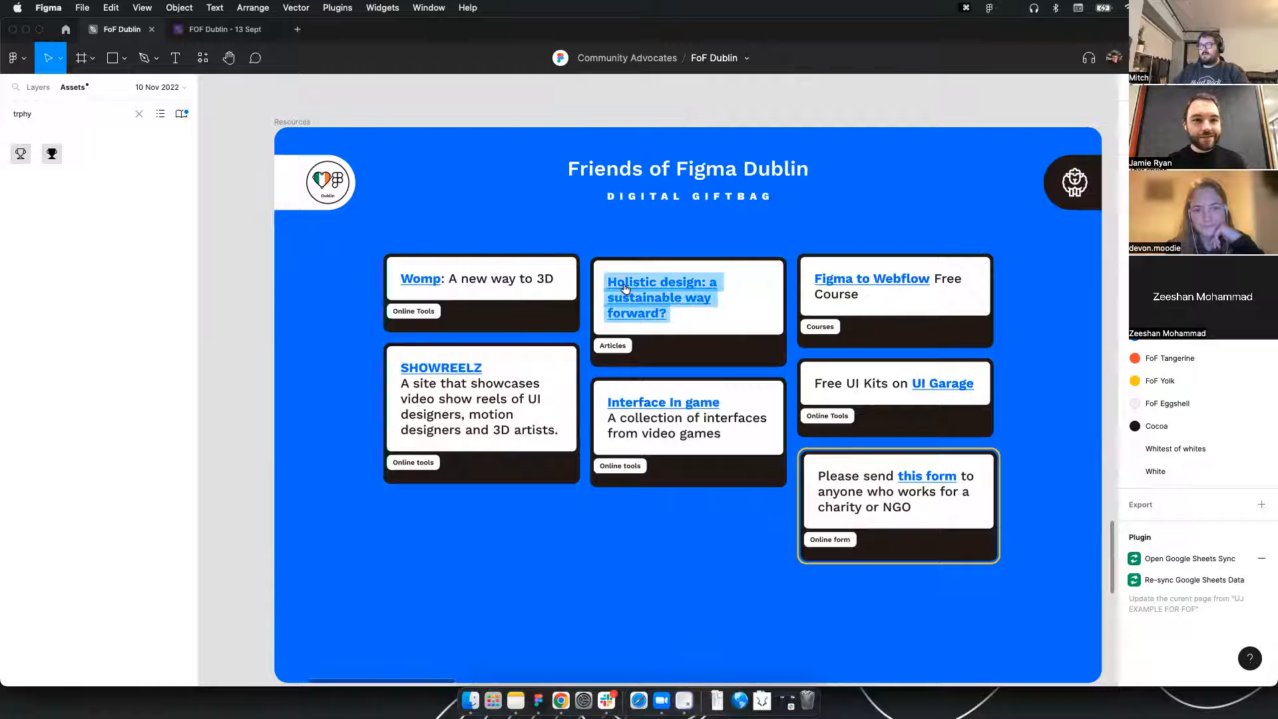
{"action": "mouse_move", "coordinate": [696, 305]}
{"action": "left_mouse_down"}
{"action": "mouse_move", "coordinate": [658, 303]}
{"action": "mouse_move", "coordinate": [702, 298]}
{"action": "mouse_move", "coordinate": [699, 319]}
{"action": "left_mouse_up"}
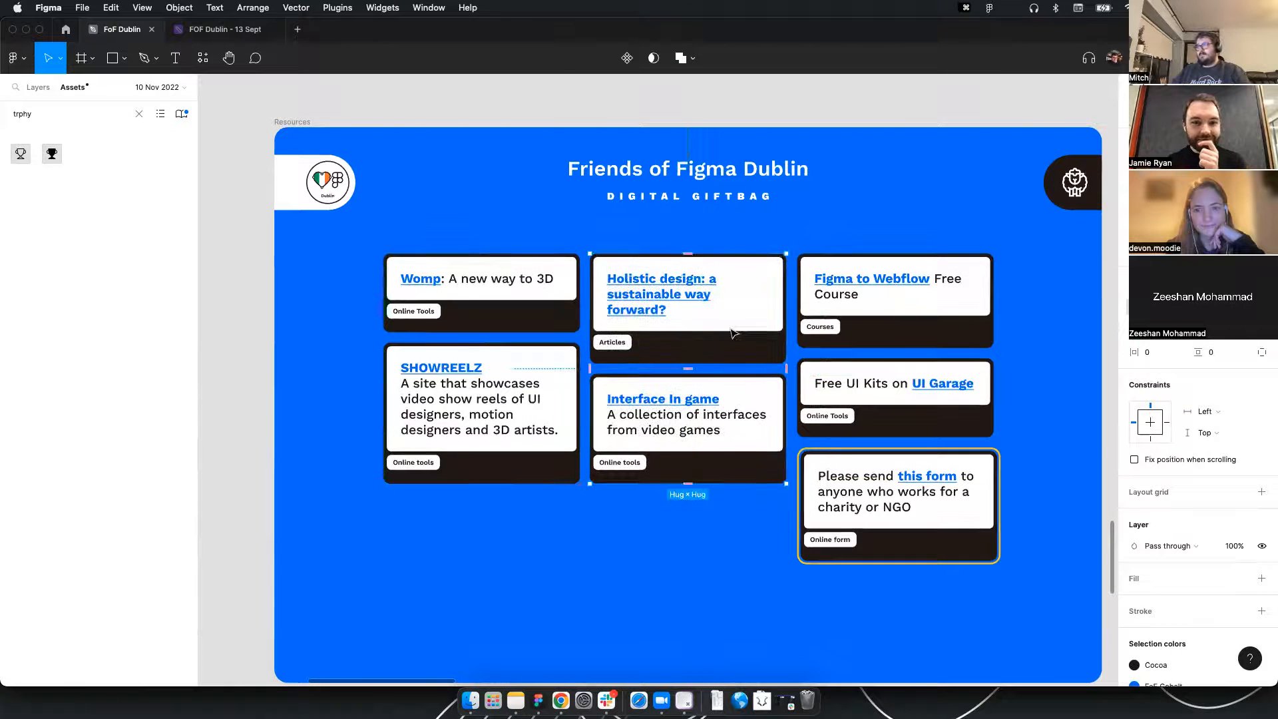
{"action": "key", "text": "super+z"}
Examine the Figma to Webflow course card and the UI Garage card with their links
{"action": "scroll", "coordinate": [848, 142], "scroll_direction": "right", "scroll_amount": 3}
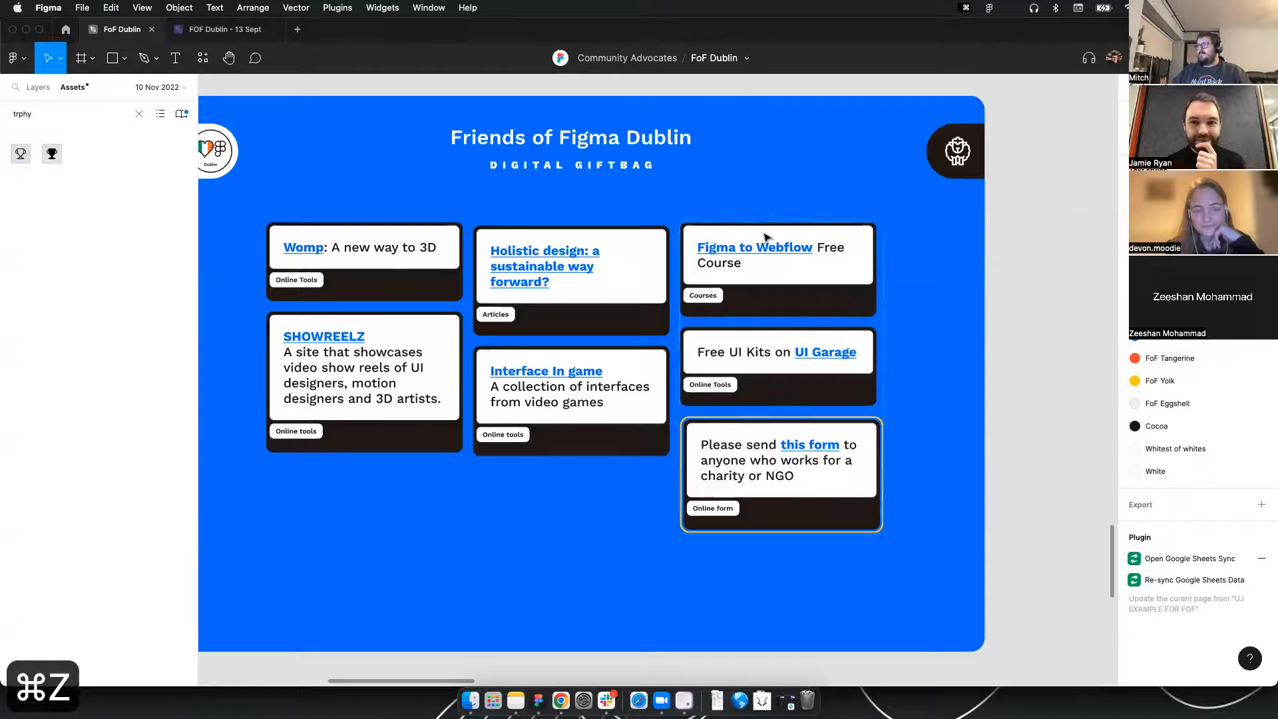
{"action": "scroll", "coordinate": [766, 243], "scroll_direction": "up", "scroll_amount": 2}
{"action": "mouse_move", "coordinate": [778, 240]}
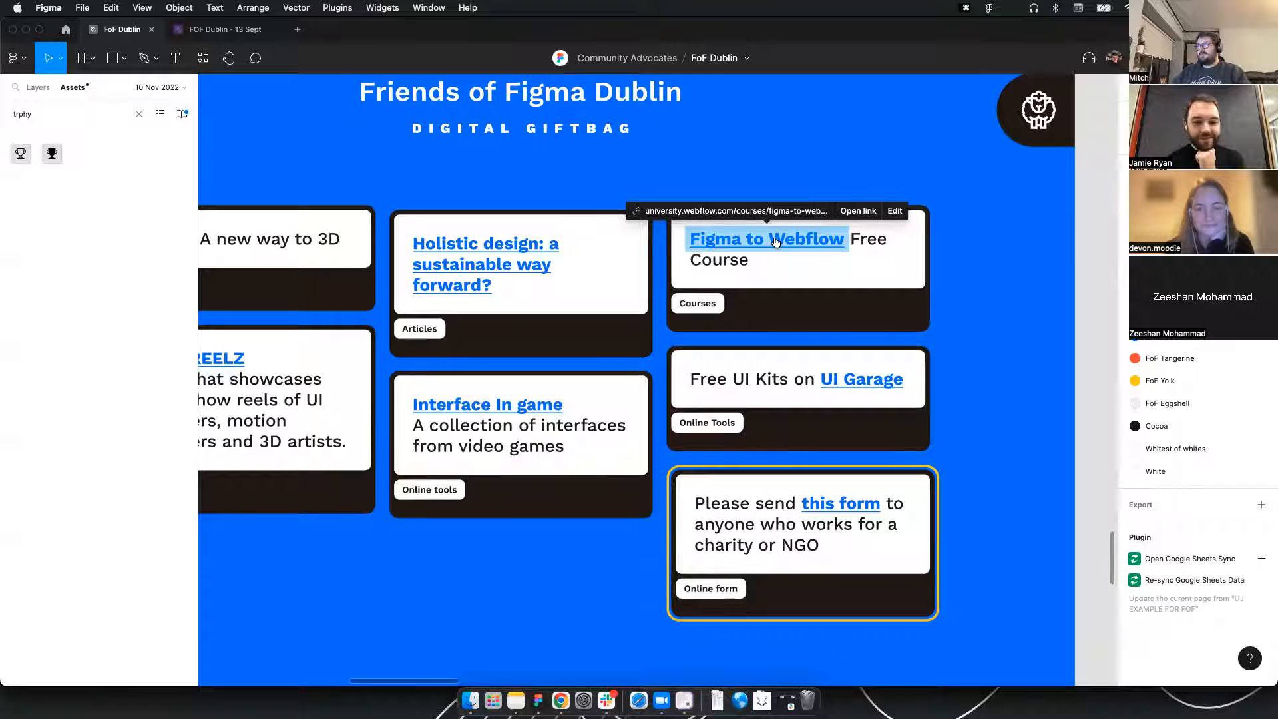
{"action": "scroll", "coordinate": [962, 308], "scroll_direction": "down", "scroll_amount": 1}
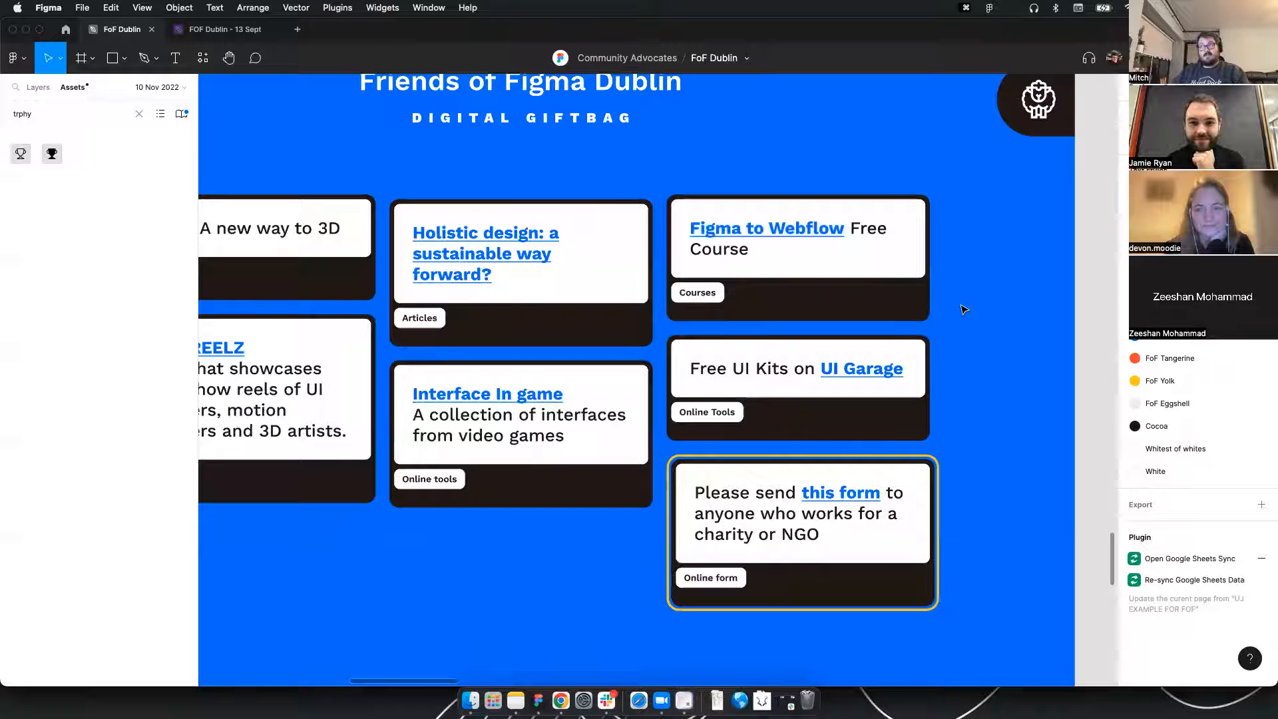
{"action": "scroll", "coordinate": [962, 308], "scroll_direction": "down", "scroll_amount": 1}
{"action": "mouse_move", "coordinate": [724, 225]}
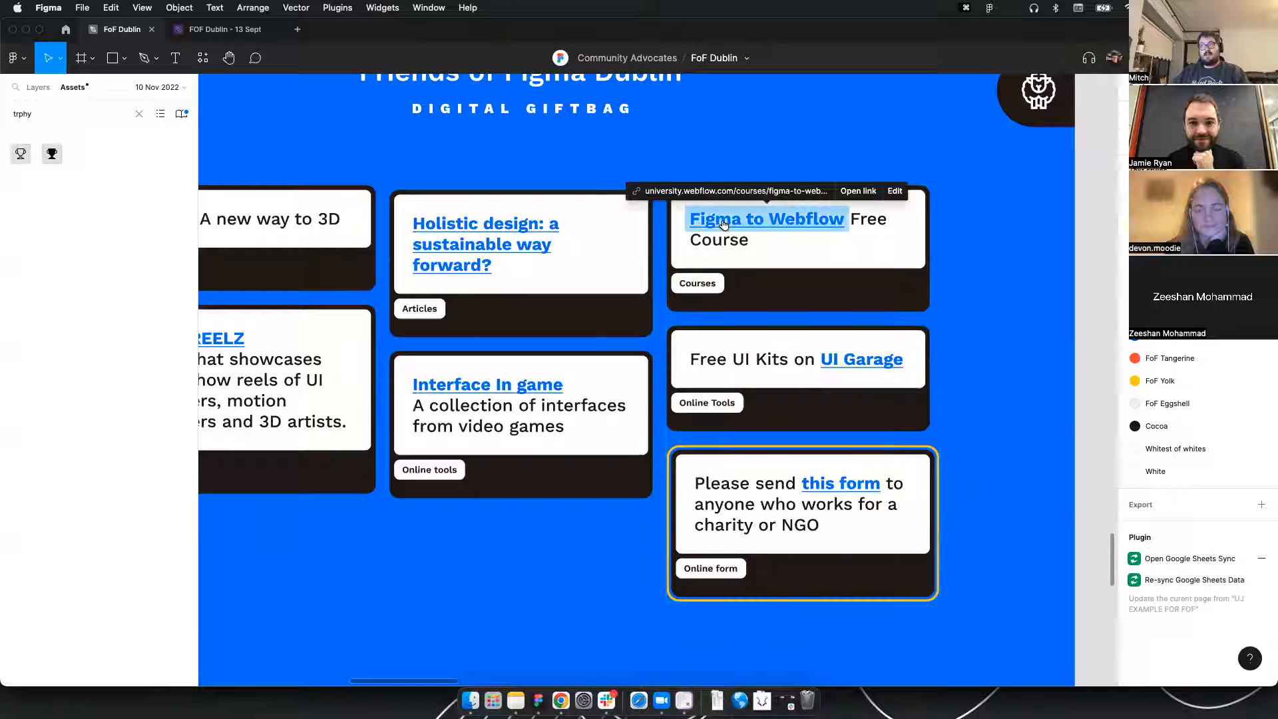
{"action": "scroll", "coordinate": [724, 225], "scroll_direction": "down", "scroll_amount": 1}
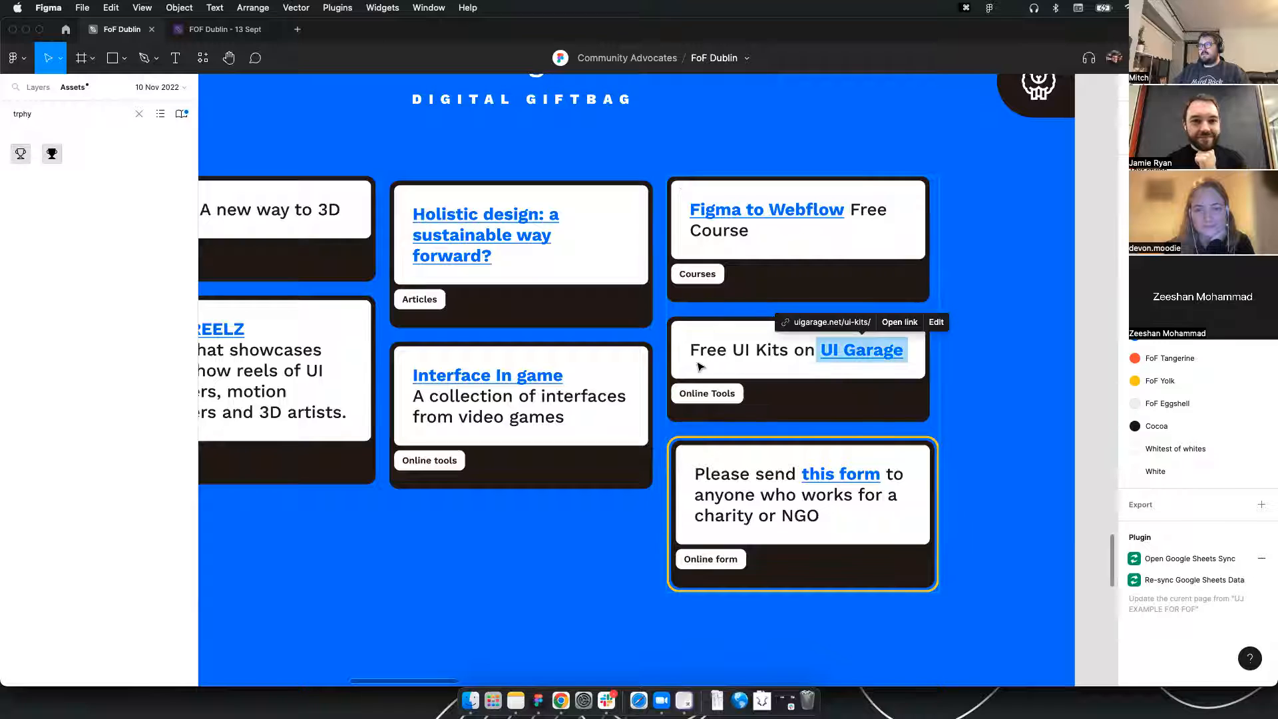
{"action": "scroll", "coordinate": [661, 351], "scroll_direction": "down", "scroll_amount": 5}
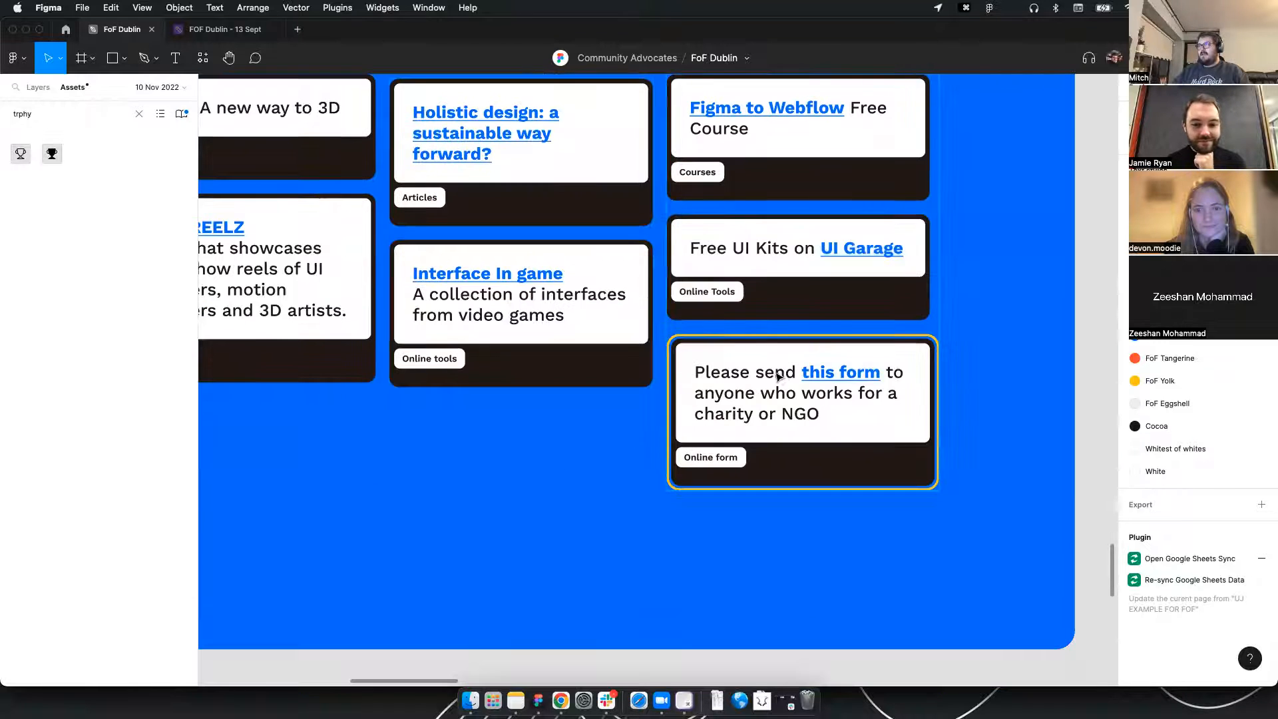
Open the "this form" link from the charity or NGO card in the browser
{"action": "mouse_move", "coordinate": [813, 377]}
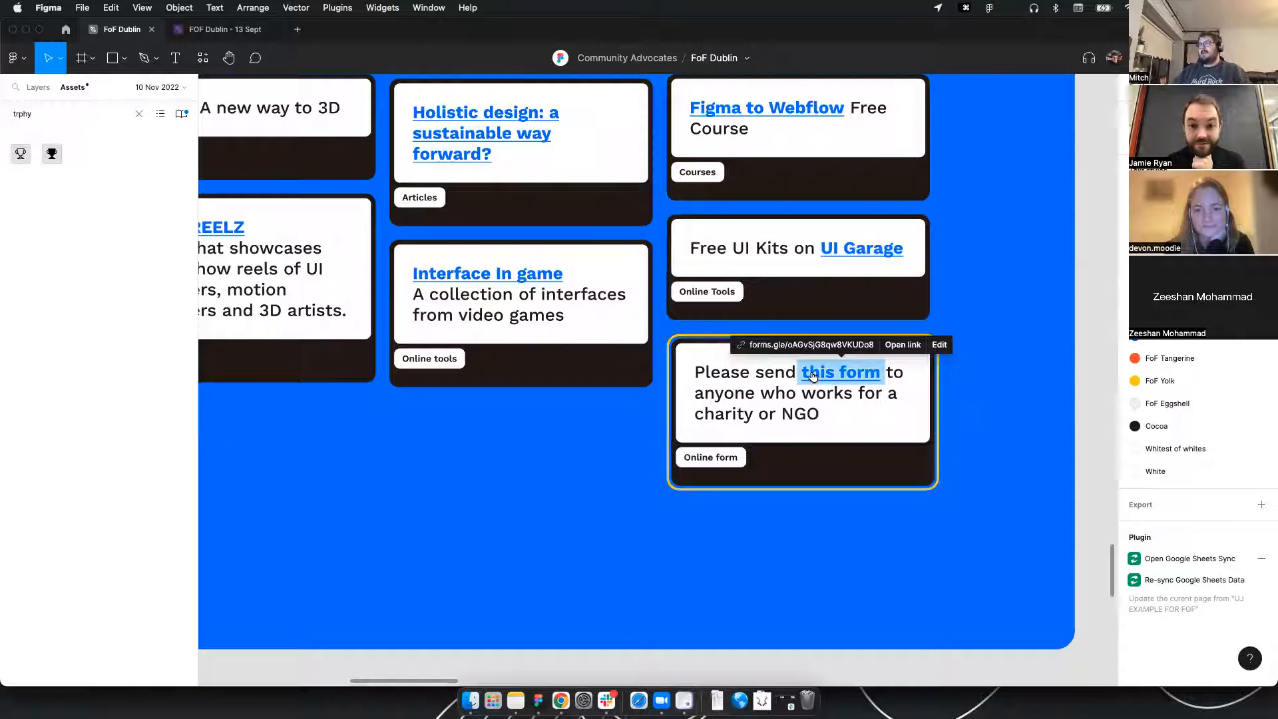
{"action": "left_click", "coordinate": [812, 344]}
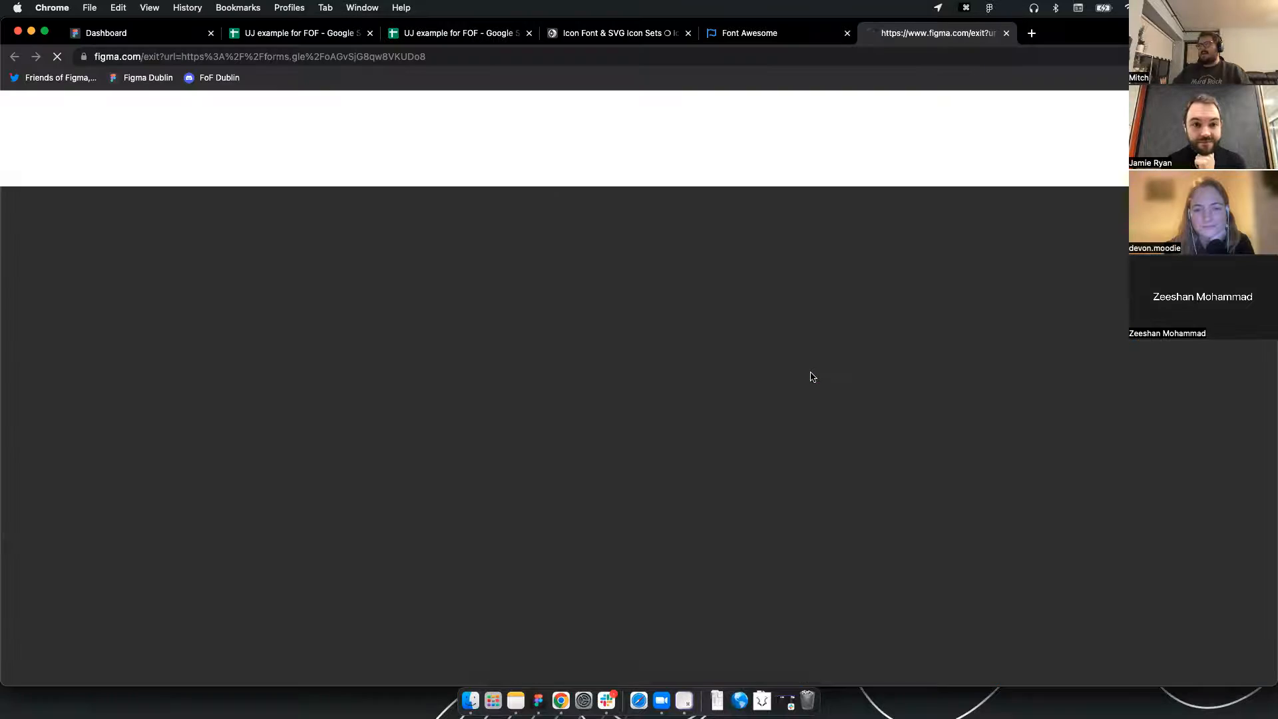
{"action": "left_click", "coordinate": [647, 418]}
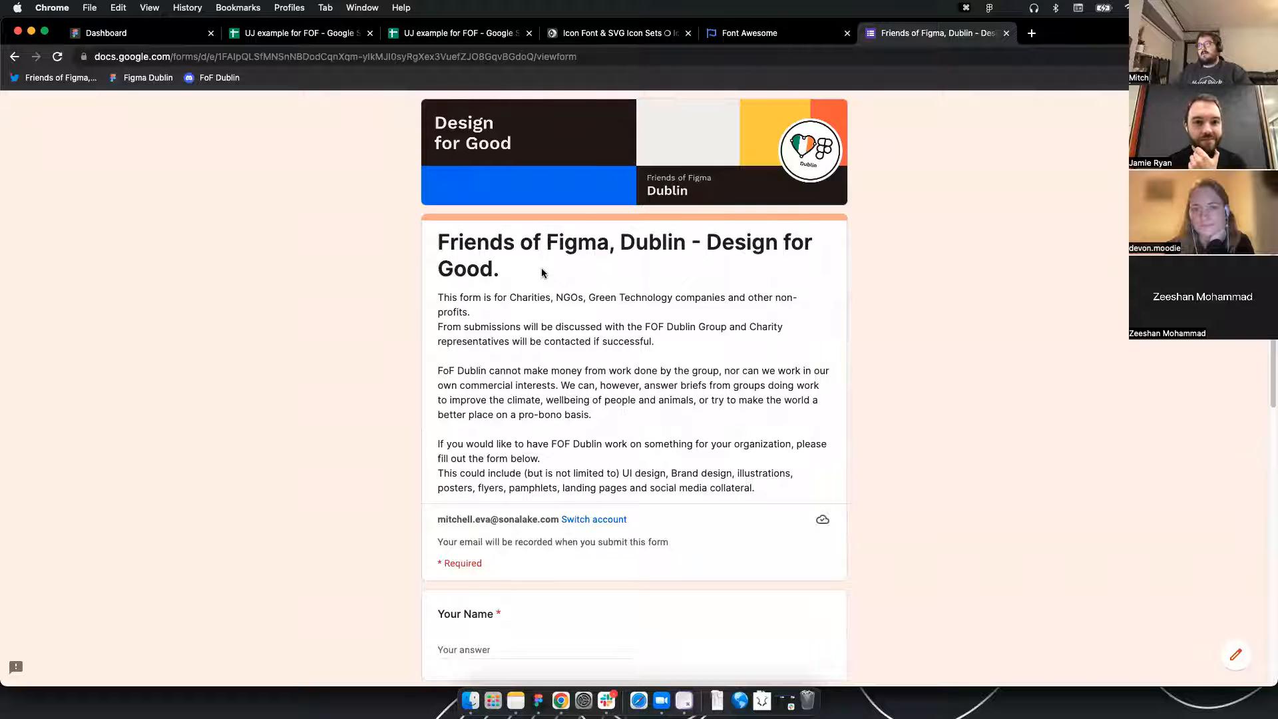
Review the Design for Good form's description and questions, and copy the form's web address
{"action": "scroll", "coordinate": [599, 301], "scroll_direction": "down", "scroll_amount": 7}
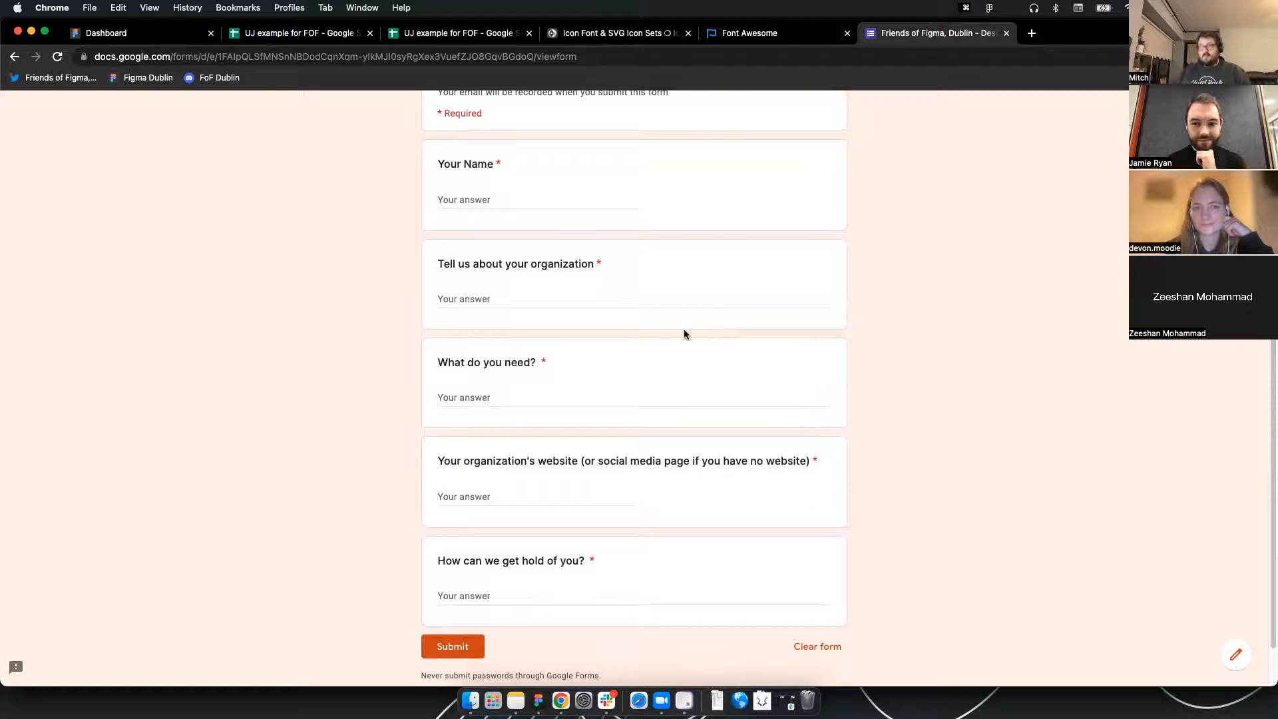
{"action": "scroll", "coordinate": [837, 334], "scroll_direction": "up", "scroll_amount": 6}
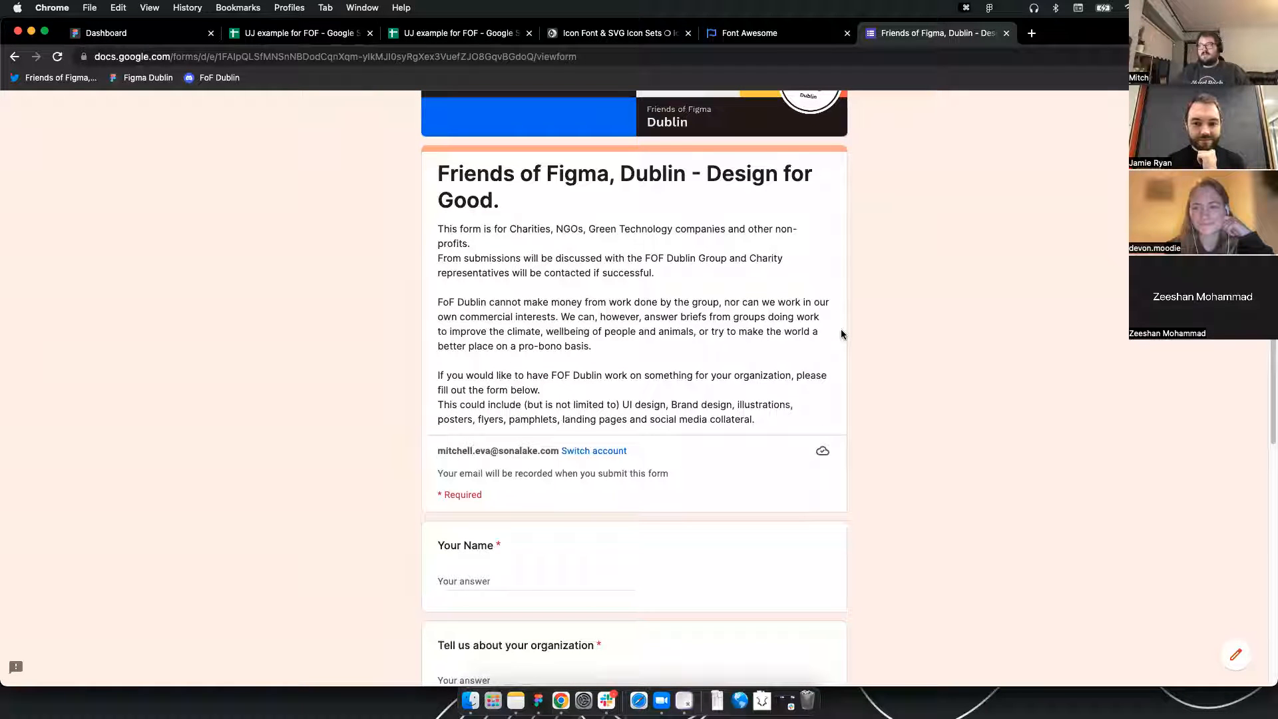
{"action": "scroll", "coordinate": [798, 413], "scroll_direction": "up", "scroll_amount": 2}
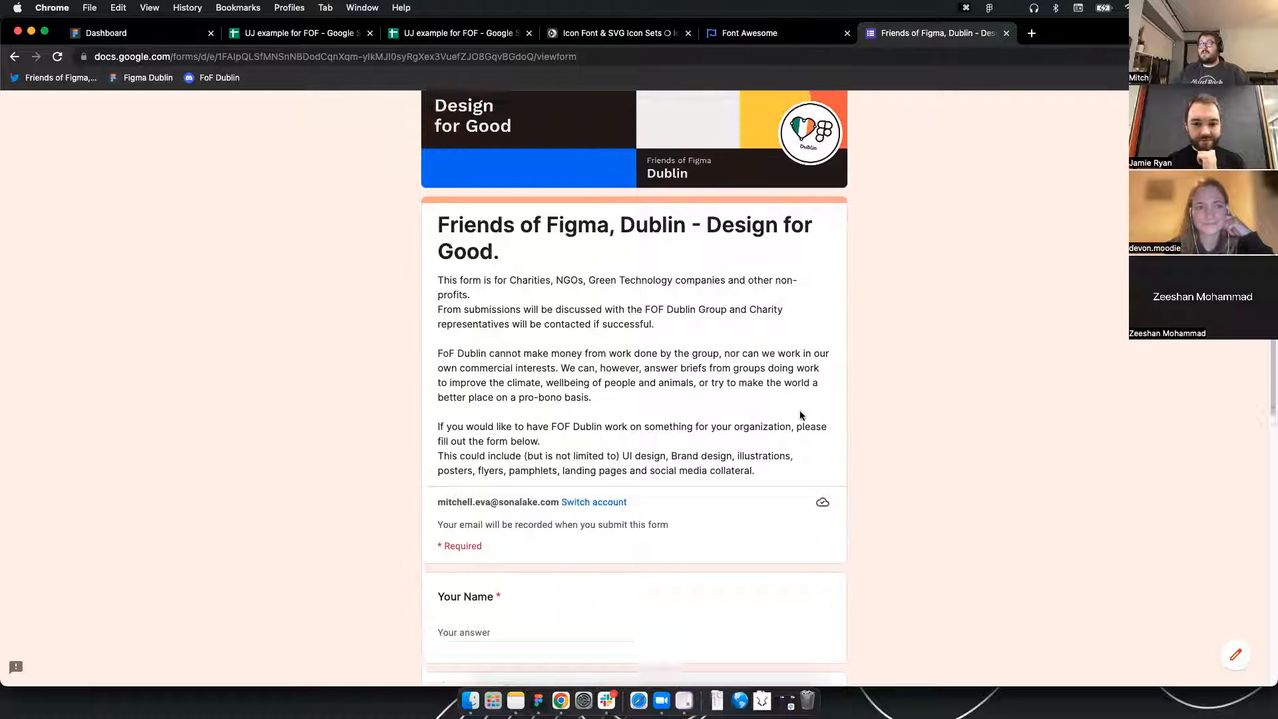
{"action": "left_click", "coordinate": [238, 58]}
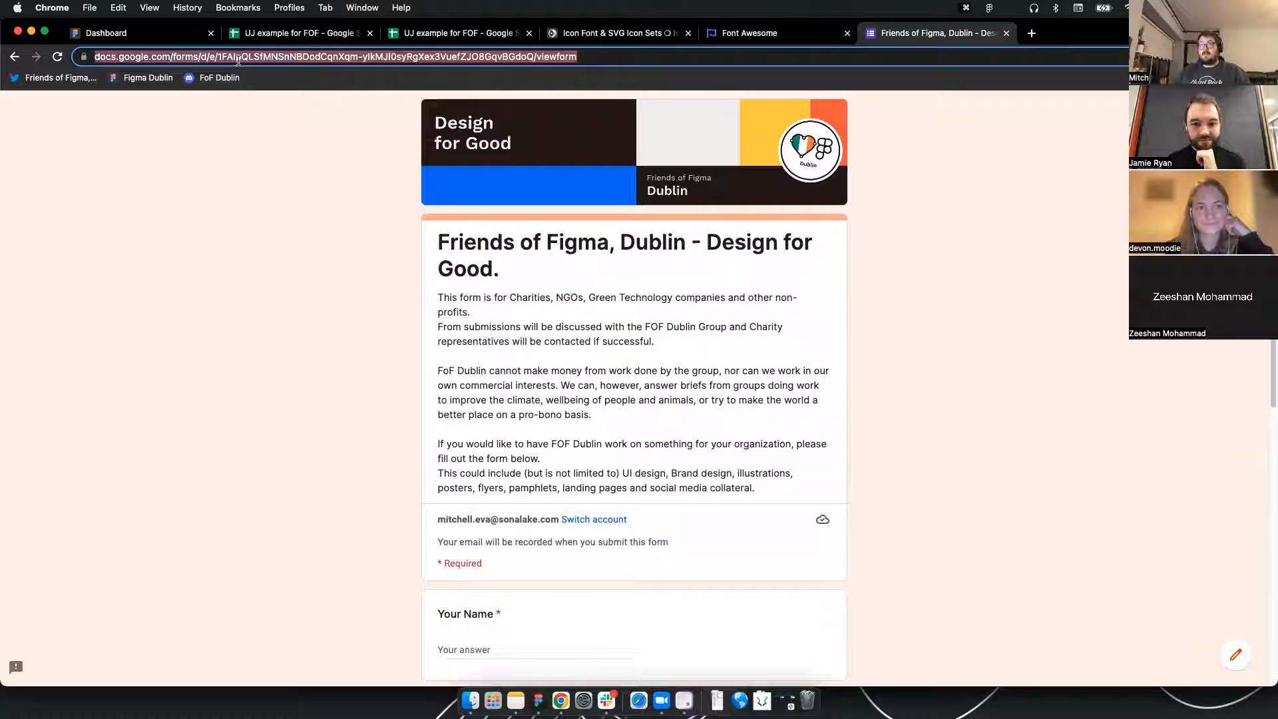
{"action": "key", "text": "super+c"}
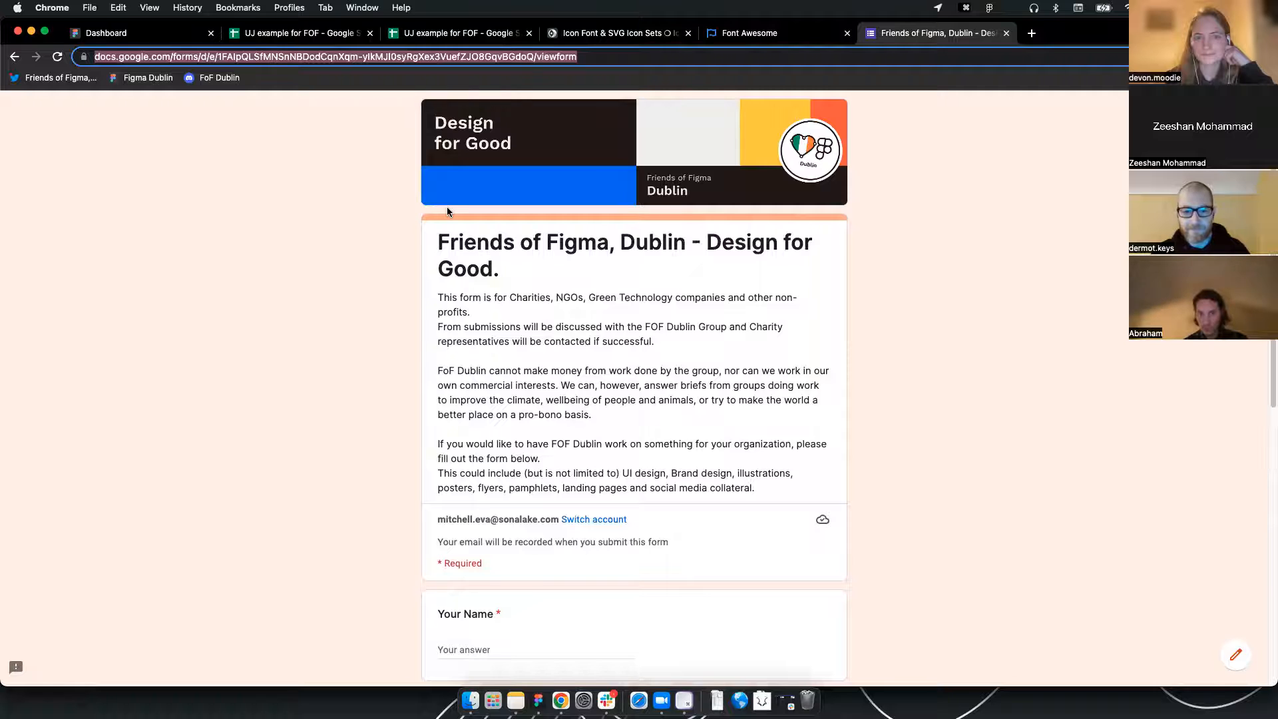
Switch back to Figma and copy a link to the Resources frame
{"action": "key", "text": "super+Tab"}
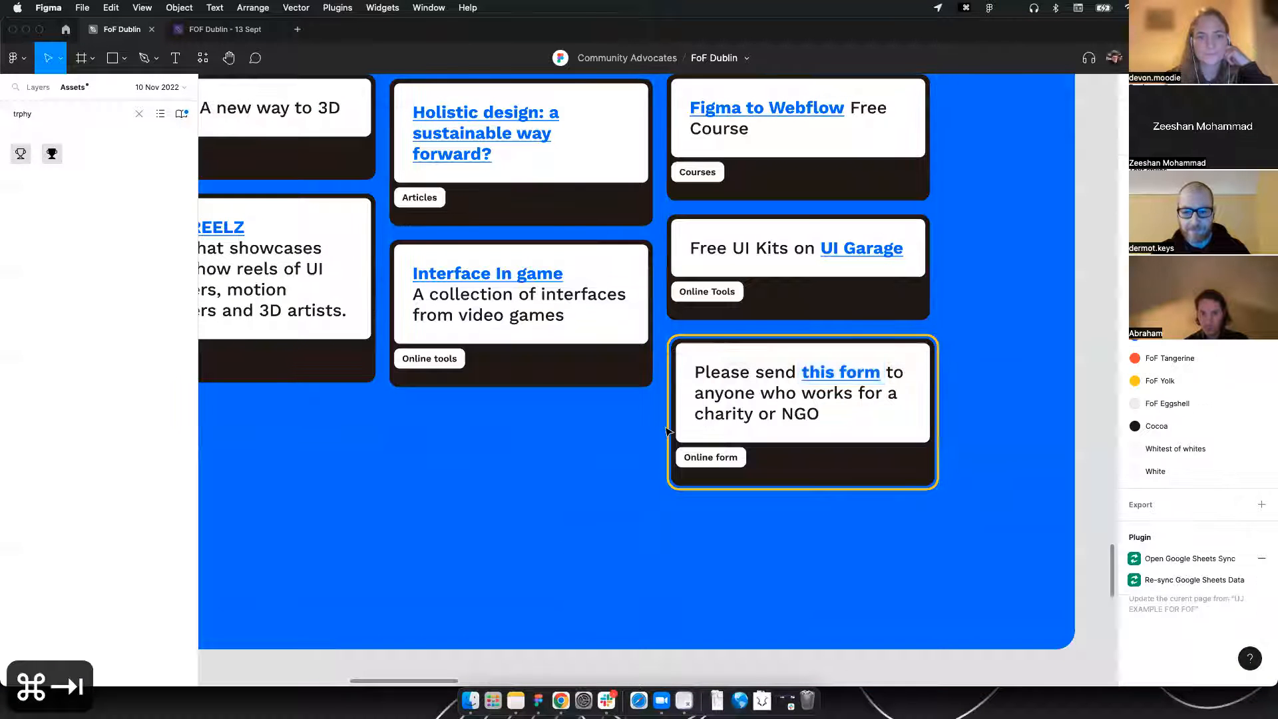
{"action": "scroll", "coordinate": [777, 397], "scroll_direction": "down", "scroll_amount": 5}
{"action": "right_click", "coordinate": [401, 147]}
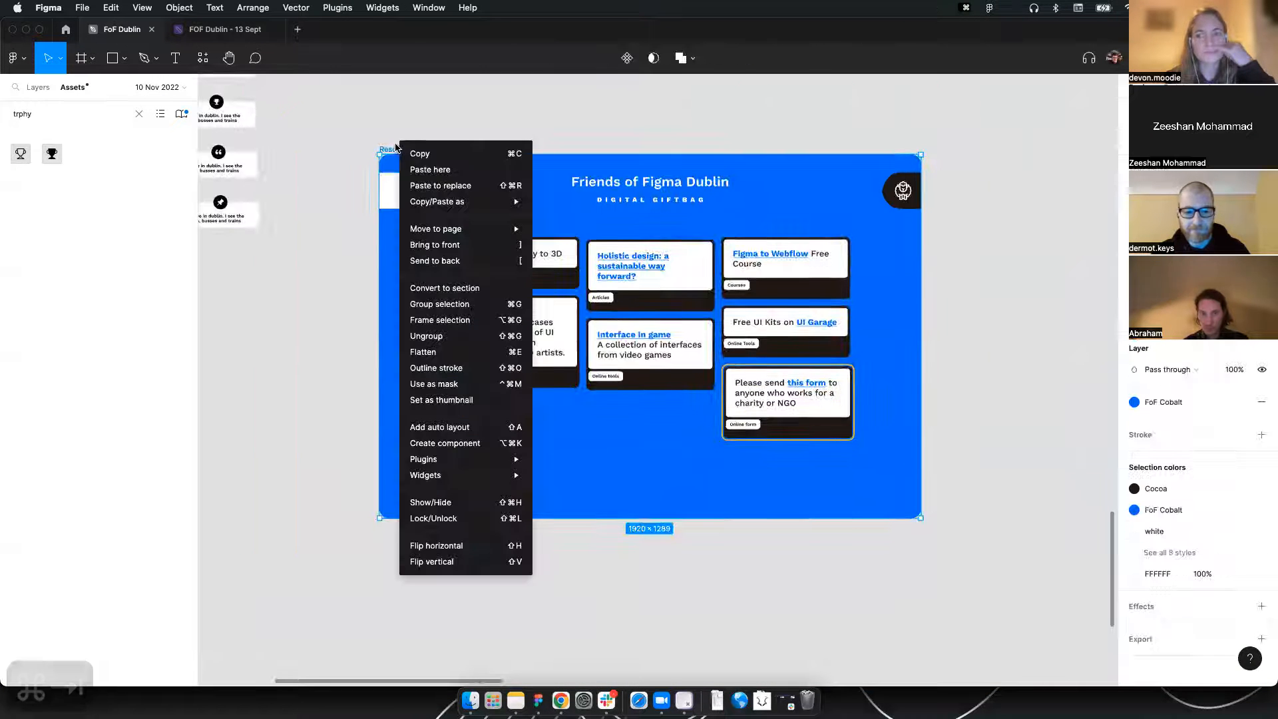
{"action": "mouse_move", "coordinate": [461, 203]}
{"action": "left_click", "coordinate": [559, 249]}
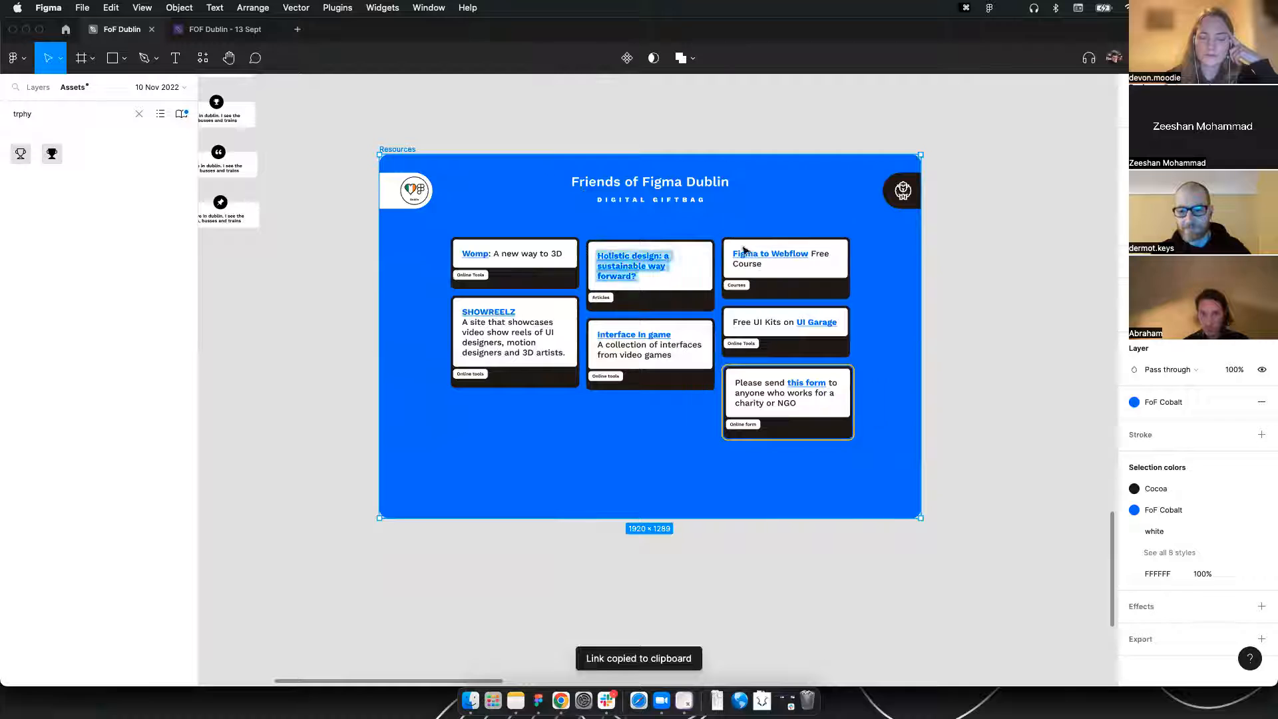
{"action": "left_click", "coordinate": [969, 236]}
Return to the card components and open the Google Sheets Sync plugin
{"action": "scroll", "coordinate": [968, 236], "scroll_direction": "down", "scroll_amount": 3}
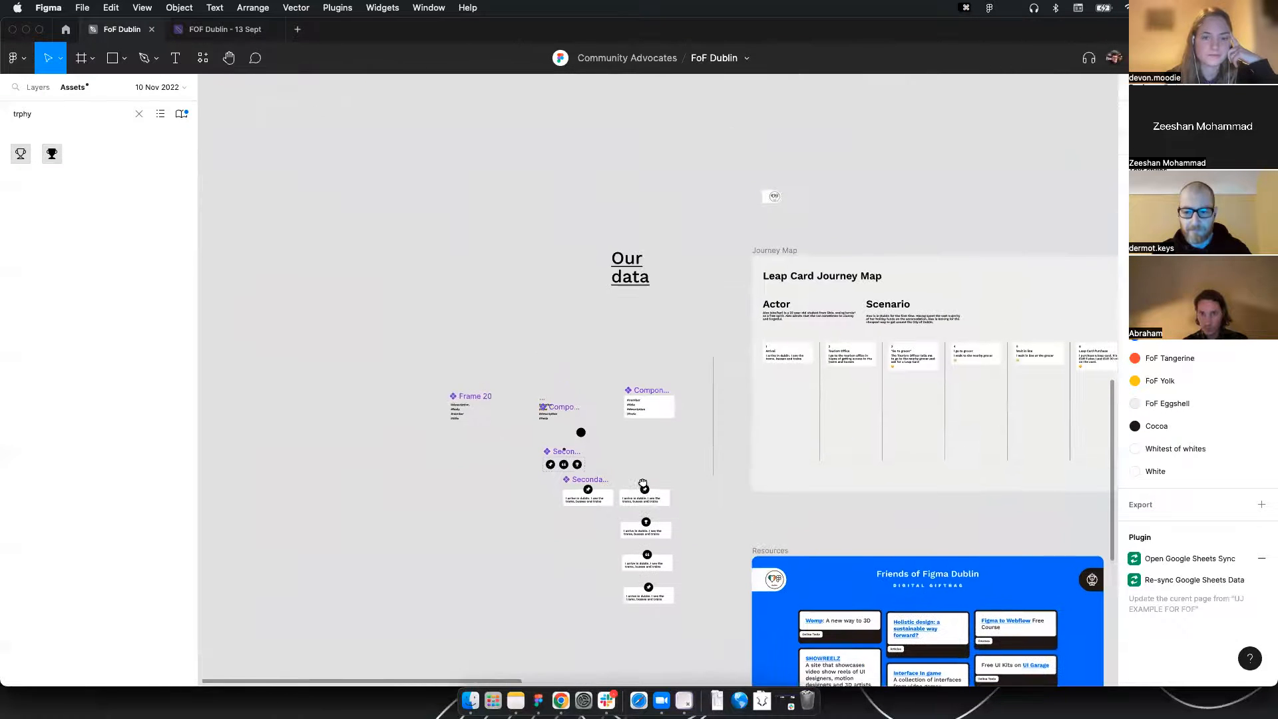
{"action": "scroll", "coordinate": [642, 482], "scroll_direction": "up", "scroll_amount": 3}
{"action": "left_click", "coordinate": [339, 7]}
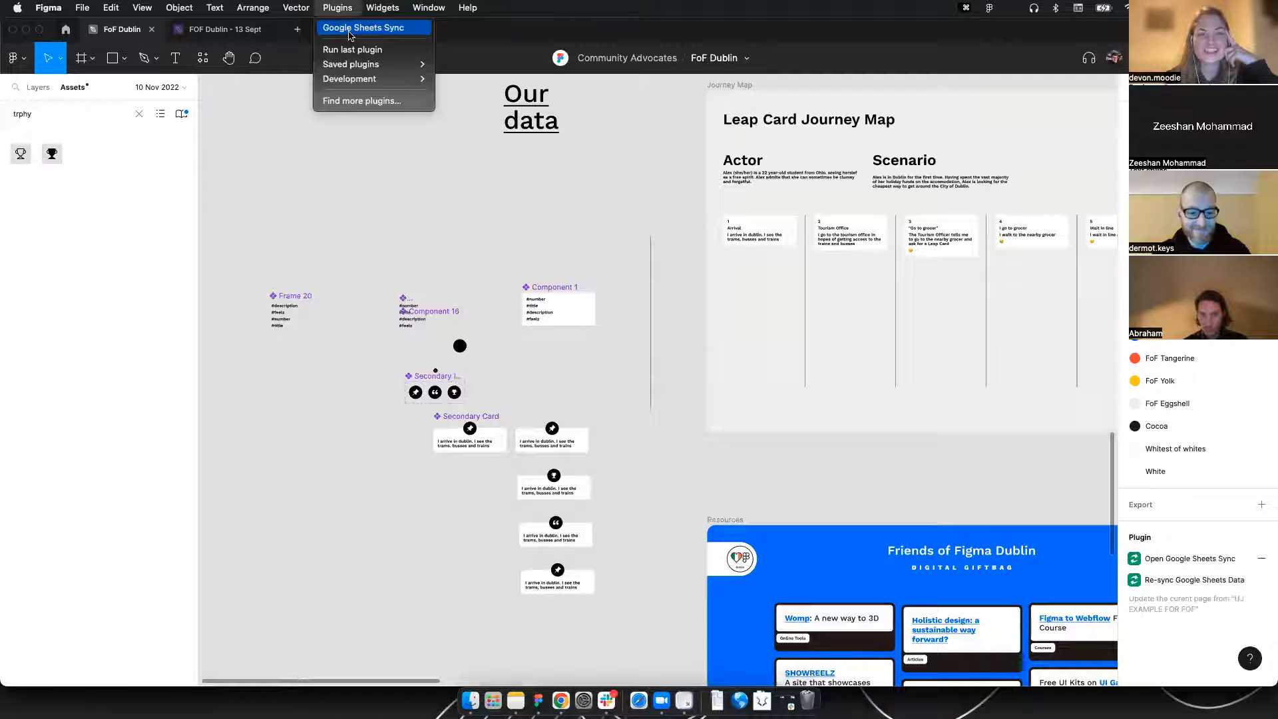
{"action": "left_click", "coordinate": [349, 31]}
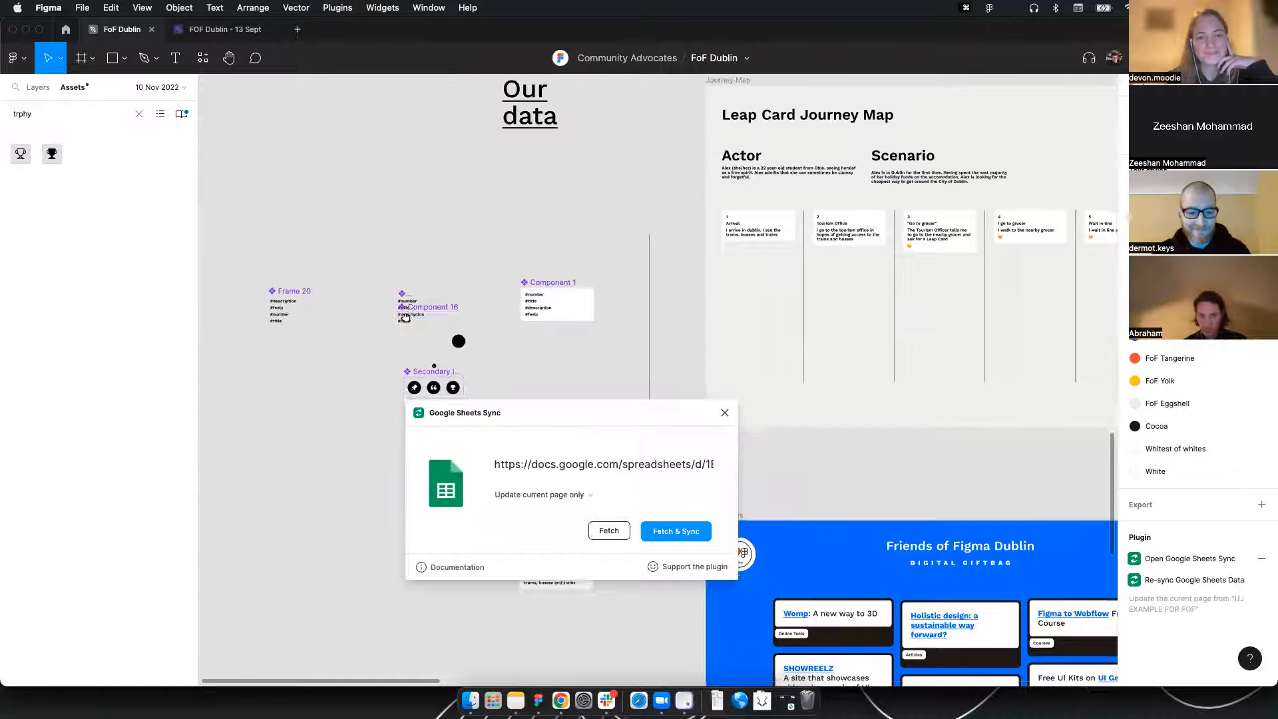
Place an instance of Component 1 on the empty canvas to the left of Frame 20
{"action": "scroll", "coordinate": [434, 285], "scroll_direction": "left", "scroll_amount": 5}
{"action": "scroll", "coordinate": [434, 285], "scroll_direction": "down", "scroll_amount": 3}
{"action": "scroll", "coordinate": [596, 317], "scroll_direction": "up", "scroll_amount": 5}
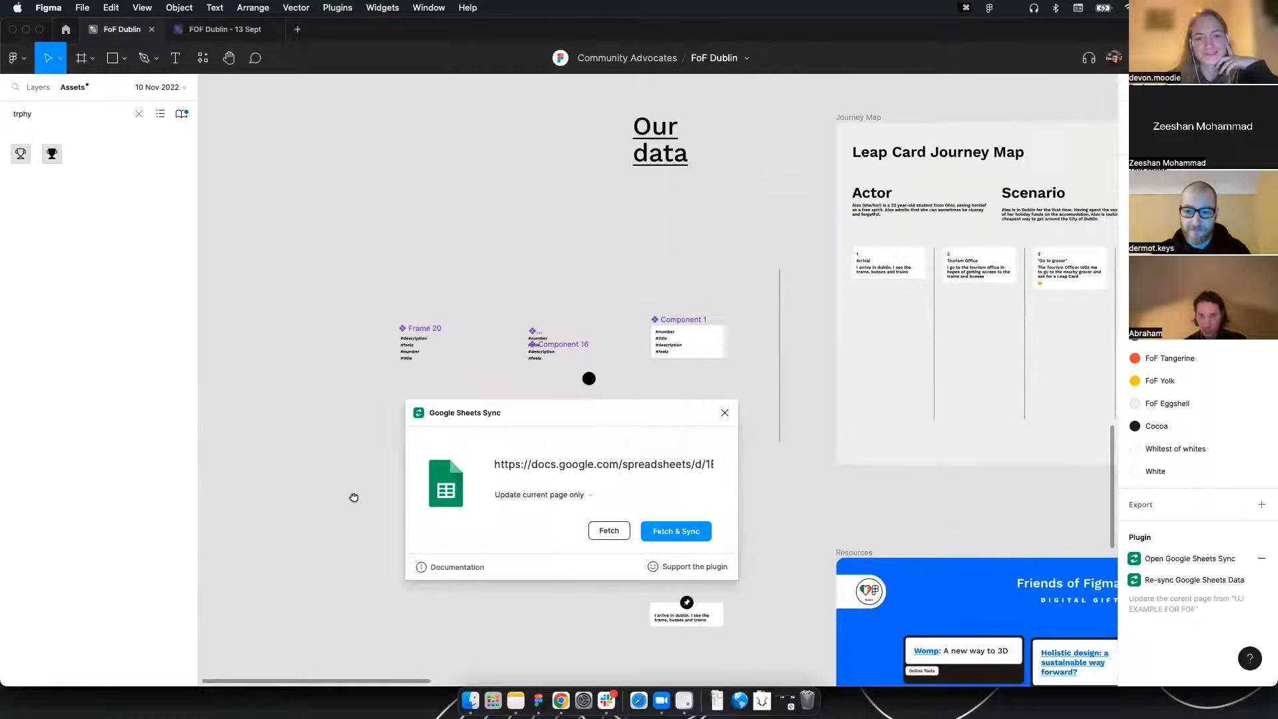
{"action": "scroll", "coordinate": [351, 496], "scroll_direction": "down", "scroll_amount": 3}
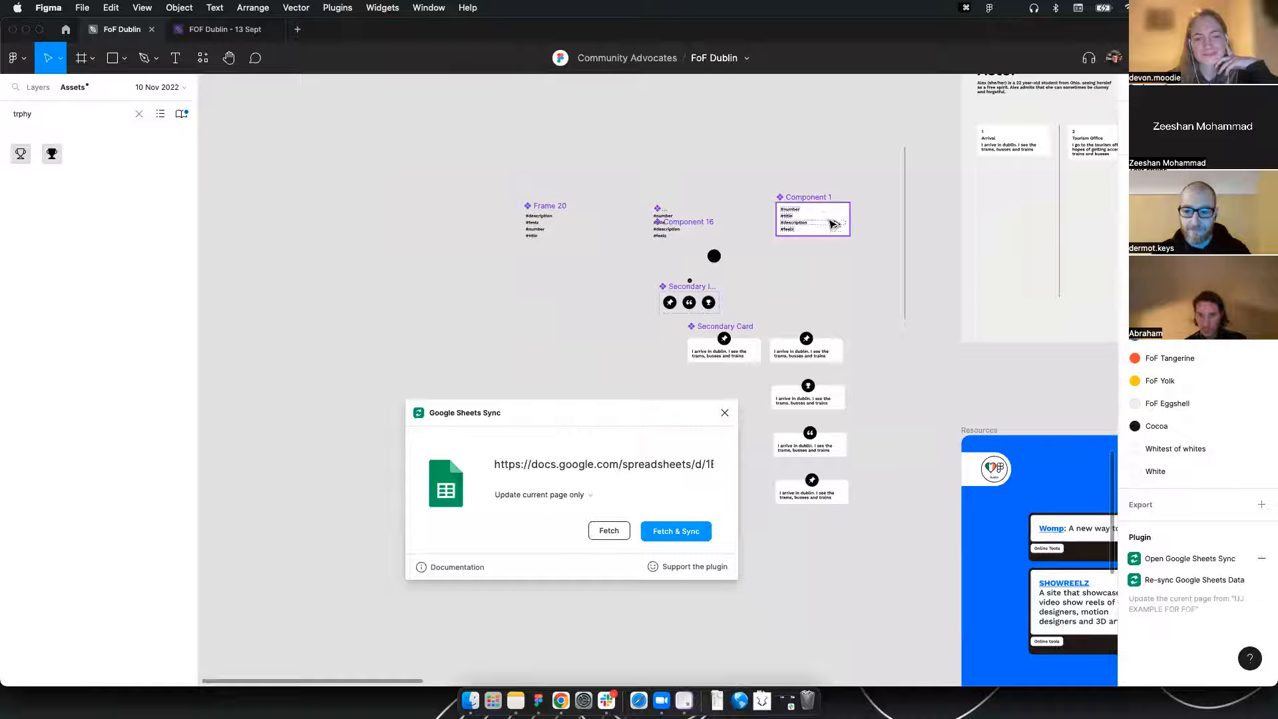
{"action": "left_click_drag", "start_coordinate": [833, 224], "coordinate": [454, 262]}
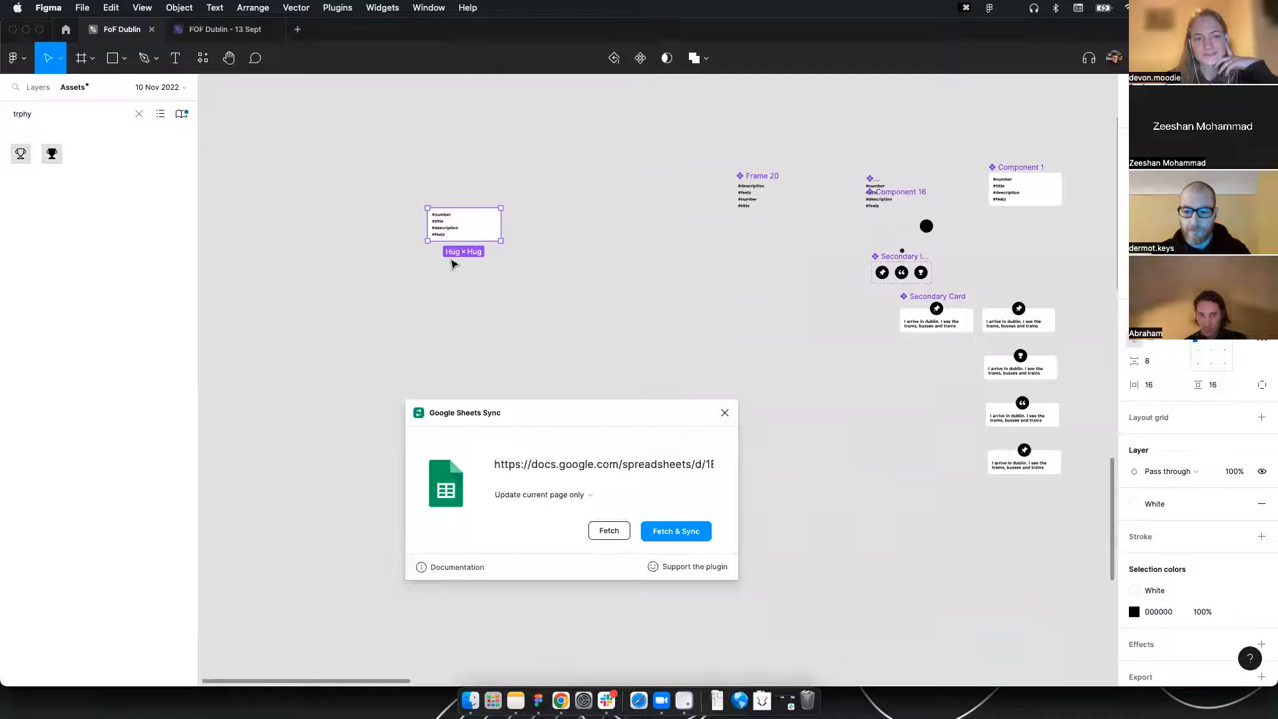
In Chrome's UJ example for FOF spreadsheet, select A1:D14 and narrow the title column to fit its entries
{"action": "key", "text": "super+Tab"}
{"action": "left_click", "coordinate": [261, 33]}
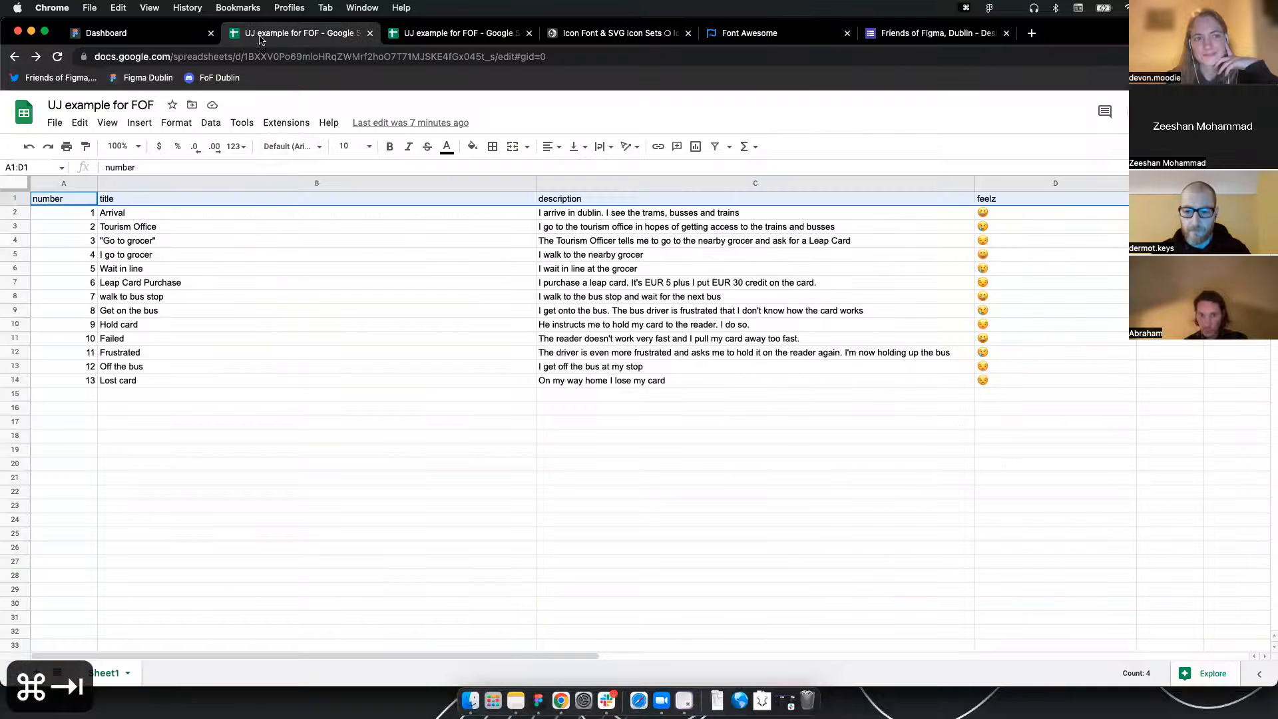
{"action": "left_click_drag", "start_coordinate": [62, 201], "coordinate": [1004, 385]}
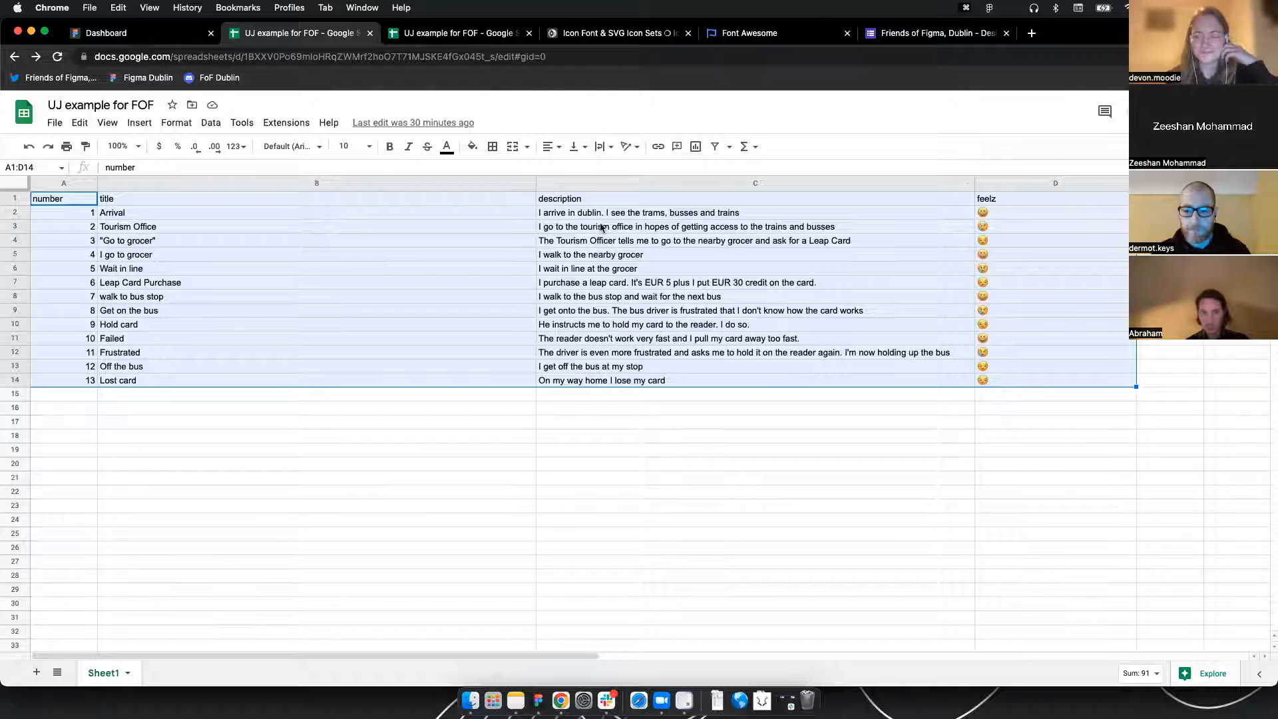
{"action": "left_click_drag", "start_coordinate": [287, 183], "coordinate": [255, 215]}
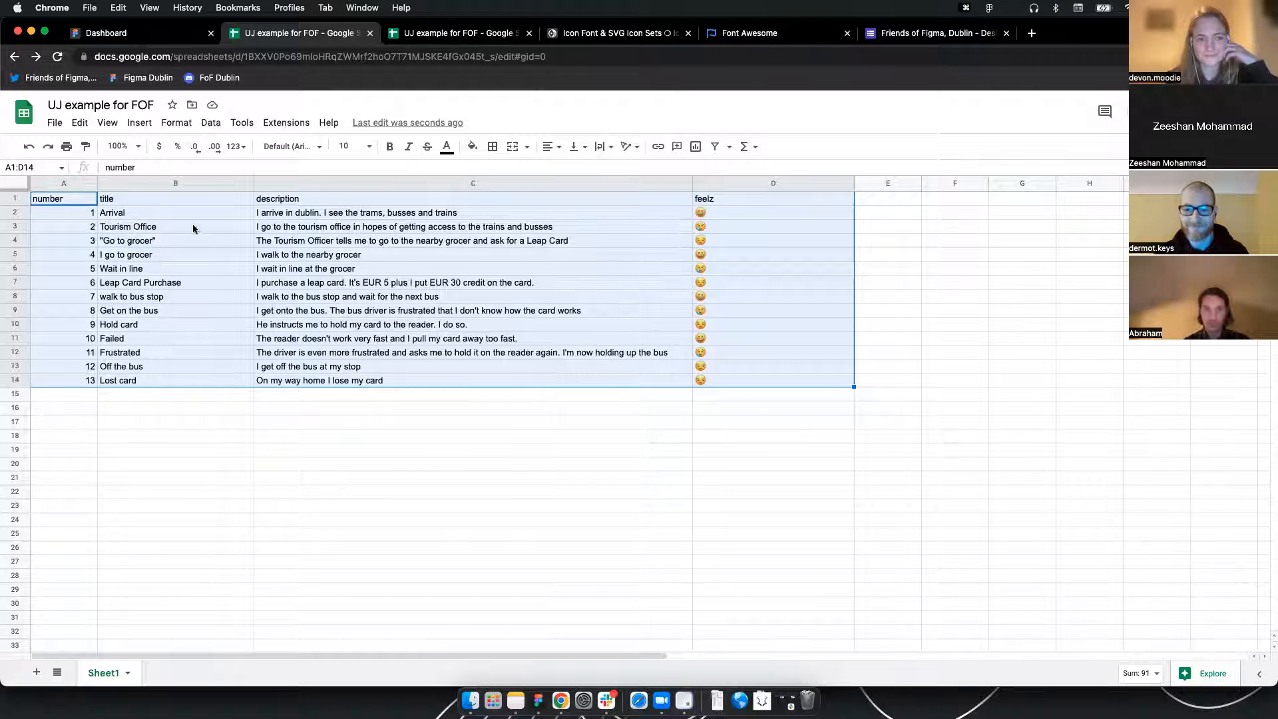
Switch back to Figma and duplicate the Component 1 instance directly below the first one
{"action": "key", "text": "super+Tab"}
{"action": "left_click", "coordinate": [519, 236]}
{"action": "left_click_drag", "start_coordinate": [455, 226], "coordinate": [455, 271]}
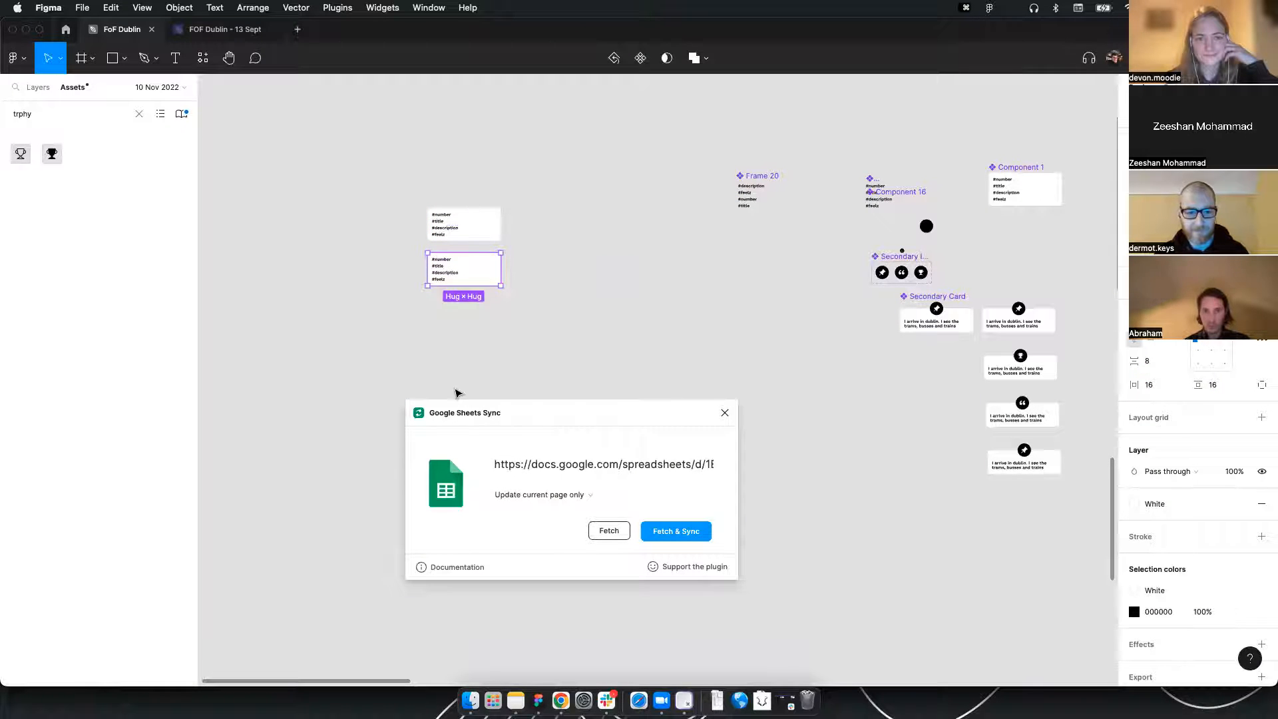
Check the spreadsheet's rows, and duplicate the Component 1 instance downward until the column holds 13 cards
{"action": "key", "text": "super+Tab"}
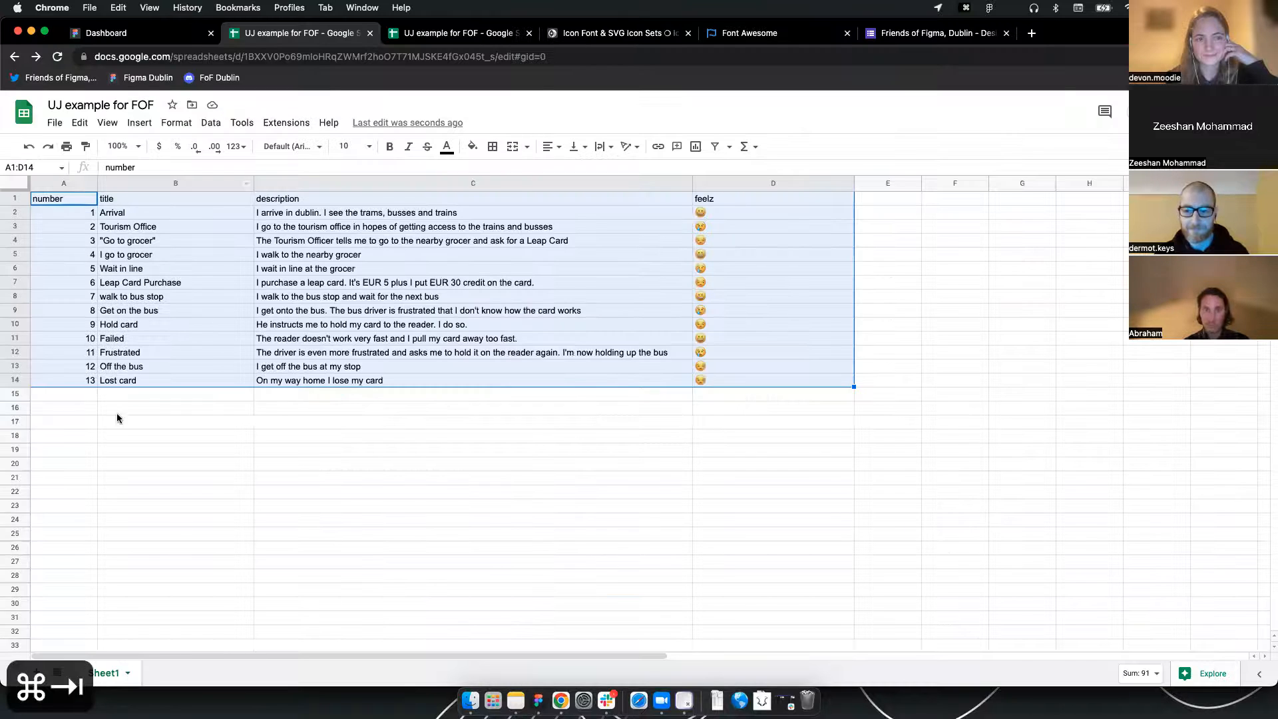
{"action": "key", "text": "super+Tab"}
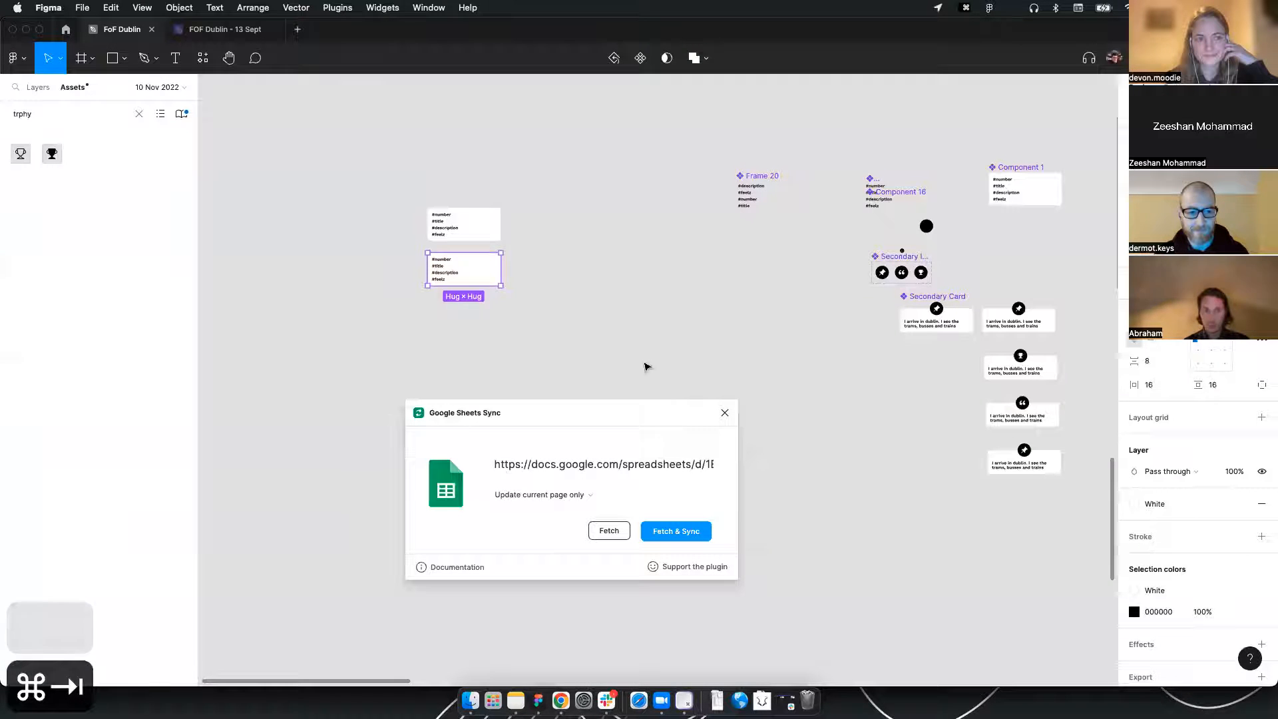
{"action": "key", "text": "super+d"}
{"action": "key", "text": "super+d"}
{"action": "key", "text": "super+d"}
{"action": "key", "text": "super+d"}
{"action": "key", "text": "super+d"}
{"action": "key", "text": "super+d"}
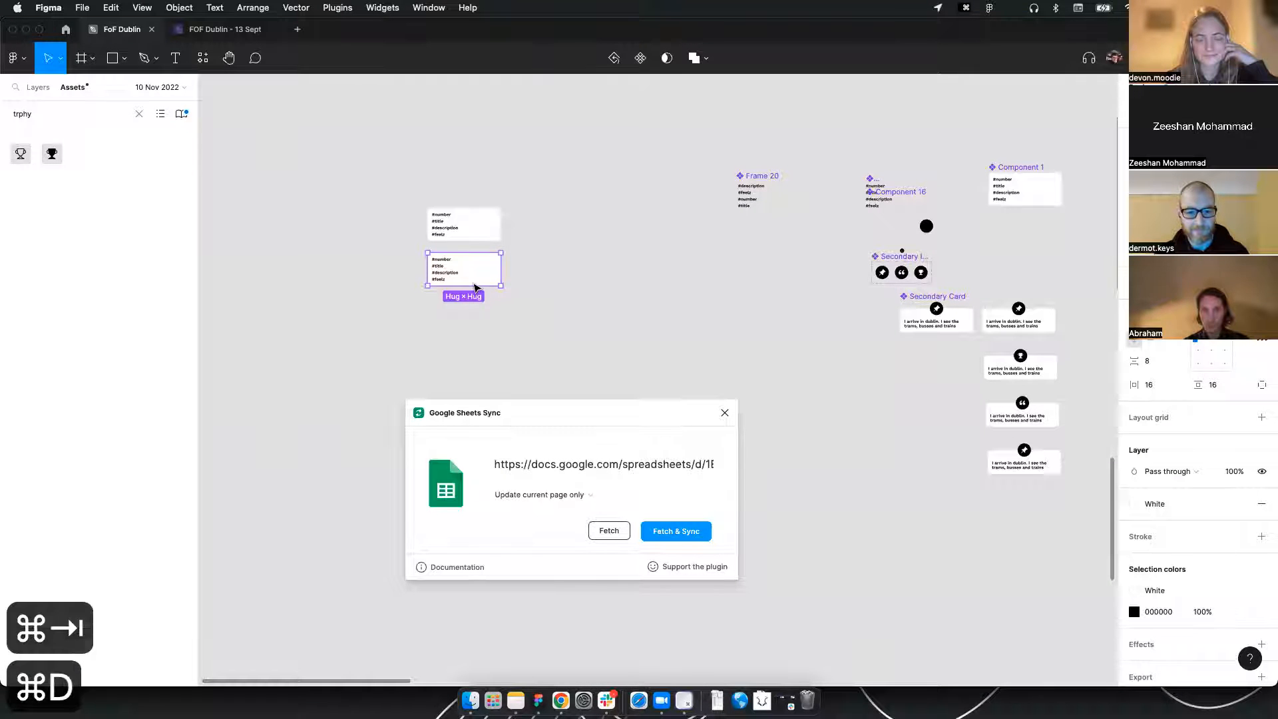
{"action": "key", "text": "super+d"}
{"action": "key", "text": "super+d"}
{"action": "key", "text": "super+d"}
{"action": "key", "text": "super+d"}
{"action": "key", "text": "super+d"}
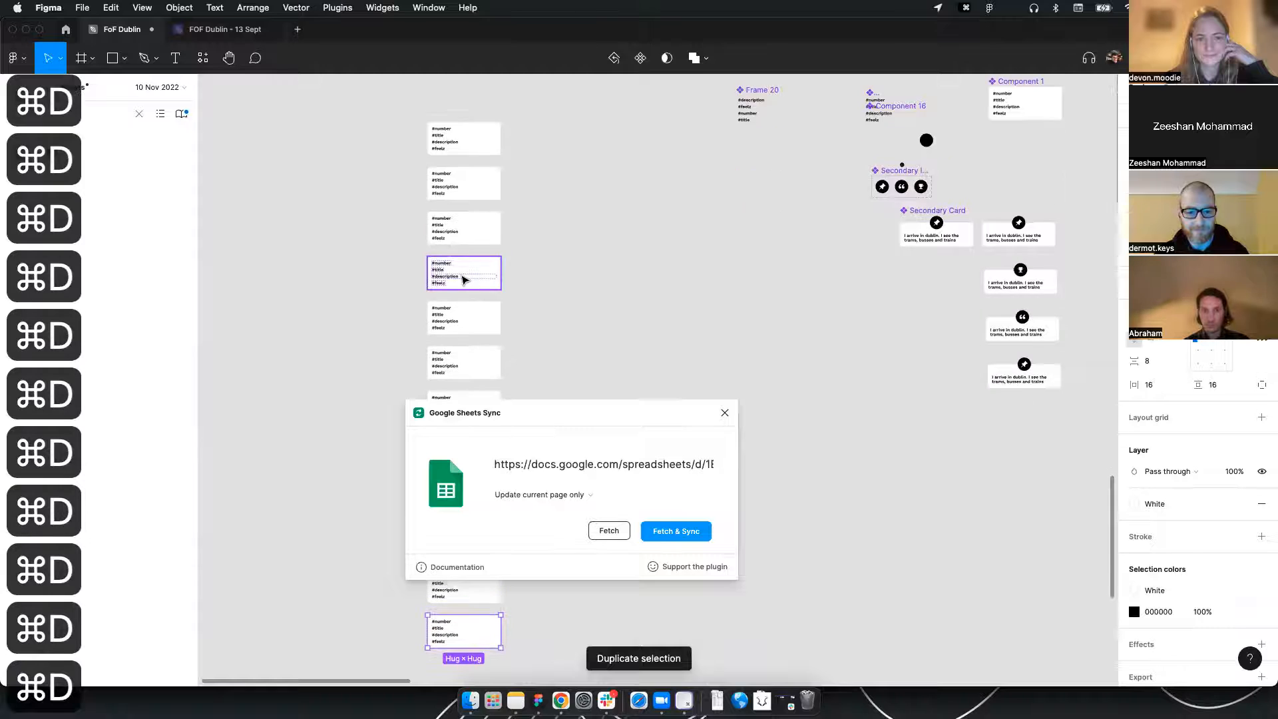
Select the whole column of Component 1 instances and fetch and sync the spreadsheet data into the current page
{"action": "scroll", "coordinate": [362, 260], "scroll_direction": "down", "scroll_amount": 5}
{"action": "left_click_drag", "start_coordinate": [346, 166], "coordinate": [402, 494]}
{"action": "scroll", "coordinate": [373, 479], "scroll_direction": "up", "scroll_amount": 2}
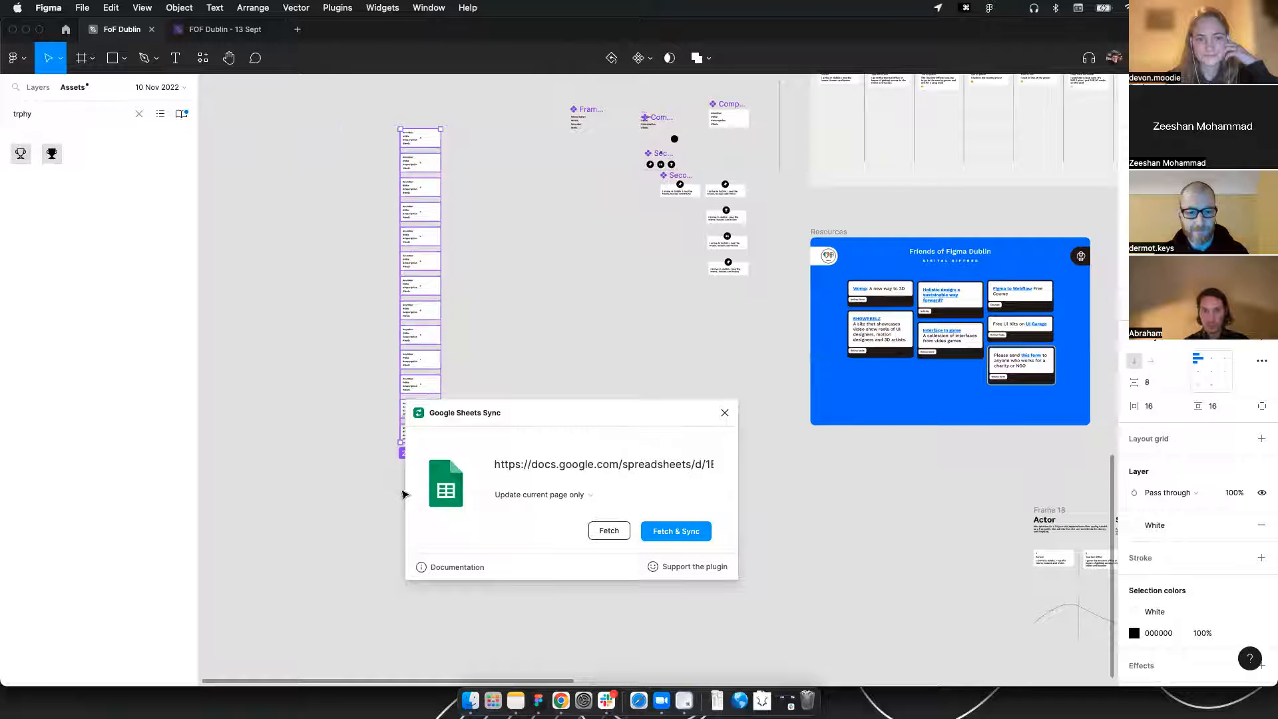
{"action": "left_click", "coordinate": [668, 532]}
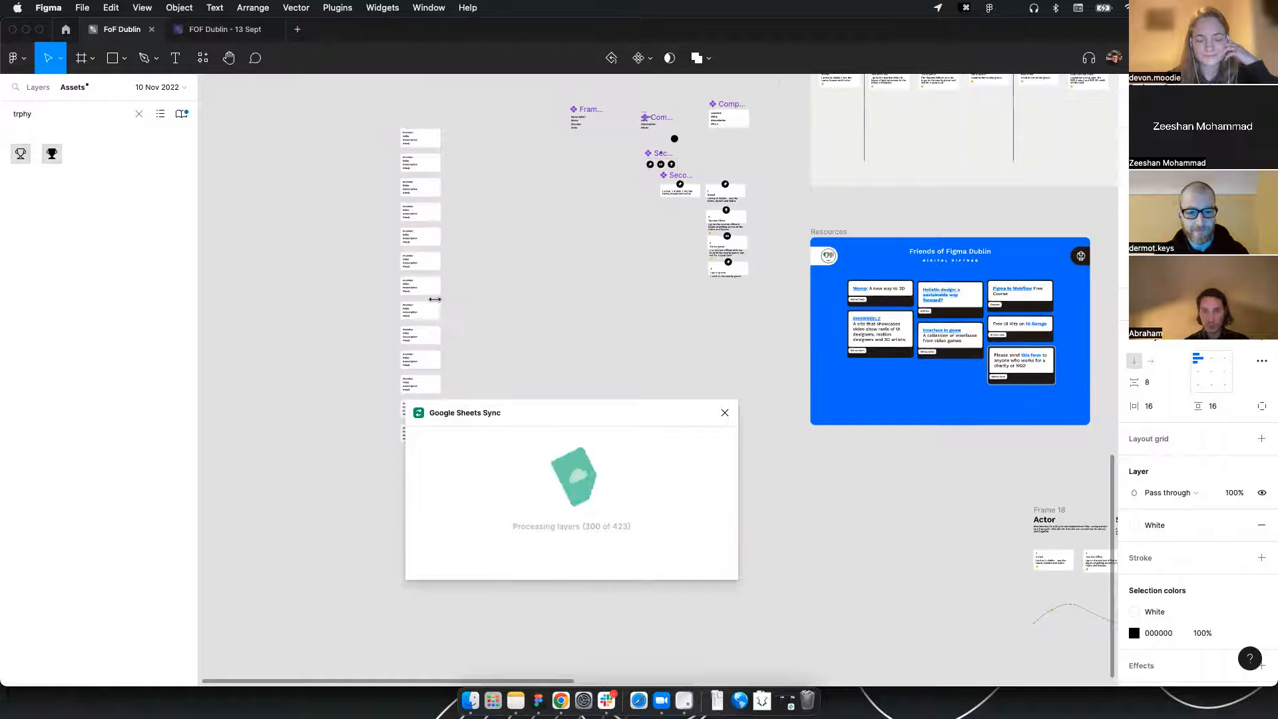
Examine the numbers, titles, descriptions and emojis on the column of synced cards from first to last
{"action": "scroll", "coordinate": [397, 237], "scroll_direction": "up", "scroll_amount": 3}
{"action": "scroll", "coordinate": [398, 237], "scroll_direction": "up", "scroll_amount": 5}
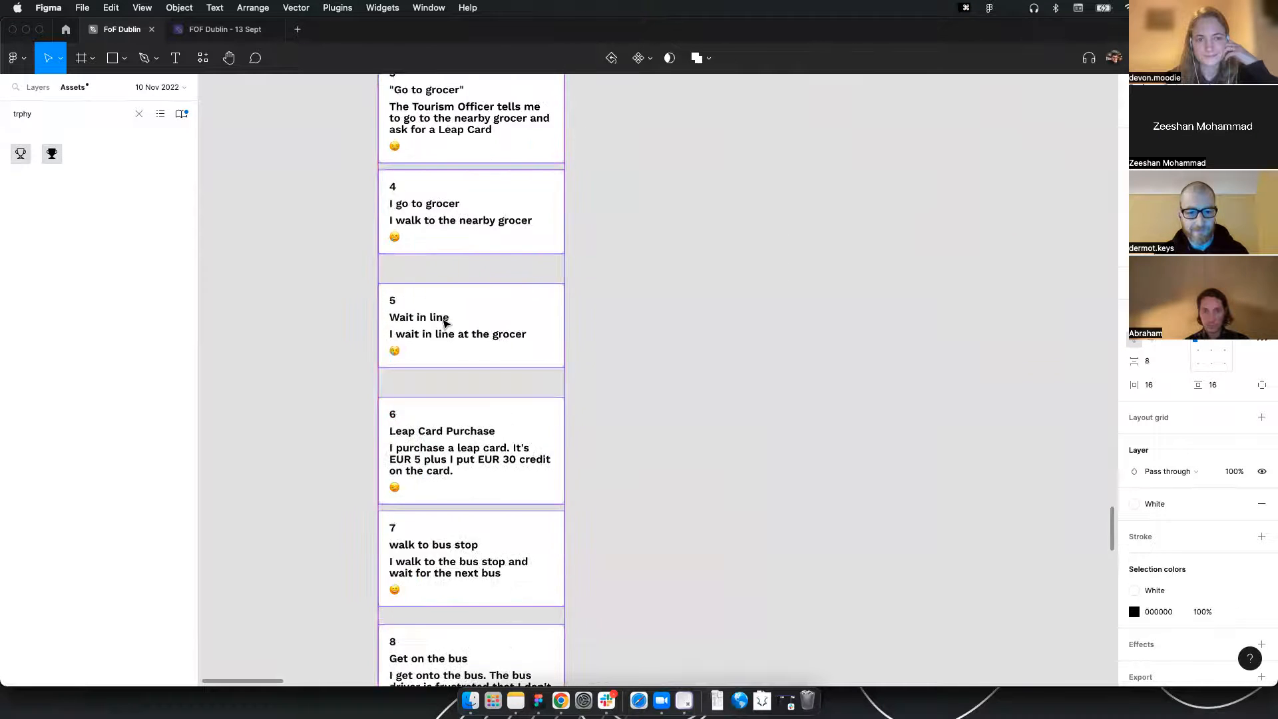
{"action": "scroll", "coordinate": [443, 320], "scroll_direction": "up", "scroll_amount": 6}
{"action": "scroll", "coordinate": [446, 272], "scroll_direction": "down", "scroll_amount": 5}
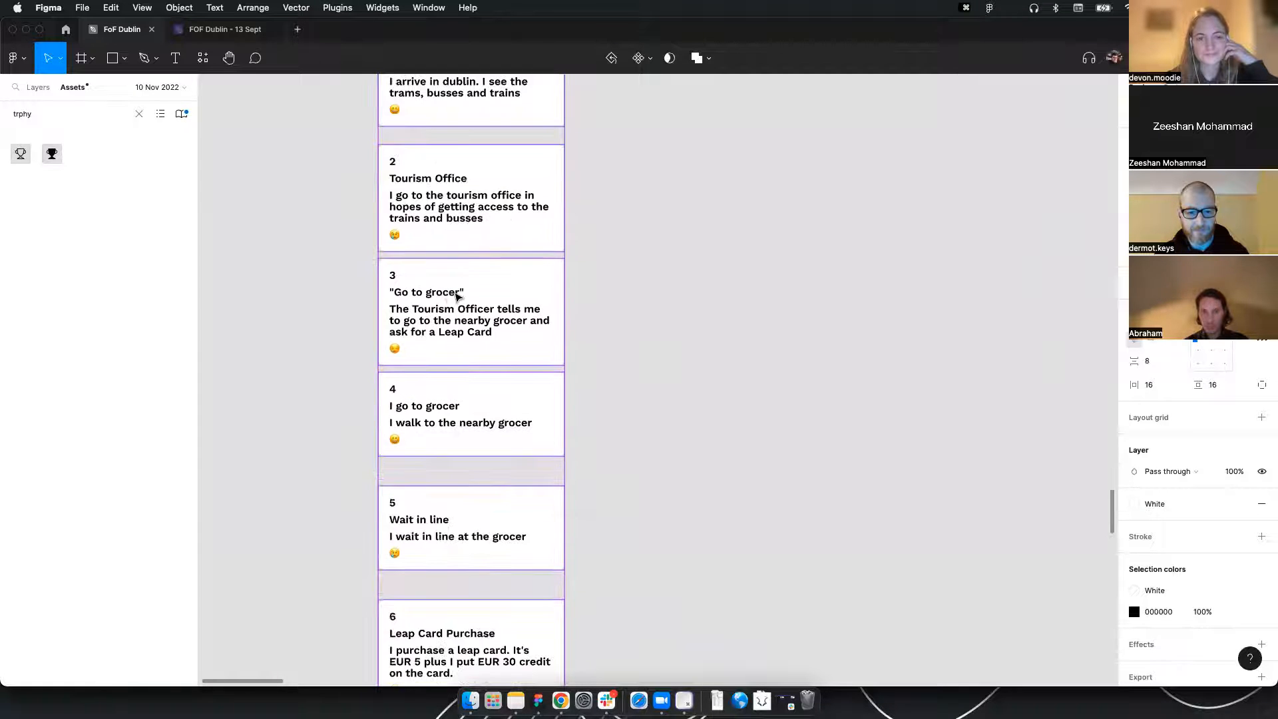
{"action": "scroll", "coordinate": [448, 253], "scroll_direction": "down", "scroll_amount": 8}
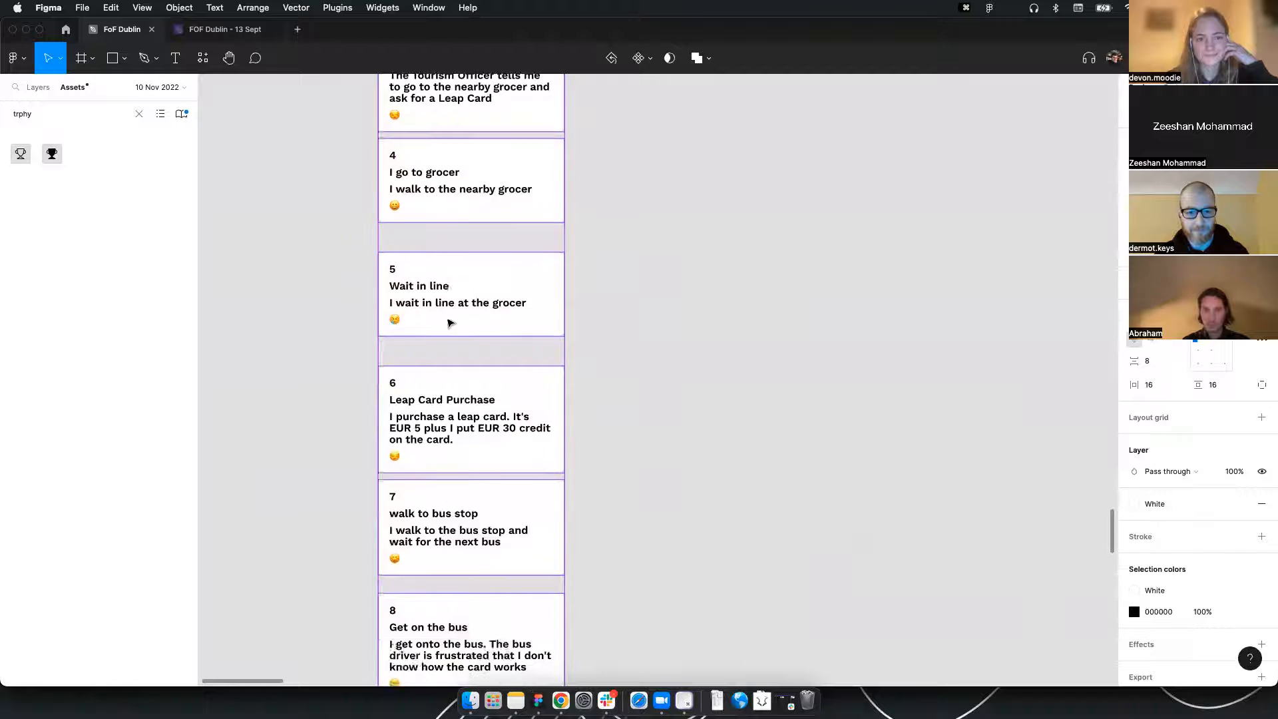
{"action": "scroll", "coordinate": [450, 334], "scroll_direction": "down", "scroll_amount": 13}
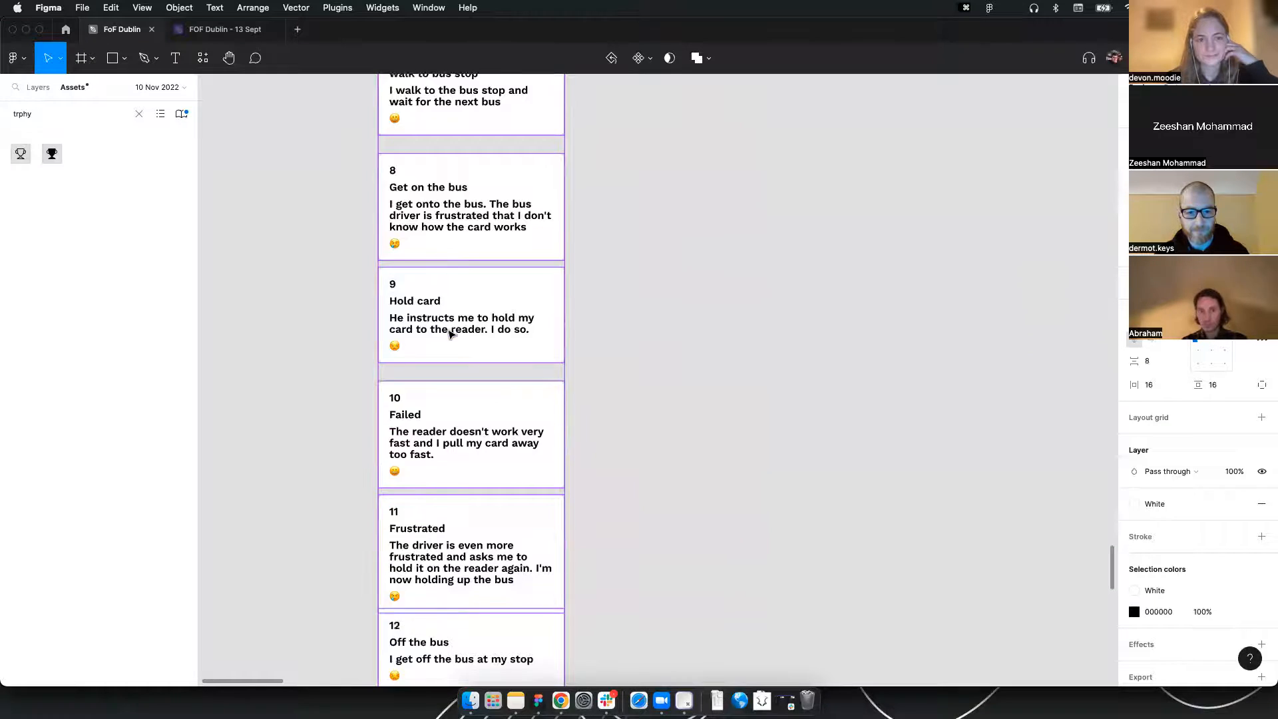
{"action": "scroll", "coordinate": [450, 334], "scroll_direction": "down", "scroll_amount": 1}
{"action": "left_click", "coordinate": [752, 368]}
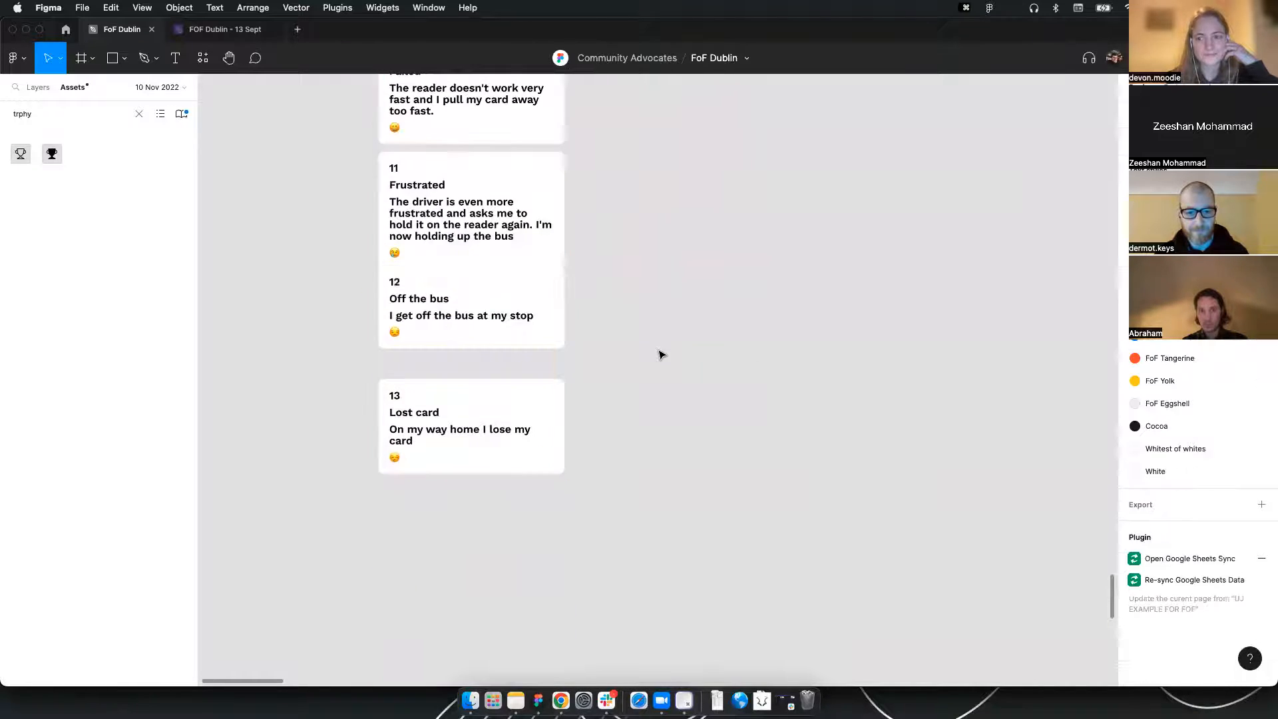
Review the cards in the Leap Card Journey Map and add auto layout to the Journey Map frame
{"action": "scroll", "coordinate": [752, 368], "scroll_direction": "down", "scroll_amount": 10}
{"action": "scroll", "coordinate": [746, 333], "scroll_direction": "right", "scroll_amount": 12}
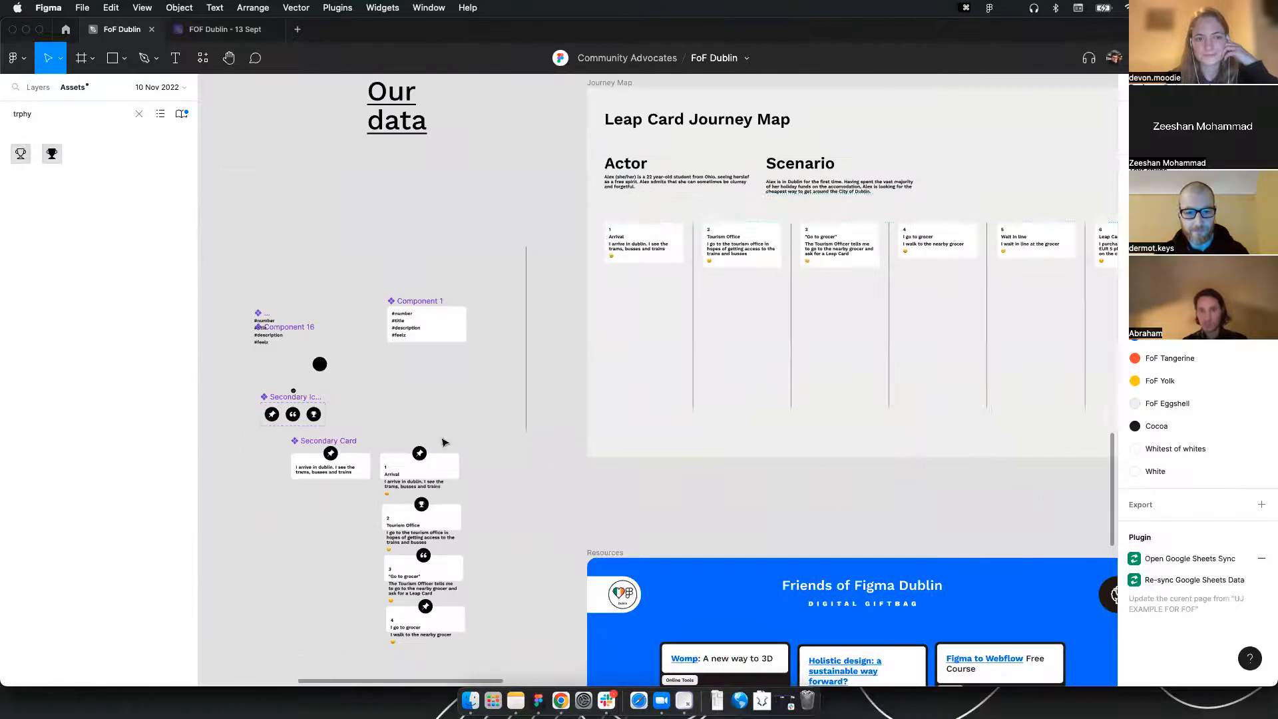
{"action": "scroll", "coordinate": [346, 307], "scroll_direction": "up", "scroll_amount": 5}
{"action": "scroll", "coordinate": [735, 425], "scroll_direction": "down", "scroll_amount": 5}
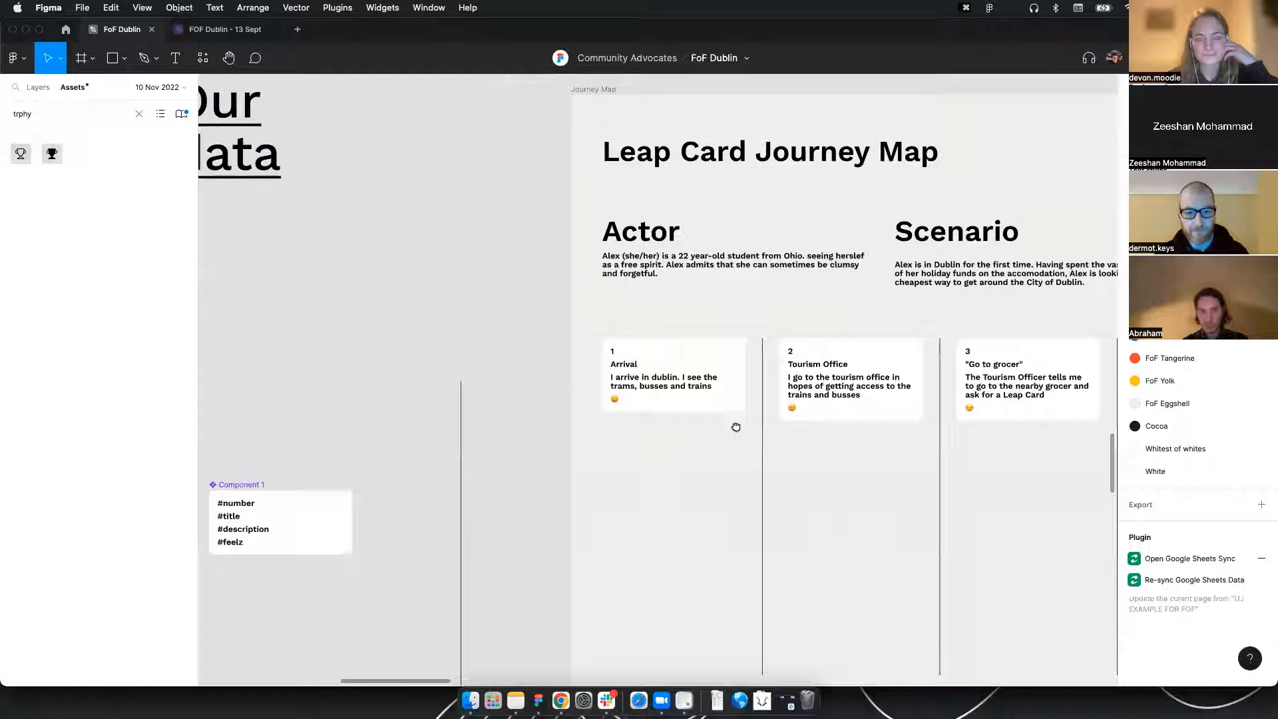
{"action": "scroll", "coordinate": [589, 393], "scroll_direction": "up", "scroll_amount": 4}
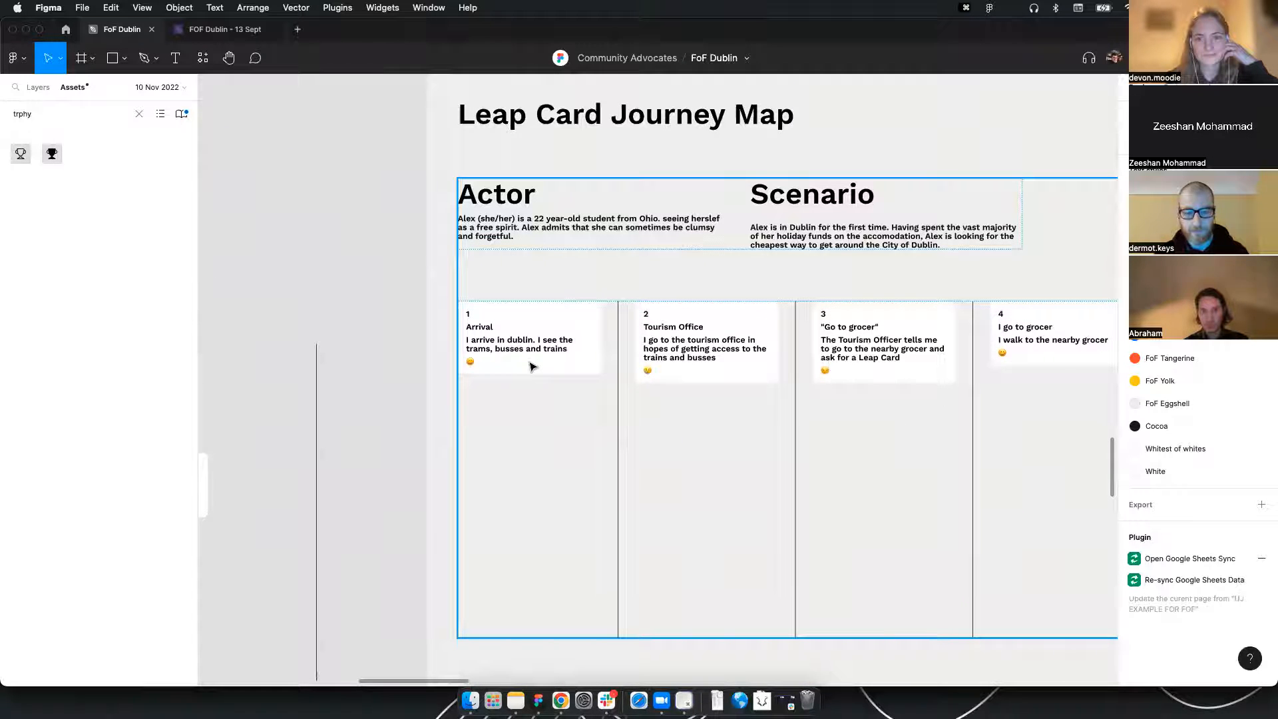
{"action": "scroll", "coordinate": [536, 351], "scroll_direction": "up", "scroll_amount": 3}
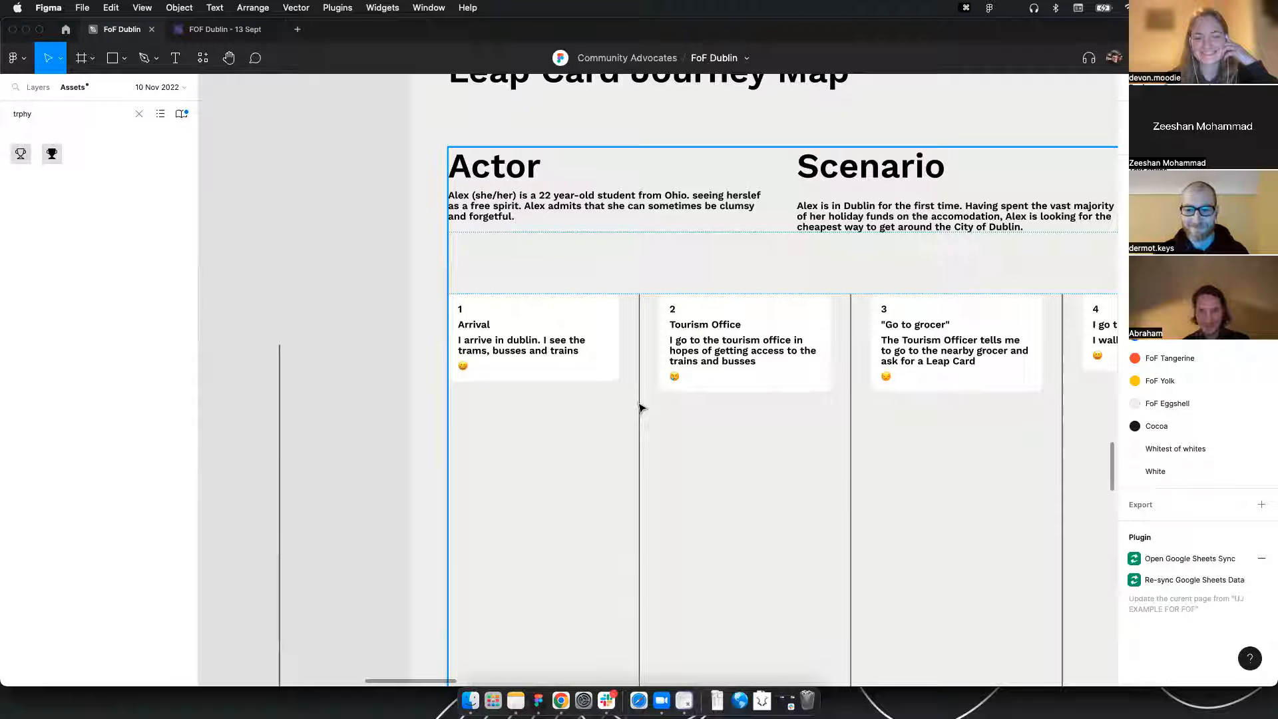
{"action": "left_click", "coordinate": [527, 326]}
{"action": "scroll", "coordinate": [528, 326], "scroll_direction": "down", "scroll_amount": 5}
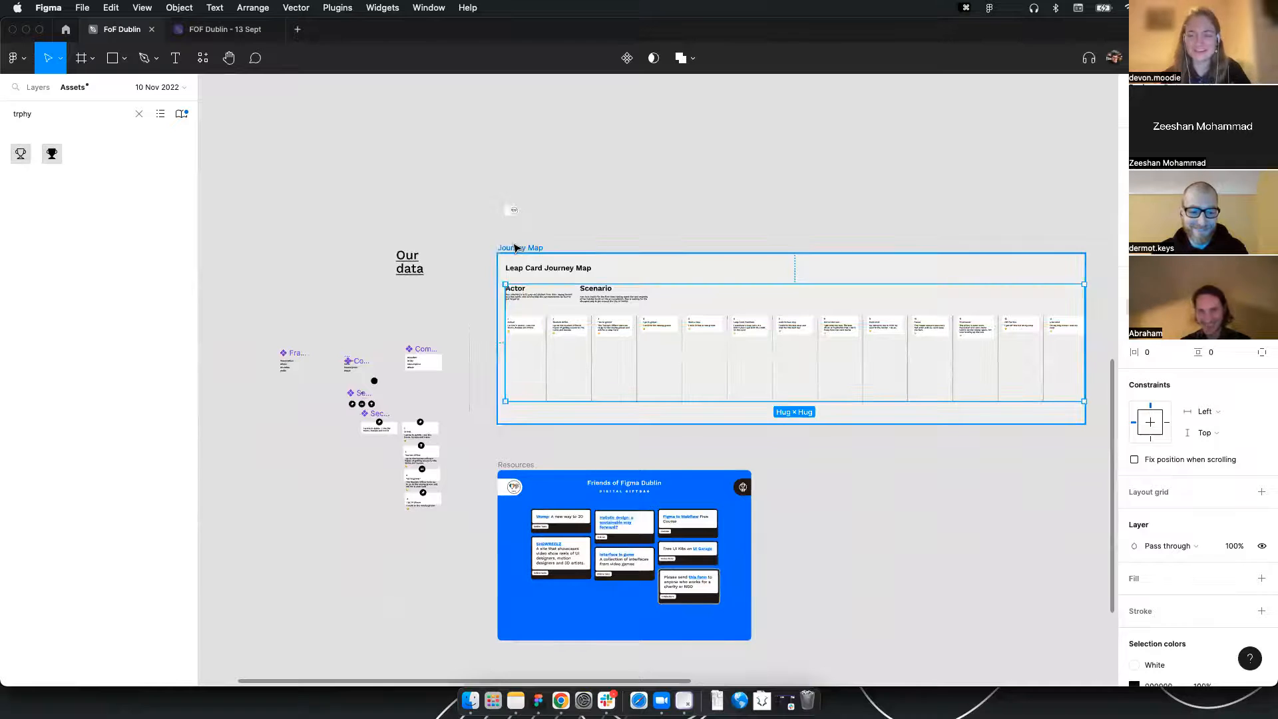
{"action": "key", "text": "Escape"}
{"action": "key", "text": "shift+a"}
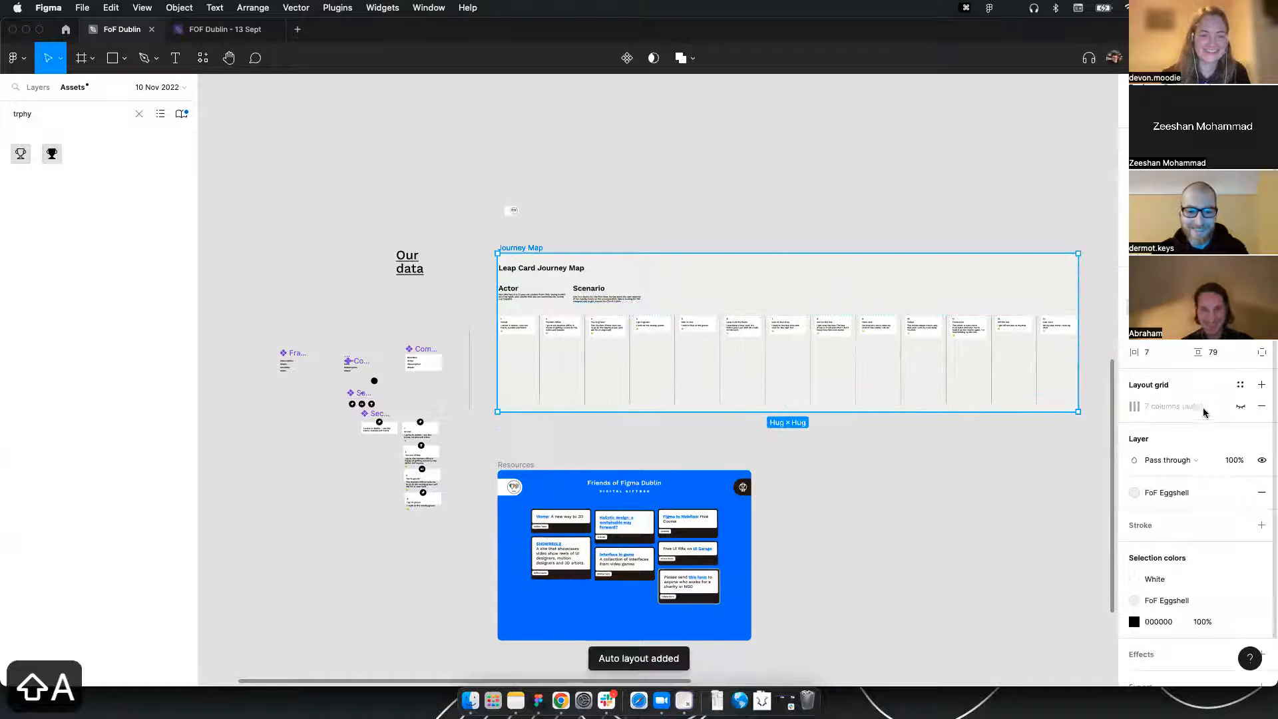
Set the Journey Map frame's horizontal and vertical padding to 80 each
{"action": "left_click_drag", "start_coordinate": [1134, 352], "coordinate": [12, 352]}
{"action": "key", "text": "Tab"}
{"action": "type", "text": "80"}
{"action": "key", "text": "Return"}
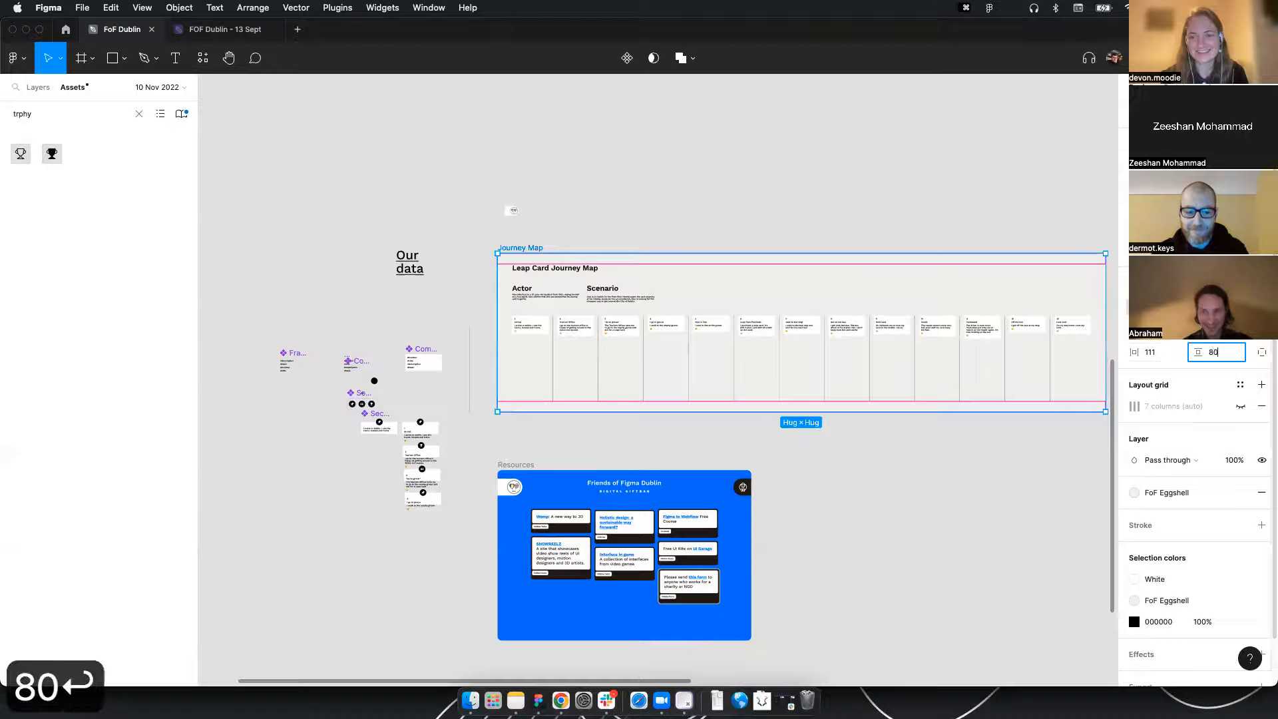
{"action": "left_click", "coordinate": [1154, 352]}
{"action": "type", "text": "80"}
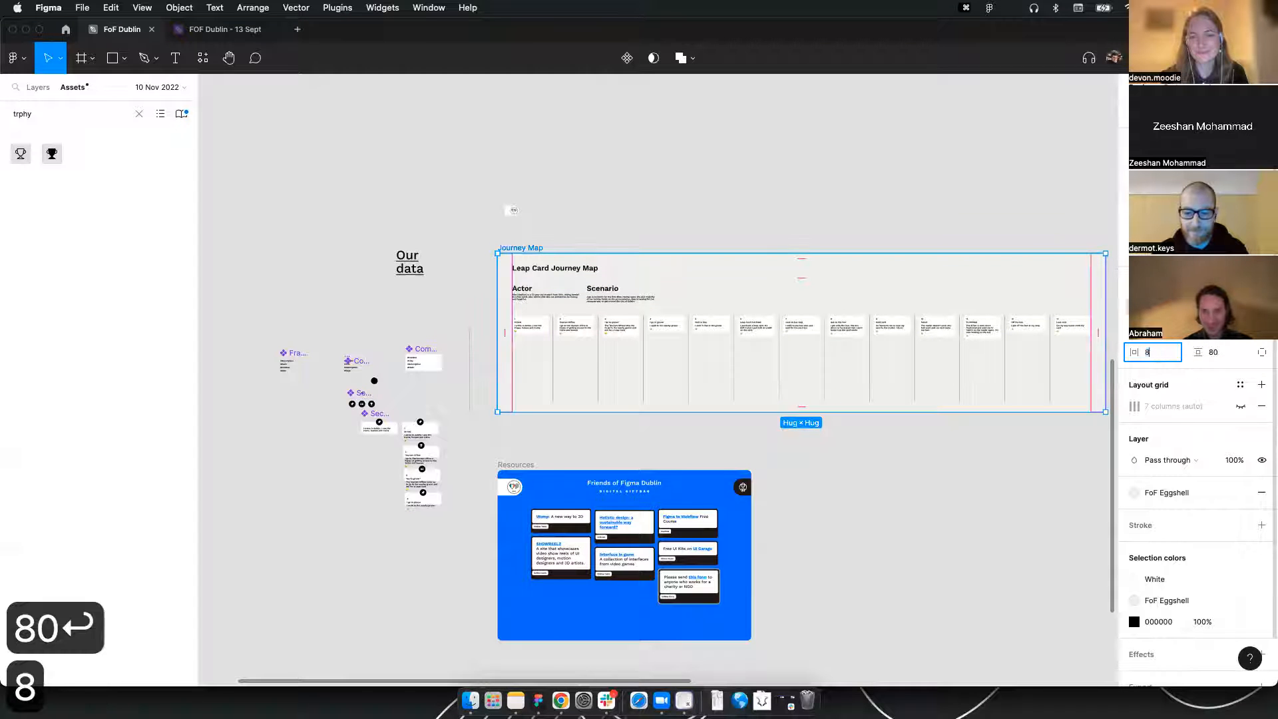
{"action": "key", "text": "Return"}
{"action": "left_click", "coordinate": [699, 151]}
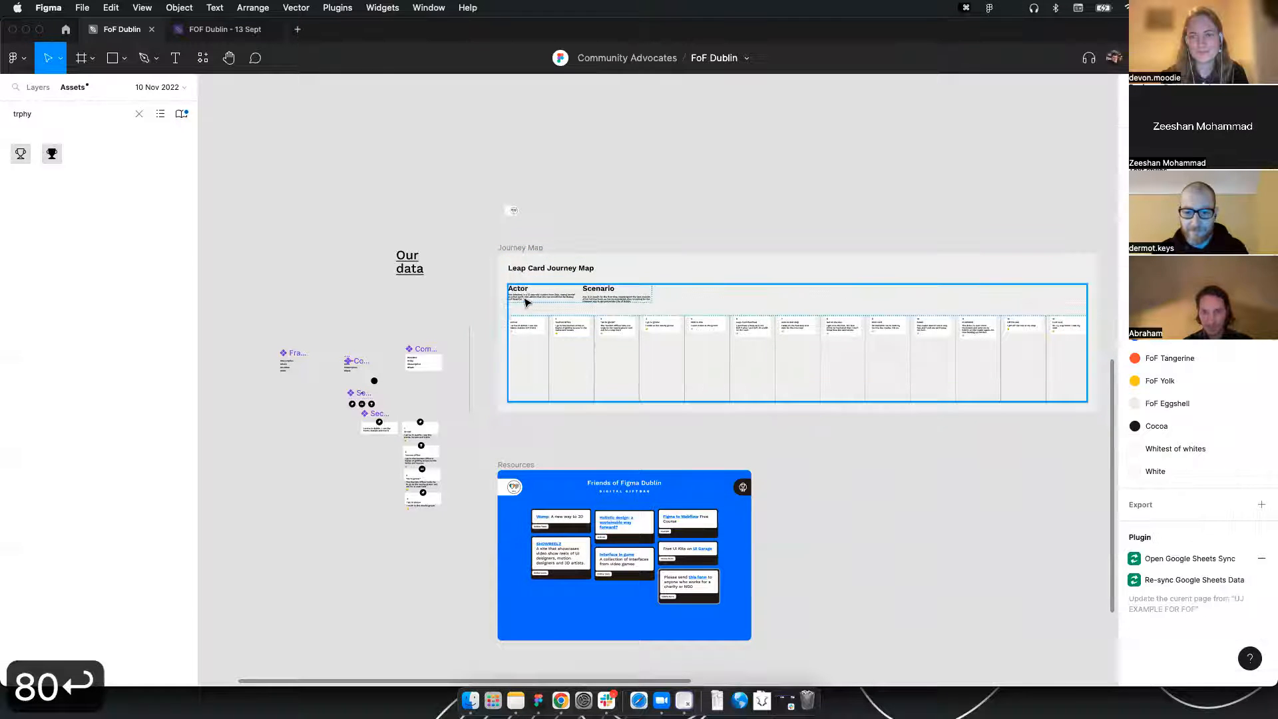
Move the Resources frame to the right beneath the Journey Map frame
{"action": "scroll", "coordinate": [568, 281], "scroll_direction": "down", "scroll_amount": 3}
{"action": "left_click_drag", "start_coordinate": [565, 395], "coordinate": [651, 380]}
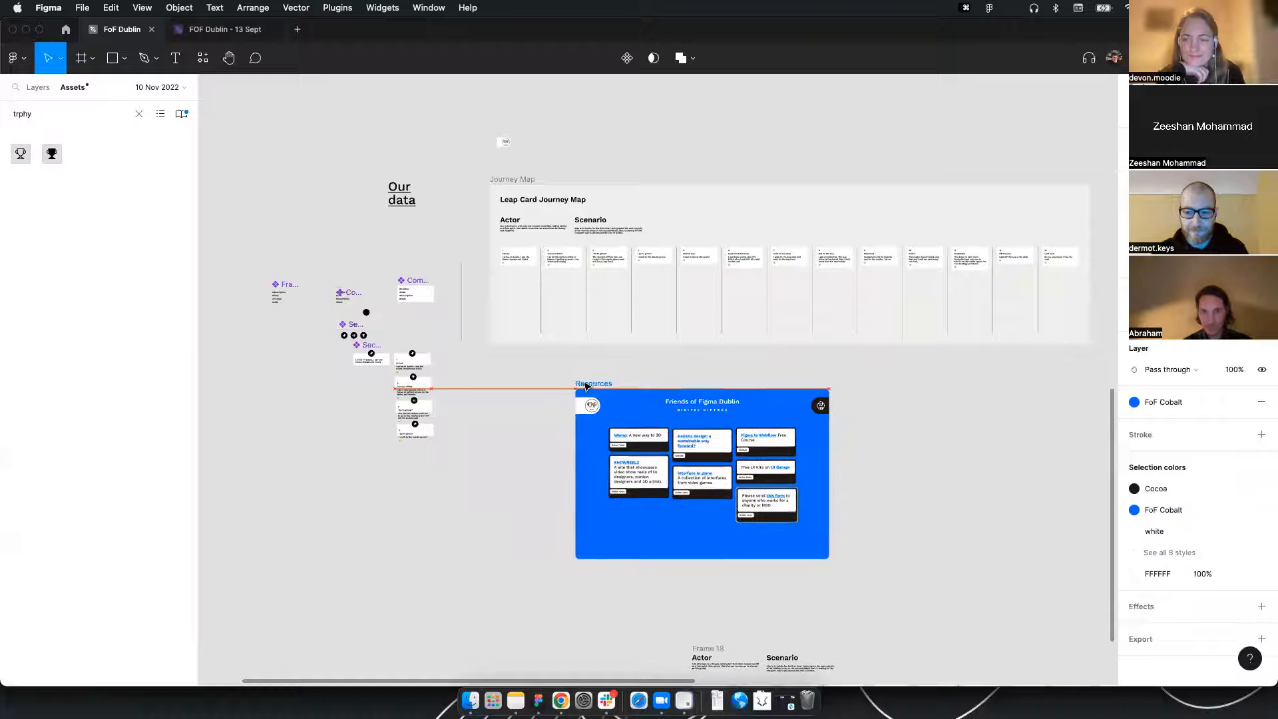
{"action": "left_click", "coordinate": [530, 379]}
Copy a link to the Resources frame and send it to the call participants
{"action": "right_click", "coordinate": [581, 385]}
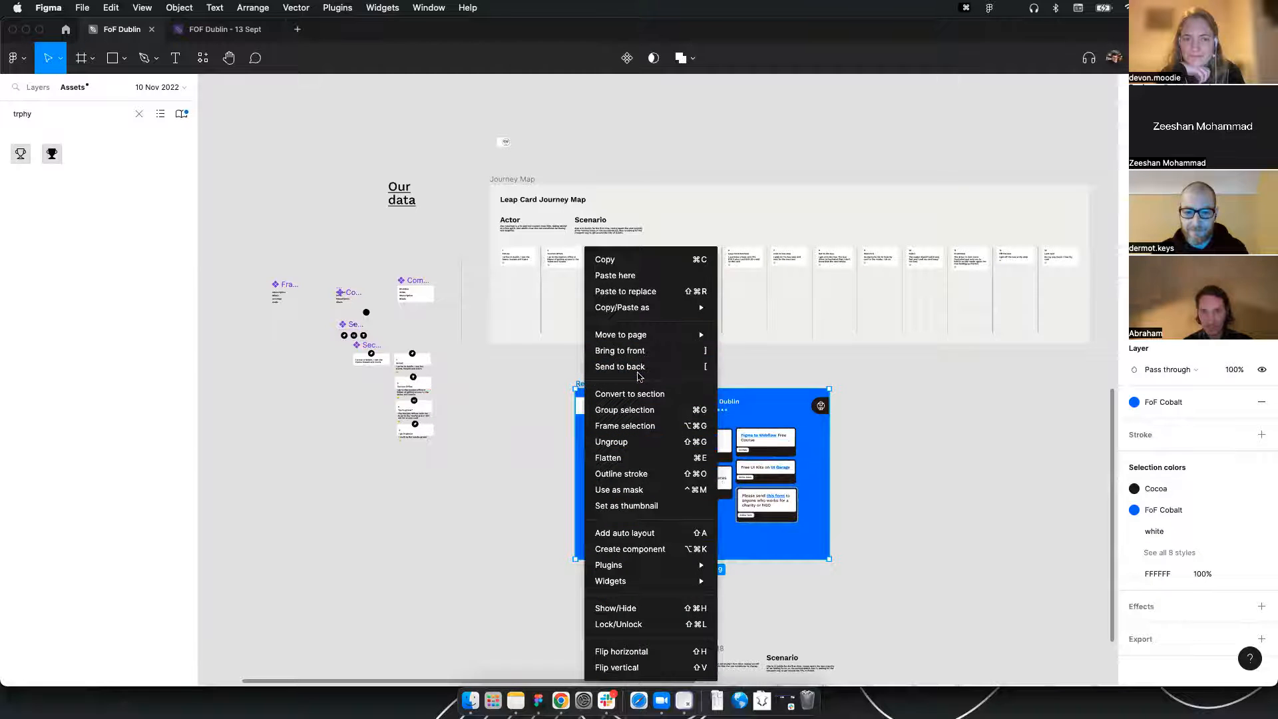
{"action": "mouse_move", "coordinate": [692, 308]}
{"action": "left_click", "coordinate": [757, 356]}
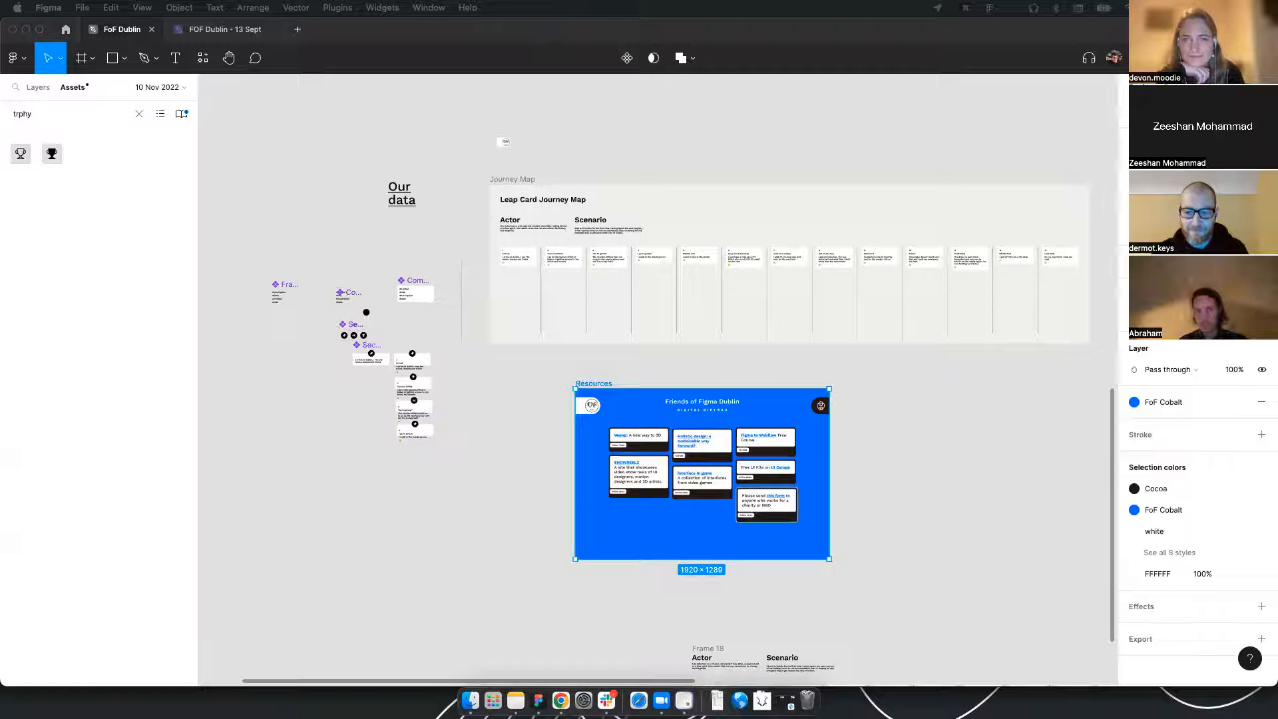
{"action": "key", "text": "super+v"}
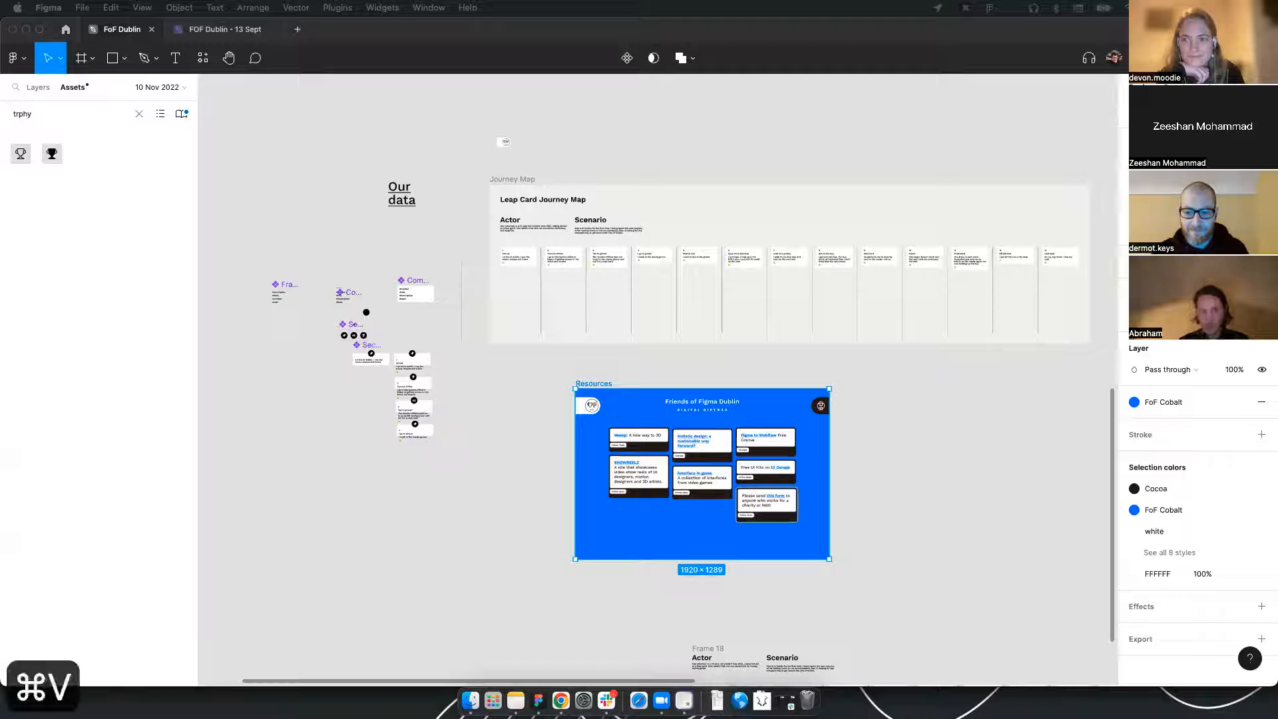
{"action": "key", "text": "Return"}
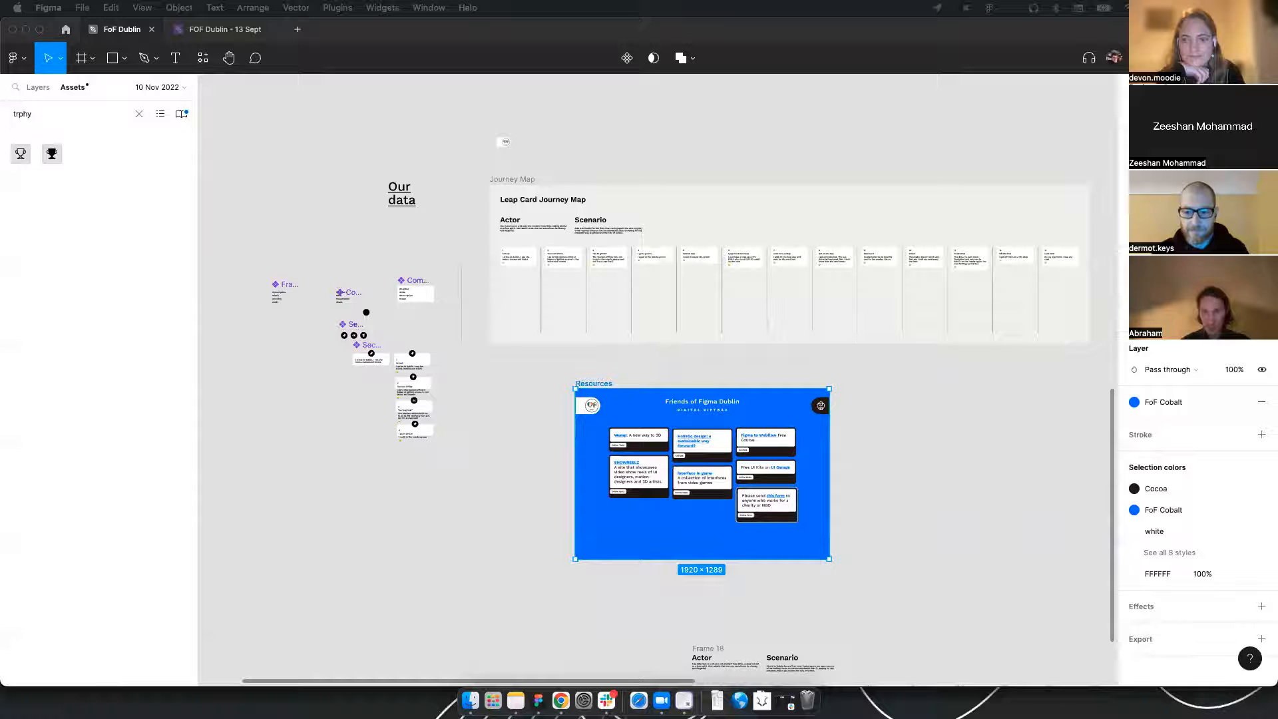
{"action": "left_click", "coordinate": [459, 169]}
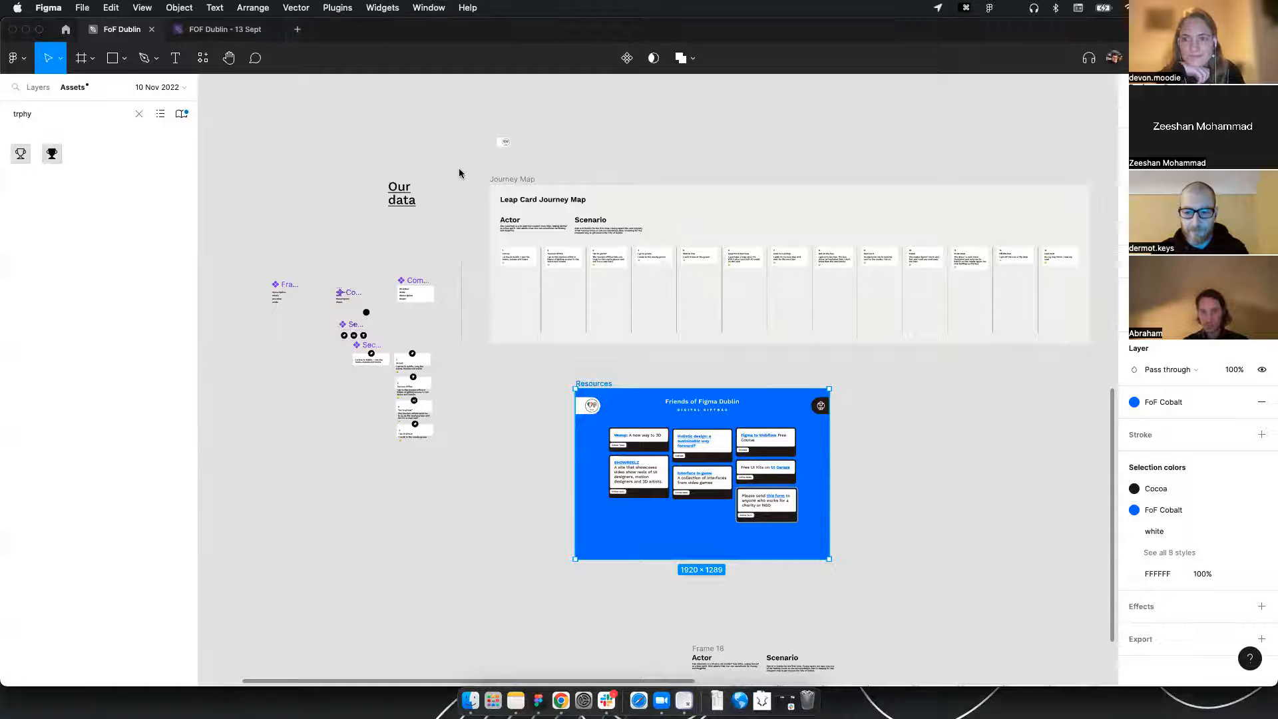
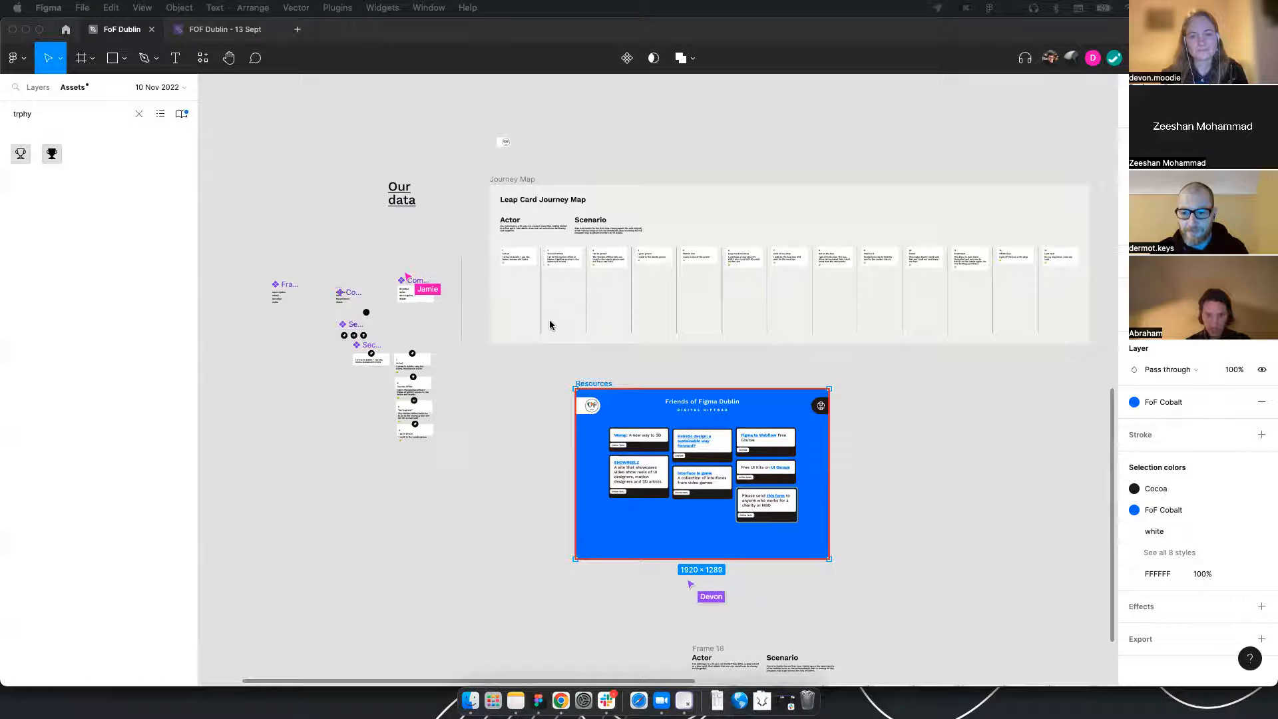
Copy the vertical divider after the Arrival card and place the copy in front of that card
{"action": "scroll", "coordinate": [566, 346], "scroll_direction": "right", "scroll_amount": 5}
{"action": "scroll", "coordinate": [566, 346], "scroll_direction": "down", "scroll_amount": 2}
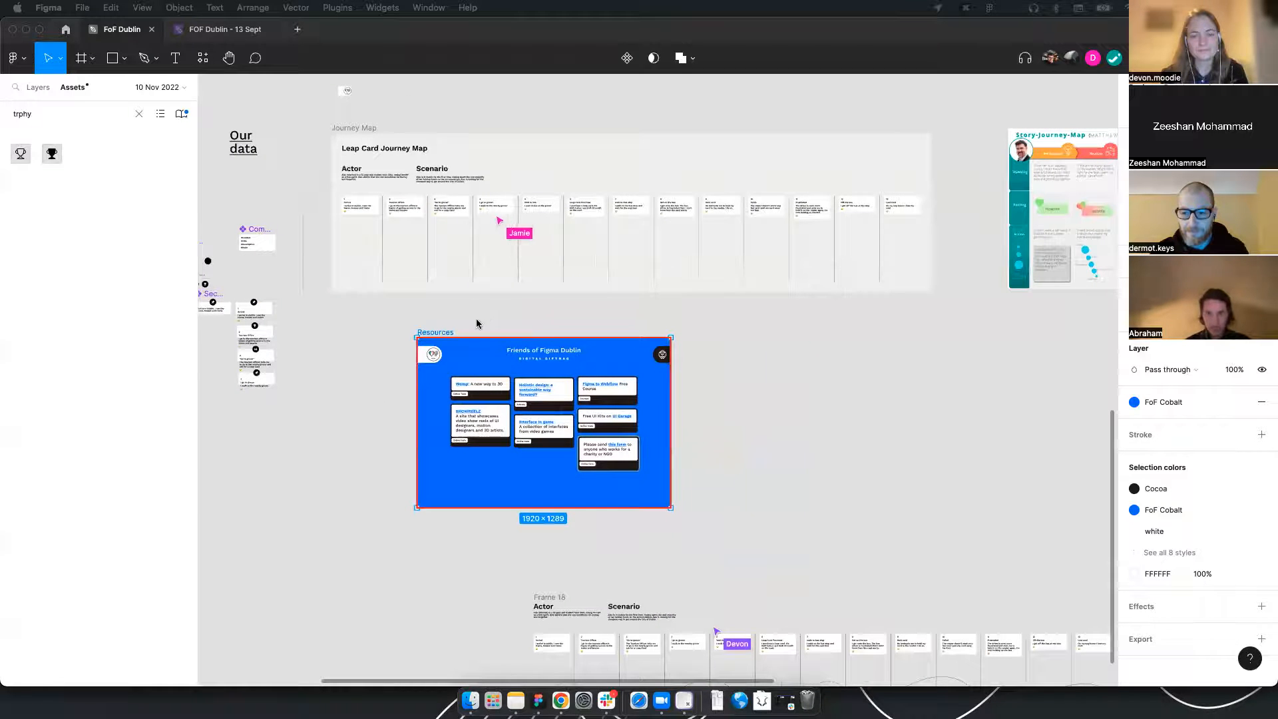
{"action": "scroll", "coordinate": [340, 403], "scroll_direction": "up", "scroll_amount": 3}
{"action": "scroll", "coordinate": [426, 306], "scroll_direction": "up", "scroll_amount": 3}
{"action": "scroll", "coordinate": [426, 306], "scroll_direction": "left", "scroll_amount": 1}
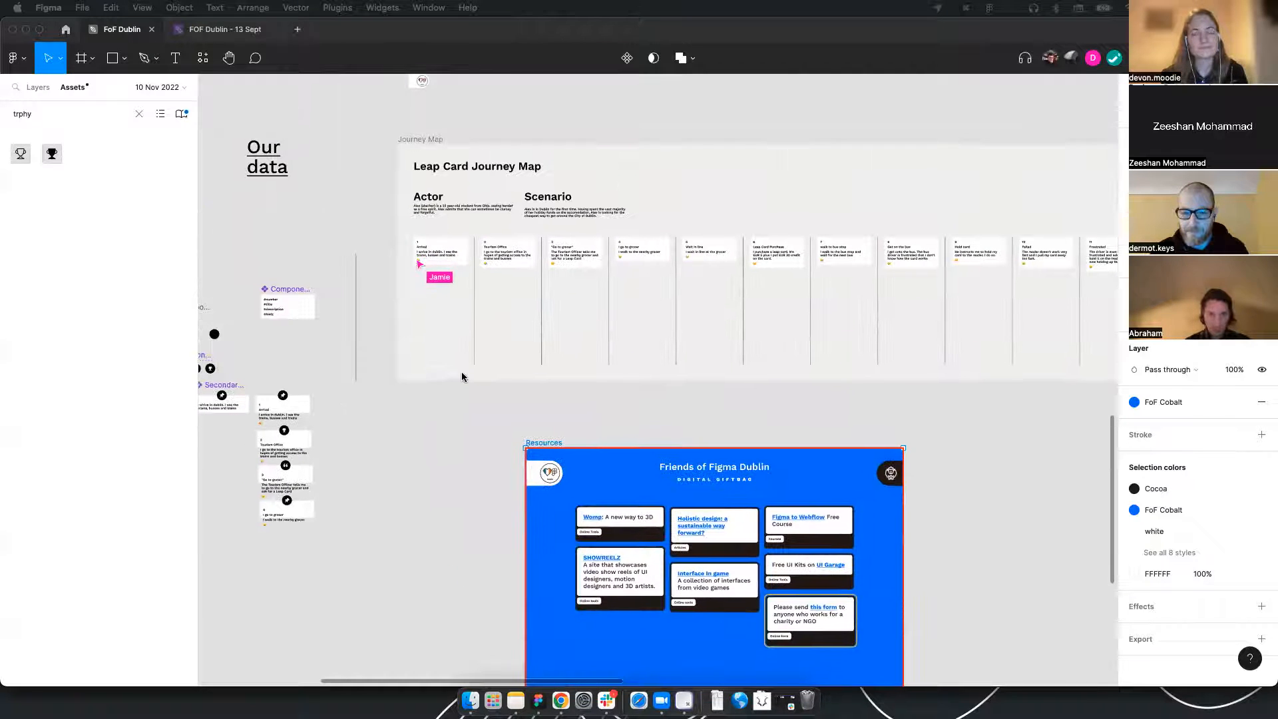
{"action": "scroll", "coordinate": [392, 307], "scroll_direction": "up", "scroll_amount": 5}
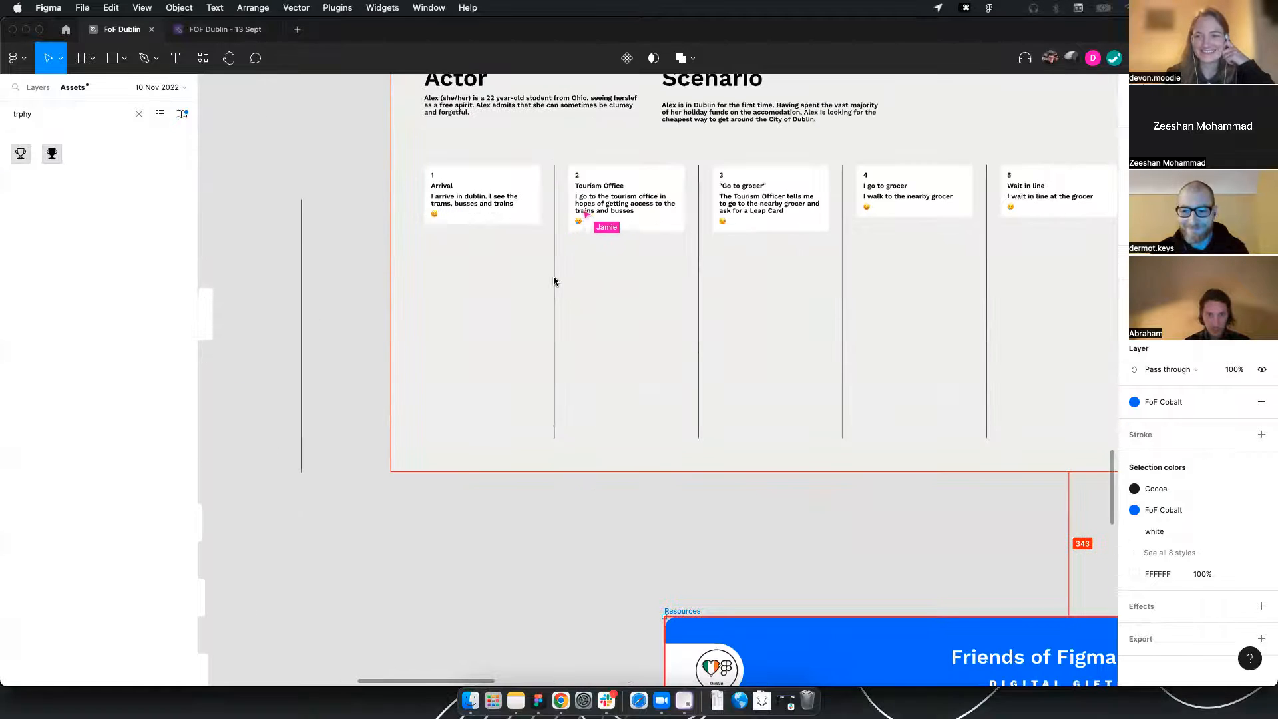
{"action": "left_click", "coordinate": [558, 283]}
{"action": "left_click", "coordinate": [558, 283]}
{"action": "key", "text": "super+c"}
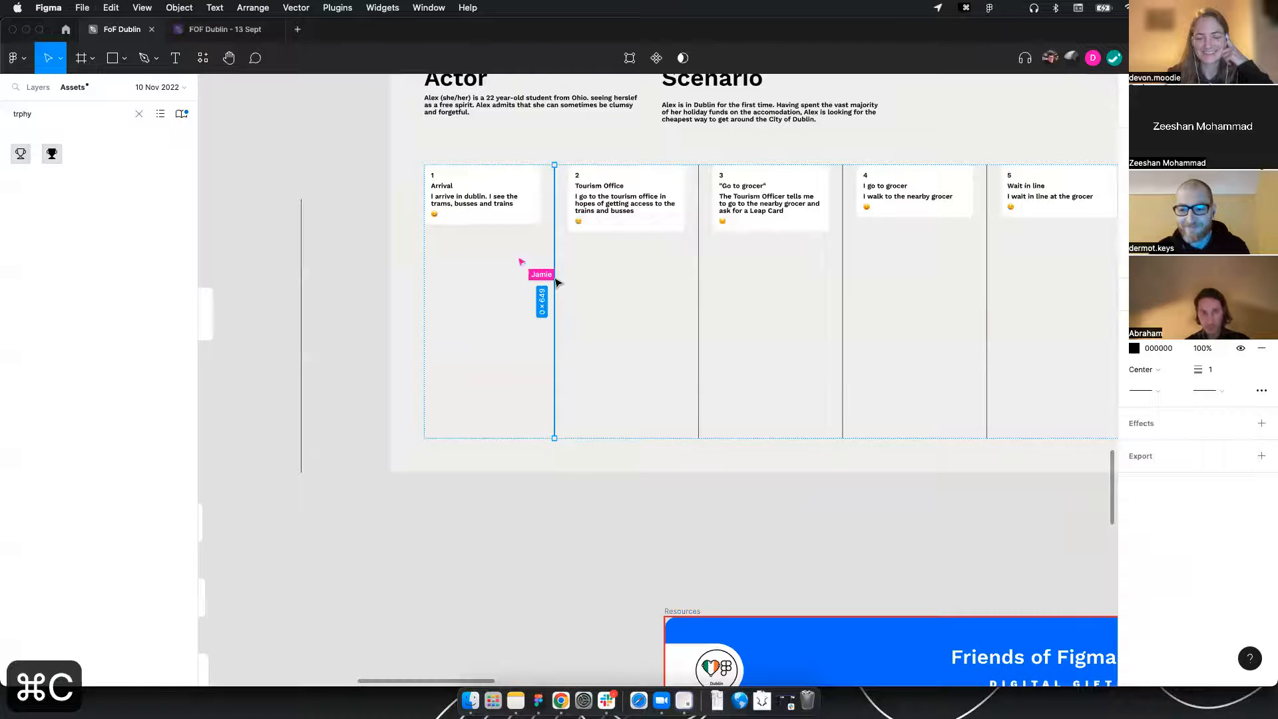
{"action": "key", "text": "super+v"}
{"action": "left_click_drag", "start_coordinate": [569, 281], "coordinate": [440, 278]}
{"action": "left_click_drag", "start_coordinate": [814, 278], "coordinate": [774, 294]}
Copy the divider between the Off the bus and Lost card columns and place the copy after the Lost card column
{"action": "scroll", "coordinate": [774, 294], "scroll_direction": "right", "scroll_amount": 15}
{"action": "scroll", "coordinate": [774, 294], "scroll_direction": "up", "scroll_amount": 2}
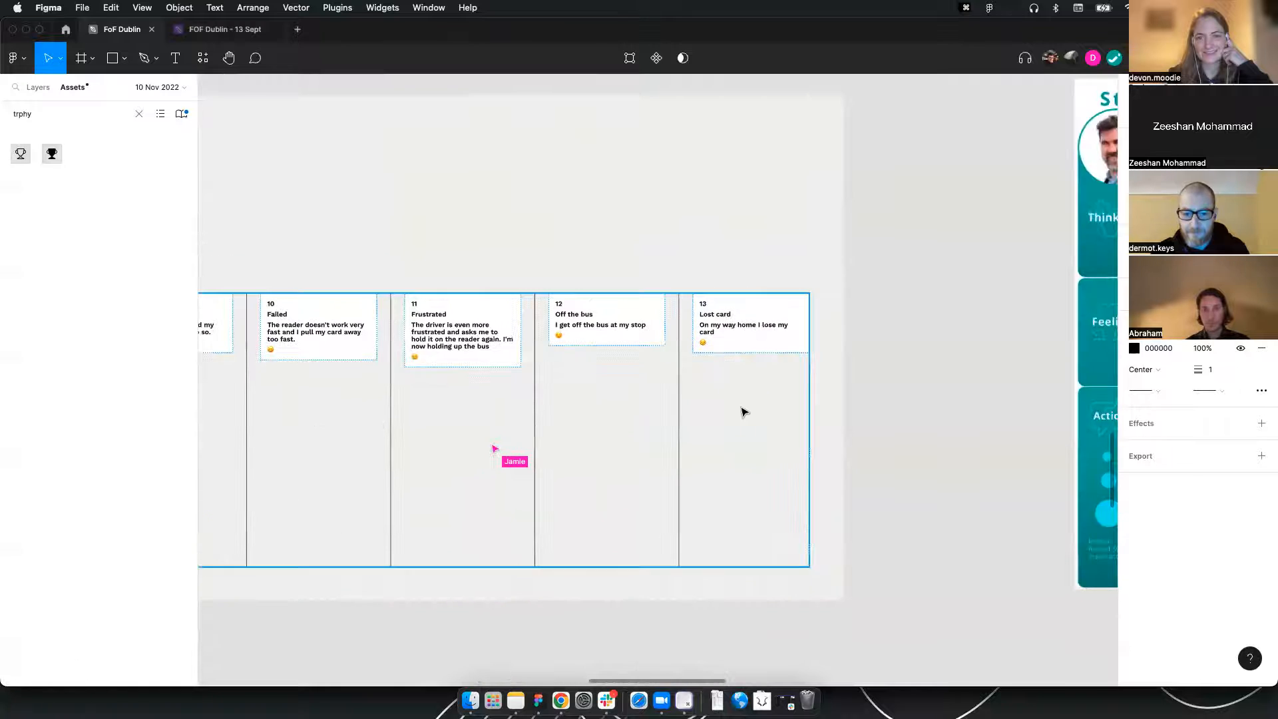
{"action": "left_click", "coordinate": [677, 431]}
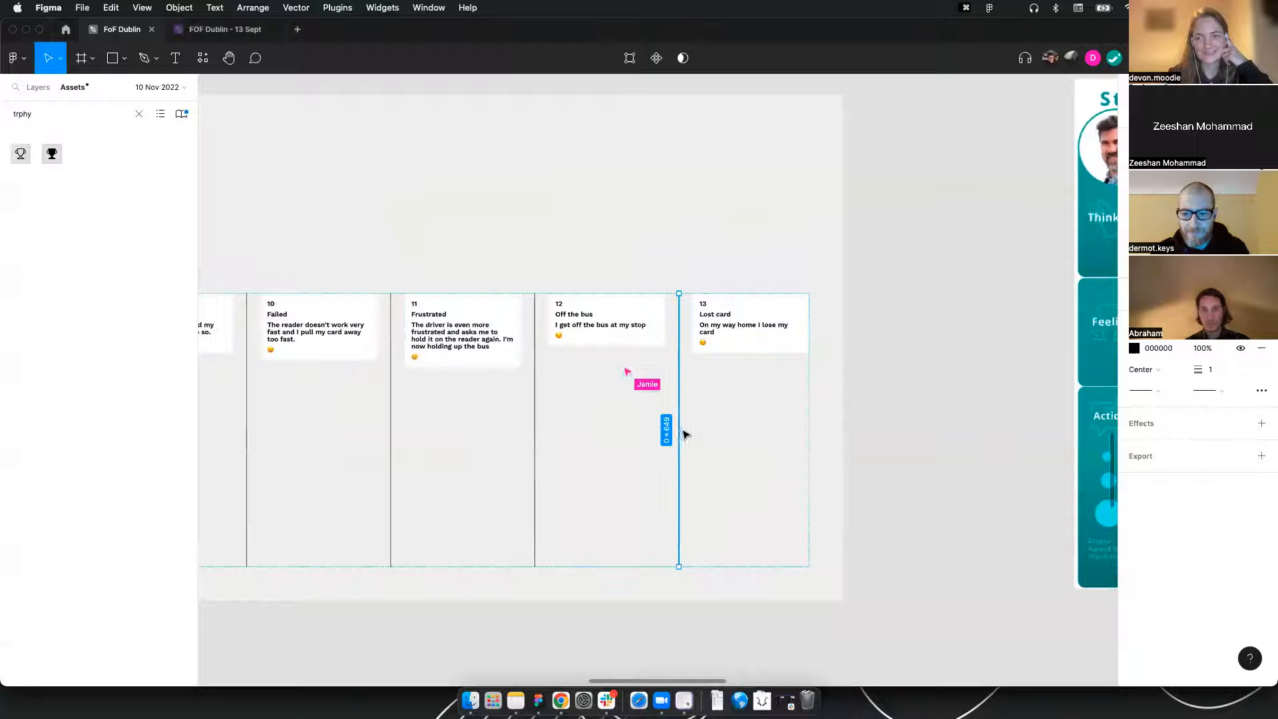
{"action": "key", "text": "super+c"}
{"action": "key", "text": "super+v"}
{"action": "key", "text": "shift+Right"}
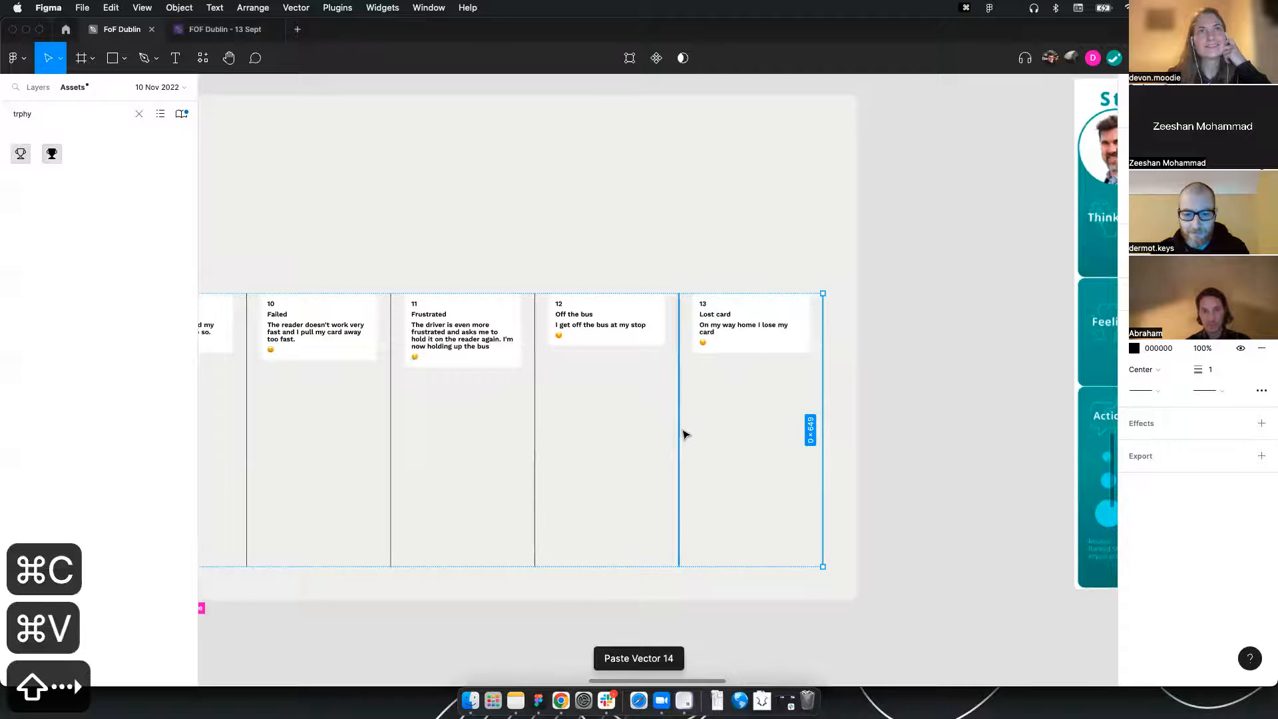
{"action": "left_click", "coordinate": [947, 254]}
{"action": "left_click_drag", "start_coordinate": [385, 233], "coordinate": [586, 227]}
{"action": "scroll", "coordinate": [699, 290], "scroll_direction": "down", "scroll_amount": 4}
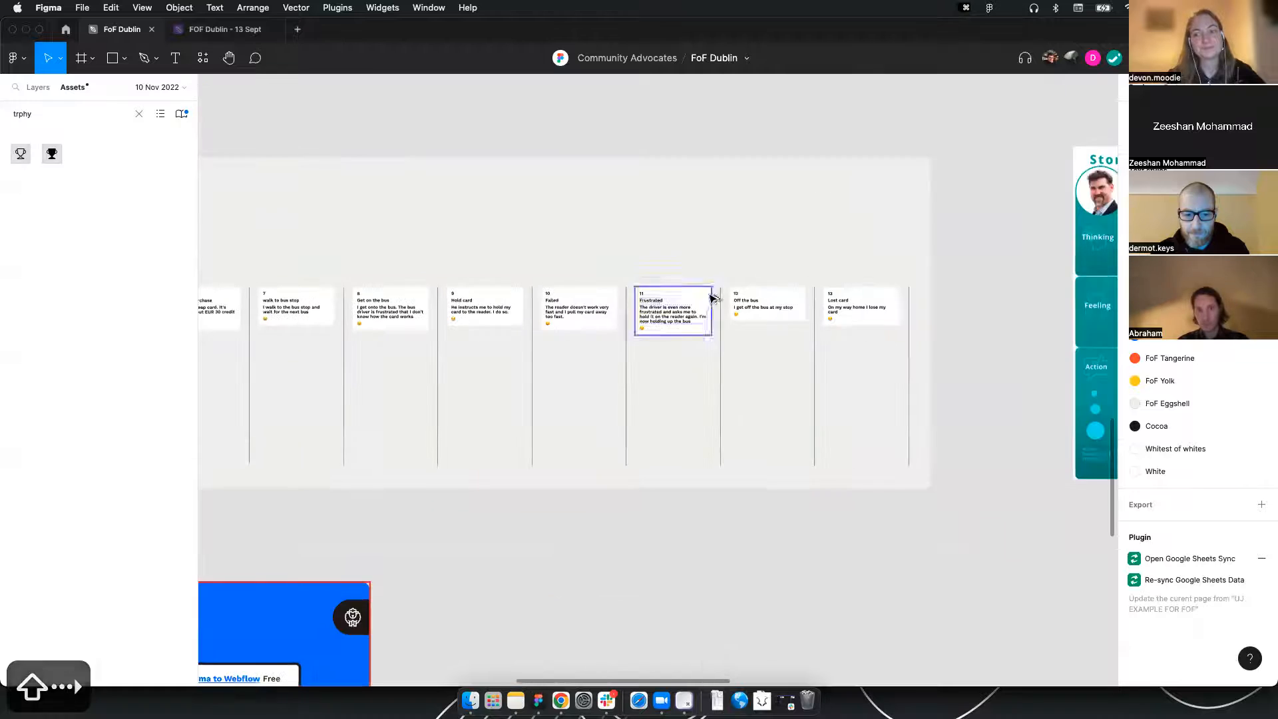
Delete the spare placeholder card beneath the "Our data" heading, above Component 1
{"action": "scroll", "coordinate": [808, 322], "scroll_direction": "up", "scroll_amount": 10}
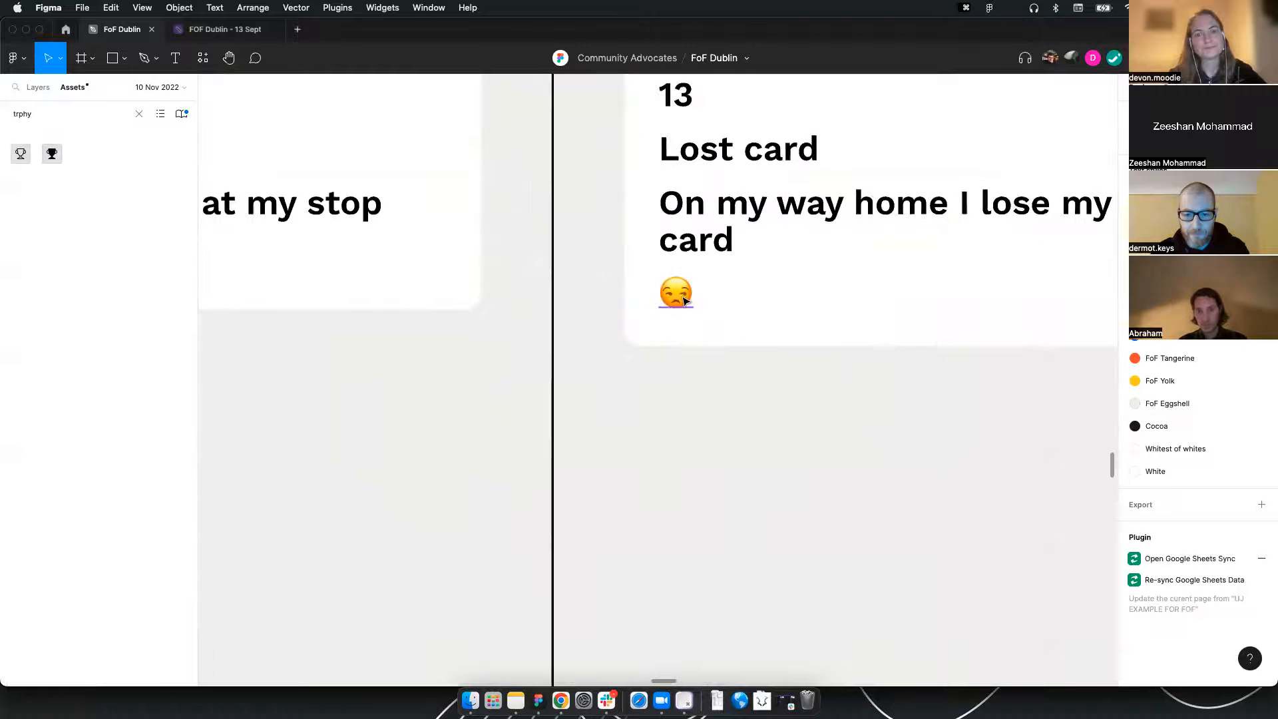
{"action": "left_click", "coordinate": [684, 301]}
{"action": "scroll", "coordinate": [688, 310], "scroll_direction": "down", "scroll_amount": 10}
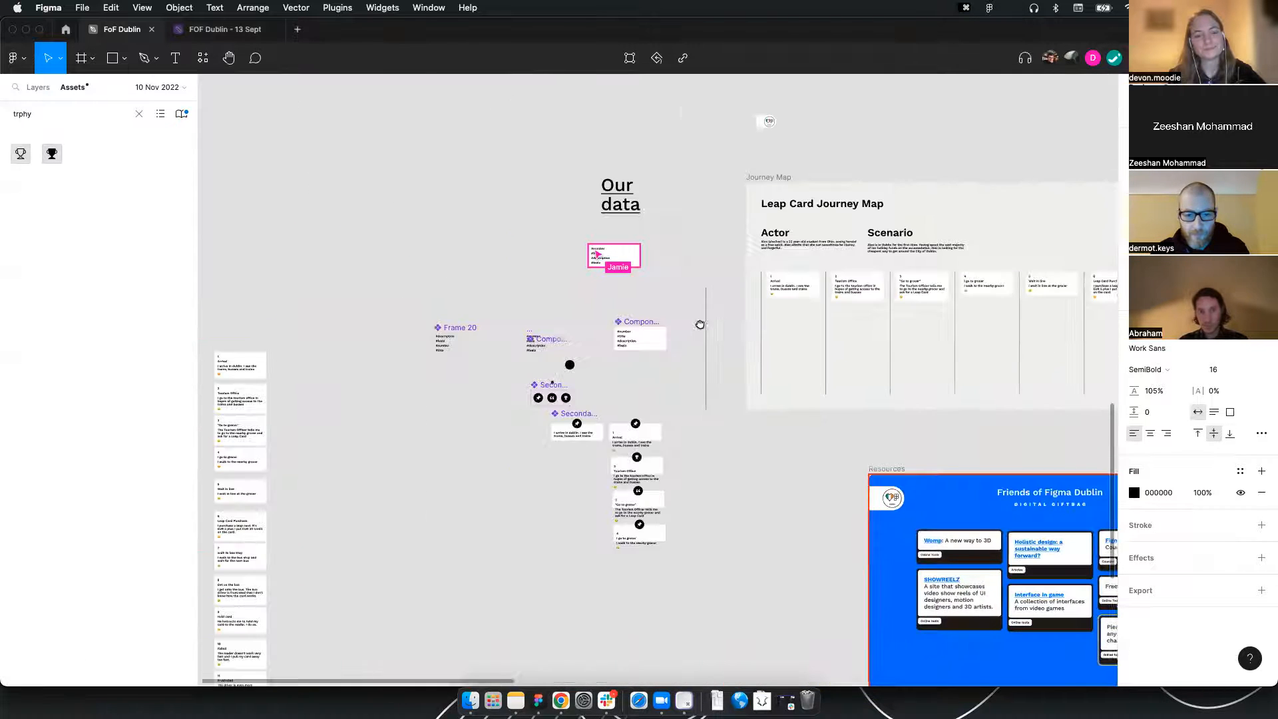
{"action": "scroll", "coordinate": [589, 257], "scroll_direction": "up", "scroll_amount": 8}
{"action": "left_click", "coordinate": [590, 254]}
{"action": "scroll", "coordinate": [586, 286], "scroll_direction": "down", "scroll_amount": 5}
{"action": "left_click_drag", "start_coordinate": [719, 324], "coordinate": [531, 259]}
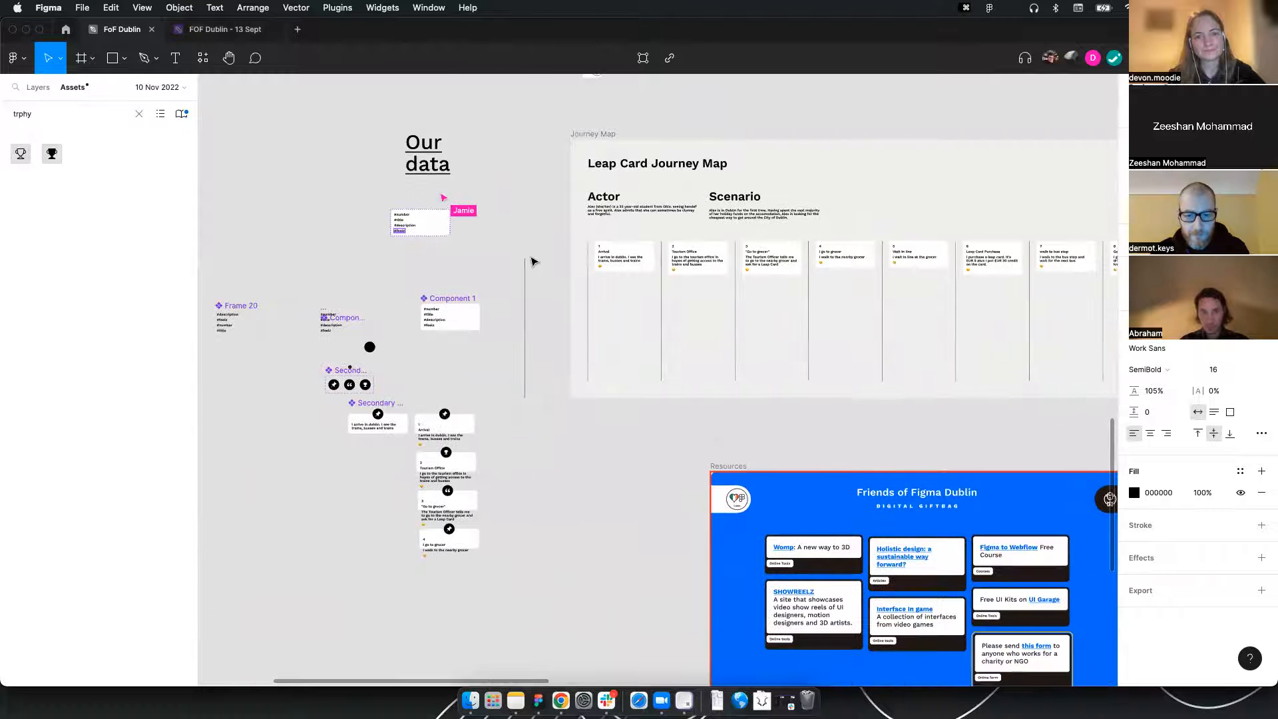
{"action": "scroll", "coordinate": [384, 217], "scroll_direction": "up", "scroll_amount": 10}
{"action": "left_click", "coordinate": [382, 291]}
{"action": "left_click", "coordinate": [509, 332]}
{"action": "left_click_drag", "start_coordinate": [605, 444], "coordinate": [414, 113]}
{"action": "left_click", "coordinate": [408, 385]}
{"action": "key", "text": "Delete"}
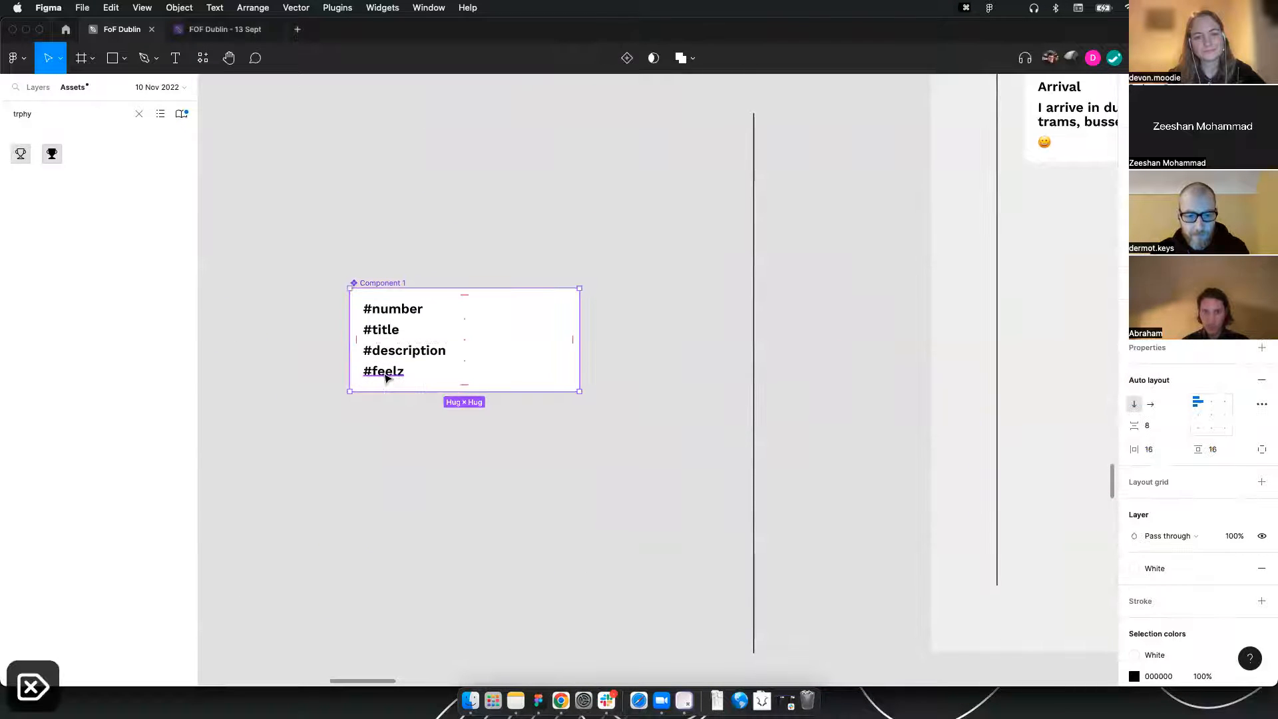
Increase the font size of the #feelz text in Component 1 to 111
{"action": "left_click", "coordinate": [386, 378]}
{"action": "key", "text": "super+shift+period"}
{"action": "key", "text": "super+shift+period"}
{"action": "key", "text": "super+shift+period"}
{"action": "key", "text": "super+shift+period"}
{"action": "key", "text": "super+shift+period"}
{"action": "key", "text": "super+shift+period"}
{"action": "key", "text": "super+shift+period"}
{"action": "key", "text": "super+shift+period"}
{"action": "key", "text": "super+shift+period"}
{"action": "key", "text": "super+shift+period"}
{"action": "key", "text": "super+shift+period"}
{"action": "key", "text": "super+shift+period"}
{"action": "key", "text": "super+shift+period"}
{"action": "key", "text": "super+shift+period"}
{"action": "key", "text": "super+shift+period"}
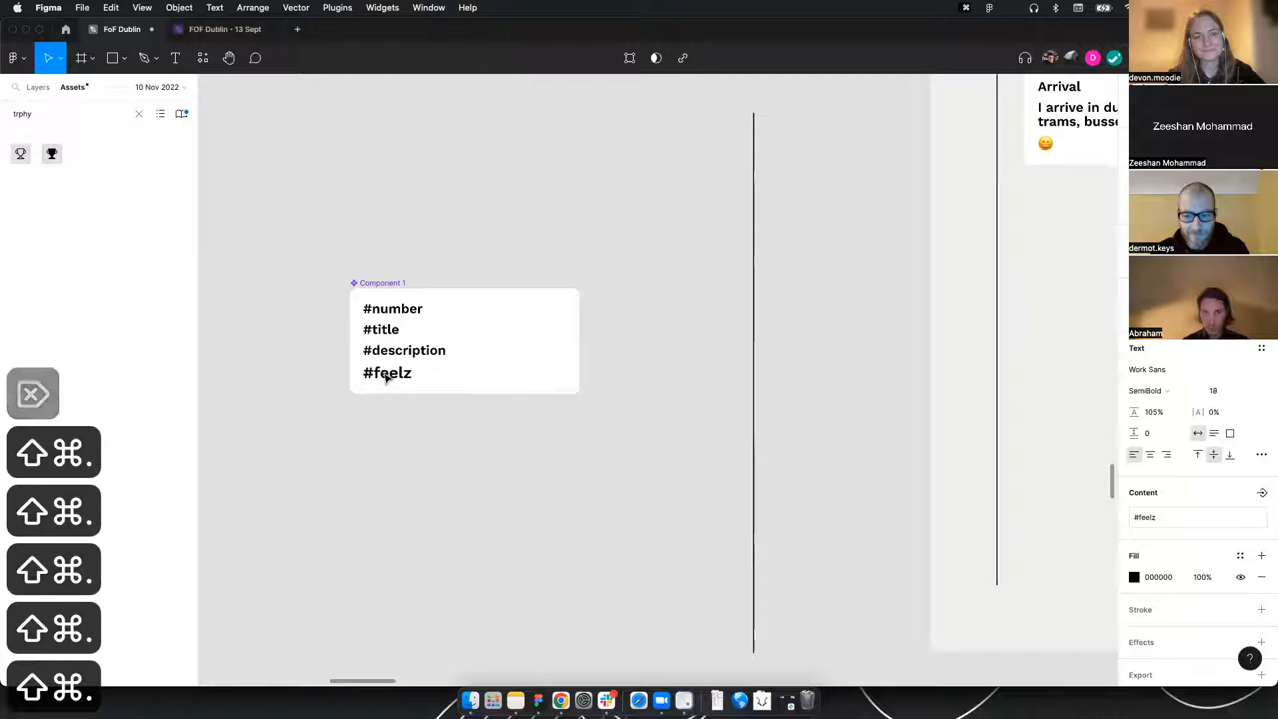
{"action": "key", "text": "super+shift+period"}
{"action": "key", "text": "super+shift+period"}
{"action": "key", "text": "super+shift+period"}
{"action": "key", "text": "super+shift+period"}
{"action": "key", "text": "super+shift+period"}
{"action": "key", "text": "super+shift+period"}
{"action": "key", "text": "super+shift+period"}
{"action": "key", "text": "super+shift+period"}
{"action": "key", "text": "super+shift+period"}
{"action": "key", "text": "super+shift+period"}
{"action": "key", "text": "super+shift+period"}
{"action": "key", "text": "super+shift+period"}
{"action": "key", "text": "super+shift+period"}
{"action": "key", "text": "super+shift+period"}
{"action": "key", "text": "super+shift+period"}
{"action": "key", "text": "super+shift+period"}
{"action": "key", "text": "super+shift+period"}
{"action": "key", "text": "super+shift+period"}
{"action": "key", "text": "super+shift+period"}
{"action": "key", "text": "super+shift+period"}
{"action": "key", "text": "super+shift+period"}
{"action": "key", "text": "super+shift+period"}
{"action": "key", "text": "super+shift+period"}
{"action": "key", "text": "super+shift+period"}
{"action": "key", "text": "super+shift+period"}
{"action": "key", "text": "super+shift+period"}
{"action": "key", "text": "super+shift+period"}
{"action": "key", "text": "super+shift+period"}
{"action": "key", "text": "super+shift+period"}
{"action": "key", "text": "super+shift+period"}
{"action": "key", "text": "super+shift+period"}
{"action": "key", "text": "super+shift+period"}
{"action": "key", "text": "super+shift+period"}
{"action": "key", "text": "super+shift+period"}
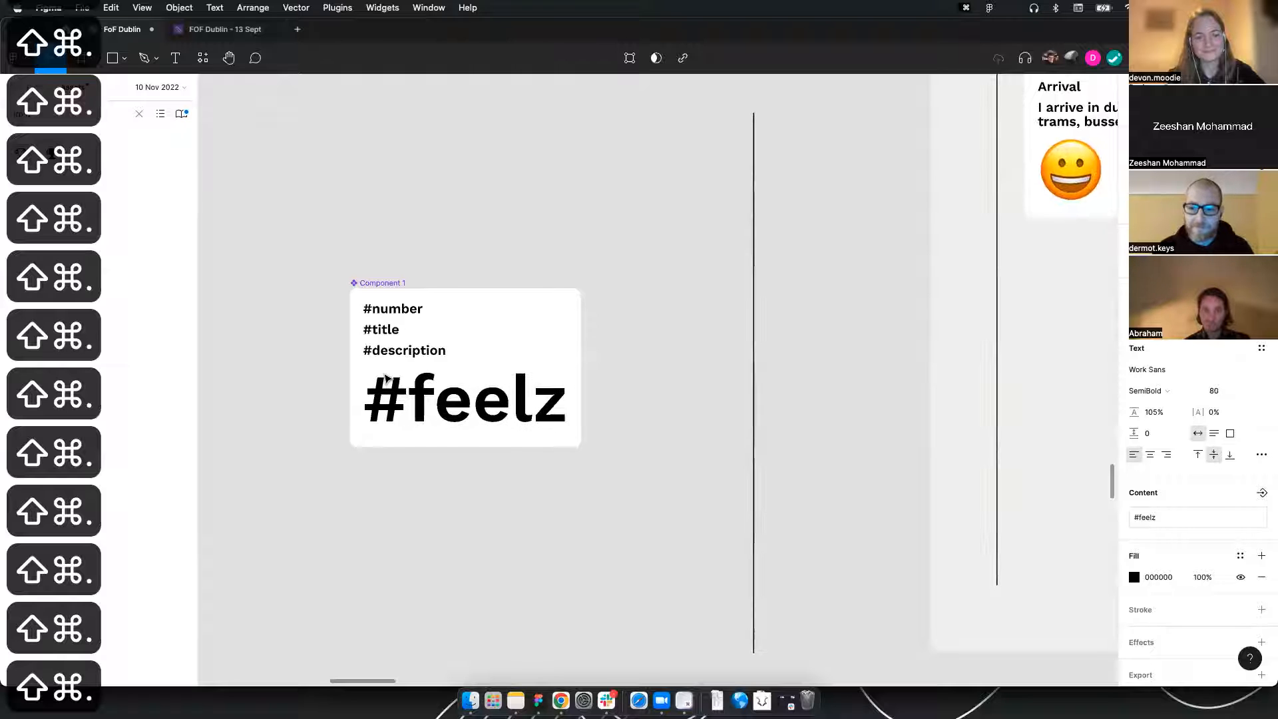
{"action": "key", "text": "super+shift+period"}
{"action": "key", "text": "super+shift+period"}
{"action": "key", "text": "super+shift+period"}
{"action": "key", "text": "super+shift+period"}
{"action": "key", "text": "super+shift+period"}
{"action": "key", "text": "super+shift+period"}
{"action": "key", "text": "super+shift+period"}
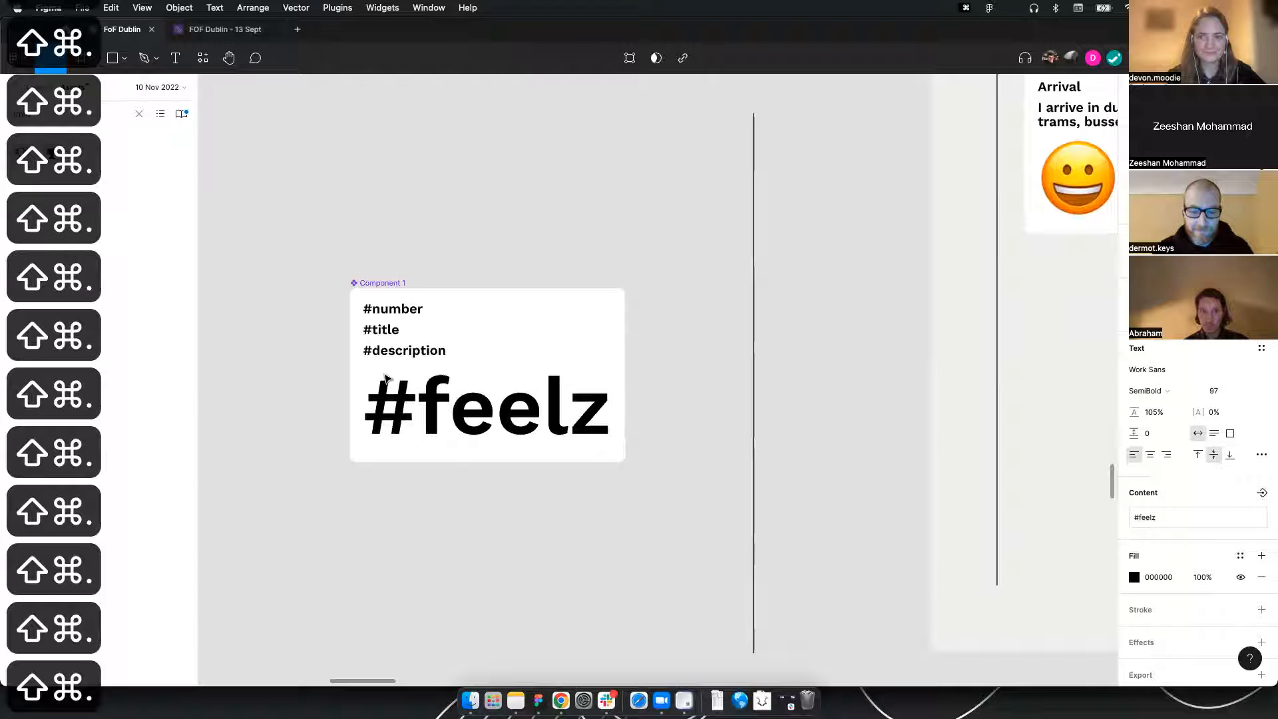
{"action": "key", "text": "super+shift+period"}
{"action": "key", "text": "super+shift+period"}
{"action": "key", "text": "super+shift+period"}
{"action": "key", "text": "super+shift+period"}
{"action": "key", "text": "super+shift+period"}
{"action": "key", "text": "super+shift+period"}
{"action": "key", "text": "super+shift+period"}
{"action": "key", "text": "super+shift+period"}
{"action": "key", "text": "super+shift+period"}
{"action": "key", "text": "super+shift+period"}
{"action": "key", "text": "super+shift+period"}
{"action": "key", "text": "super+shift+period"}
{"action": "key", "text": "super+shift+period"}
{"action": "key", "text": "super+shift+period"}
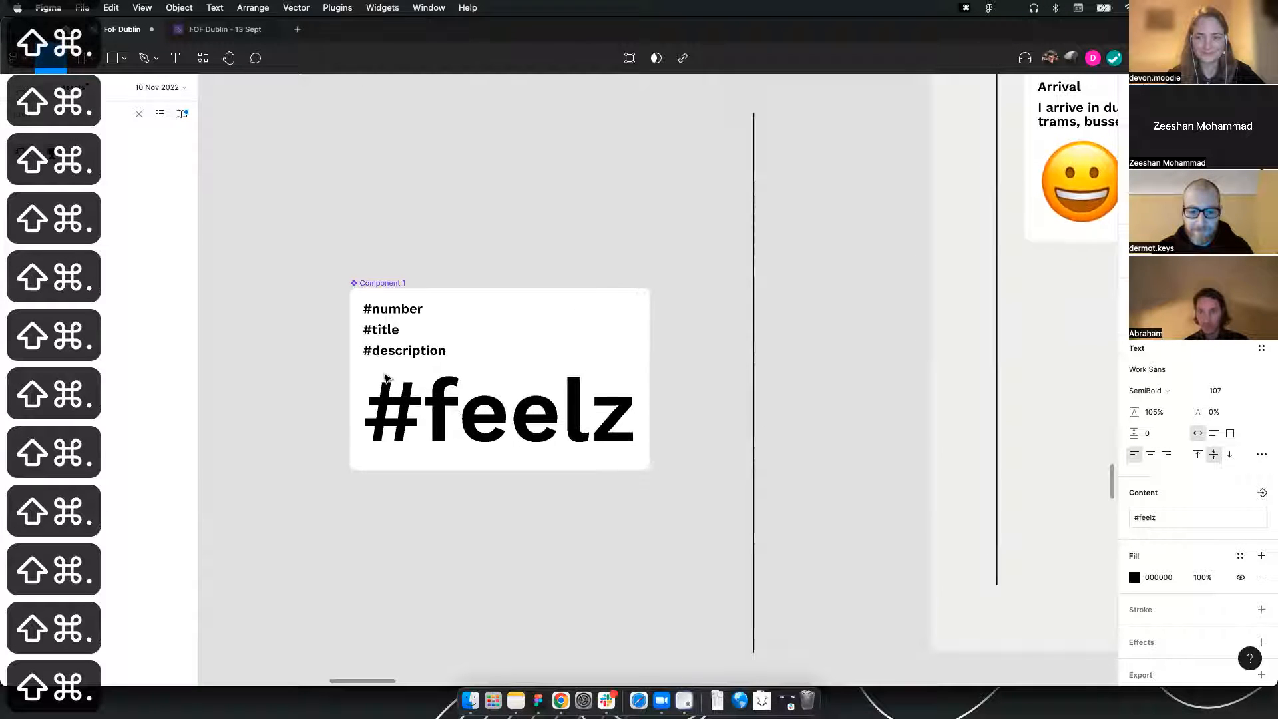
{"action": "scroll", "coordinate": [402, 333], "scroll_direction": "down", "scroll_amount": 5}
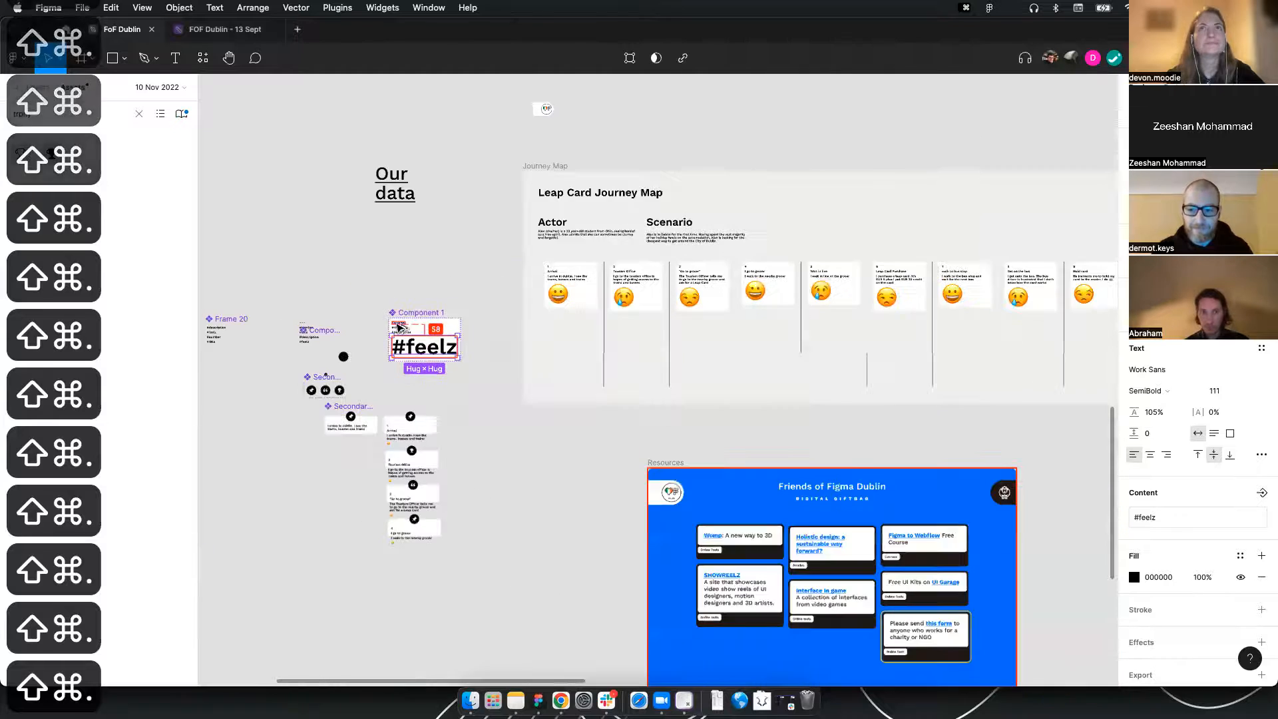
{"action": "left_click", "coordinate": [474, 277]}
Examine the emojis on the Leap Card Journey Map cards from start to end, along with the Resources frame
{"action": "scroll", "coordinate": [599, 293], "scroll_direction": "down", "scroll_amount": 2}
{"action": "scroll", "coordinate": [599, 293], "scroll_direction": "left", "scroll_amount": 2}
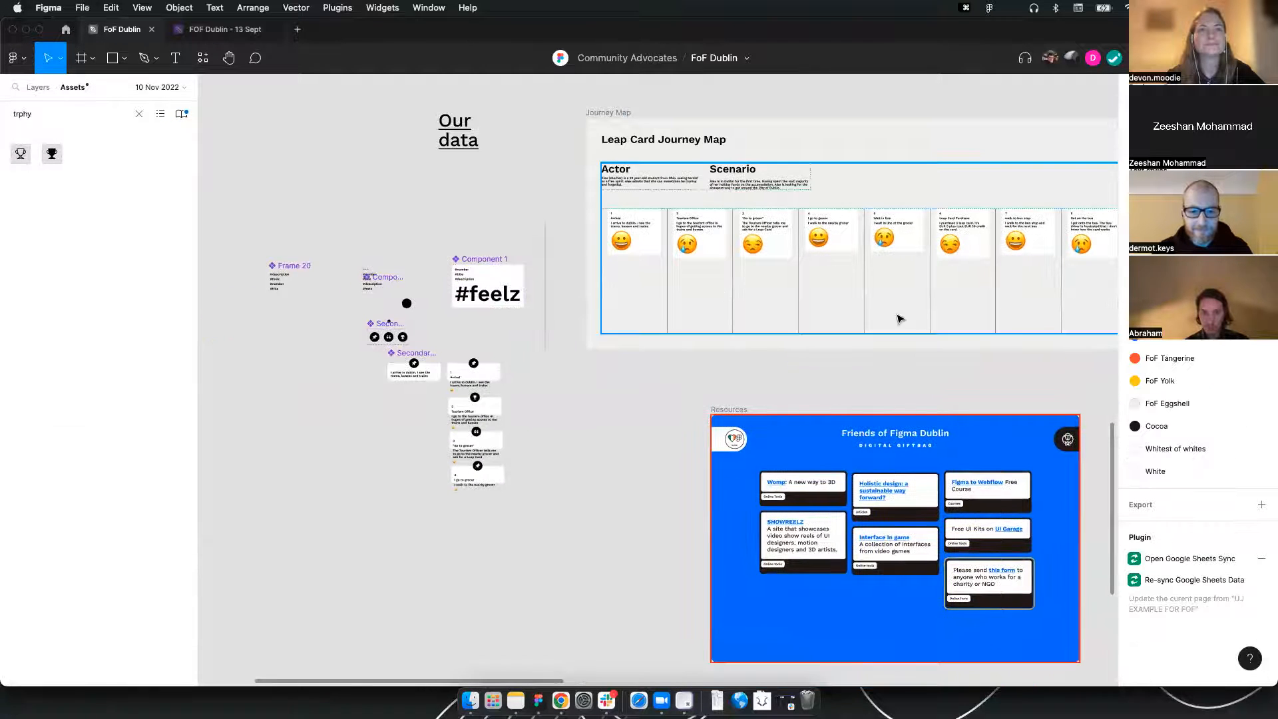
{"action": "scroll", "coordinate": [784, 388], "scroll_direction": "right", "scroll_amount": 3}
{"action": "scroll", "coordinate": [784, 388], "scroll_direction": "down", "scroll_amount": 1}
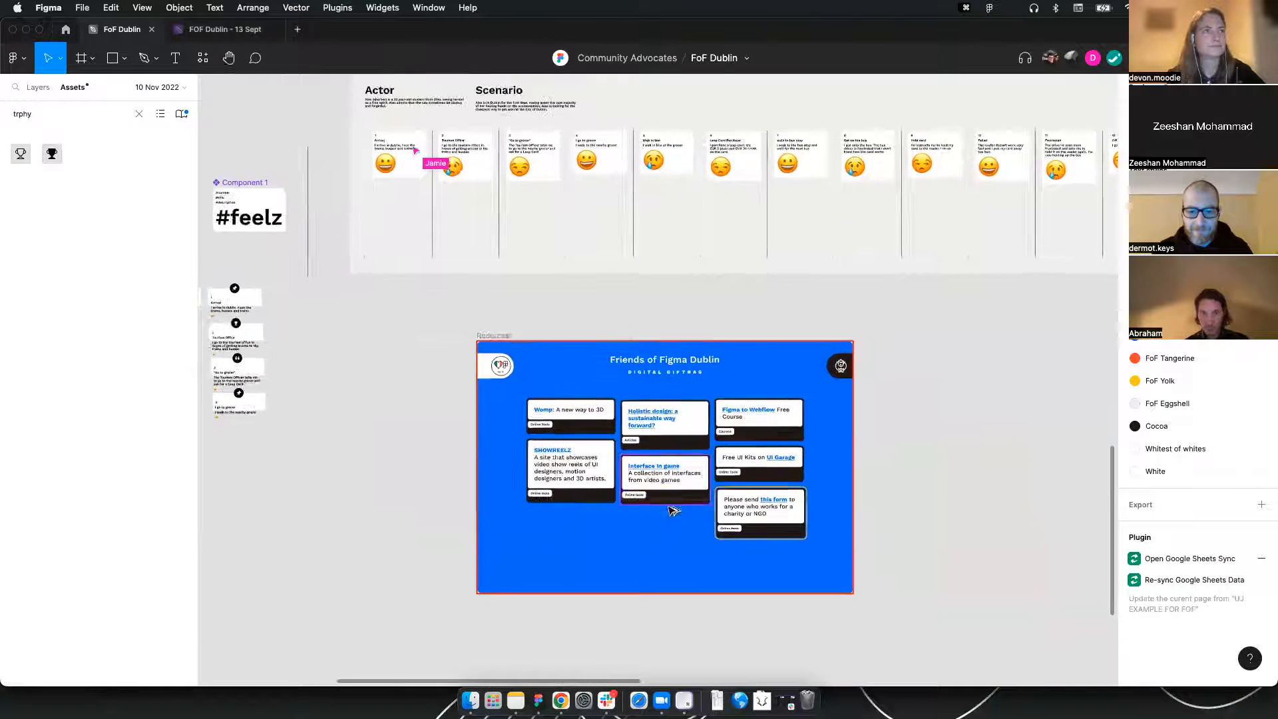
{"action": "scroll", "coordinate": [599, 370], "scroll_direction": "up", "scroll_amount": 5}
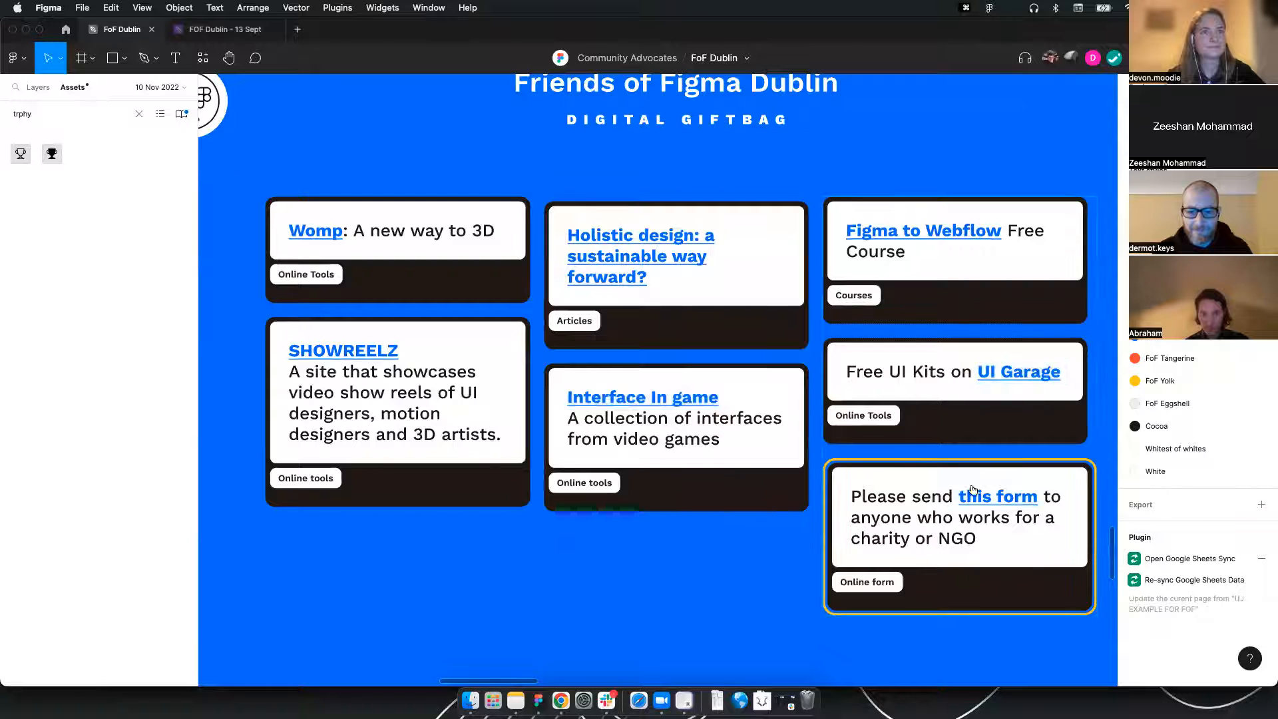
{"action": "scroll", "coordinate": [749, 160], "scroll_direction": "down", "scroll_amount": 5}
{"action": "scroll", "coordinate": [662, 240], "scroll_direction": "right", "scroll_amount": 3}
{"action": "scroll", "coordinate": [662, 240], "scroll_direction": "up", "scroll_amount": 2}
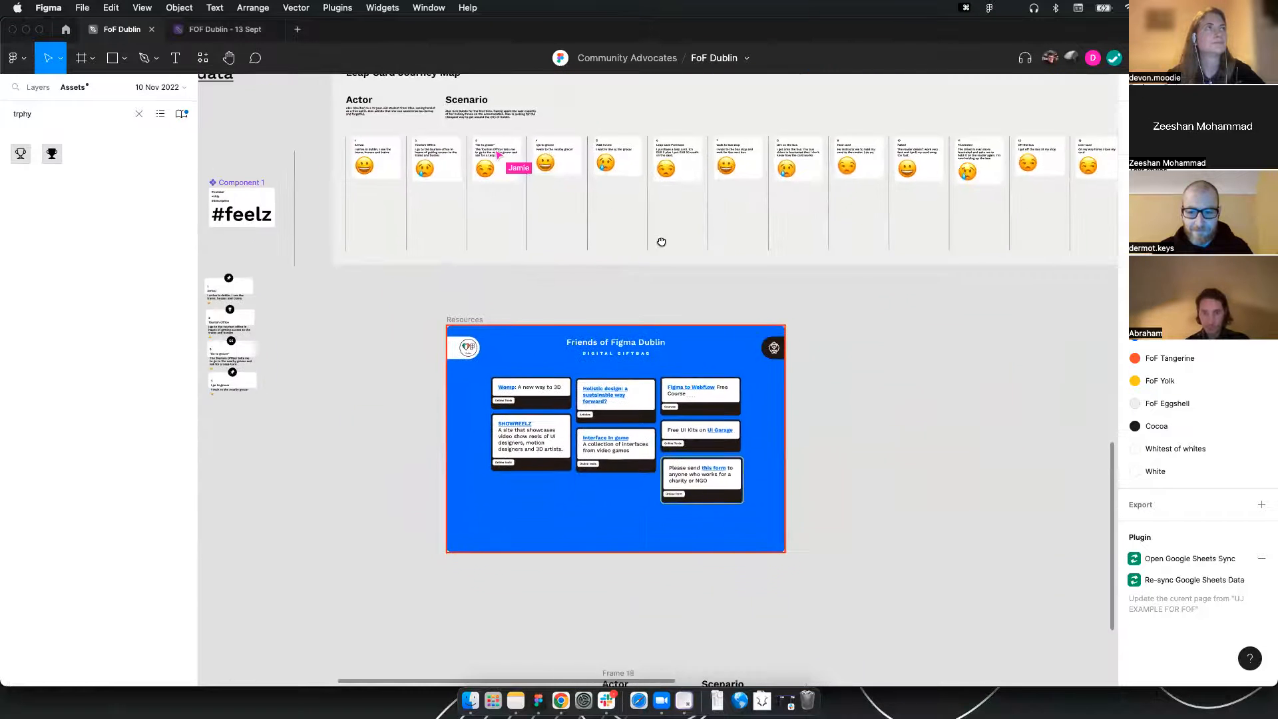
{"action": "scroll", "coordinate": [592, 113], "scroll_direction": "down", "scroll_amount": 2}
{"action": "scroll", "coordinate": [591, 113], "scroll_direction": "down", "scroll_amount": 2}
{"action": "scroll", "coordinate": [726, 163], "scroll_direction": "right", "scroll_amount": 2}
{"action": "scroll", "coordinate": [661, 459], "scroll_direction": "up", "scroll_amount": 6}
{"action": "scroll", "coordinate": [718, 427], "scroll_direction": "left", "scroll_amount": 3}
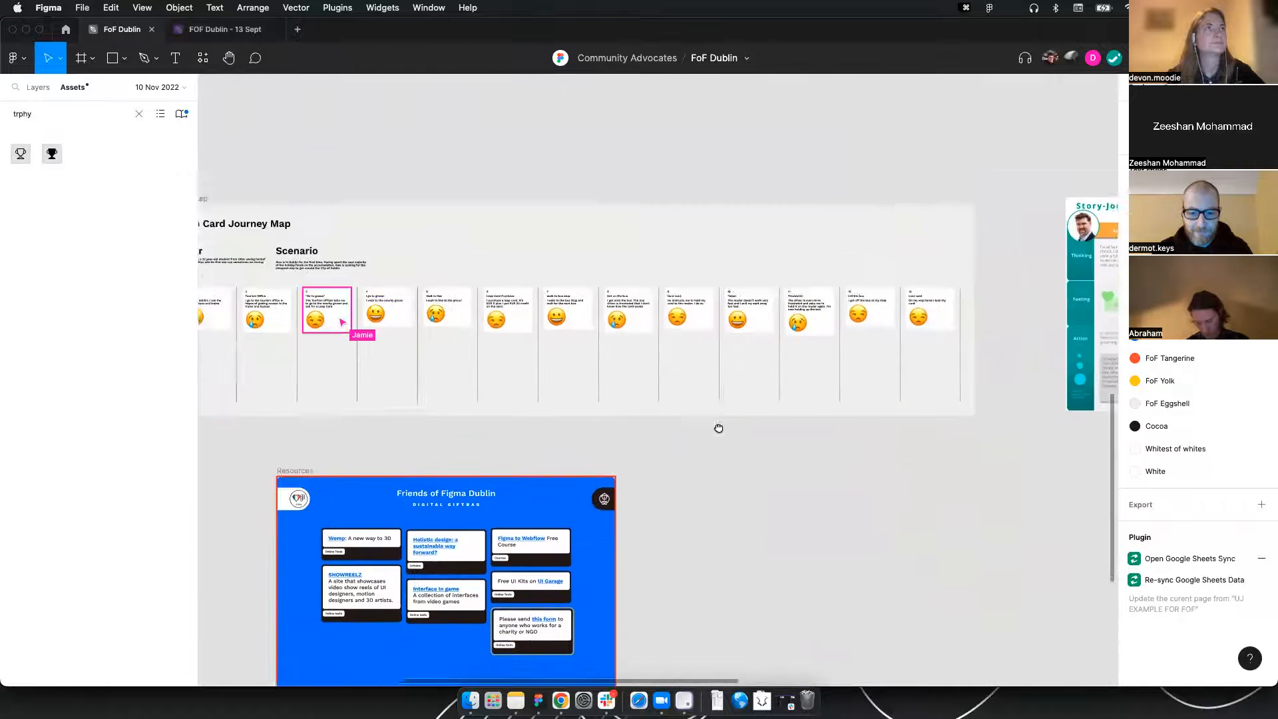
{"action": "scroll", "coordinate": [541, 416], "scroll_direction": "left", "scroll_amount": 2}
{"action": "scroll", "coordinate": [541, 416], "scroll_direction": "up", "scroll_amount": 1}
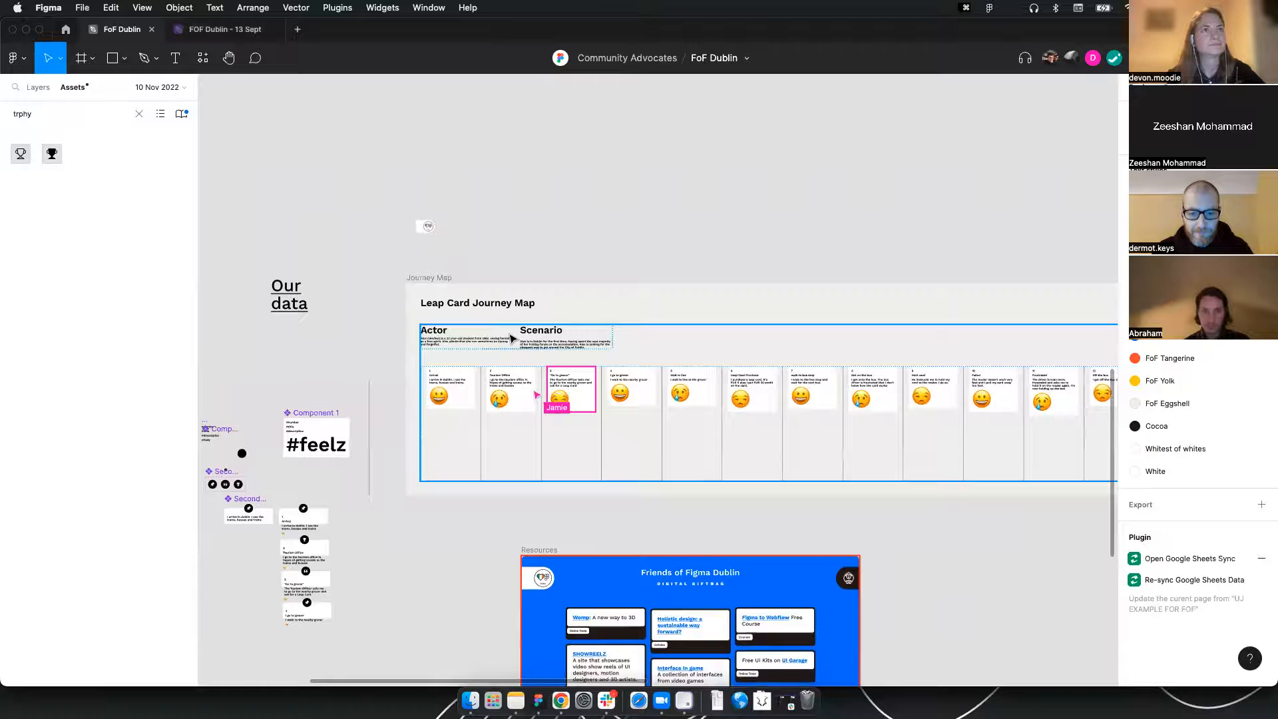
{"action": "scroll", "coordinate": [513, 338], "scroll_direction": "up", "scroll_amount": 5}
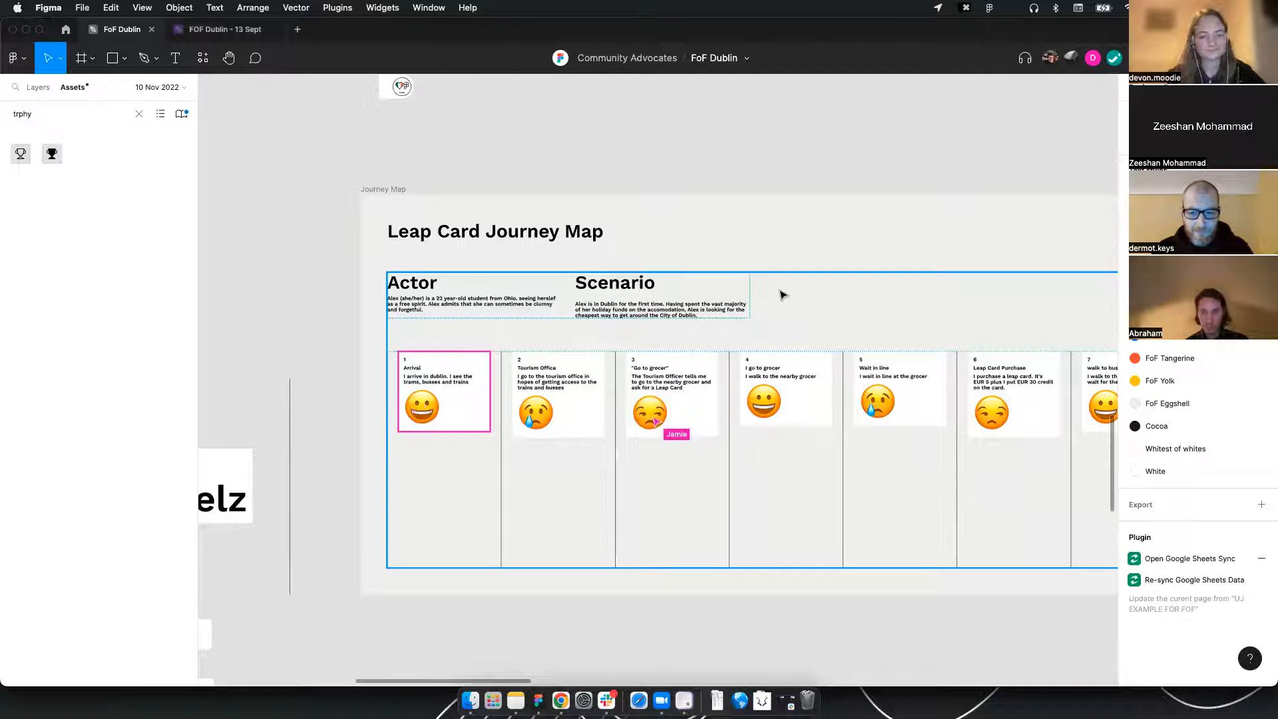
Set the vertical spacing between the text items in Component 1 to 16
{"action": "left_click_drag", "start_coordinate": [237, 287], "coordinate": [578, 232]}
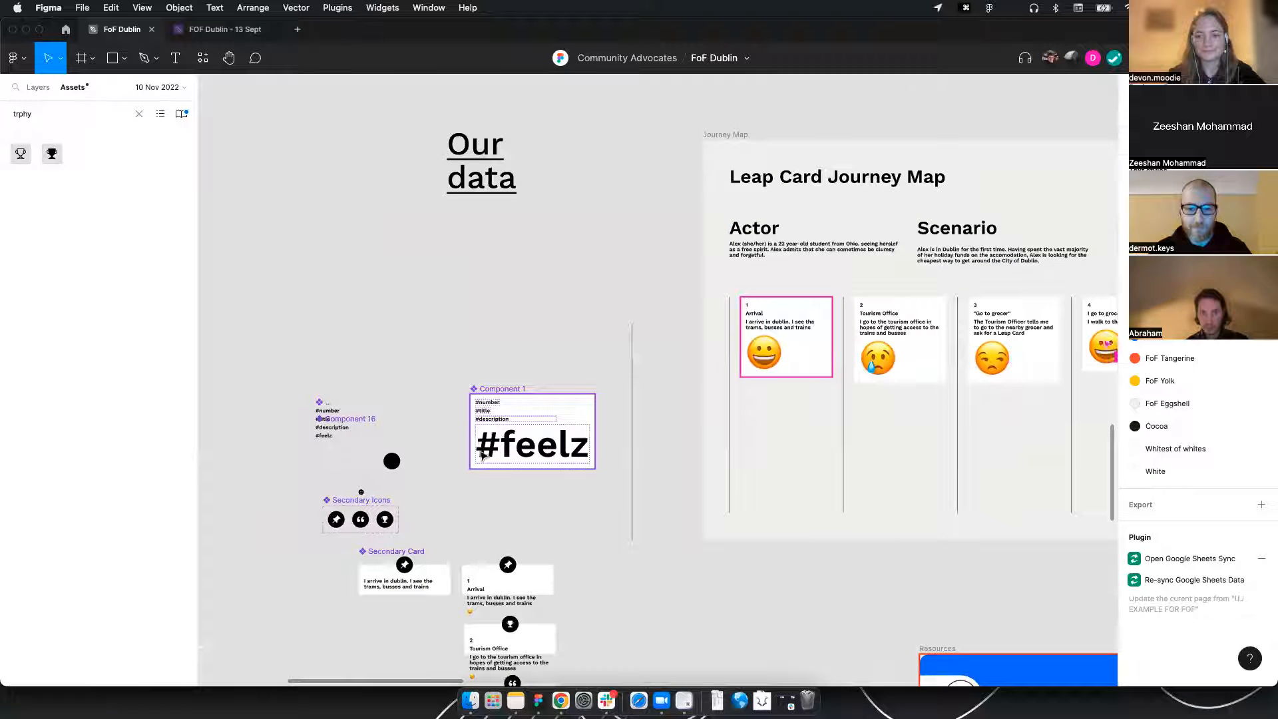
{"action": "left_click", "coordinate": [532, 436]}
{"action": "left_click_drag", "start_coordinate": [1139, 441], "coordinate": [1145, 440]}
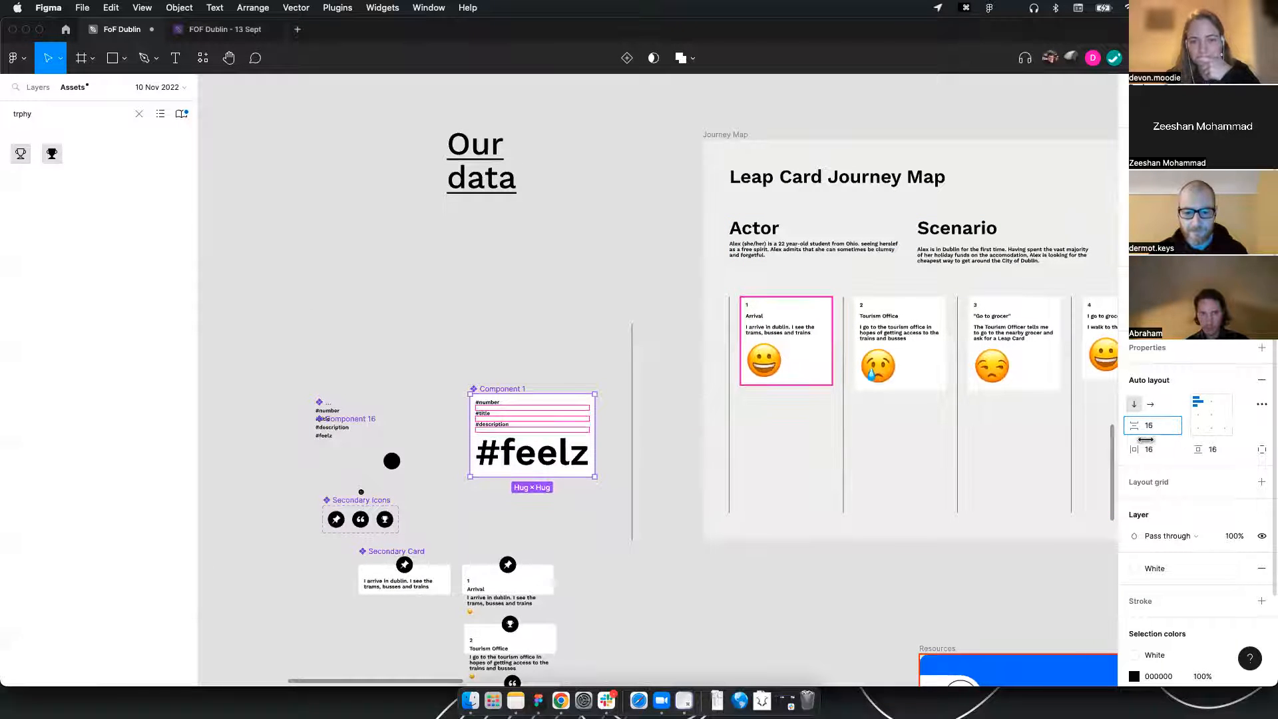
Replace the Arrival card's emoji with the slanted-mouth face, searching the emoji picker for "meh"
{"action": "left_click_drag", "start_coordinate": [940, 334], "coordinate": [679, 299]}
{"action": "left_click_drag", "start_coordinate": [820, 319], "coordinate": [679, 327]}
{"action": "left_click_drag", "start_coordinate": [986, 308], "coordinate": [854, 310]}
{"action": "left_click_drag", "start_coordinate": [656, 349], "coordinate": [391, 346]}
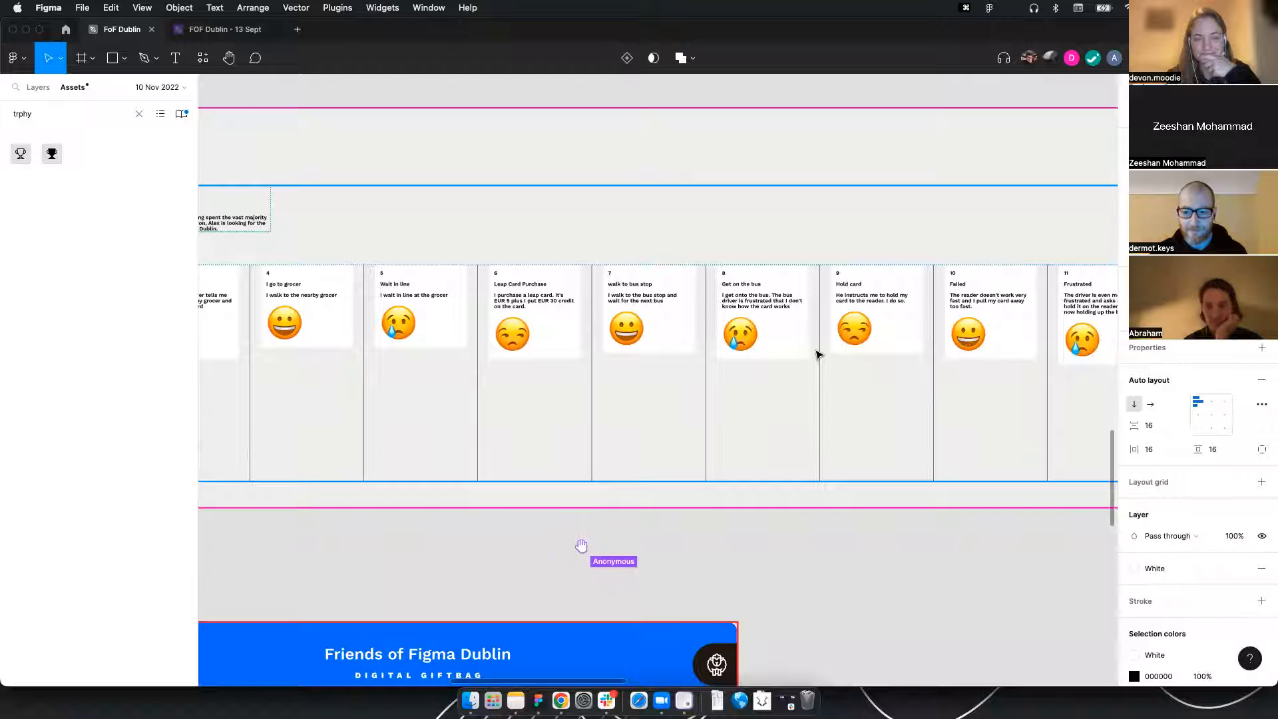
{"action": "left_click_drag", "start_coordinate": [429, 349], "coordinate": [801, 353]}
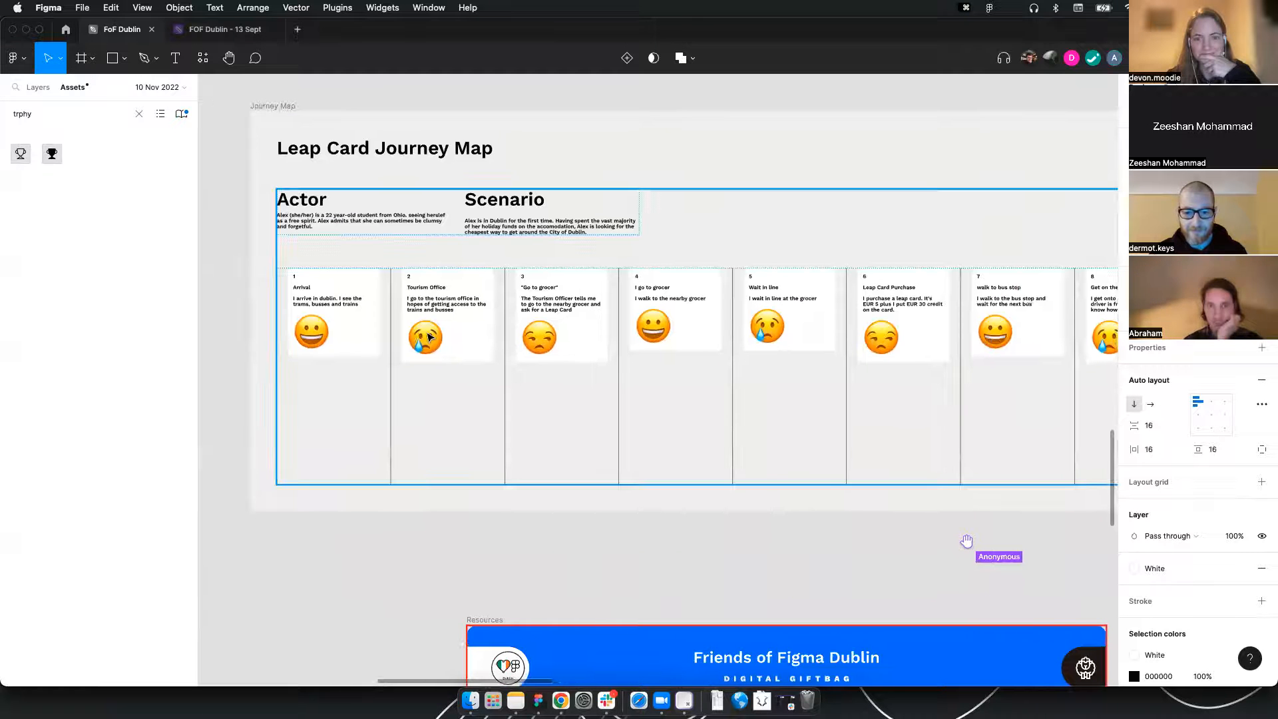
{"action": "left_click", "coordinate": [290, 358]}
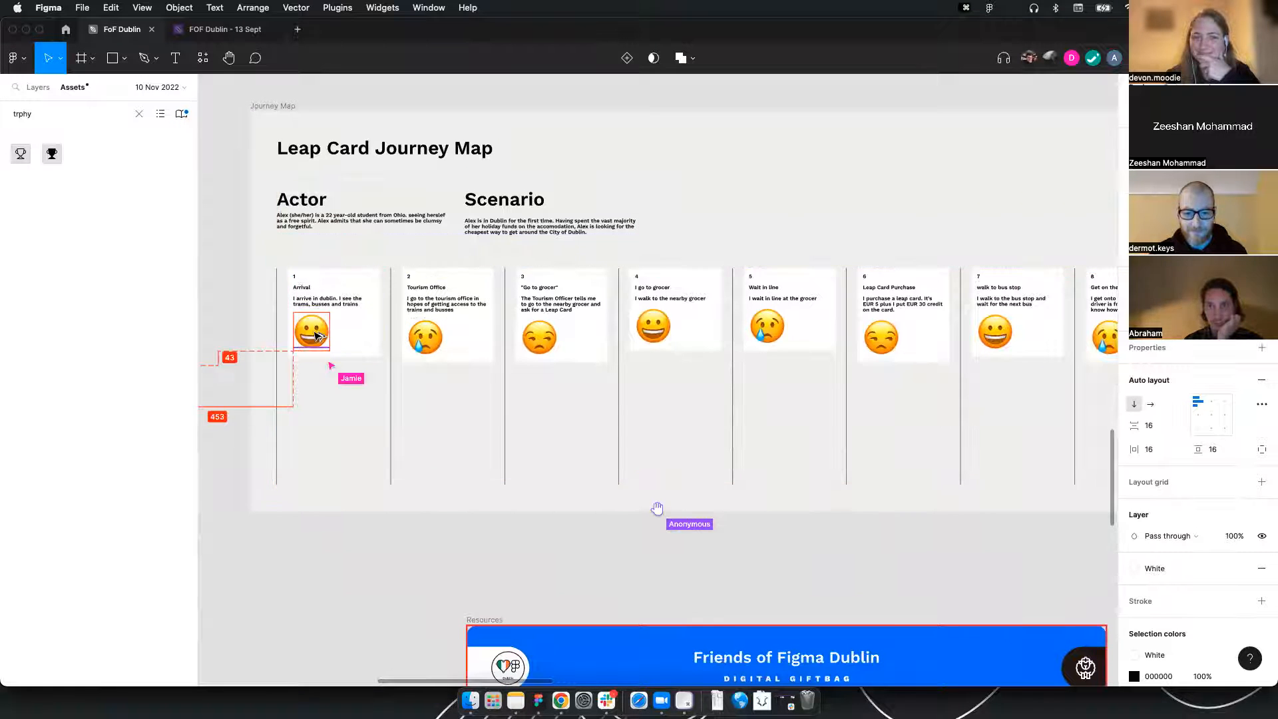
{"action": "scroll", "coordinate": [308, 336], "scroll_direction": "up", "scroll_amount": 5}
{"action": "double_click", "coordinate": [311, 347]}
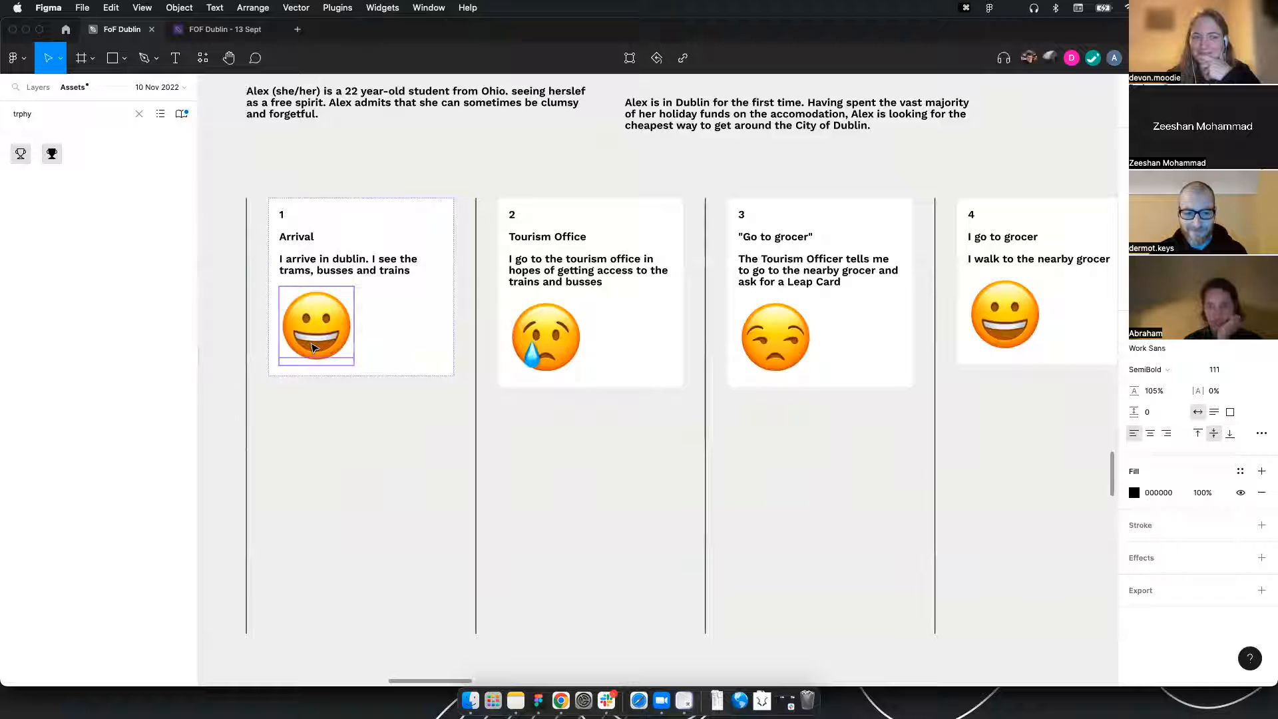
{"action": "key", "text": "ctrl+super+space"}
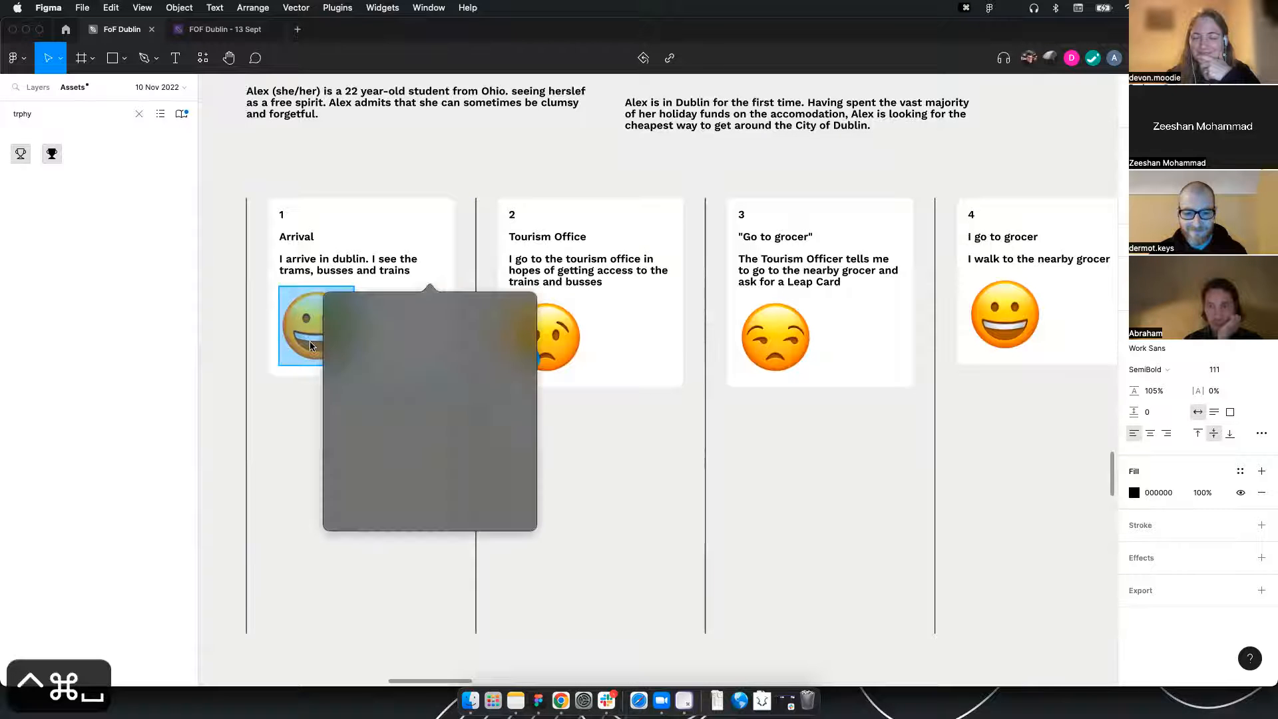
{"action": "type", "text": "meh"}
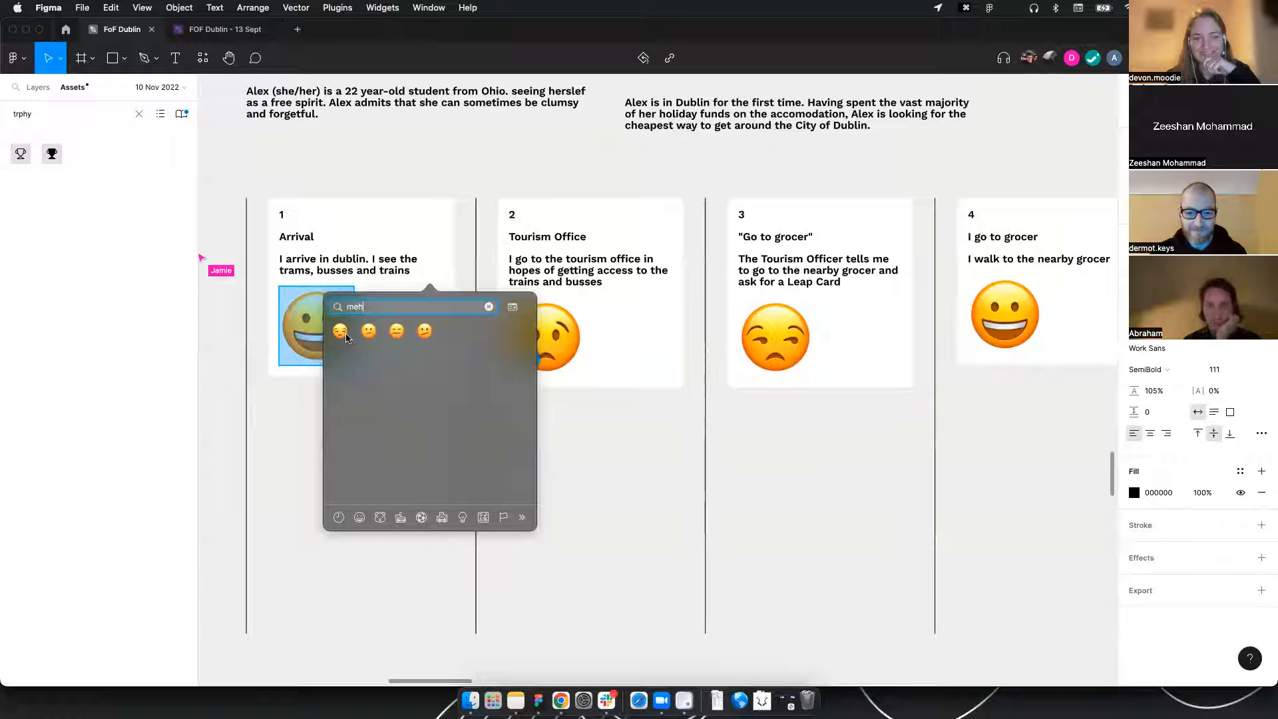
{"action": "left_click", "coordinate": [425, 331]}
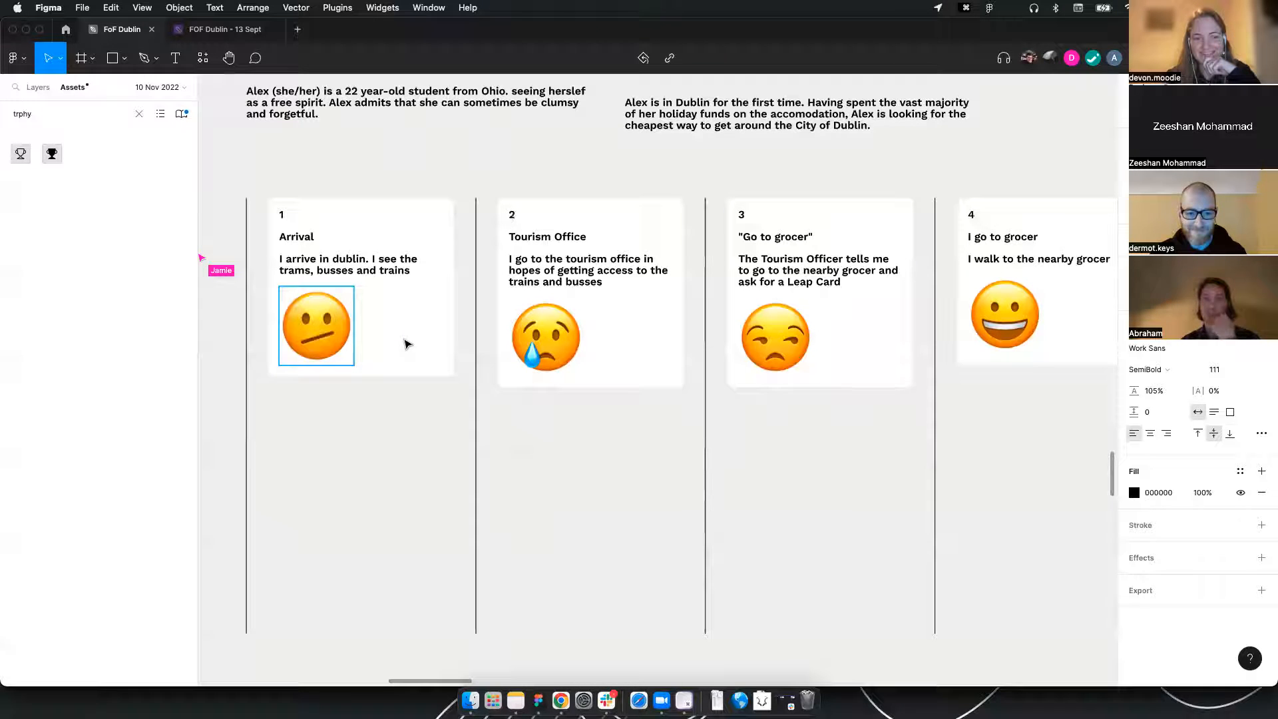
Copy the grinning emoji from the "I go to grocer" card and paste it over the Arrival card's emoji
{"action": "left_click_drag", "start_coordinate": [341, 336], "coordinate": [312, 335]}
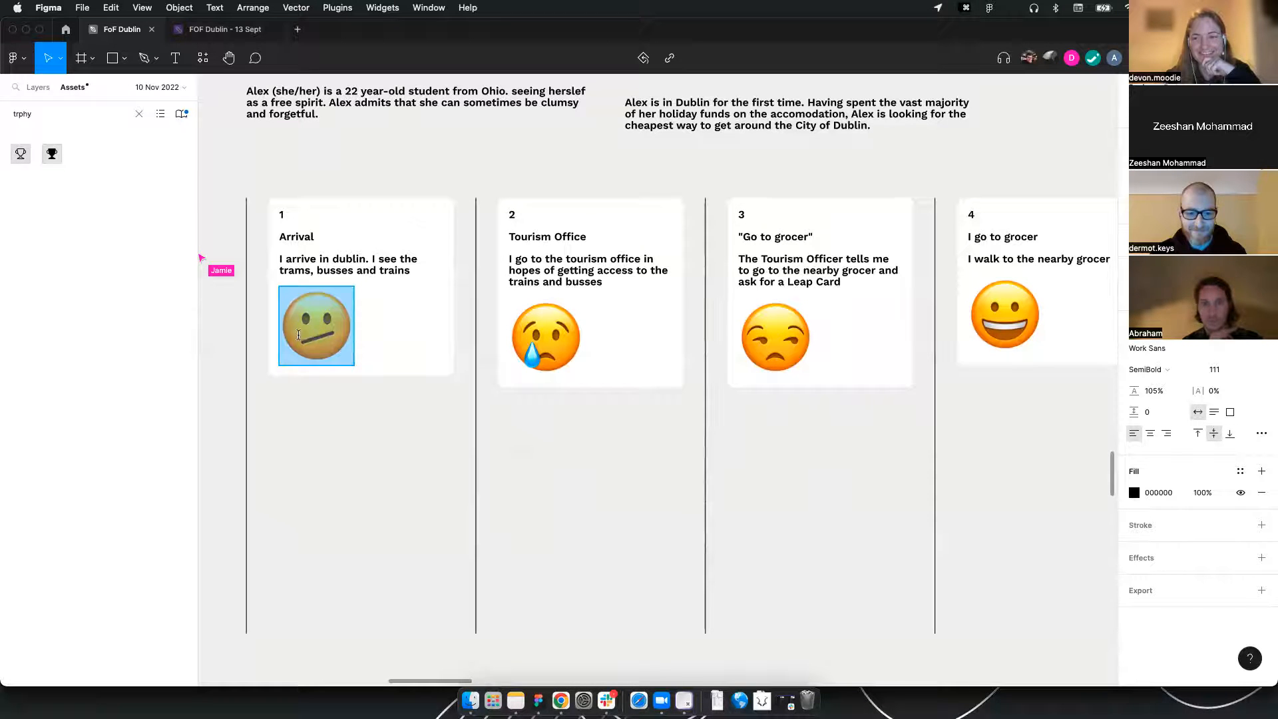
{"action": "double_click", "coordinate": [1005, 314]}
{"action": "key", "text": "super+c"}
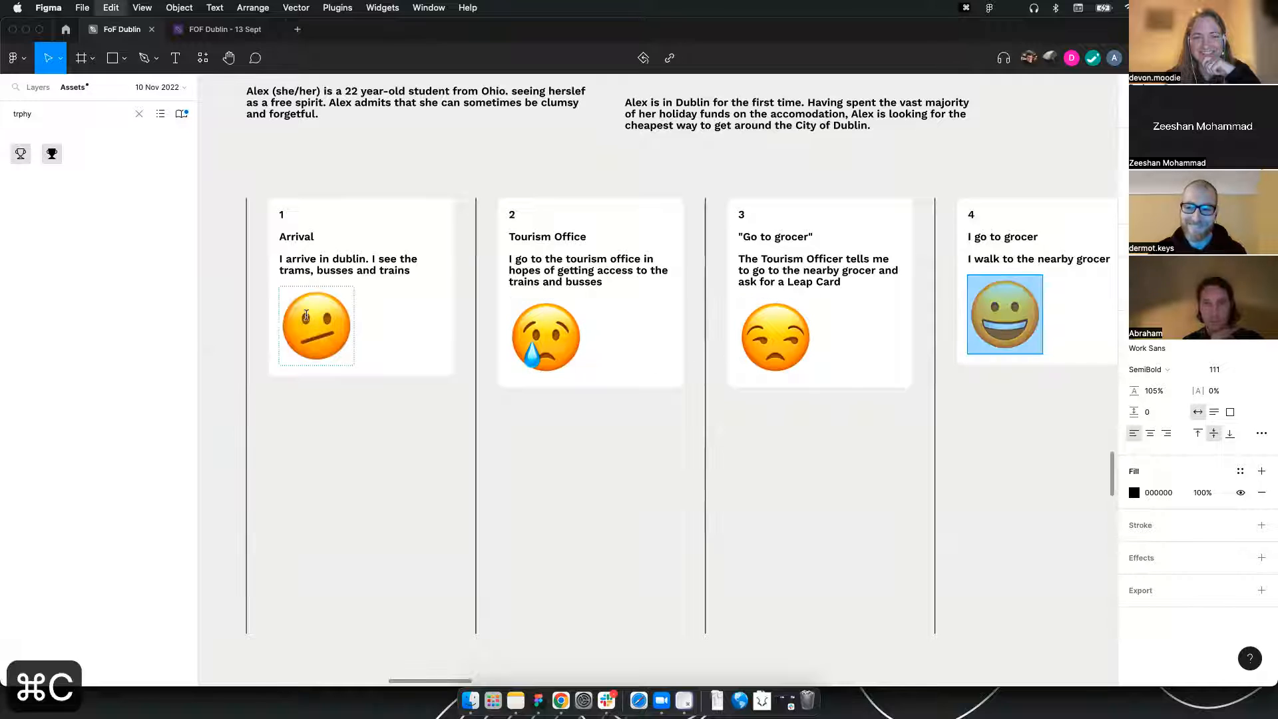
{"action": "double_click", "coordinate": [345, 336]}
{"action": "key", "text": "super+v"}
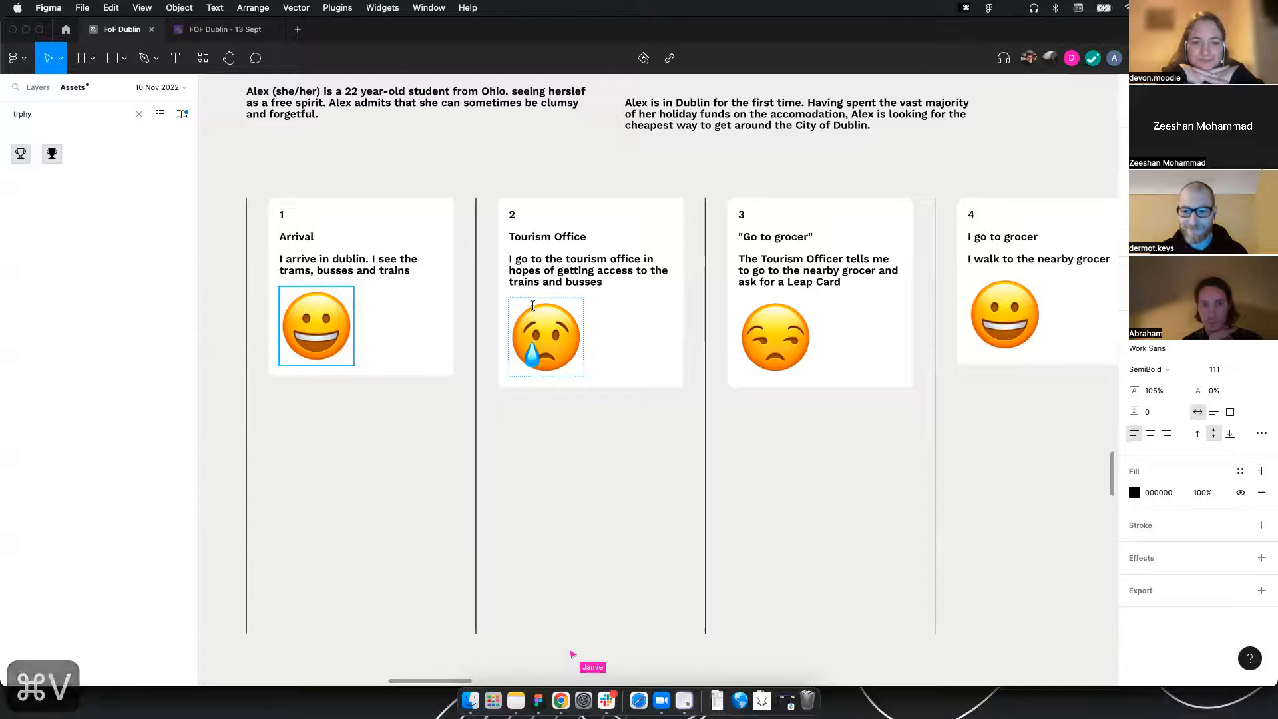
Switch to Chrome and view the journey map data in the UJ example for FOF spreadsheet
{"action": "key", "text": "Escape"}
{"action": "scroll", "coordinate": [530, 310], "scroll_direction": "down", "scroll_amount": 6}
{"action": "left_click", "coordinate": [306, 251]}
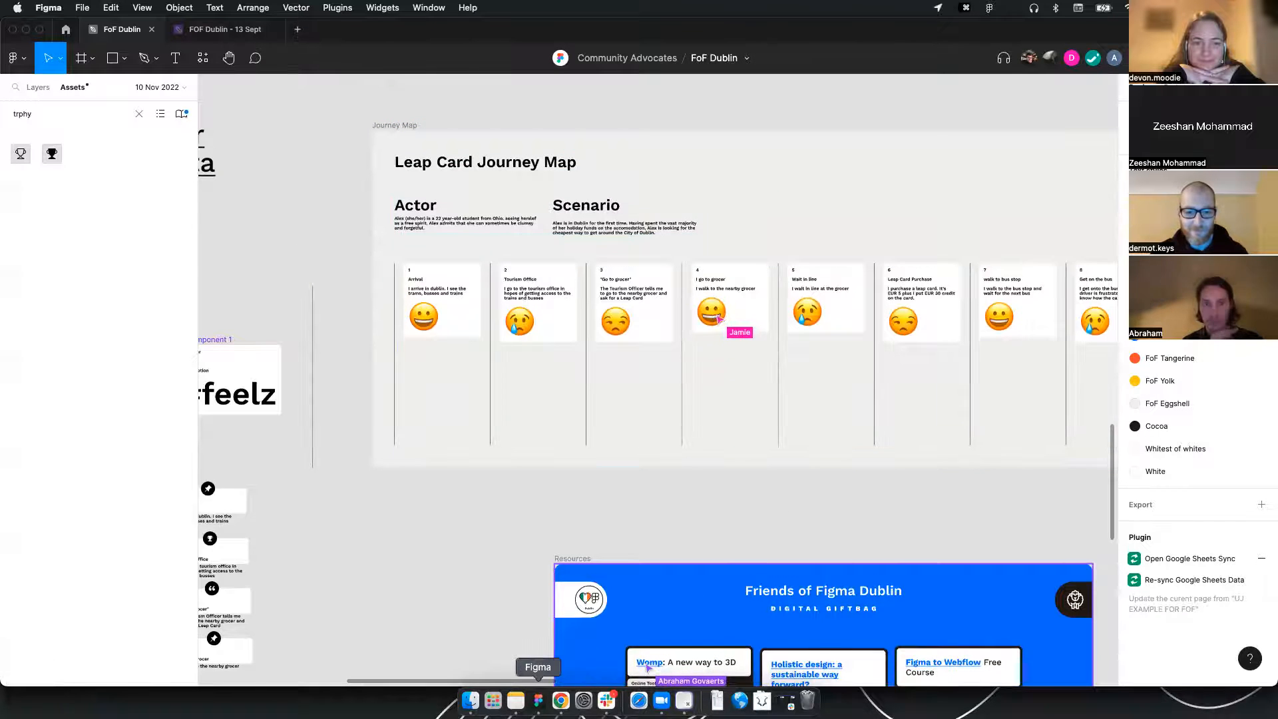
{"action": "left_click", "coordinate": [561, 701]}
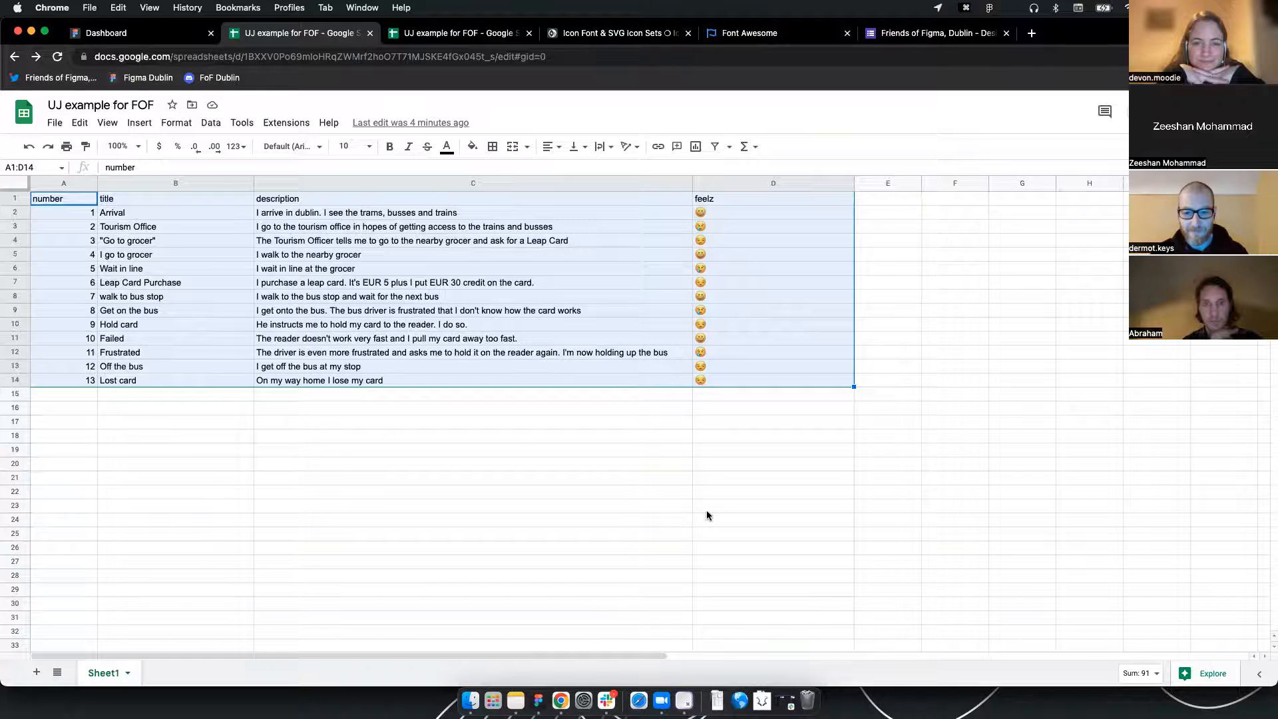
Return to Figma and examine the Leap Card Journey Map, its source components and the Resources frame
{"action": "key", "text": "super+Tab"}
{"action": "scroll", "coordinate": [537, 402], "scroll_direction": "right", "scroll_amount": 5}
{"action": "left_click_drag", "start_coordinate": [906, 392], "coordinate": [856, 399]}
{"action": "left_click_drag", "start_coordinate": [369, 421], "coordinate": [420, 433]}
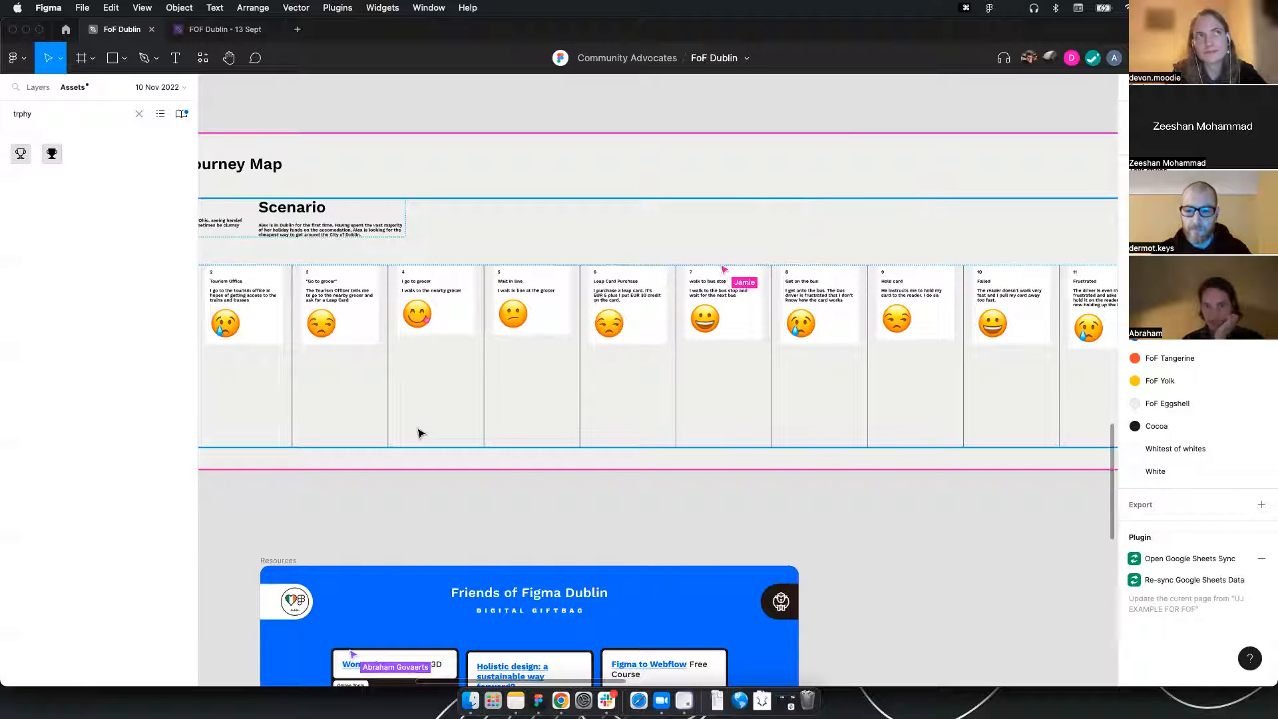
{"action": "left_click_drag", "start_coordinate": [336, 304], "coordinate": [710, 392]}
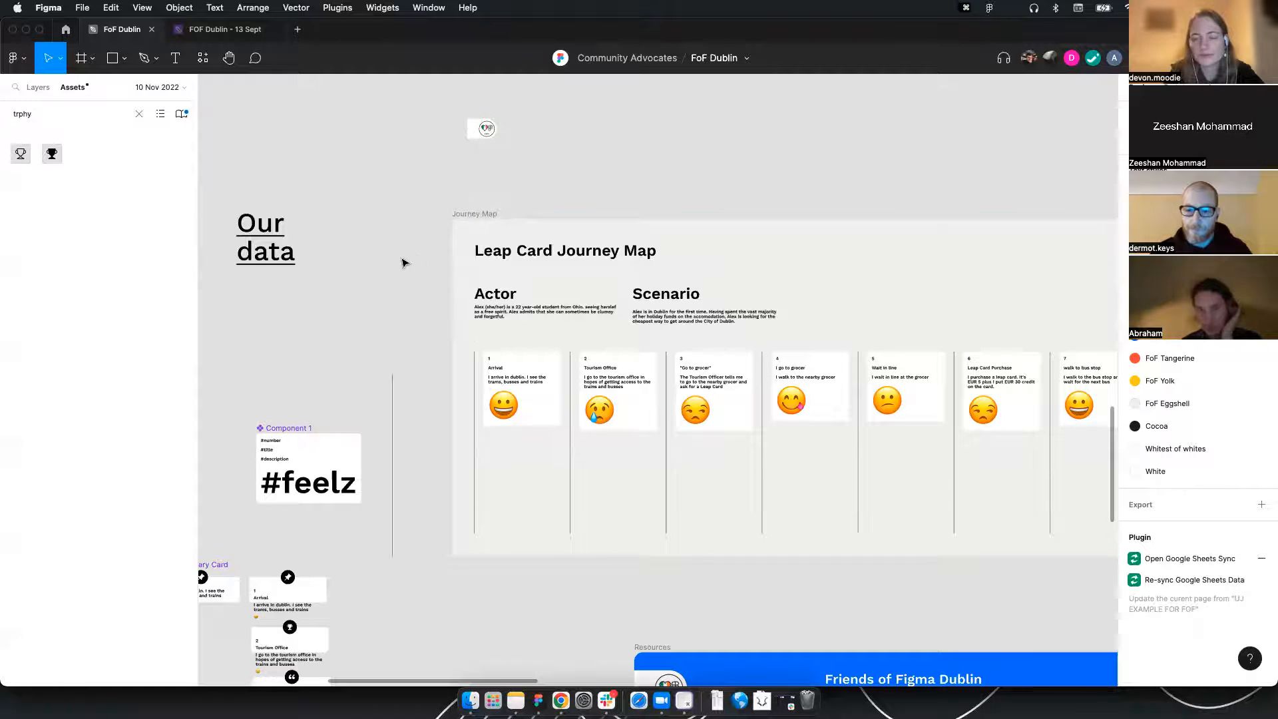
{"action": "left_click_drag", "start_coordinate": [354, 249], "coordinate": [601, 136]}
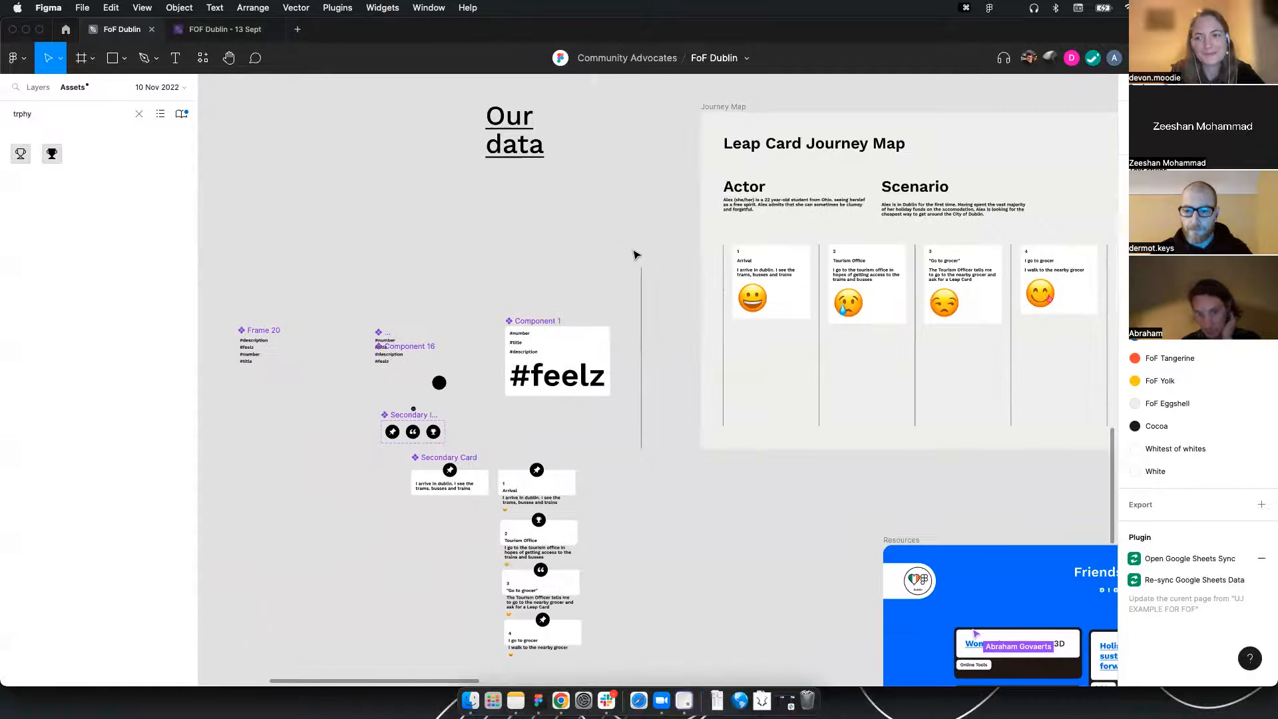
{"action": "left_click_drag", "start_coordinate": [635, 253], "coordinate": [522, 154]}
{"action": "left_click_drag", "start_coordinate": [804, 299], "coordinate": [388, 174]}
{"action": "scroll", "coordinate": [572, 286], "scroll_direction": "down", "scroll_amount": 4}
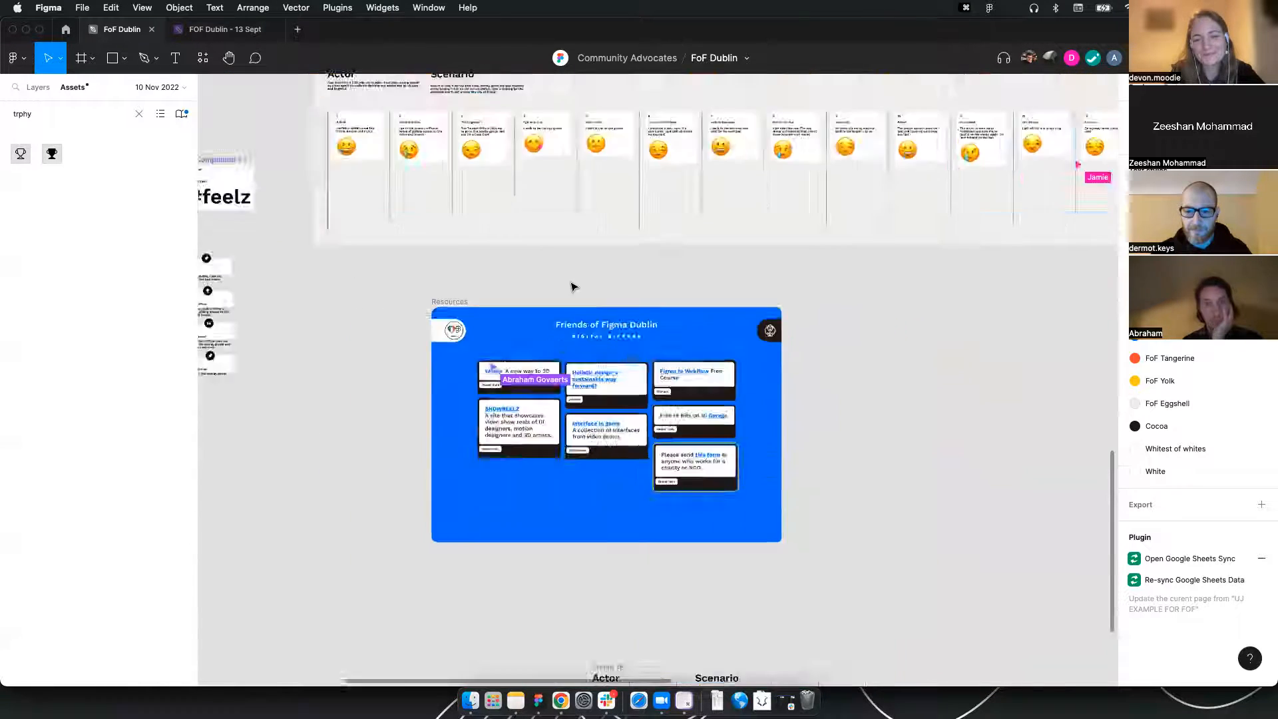
{"action": "scroll", "coordinate": [573, 286], "scroll_direction": "down", "scroll_amount": 2}
{"action": "scroll", "coordinate": [688, 214], "scroll_direction": "up", "scroll_amount": 3}
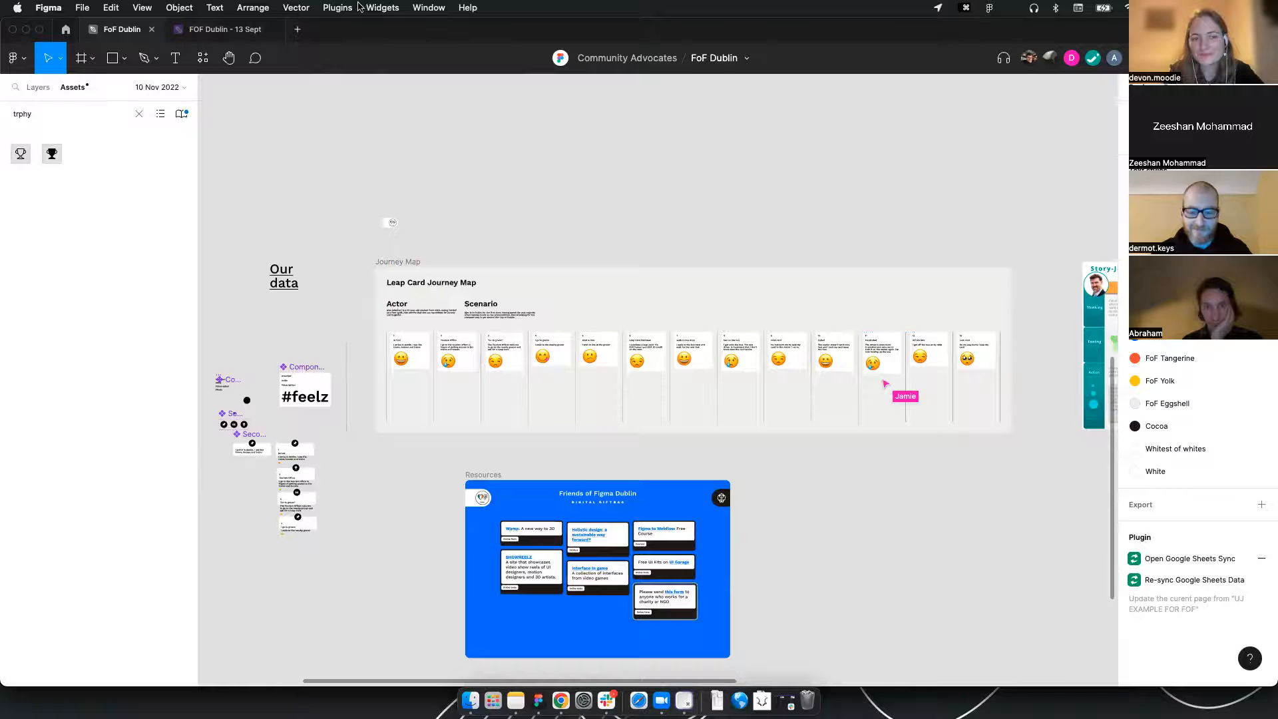
{"action": "left_click_drag", "start_coordinate": [471, 302], "coordinate": [765, 131]}
{"action": "scroll", "coordinate": [579, 205], "scroll_direction": "up", "scroll_amount": 5}
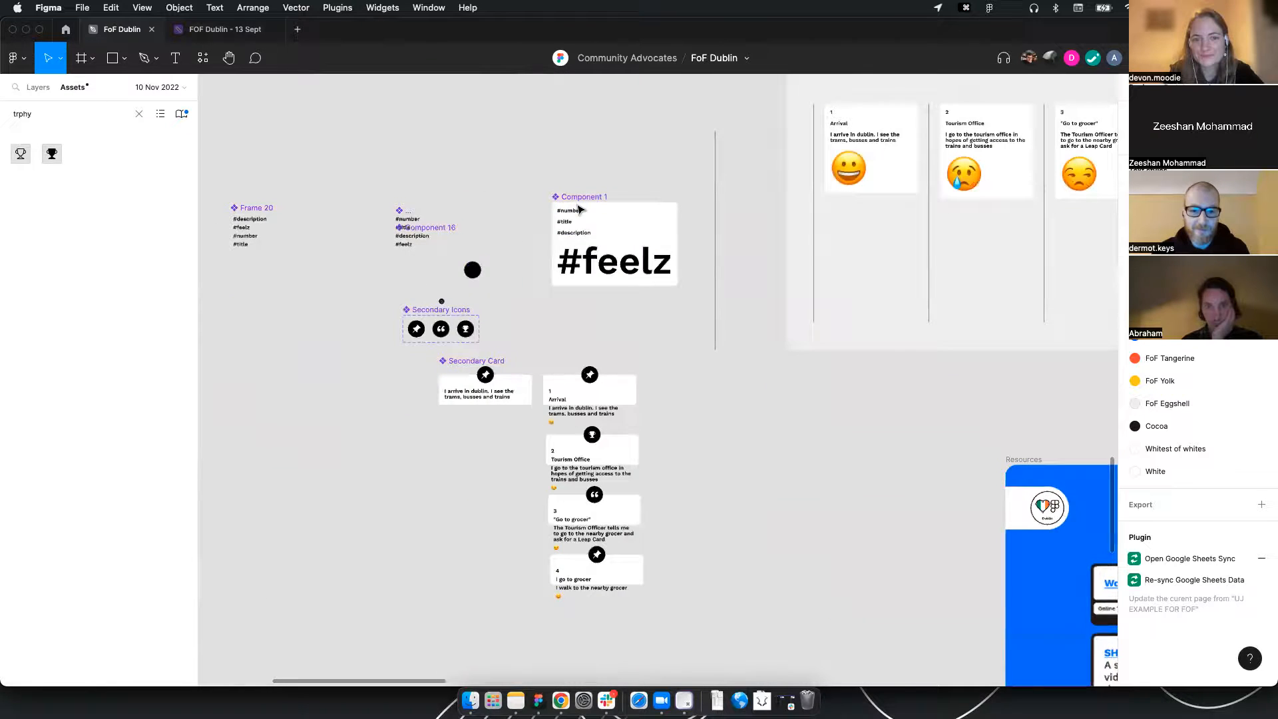
Review the saved plugins with the #feelz text of the card component selected, without running any
{"action": "left_click", "coordinate": [577, 266]}
{"action": "left_click", "coordinate": [384, 8]}
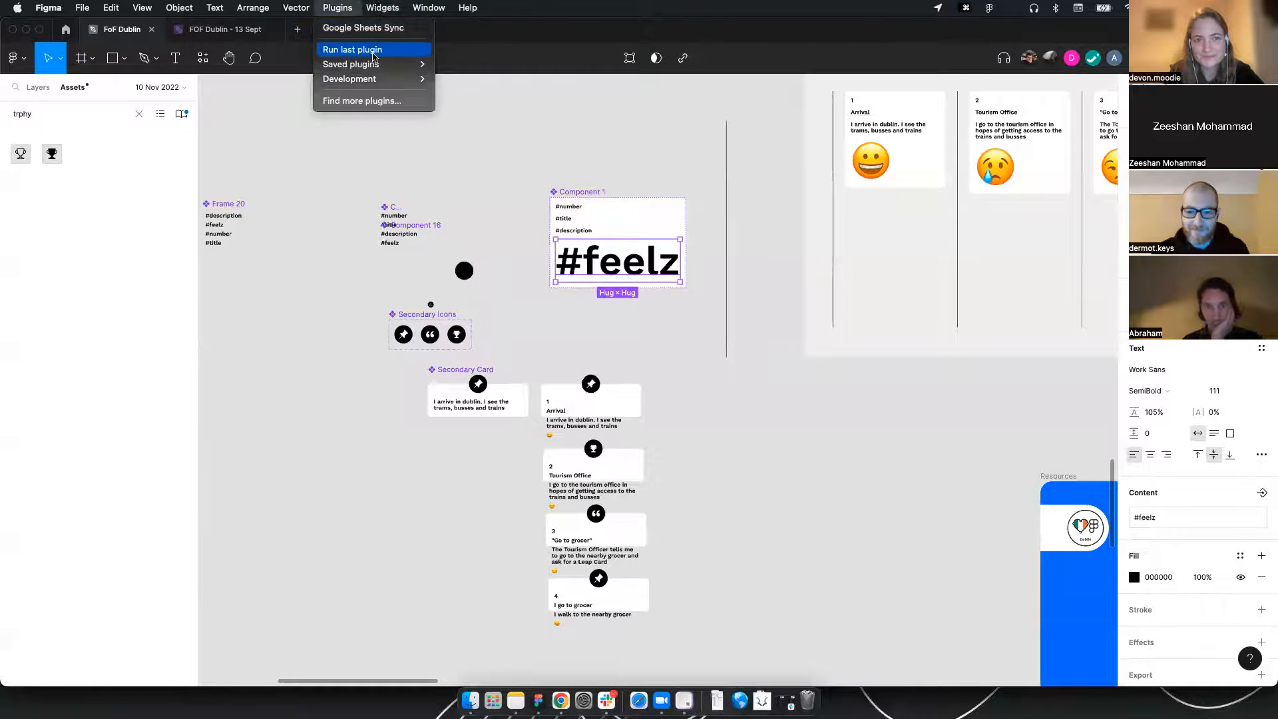
{"action": "mouse_move", "coordinate": [386, 65]}
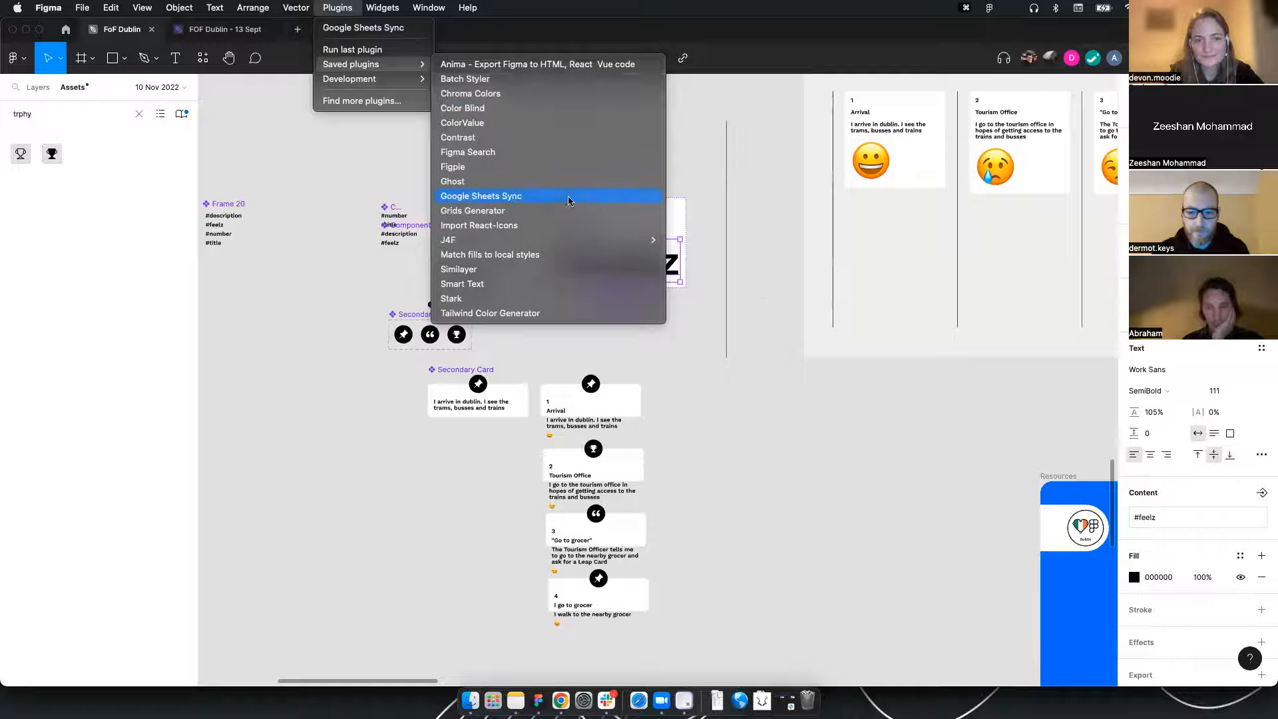
{"action": "left_click", "coordinate": [752, 486]}
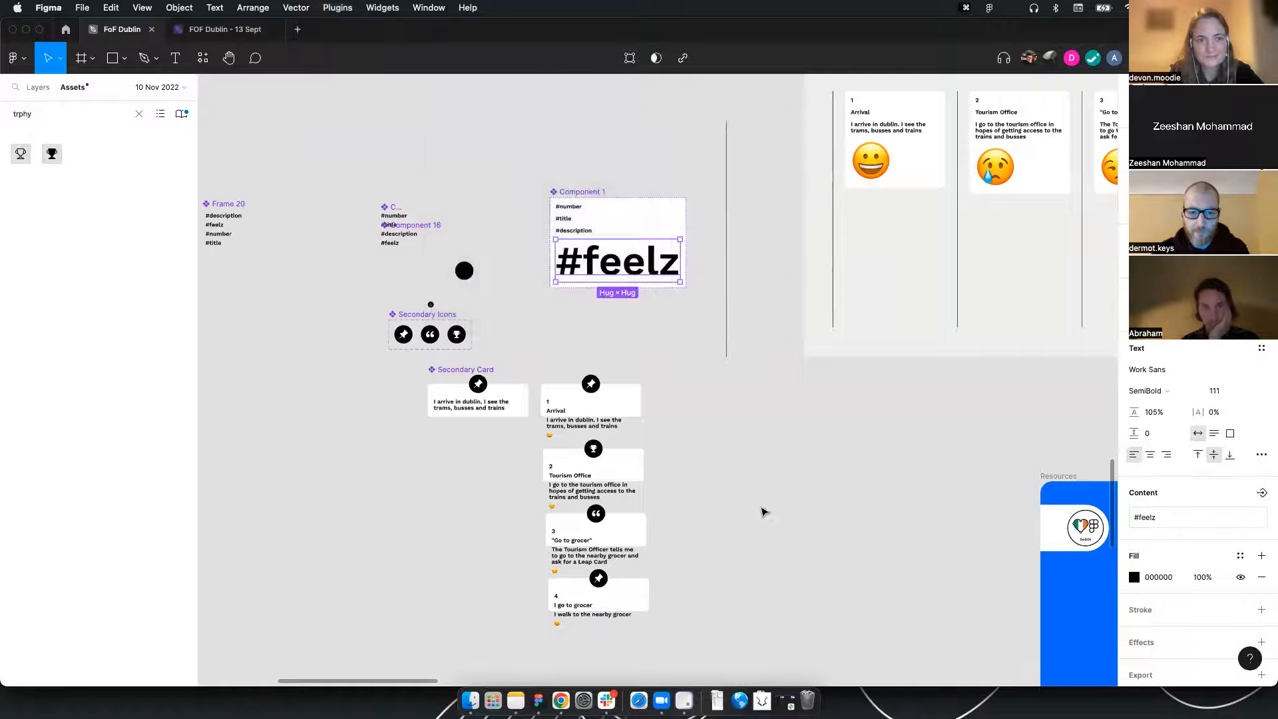
{"action": "left_click", "coordinate": [762, 511]}
Create views of the Resources frame below Frame 18 for all eight color vision types with the Color Blind plugin
{"action": "scroll", "coordinate": [770, 326], "scroll_direction": "down", "scroll_amount": 5}
{"action": "left_click_drag", "start_coordinate": [855, 416], "coordinate": [512, 404]}
{"action": "left_click", "coordinate": [523, 141]}
{"action": "scroll", "coordinate": [509, 142], "scroll_direction": "down", "scroll_amount": 3}
{"action": "left_click", "coordinate": [382, 7]}
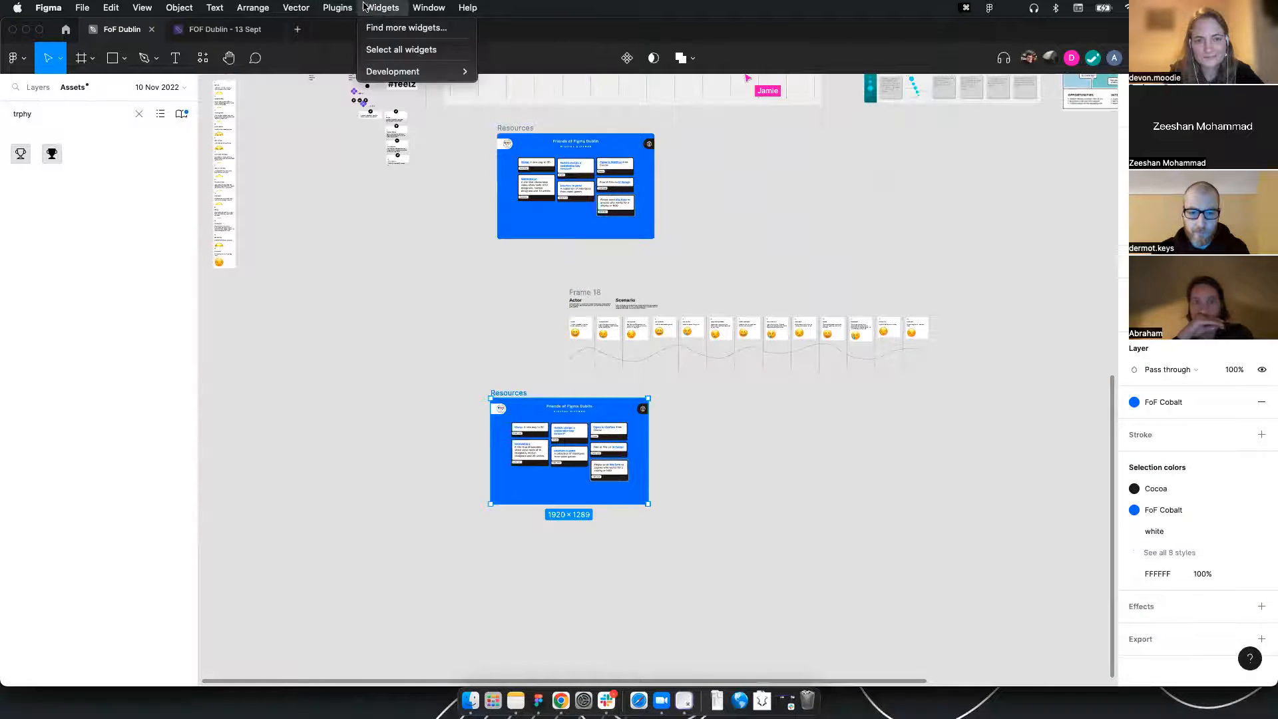
{"action": "mouse_move", "coordinate": [337, 8]}
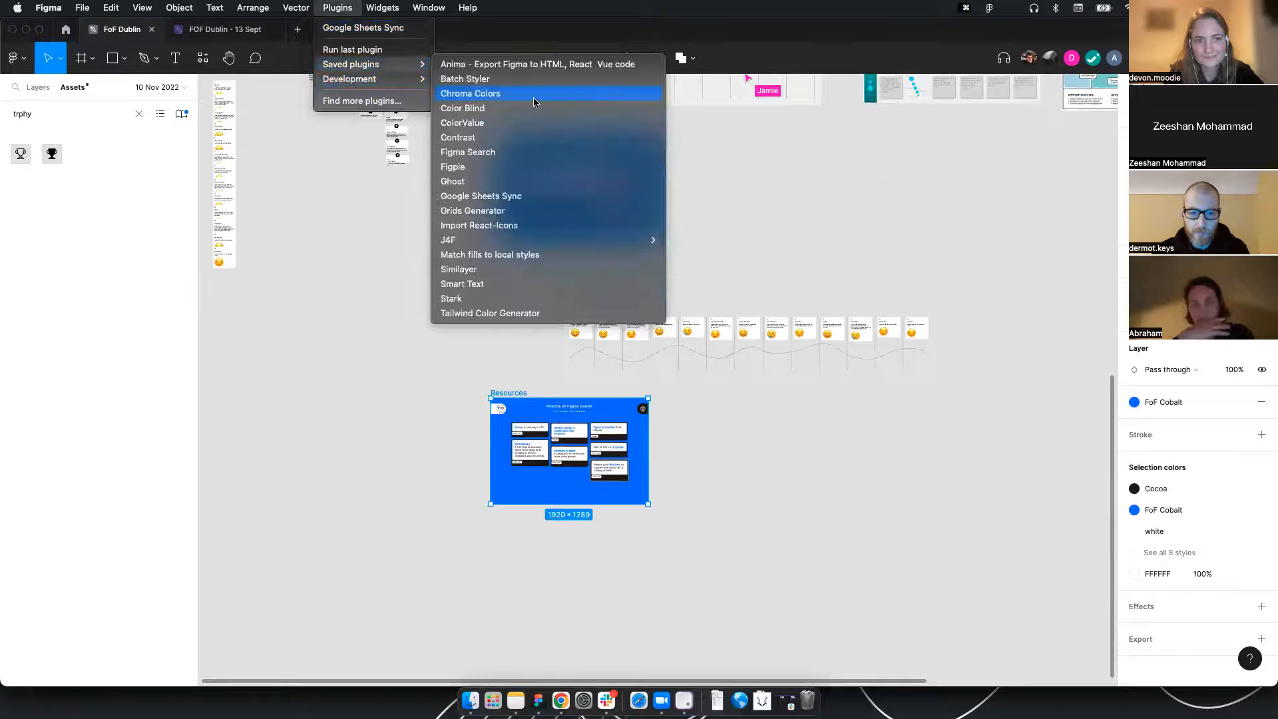
{"action": "left_click", "coordinate": [522, 108]}
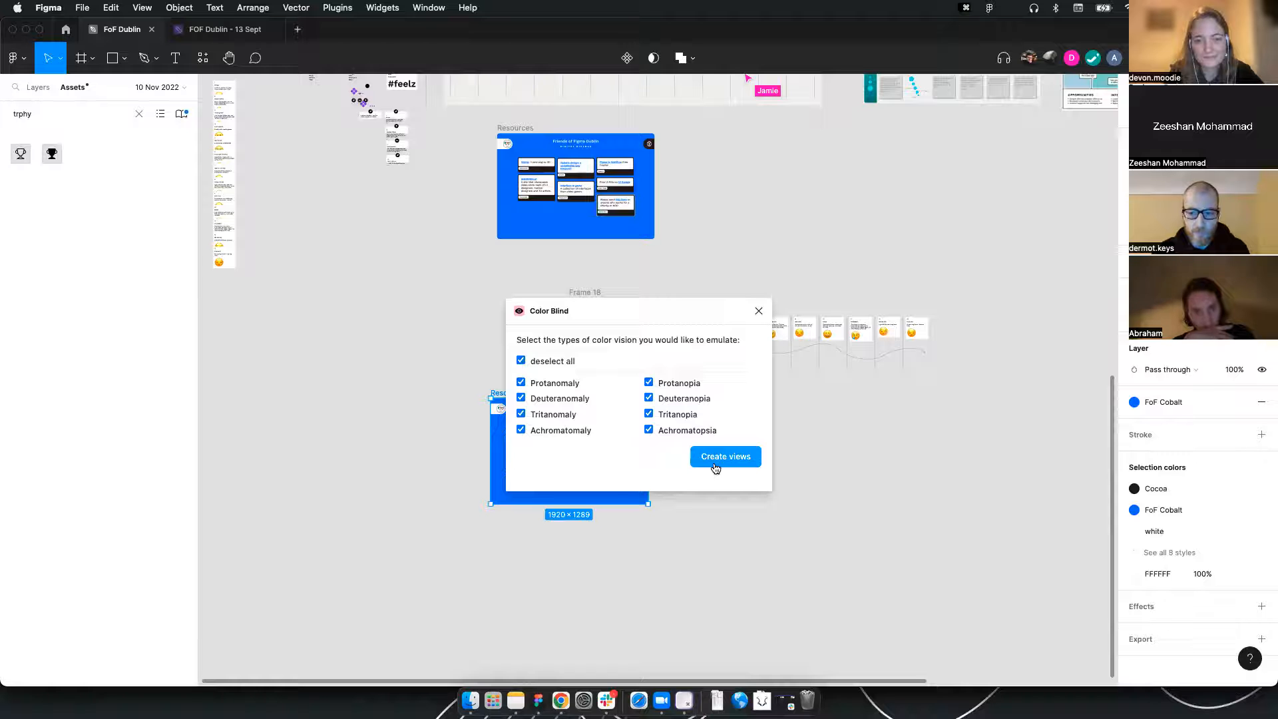
{"action": "left_click", "coordinate": [716, 468]}
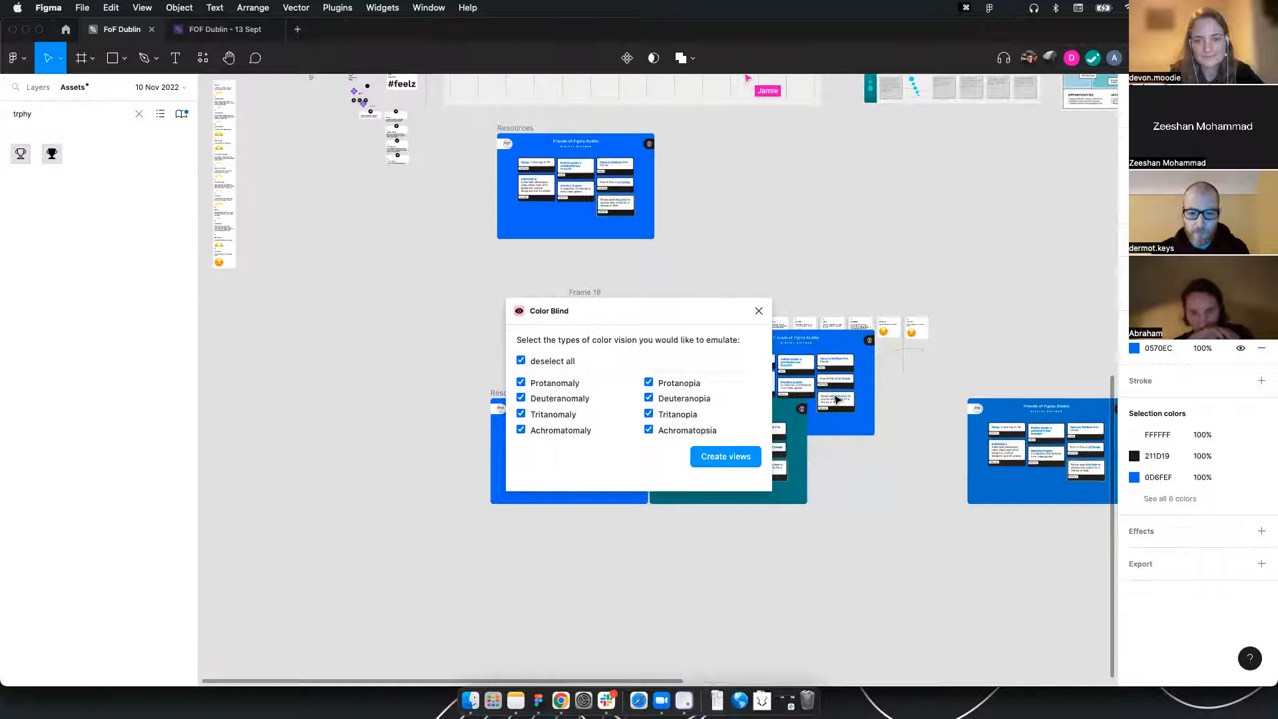
{"action": "left_click_drag", "start_coordinate": [930, 470], "coordinate": [929, 470]}
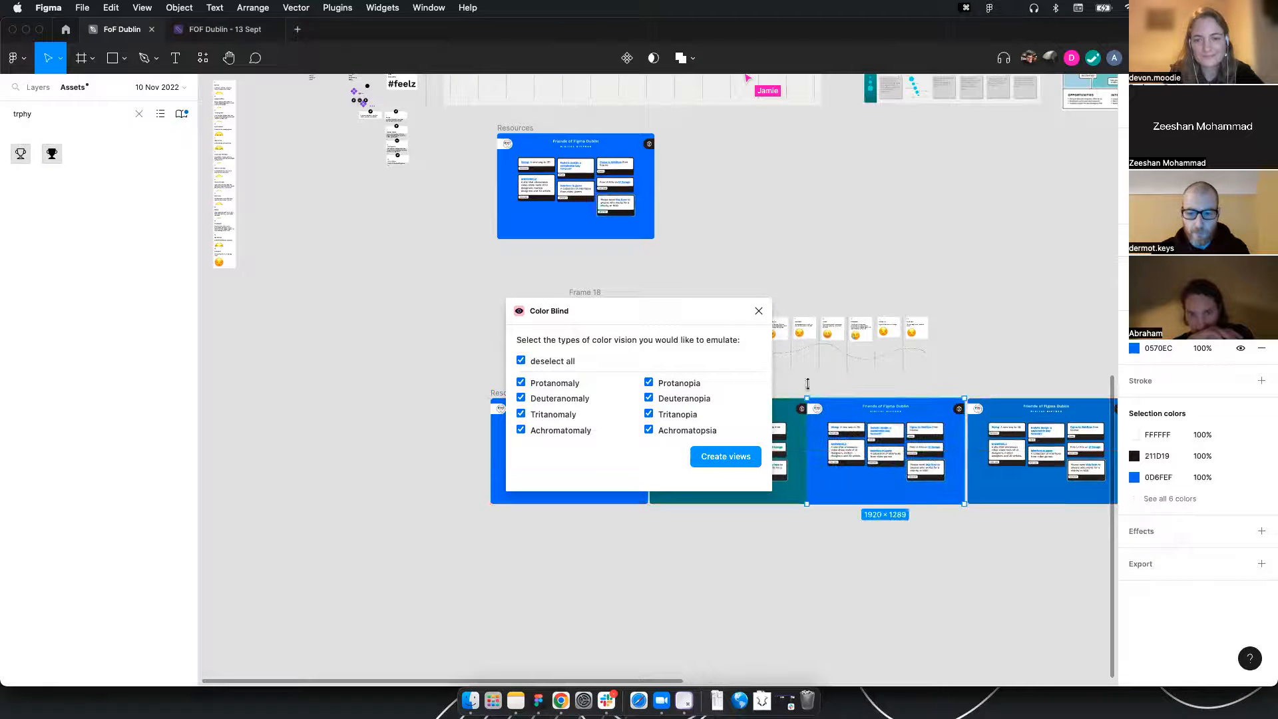
{"action": "left_click", "coordinate": [758, 313]}
Compare the simulated color vision views of the Digital Giftbag frame, including the Holistic design link on the gray view
{"action": "scroll", "coordinate": [996, 322], "scroll_direction": "right", "scroll_amount": 15}
{"action": "scroll", "coordinate": [996, 322], "scroll_direction": "down", "scroll_amount": 3}
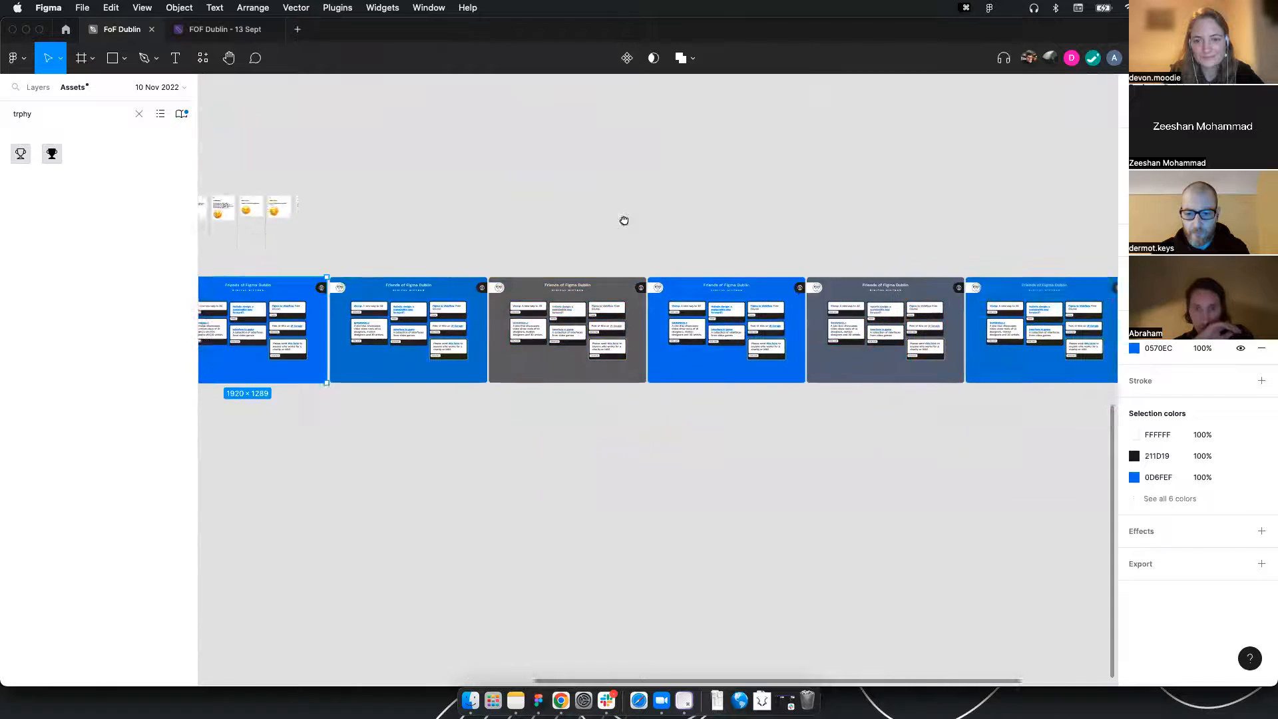
{"action": "scroll", "coordinate": [865, 272], "scroll_direction": "up", "scroll_amount": 4}
{"action": "scroll", "coordinate": [459, 327], "scroll_direction": "right", "scroll_amount": 7}
{"action": "left_click_drag", "start_coordinate": [661, 323], "coordinate": [543, 320]}
{"action": "key", "text": "super+z"}
{"action": "scroll", "coordinate": [539, 273], "scroll_direction": "up", "scroll_amount": 5}
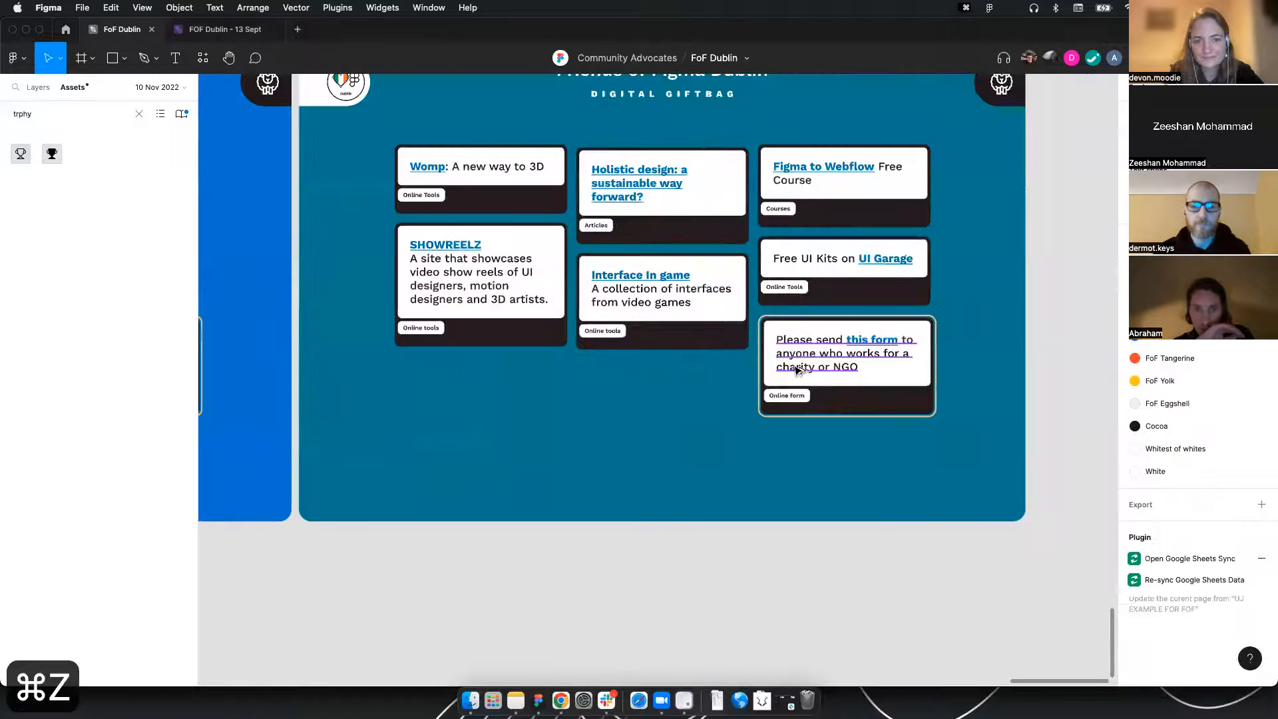
{"action": "scroll", "coordinate": [538, 273], "scroll_direction": "left", "scroll_amount": 20}
{"action": "scroll", "coordinate": [539, 273], "scroll_direction": "up", "scroll_amount": 2}
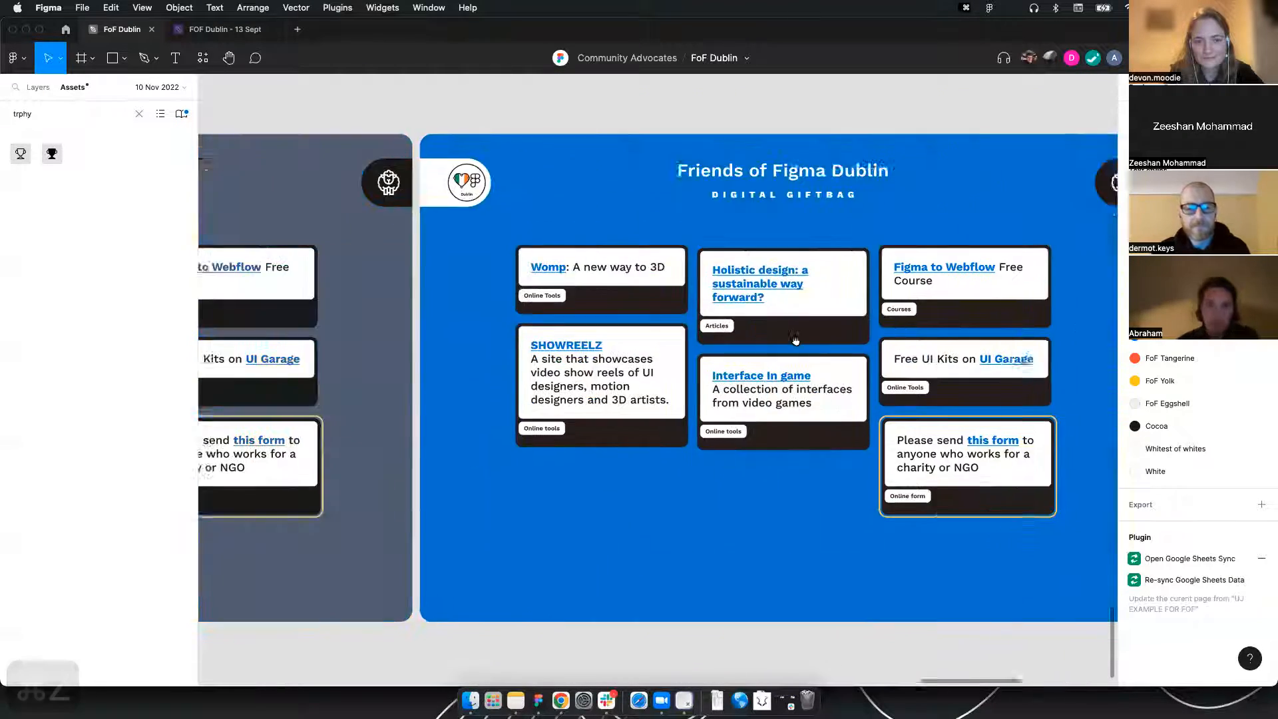
{"action": "scroll", "coordinate": [757, 355], "scroll_direction": "right", "scroll_amount": 15}
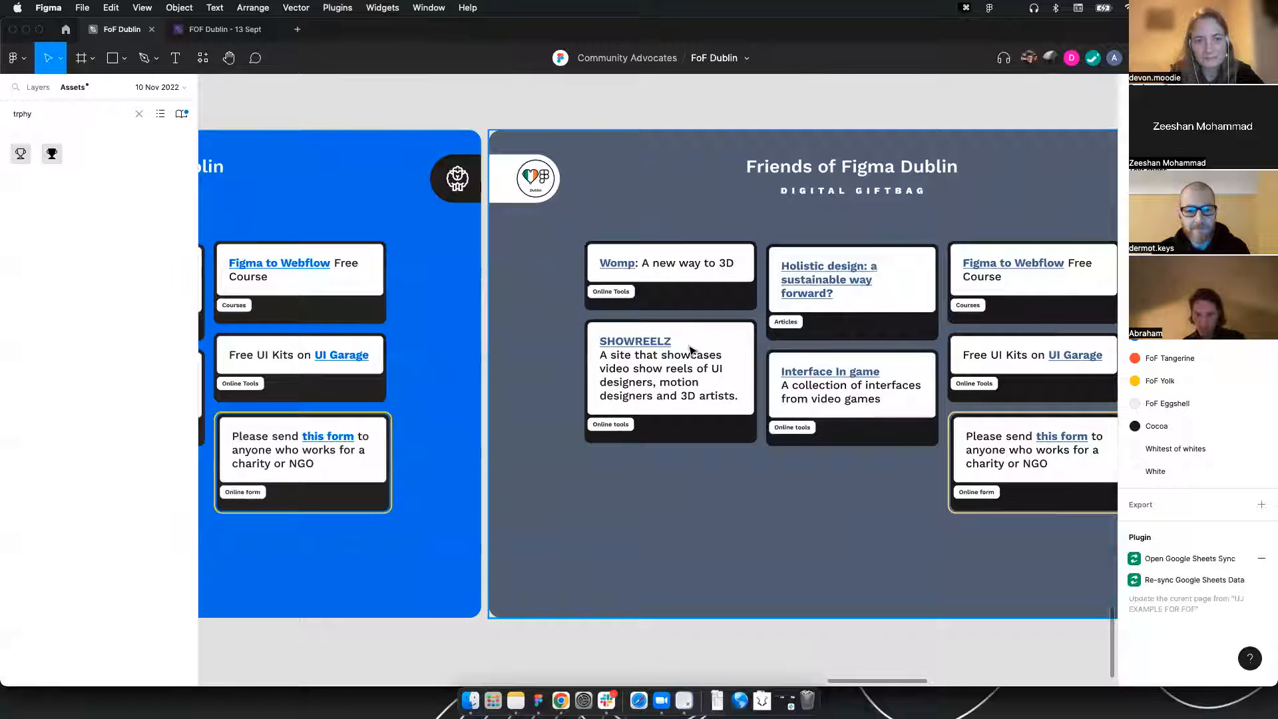
{"action": "left_click_drag", "start_coordinate": [427, 264], "coordinate": [919, 234]}
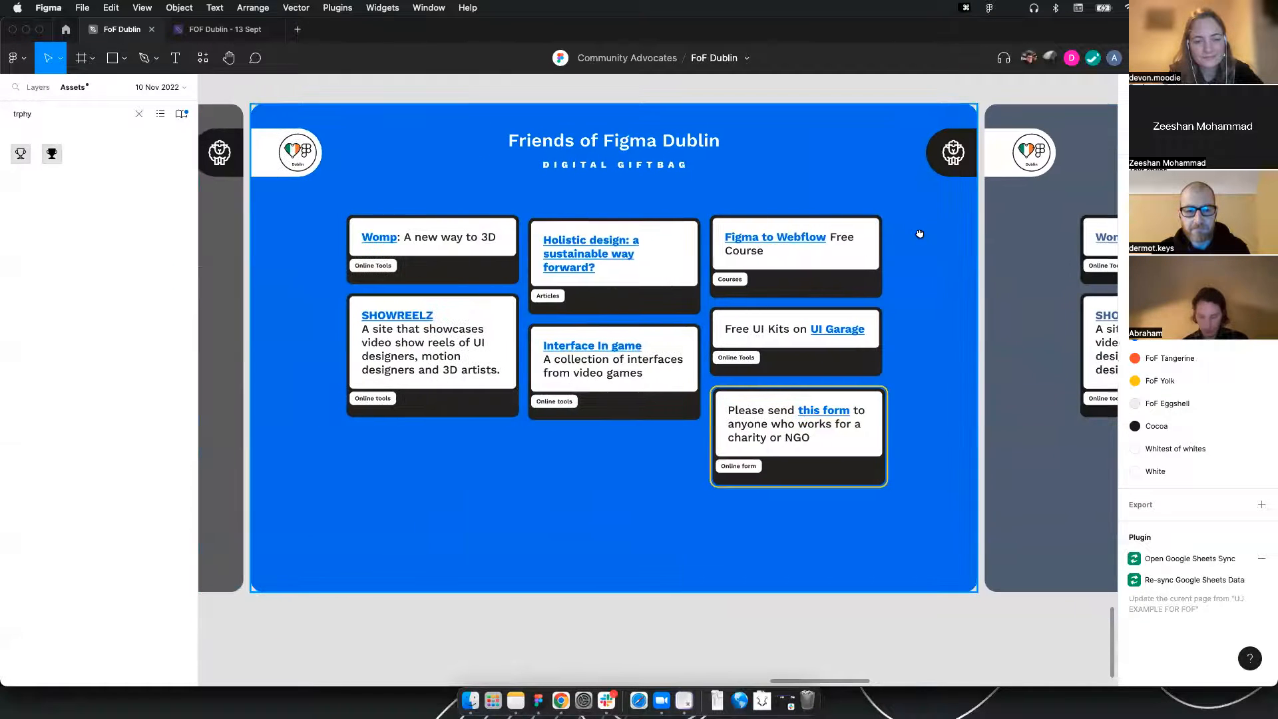
{"action": "left_click_drag", "start_coordinate": [322, 227], "coordinate": [839, 250]}
{"action": "left_click_drag", "start_coordinate": [428, 301], "coordinate": [676, 252]}
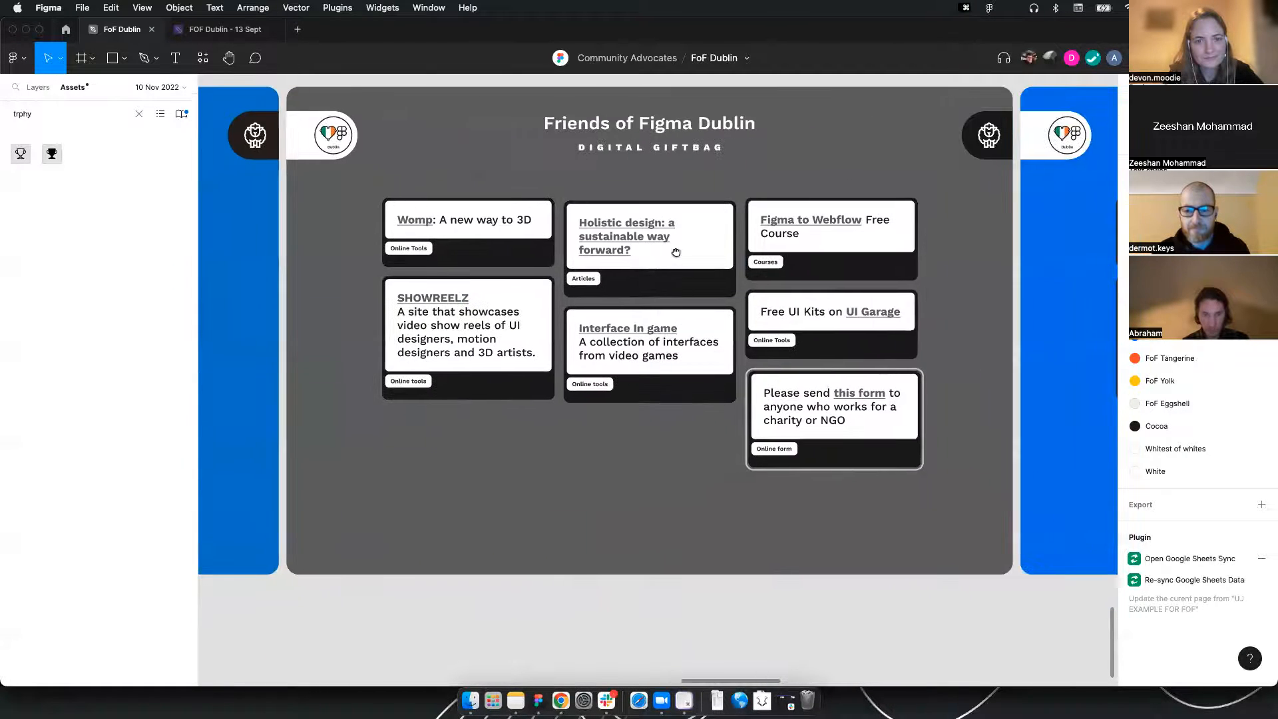
{"action": "double_click", "coordinate": [658, 233]}
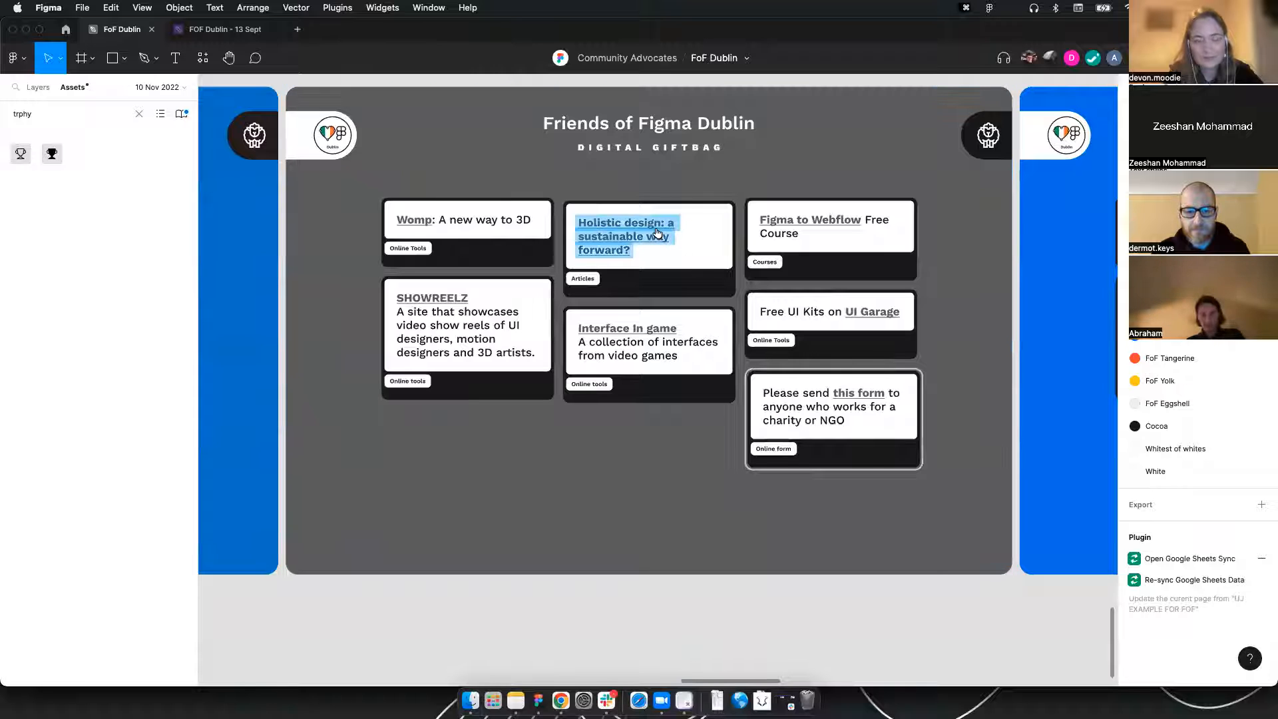
{"action": "scroll", "coordinate": [657, 234], "scroll_direction": "down", "scroll_amount": 3}
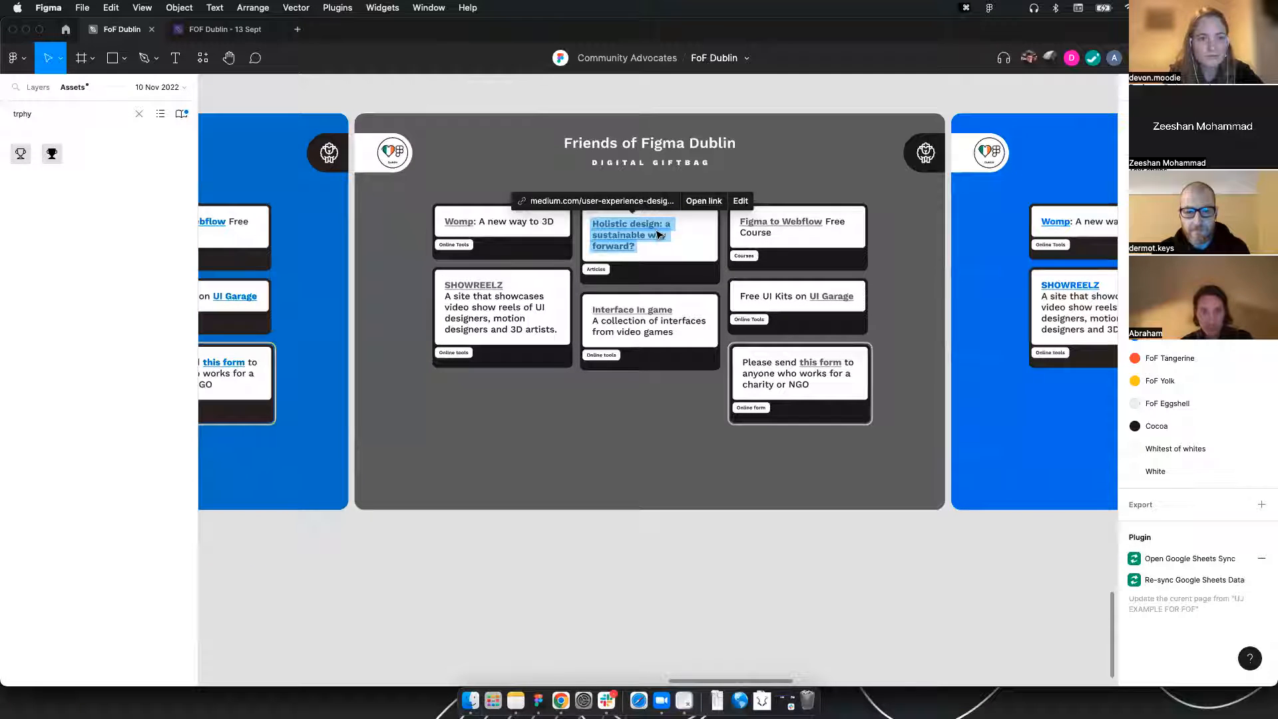
{"action": "scroll", "coordinate": [659, 233], "scroll_direction": "down", "scroll_amount": 4}
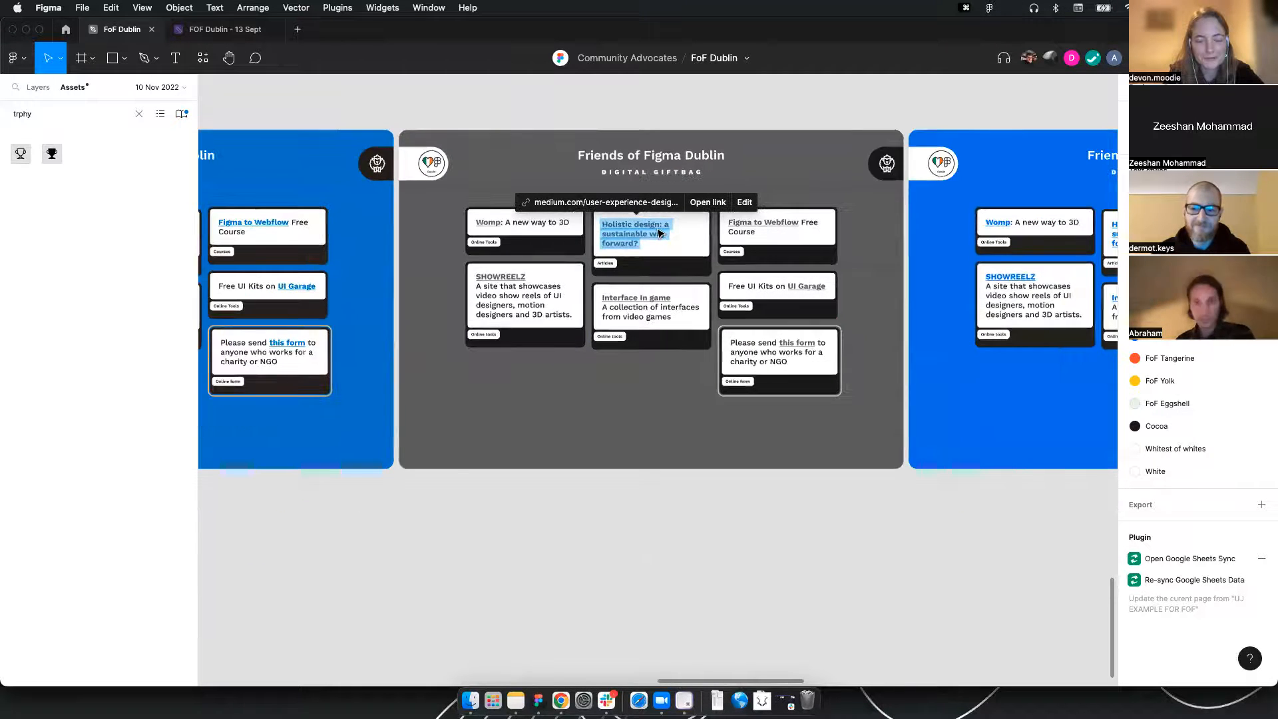
{"action": "left_click", "coordinate": [599, 416]}
Inspect the logo, its heart image and the Womp card on the blue simulated views
{"action": "scroll", "coordinate": [792, 356], "scroll_direction": "left", "scroll_amount": 6}
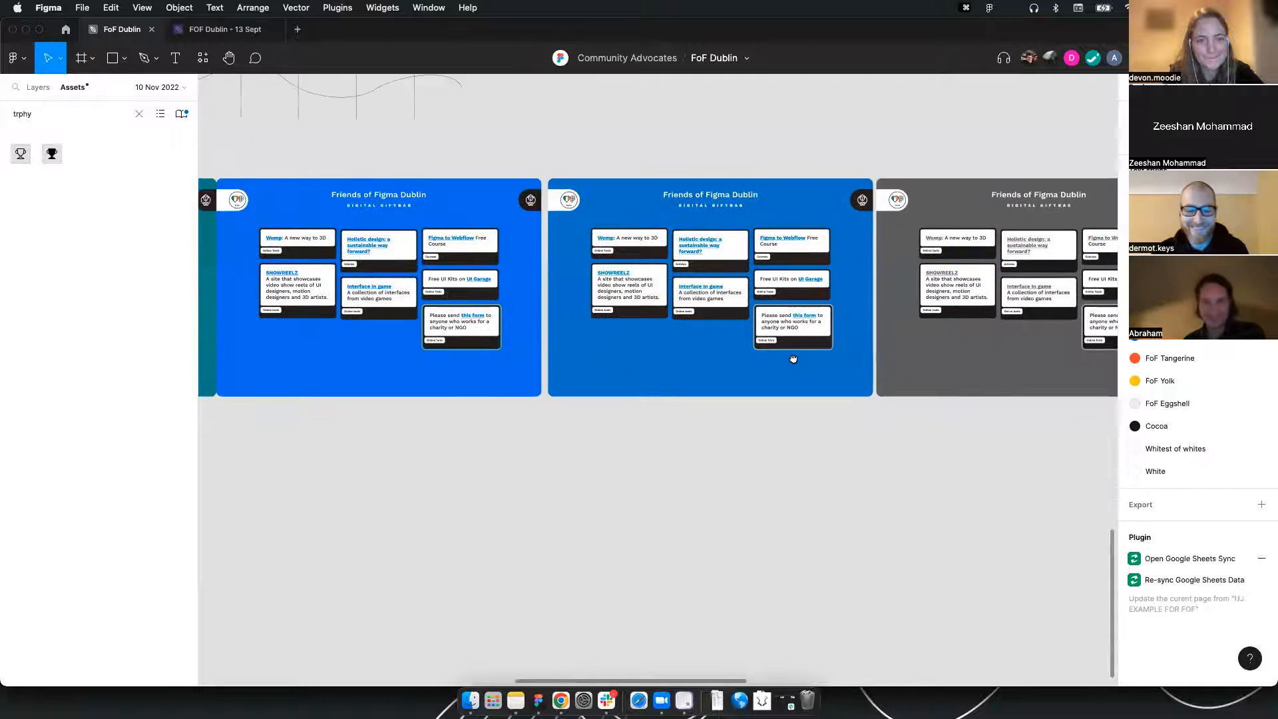
{"action": "left_click", "coordinate": [581, 208]}
{"action": "left_click", "coordinate": [581, 208]}
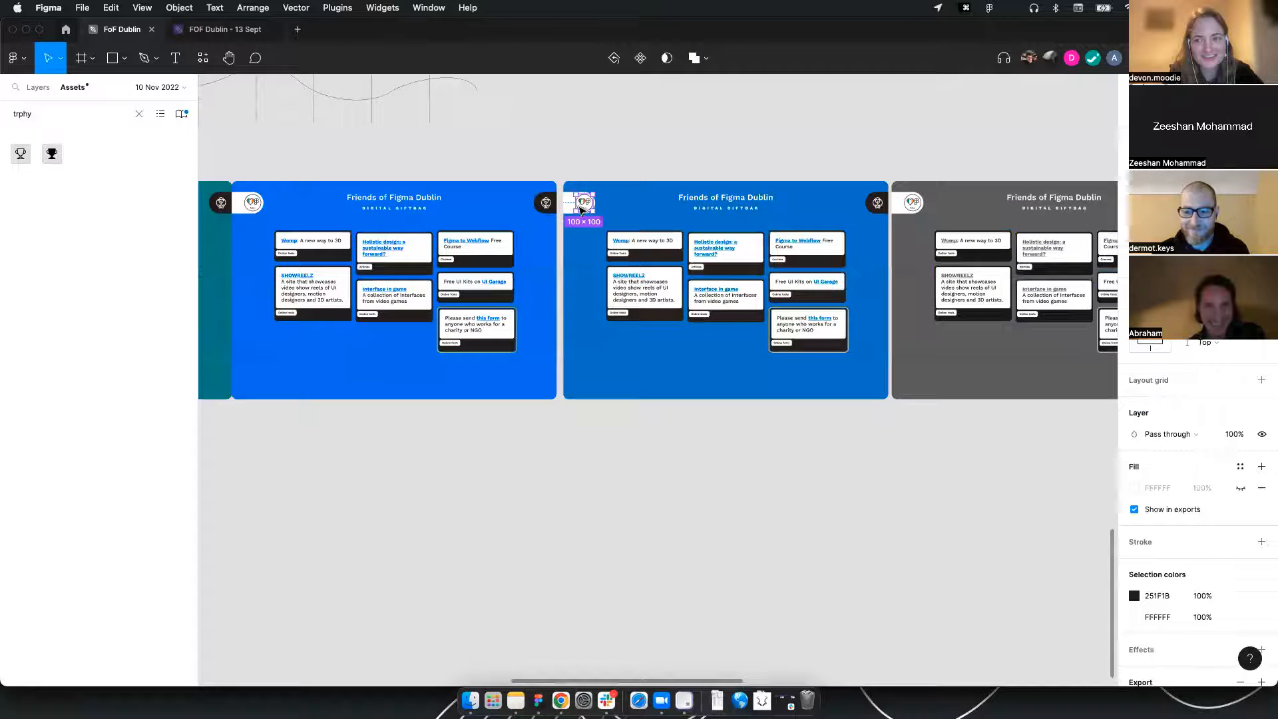
{"action": "left_click_drag", "start_coordinate": [405, 268], "coordinate": [724, 274]}
{"action": "double_click", "coordinate": [644, 262]}
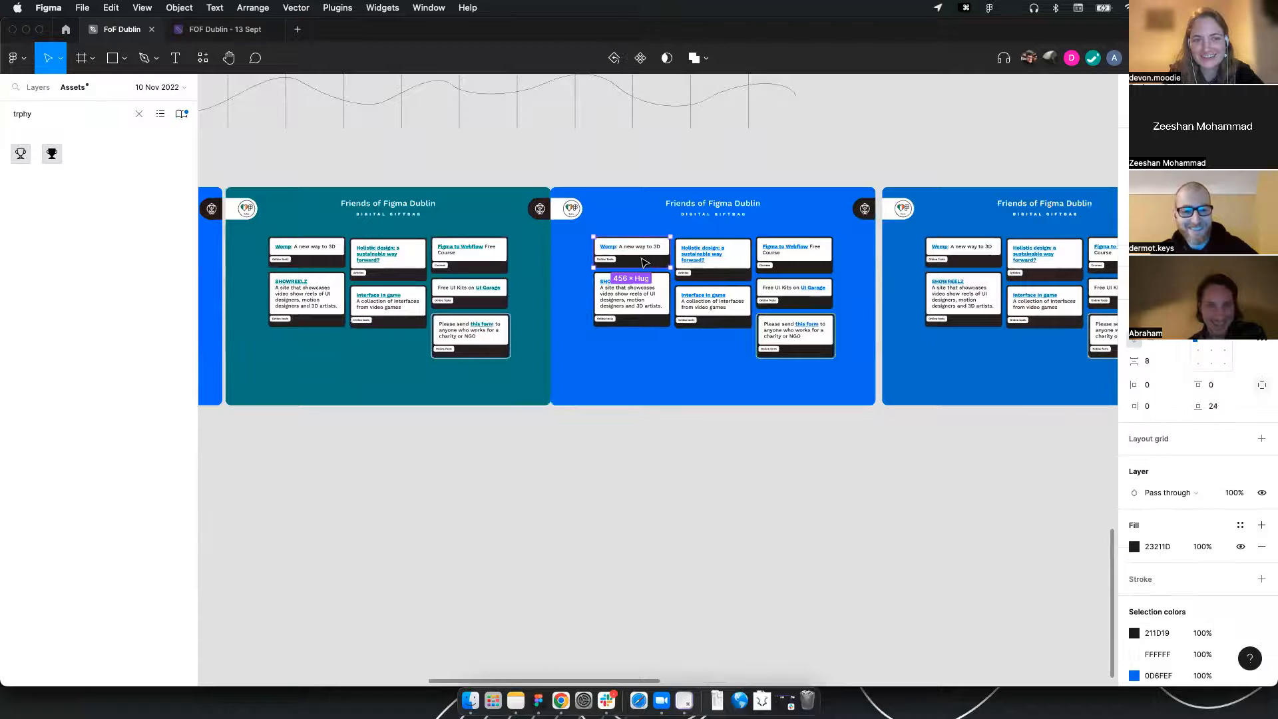
{"action": "scroll", "coordinate": [623, 235], "scroll_direction": "up", "scroll_amount": 5}
{"action": "left_click", "coordinate": [444, 142]}
{"action": "left_click", "coordinate": [444, 142]}
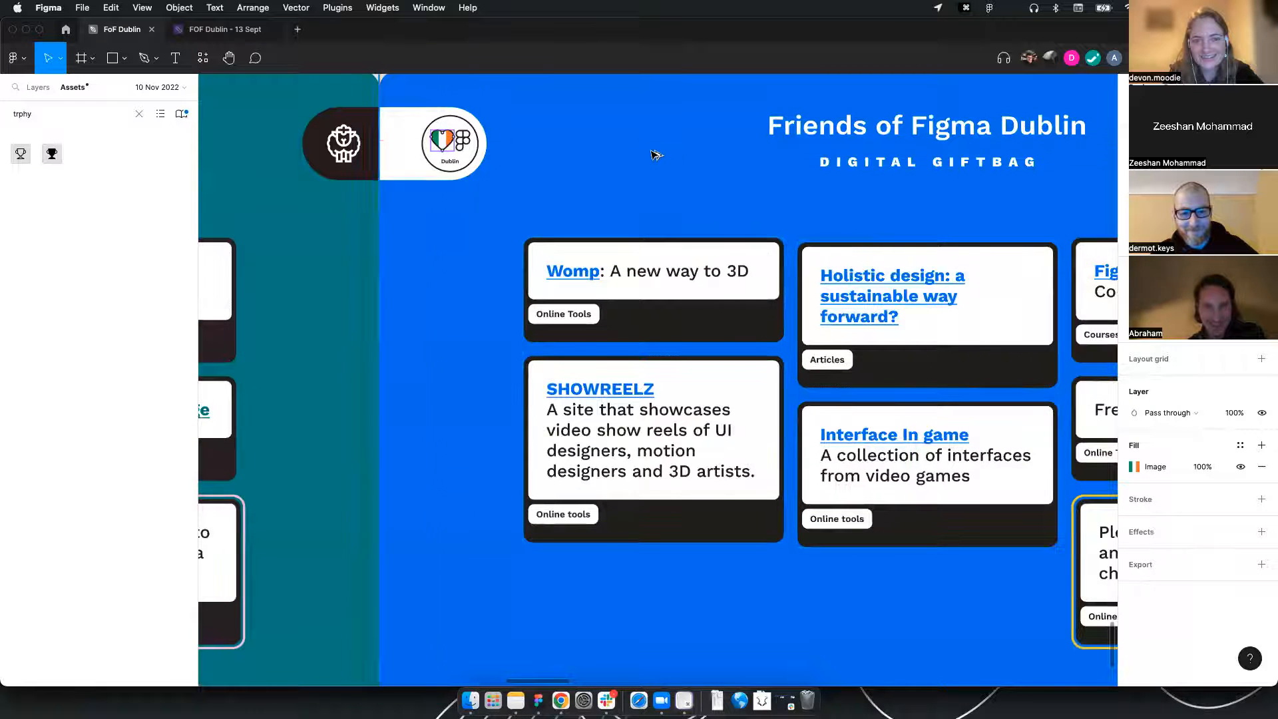
Compare the original Resources frame with the teal view and the rest of the simulated row
{"action": "scroll", "coordinate": [657, 154], "scroll_direction": "down", "scroll_amount": 5}
{"action": "scroll", "coordinate": [510, 294], "scroll_direction": "left", "scroll_amount": 6}
{"action": "scroll", "coordinate": [509, 294], "scroll_direction": "up", "scroll_amount": 1}
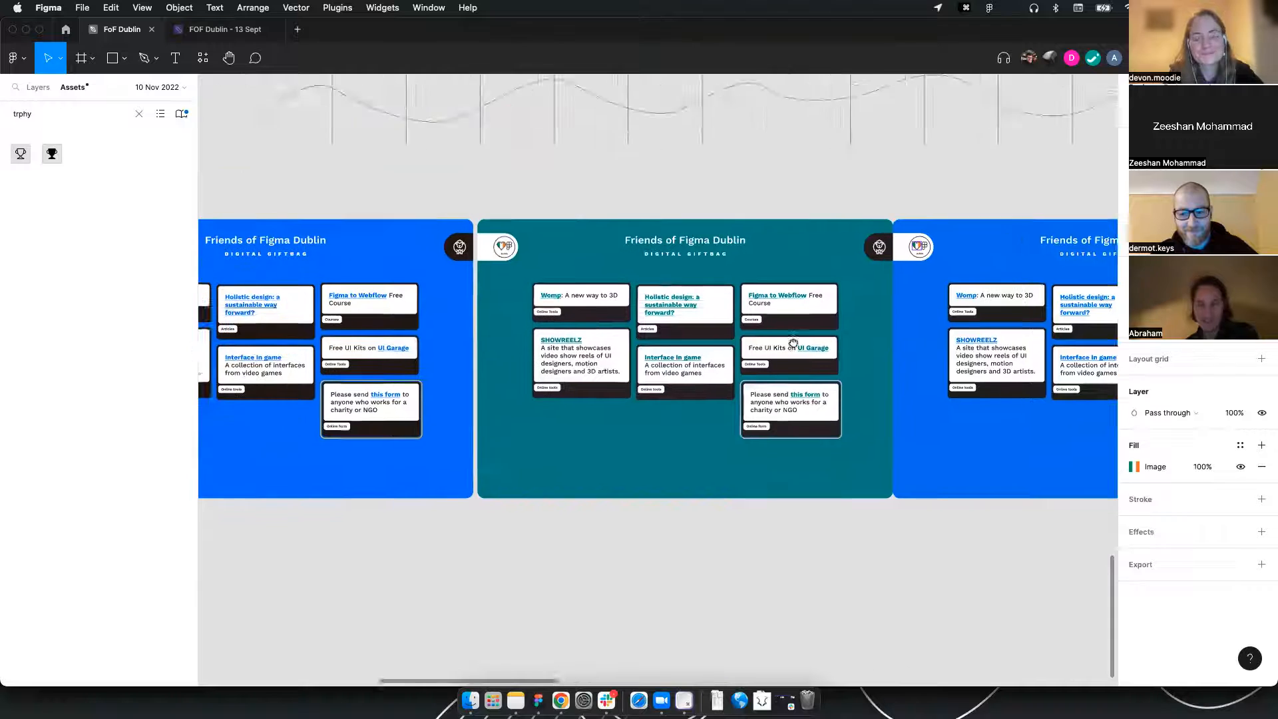
{"action": "left_click", "coordinate": [608, 530]}
{"action": "scroll", "coordinate": [403, 373], "scroll_direction": "left", "scroll_amount": 6}
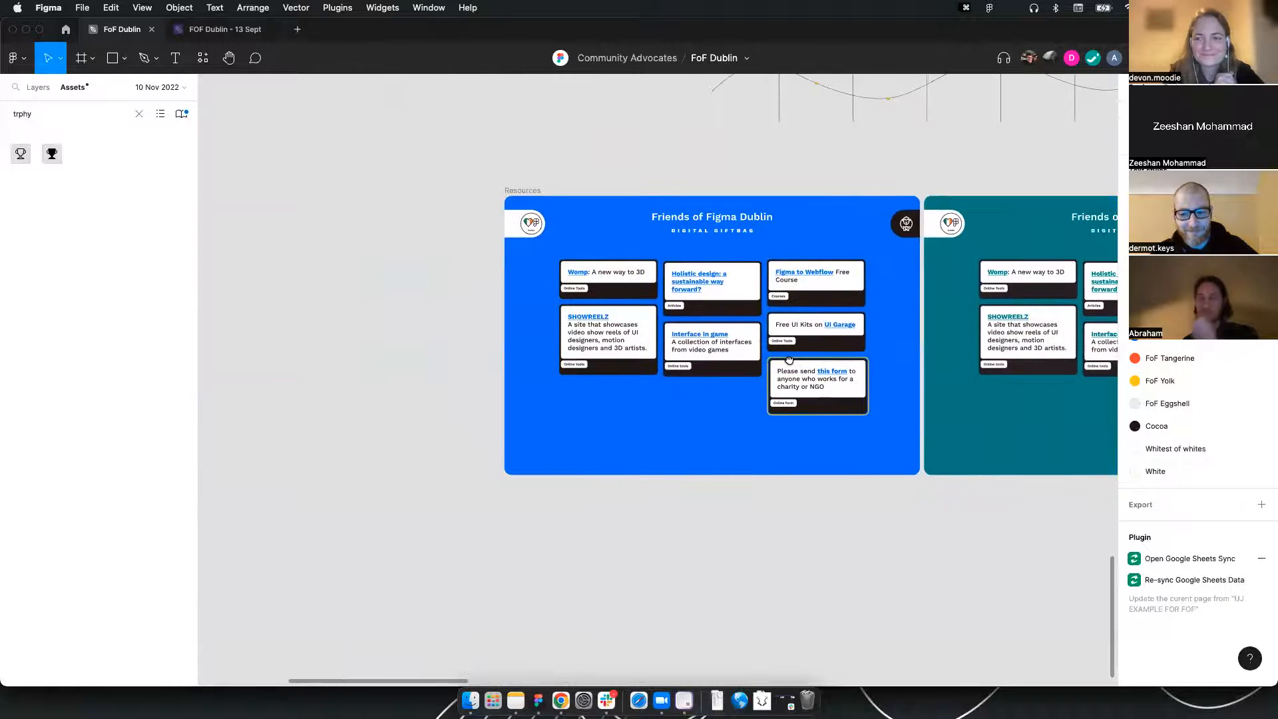
{"action": "scroll", "coordinate": [652, 348], "scroll_direction": "right", "scroll_amount": 7}
{"action": "scroll", "coordinate": [602, 318], "scroll_direction": "down", "scroll_amount": 5}
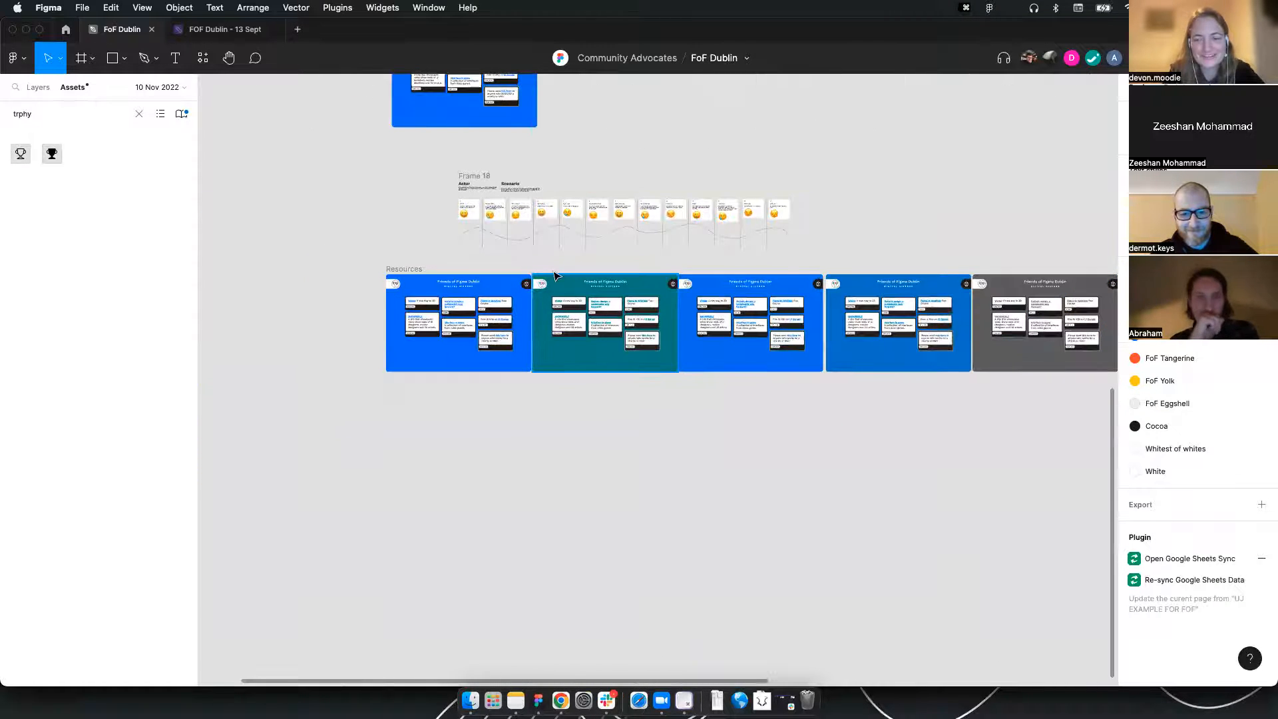
{"action": "scroll", "coordinate": [590, 272], "scroll_direction": "right", "scroll_amount": 5}
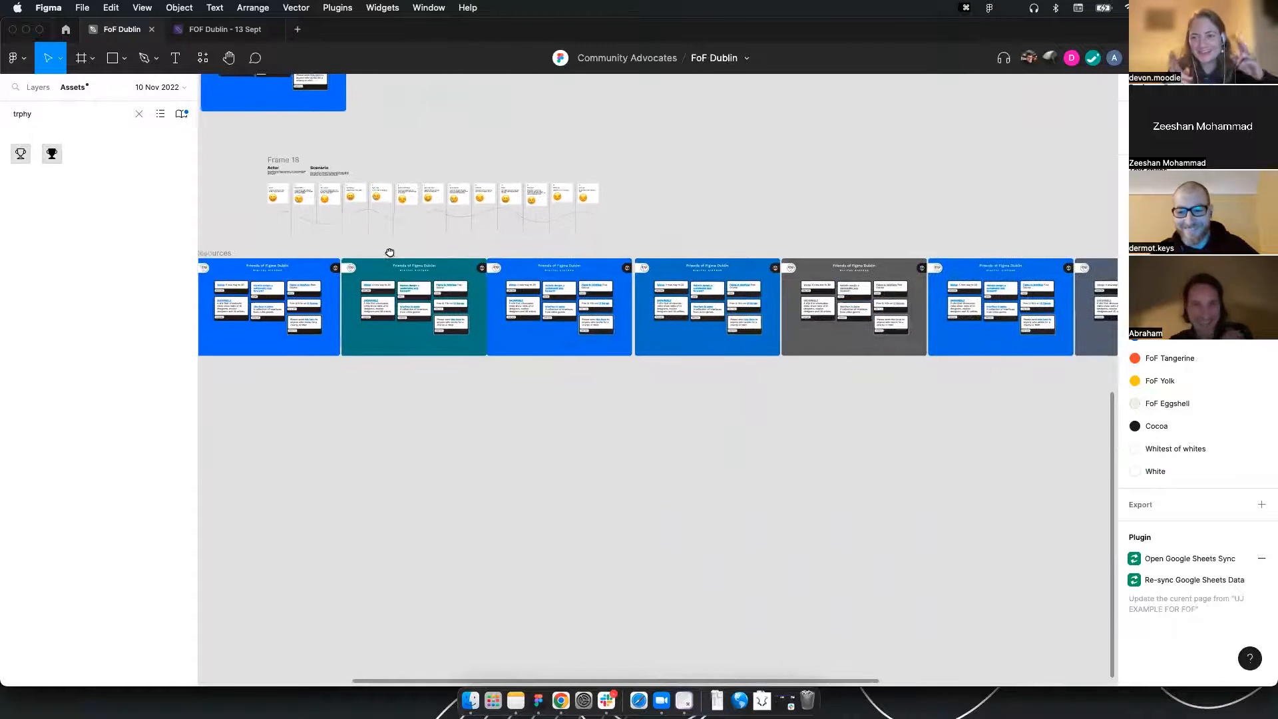
Try deleting all the simulated color vision views beside the Resources frame and undo the deletion
{"action": "scroll", "coordinate": [311, 255], "scroll_direction": "down", "scroll_amount": 5}
{"action": "left_click_drag", "start_coordinate": [309, 255], "coordinate": [936, 457]}
{"action": "scroll", "coordinate": [732, 466], "scroll_direction": "left", "scroll_amount": 4}
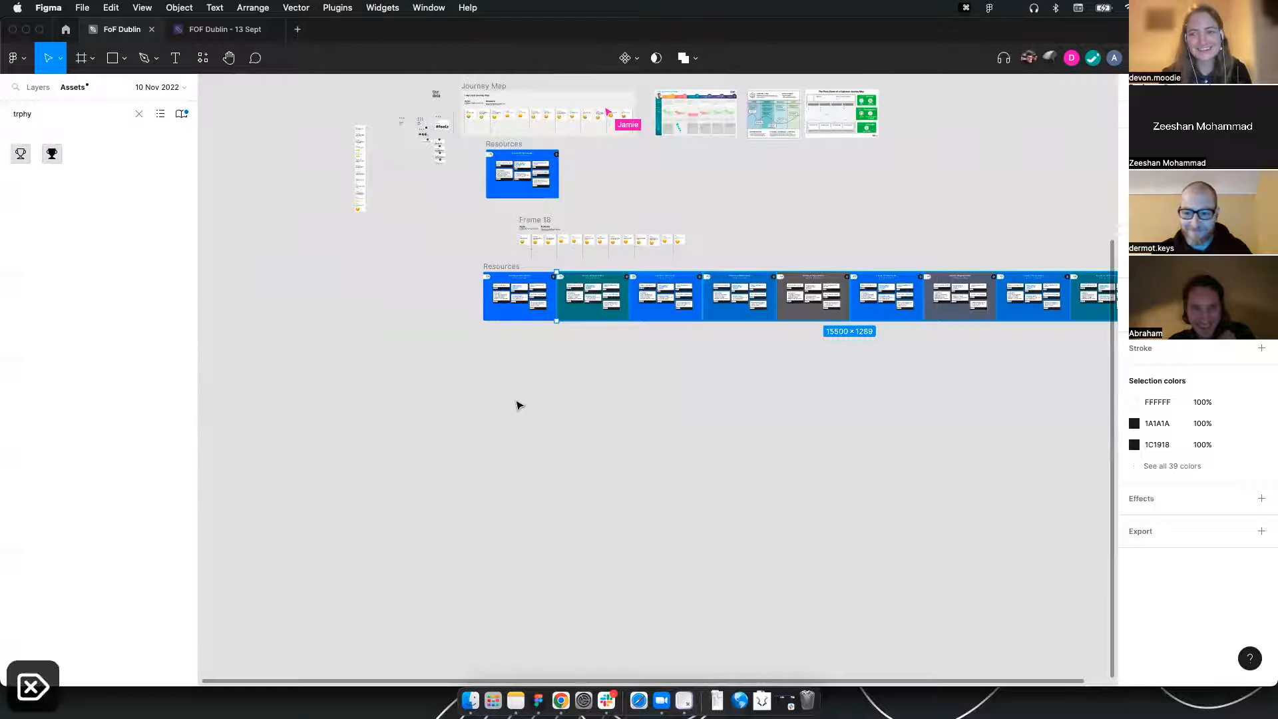
{"action": "key", "text": "BackSpace"}
{"action": "scroll", "coordinate": [512, 285], "scroll_direction": "up", "scroll_amount": 5}
{"action": "key", "text": "super+z"}
{"action": "left_click", "coordinate": [637, 363]}
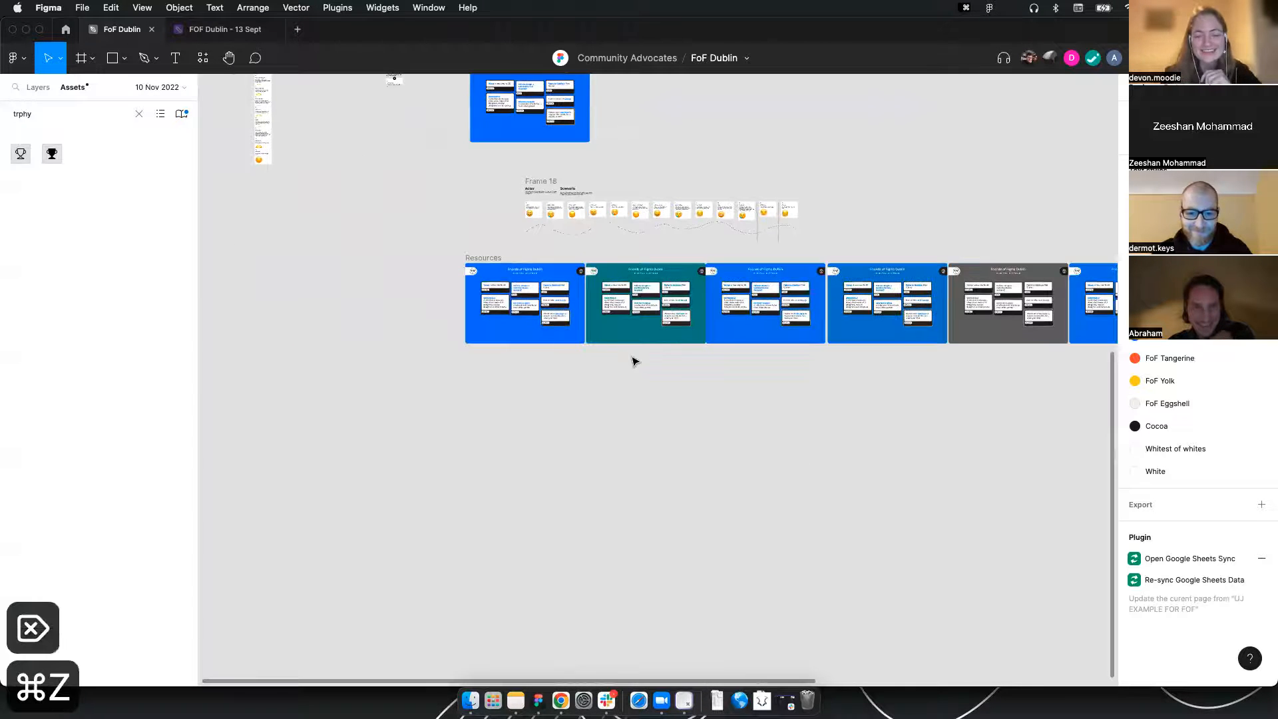
Try replacing the Interface In game card's text on the original Resources frame with "sfgsdfg" and undo the edit
{"action": "scroll", "coordinate": [540, 307], "scroll_direction": "up", "scroll_amount": 5}
{"action": "double_click", "coordinate": [463, 299], "text": "super"}
{"action": "type", "text": "sfg"}
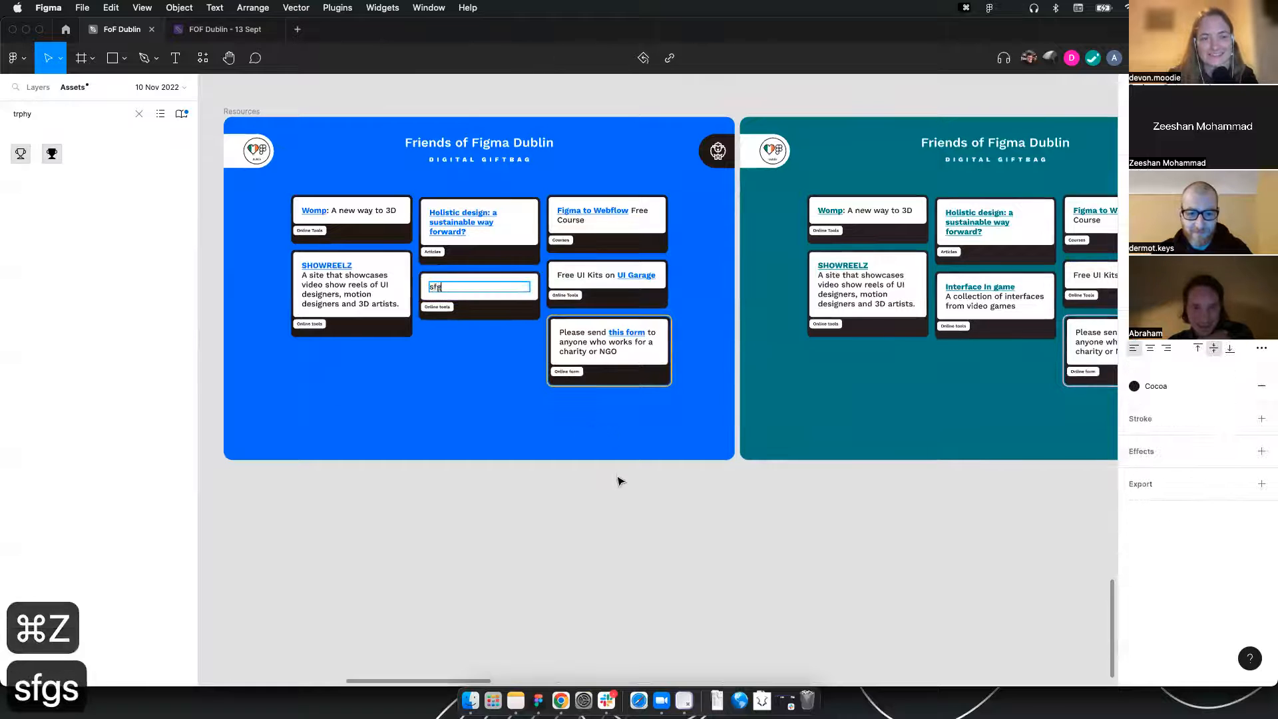
{"action": "type", "text": "sdfg"}
{"action": "key", "text": "super+z"}
{"action": "key", "text": "super+z"}
{"action": "key", "text": "super+z"}
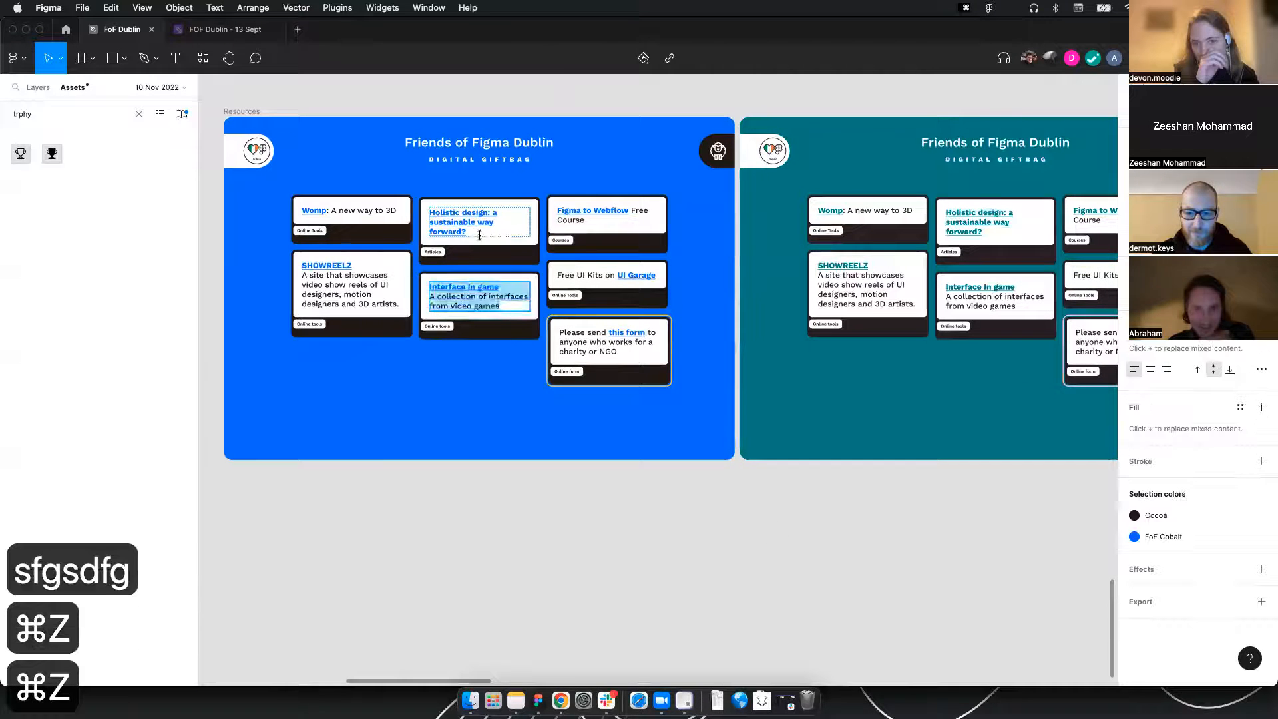
Delete all the simulated color vision copies beside the lower Resources frame
{"action": "scroll", "coordinate": [653, 466], "scroll_direction": "down", "scroll_amount": 10}
{"action": "scroll", "coordinate": [865, 386], "scroll_direction": "right", "scroll_amount": 5}
{"action": "left_click_drag", "start_coordinate": [945, 417], "coordinate": [311, 307]}
{"action": "key", "text": "BackSpace"}
{"action": "scroll", "coordinate": [241, 234], "scroll_direction": "left", "scroll_amount": 5}
{"action": "scroll", "coordinate": [241, 234], "scroll_direction": "up", "scroll_amount": 3}
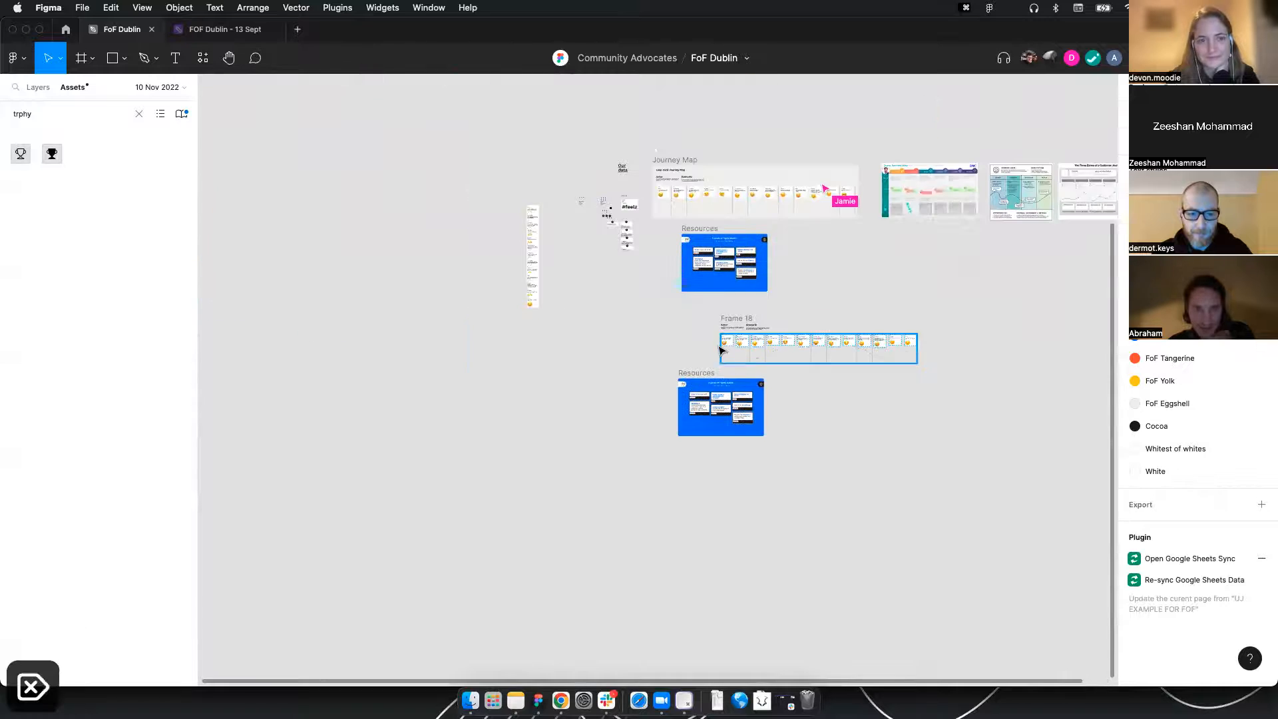
Stack the two Resources frames beneath the Journey Map, aligned to its left edge, and move Frame 18 further right
{"action": "left_click", "coordinate": [518, 410]}
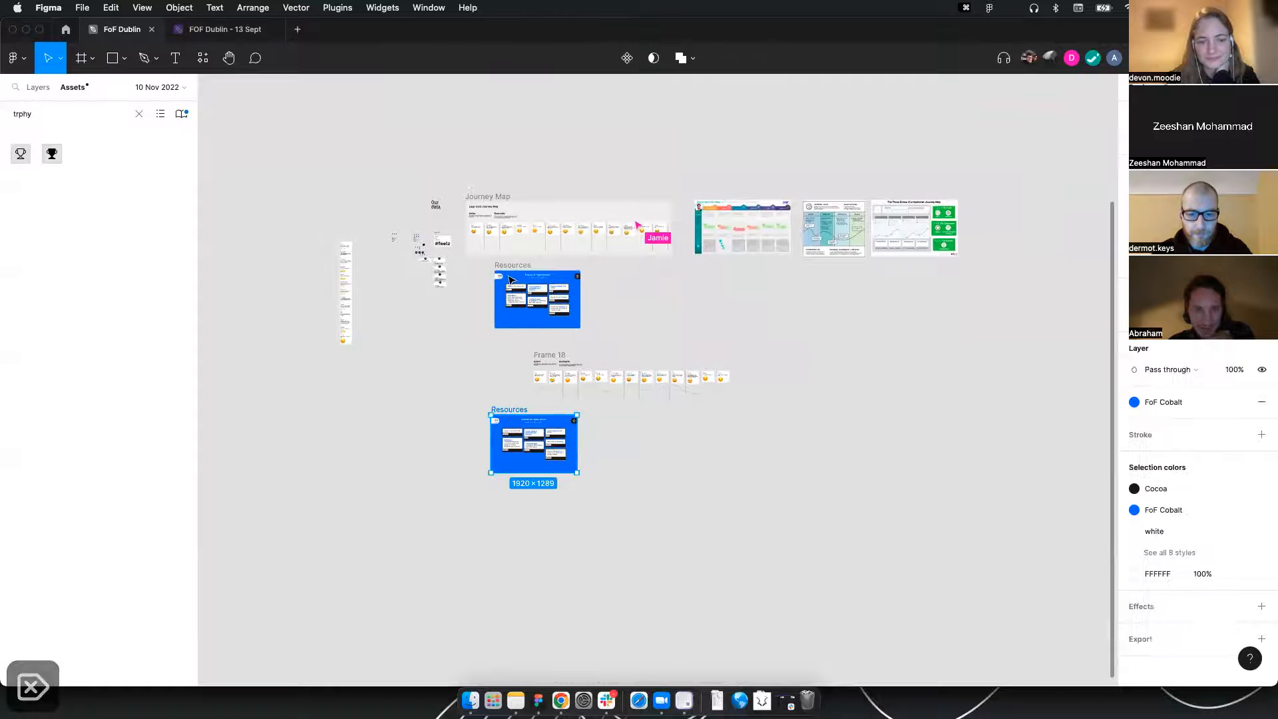
{"action": "left_click", "coordinate": [517, 269], "text": "shift"}
{"action": "left_click_drag", "start_coordinate": [517, 268], "coordinate": [494, 278]}
{"action": "left_click", "coordinate": [667, 296]}
{"action": "left_click", "coordinate": [656, 300]}
{"action": "left_click_drag", "start_coordinate": [588, 363], "coordinate": [678, 359]}
{"action": "left_click_drag", "start_coordinate": [466, 430], "coordinate": [466, 361]}
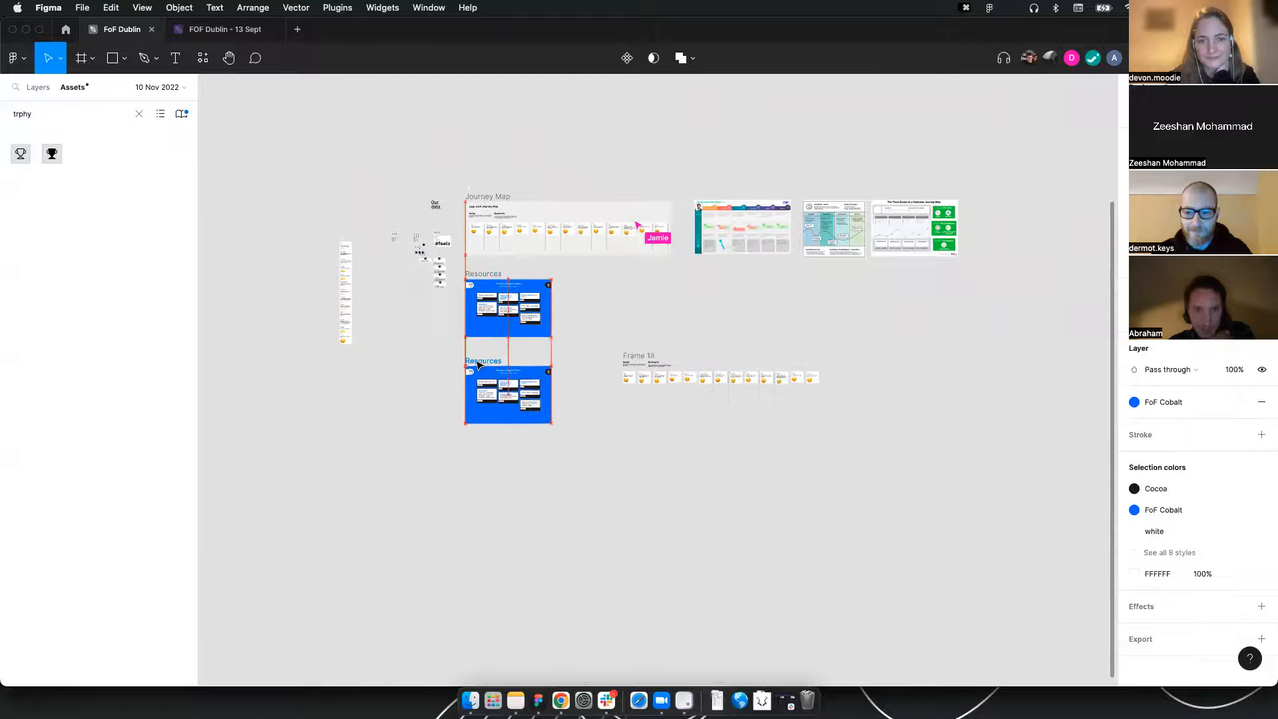
{"action": "left_click", "coordinate": [628, 288]}
Examine the description text inside the Secondary Card component
{"action": "scroll", "coordinate": [383, 185], "scroll_direction": "up", "scroll_amount": 10}
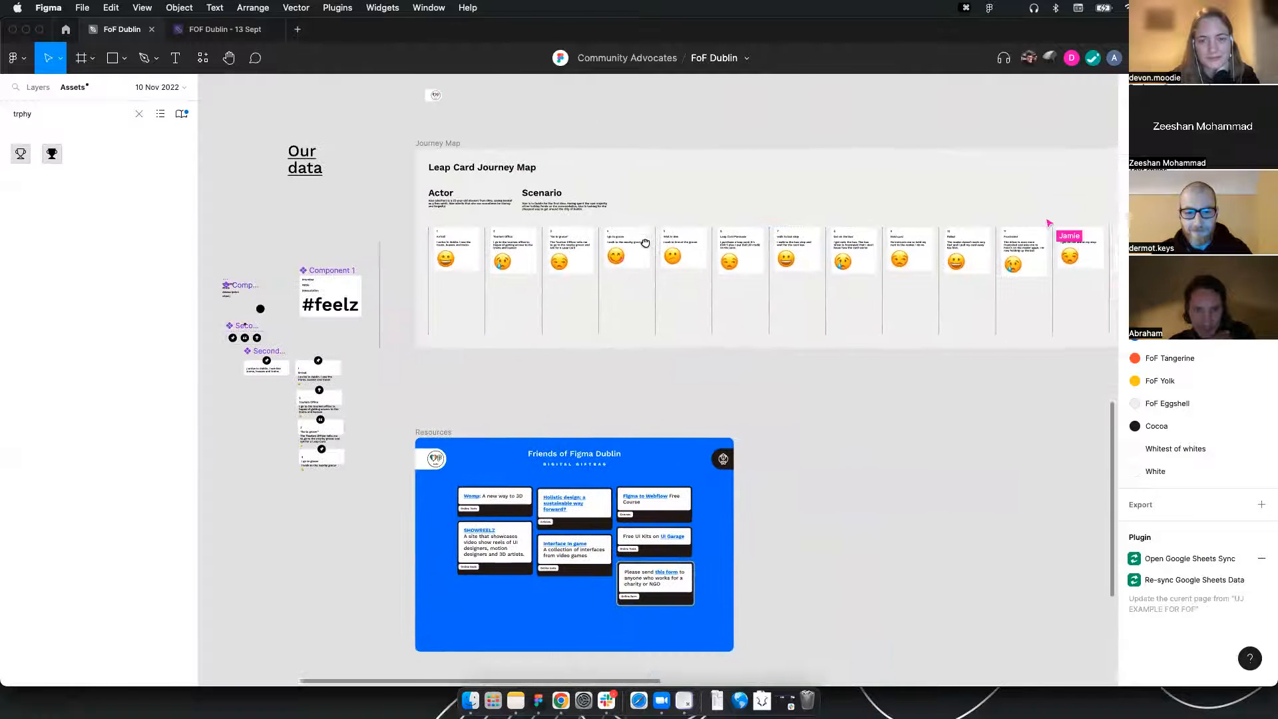
{"action": "scroll", "coordinate": [452, 203], "scroll_direction": "up", "scroll_amount": 3}
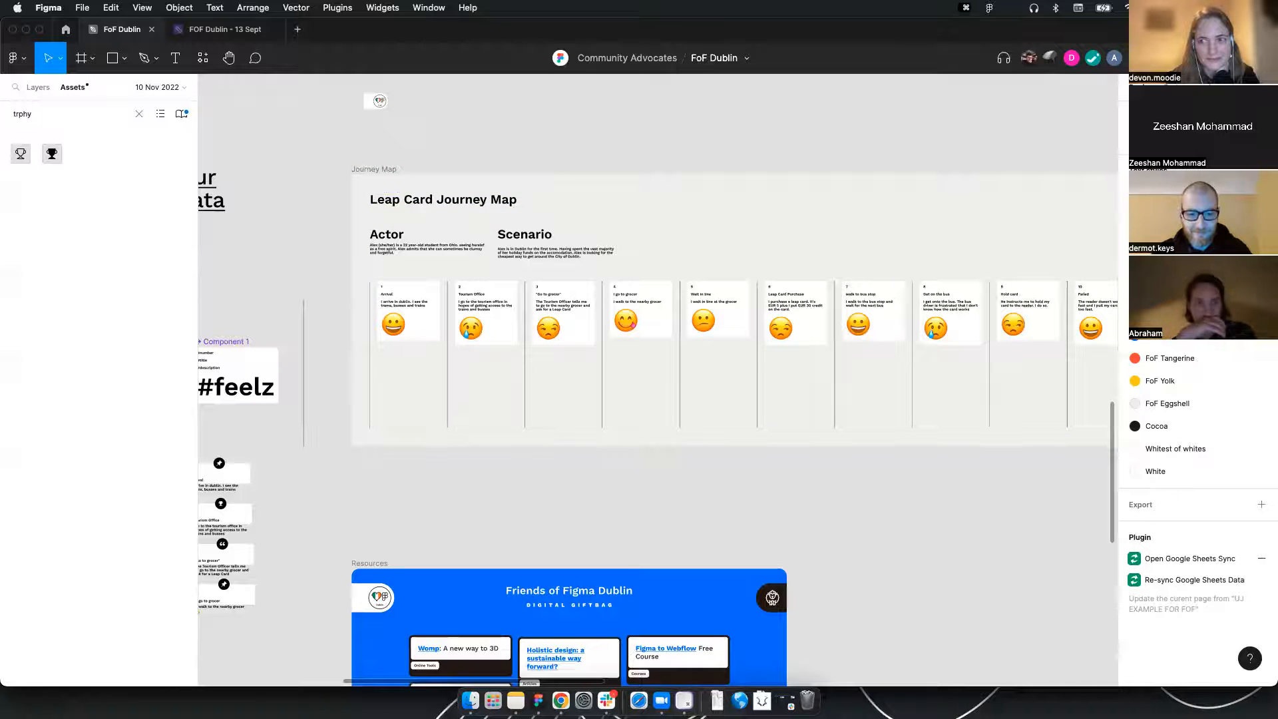
{"action": "left_click_drag", "start_coordinate": [413, 420], "coordinate": [883, 210]}
{"action": "scroll", "coordinate": [653, 253], "scroll_direction": "up", "scroll_amount": 3}
{"action": "scroll", "coordinate": [657, 252], "scroll_direction": "up", "scroll_amount": 5}
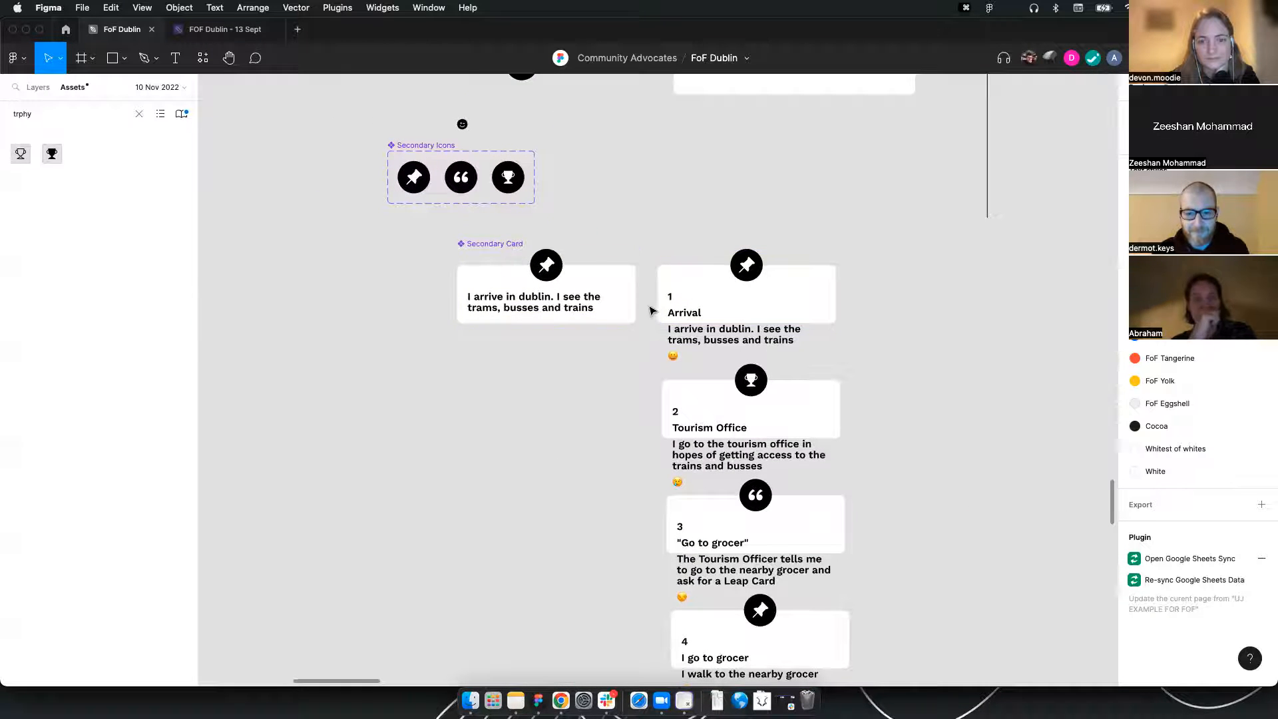
{"action": "double_click", "coordinate": [535, 311]}
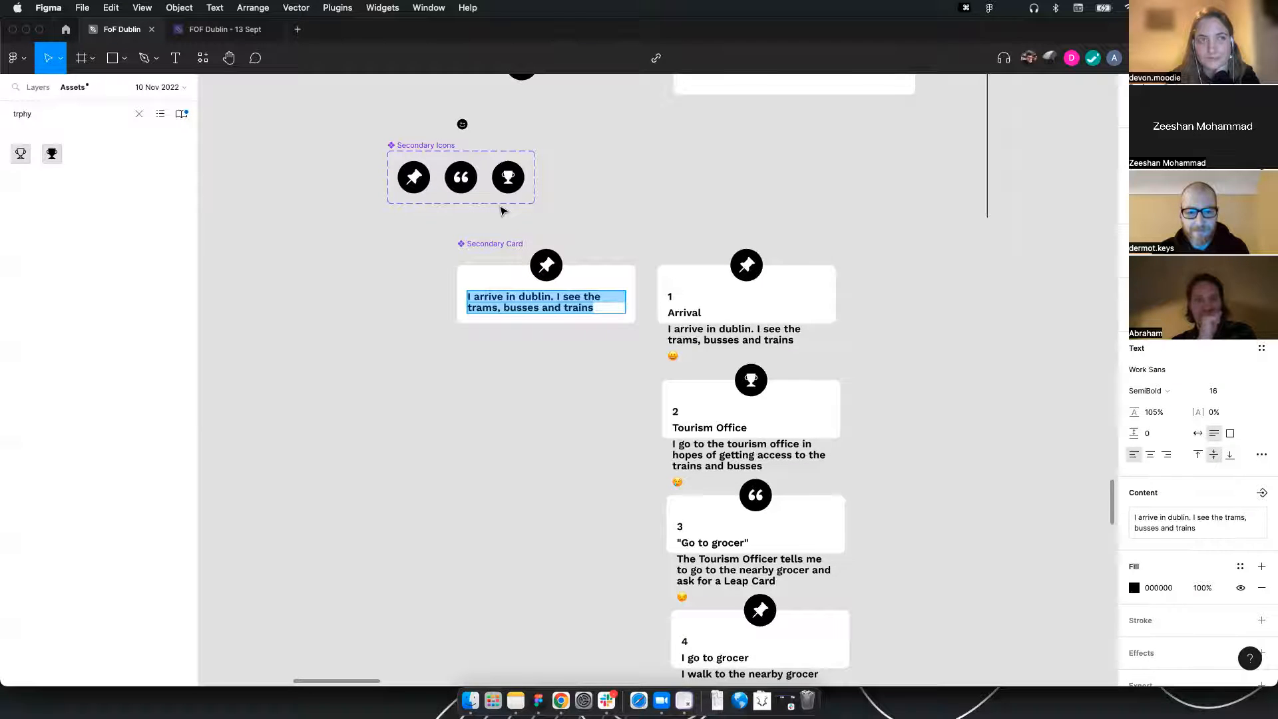
{"action": "key", "text": "Escape"}
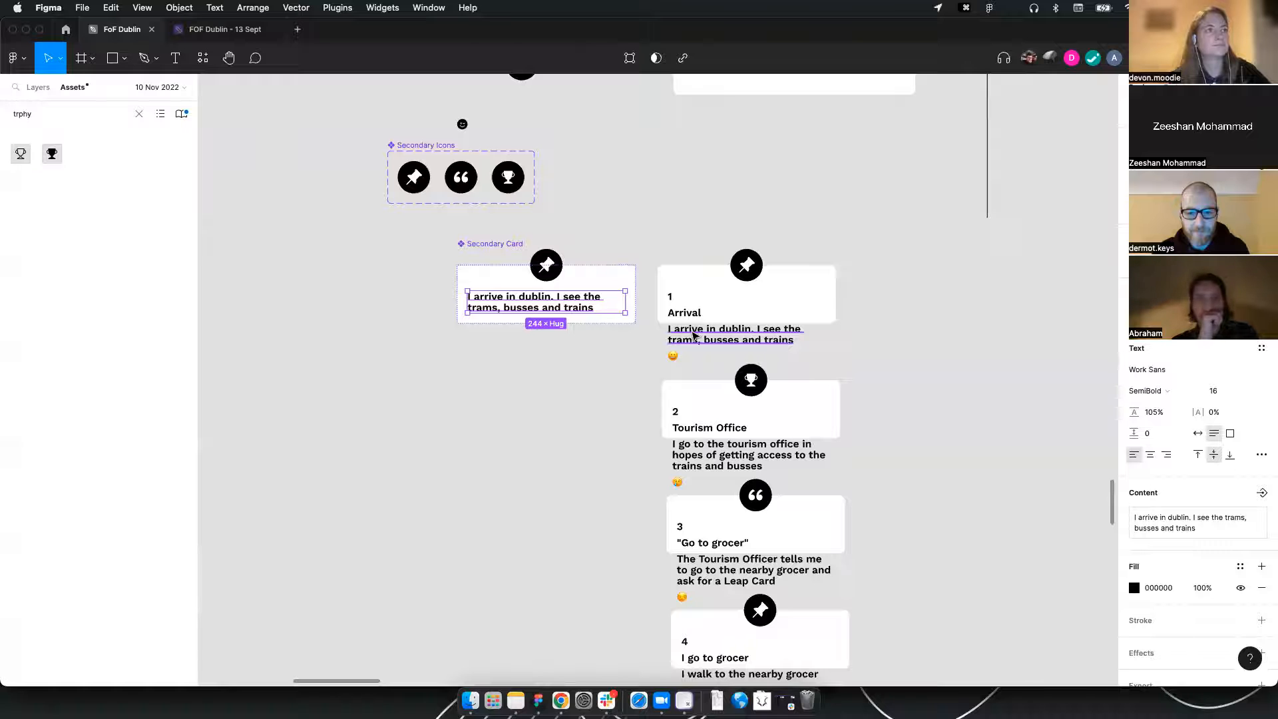
Inspect the Secondary Card's nested layers, including Component 15 and its hidden text layers, in the layer list
{"action": "left_click", "coordinate": [731, 321]}
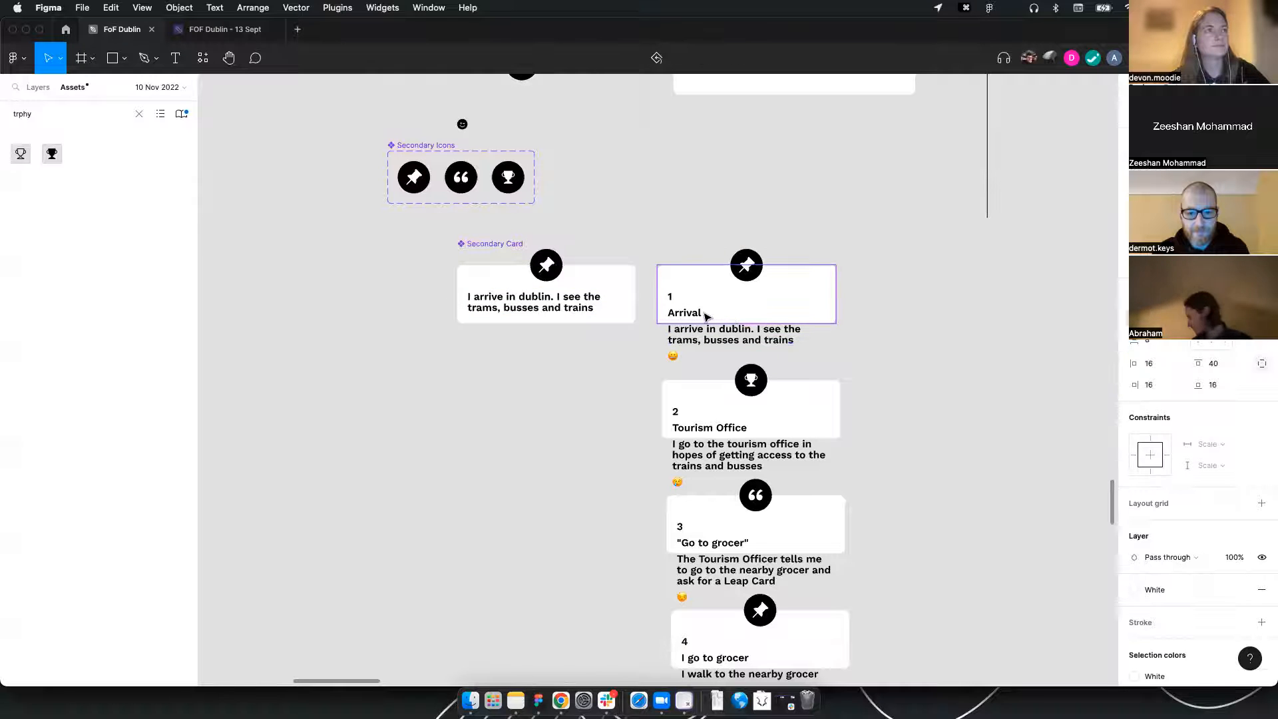
{"action": "left_click", "coordinate": [585, 313]}
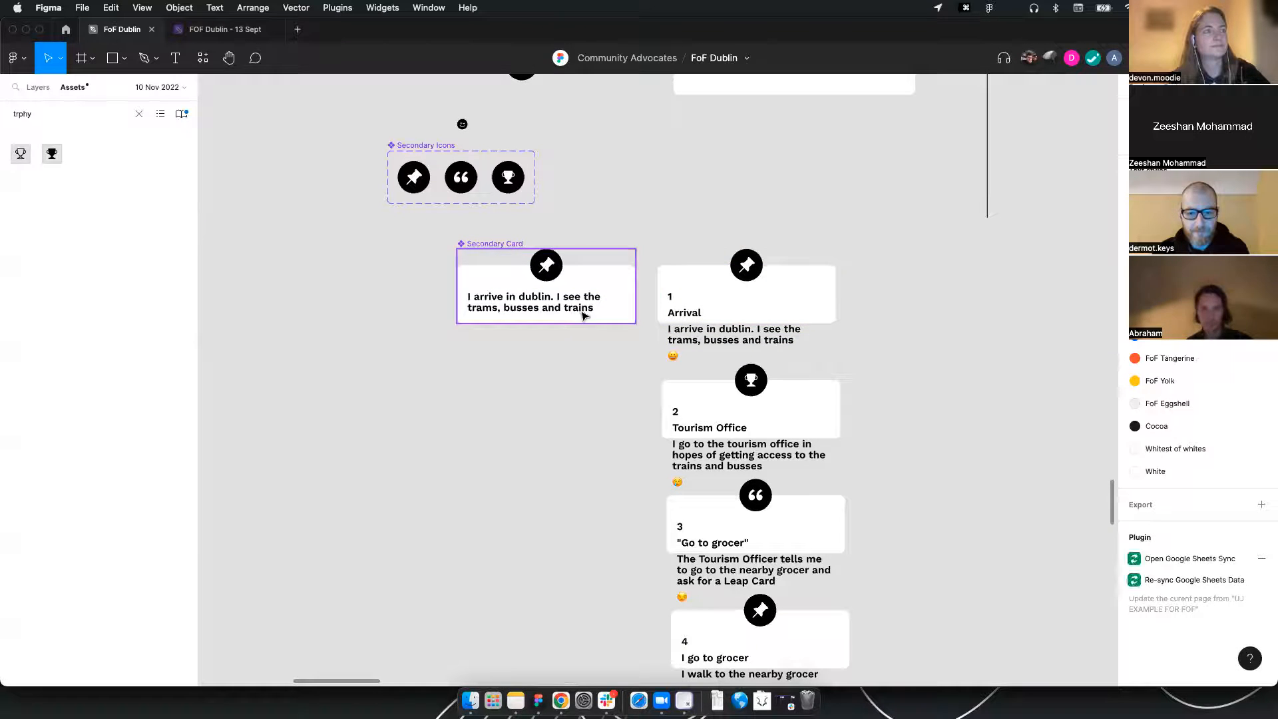
{"action": "right_click", "coordinate": [618, 264]}
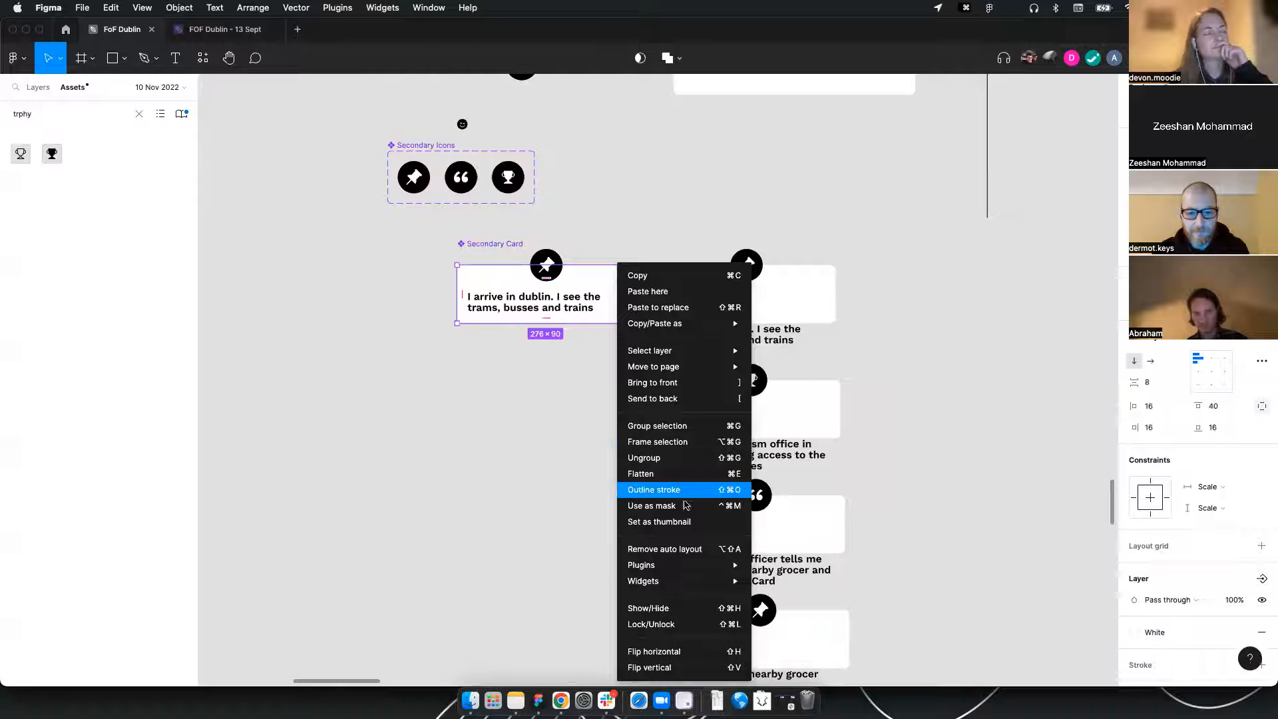
{"action": "left_click", "coordinate": [37, 87]}
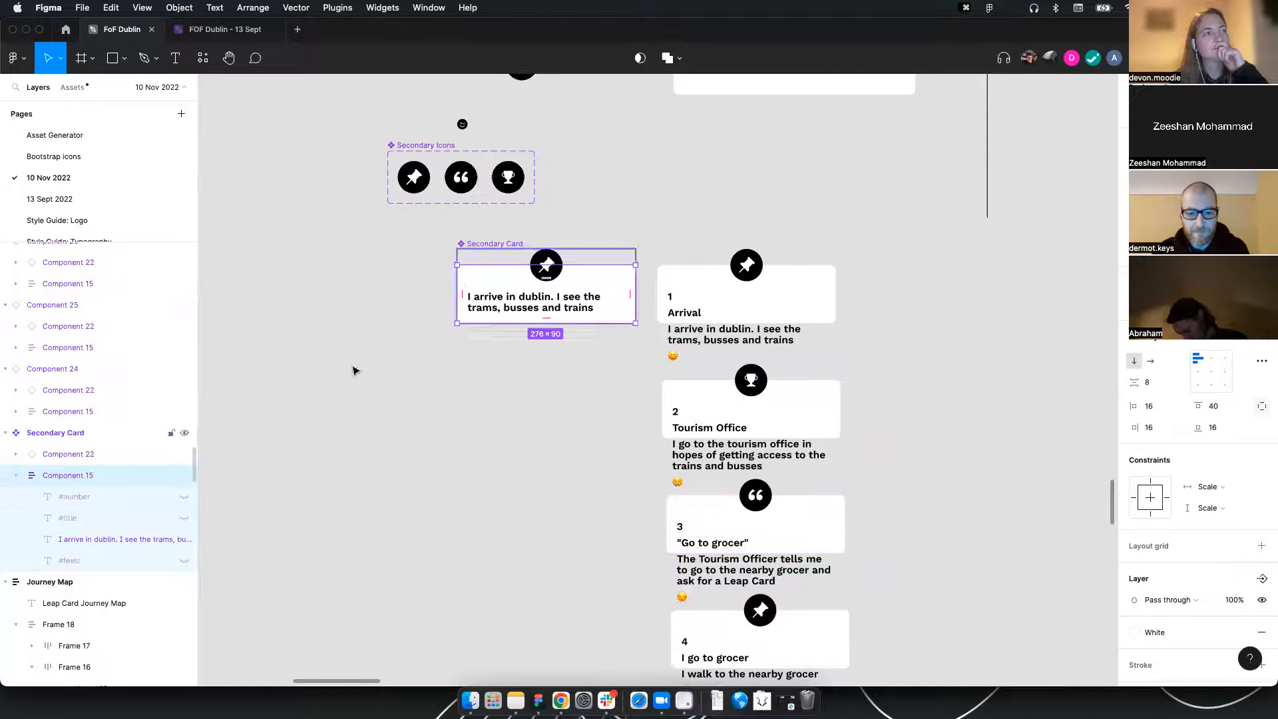
{"action": "key", "text": "shift+Return"}
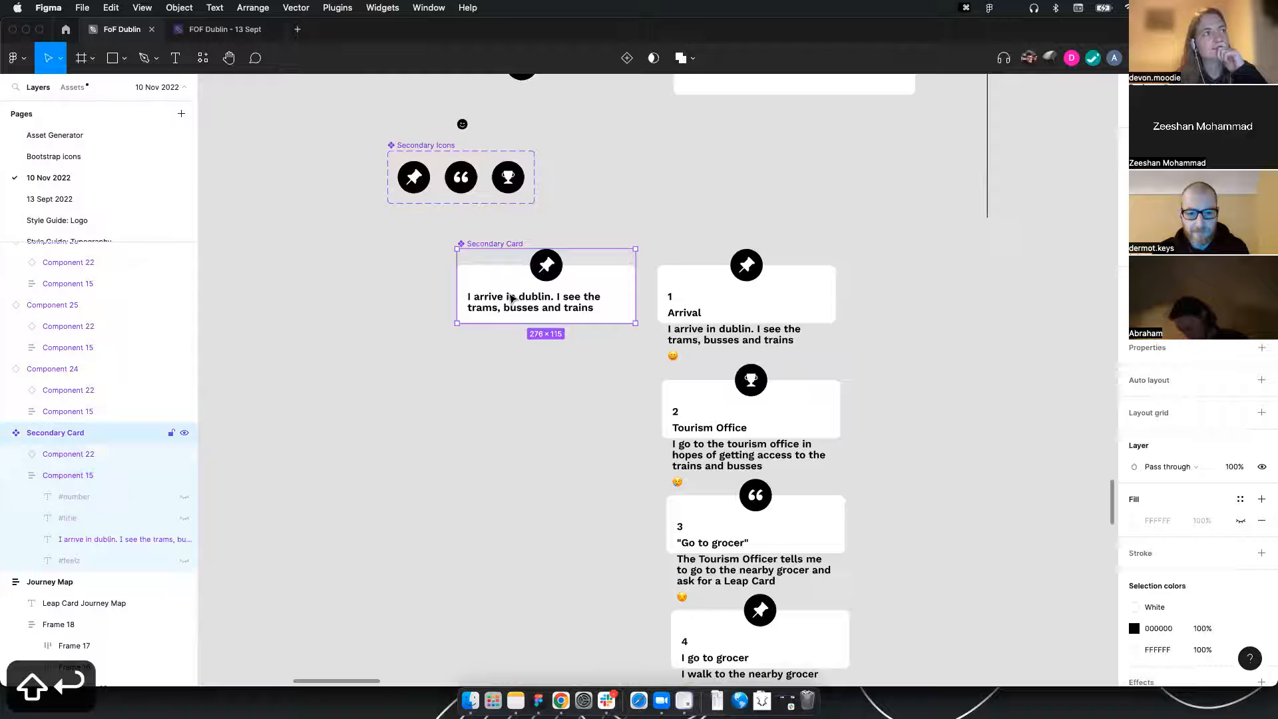
{"action": "left_click", "coordinate": [62, 475]}
Delete the column of numbered card copies beside the Secondary Card component
{"action": "left_click_drag", "start_coordinate": [769, 225], "coordinate": [763, 529]}
{"action": "key", "text": "BackSpace"}
{"action": "scroll", "coordinate": [585, 328], "scroll_direction": "up", "scroll_amount": 3}
Place a copy of the Secondary Card below and to the right of the main component
{"action": "left_click", "coordinate": [542, 276]}
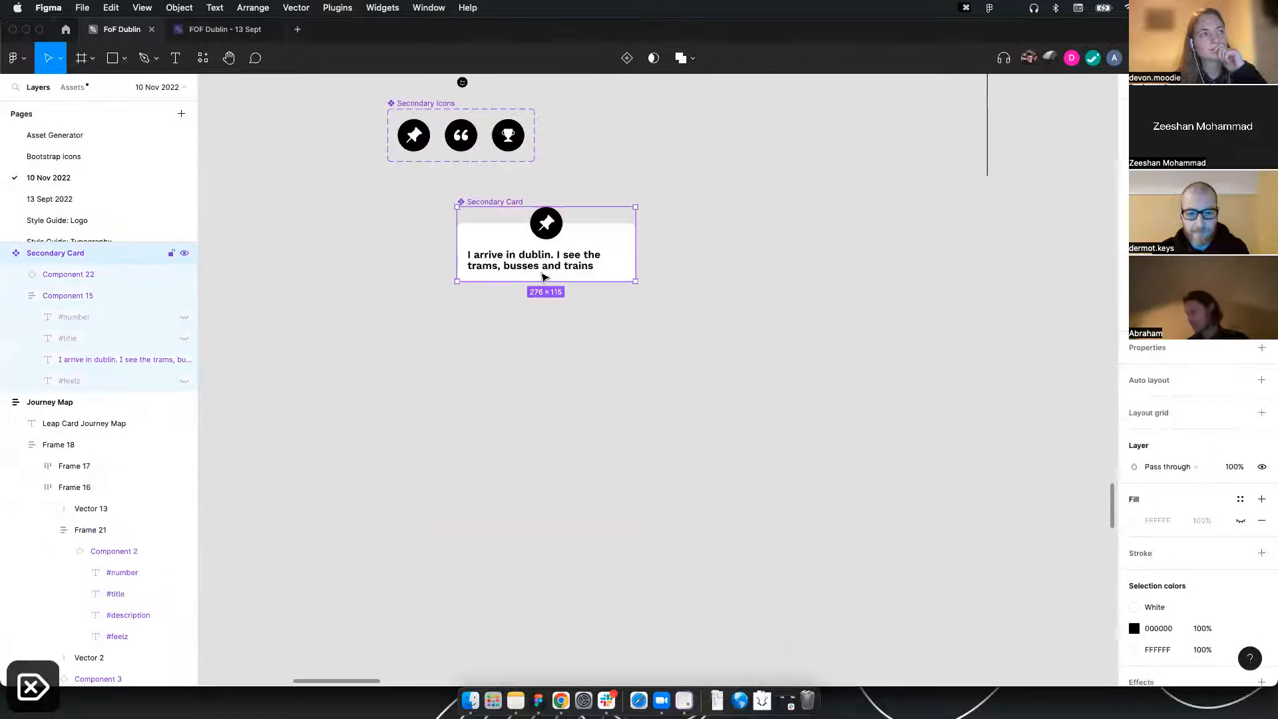
{"action": "left_click_drag", "start_coordinate": [522, 261], "coordinate": [763, 345]}
{"action": "double_click", "coordinate": [764, 346]}
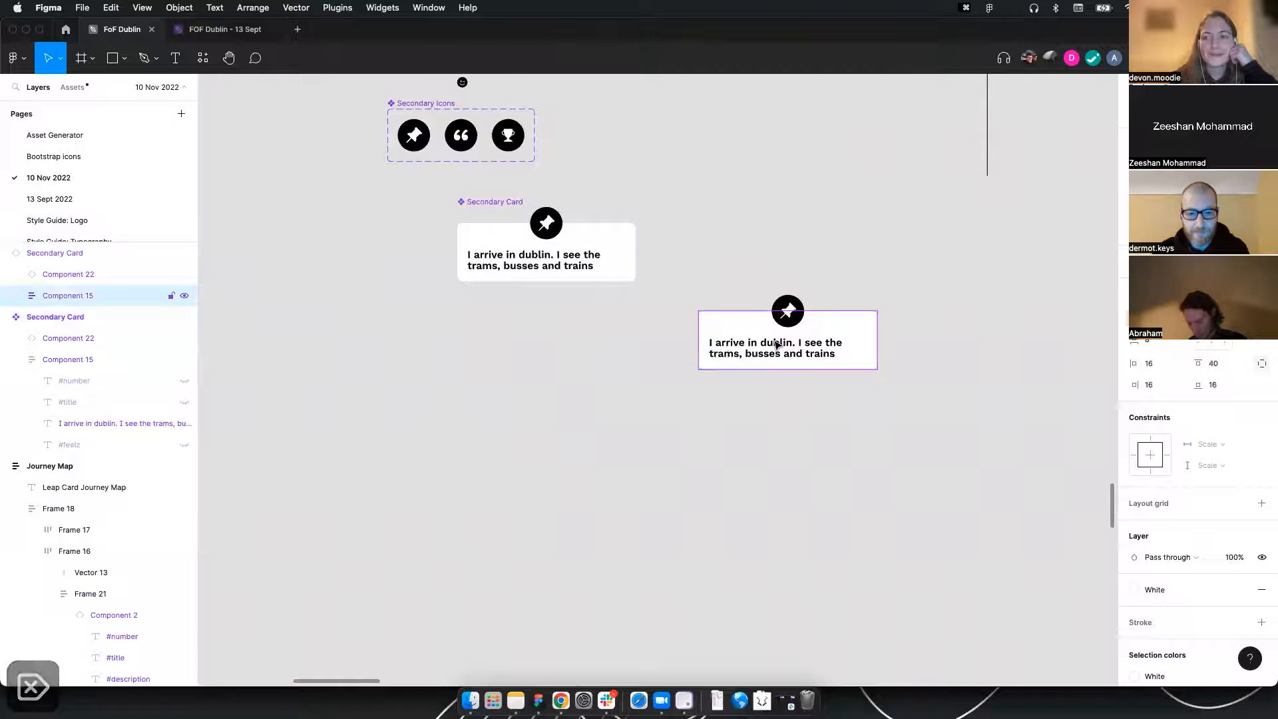
{"action": "double_click", "coordinate": [765, 346]}
{"action": "key", "text": "a"}
{"action": "left_click", "coordinate": [748, 344]}
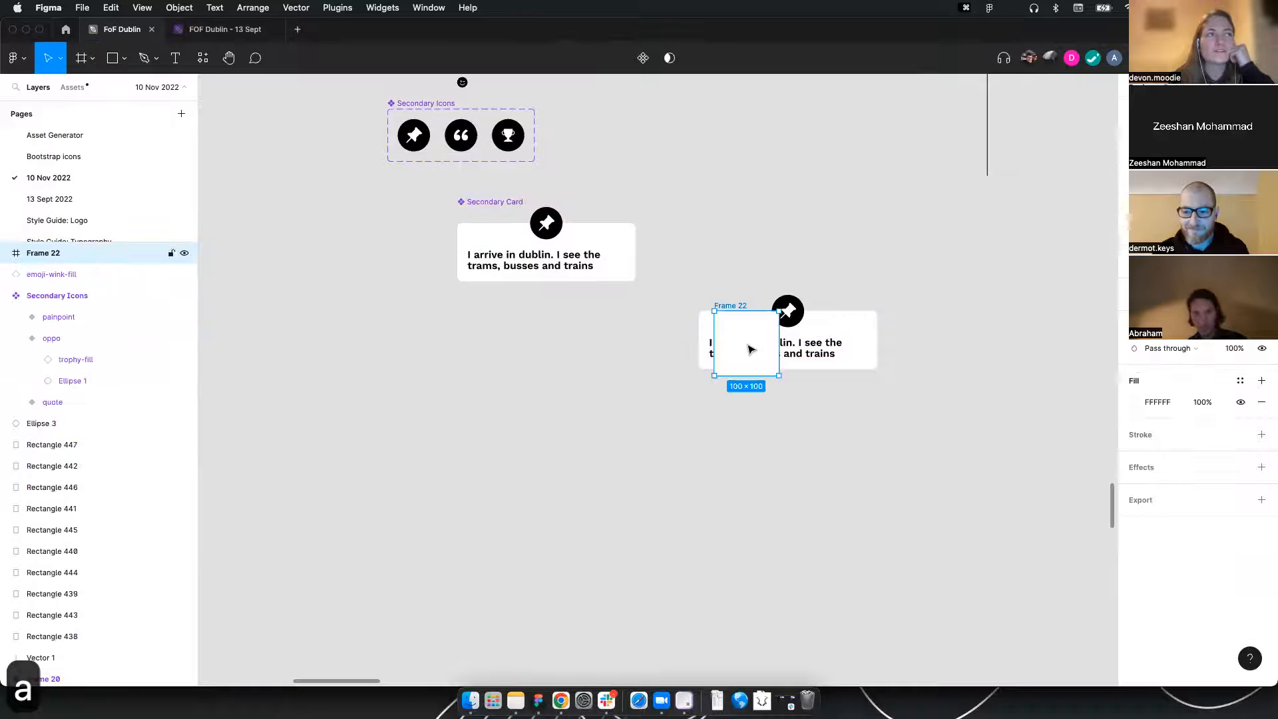
{"action": "key", "text": "BackSpace"}
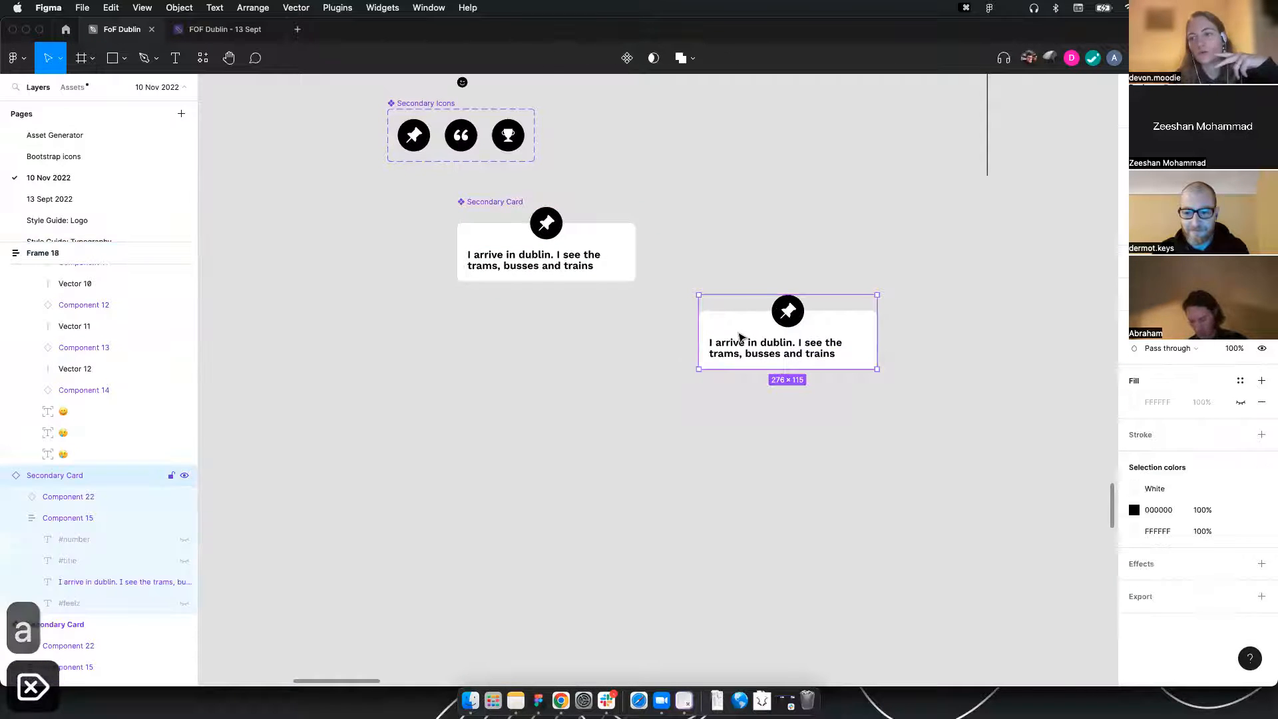
Try to delete the hidden #number layer from the Secondary Card copy
{"action": "left_click", "coordinate": [496, 264]}
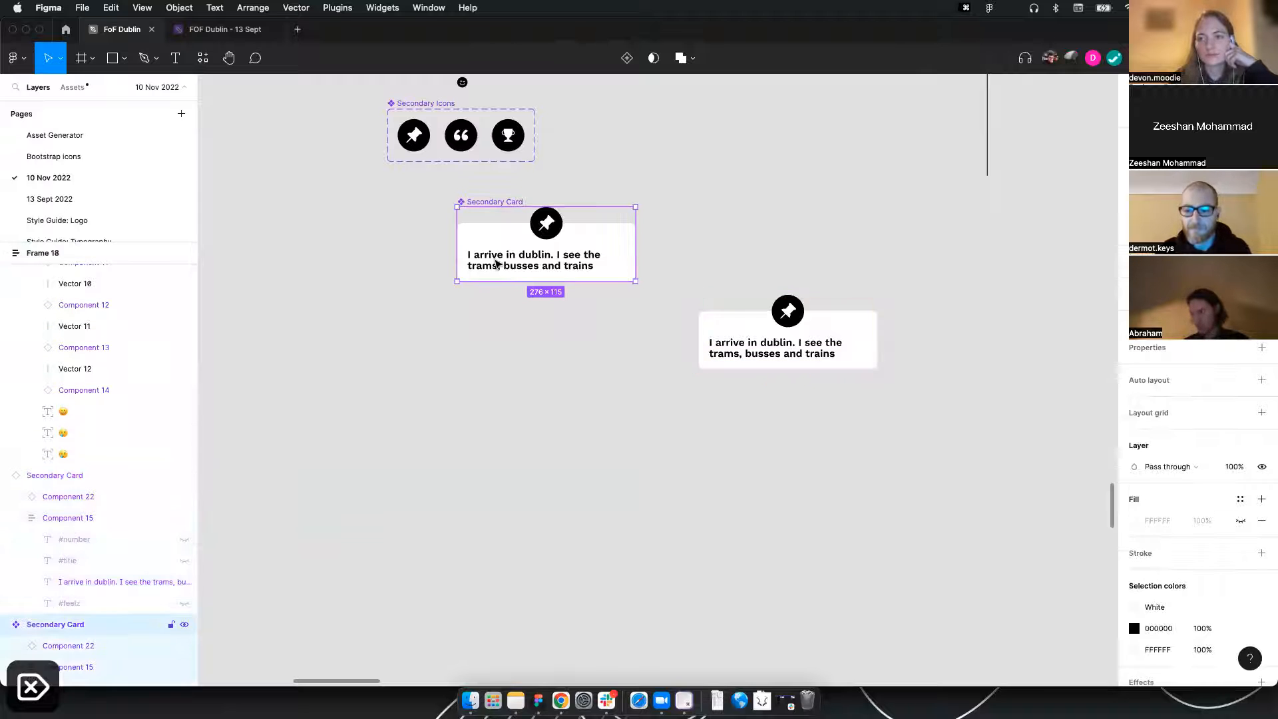
{"action": "left_click", "coordinate": [131, 542]}
{"action": "key", "text": "BackSpace"}
{"action": "left_click", "coordinate": [122, 545]}
{"action": "key", "text": "BackSpace"}
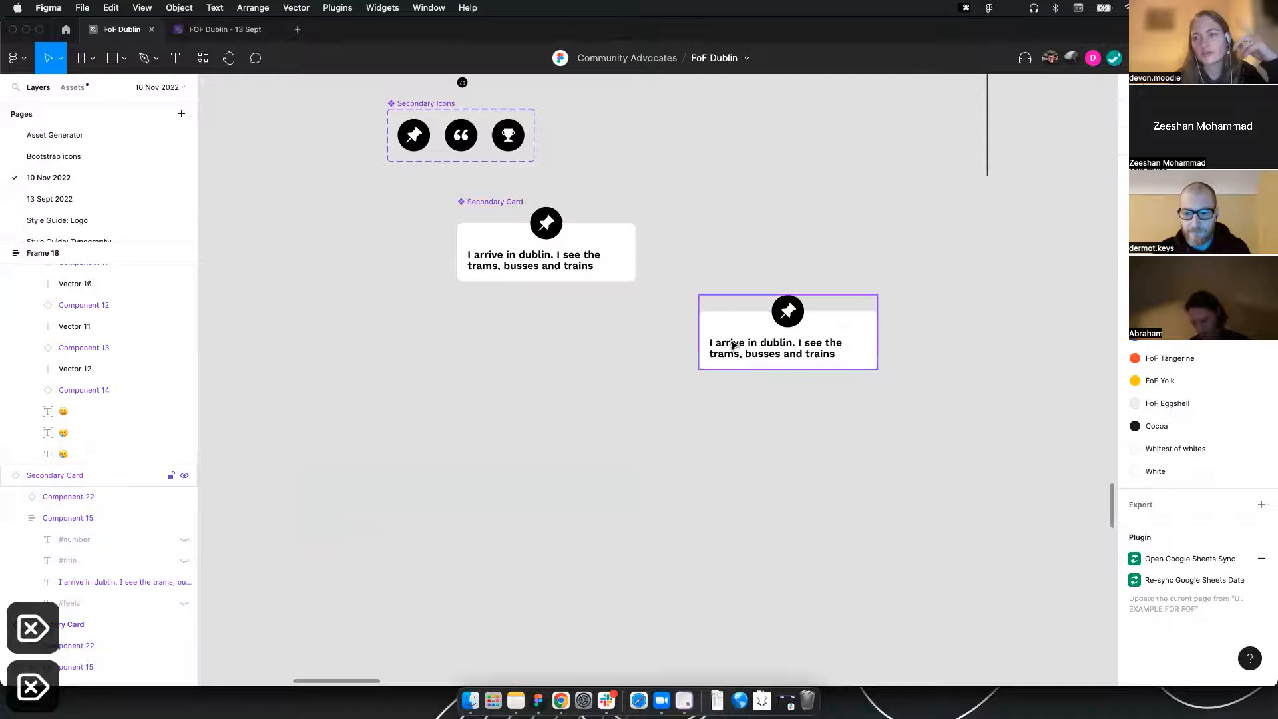
{"action": "left_click", "coordinate": [91, 546]}
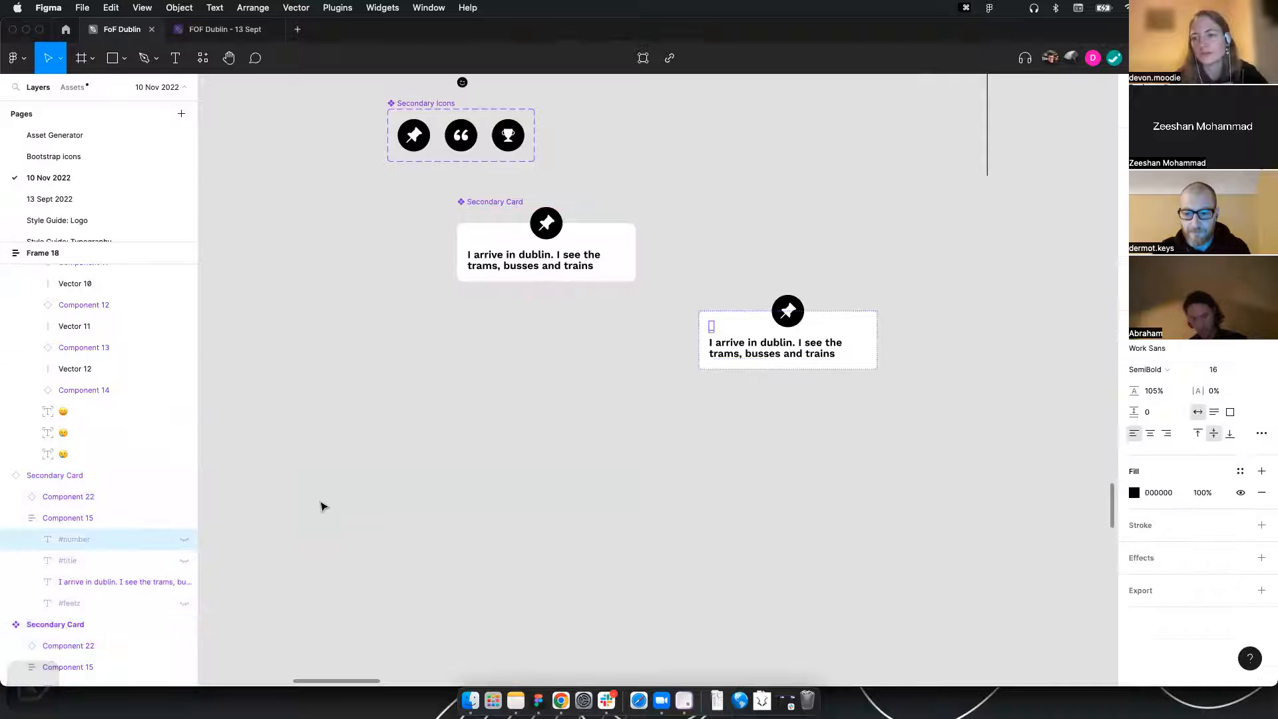
{"action": "left_click", "coordinate": [517, 251]}
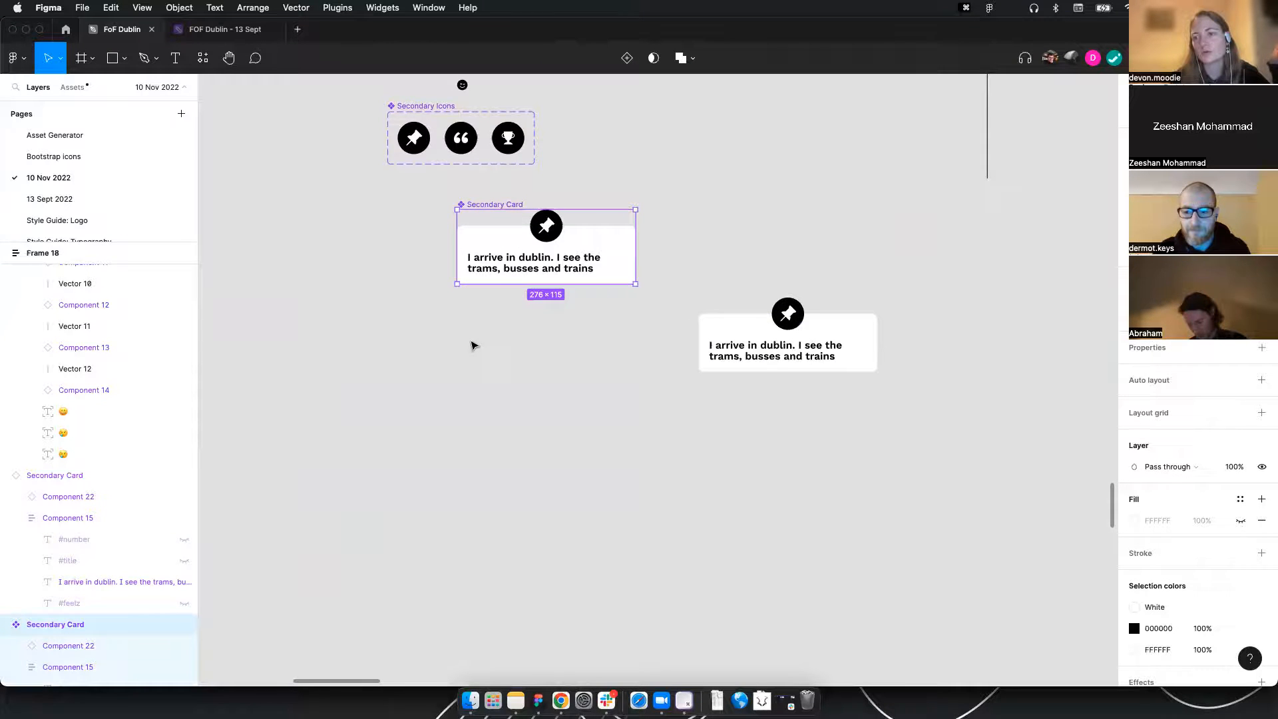
Place another Secondary Card copy below the main component and open the Google Sheets Sync plugin
{"action": "scroll", "coordinate": [472, 346], "scroll_direction": "down", "scroll_amount": 5}
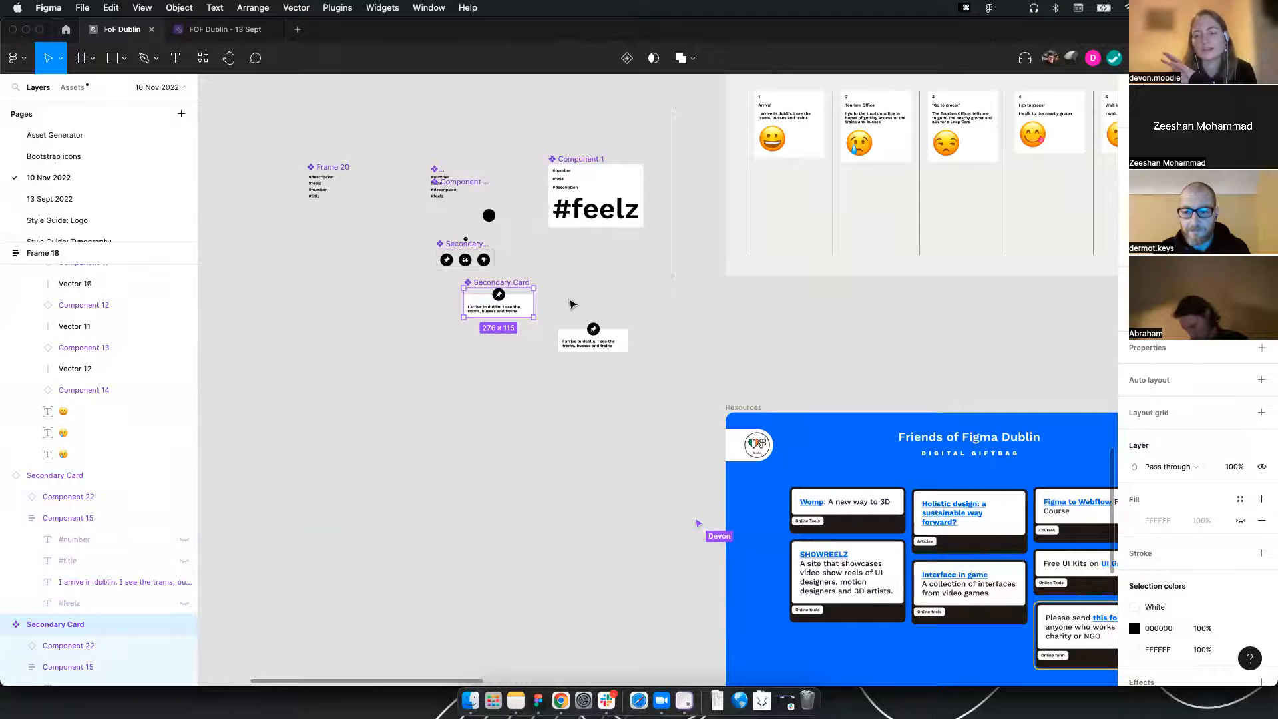
{"action": "scroll", "coordinate": [569, 305], "scroll_direction": "up", "scroll_amount": 3}
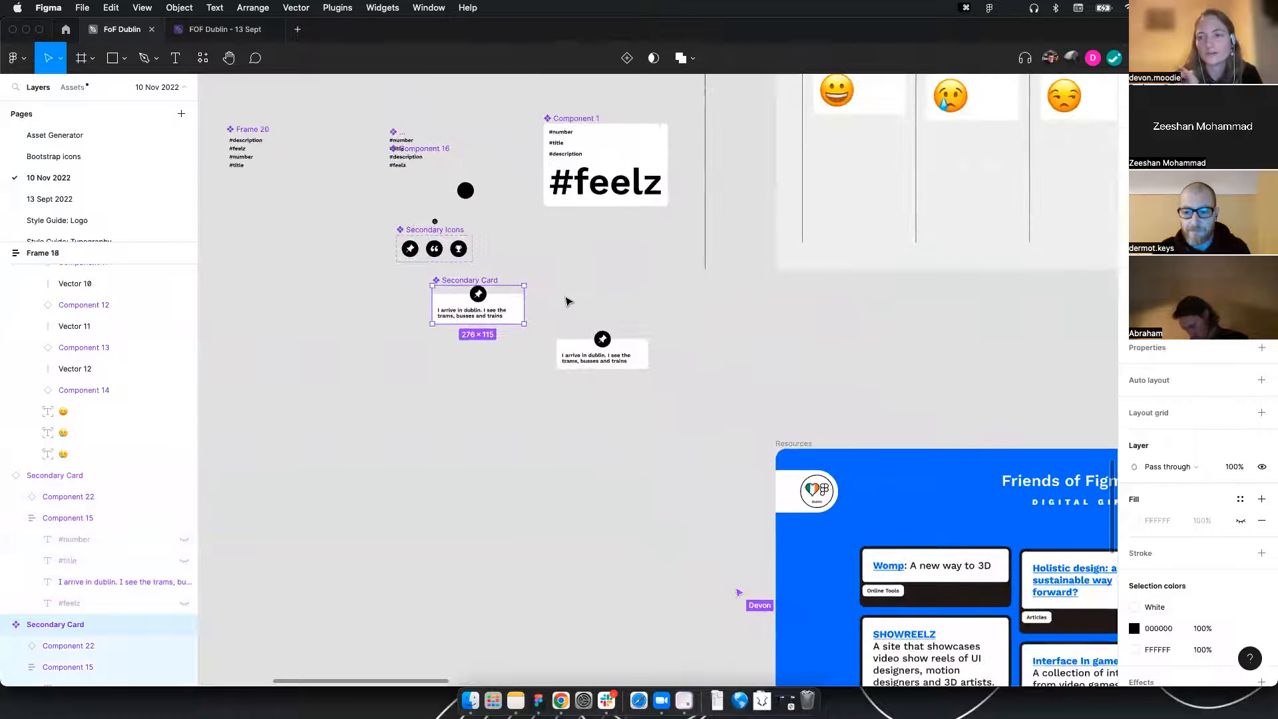
{"action": "left_click", "coordinate": [337, 7]}
{"action": "left_click", "coordinate": [466, 300]}
{"action": "left_click_drag", "start_coordinate": [466, 299], "coordinate": [458, 434]}
{"action": "left_click", "coordinate": [337, 7]}
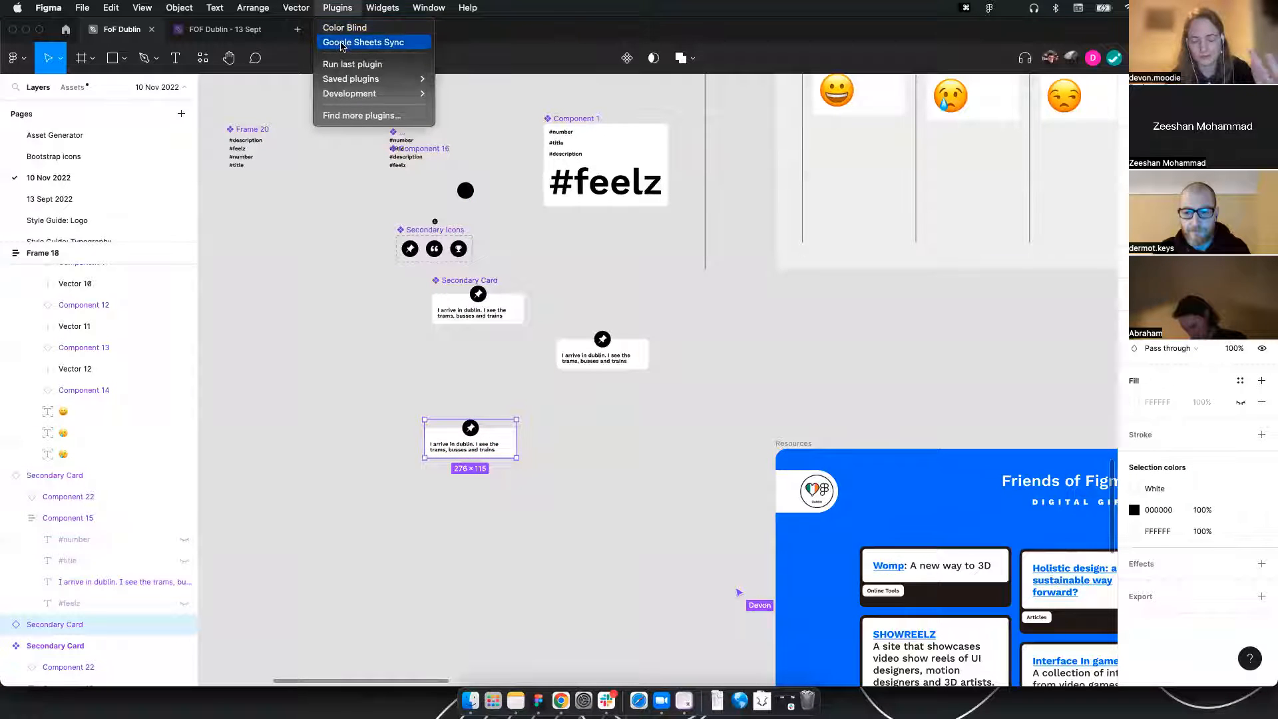
{"action": "left_click", "coordinate": [342, 44]}
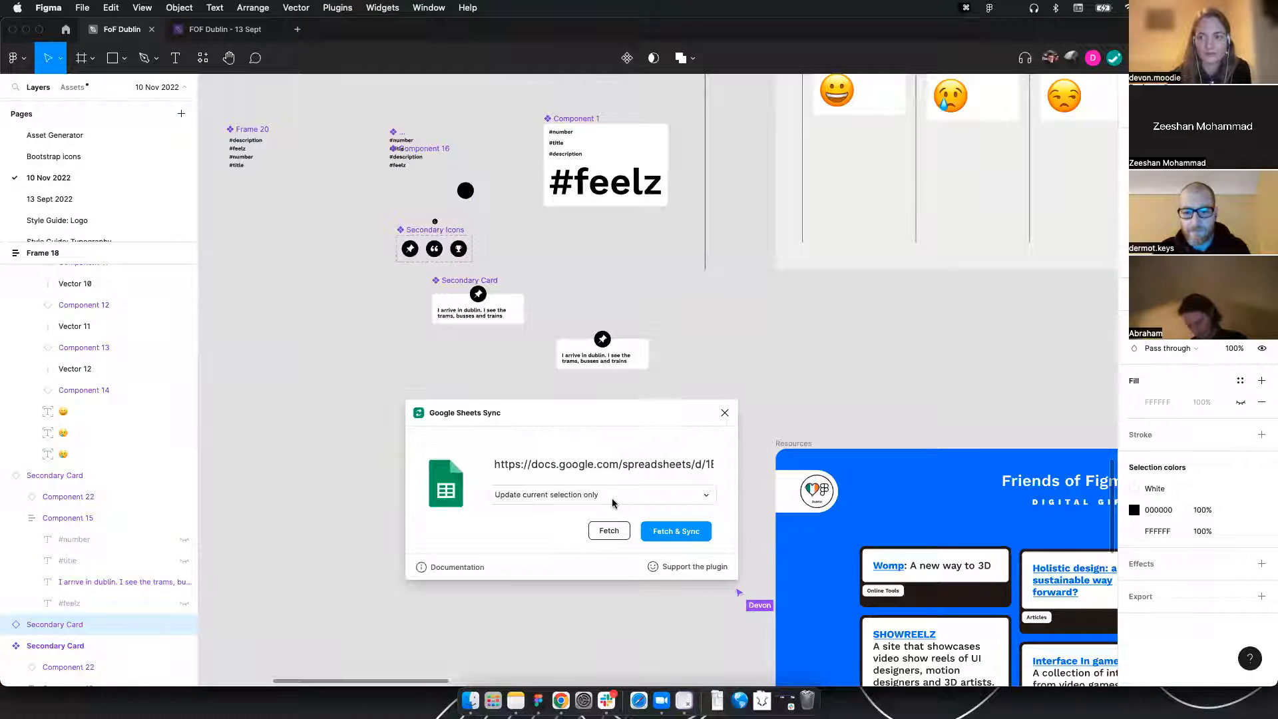
Move the Google Sheets Sync window aside and duplicate the lowest card into an evenly spaced vertical column of six
{"action": "left_click", "coordinate": [525, 378]}
{"action": "scroll", "coordinate": [480, 392], "scroll_direction": "down", "scroll_amount": 5}
{"action": "scroll", "coordinate": [480, 392], "scroll_direction": "right", "scroll_amount": 5}
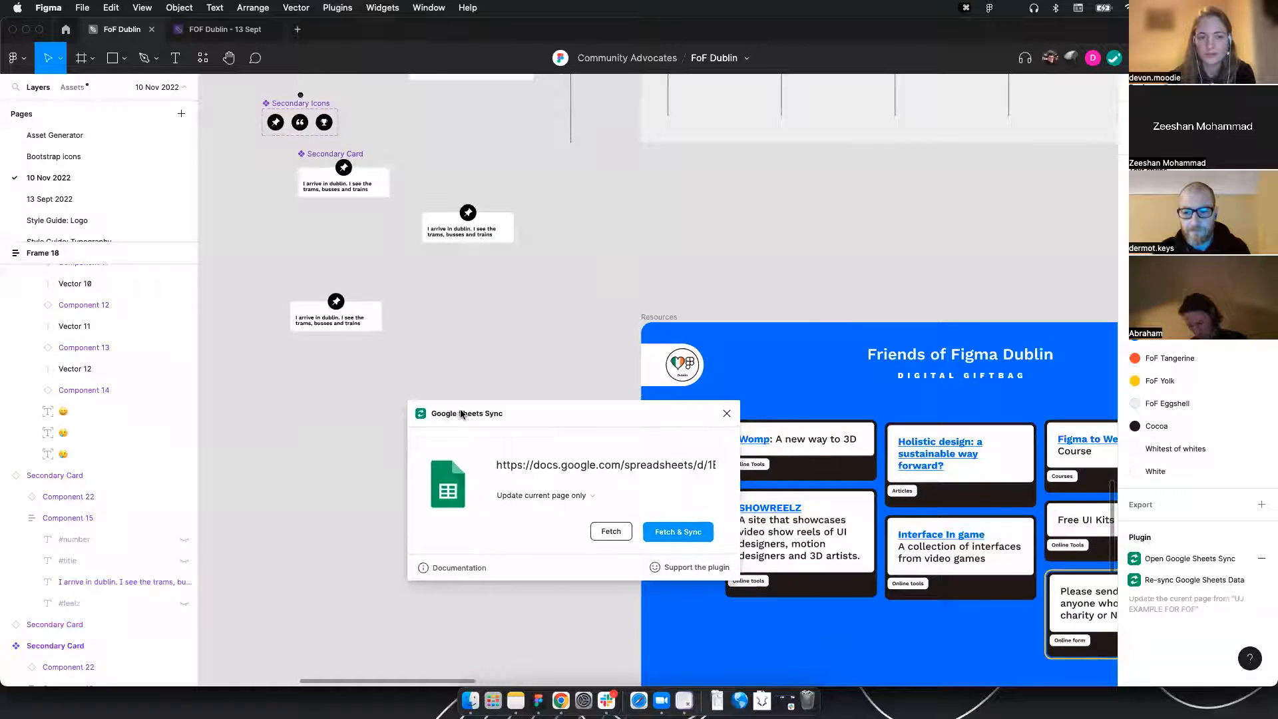
{"action": "left_click_drag", "start_coordinate": [457, 413], "coordinate": [581, 266]}
{"action": "left_click_drag", "start_coordinate": [318, 368], "coordinate": [444, 326]}
{"action": "left_click", "coordinate": [452, 280]}
{"action": "left_click_drag", "start_coordinate": [445, 282], "coordinate": [446, 368]}
{"action": "key", "text": "super+d"}
{"action": "key", "text": "super+d"}
{"action": "key", "text": "super+d"}
{"action": "key", "text": "super+d"}
Fetch and sync the spreadsheet data into the six stacked cards, using the Update current selection only option
{"action": "left_click_drag", "start_coordinate": [363, 214], "coordinate": [483, 636]}
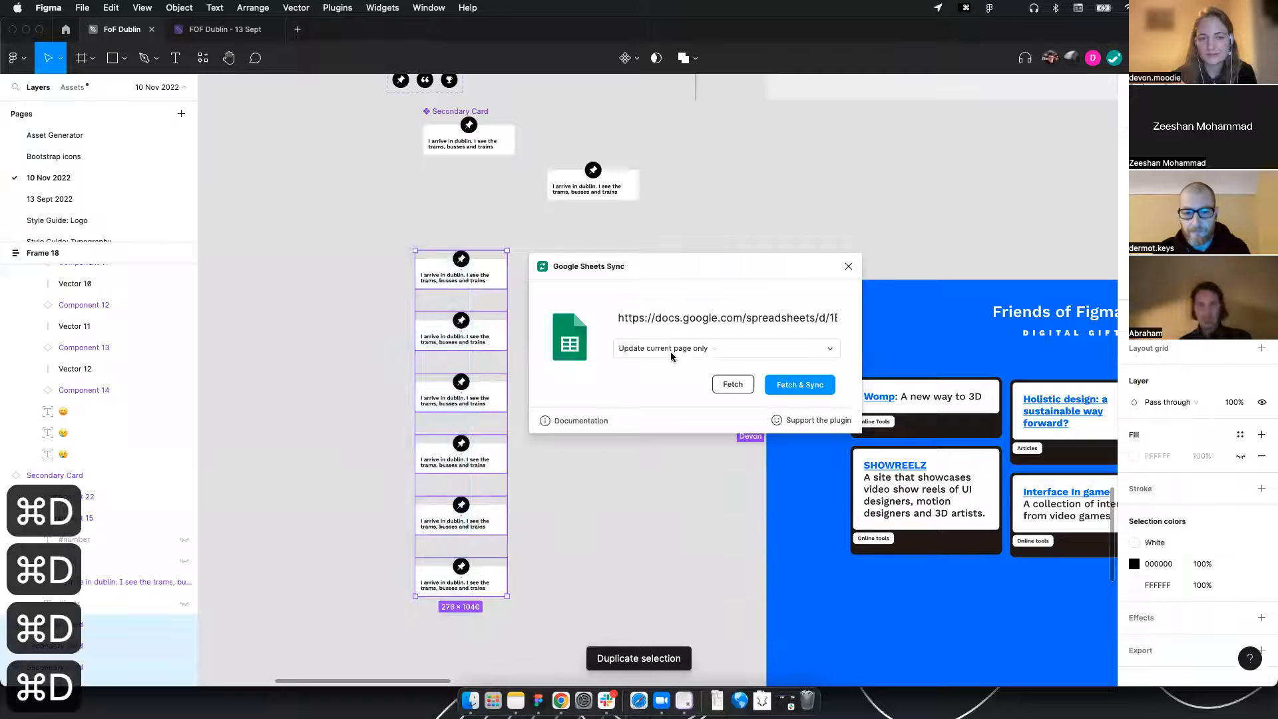
{"action": "left_click", "coordinate": [671, 355]}
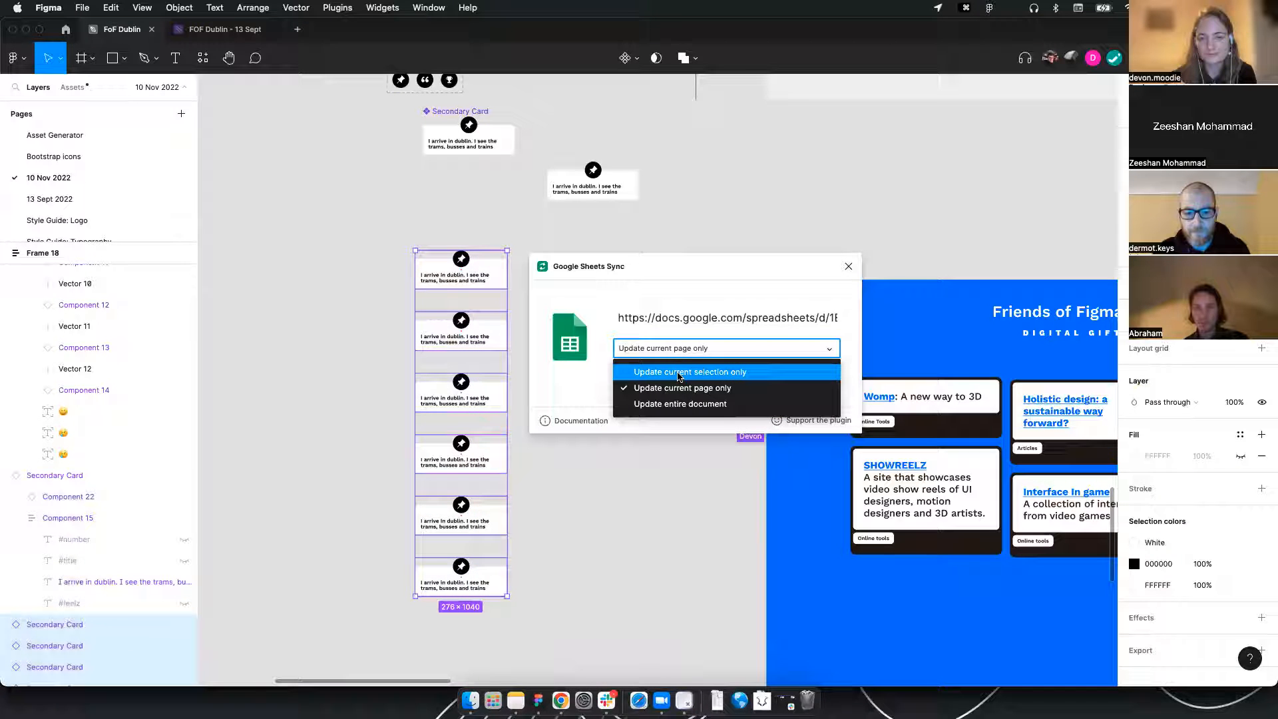
{"action": "left_click", "coordinate": [679, 375]}
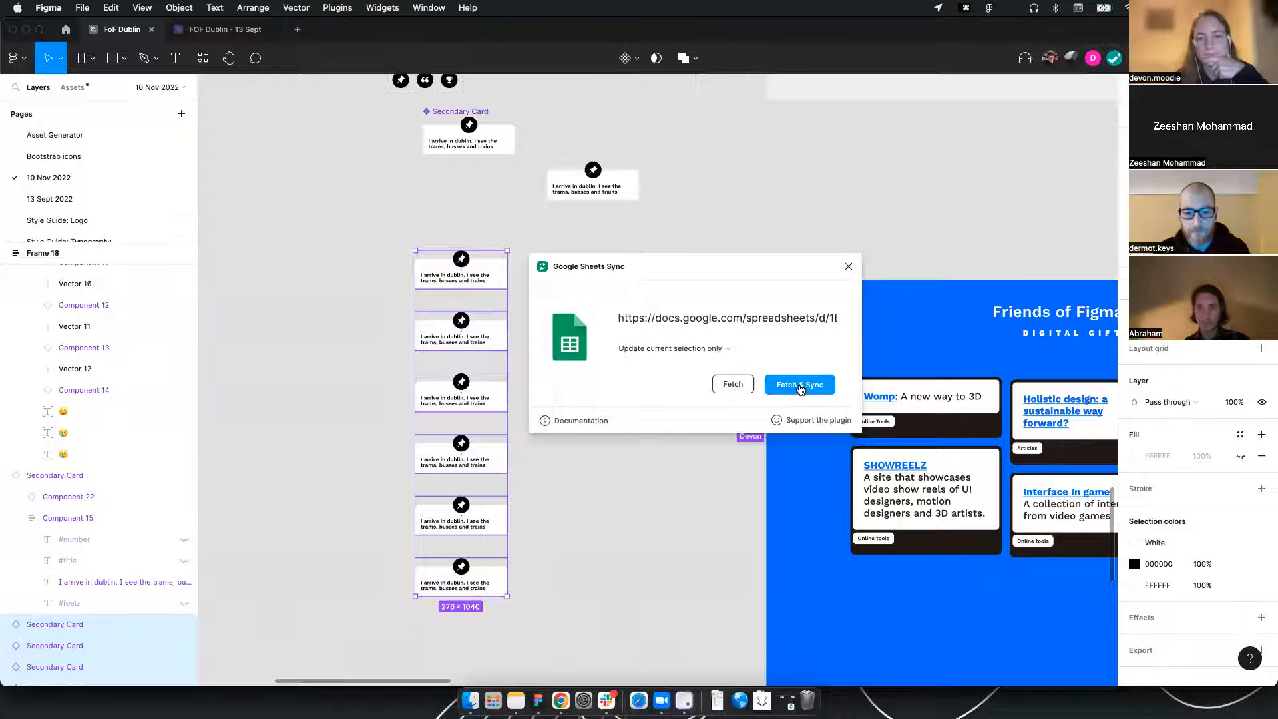
{"action": "left_click", "coordinate": [799, 385]}
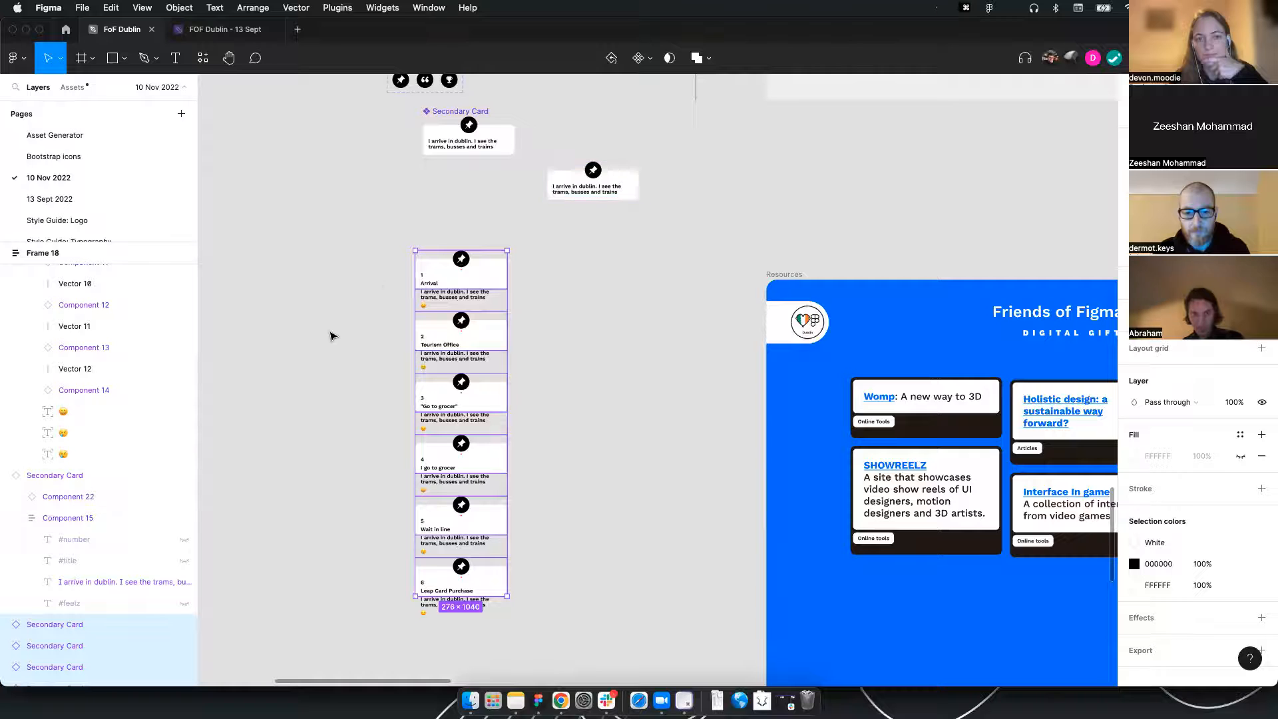
Delete the six synced cards and select the remaining Secondary Card copy
{"action": "scroll", "coordinate": [426, 311], "scroll_direction": "up", "scroll_amount": 1}
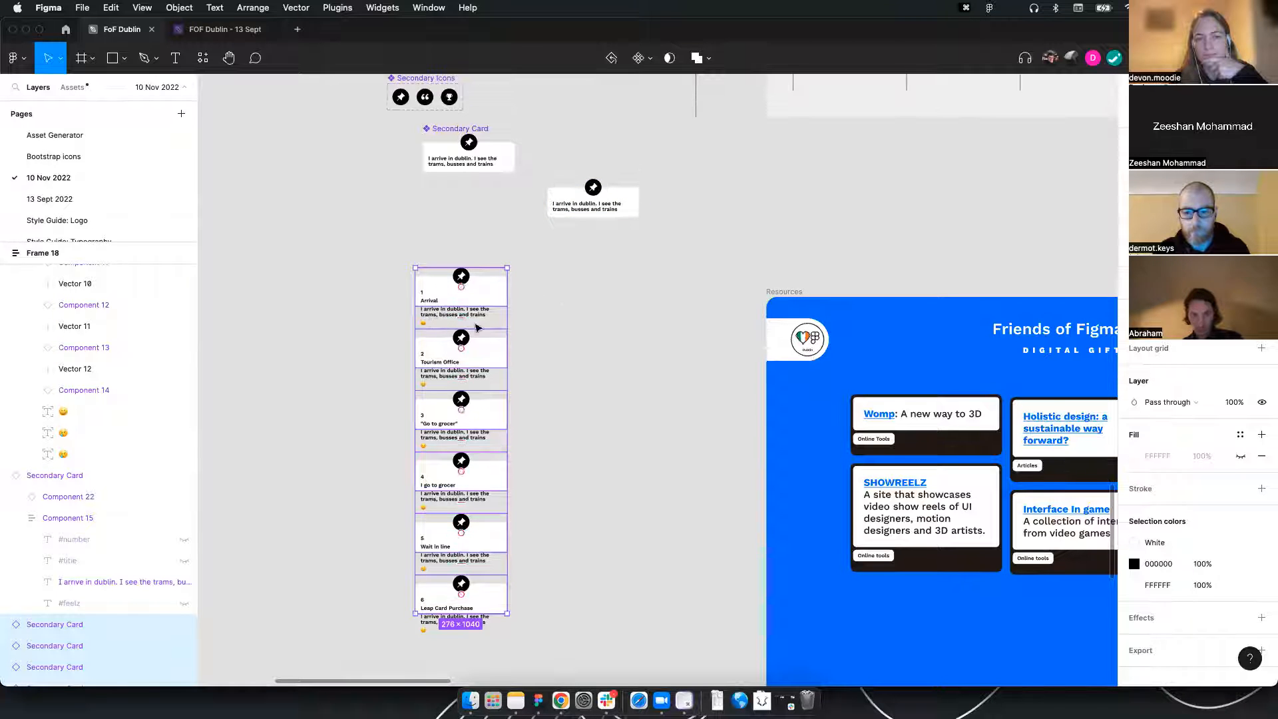
{"action": "scroll", "coordinate": [476, 327], "scroll_direction": "up", "scroll_amount": 5}
{"action": "left_click", "coordinate": [603, 356]}
{"action": "scroll", "coordinate": [576, 307], "scroll_direction": "up", "scroll_amount": 5}
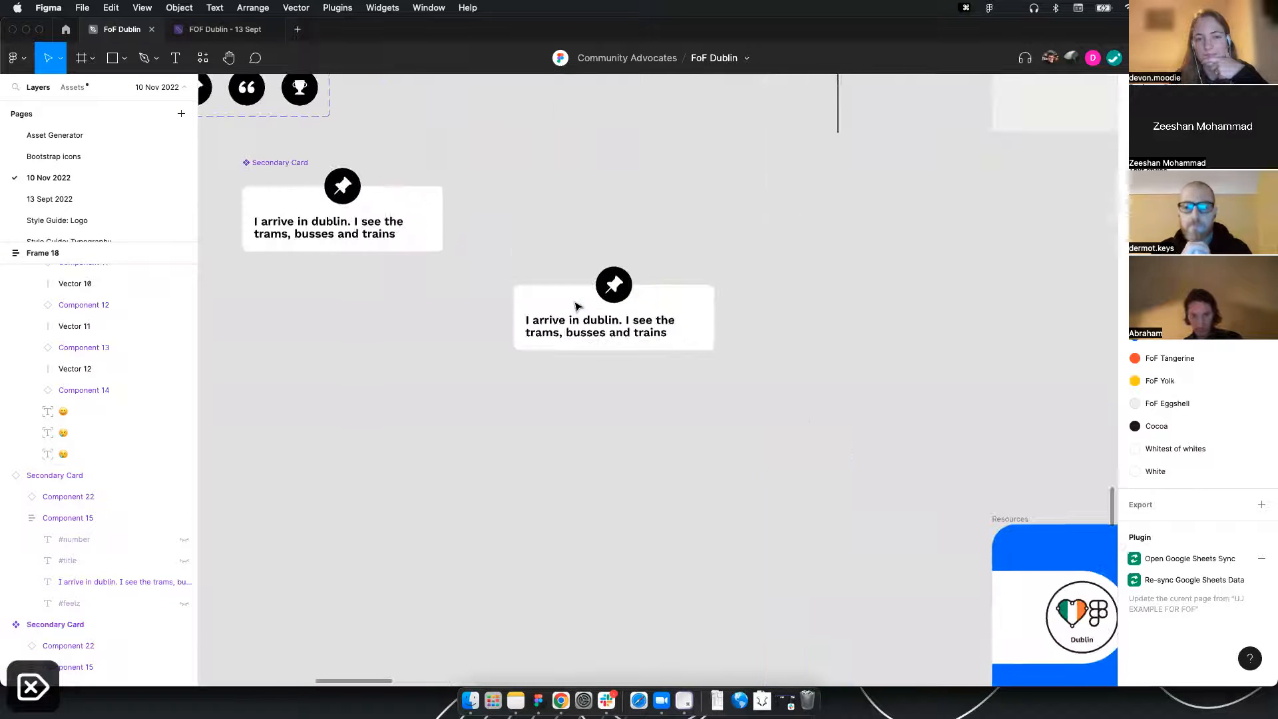
{"action": "left_click", "coordinate": [574, 319]}
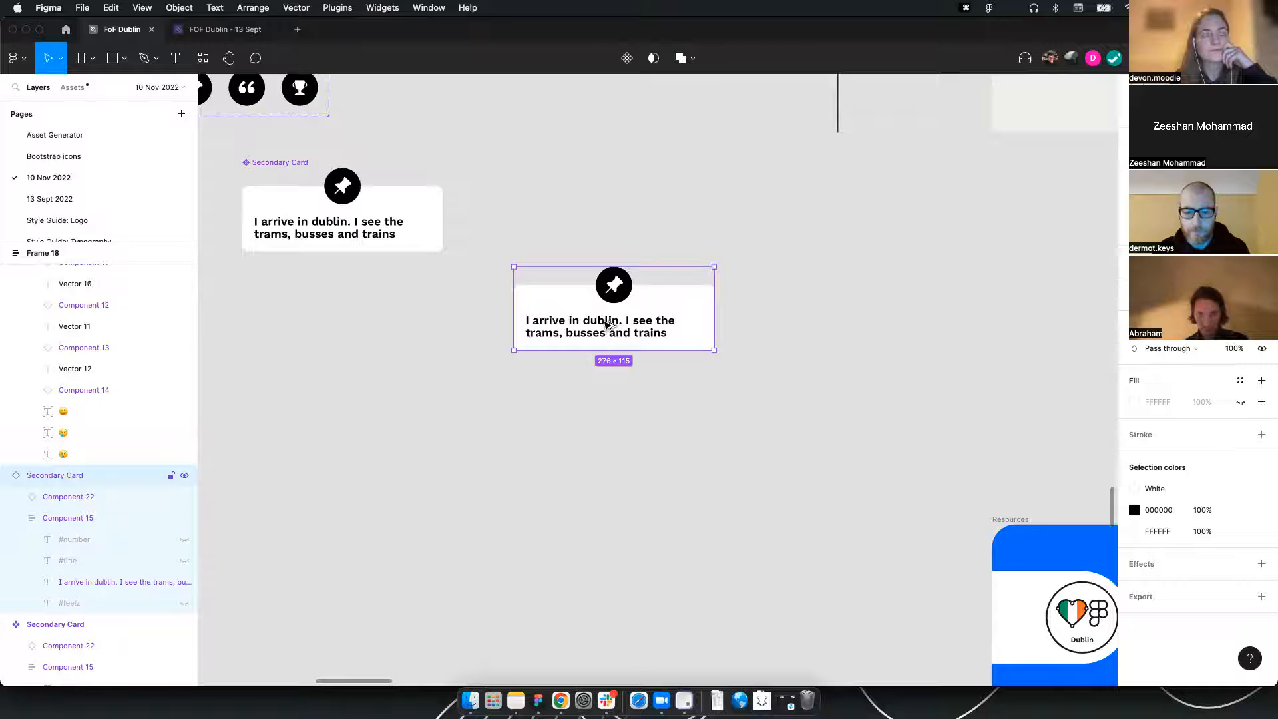
Open the card copy's text for editing, search the web for "lorem ipsum" and copy the "Why do we use it?" paragraph from lipsum.com
{"action": "double_click", "coordinate": [593, 327]}
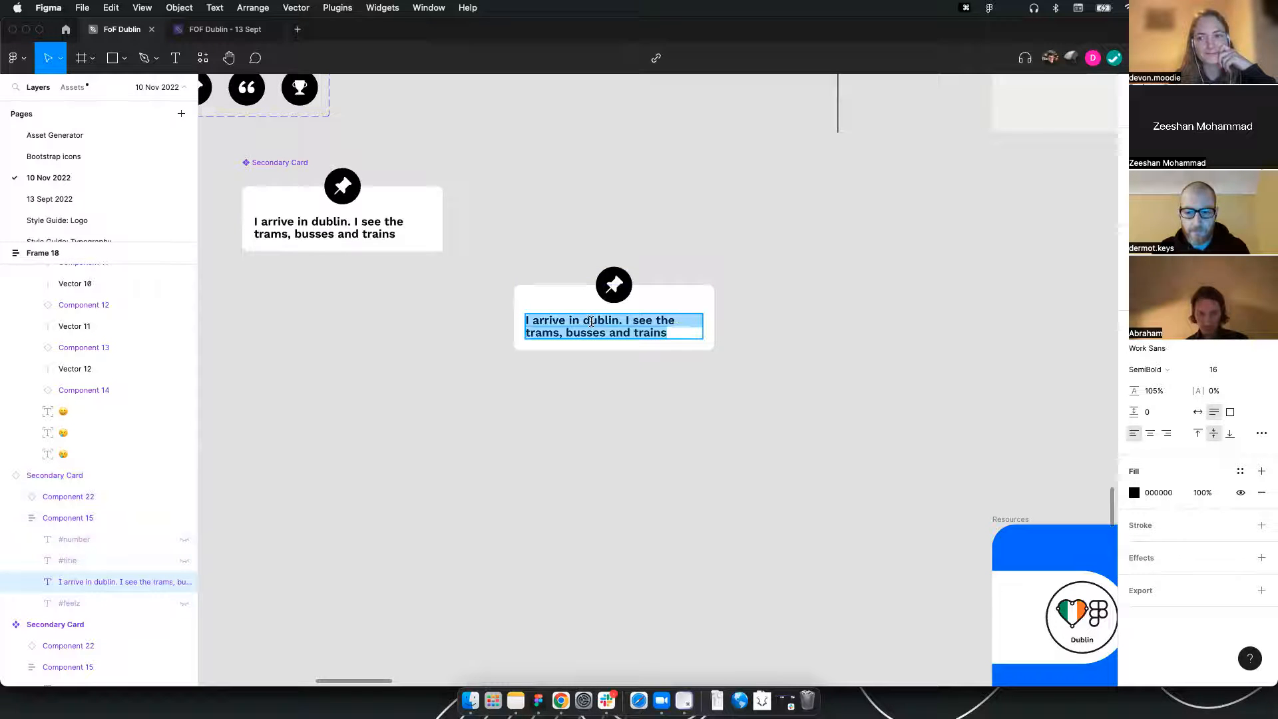
{"action": "key", "text": "super+space"}
{"action": "type", "text": "lorem"}
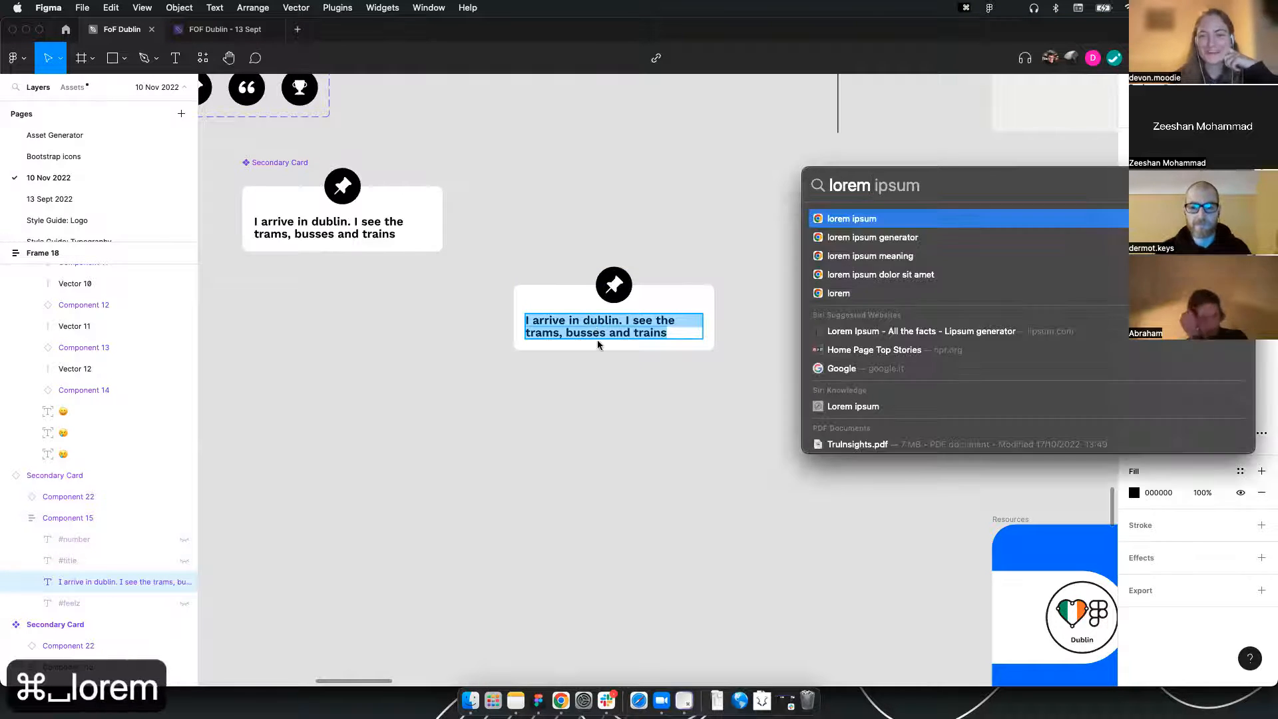
{"action": "key", "text": "Return"}
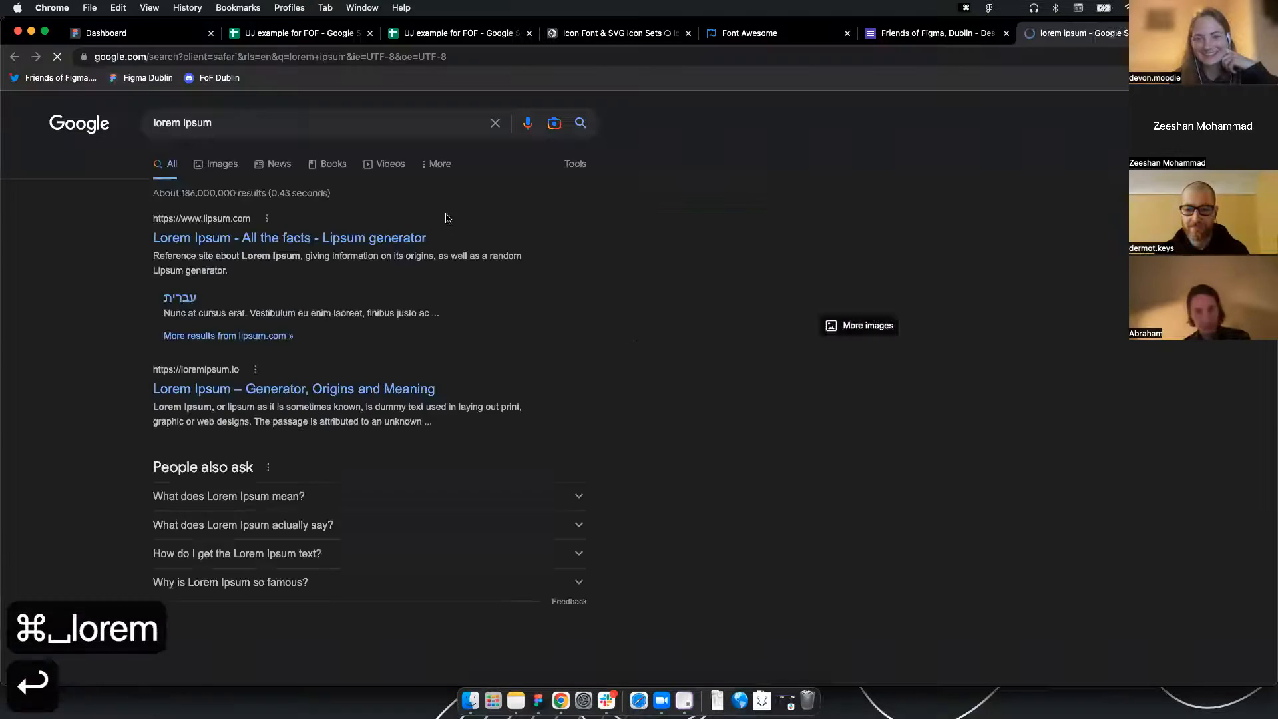
{"action": "left_click", "coordinate": [309, 237]}
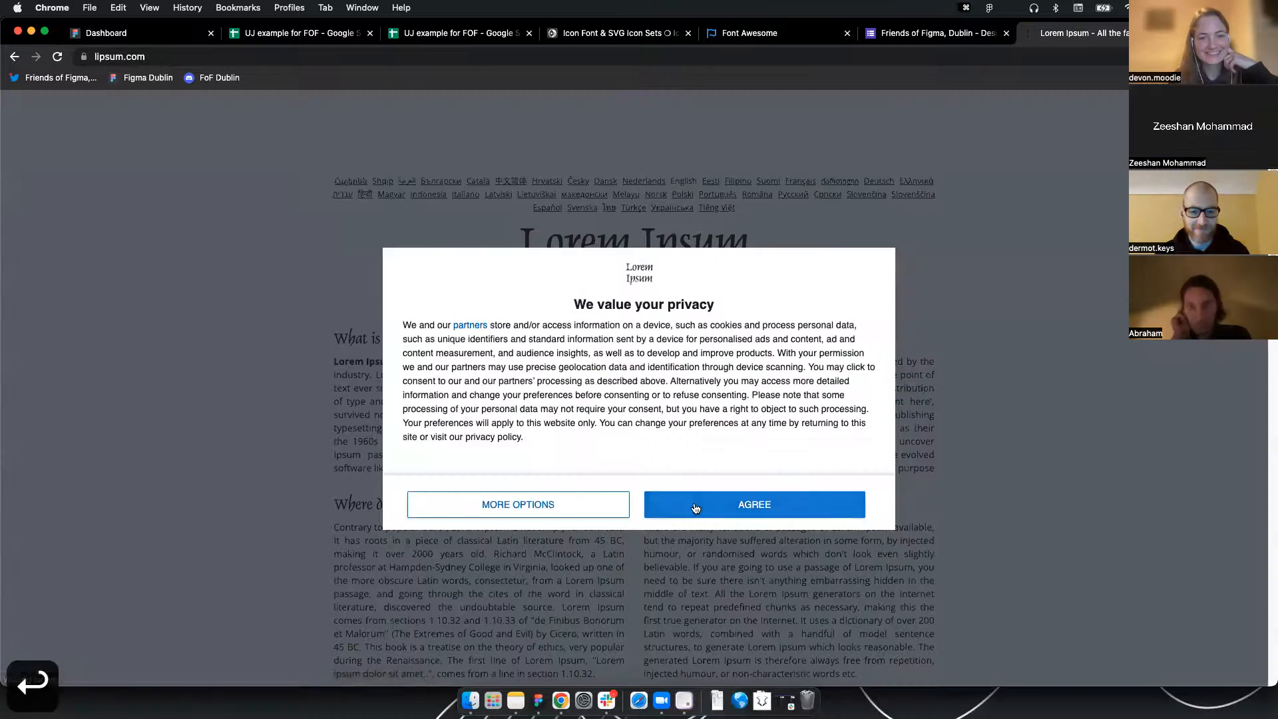
{"action": "left_click", "coordinate": [693, 505]}
{"action": "triple_click", "coordinate": [705, 404]}
{"action": "key", "text": "super+c"}
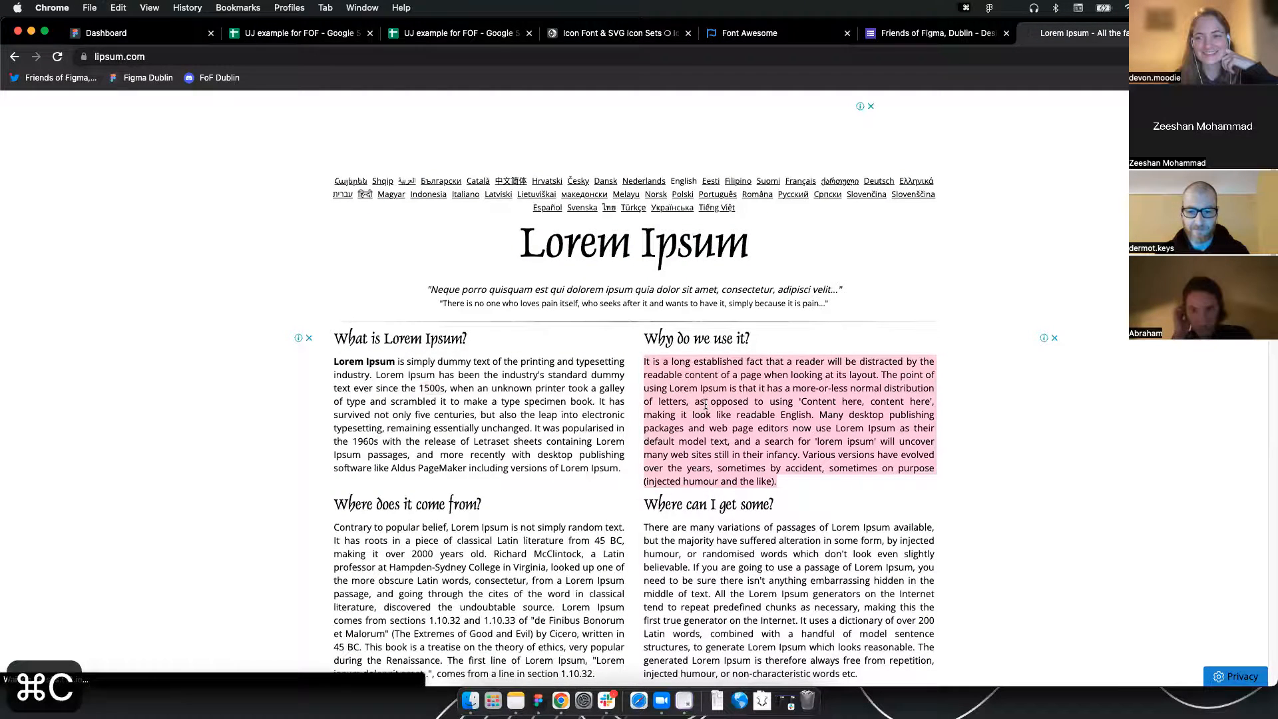
Back in Figma, replace the card copy's text with the copied paragraph, trimmed to its first sentence ending in "looking at its layout."
{"action": "key", "text": "super+Tab"}
{"action": "key", "text": "super+v"}
{"action": "left_click_drag", "start_coordinate": [611, 382], "coordinate": [776, 662]}
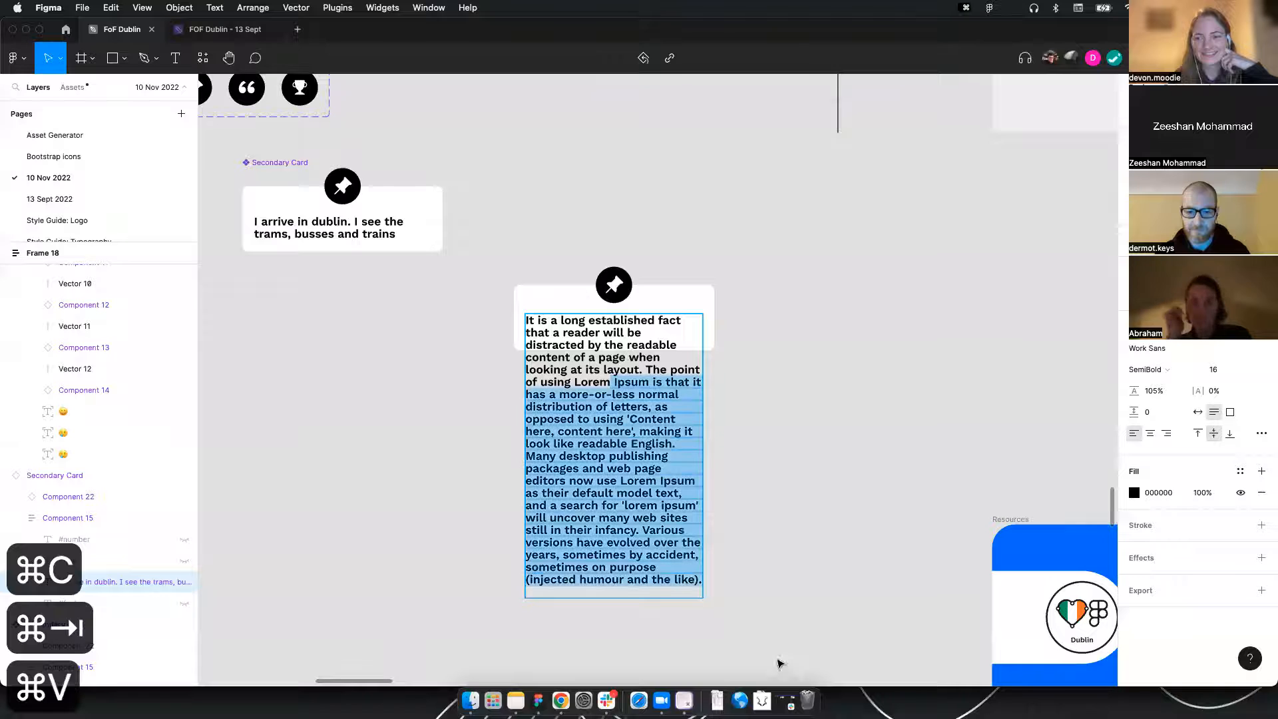
{"action": "key", "text": "BackSpace"}
{"action": "left_click_drag", "start_coordinate": [645, 370], "coordinate": [777, 499]}
{"action": "key", "text": "BackSpace"}
{"action": "left_click", "coordinate": [819, 462]}
{"action": "left_click", "coordinate": [670, 309]}
{"action": "scroll", "coordinate": [652, 332], "scroll_direction": "left", "scroll_amount": 3}
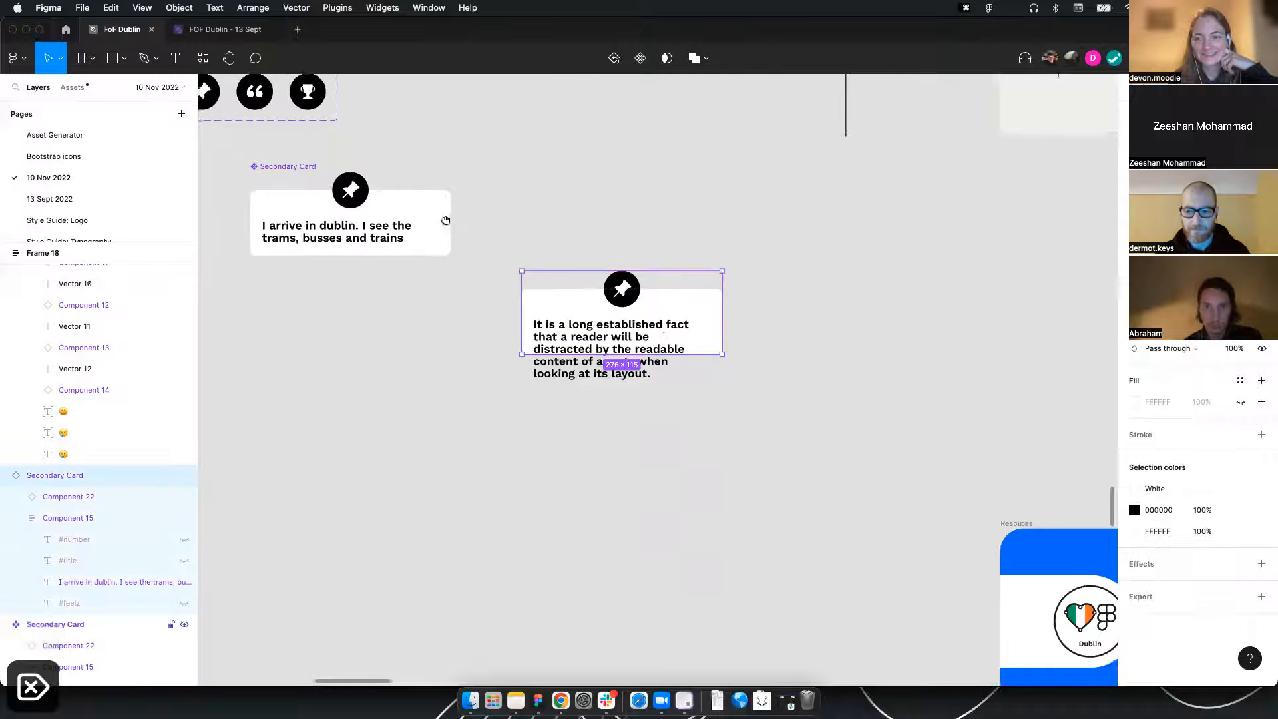
Push the card copy's changes to the Secondary Card main component and delete the copy
{"action": "right_click", "coordinate": [641, 372]}
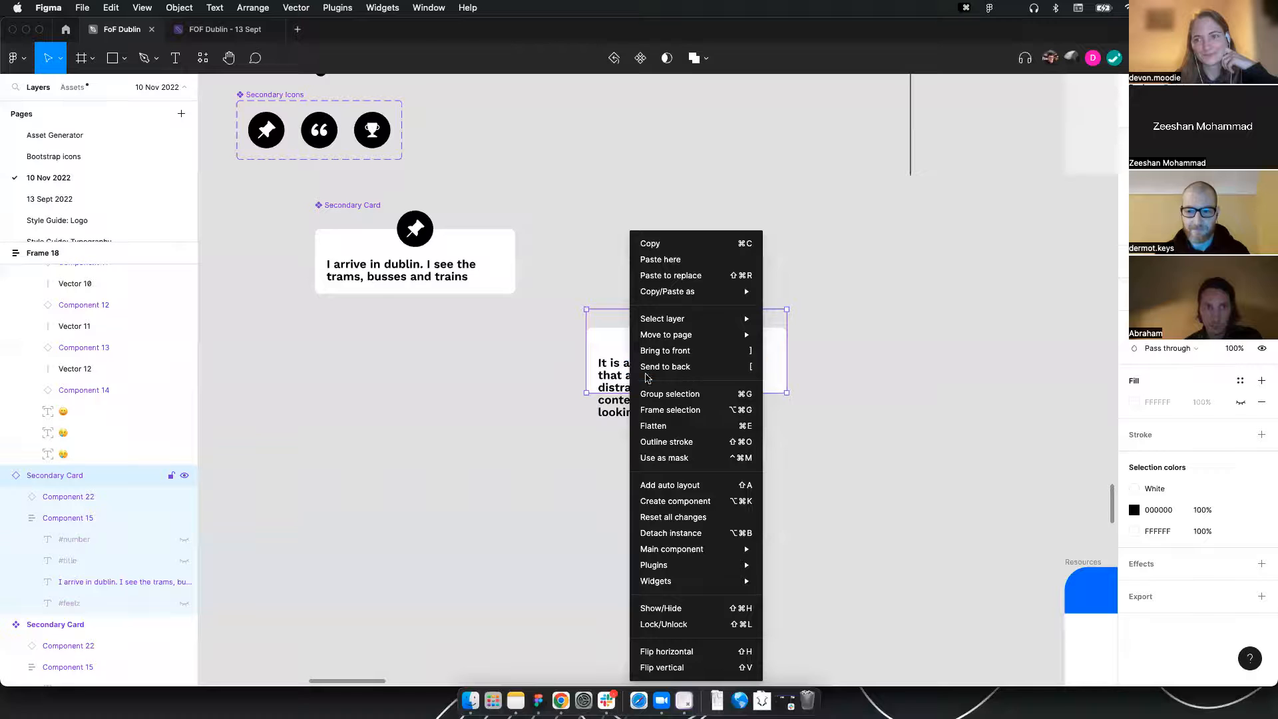
{"action": "mouse_move", "coordinate": [719, 550]}
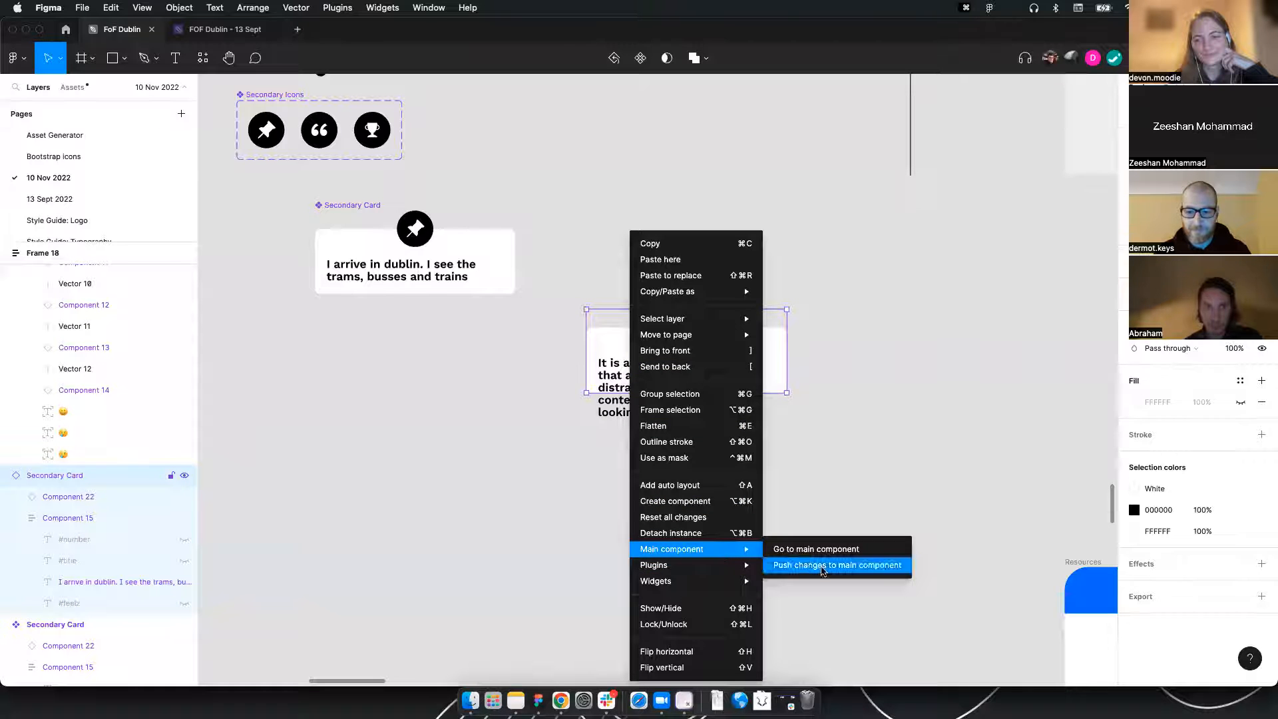
{"action": "left_click", "coordinate": [823, 565]}
{"action": "key", "text": "Delete"}
Set the vertical constraint of Component 15 inside the Secondary Card main component to Center
{"action": "left_click", "coordinate": [442, 275]}
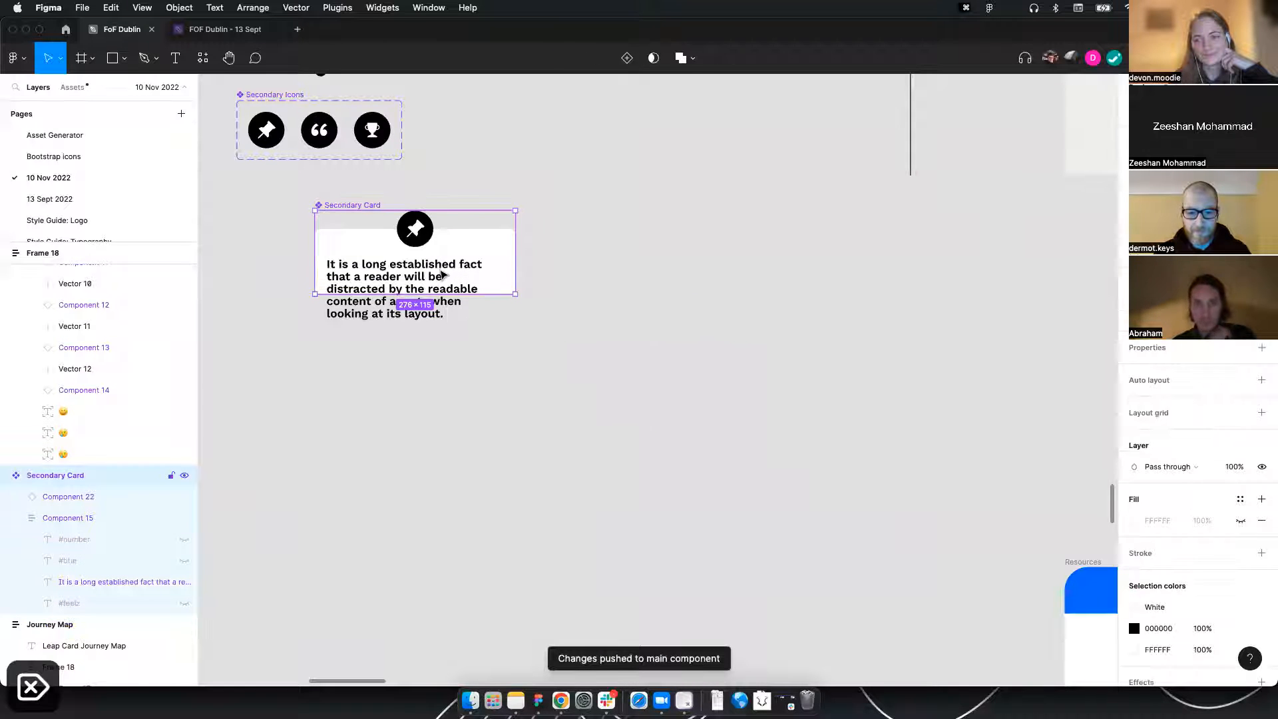
{"action": "left_click", "coordinate": [439, 273]}
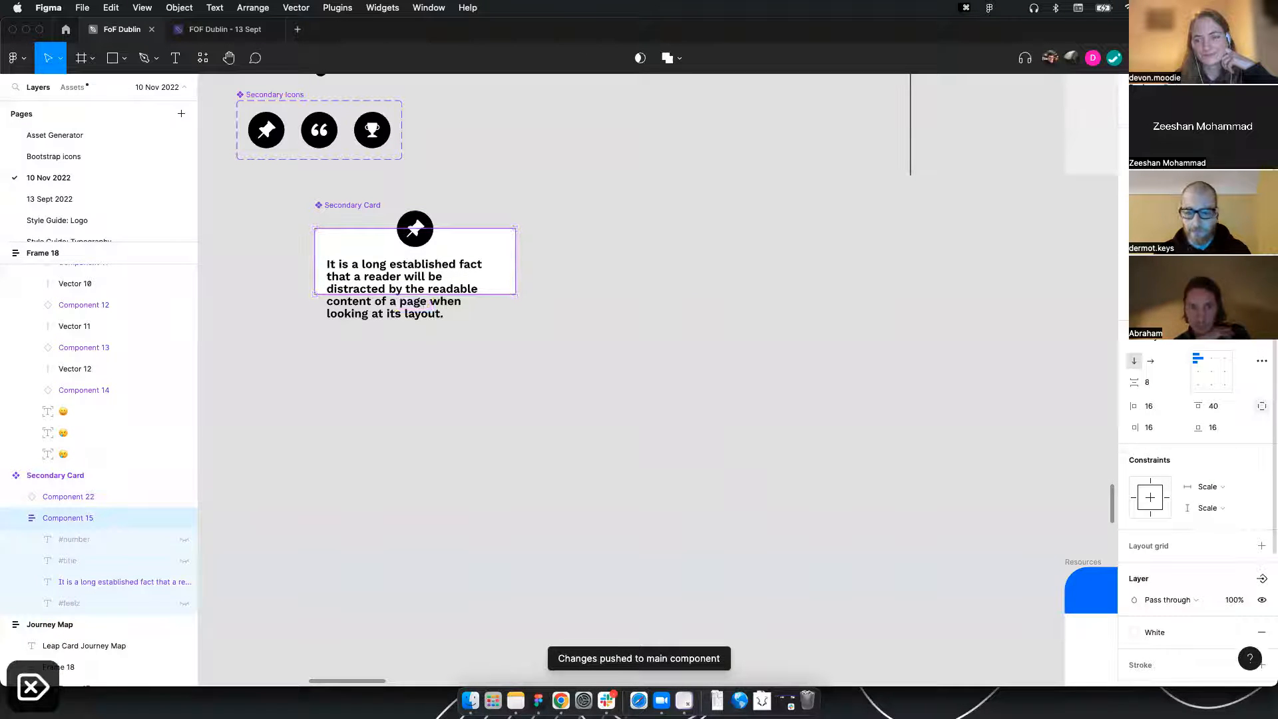
{"action": "double_click", "coordinate": [466, 294]}
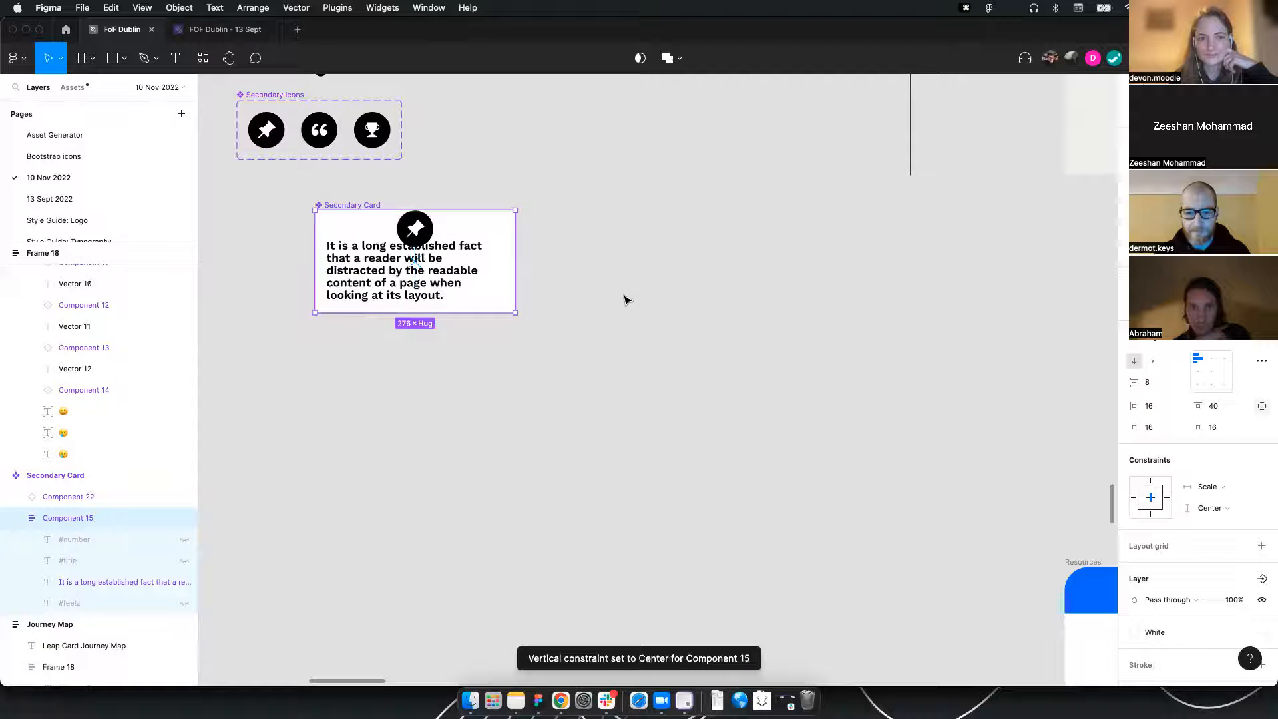
{"action": "left_click", "coordinate": [764, 265]}
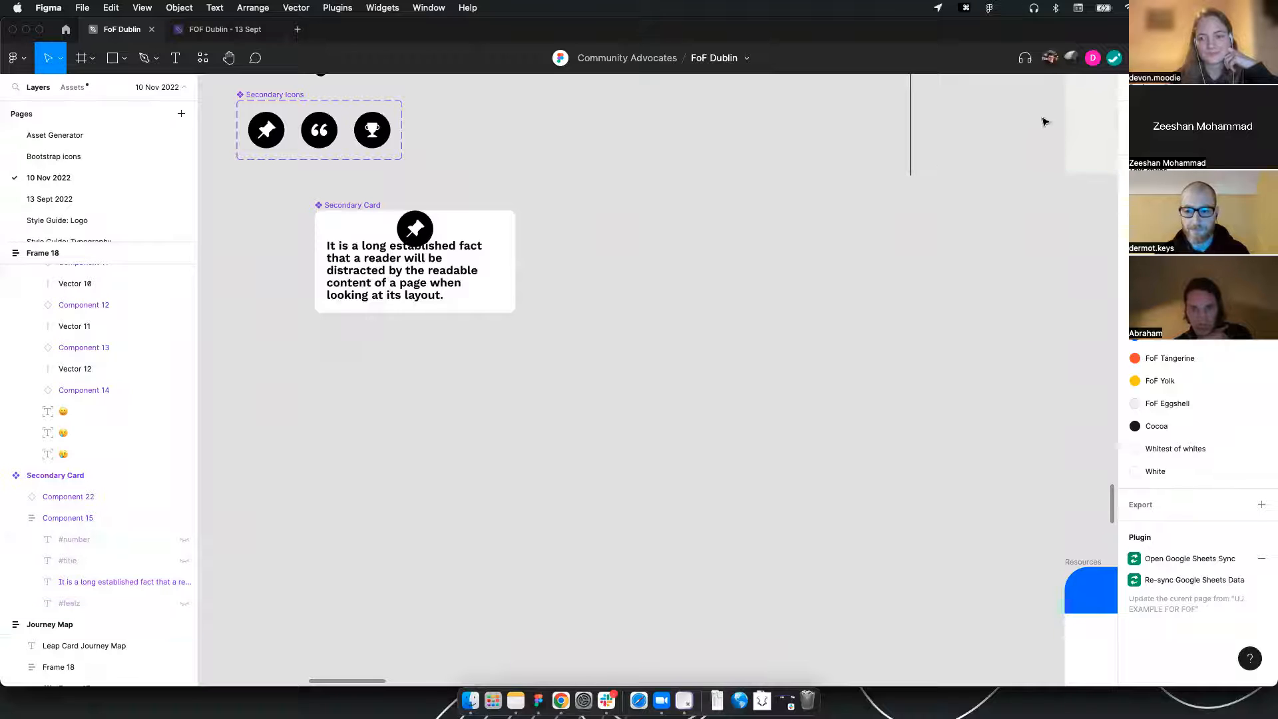
Reduce the top padding of Component 15 in the Secondary Card to 16
{"action": "left_click", "coordinate": [472, 241]}
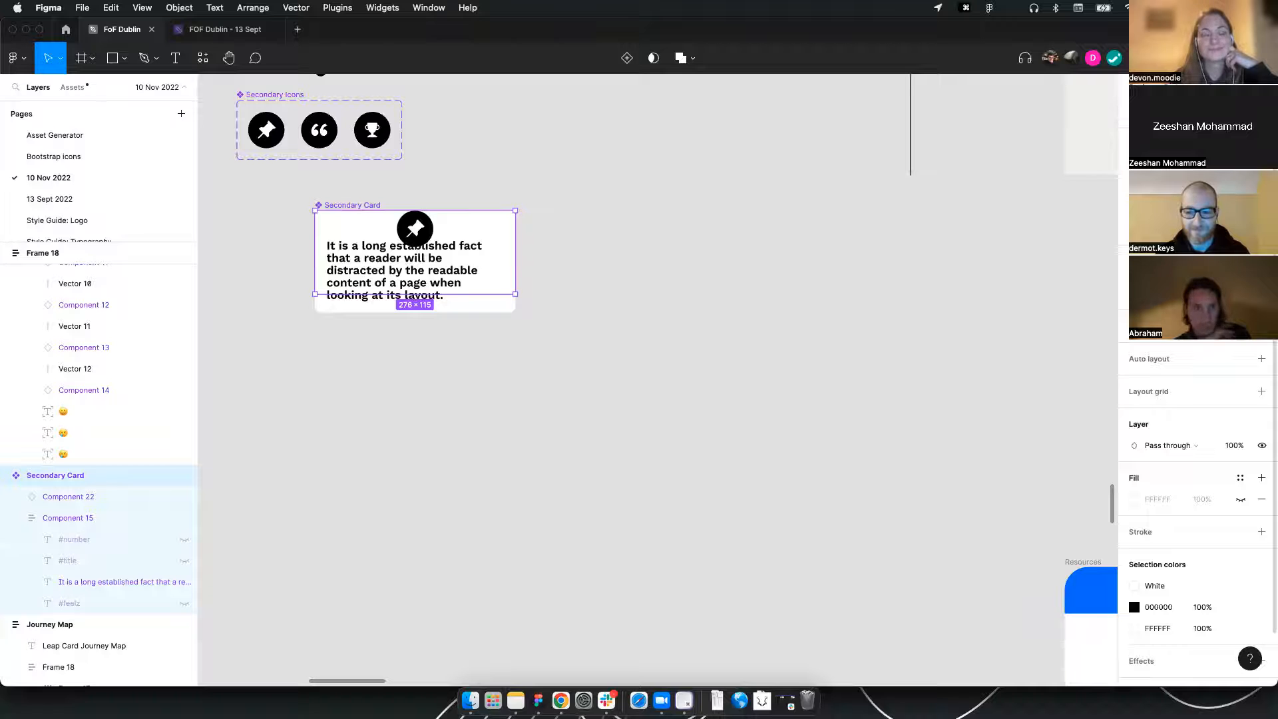
{"action": "left_click", "coordinate": [485, 251]}
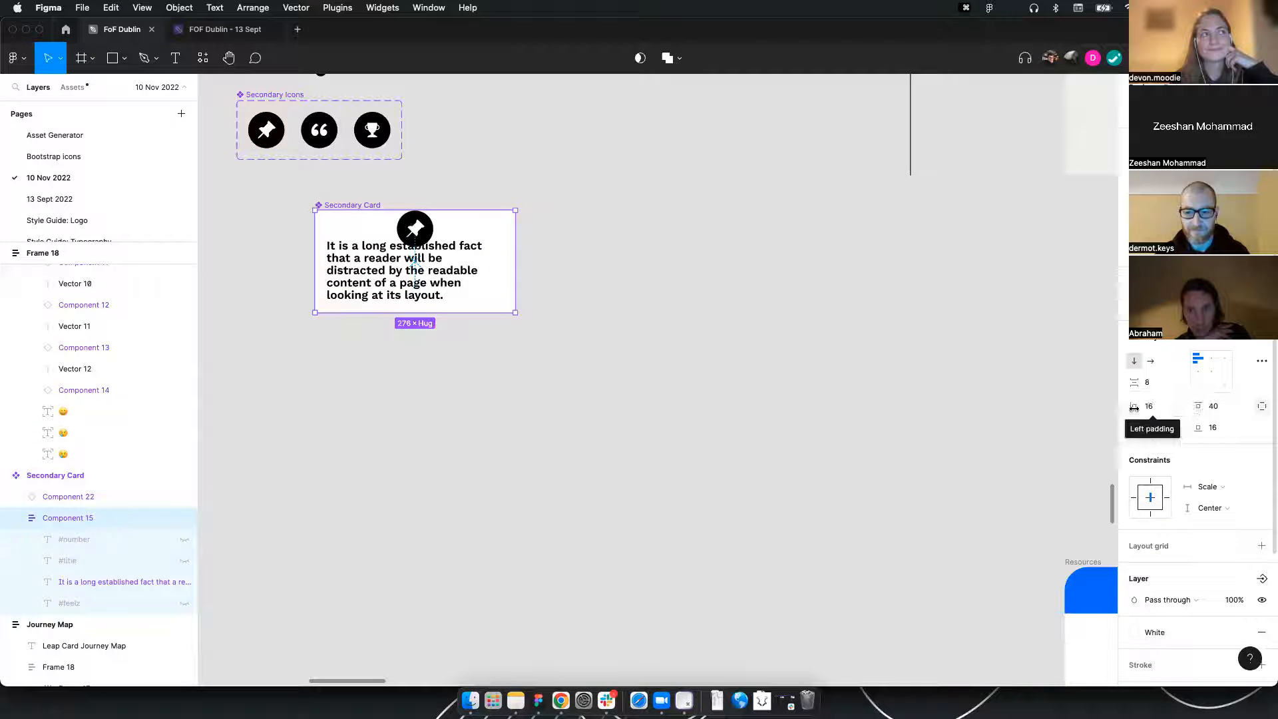
{"action": "left_click_drag", "start_coordinate": [1198, 406], "coordinate": [1173, 403]}
Move Component 15 down within the Secondary Card so its top edge meets the middle of the pin icon
{"action": "left_click", "coordinate": [347, 205]}
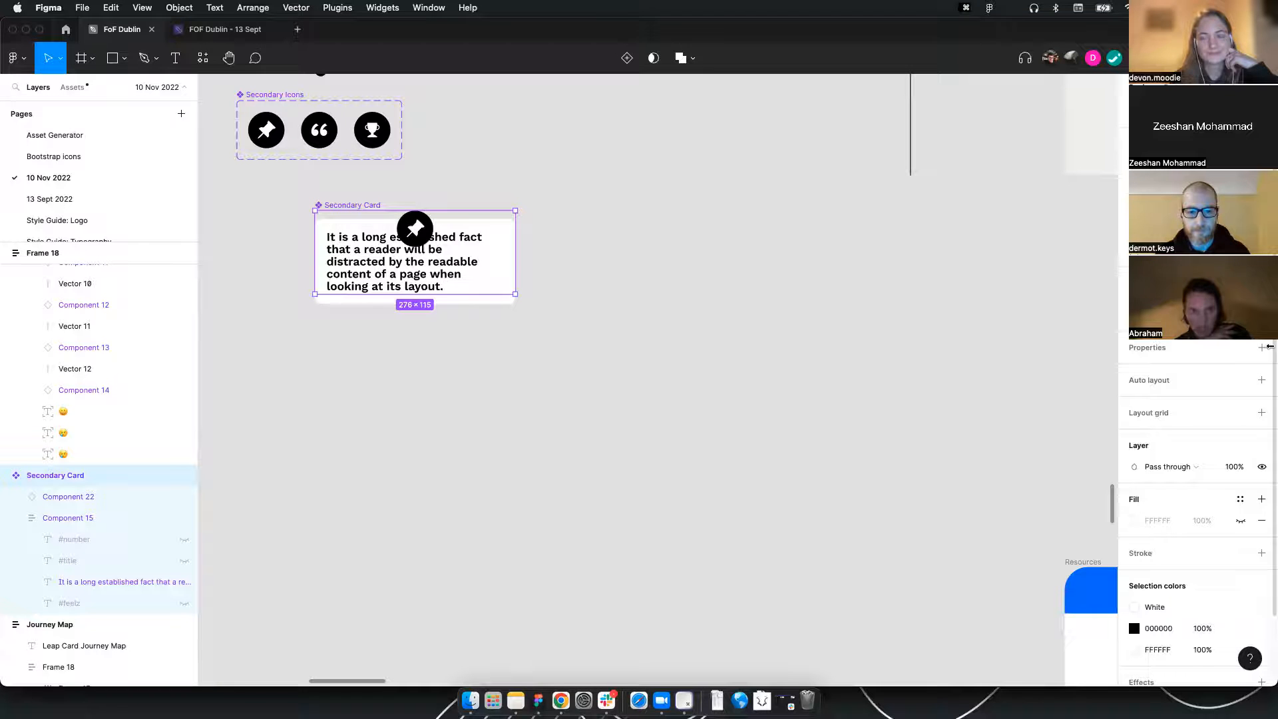
{"action": "scroll", "coordinate": [547, 326], "scroll_direction": "left", "scroll_amount": 3}
{"action": "scroll", "coordinate": [547, 326], "scroll_direction": "up", "scroll_amount": 1}
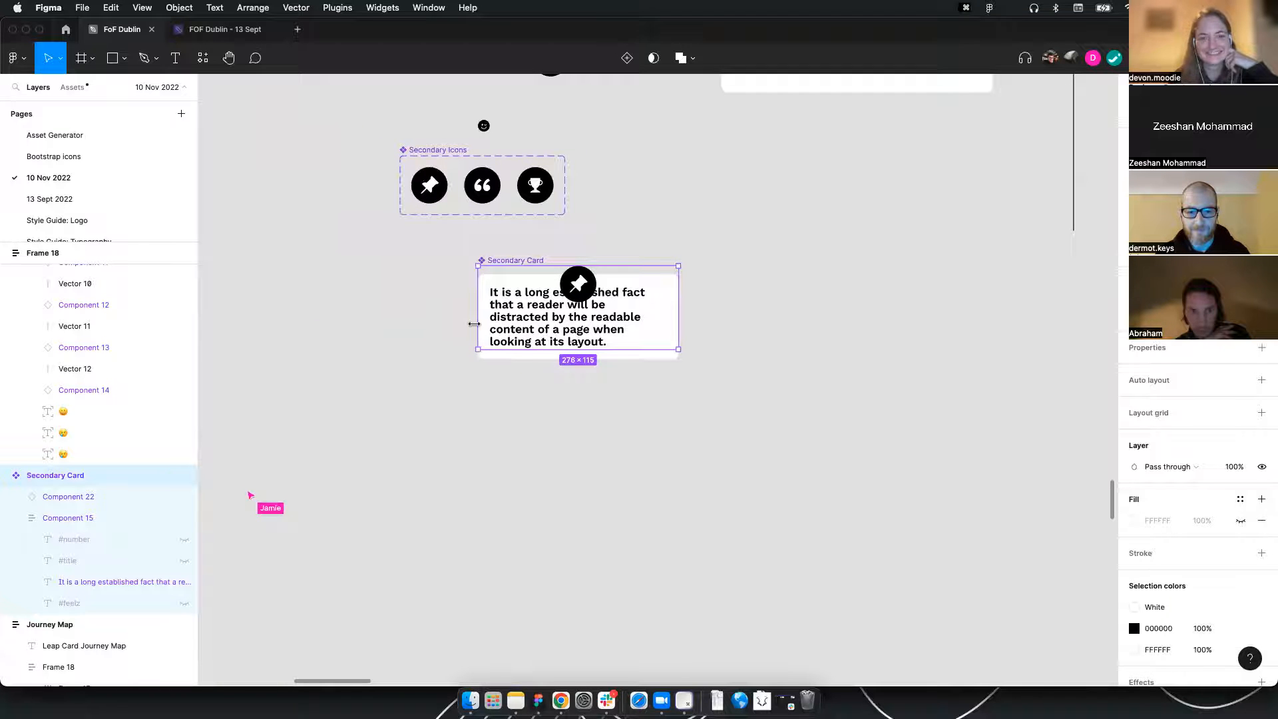
{"action": "double_click", "coordinate": [502, 327]}
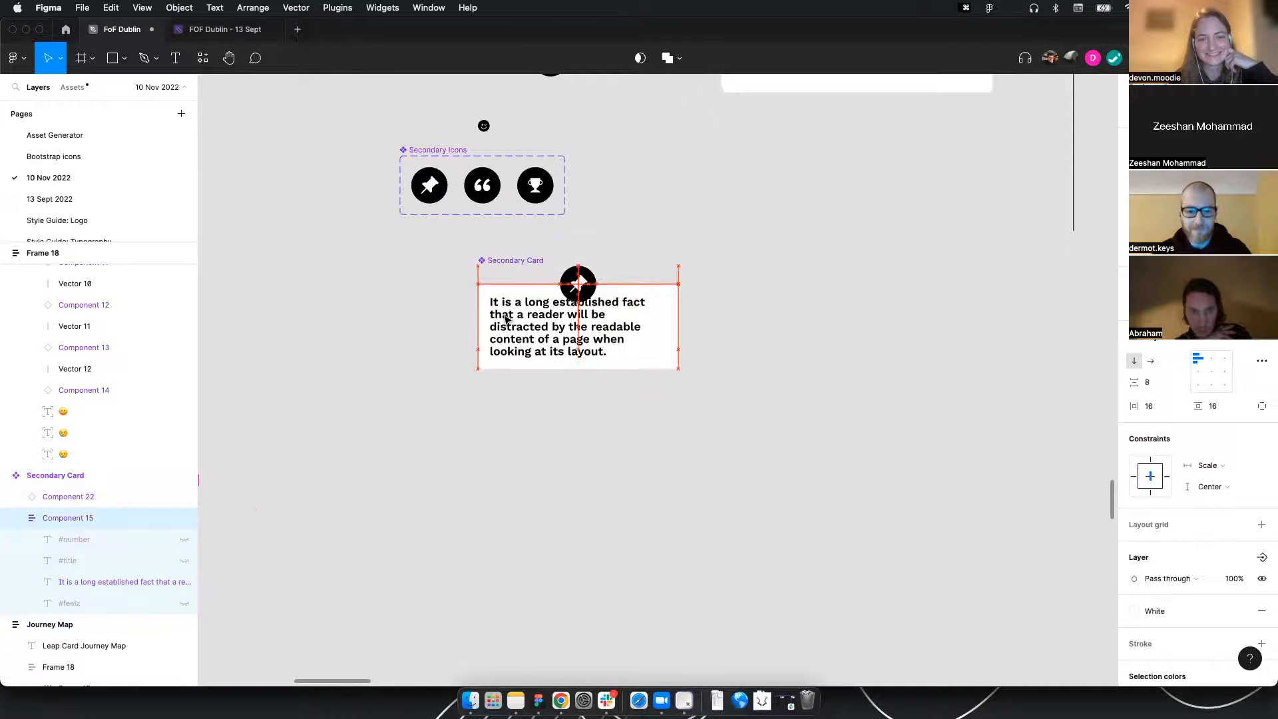
{"action": "left_click", "coordinate": [861, 370]}
Try stretching the Secondary Card component to a height of about 197 and undo the resize
{"action": "left_click", "coordinate": [493, 260]}
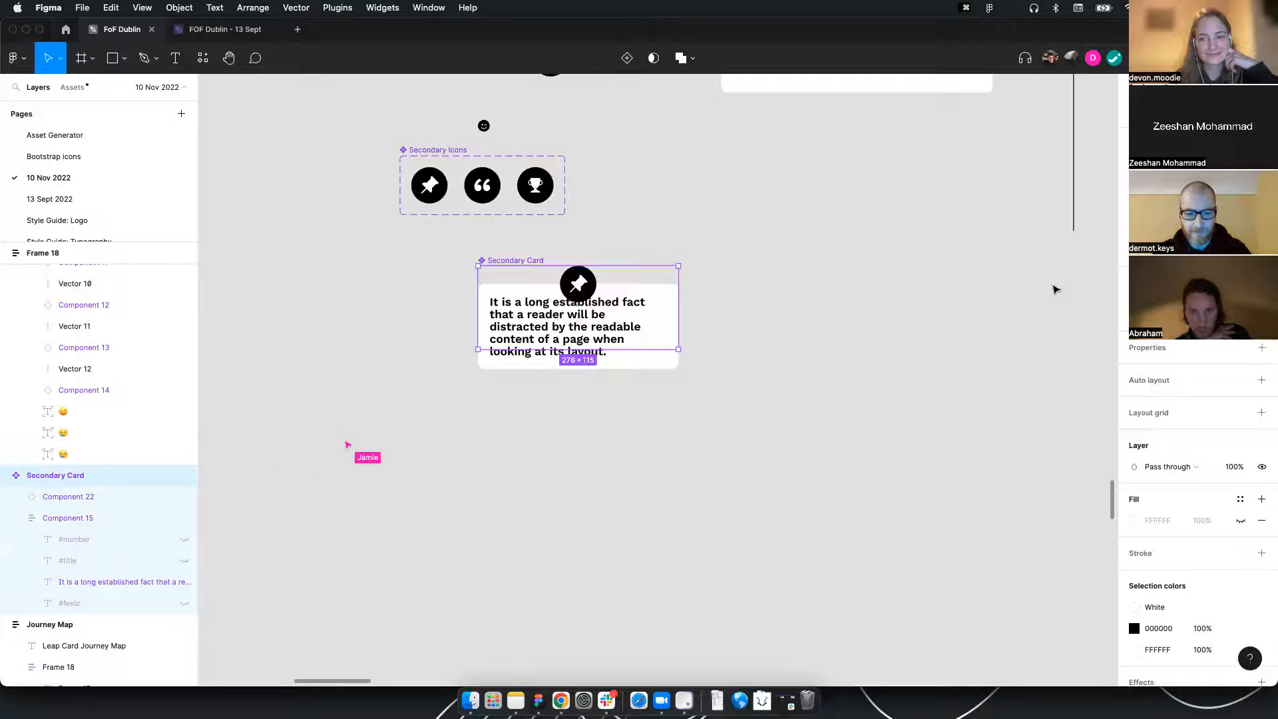
{"action": "left_click_drag", "start_coordinate": [597, 351], "coordinate": [593, 408]}
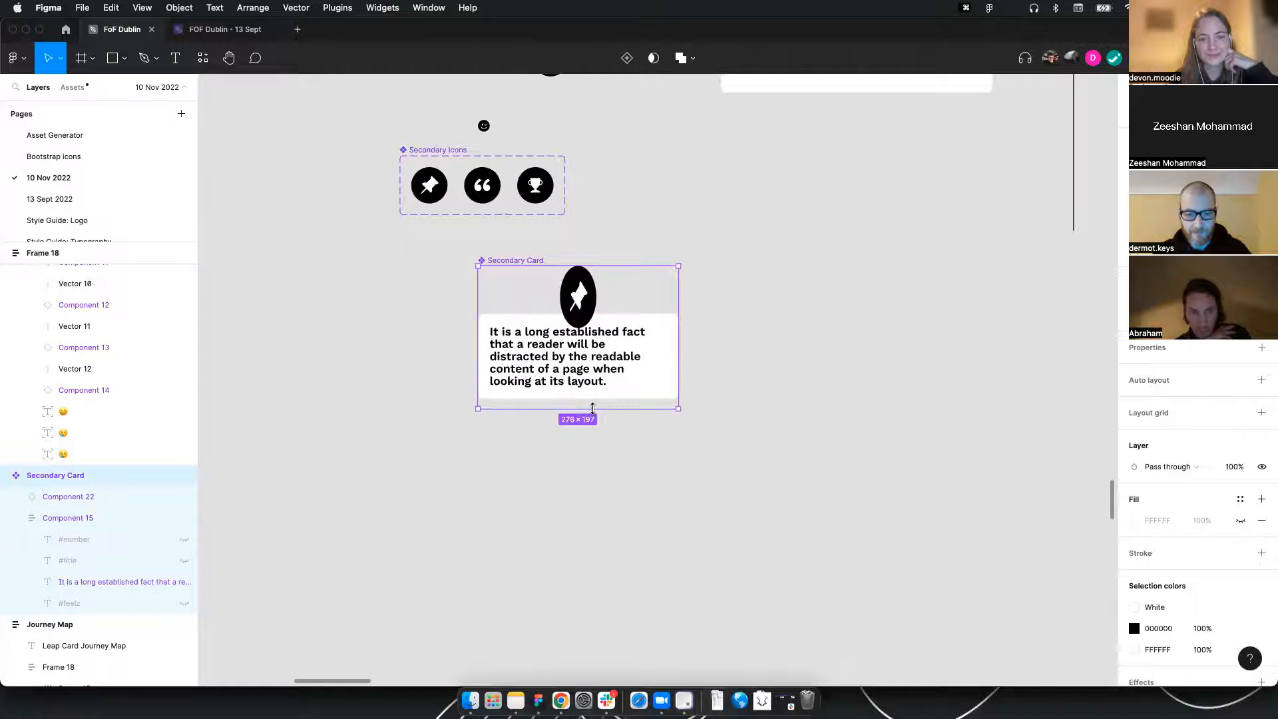
{"action": "key", "text": "super+z"}
{"action": "key", "text": "super+z"}
{"action": "key", "text": "super+z"}
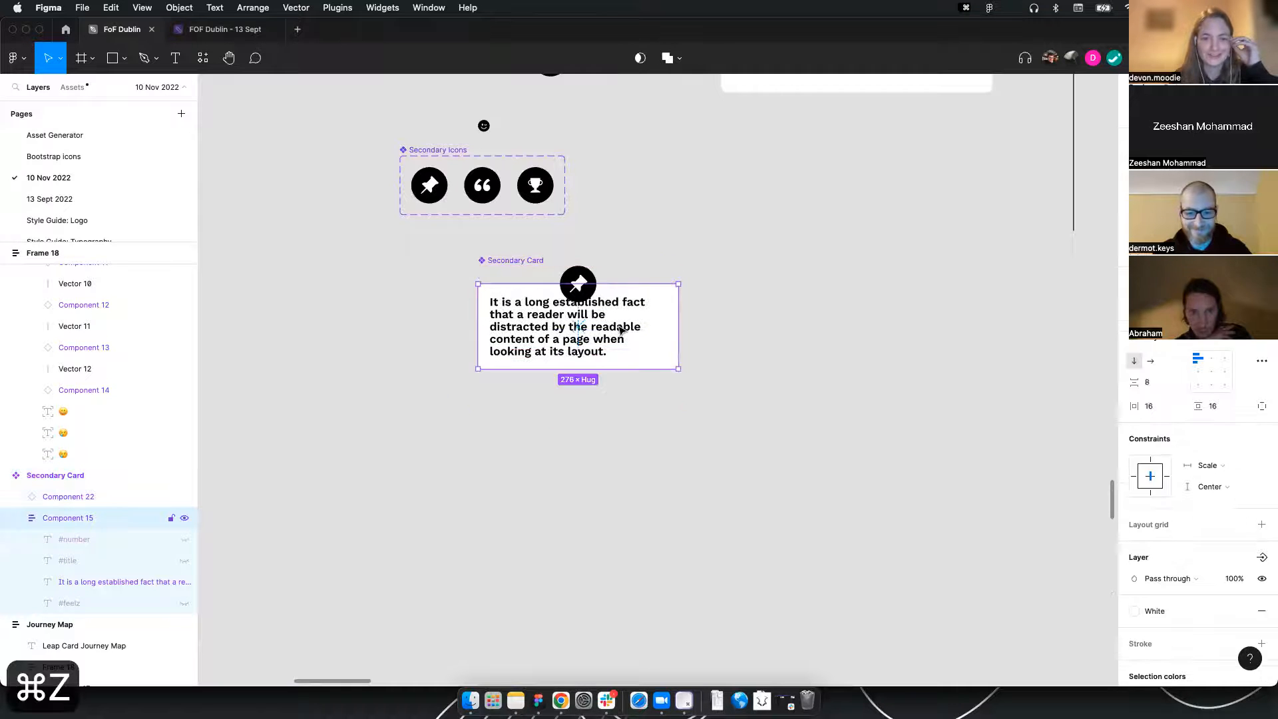
Extend the Secondary Card frame to 276 × 142 around the text box without stretching its contents
{"action": "left_click", "coordinate": [589, 343]}
{"action": "left_click_drag", "start_coordinate": [597, 350], "coordinate": [598, 366]}
{"action": "left_click", "coordinate": [834, 323]}
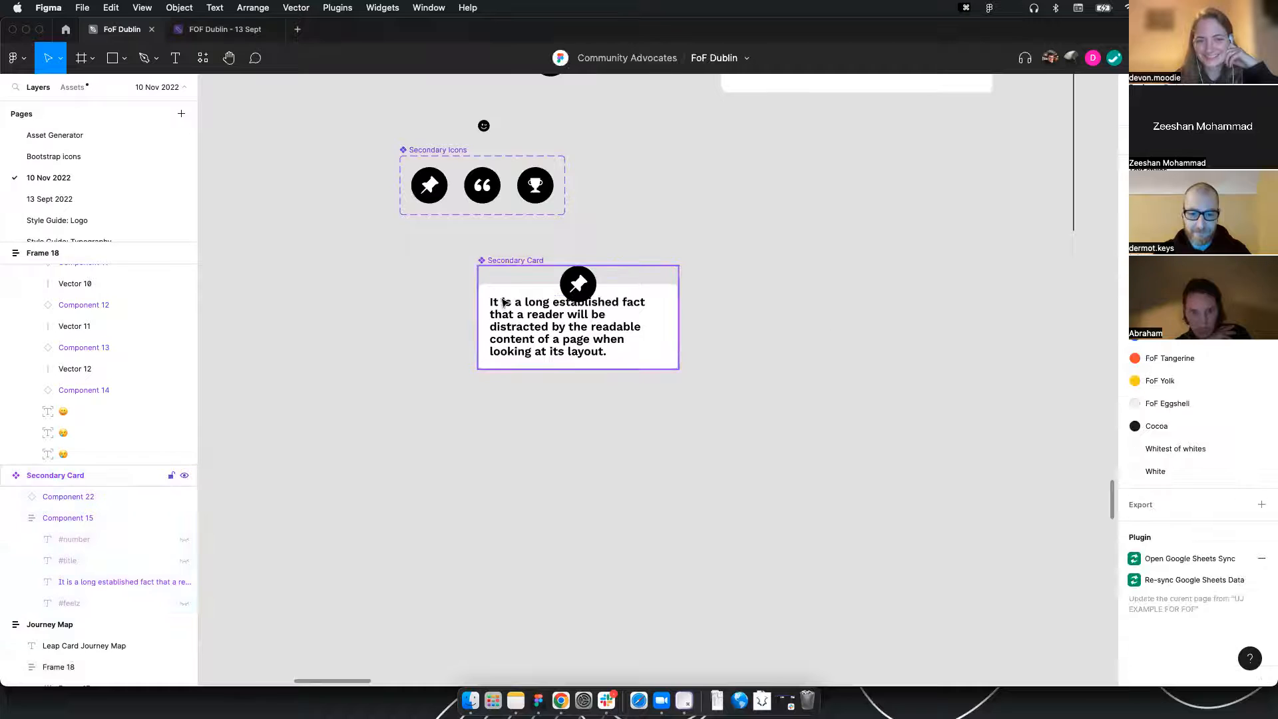
Add auto layout to the Secondary Card main component
{"action": "left_click", "coordinate": [546, 314]}
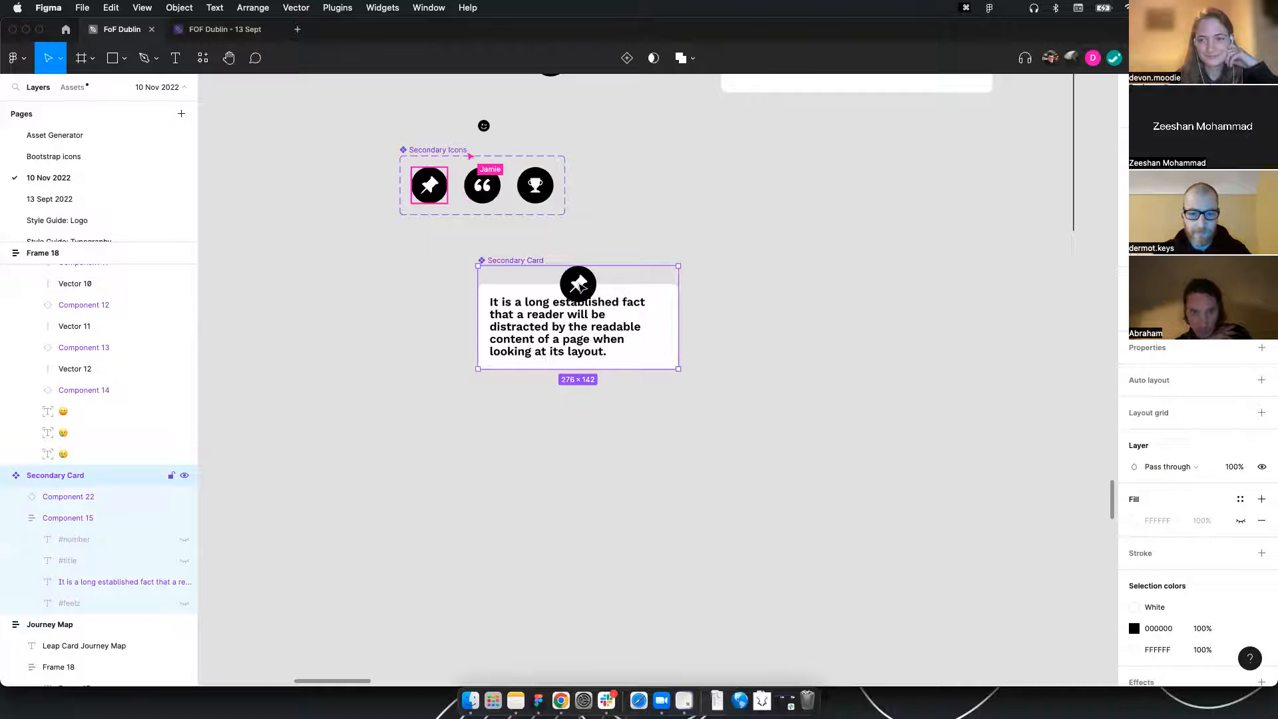
{"action": "left_click", "coordinate": [573, 283]}
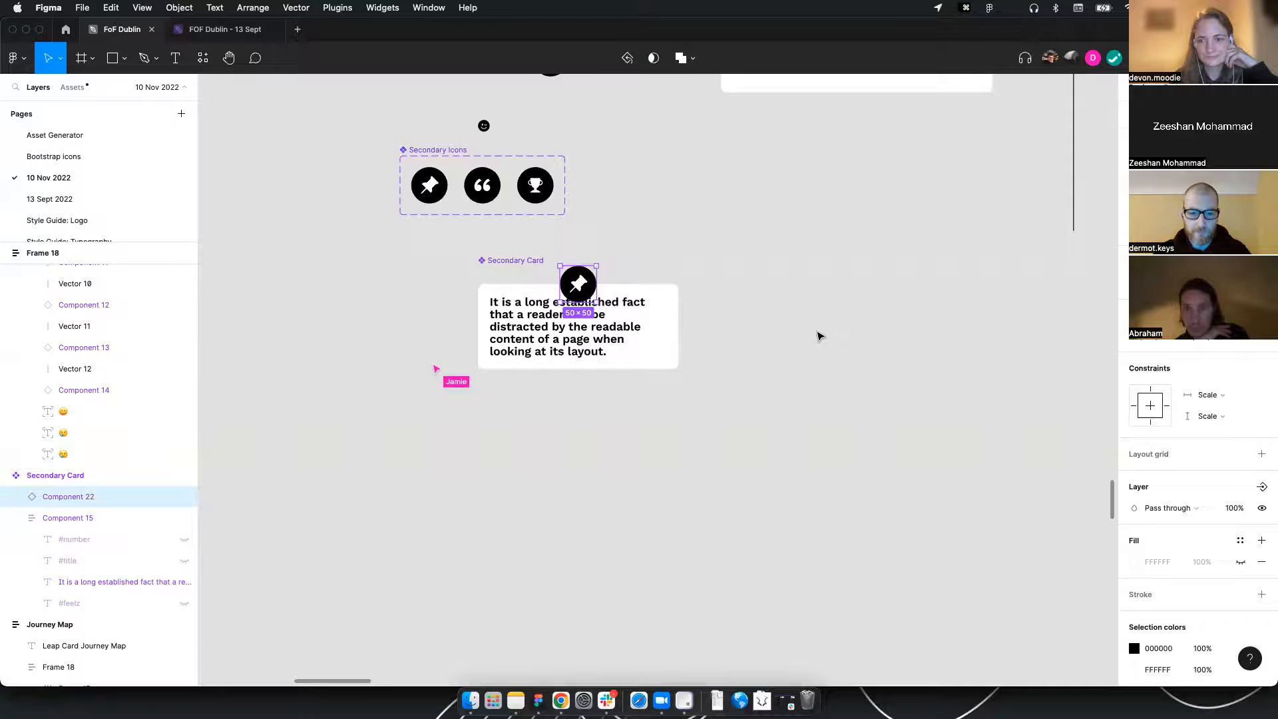
{"action": "key", "text": "Escape"}
{"action": "key", "text": "shift+a"}
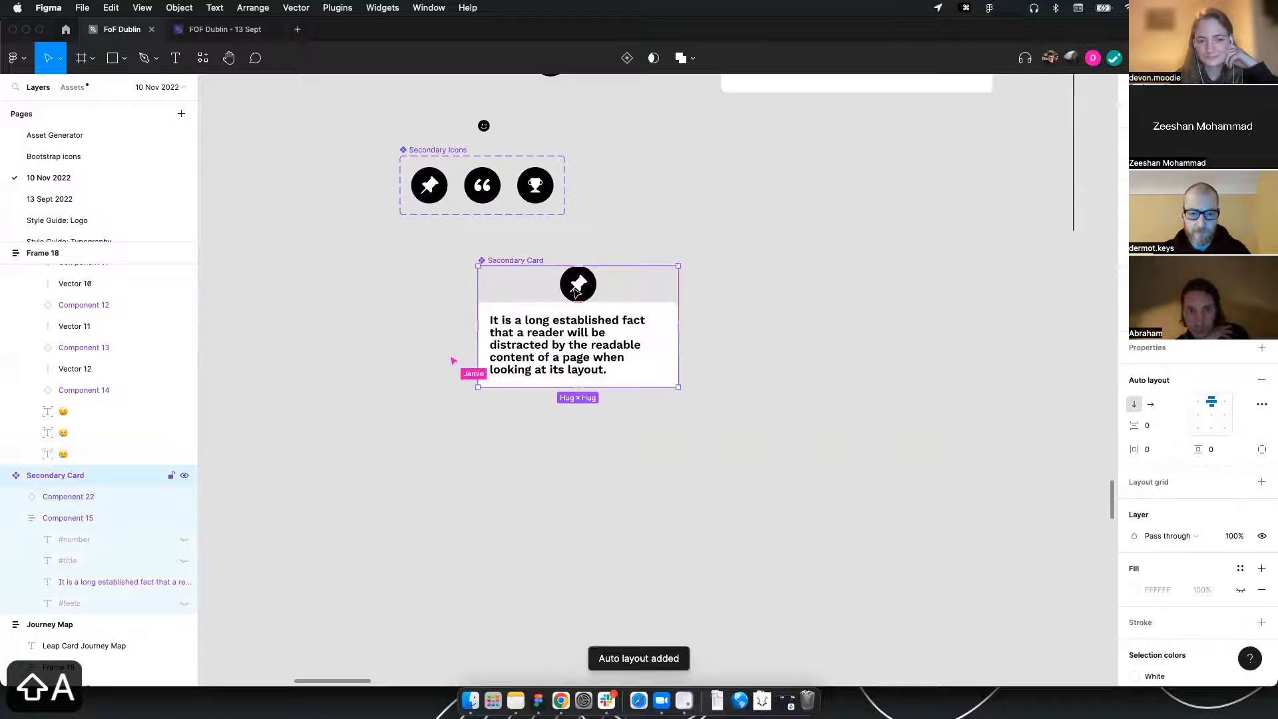
Give the pin icon absolute position within the Secondary Card's auto layout and set its height to 50
{"action": "left_click", "coordinate": [575, 292]}
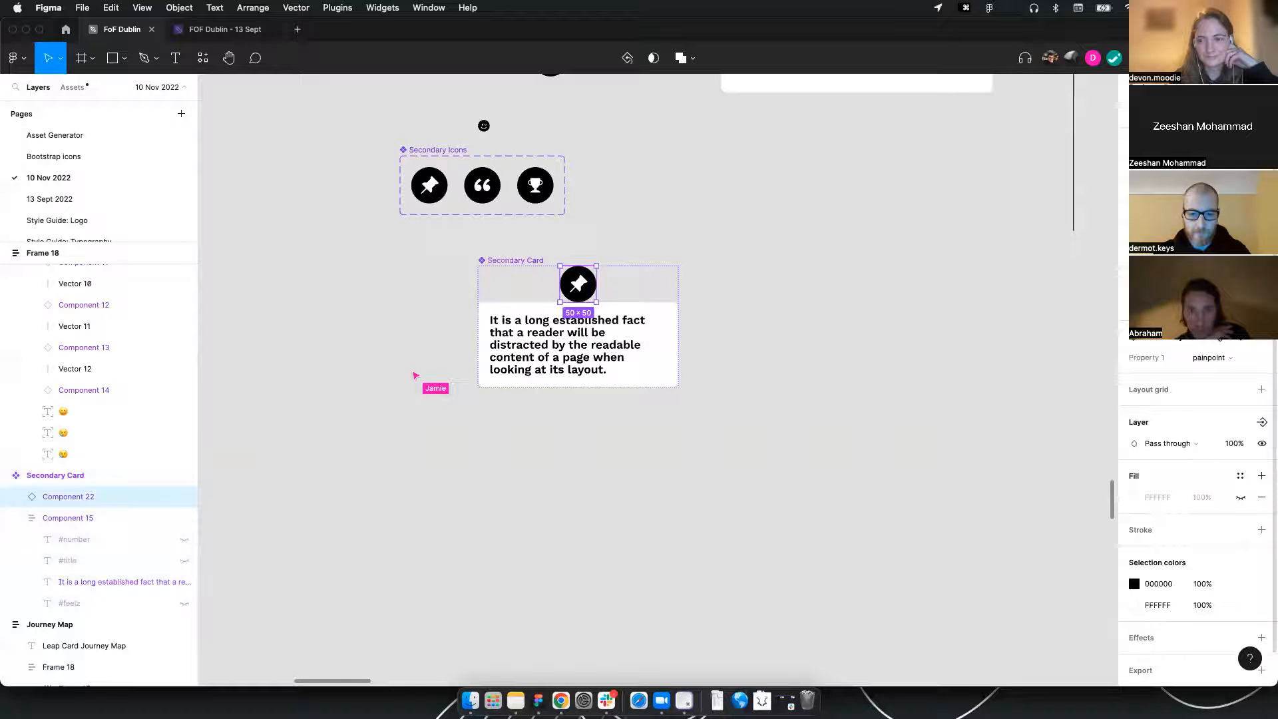
{"action": "left_click", "coordinate": [1262, 142]}
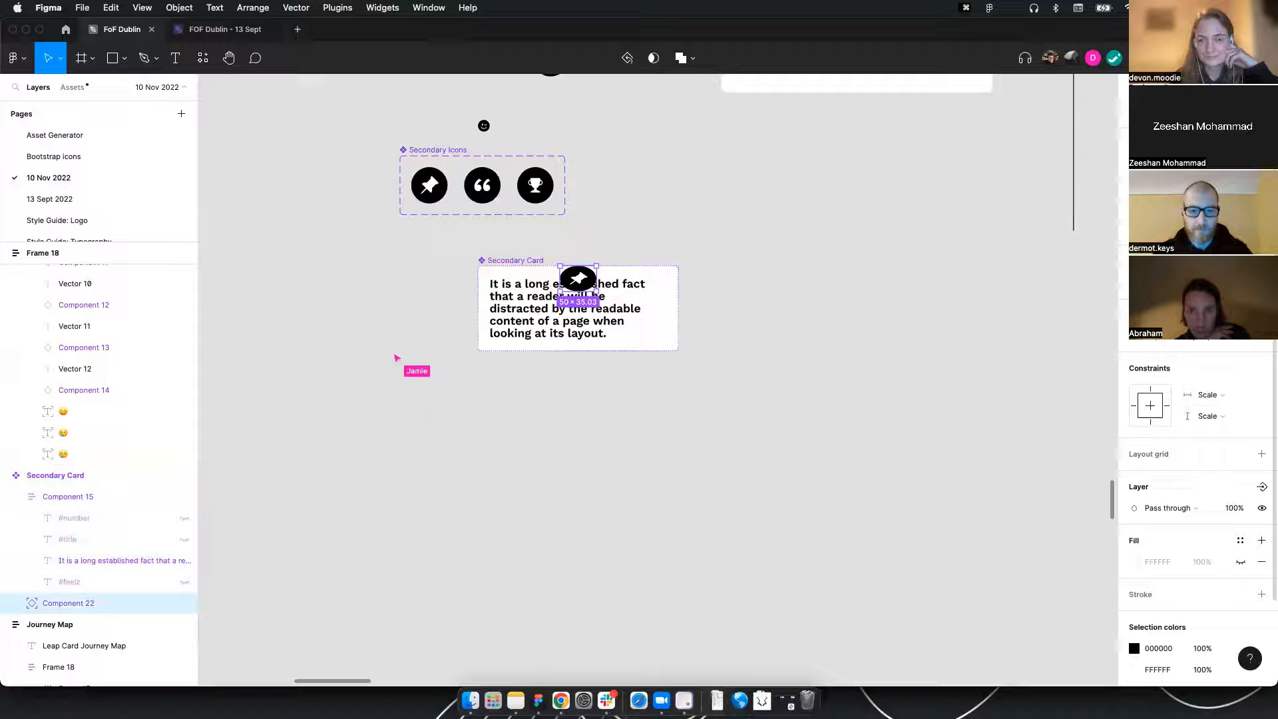
{"action": "type", "text": "50"}
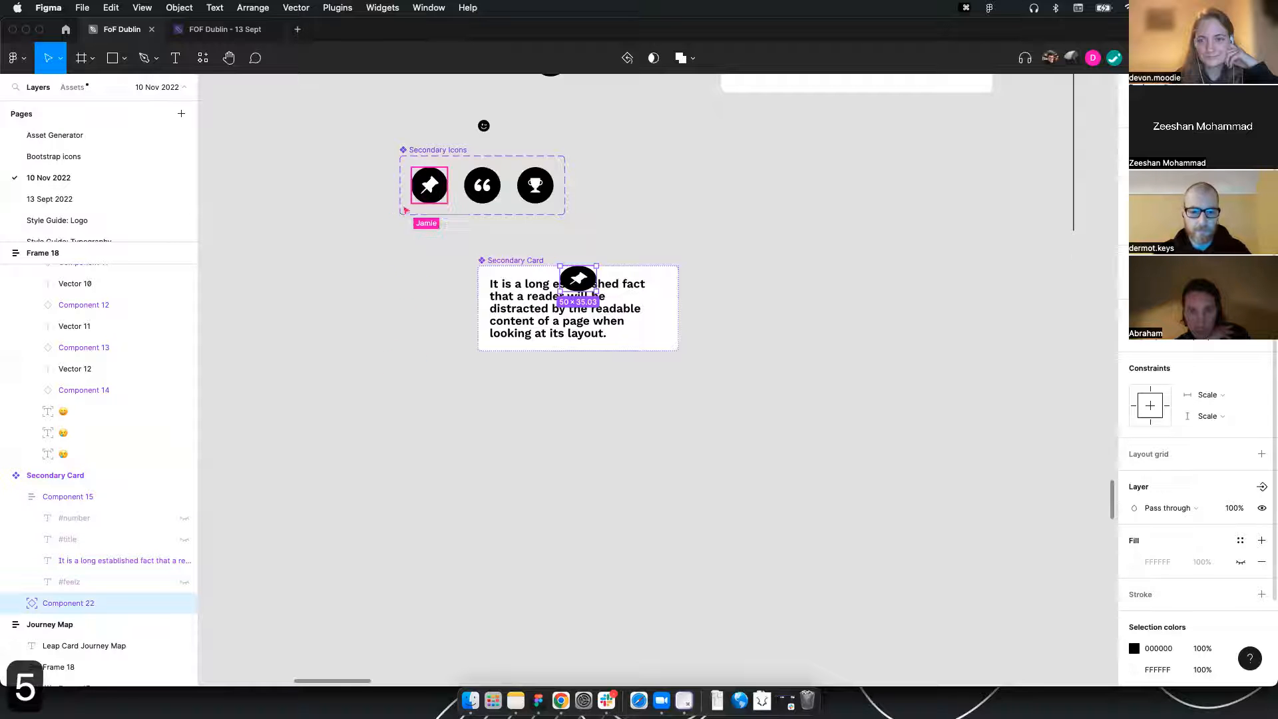
{"action": "key", "text": "Return"}
Move the pin icon up so it straddles the top edge of the Secondary Card, centred horizontally
{"action": "left_click", "coordinate": [639, 295]}
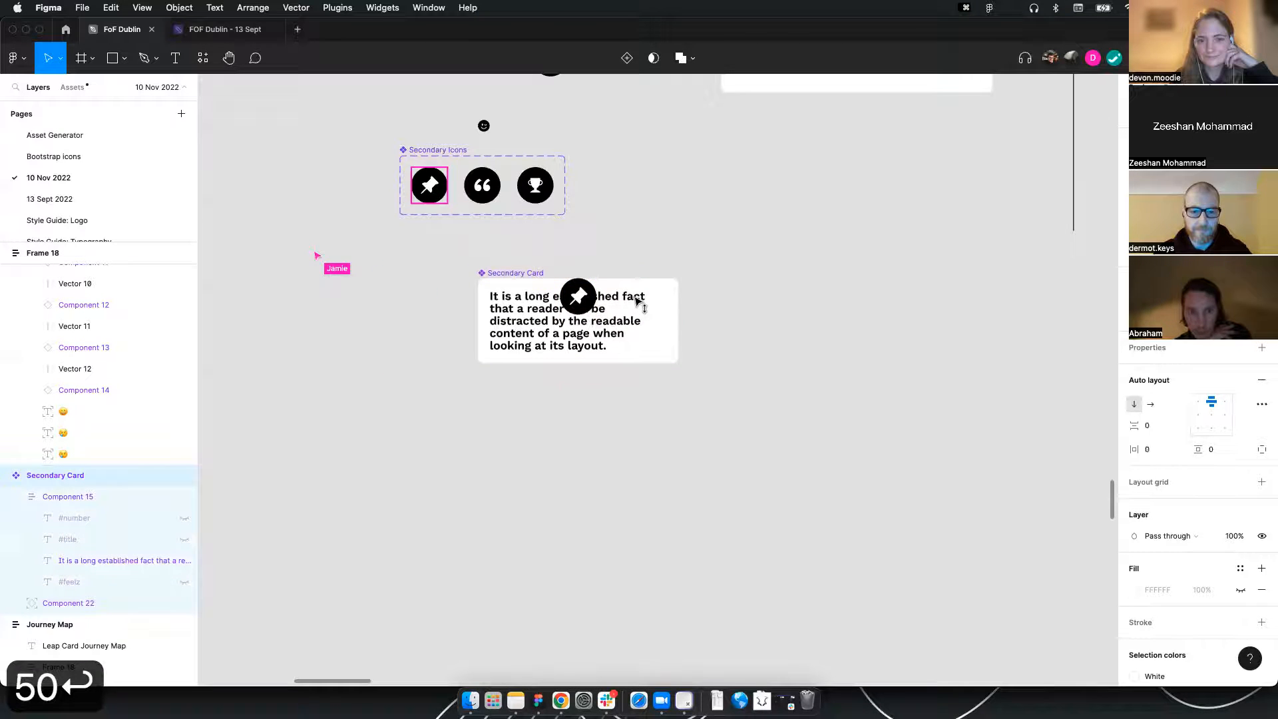
{"action": "left_click", "coordinate": [578, 298]}
{"action": "left_click_drag", "start_coordinate": [578, 312], "coordinate": [578, 295]}
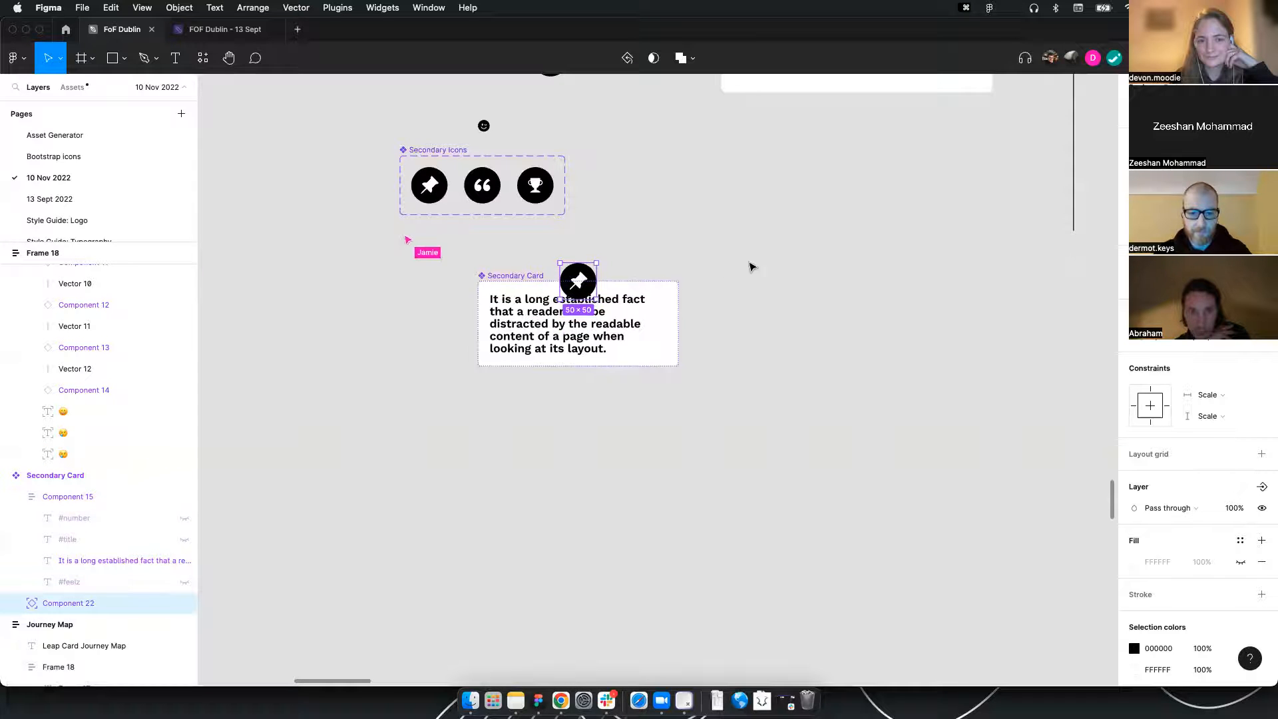
Try out a duplicate of the Secondary Card below the main component and undo the duplication
{"action": "left_click", "coordinate": [565, 330]}
{"action": "left_click_drag", "start_coordinate": [509, 321], "coordinate": [724, 449]}
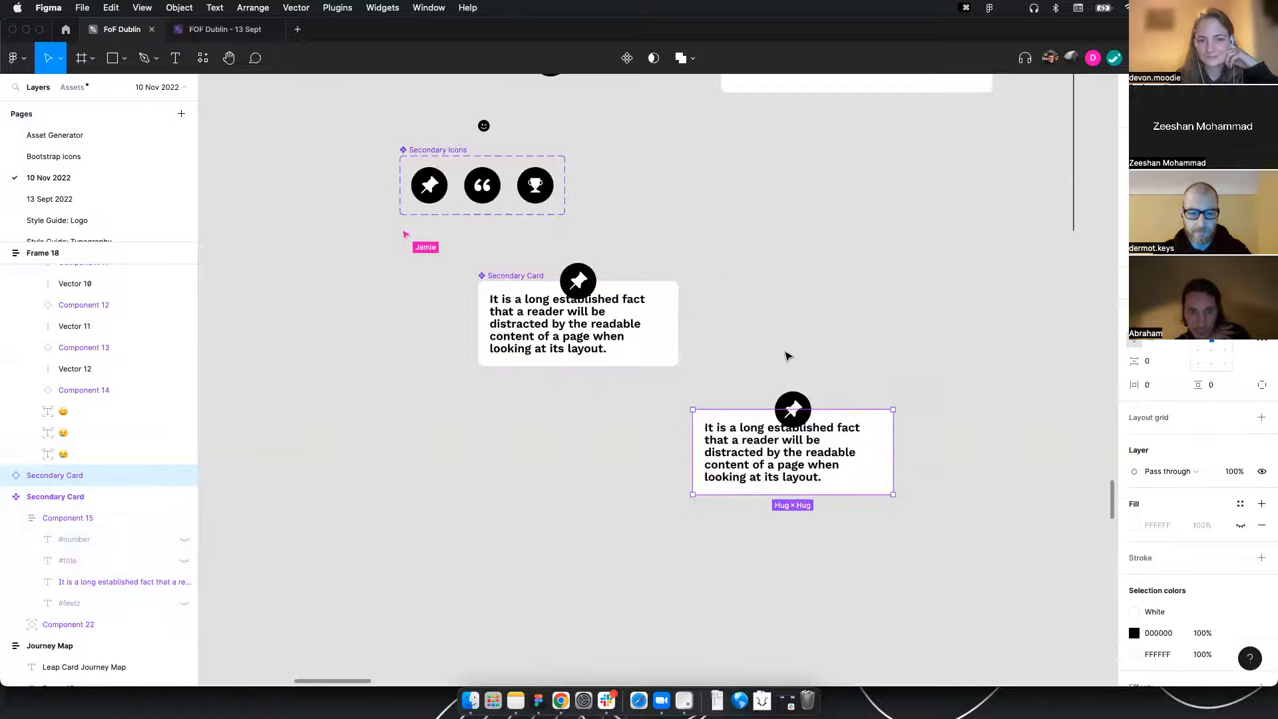
{"action": "key", "text": "super+z"}
{"action": "key", "text": "super+z"}
{"action": "key", "text": "super+z"}
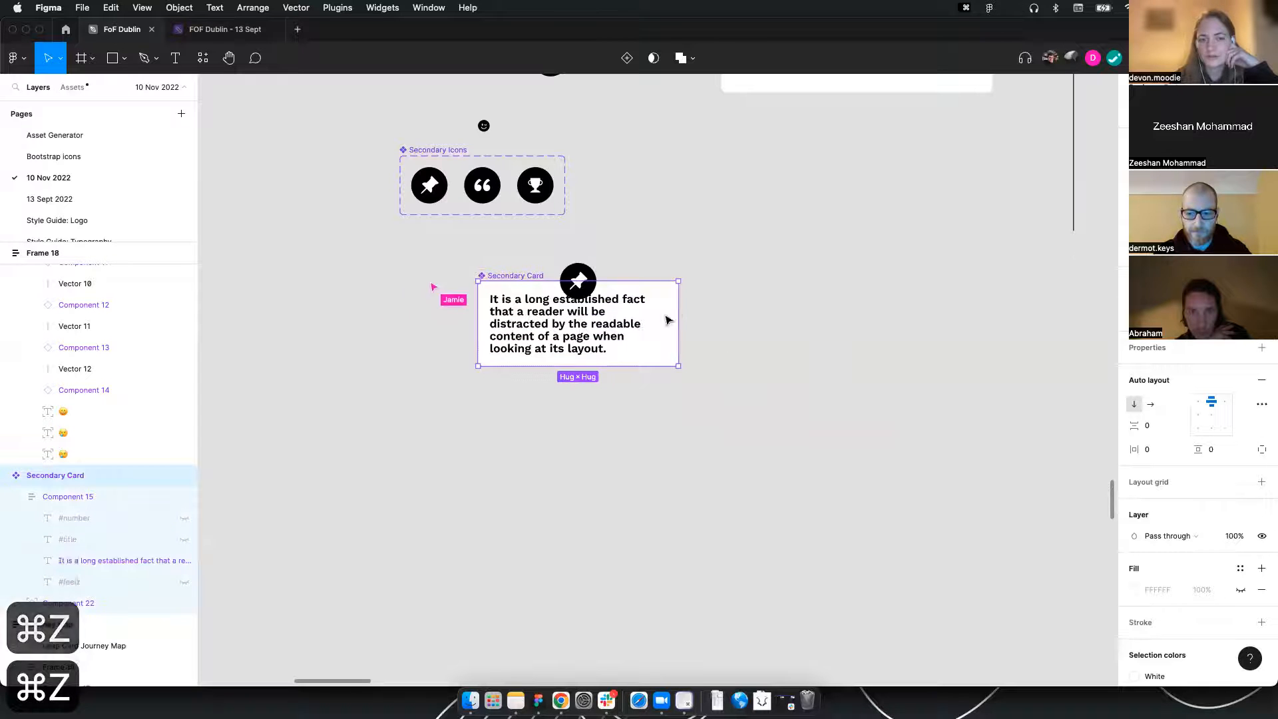
Try a vertical padding of 250 on the Secondary Card's inner text frame and undo it
{"action": "left_click", "coordinate": [615, 325]}
{"action": "double_click", "coordinate": [603, 324]}
{"action": "left_click", "coordinate": [691, 351]}
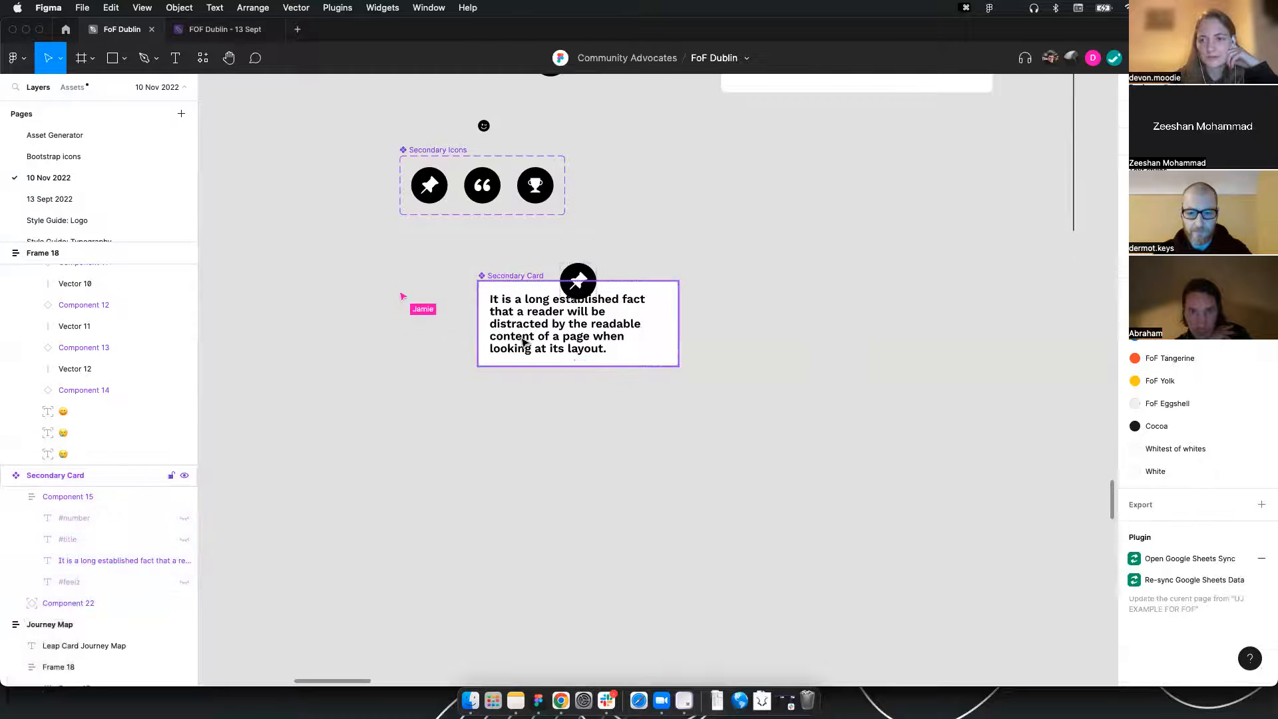
{"action": "double_click", "coordinate": [522, 342]}
{"action": "double_click", "coordinate": [556, 337]}
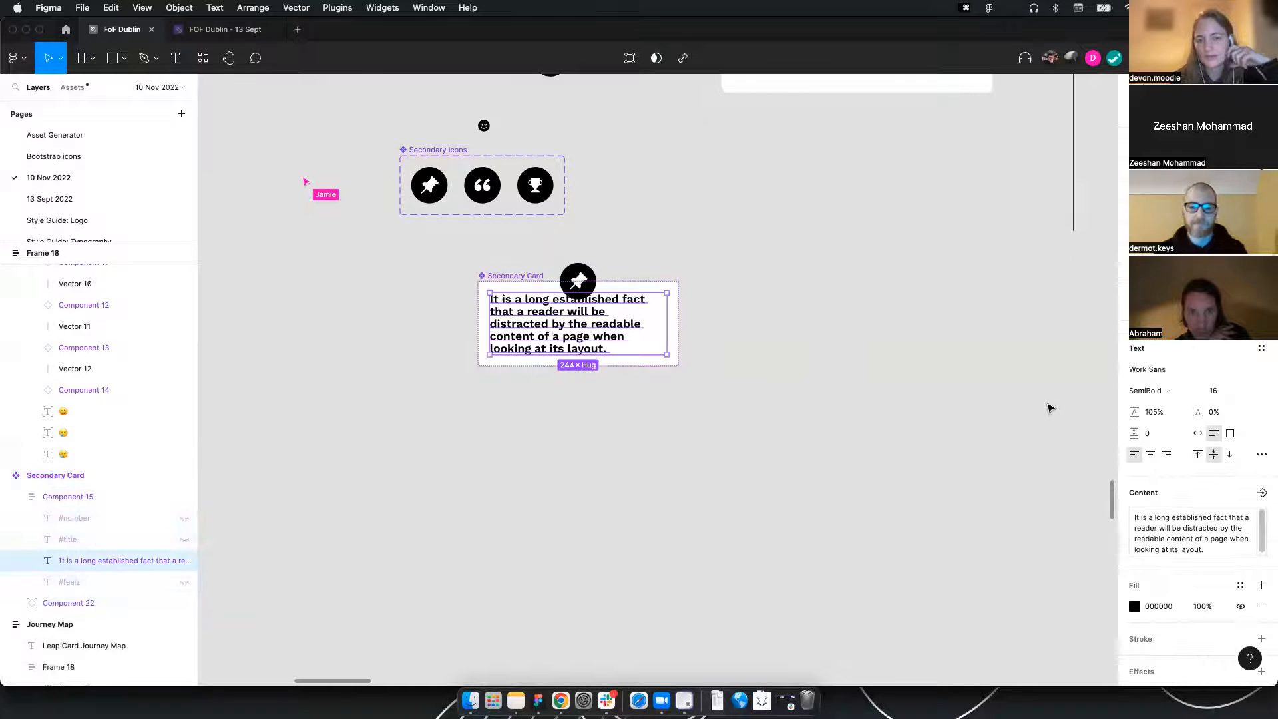
{"action": "key", "text": "shift+Return"}
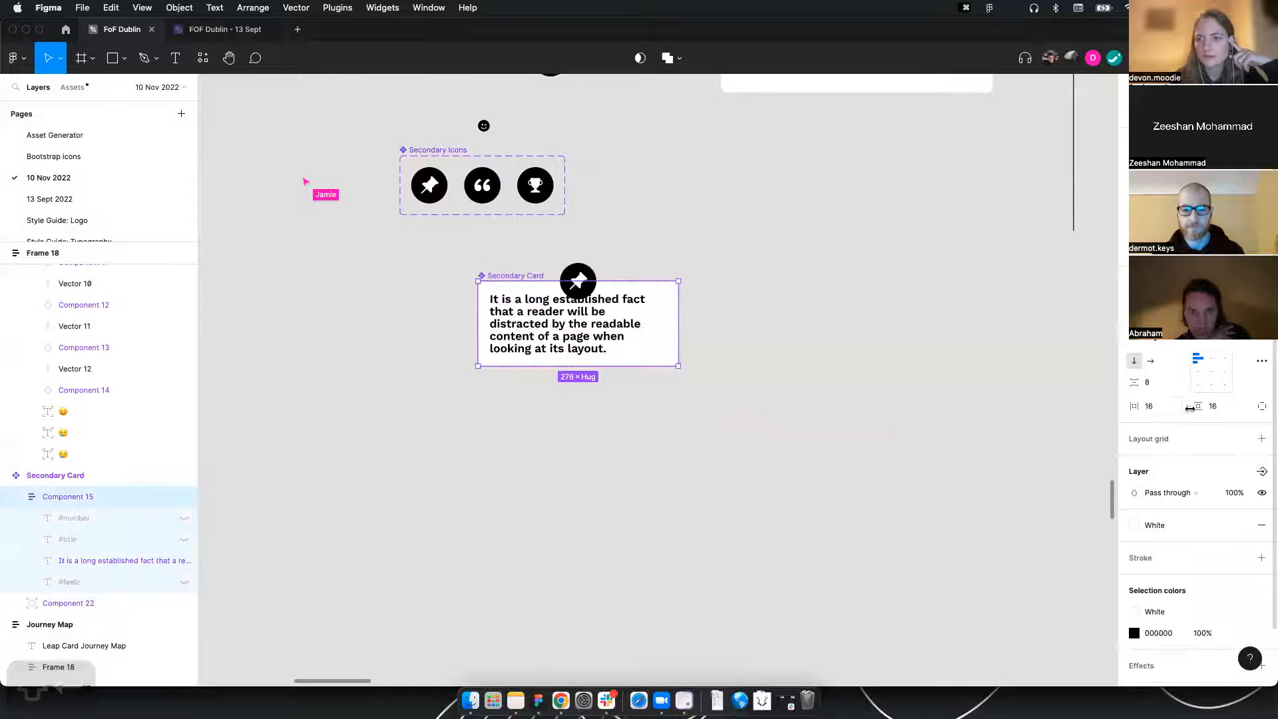
{"action": "left_click_drag", "start_coordinate": [1199, 409], "coordinate": [228, 433]}
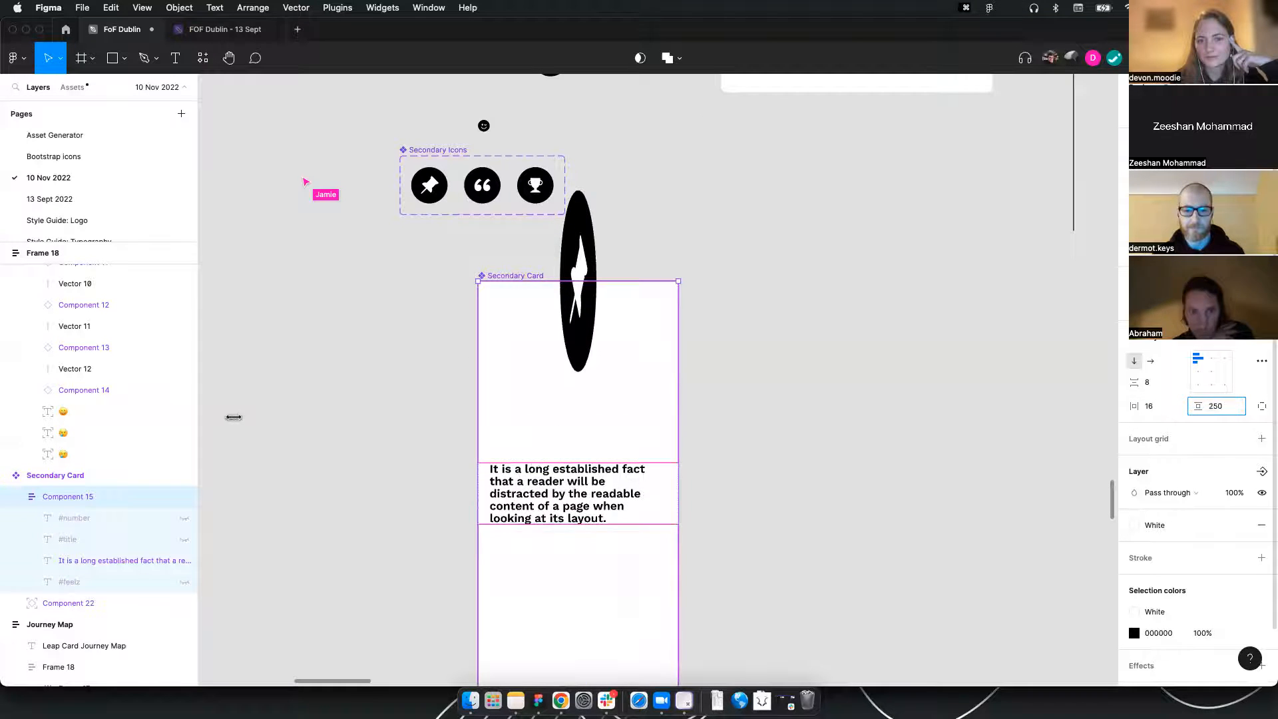
{"action": "key", "text": "super+z"}
Try resizing the Secondary Card's inner text frame from its bottom edge and undo the resize
{"action": "left_click", "coordinate": [577, 281]}
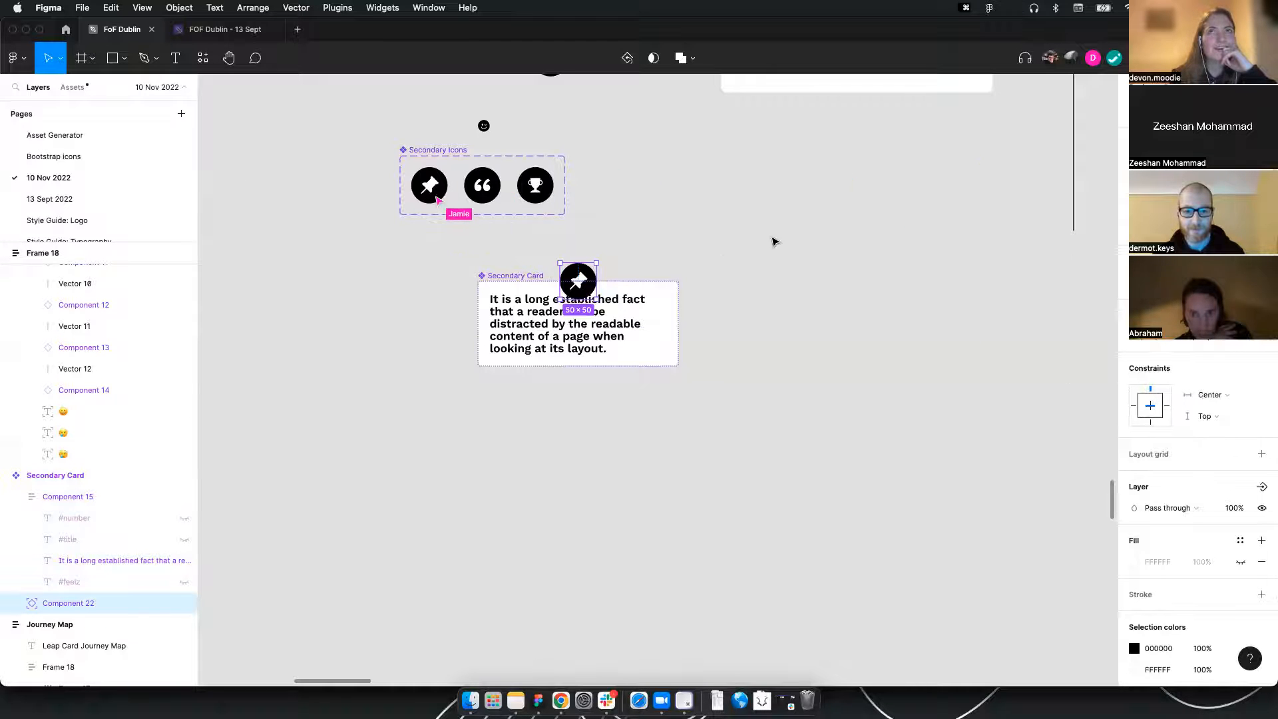
{"action": "key", "text": "Escape"}
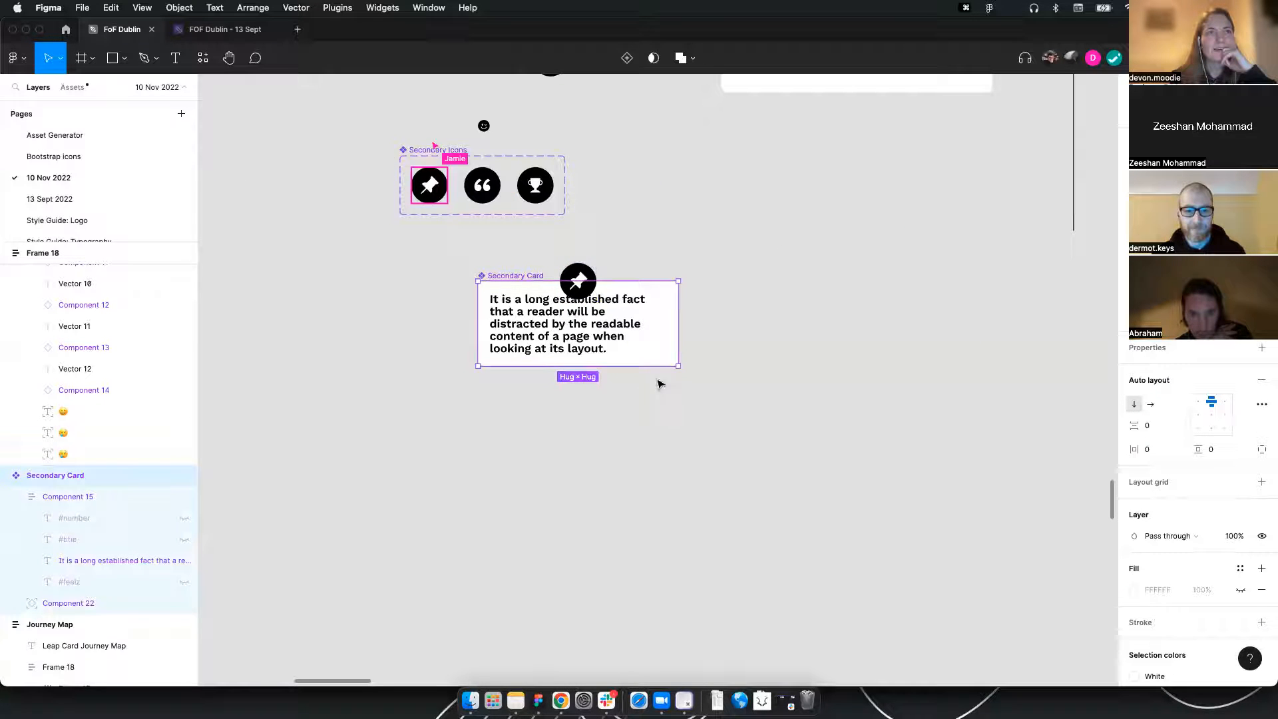
{"action": "left_click_drag", "start_coordinate": [640, 365], "coordinate": [651, 425]}
{"action": "key", "text": "super+z"}
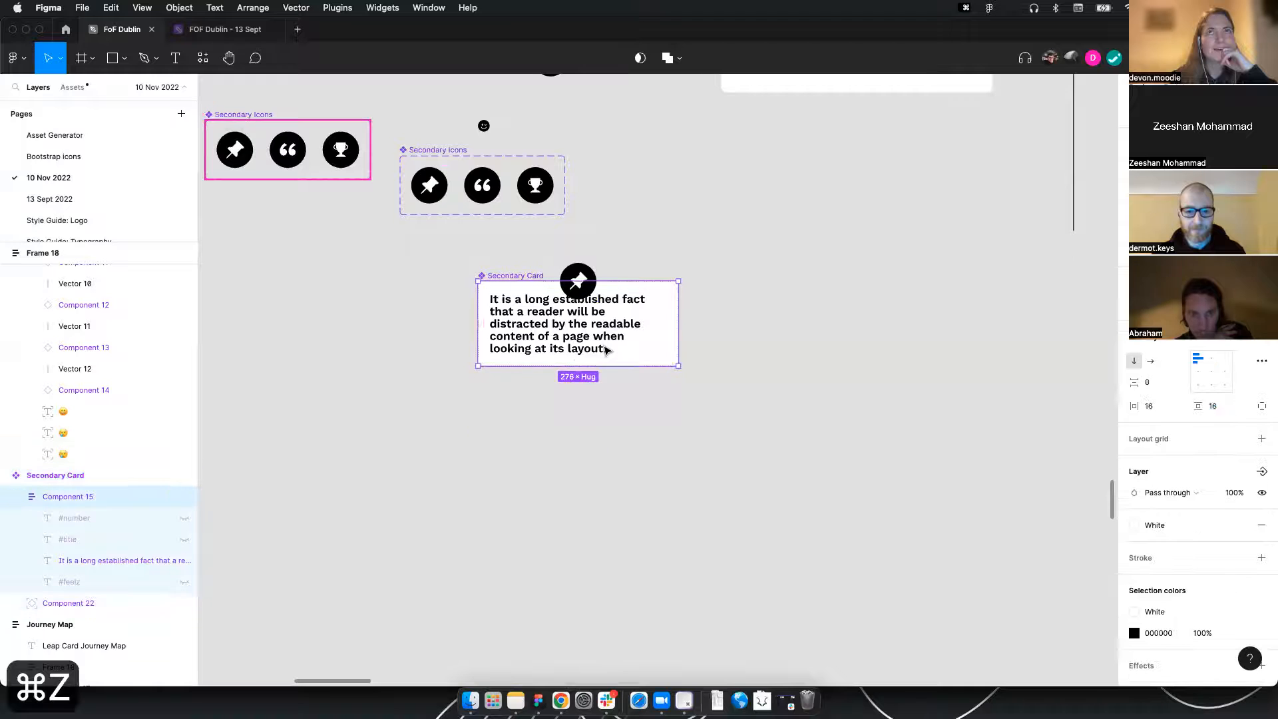
{"action": "mouse_move", "coordinate": [609, 364]}
{"action": "left_mouse_down"}
{"action": "mouse_move", "coordinate": [613, 482]}
{"action": "mouse_move", "coordinate": [611, 365]}
{"action": "left_mouse_up"}
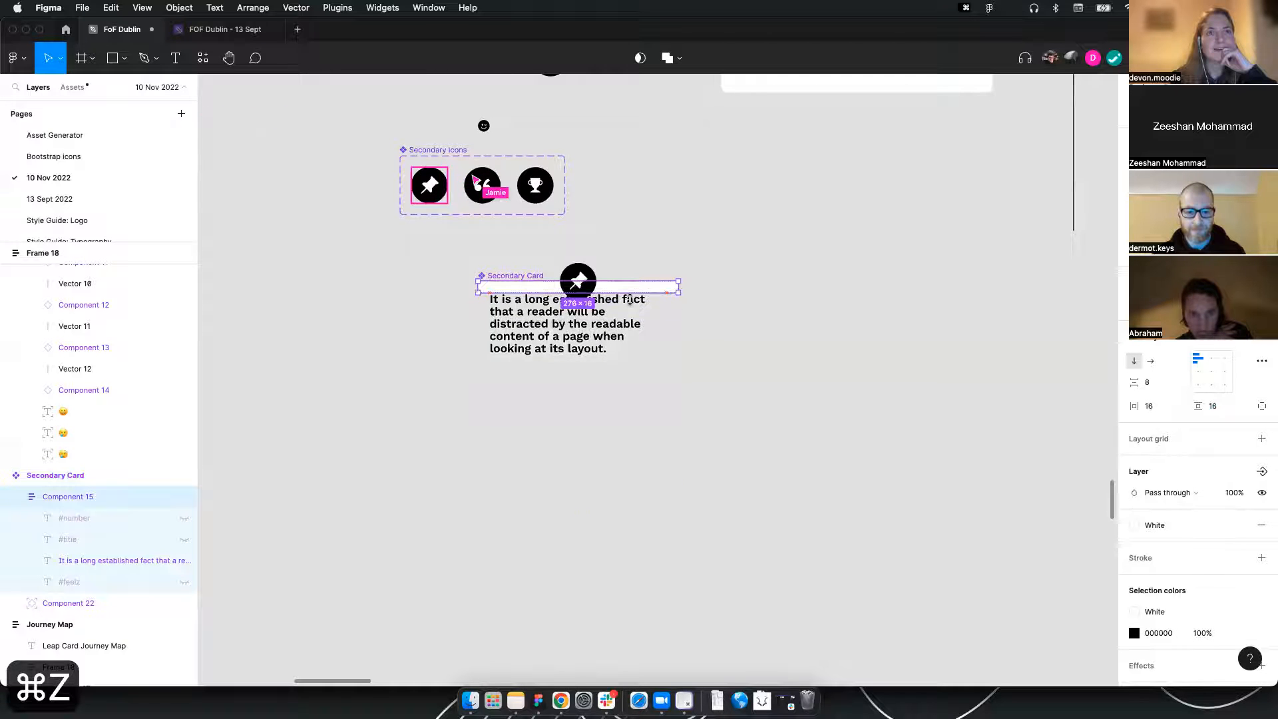
{"action": "key", "text": "super+z"}
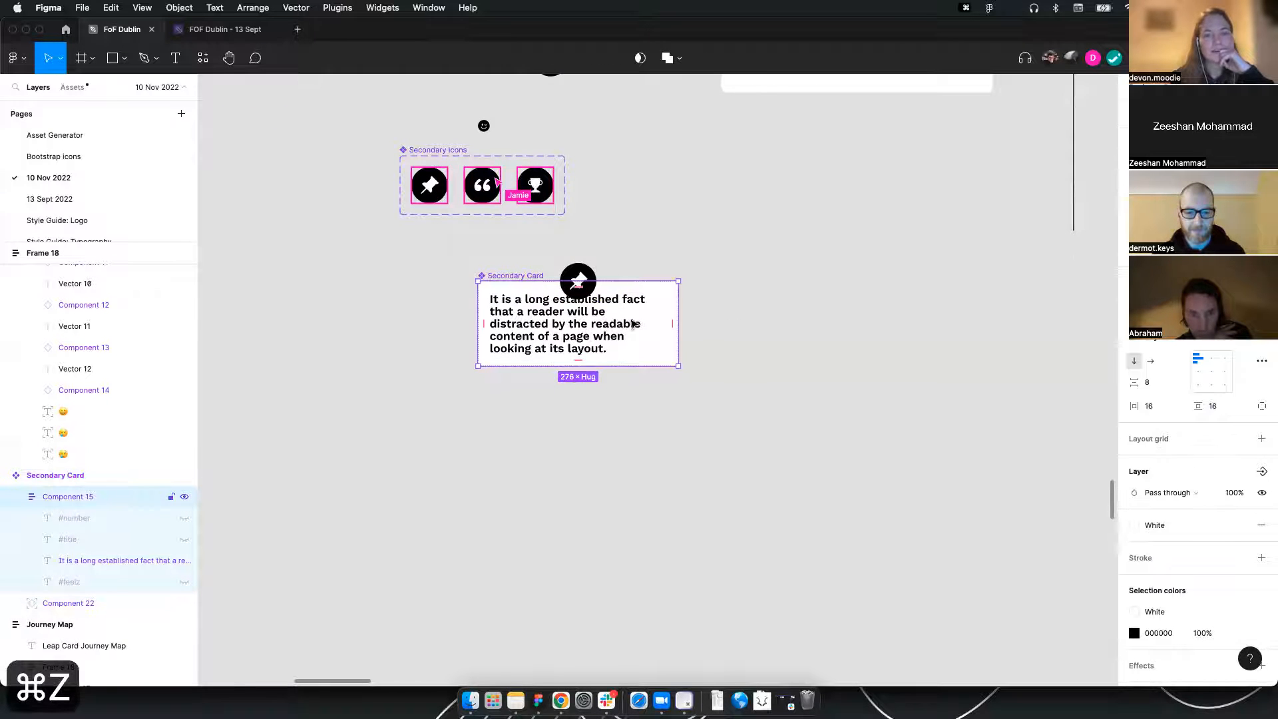
Give the Secondary Card's inner text frame individual padding of 40 at the top and 16 at the bottom
{"action": "left_click_drag", "start_coordinate": [1198, 406], "coordinate": [1238, 406]}
{"action": "left_click", "coordinate": [1261, 406]}
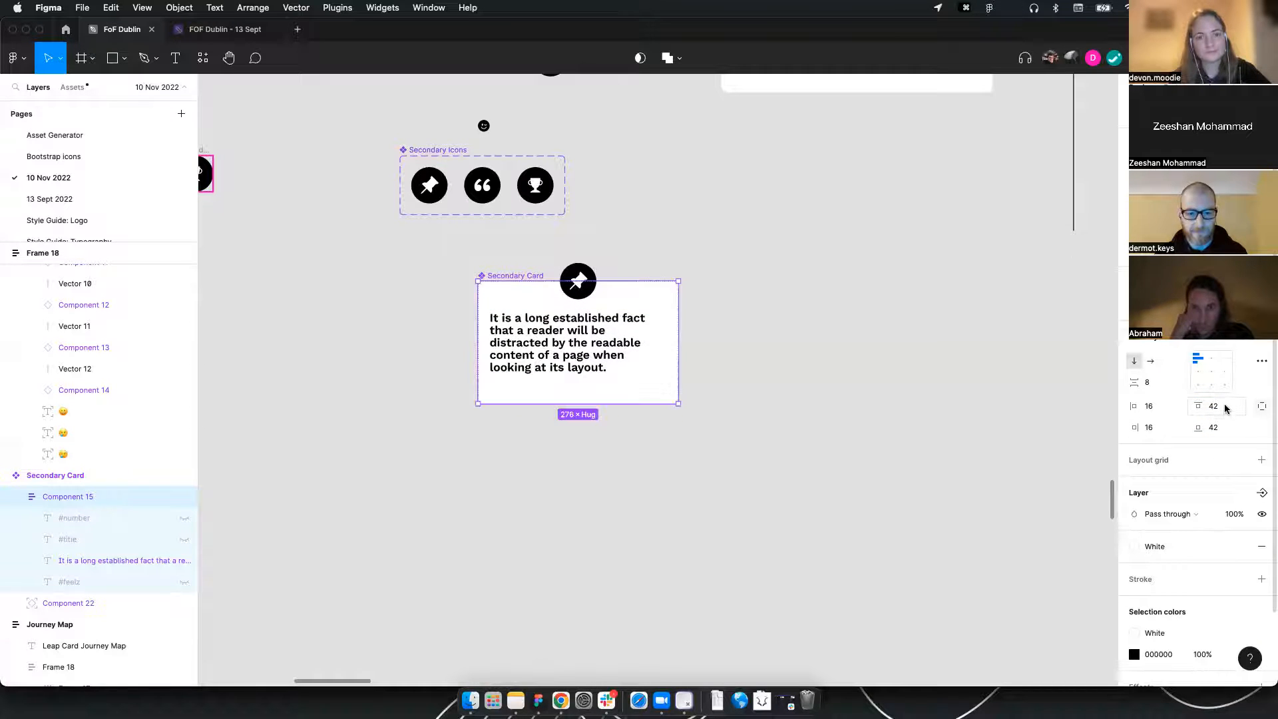
{"action": "type", "text": "4"}
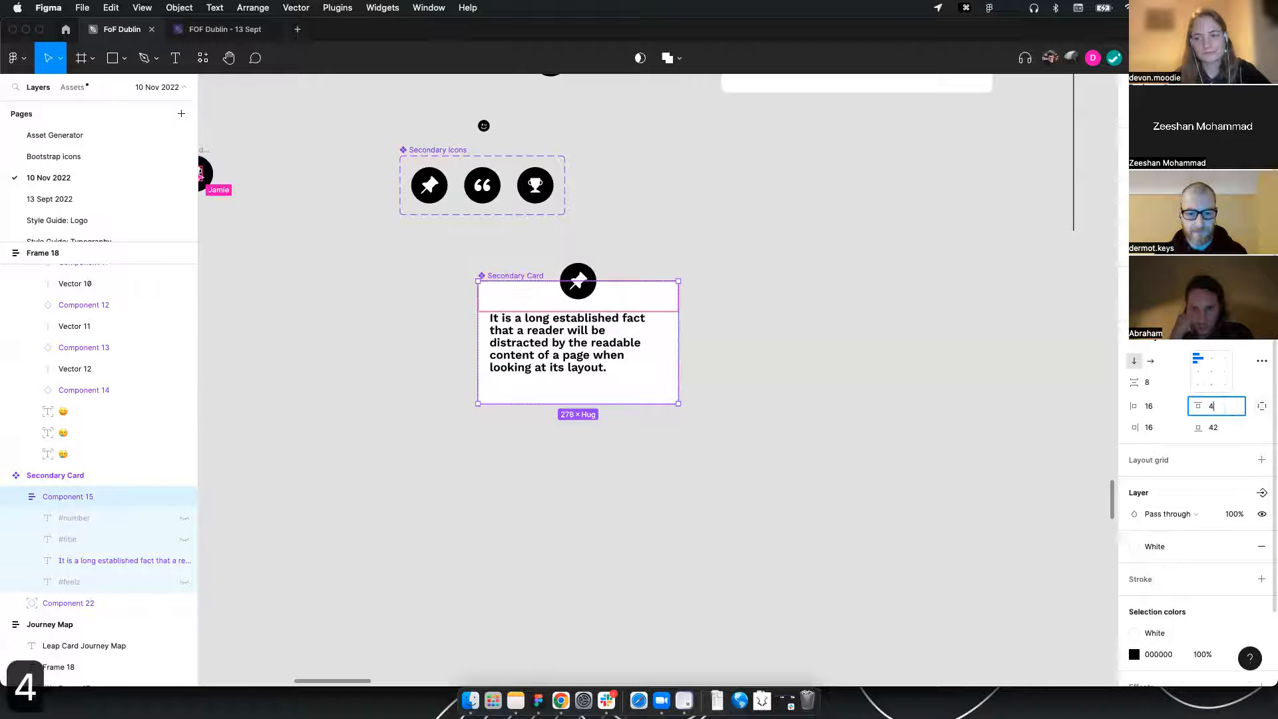
{"action": "key", "text": "Return"}
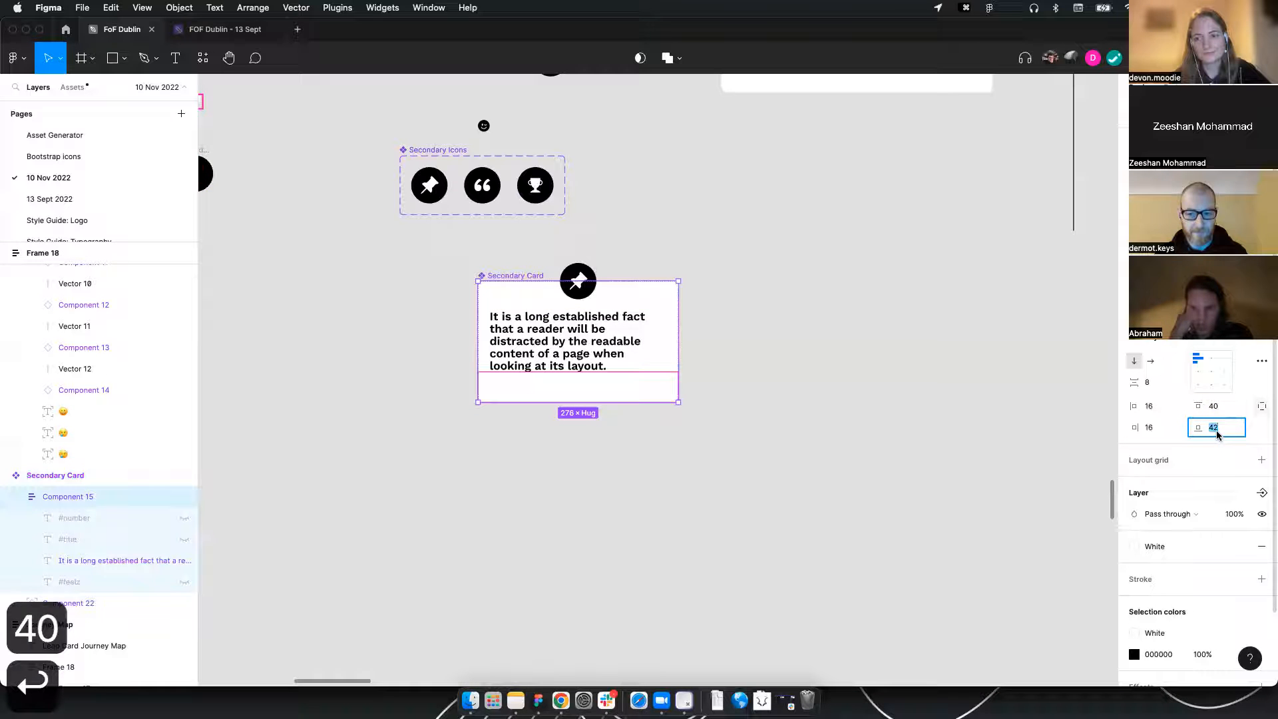
{"action": "type", "text": "16"}
{"action": "key", "text": "Return"}
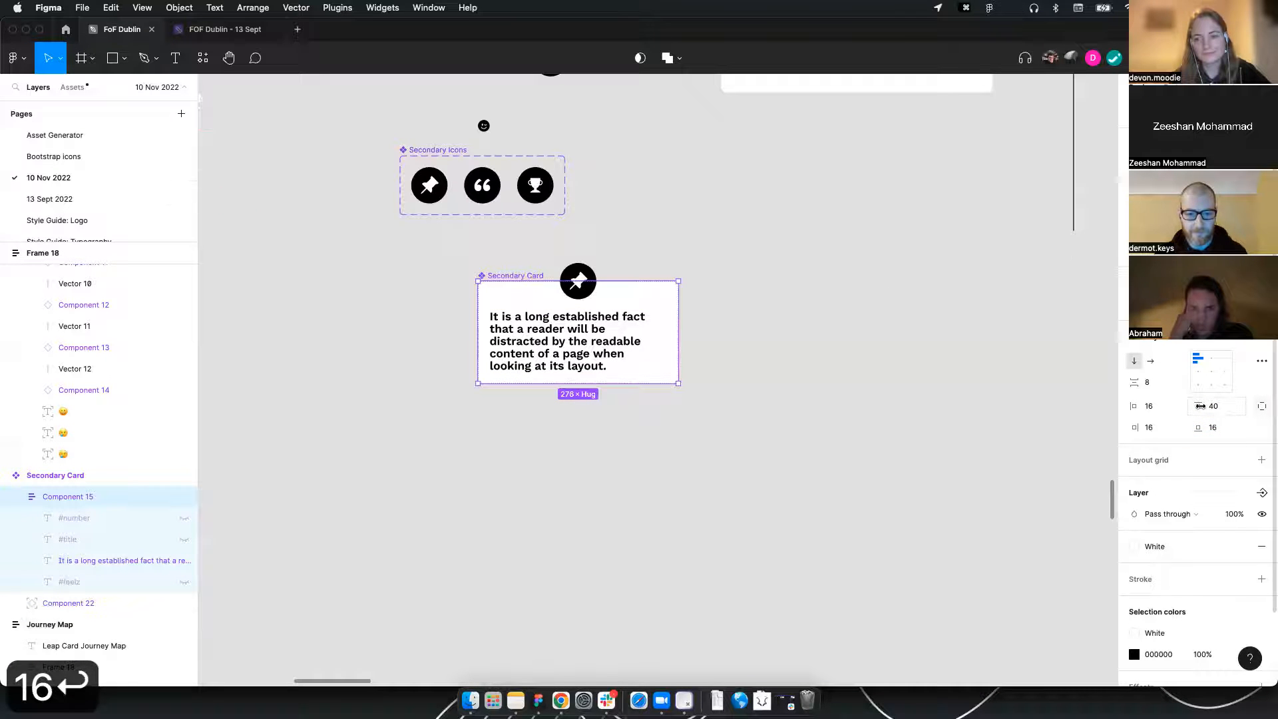
{"action": "left_click", "coordinate": [607, 239]}
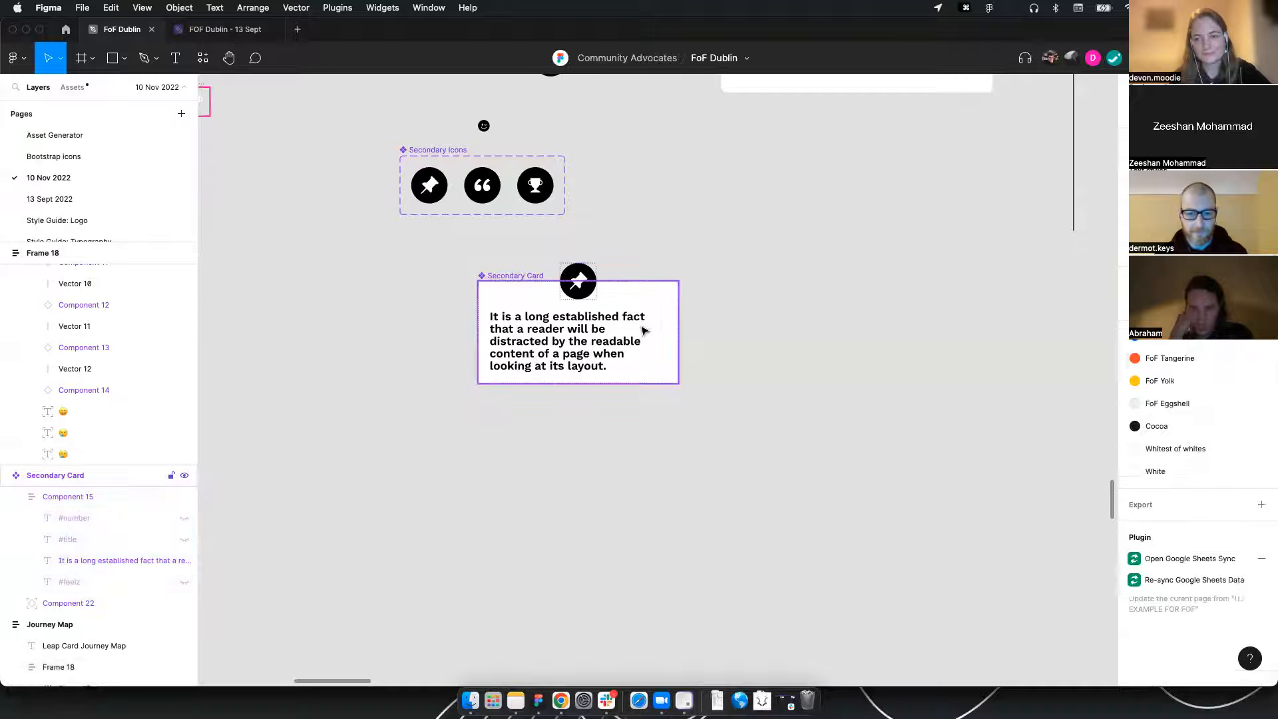
Place an instance of the Secondary Card below the main component and duplicate it into a vertical column of five
{"action": "left_click_drag", "start_coordinate": [536, 326], "coordinate": [714, 411]}
{"action": "scroll", "coordinate": [732, 400], "scroll_direction": "down", "scroll_amount": 4}
{"action": "left_click_drag", "start_coordinate": [755, 185], "coordinate": [636, 353]}
{"action": "key", "text": "super+d"}
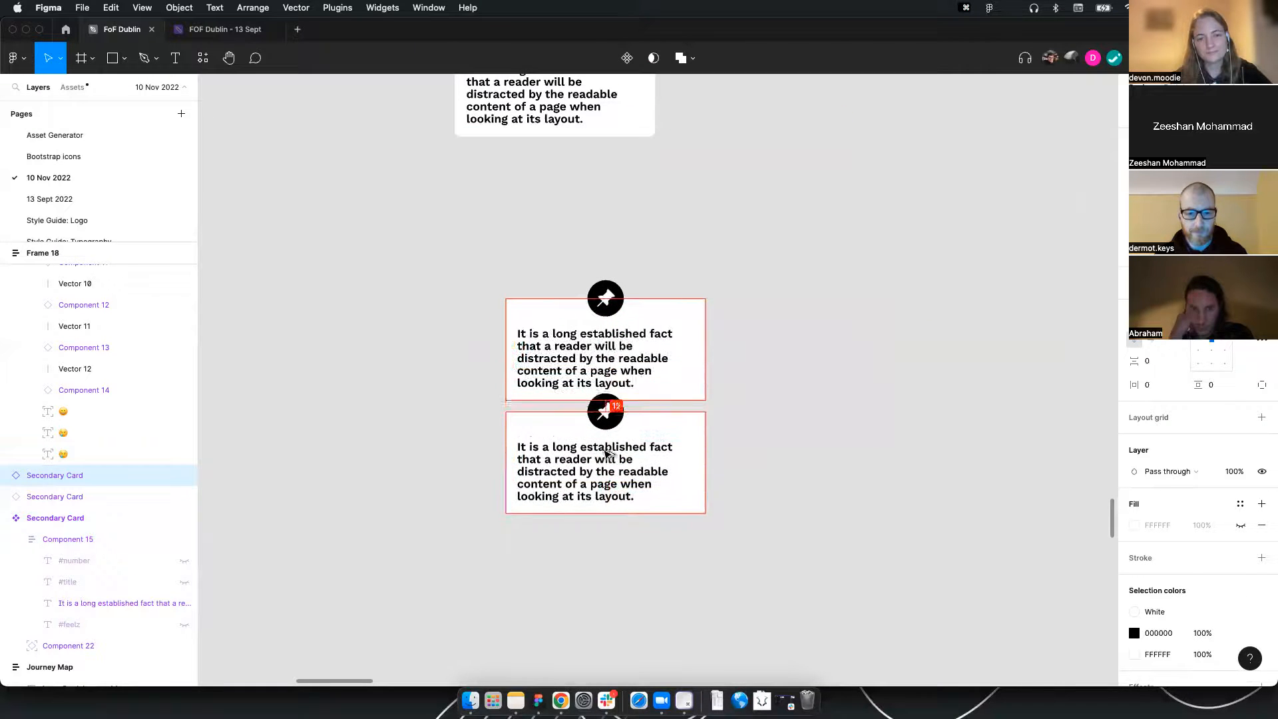
{"action": "key", "text": "super+d"}
{"action": "scroll", "coordinate": [856, 320], "scroll_direction": "down", "scroll_amount": 2}
{"action": "key", "text": "super+d"}
{"action": "scroll", "coordinate": [764, 334], "scroll_direction": "down", "scroll_amount": 3}
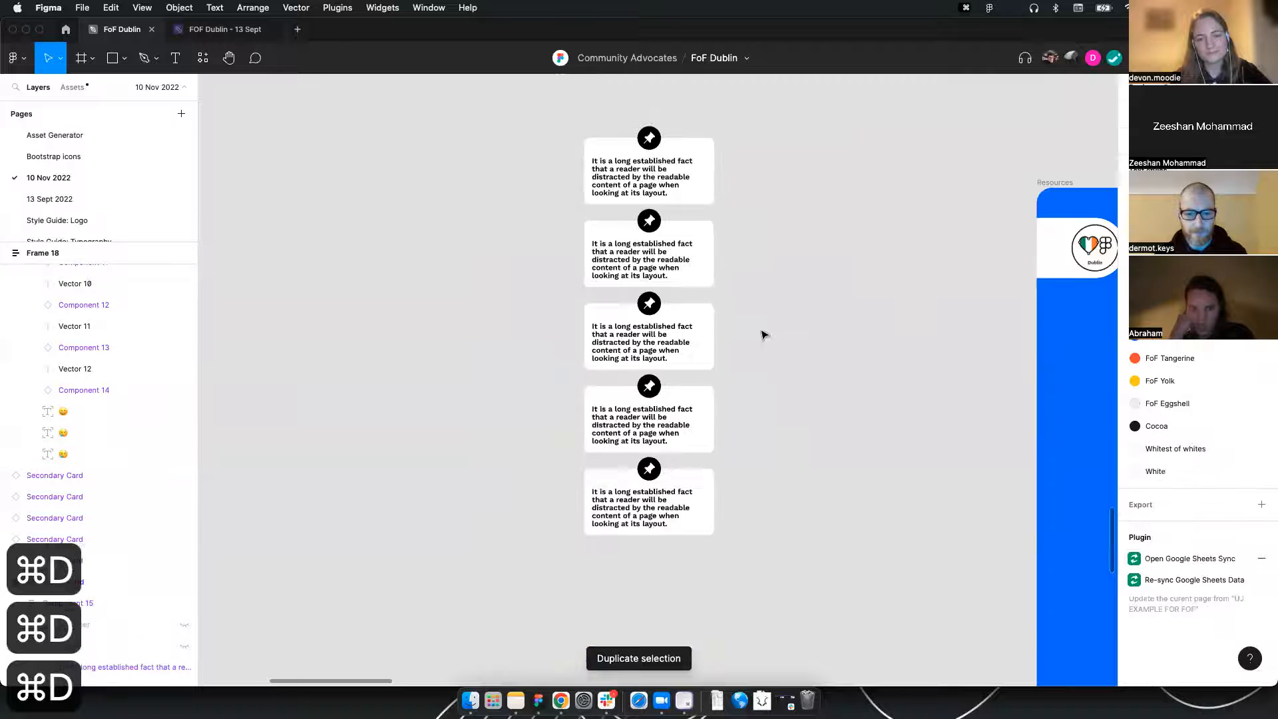
Wrap the five Secondary Card instances in a vertical auto layout and increase the spacing between them
{"action": "left_click_drag", "start_coordinate": [745, 154], "coordinate": [559, 508]}
{"action": "key", "text": "shift+a"}
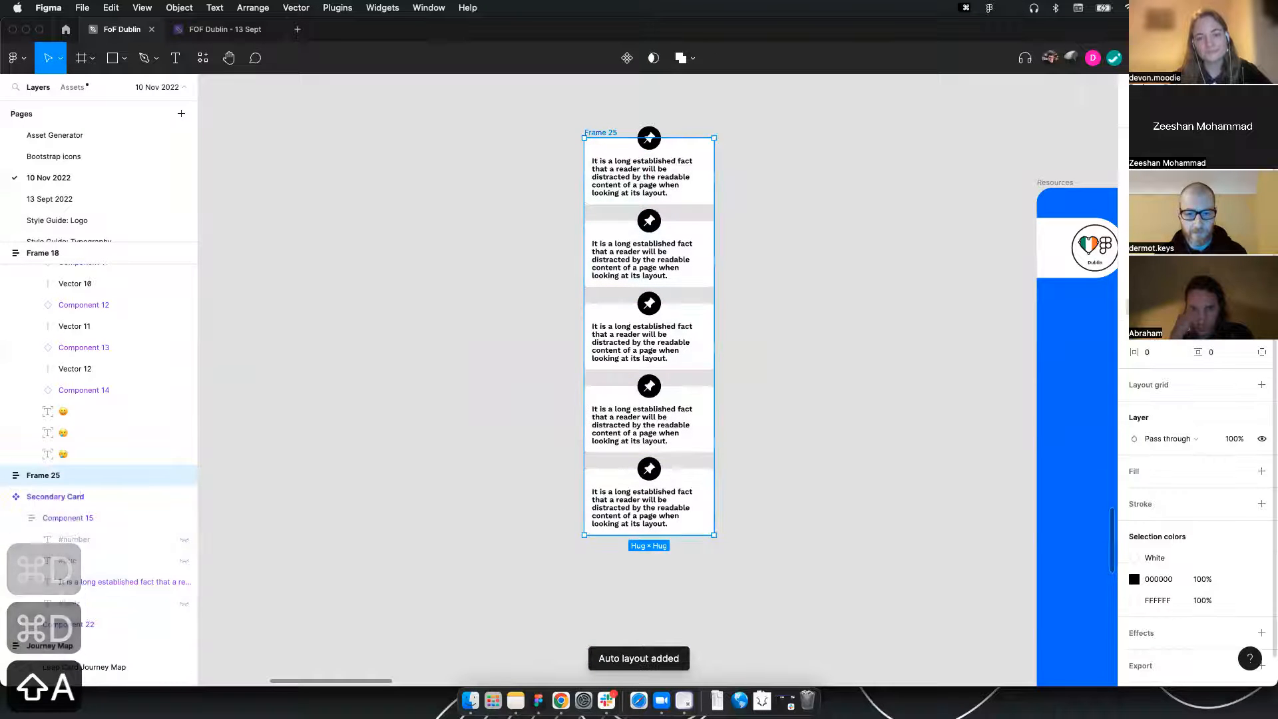
{"action": "mouse_move", "coordinate": [1134, 330]}
{"action": "left_mouse_down"}
{"action": "mouse_move", "coordinate": [1123, 331]}
{"action": "mouse_move", "coordinate": [1157, 335]}
{"action": "left_mouse_up"}
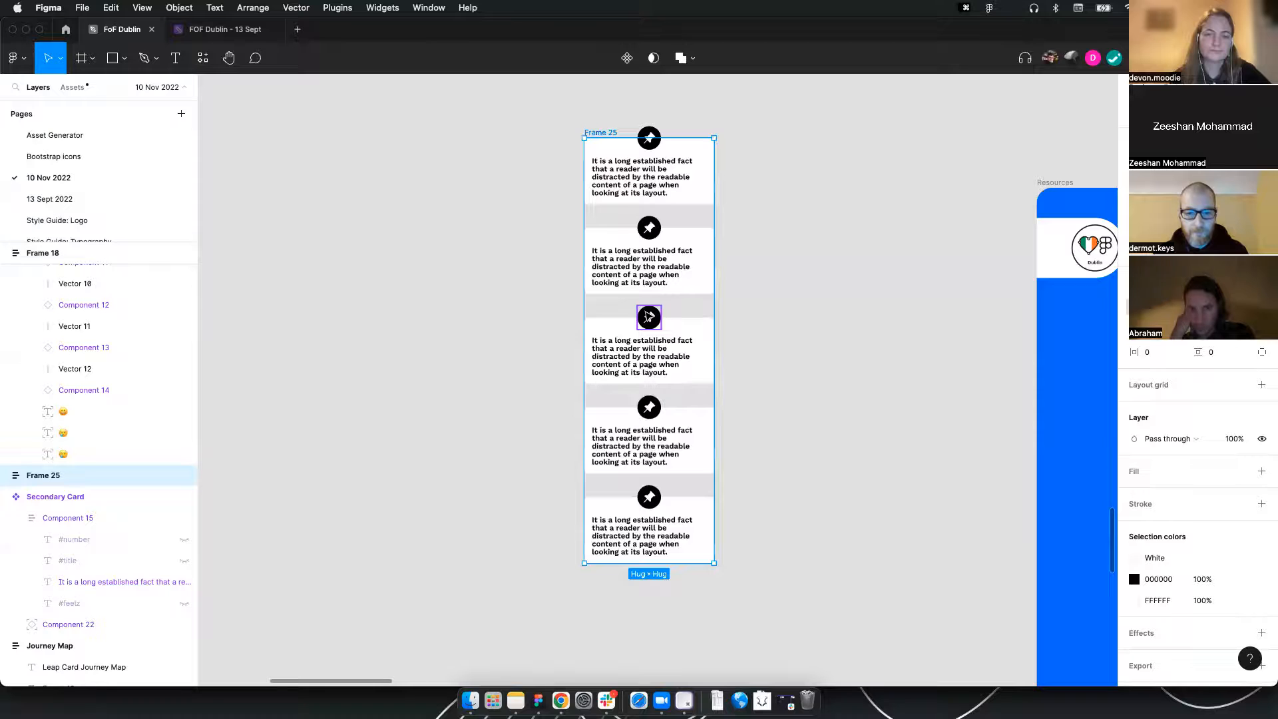
Copy a Secondary Card instance from the column into the Journey Map beside the emoji cards of the first six stages
{"action": "left_click", "coordinate": [649, 318], "text": "super"}
{"action": "left_click_drag", "start_coordinate": [893, 153], "coordinate": [724, 397]}
{"action": "left_click", "coordinate": [624, 321]}
{"action": "scroll", "coordinate": [624, 321], "scroll_direction": "down", "scroll_amount": 5}
{"action": "left_click_drag", "start_coordinate": [593, 347], "coordinate": [682, 247]}
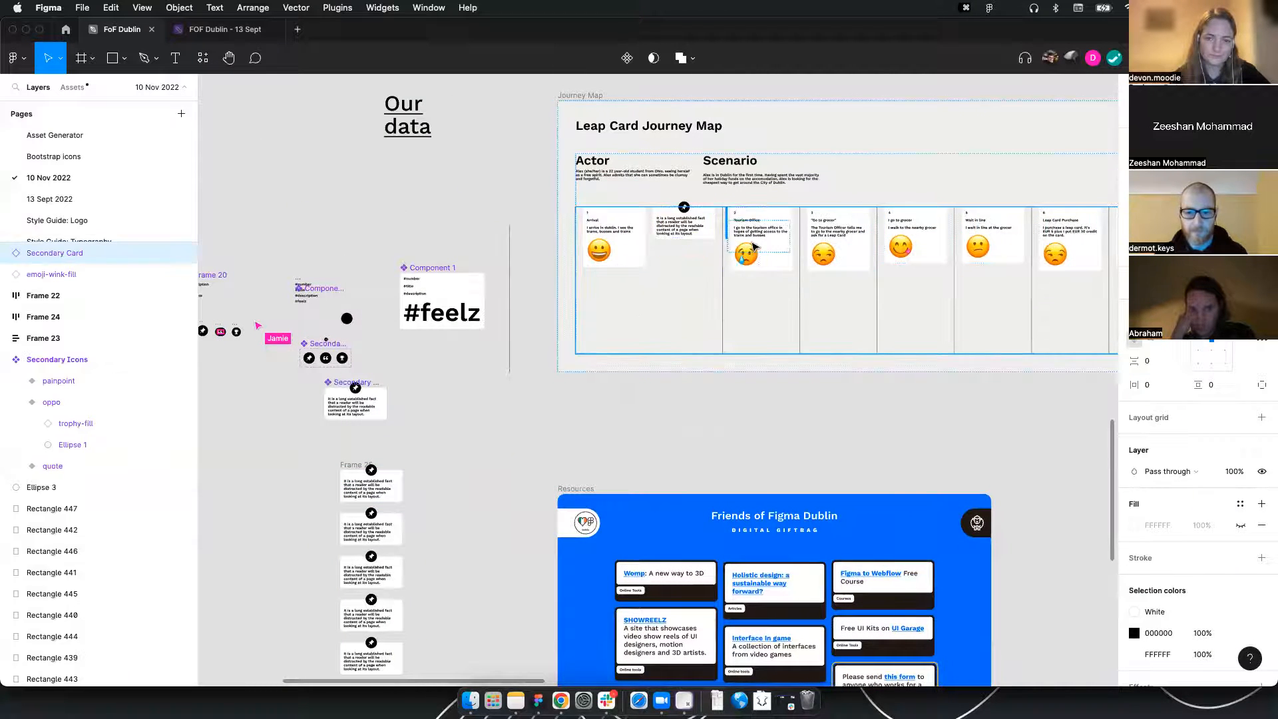
{"action": "left_click_drag", "start_coordinate": [772, 237], "coordinate": [772, 238]}
{"action": "left_click_drag", "start_coordinate": [768, 255], "coordinate": [480, 297]}
{"action": "left_click_drag", "start_coordinate": [553, 271], "coordinate": [627, 281]}
{"action": "left_click_drag", "start_coordinate": [706, 270], "coordinate": [655, 273]}
{"action": "scroll", "coordinate": [554, 249], "scroll_direction": "down", "scroll_amount": 3}
Move the three reference images farther to the right, clear of the widened Journey Map frame
{"action": "scroll", "coordinate": [894, 228], "scroll_direction": "down", "scroll_amount": 5}
{"action": "left_click_drag", "start_coordinate": [960, 236], "coordinate": [465, 261]}
{"action": "left_click_drag", "start_coordinate": [412, 177], "coordinate": [594, 298]}
{"action": "left_click_drag", "start_coordinate": [475, 271], "coordinate": [735, 270]}
{"action": "left_click_drag", "start_coordinate": [410, 271], "coordinate": [874, 286]}
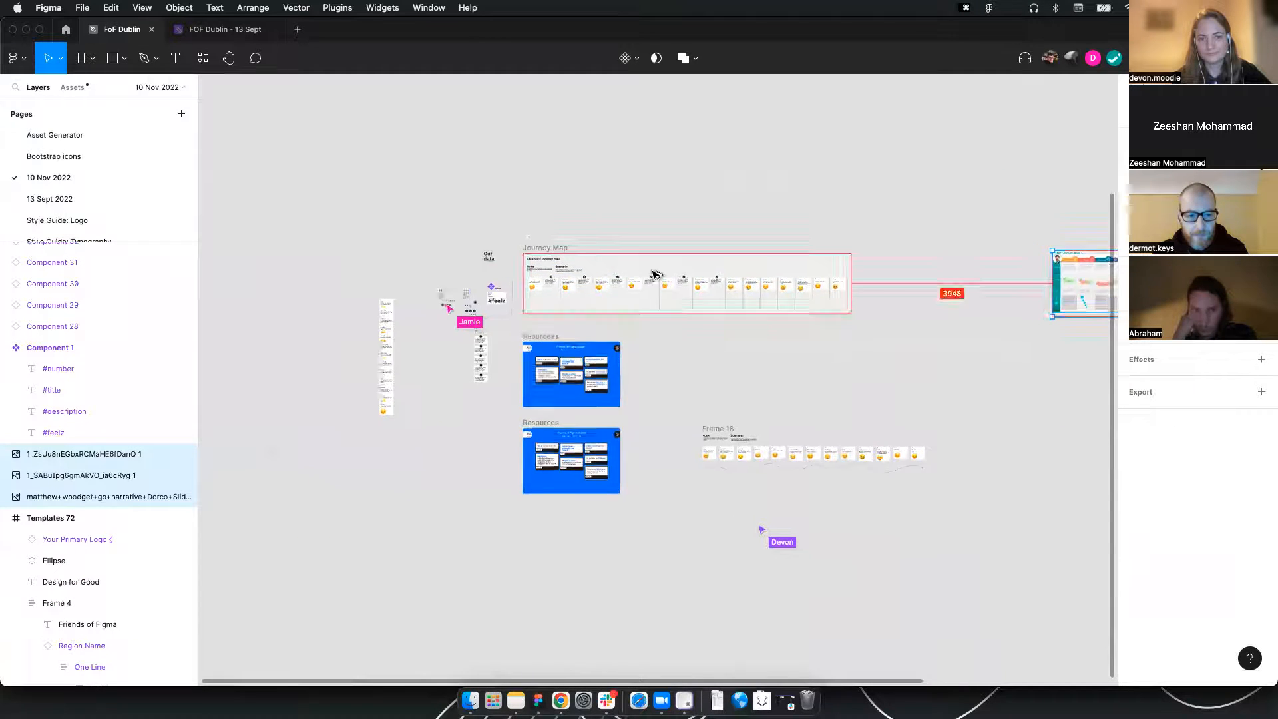
Copy the stage 6 Secondary Card to the right of the emoji card in each of stages 7 to 13
{"action": "scroll", "coordinate": [659, 276], "scroll_direction": "up", "scroll_amount": 6}
{"action": "left_click", "coordinate": [729, 289]}
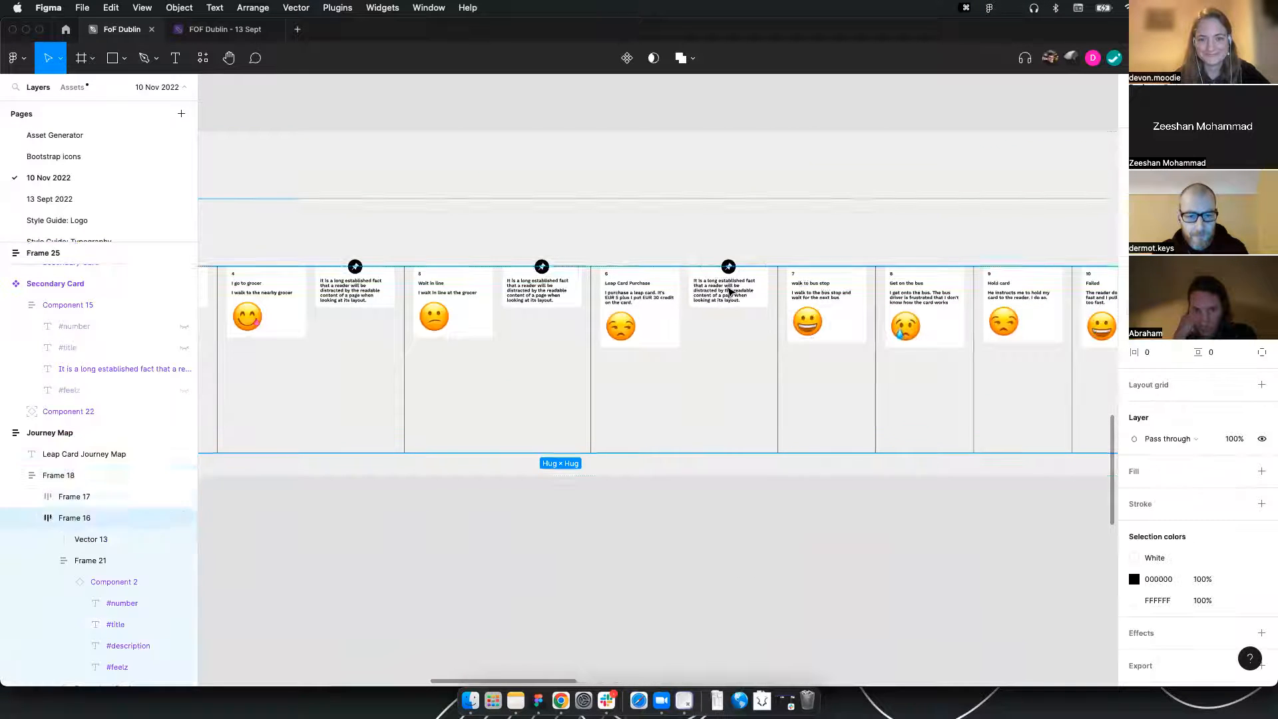
{"action": "left_click", "coordinate": [729, 291]}
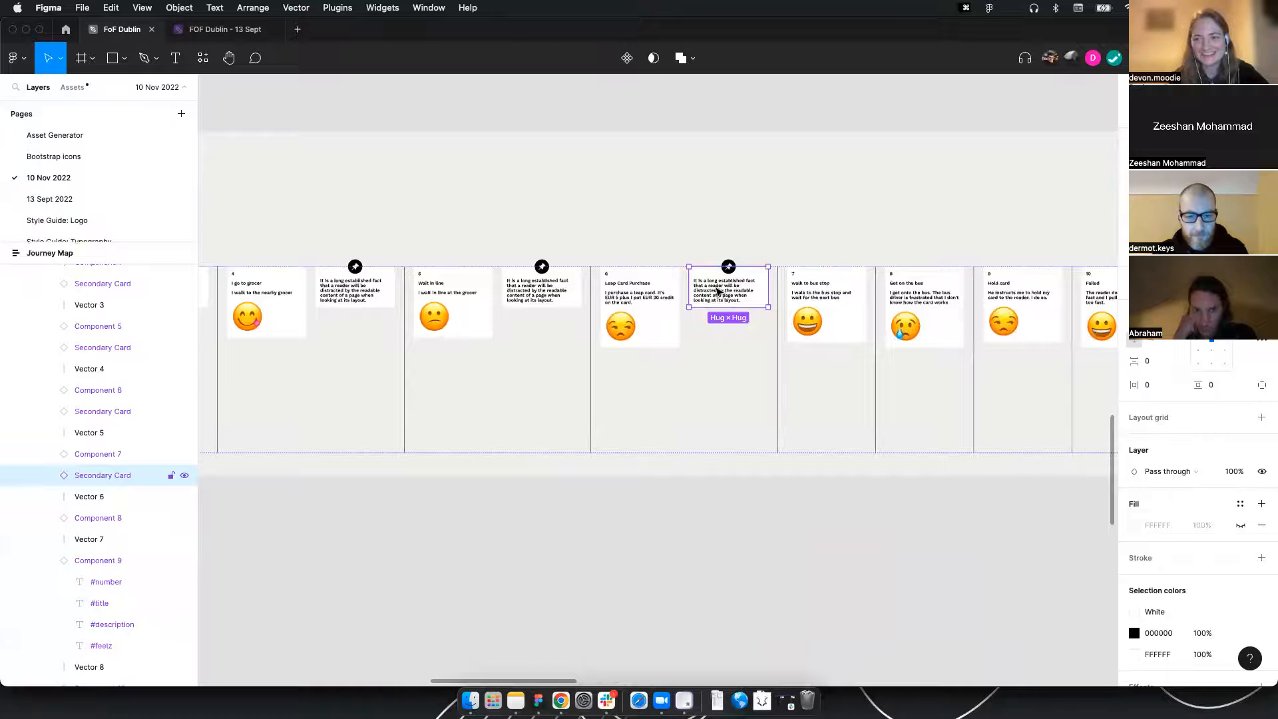
{"action": "scroll", "coordinate": [717, 291], "scroll_direction": "down", "scroll_amount": 5}
{"action": "scroll", "coordinate": [717, 279], "scroll_direction": "up", "scroll_amount": 4}
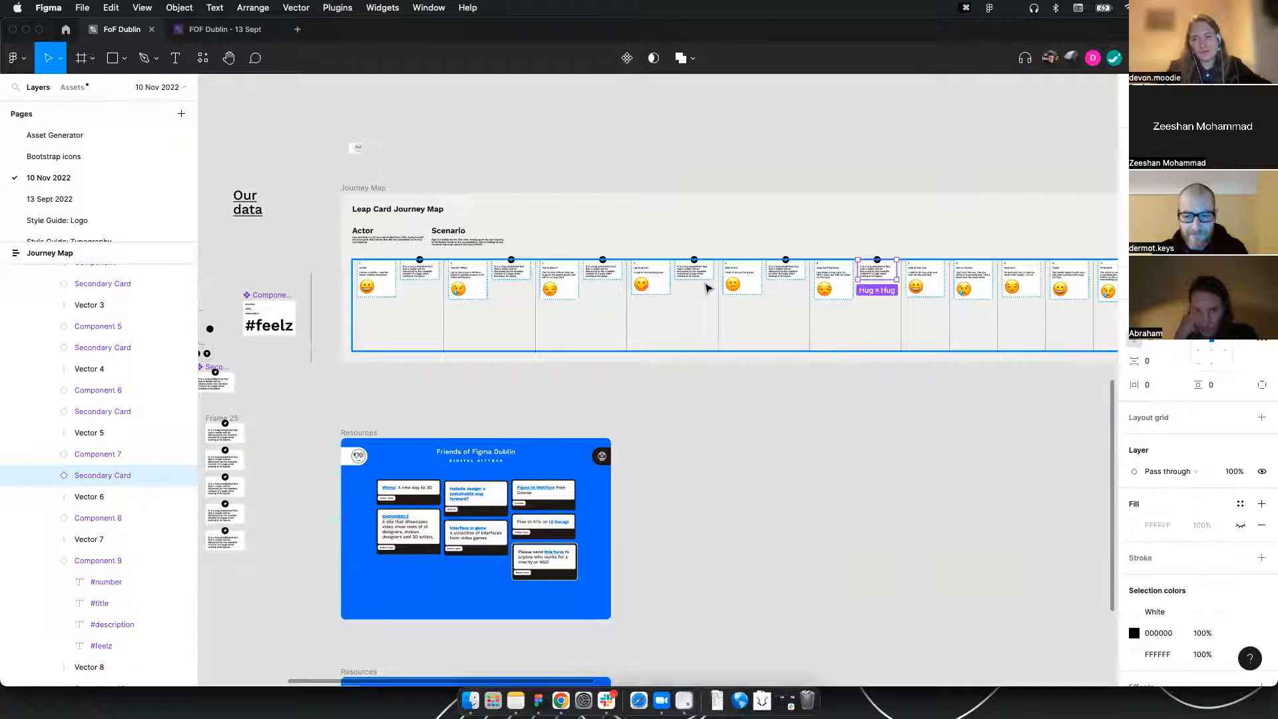
{"action": "scroll", "coordinate": [782, 299], "scroll_direction": "up", "scroll_amount": 5}
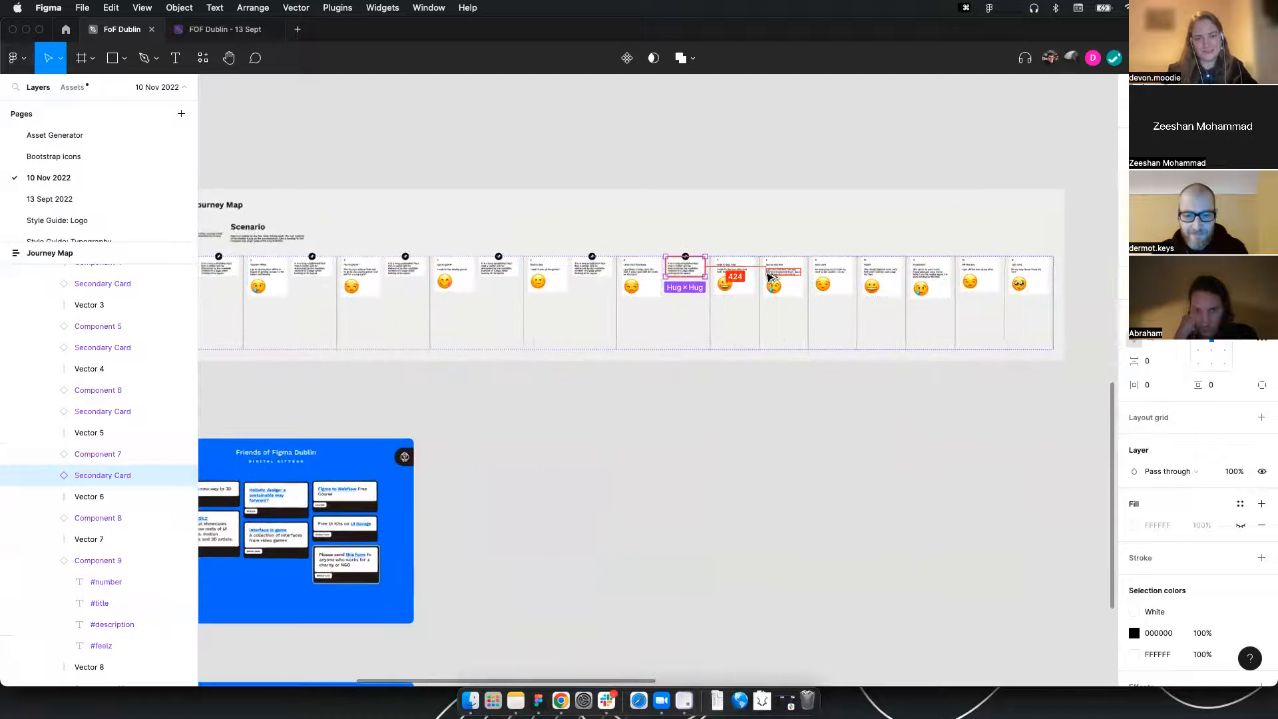
{"action": "left_click_drag", "start_coordinate": [604, 263], "coordinate": [723, 267]}
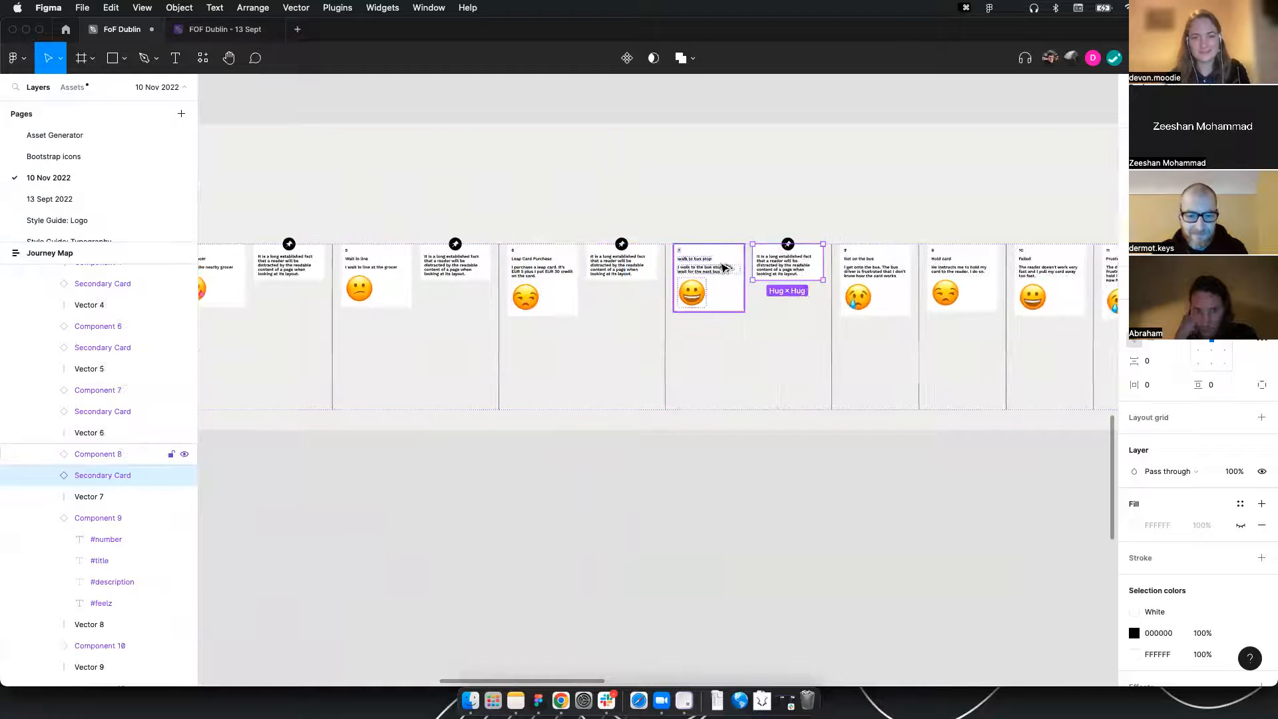
{"action": "scroll", "coordinate": [723, 268], "scroll_direction": "right", "scroll_amount": 4}
{"action": "left_click_drag", "start_coordinate": [522, 280], "coordinate": [773, 276]}
{"action": "scroll", "coordinate": [741, 275], "scroll_direction": "right", "scroll_amount": 4}
{"action": "left_click_drag", "start_coordinate": [526, 273], "coordinate": [1098, 274]}
{"action": "scroll", "coordinate": [752, 293], "scroll_direction": "right", "scroll_amount": 9}
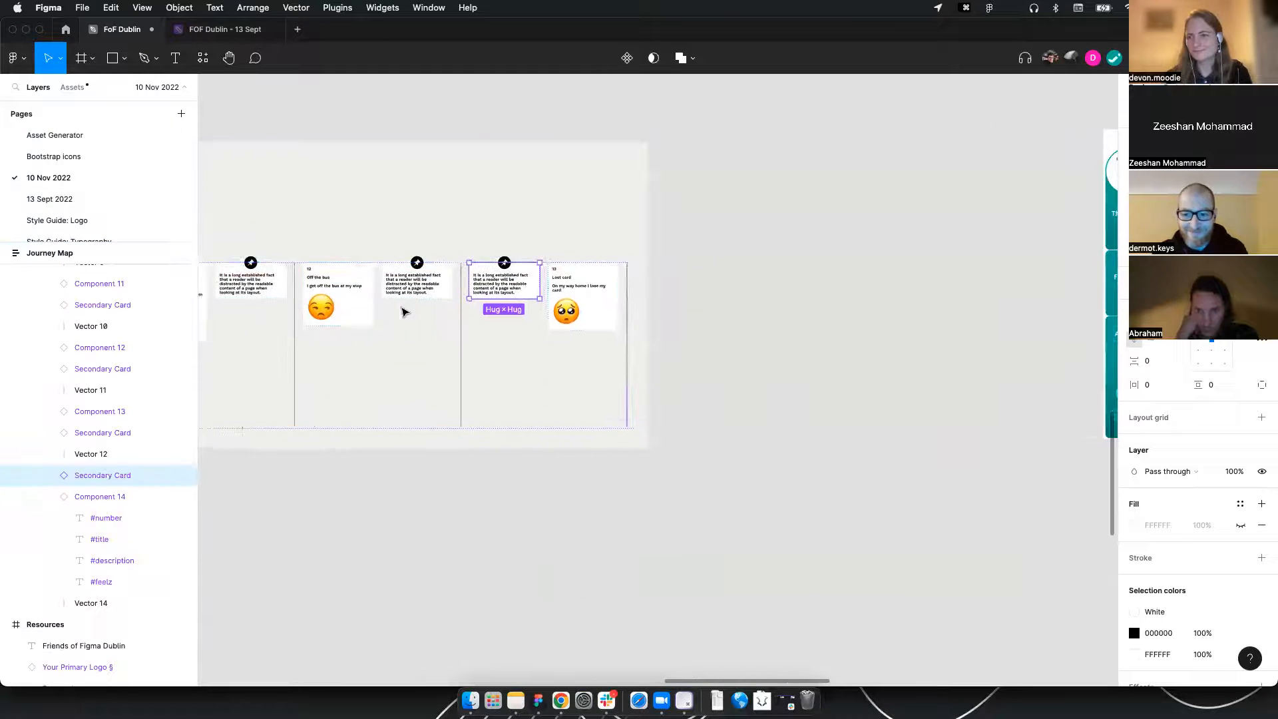
{"action": "left_click_drag", "start_coordinate": [521, 289], "coordinate": [576, 287]}
Group each emoji card with its Secondary Card in an auto layout frame for stages 13 back to 9
{"action": "scroll", "coordinate": [726, 303], "scroll_direction": "left", "scroll_amount": 4}
{"action": "left_click", "coordinate": [745, 307], "text": "shift"}
{"action": "key", "text": "shift+a"}
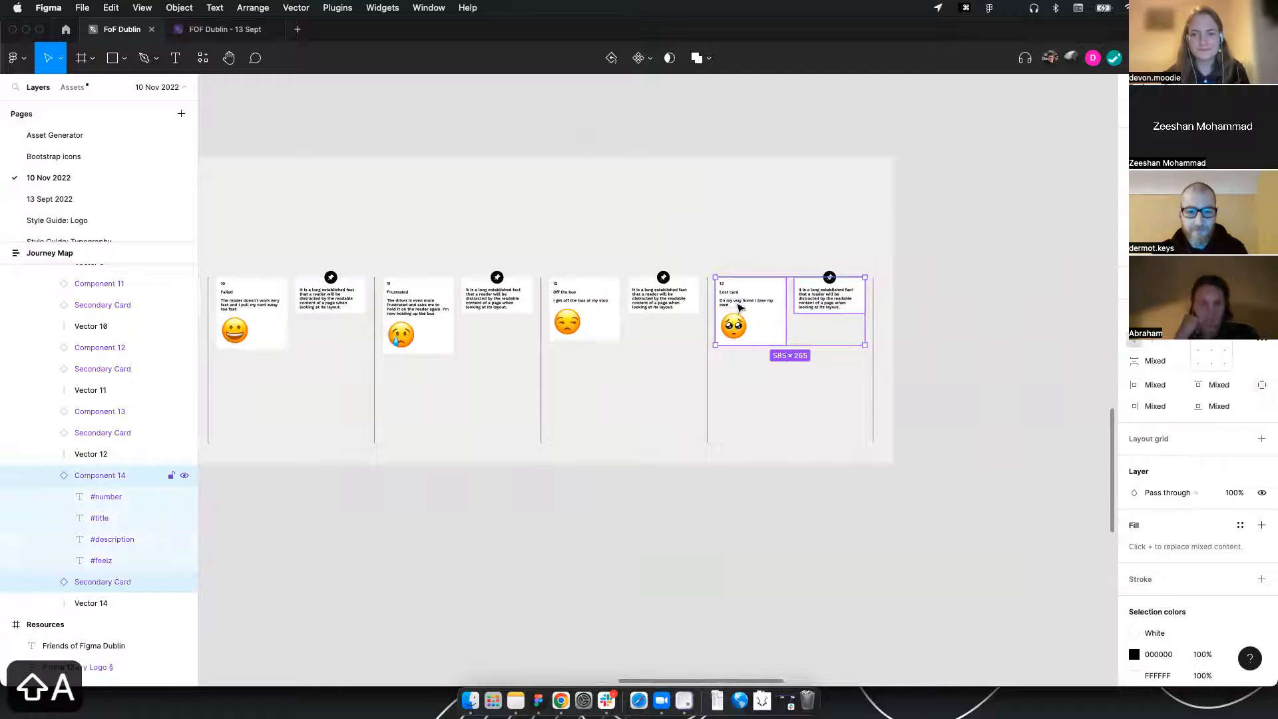
{"action": "left_click", "coordinate": [670, 297]}
{"action": "left_click", "coordinate": [553, 308], "text": "shift"}
{"action": "key", "text": "shift+a"}
{"action": "scroll", "coordinate": [812, 316], "scroll_direction": "left", "scroll_amount": 5}
{"action": "left_click", "coordinate": [806, 312]}
{"action": "left_click", "coordinate": [725, 307], "text": "shift"}
{"action": "key", "text": "shift+a"}
{"action": "left_click", "coordinate": [636, 304]}
{"action": "left_click", "coordinate": [526, 307], "text": "shift"}
{"action": "key", "text": "shift+a"}
{"action": "left_click", "coordinate": [496, 306]}
{"action": "left_click", "coordinate": [386, 313], "text": "shift"}
{"action": "key", "text": "shift+a"}
Pair the emoji card and Secondary Card of stages 8, 7 and 6 in separate auto layout frames
{"action": "scroll", "coordinate": [732, 300], "scroll_direction": "left", "scroll_amount": 8}
{"action": "left_click", "coordinate": [785, 291]}
{"action": "left_click", "coordinate": [744, 307], "text": "shift"}
{"action": "key", "text": "shift+a"}
{"action": "left_click", "coordinate": [661, 280]}
{"action": "left_click", "coordinate": [583, 296], "text": "shift"}
{"action": "key", "text": "shift+a"}
{"action": "left_click", "coordinate": [495, 279]}
{"action": "left_click", "coordinate": [428, 285], "text": "shift"}
{"action": "key", "text": "shift+a"}
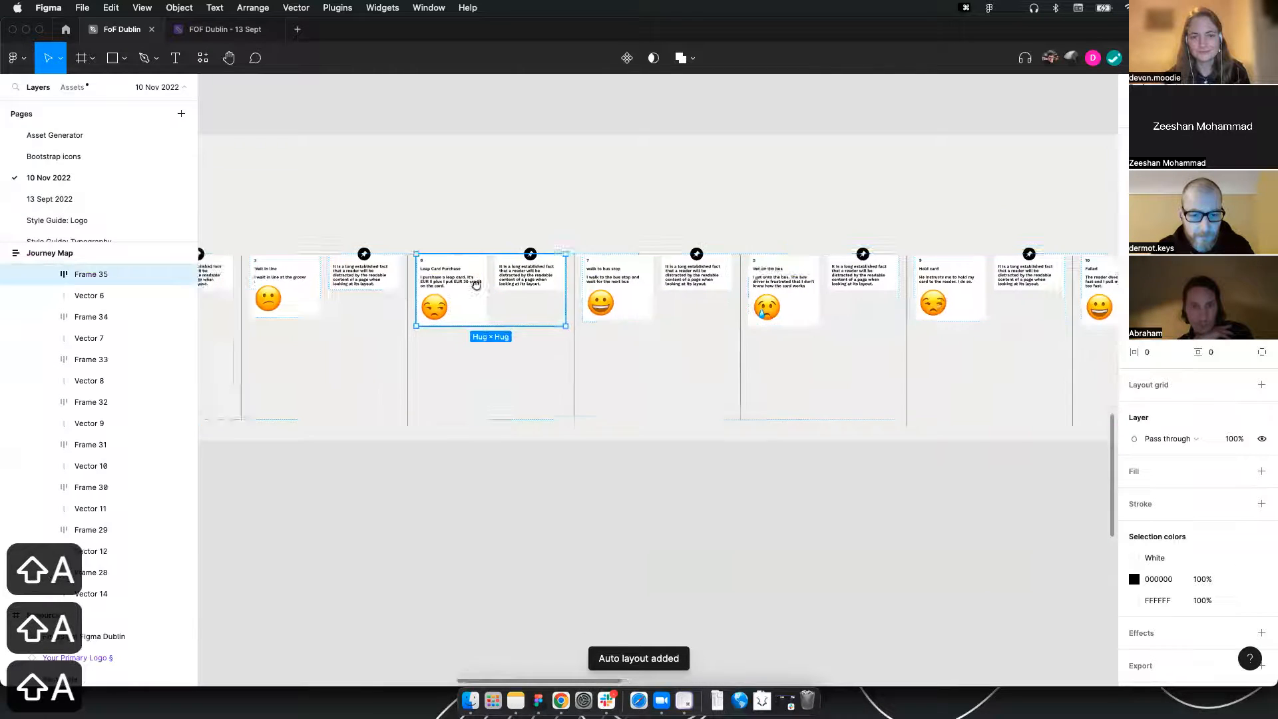
Combine each emoji card and its Secondary Card into an auto layout frame for stages 5 back to 1
{"action": "scroll", "coordinate": [426, 287], "scroll_direction": "left", "scroll_amount": 8}
{"action": "left_click", "coordinate": [816, 243]}
{"action": "left_click", "coordinate": [736, 263], "text": "shift"}
{"action": "key", "text": "shift+a"}
{"action": "left_click", "coordinate": [649, 243]}
{"action": "left_click", "coordinate": [566, 261], "text": "shift"}
{"action": "key", "text": "shift+a"}
{"action": "left_click", "coordinate": [483, 245]}
{"action": "left_click", "coordinate": [434, 254], "text": "shift"}
{"action": "key", "text": "shift+a"}
{"action": "left_click", "coordinate": [316, 245]}
{"action": "left_click", "coordinate": [266, 253], "text": "shift"}
{"action": "key", "text": "shift+a"}
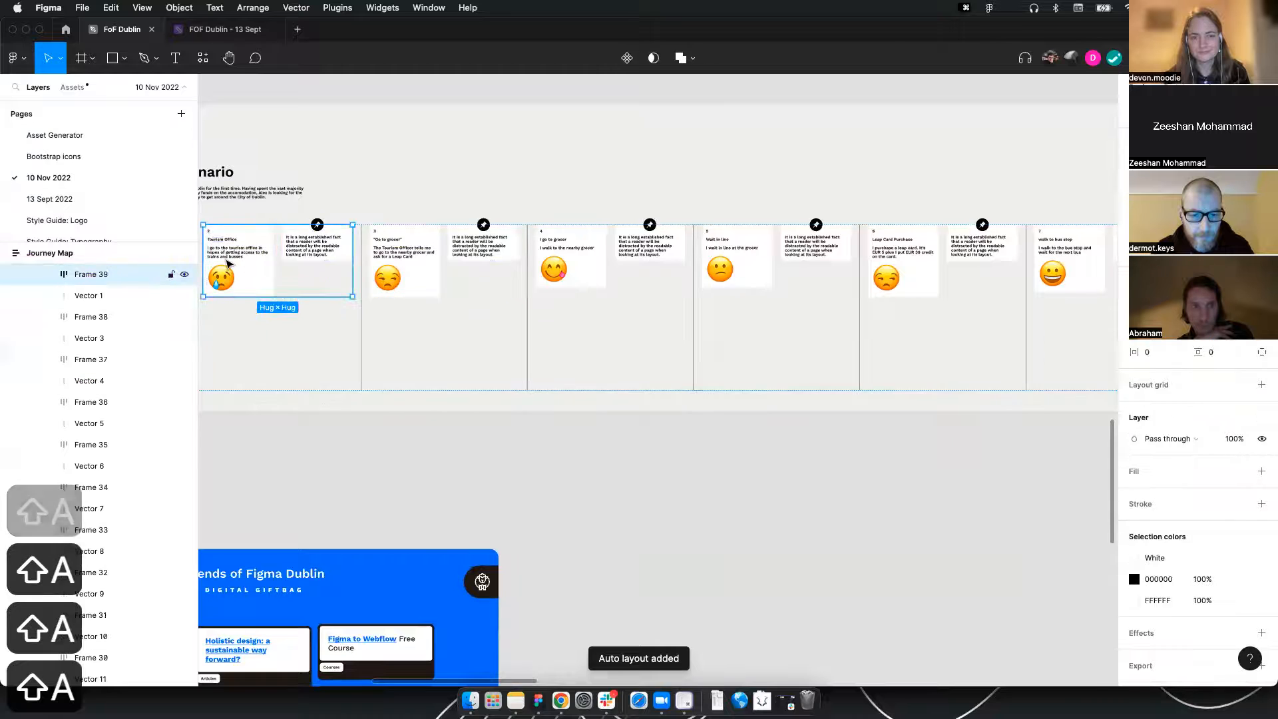
{"action": "scroll", "coordinate": [267, 253], "scroll_direction": "left", "scroll_amount": 10}
{"action": "left_click", "coordinate": [751, 243]}
{"action": "left_click", "coordinate": [665, 253], "text": "shift"}
{"action": "key", "text": "shift+a"}
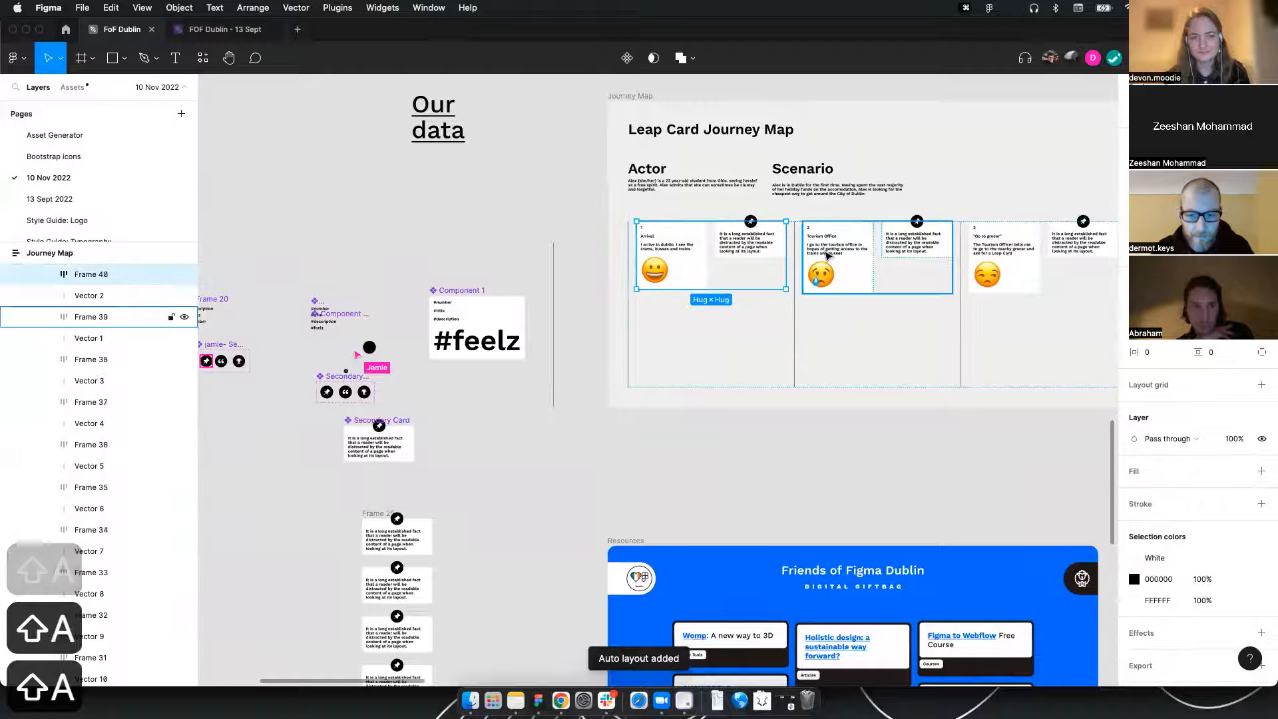
Select all thirteen stage frames in the journey row, leaving the vertical divider lines out of the selection
{"action": "scroll", "coordinate": [807, 250], "scroll_direction": "down", "scroll_amount": 6}
{"action": "left_click", "coordinate": [643, 266]}
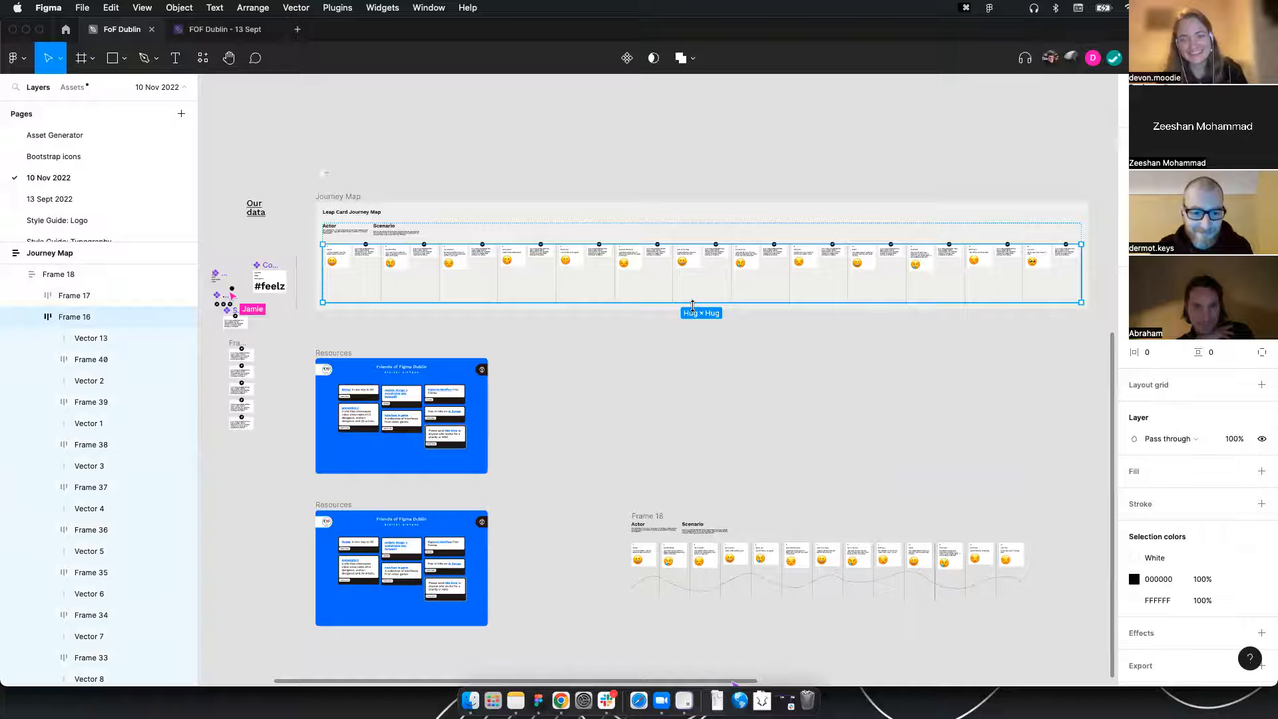
{"action": "key", "text": "Return"}
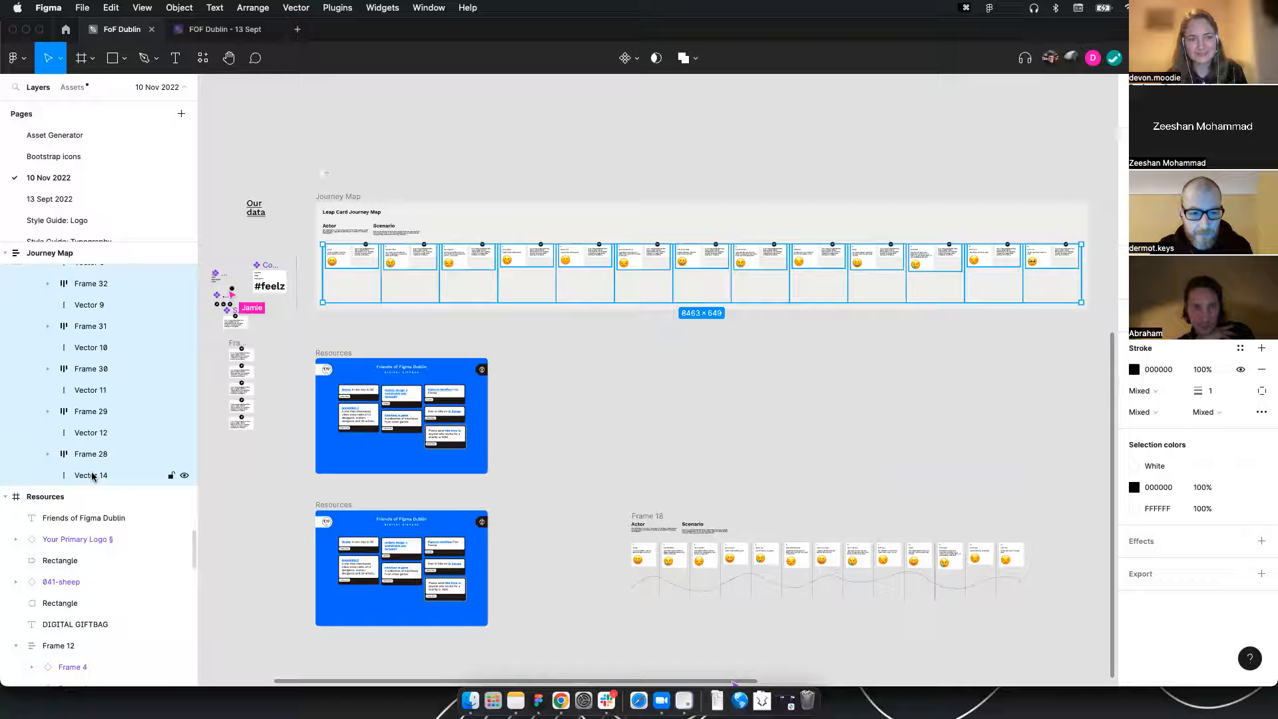
{"action": "scroll", "coordinate": [96, 386], "scroll_direction": "up", "scroll_amount": 6}
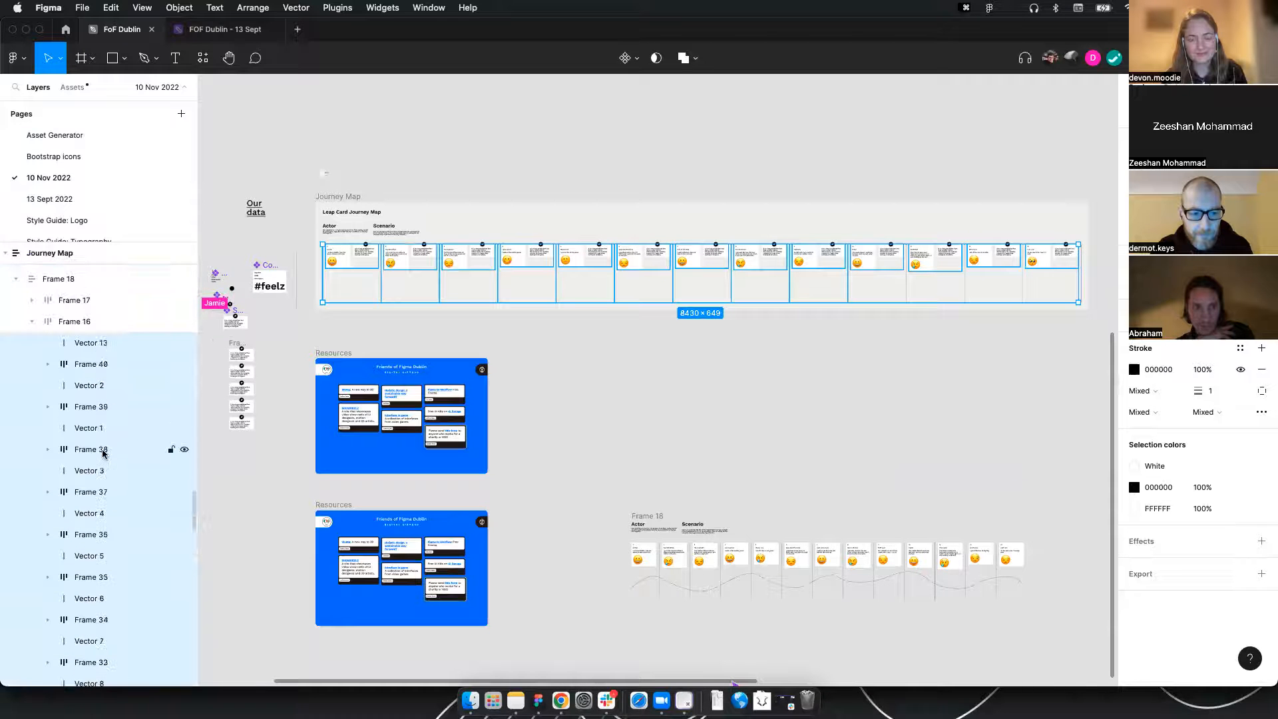
{"action": "scroll", "coordinate": [93, 469], "scroll_direction": "down", "scroll_amount": 3}
{"action": "left_click", "coordinate": [81, 612], "text": "shift"}
{"action": "left_click", "coordinate": [84, 570], "text": "shift"}
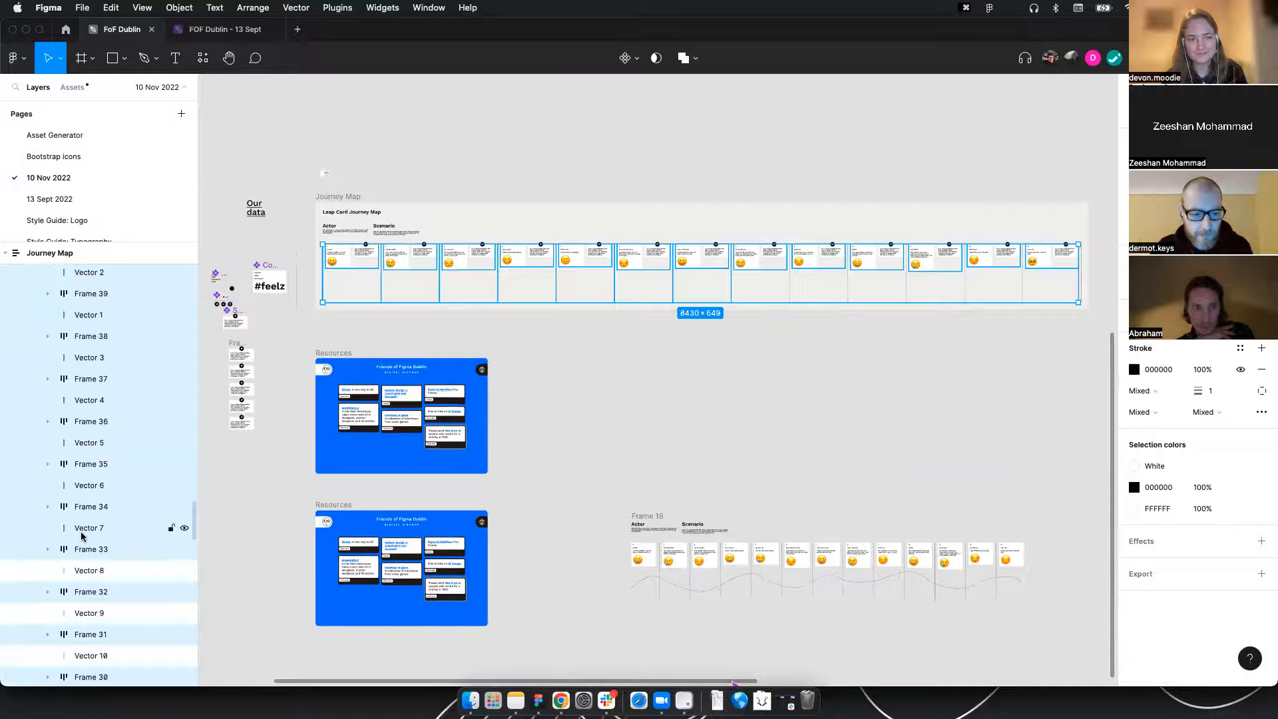
{"action": "left_click", "coordinate": [85, 528], "text": "shift"}
{"action": "left_click", "coordinate": [84, 485], "text": "shift"}
{"action": "left_click", "coordinate": [84, 442], "text": "shift"}
{"action": "left_click", "coordinate": [85, 401], "text": "shift"}
{"action": "left_click", "coordinate": [85, 357], "text": "shift"}
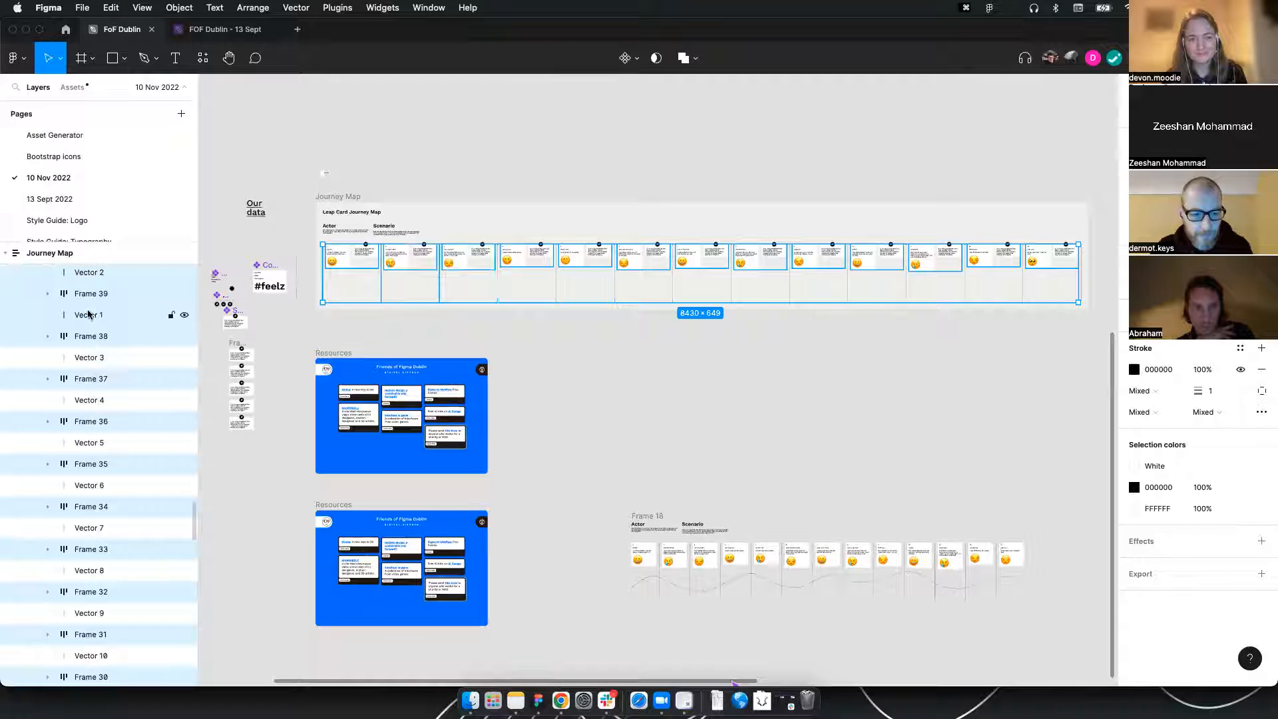
{"action": "left_click", "coordinate": [87, 315], "text": "shift"}
{"action": "left_click", "coordinate": [90, 272], "text": "shift"}
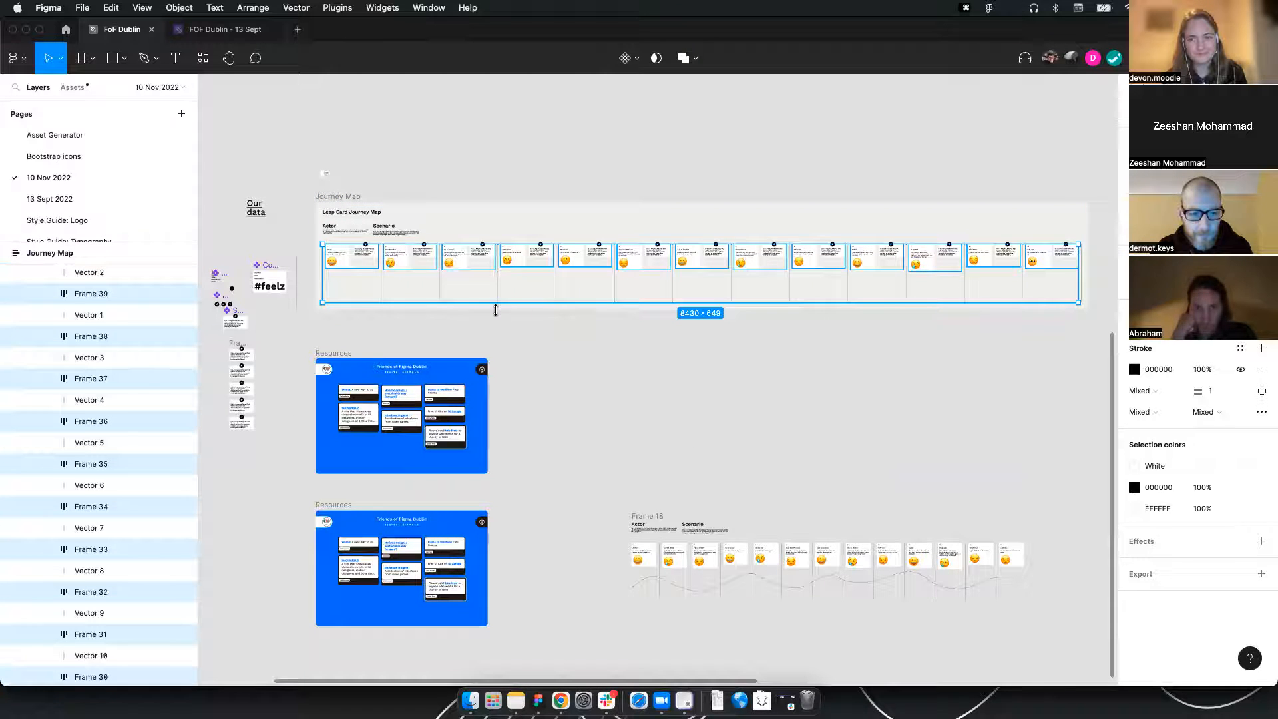
{"action": "scroll", "coordinate": [126, 353], "scroll_direction": "up", "scroll_amount": 3}
{"action": "left_click", "coordinate": [95, 352], "text": "shift"}
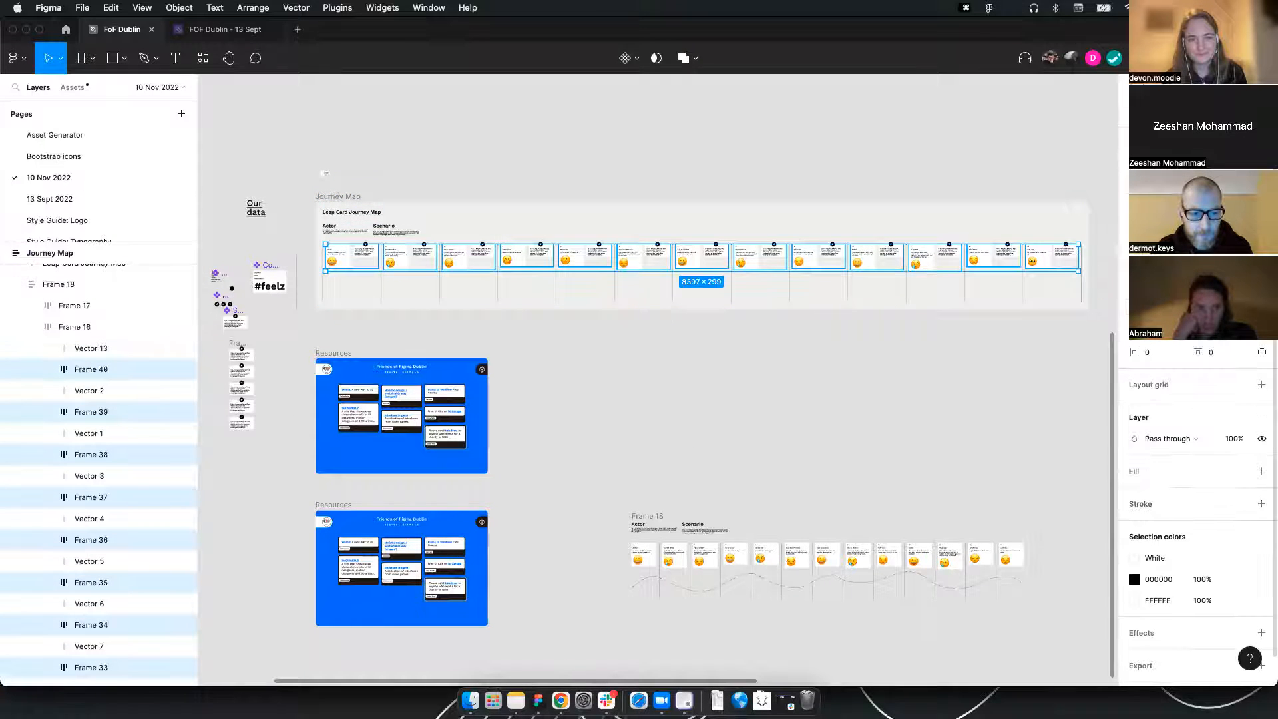
Set the selected stage frames to vertical auto layout and increase the gap between each emoji card and its Secondary Card
{"action": "left_click", "coordinate": [1135, 308]}
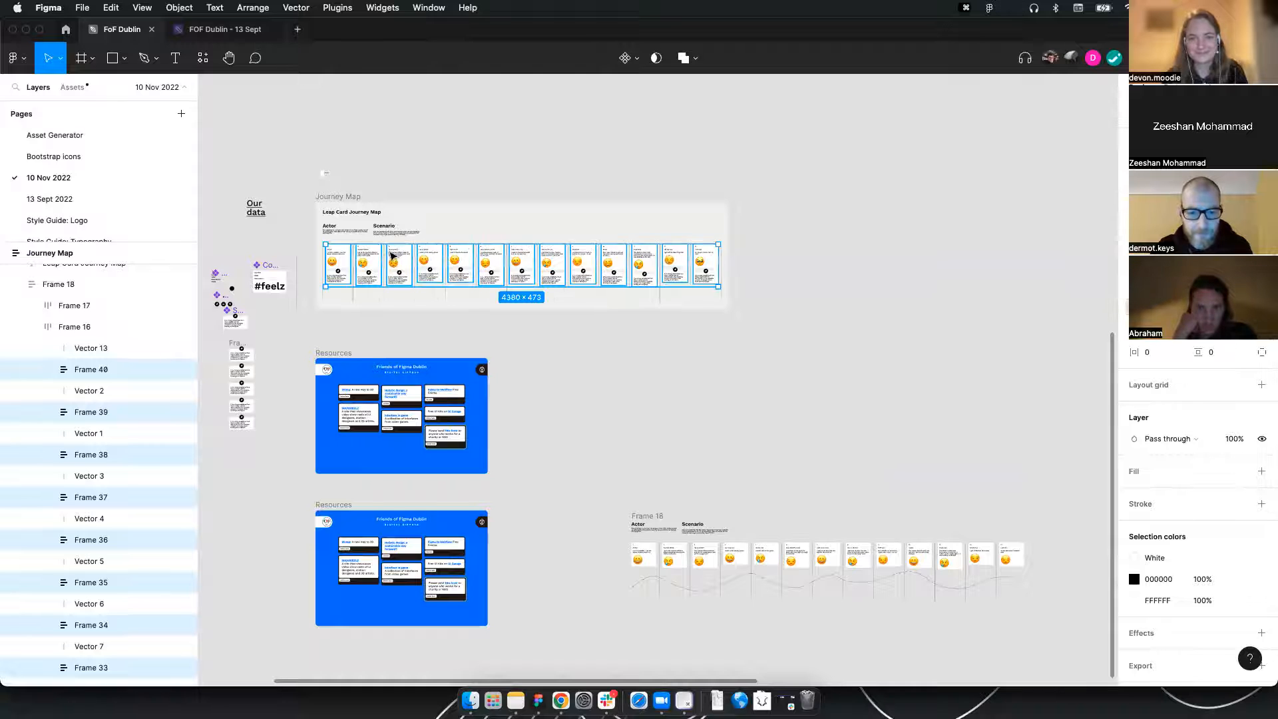
{"action": "scroll", "coordinate": [392, 255], "scroll_direction": "up", "scroll_amount": 8}
{"action": "left_click_drag", "start_coordinate": [1135, 328], "coordinate": [1172, 340]}
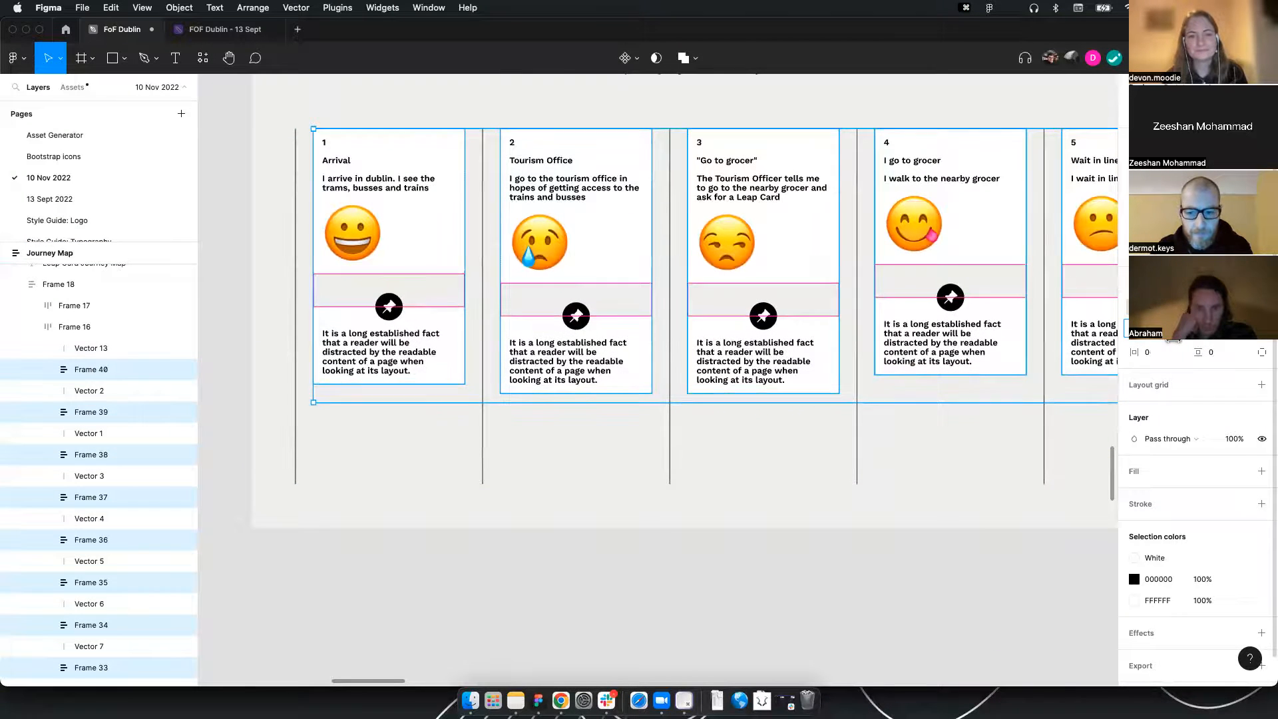
{"action": "left_click", "coordinate": [644, 613]}
Duplicate the stage 1 Secondary Card so a second copy stacks beneath it
{"action": "scroll", "coordinate": [539, 287], "scroll_direction": "down", "scroll_amount": 6}
{"action": "left_click_drag", "start_coordinate": [931, 332], "coordinate": [743, 317]}
{"action": "scroll", "coordinate": [491, 330], "scroll_direction": "up", "scroll_amount": 3}
{"action": "left_click_drag", "start_coordinate": [370, 361], "coordinate": [619, 346]}
{"action": "scroll", "coordinate": [619, 346], "scroll_direction": "up", "scroll_amount": 5}
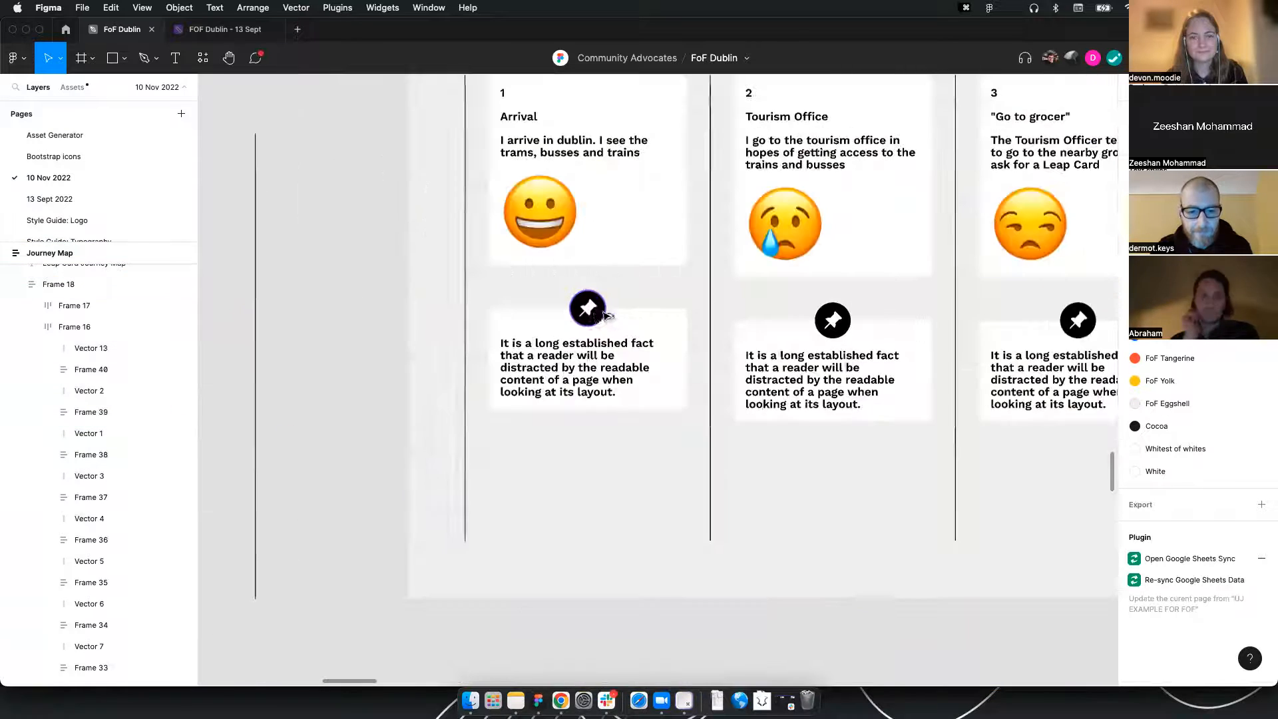
{"action": "left_click", "coordinate": [588, 318]}
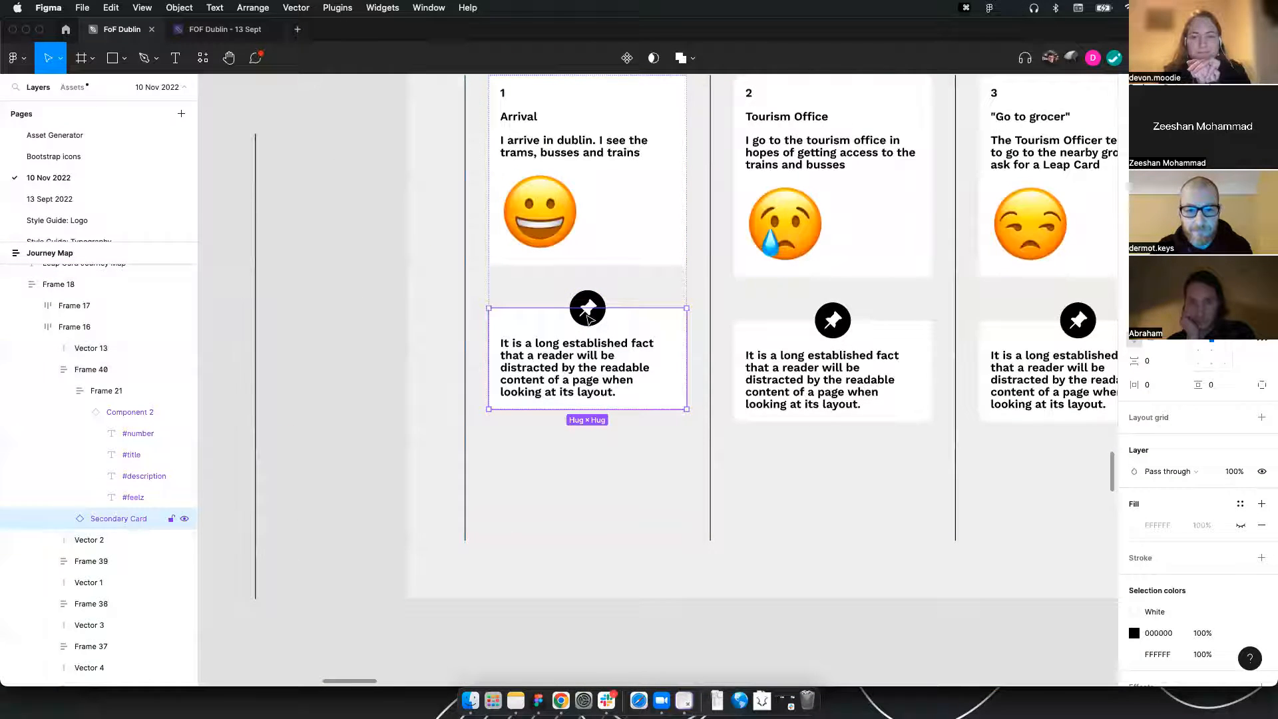
{"action": "key", "text": "super+c"}
{"action": "key", "text": "super+v"}
{"action": "left_click", "coordinate": [807, 379]}
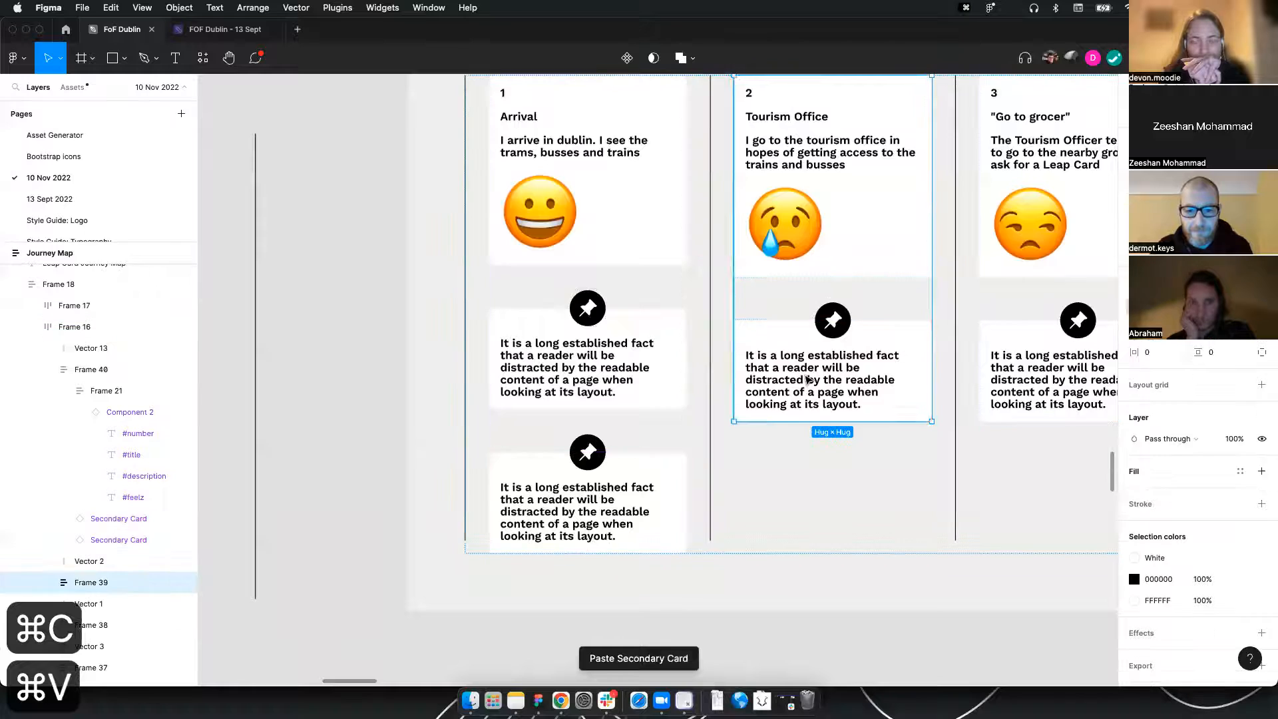
Copy the stage 4 Secondary Card and paste seven copies below it in the same column
{"action": "scroll", "coordinate": [807, 379], "scroll_direction": "down", "scroll_amount": 6}
{"action": "left_click", "coordinate": [585, 437]}
{"action": "left_click_drag", "start_coordinate": [548, 253], "coordinate": [724, 166]}
{"action": "left_click_drag", "start_coordinate": [815, 290], "coordinate": [524, 295]}
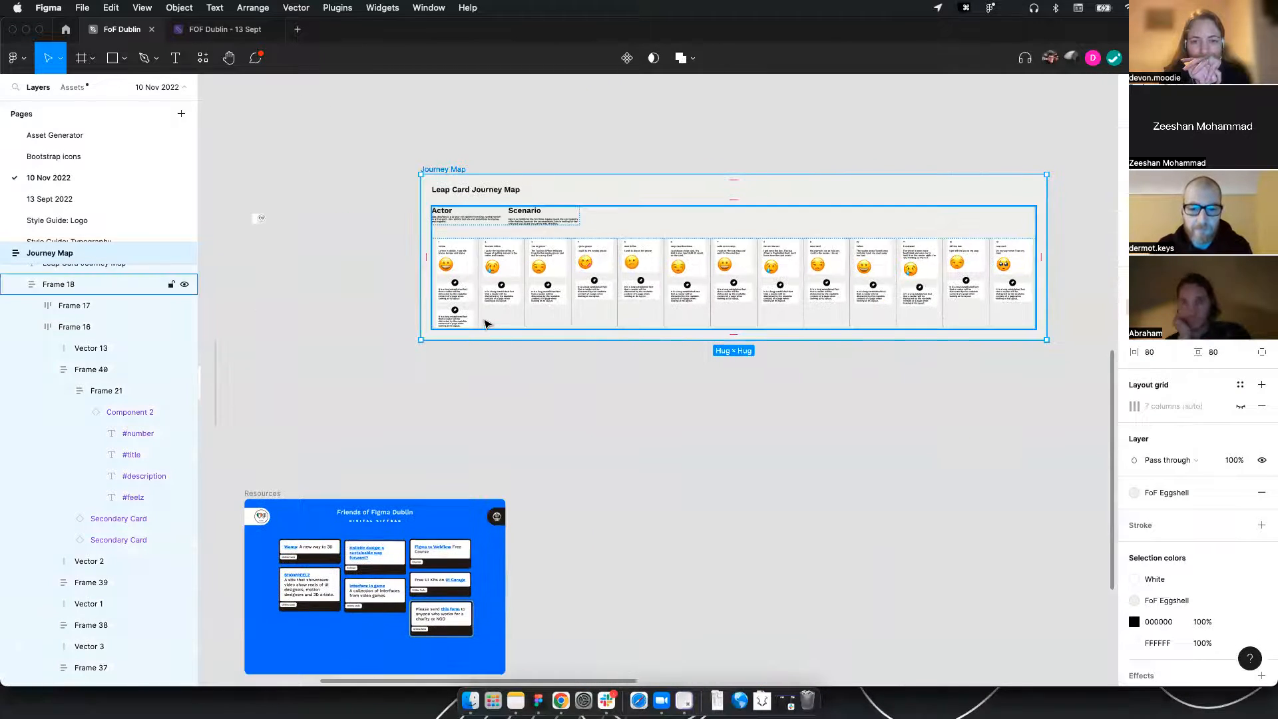
{"action": "scroll", "coordinate": [591, 295], "scroll_direction": "up", "scroll_amount": 5}
{"action": "left_click", "coordinate": [600, 282]}
{"action": "left_click", "coordinate": [600, 282]}
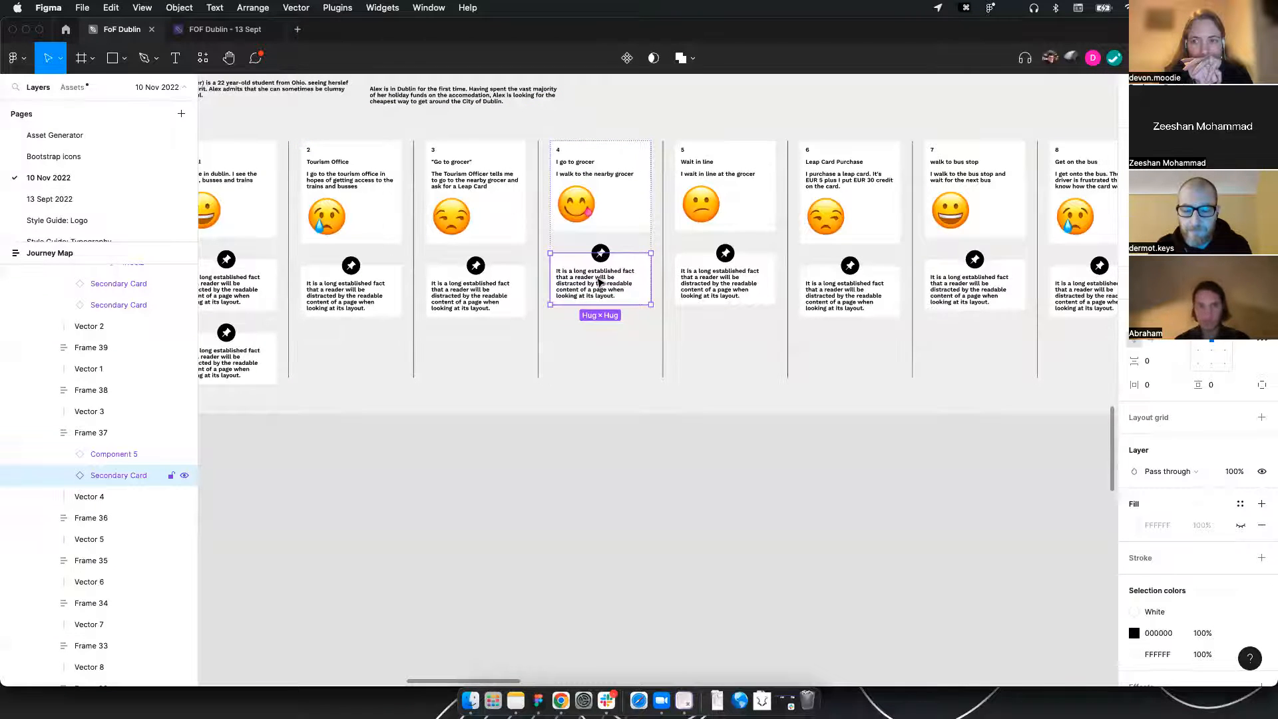
{"action": "key", "text": "super+c"}
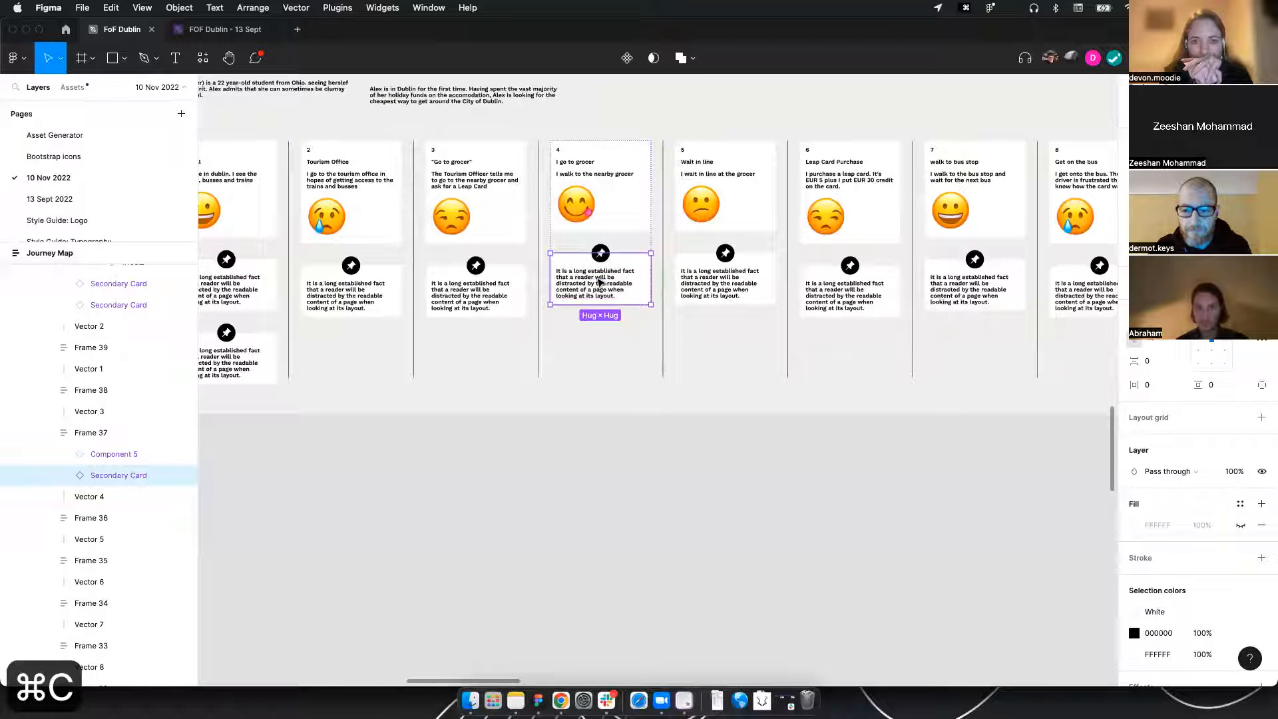
{"action": "key", "text": "super+v"}
{"action": "key", "text": "super+v"}
{"action": "key", "text": "super+v"}
{"action": "key", "text": "super+v"}
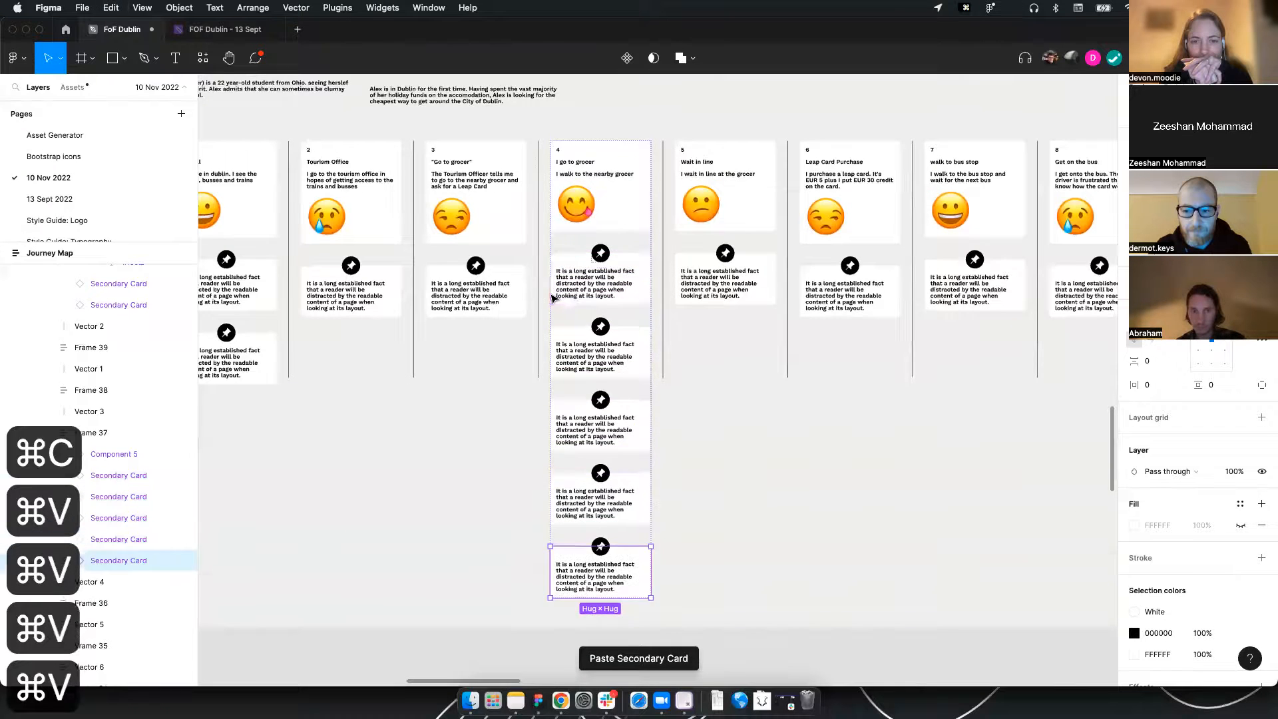
{"action": "key", "text": "super+v"}
{"action": "scroll", "coordinate": [553, 296], "scroll_direction": "down", "scroll_amount": 5}
{"action": "key", "text": "super+v"}
{"action": "key", "text": "super+v"}
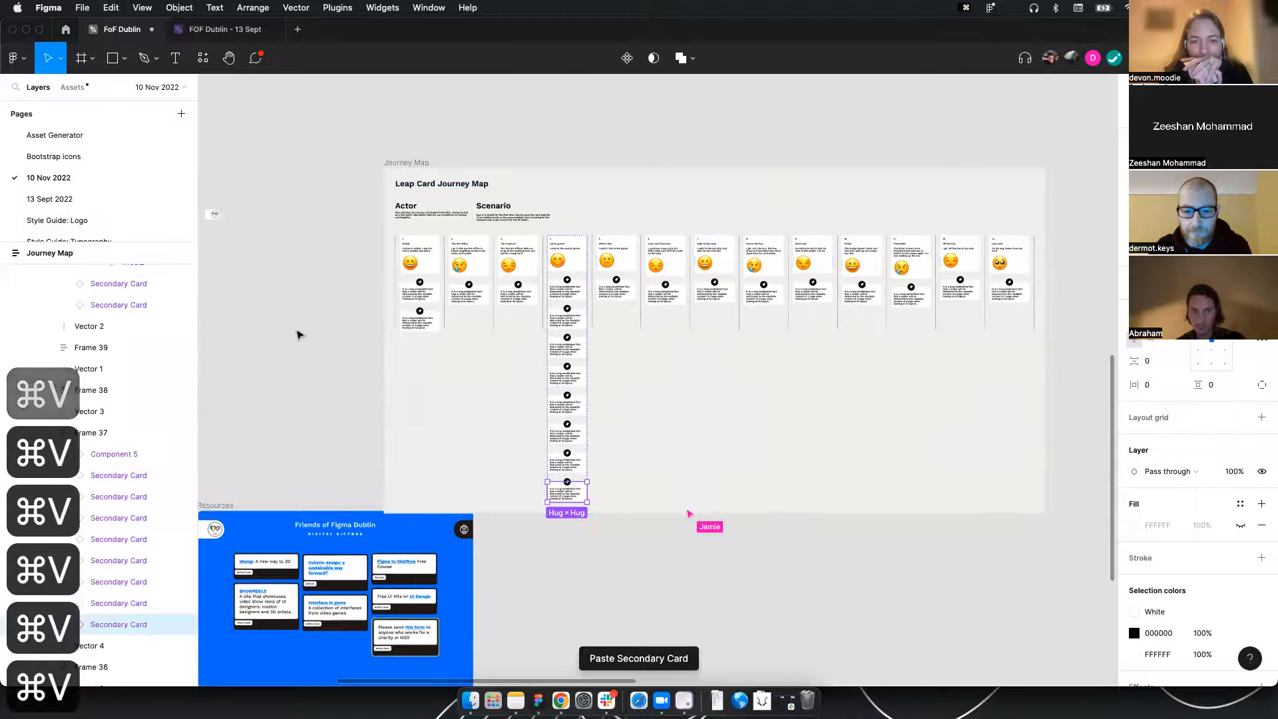
Move the Journey Map frame up and to the right, away from the Resources frame
{"action": "left_click", "coordinate": [297, 334]}
{"action": "left_click_drag", "start_coordinate": [420, 161], "coordinate": [469, 116]}
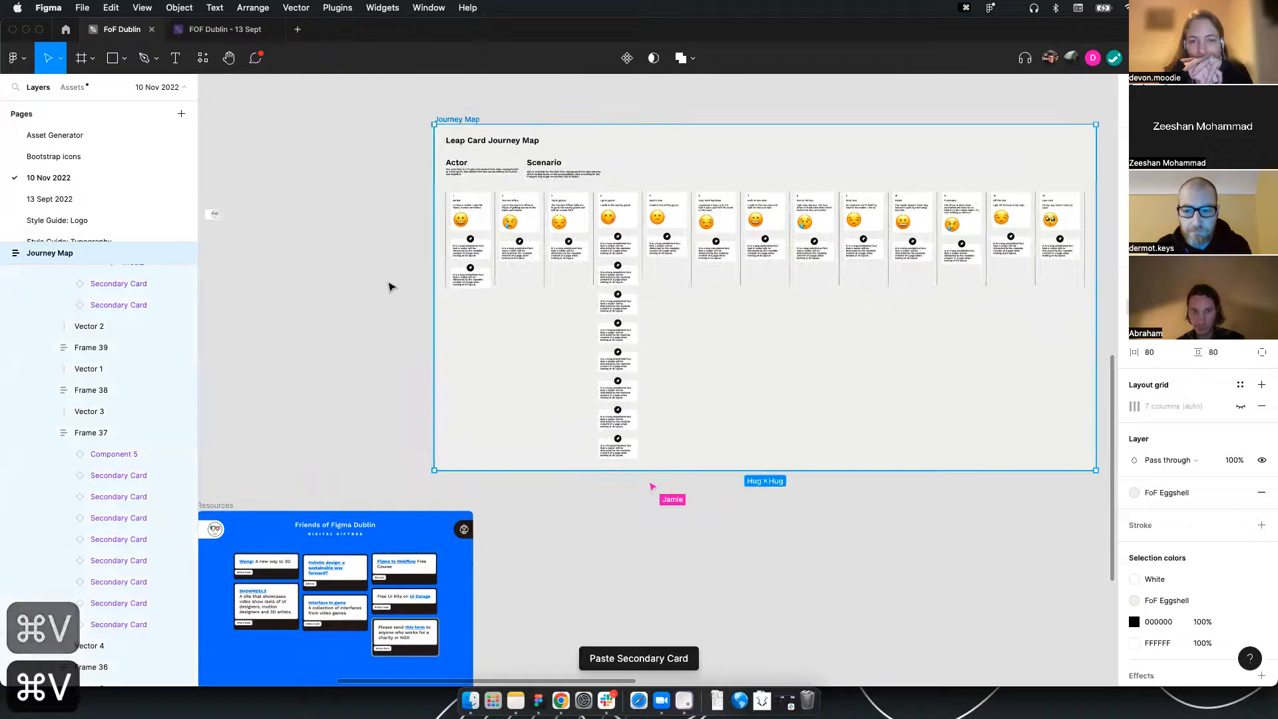
{"action": "left_click", "coordinate": [391, 286]}
Copy the stage 7 Secondary Card and paste four copies below it in the same column
{"action": "scroll", "coordinate": [807, 259], "scroll_direction": "up", "scroll_amount": 4}
{"action": "left_click", "coordinate": [742, 249]}
{"action": "double_click", "coordinate": [743, 249]}
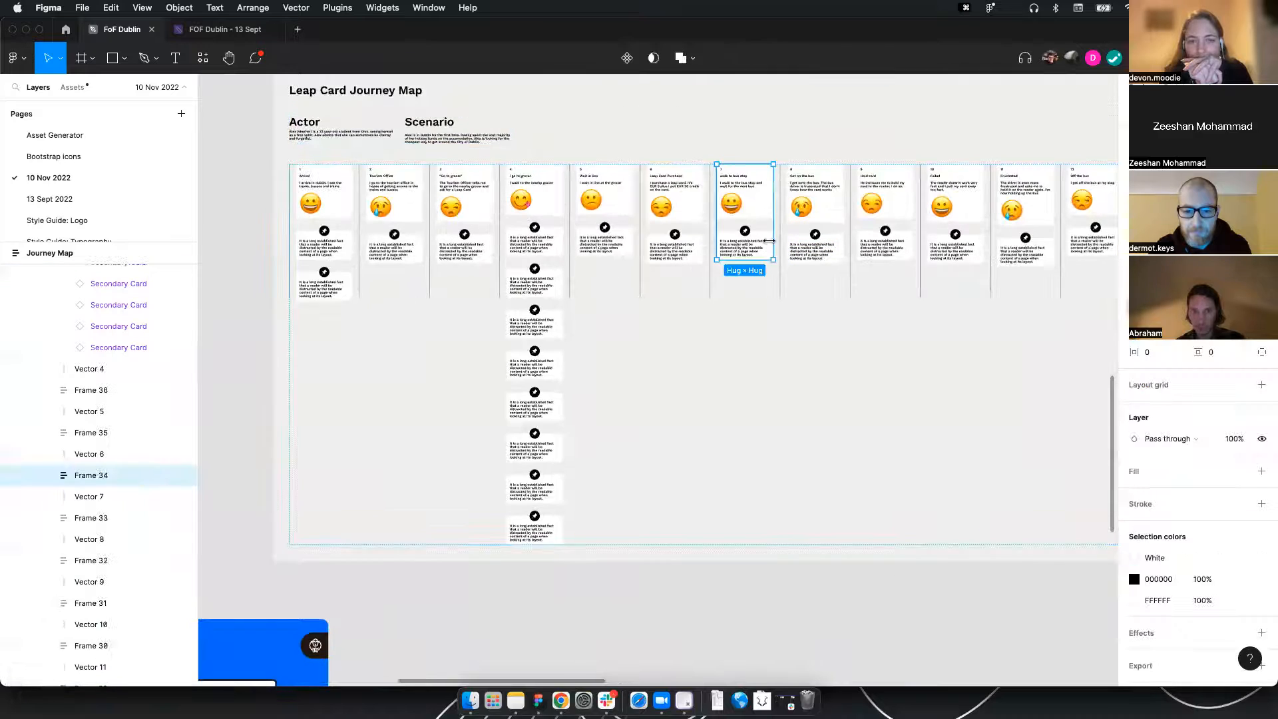
{"action": "double_click", "coordinate": [746, 248]}
{"action": "key", "text": "super+c"}
{"action": "key", "text": "super+v"}
{"action": "key", "text": "super+v"}
{"action": "key", "text": "super+v"}
{"action": "key", "text": "super+v"}
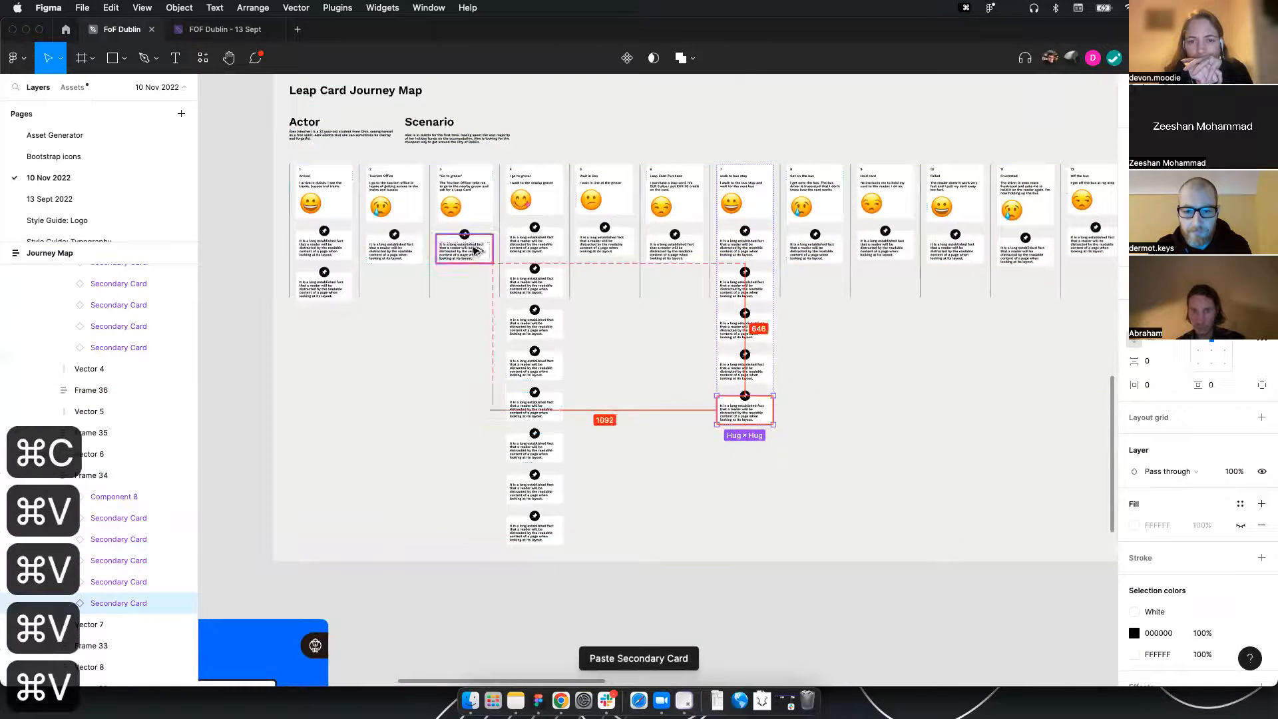
Swap the pin icon for a trophy on stage 4's second Secondary Card and for a quote mark on stage 5's card
{"action": "scroll", "coordinate": [559, 187], "scroll_direction": "up", "scroll_amount": 3}
{"action": "scroll", "coordinate": [561, 190], "scroll_direction": "up", "scroll_amount": 3}
{"action": "double_click", "coordinate": [493, 409]}
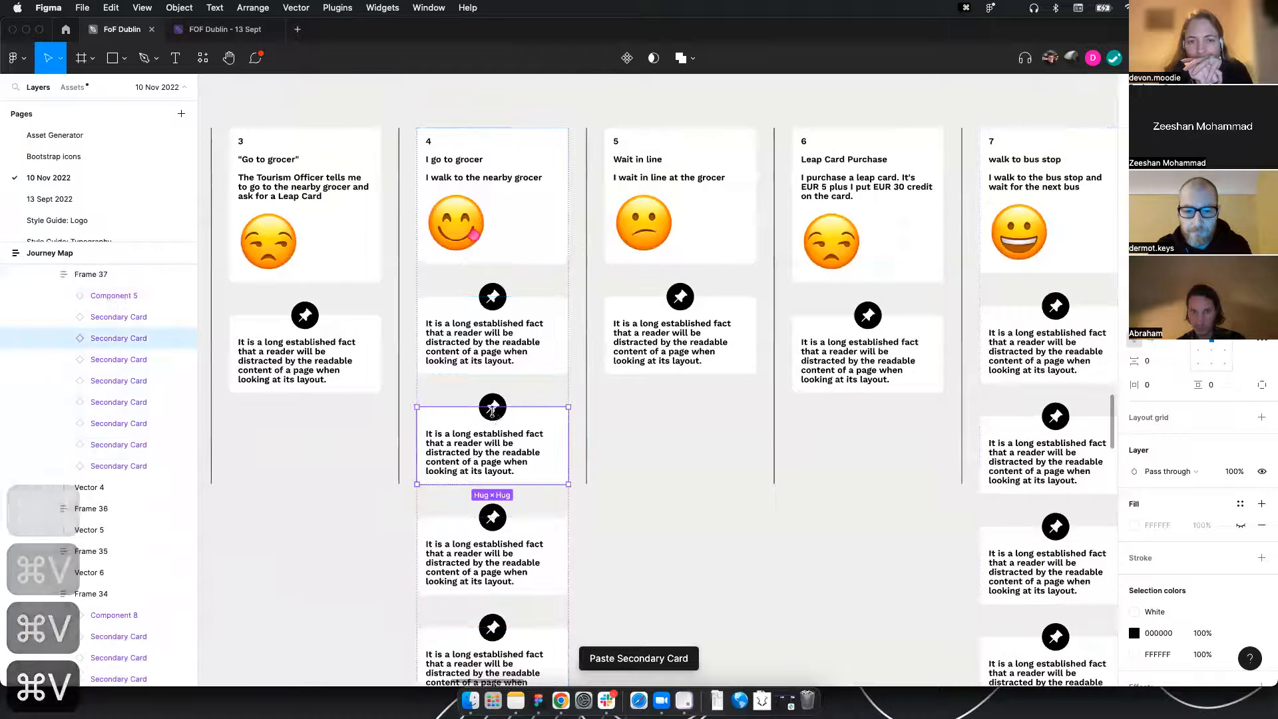
{"action": "double_click", "coordinate": [493, 407]}
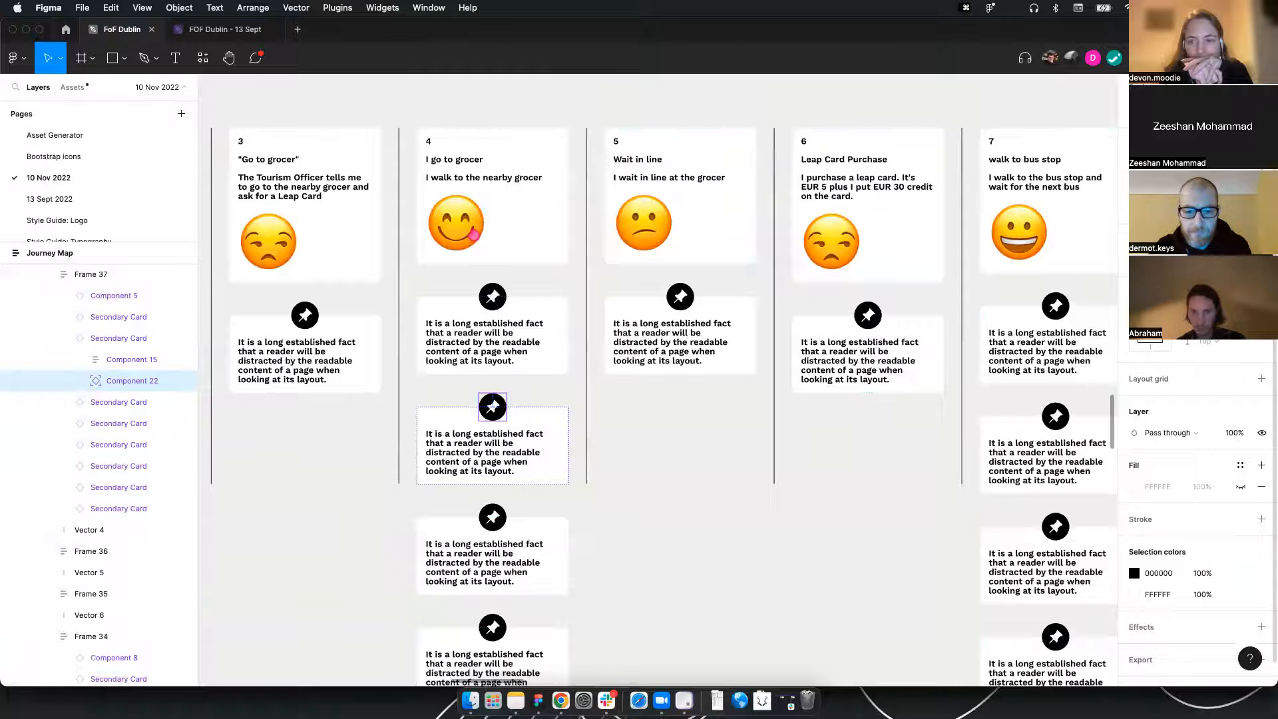
{"action": "left_click", "coordinate": [680, 297]}
{"action": "double_click", "coordinate": [680, 297]}
{"action": "double_click", "coordinate": [680, 296]}
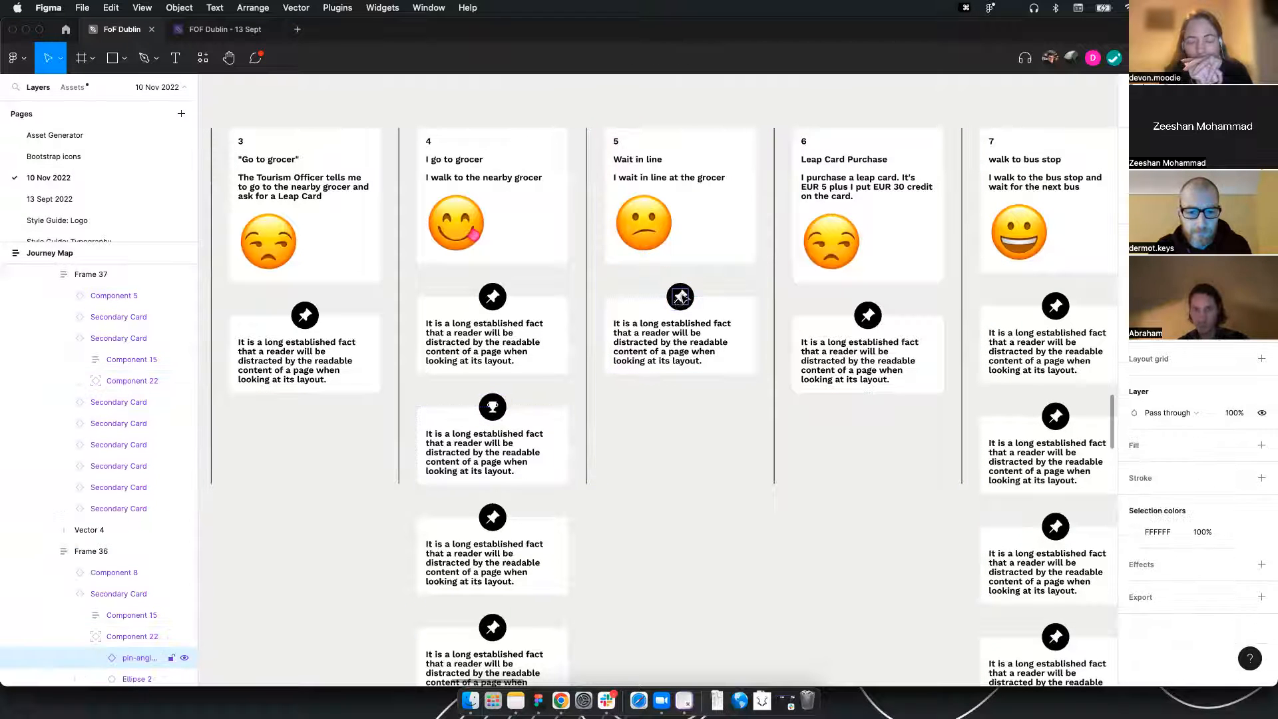
{"action": "key", "text": "shift+Return"}
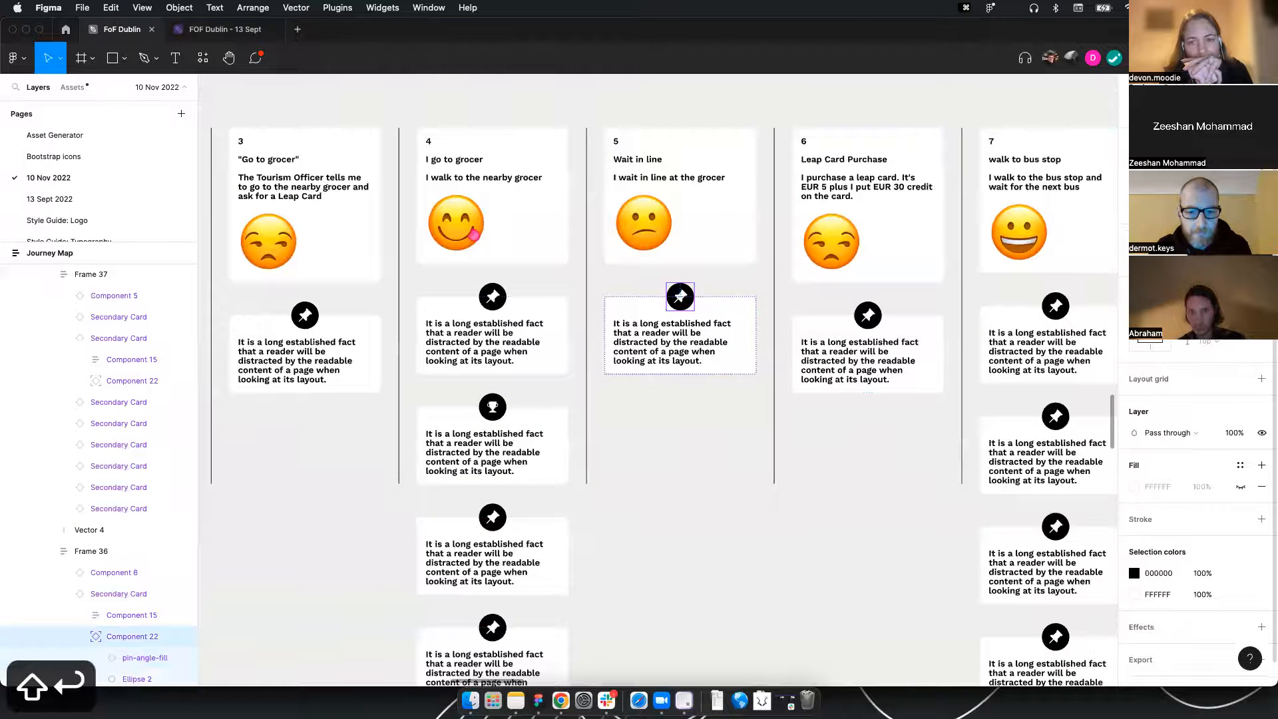
Swap the pin icon for the quote mark on the Secondary Cards of stages 8 and 10 and on stage 7's fourth card
{"action": "left_click_drag", "start_coordinate": [1088, 309], "coordinate": [476, 159]}
{"action": "left_click", "coordinate": [631, 169]}
{"action": "double_click", "coordinate": [632, 169]}
{"action": "double_click", "coordinate": [631, 170]}
{"action": "left_click", "coordinate": [1209, 257]}
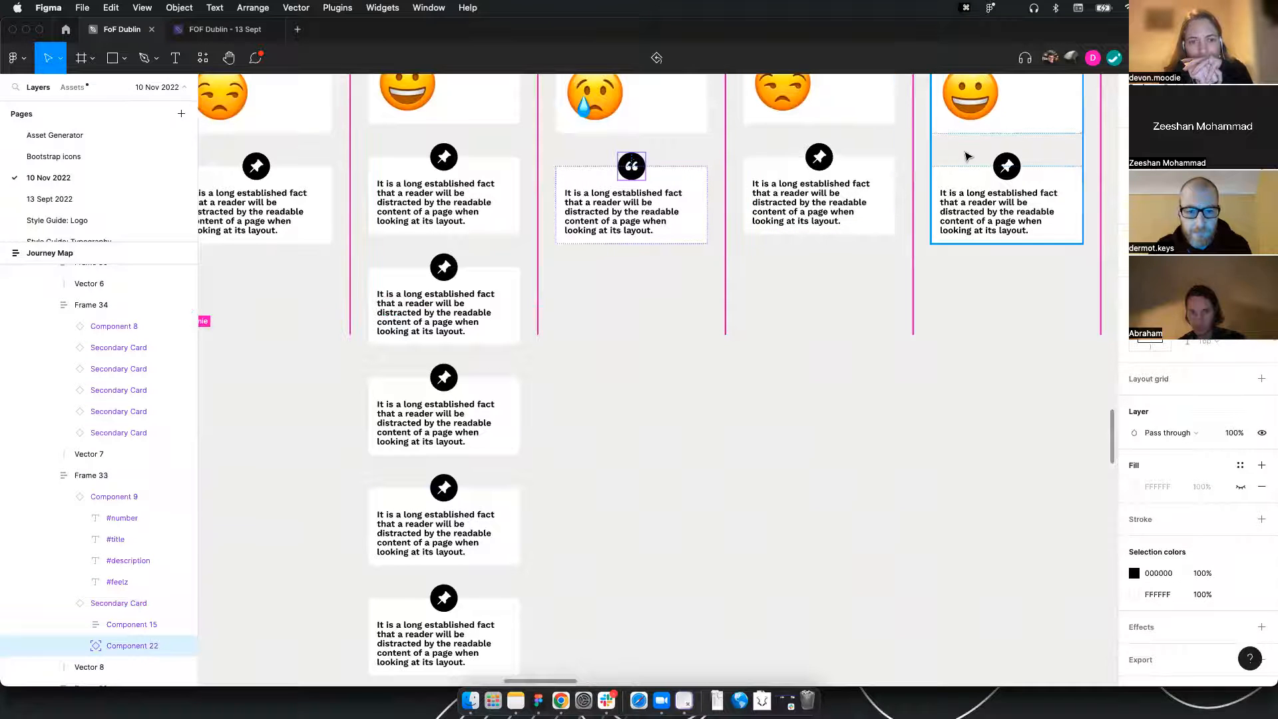
{"action": "left_click", "coordinate": [1005, 166]}
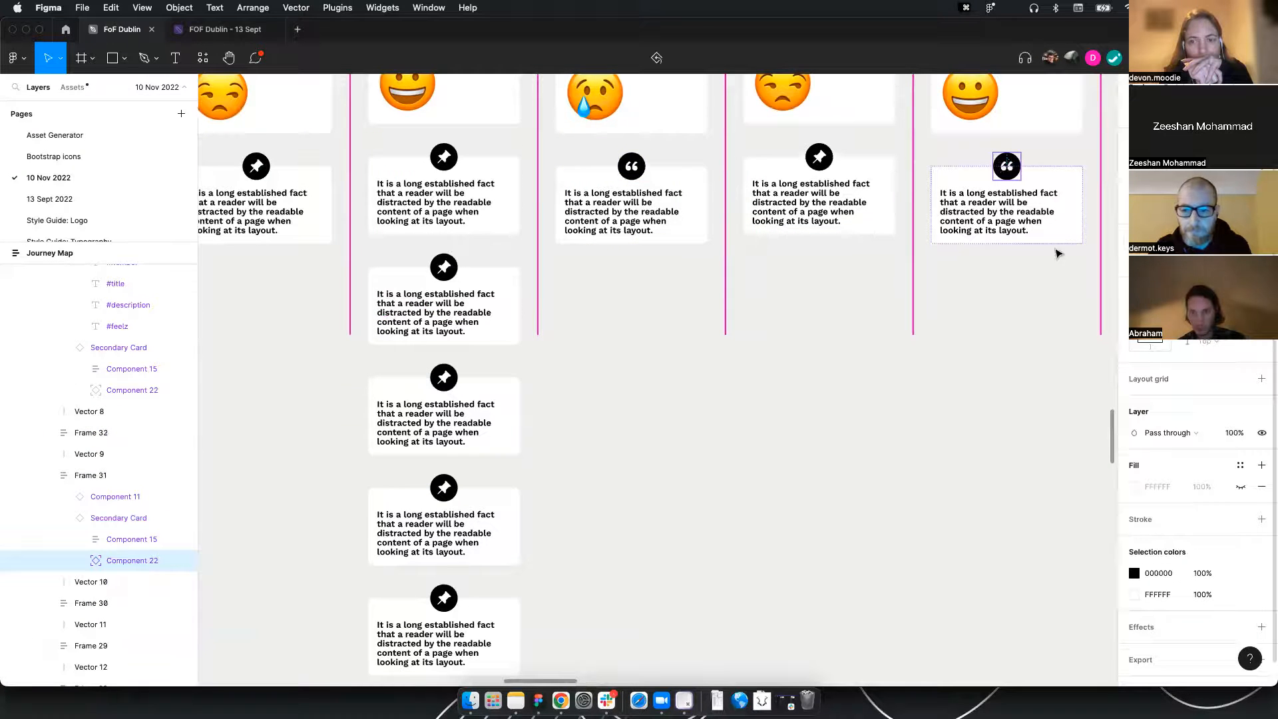
{"action": "left_click", "coordinate": [634, 169]}
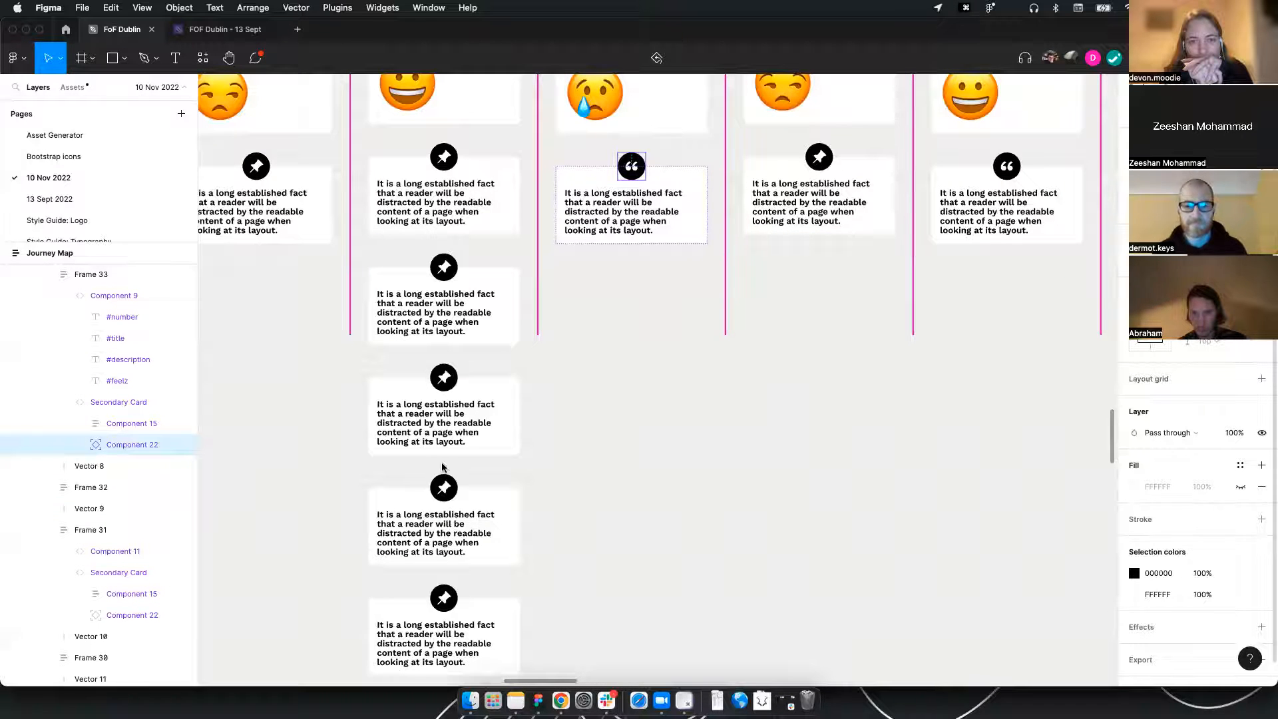
{"action": "left_click", "coordinate": [443, 486]}
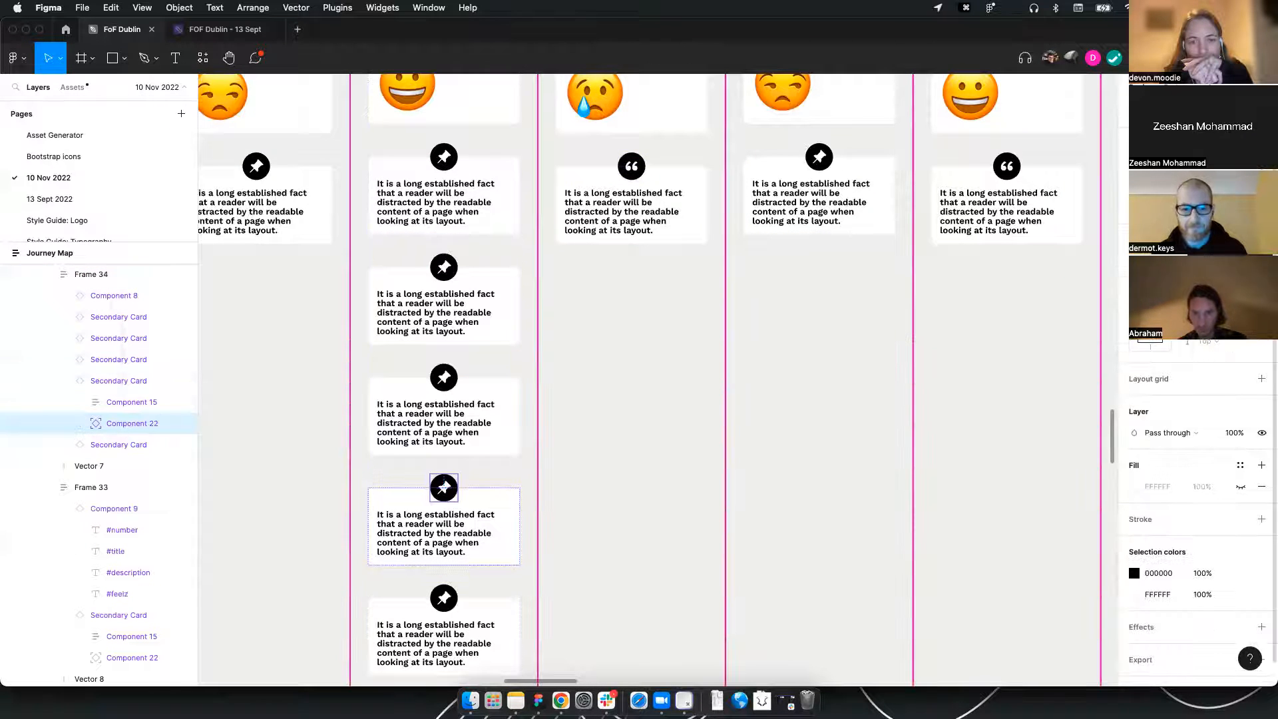
Delete the three lowest Secondary Cards from the stage 4 column
{"action": "scroll", "coordinate": [642, 303], "scroll_direction": "down", "scroll_amount": 8}
{"action": "scroll", "coordinate": [371, 303], "scroll_direction": "left", "scroll_amount": 5}
{"action": "left_click", "coordinate": [512, 246]}
{"action": "left_click_drag", "start_coordinate": [513, 245], "coordinate": [306, 265]}
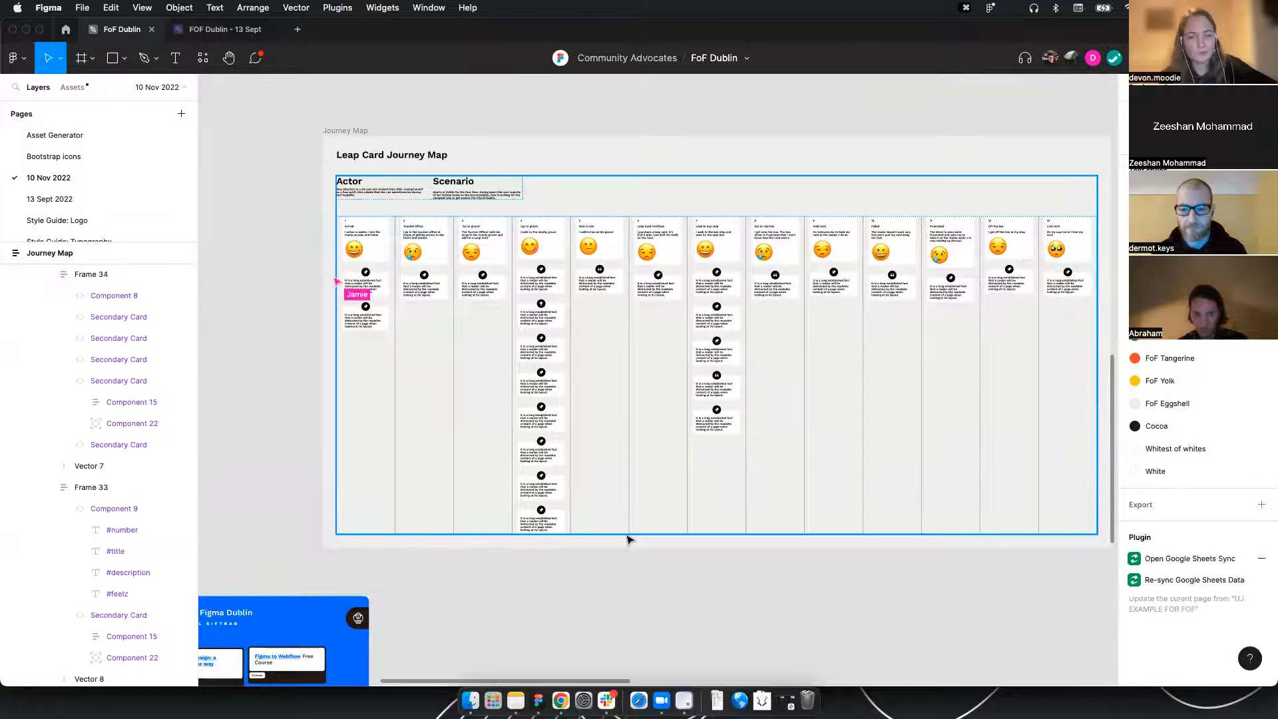
{"action": "scroll", "coordinate": [673, 542], "scroll_direction": "up", "scroll_amount": 3}
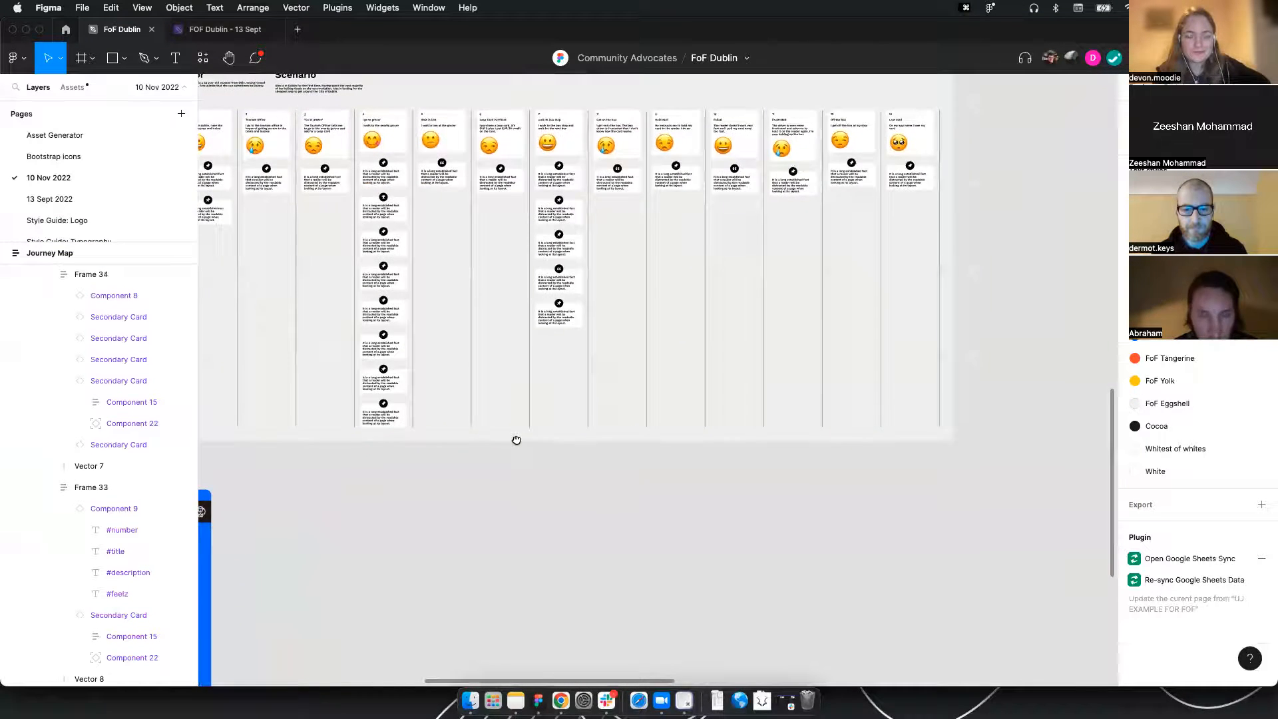
{"action": "scroll", "coordinate": [516, 440], "scroll_direction": "down", "scroll_amount": 3}
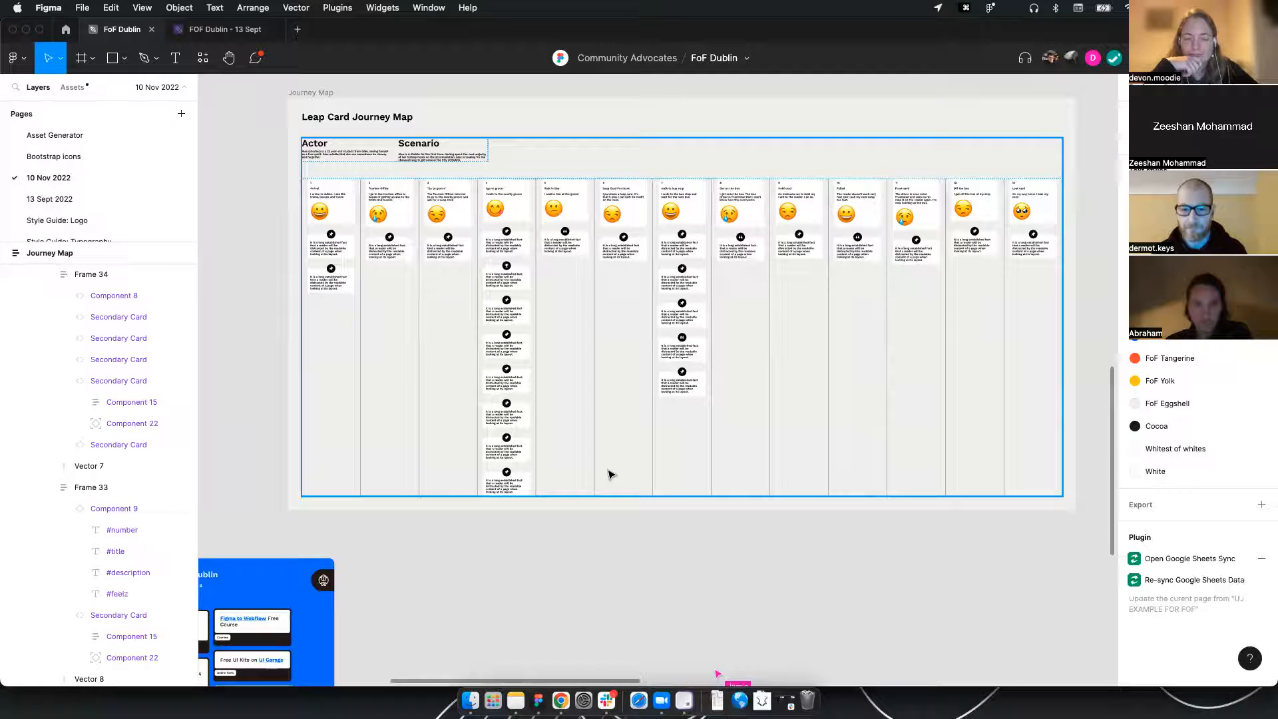
{"action": "left_click", "coordinate": [511, 457]}
{"action": "double_click", "coordinate": [511, 457]}
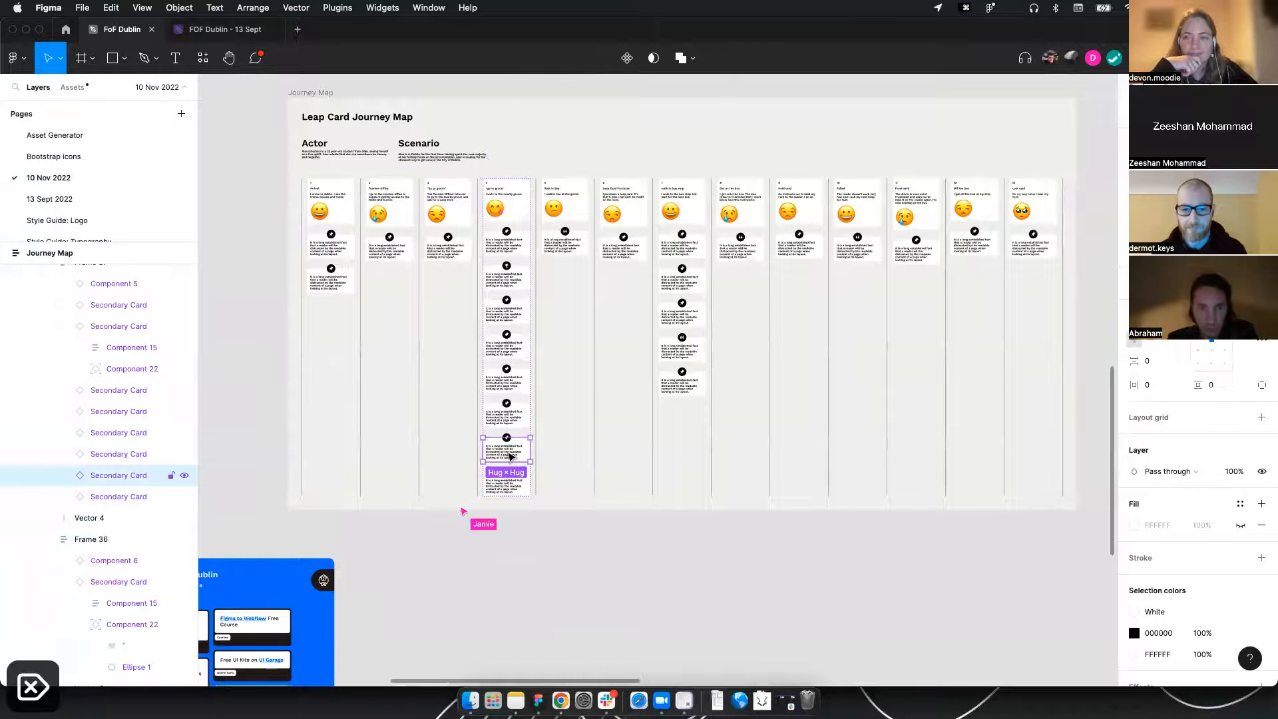
{"action": "key", "text": "Delete"}
{"action": "left_click", "coordinate": [508, 446]}
{"action": "double_click", "coordinate": [508, 443]}
{"action": "double_click", "coordinate": [506, 440]}
{"action": "key", "text": "Delete"}
{"action": "left_click", "coordinate": [507, 426]}
{"action": "double_click", "coordinate": [506, 422]}
{"action": "double_click", "coordinate": [506, 418]}
{"action": "key", "text": "Delete"}
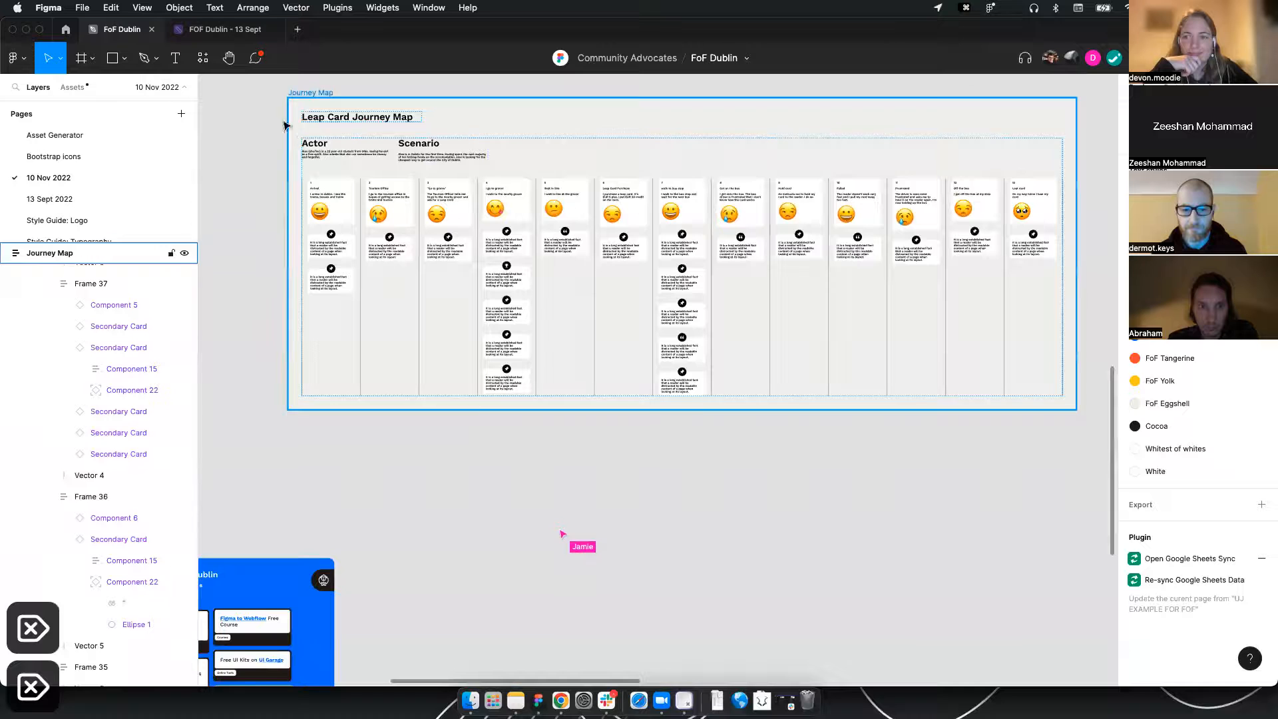
Select the vertical divider line between stages 4 and 5
{"action": "left_click", "coordinate": [517, 409]}
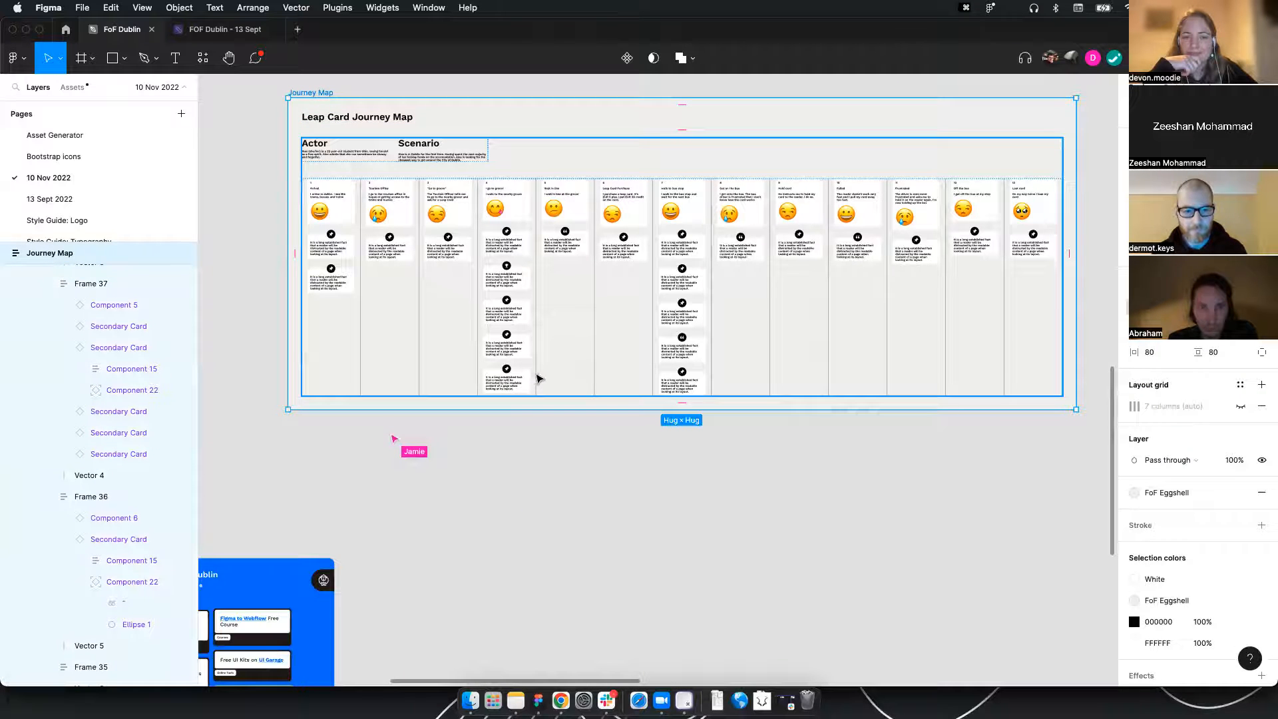
{"action": "double_click", "coordinate": [536, 378]}
{"action": "double_click", "coordinate": [536, 377]}
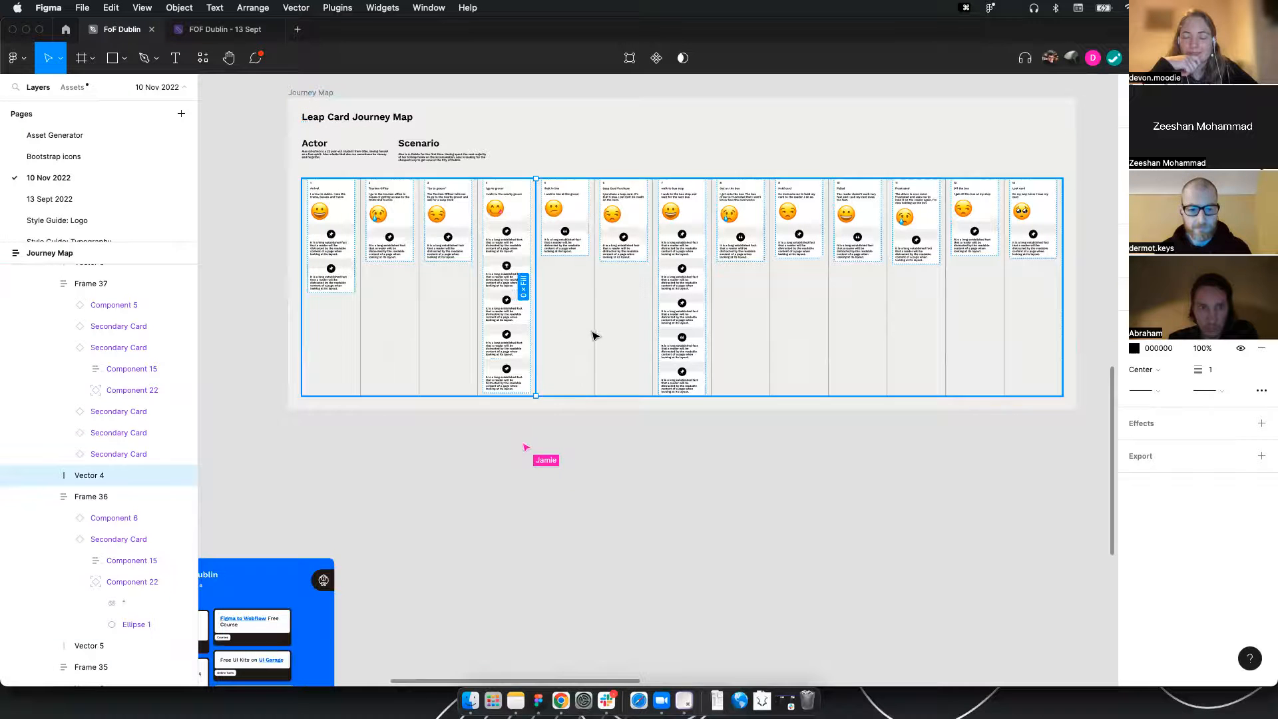
Give the Journey Map frame individual padding values and increase its bottom padding to 765
{"action": "left_click", "coordinate": [560, 461]}
{"action": "left_click", "coordinate": [312, 93]}
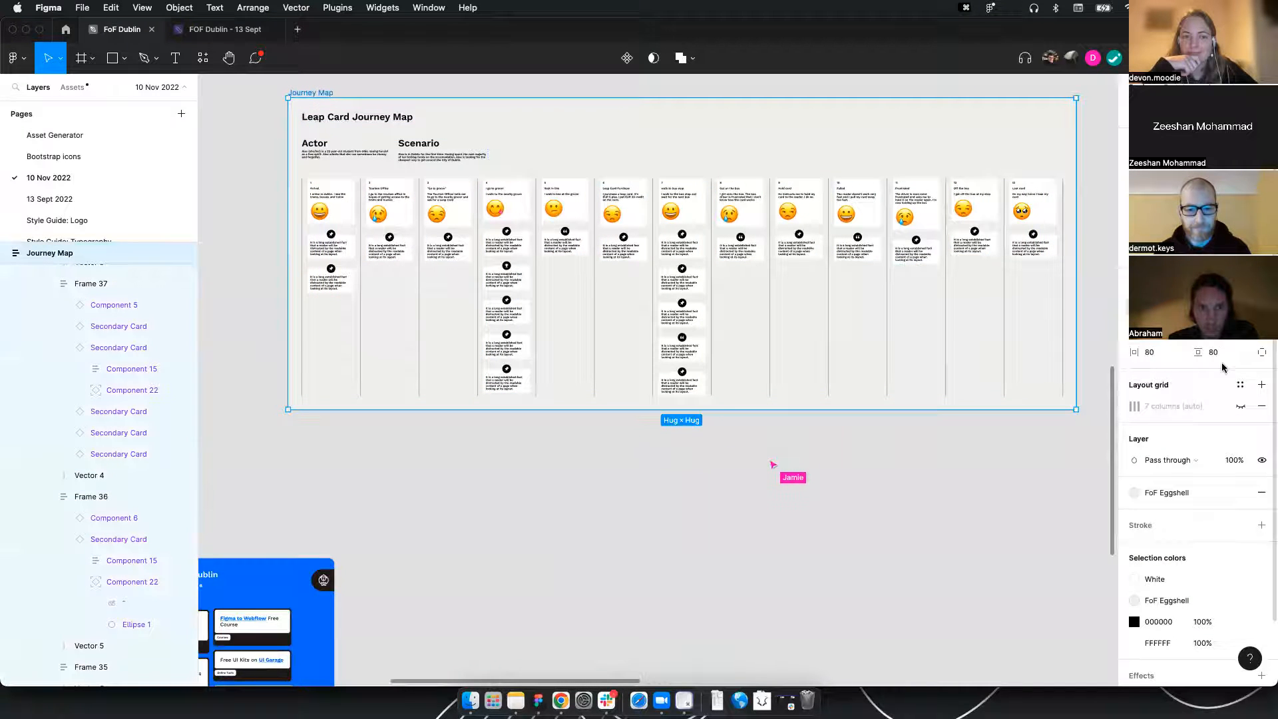
{"action": "left_click", "coordinate": [1262, 353]}
{"action": "mouse_move", "coordinate": [1198, 374]}
{"action": "left_mouse_down"}
{"action": "mouse_move", "coordinate": [999, 398]}
{"action": "mouse_move", "coordinate": [784, 398]}
{"action": "mouse_move", "coordinate": [1175, 379]}
{"action": "left_mouse_up"}
Move the wavy line from the duplicate frame below into the Journey Map, stretched about 4465 wide across the lower part of all stage columns
{"action": "left_click_drag", "start_coordinate": [772, 503], "coordinate": [632, 304]}
{"action": "left_click", "coordinate": [616, 293]}
{"action": "scroll", "coordinate": [647, 324], "scroll_direction": "down", "scroll_amount": 5}
{"action": "scroll", "coordinate": [648, 360], "scroll_direction": "down", "scroll_amount": 2}
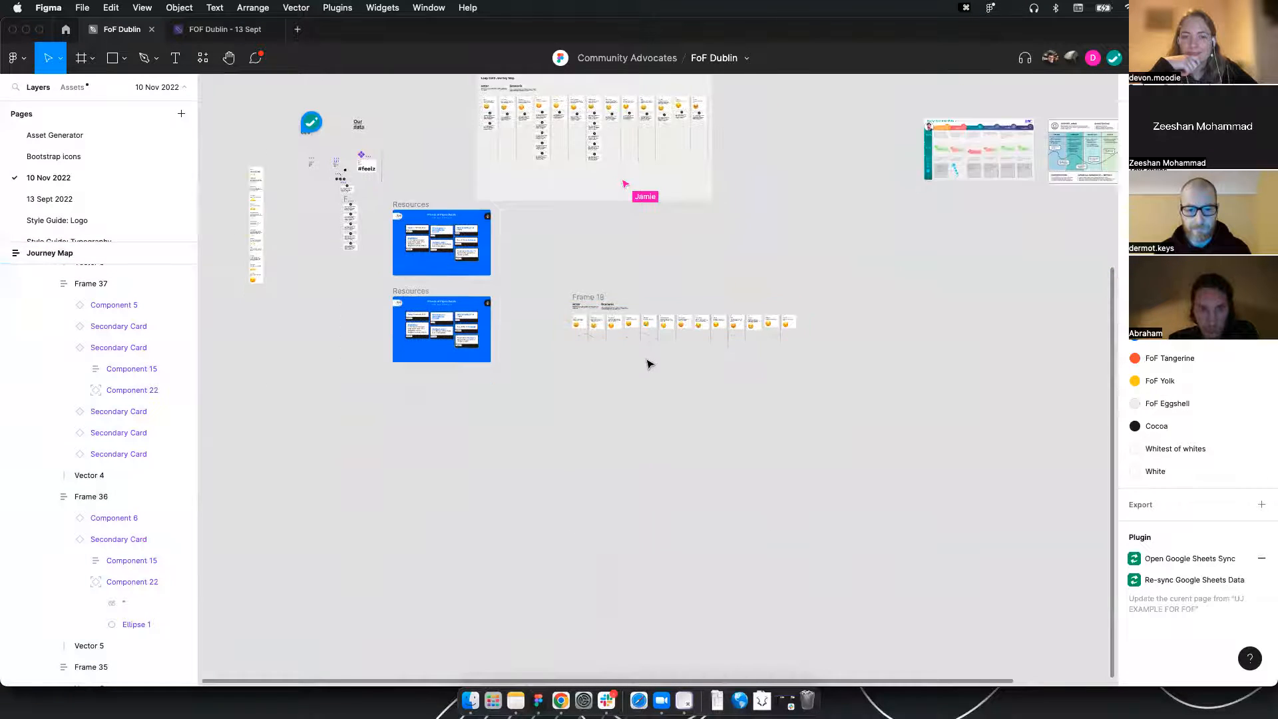
{"action": "scroll", "coordinate": [643, 355], "scroll_direction": "up", "scroll_amount": 3}
{"action": "left_click", "coordinate": [642, 351]}
{"action": "left_click_drag", "start_coordinate": [641, 350], "coordinate": [465, 273]}
{"action": "scroll", "coordinate": [465, 274], "scroll_direction": "up", "scroll_amount": 5}
{"action": "left_click_drag", "start_coordinate": [1066, 279], "coordinate": [1087, 277]}
{"action": "left_click_drag", "start_coordinate": [948, 310], "coordinate": [944, 193]}
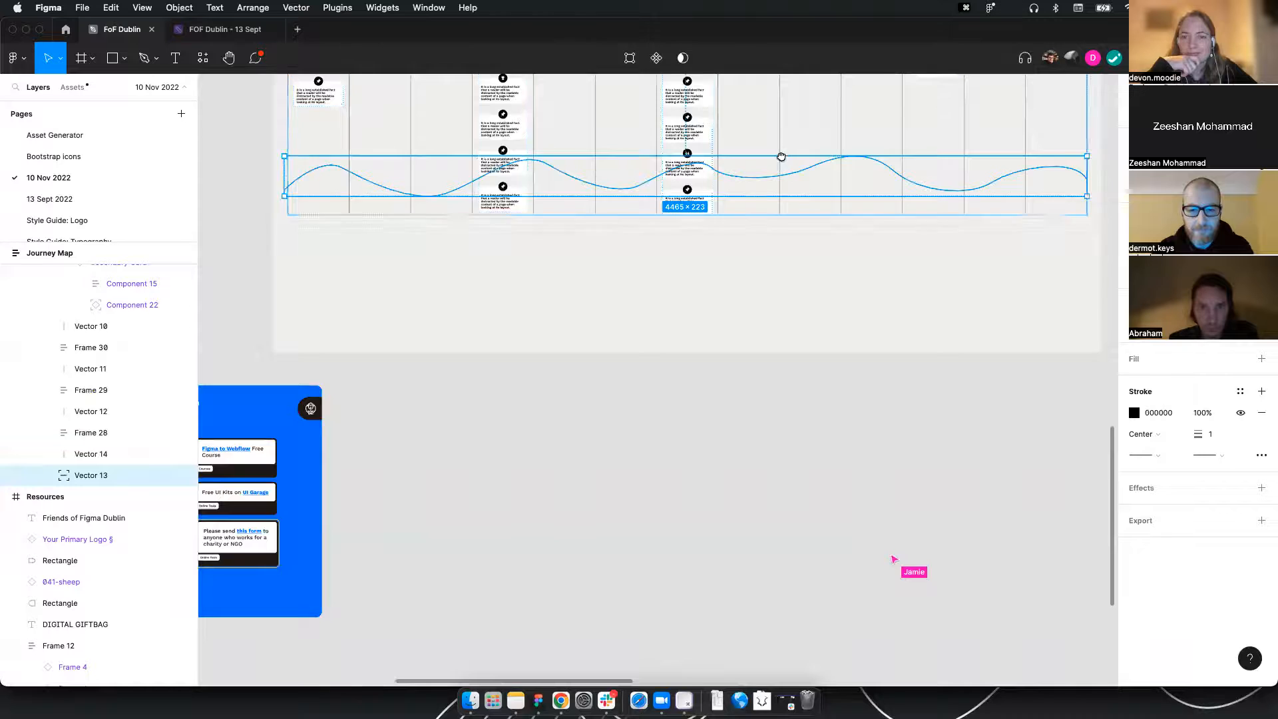
Delete two Secondary Cards from the stage 7 column and one from the stage 4 column
{"action": "scroll", "coordinate": [656, 424], "scroll_direction": "up", "scroll_amount": 5}
{"action": "left_click", "coordinate": [714, 430]}
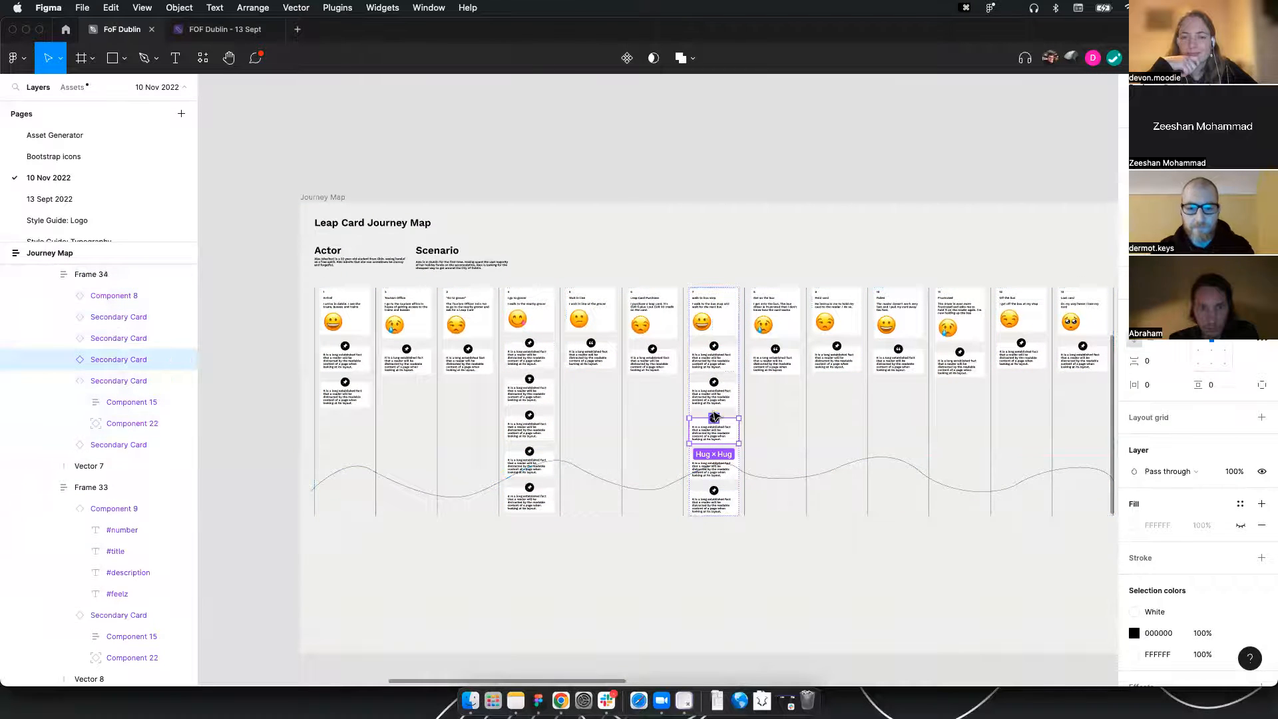
{"action": "key", "text": "BackSpace"}
{"action": "double_click", "coordinate": [713, 438]}
{"action": "double_click", "coordinate": [713, 438]}
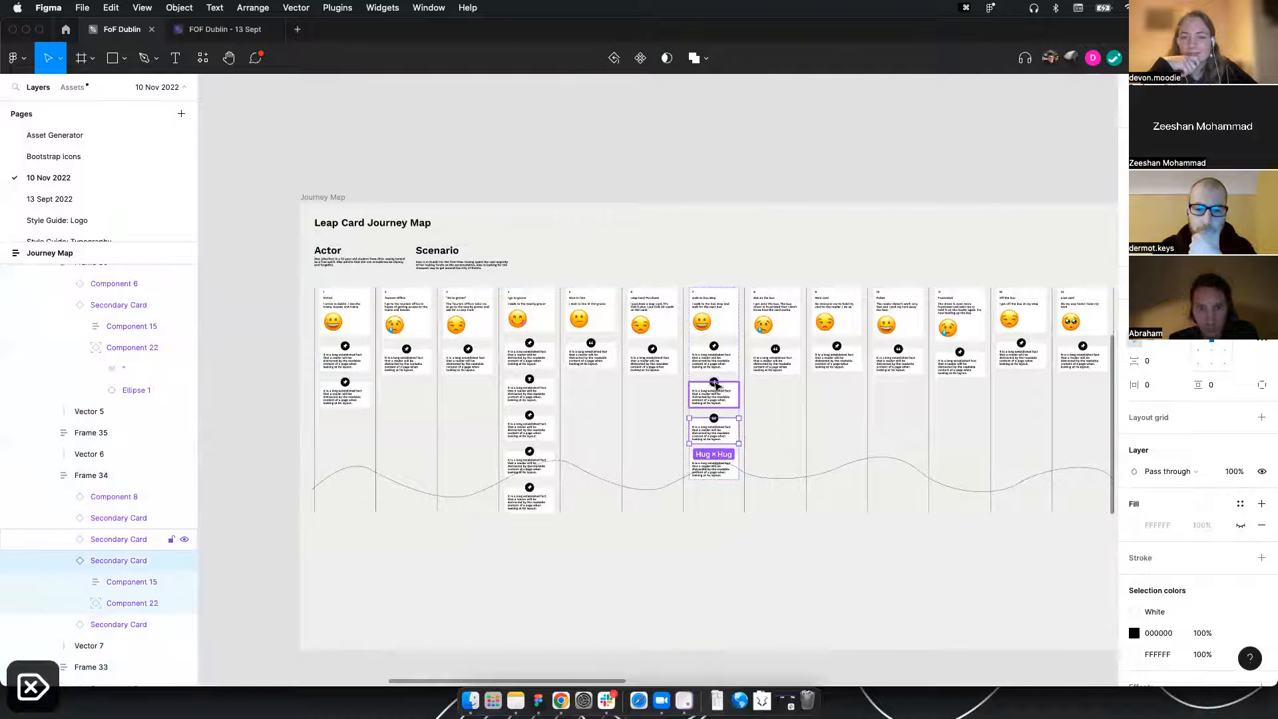
{"action": "key", "text": "BackSpace"}
{"action": "left_click", "coordinate": [526, 399]}
{"action": "double_click", "coordinate": [528, 391]}
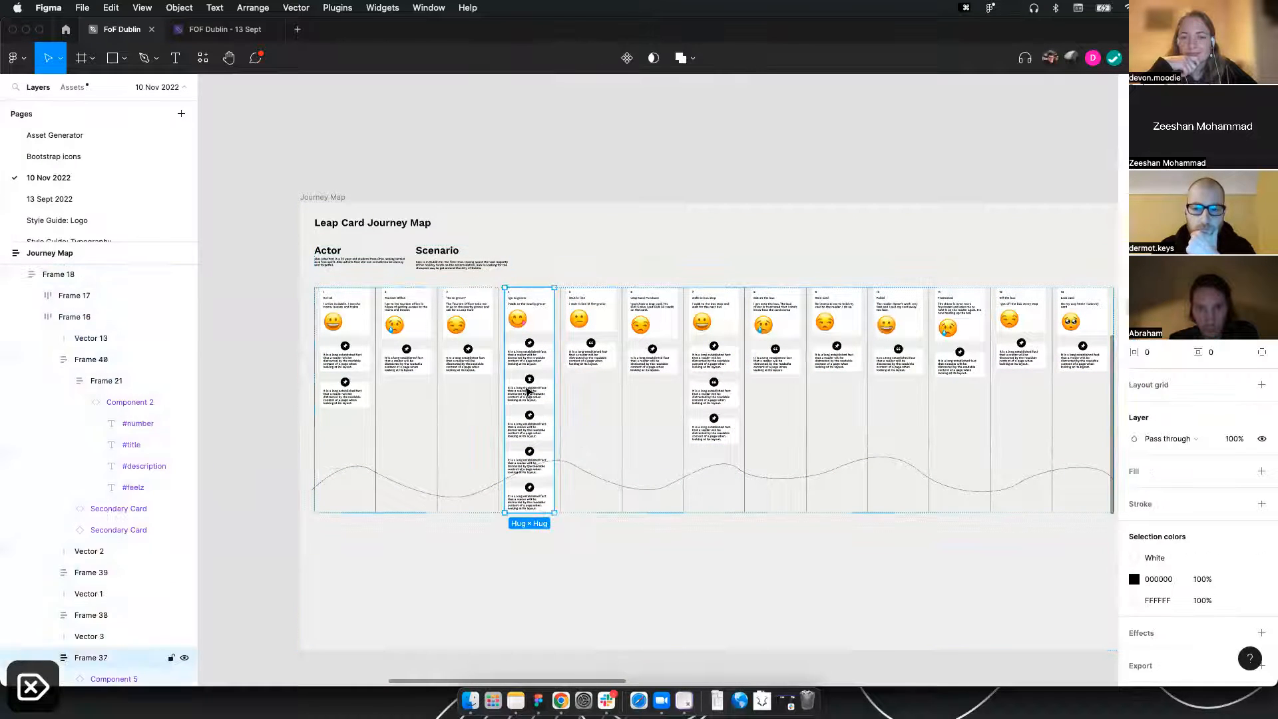
{"action": "left_click", "coordinate": [528, 392]}
{"action": "key", "text": "BackSpace"}
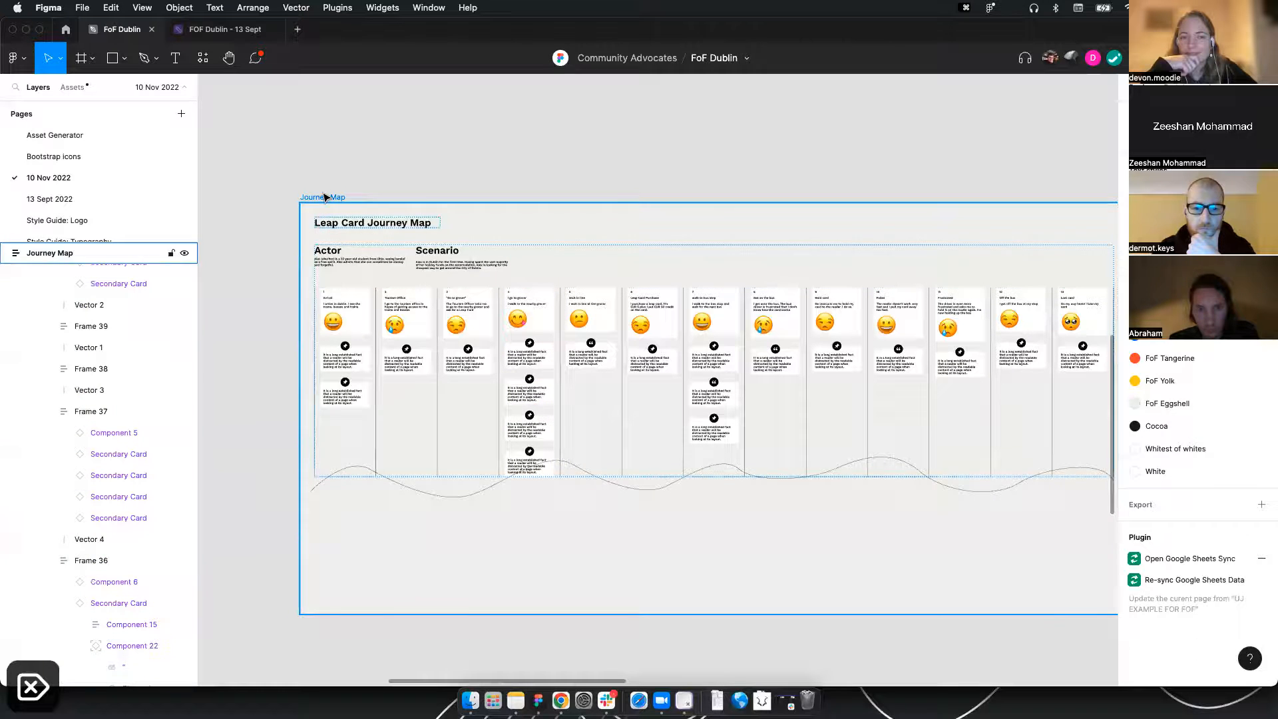
Shorten the Journey Map frame to a fixed height of about 1790
{"action": "left_click", "coordinate": [324, 197]}
{"action": "left_click_drag", "start_coordinate": [642, 615], "coordinate": [647, 522]}
{"action": "scroll", "coordinate": [723, 476], "scroll_direction": "down", "scroll_amount": 2}
{"action": "scroll", "coordinate": [723, 476], "scroll_direction": "right", "scroll_amount": 2}
{"action": "scroll", "coordinate": [723, 476], "scroll_direction": "right", "scroll_amount": 2}
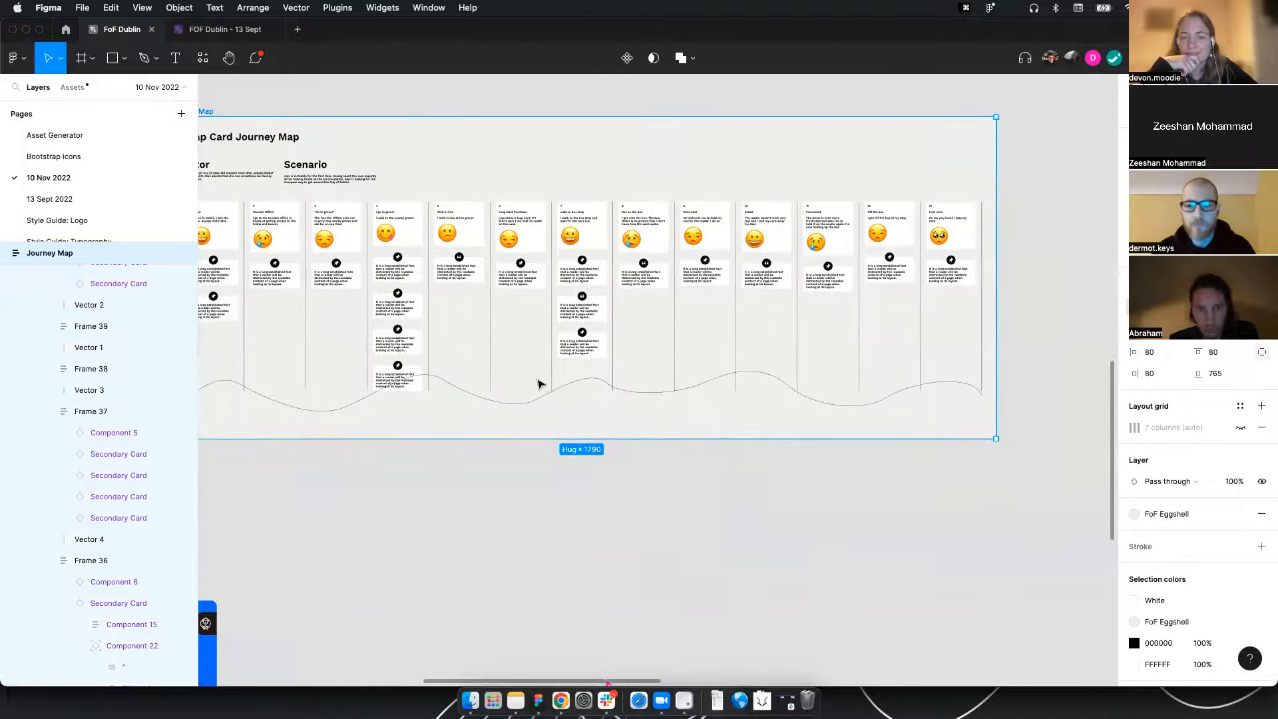
Extend the stage columns' frame down to near the Journey Map's lower edge, with the wavy line at its base
{"action": "left_click", "coordinate": [539, 398]}
{"action": "left_click_drag", "start_coordinate": [539, 398], "coordinate": [591, 430]}
{"action": "left_click", "coordinate": [609, 379]}
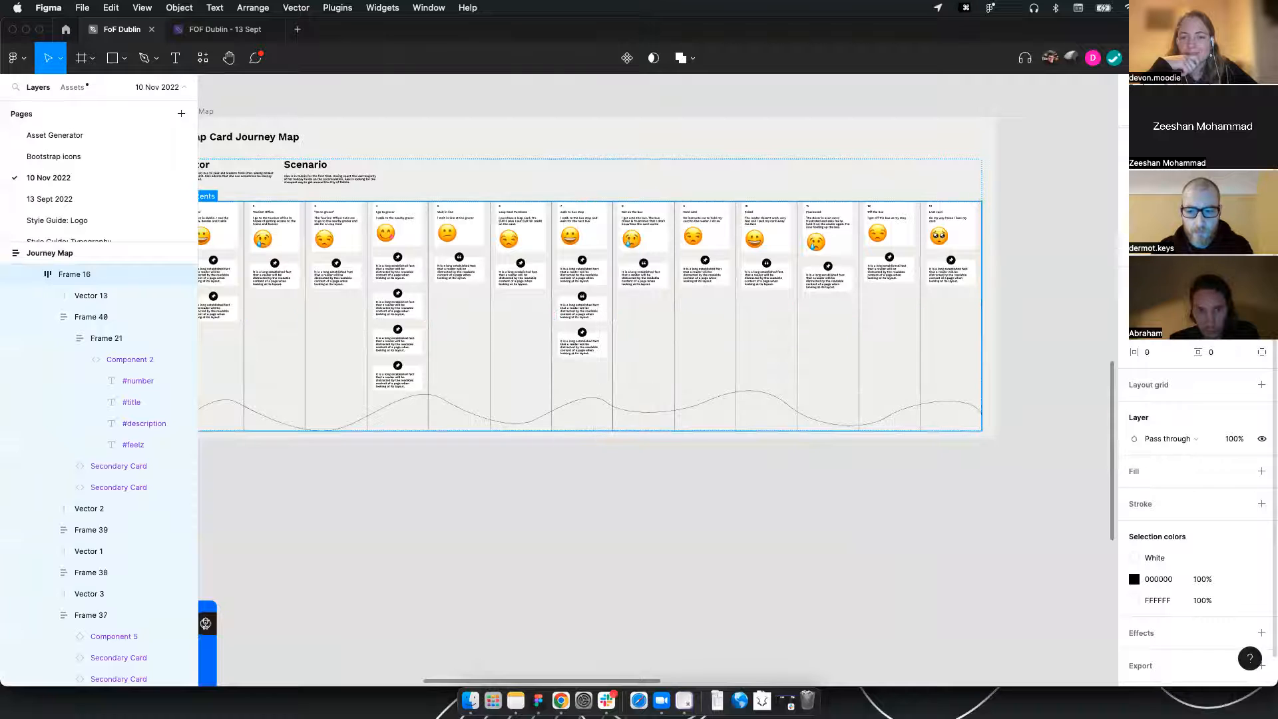
{"action": "scroll", "coordinate": [595, 295], "scroll_direction": "left", "scroll_amount": 5}
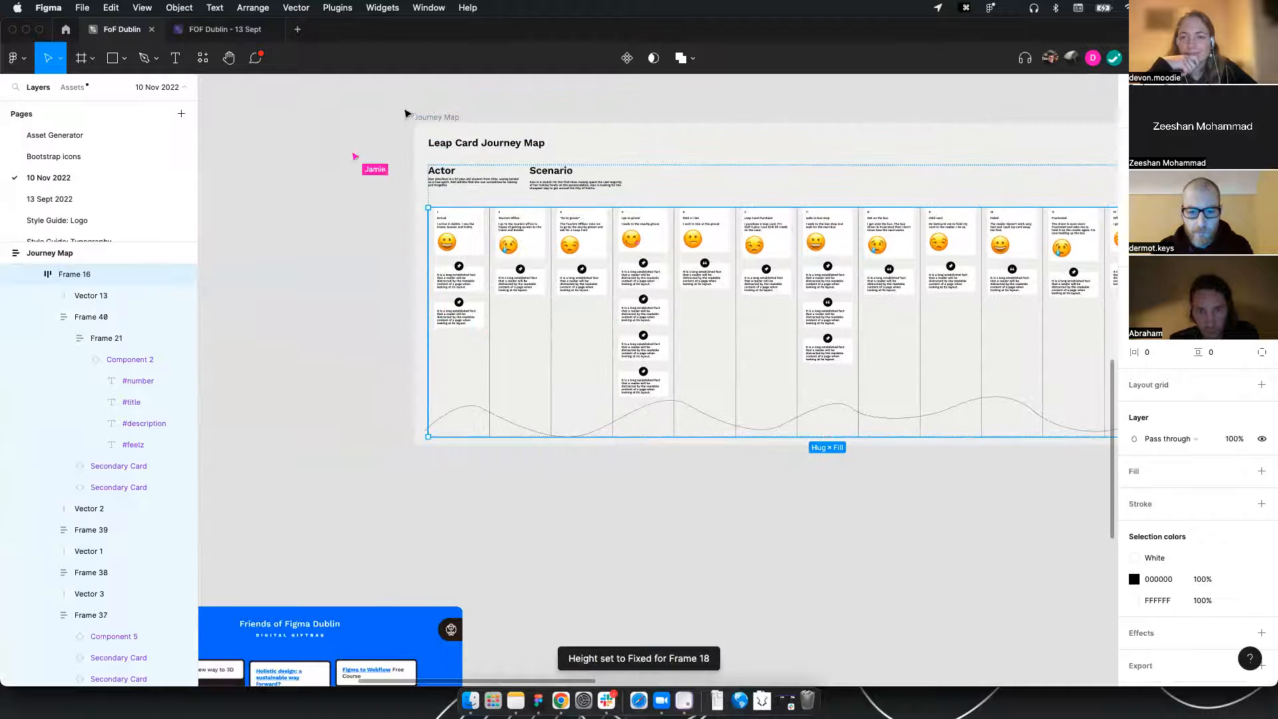
Heighten the Journey Map frame to about 2097 and wrap its title and content frame together in auto layout
{"action": "left_click", "coordinate": [431, 125]}
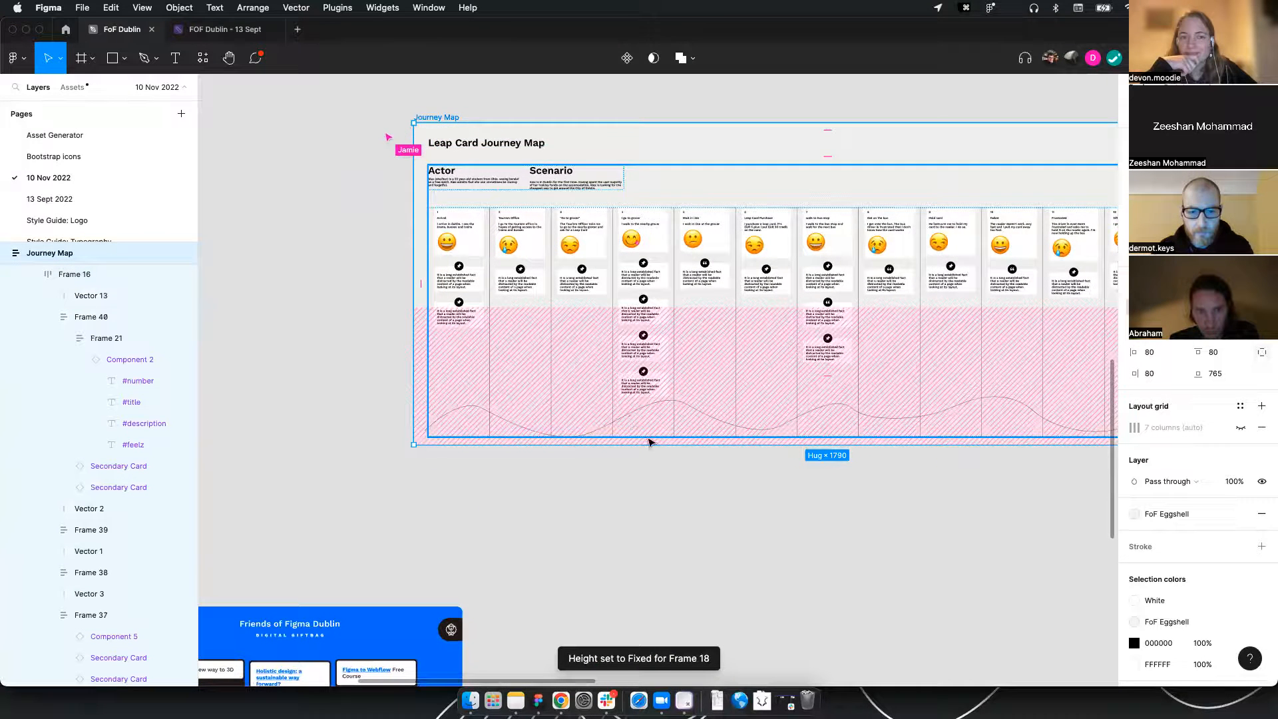
{"action": "left_click_drag", "start_coordinate": [656, 446], "coordinate": [659, 498]}
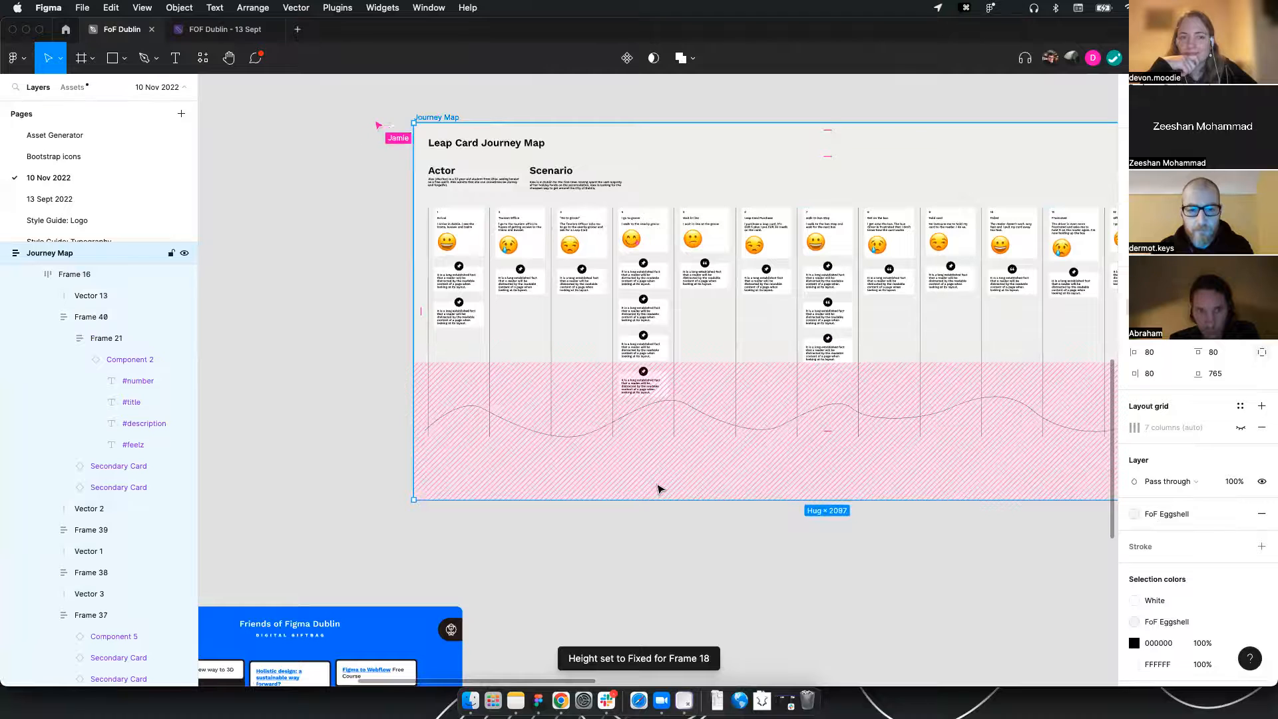
{"action": "left_click", "coordinate": [530, 285]}
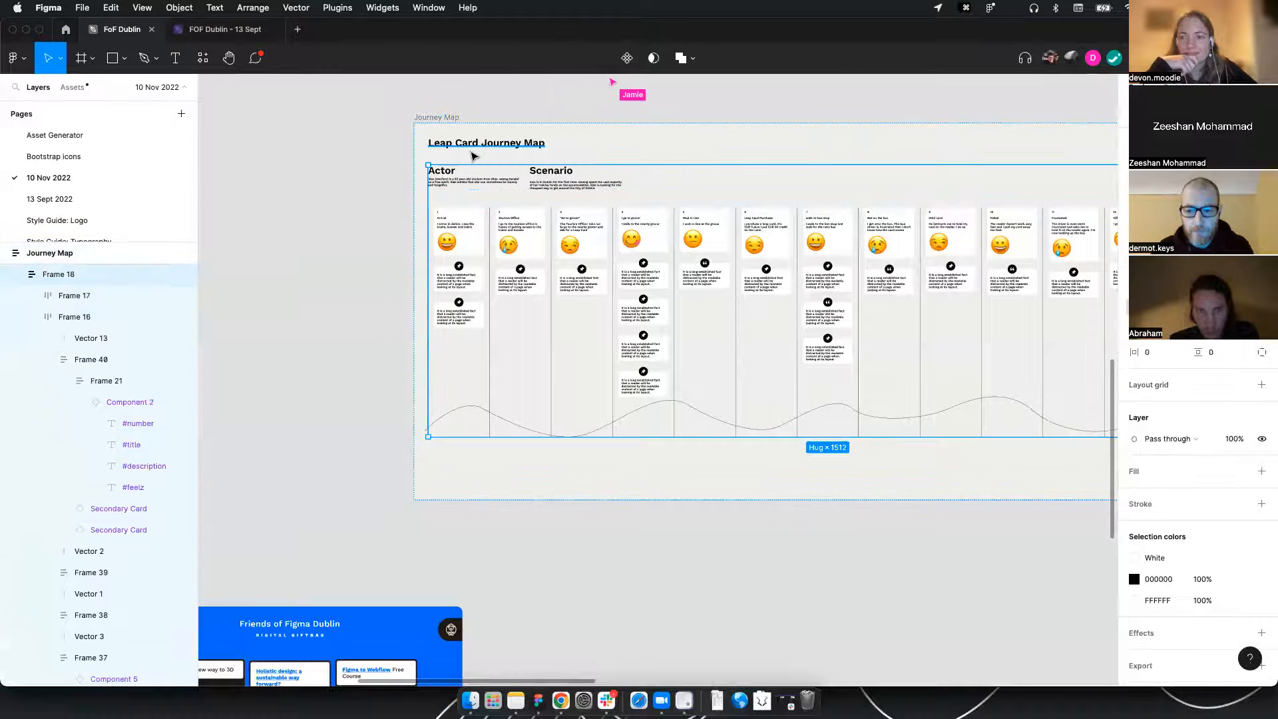
{"action": "left_click", "coordinate": [474, 156], "text": "shift"}
{"action": "key", "text": "shift+a"}
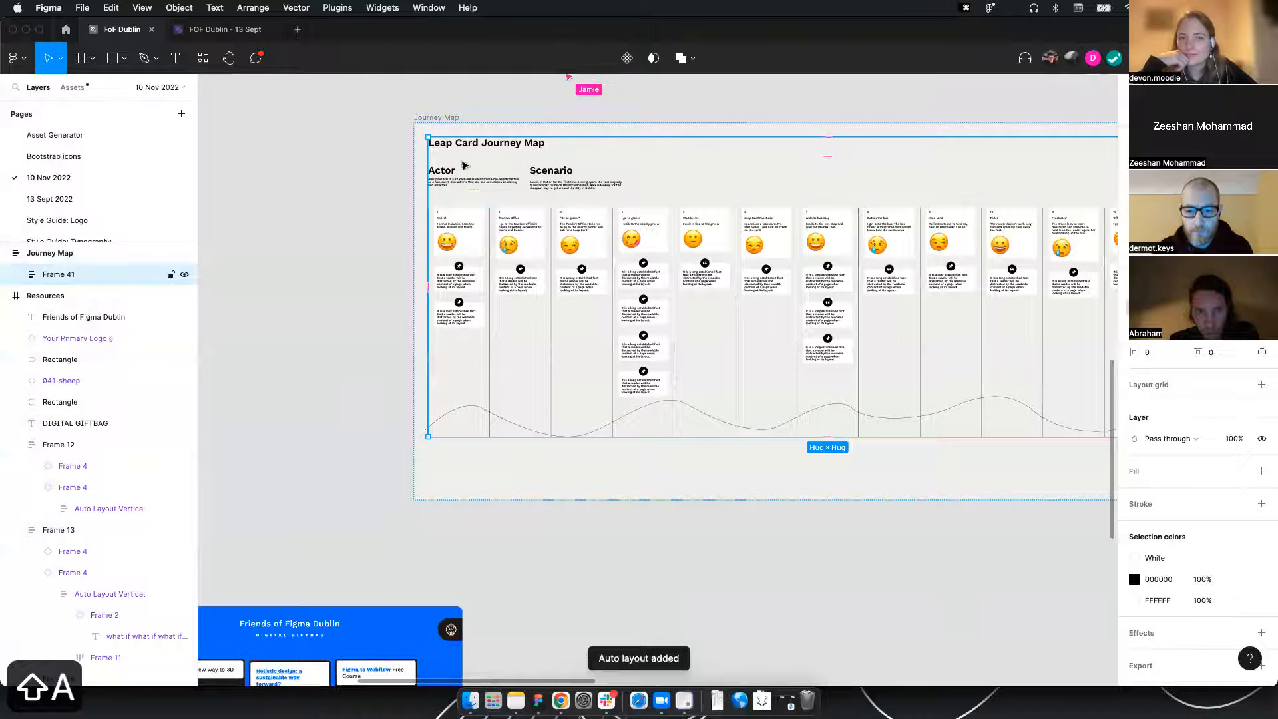
{"action": "key", "text": "Escape"}
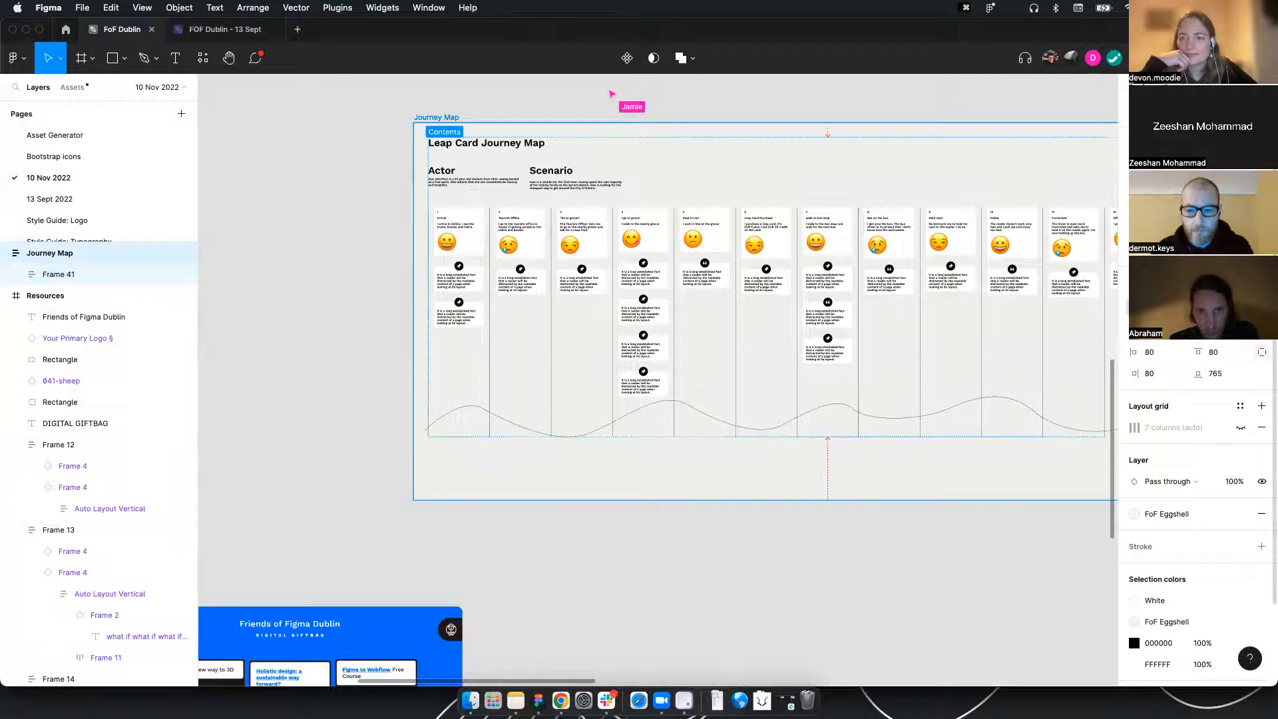
Make the Journey Map frame's height hug its contents and set its bottom padding to 80
{"action": "double_click", "coordinate": [866, 500]}
{"action": "scroll", "coordinate": [999, 406], "scroll_direction": "right", "scroll_amount": 3}
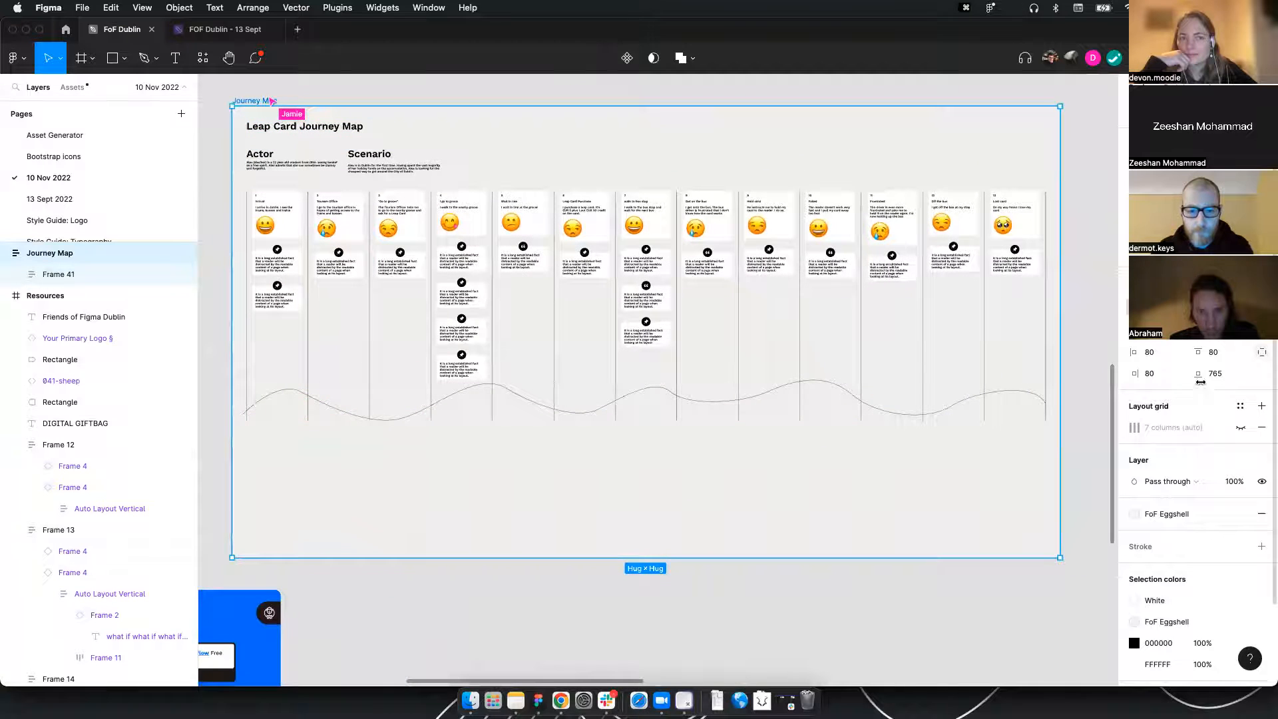
{"action": "left_click", "coordinate": [1222, 377]}
{"action": "type", "text": "80"}
{"action": "key", "text": "Return"}
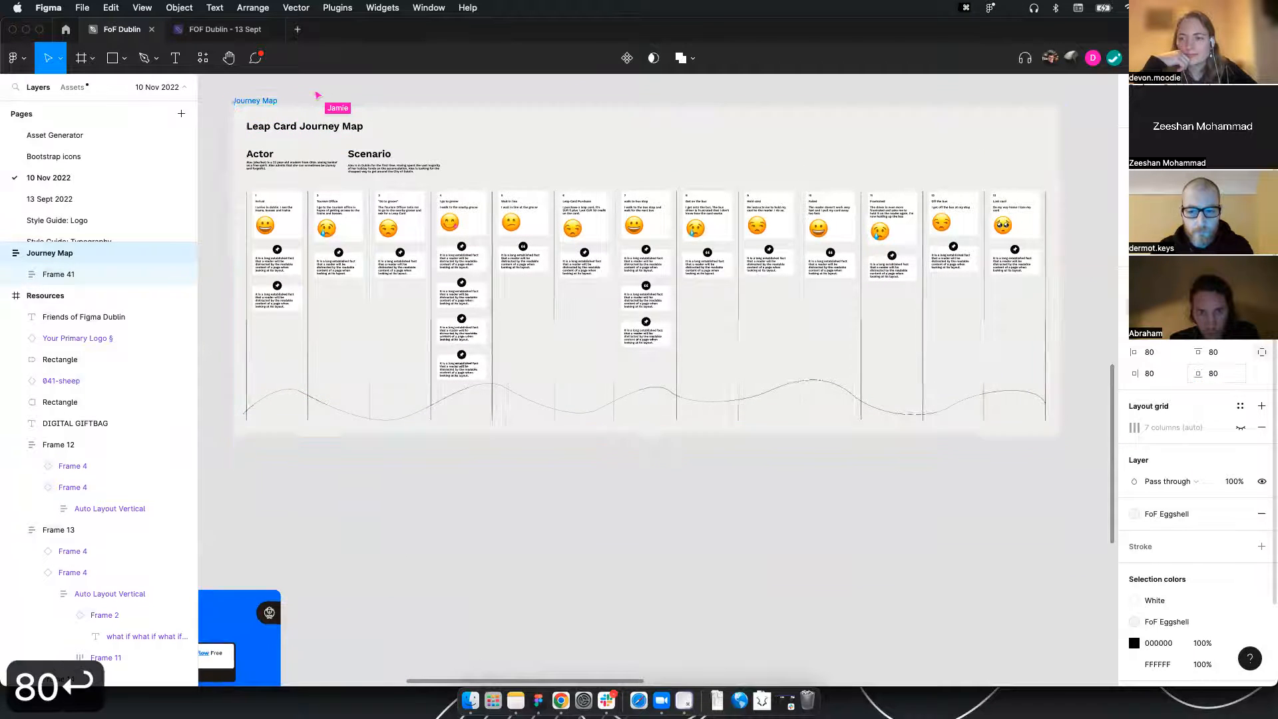
{"action": "scroll", "coordinate": [588, 288], "scroll_direction": "left", "scroll_amount": 2}
{"action": "scroll", "coordinate": [589, 288], "scroll_direction": "up", "scroll_amount": 1}
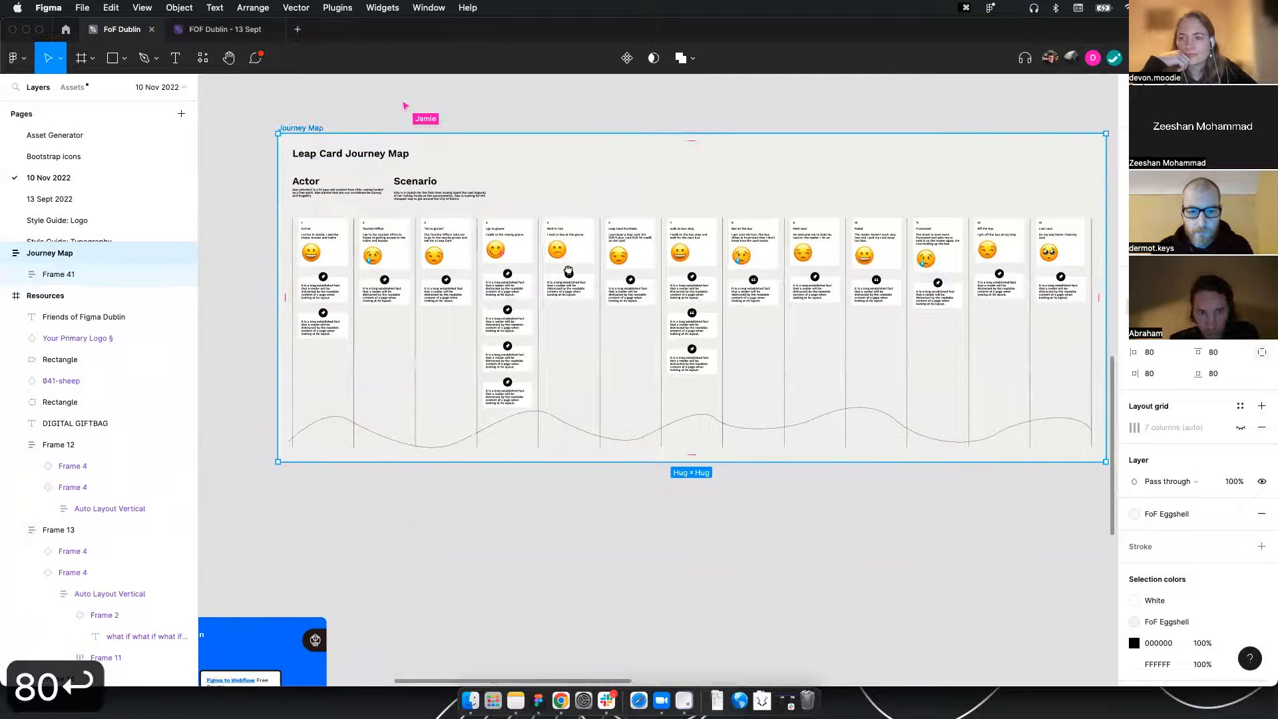
{"action": "scroll", "coordinate": [528, 582], "scroll_direction": "right", "scroll_amount": 2}
{"action": "left_click", "coordinate": [527, 582]}
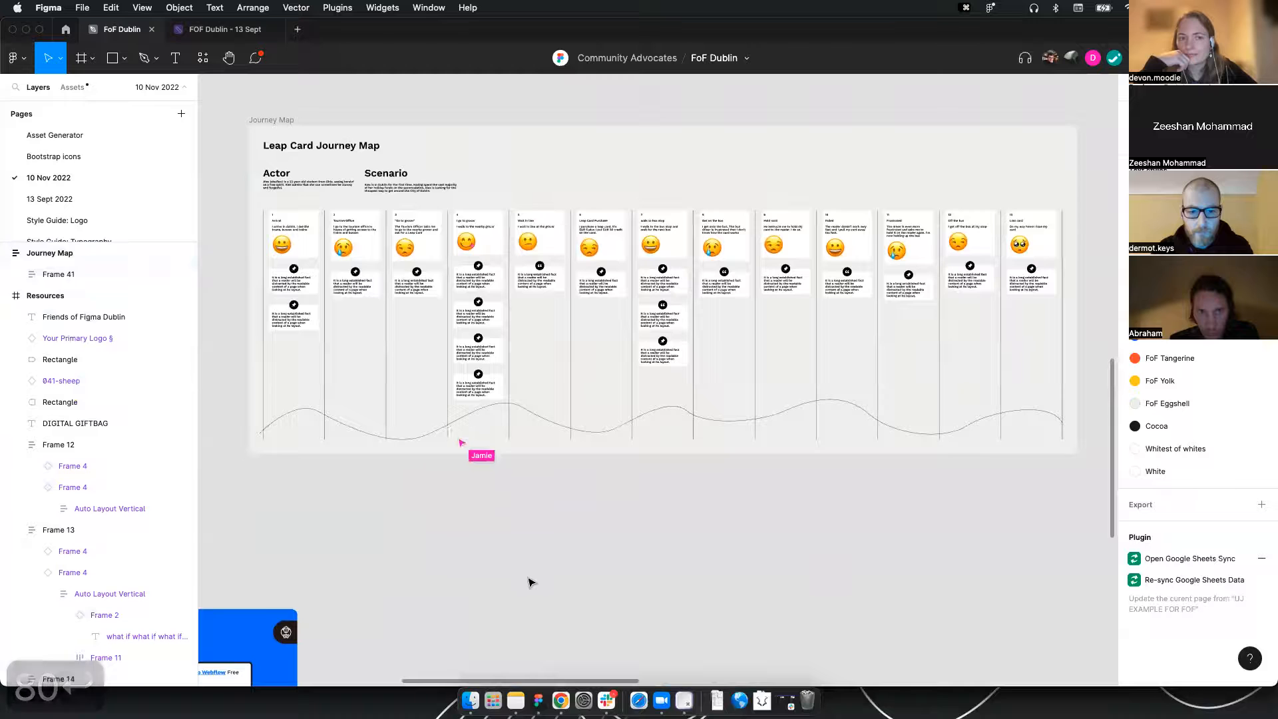
Resize the wavy line to about 4380 × 182 so both ends sit inside the outer column dividers
{"action": "left_click", "coordinate": [546, 421]}
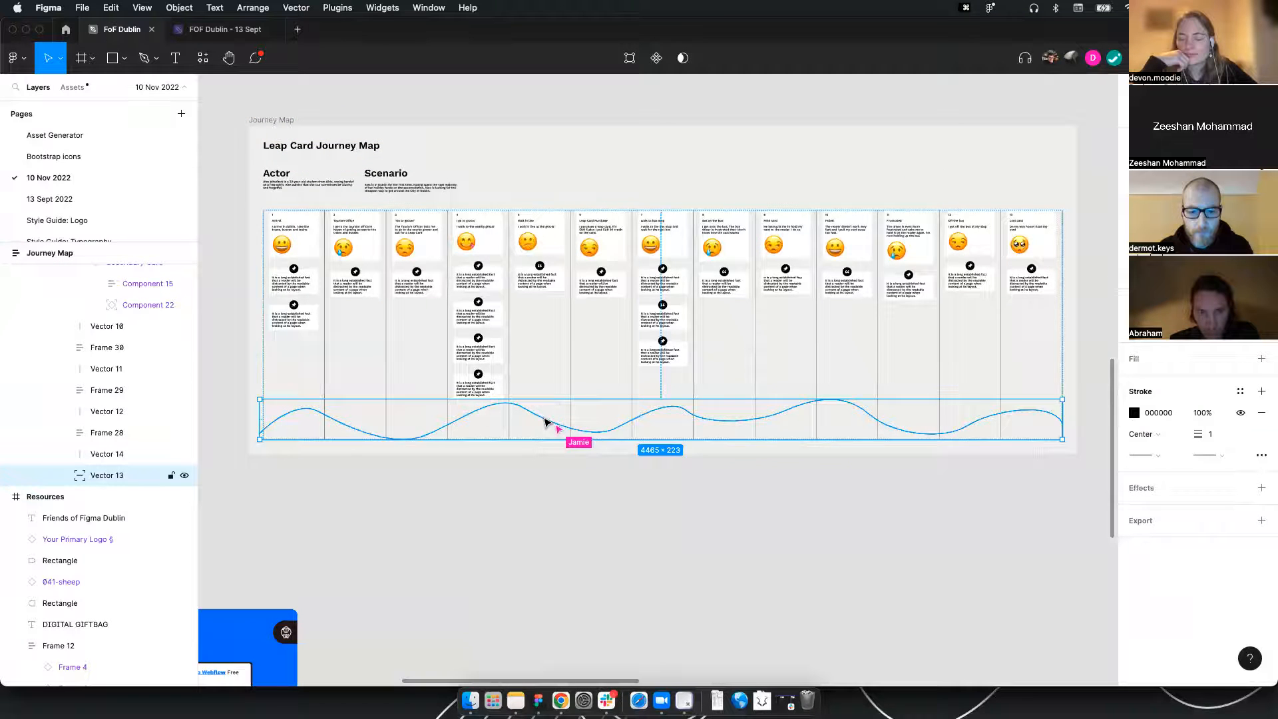
{"action": "left_click_drag", "start_coordinate": [260, 417], "coordinate": [269, 418]}
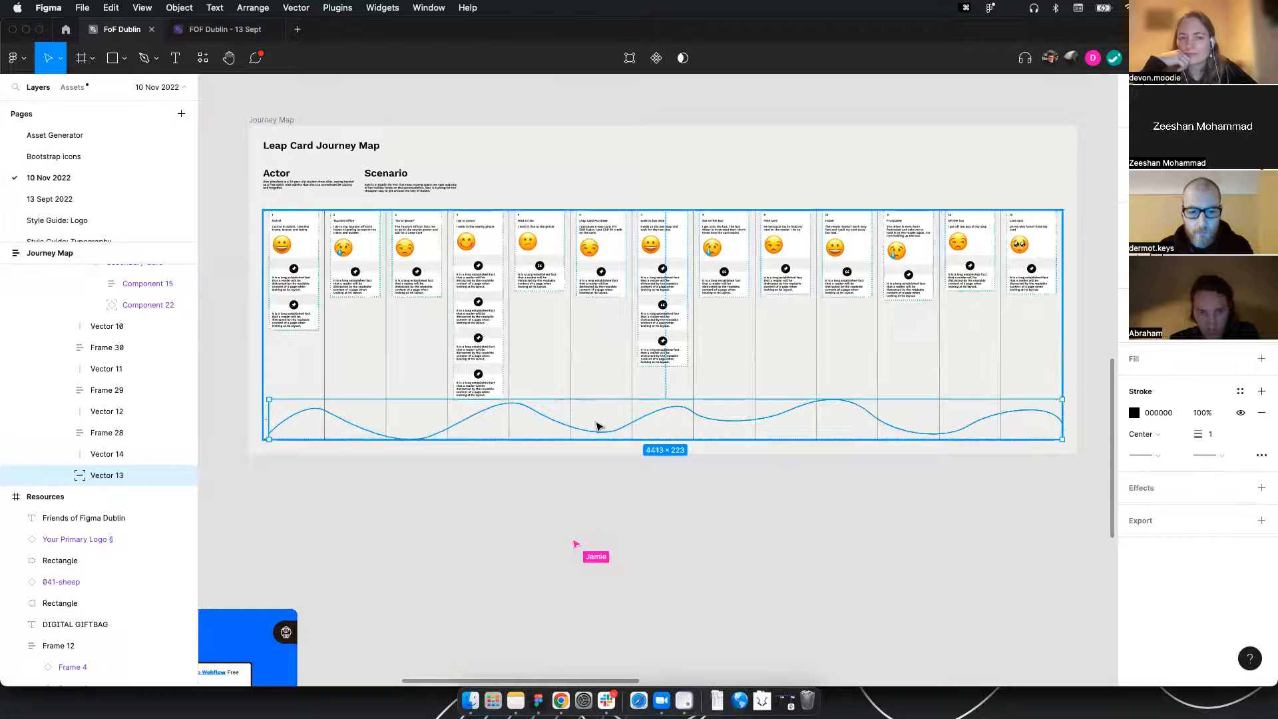
{"action": "left_click_drag", "start_coordinate": [1063, 421], "coordinate": [1057, 419]}
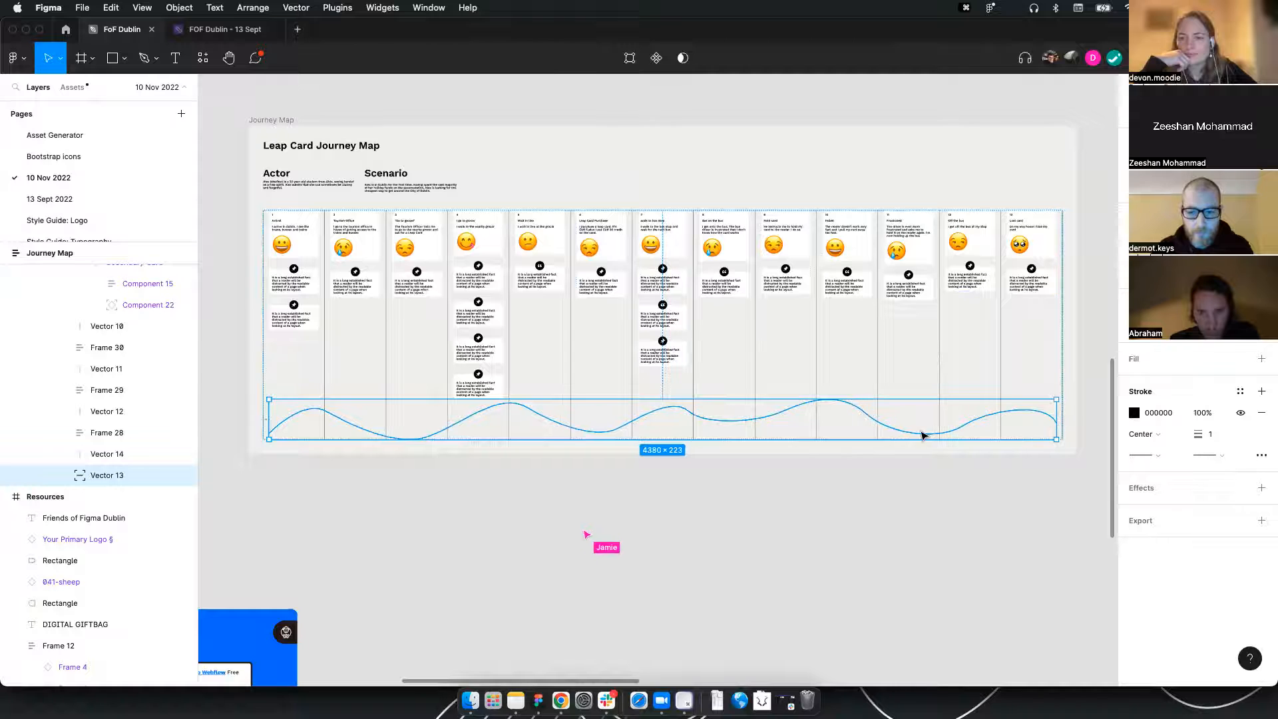
{"action": "left_click_drag", "start_coordinate": [667, 439], "coordinate": [667, 433]}
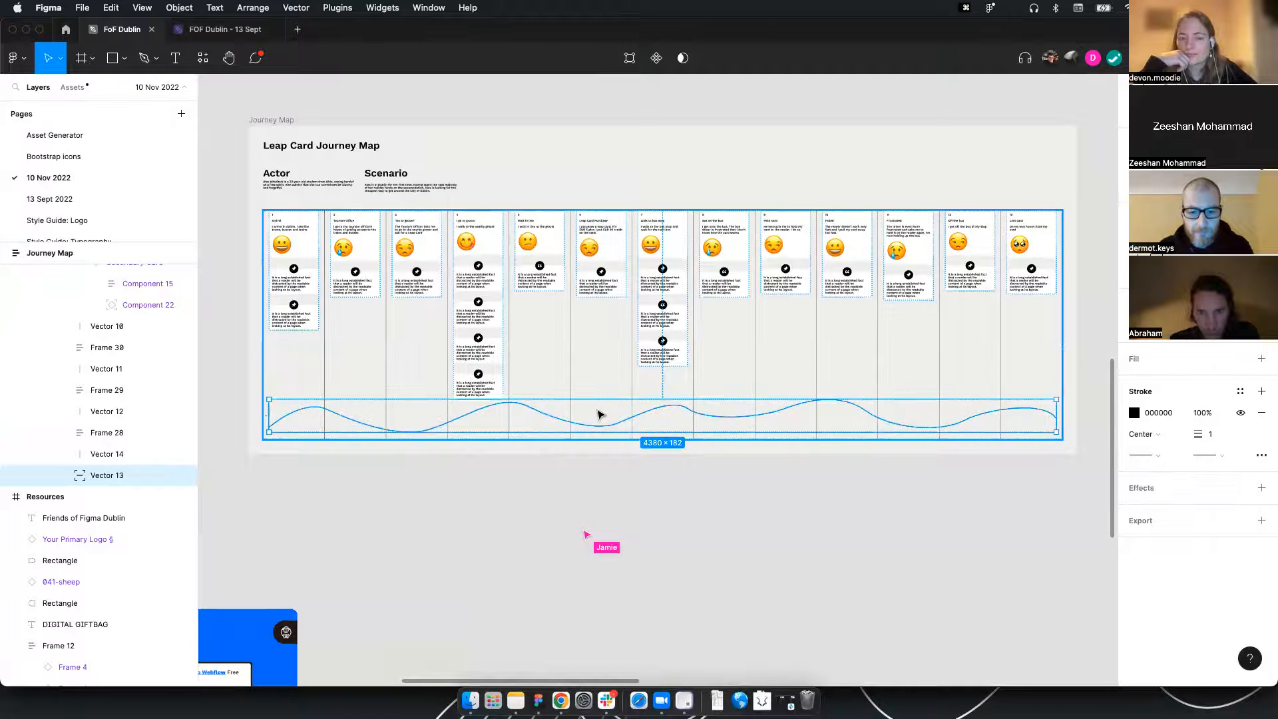
Nudge the wavy line slightly down, keeping it just above the lower ends of the column dividers
{"action": "key", "text": "Down"}
{"action": "key", "text": "Down"}
{"action": "key", "text": "Down"}
{"action": "key", "text": "Down"}
{"action": "key", "text": "Down"}
{"action": "key", "text": "Down"}
{"action": "key", "text": "Down"}
{"action": "key", "text": "Down"}
{"action": "key", "text": "Down"}
{"action": "key", "text": "Down"}
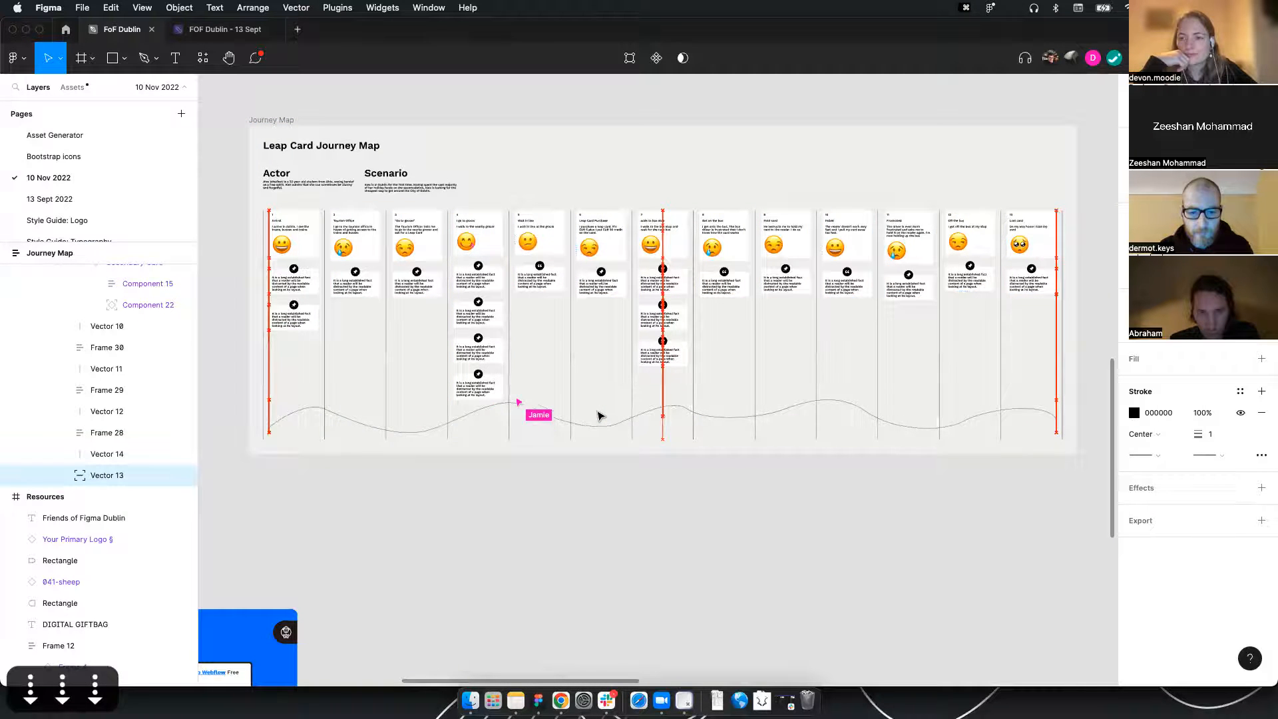
{"action": "key", "text": "shift+Down"}
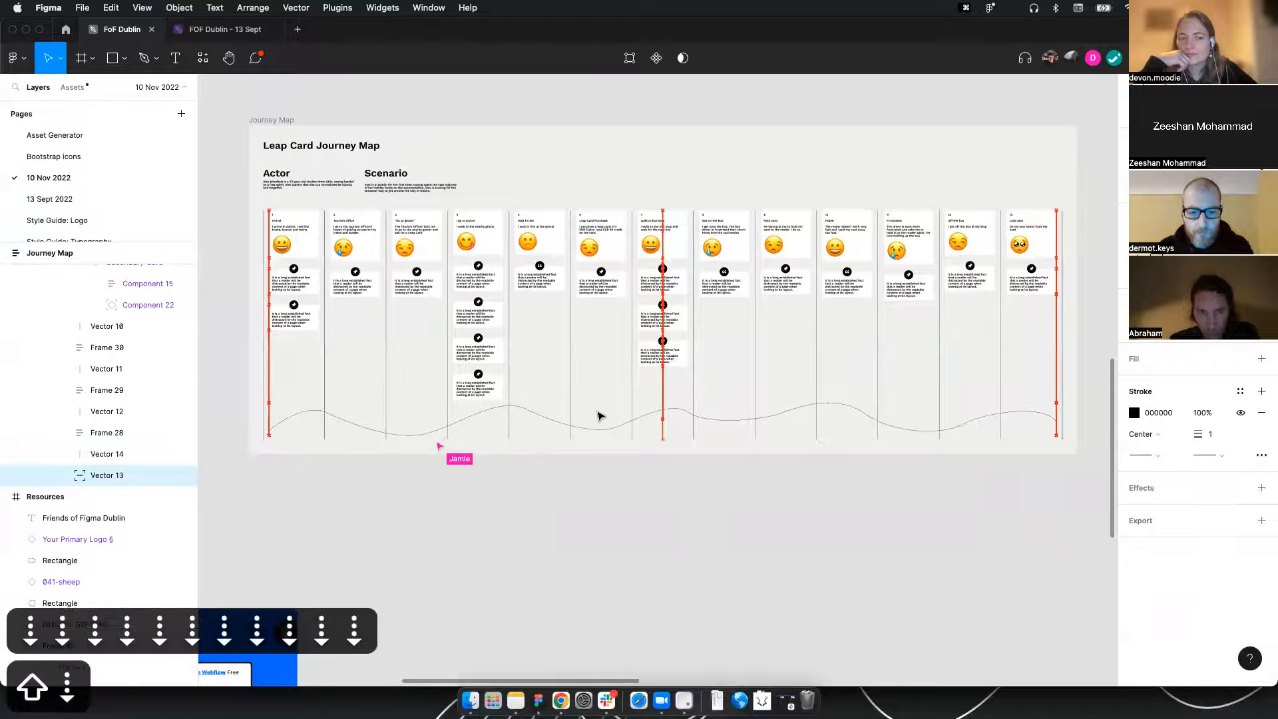
{"action": "left_click", "coordinate": [613, 548]}
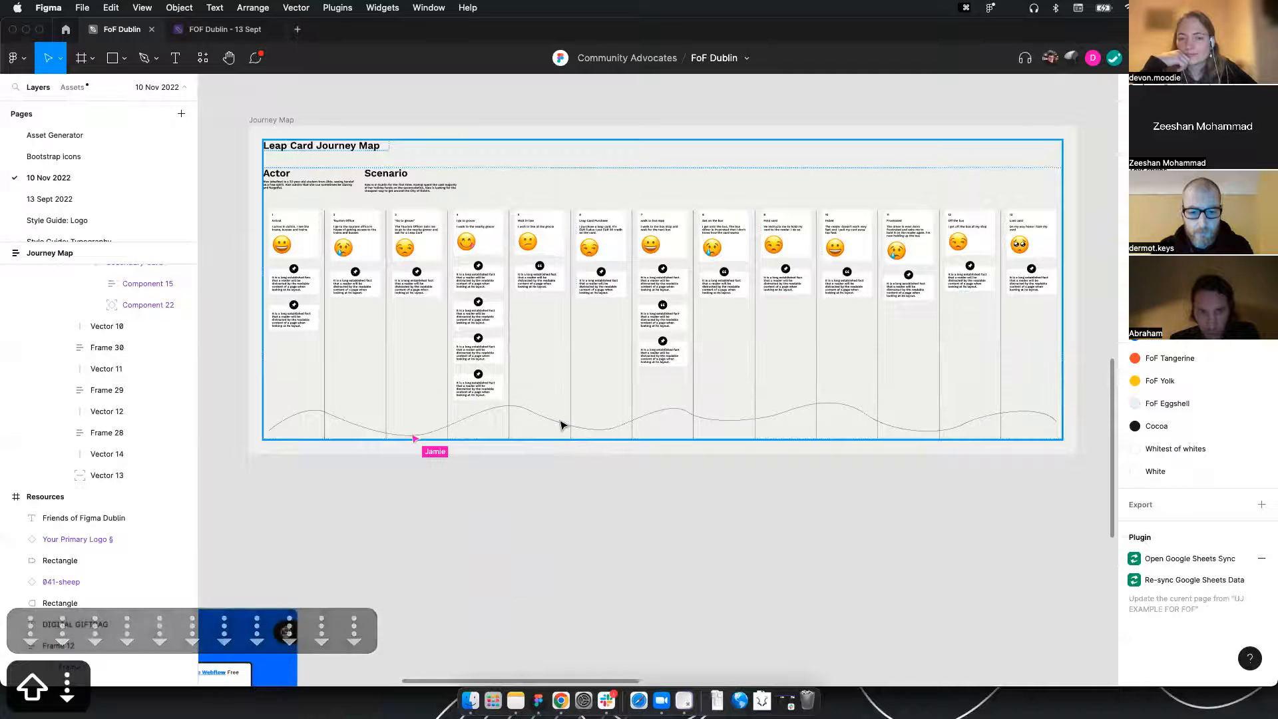
Set the wavy line's stroke weight to 10
{"action": "left_click", "coordinate": [558, 424]}
{"action": "left_click", "coordinate": [557, 425]}
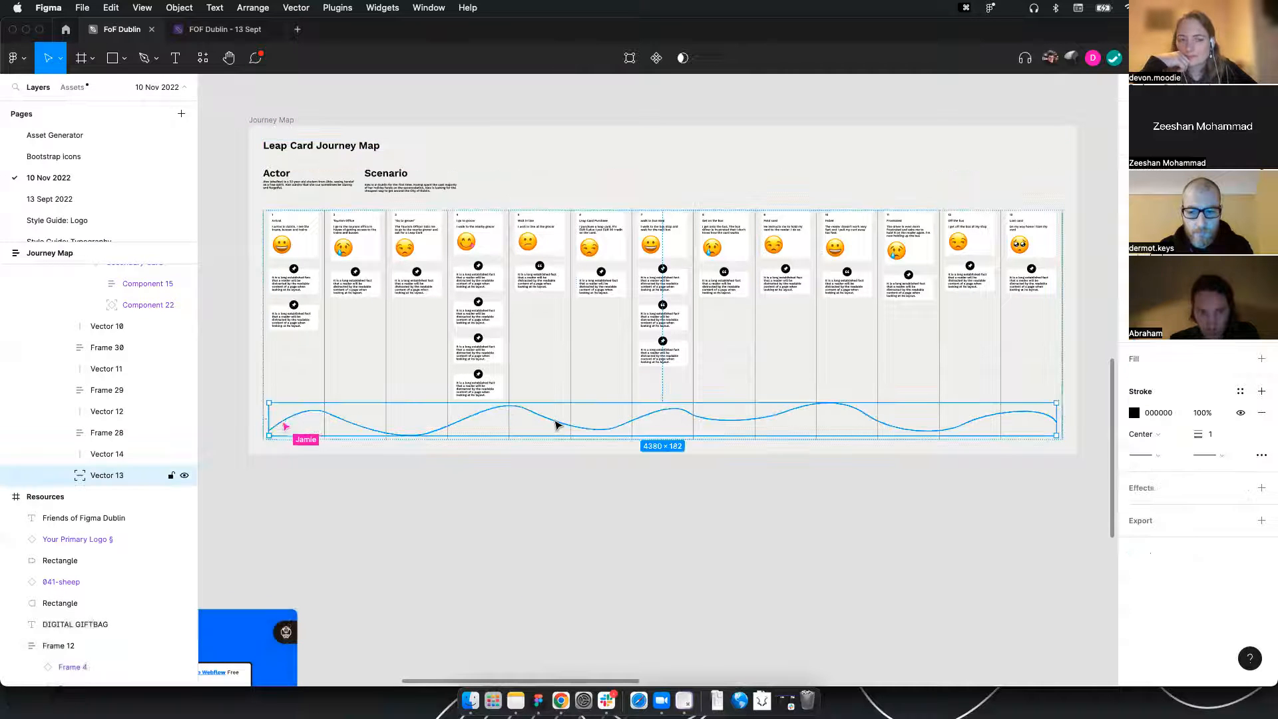
{"action": "key", "text": "Up"}
{"action": "key", "text": "Up"}
{"action": "key", "text": "Up"}
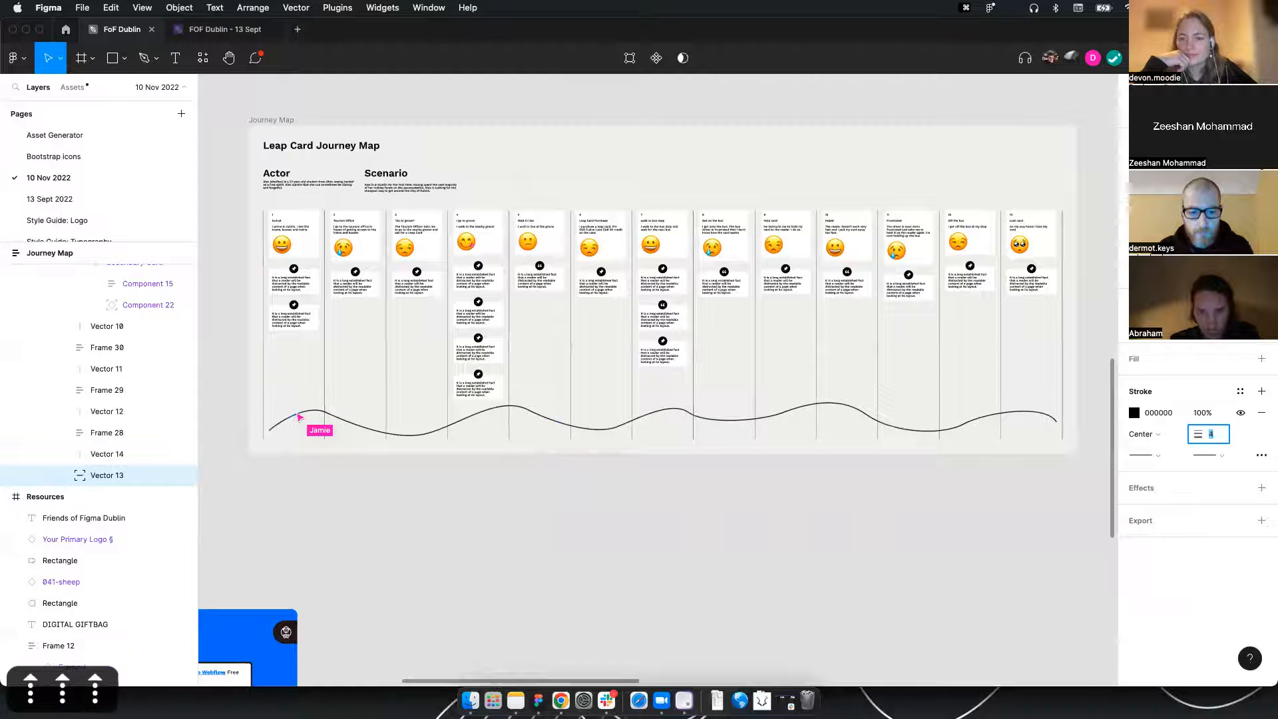
{"action": "key", "text": "Up"}
{"action": "key", "text": "Up"}
{"action": "key", "text": "Up"}
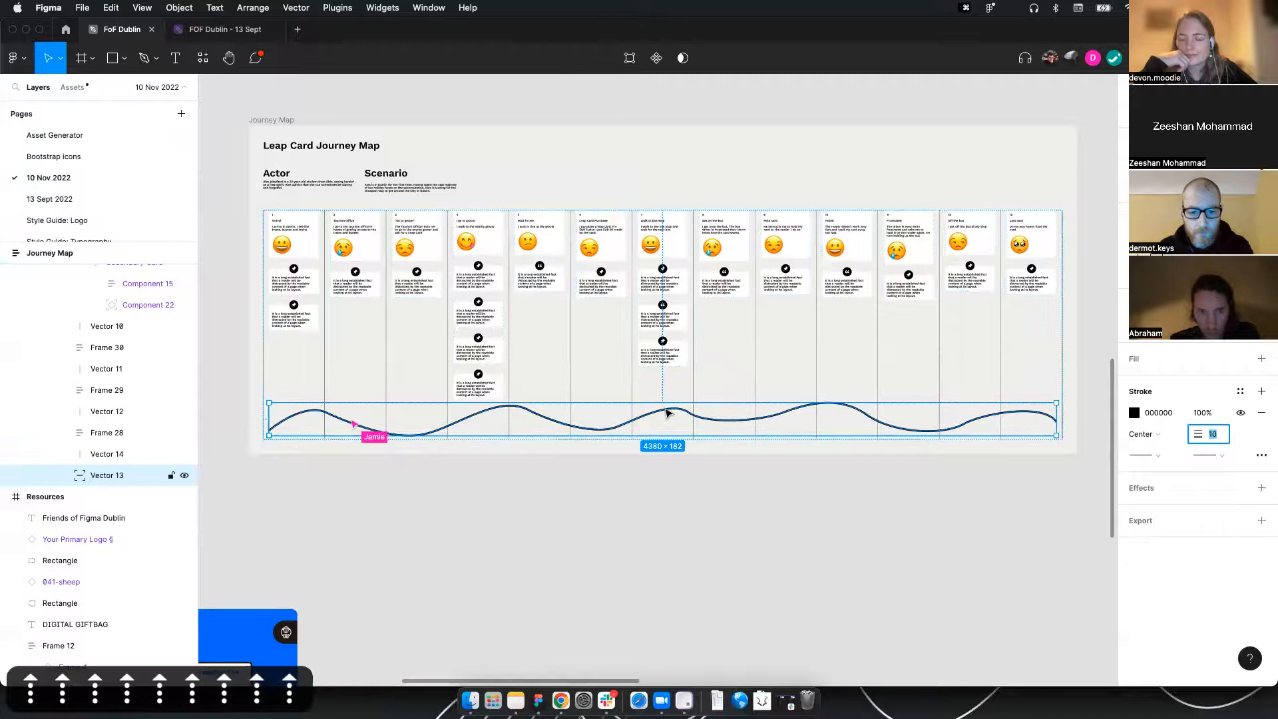
Edit the wavy line's points to reshape its curve around stages 6 to 10, shifting the peak under stage 7 slightly towards stage 6
{"action": "double_click", "coordinate": [668, 413]}
{"action": "double_click", "coordinate": [688, 414]}
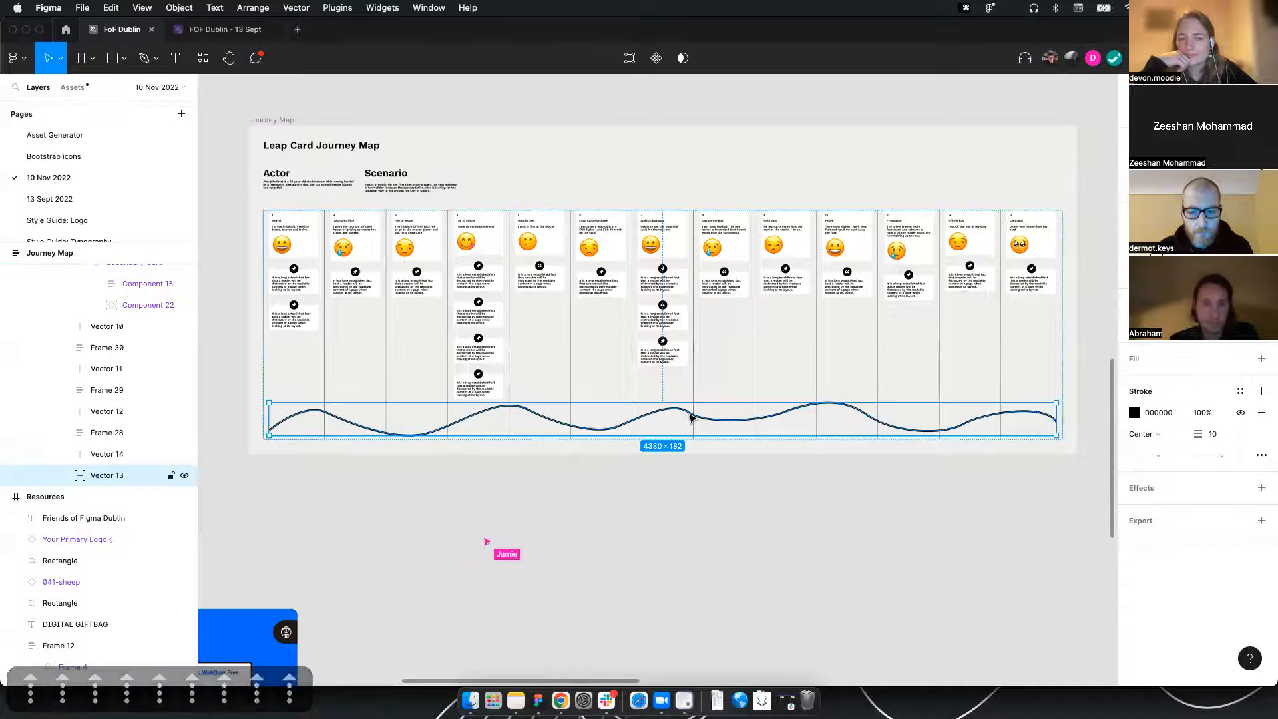
{"action": "double_click", "coordinate": [687, 414]}
{"action": "left_click", "coordinate": [664, 406]}
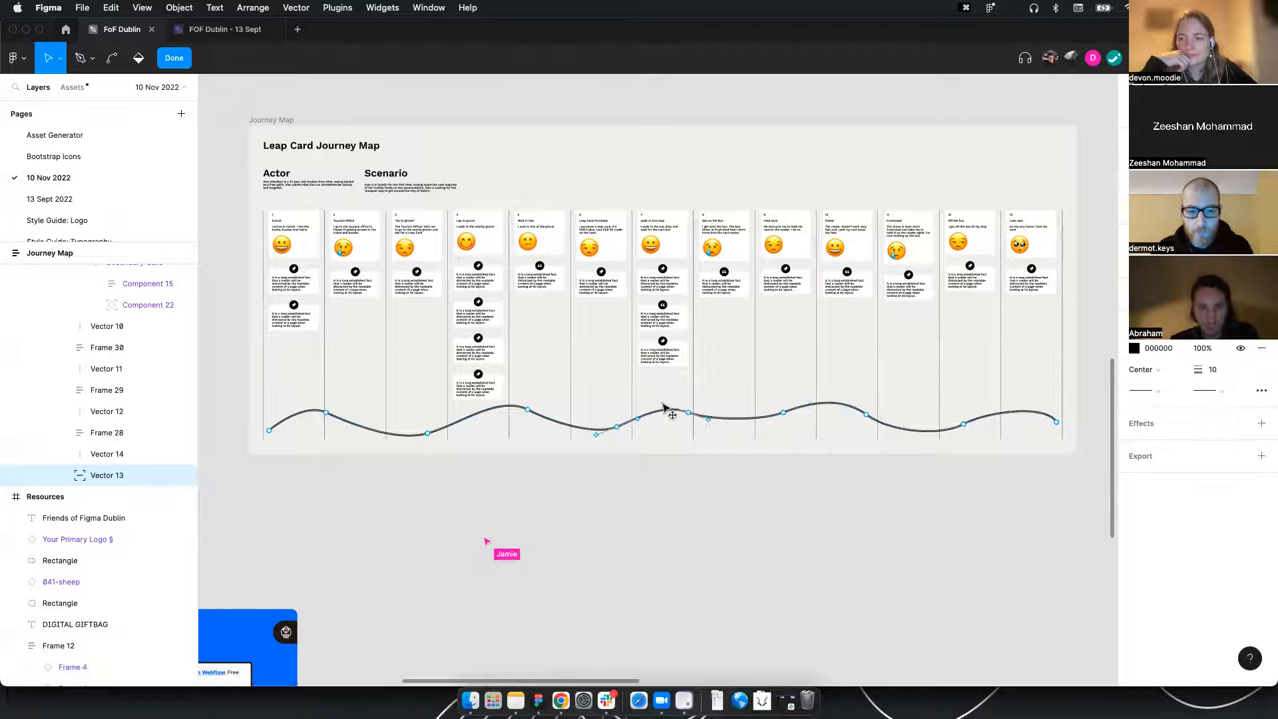
{"action": "left_click_drag", "start_coordinate": [617, 427], "coordinate": [609, 424]}
{"action": "left_click_drag", "start_coordinate": [865, 415], "coordinate": [857, 414]}
{"action": "left_click_drag", "start_coordinate": [688, 414], "coordinate": [710, 434]}
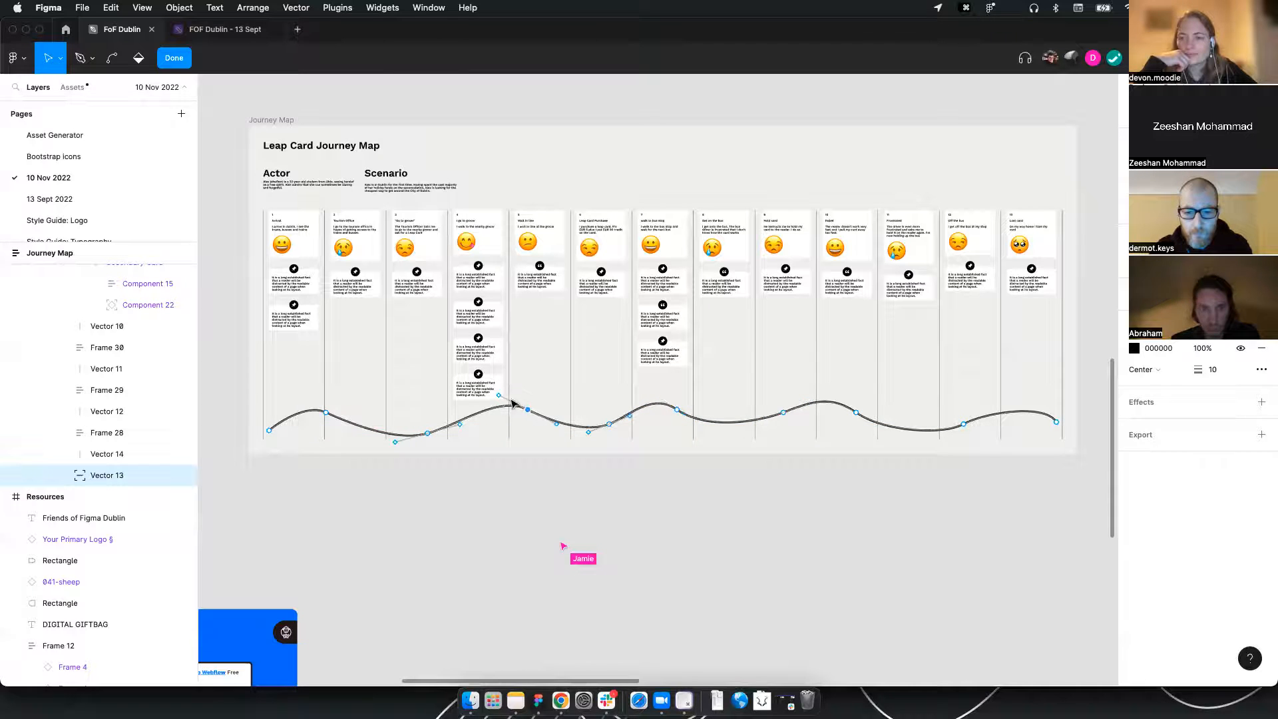
{"action": "mouse_move", "coordinate": [502, 404]}
{"action": "left_mouse_down"}
{"action": "mouse_move", "coordinate": [505, 433]}
{"action": "mouse_move", "coordinate": [530, 449]}
{"action": "mouse_move", "coordinate": [494, 408]}
{"action": "mouse_move", "coordinate": [522, 402]}
{"action": "mouse_move", "coordinate": [503, 395]}
{"action": "left_mouse_up"}
{"action": "left_click", "coordinate": [580, 526]}
{"action": "key", "text": "Escape"}
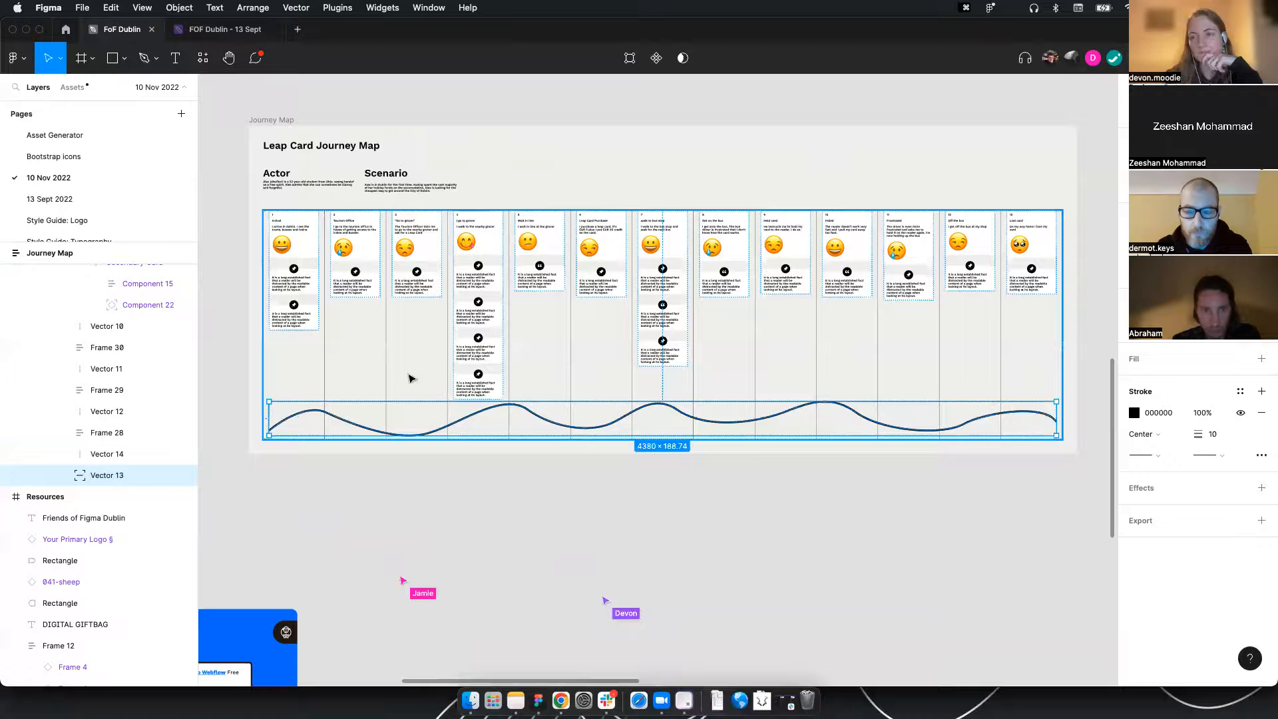
Copy the lowest Secondary Card in the stage 4 column and paste three more copies beneath it
{"action": "left_click", "coordinate": [485, 387]}
{"action": "left_click", "coordinate": [485, 387]}
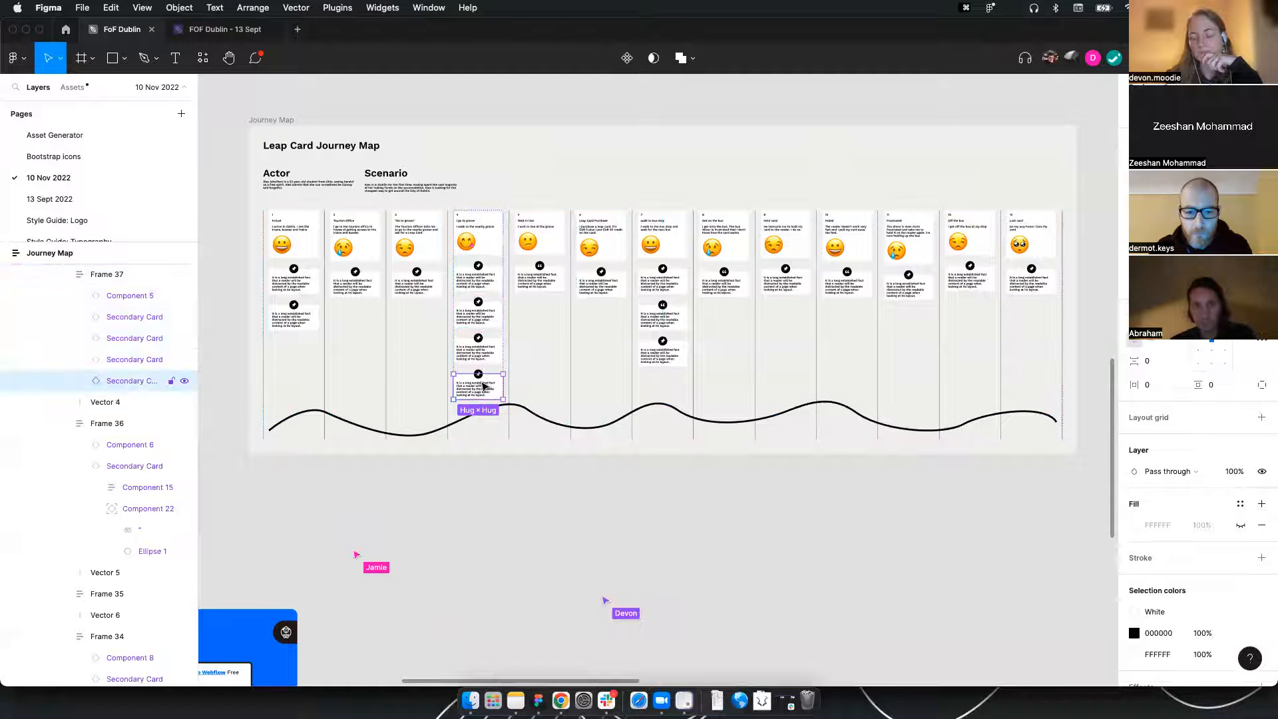
{"action": "key", "text": "cmd+c"}
{"action": "key", "text": "cmd+v"}
{"action": "key", "text": "cmd+v"}
{"action": "key", "text": "cmd+v"}
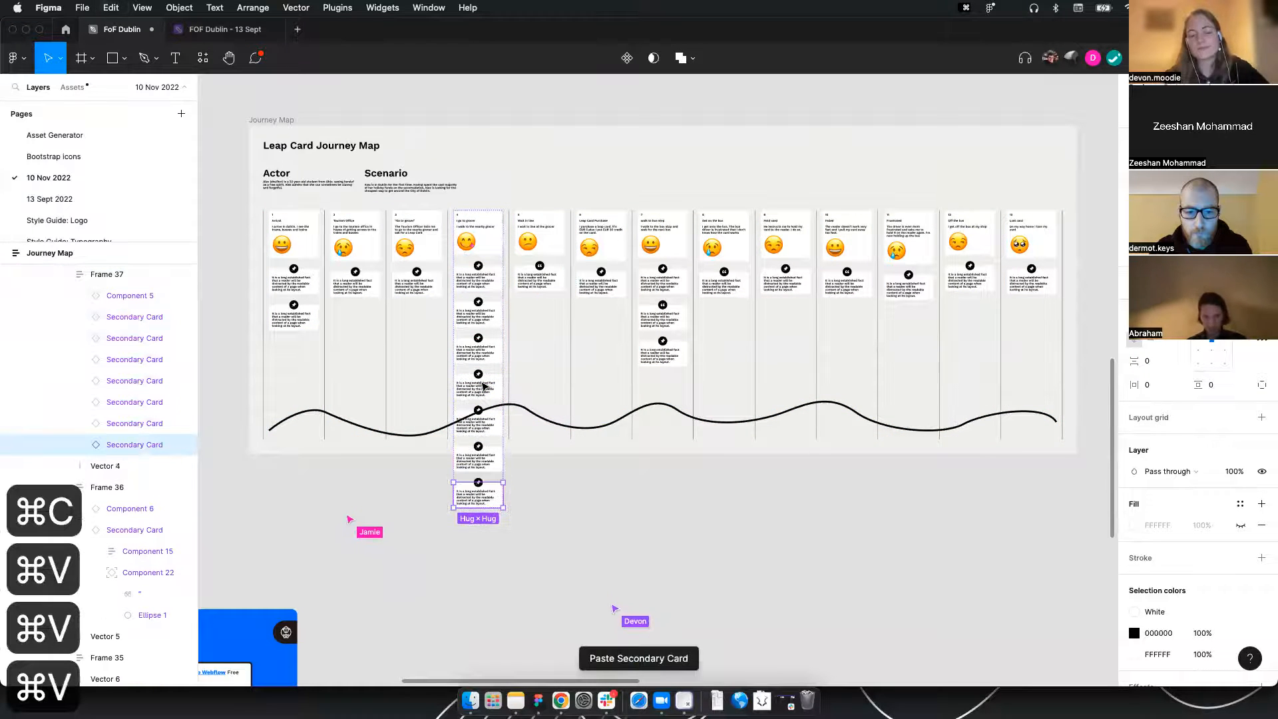
Paste one more Secondary Card at the end of the stage 4 column
{"action": "key", "text": "cmd+v"}
{"action": "left_click", "coordinate": [553, 370]}
{"action": "left_click", "coordinate": [559, 471]}
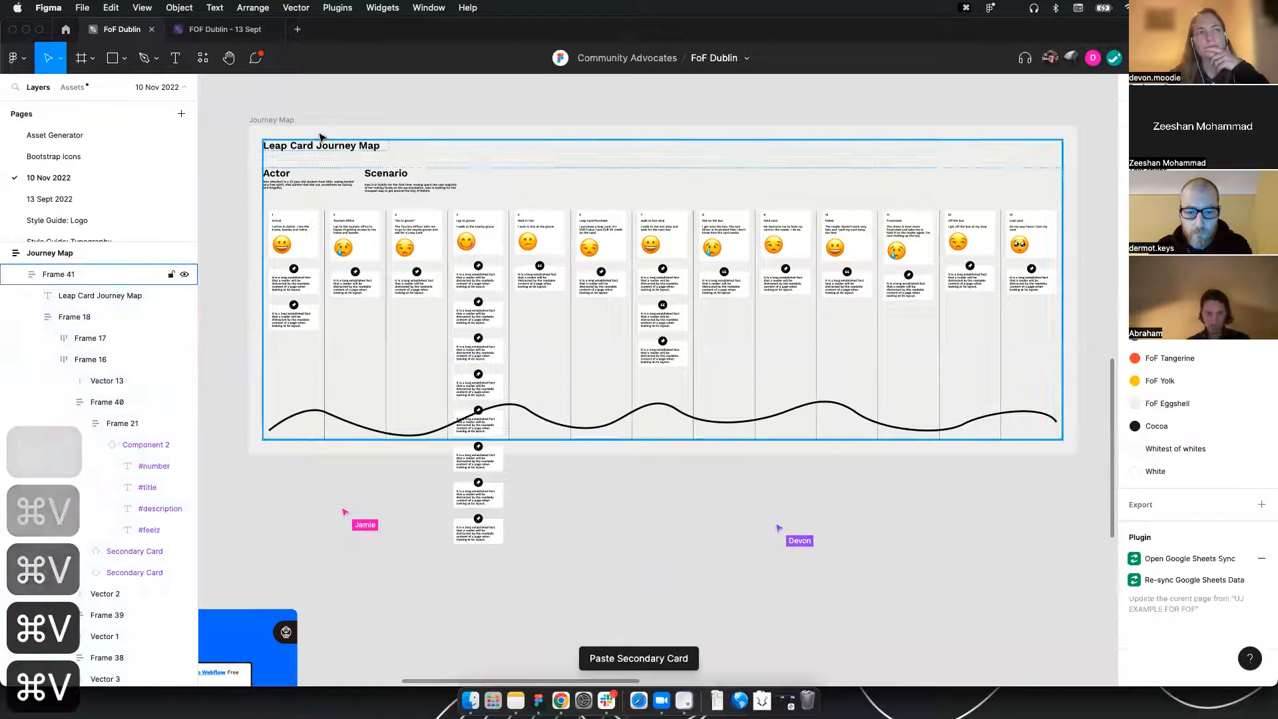
Stretch the Journey Map frame downward to a height of 2327 and set its inner Frame 41 to fill the height
{"action": "left_click", "coordinate": [270, 120]}
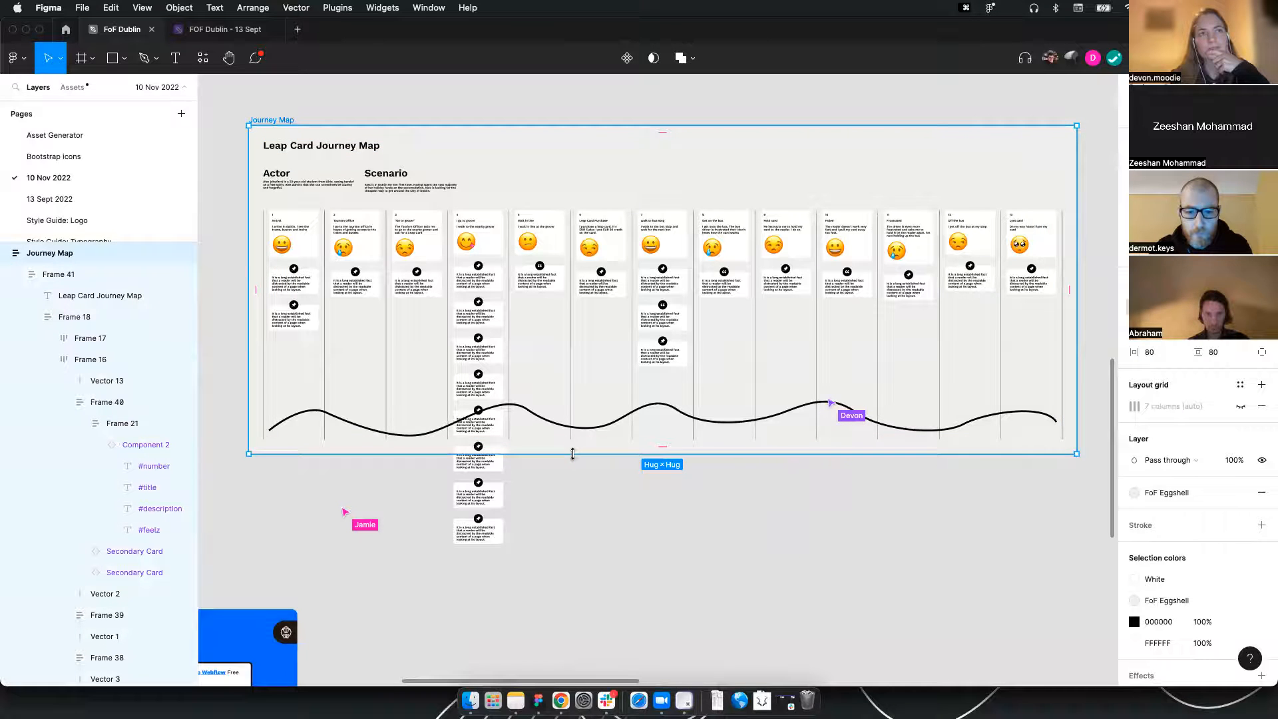
{"action": "left_click_drag", "start_coordinate": [573, 454], "coordinate": [578, 561]}
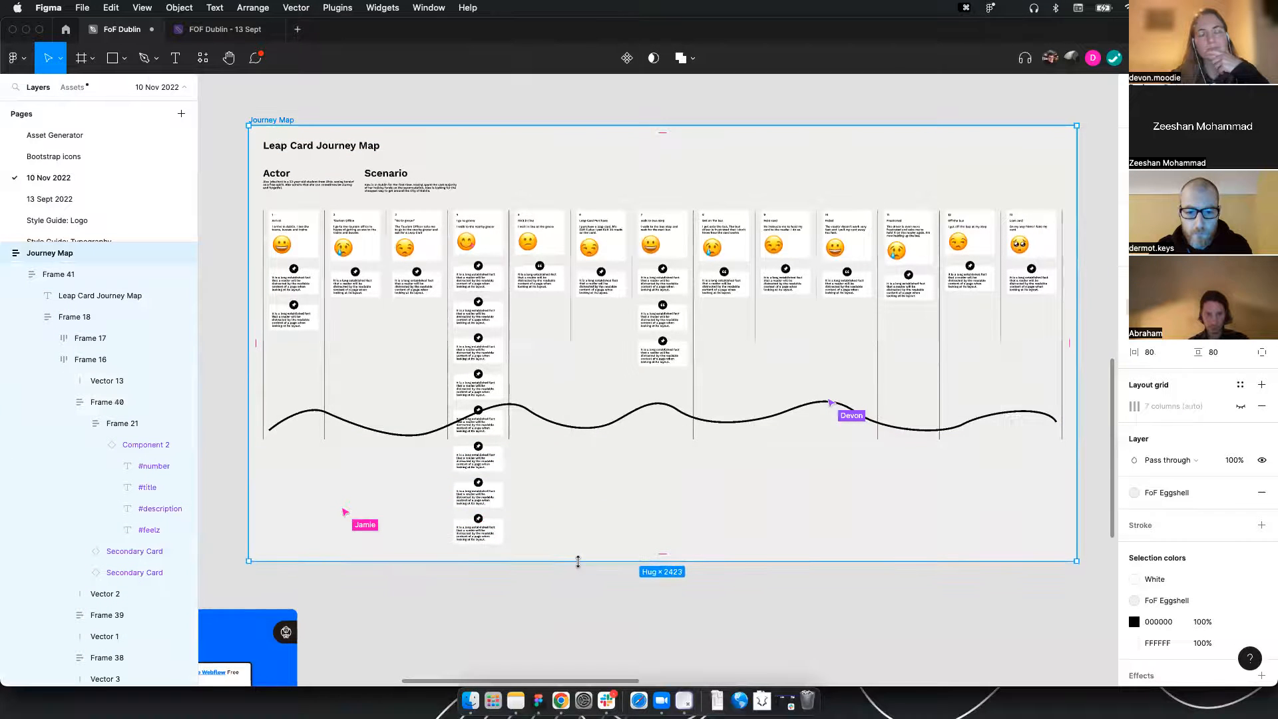
{"action": "key", "text": "super+z"}
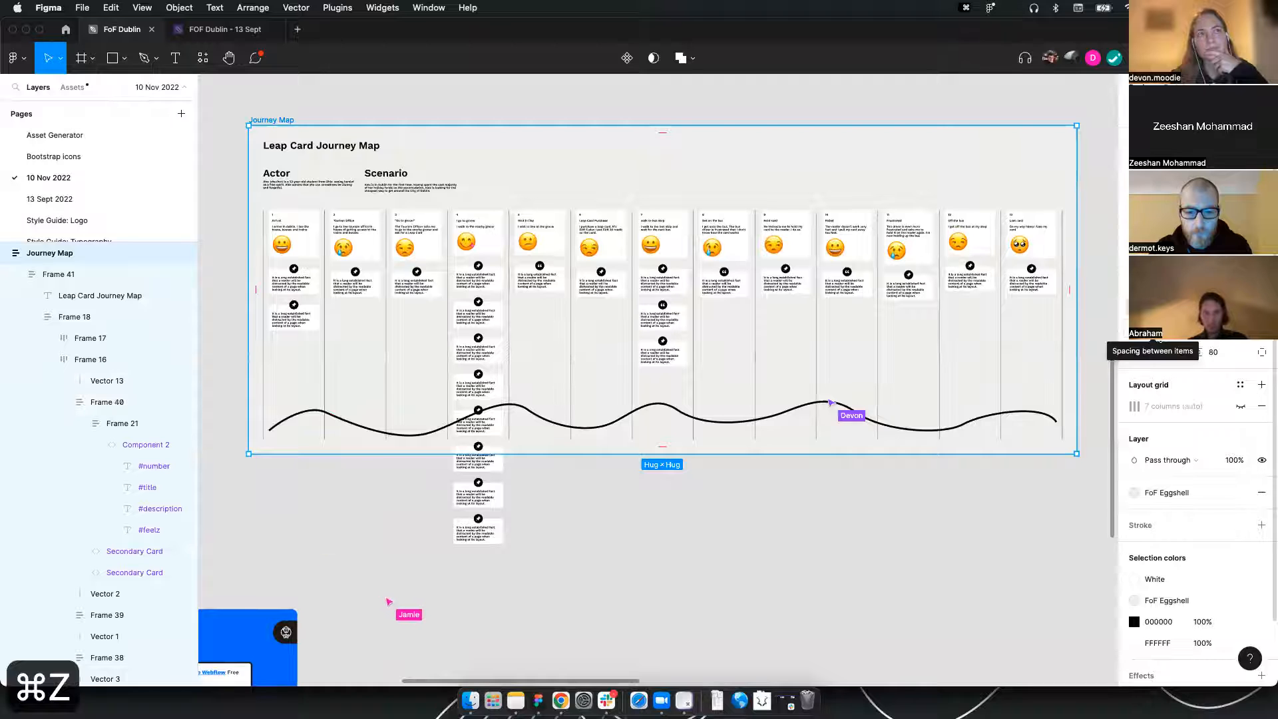
{"action": "left_click_drag", "start_coordinate": [685, 454], "coordinate": [686, 478]}
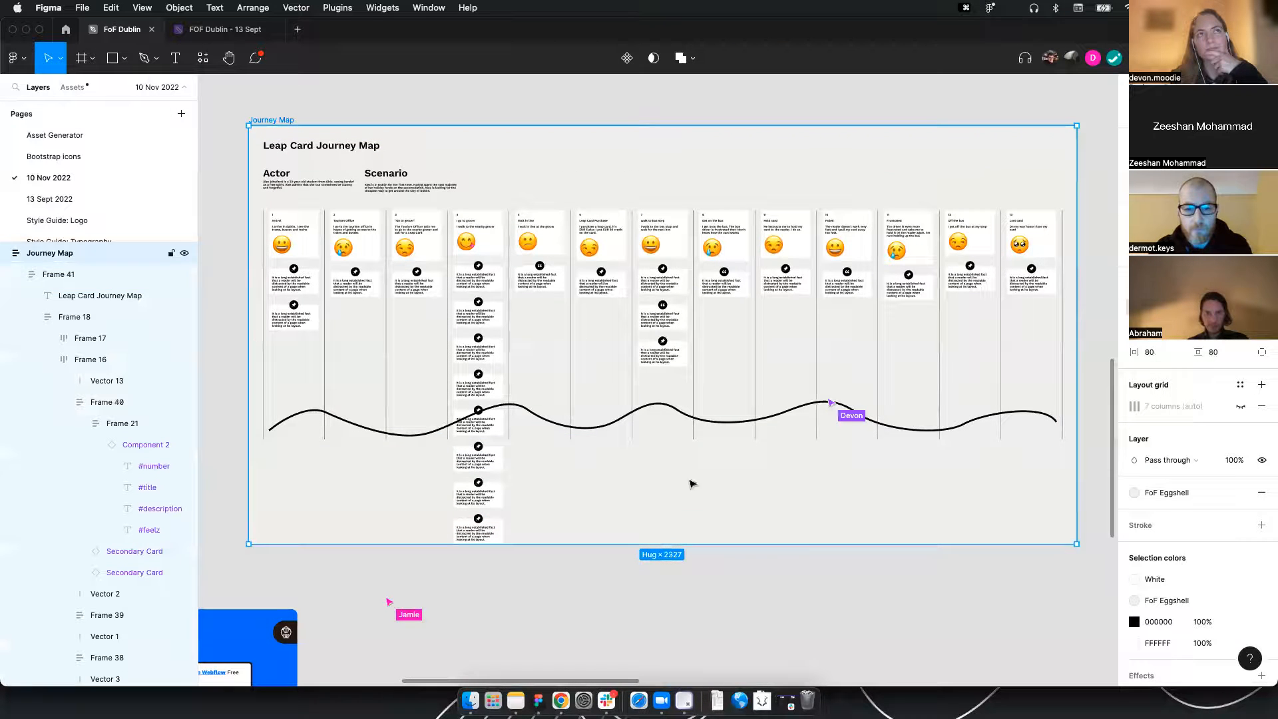
{"action": "key", "text": "Return"}
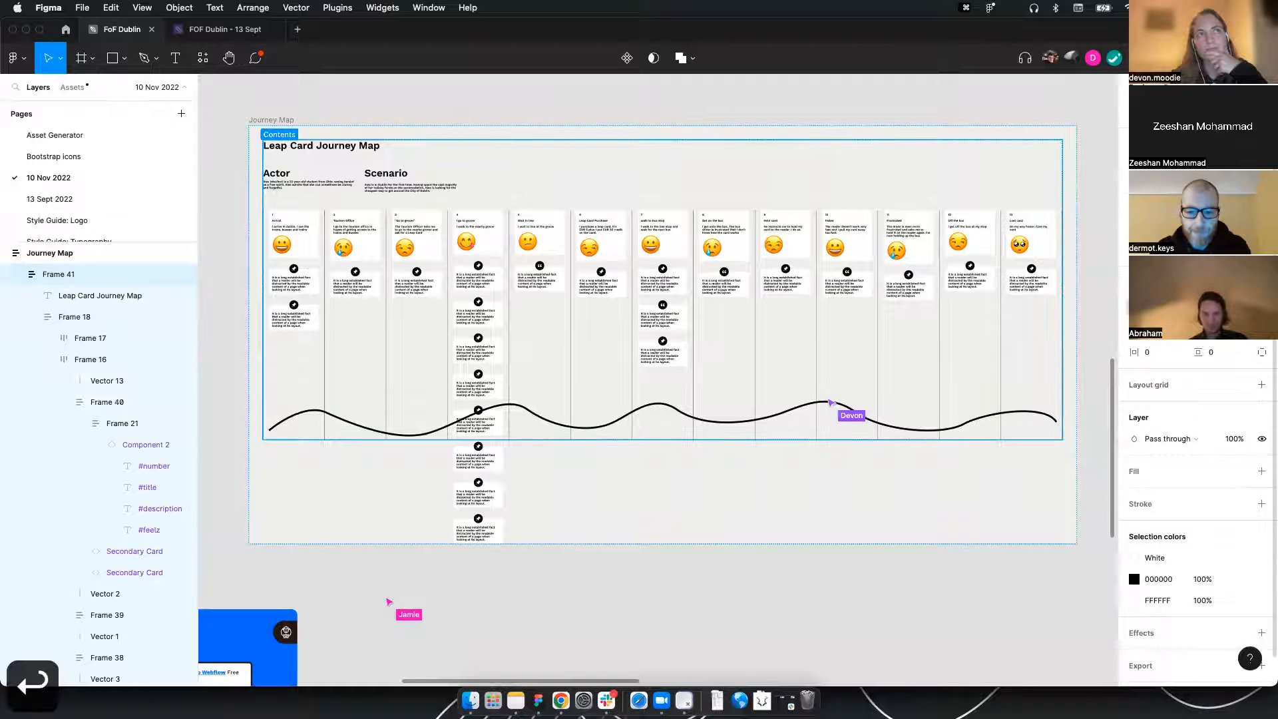
{"action": "left_click", "coordinate": [1225, 224]}
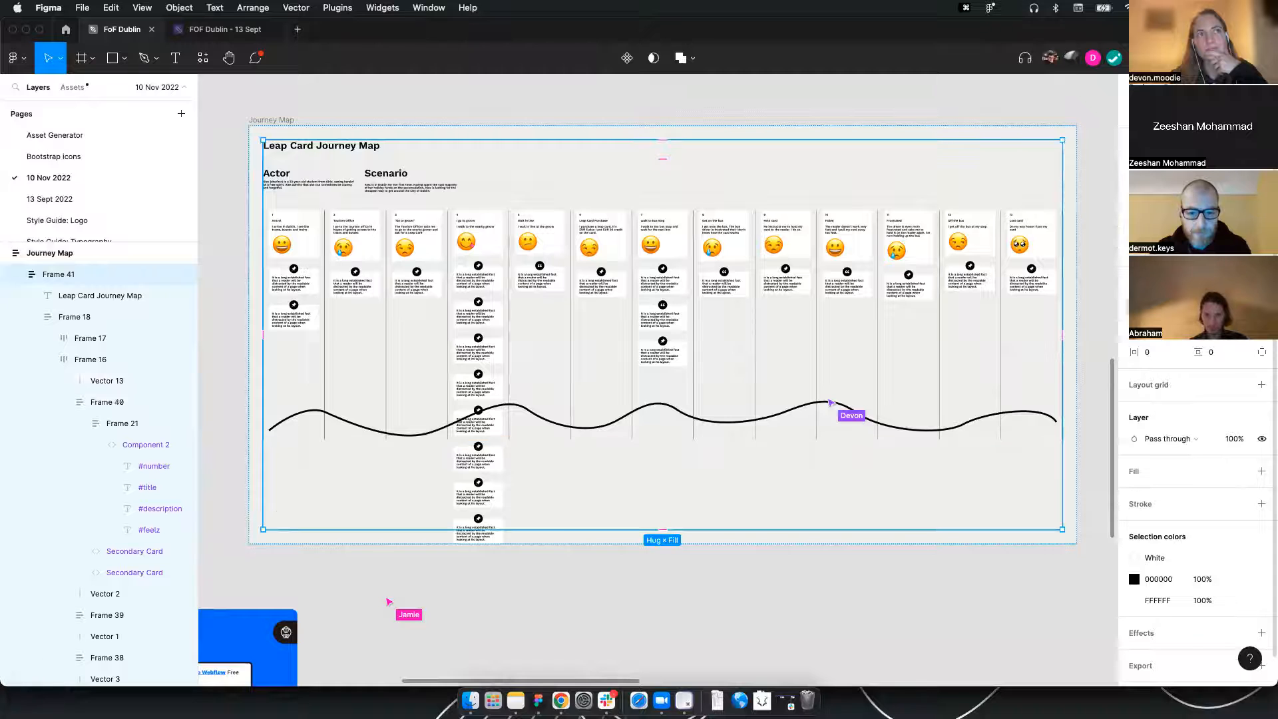
Select all the vertical divider lines between the stage columns, from stage 1 to stage 13, to check their sizing
{"action": "left_click", "coordinate": [759, 359]}
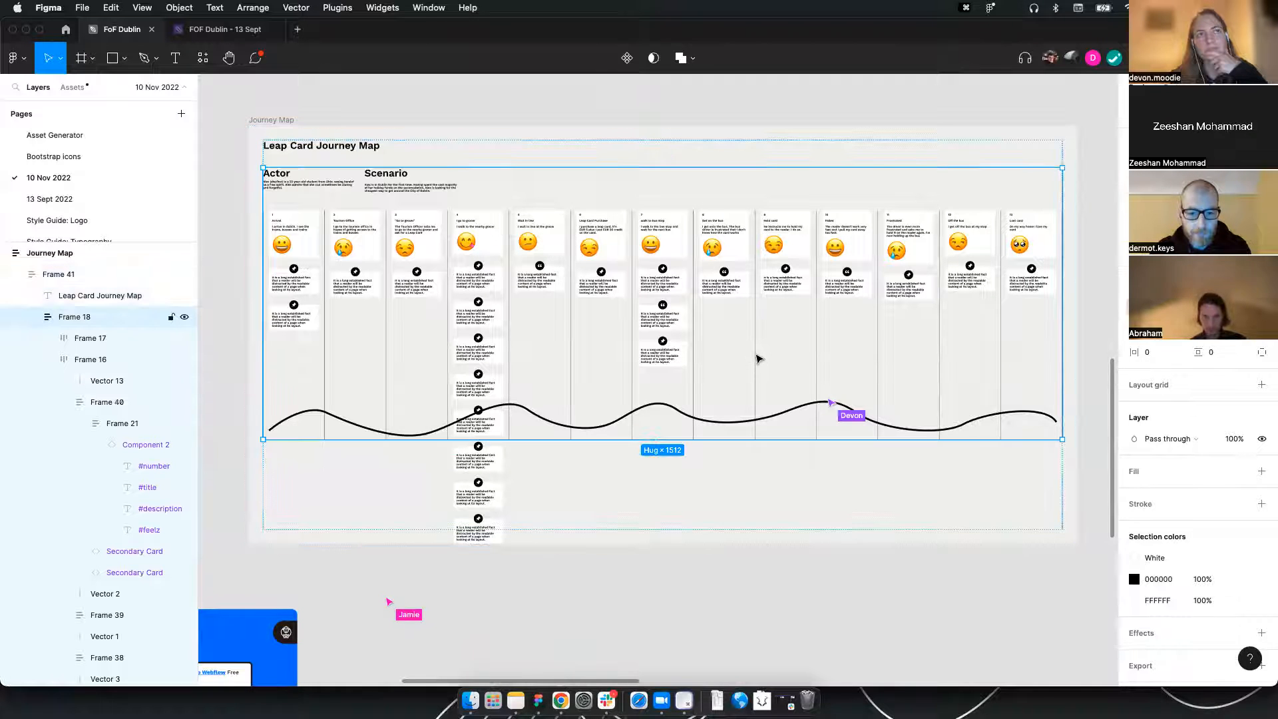
{"action": "left_click", "coordinate": [759, 359]}
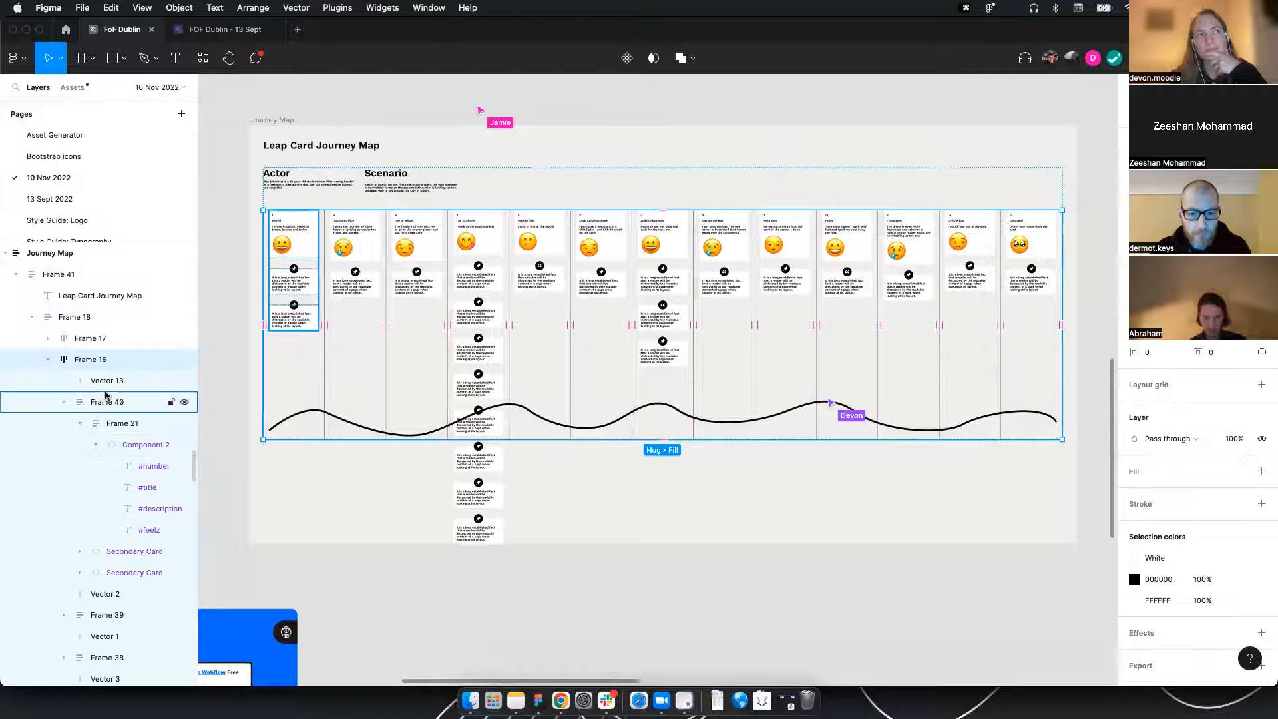
{"action": "left_click", "coordinate": [106, 381]}
{"action": "scroll", "coordinate": [91, 353], "scroll_direction": "down", "scroll_amount": 5}
{"action": "left_click", "coordinate": [102, 326], "text": "shift"}
{"action": "scroll", "coordinate": [103, 334], "scroll_direction": "up", "scroll_amount": 4}
{"action": "scroll", "coordinate": [100, 373], "scroll_direction": "down", "scroll_amount": 4}
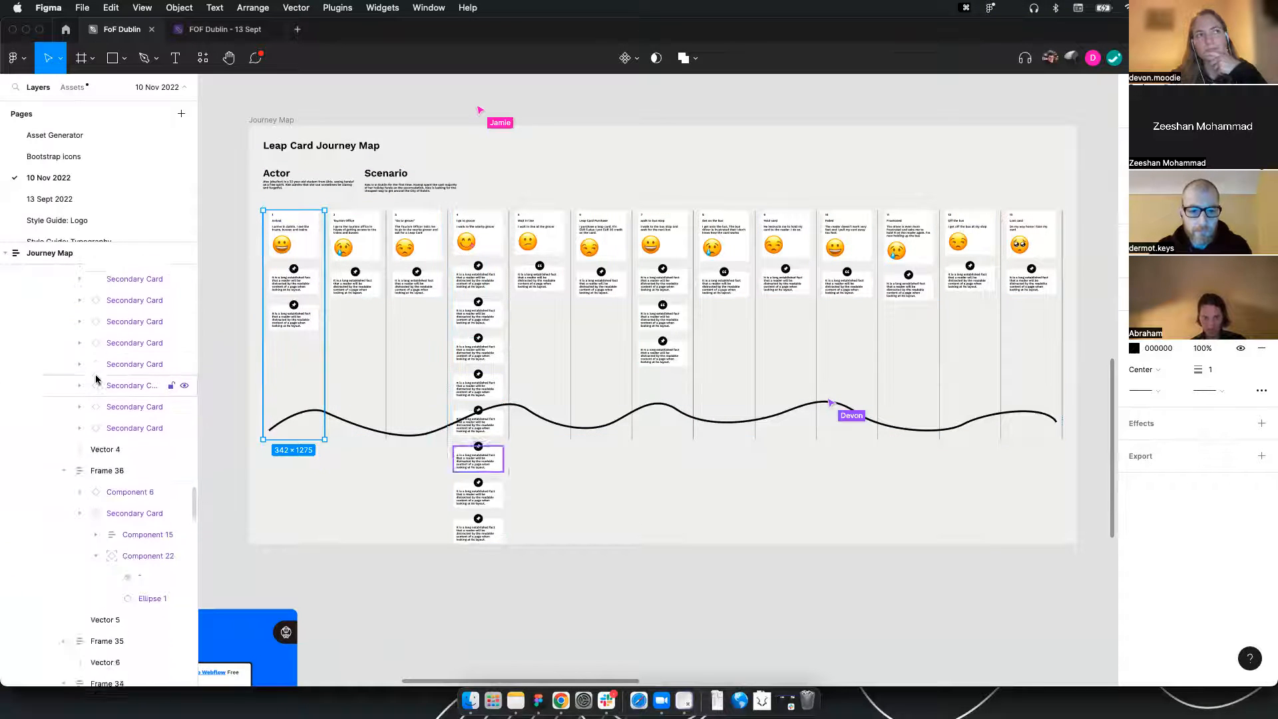
{"action": "left_click", "coordinate": [98, 392], "text": "shift"}
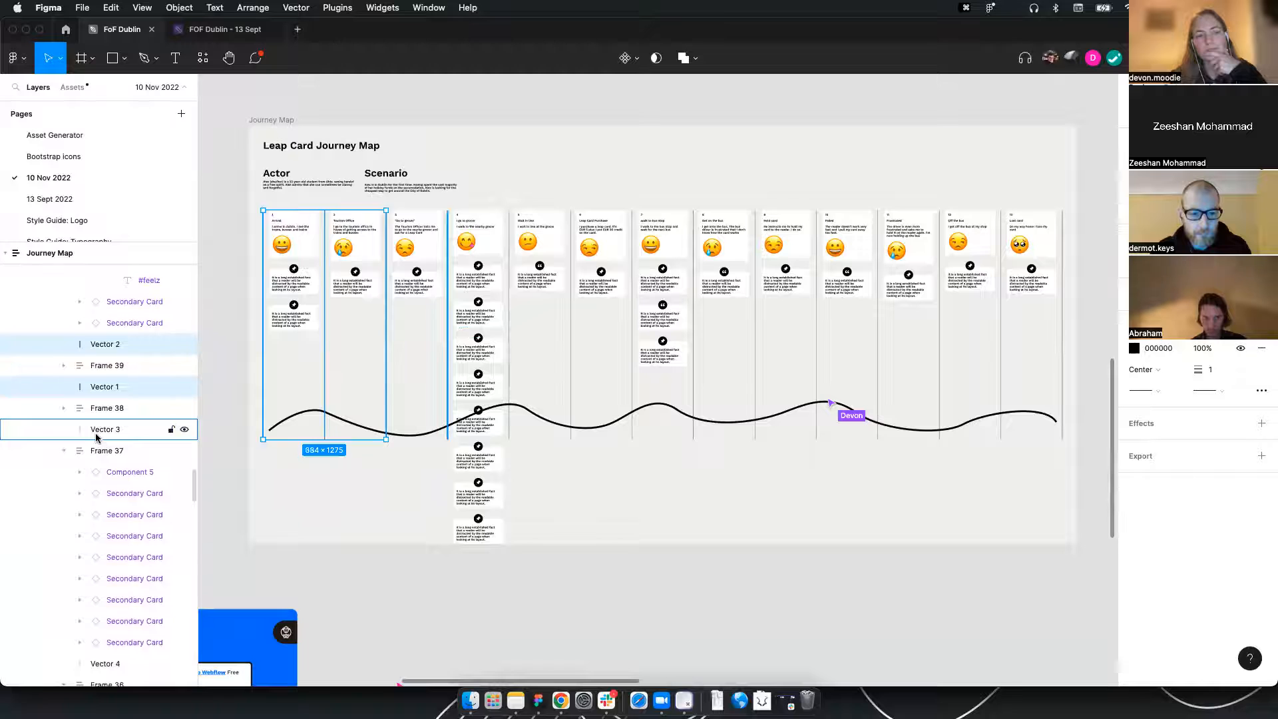
{"action": "left_click", "coordinate": [100, 429], "text": "shift"}
{"action": "scroll", "coordinate": [100, 434], "scroll_direction": "down", "scroll_amount": 5}
{"action": "left_click", "coordinate": [103, 392], "text": "shift"}
{"action": "scroll", "coordinate": [106, 396], "scroll_direction": "down", "scroll_amount": 6}
{"action": "scroll", "coordinate": [110, 398], "scroll_direction": "up", "scroll_amount": 4}
{"action": "left_click", "coordinate": [104, 402], "text": "shift"}
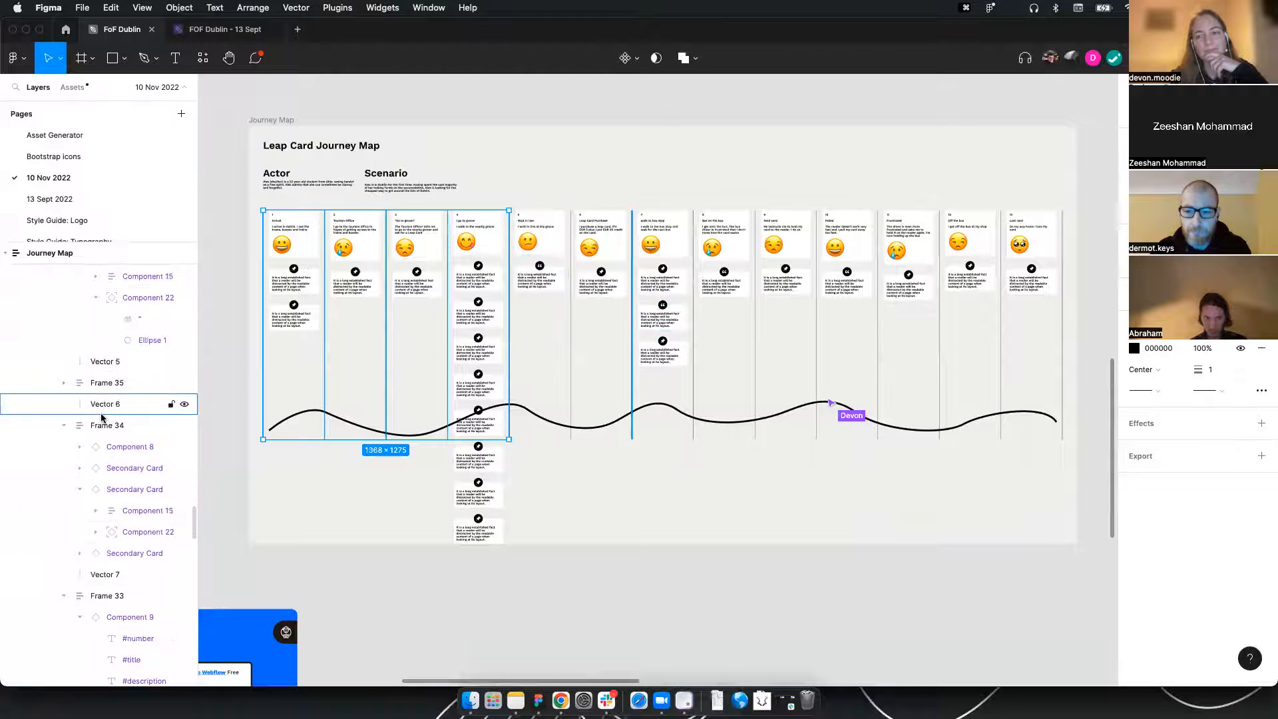
{"action": "left_click", "coordinate": [102, 409], "text": "shift"}
{"action": "scroll", "coordinate": [97, 396], "scroll_direction": "up", "scroll_amount": 1}
{"action": "scroll", "coordinate": [96, 400], "scroll_direction": "down", "scroll_amount": 3}
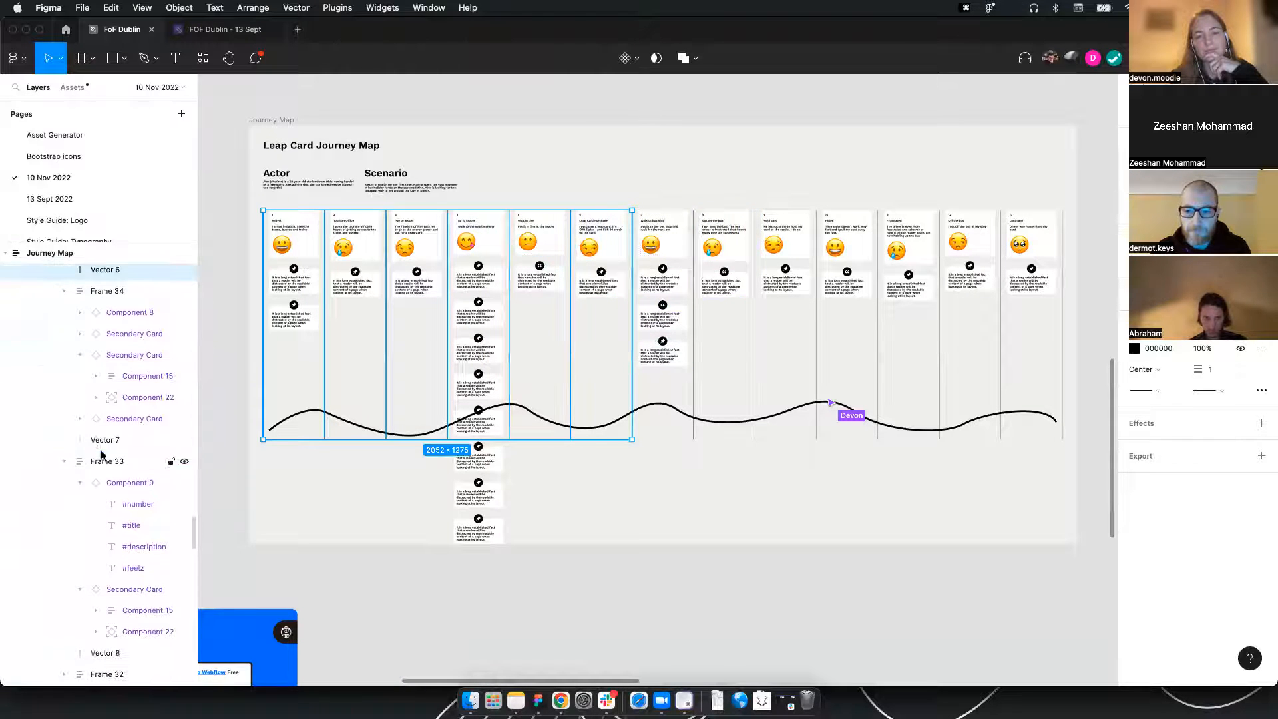
{"action": "left_click", "coordinate": [100, 439], "text": "shift"}
{"action": "scroll", "coordinate": [100, 439], "scroll_direction": "down", "scroll_amount": 2}
{"action": "left_click", "coordinate": [756, 365], "text": "shift"}
{"action": "left_click", "coordinate": [817, 366], "text": "shift"}
{"action": "left_click", "coordinate": [878, 363], "text": "shift"}
{"action": "left_click", "coordinate": [939, 363], "text": "shift"}
{"action": "left_click", "coordinate": [1000, 362], "text": "shift"}
{"action": "left_click", "coordinate": [1062, 354], "text": "shift"}
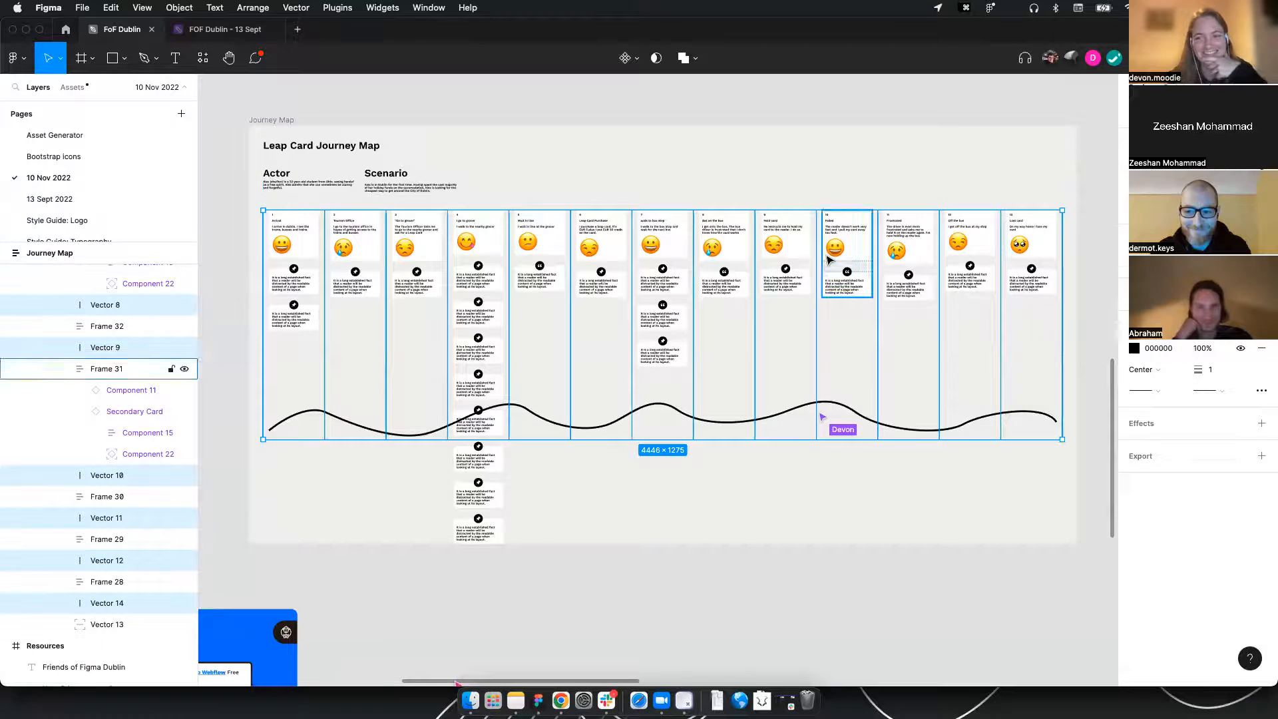
Set Frame 18, which holds the Actor and Scenario texts and the stage columns, to fill the height of its parent
{"action": "key", "text": "shift+Return"}
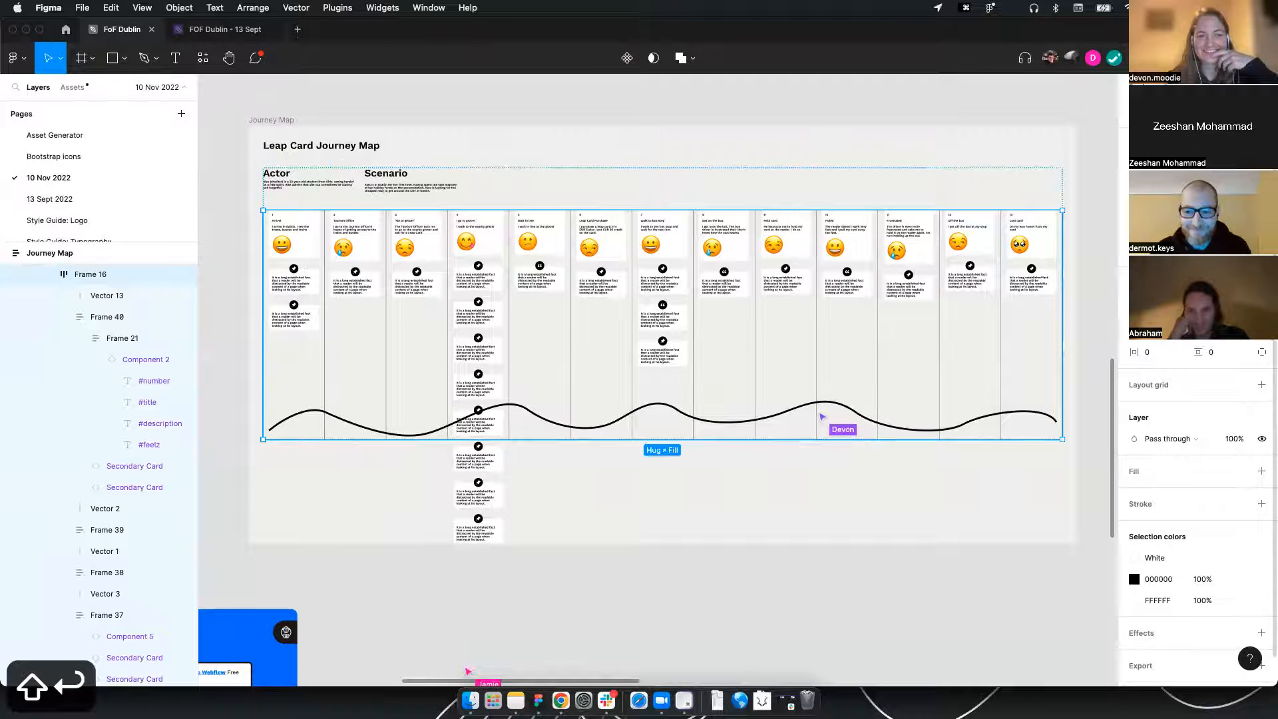
{"action": "key", "text": "shift+Return"}
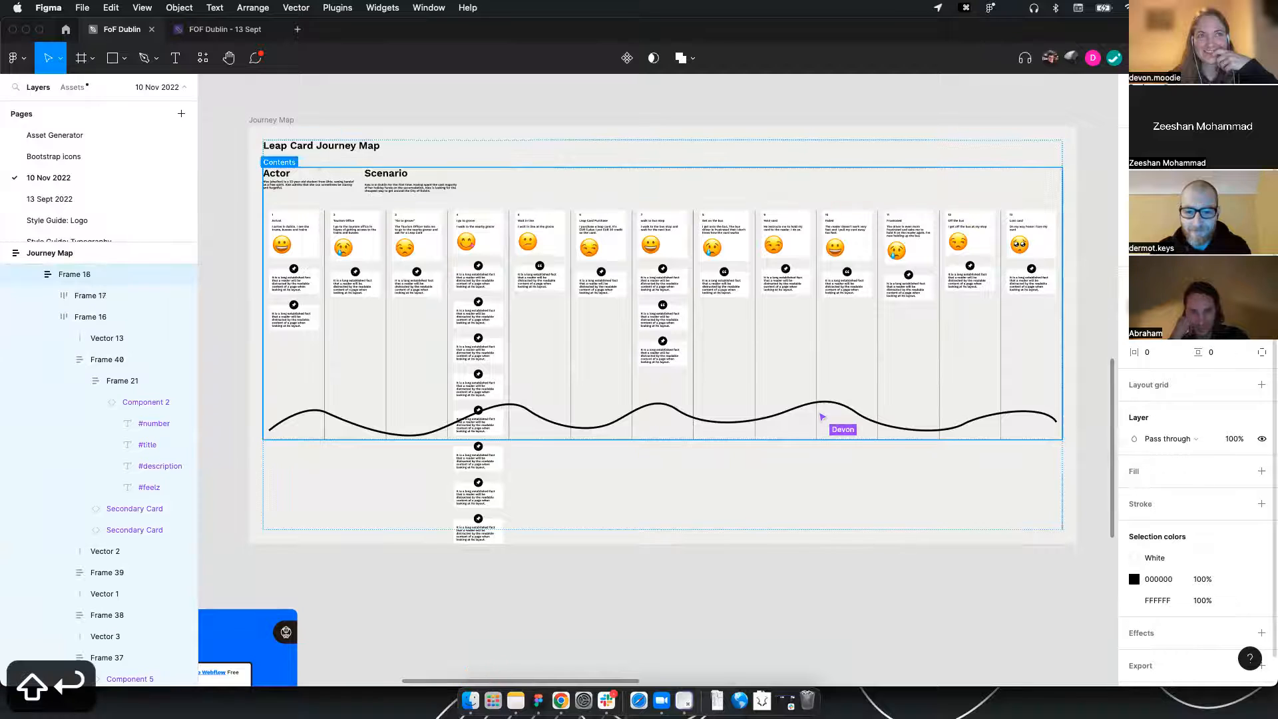
{"action": "left_click", "coordinate": [728, 598]}
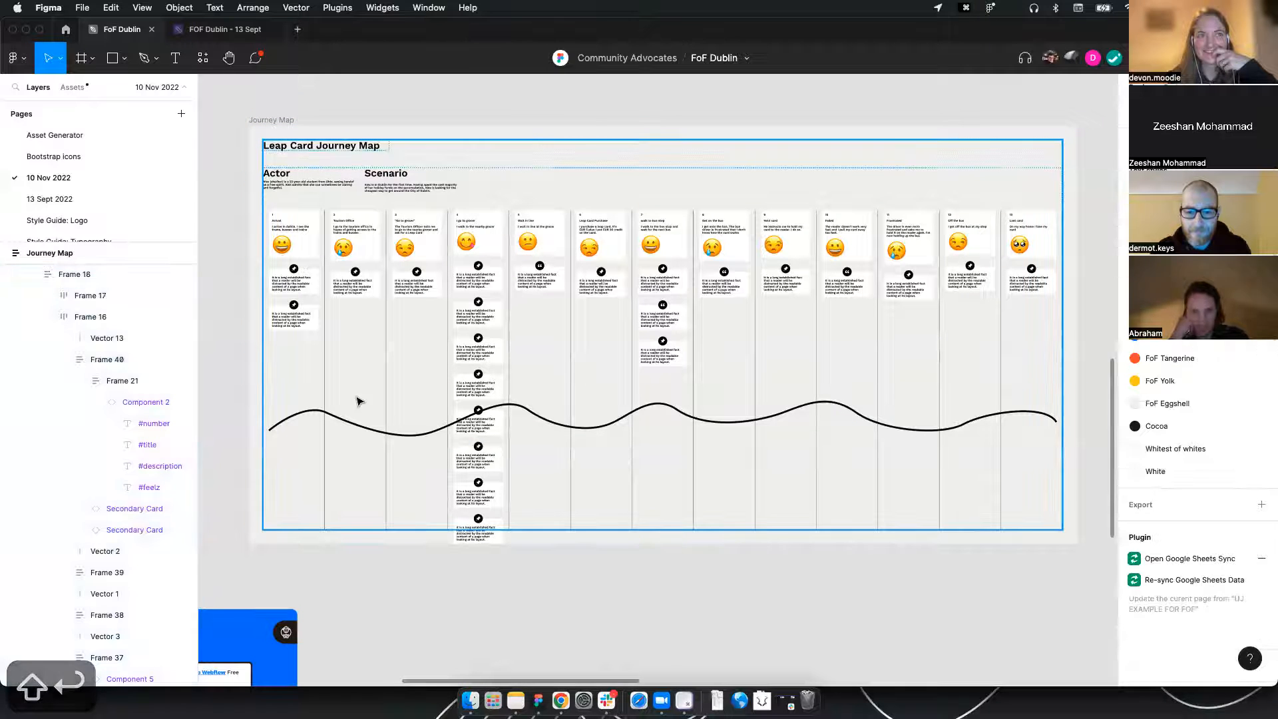
Delete two of the lowest Secondary Cards from the stage 4 column
{"action": "left_click", "coordinate": [483, 506]}
{"action": "double_click", "coordinate": [482, 506]}
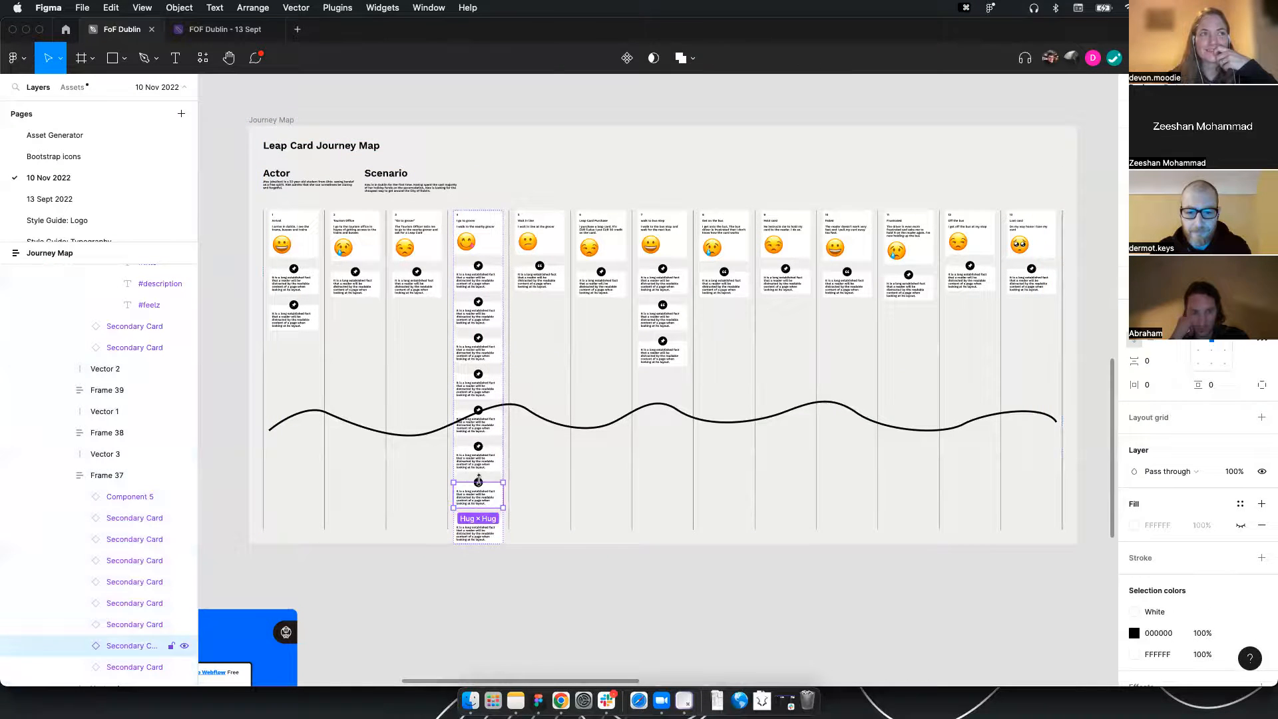
{"action": "key", "text": "Delete"}
{"action": "double_click", "coordinate": [482, 456]}
{"action": "double_click", "coordinate": [483, 455]}
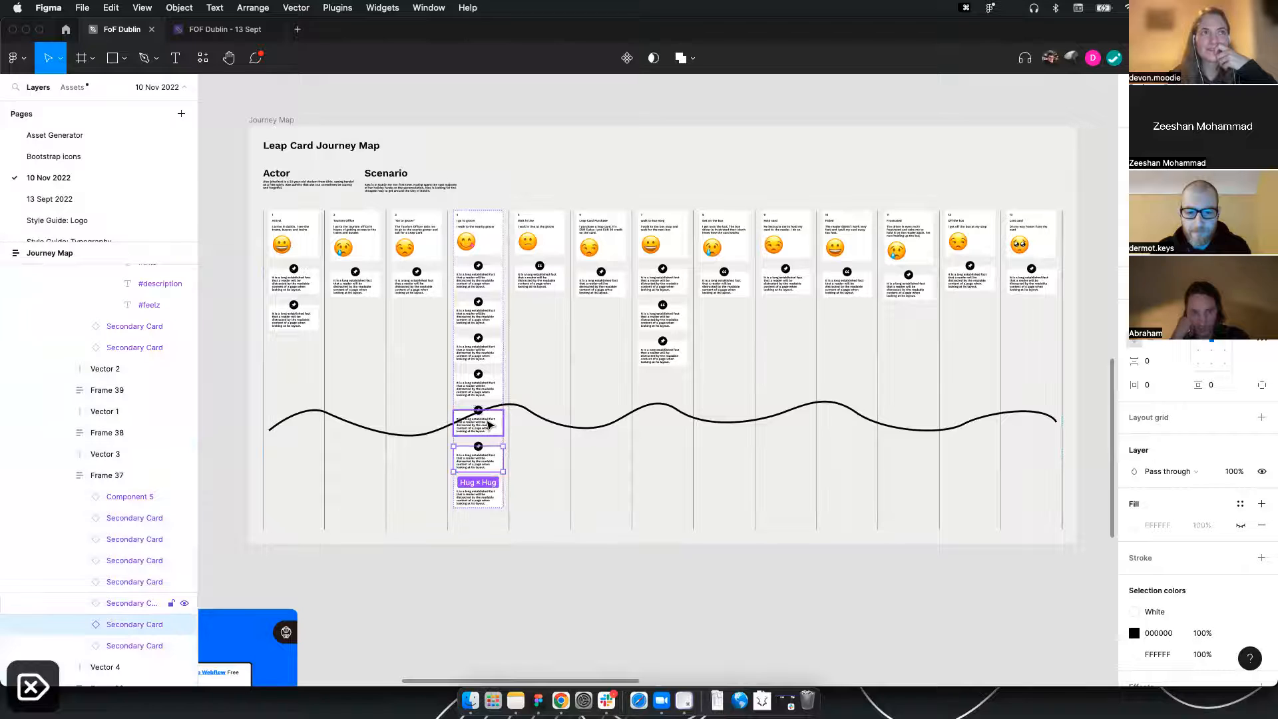
{"action": "key", "text": "Delete"}
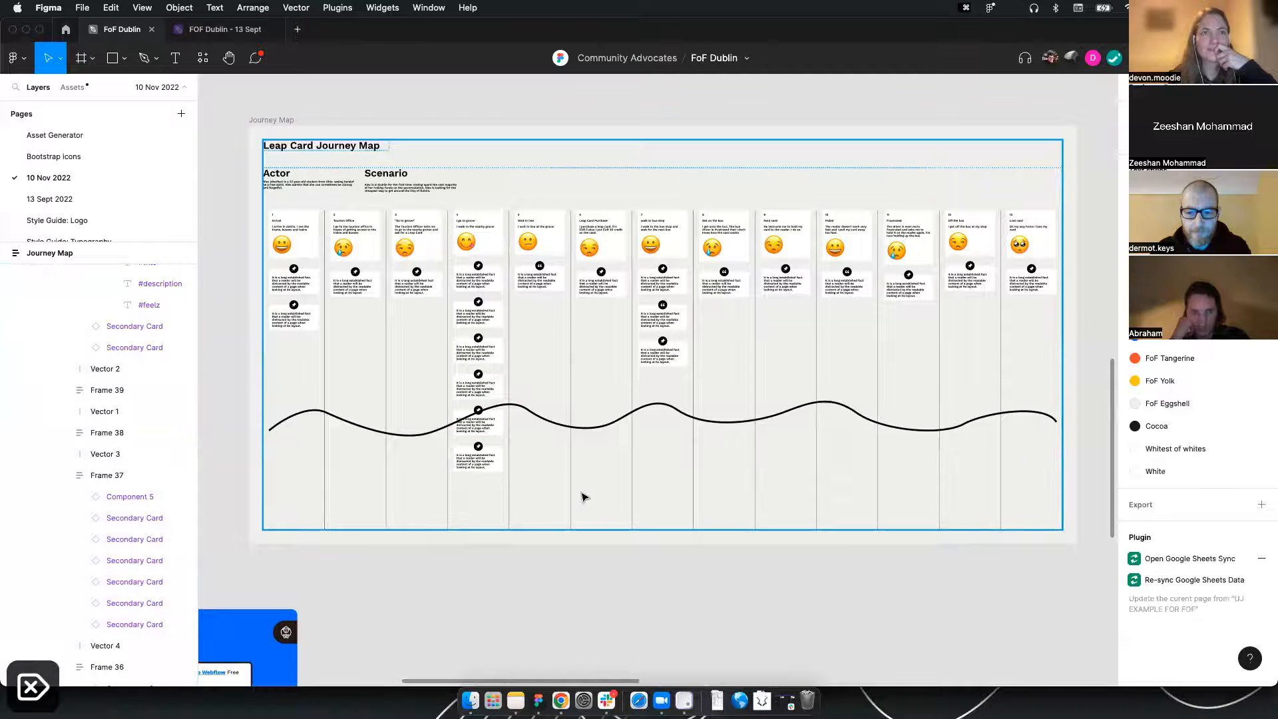
Move the Journey Map frame slightly up and extend its lower edge further down
{"action": "left_click", "coordinate": [580, 519]}
{"action": "left_click", "coordinate": [576, 560]}
{"action": "left_click_drag", "start_coordinate": [268, 120], "coordinate": [267, 88]}
{"action": "left_click_drag", "start_coordinate": [574, 511], "coordinate": [575, 560]}
{"action": "left_click", "coordinate": [571, 614]}
Move the wavy line down below the stage 4 cards, just above the lower ends of the column dividers
{"action": "double_click", "coordinate": [626, 389]}
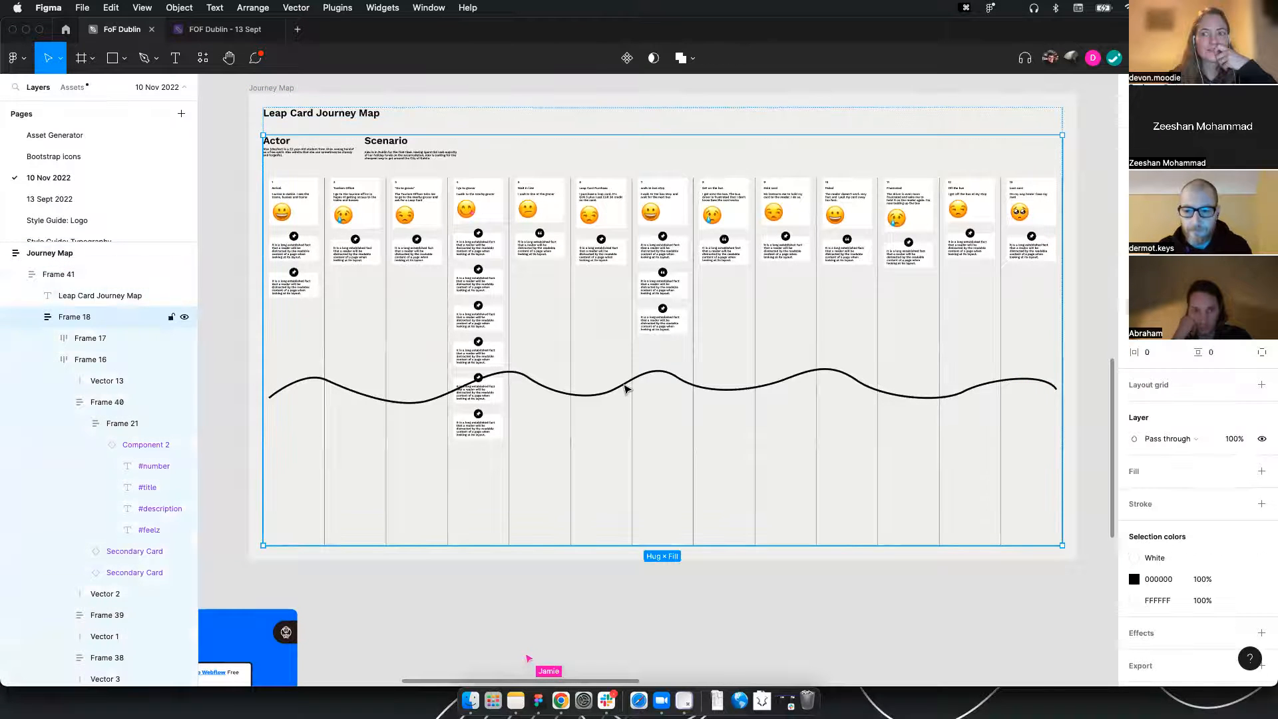
{"action": "double_click", "coordinate": [625, 390]}
{"action": "double_click", "coordinate": [623, 387]}
{"action": "left_click_drag", "start_coordinate": [623, 387], "coordinate": [611, 511]}
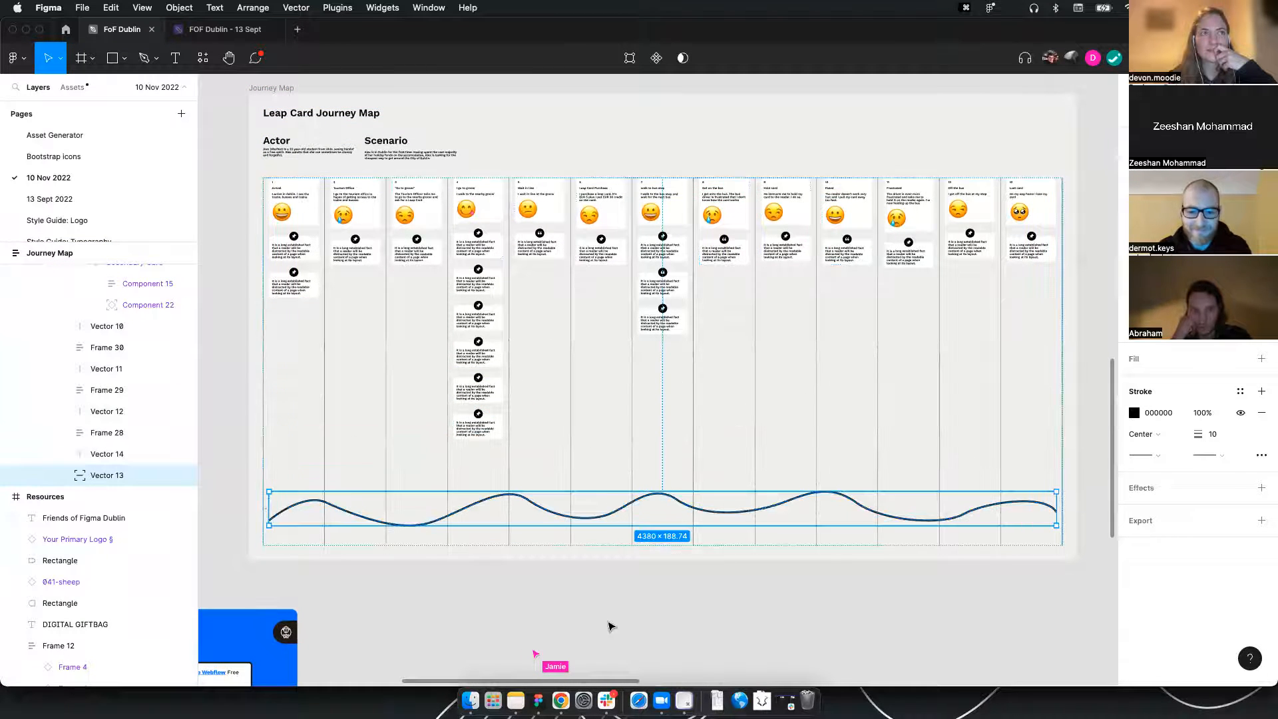
{"action": "left_click", "coordinate": [607, 621]}
Edit the wavy line's point under stage 12 to smooth the curve between stages 11 and 13
{"action": "left_click", "coordinate": [969, 513]}
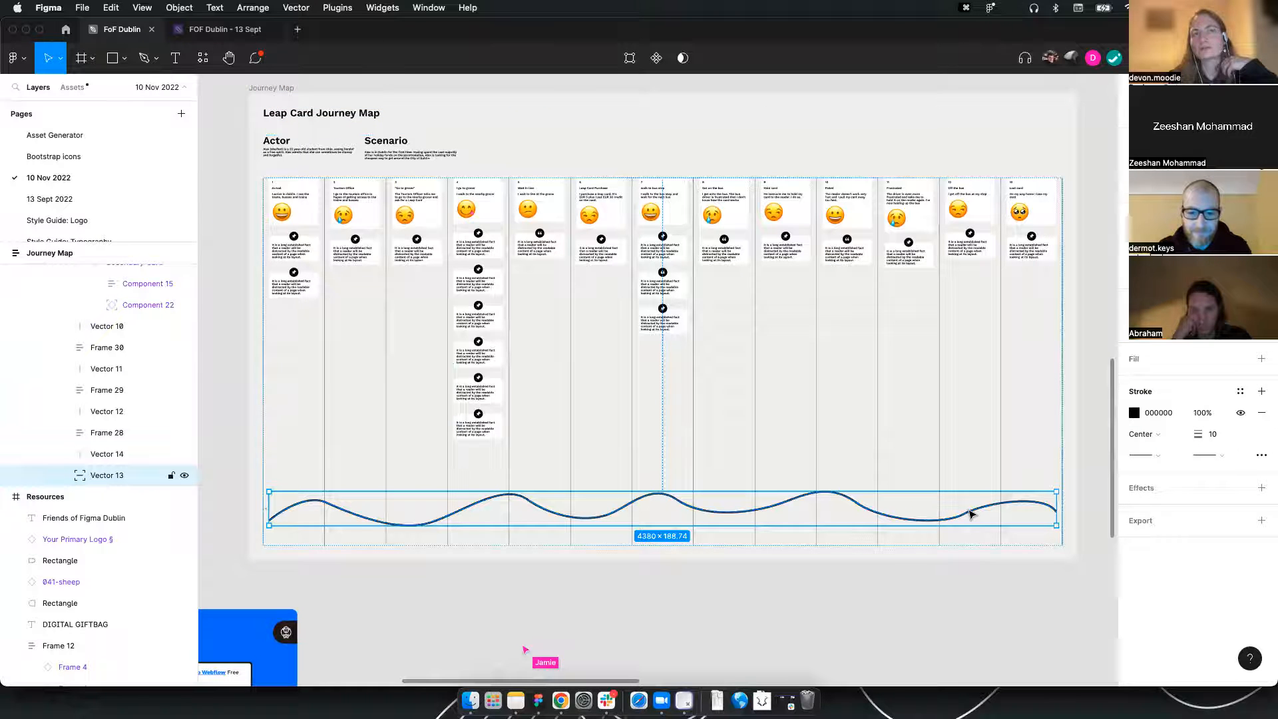
{"action": "double_click", "coordinate": [969, 513]}
{"action": "left_click_drag", "start_coordinate": [963, 515], "coordinate": [1005, 502]}
{"action": "left_click", "coordinate": [941, 523]}
{"action": "key", "text": "Escape"}
{"action": "key", "text": "Escape"}
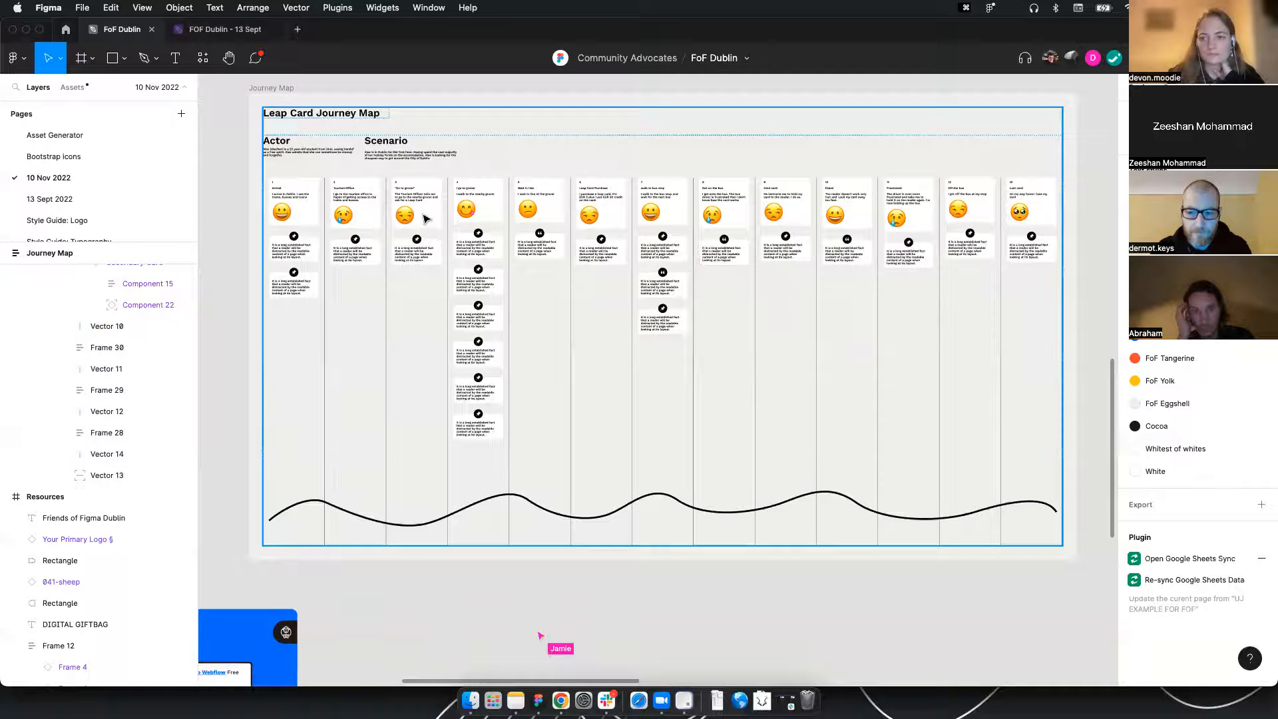
Examine the journey map's stage cards, number badges and emojis across all columns, up to the stage 13 Lost card
{"action": "scroll", "coordinate": [404, 219], "scroll_direction": "up", "scroll_amount": 1}
{"action": "left_click_drag", "start_coordinate": [397, 225], "coordinate": [414, 233]}
{"action": "scroll", "coordinate": [414, 232], "scroll_direction": "up", "scroll_amount": 4}
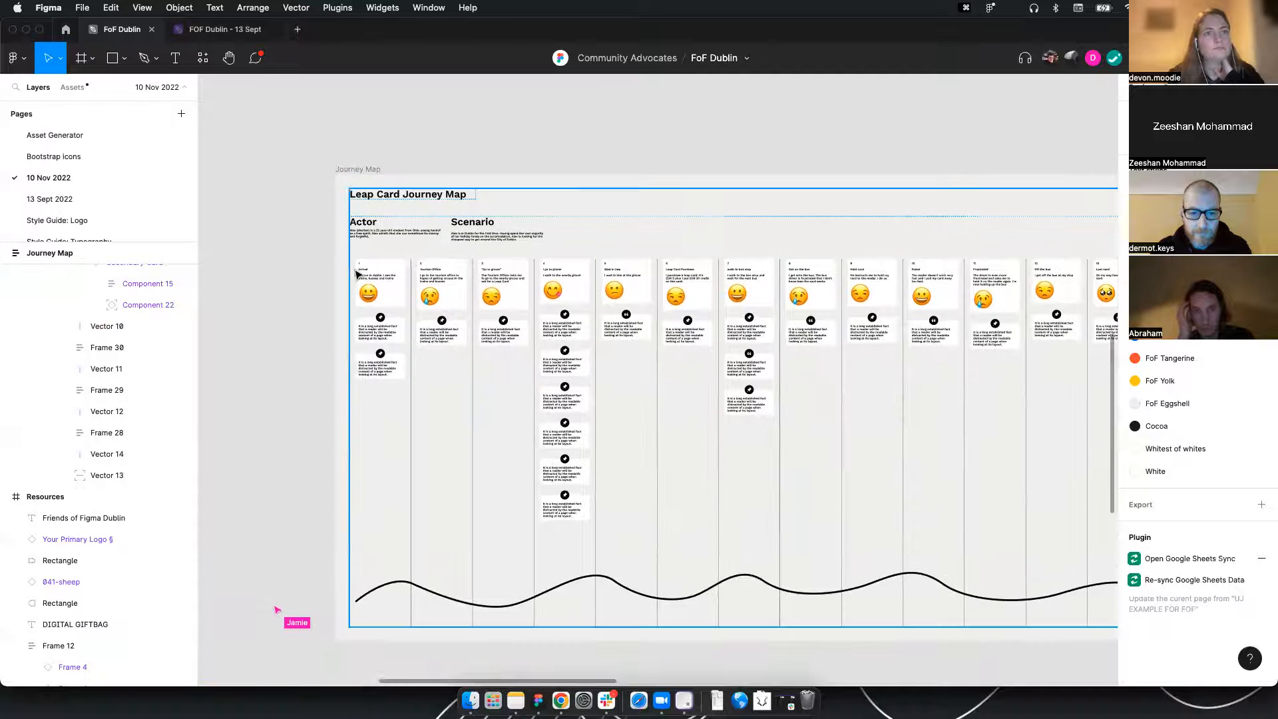
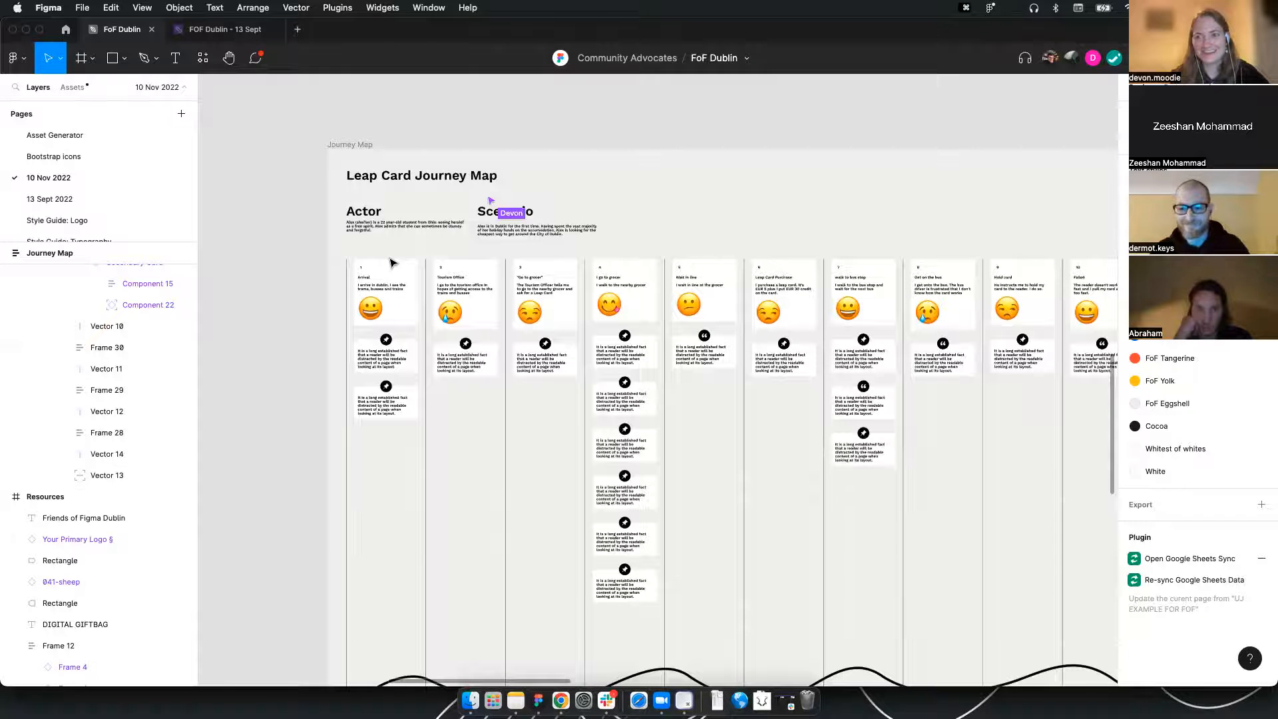
{"action": "scroll", "coordinate": [666, 258], "scroll_direction": "down", "scroll_amount": 2}
{"action": "scroll", "coordinate": [741, 220], "scroll_direction": "right", "scroll_amount": 5}
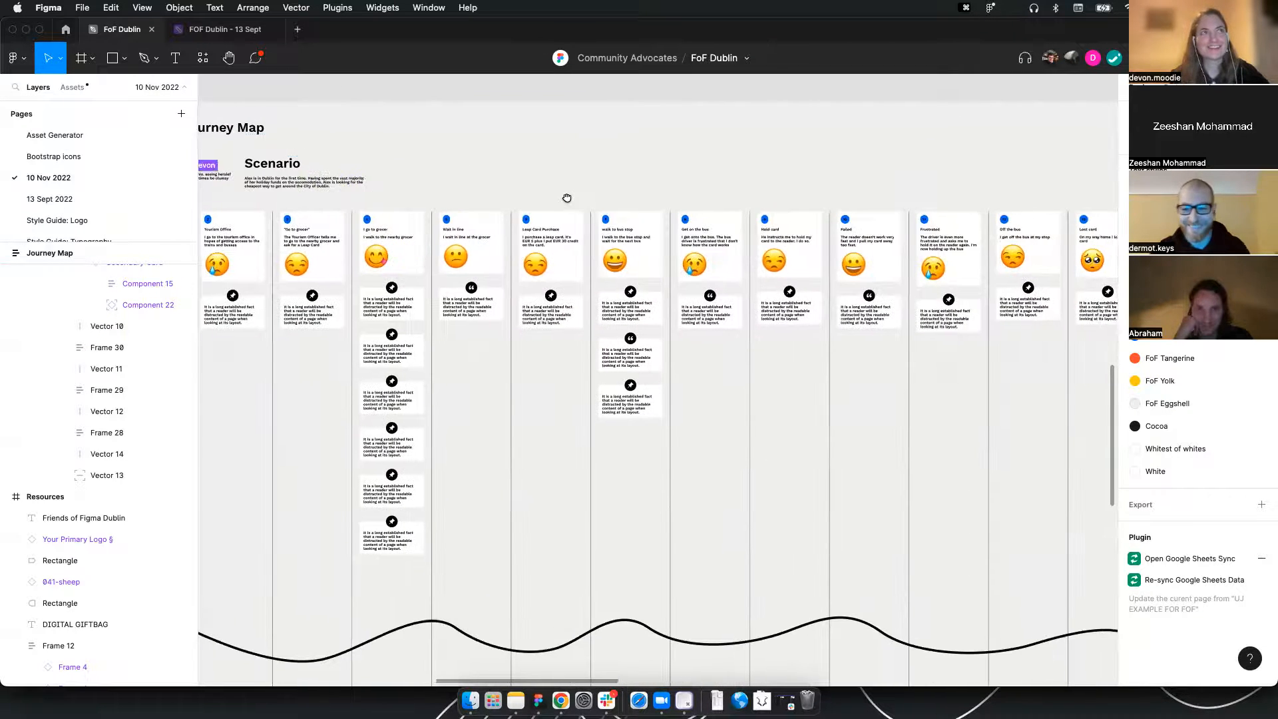
{"action": "scroll", "coordinate": [799, 251], "scroll_direction": "right", "scroll_amount": 5}
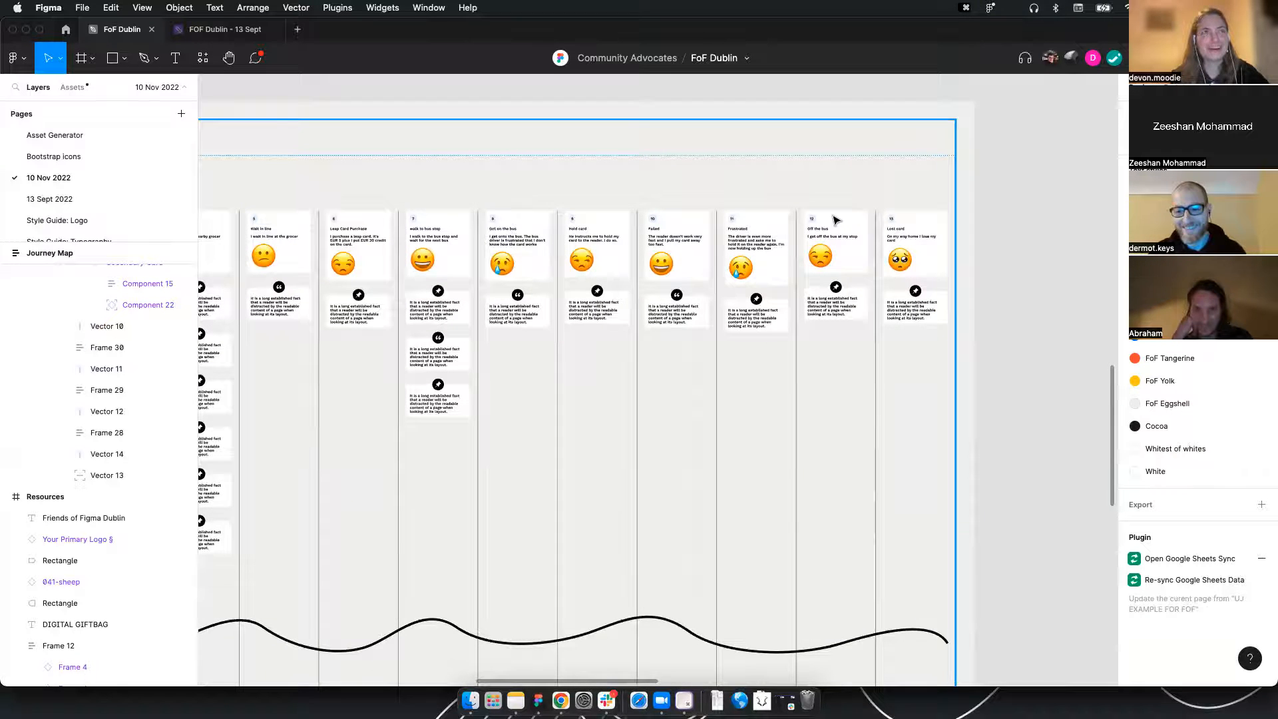
{"action": "left_click_drag", "start_coordinate": [472, 227], "coordinate": [642, 245]}
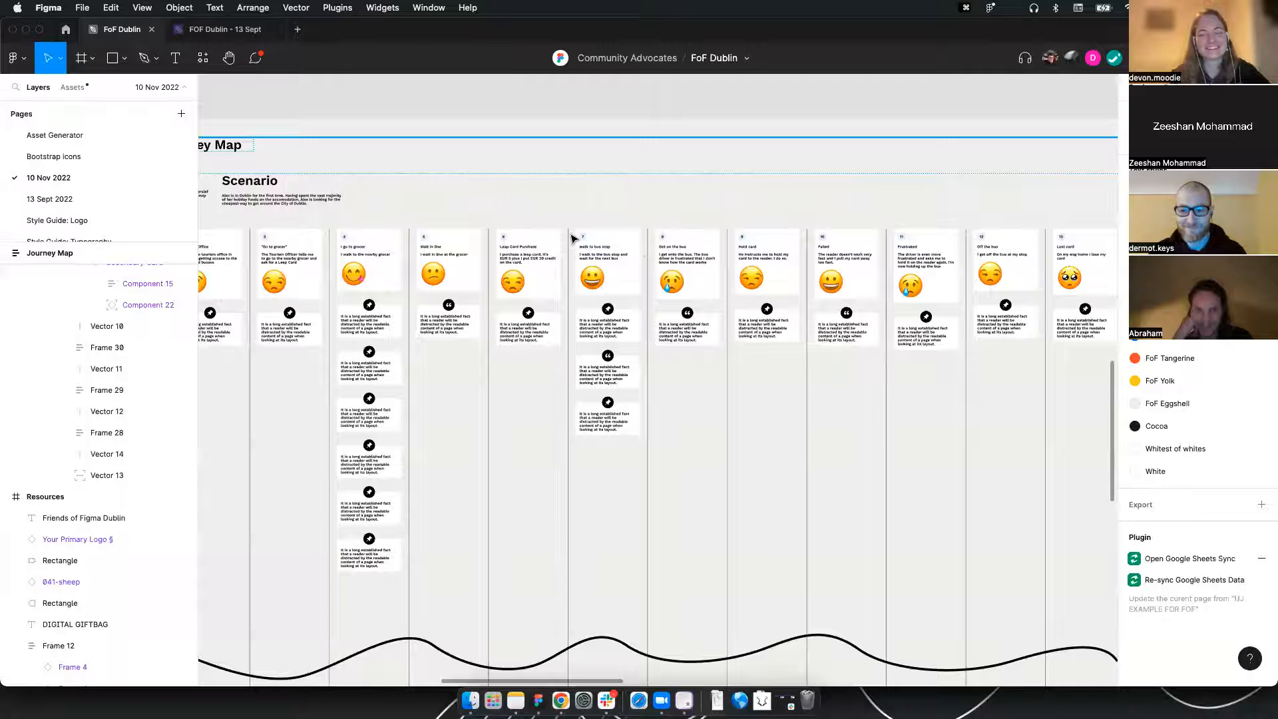
{"action": "scroll", "coordinate": [567, 231], "scroll_direction": "up", "scroll_amount": 1}
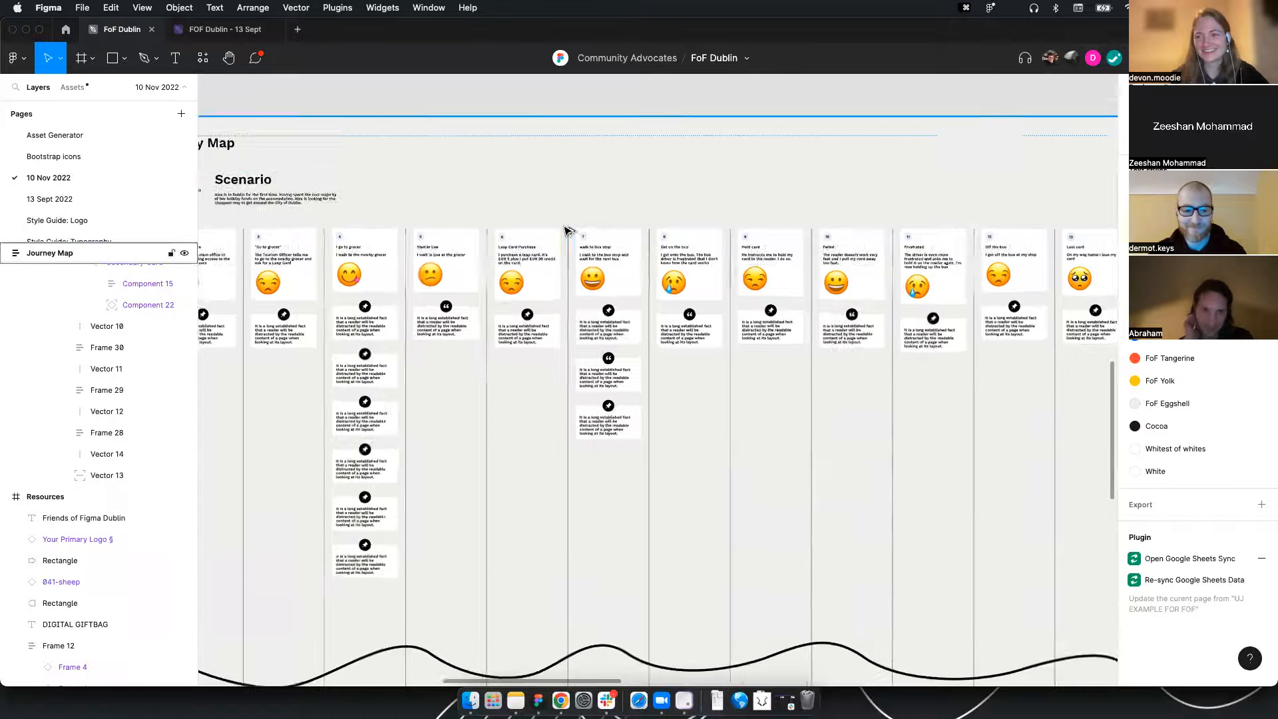
{"action": "scroll", "coordinate": [567, 231], "scroll_direction": "up", "scroll_amount": 3}
{"action": "scroll", "coordinate": [567, 231], "scroll_direction": "down", "scroll_amount": 4}
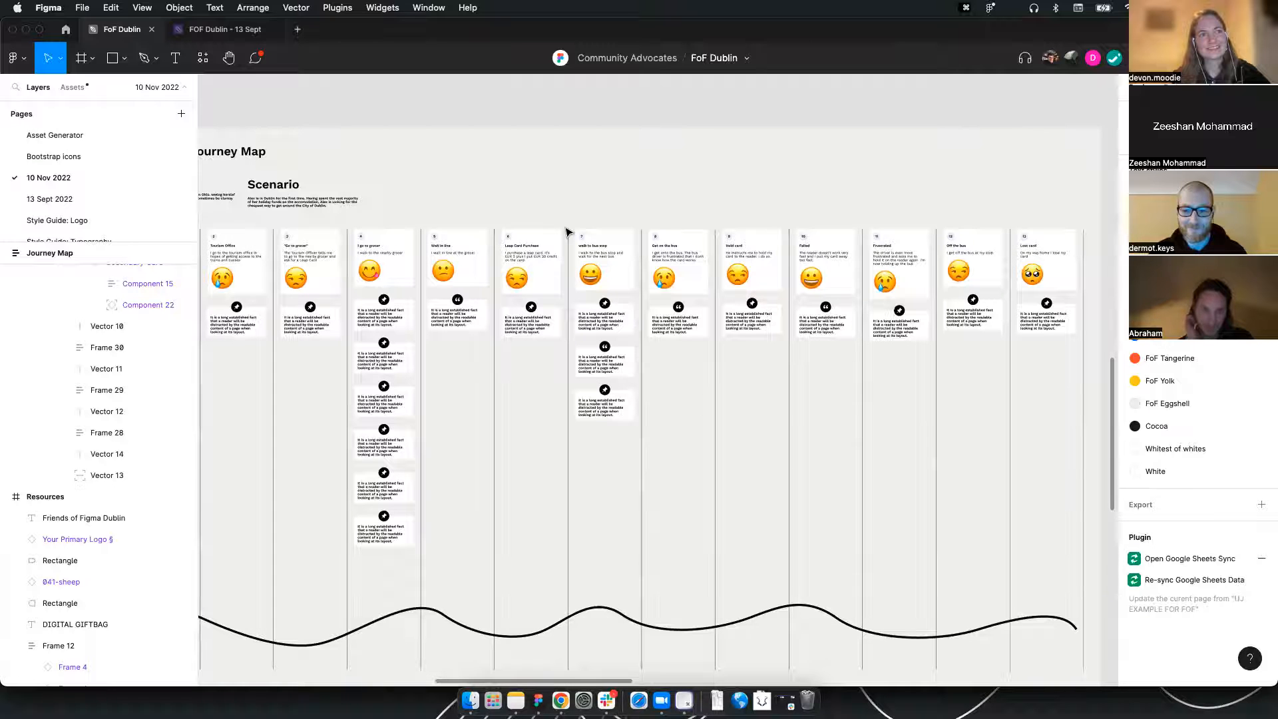
{"action": "left_click_drag", "start_coordinate": [426, 218], "coordinate": [465, 245]}
{"action": "left_click_drag", "start_coordinate": [765, 284], "coordinate": [679, 286]}
{"action": "scroll", "coordinate": [859, 289], "scroll_direction": "up", "scroll_amount": 5}
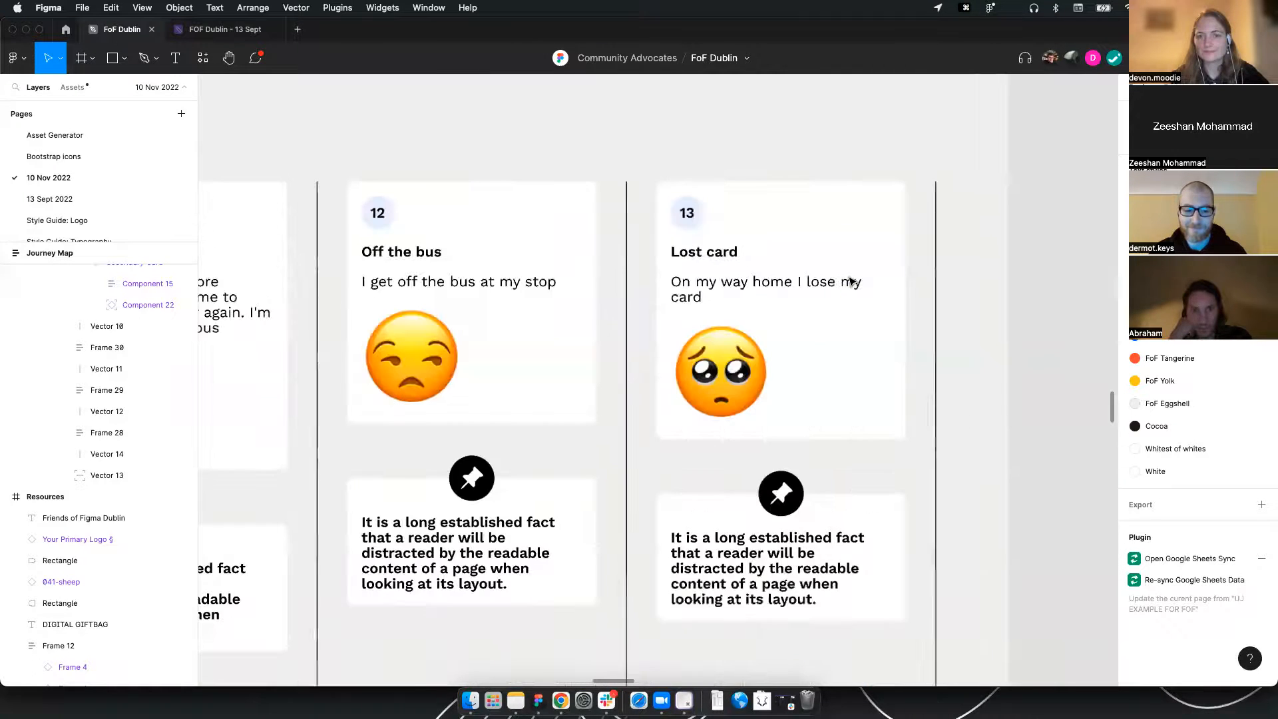
{"action": "scroll", "coordinate": [838, 356], "scroll_direction": "down", "scroll_amount": 10}
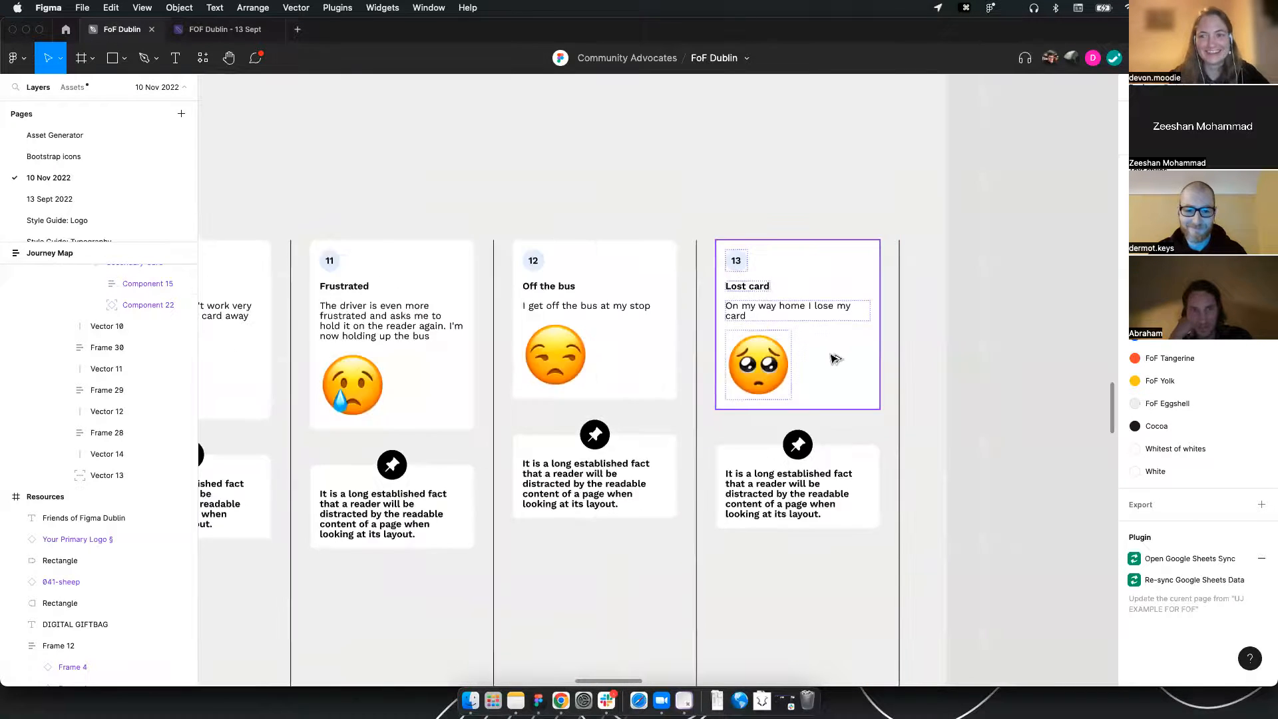
{"action": "left_click_drag", "start_coordinate": [794, 328], "coordinate": [796, 360]}
Raise the crest of the wavy line below stages 4 and 5 and shift it slightly towards stage 4
{"action": "left_click", "coordinate": [645, 500]}
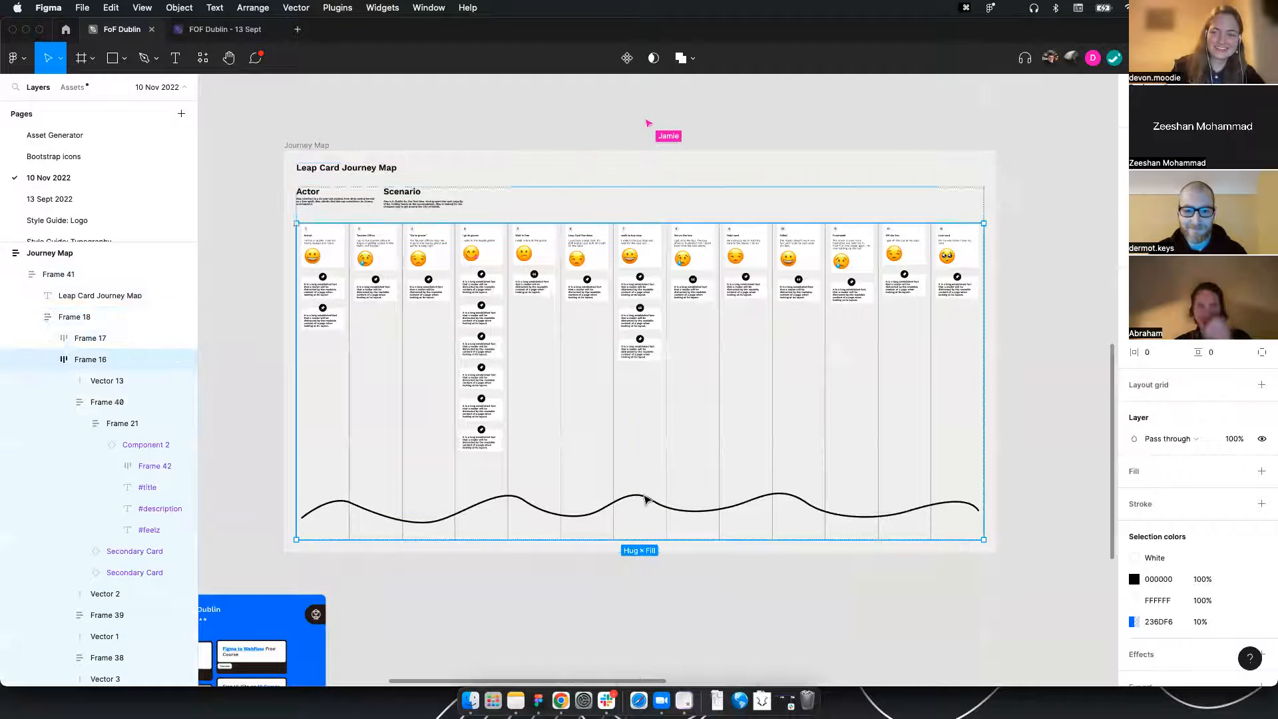
{"action": "left_click", "coordinate": [644, 502]}
{"action": "double_click", "coordinate": [640, 500]}
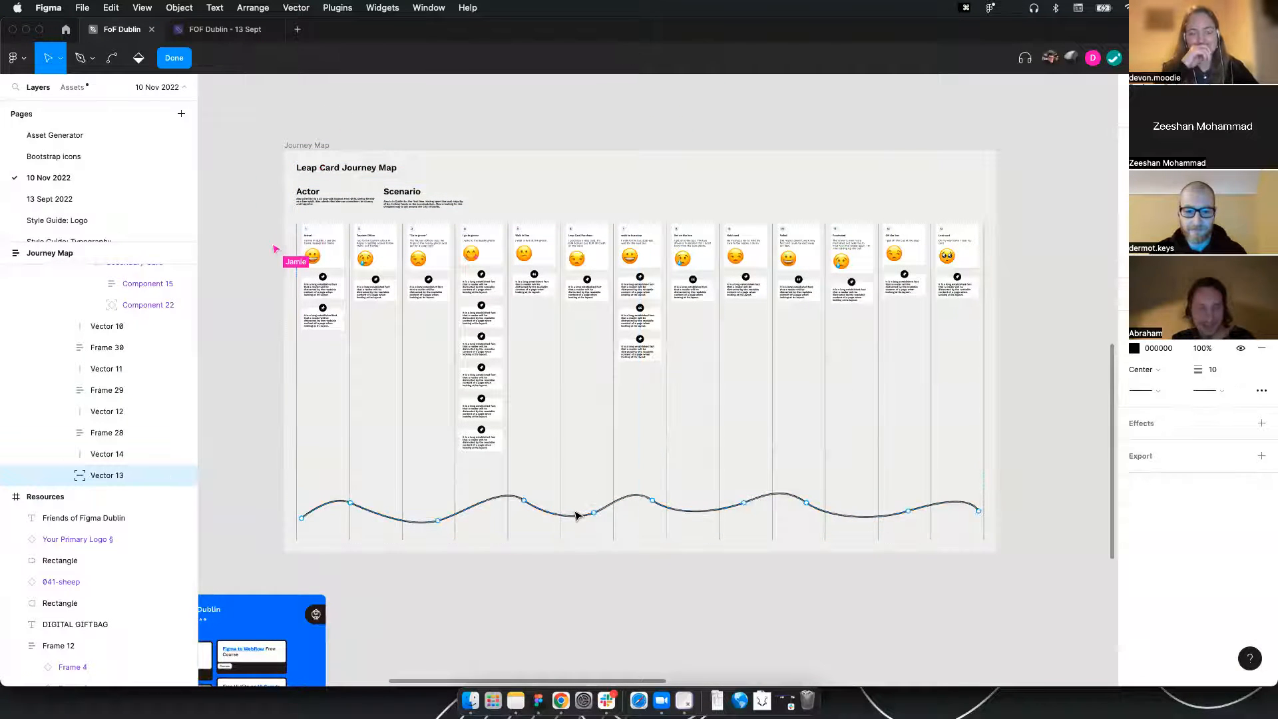
{"action": "left_click_drag", "start_coordinate": [524, 499], "coordinate": [478, 488]}
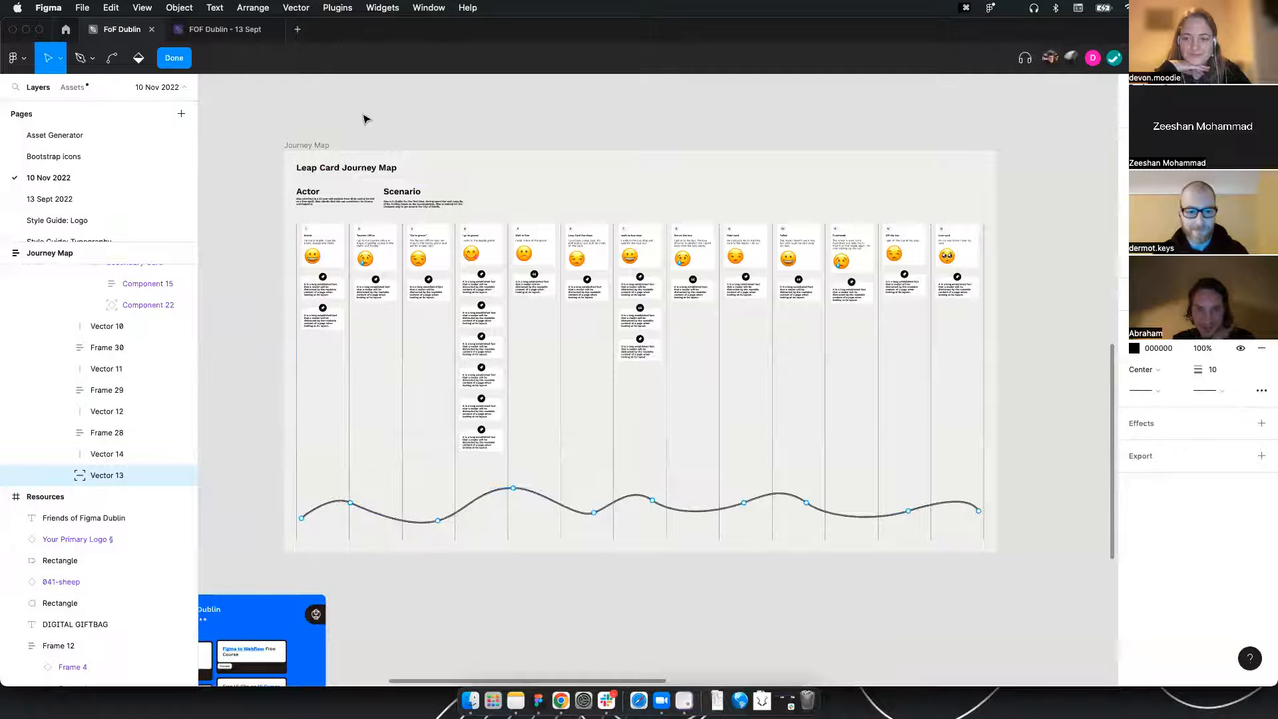
{"action": "key", "text": "Escape"}
Look over the whole Journey Map frame and the source components beside it
{"action": "left_click", "coordinate": [293, 144]}
{"action": "left_click_drag", "start_coordinate": [288, 143], "coordinate": [403, 158]}
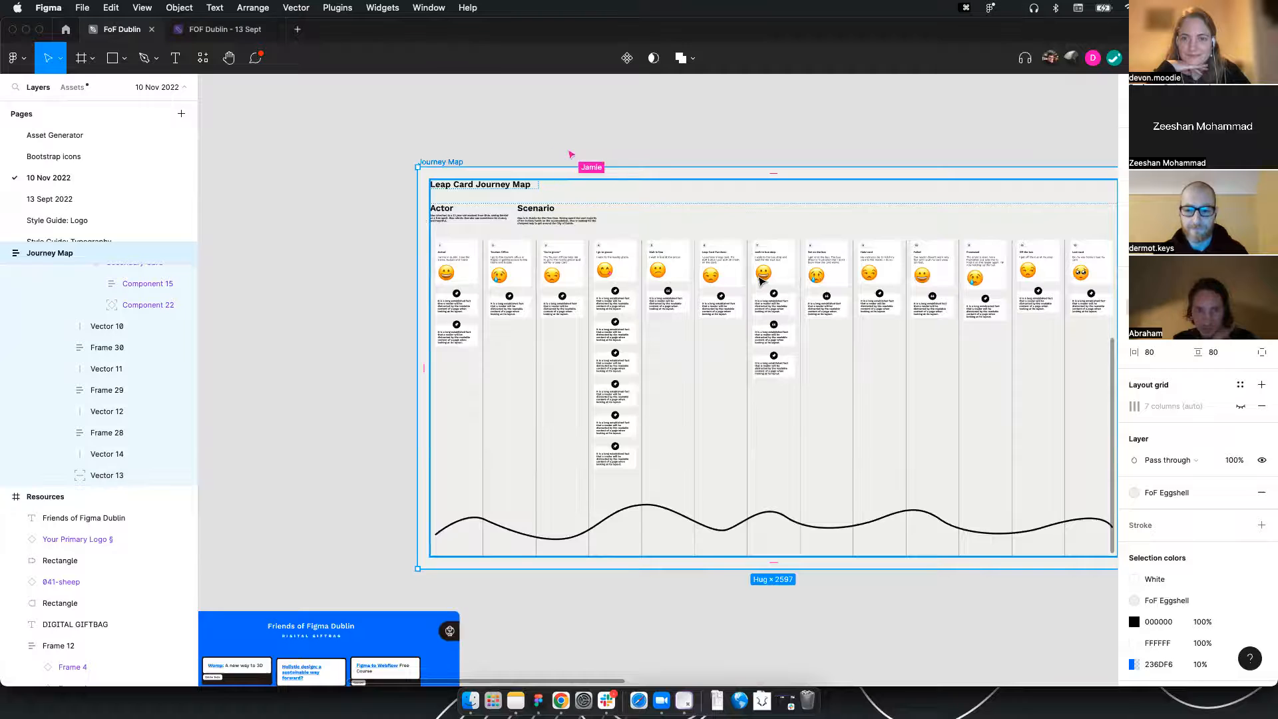
{"action": "scroll", "coordinate": [761, 281], "scroll_direction": "down", "scroll_amount": 5}
{"action": "scroll", "coordinate": [391, 485], "scroll_direction": "up", "scroll_amount": 4}
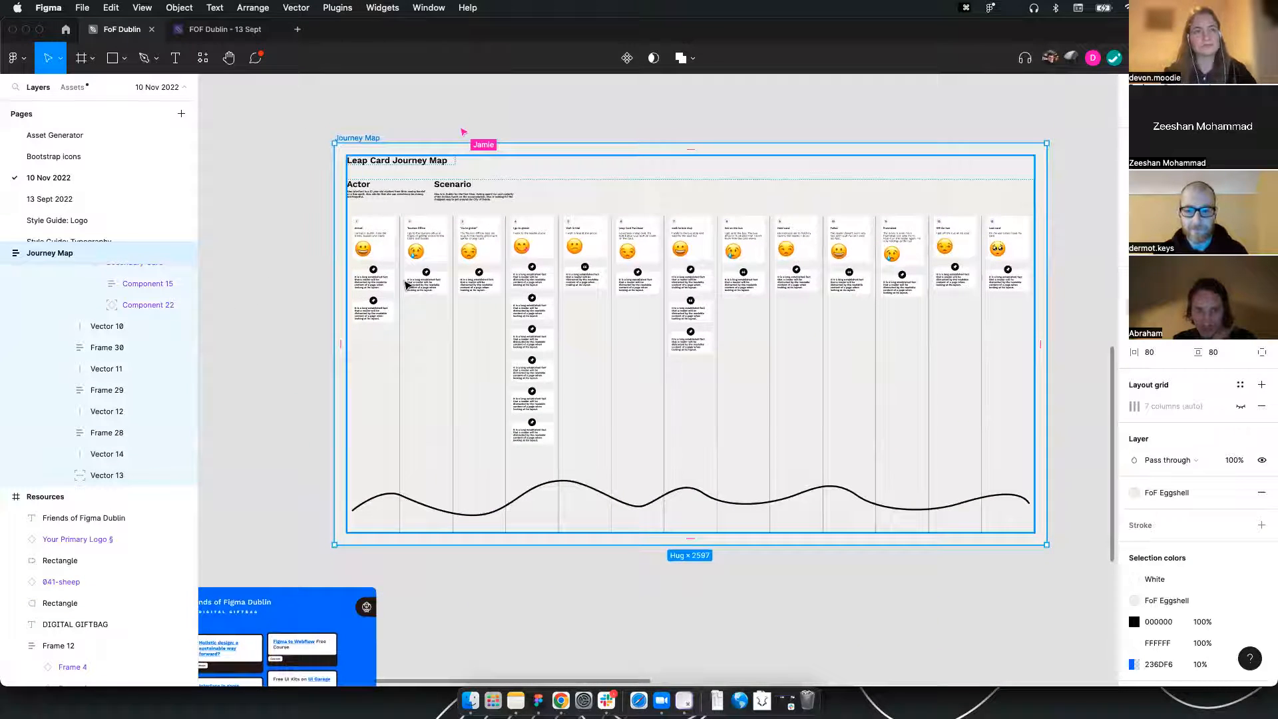
{"action": "left_click_drag", "start_coordinate": [334, 236], "coordinate": [537, 227]}
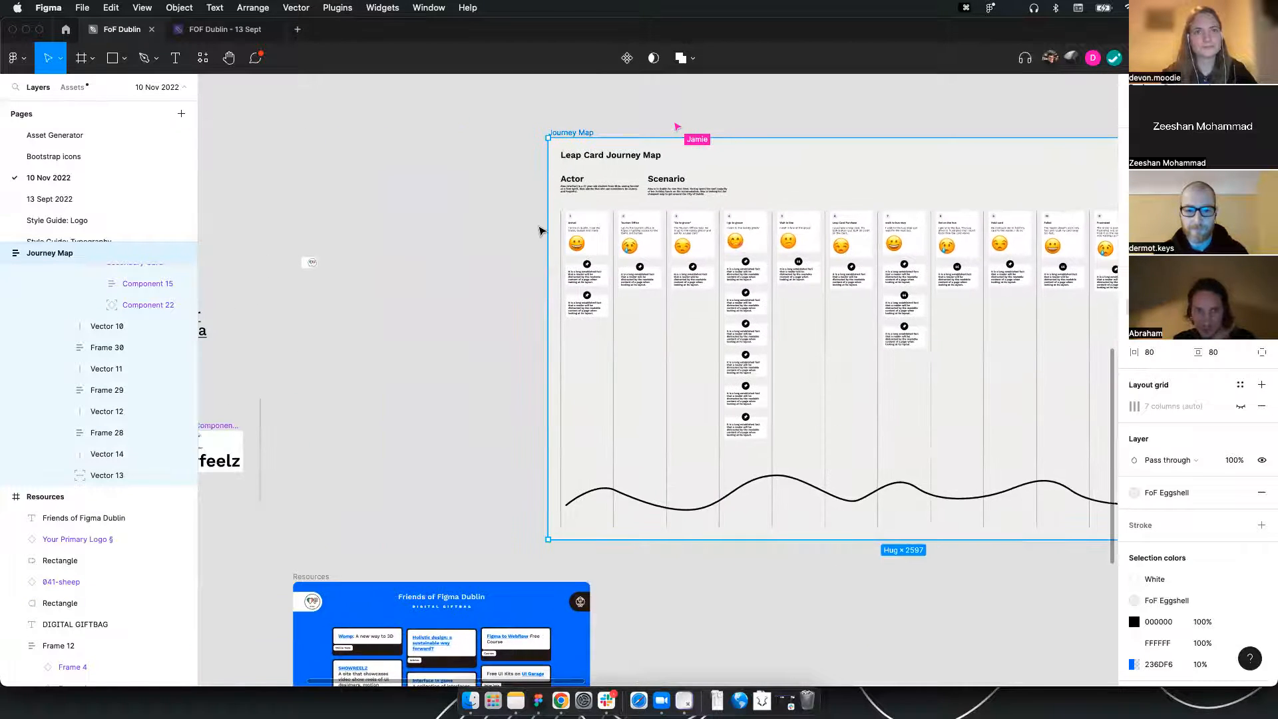
{"action": "left_click", "coordinate": [508, 235]}
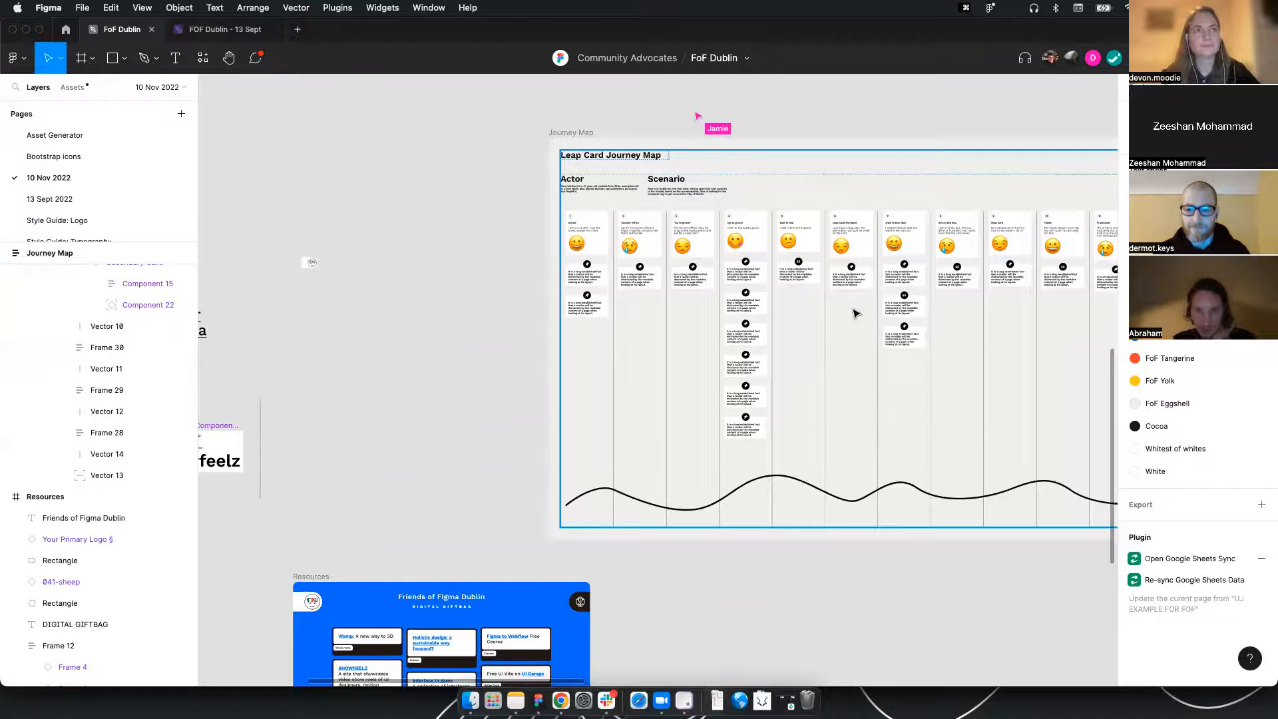
{"action": "scroll", "coordinate": [857, 314], "scroll_direction": "left", "scroll_amount": 10}
{"action": "scroll", "coordinate": [856, 313], "scroll_direction": "down", "scroll_amount": 3}
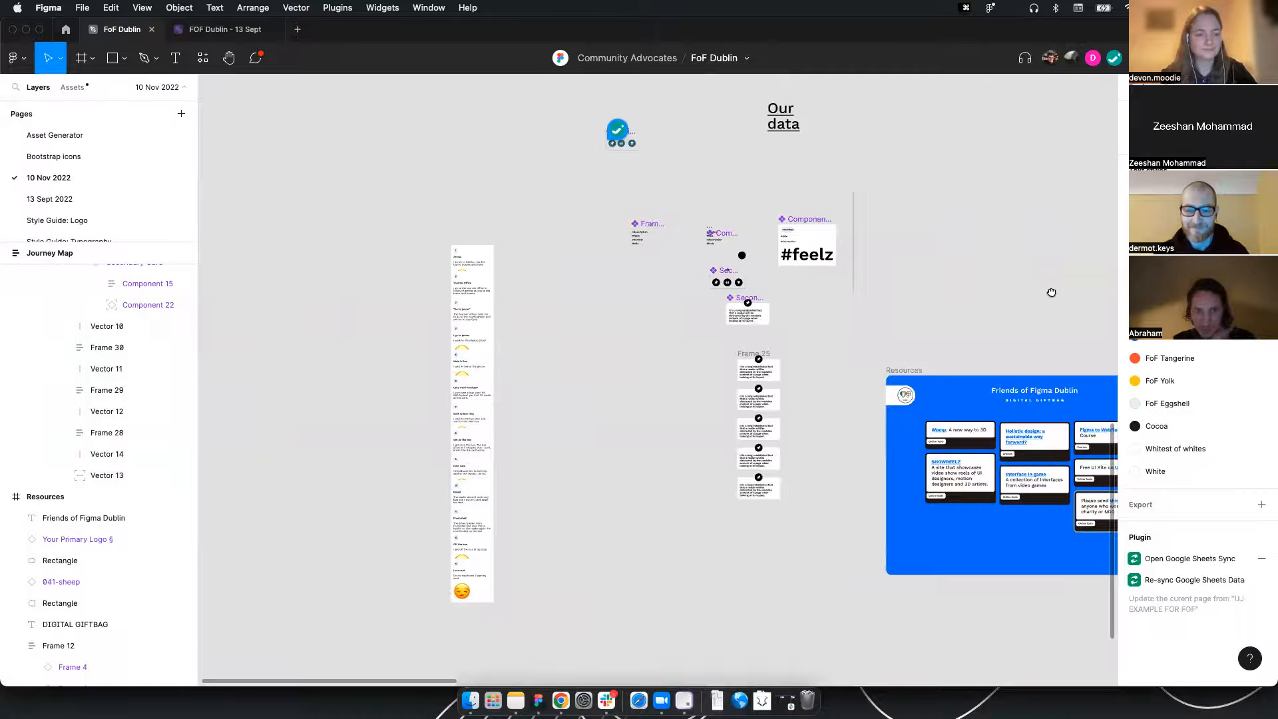
{"action": "scroll", "coordinate": [1052, 293], "scroll_direction": "right", "scroll_amount": 12}
{"action": "scroll", "coordinate": [1051, 293], "scroll_direction": "up", "scroll_amount": 2}
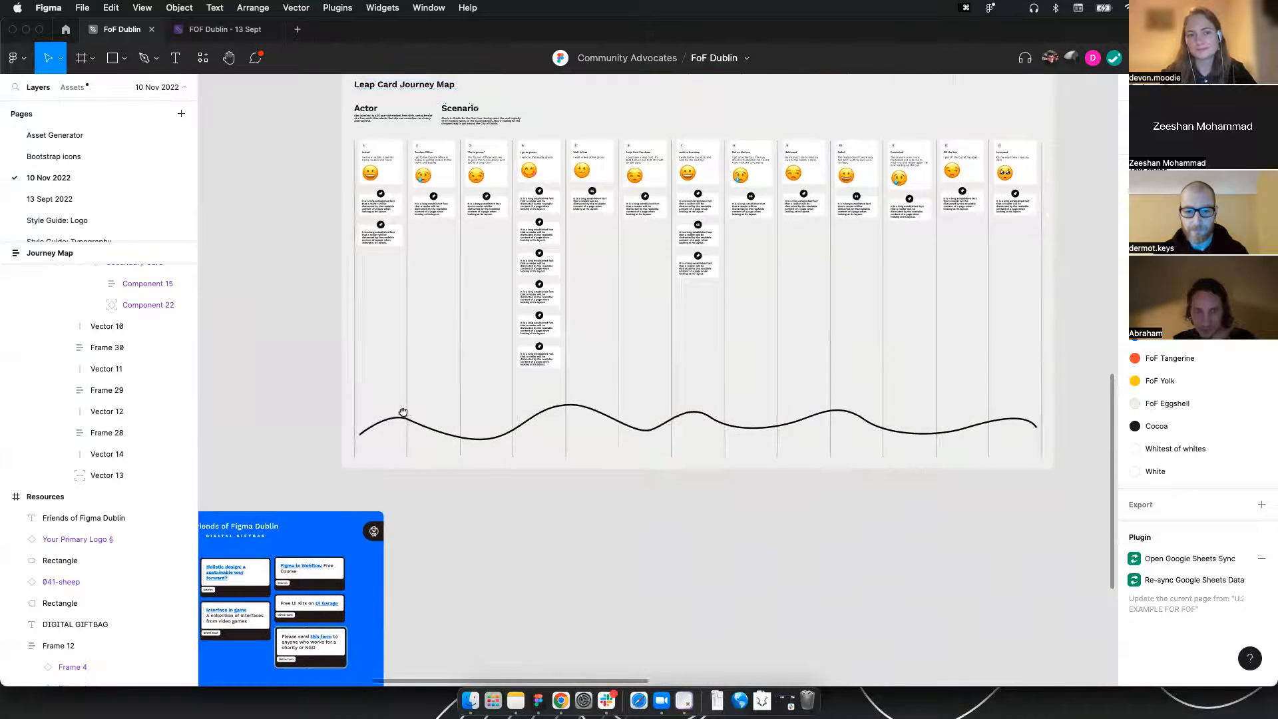
Examine the Digital Giftbag cards in the Resources frame and the journey map above them
{"action": "scroll", "coordinate": [403, 412], "scroll_direction": "left", "scroll_amount": 10}
{"action": "scroll", "coordinate": [403, 412], "scroll_direction": "down", "scroll_amount": 7}
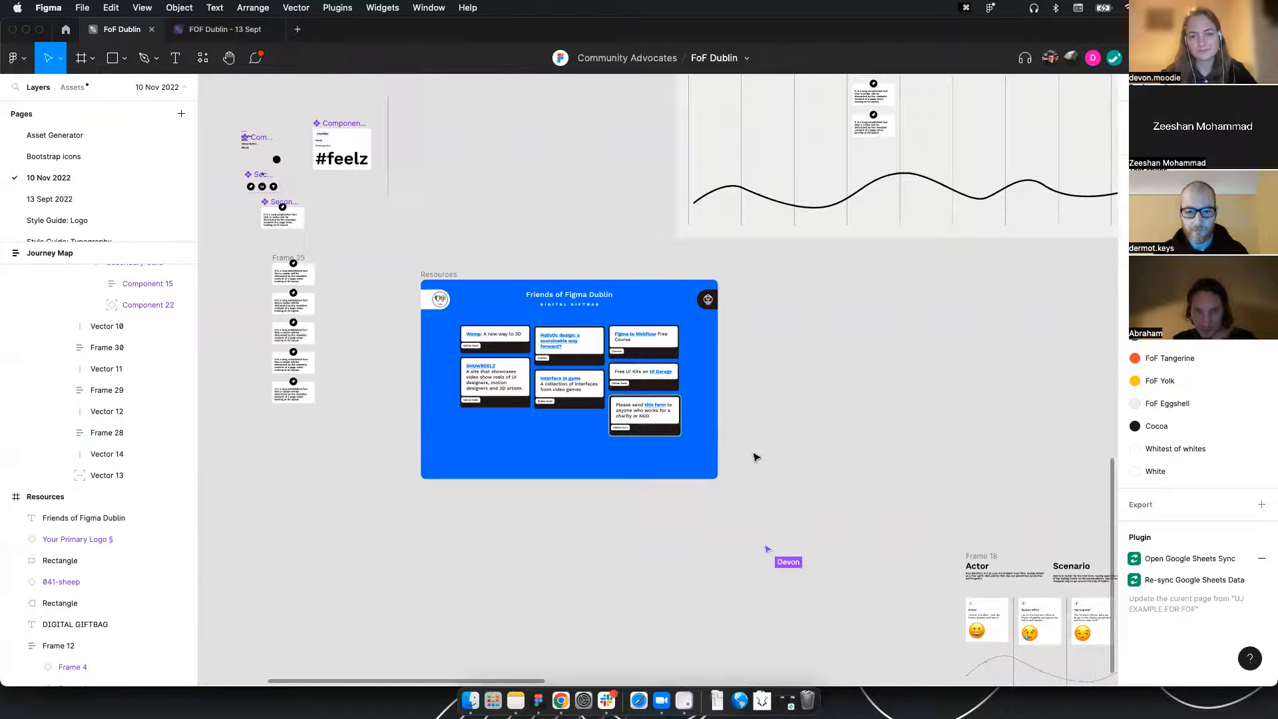
{"action": "scroll", "coordinate": [392, 418], "scroll_direction": "up", "scroll_amount": 3}
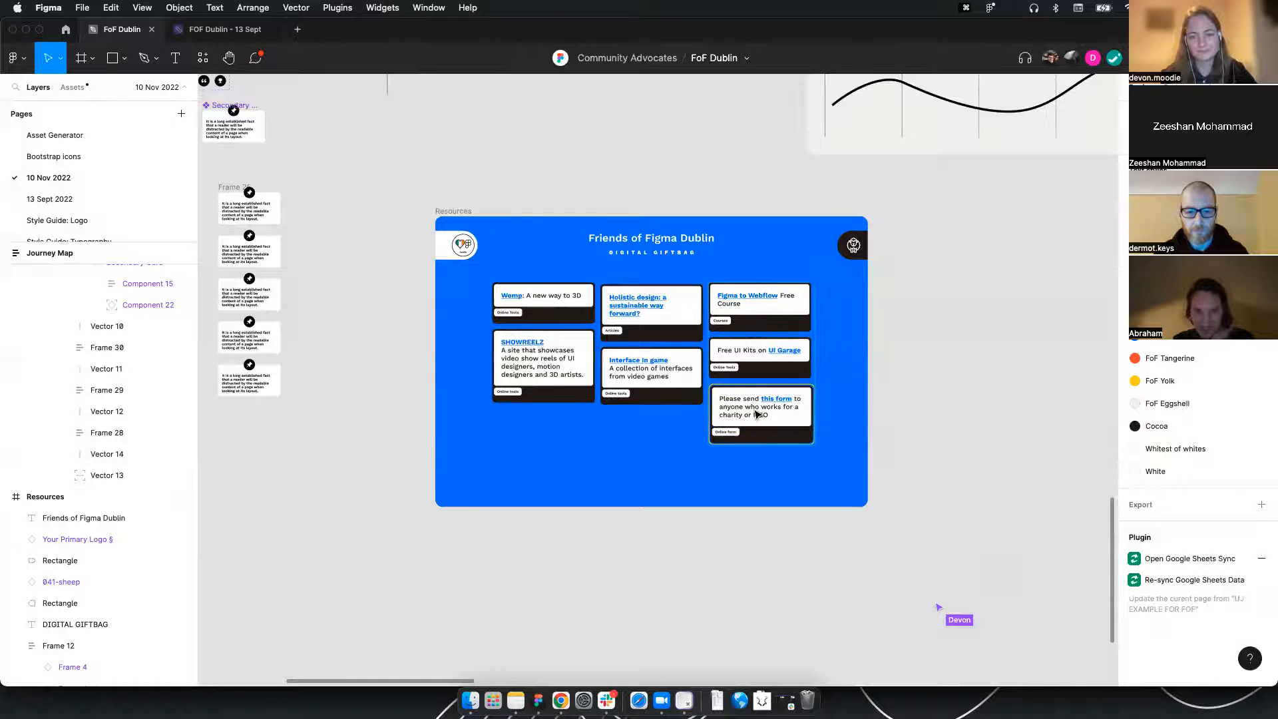
{"action": "mouse_move", "coordinate": [778, 402]}
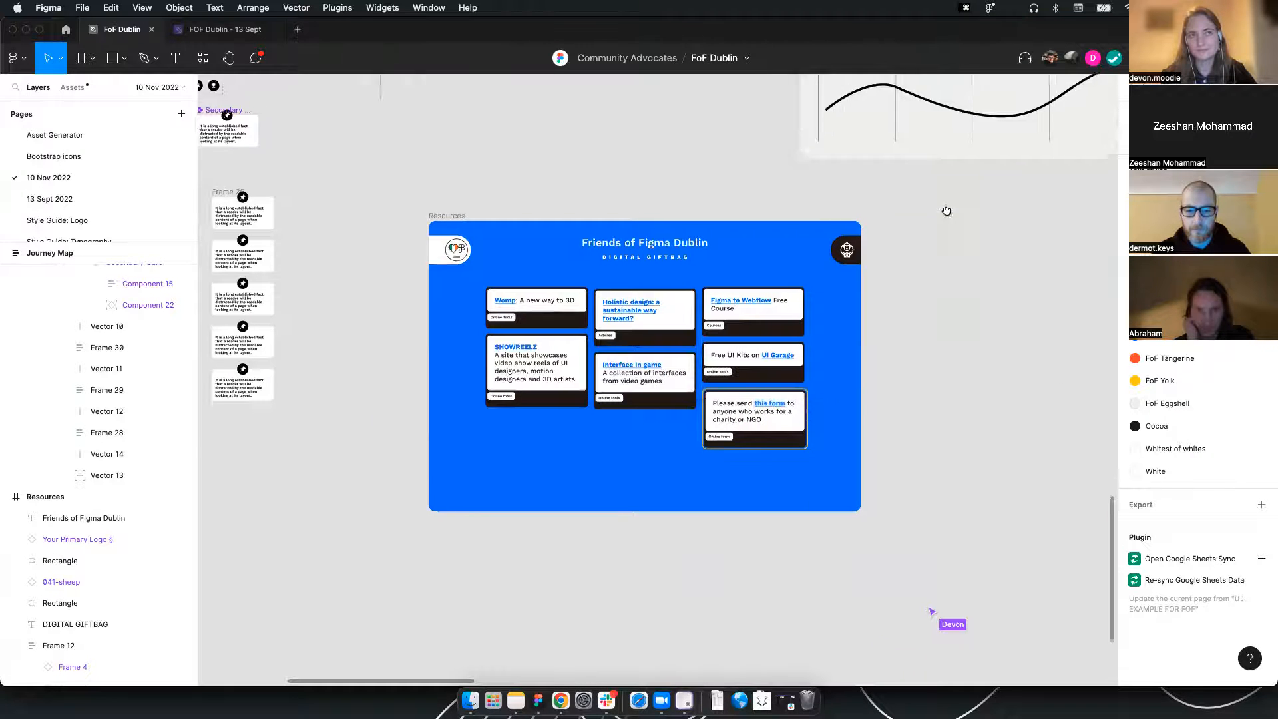
{"action": "left_click_drag", "start_coordinate": [945, 209], "coordinate": [562, 473]}
{"action": "scroll", "coordinate": [604, 373], "scroll_direction": "down", "scroll_amount": 6}
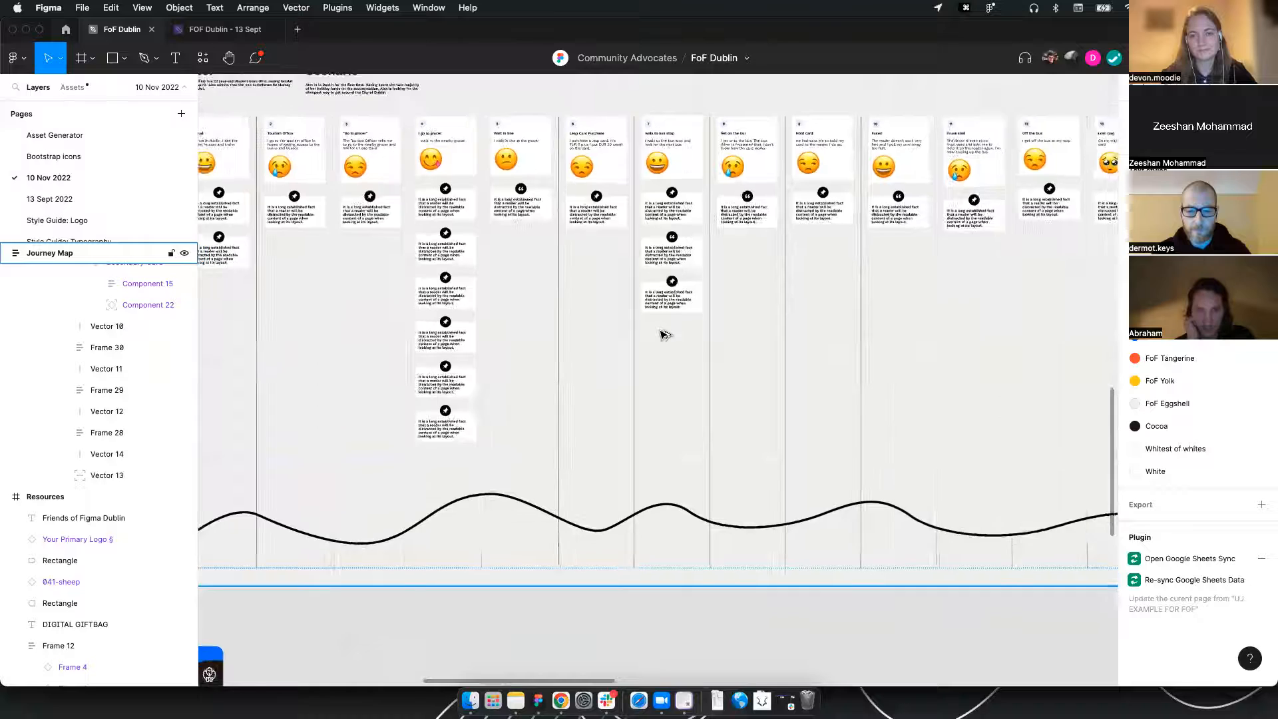
Read the comment pinned to the teal secondary icons set near the "Our data" heading and examine its icons
{"action": "left_click_drag", "start_coordinate": [336, 424], "coordinate": [631, 448]}
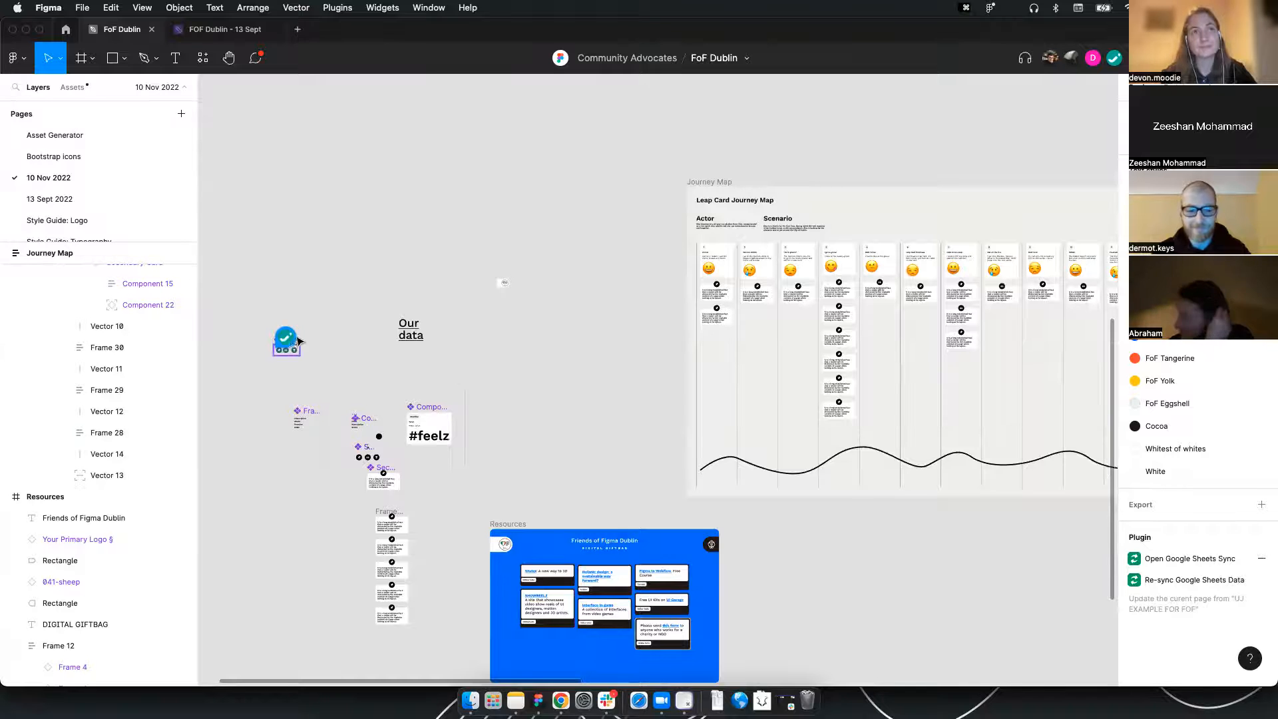
{"action": "mouse_move", "coordinate": [284, 341]}
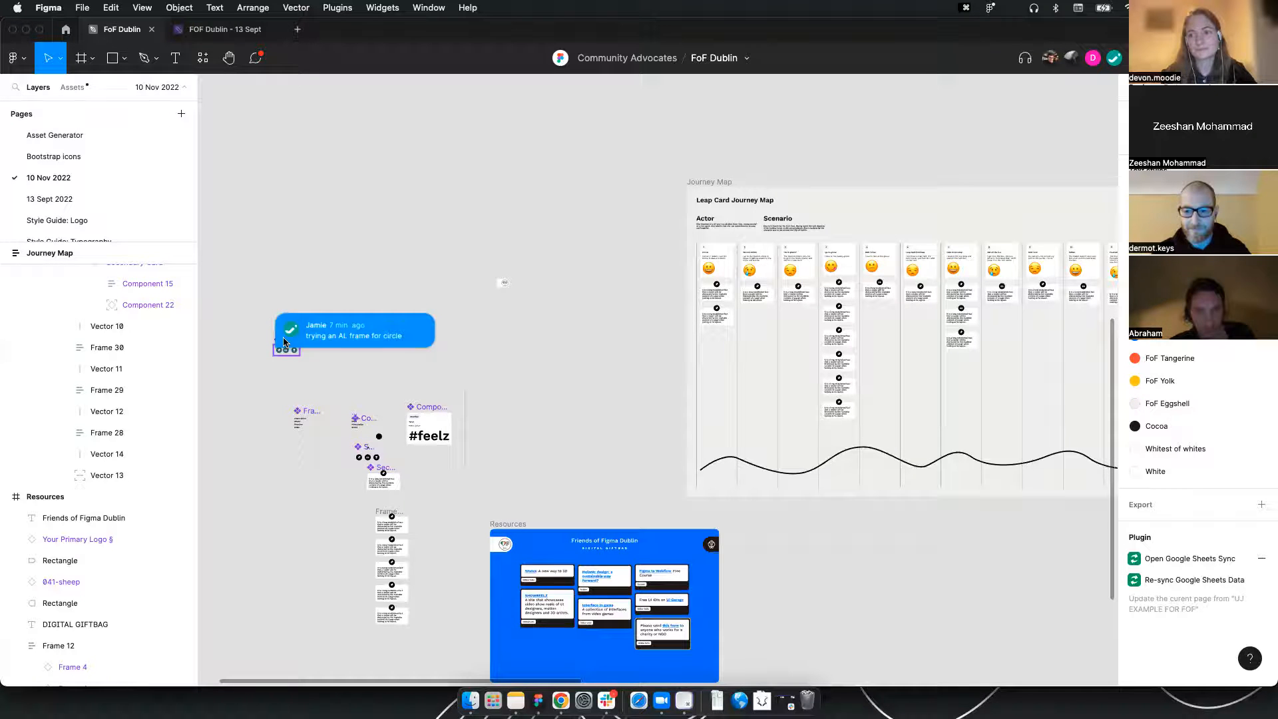
{"action": "left_click_drag", "start_coordinate": [286, 349], "coordinate": [414, 346]}
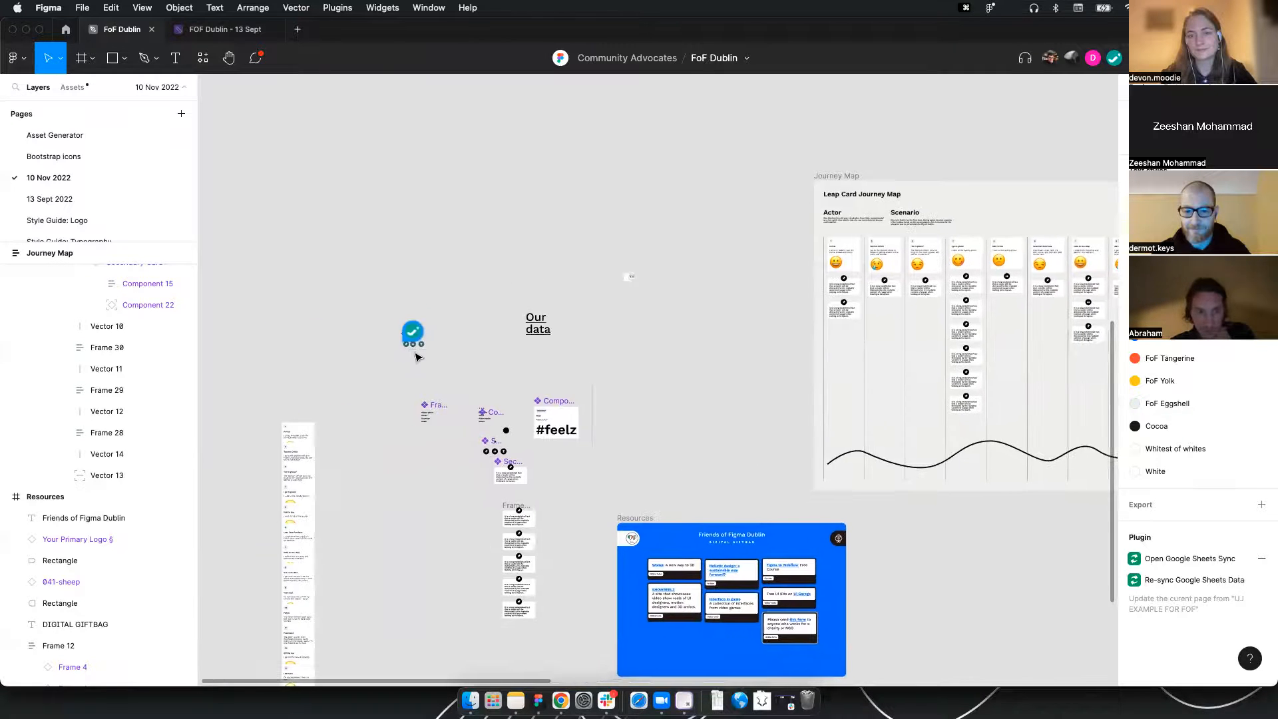
{"action": "scroll", "coordinate": [408, 341], "scroll_direction": "up", "scroll_amount": 10}
{"action": "left_click", "coordinate": [440, 338]}
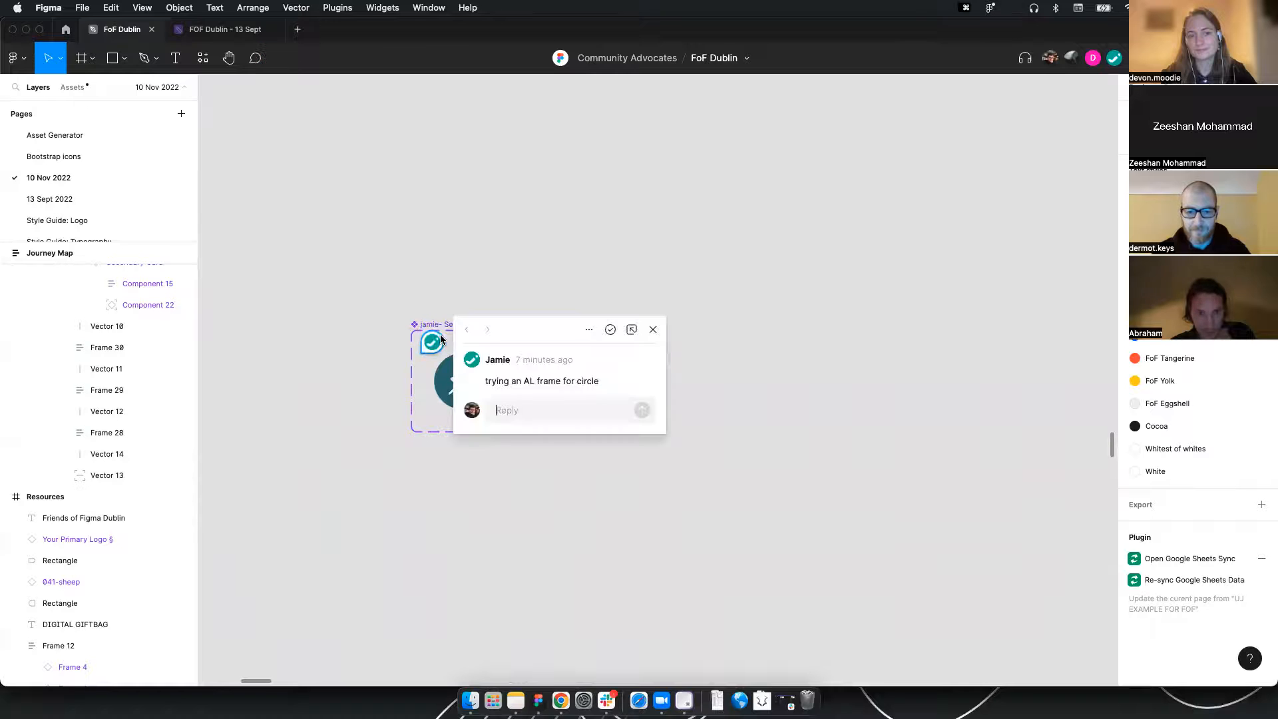
{"action": "left_click", "coordinate": [538, 247]}
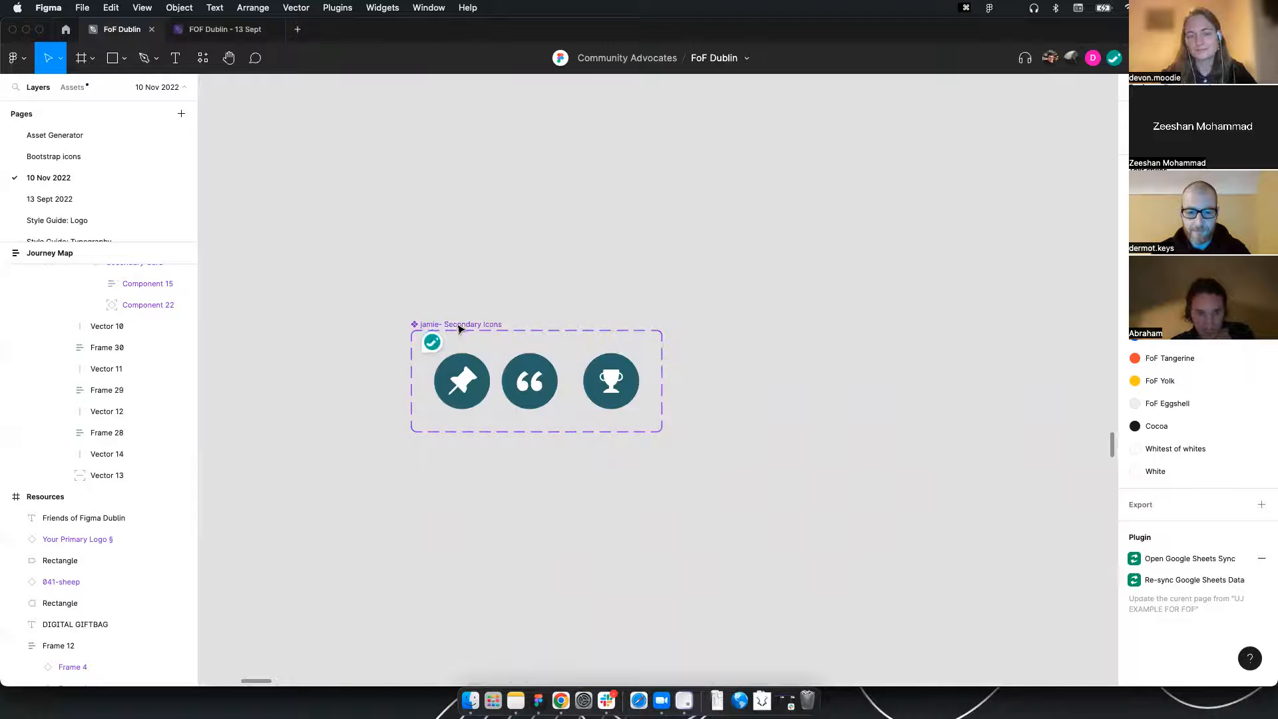
Apply the blue color style to the circle of the painpoint variant in the black Secondary Icons set
{"action": "scroll", "coordinate": [464, 381], "scroll_direction": "down", "scroll_amount": 10}
{"action": "left_click_drag", "start_coordinate": [609, 398], "coordinate": [500, 315]}
{"action": "scroll", "coordinate": [466, 359], "scroll_direction": "up", "scroll_amount": 10}
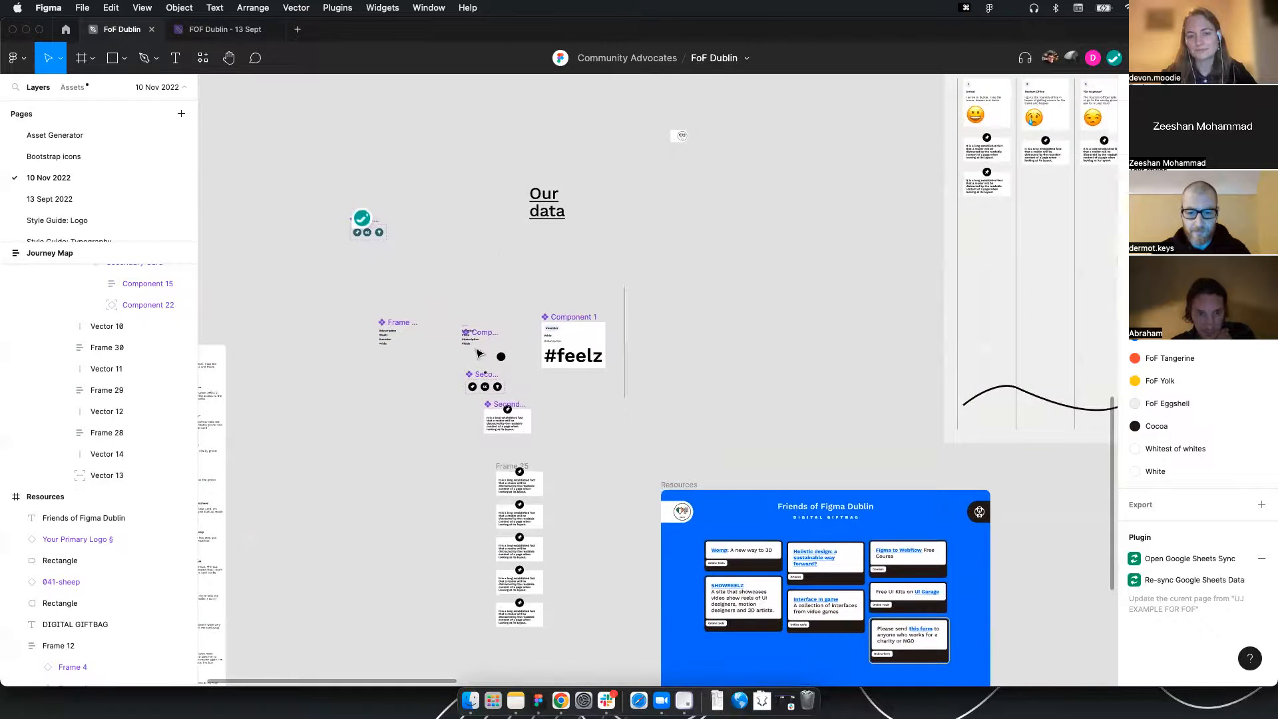
{"action": "double_click", "coordinate": [566, 418]}
{"action": "key", "text": "shift+Return"}
{"action": "key", "text": "shift+Return"}
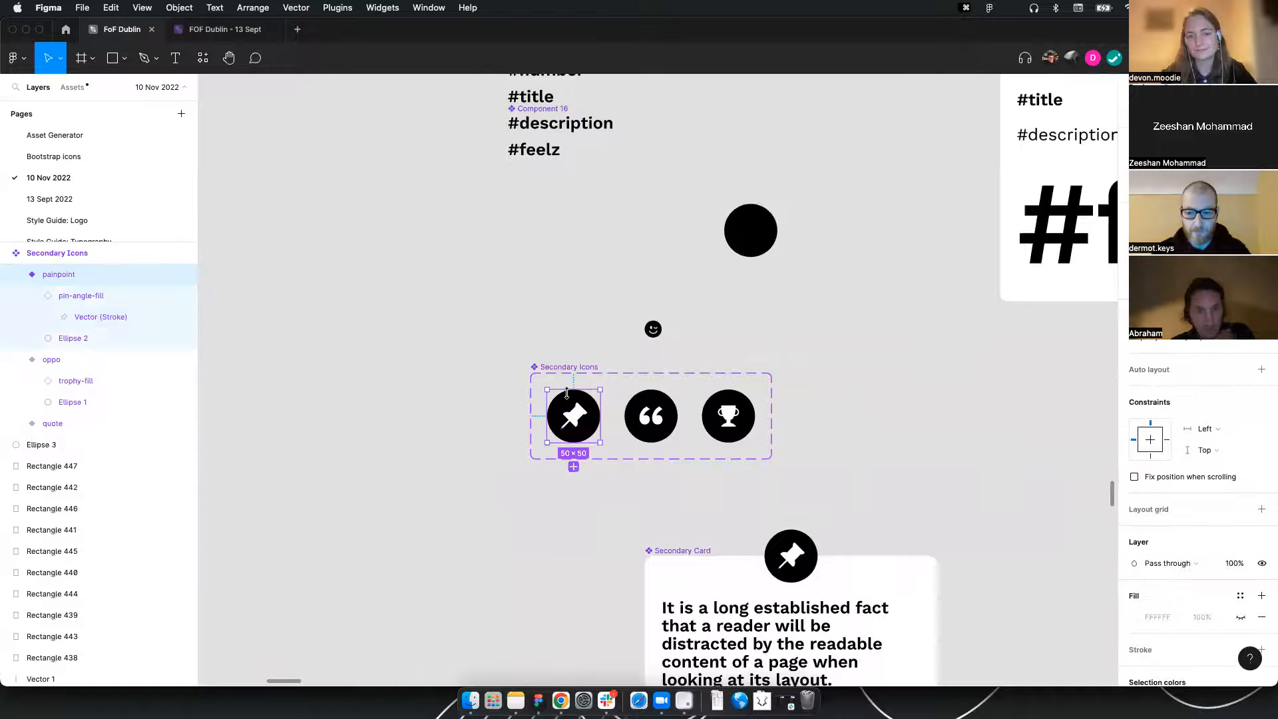
{"action": "scroll", "coordinate": [1179, 547], "scroll_direction": "down", "scroll_amount": 3}
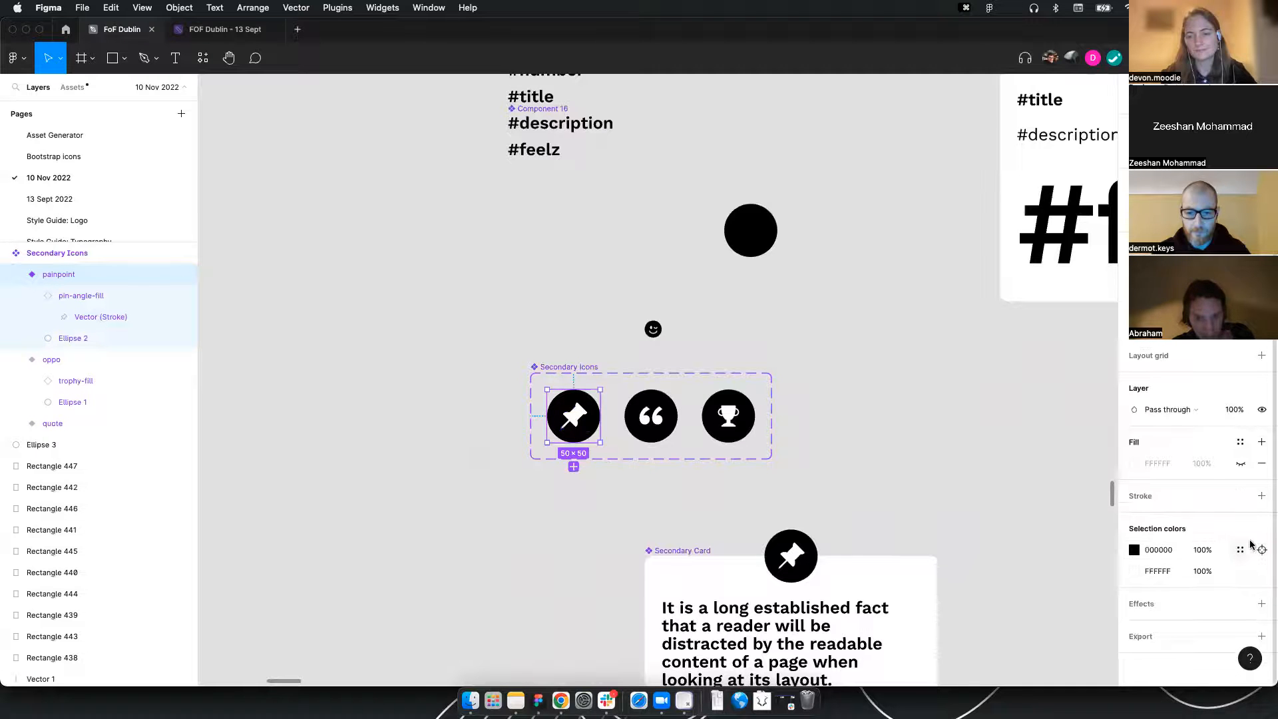
{"action": "left_click", "coordinate": [1241, 549]}
{"action": "left_click", "coordinate": [999, 614]}
Recolor the quote variant's circle with FoF Yolk and the oppo variant's circle with FoF Tangerine
{"action": "key", "text": "Tab"}
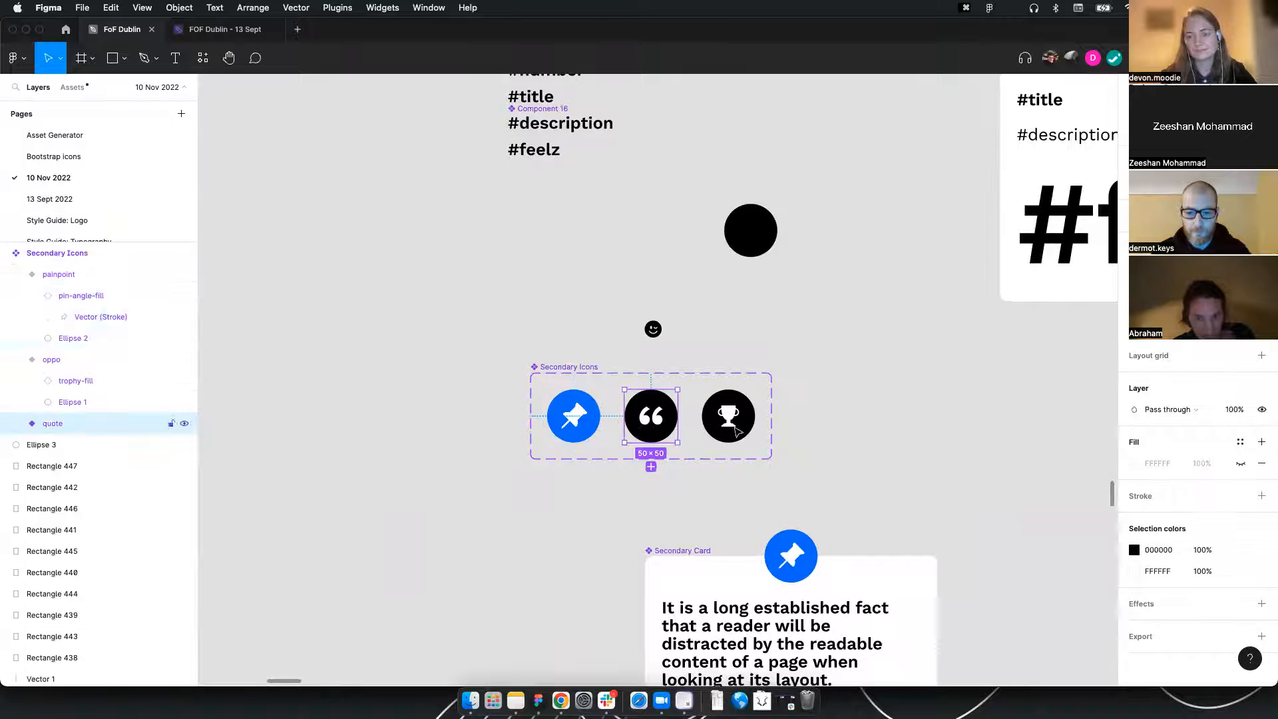
{"action": "left_click", "coordinate": [1035, 610]}
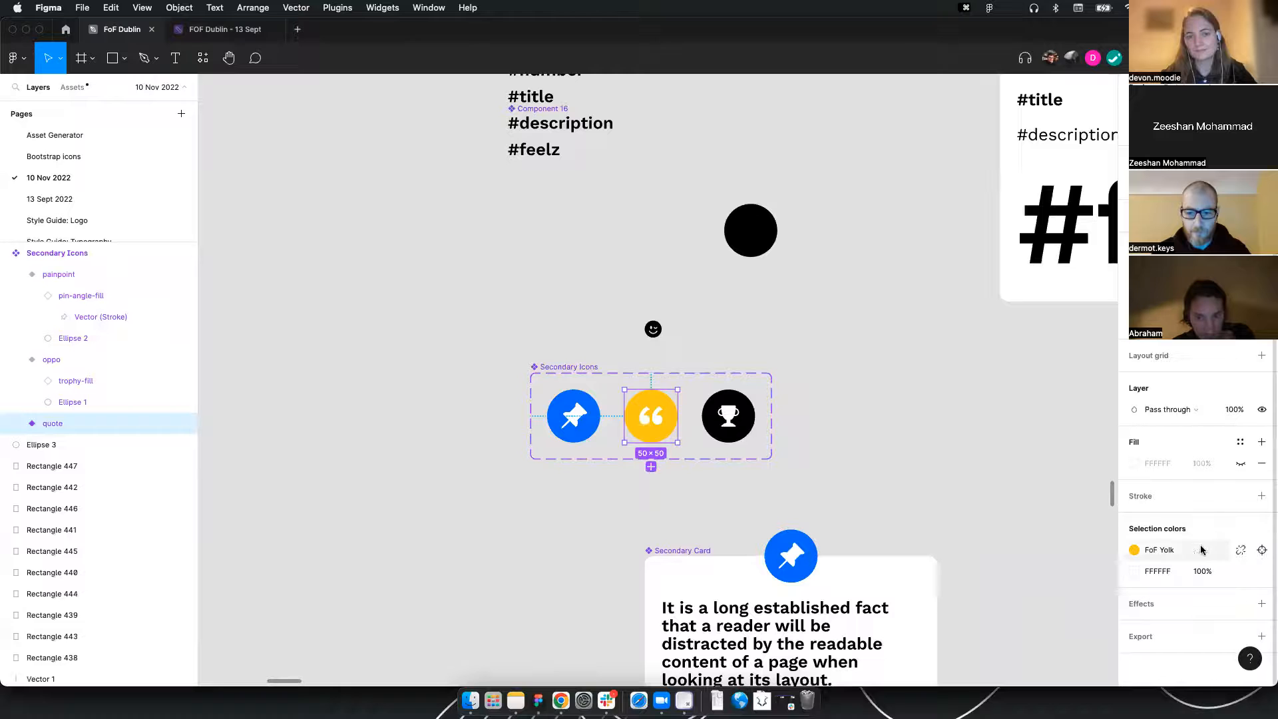
{"action": "key", "text": "Tab"}
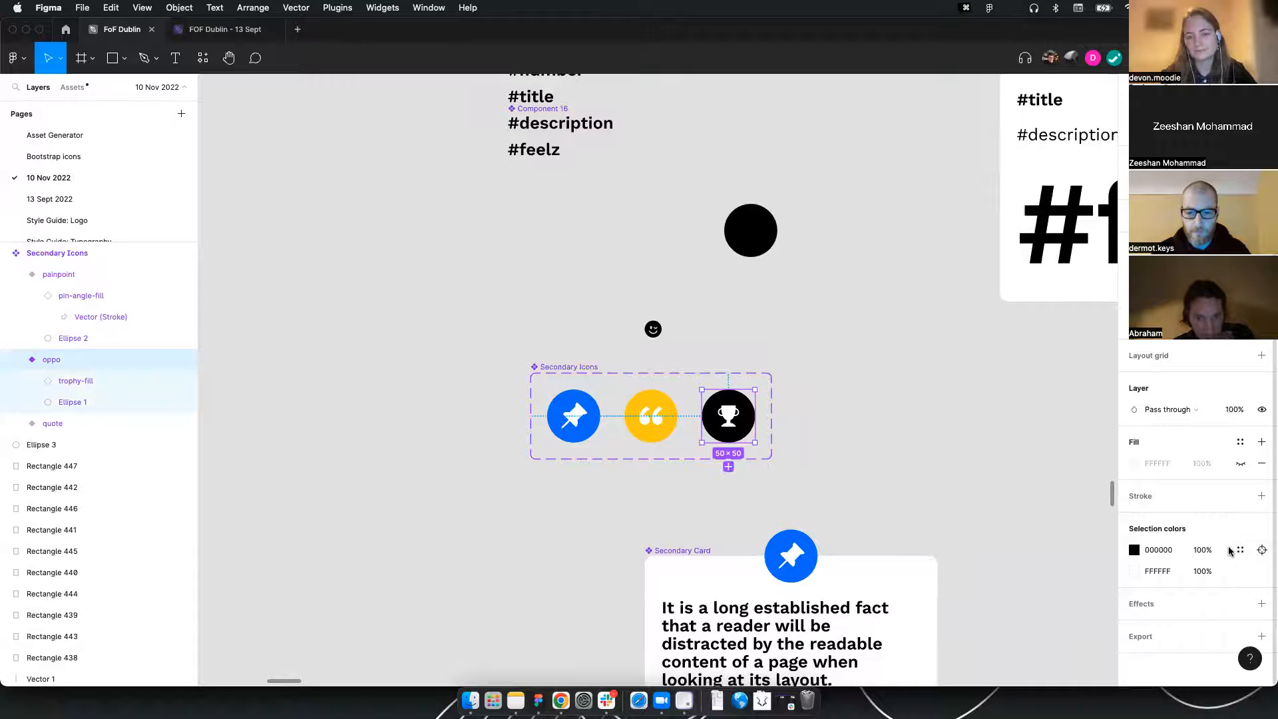
{"action": "left_click", "coordinate": [1239, 550]}
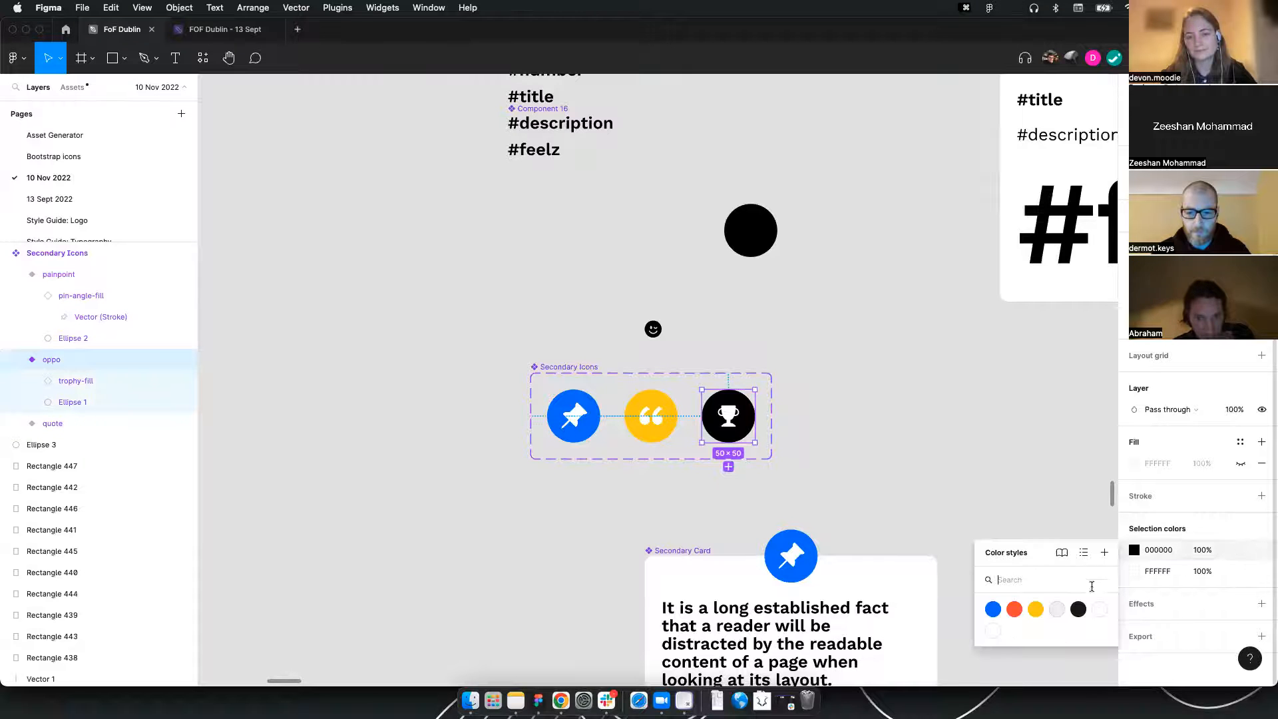
{"action": "left_click", "coordinate": [1013, 609]}
Apply the Cocoa color style to the quotation mark inside the quote variant of Secondary Icons
{"action": "scroll", "coordinate": [893, 286], "scroll_direction": "down", "scroll_amount": 3}
{"action": "key", "text": "shift+Tab"}
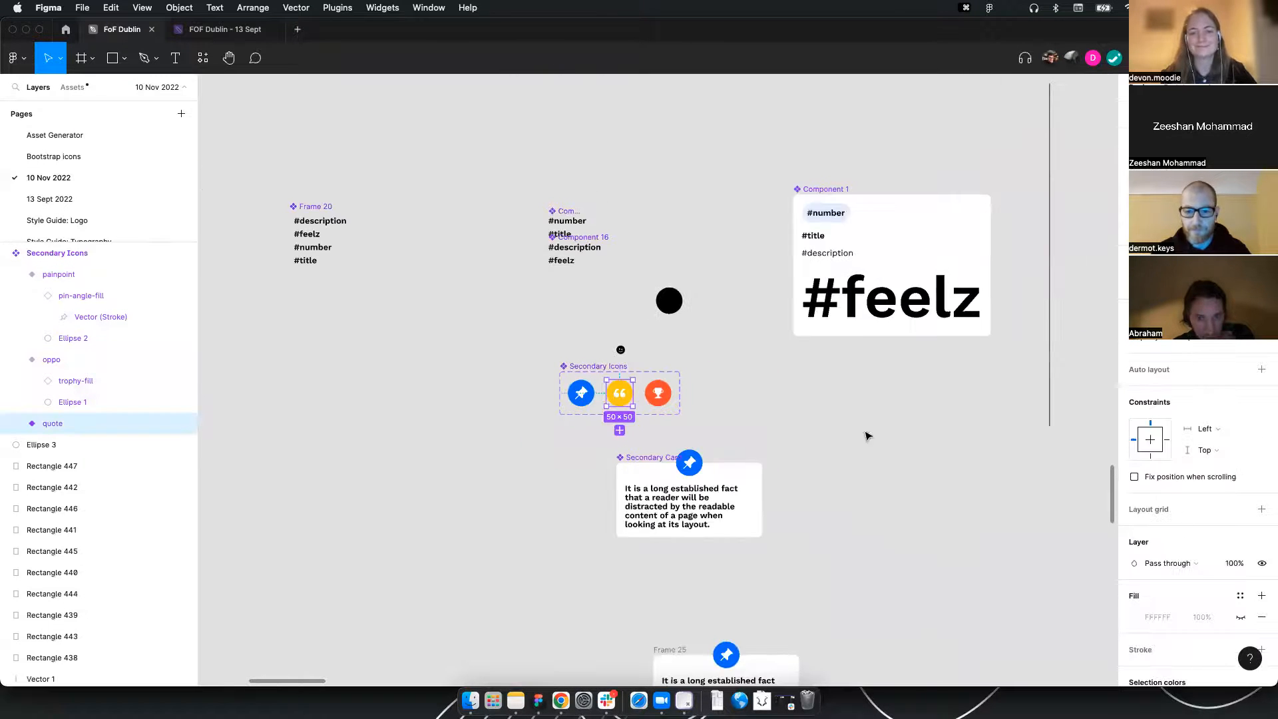
{"action": "double_click", "coordinate": [623, 399]}
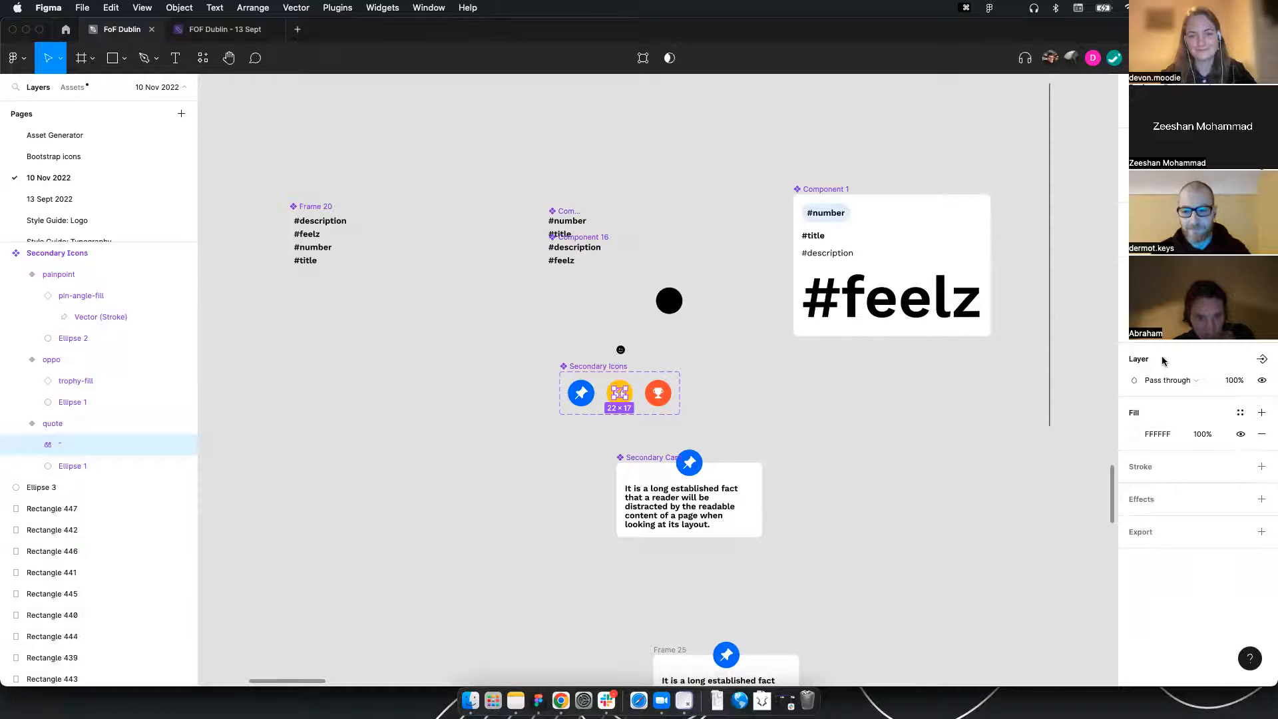
{"action": "left_click", "coordinate": [1240, 412]}
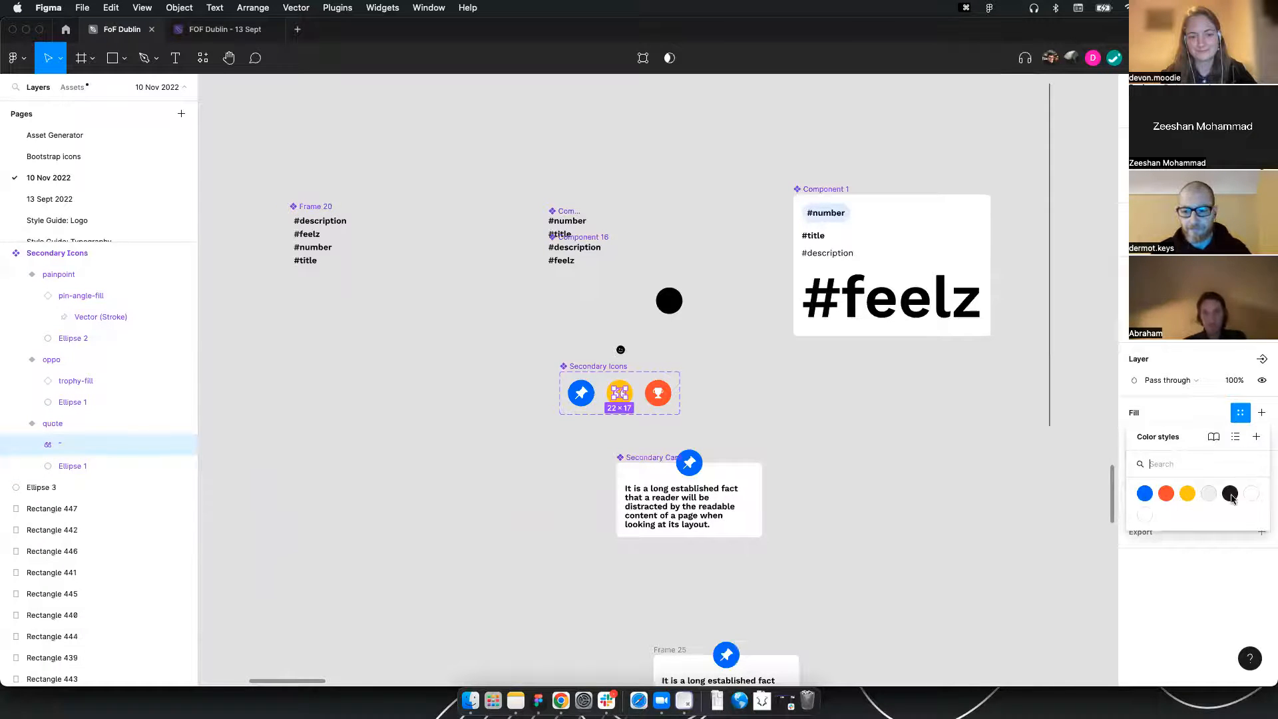
{"action": "left_click", "coordinate": [1230, 493]}
{"action": "left_click", "coordinate": [639, 325]}
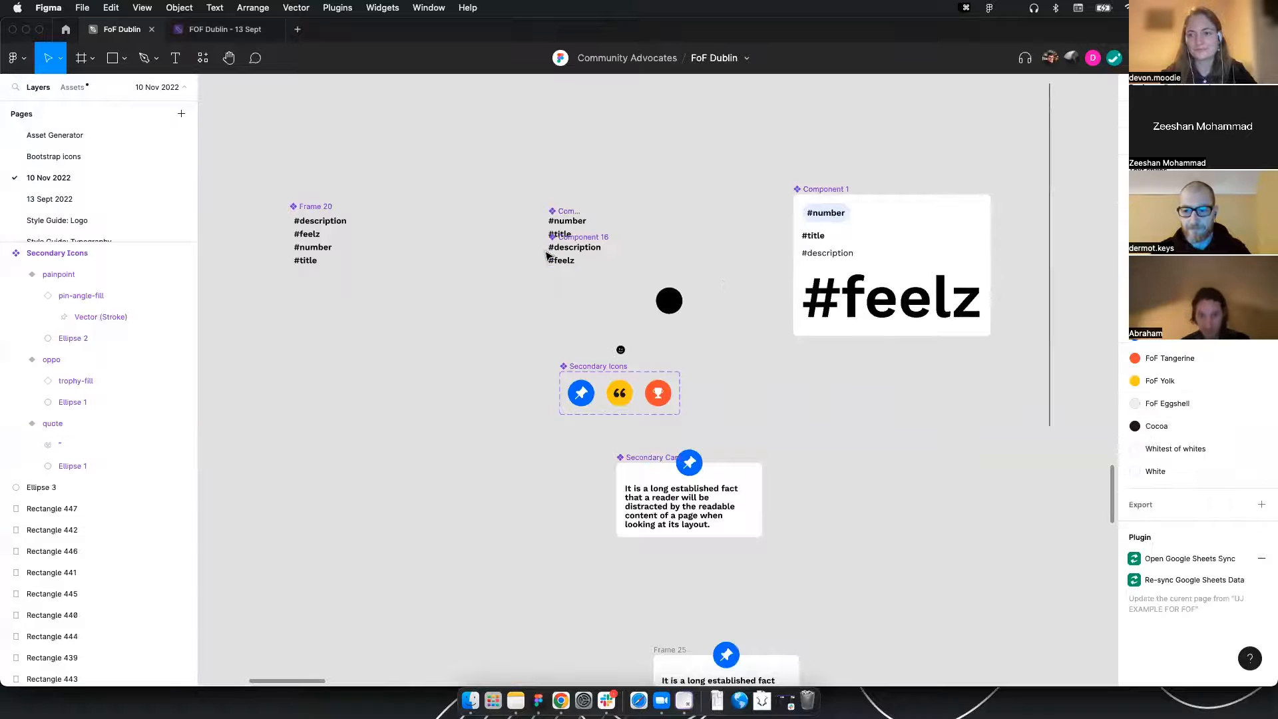
Check the recolored secondary icons on the cards across the Journey Map columns
{"action": "scroll", "coordinate": [545, 261], "scroll_direction": "down", "scroll_amount": 15}
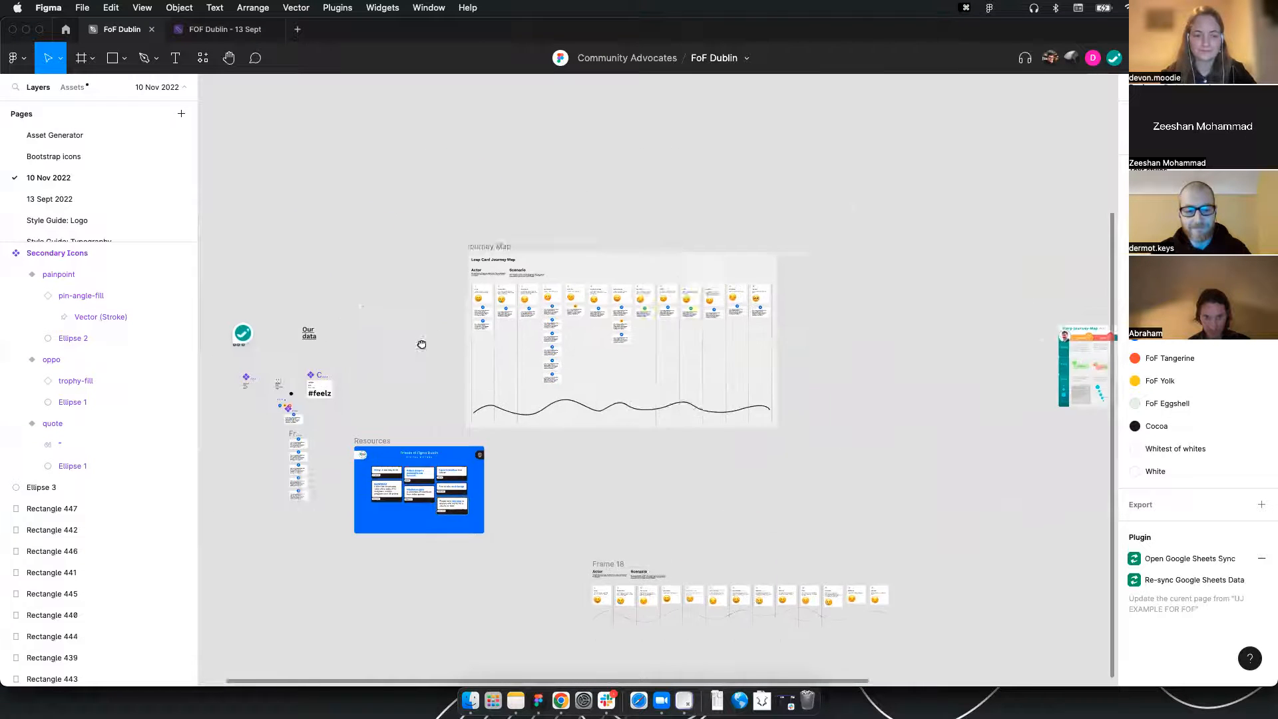
{"action": "scroll", "coordinate": [410, 358], "scroll_direction": "up", "scroll_amount": 5}
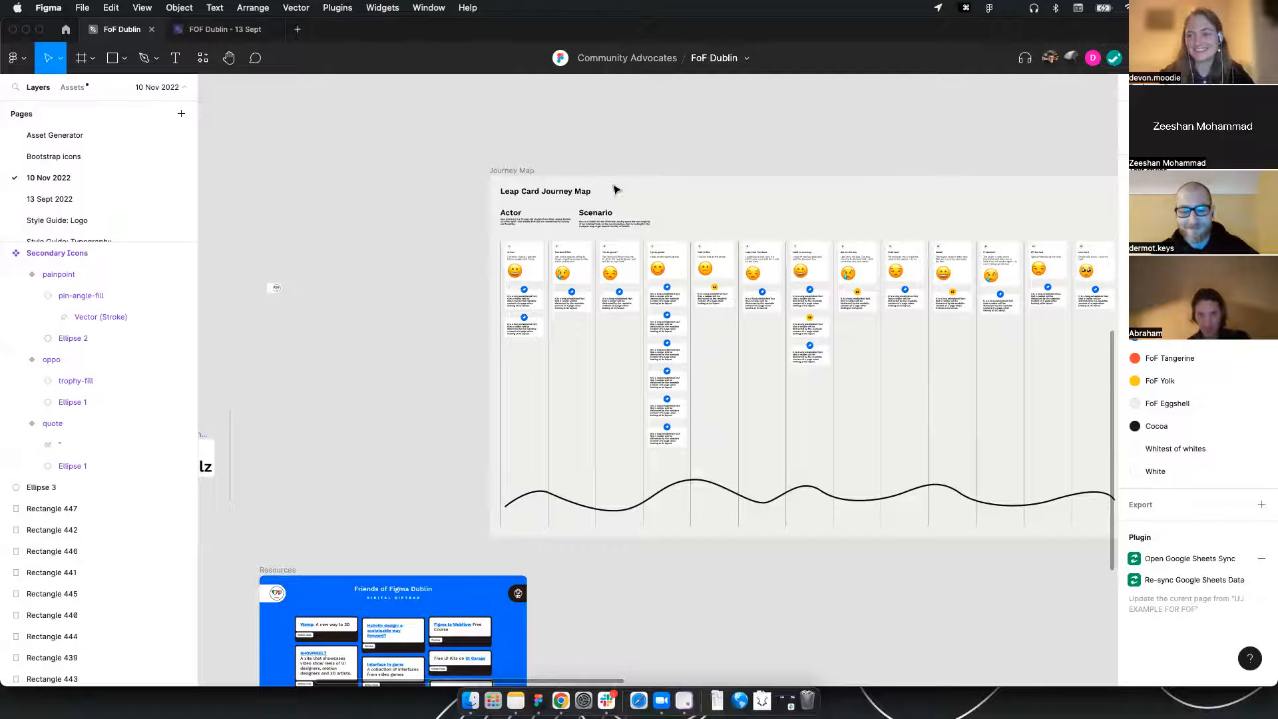
{"action": "scroll", "coordinate": [548, 353], "scroll_direction": "down", "scroll_amount": 4}
{"action": "scroll", "coordinate": [547, 353], "scroll_direction": "left", "scroll_amount": 4}
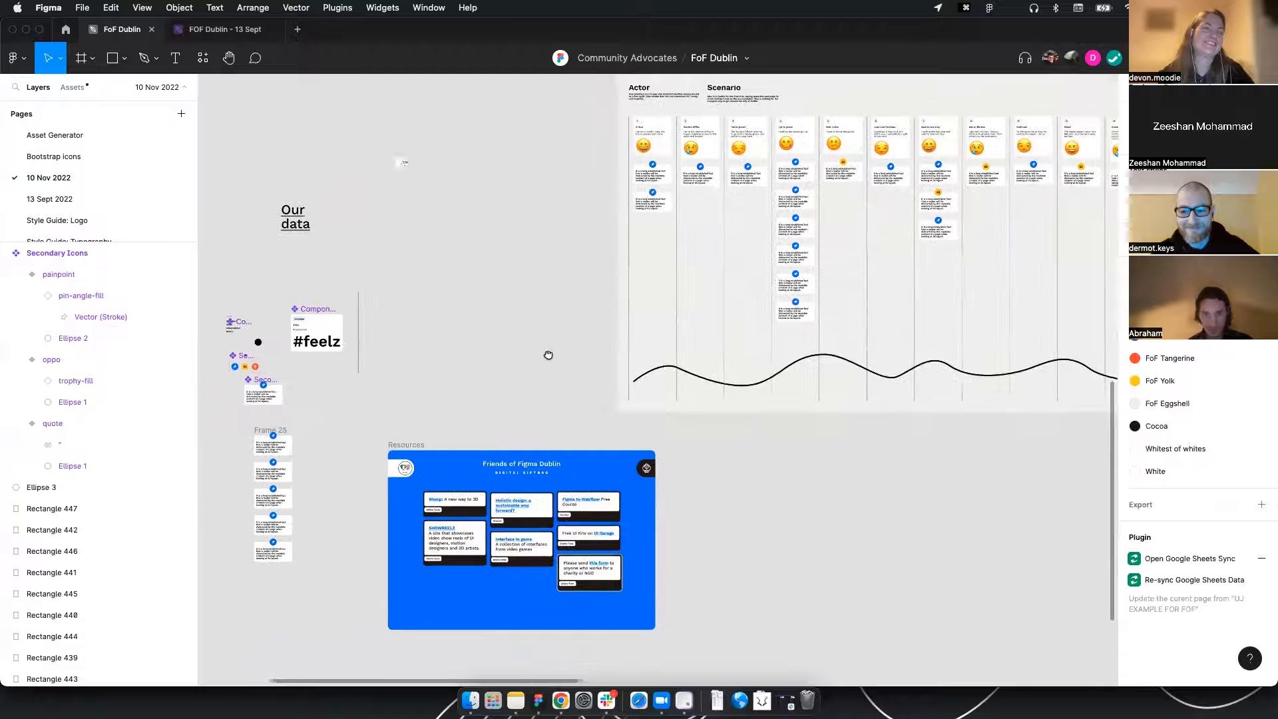
Switch to the FOF Dublin - 13 Sept file and view the Mission & Vision slide
{"action": "left_click", "coordinate": [229, 29]}
{"action": "left_click_drag", "start_coordinate": [697, 518], "coordinate": [574, 424]}
{"action": "scroll", "coordinate": [485, 289], "scroll_direction": "up", "scroll_amount": 5}
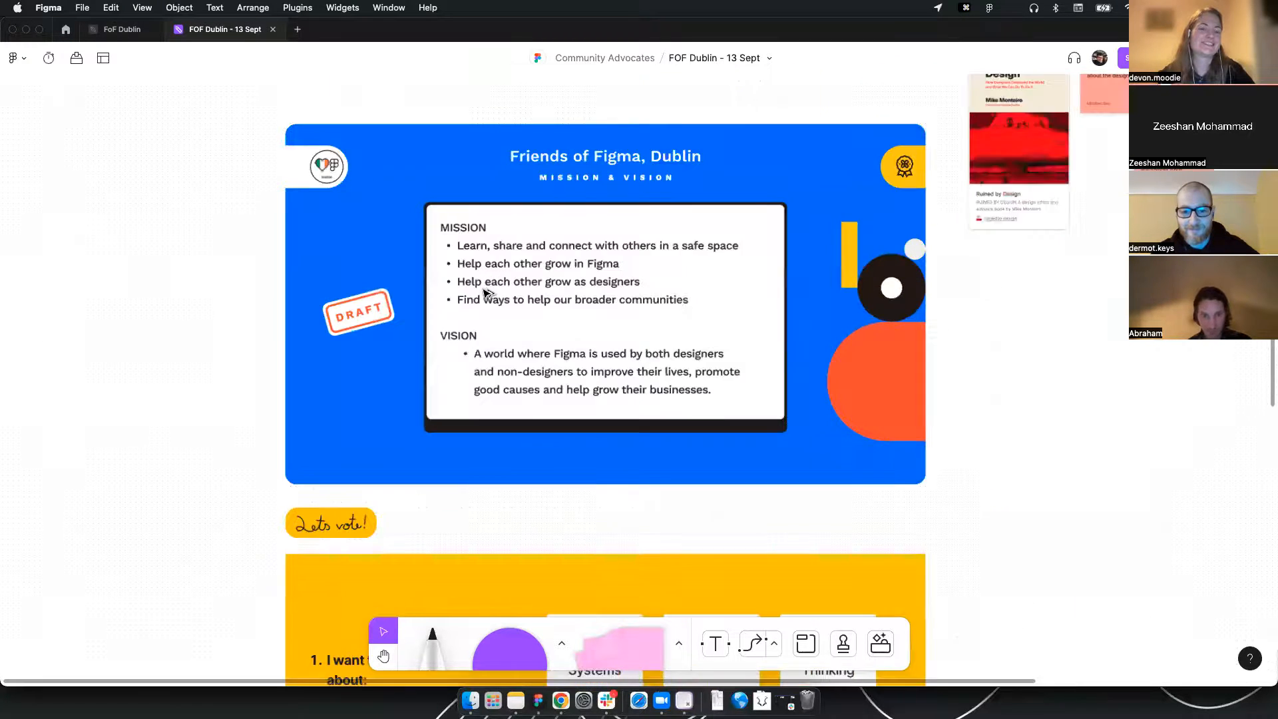